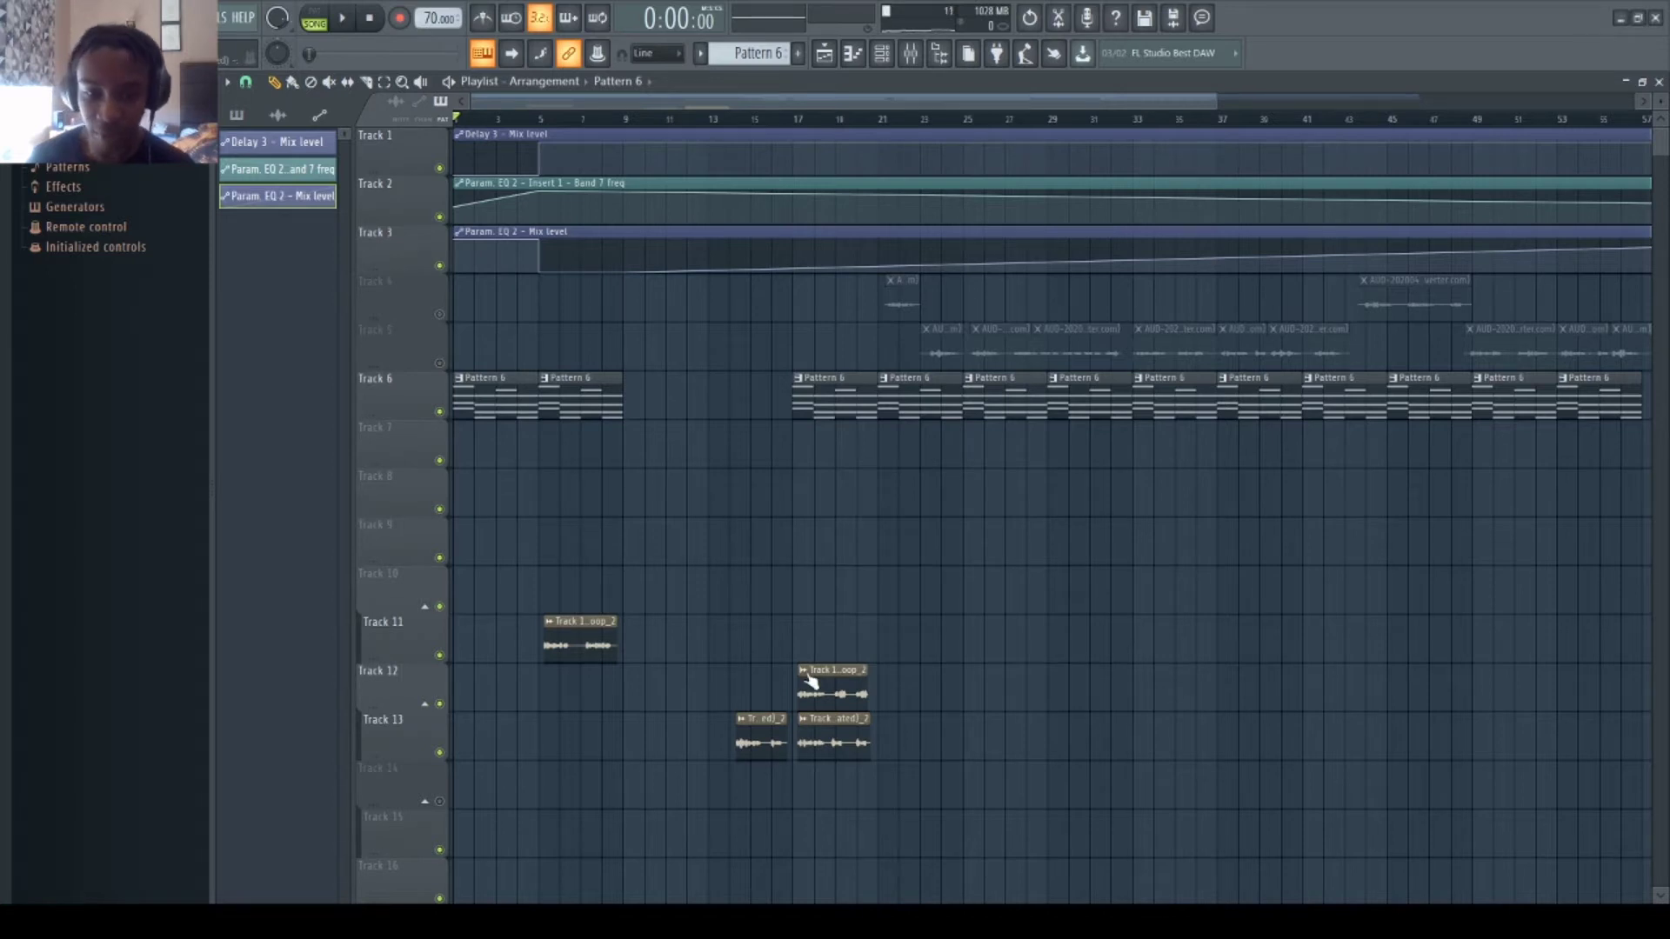
- Move the short first Track 13 audio clip to bar 5, beneath the Track 11 clip, and align it during playback
scroll(1041, 123, "down", 3)
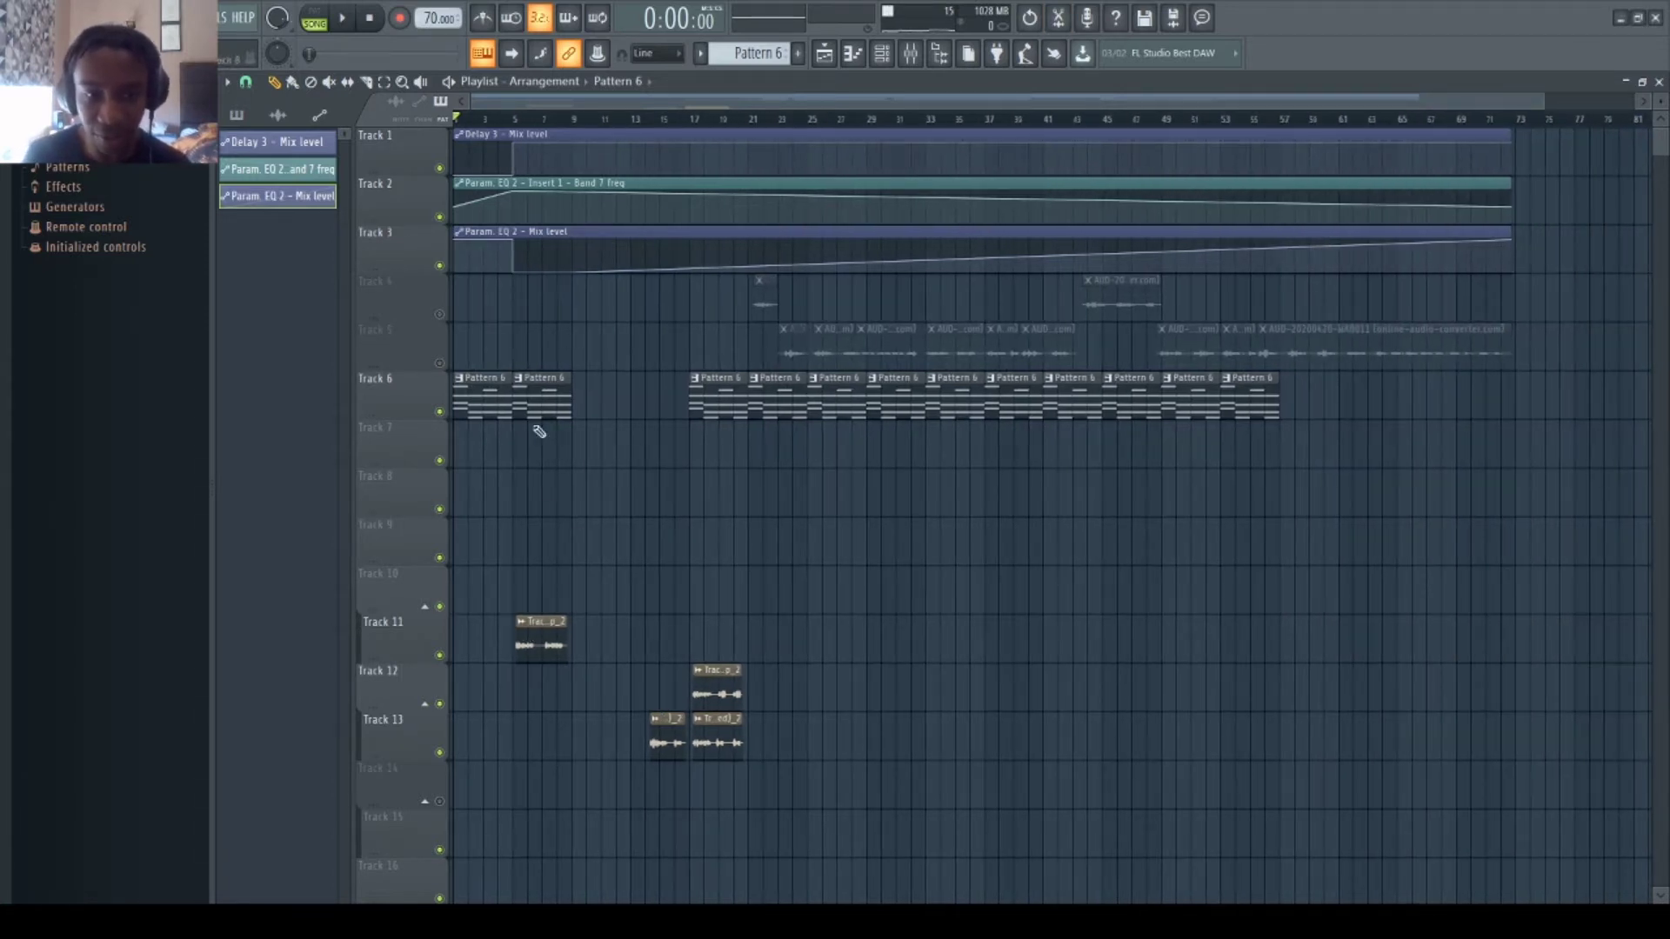
scroll(522, 122, "up", 5)
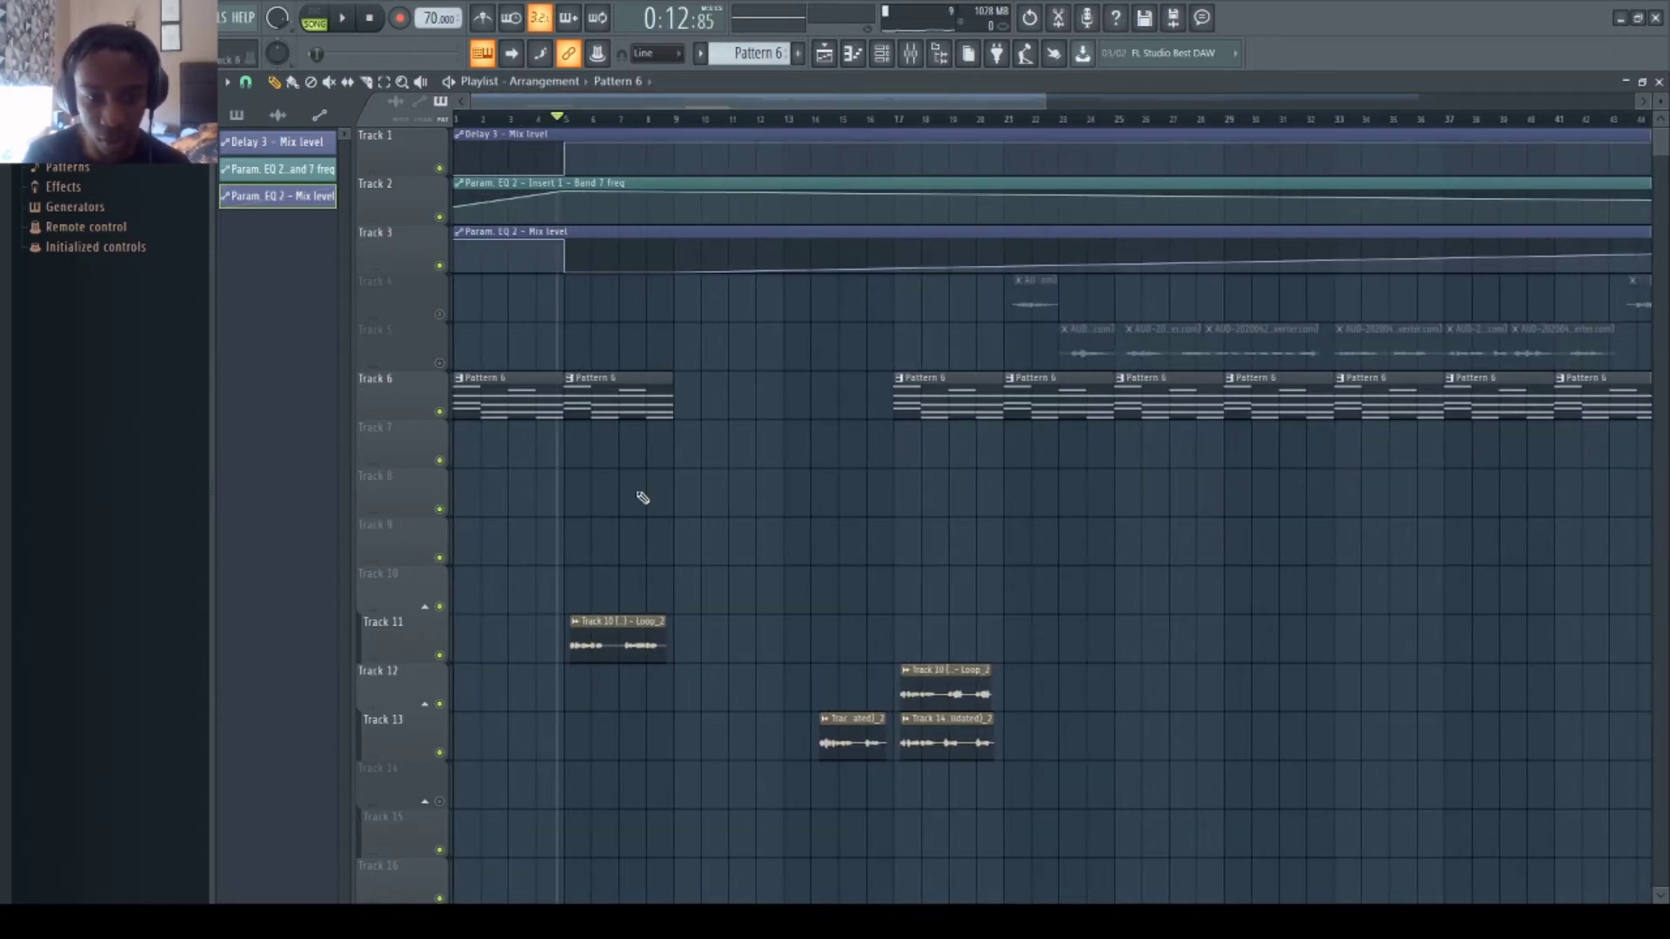
left_click_drag(870, 729, 628, 727)
key("space")
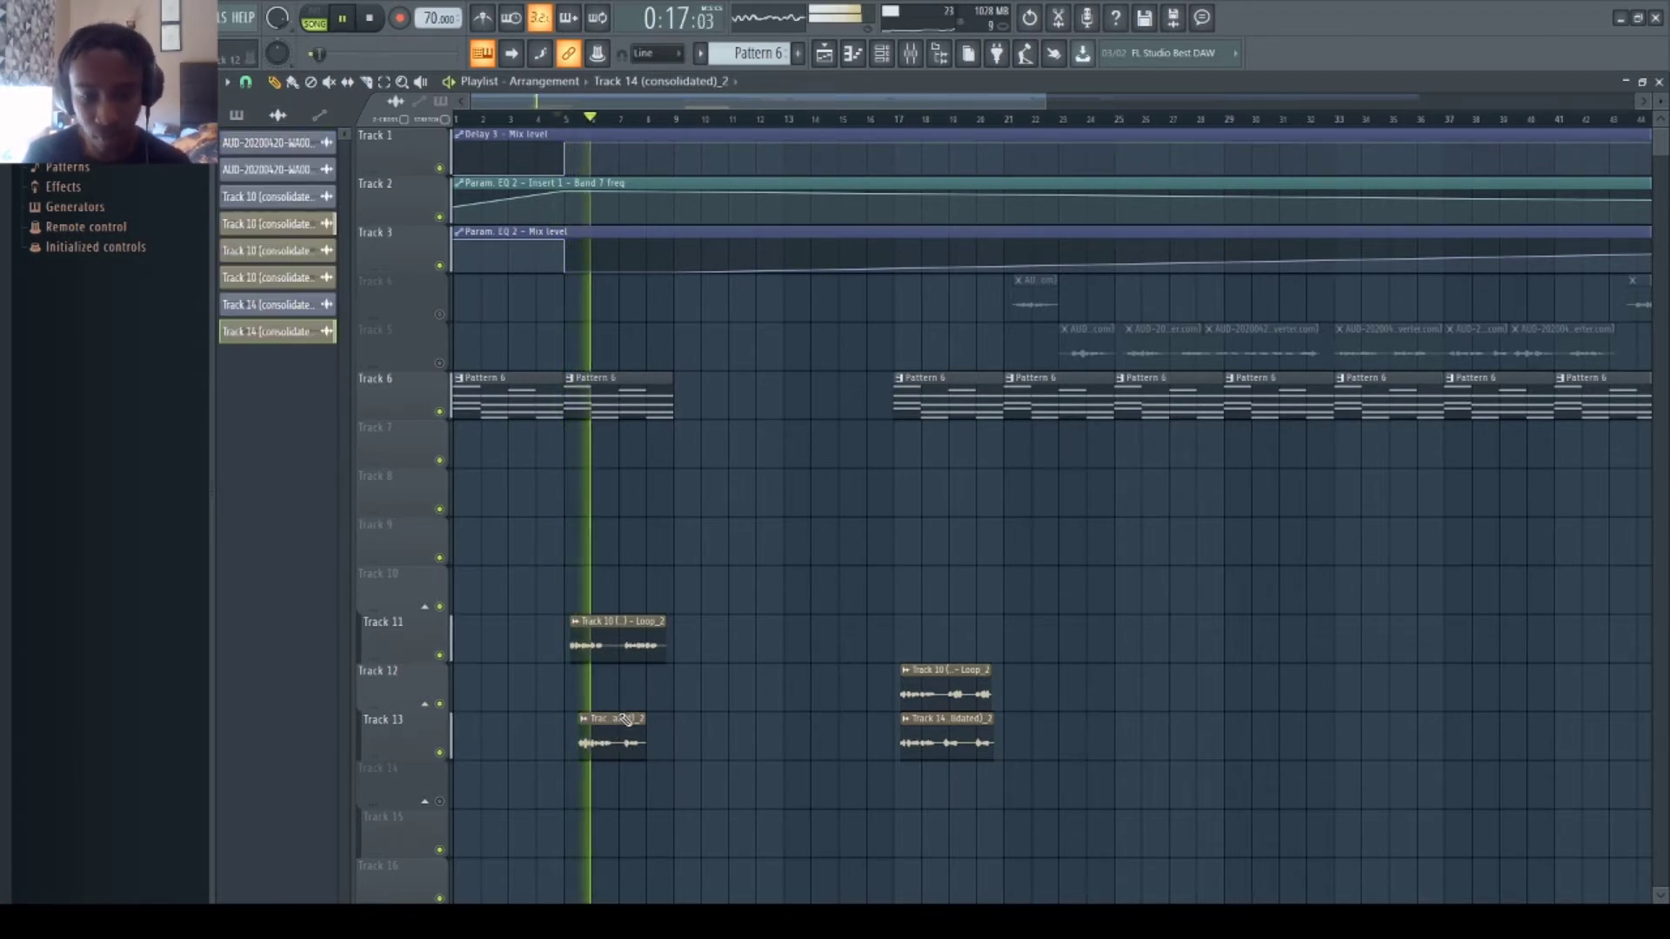
left_click_drag(616, 722, 609, 722)
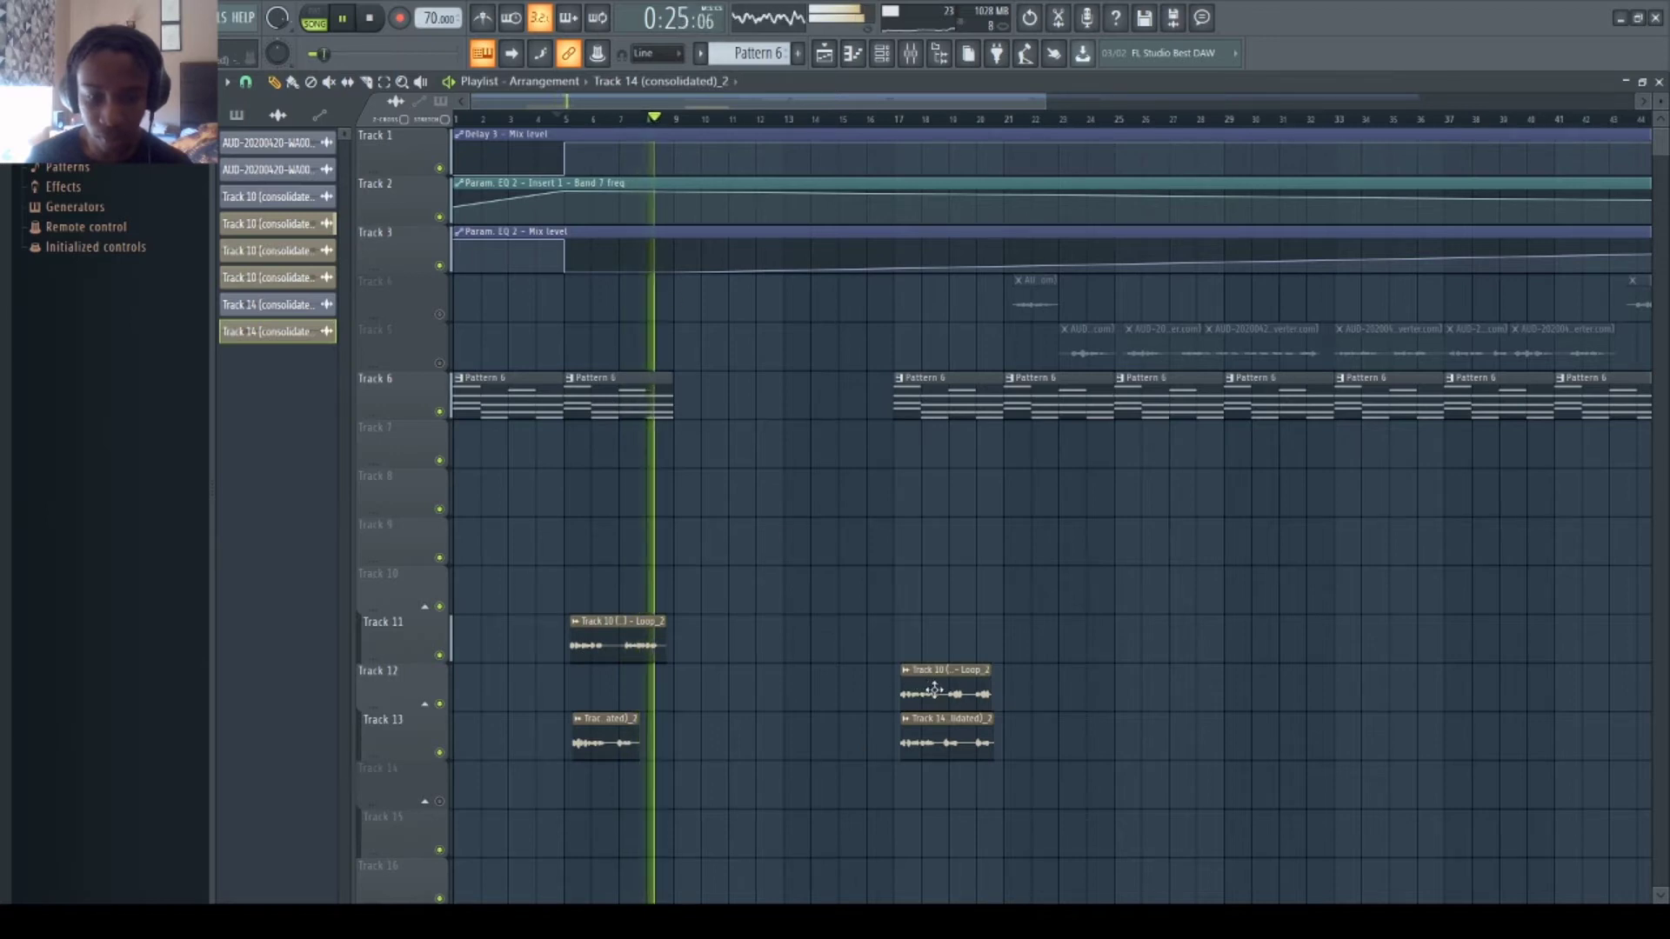
- Move the Track 12 audio clip onto Track 11 at bar 9 and add a Pattern 6 clip at bar 9 on Track 6
left_click_drag(936, 693, 728, 628)
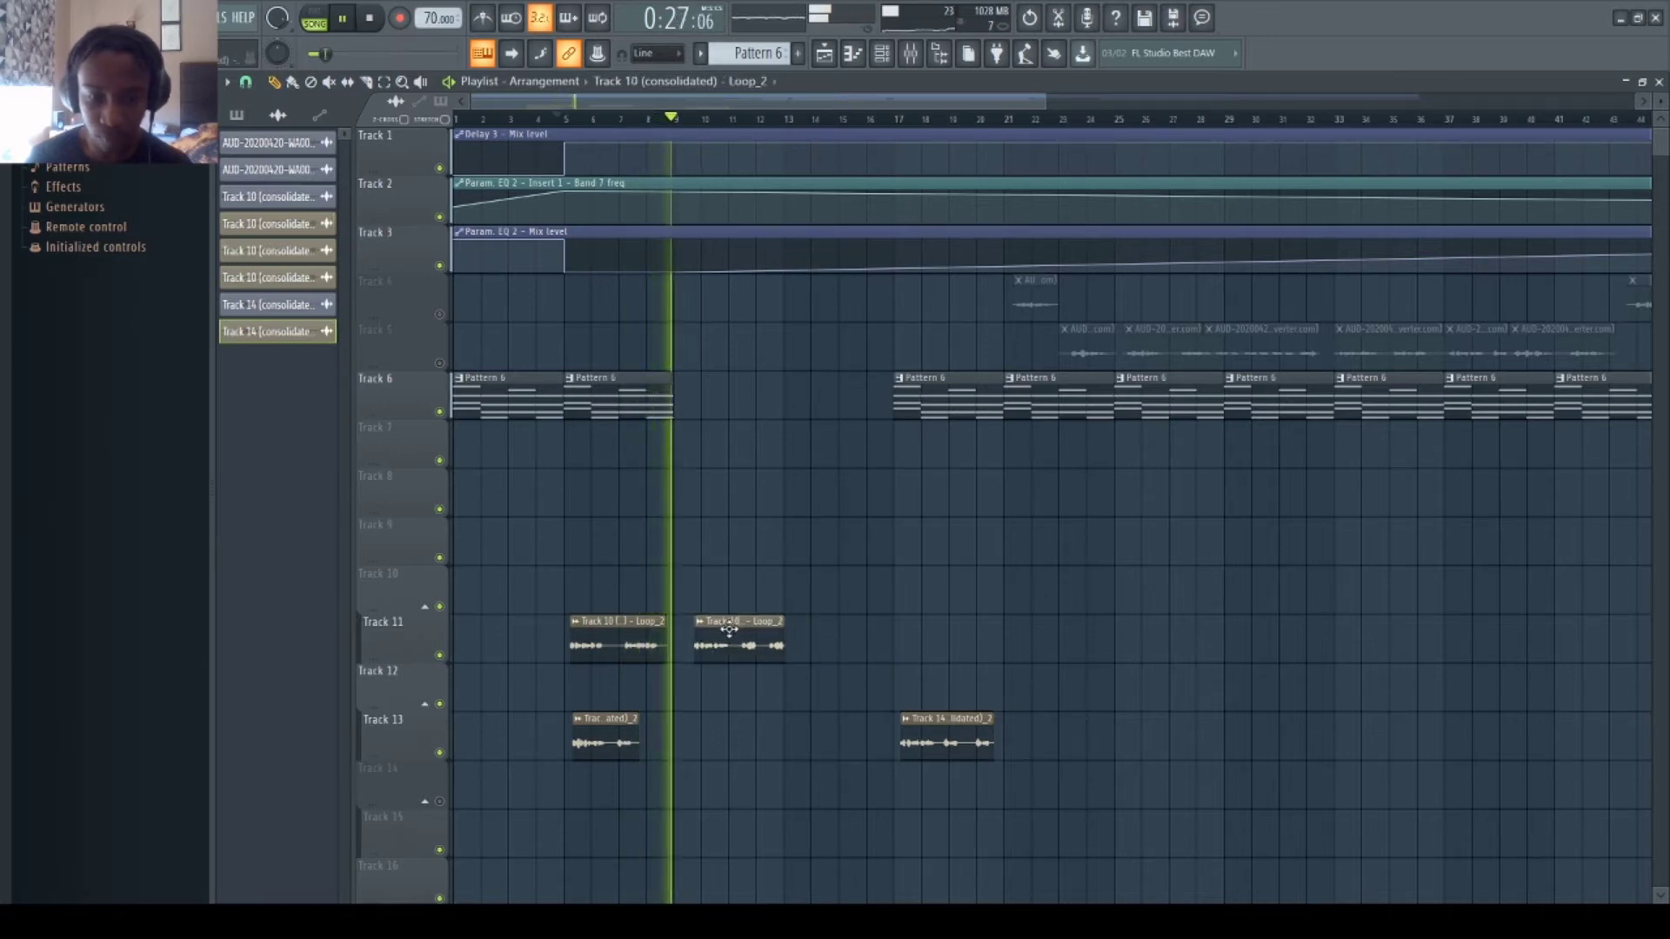
key("space")
left_click(659, 397)
left_click(715, 408)
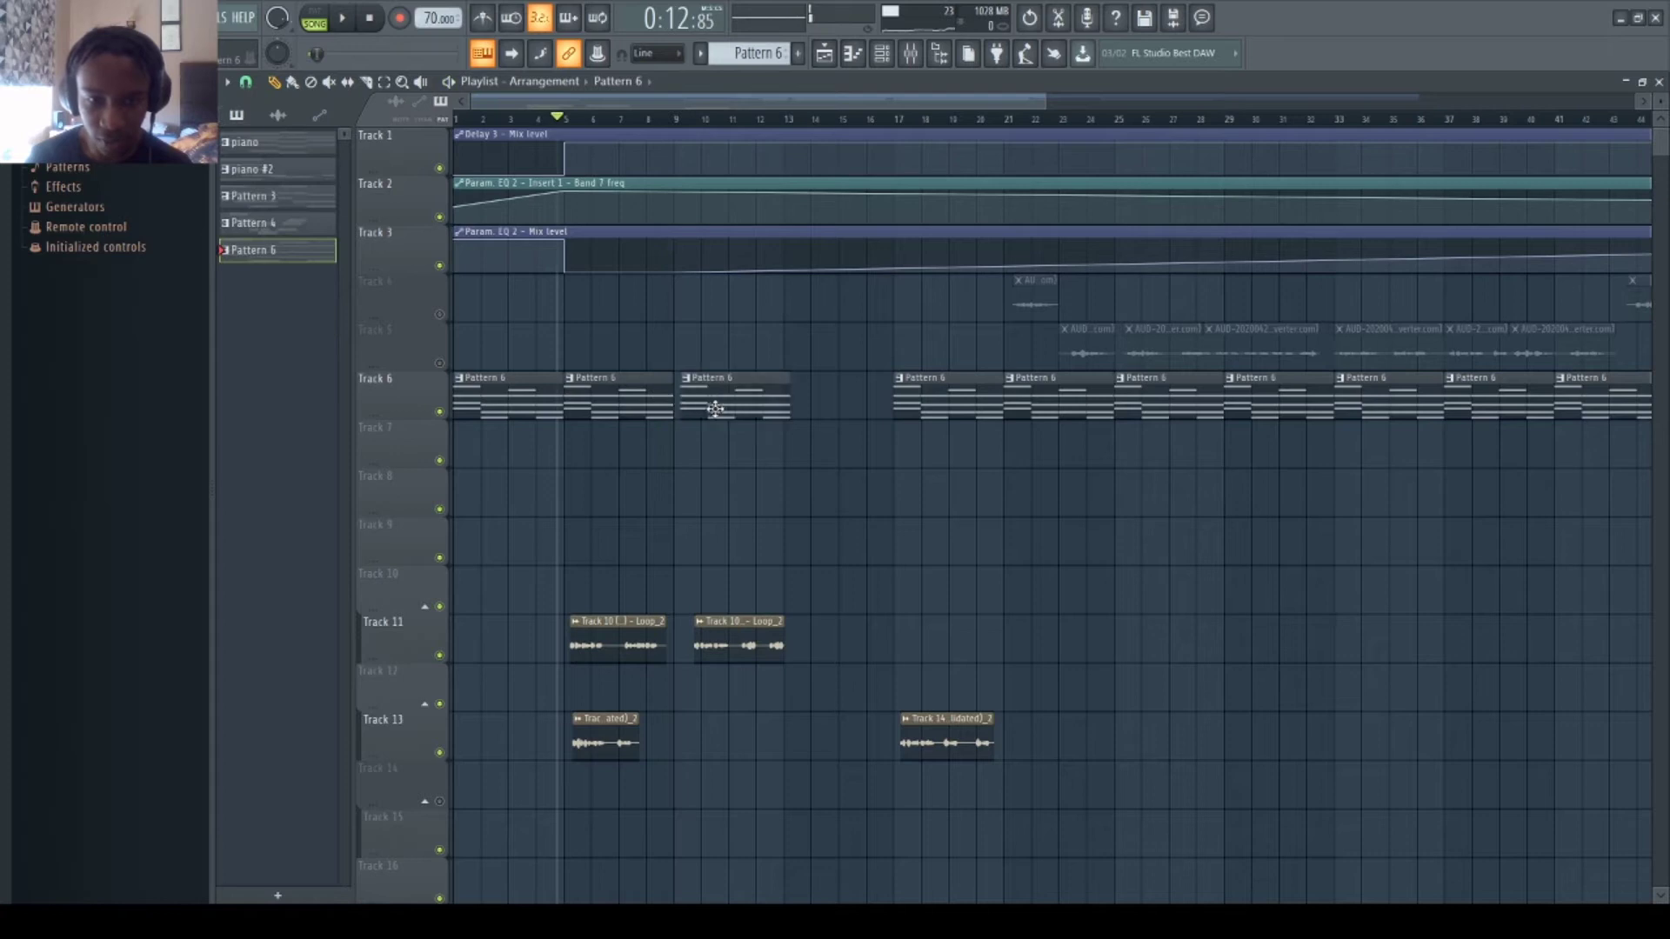
left_click_drag(721, 648, 706, 648)
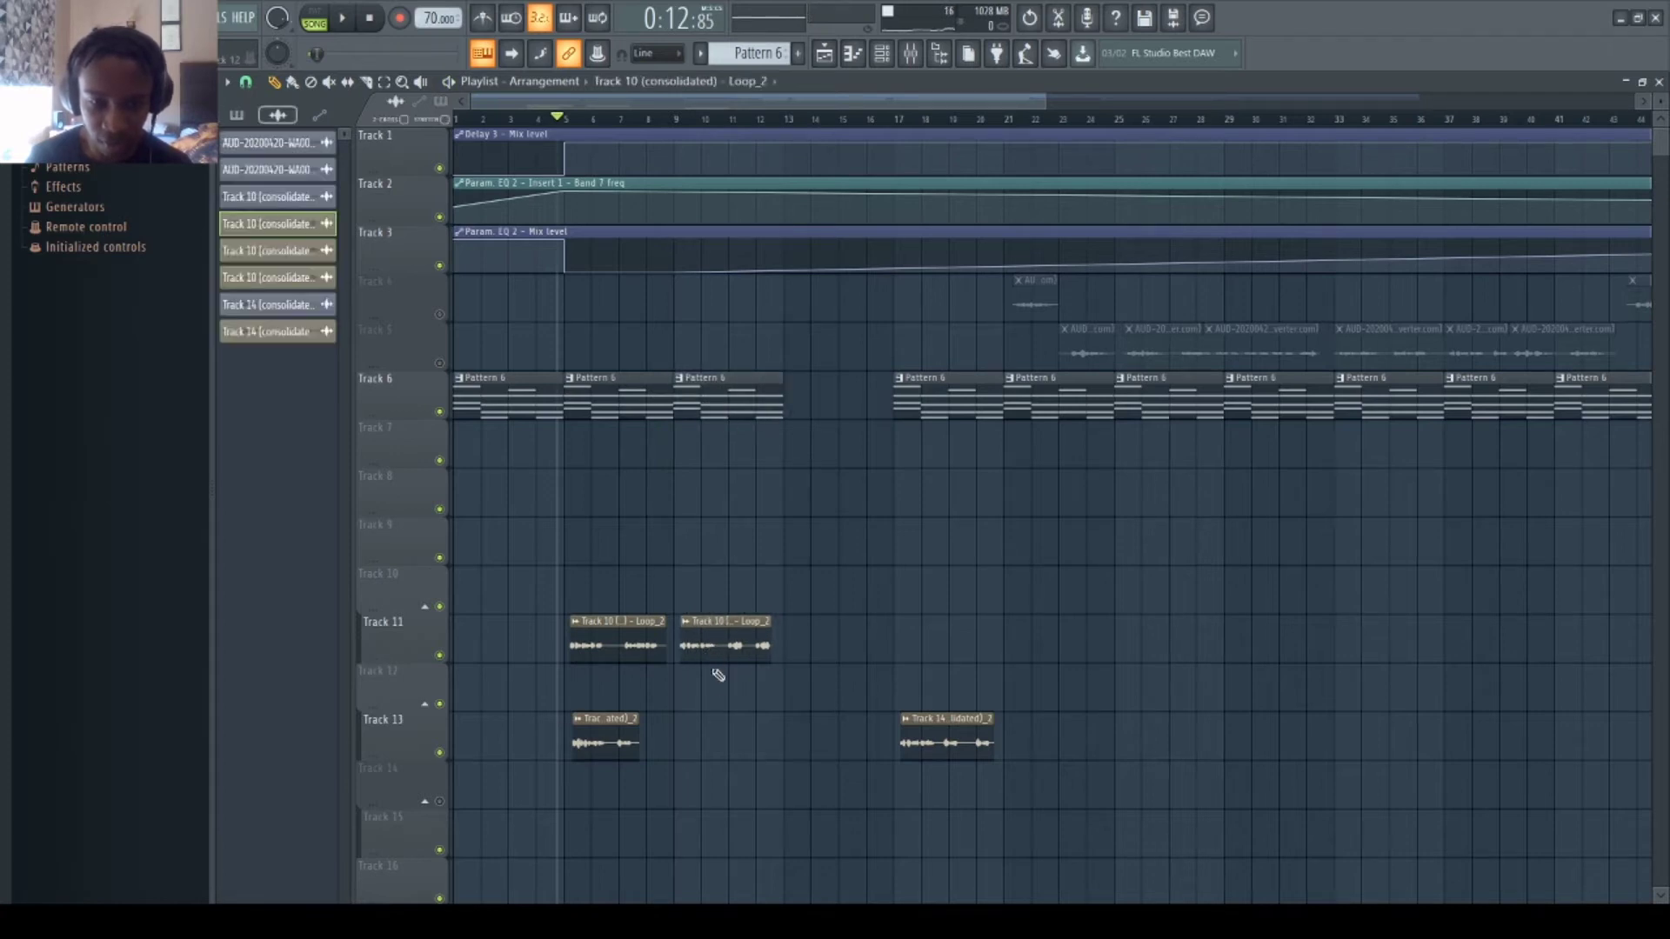
- During playback, move the remaining Track 13 clip to bar 9 and fill the Track 6 gap with Pattern 6 at bar 13
key("space")
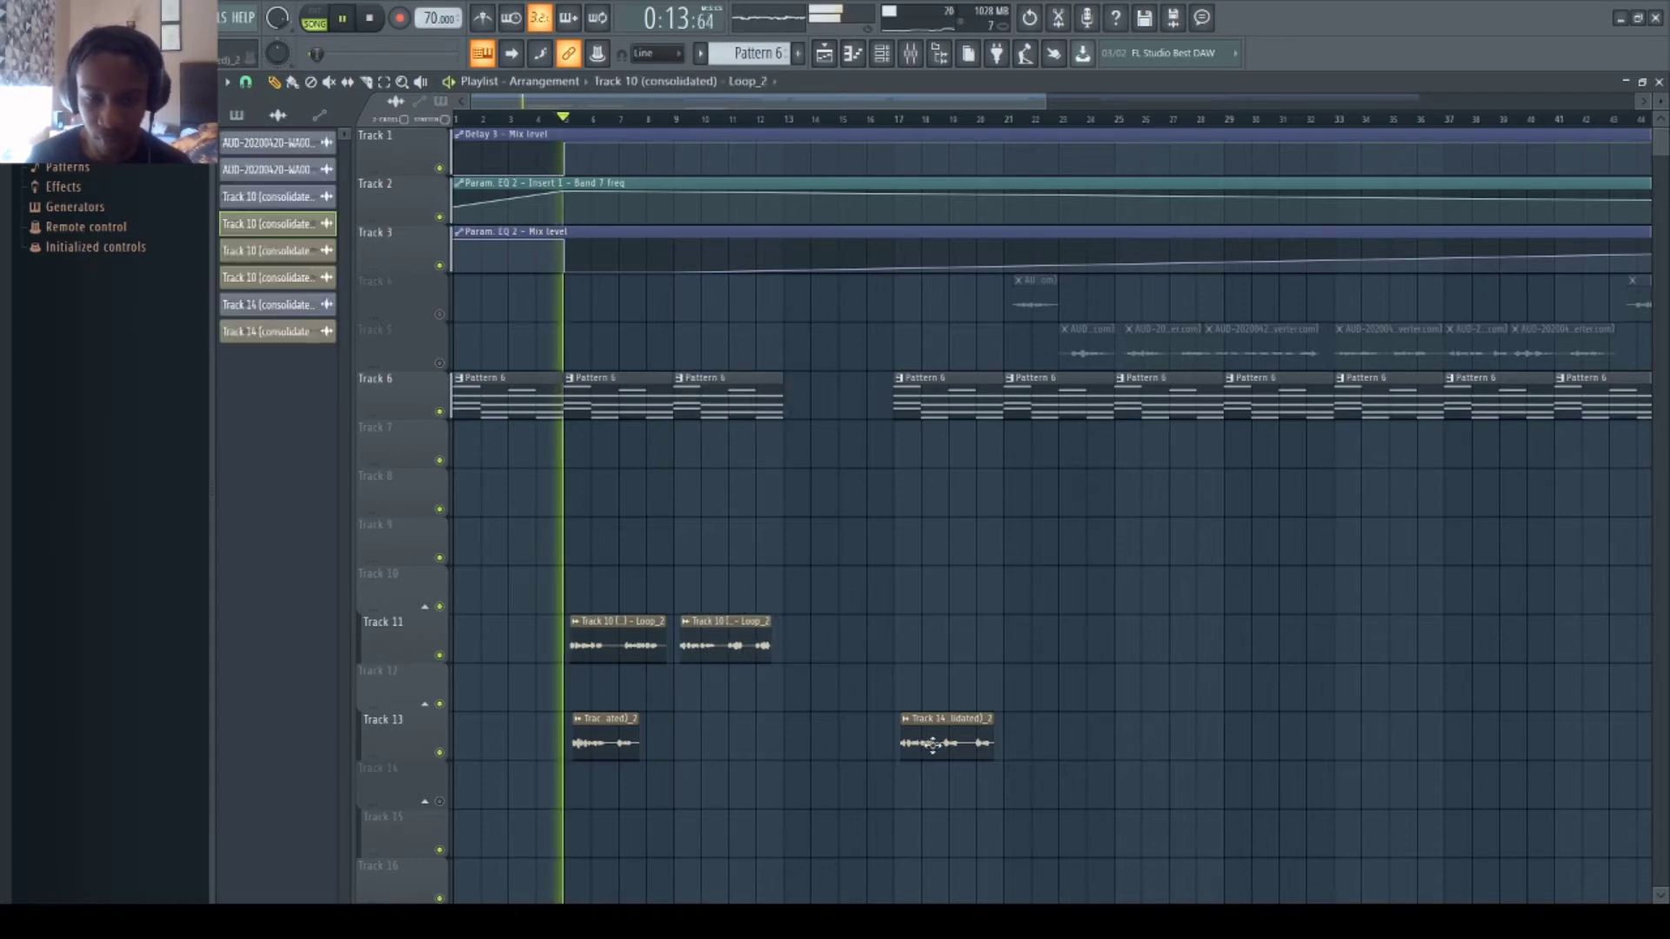
left_click_drag(932, 743, 719, 743)
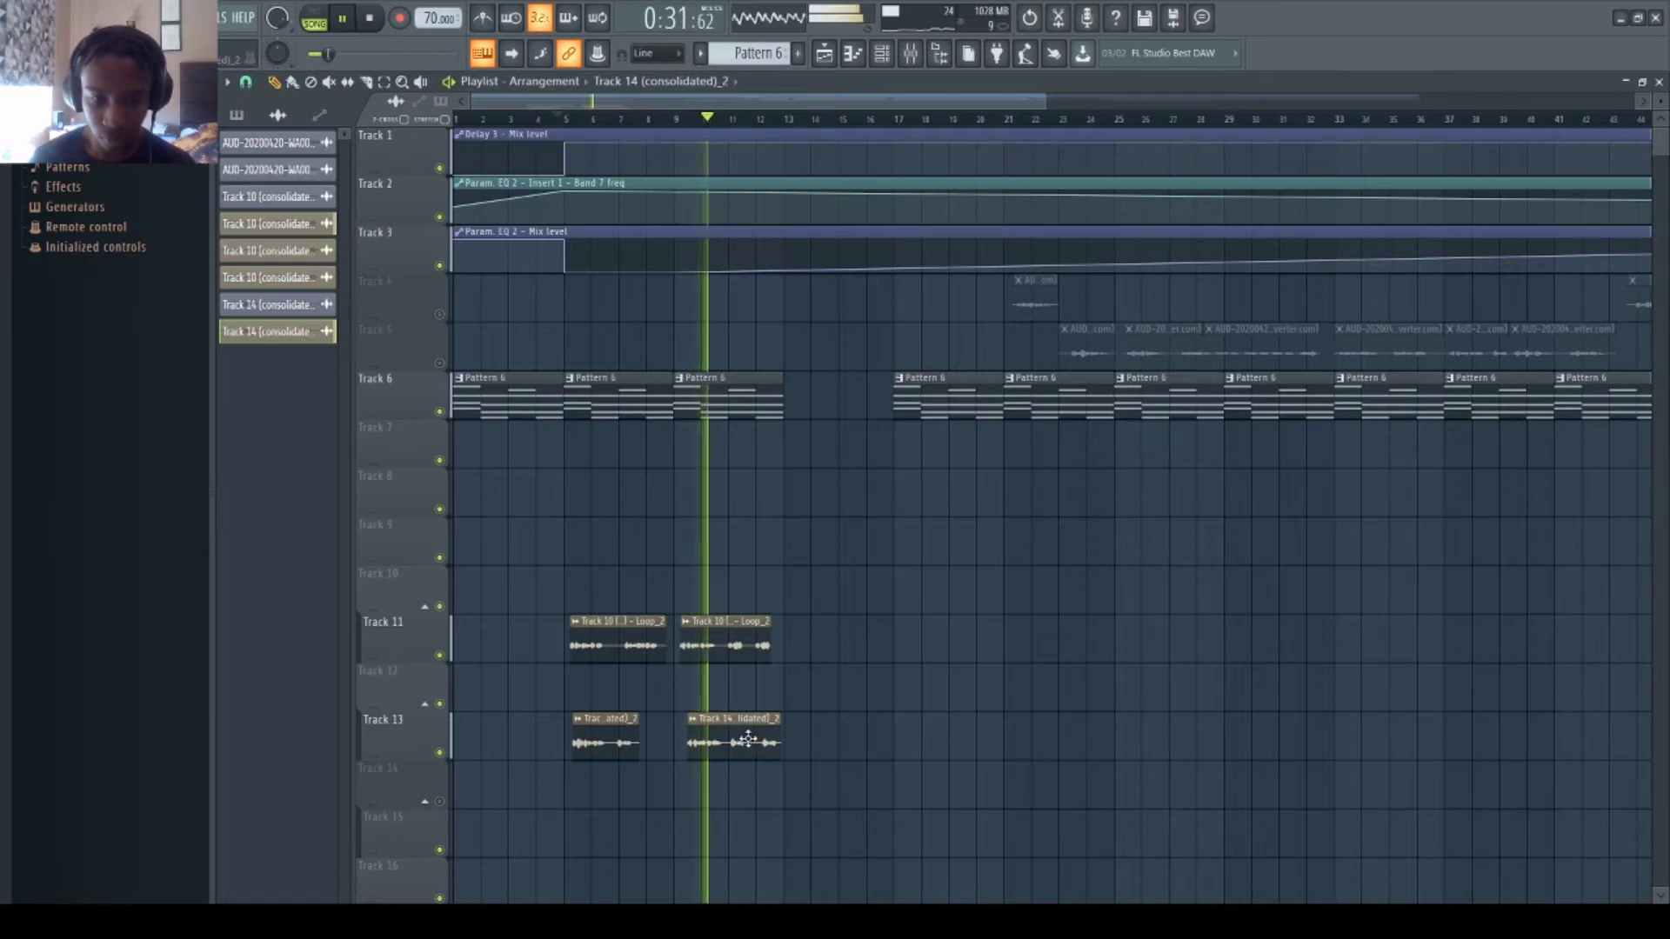
left_click_drag(752, 740, 749, 740)
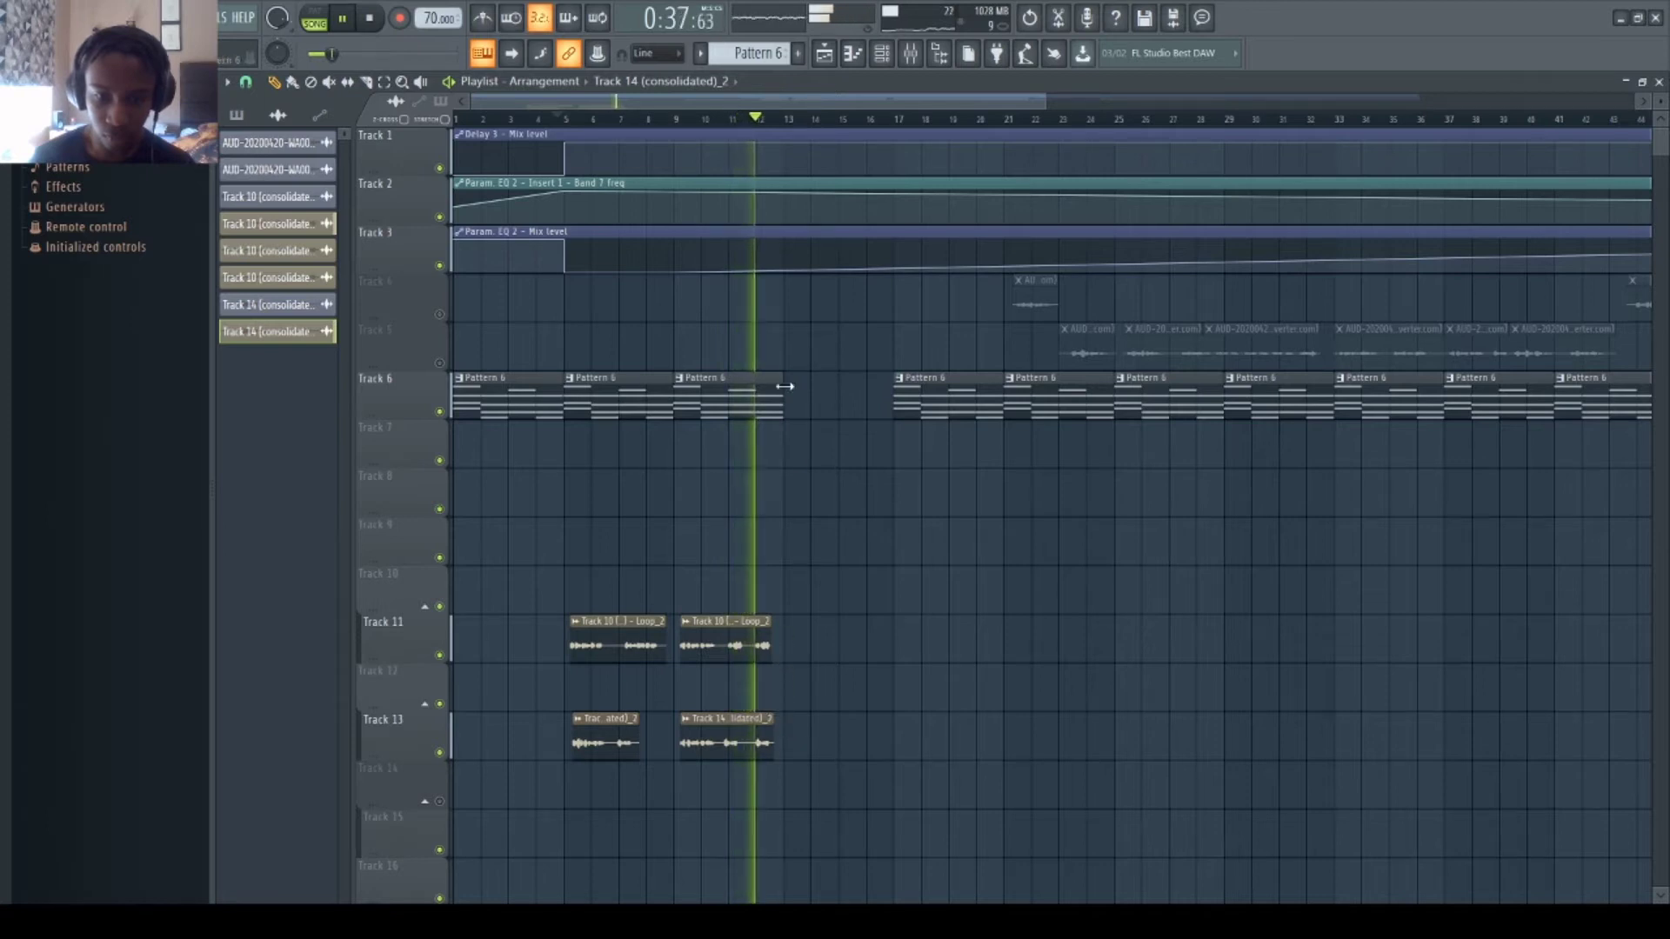
left_click(794, 412)
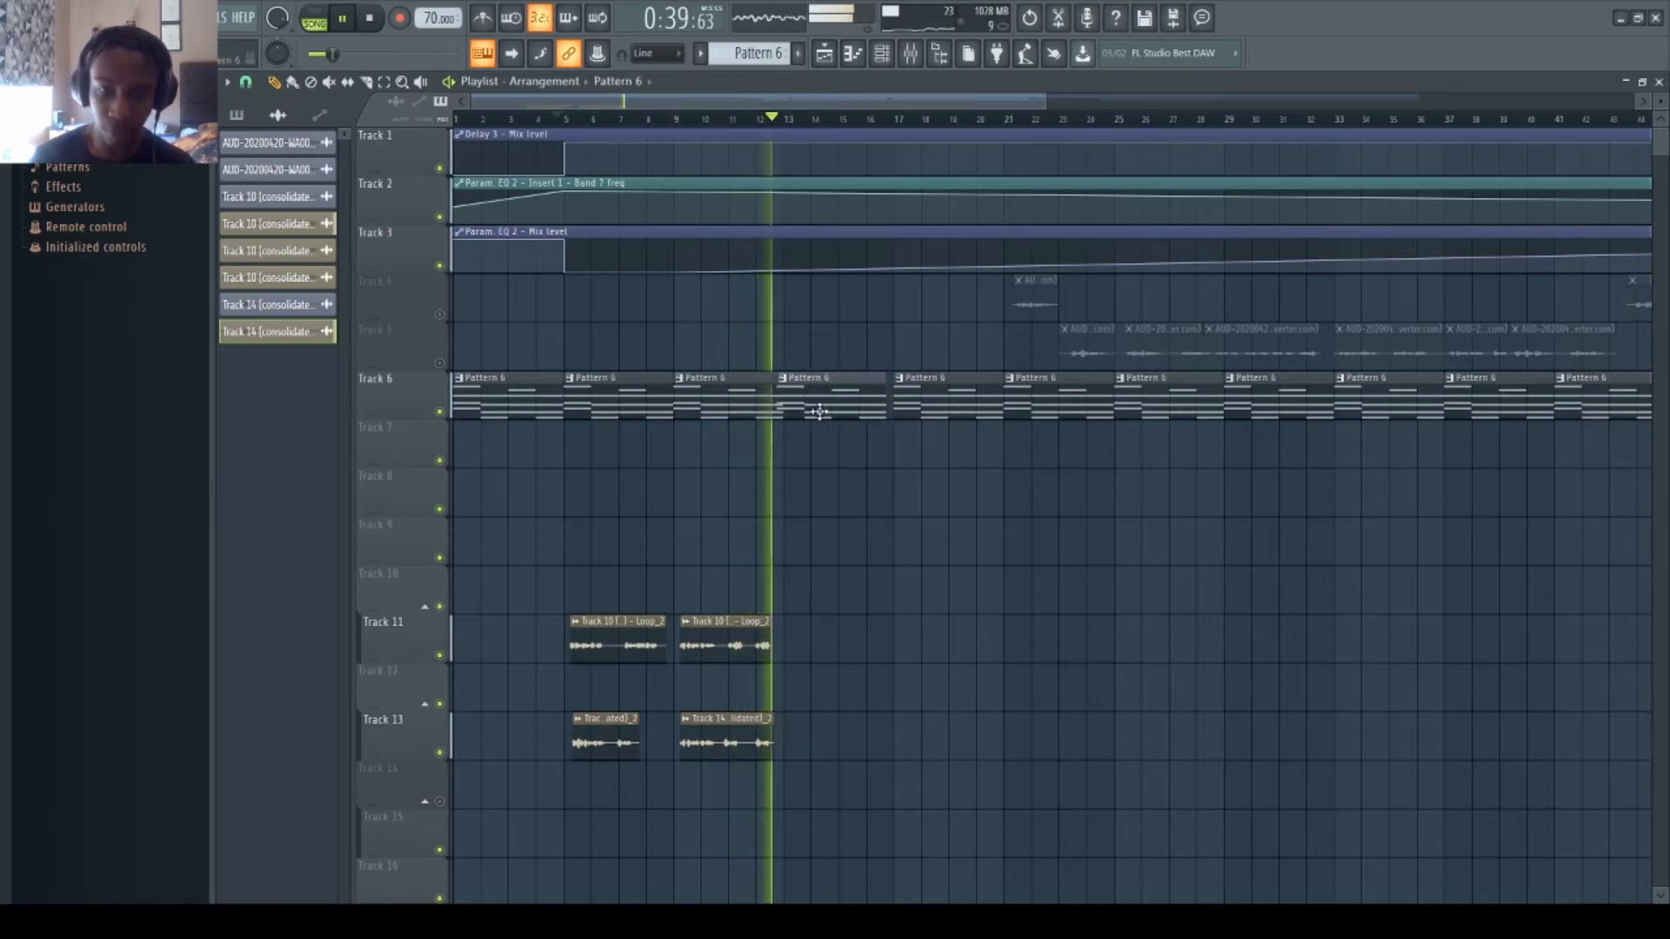
left_click_drag(829, 411, 822, 412)
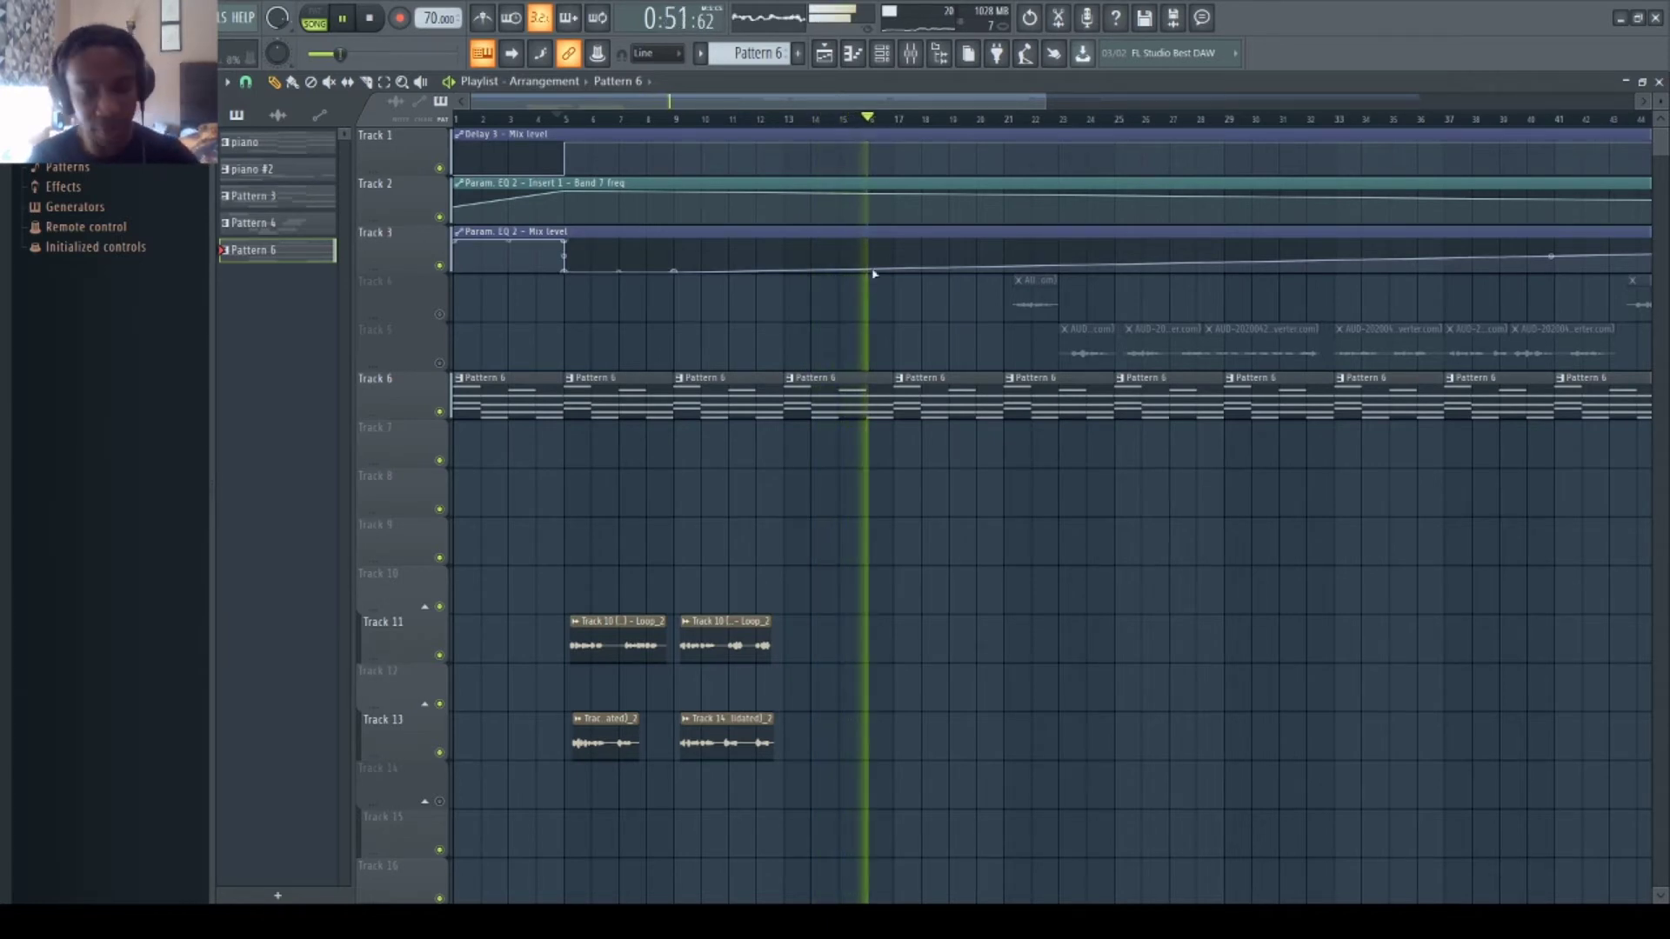
- Show all channels in the channel rack and set the GMS synth to the Default program of the User bank
left_click(881, 53)
key("space")
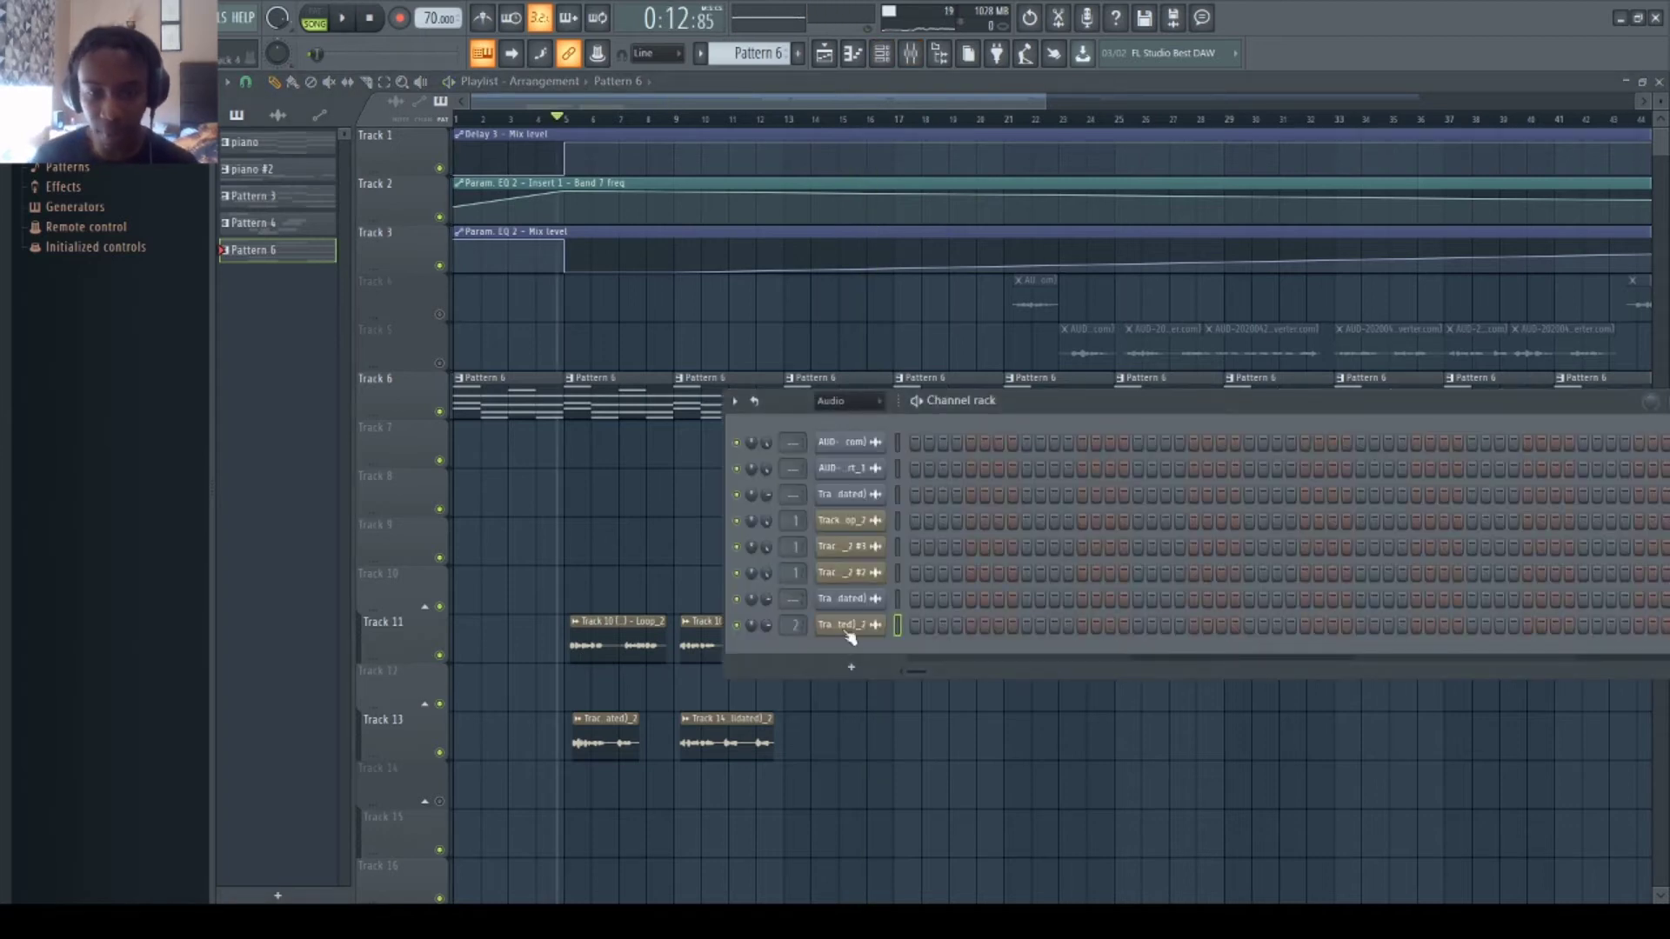
left_click(832, 409)
left_click(850, 442)
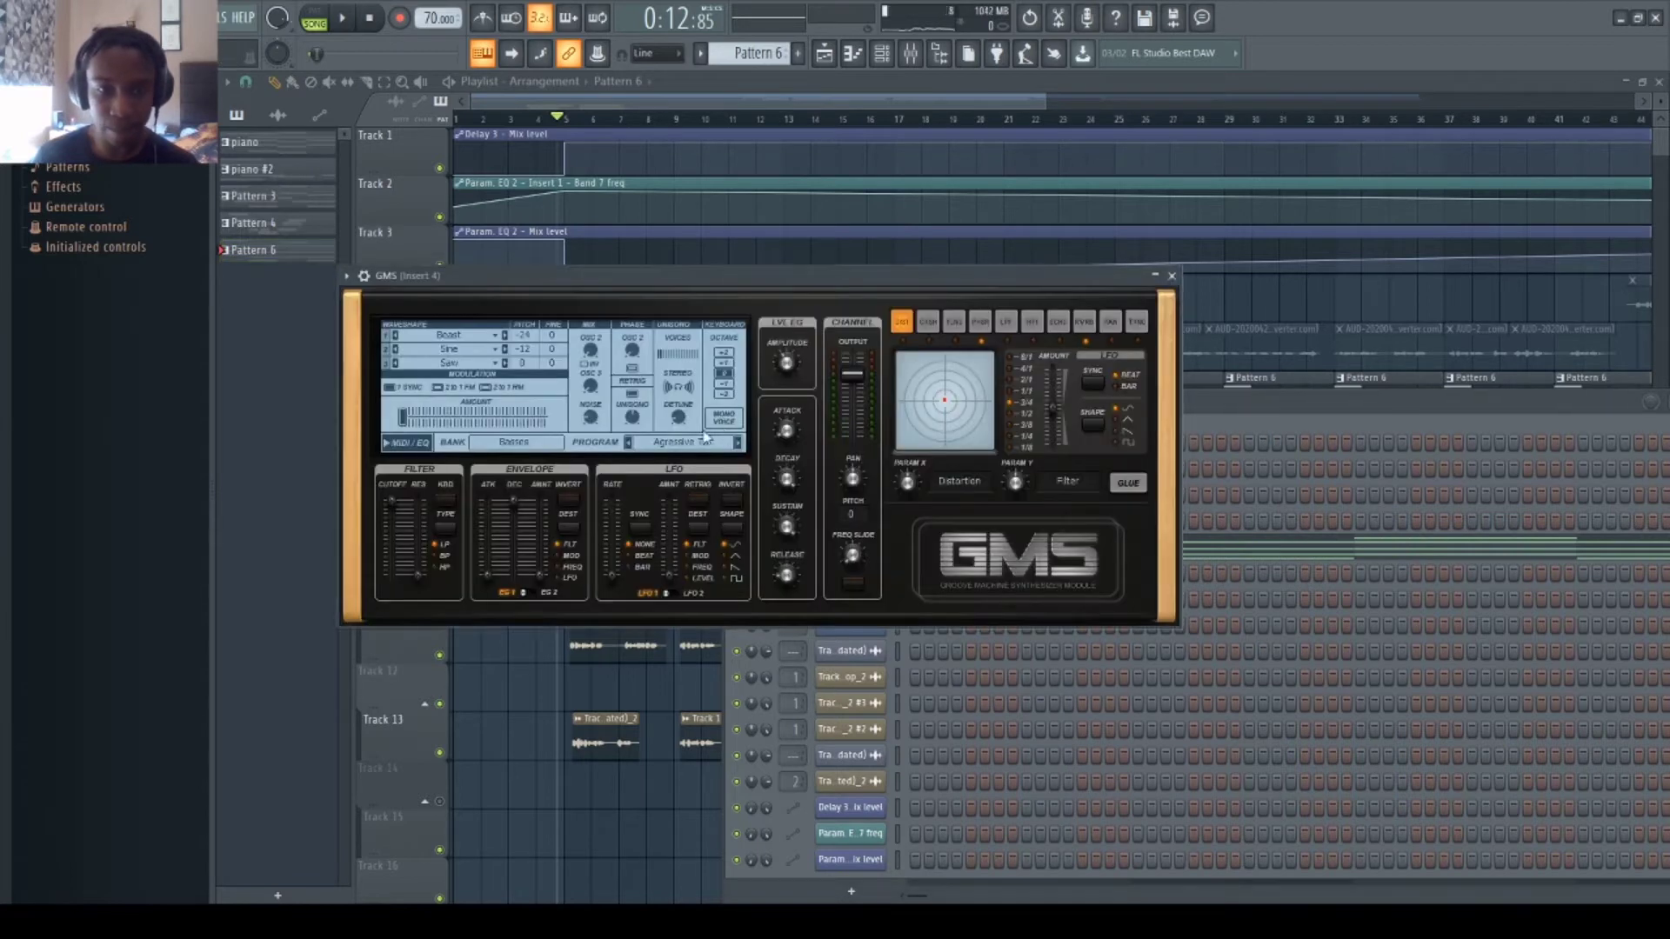
left_click(546, 445)
left_click(740, 461)
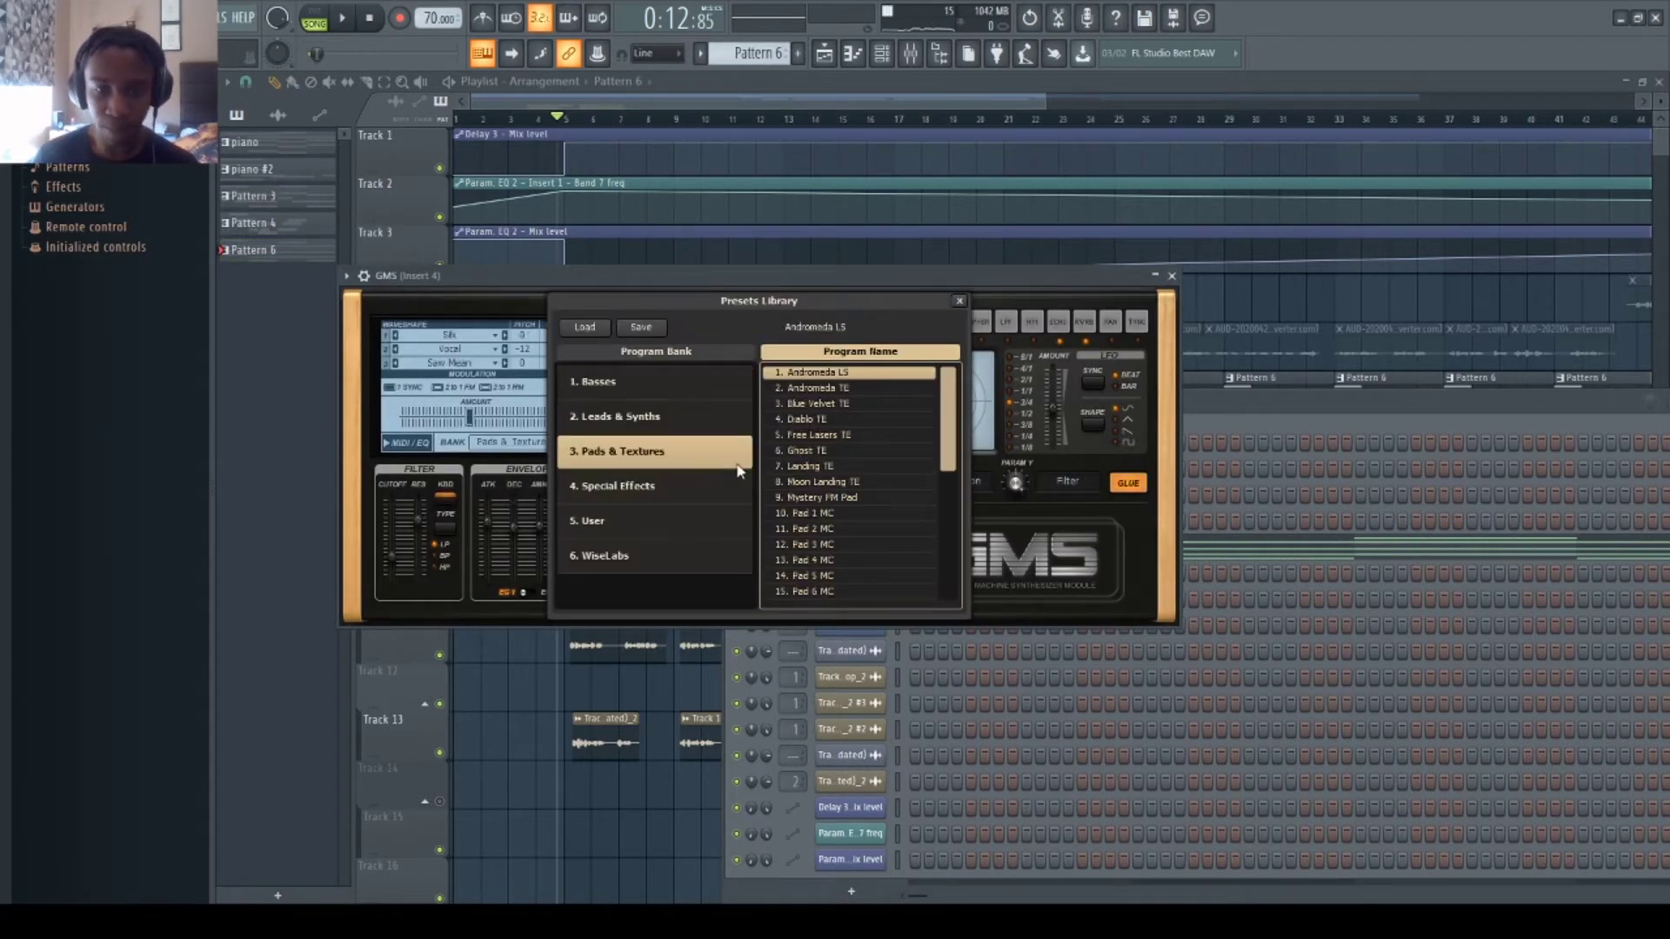
left_click(655, 519)
left_click(958, 301)
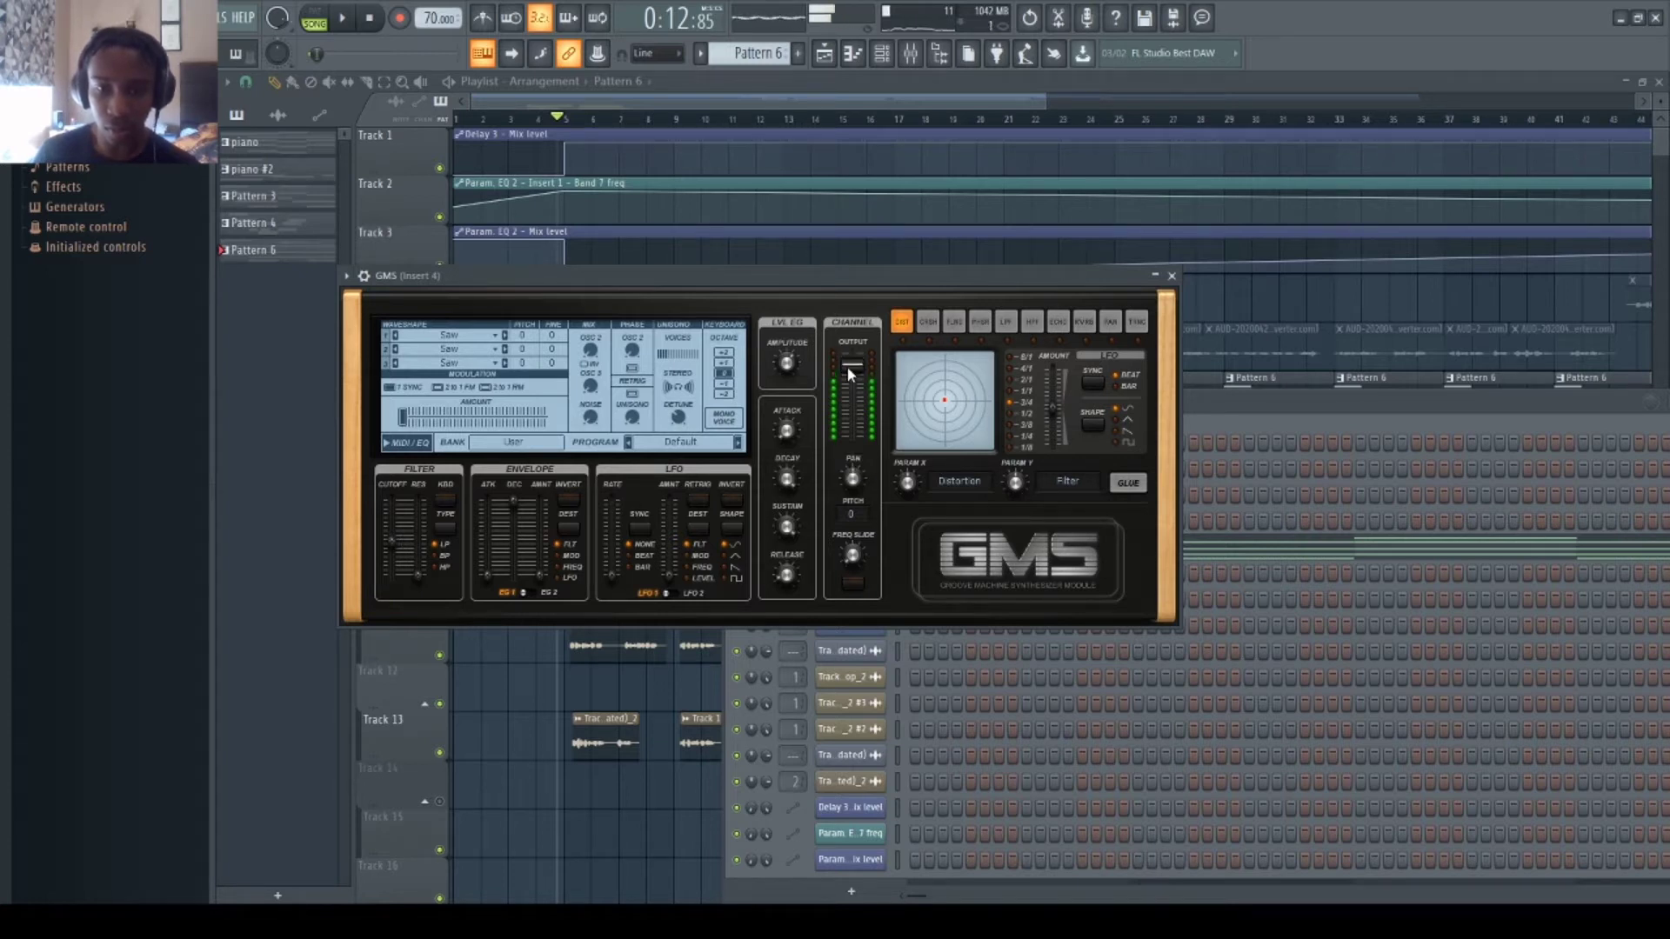
left_click(1155, 274)
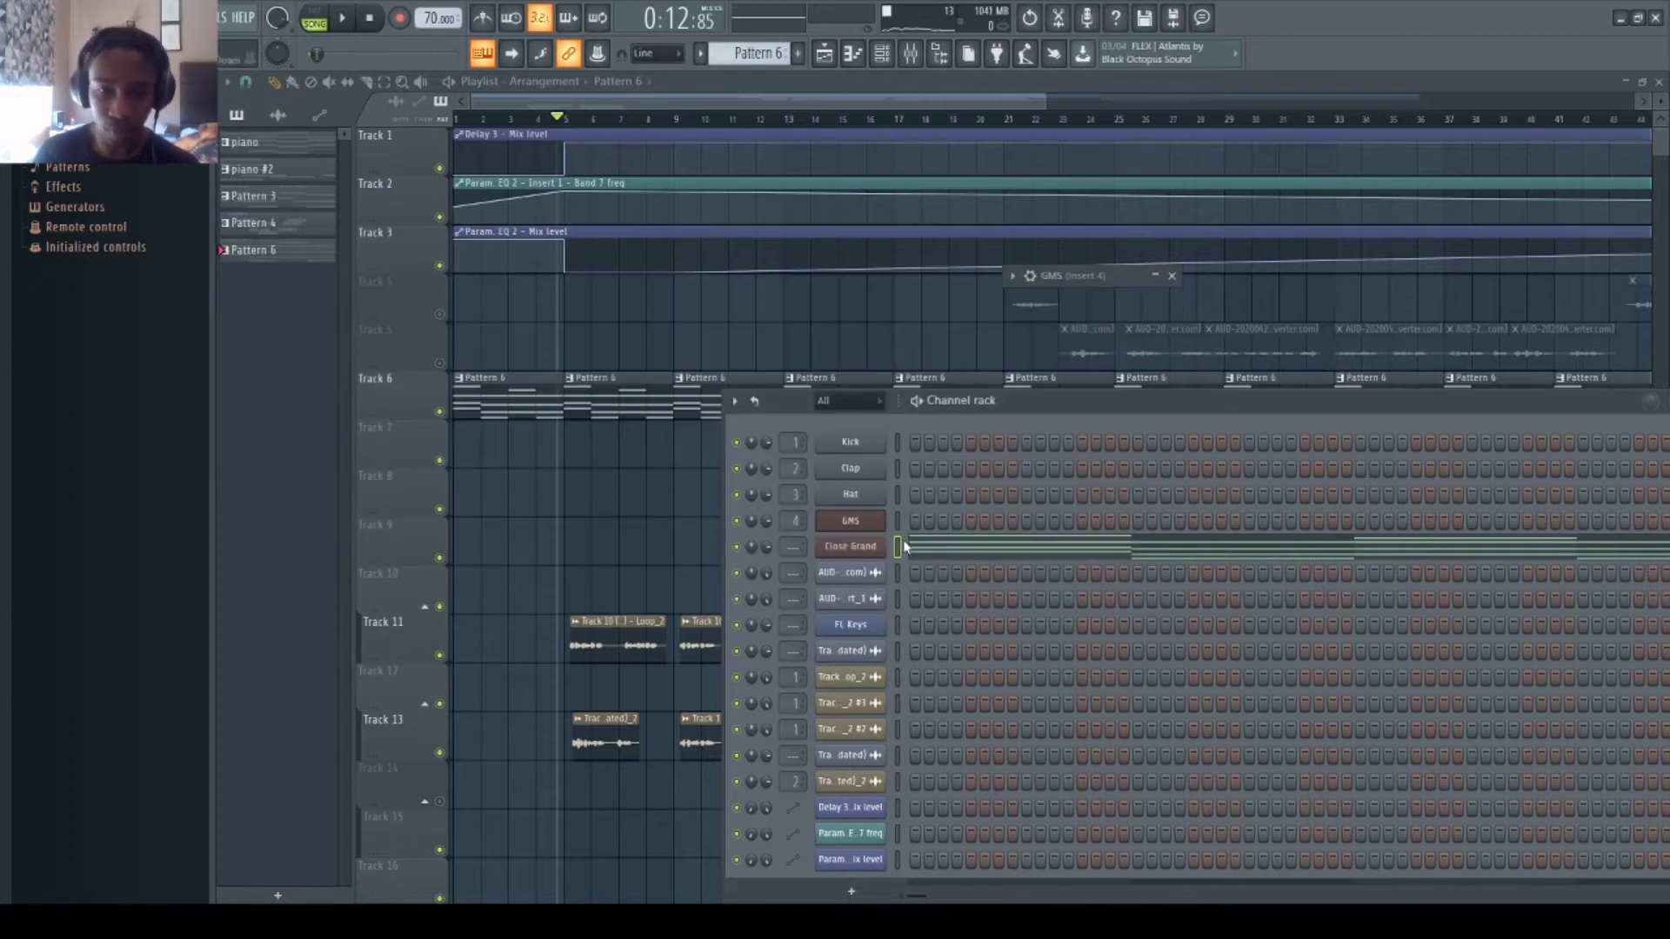
- Create a pattern named pads, place it on Track 9 at bars 5 and 9, and mute Track 6
left_click(798, 55)
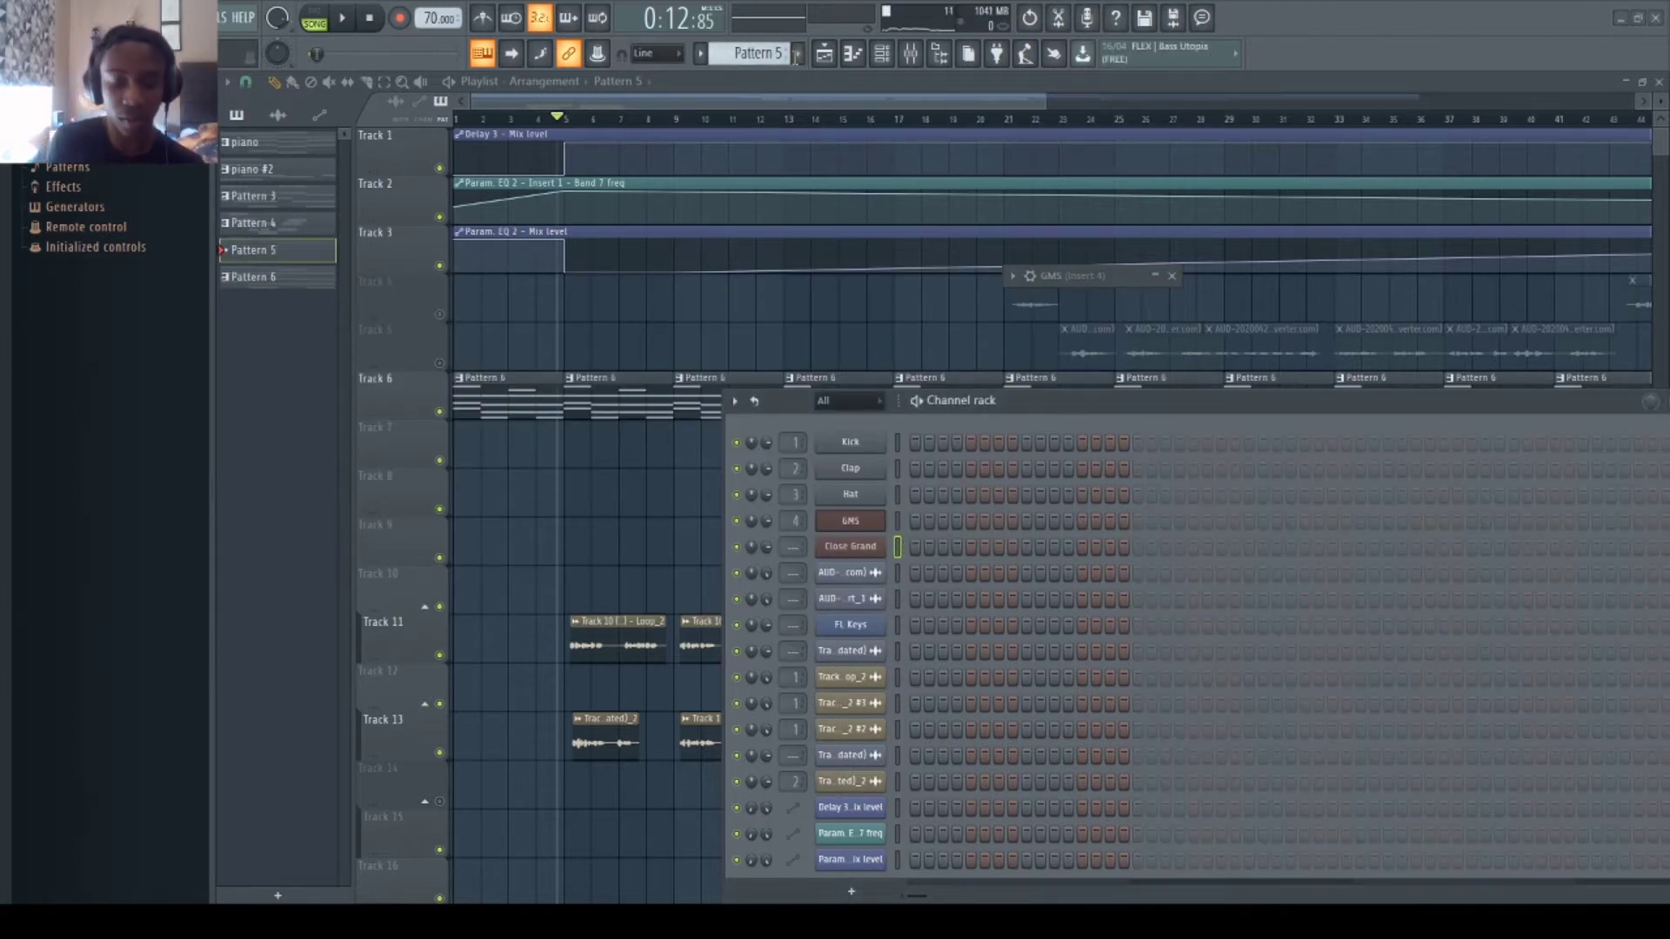
left_click(577, 527)
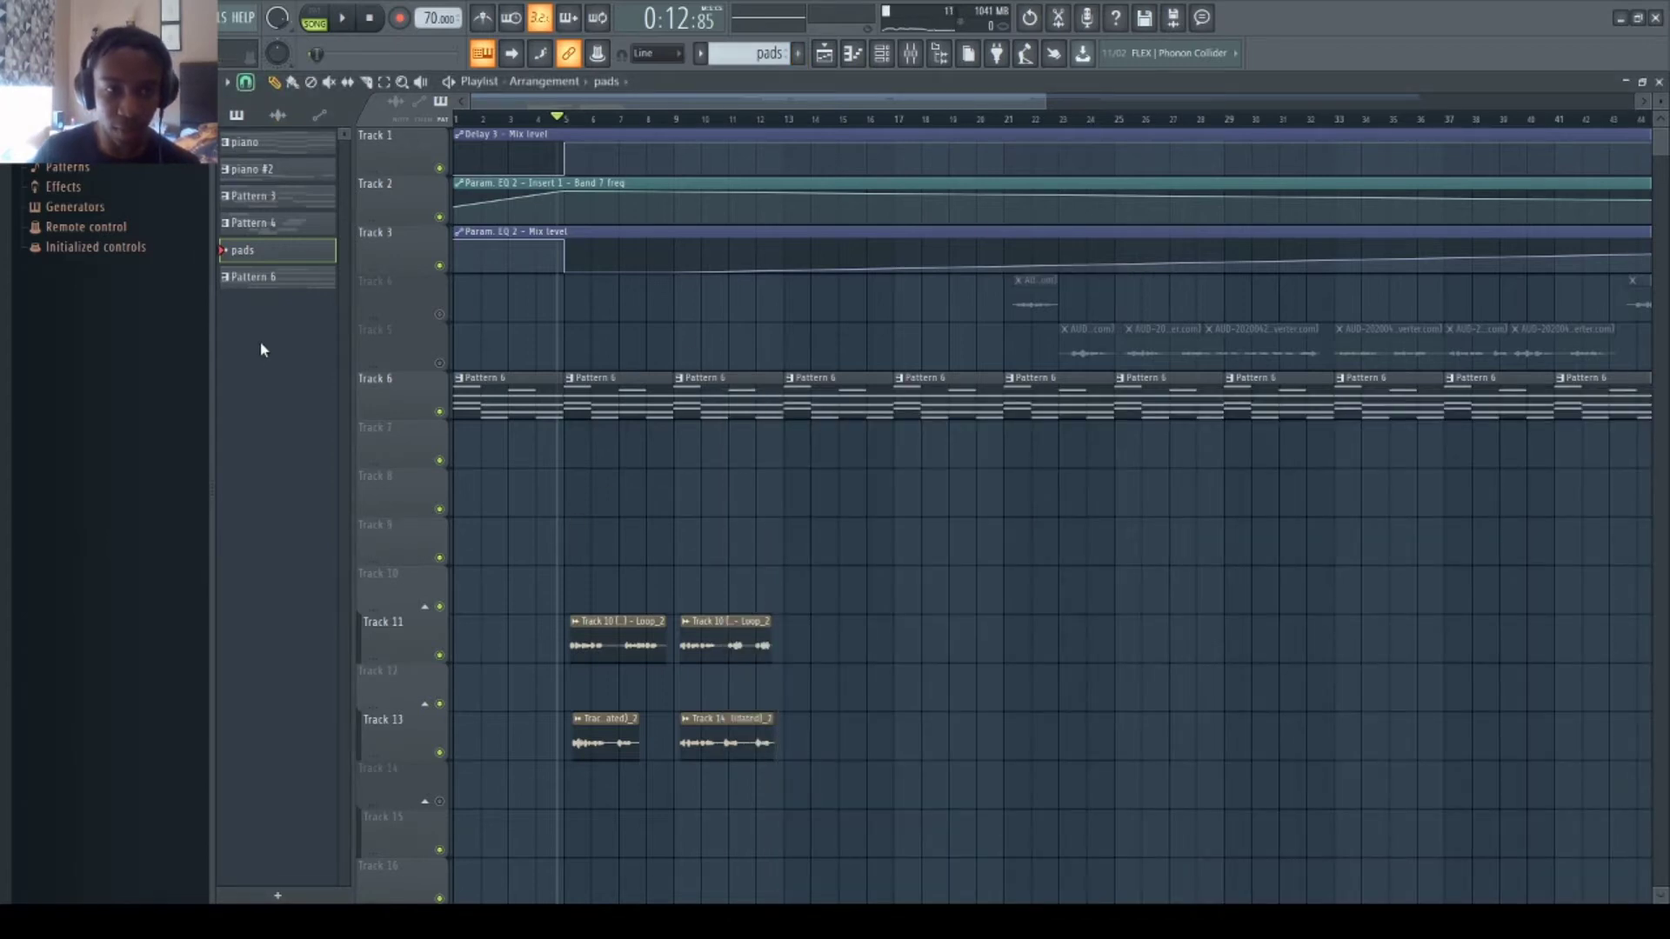
left_click(439, 411)
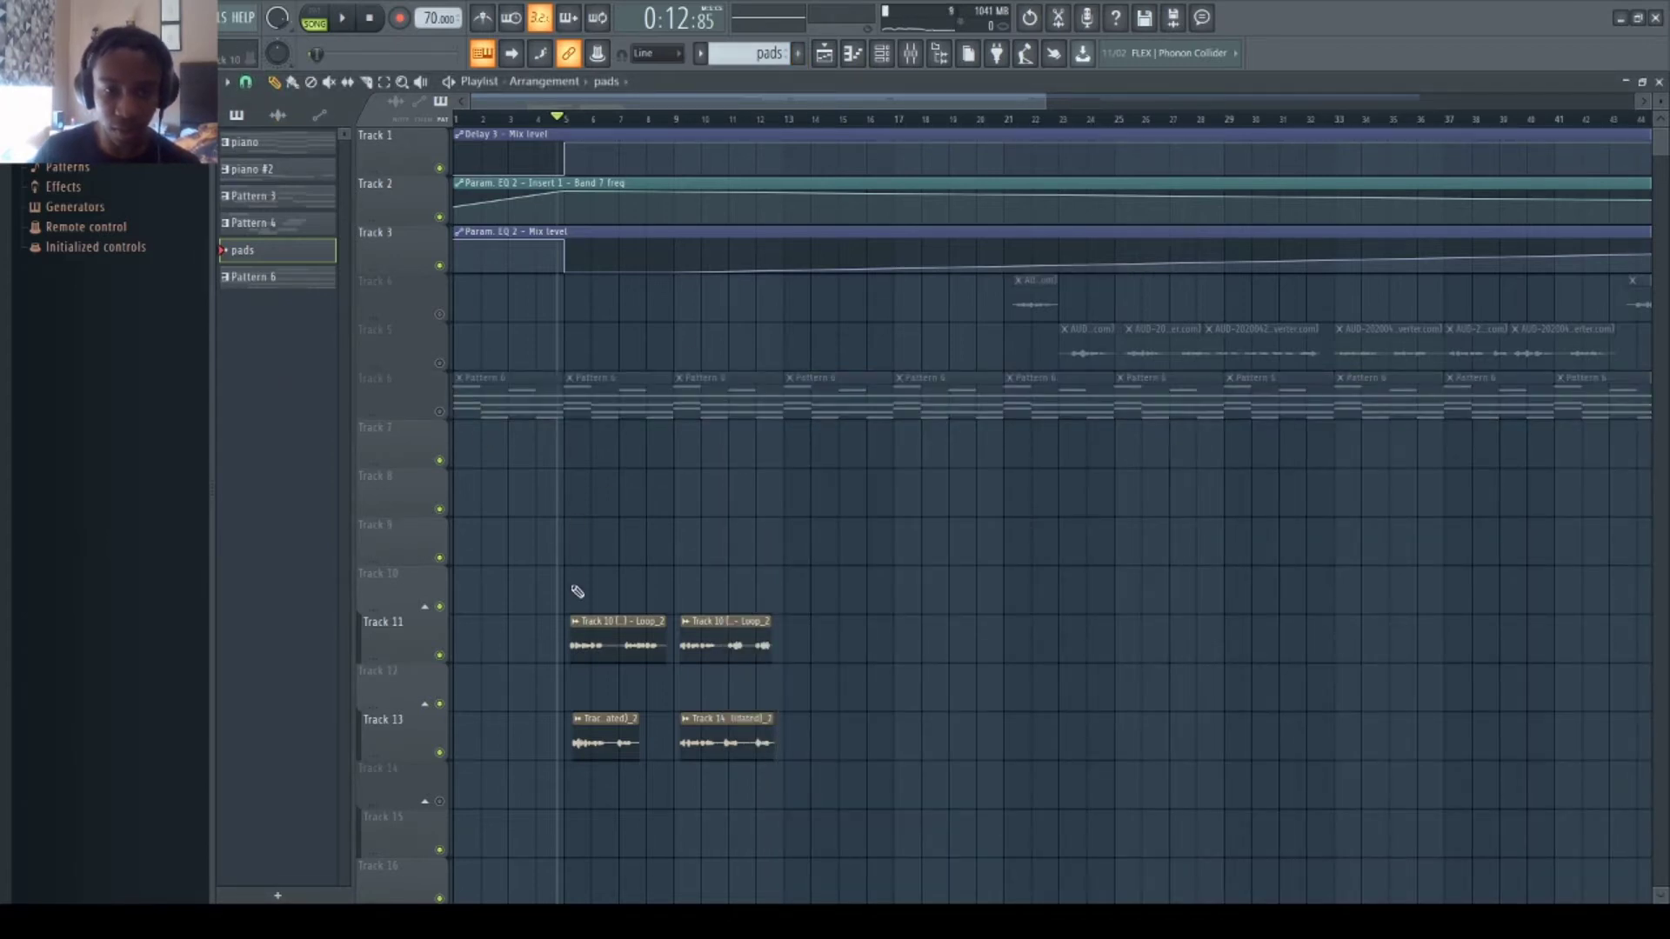
- Transfer the pads pattern's notes from the Close Grand channel to the GMS channel and play the arrangement from bar 5
left_click(855, 56)
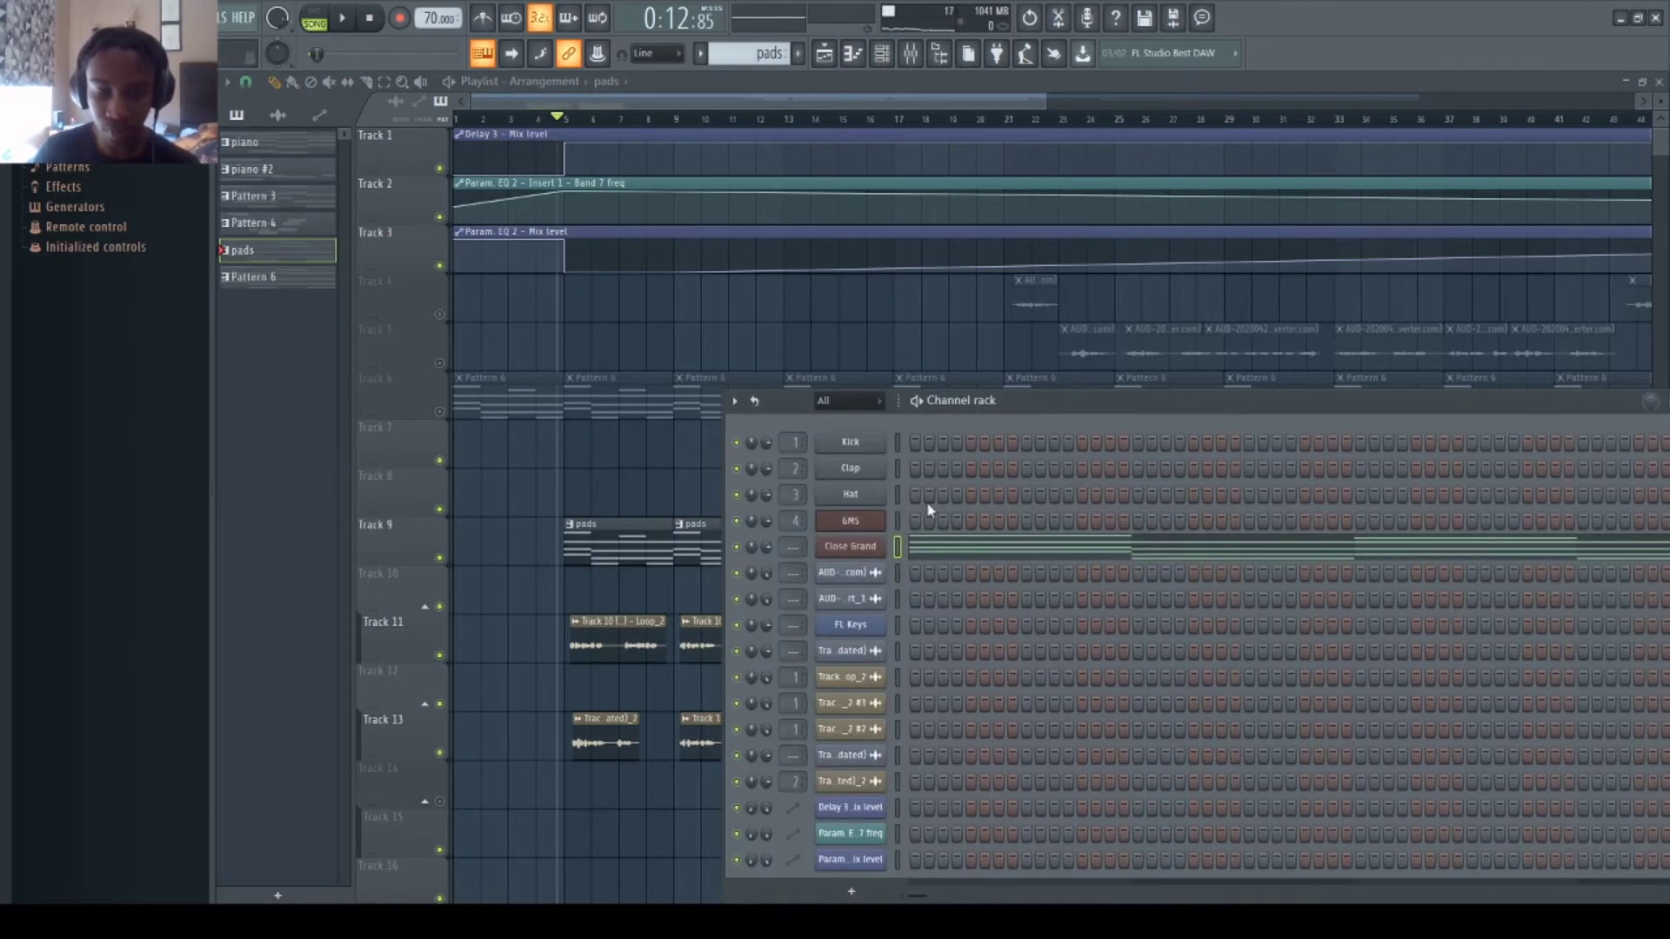
key("ctrl+x")
key("ctrl+v")
key("space")
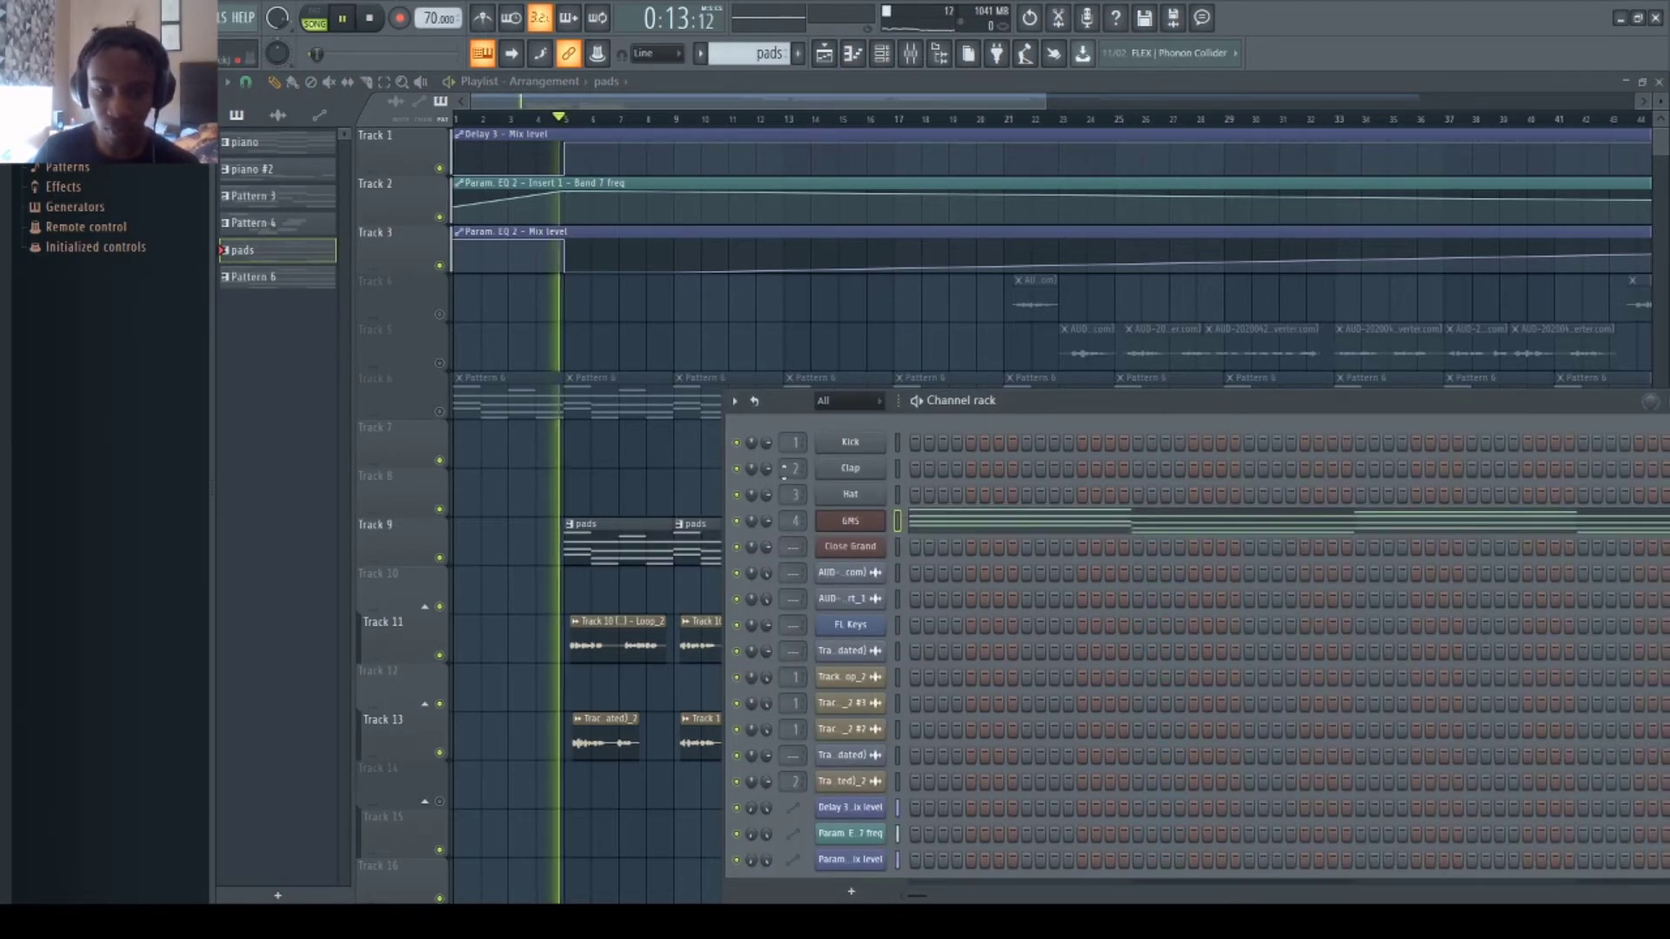
key("space")
left_click(567, 123)
key("space")
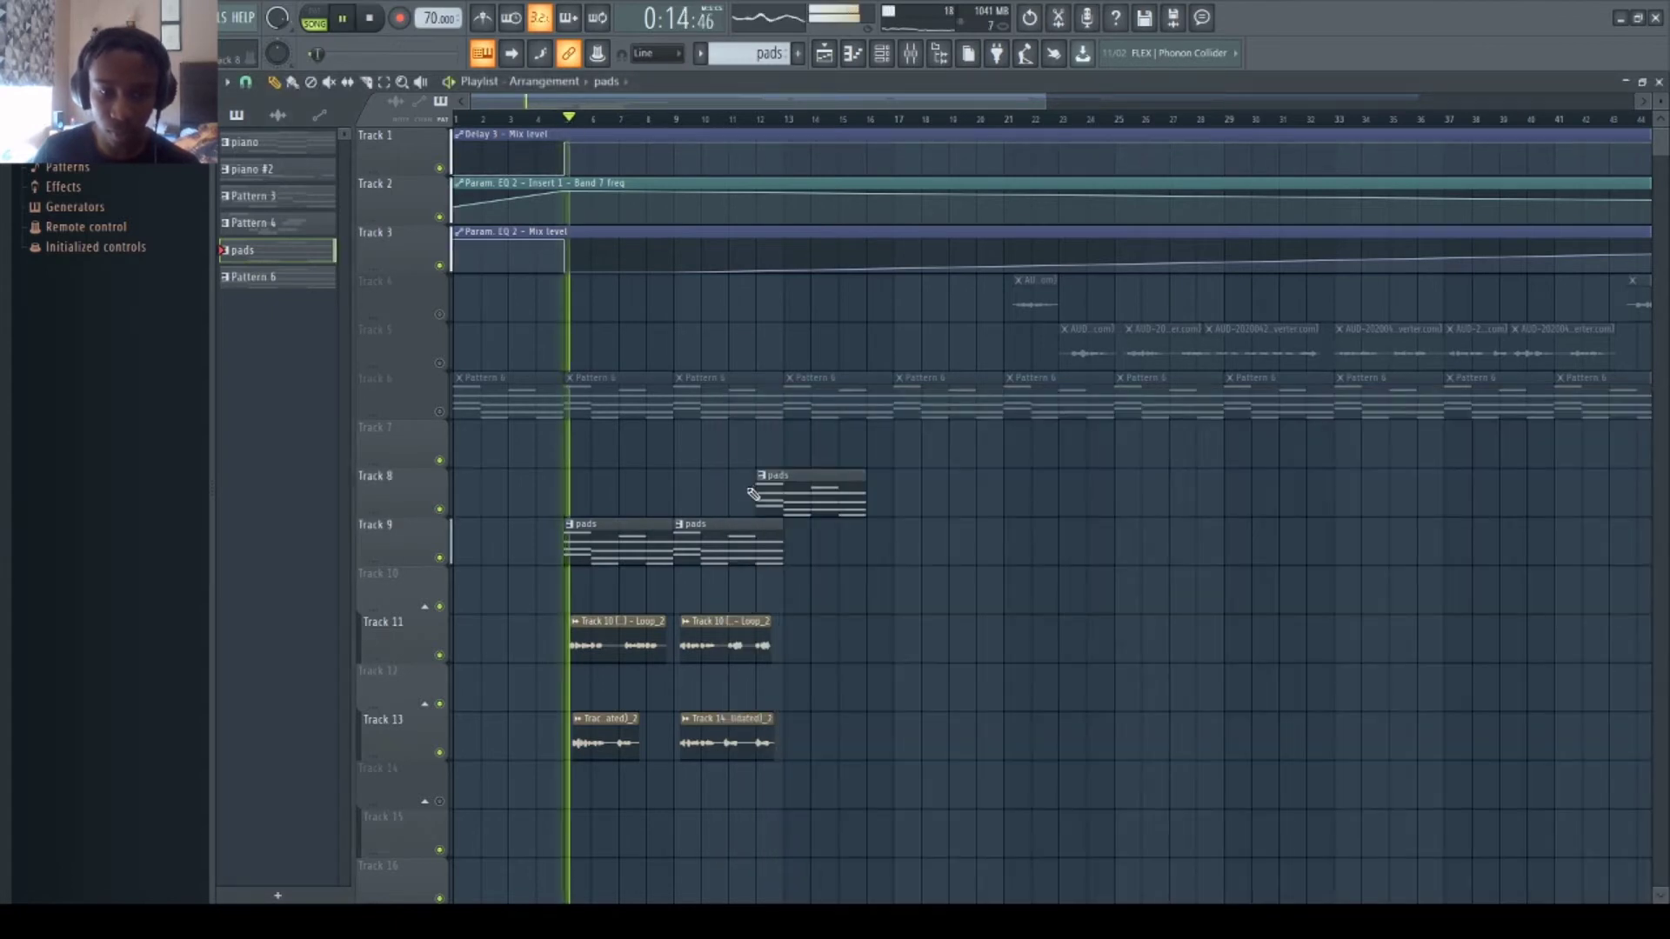
- Lower the Insert 1 volume slightly in the mixer and check the balance during playback
key("space")
key("F9")
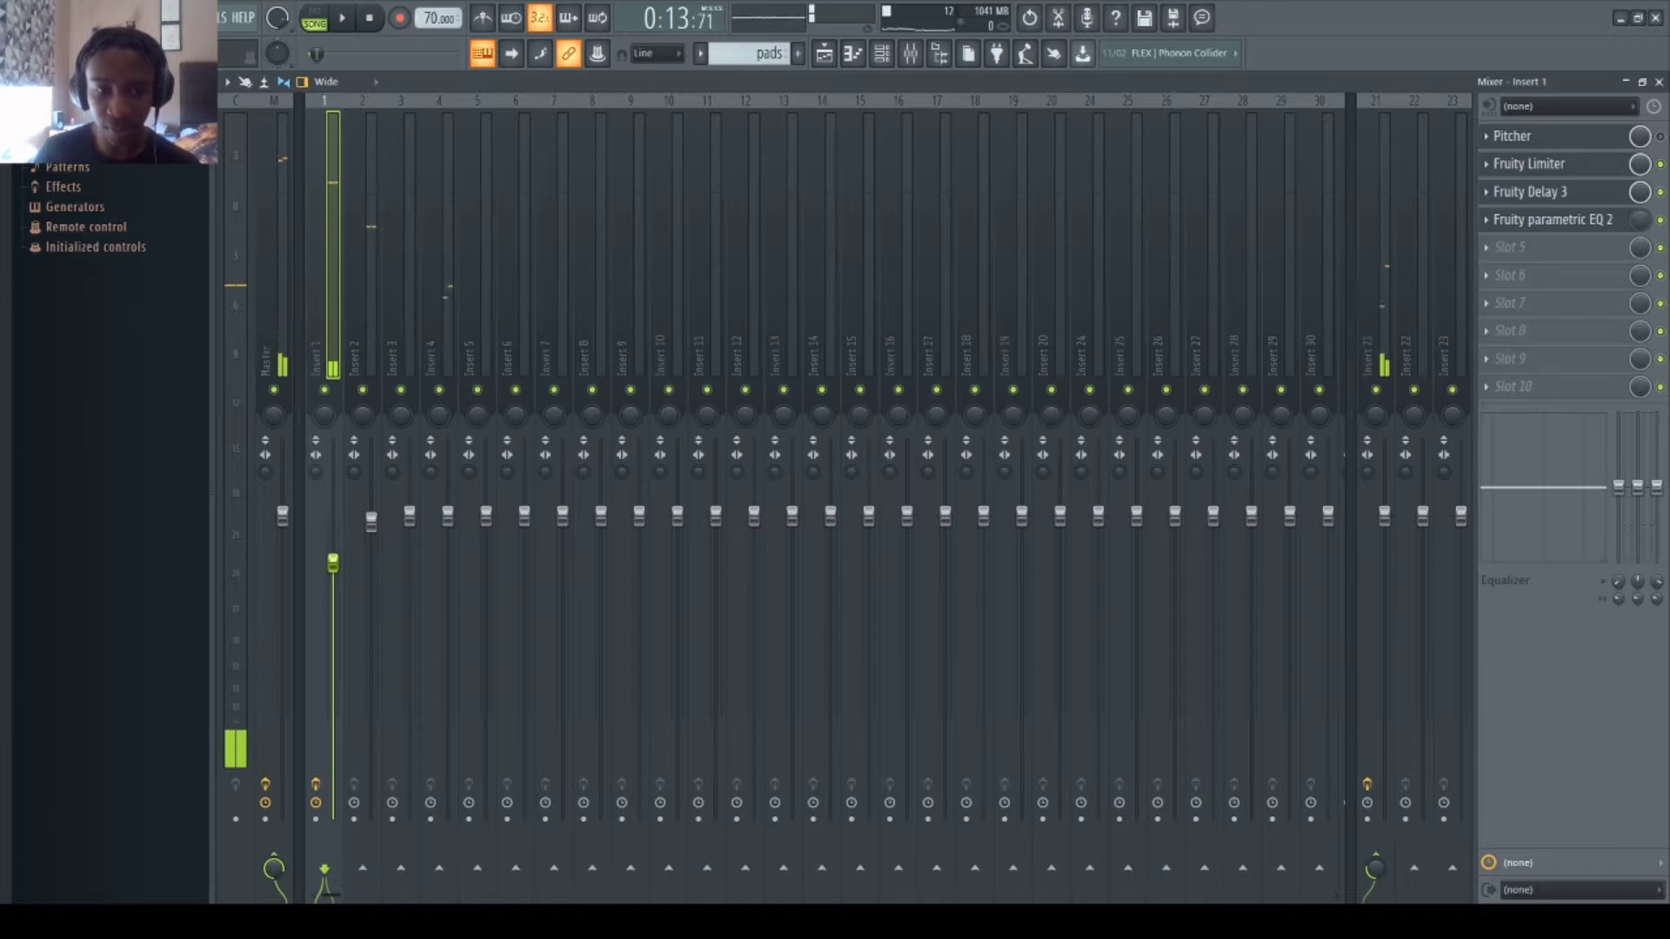
key("space")
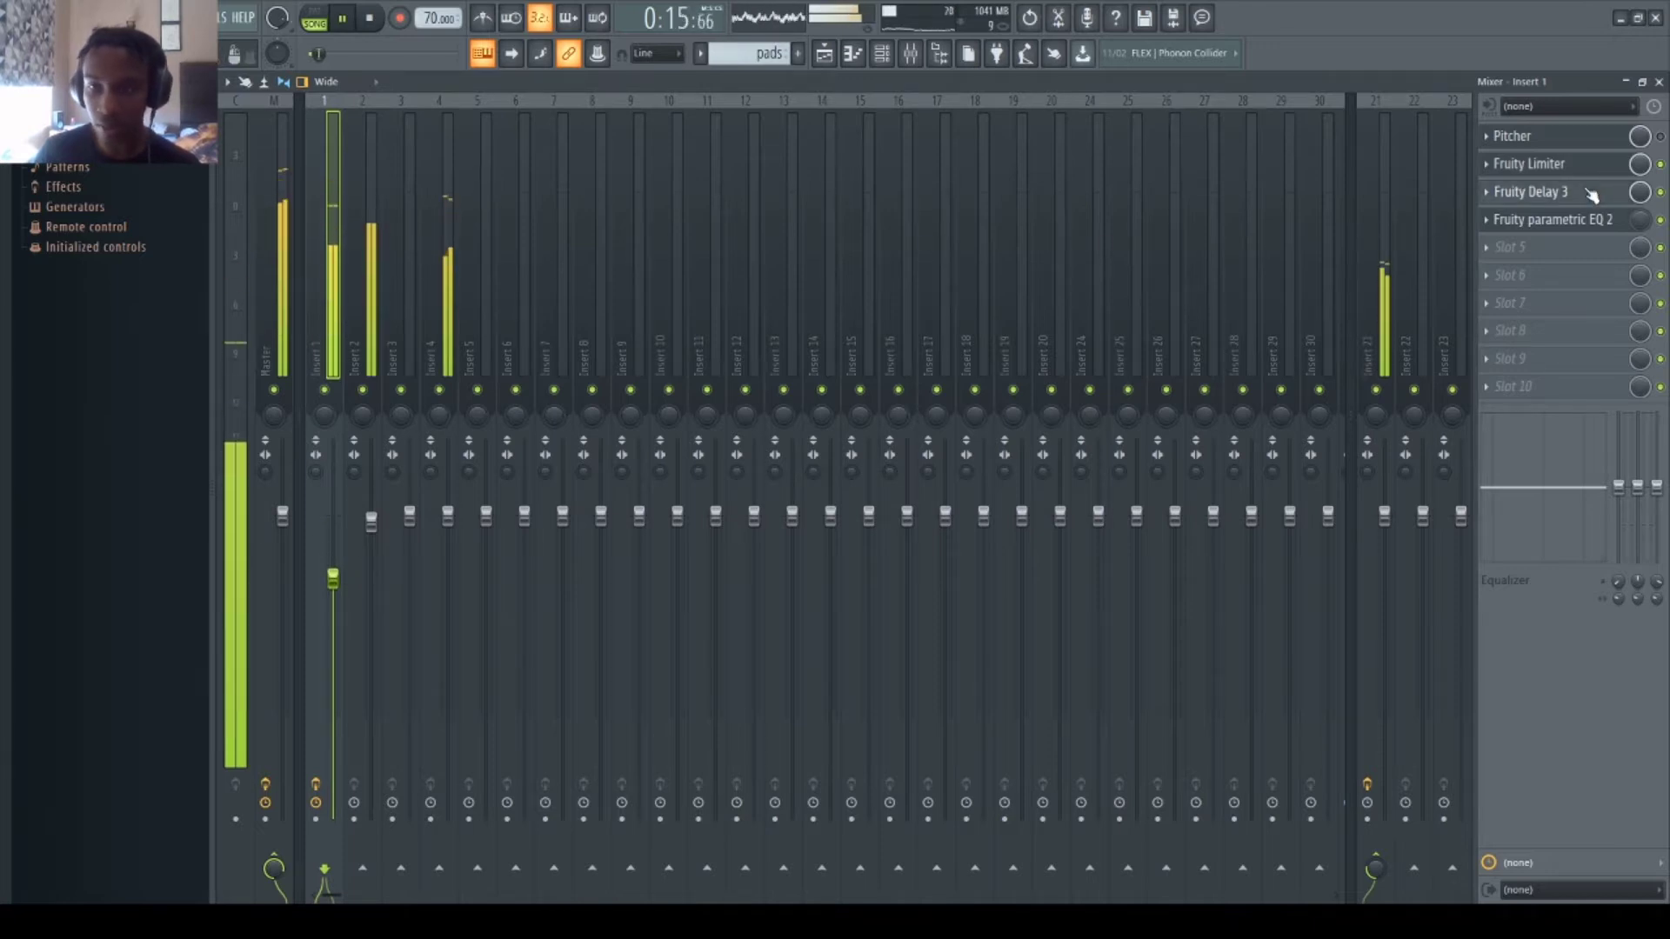
left_click(823, 54)
key("space")
- Open the channel settings of the first Track 13 clip to check its mixer routing, and bring up the mixer
double_click(609, 733)
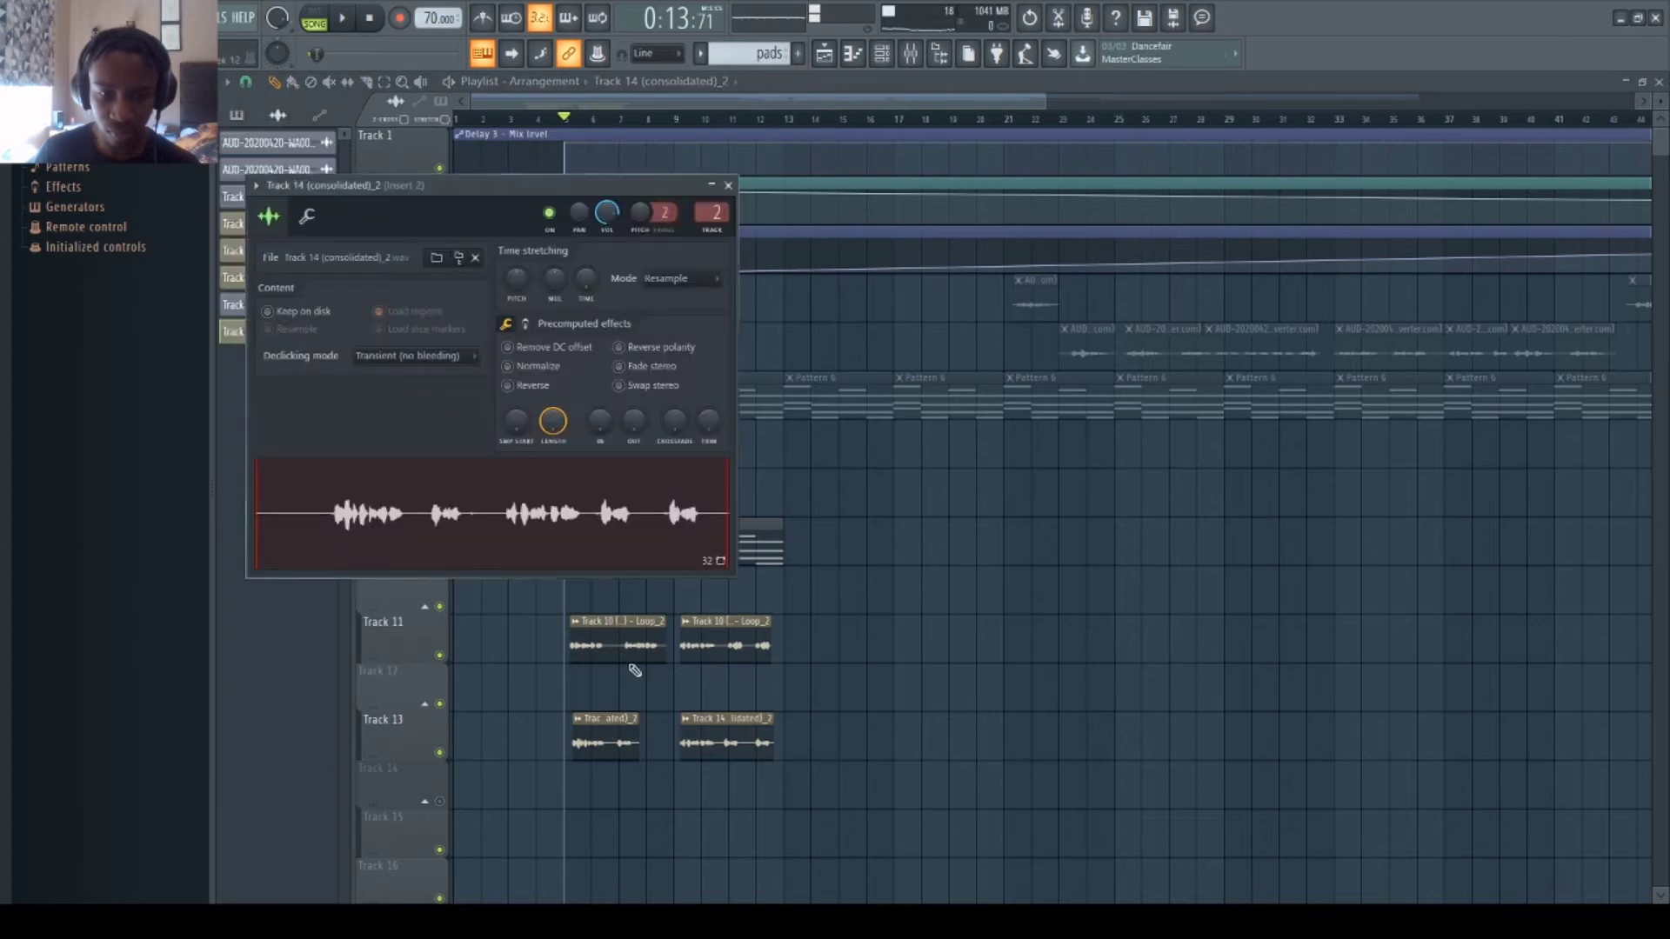
left_click(711, 186)
left_click(909, 56)
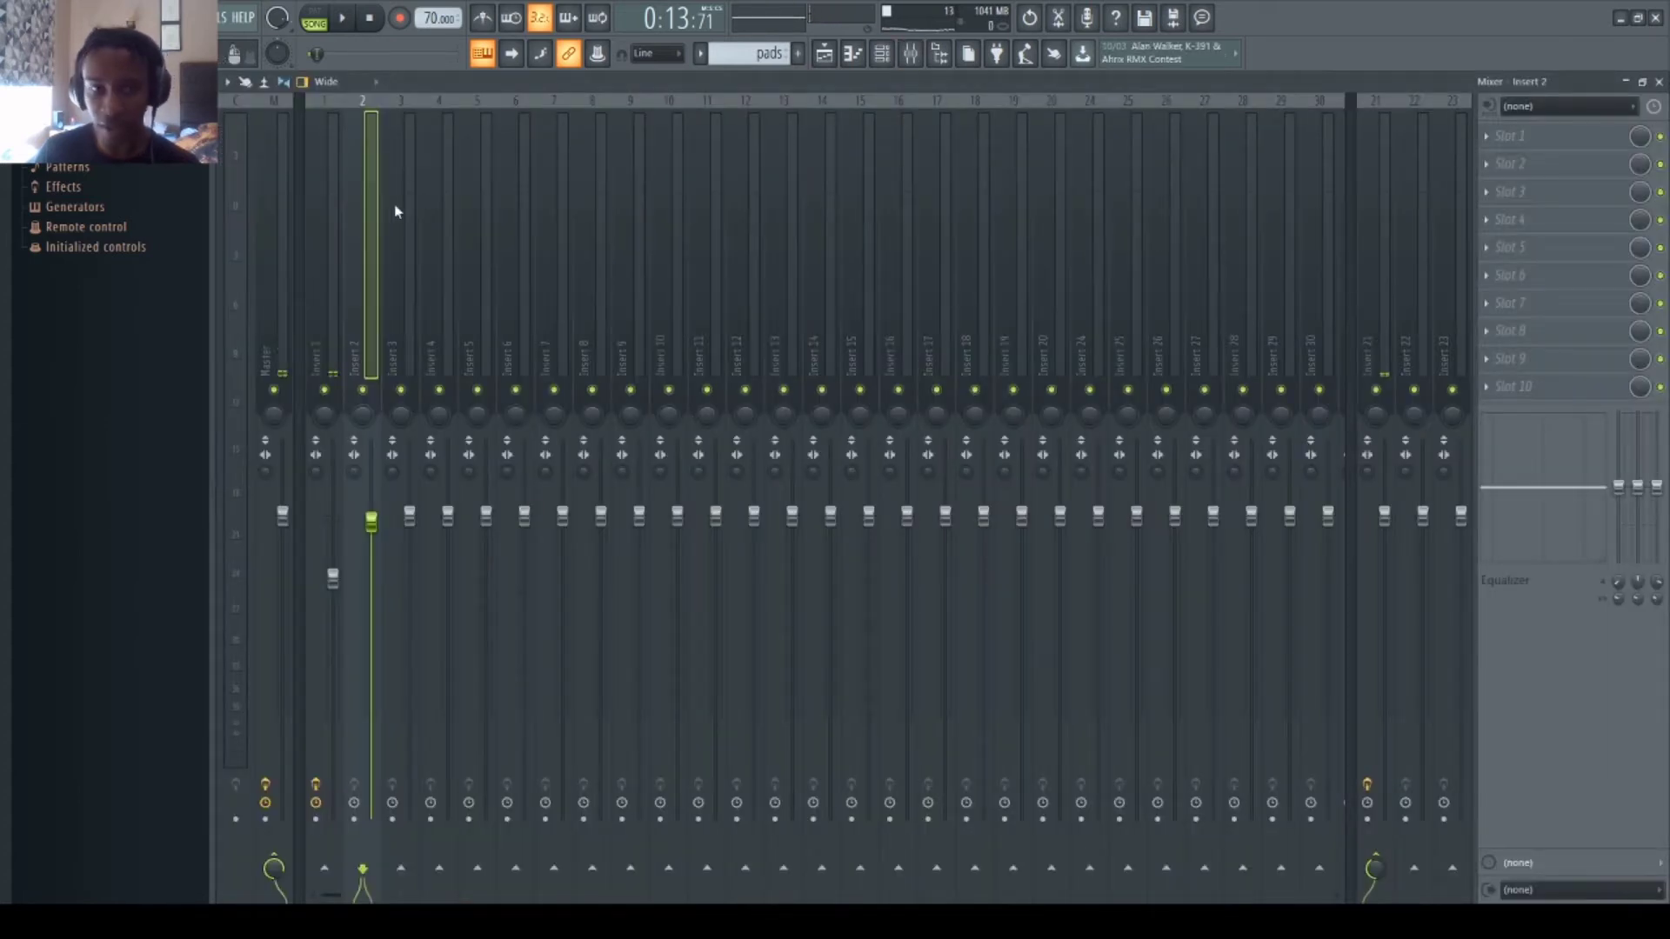
- Reduce the wet output of Fruity Delay 3 on Insert 1 and lower that insert's volume slightly during playback
left_click(333, 216)
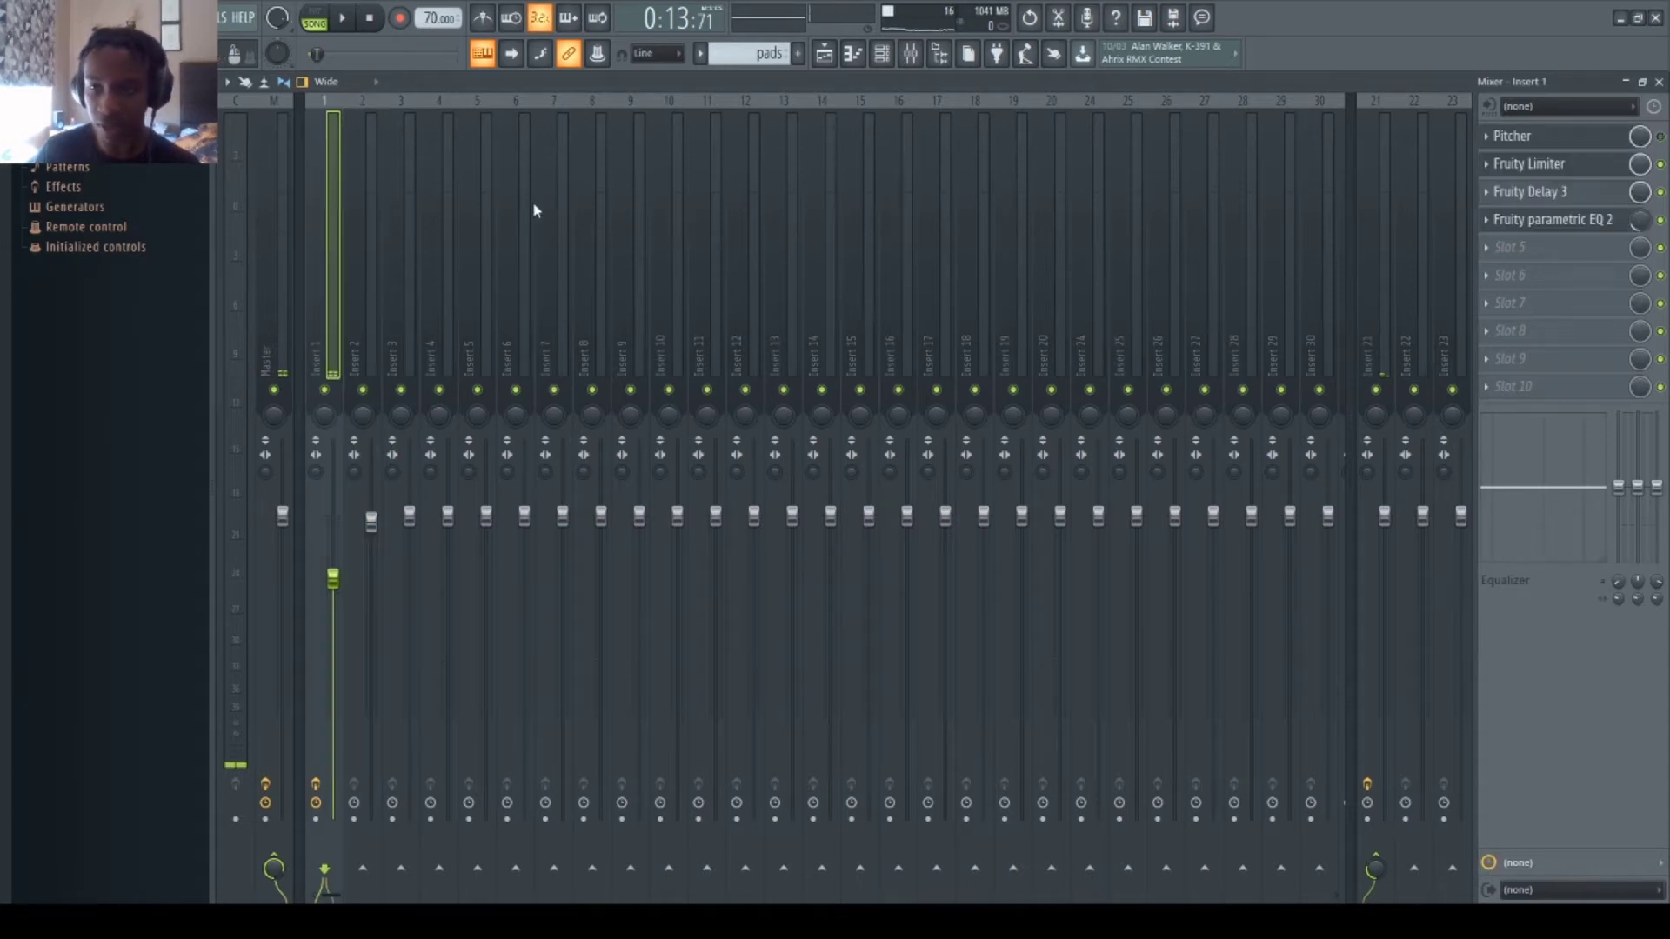
left_click(1557, 192)
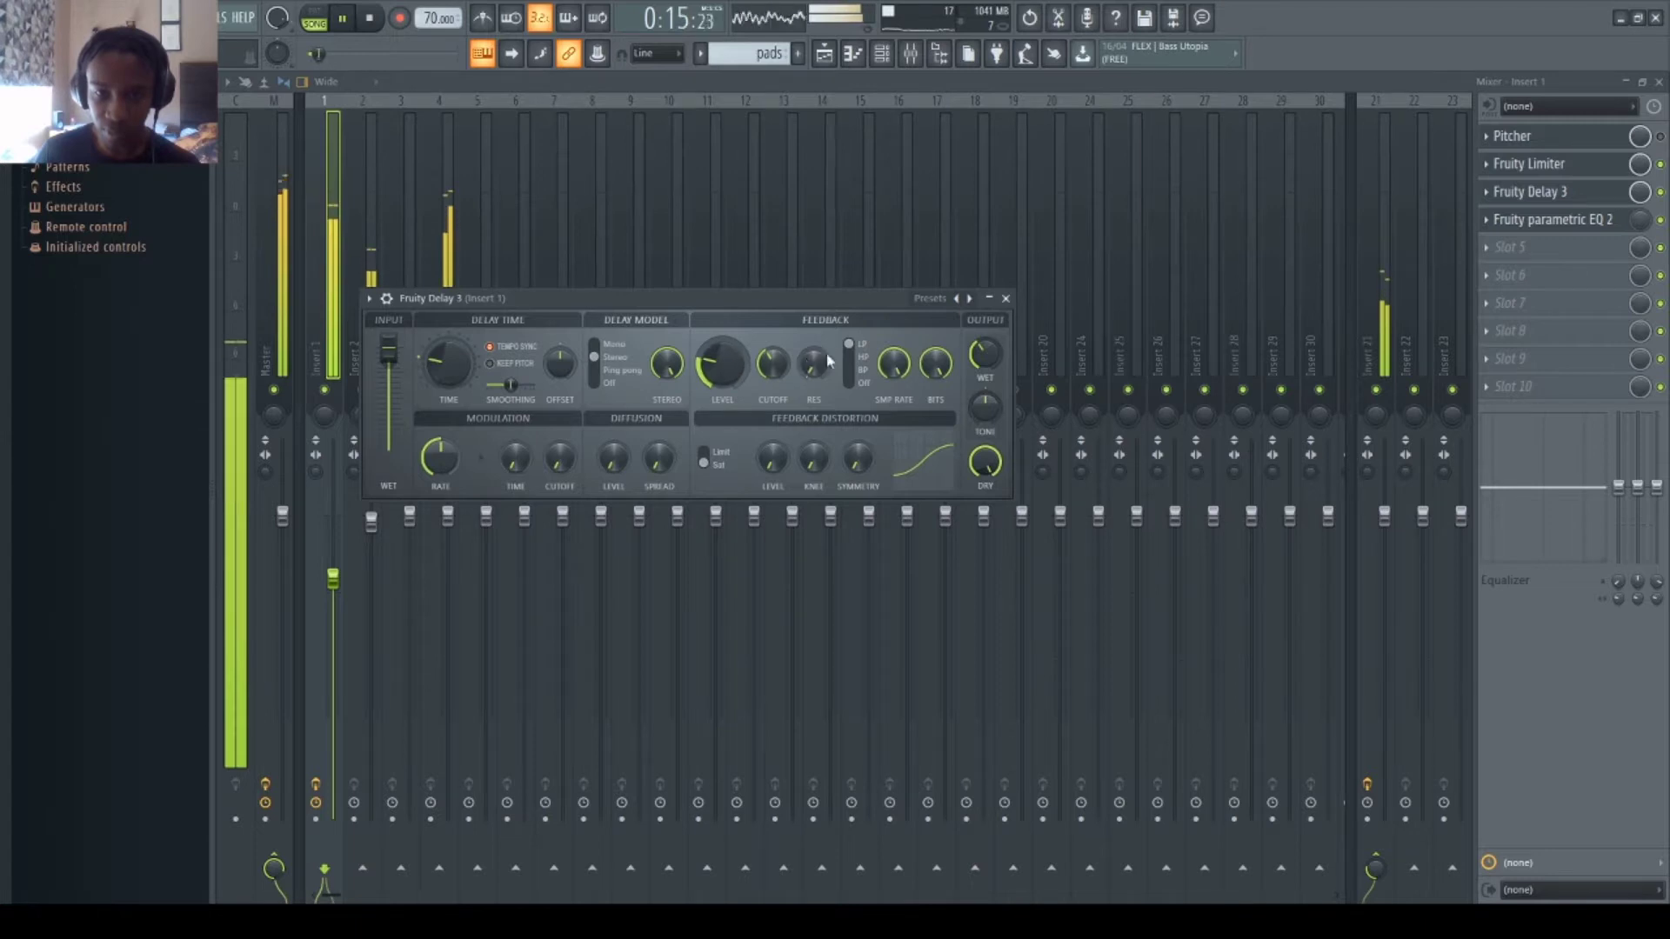
left_click_drag(984, 354, 984, 369)
left_click_drag(817, 300, 981, 325)
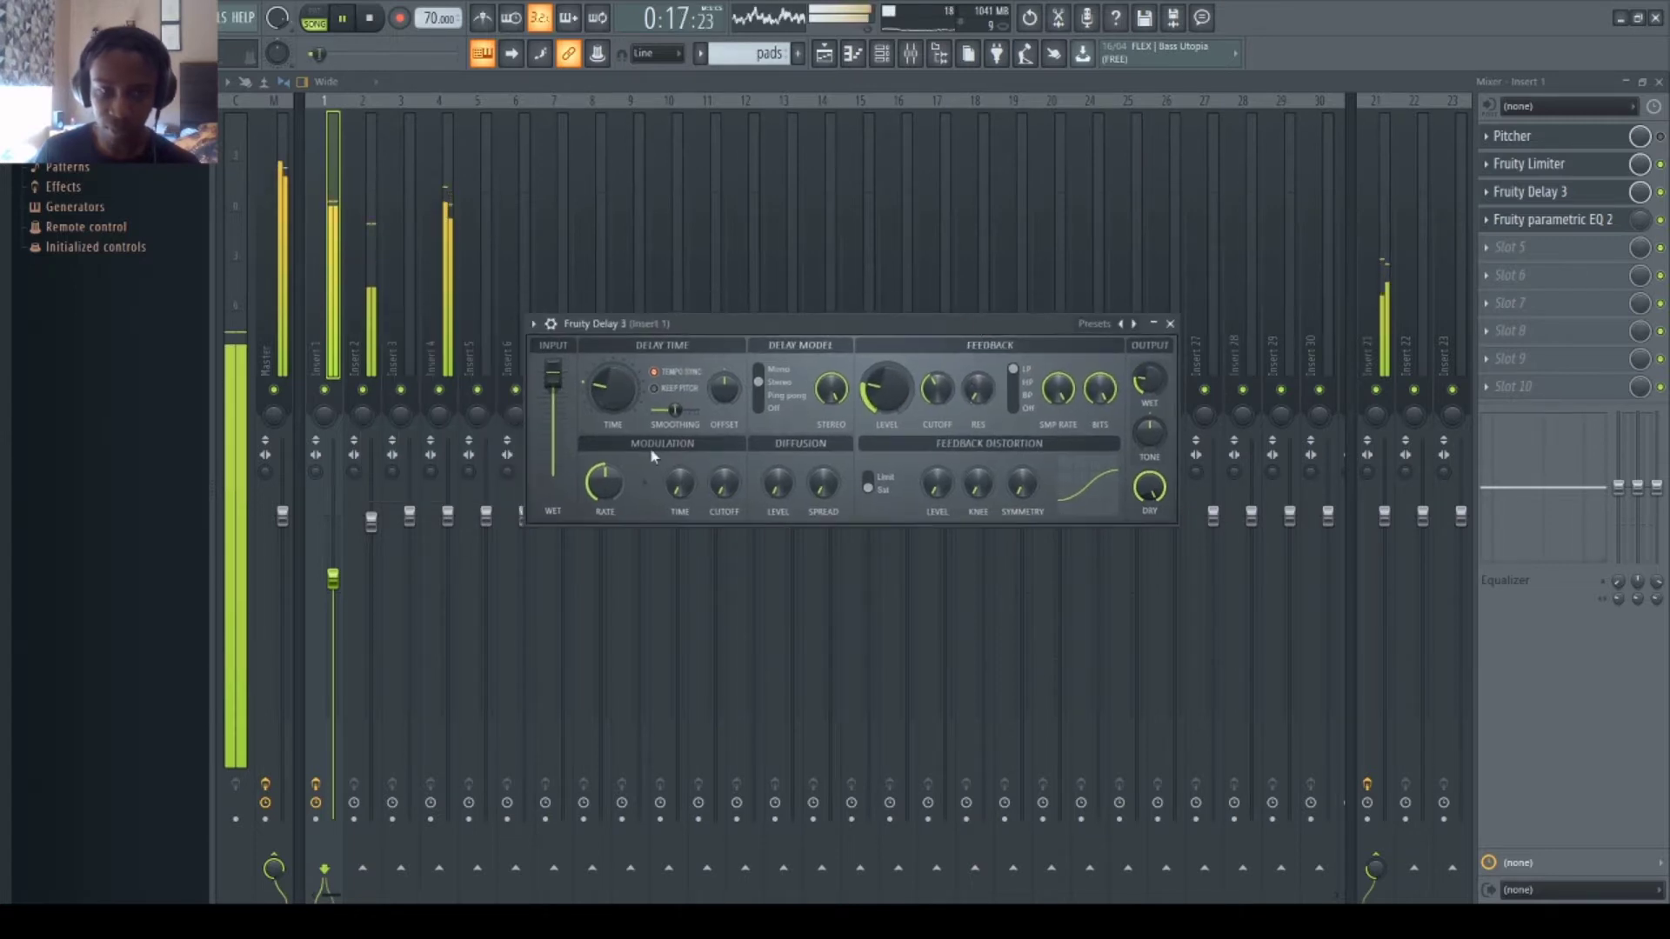
left_click_drag(334, 580, 337, 591)
- Add a third pads clip to Track 9 at bar 13 in the playlist
left_click(823, 54)
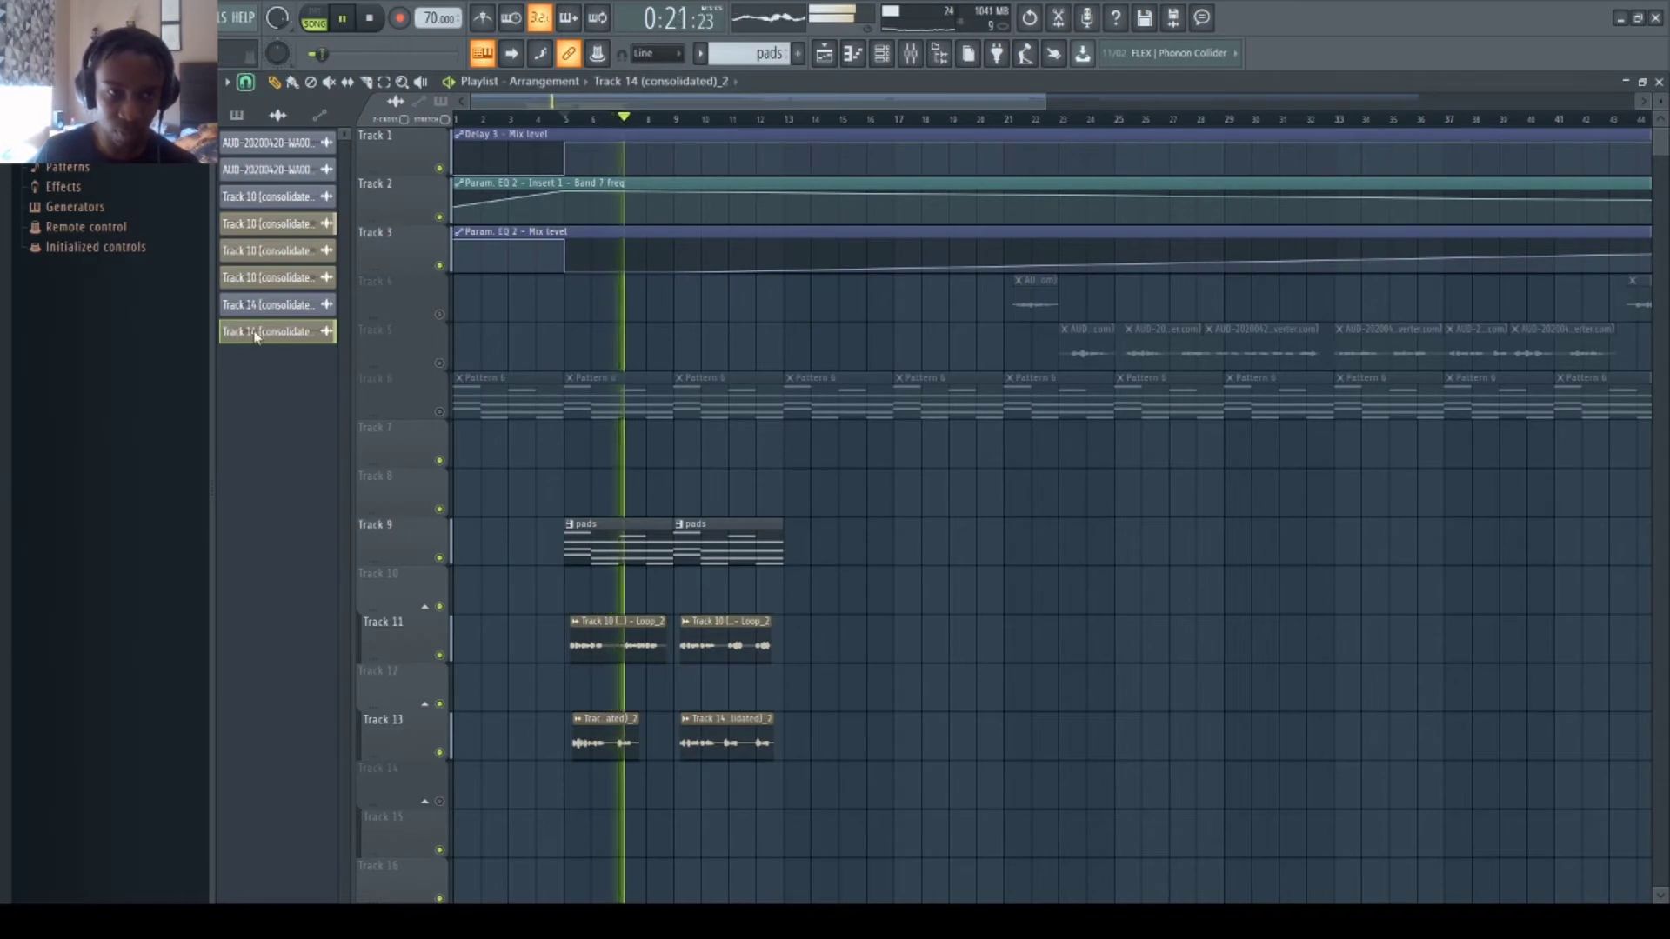
left_click_drag(594, 725, 596, 727)
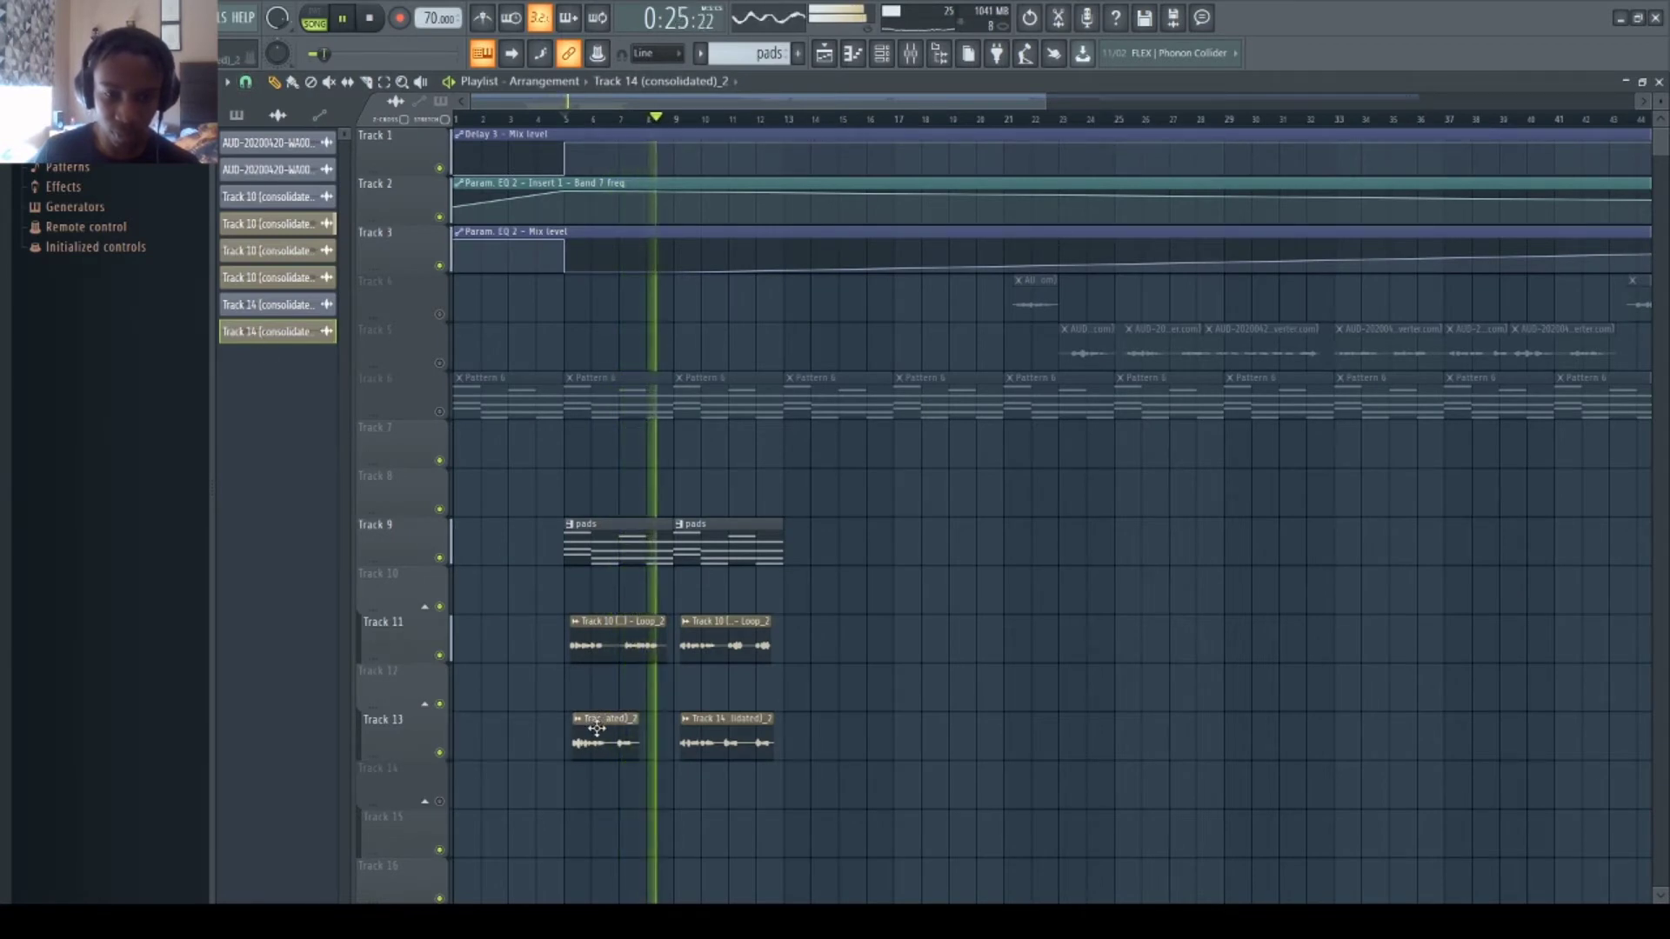
scroll(753, 129, "up", 2)
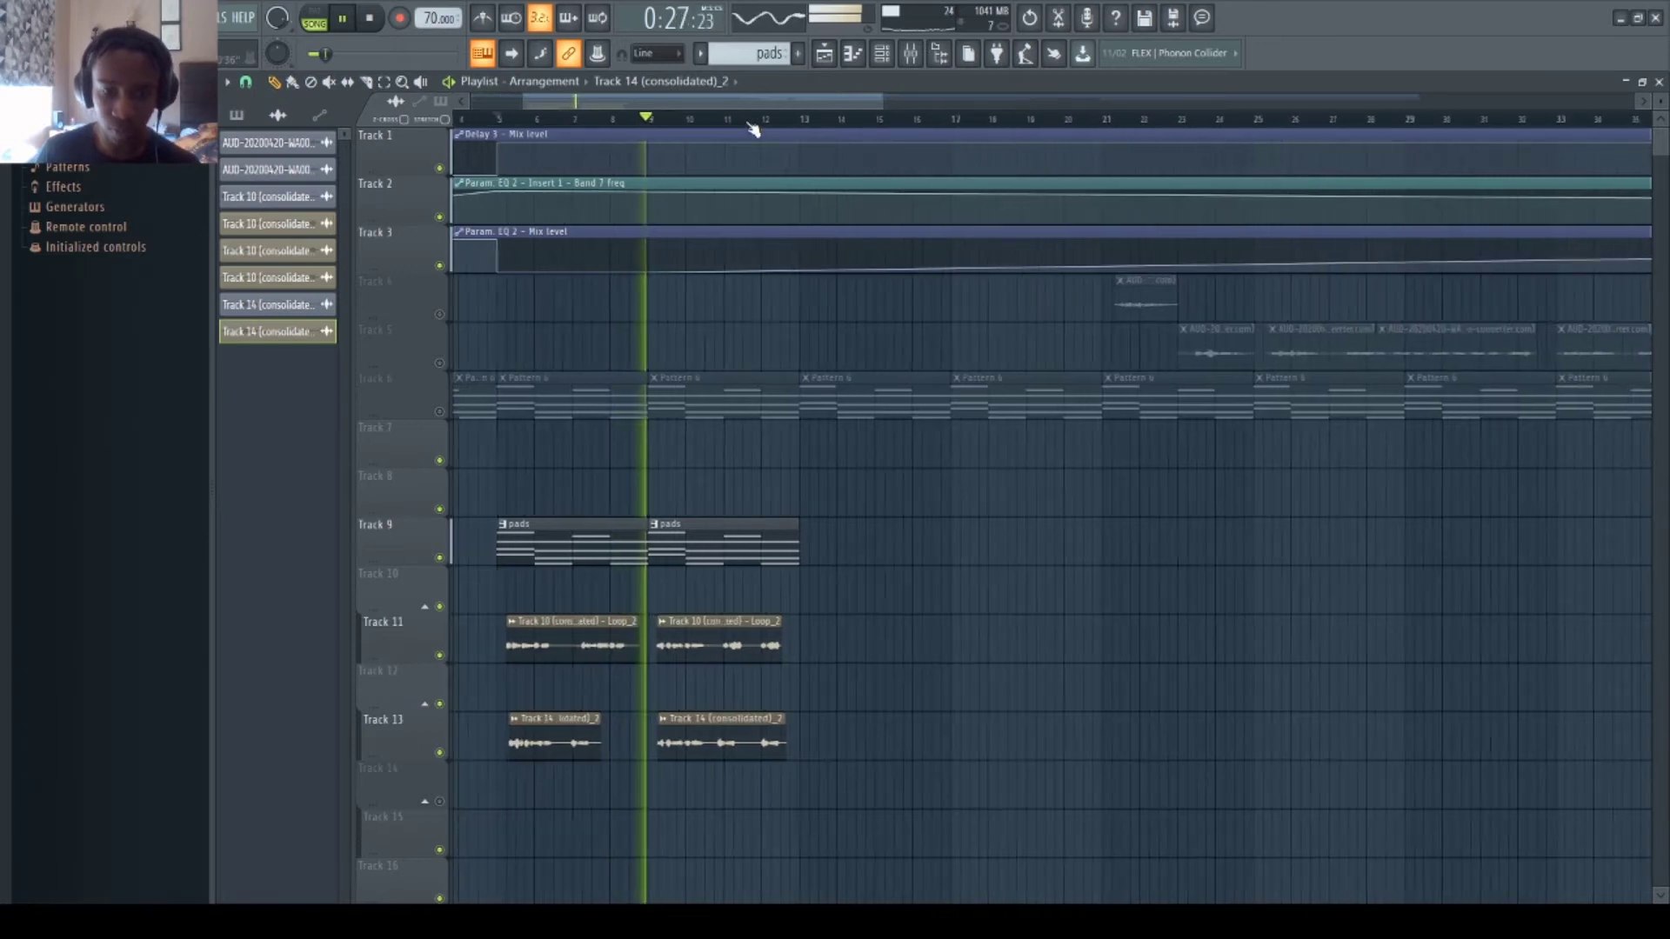
scroll(753, 129, "up", 2)
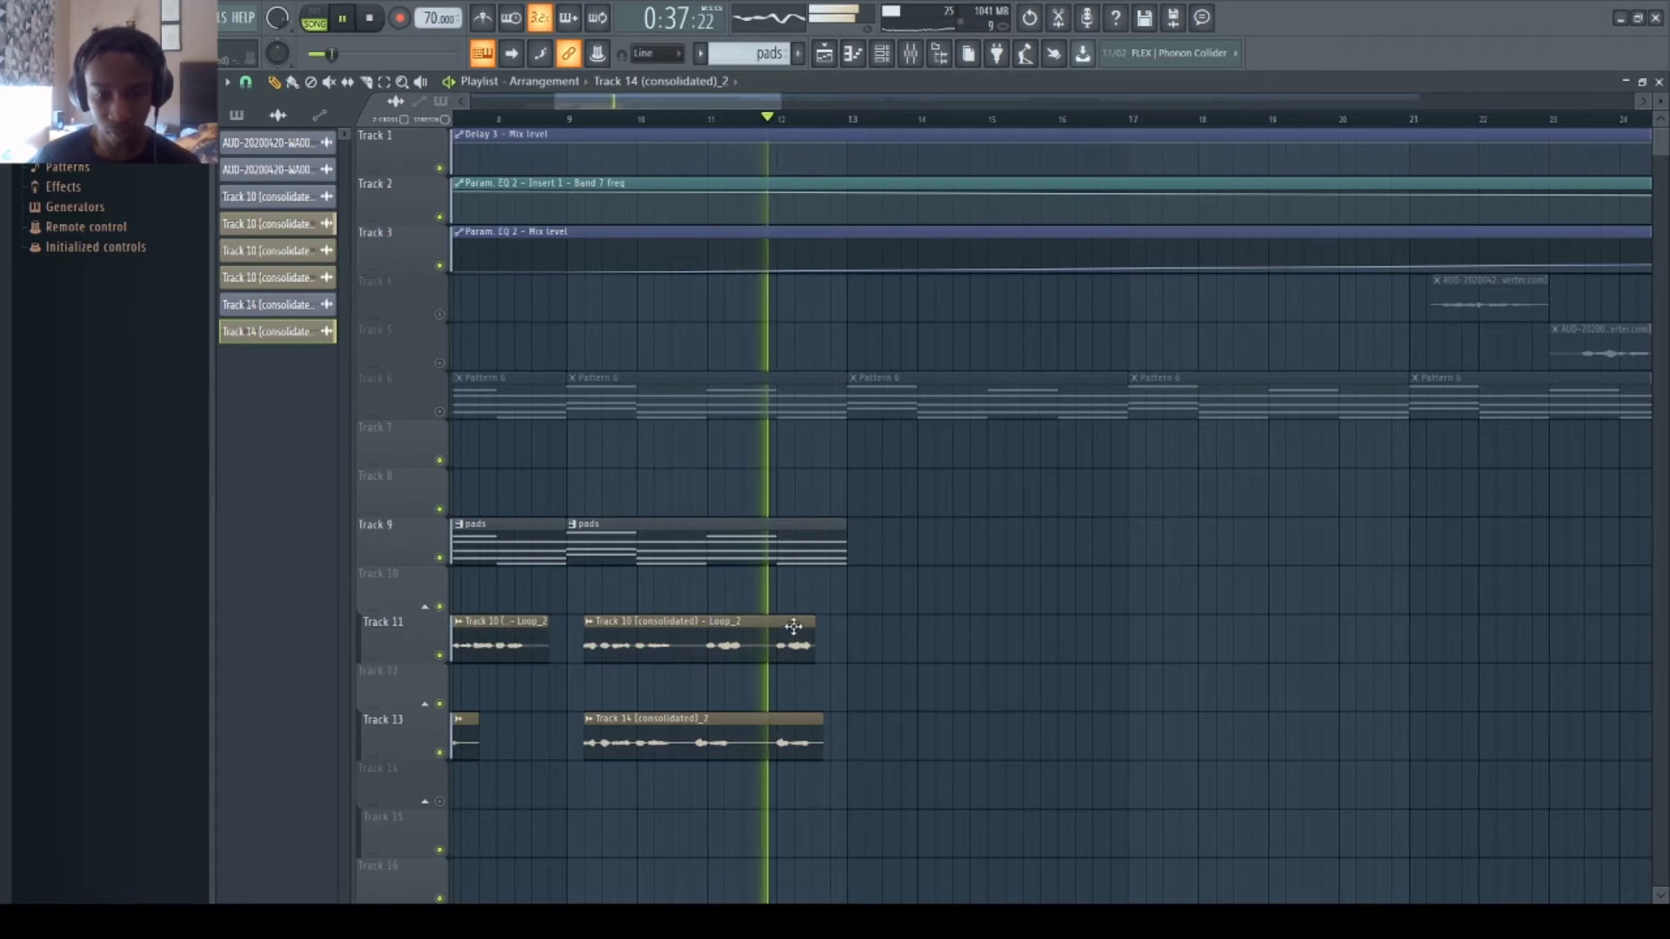
left_click(857, 550)
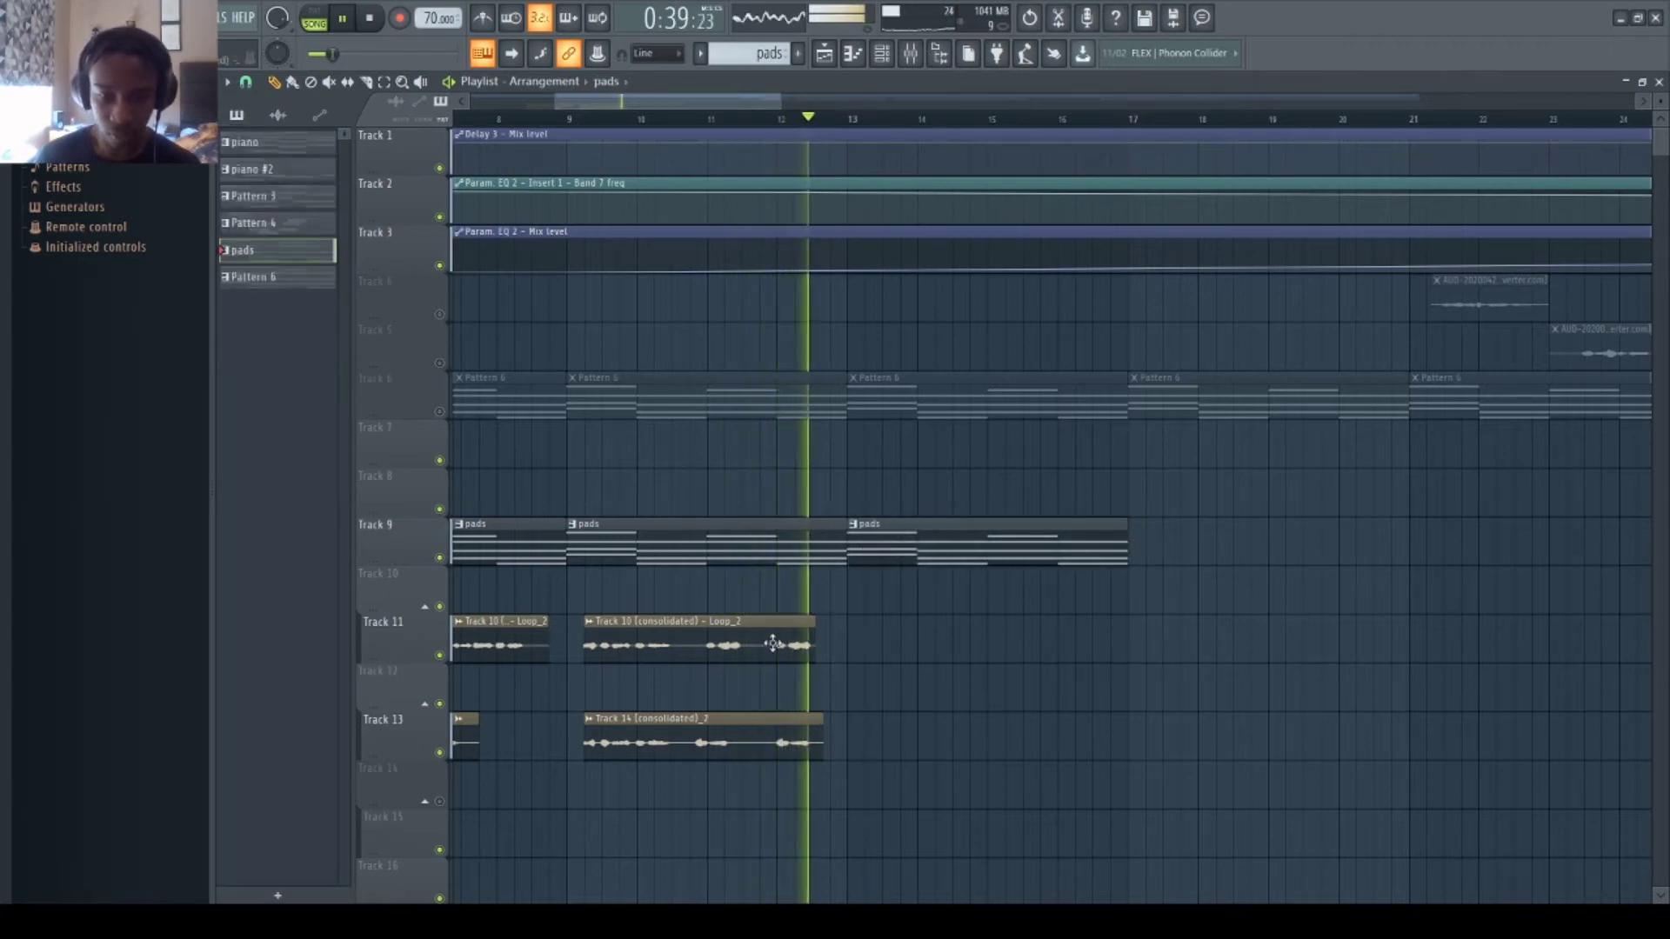
- Duplicate the four vocal clips on Tracks 11 and 13 so the copies start from bar 13, and briefly play the song
scroll(741, 196, "down", 4)
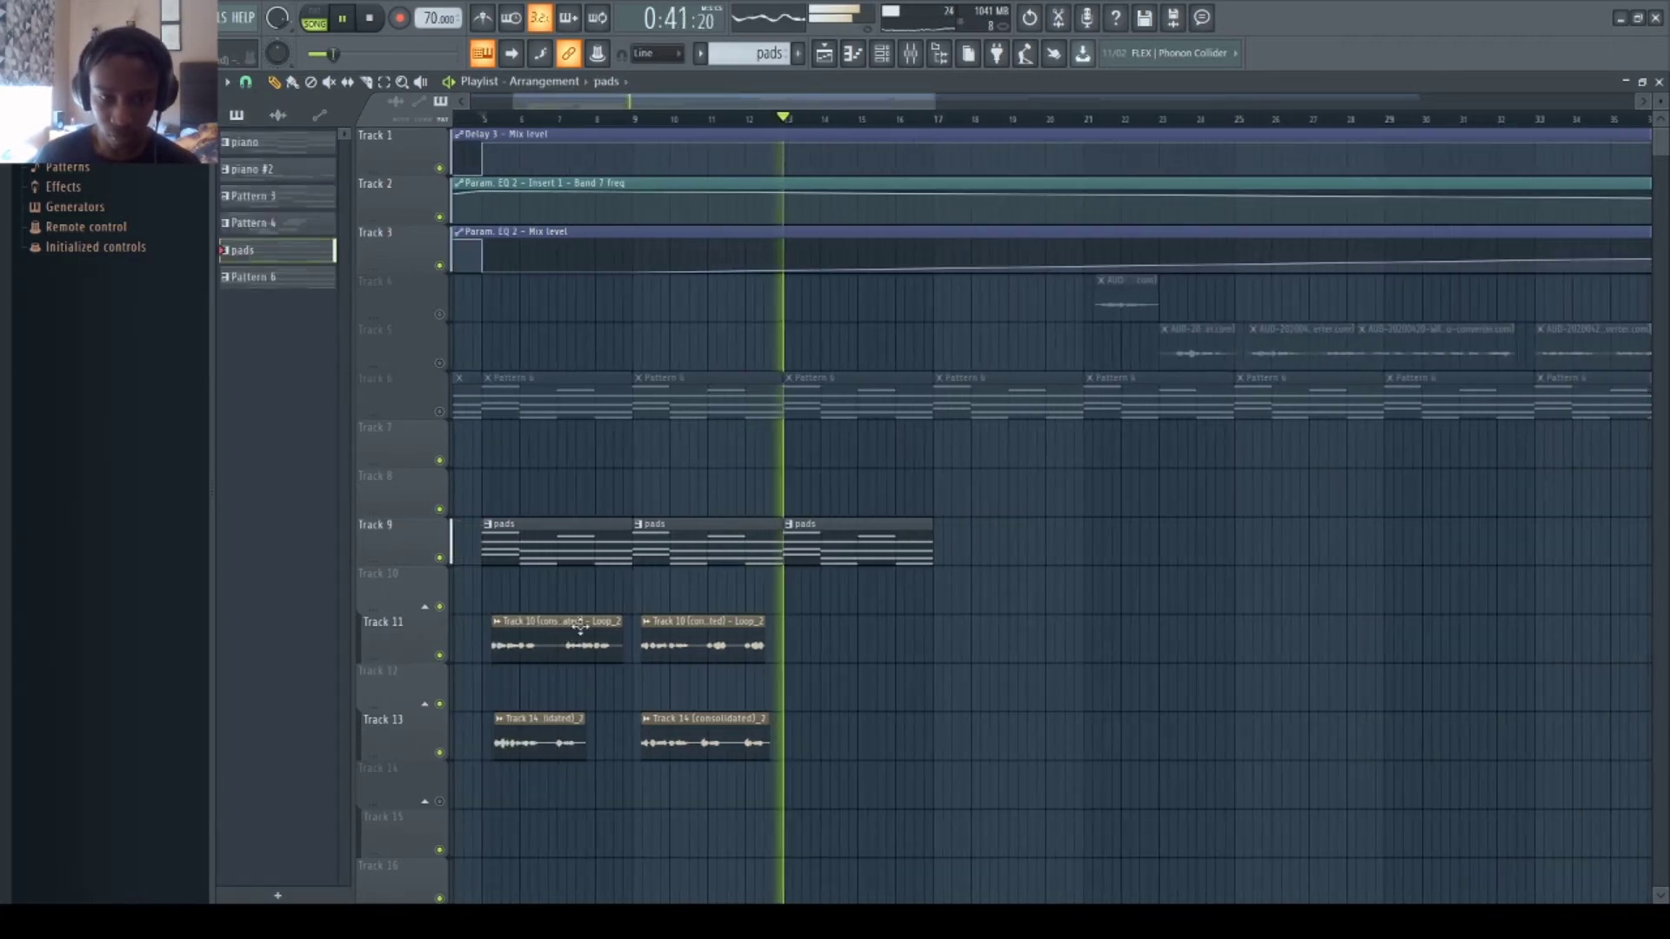
left_click_drag(772, 613, 473, 766)
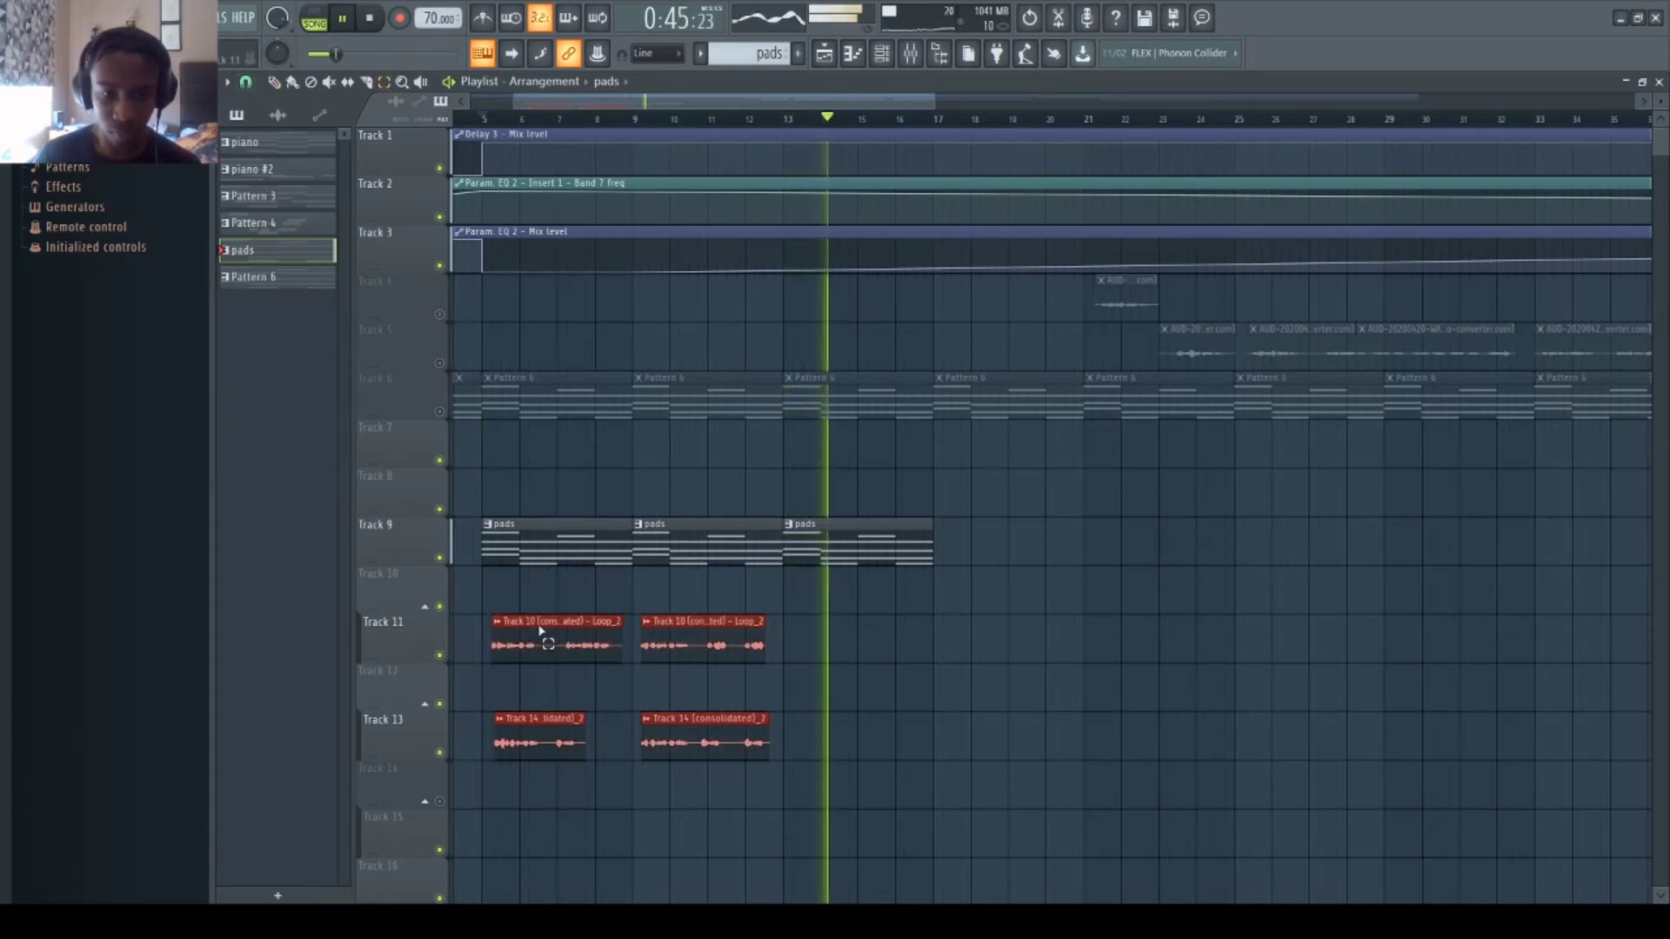
left_click_drag(551, 634, 634, 639)
left_click(699, 640)
mouse_move(727, 774)
left_mouse_down()
mouse_move(500, 628)
mouse_move(851, 632)
left_mouse_up()
left_click(276, 83)
key("space")
key("space")
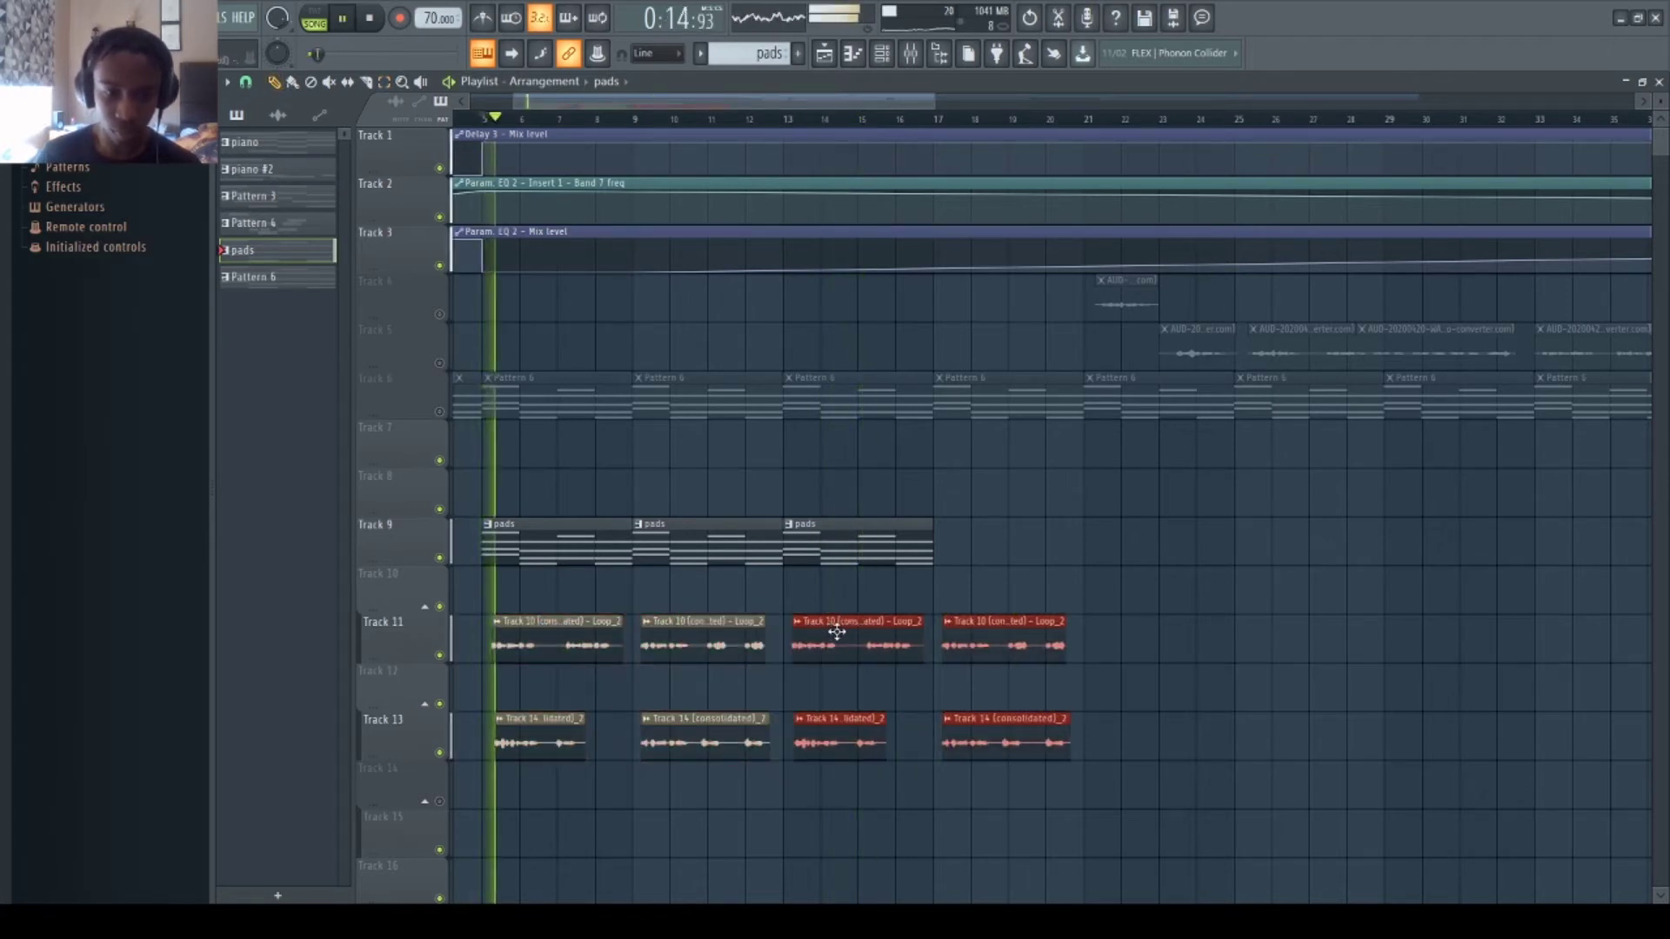
key("space")
- Nudge the first Track 13 vocal clip slightly earlier, just ahead of the Track 11 clip's start, and listen to the timing
scroll(481, 119, "up", 5)
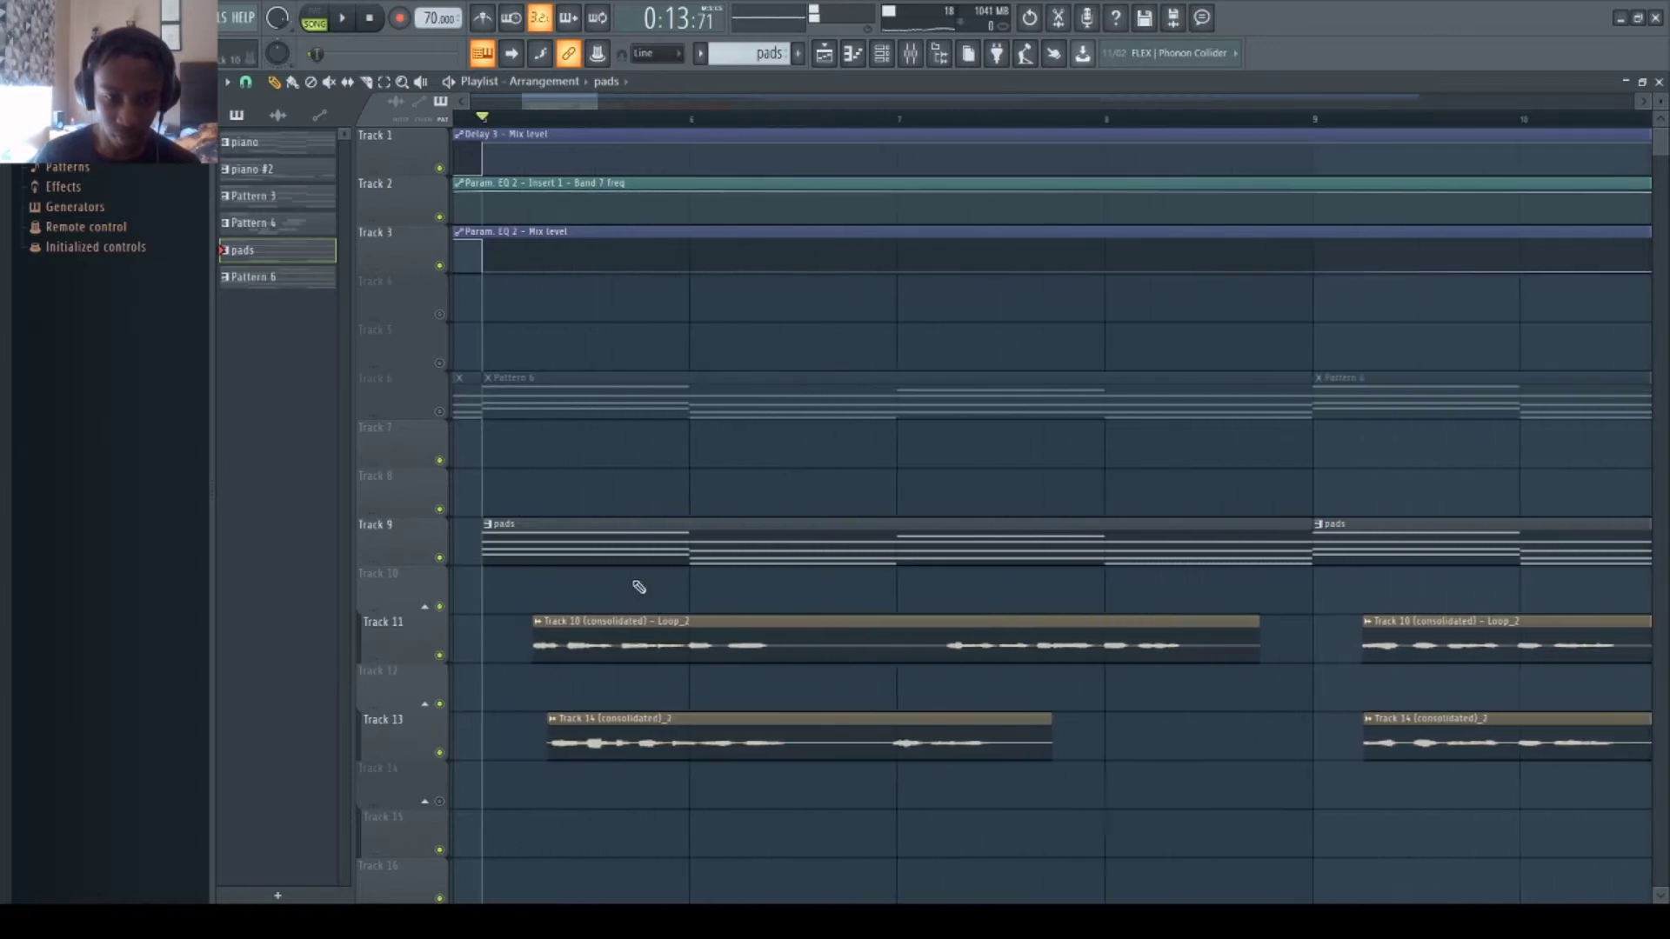
left_click_drag(612, 748, 605, 748)
left_click(280, 114)
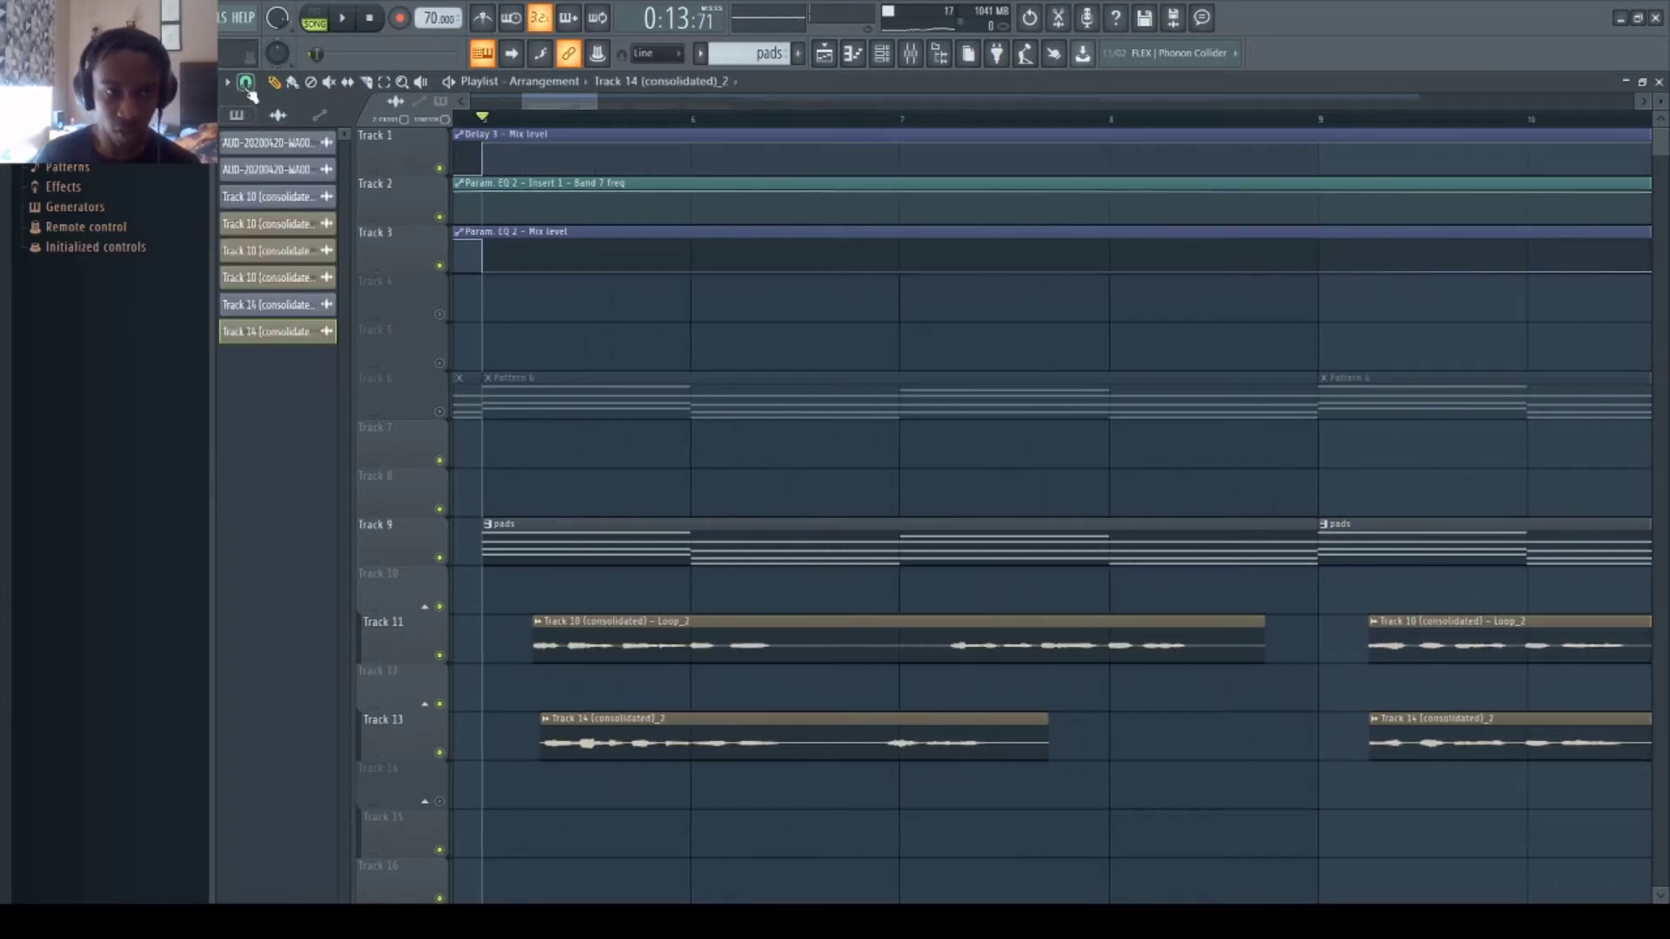
left_click_drag(582, 746, 569, 747)
key("space")
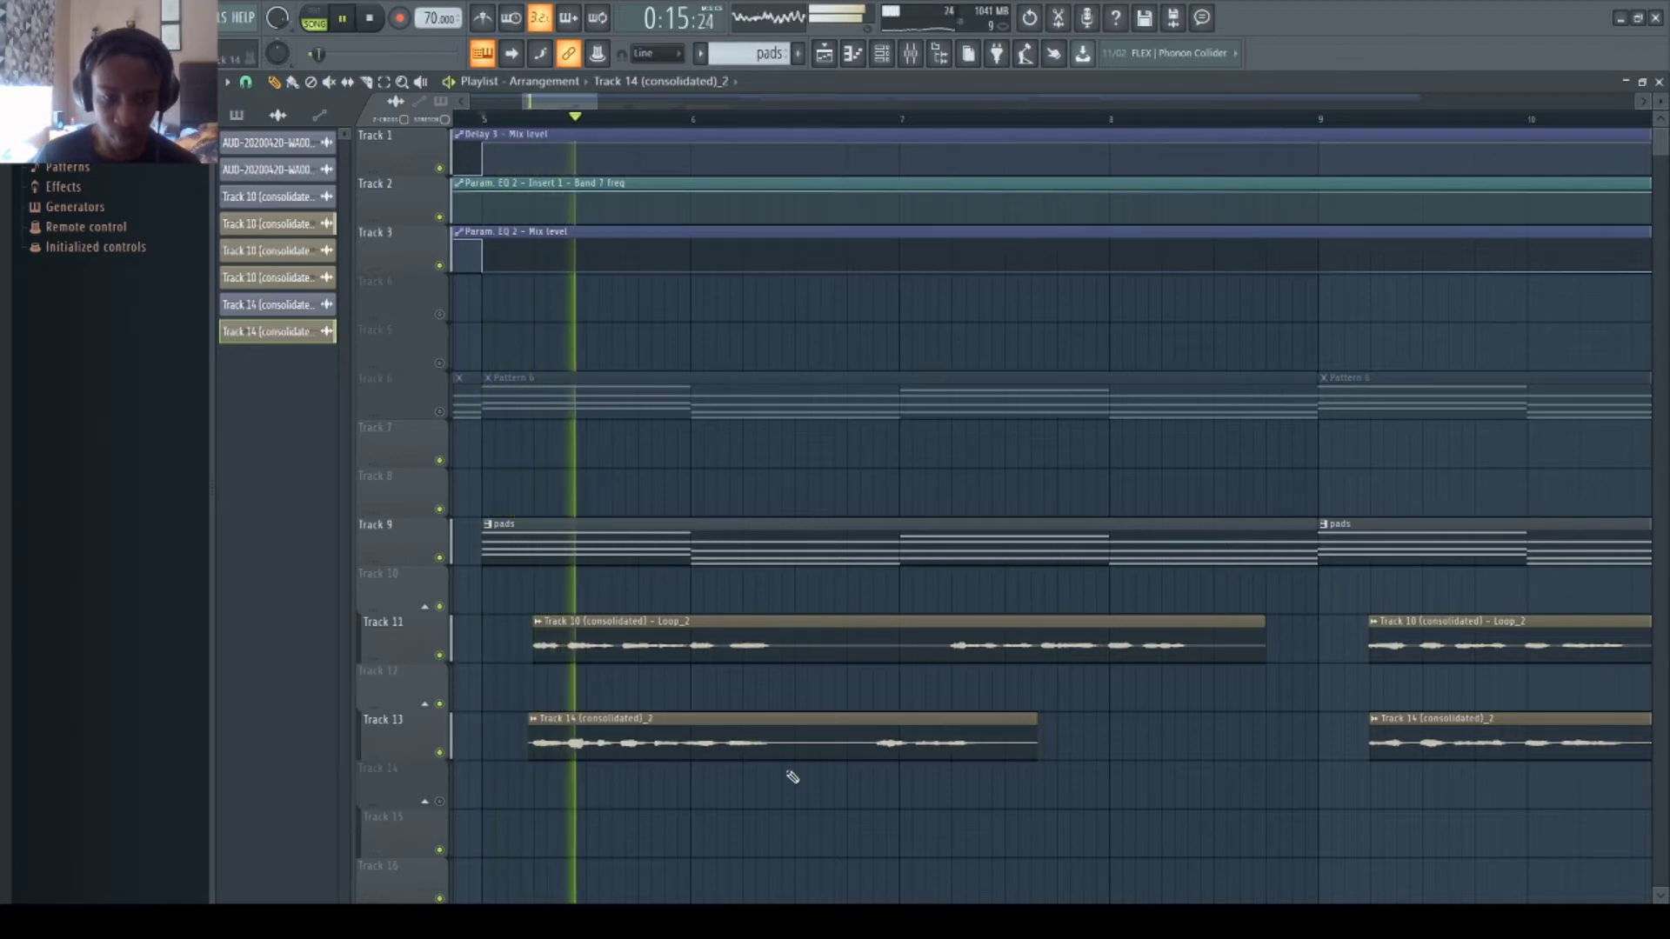
key("space")
key("space")
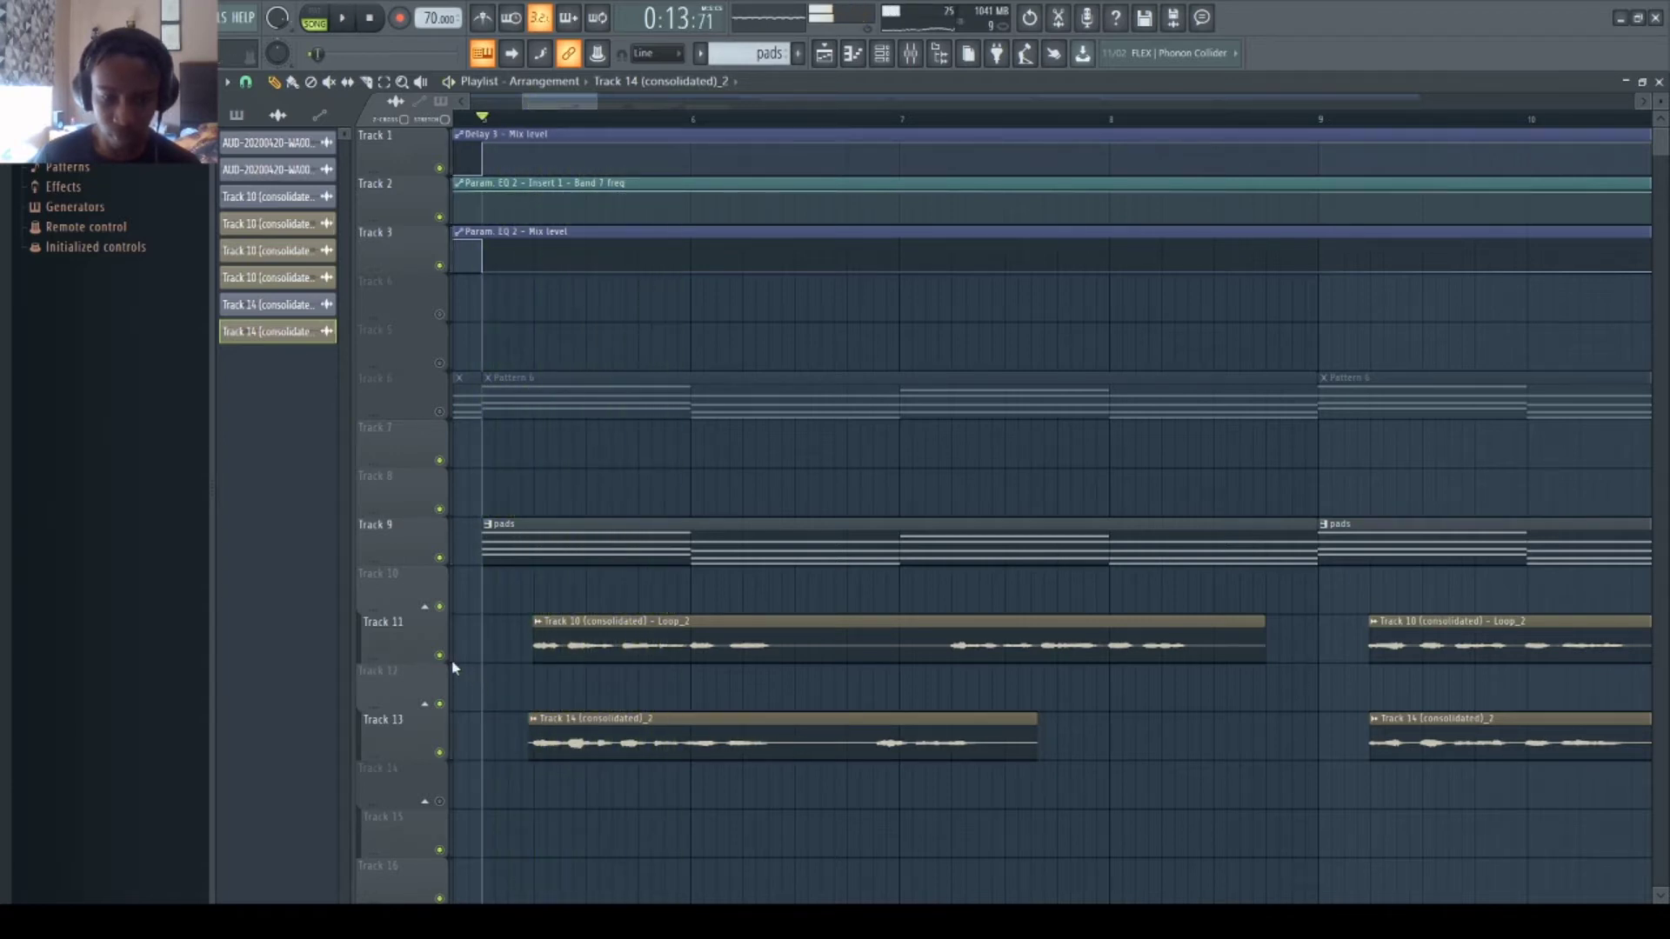
- Mute Track 11 to hear the Track 13 vocal with the pads, stop playback, and unmute Track 11
left_click(439, 655)
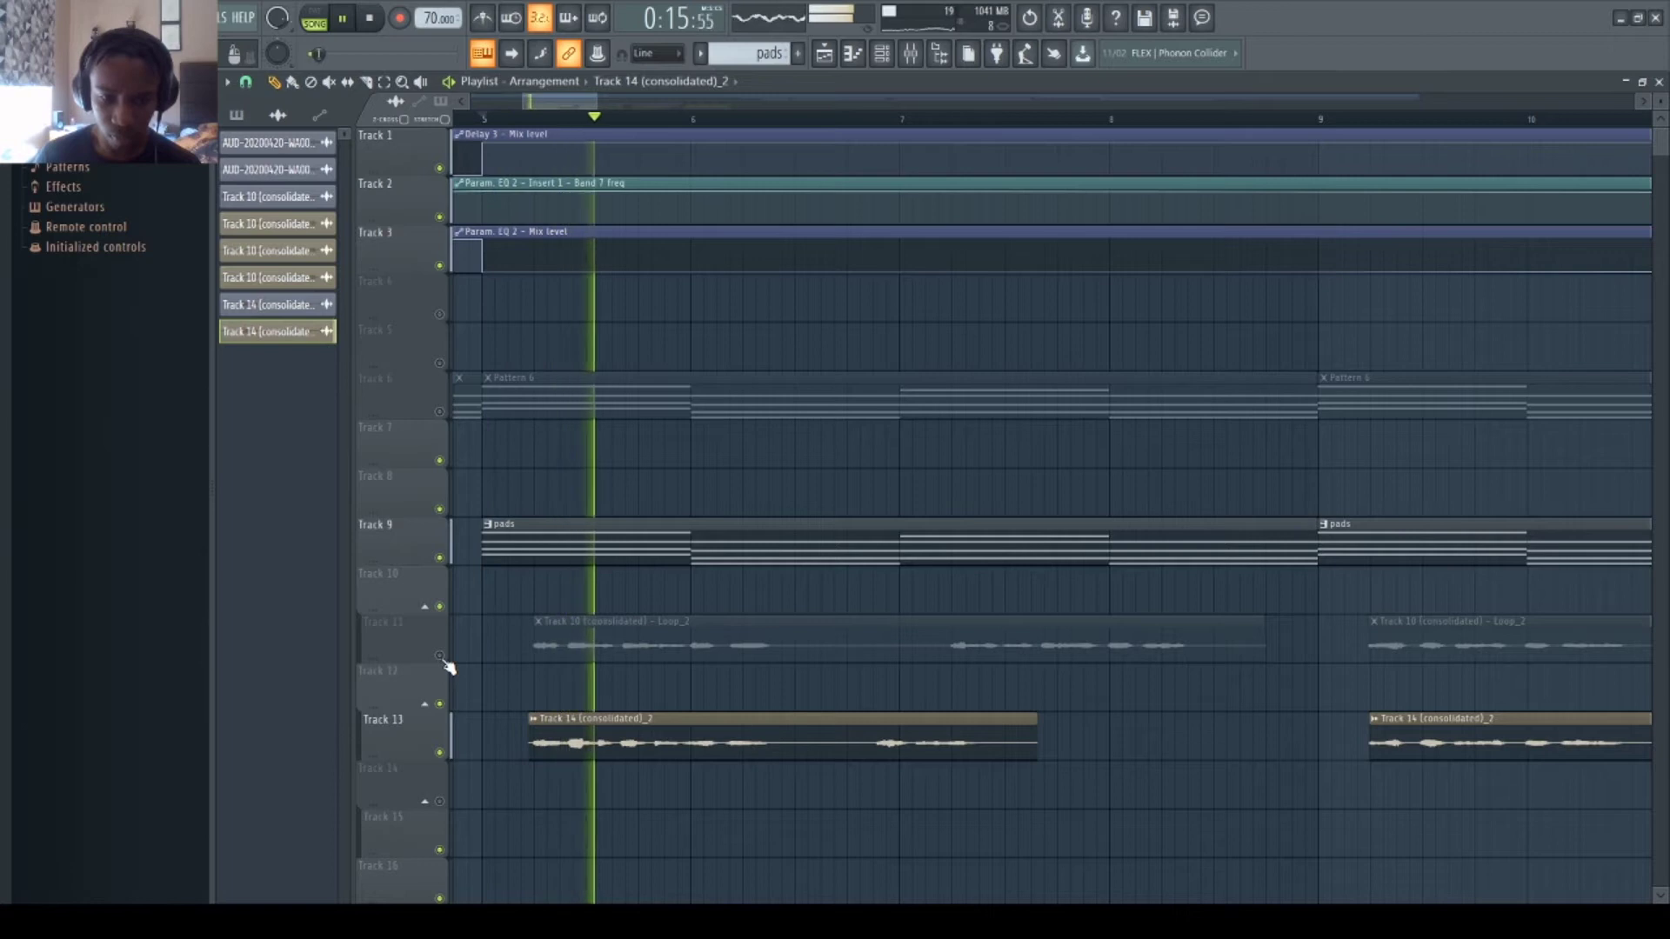
key("space")
left_click(441, 655)
scroll(819, 147, "down", 3)
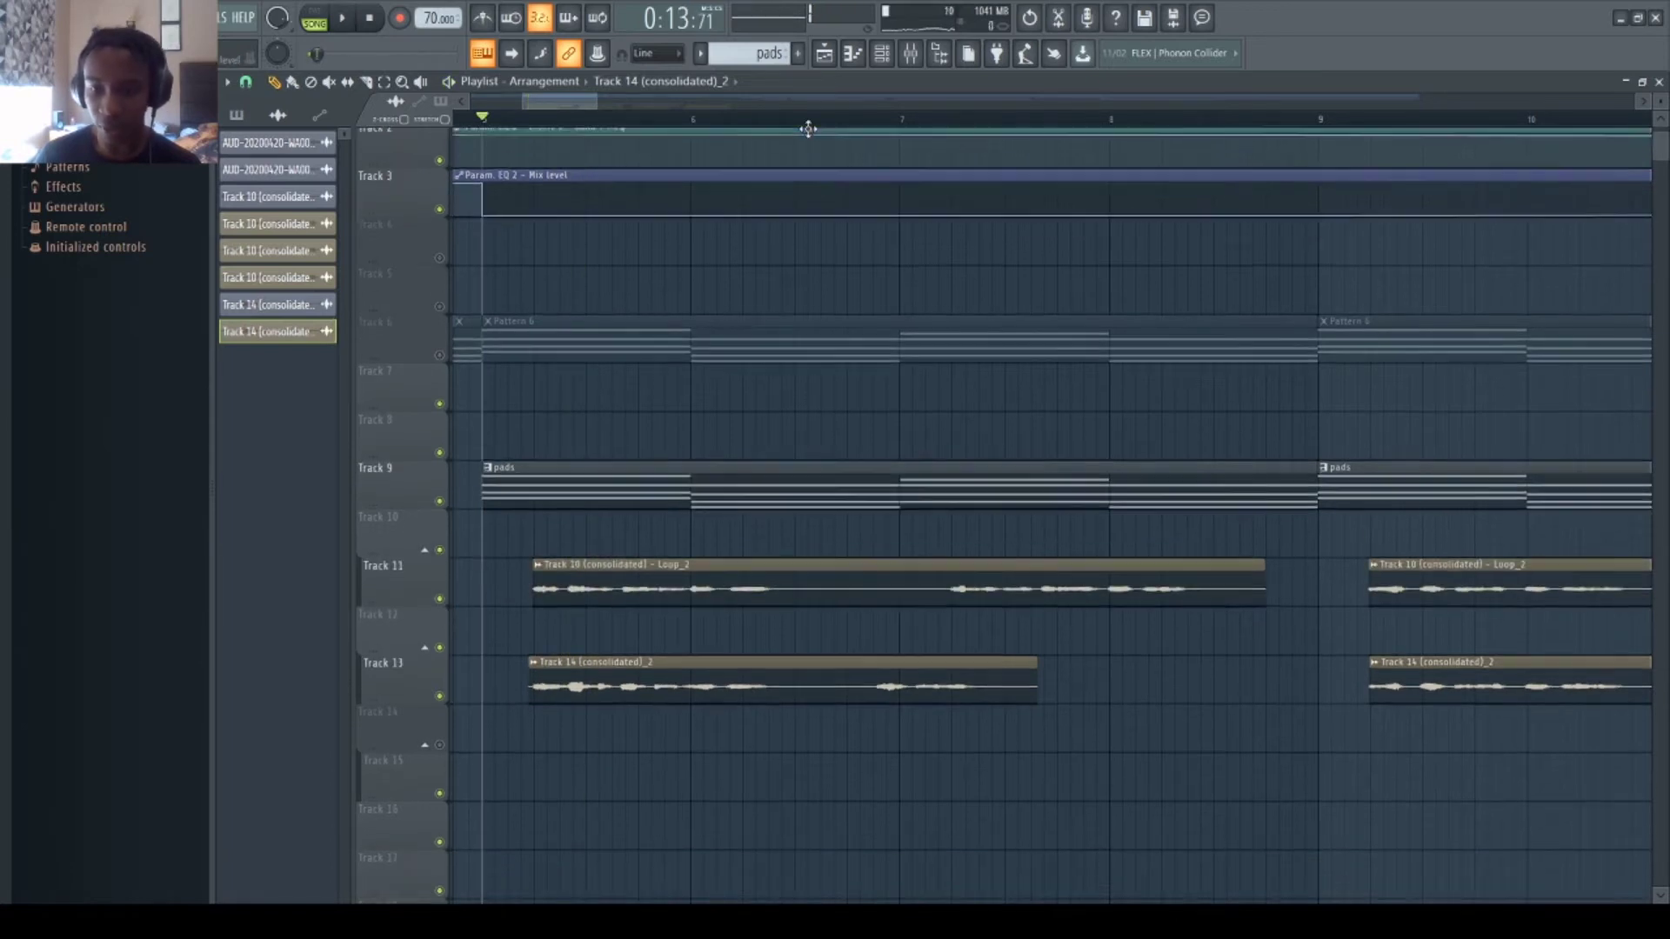
- Move the first Track 13 vocal clip to shortly after bar 6 and fine-tune its position during playback
scroll(812, 126, "down", 5)
scroll(879, 543, "up", 3)
left_click_drag(762, 717, 804, 717)
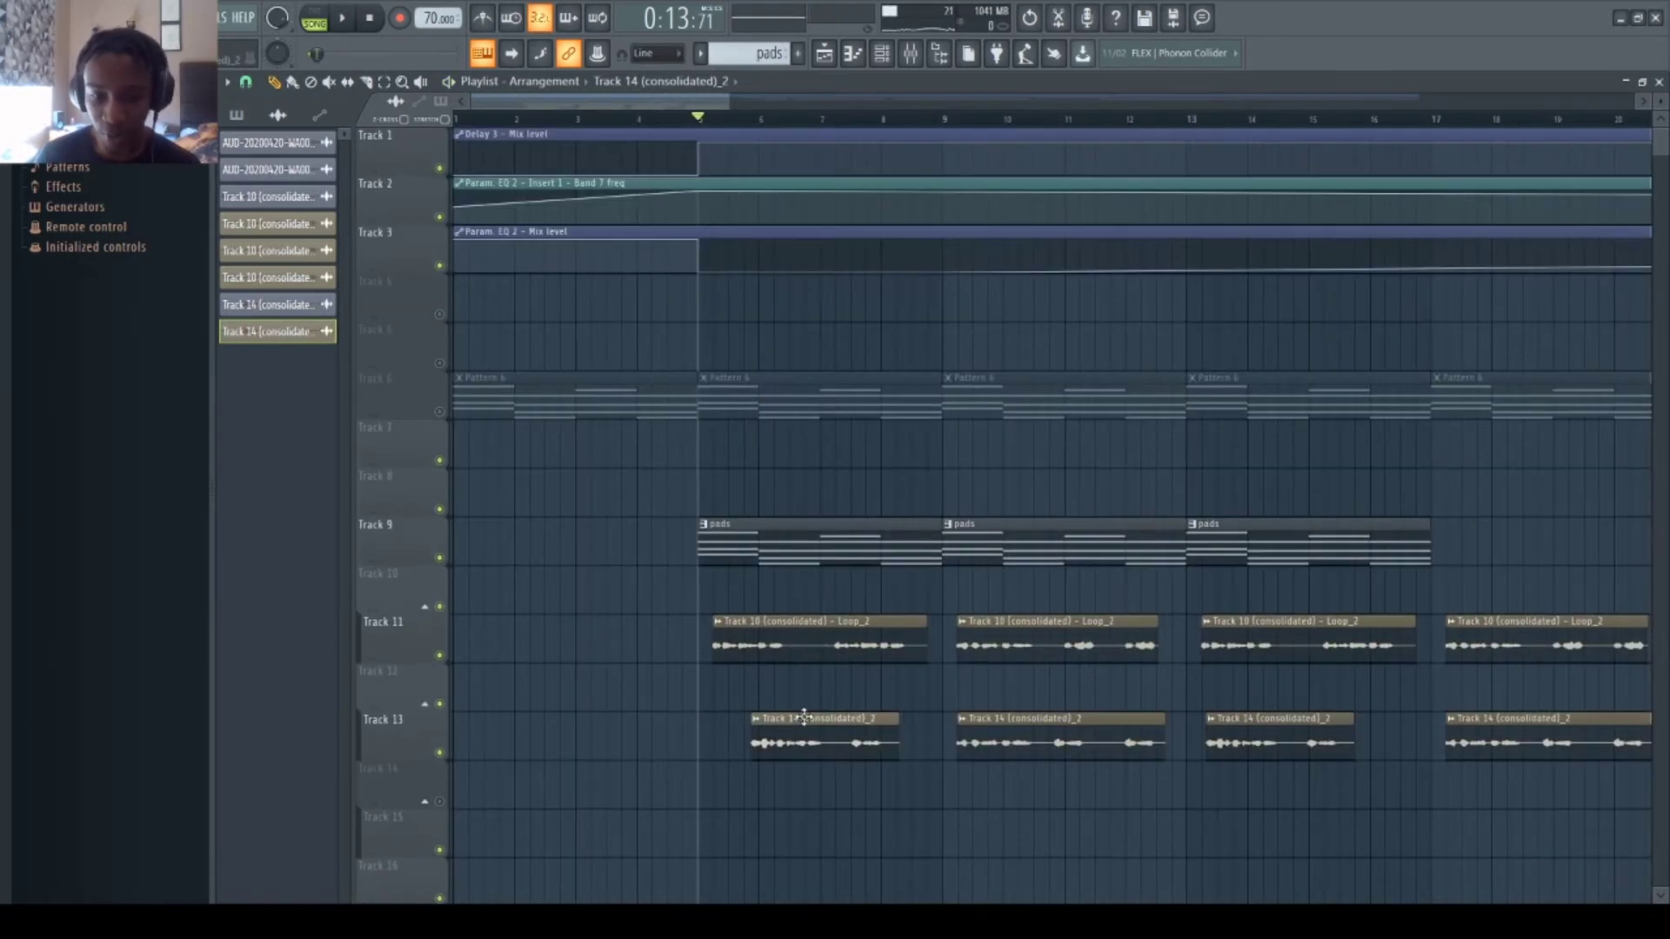
key("space")
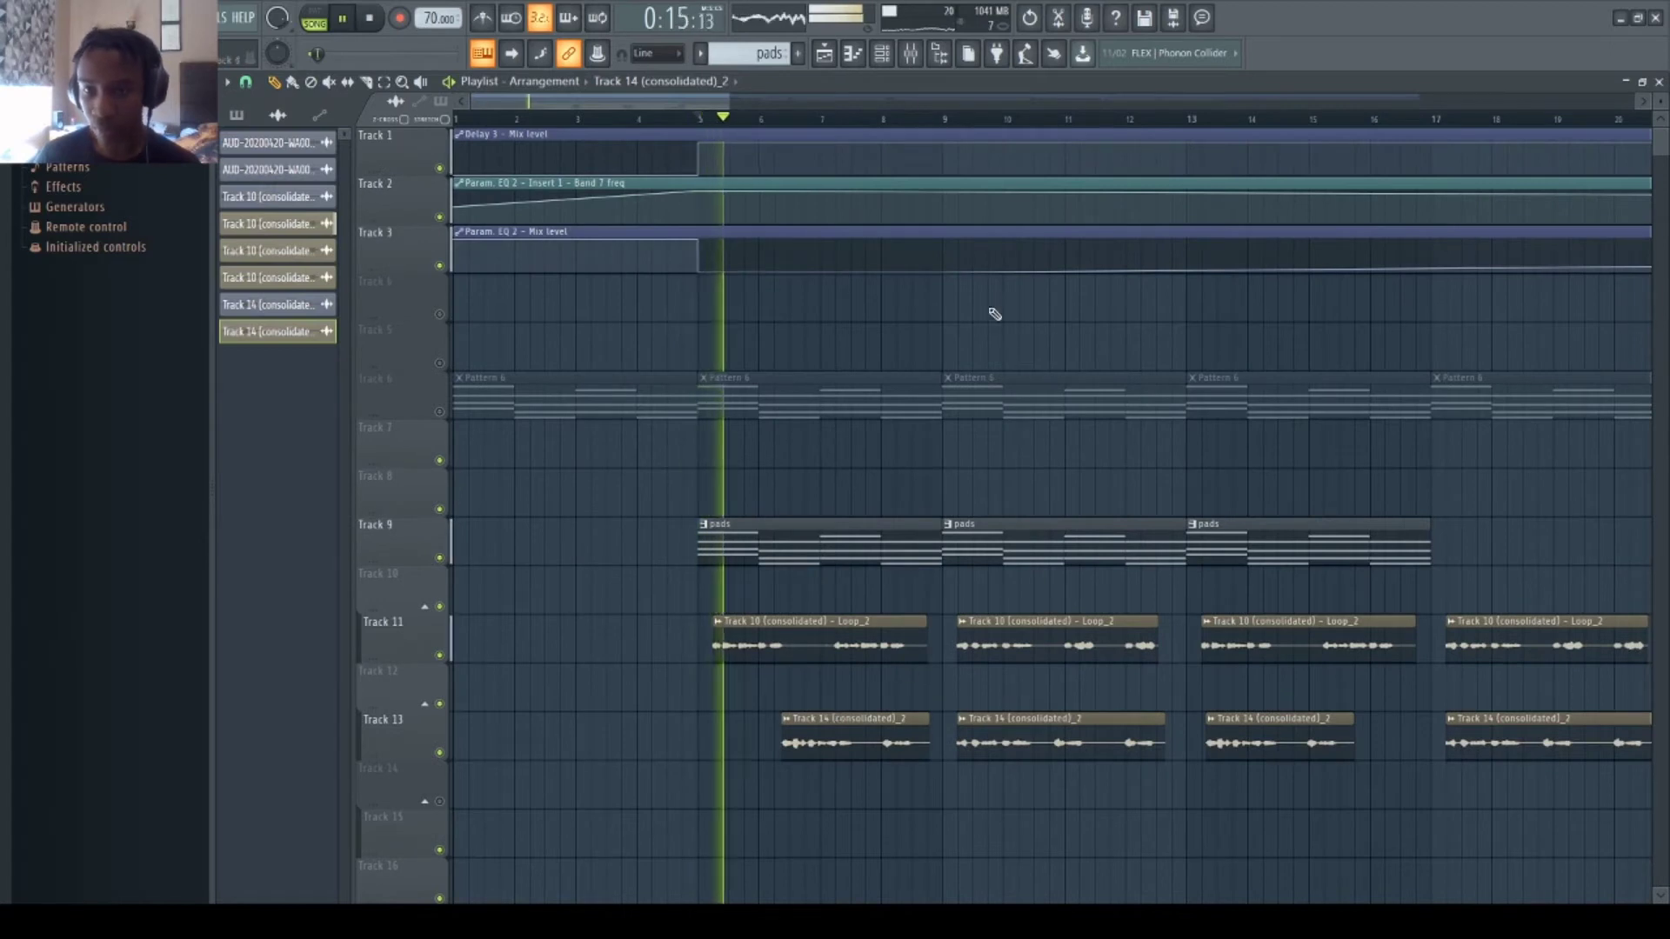
scroll(815, 126, "up", 3)
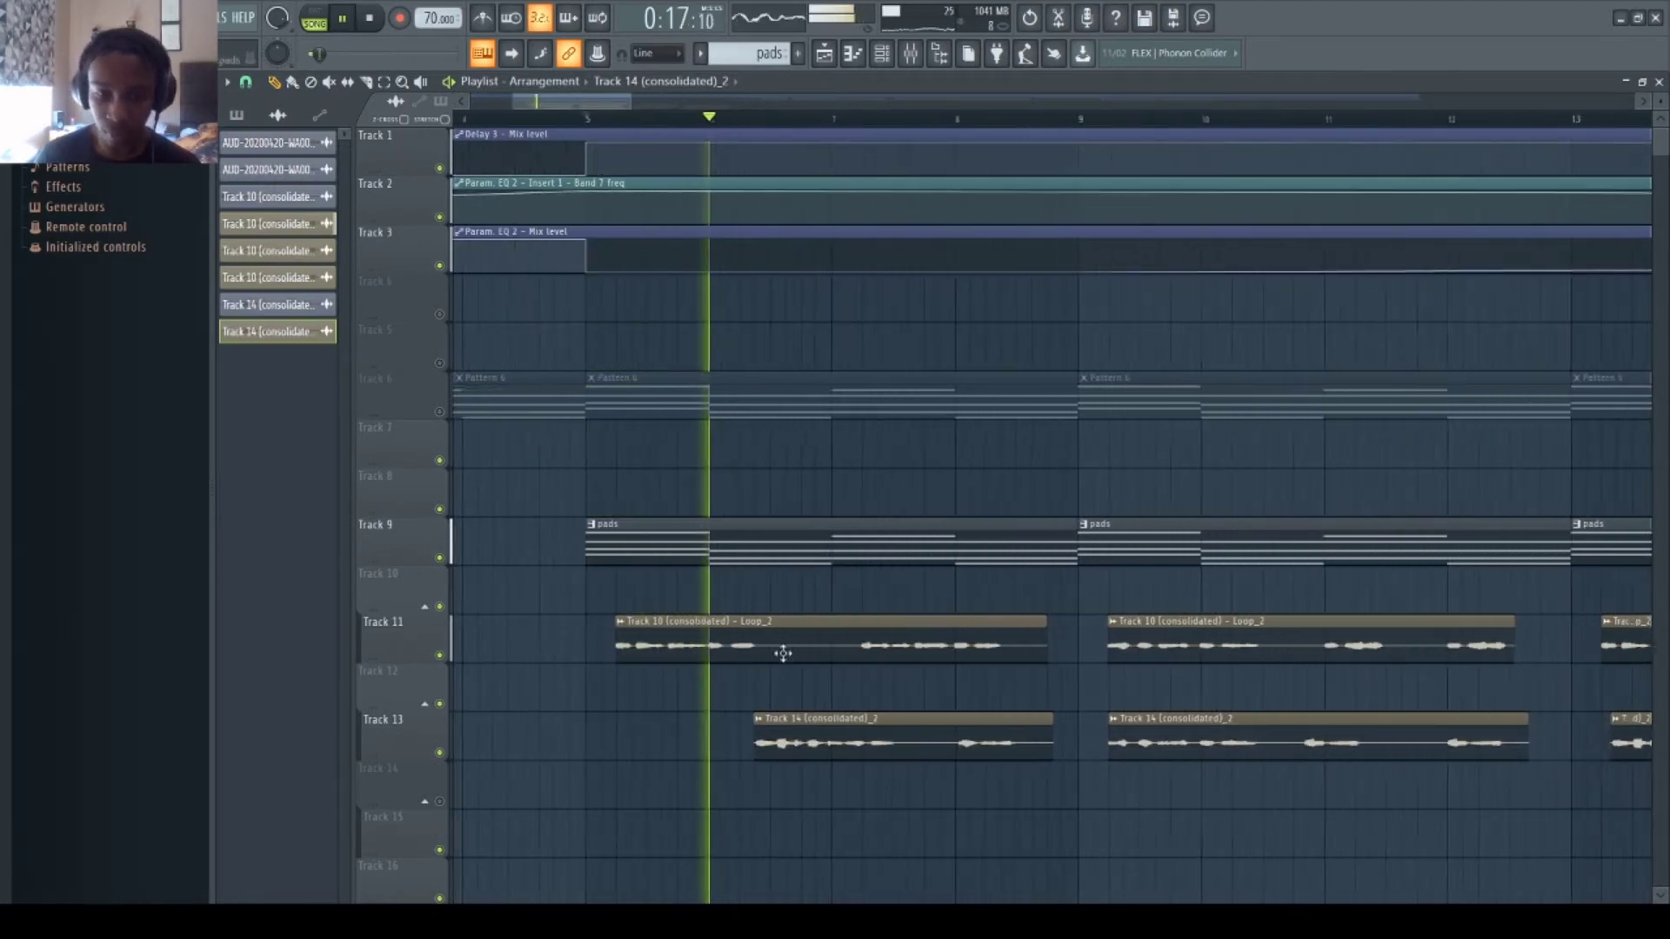
left_click_drag(783, 715, 774, 732)
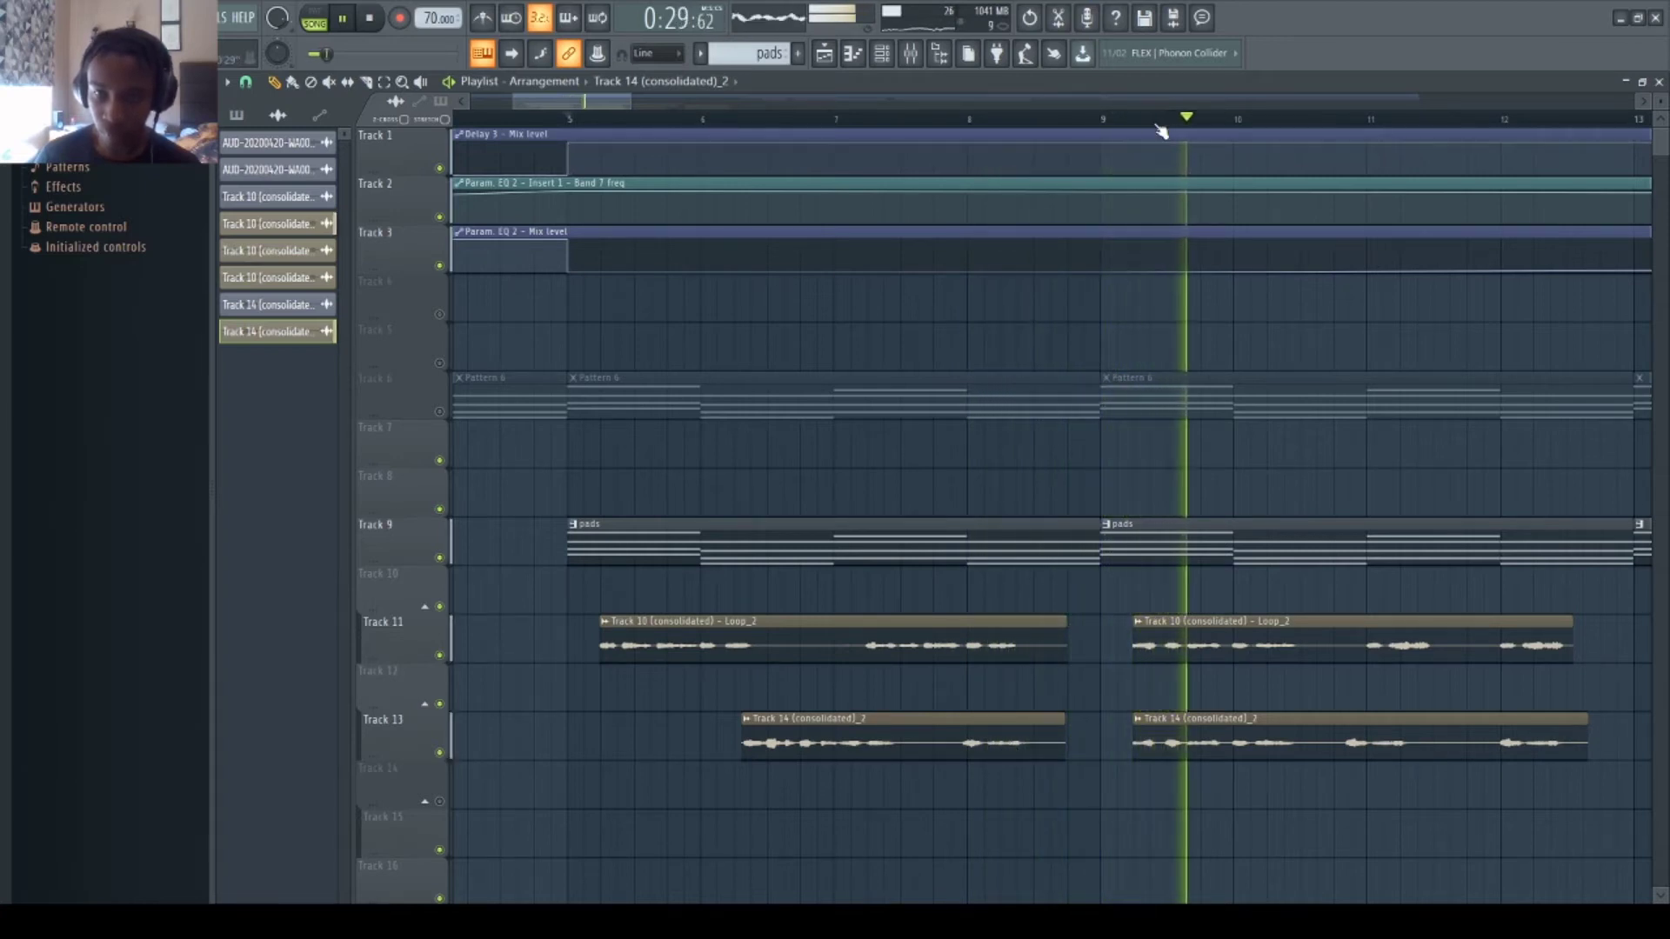
- Delete the copied vocal clips from bar 13 onward on Tracks 11 and 13
scroll(1161, 131, "down", 4)
scroll(1161, 132, "down", 5)
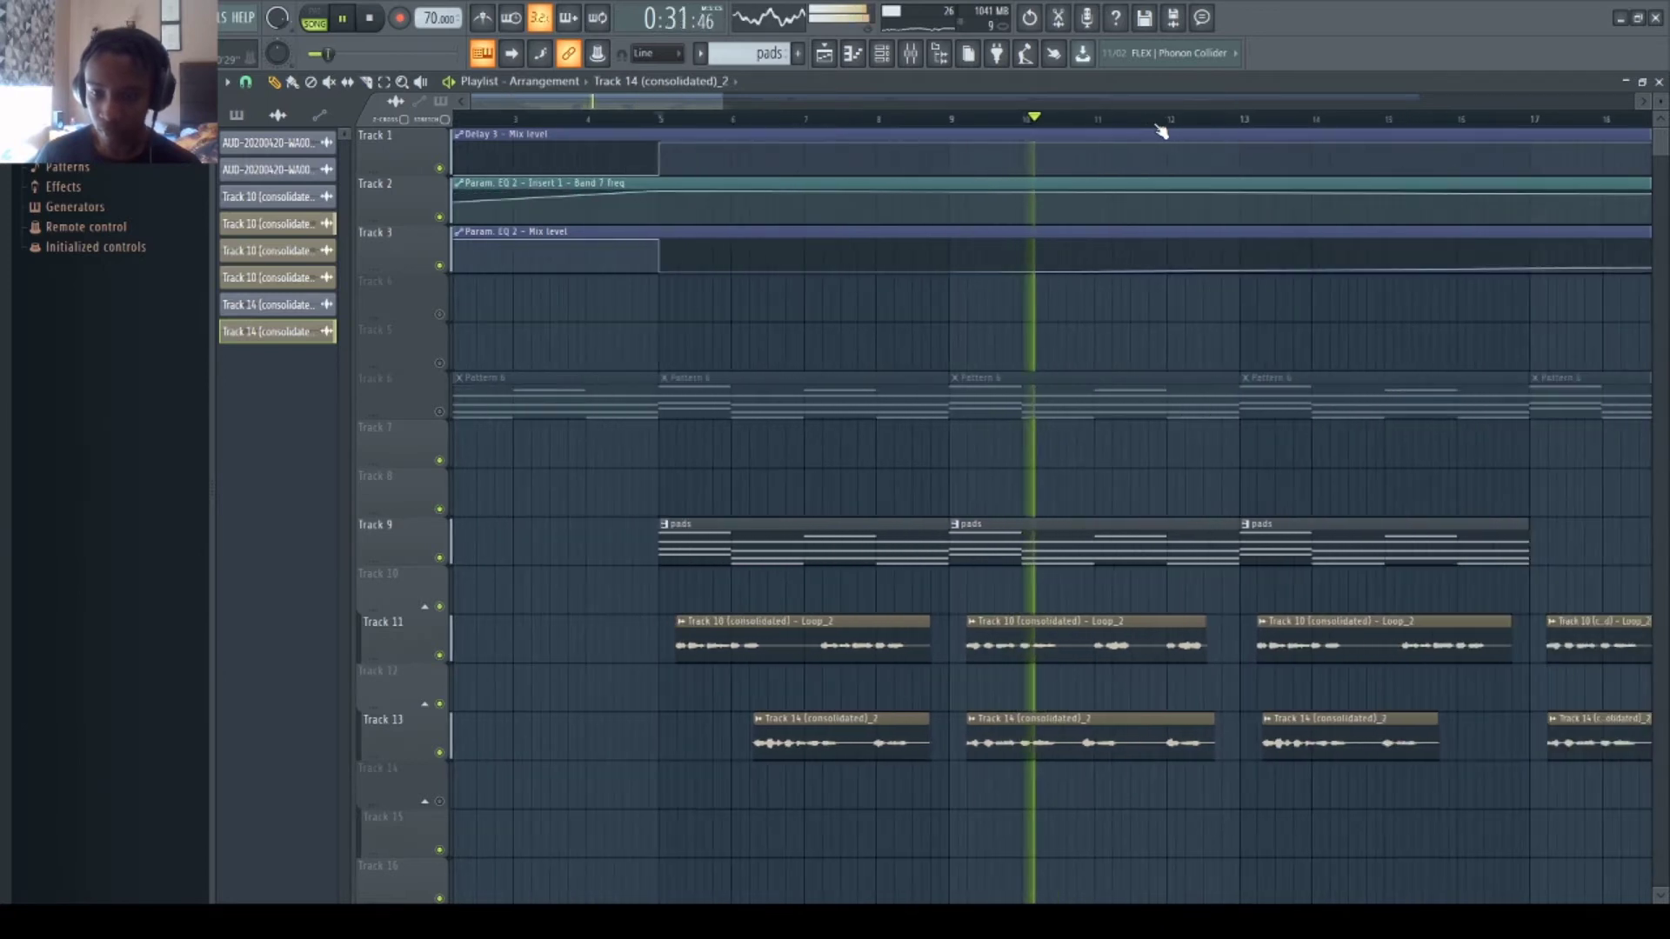
right_click(1112, 728)
right_click(1226, 648)
right_click(1209, 755)
right_click(1122, 651)
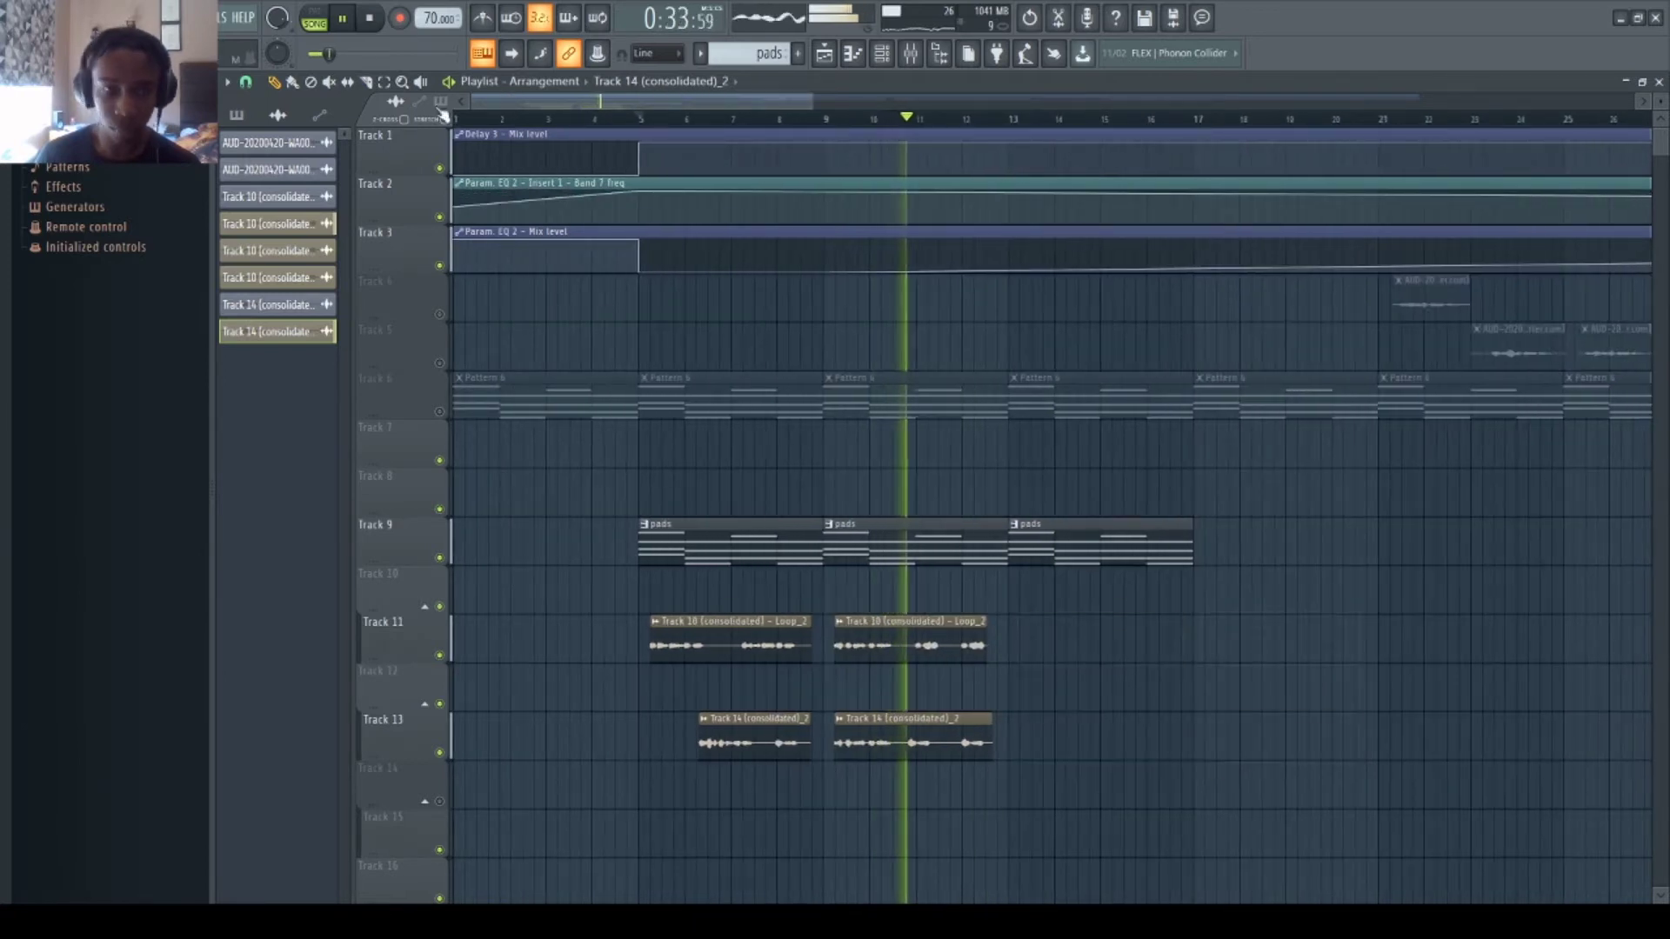
left_click(385, 82)
left_click_drag(1006, 577, 741, 756)
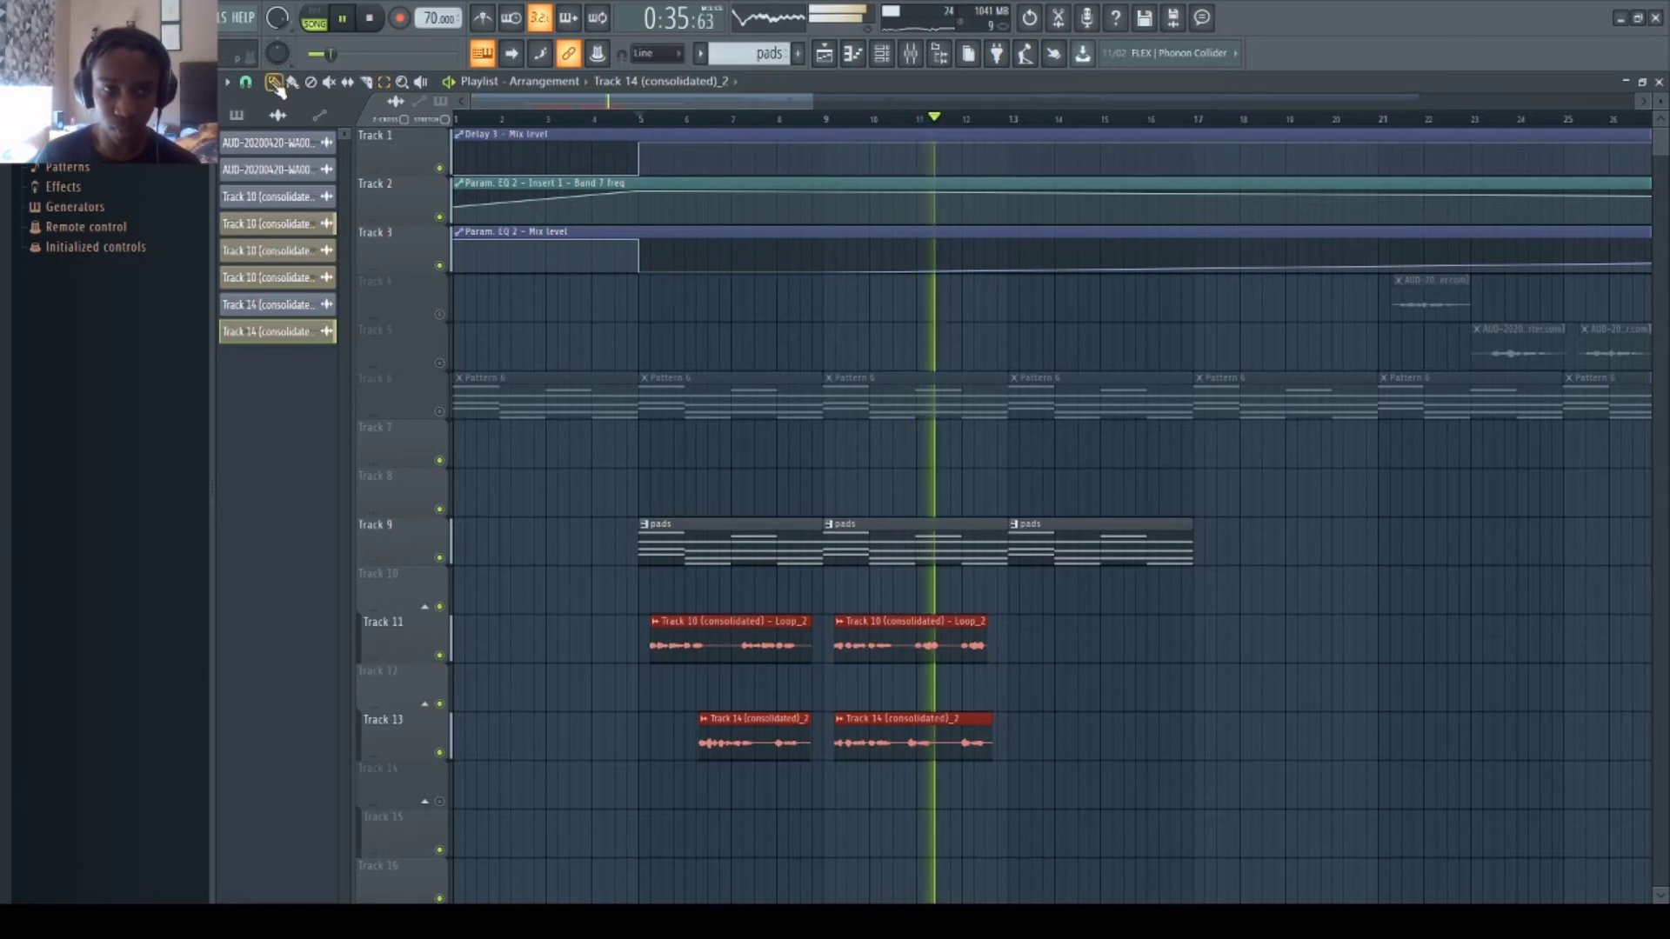
left_click_drag(697, 641, 1057, 643)
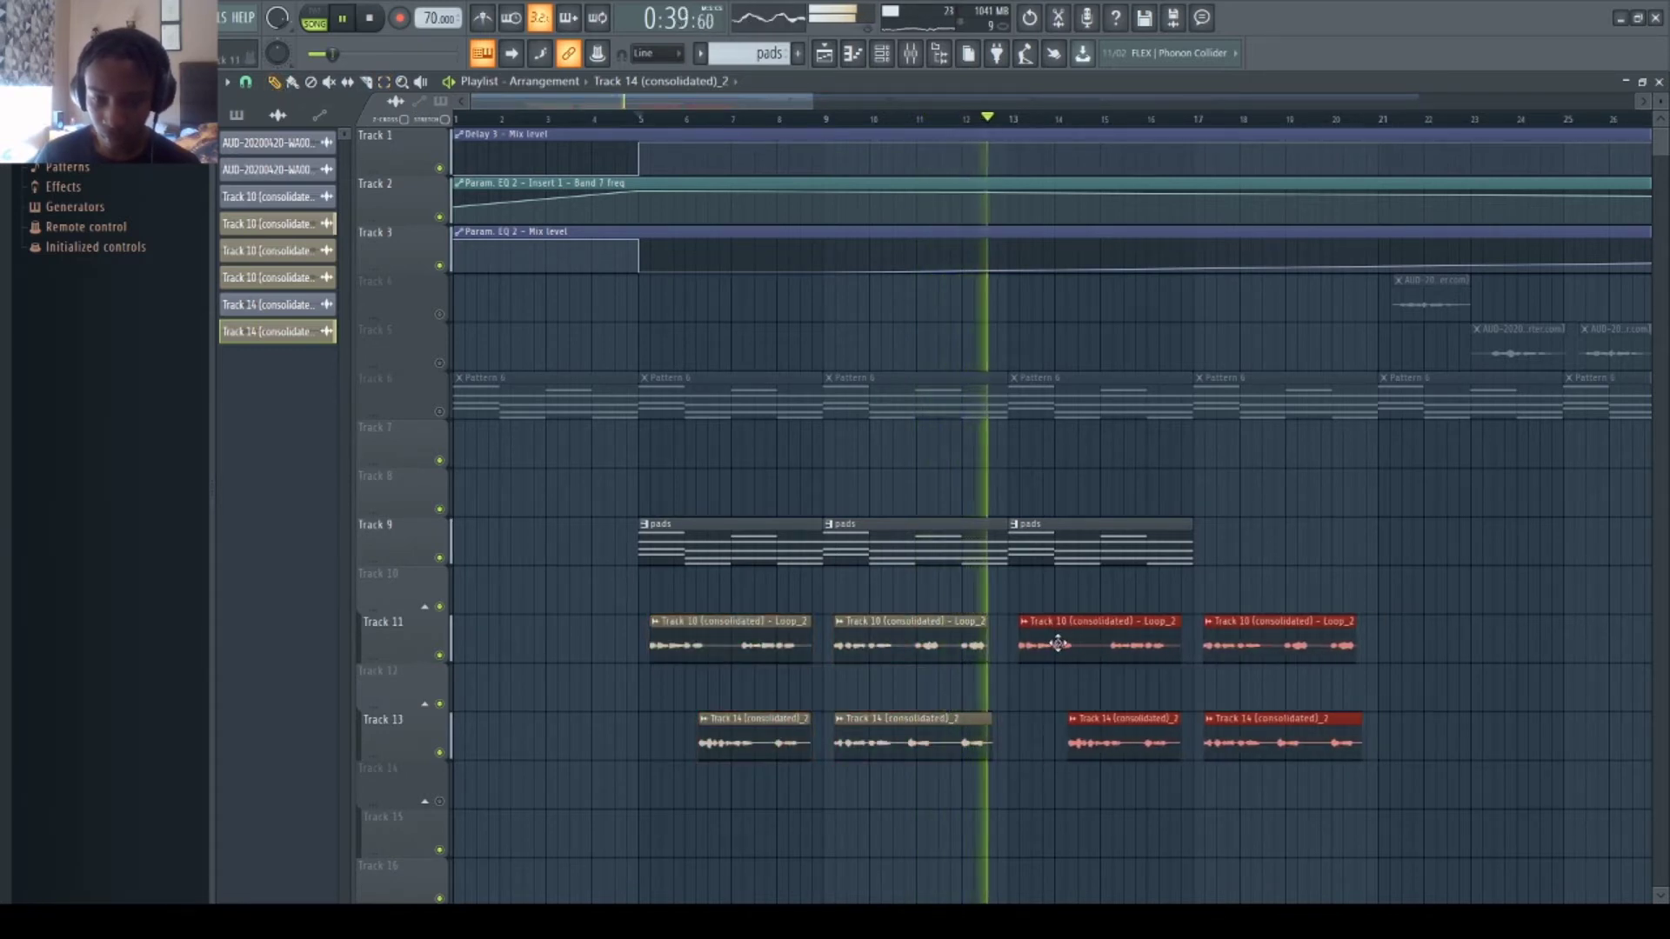
right_click(1056, 644)
key("space")
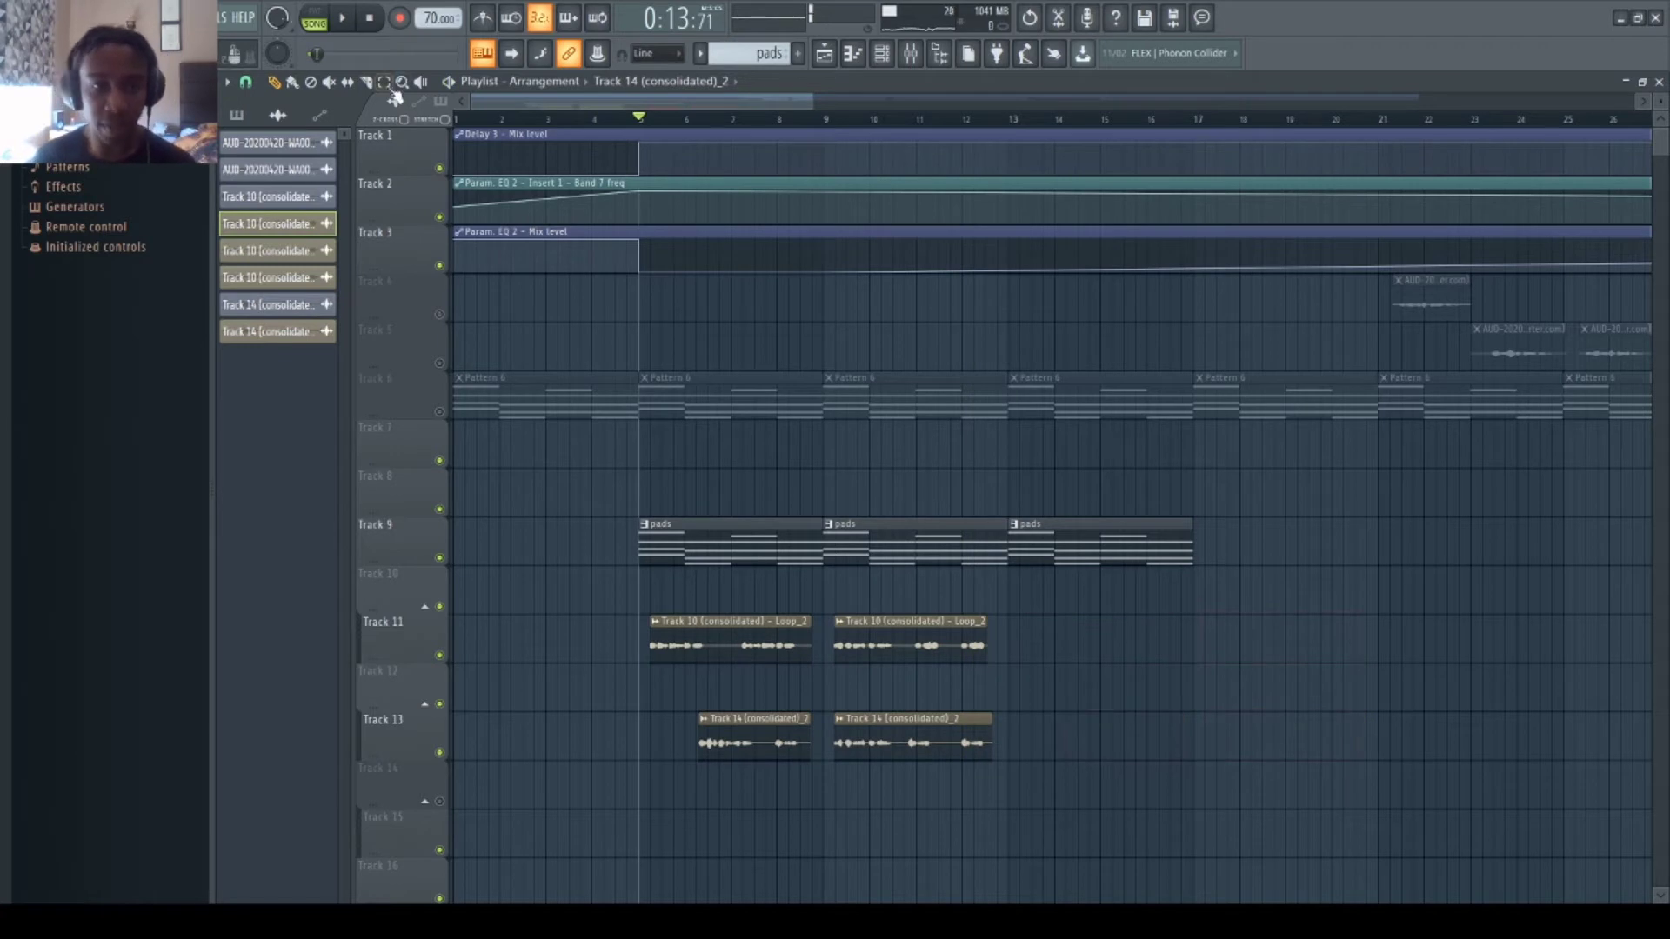
- Duplicate the four vocal clips on Tracks 11 and 13 so the repeated section starts from bar 13, and clear the selection
left_click_drag(987, 784, 736, 628)
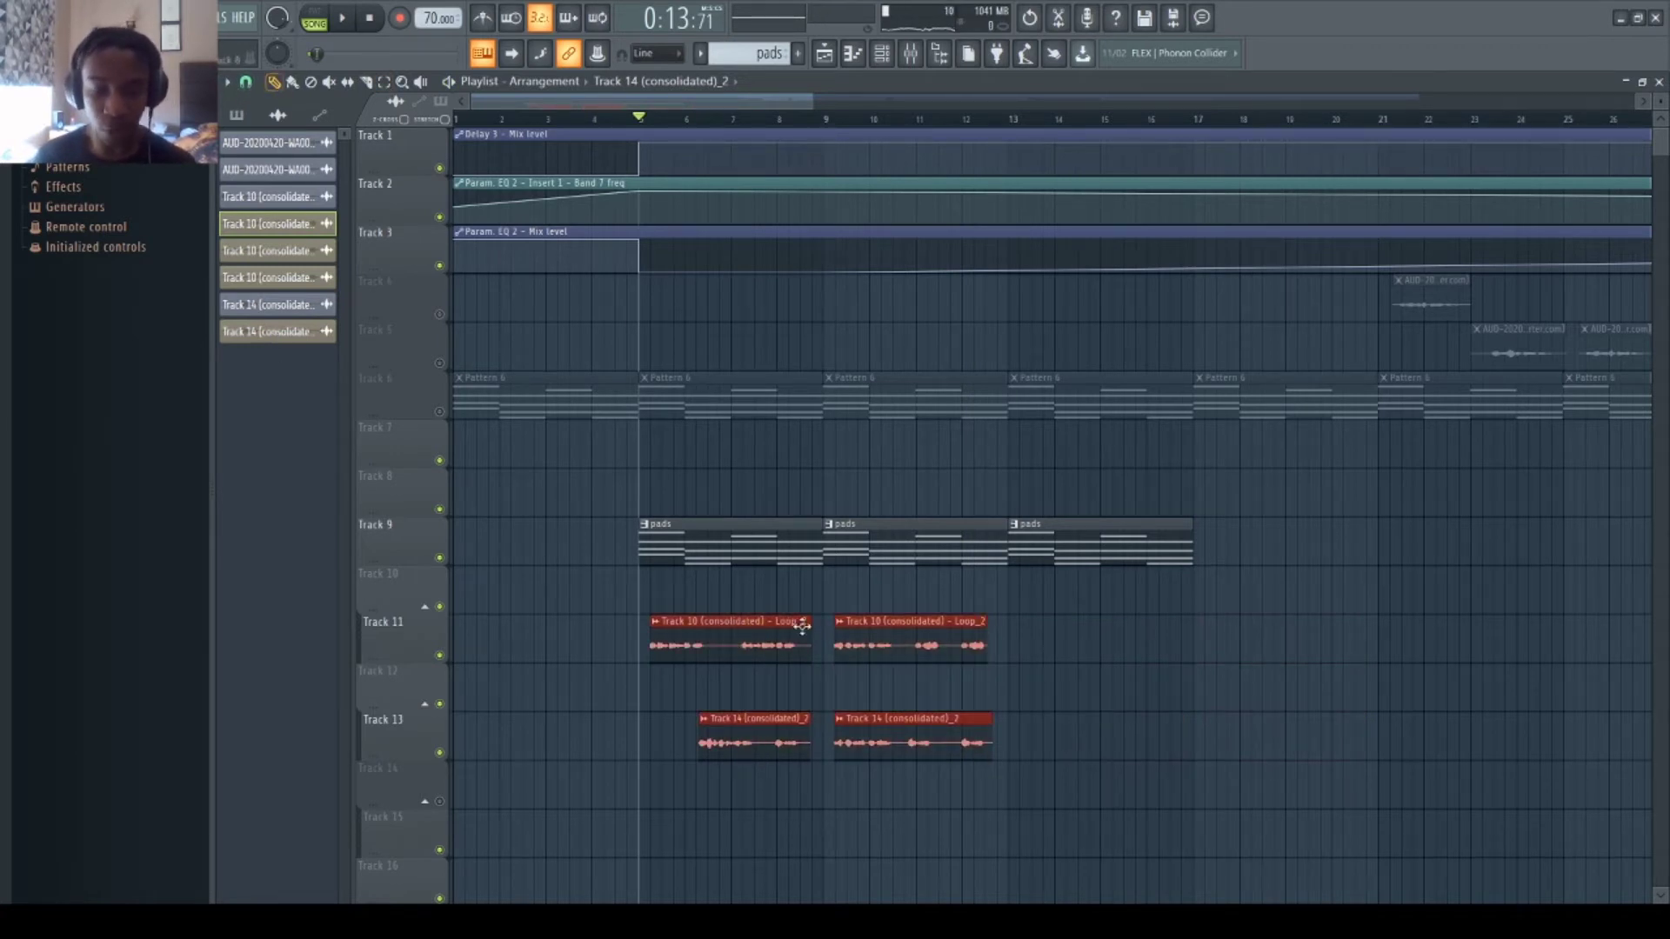
left_click_drag(722, 643, 1091, 646)
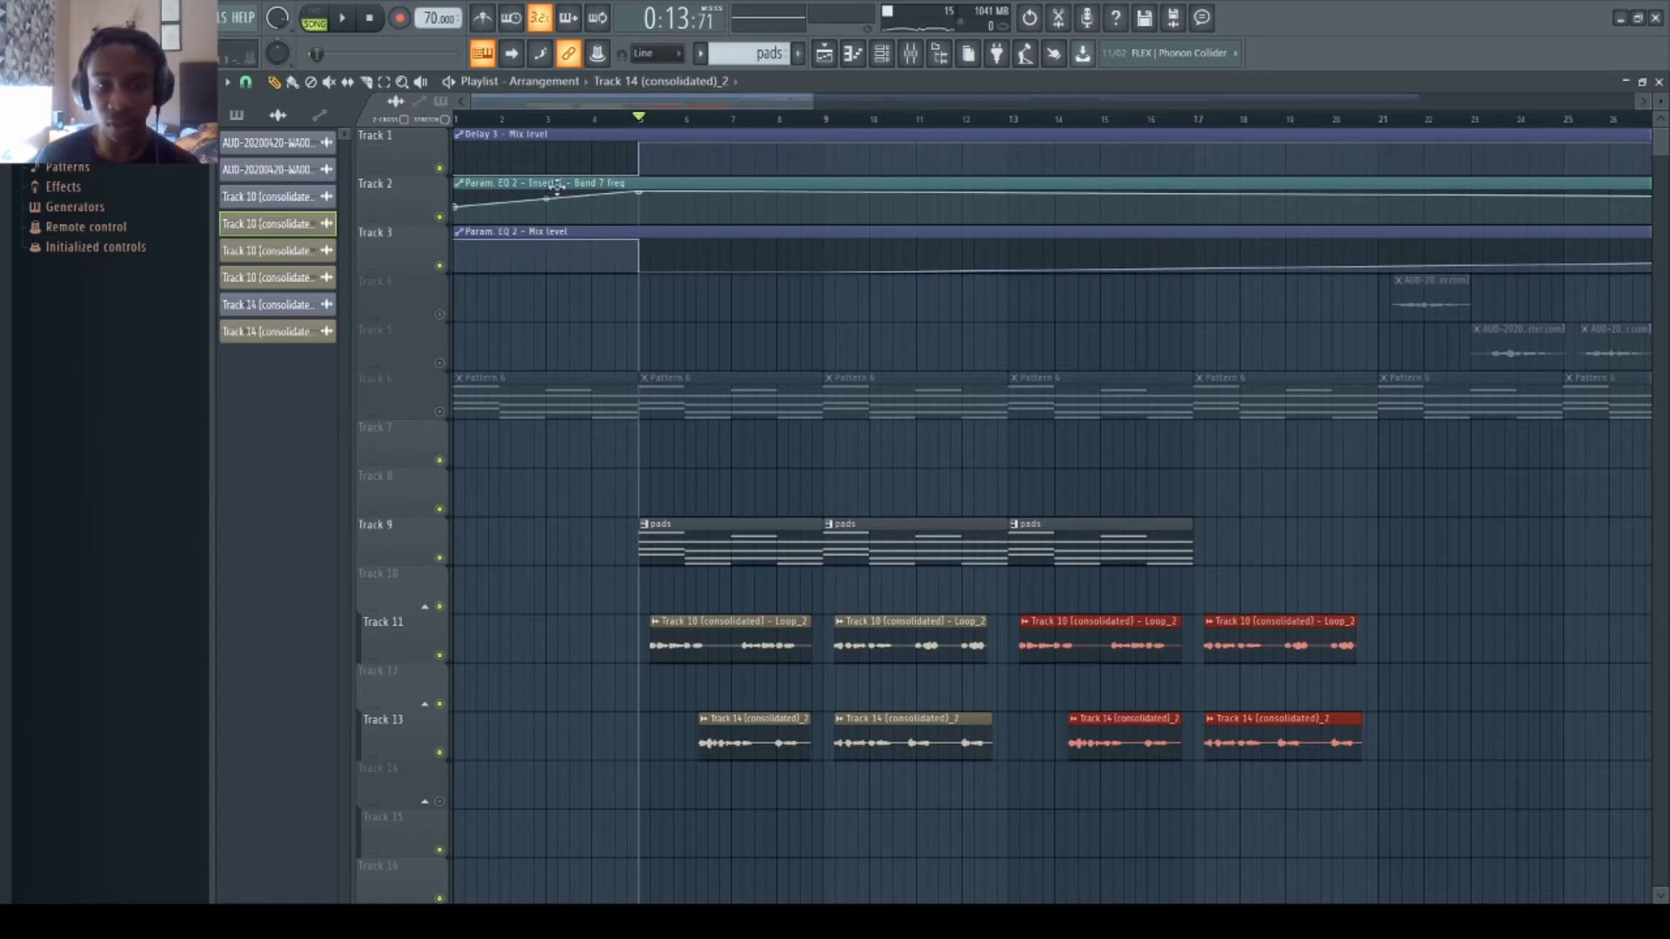
left_click(521, 467, "ctrl")
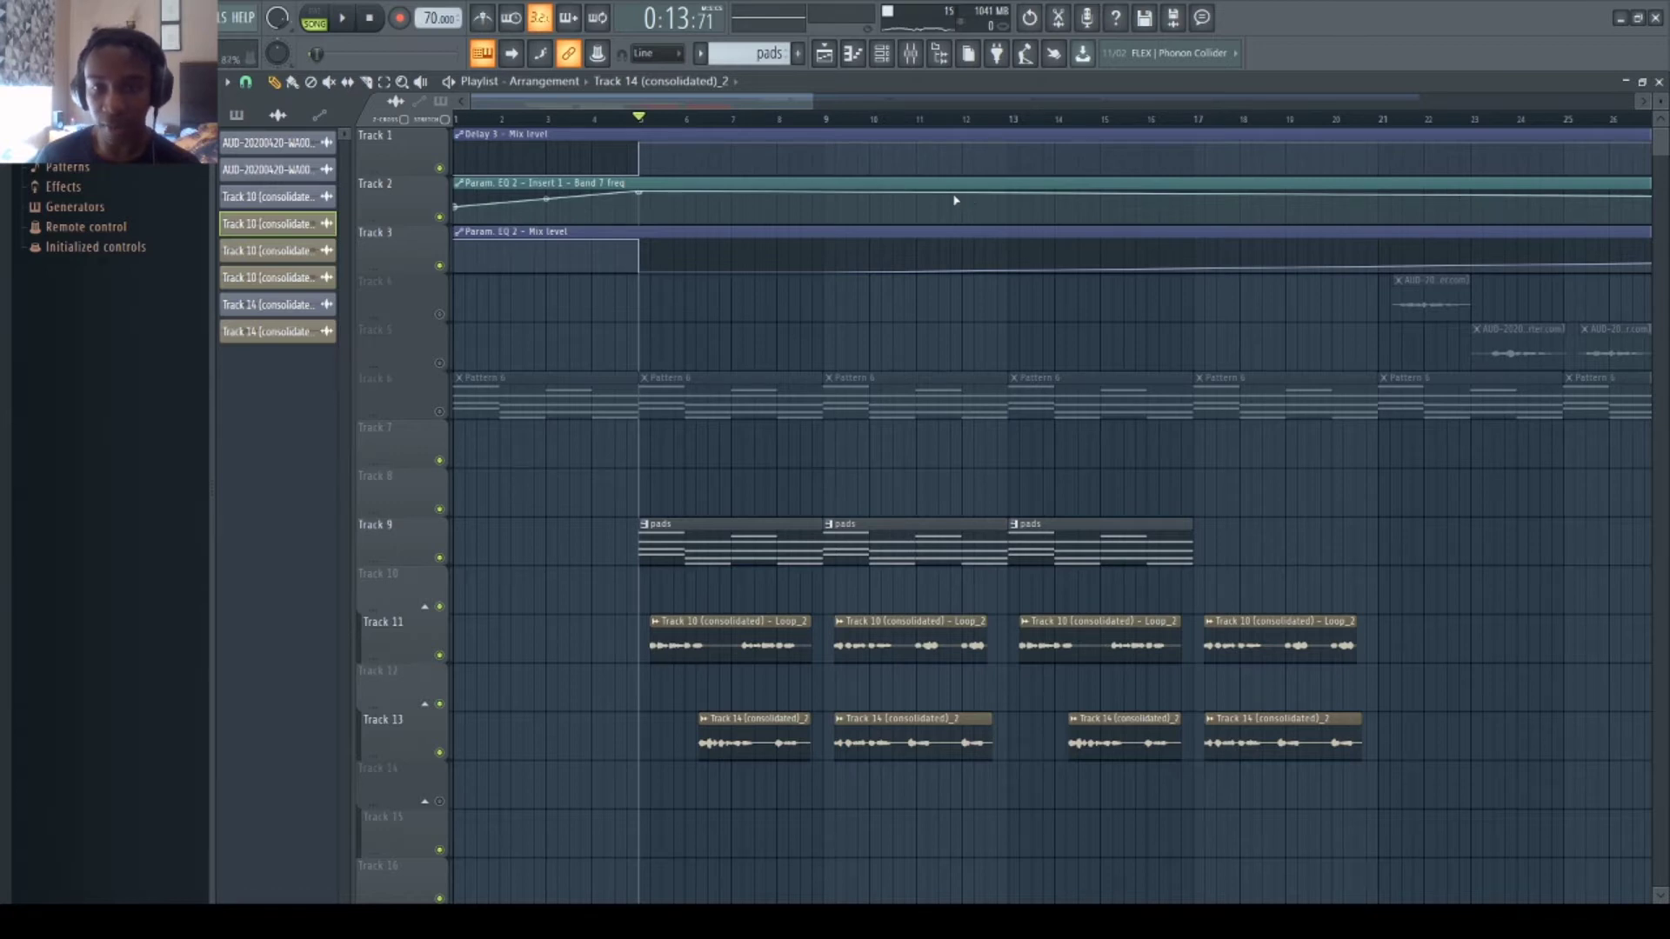
- At bar 13, step the Insert 1 Band 7 frequency automation down and the EQ 2 Mix level automation up
right_click(1008, 199)
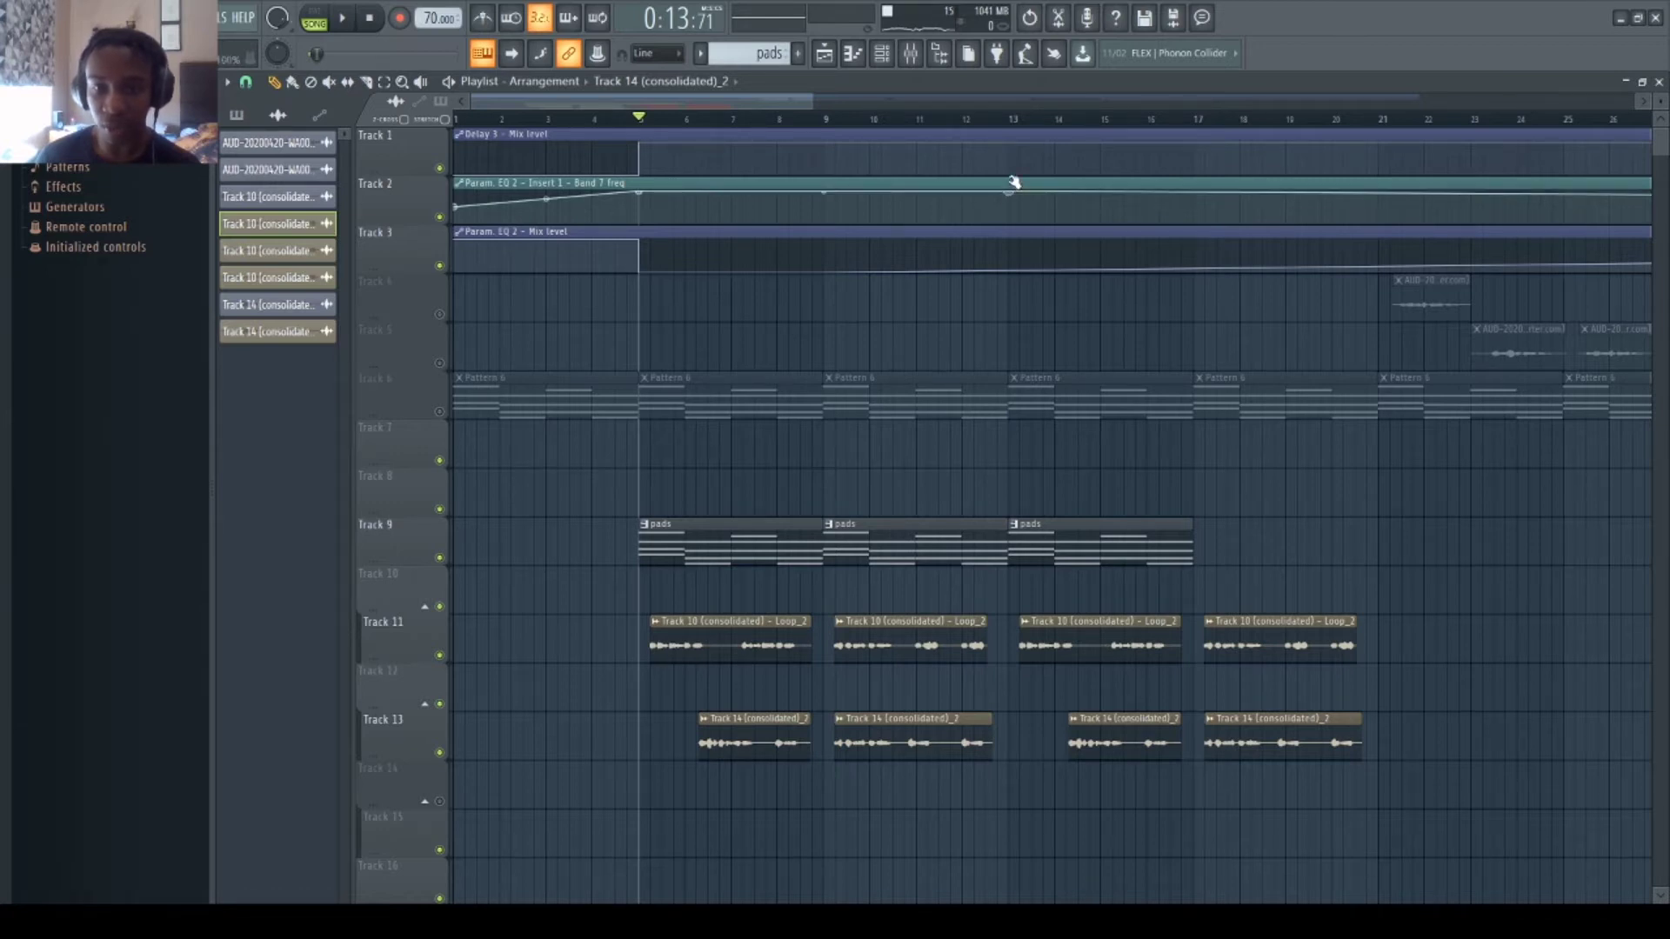
right_click(1009, 207)
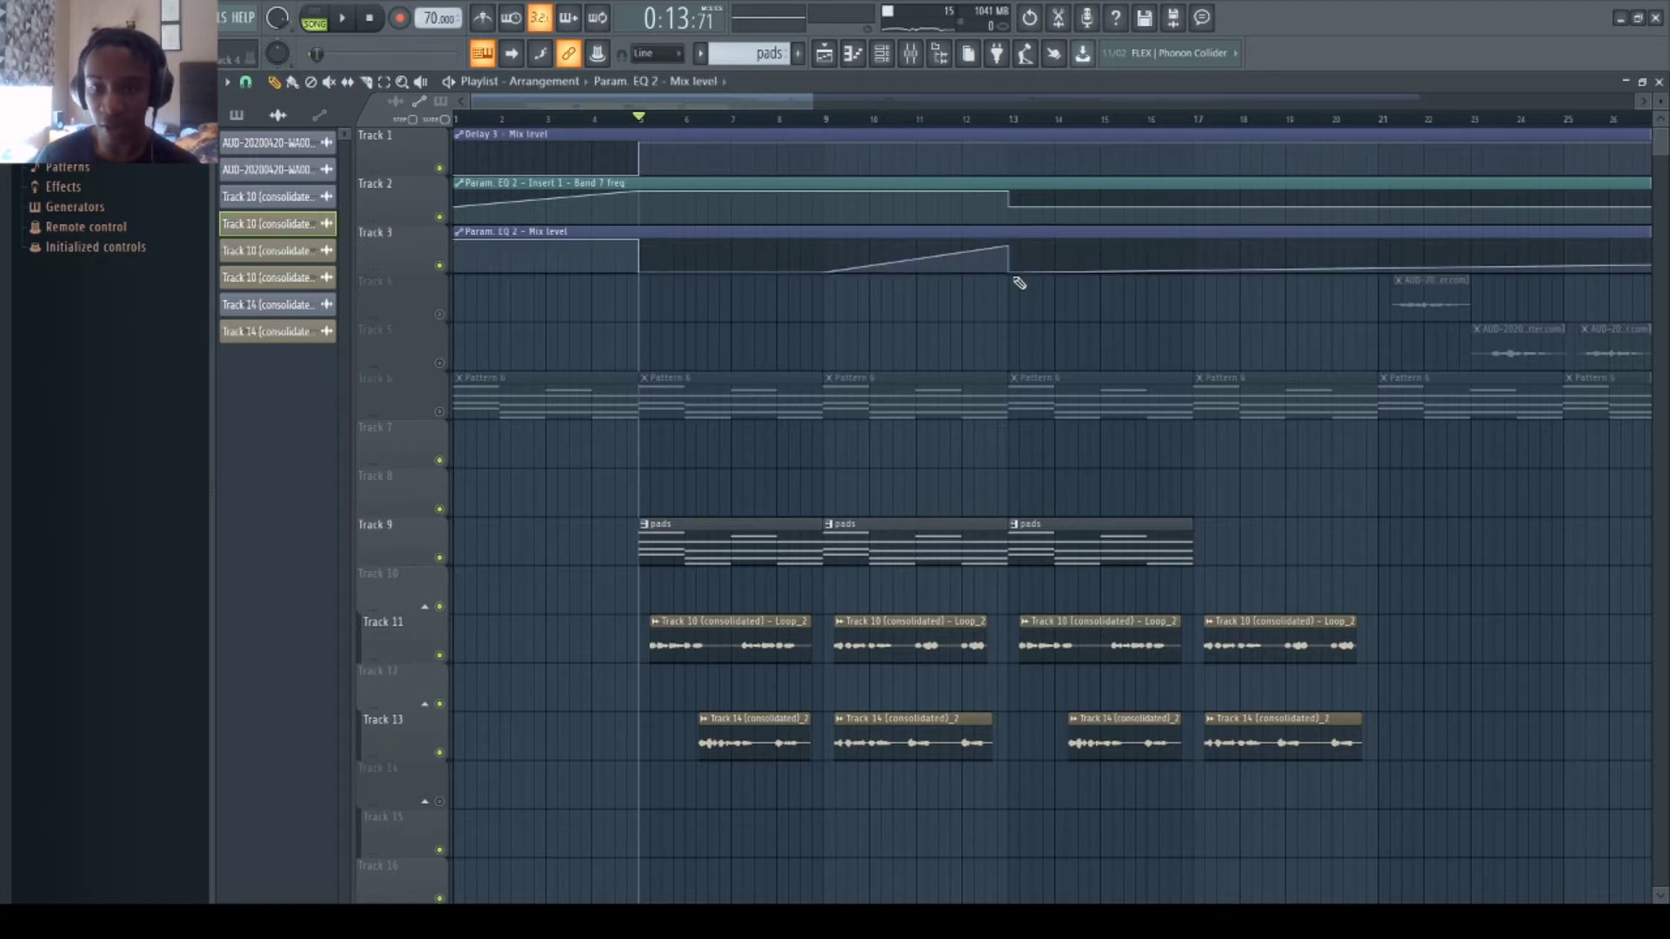
left_click_drag(1009, 271, 1009, 237)
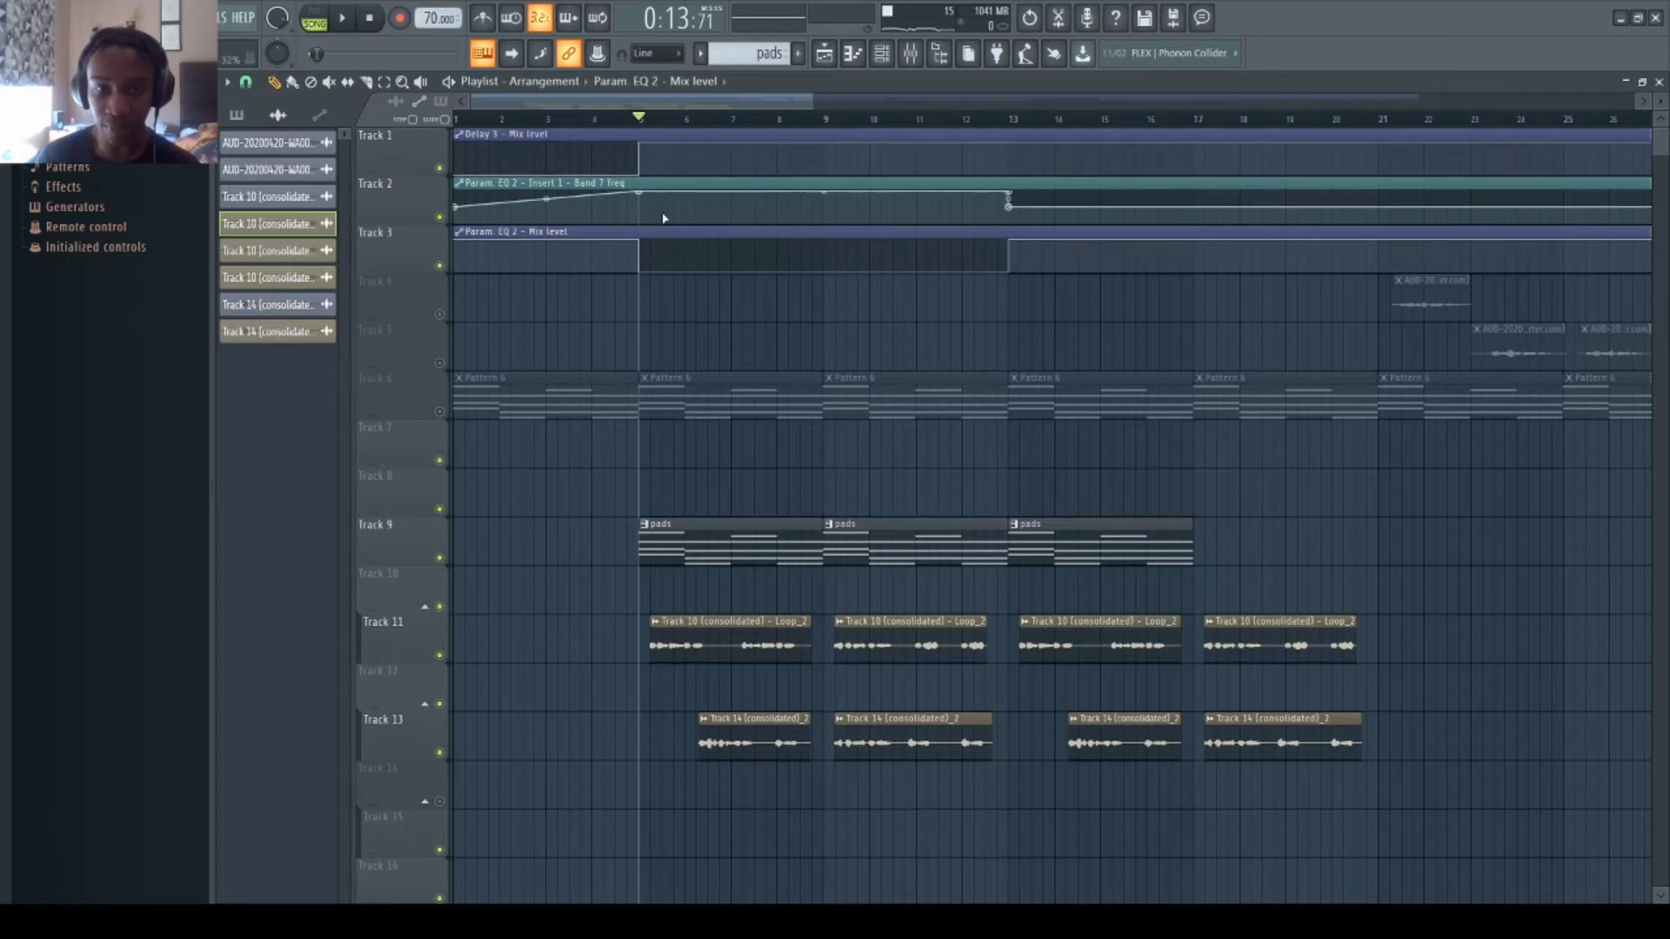
- Inspect the Fruity parametric EQ 2 curve on Insert 1 in the mixer and return to the playlist
left_click(909, 57)
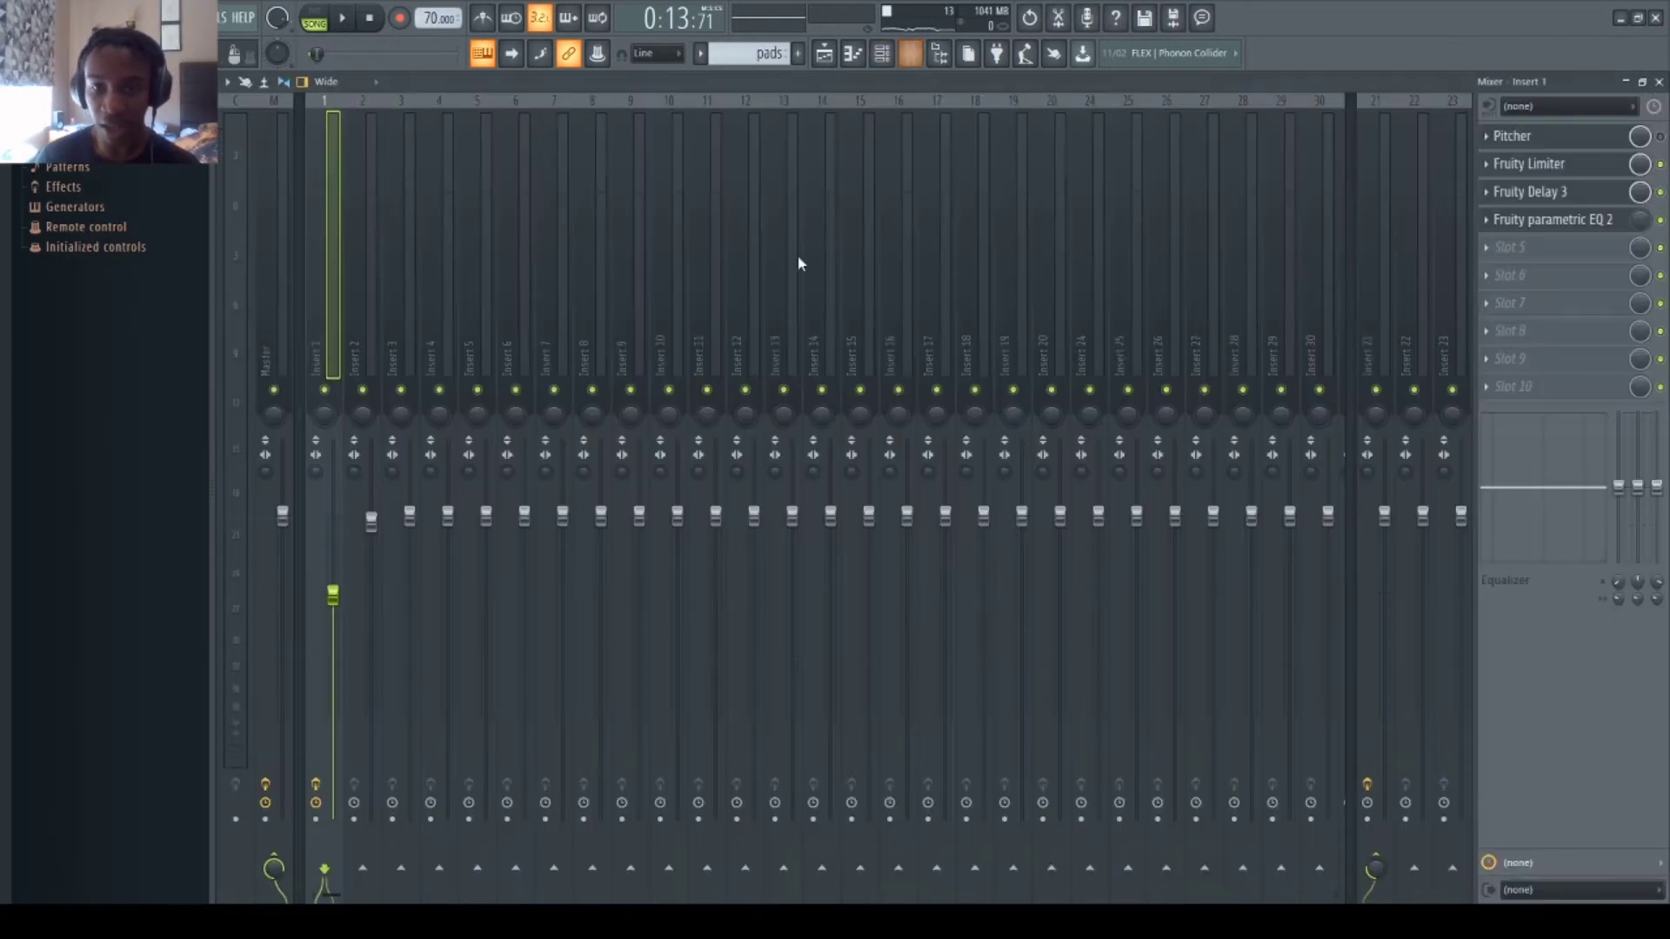
left_click(1561, 221)
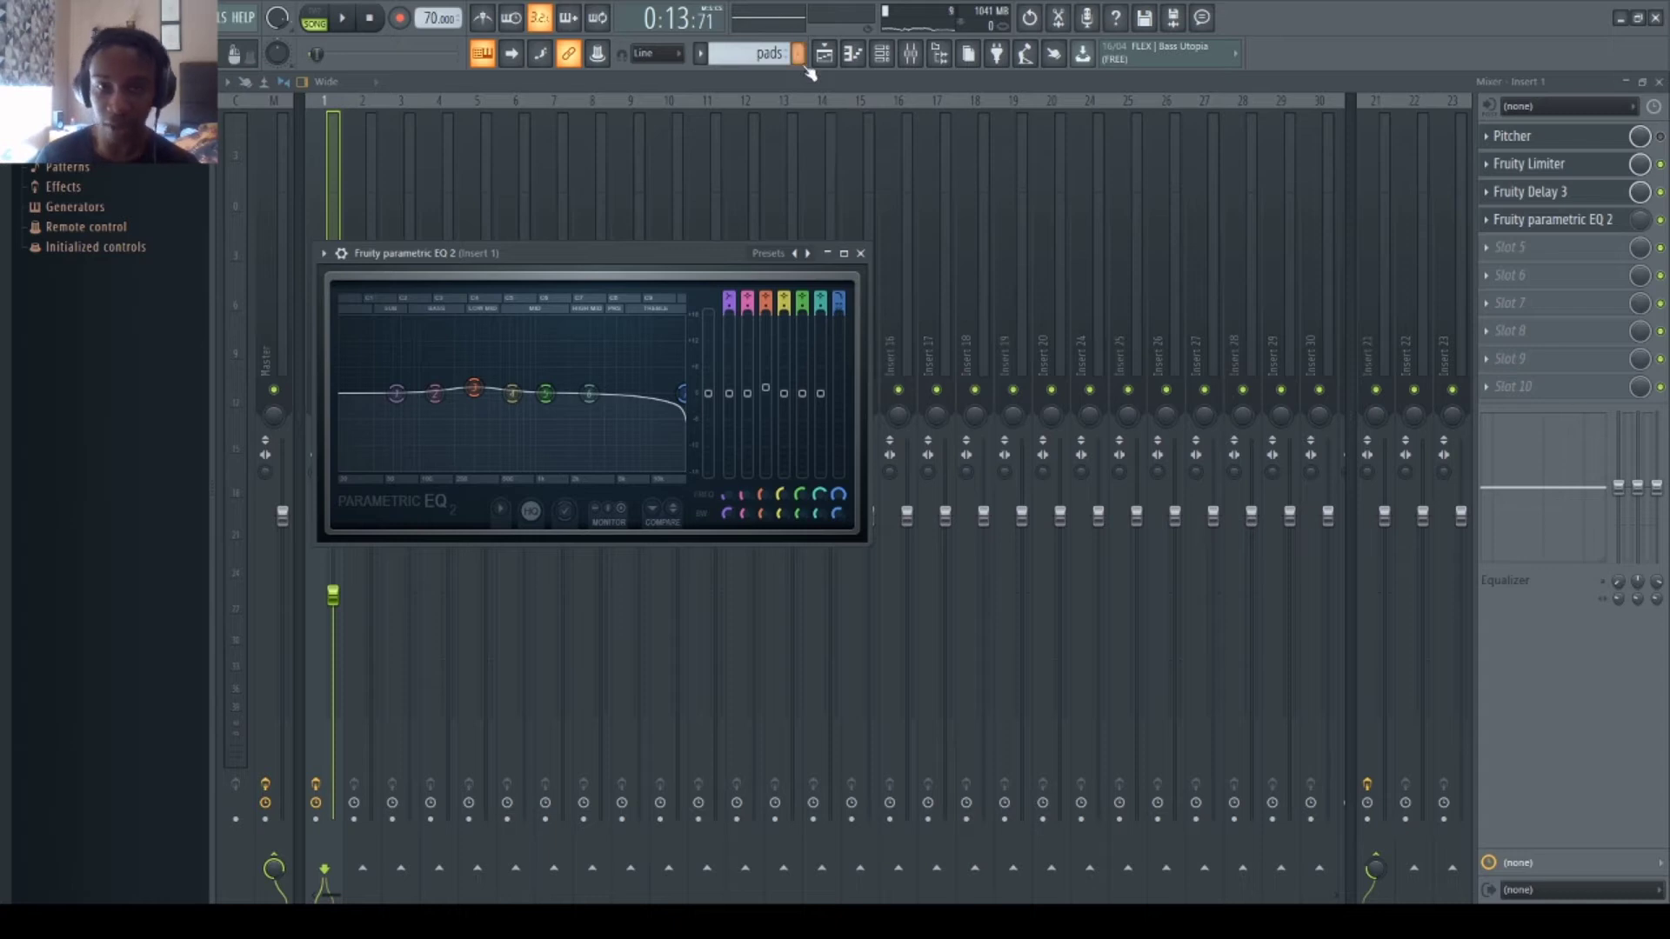
key("F9")
- Play the arrangement from bar 5 past bar 13 to check the repositioned vocals and the EQ automation change
key("space")
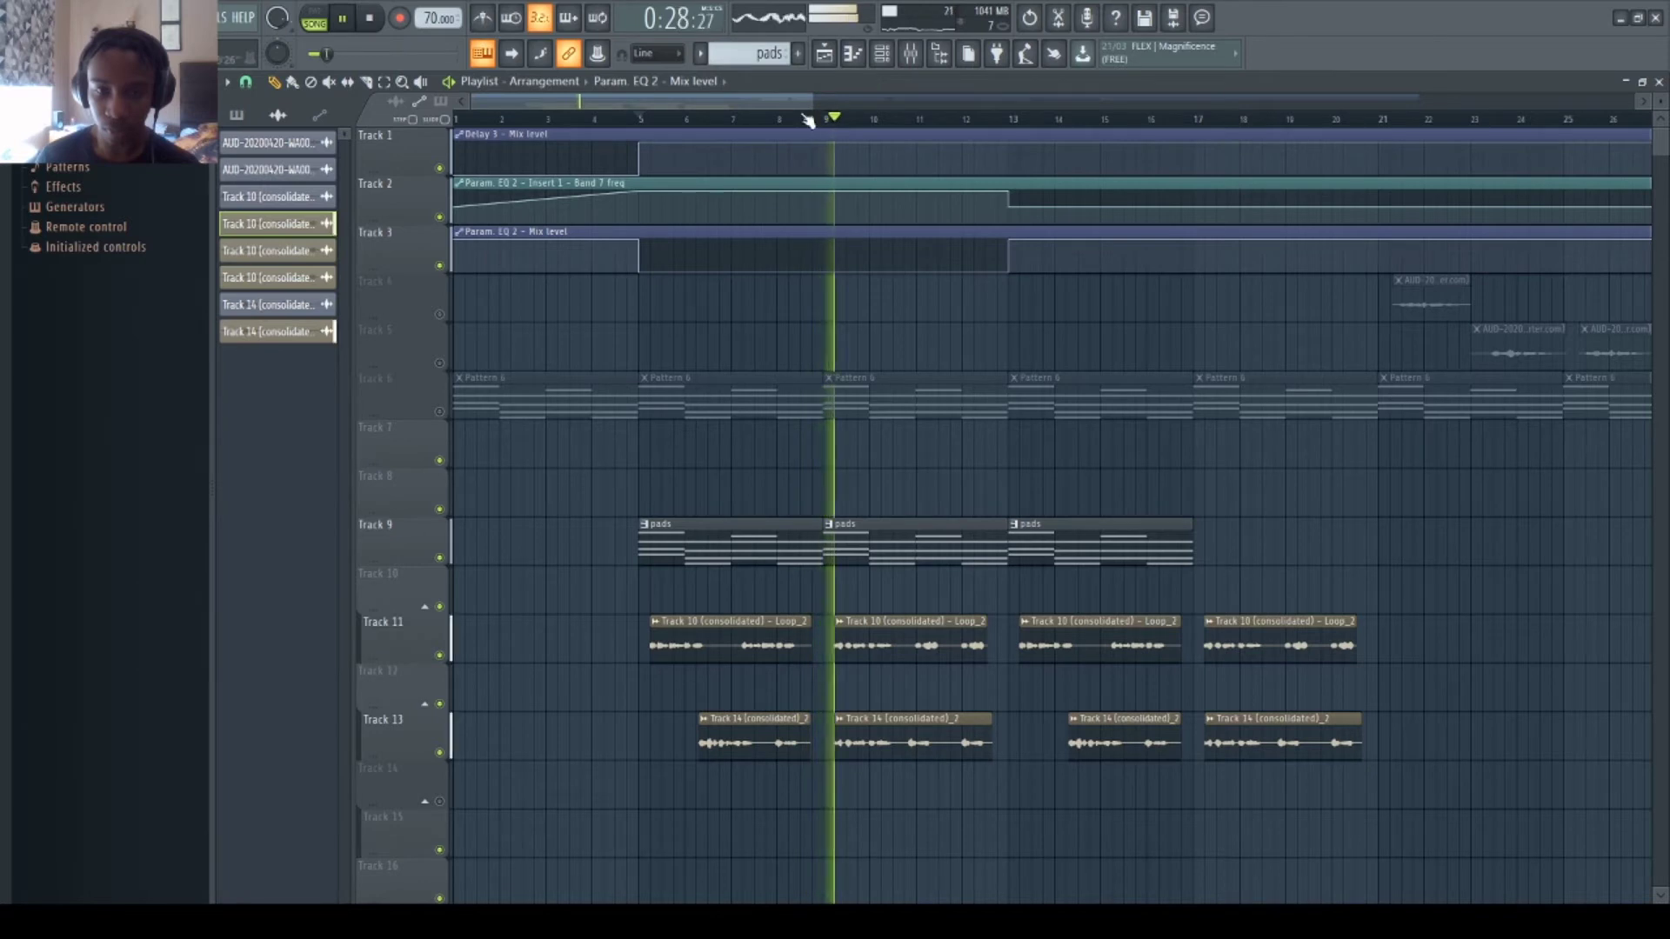
scroll(850, 119, "up", 5)
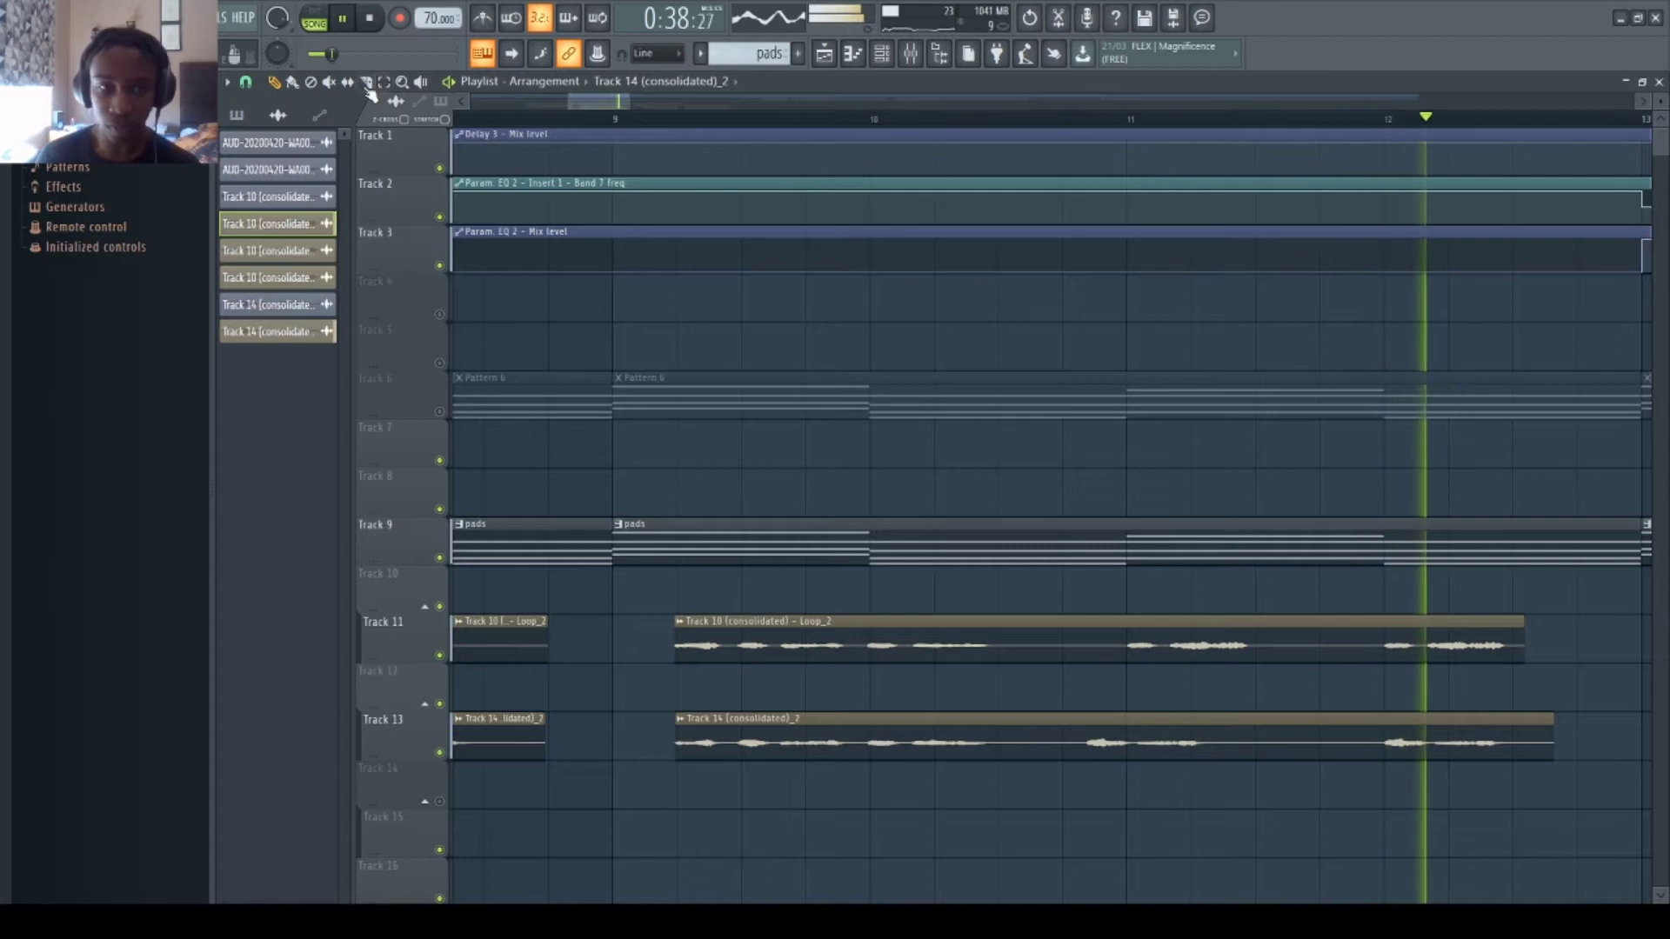
scroll(1055, 119, "down", 6)
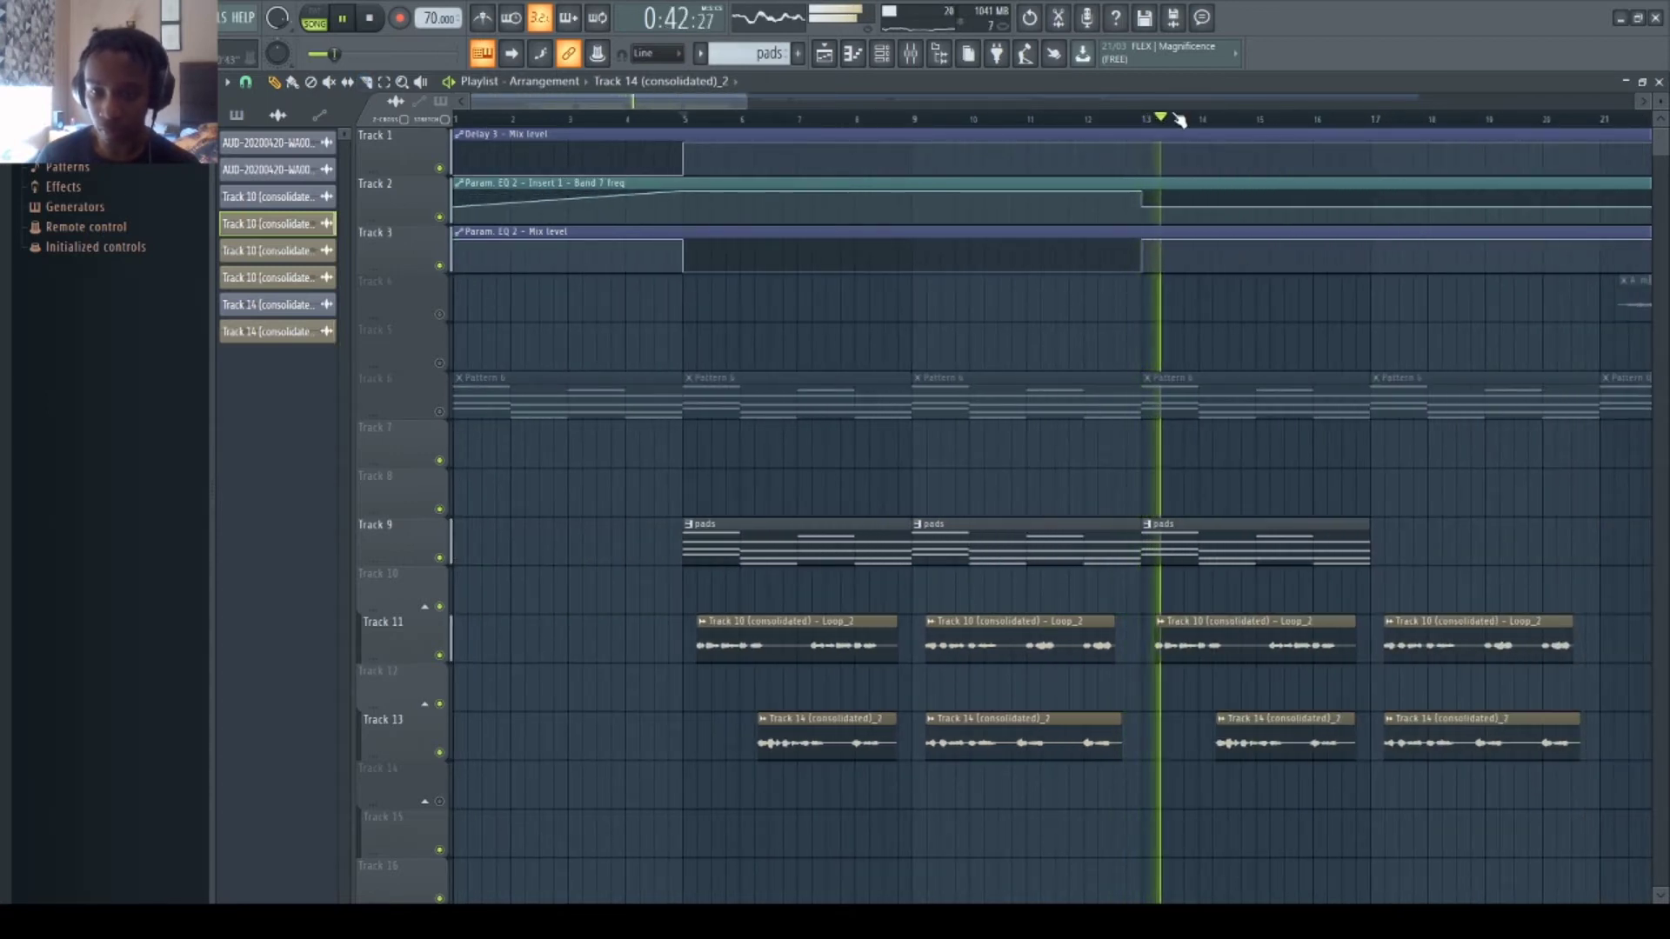
scroll(1180, 120, "down", 3)
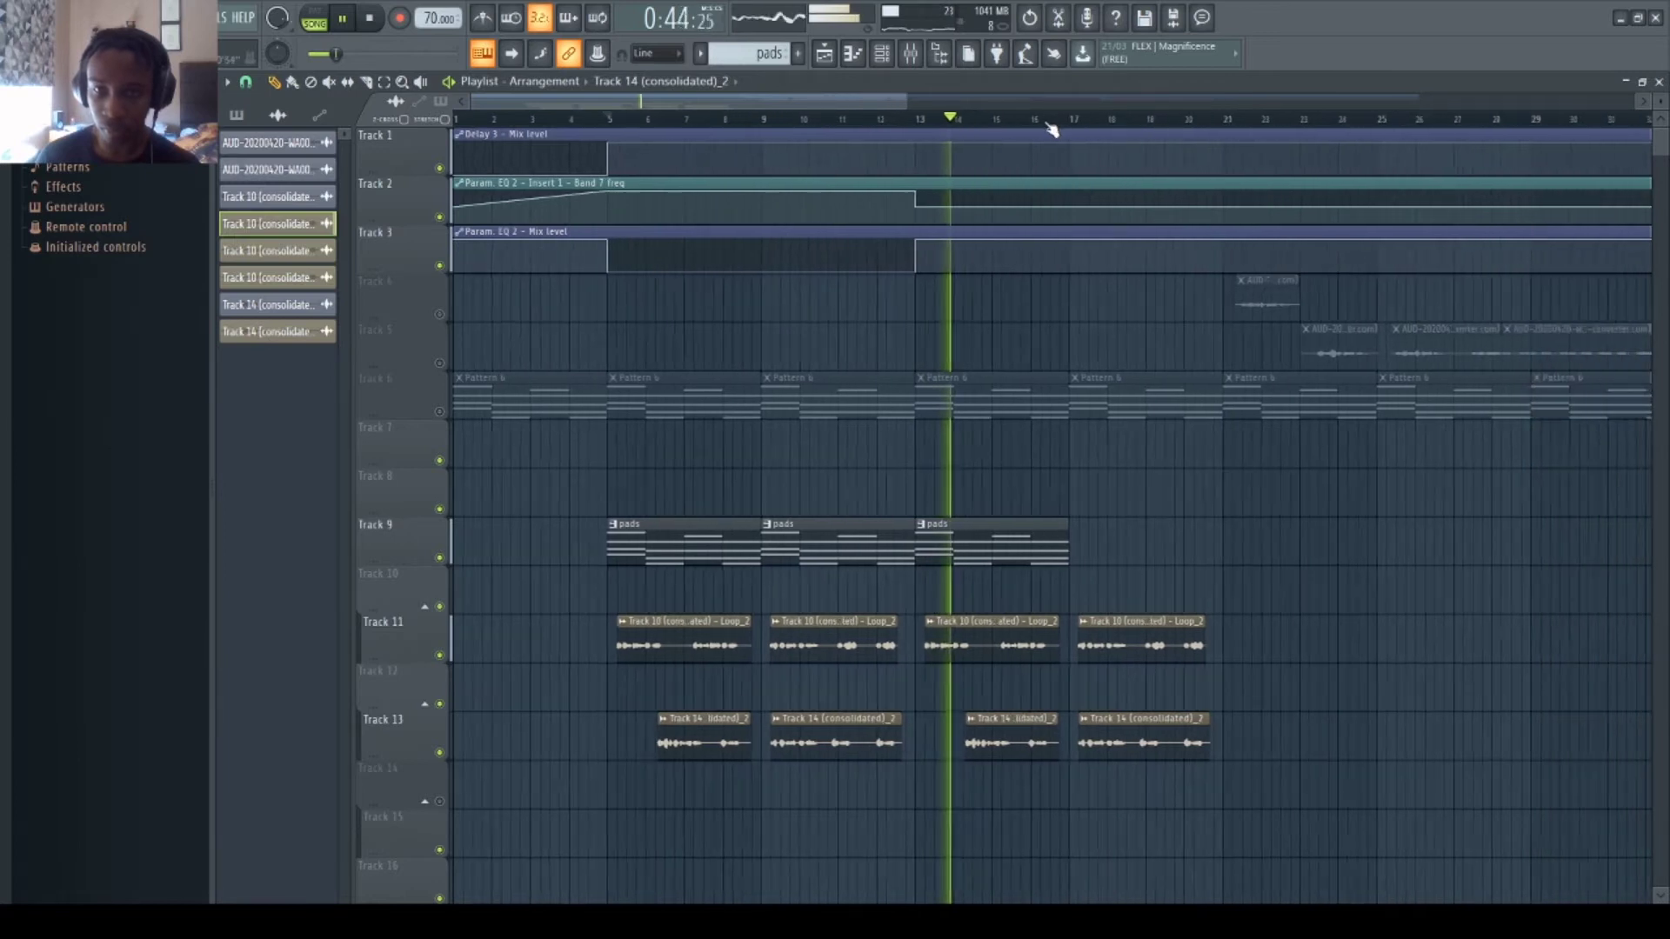
scroll(1051, 124, "down", 1)
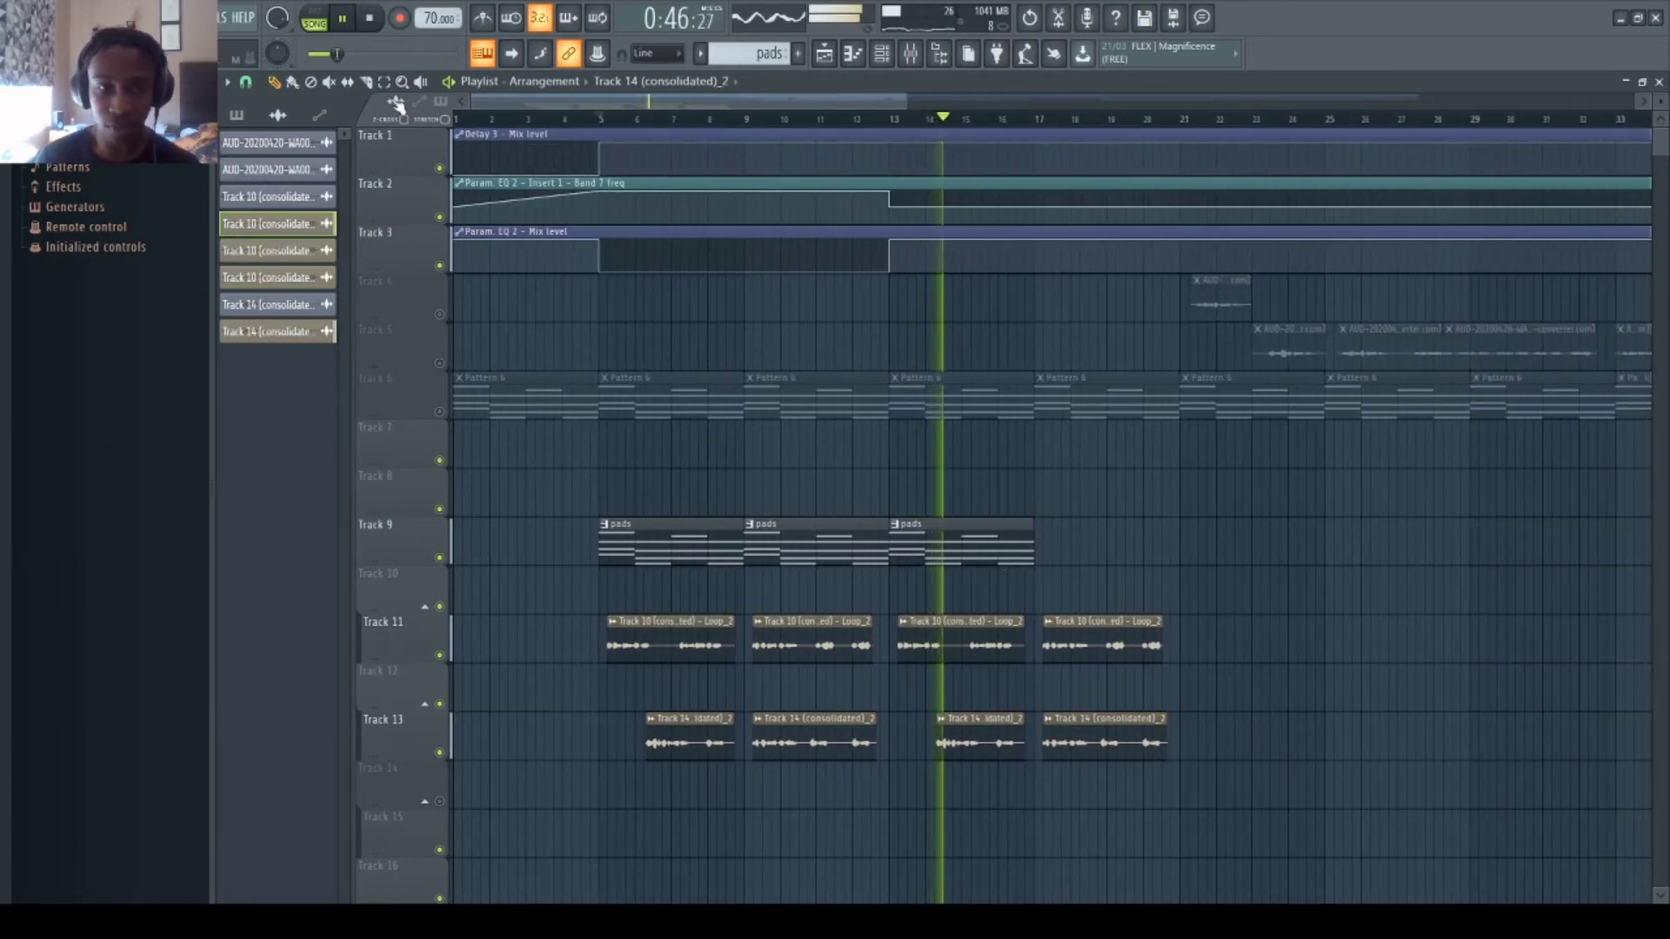
key("space")
- Set the playback position to bar 13 and bring up the mixer insert used by the third Track 13 vocal clip
left_click(890, 120)
left_click(911, 54)
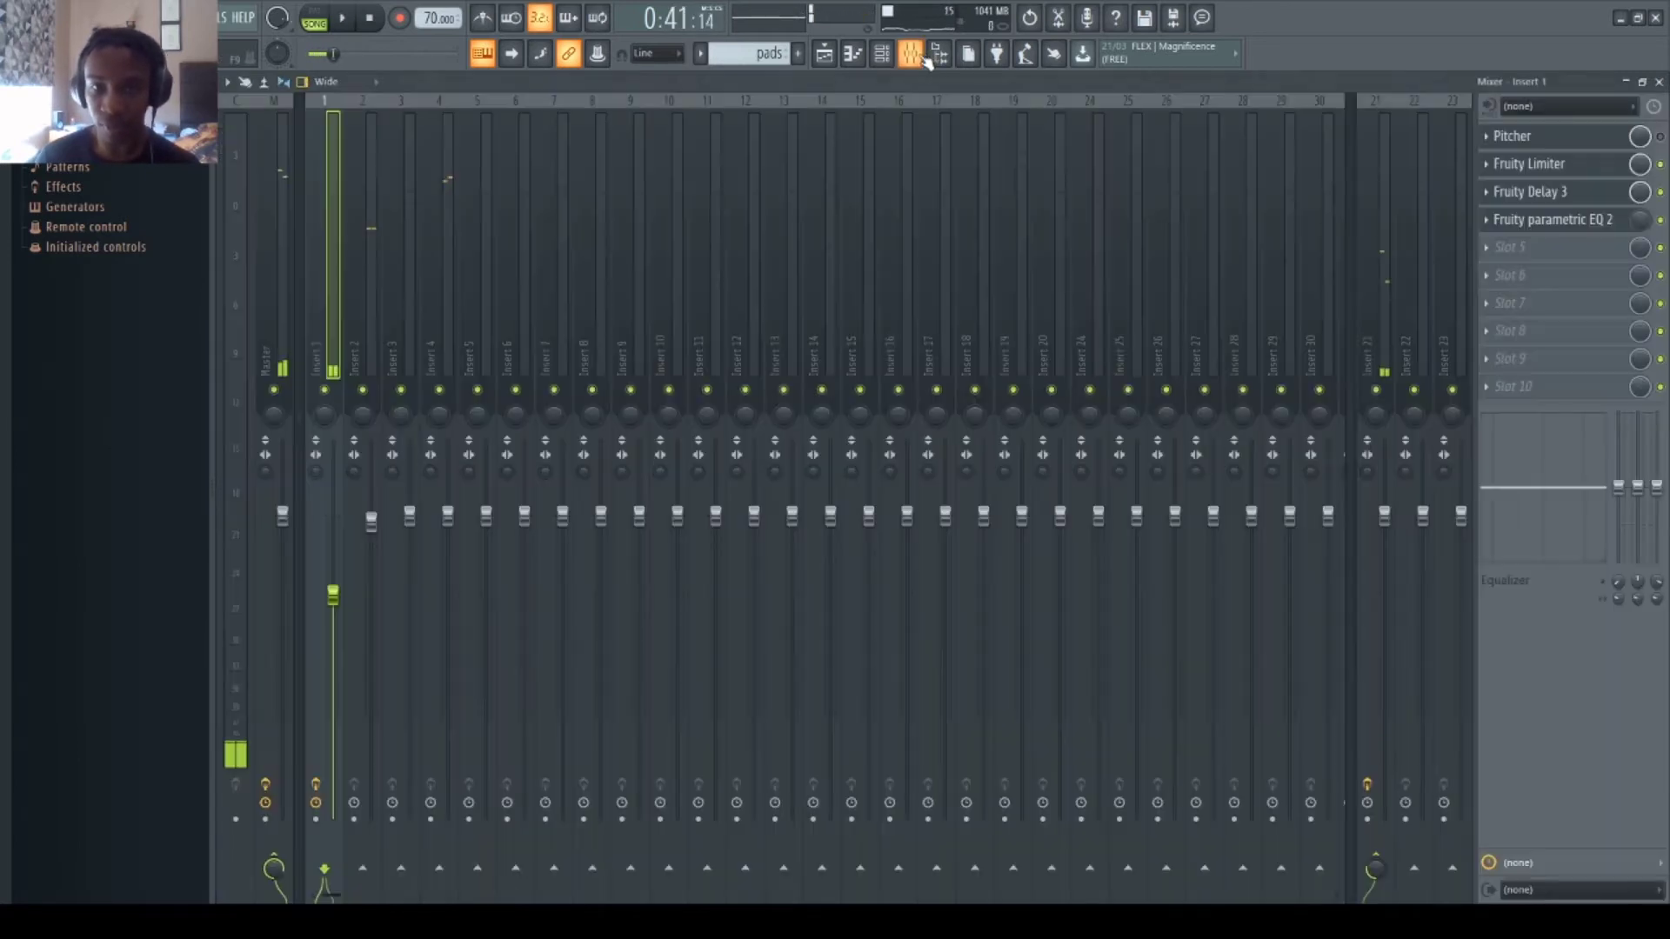
left_click(824, 55)
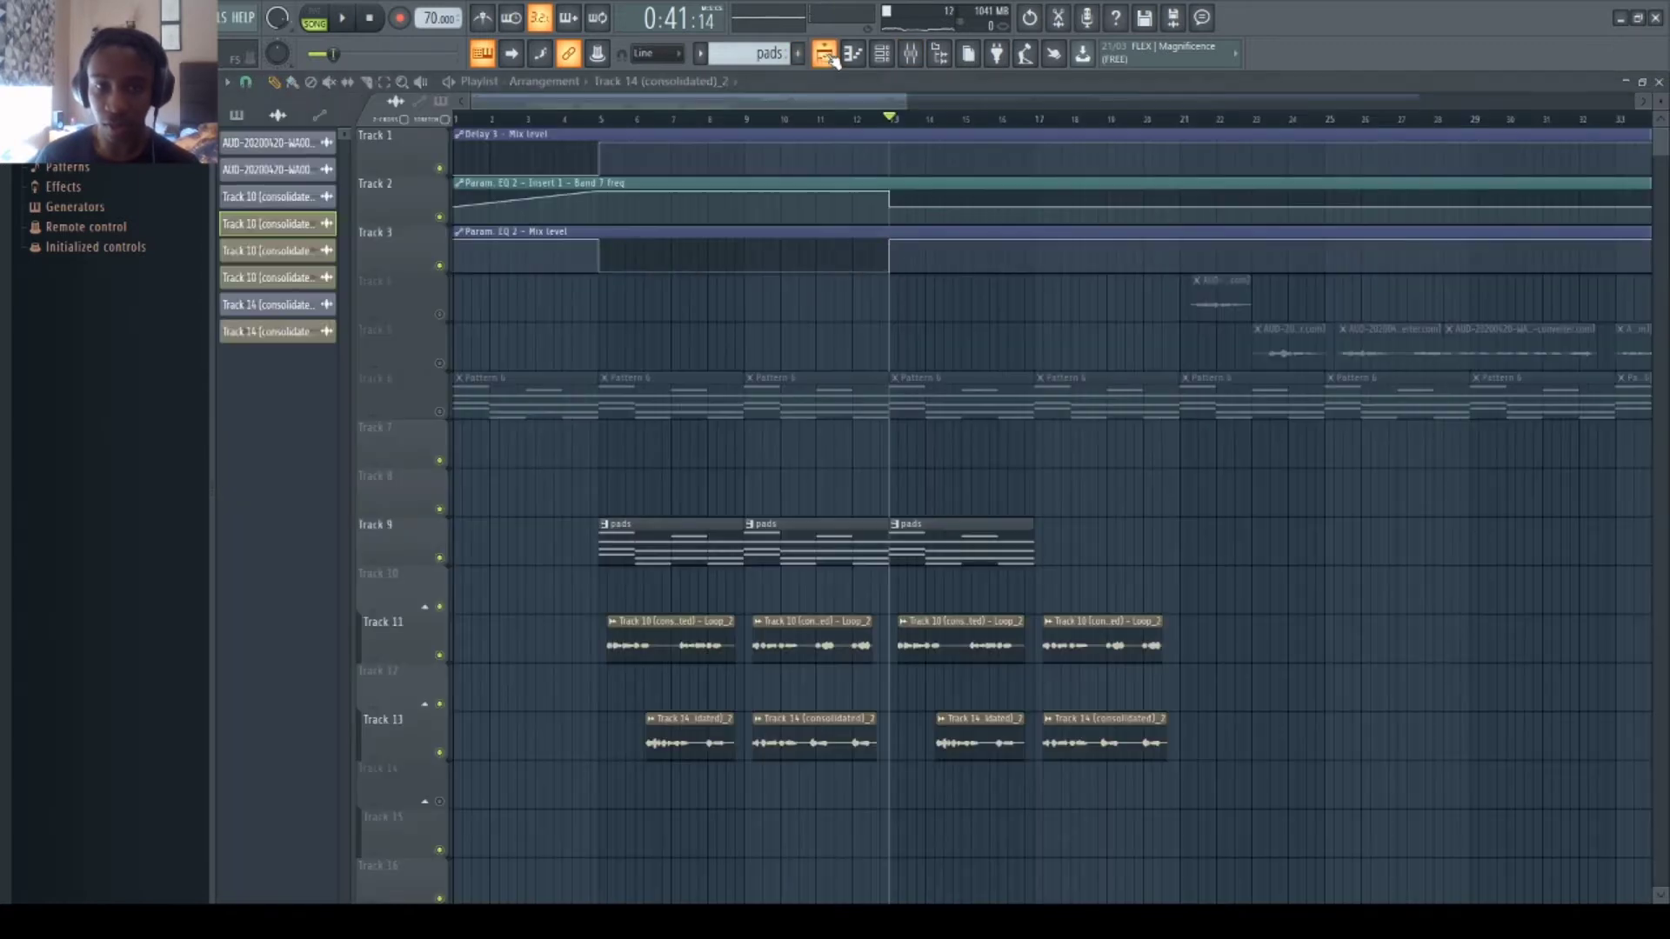
left_click(990, 753)
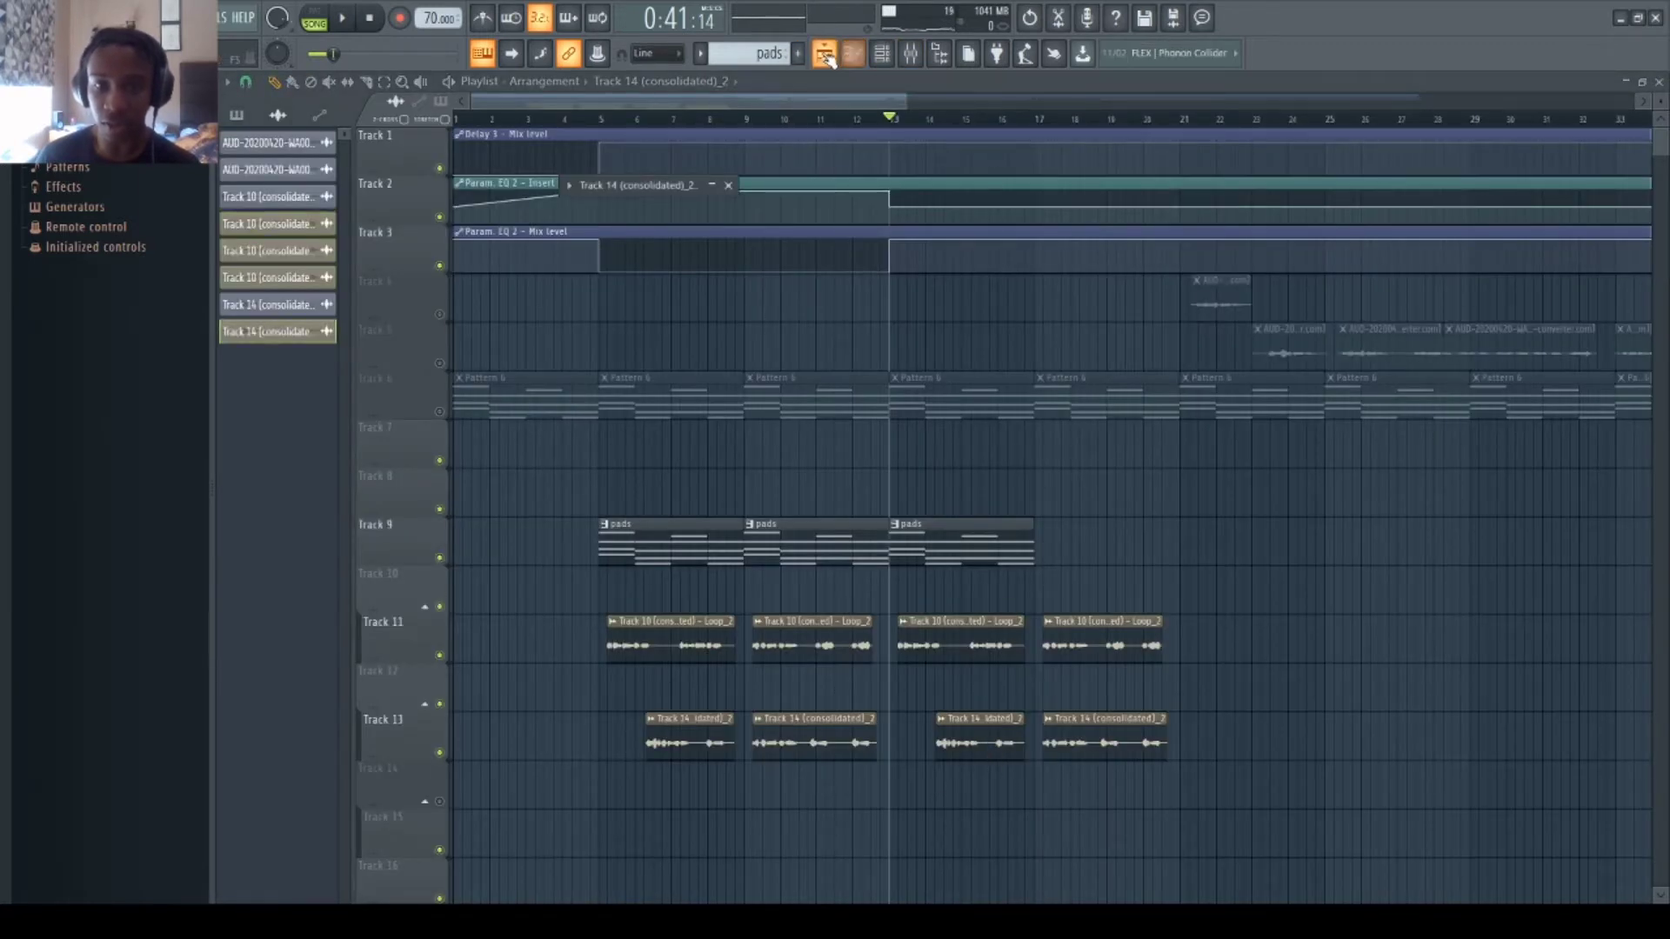
left_click(909, 55)
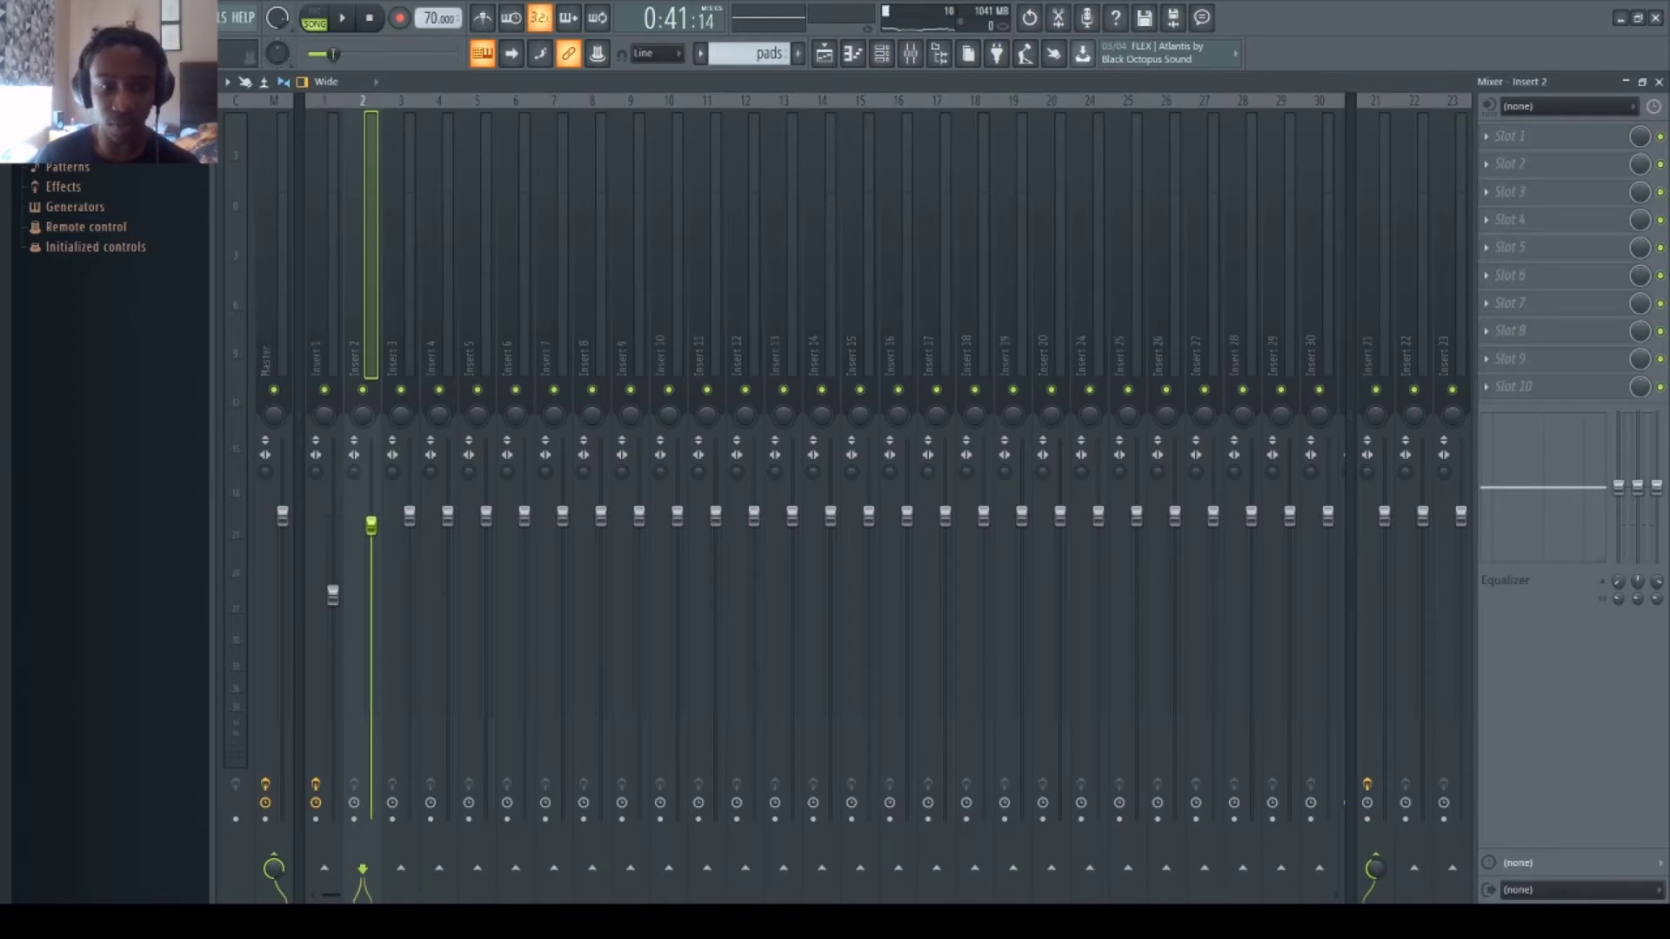
- Copy the mixer state of Insert 1, including its effects chain and fader level, to Insert 2
left_click(320, 341)
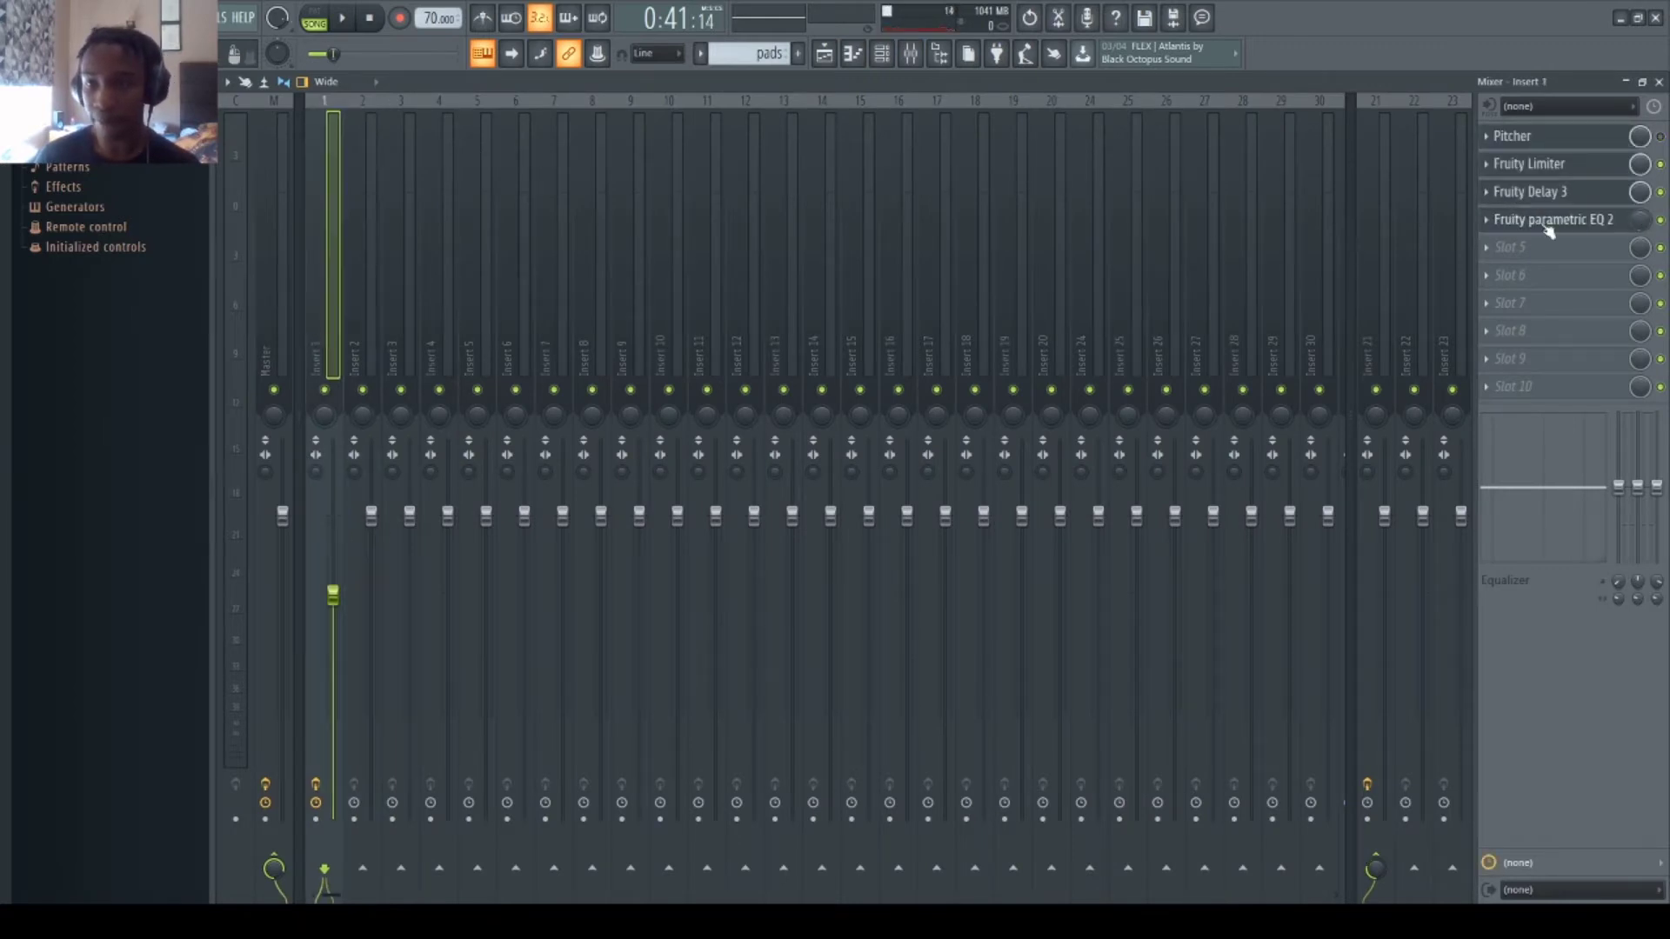
left_click(375, 286)
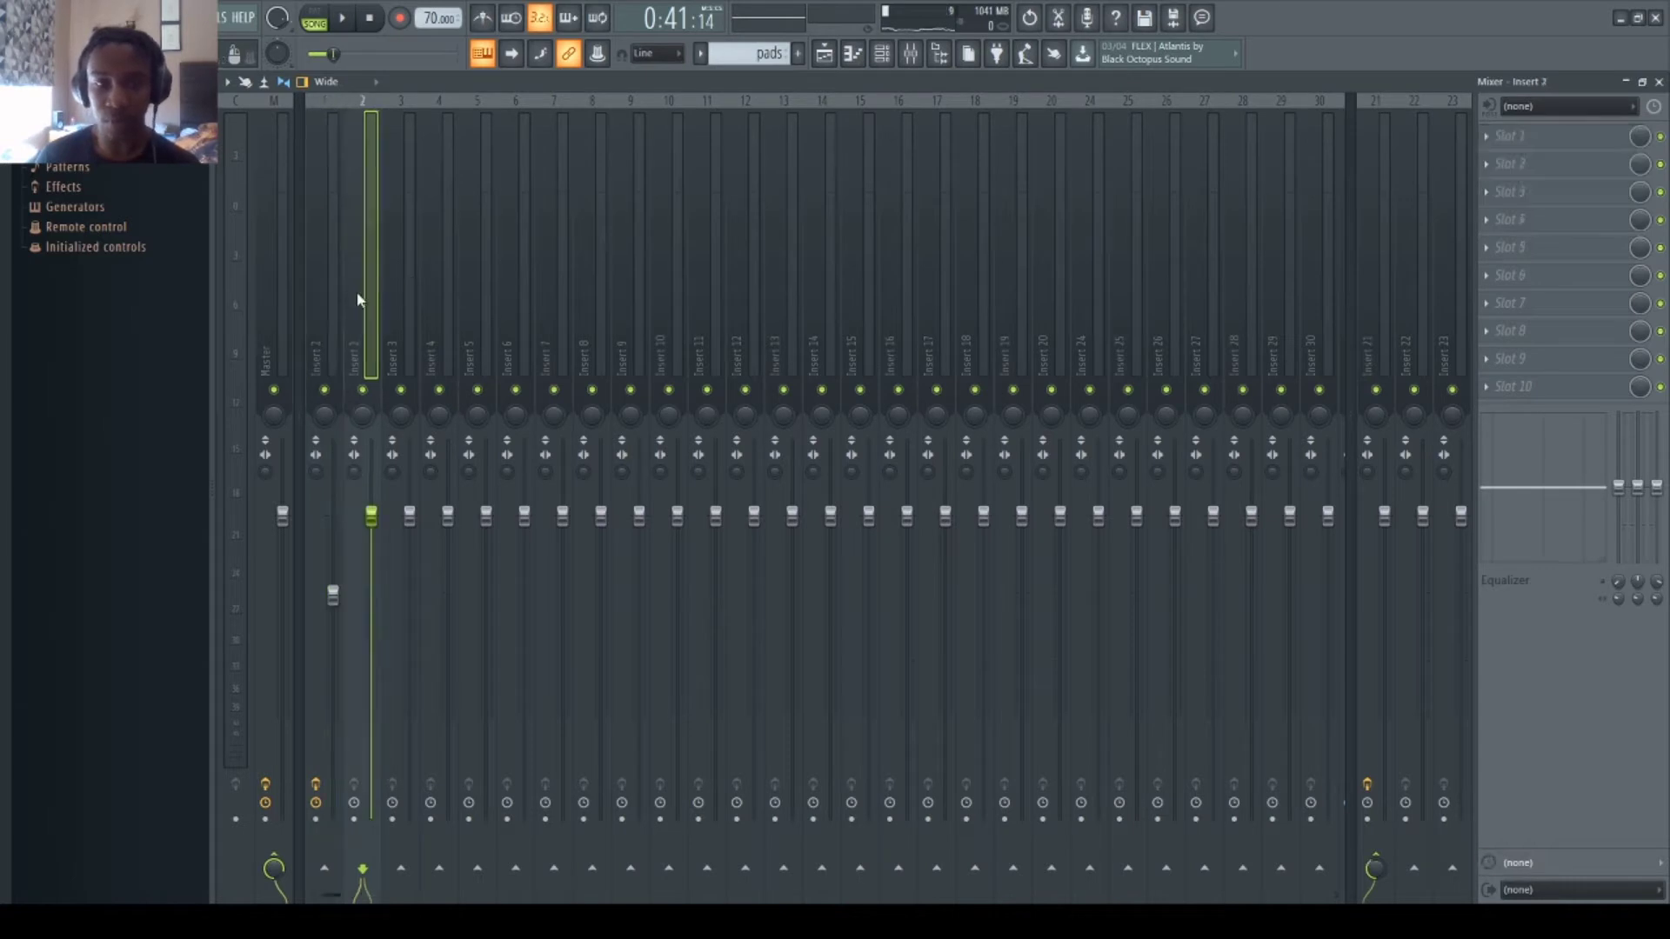
left_click(327, 301)
left_click(349, 302)
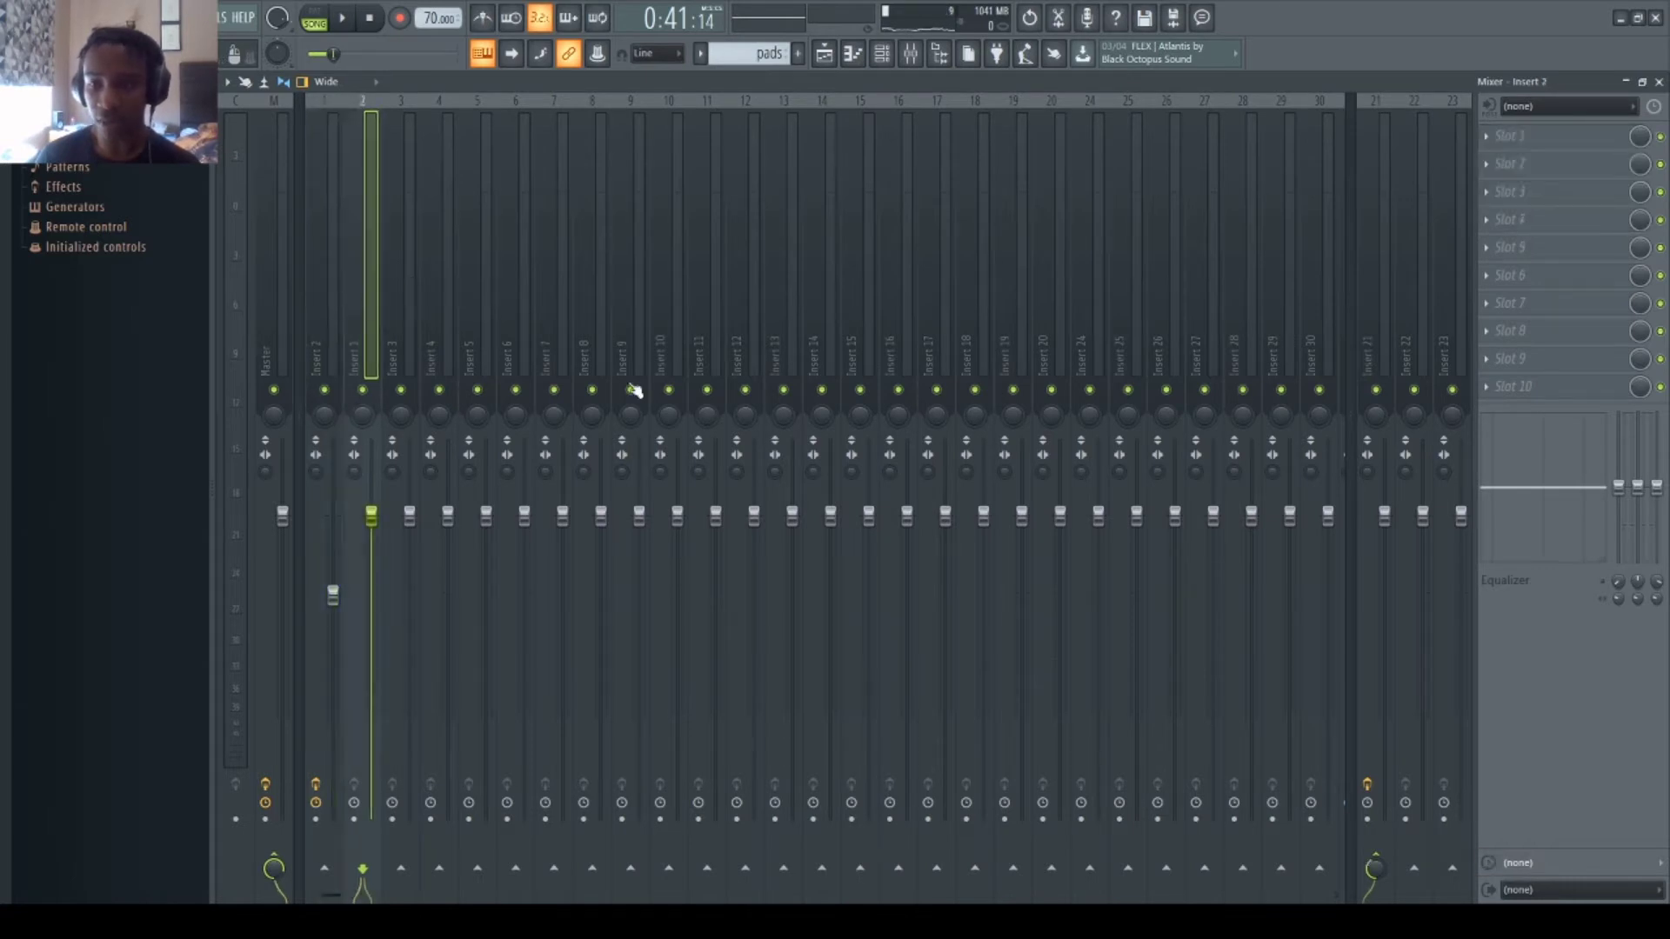
left_click(325, 285)
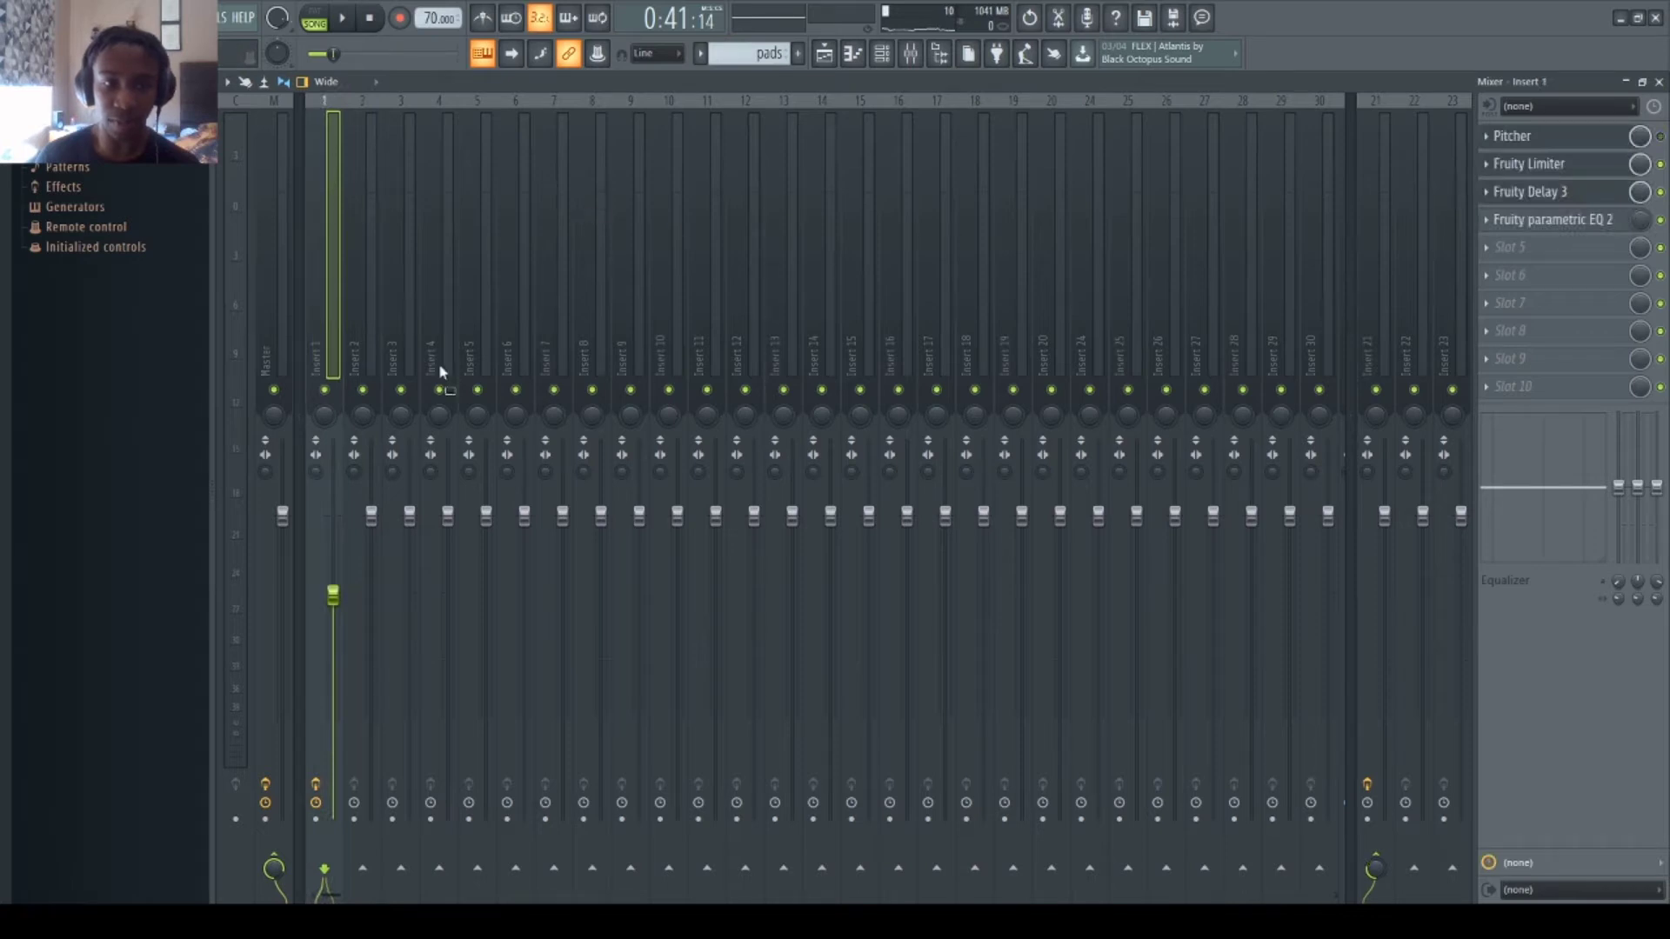
left_click(372, 309)
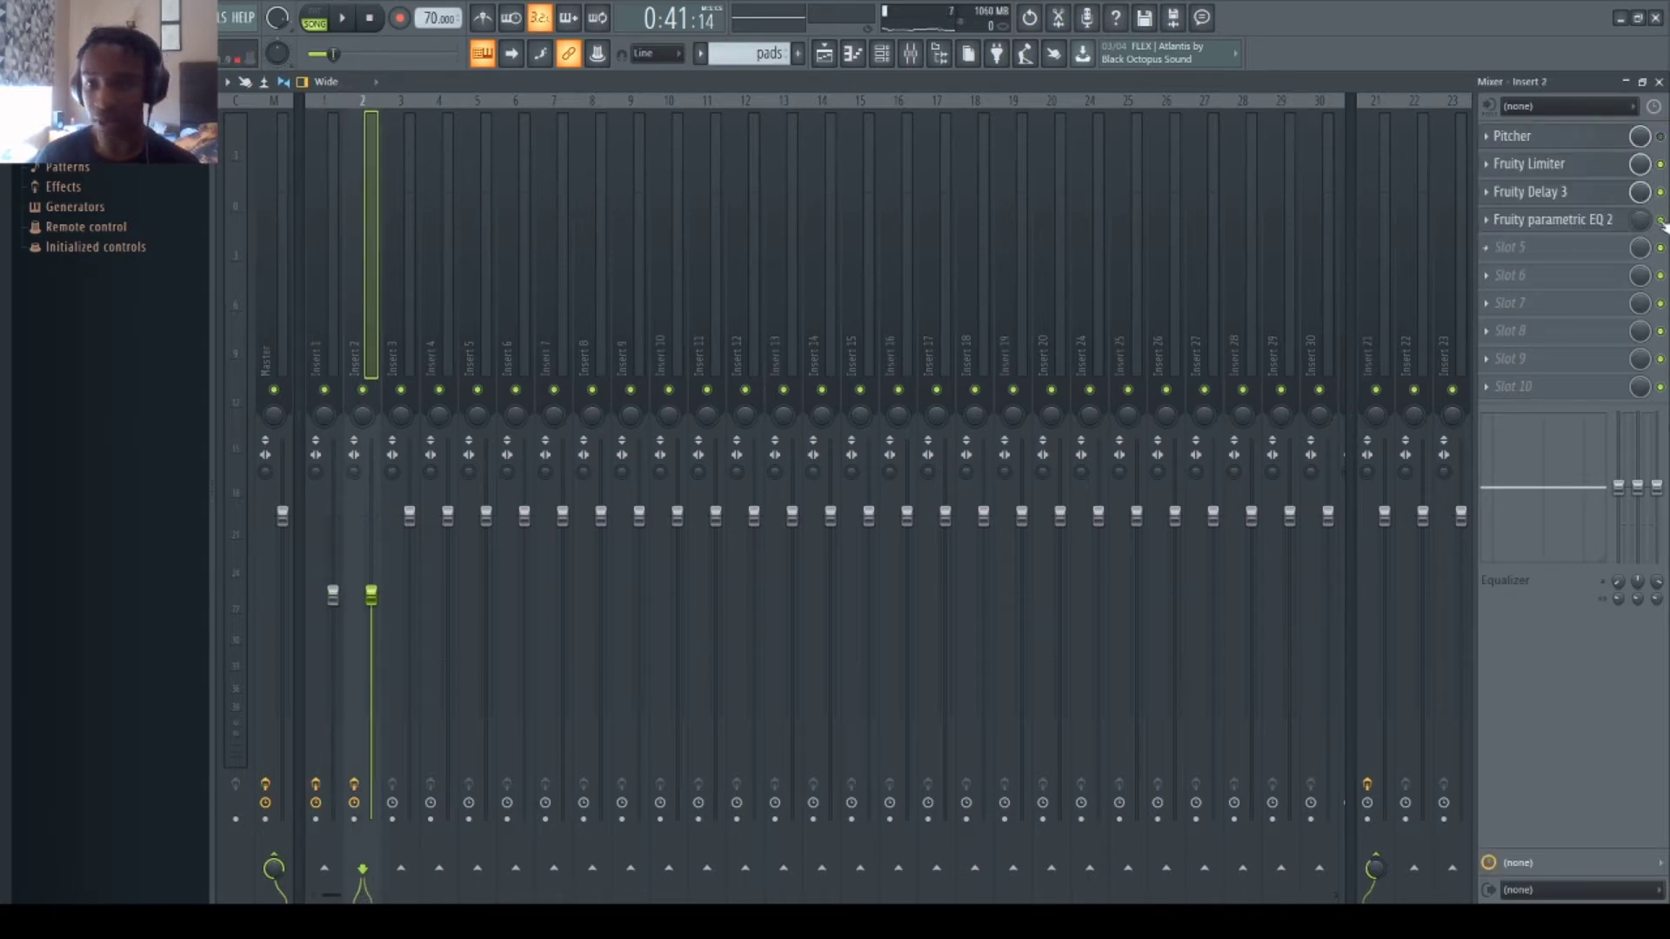
- Create automation clips for Insert 2's Fruity parametric EQ 2 Mix level and Band 7 frequency on Tracks 7 and 8
left_click(826, 58)
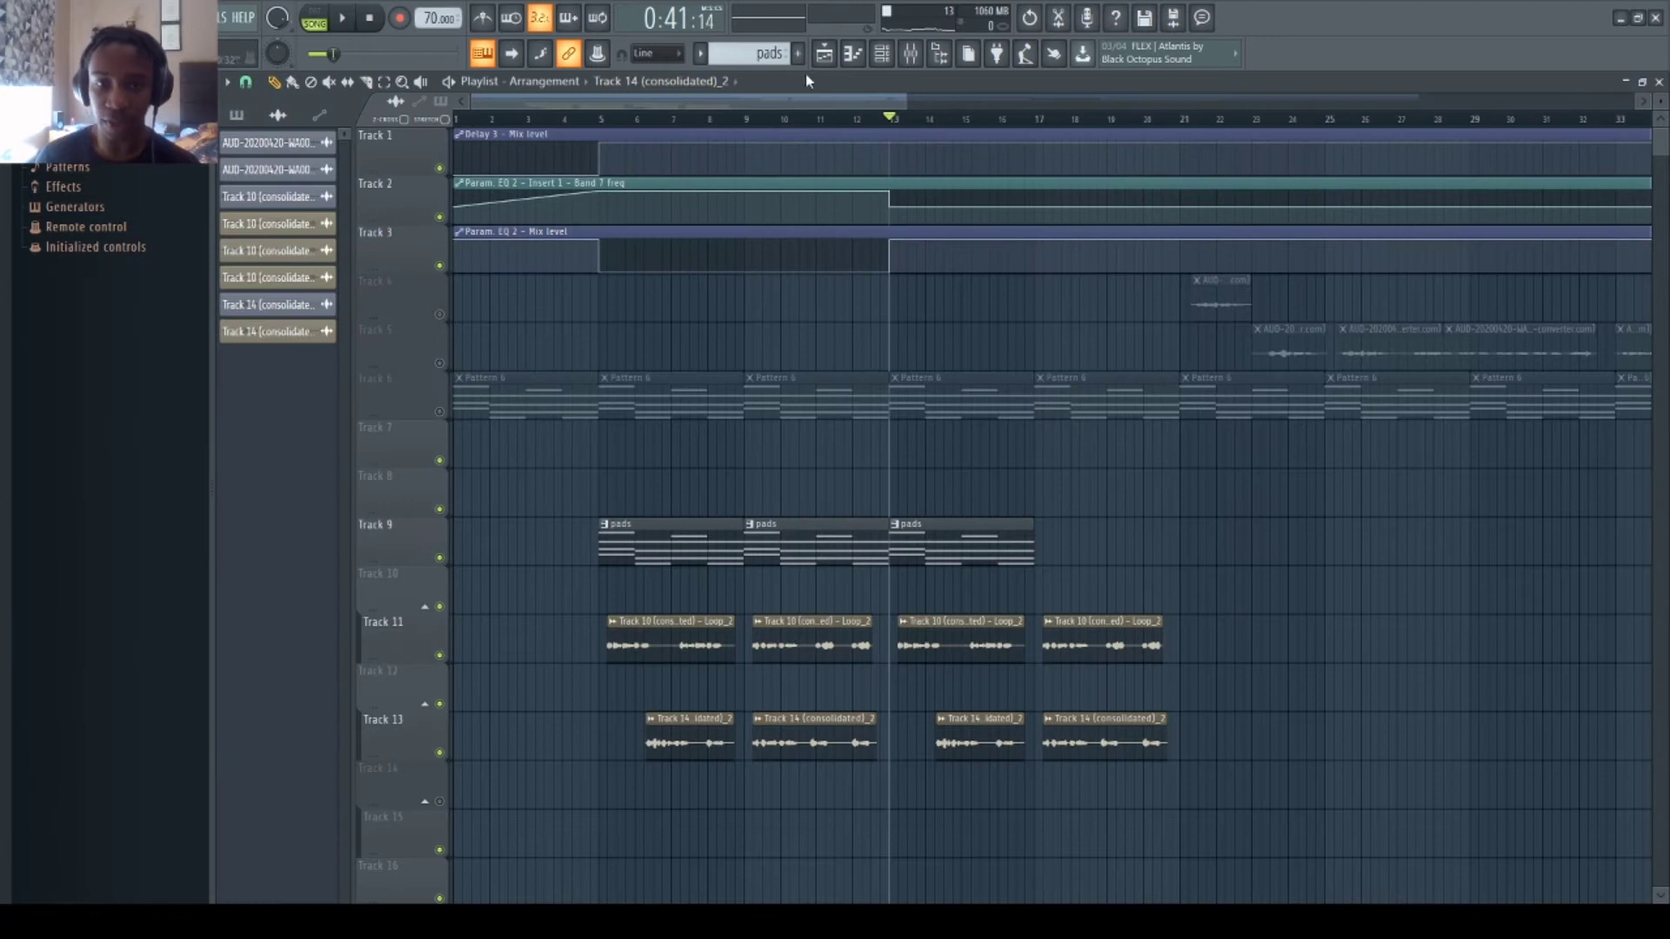
left_click(922, 61)
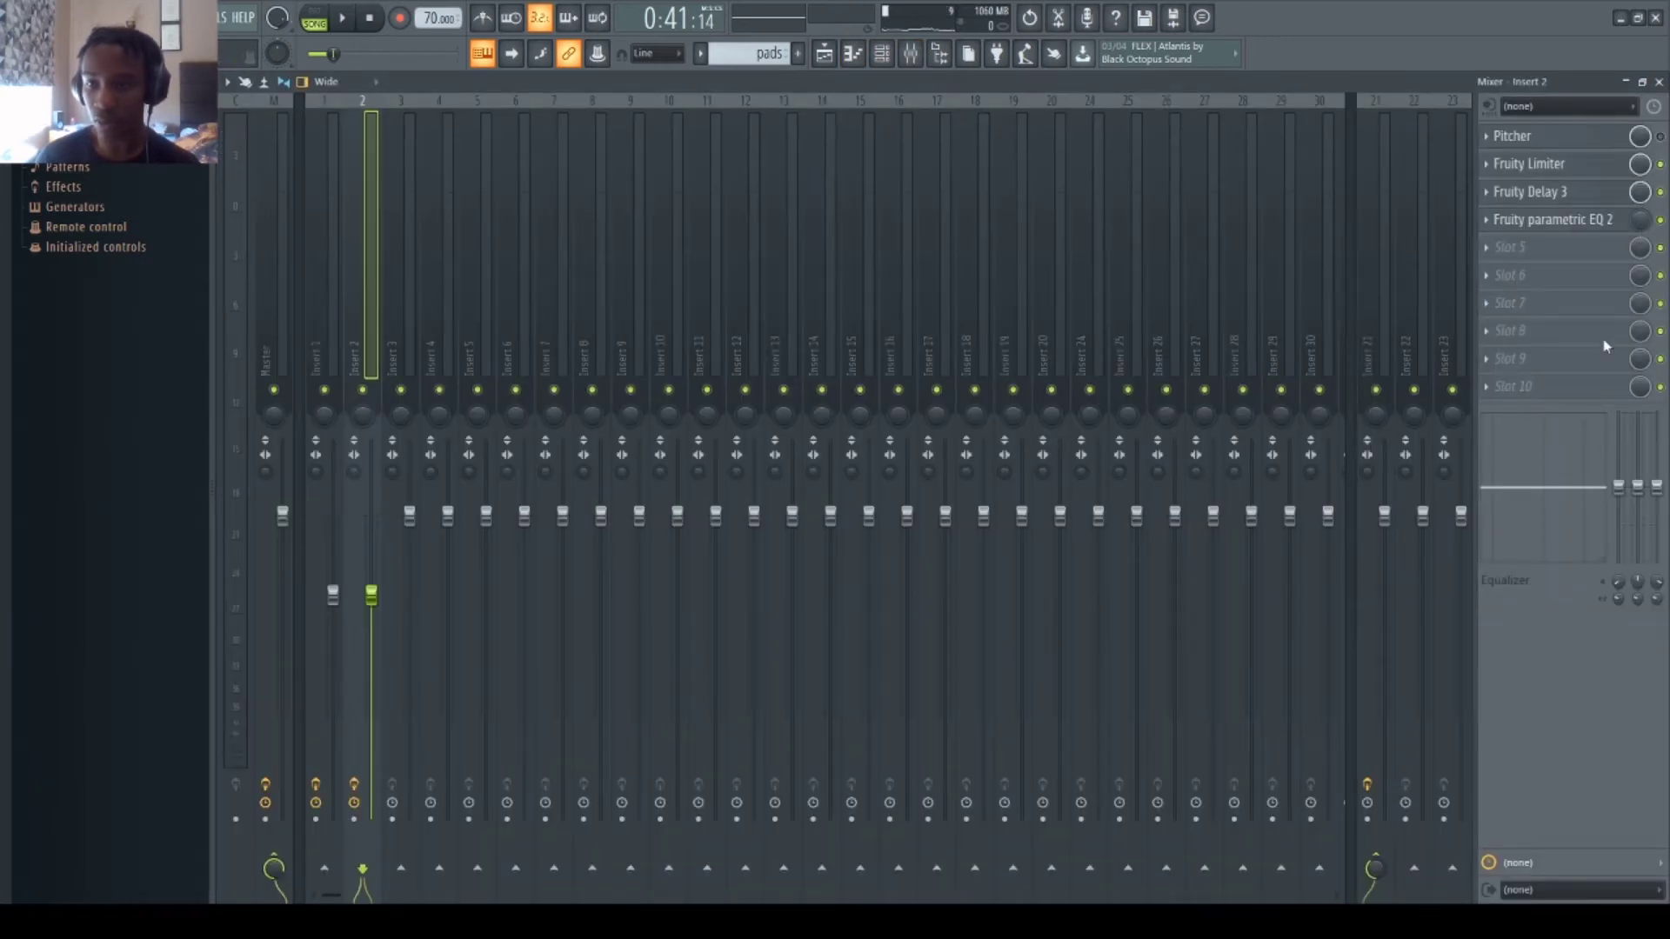
left_click(1561, 230)
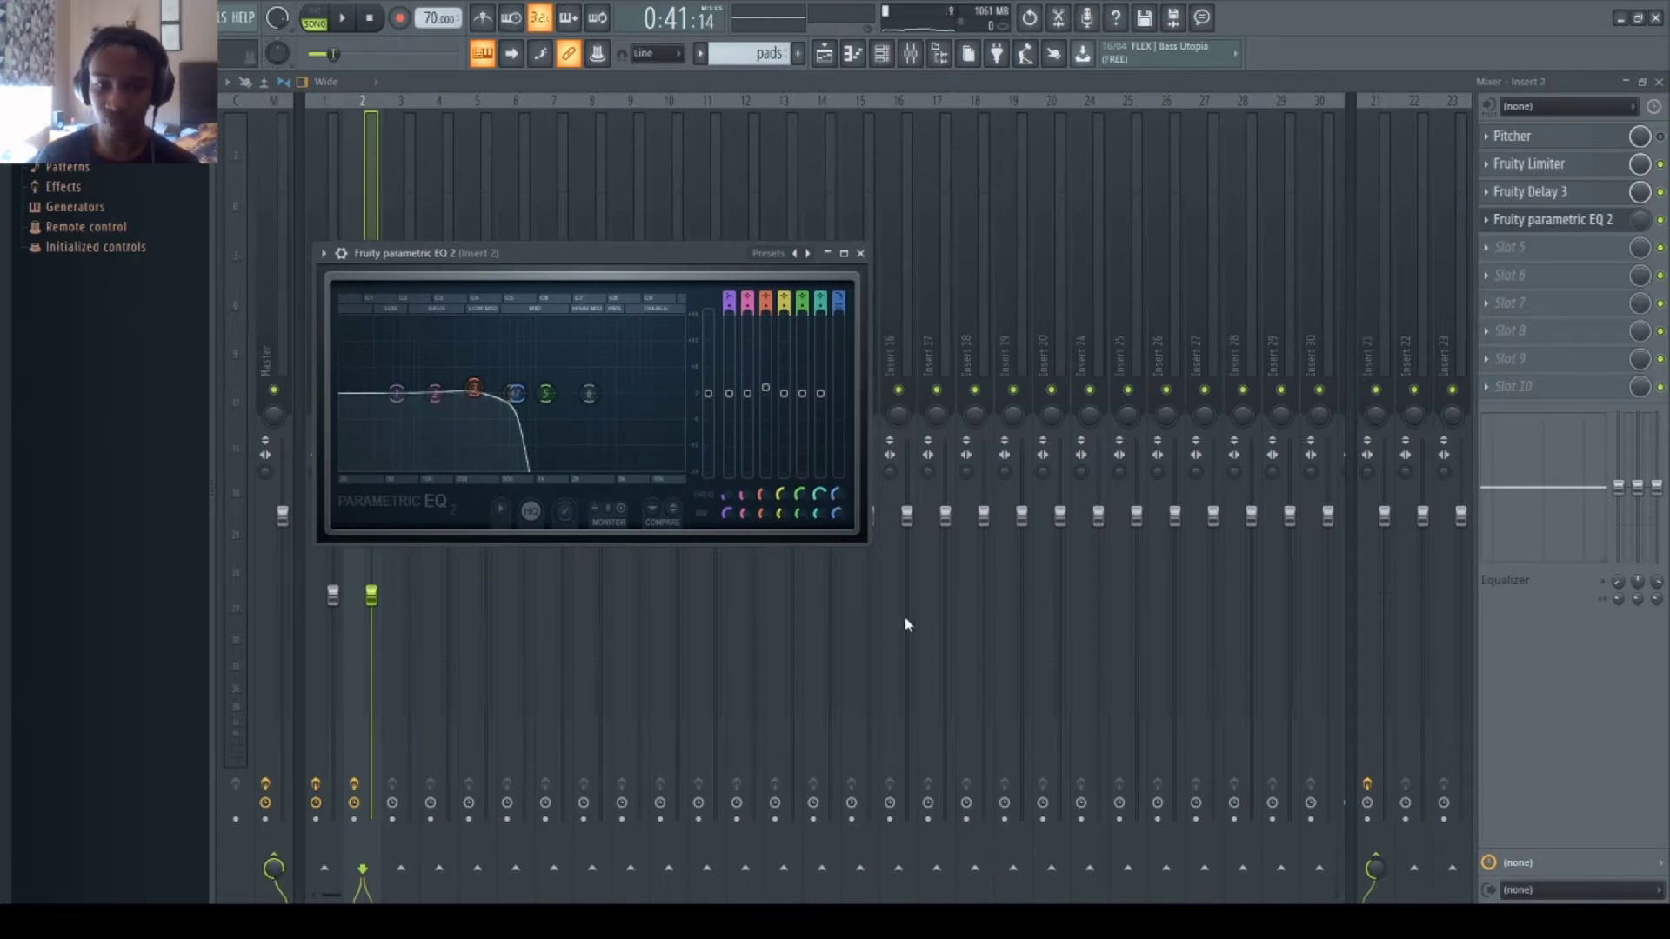
left_click(823, 58)
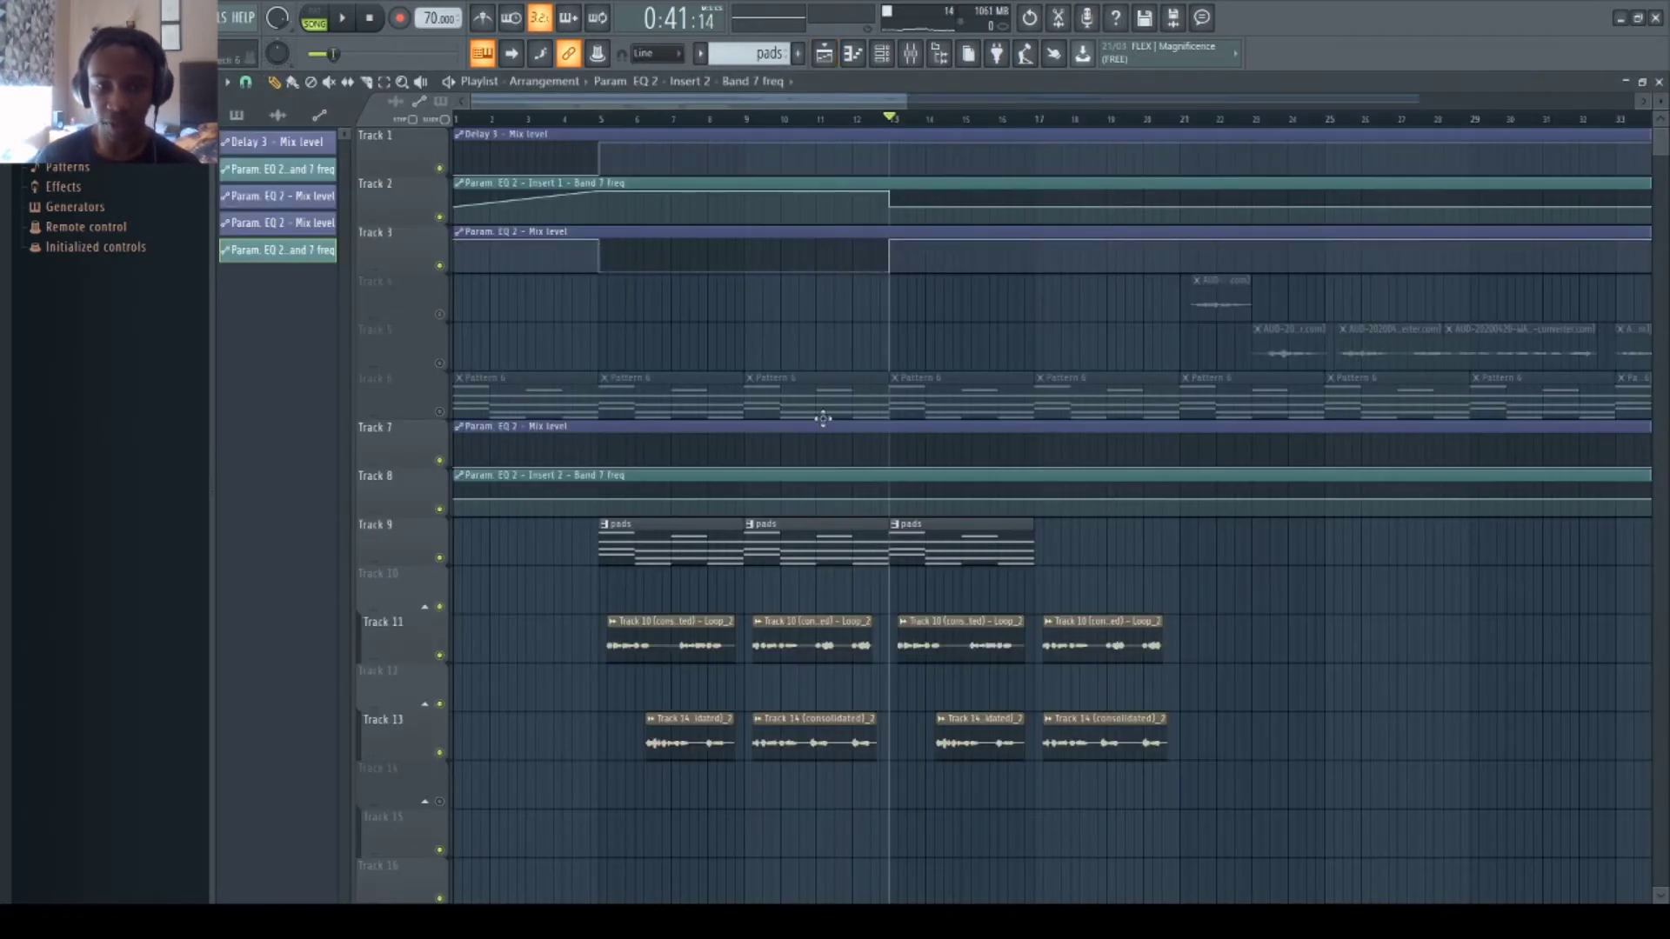
- At bar 13, step Track 7's EQ 2 Mix level automation up and Track 8's Insert 2 Band 7 frequency automation down
right_click(892, 465)
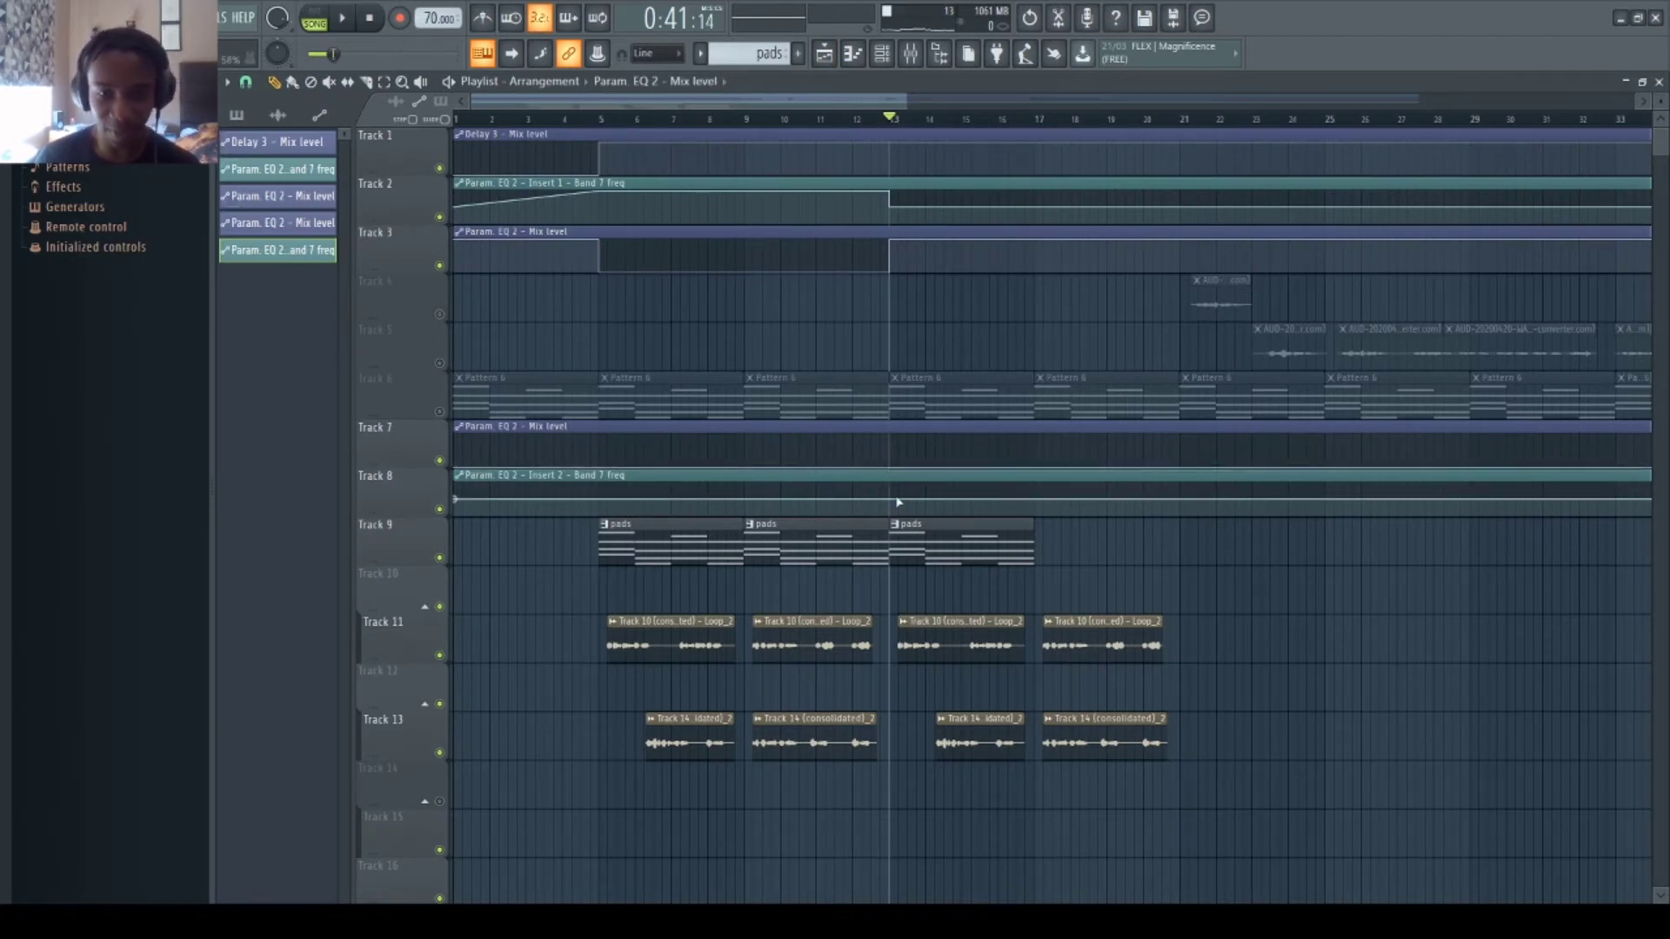
right_click(892, 435)
right_click(1035, 443)
left_click_drag(1037, 441, 1035, 435)
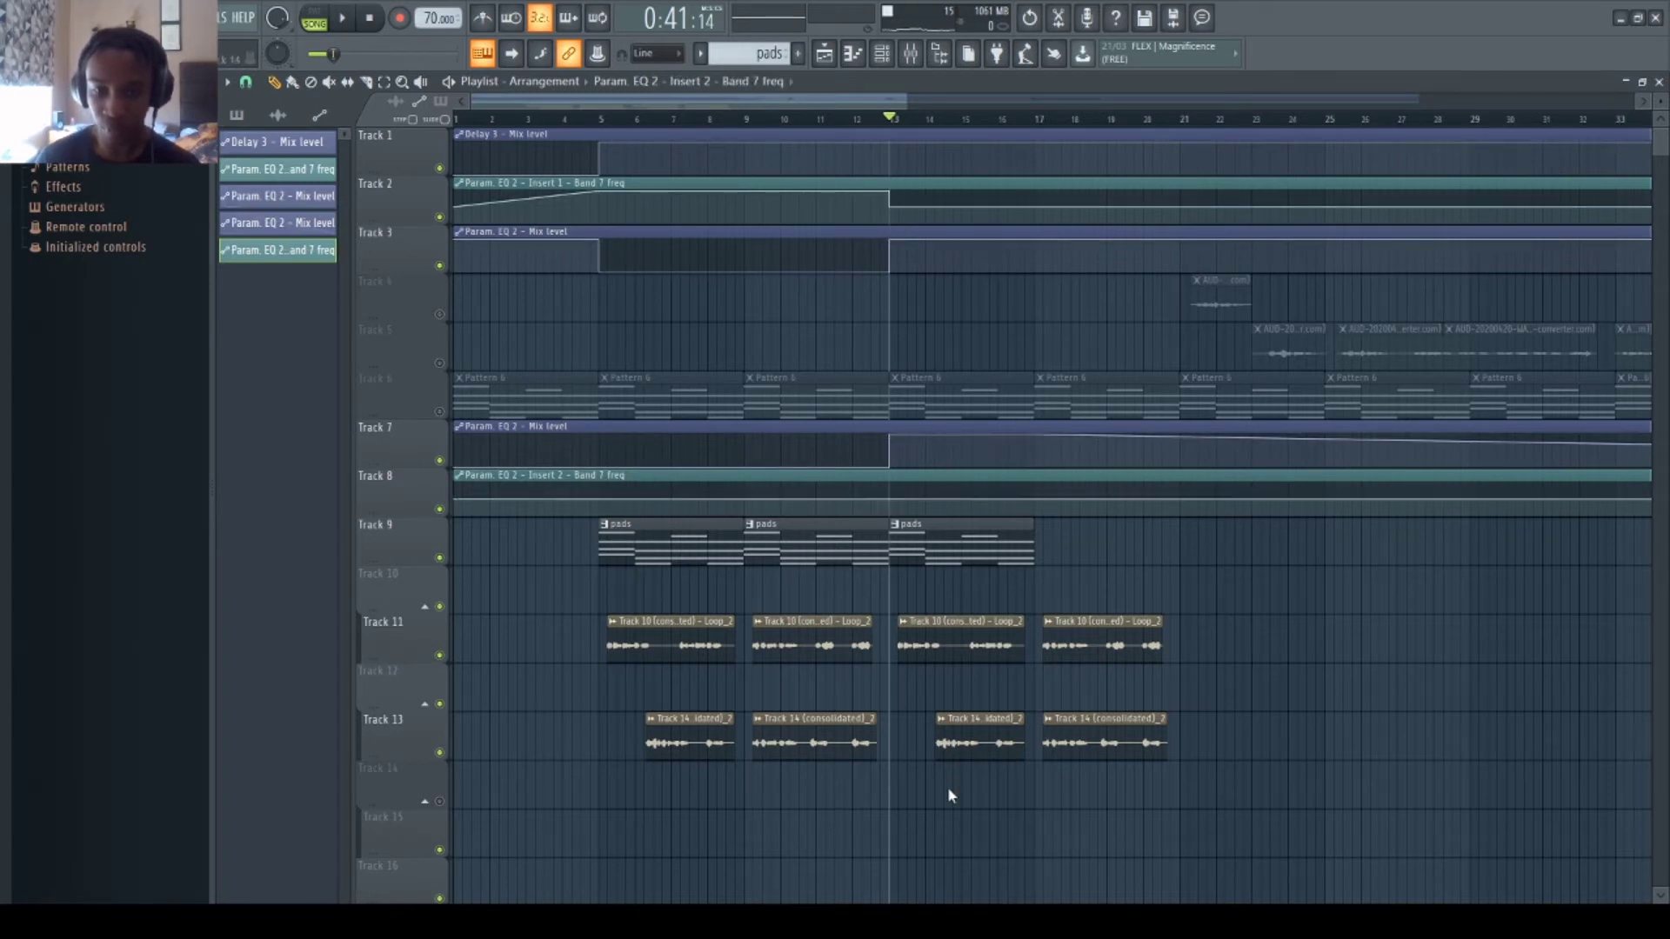
left_click_drag(884, 498, 888, 484)
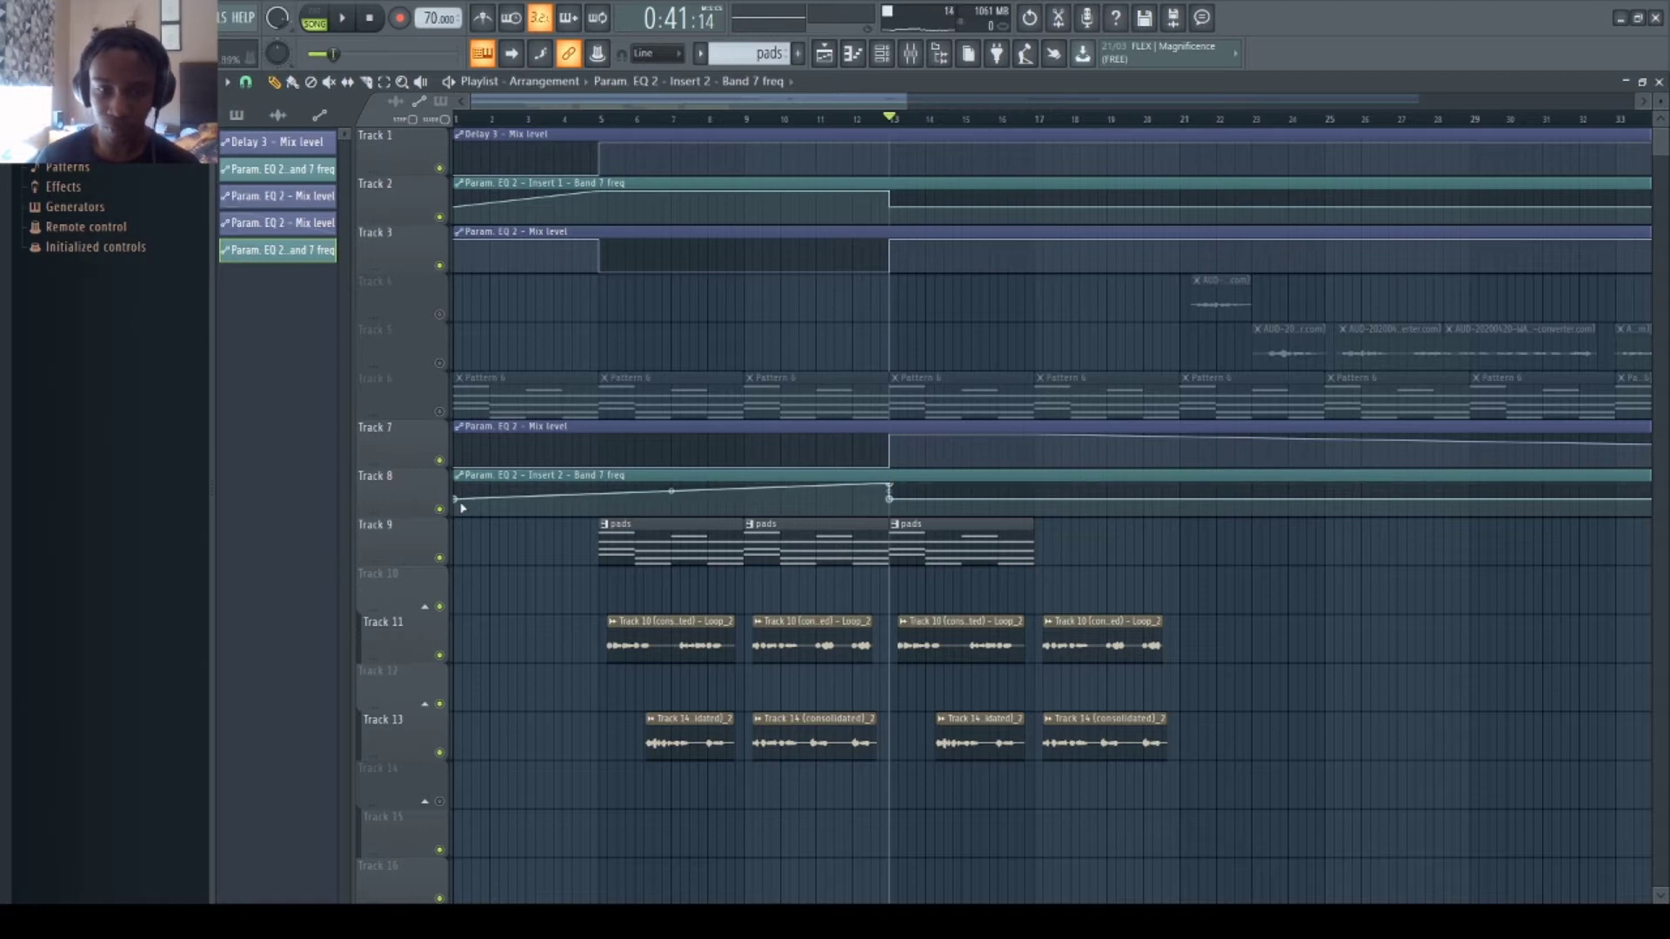
- While the song plays, add a fourth pads pattern at bar 17 on Track 9 and a Track 7 automation point at bar 21
key("space")
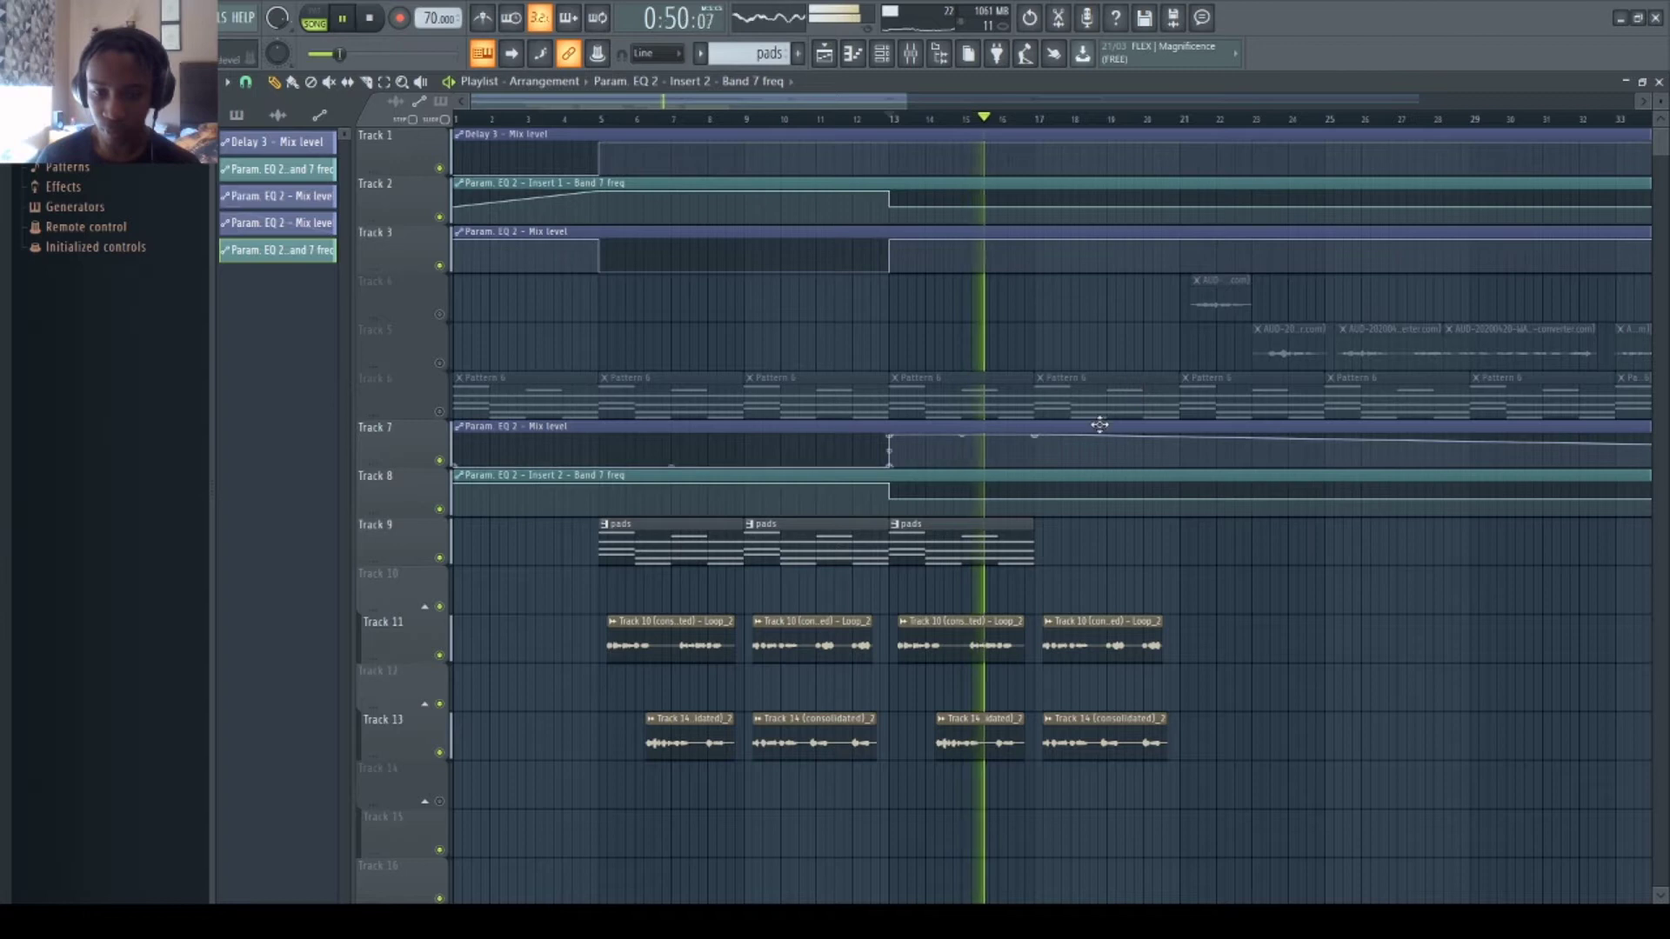
left_click(1039, 546)
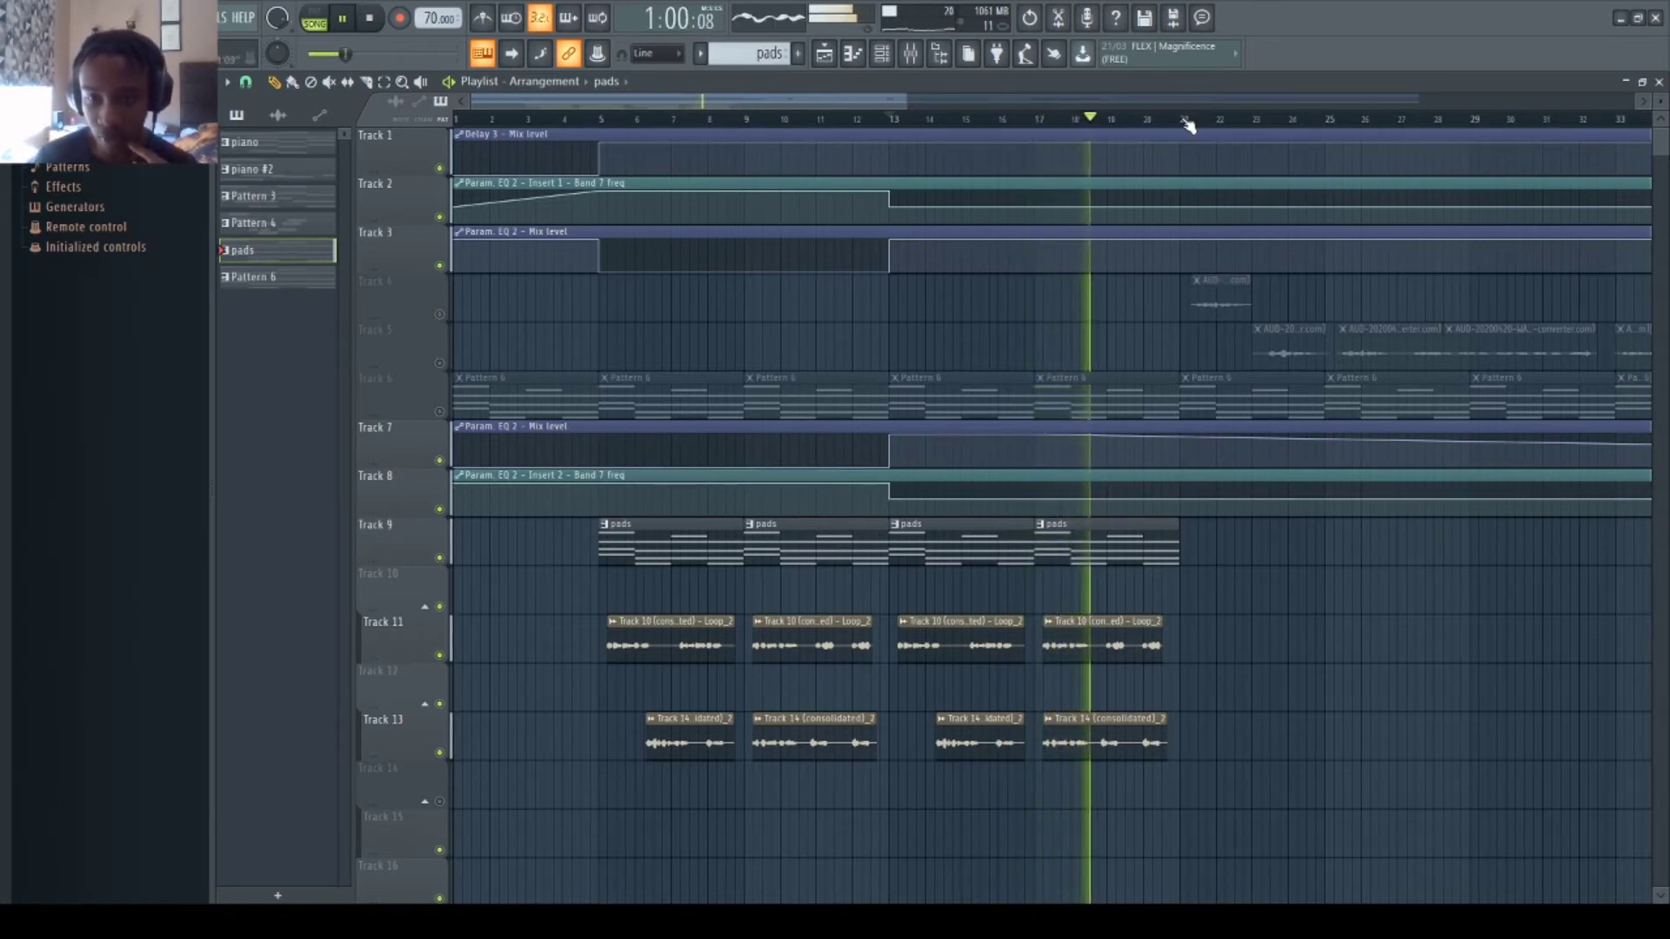
right_click(1180, 436)
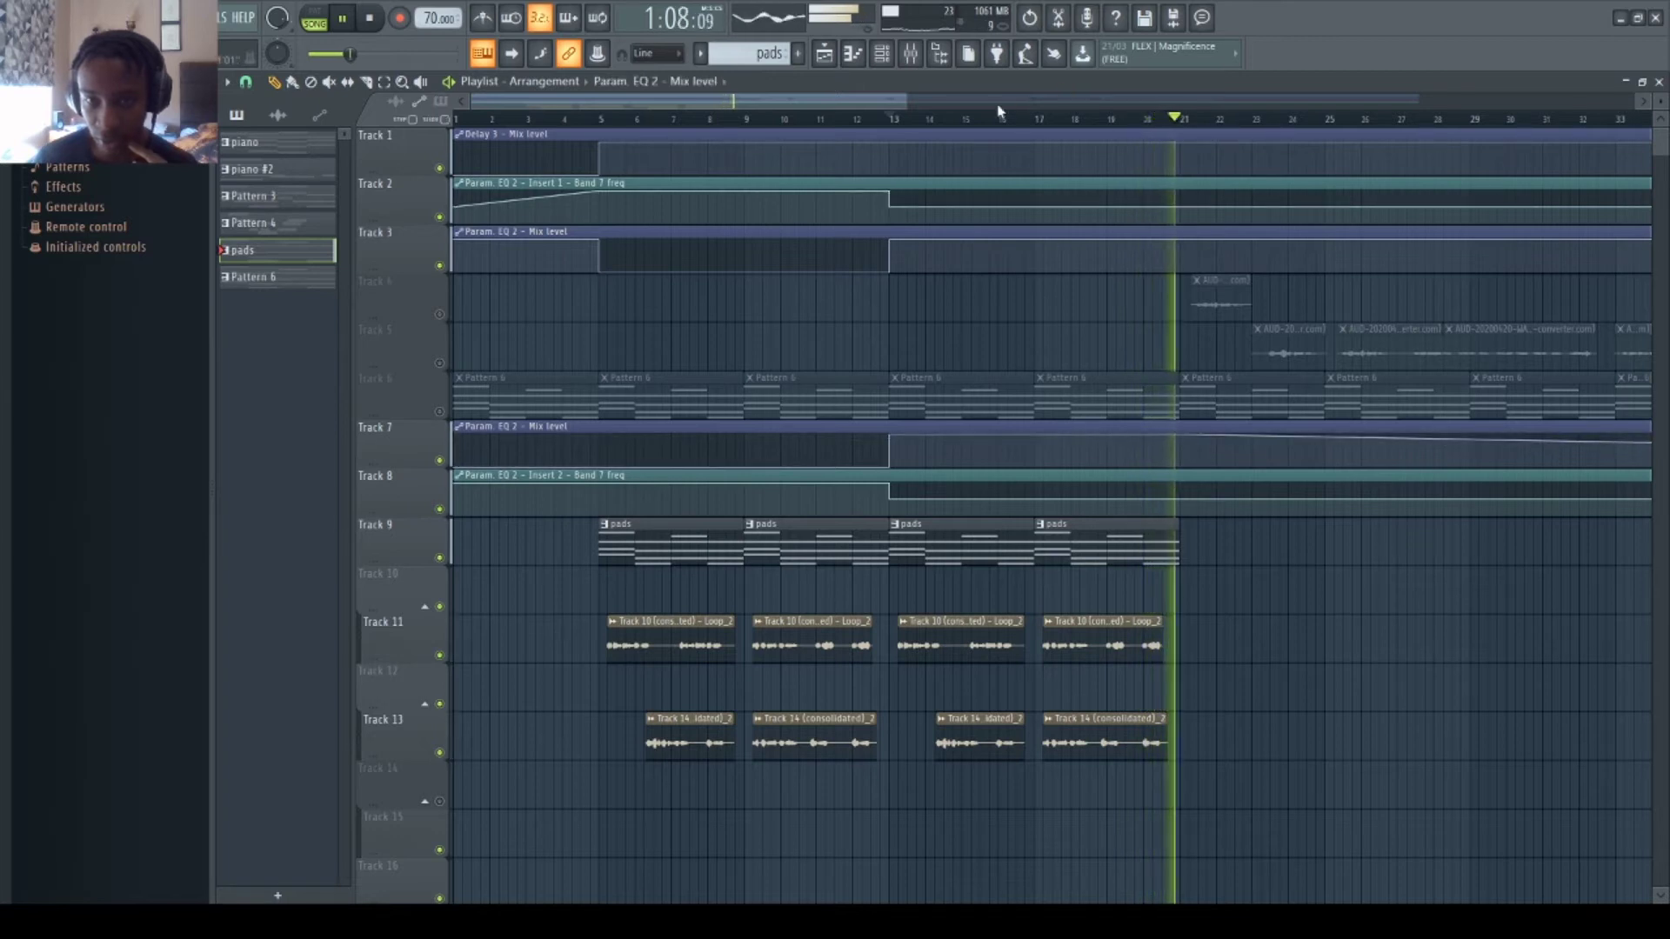
- Play the arrangement from bar 13 and briefly from bar 5 to check the vocals against the new EQ automation
left_click(900, 122)
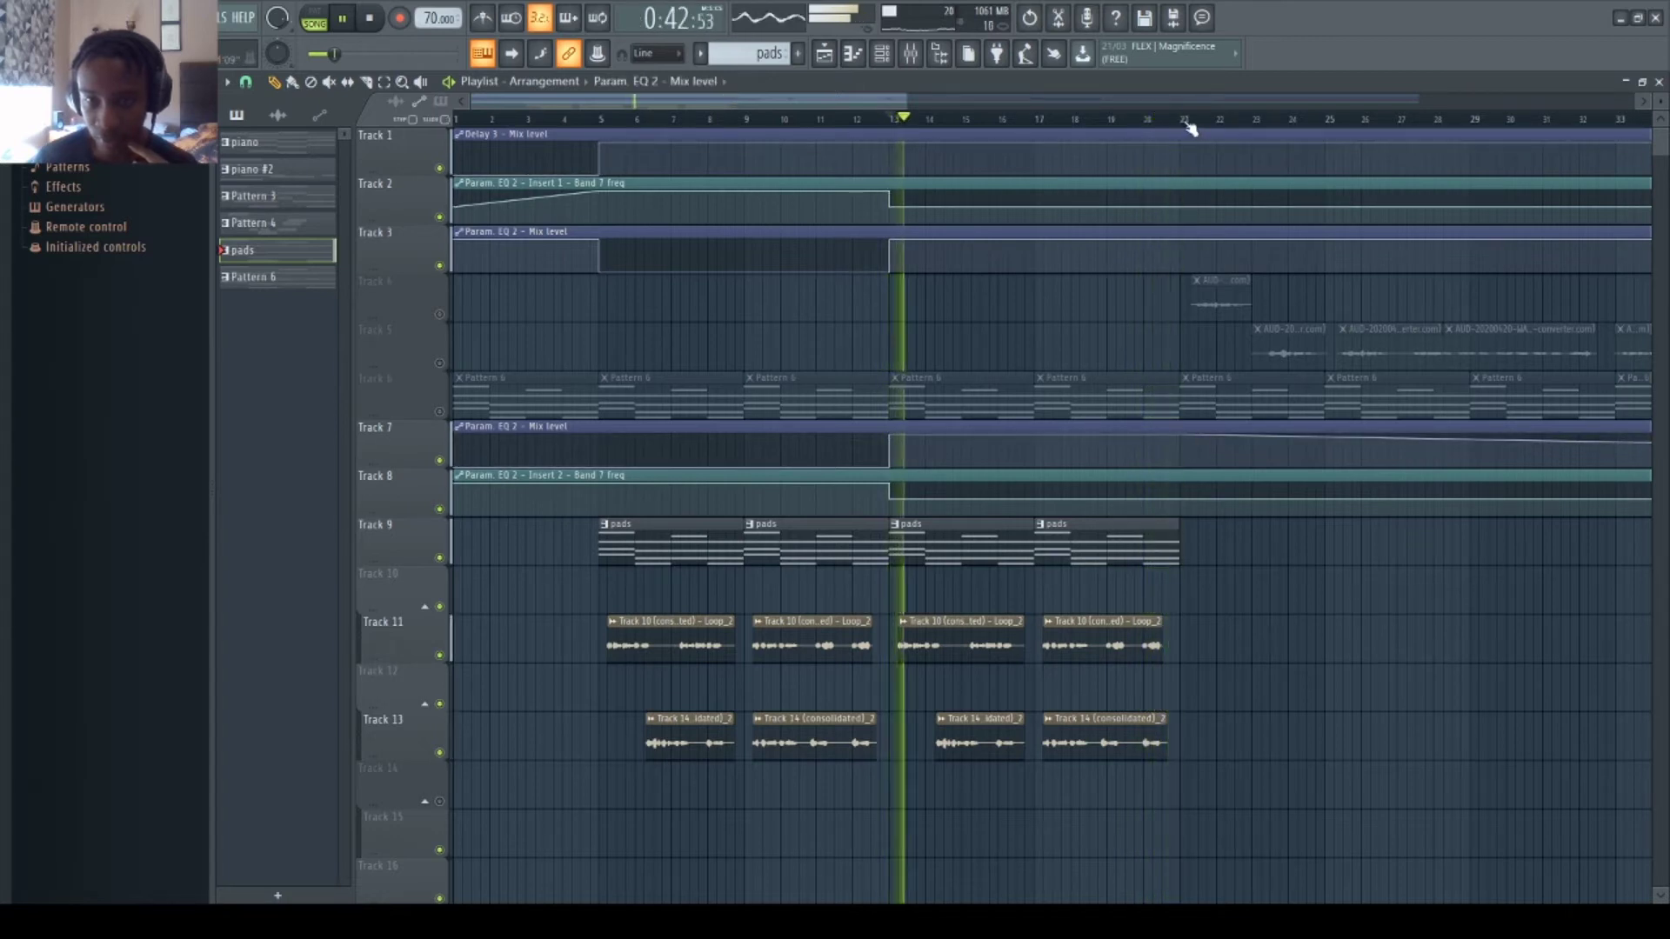
left_click_drag(1195, 130, 889, 143)
key("space")
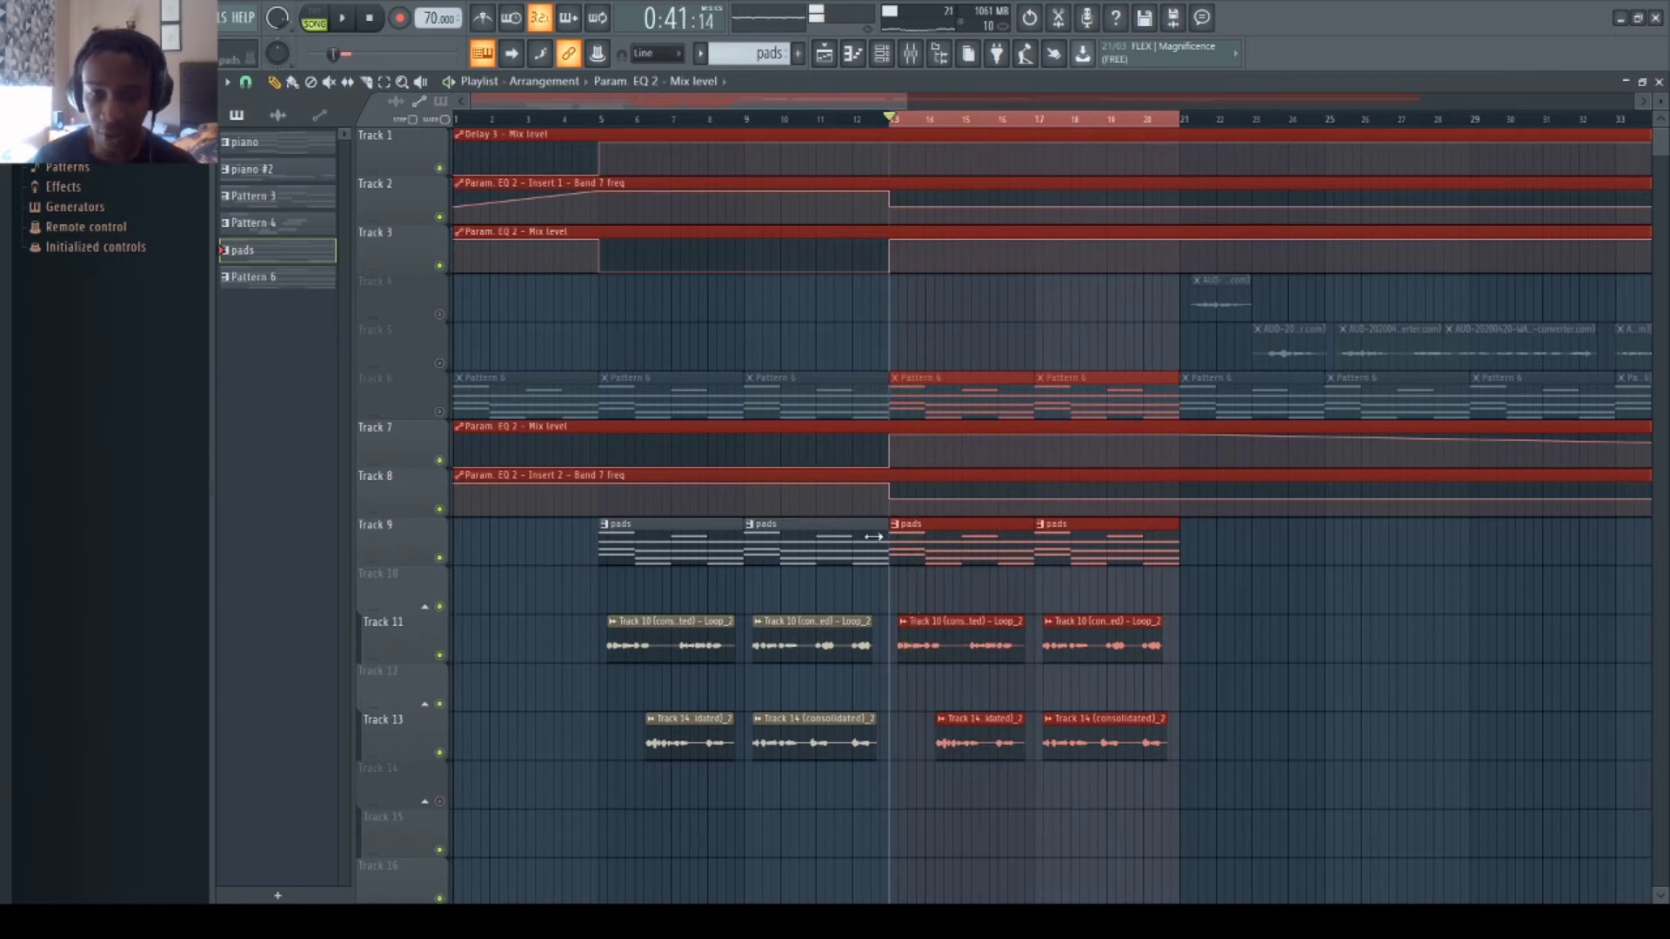
left_click(592, 120)
key("space")
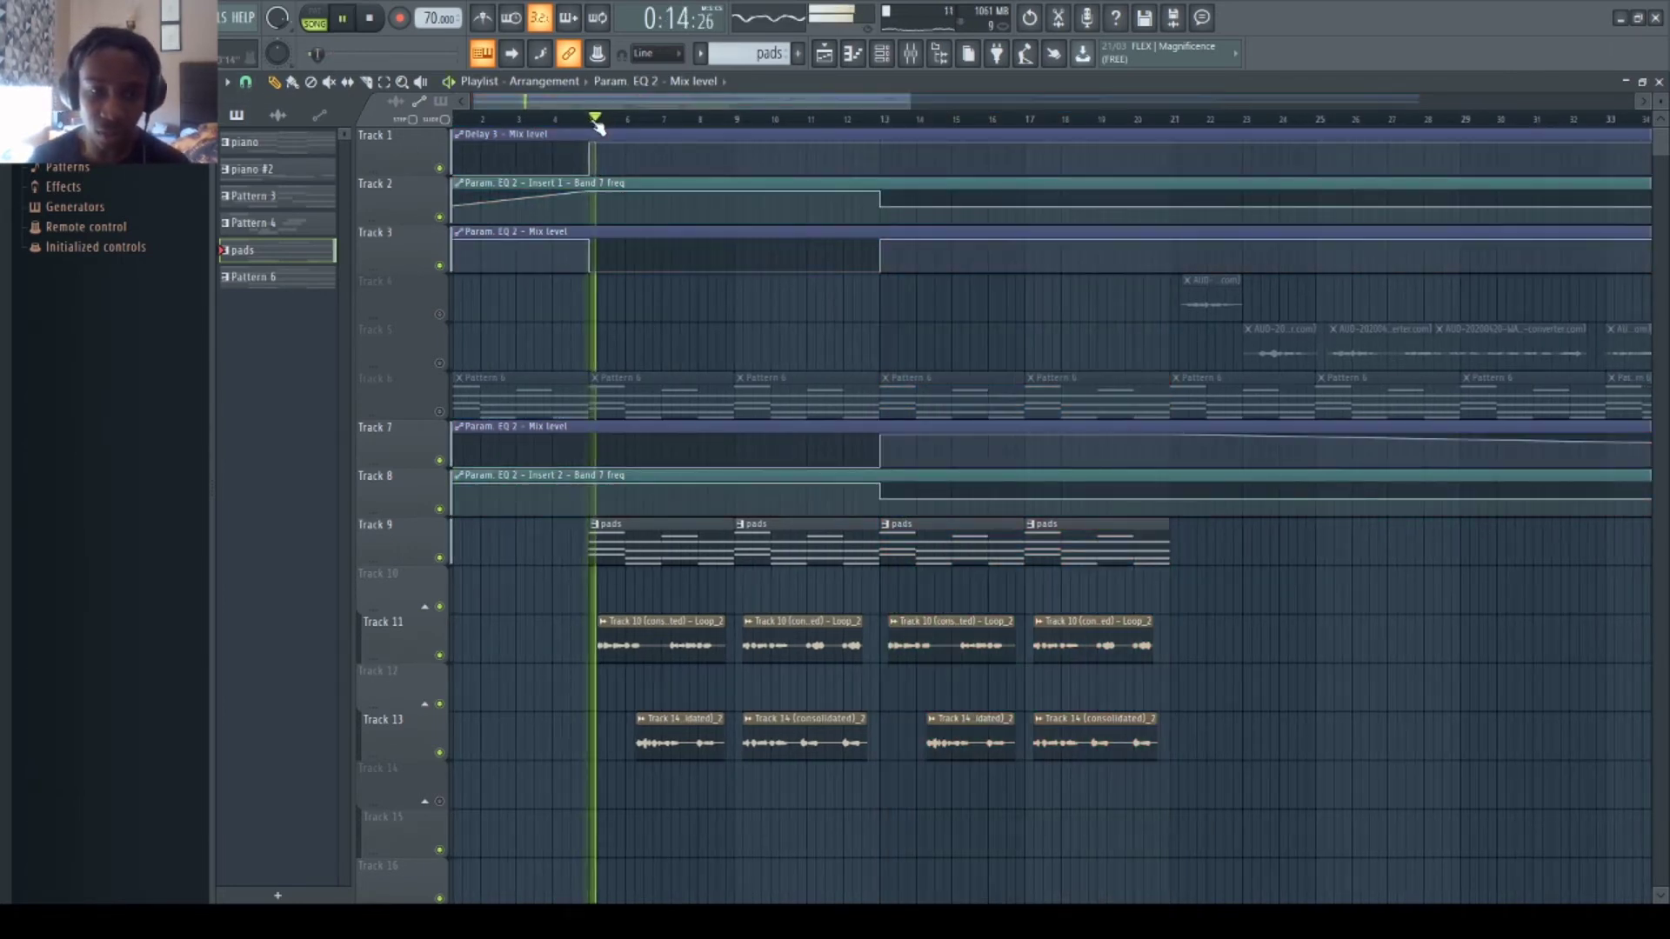
key("space")
double_click(653, 645)
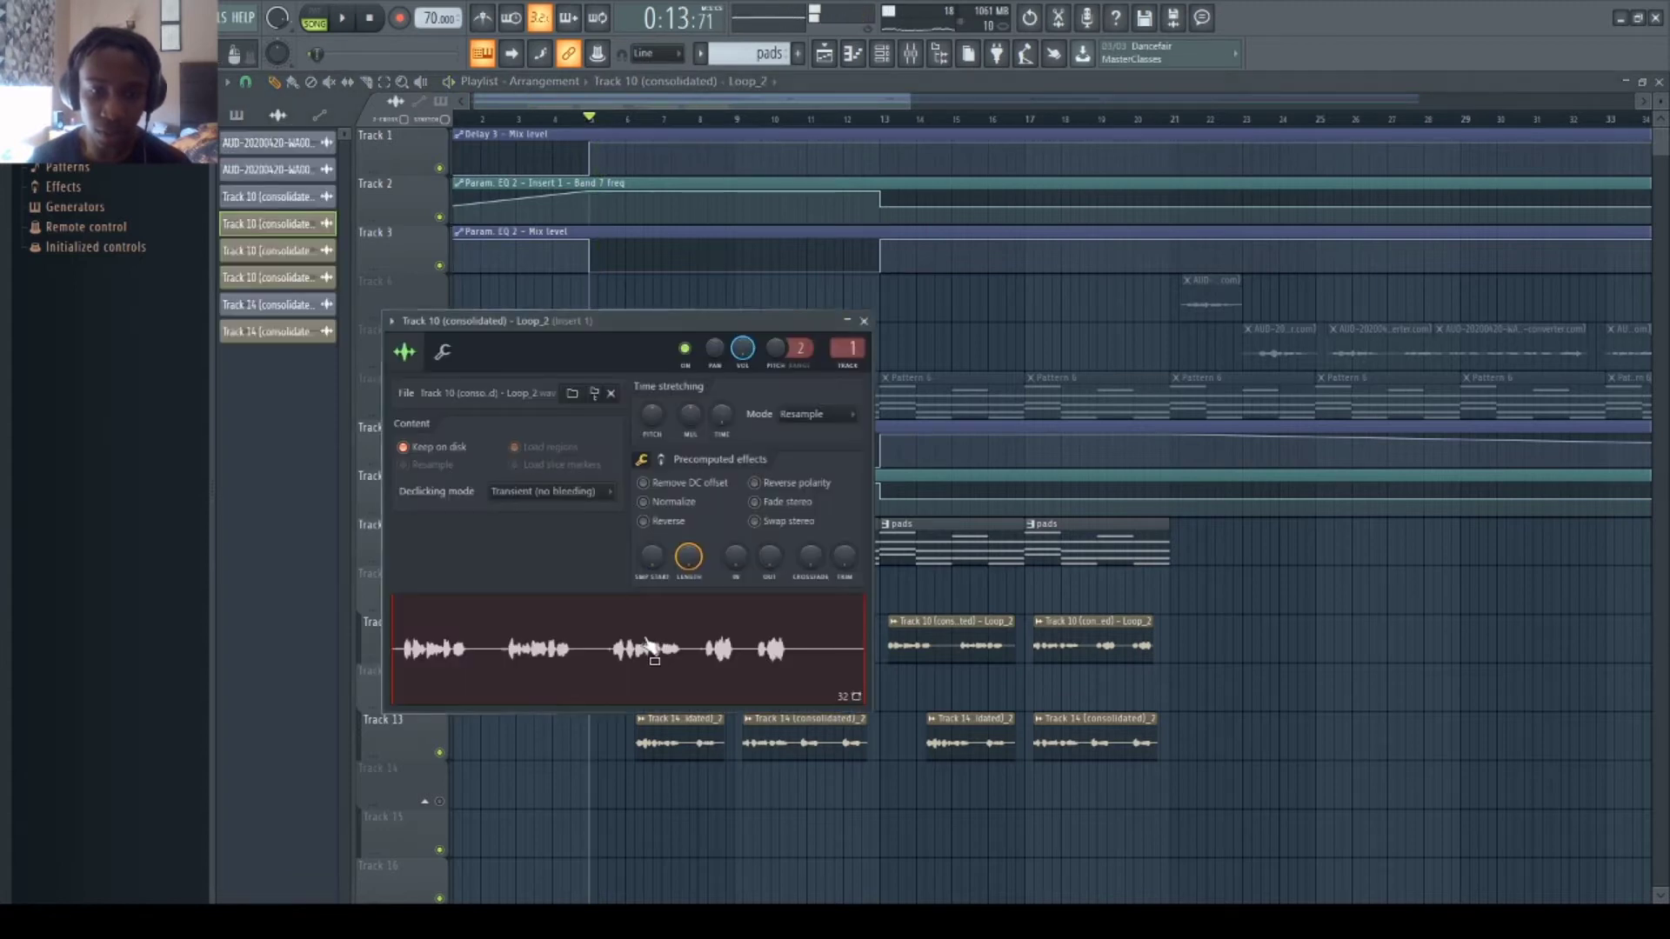
double_click(655, 691)
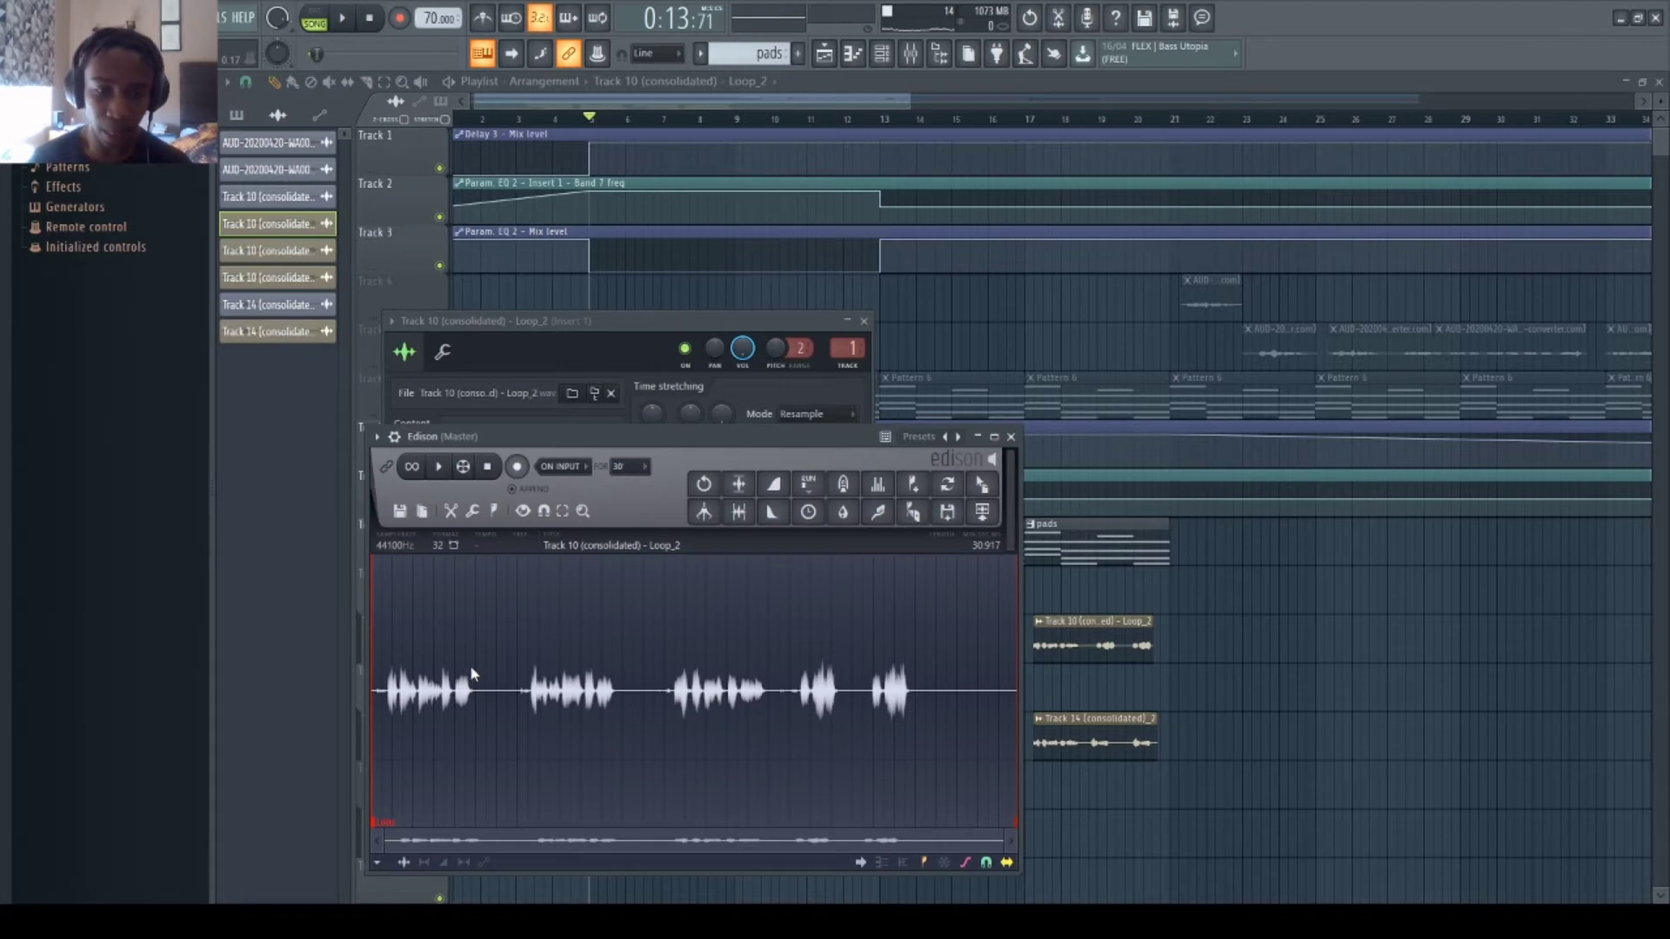
left_click(865, 323)
left_click(1011, 437)
key("F9")
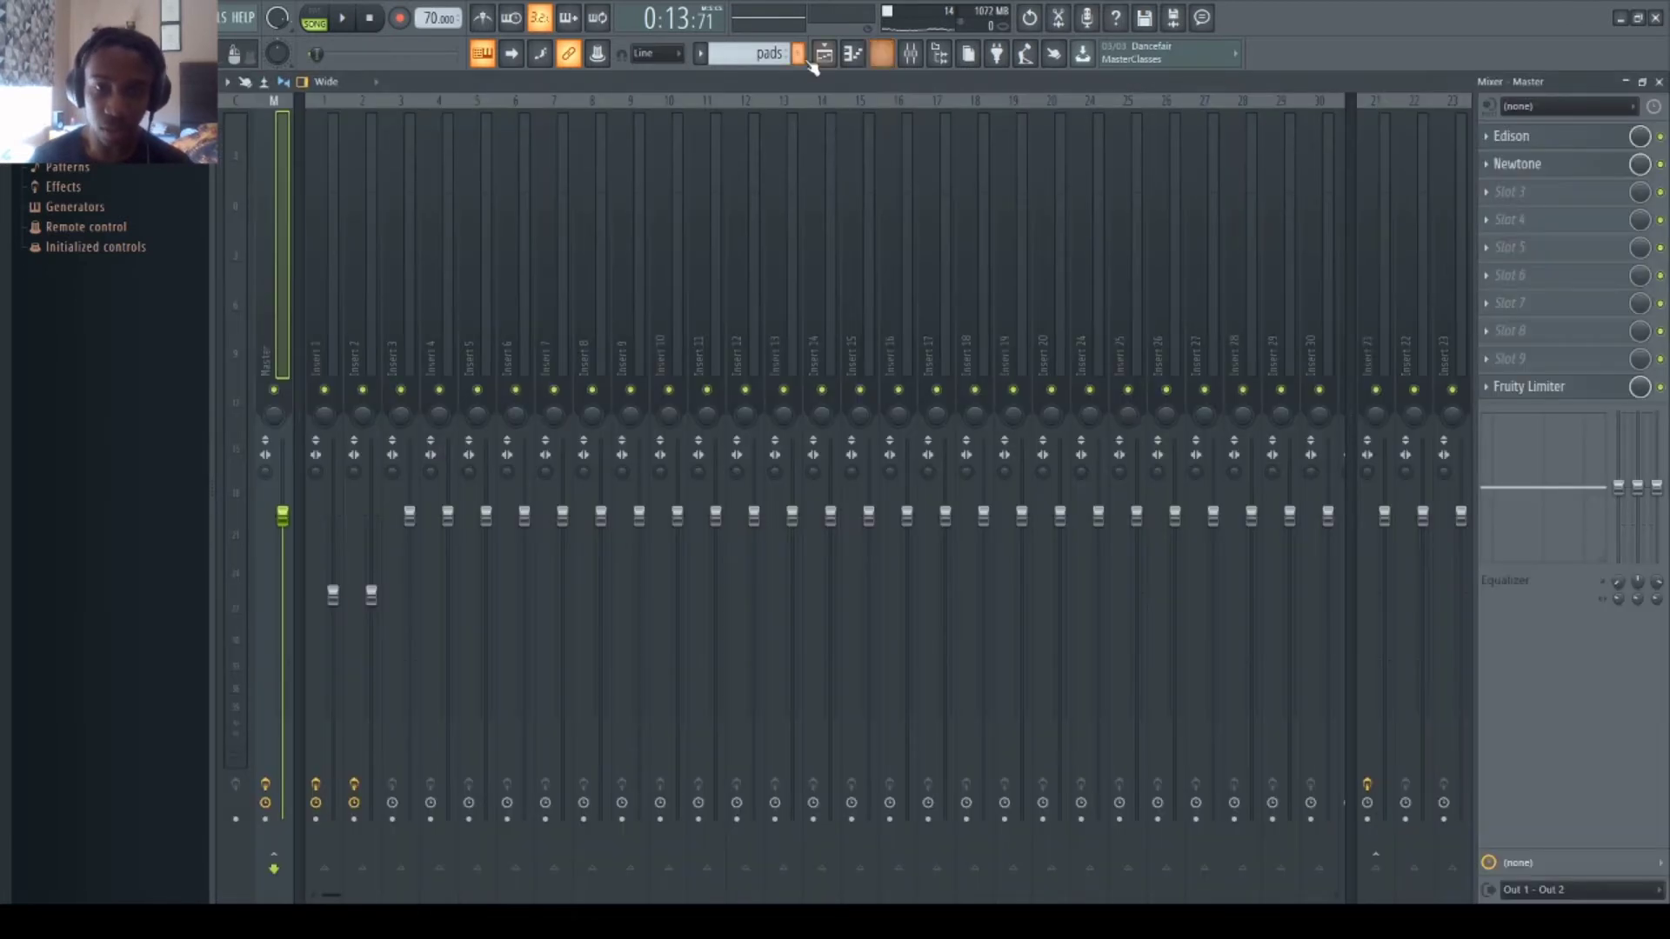
left_click(842, 57)
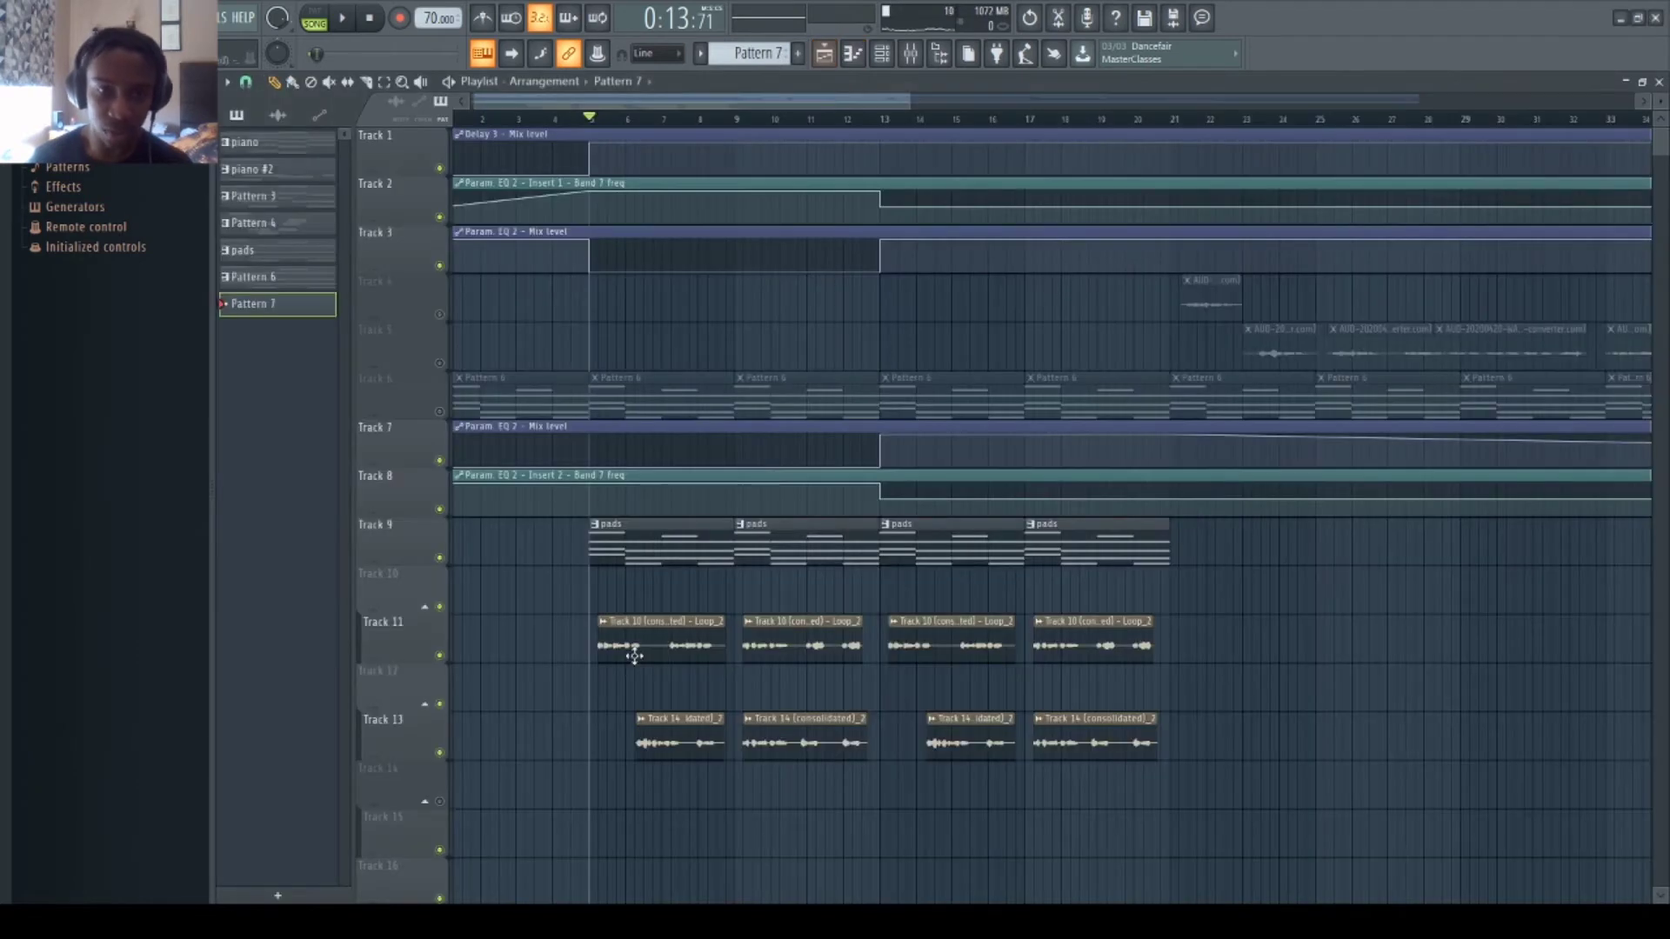
- Duplicate the first Track 11 vocal loop onto Track 12 at the same position and make the copy a unique sample
left_click(656, 644)
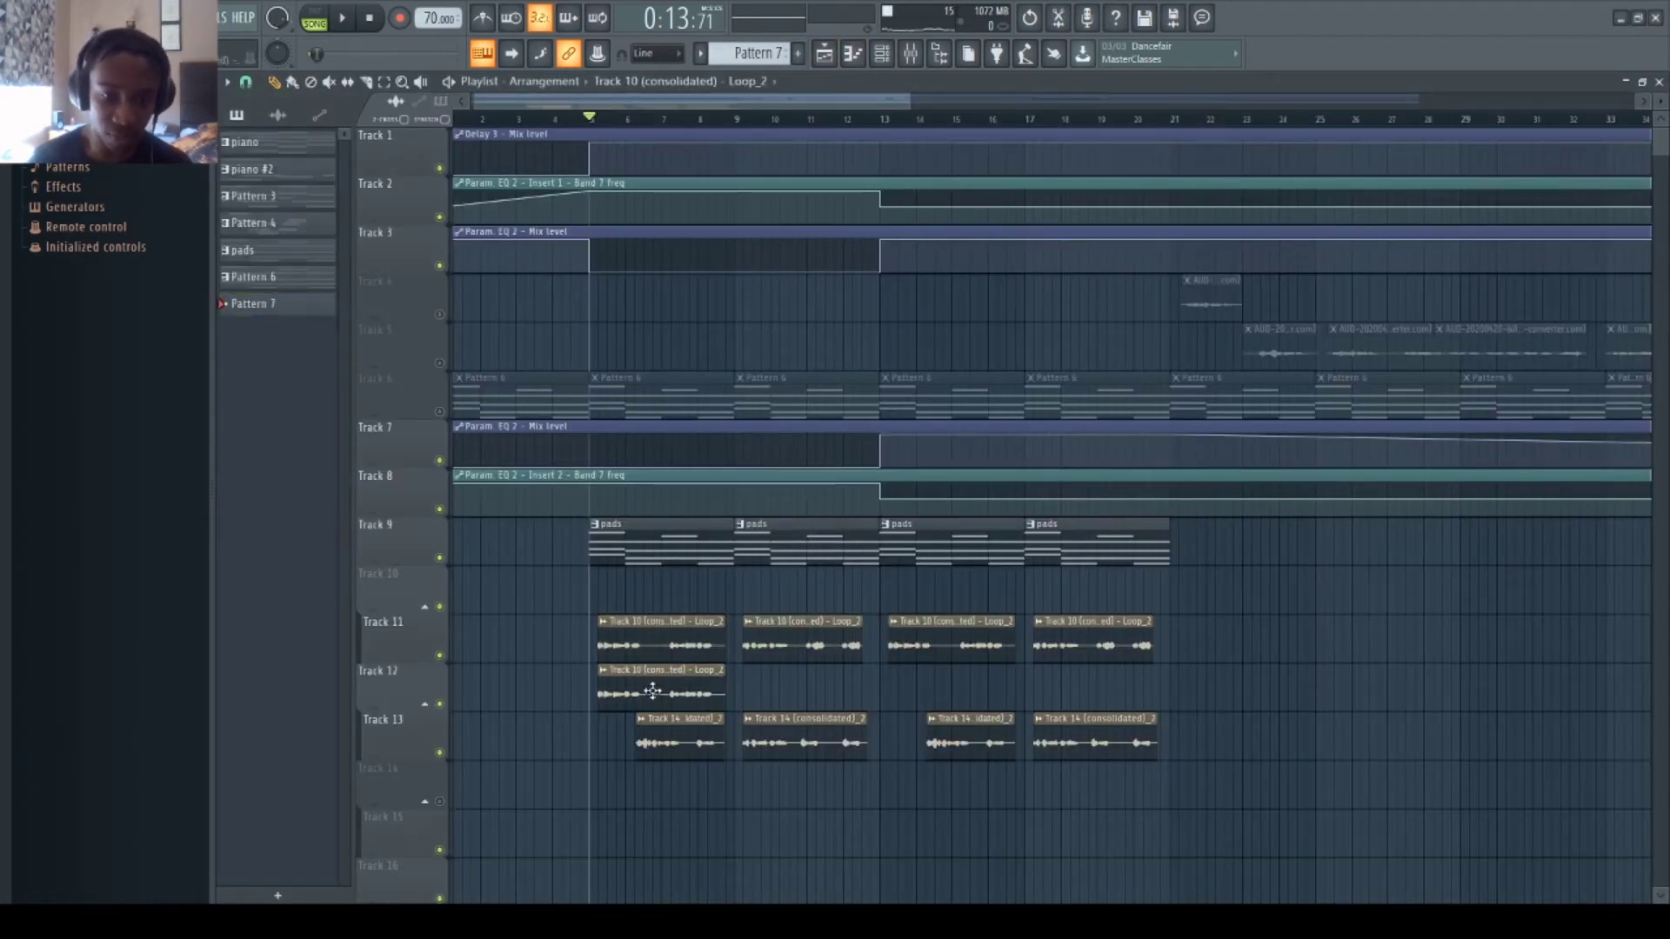
scroll(600, 121, "up", 4)
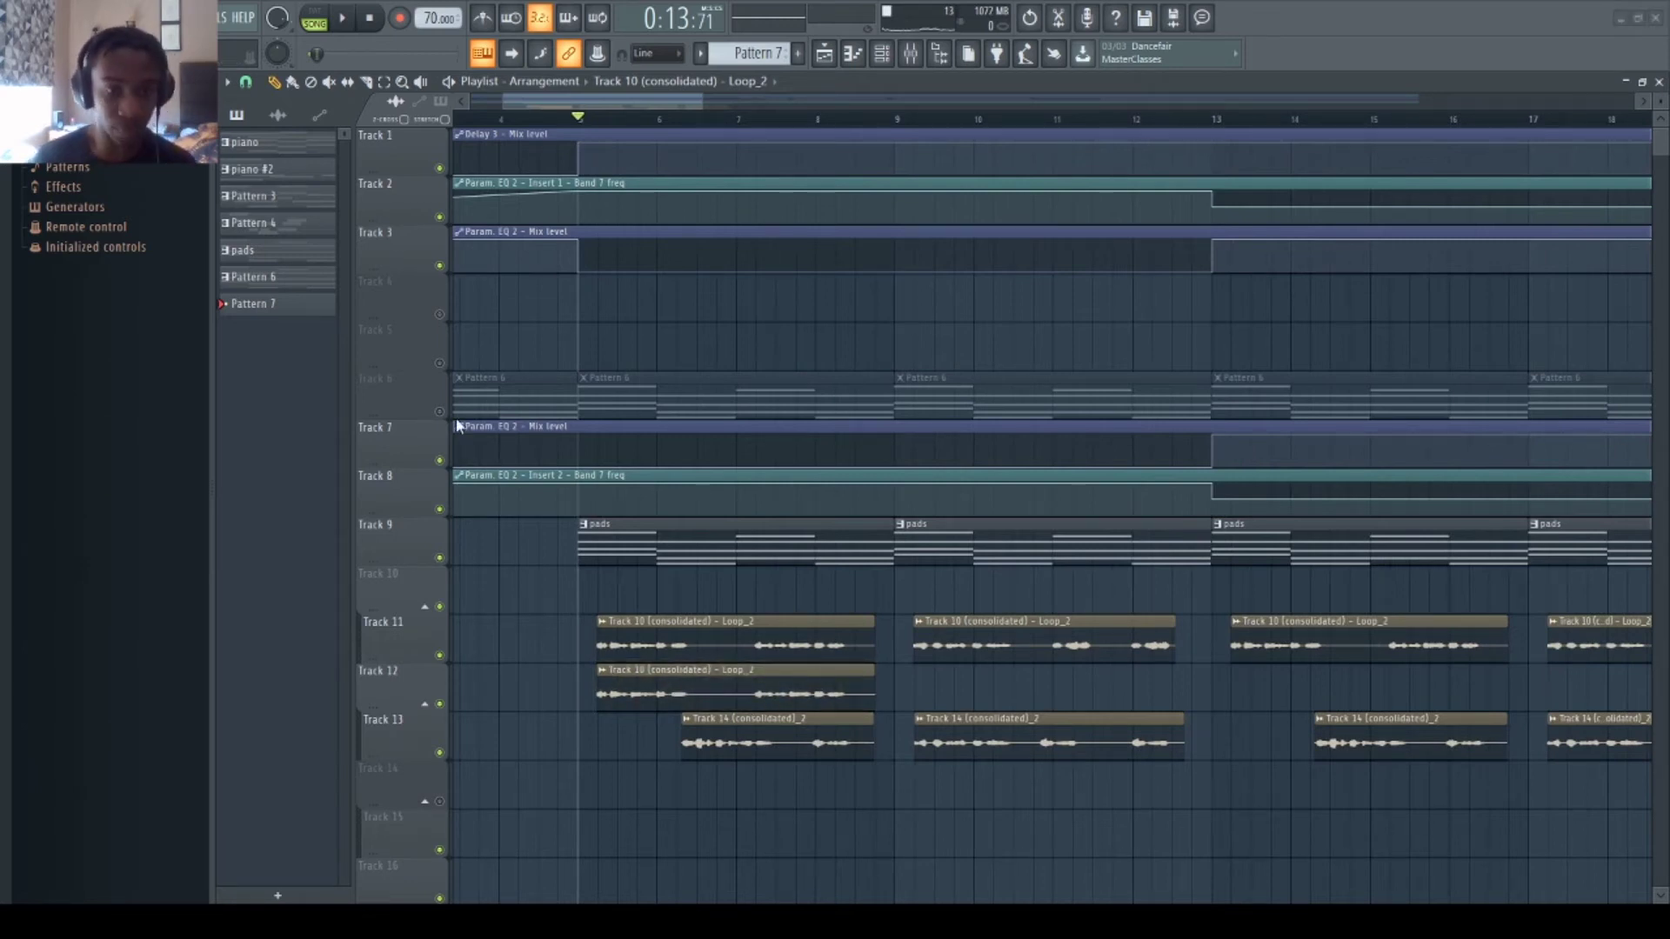
left_click(700, 694)
- Open the Track 12 vocal copy in Edison and audition the beginning of its waveform
double_click(700, 694)
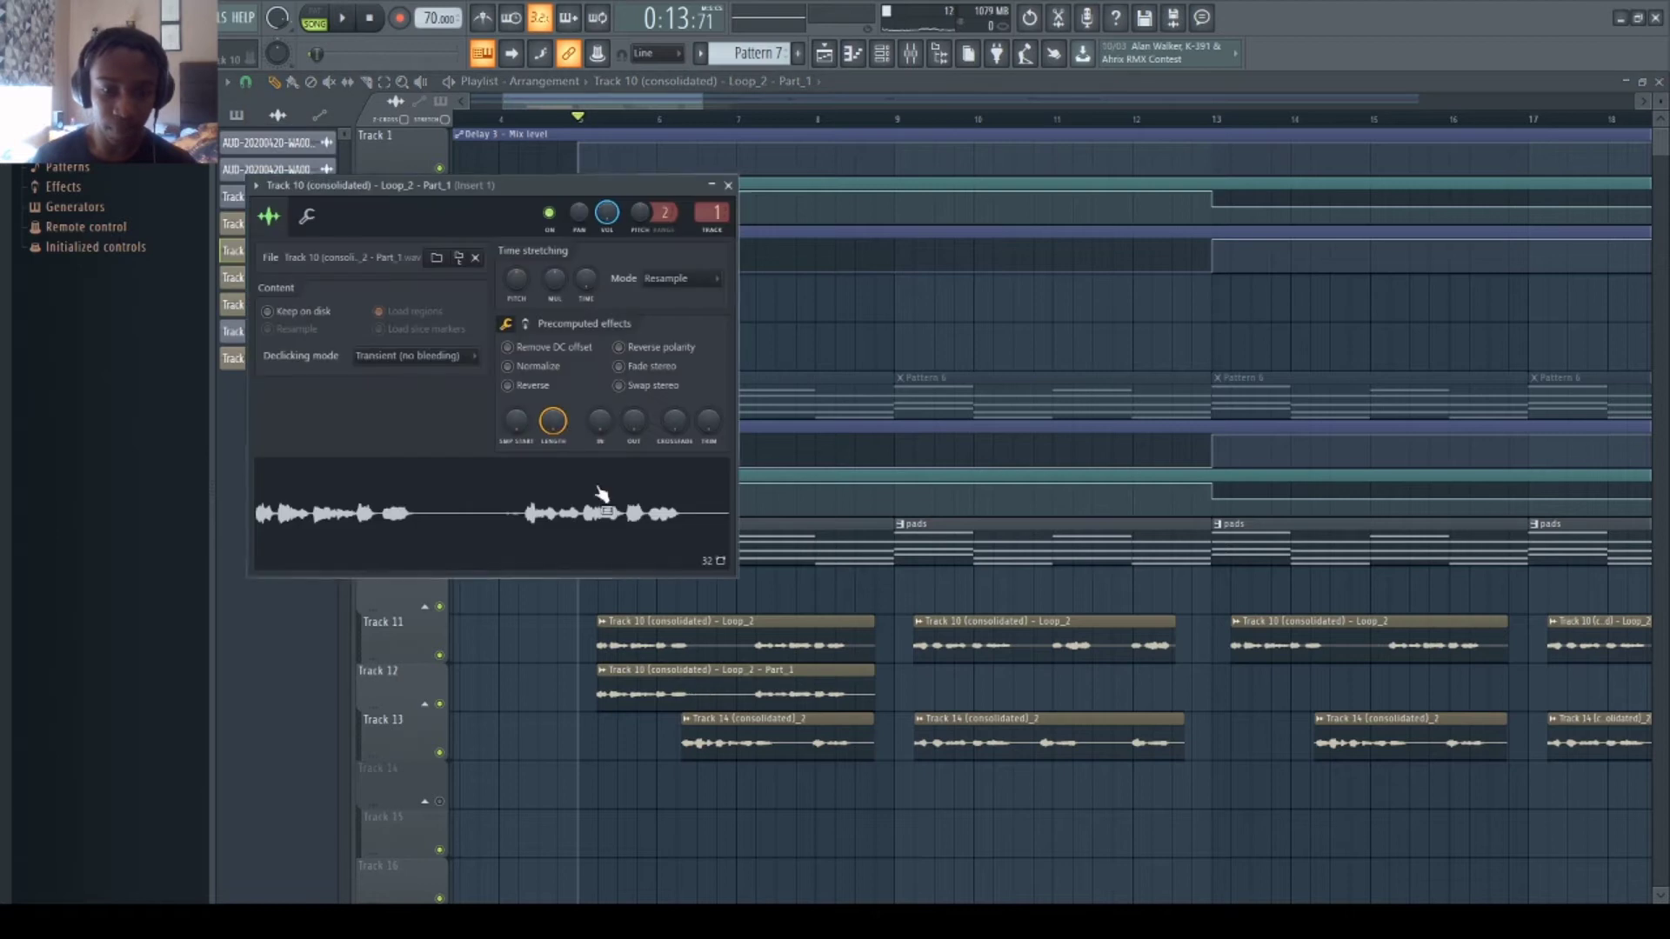
left_click(541, 564)
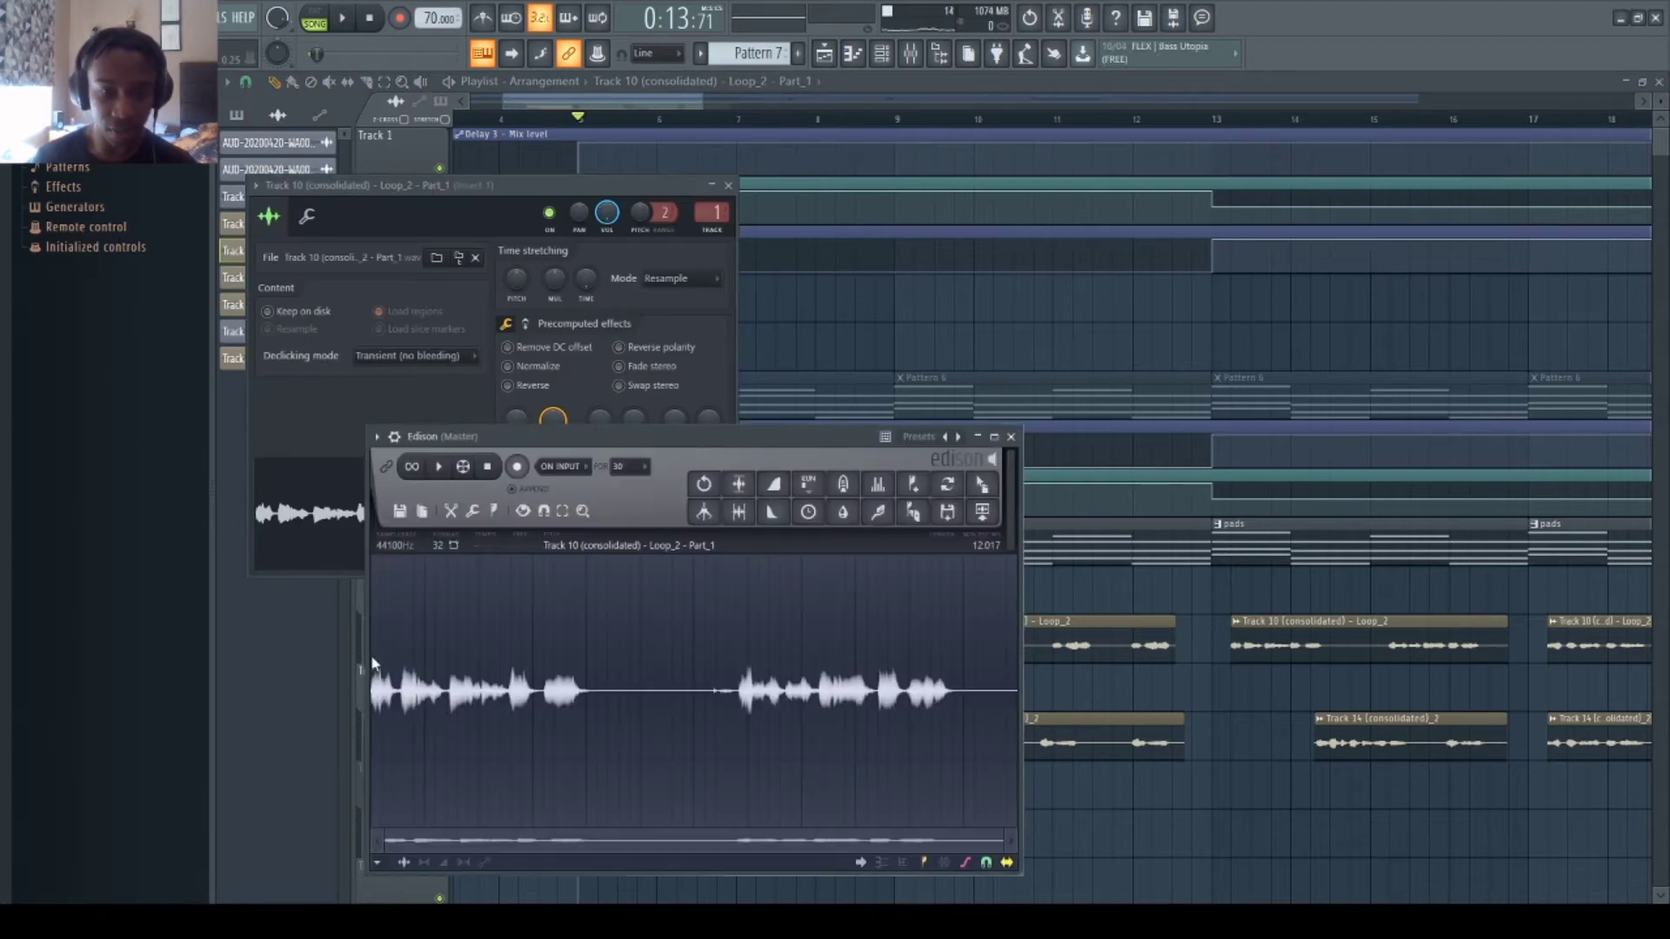
scroll(420, 802, "up", 4)
left_click_drag(449, 839, 313, 835)
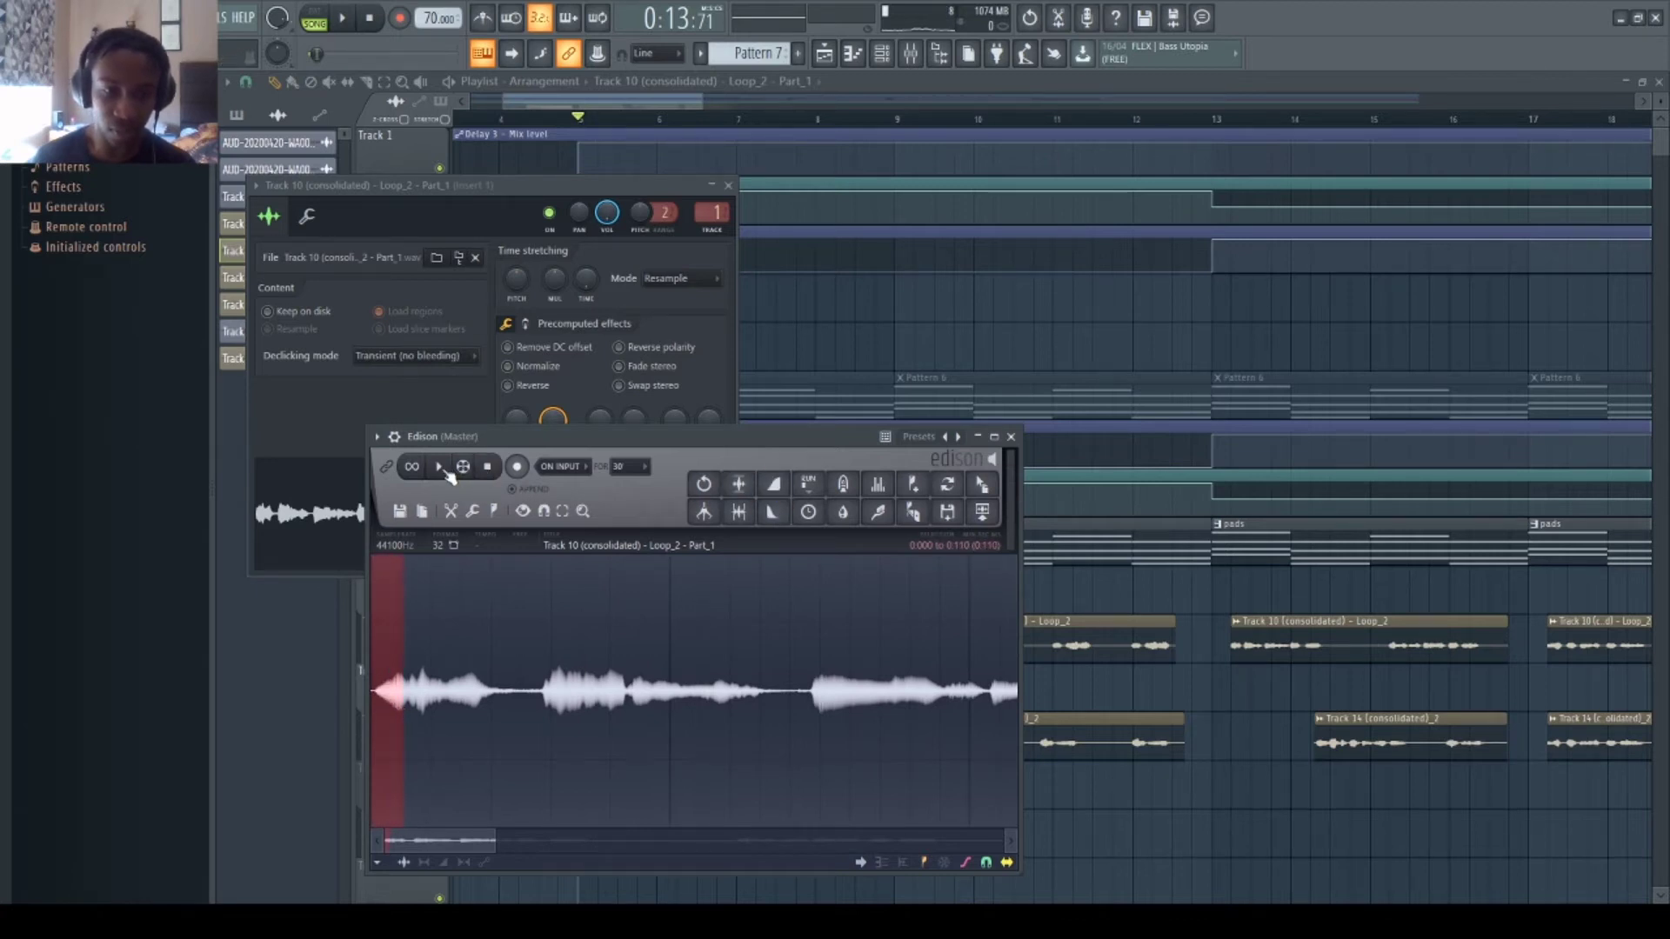
left_click(456, 600)
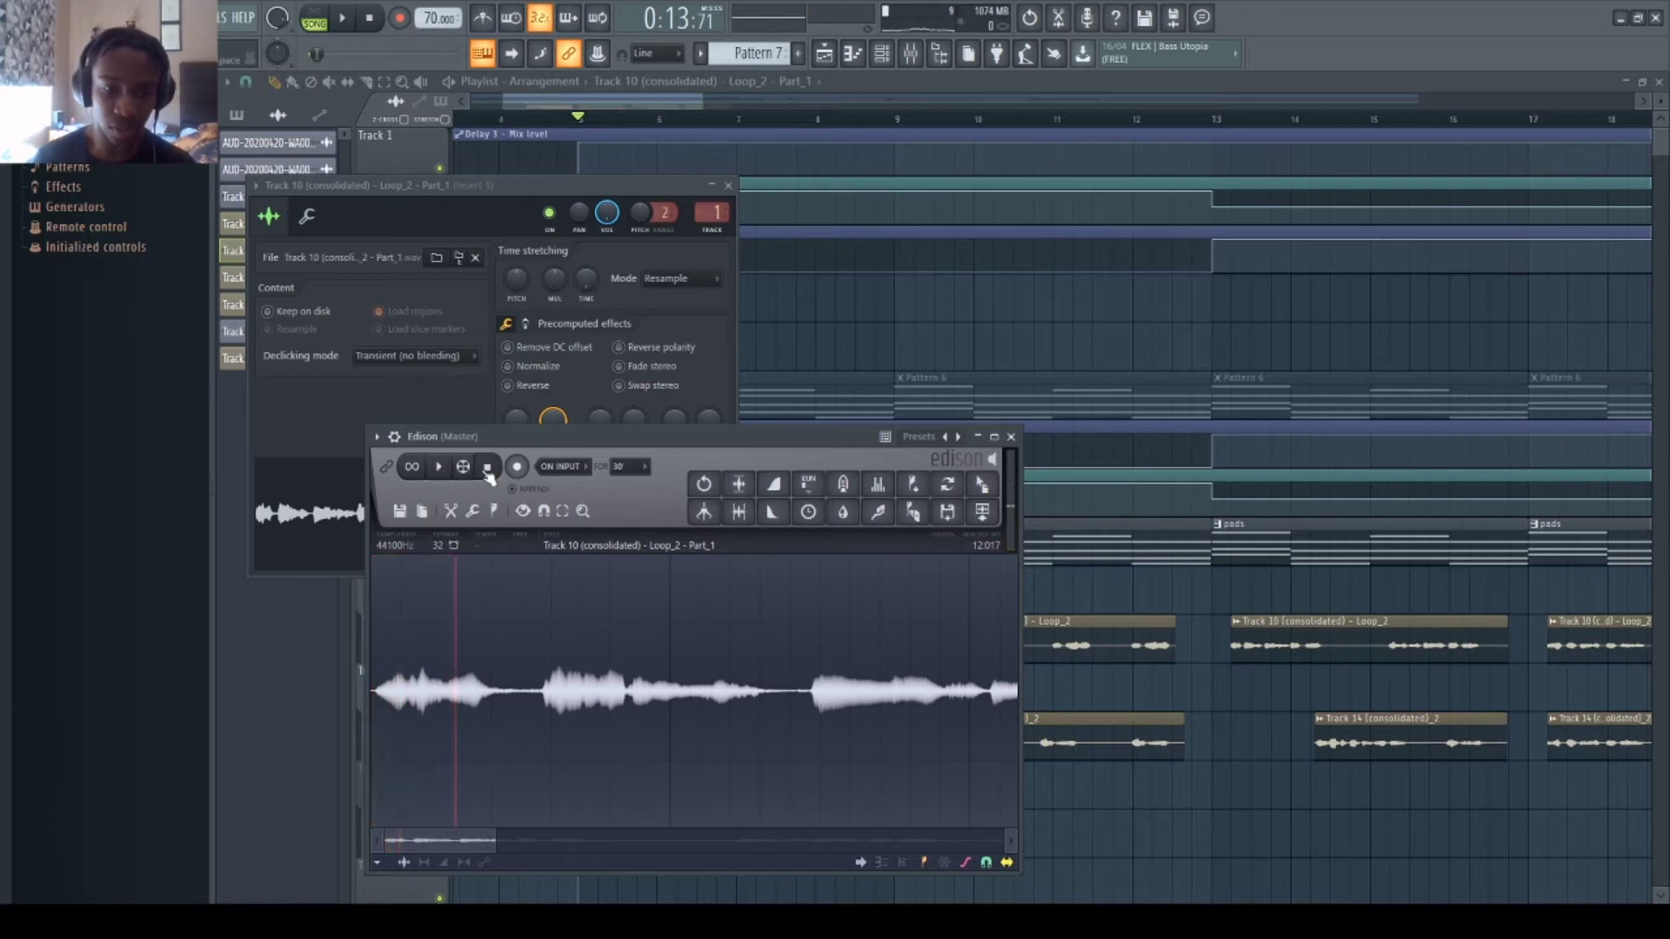
left_click(440, 468)
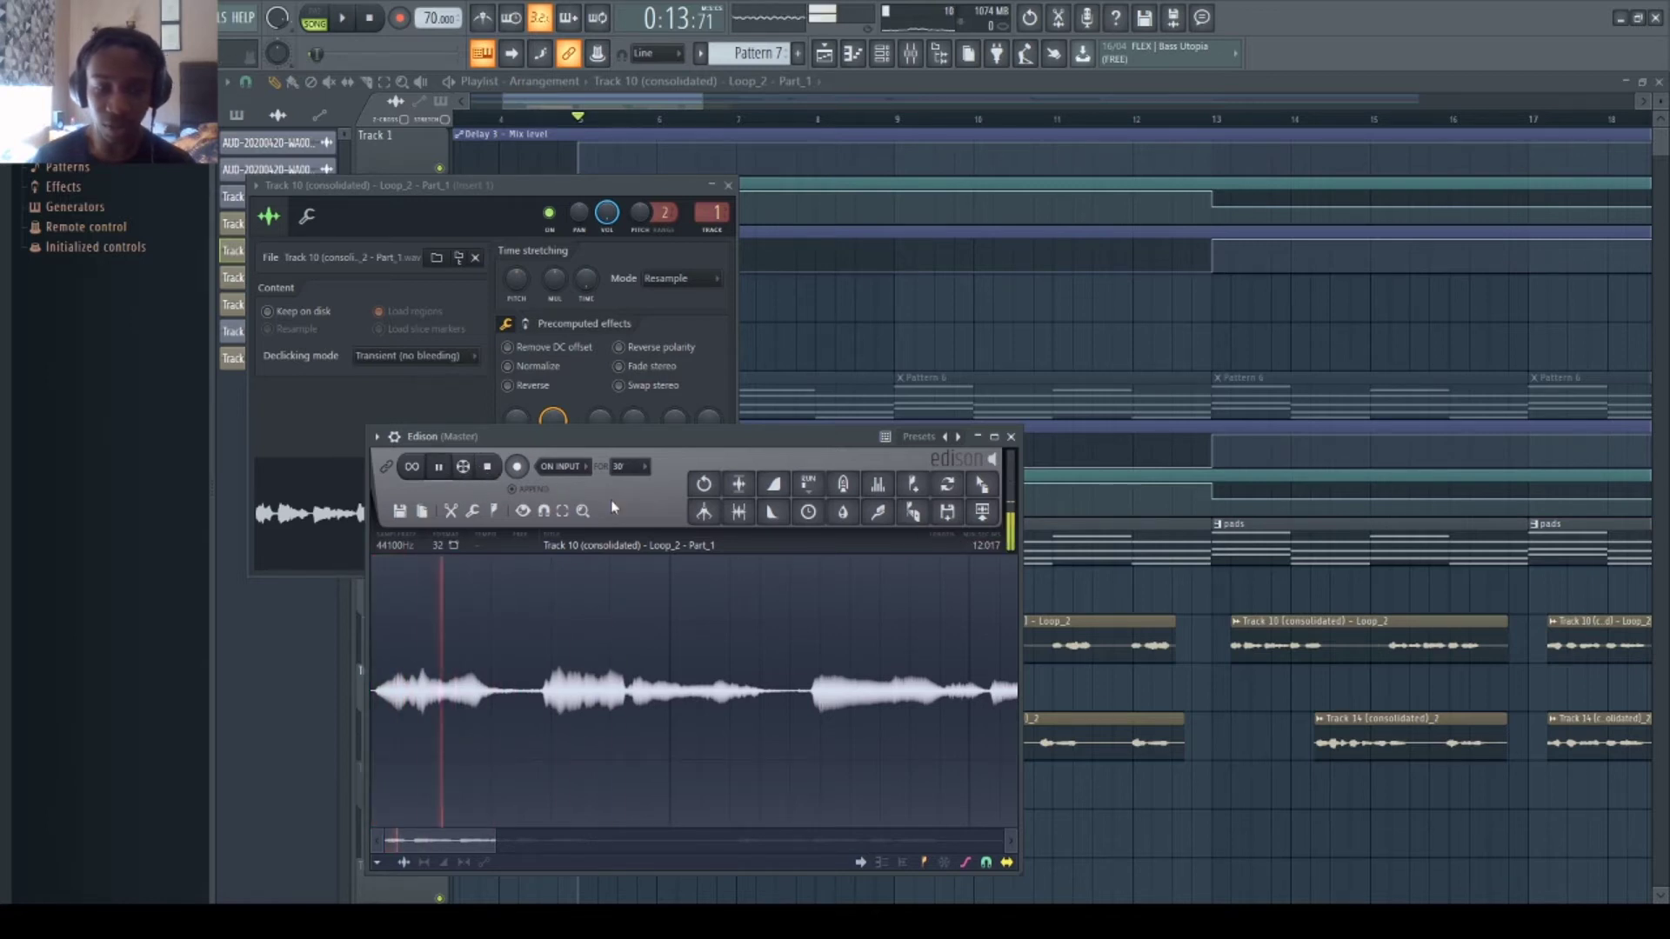
- Place the vocal sample from Edison on Track 14 aligned with the Track 12 clip, unmute that track and bring up the new clip's channel settings
left_click_drag(980, 500, 643, 791)
left_click(428, 806)
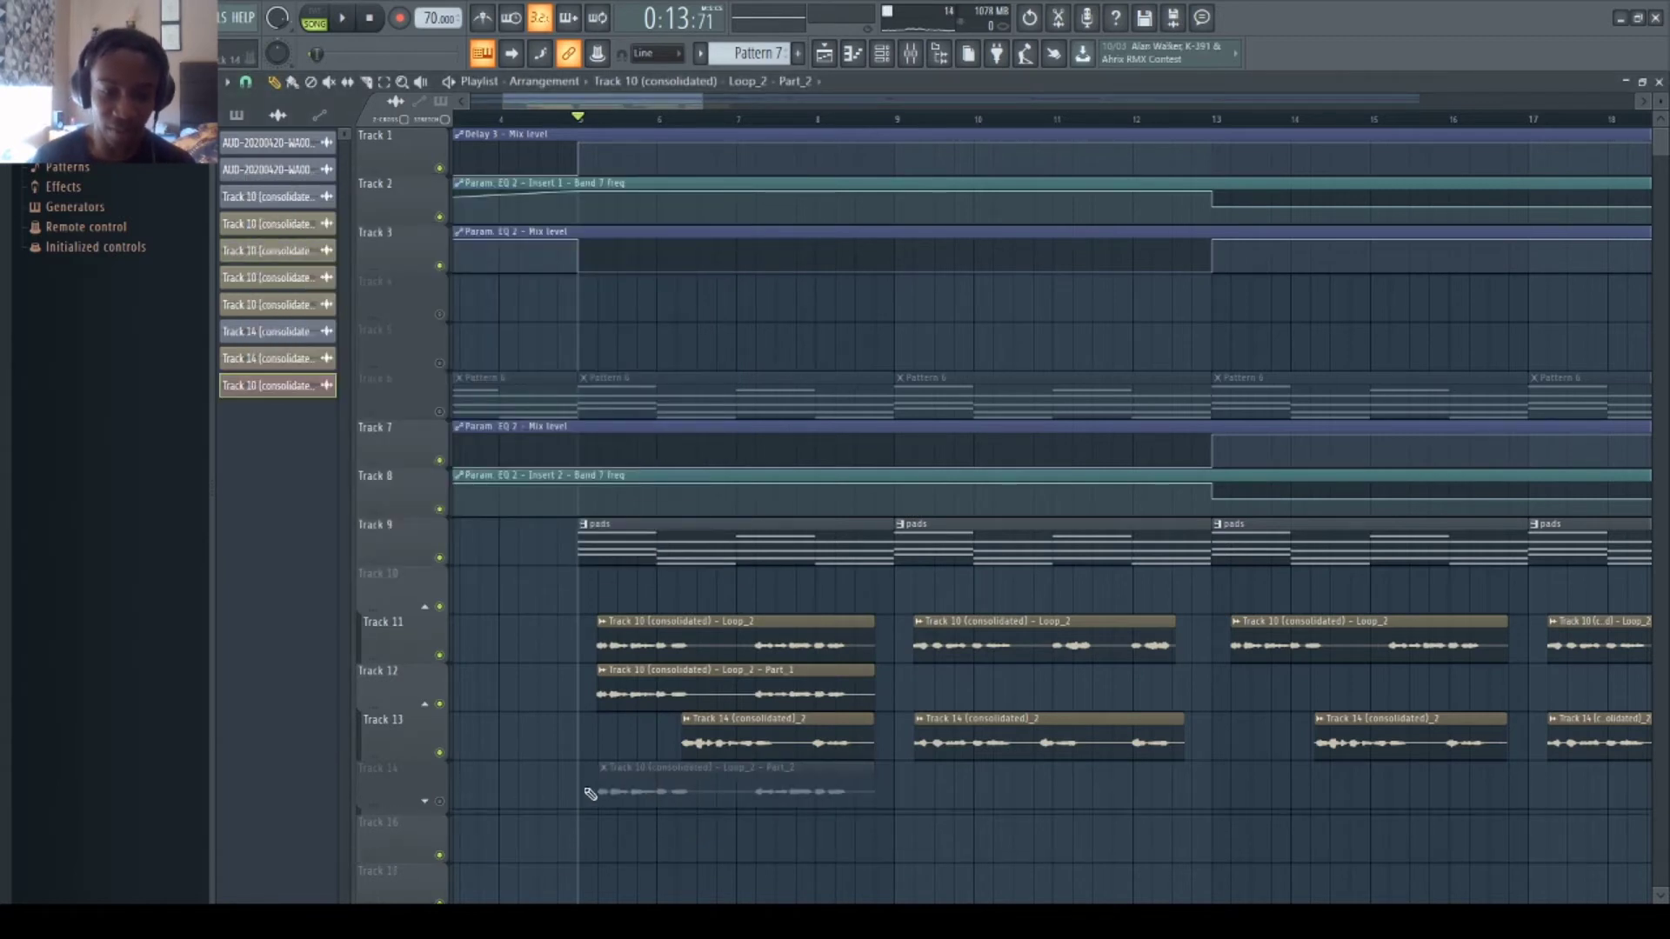
left_click(439, 802)
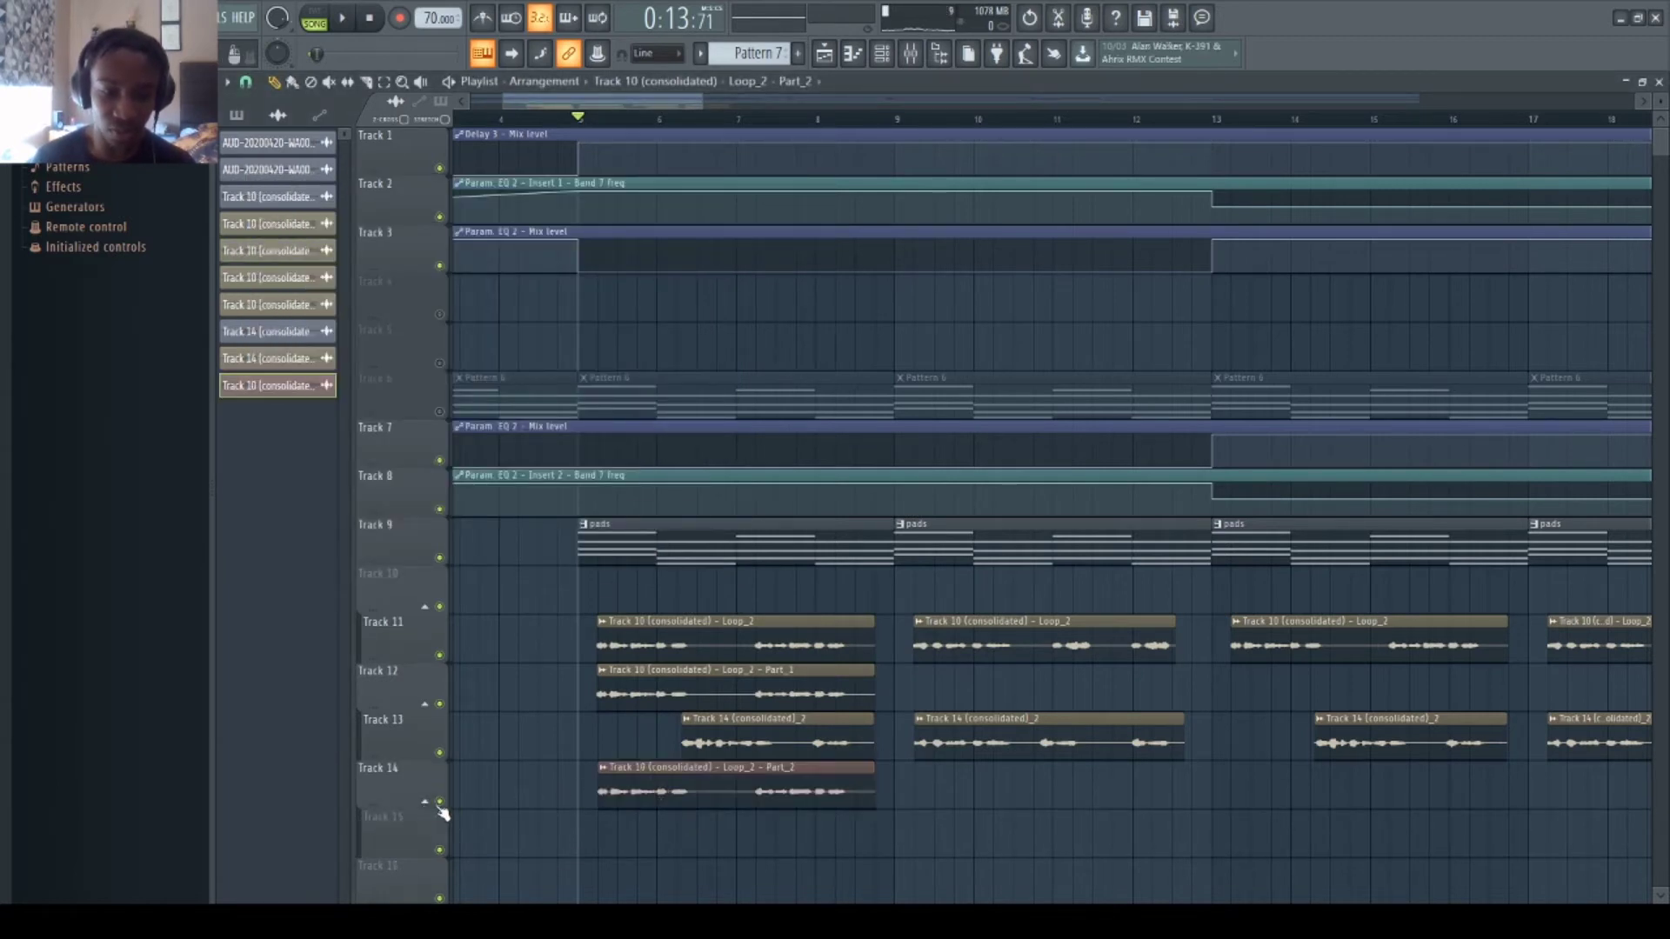
double_click(661, 791)
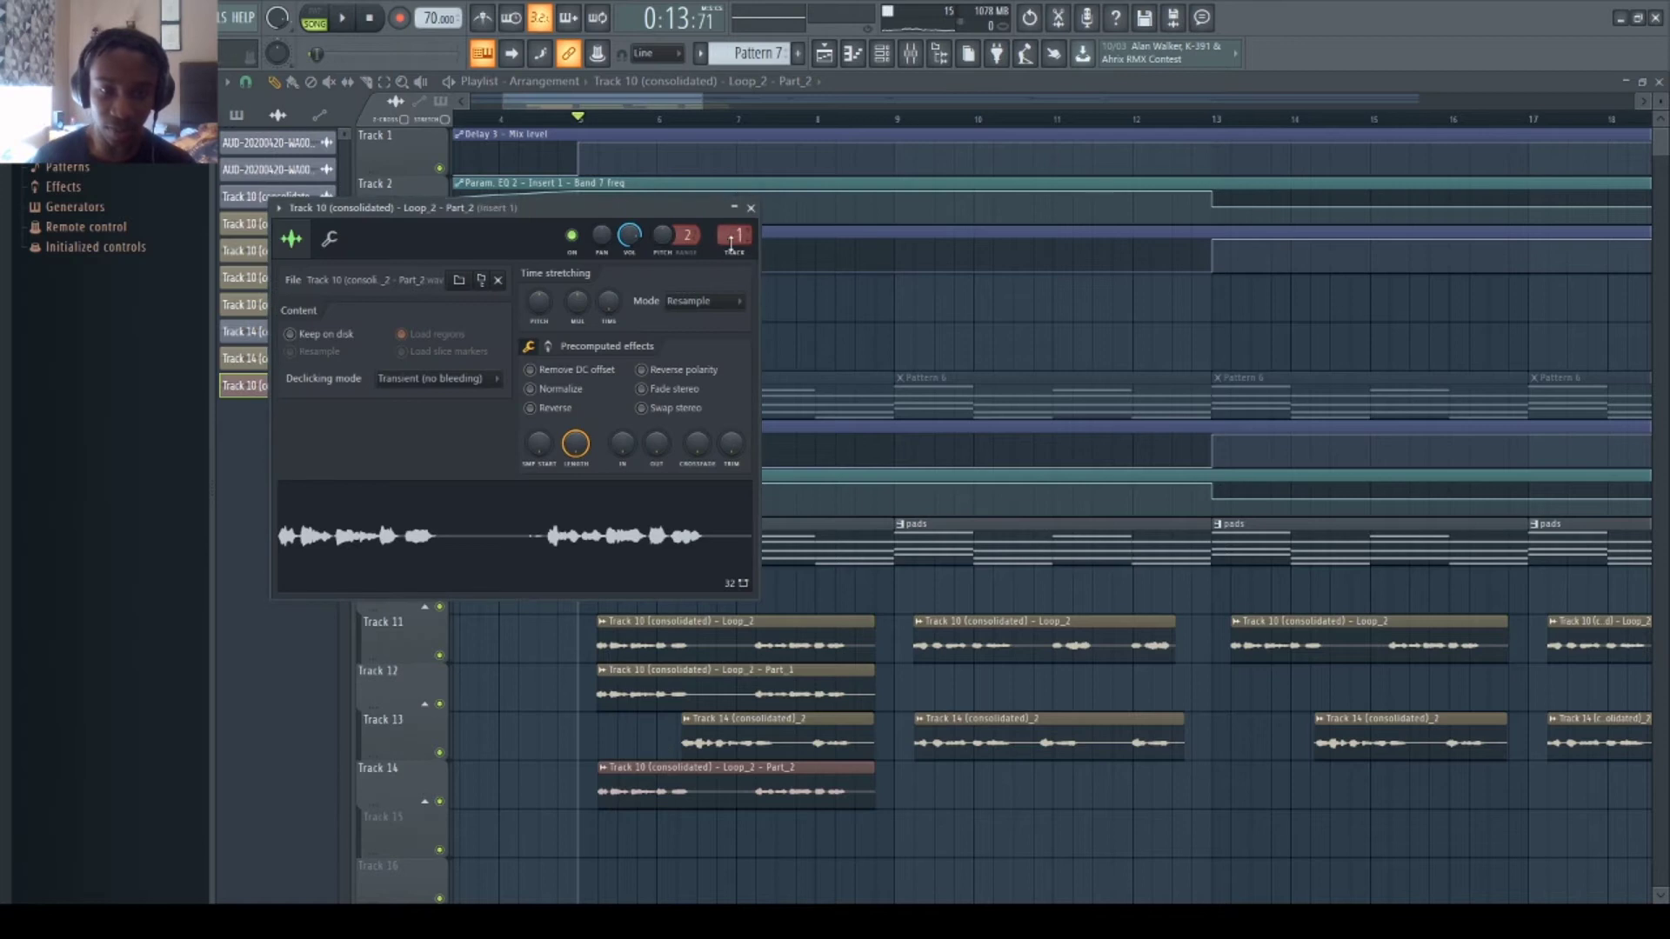
- Mute Tracks 12 and 14 and play from bar 5 to hear the original Track 11 vocal
left_click(439, 704)
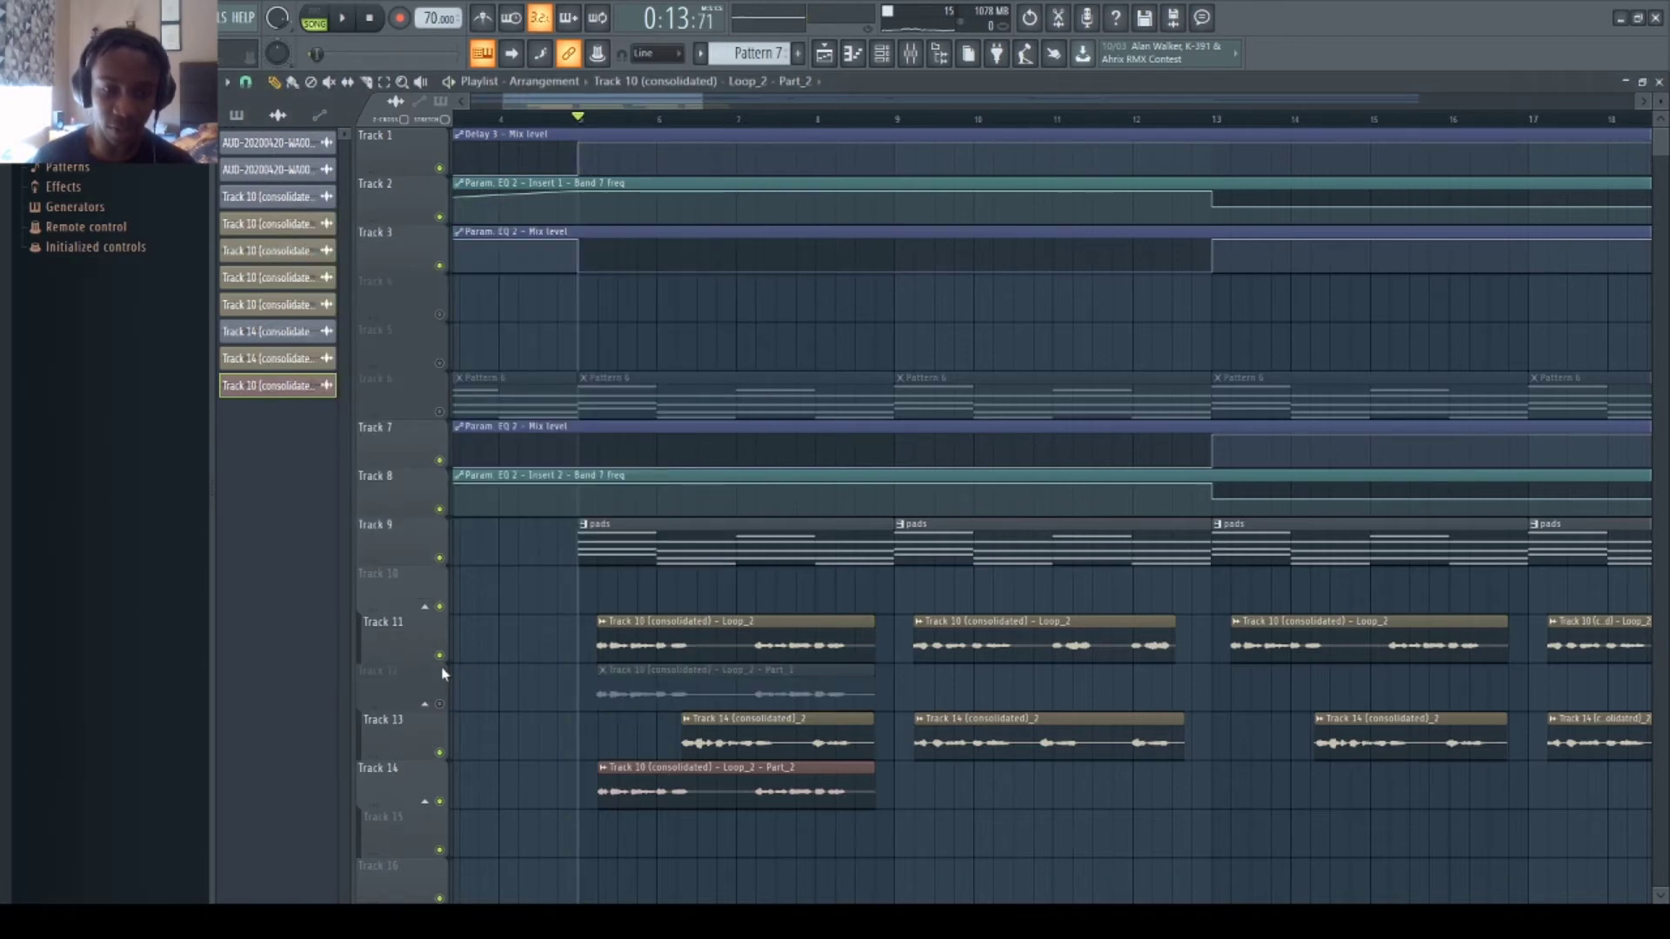
key("space")
left_click(439, 801)
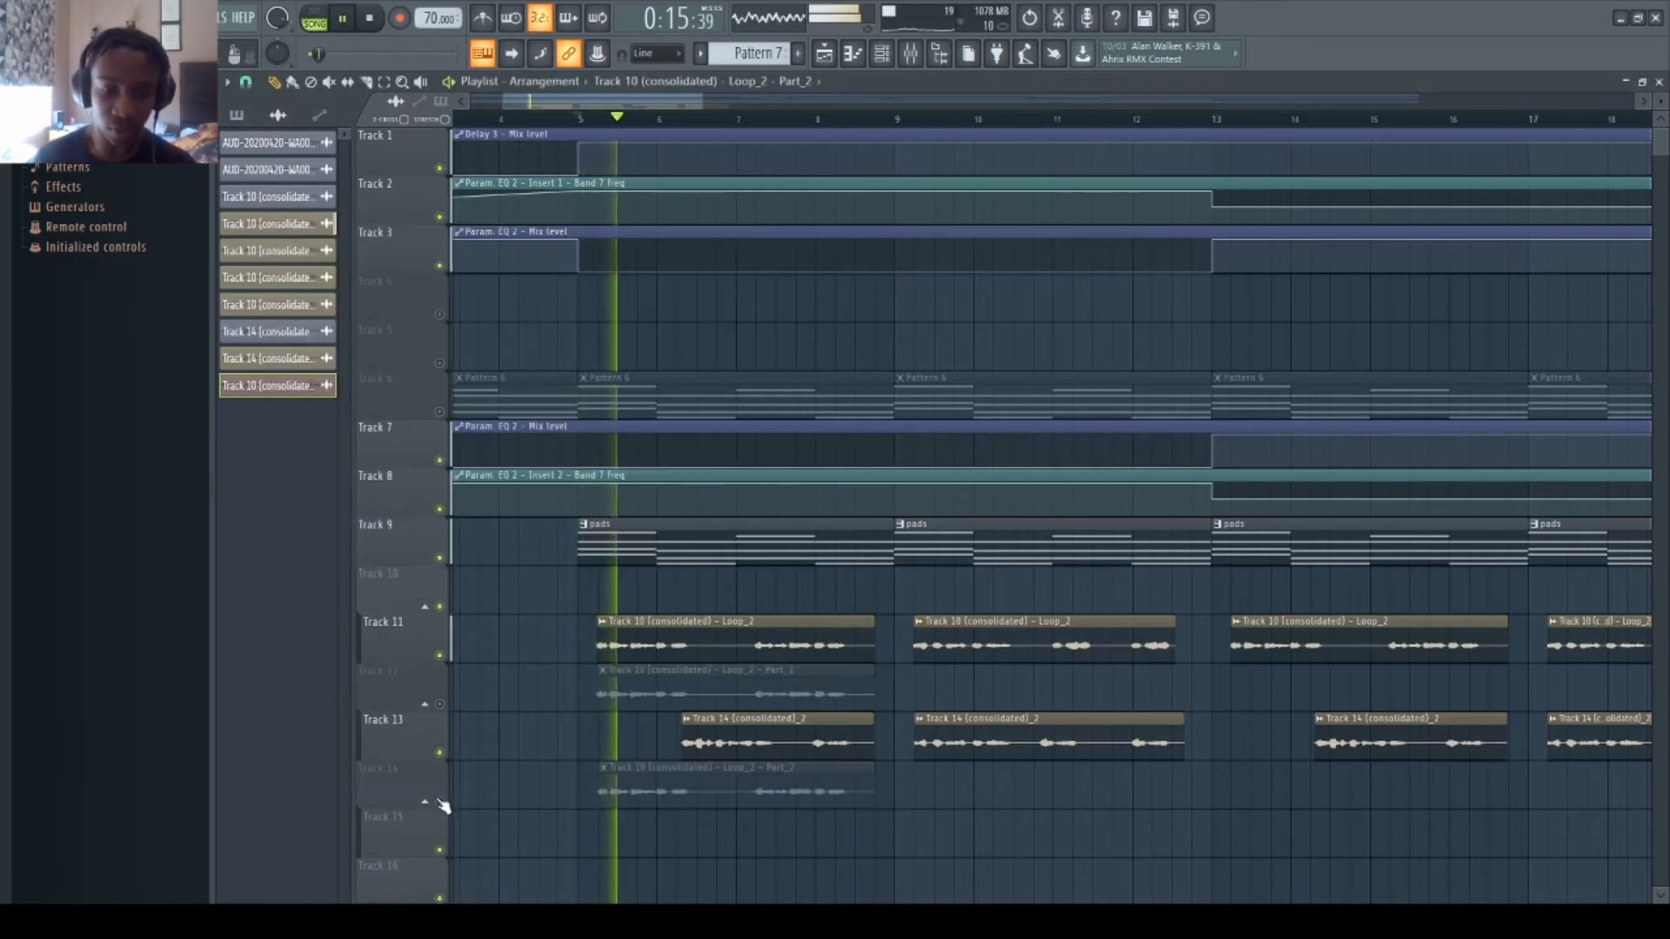
key("space")
- Unmute Track 14, mute Track 11 and play from bar 5 to compare the Edison copy of the vocal
left_click(440, 802)
left_click(439, 655)
key("space")
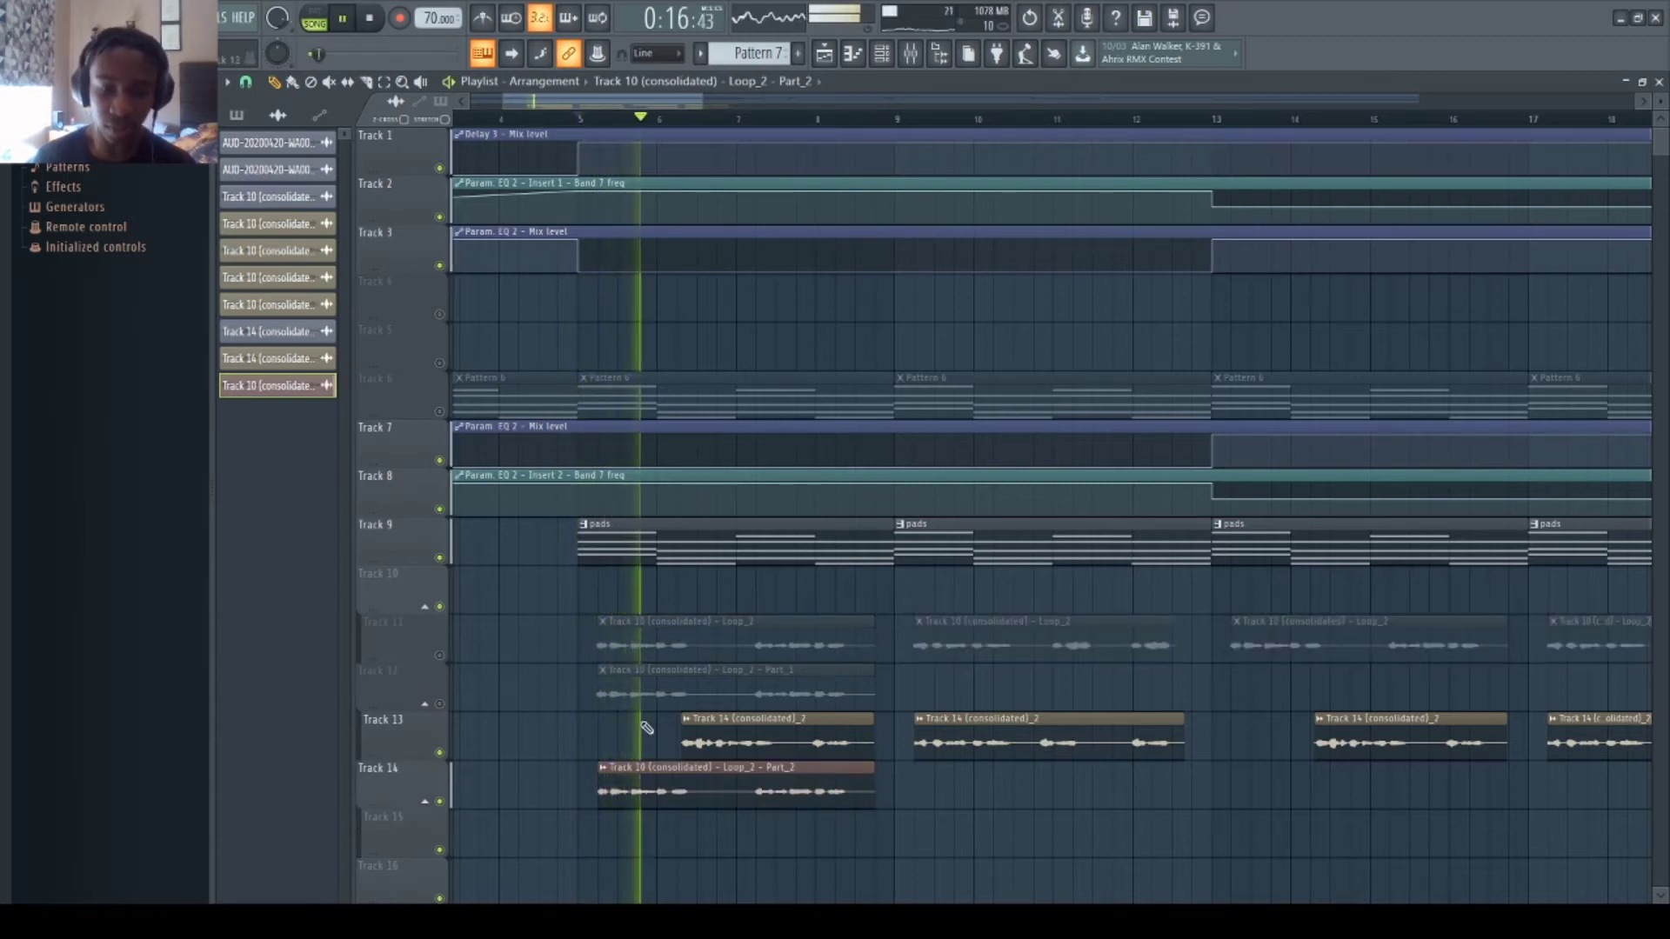
- Replace the first vocal clip on Track 11 with the edited copy from Track 14 and unmute Track 11
right_click(800, 653)
left_click_drag(772, 794, 780, 652)
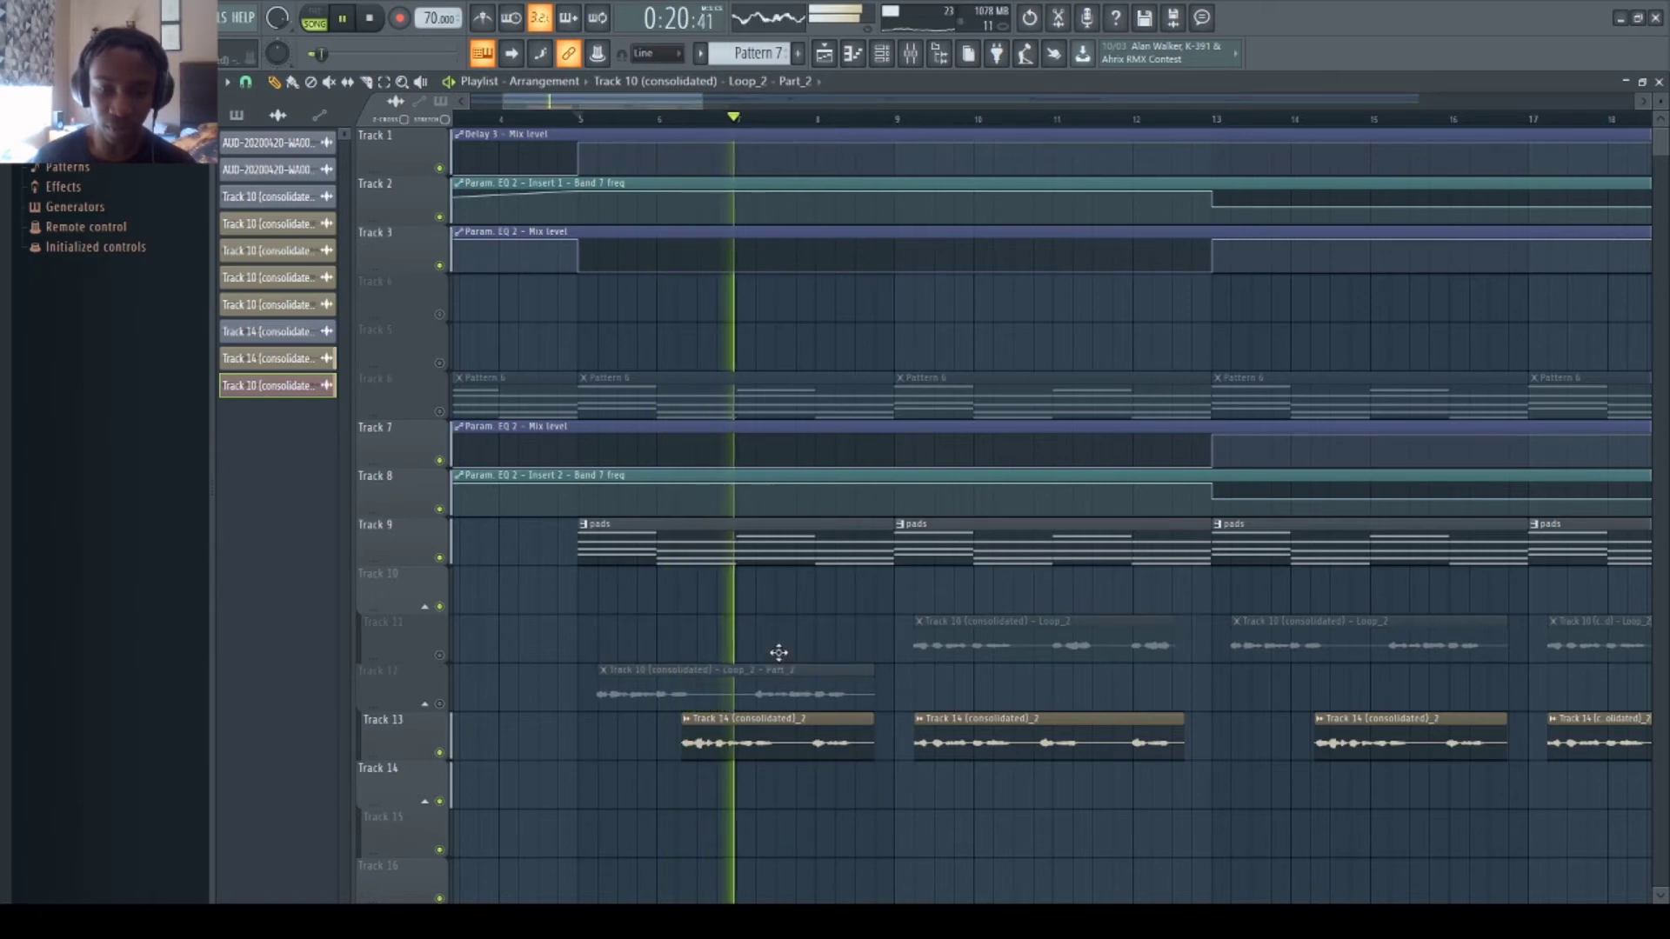
key("space")
left_click(440, 654)
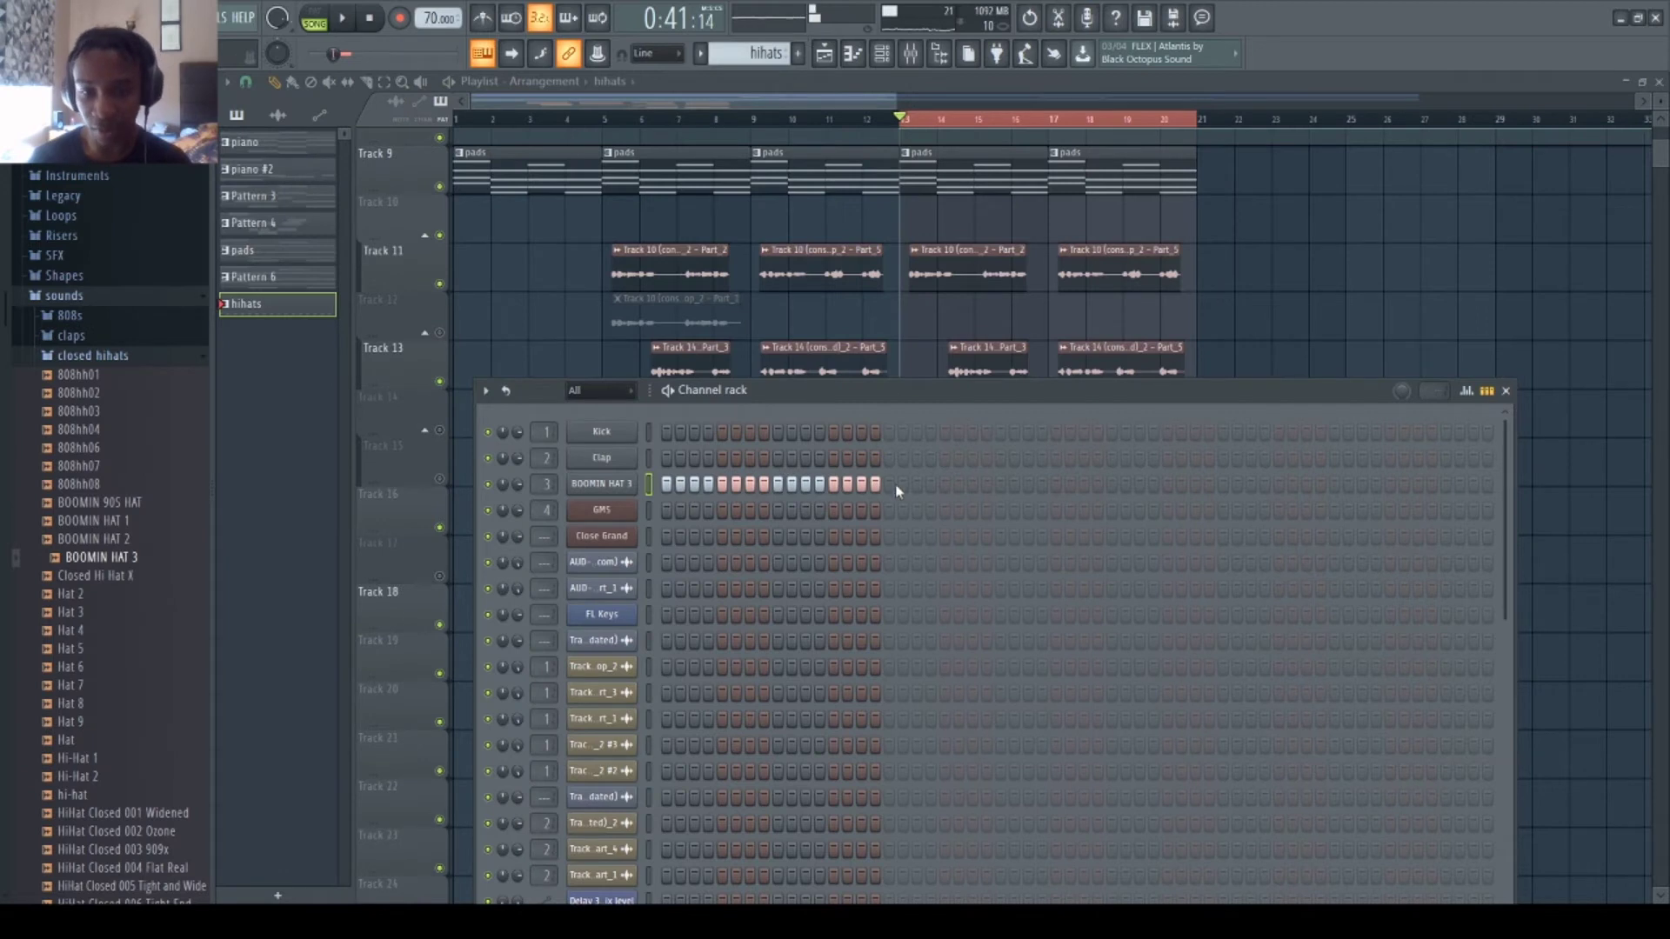
- Extend the BOOMIN HAT 3 pattern so every step through step 32 is filled
left_click(891, 486)
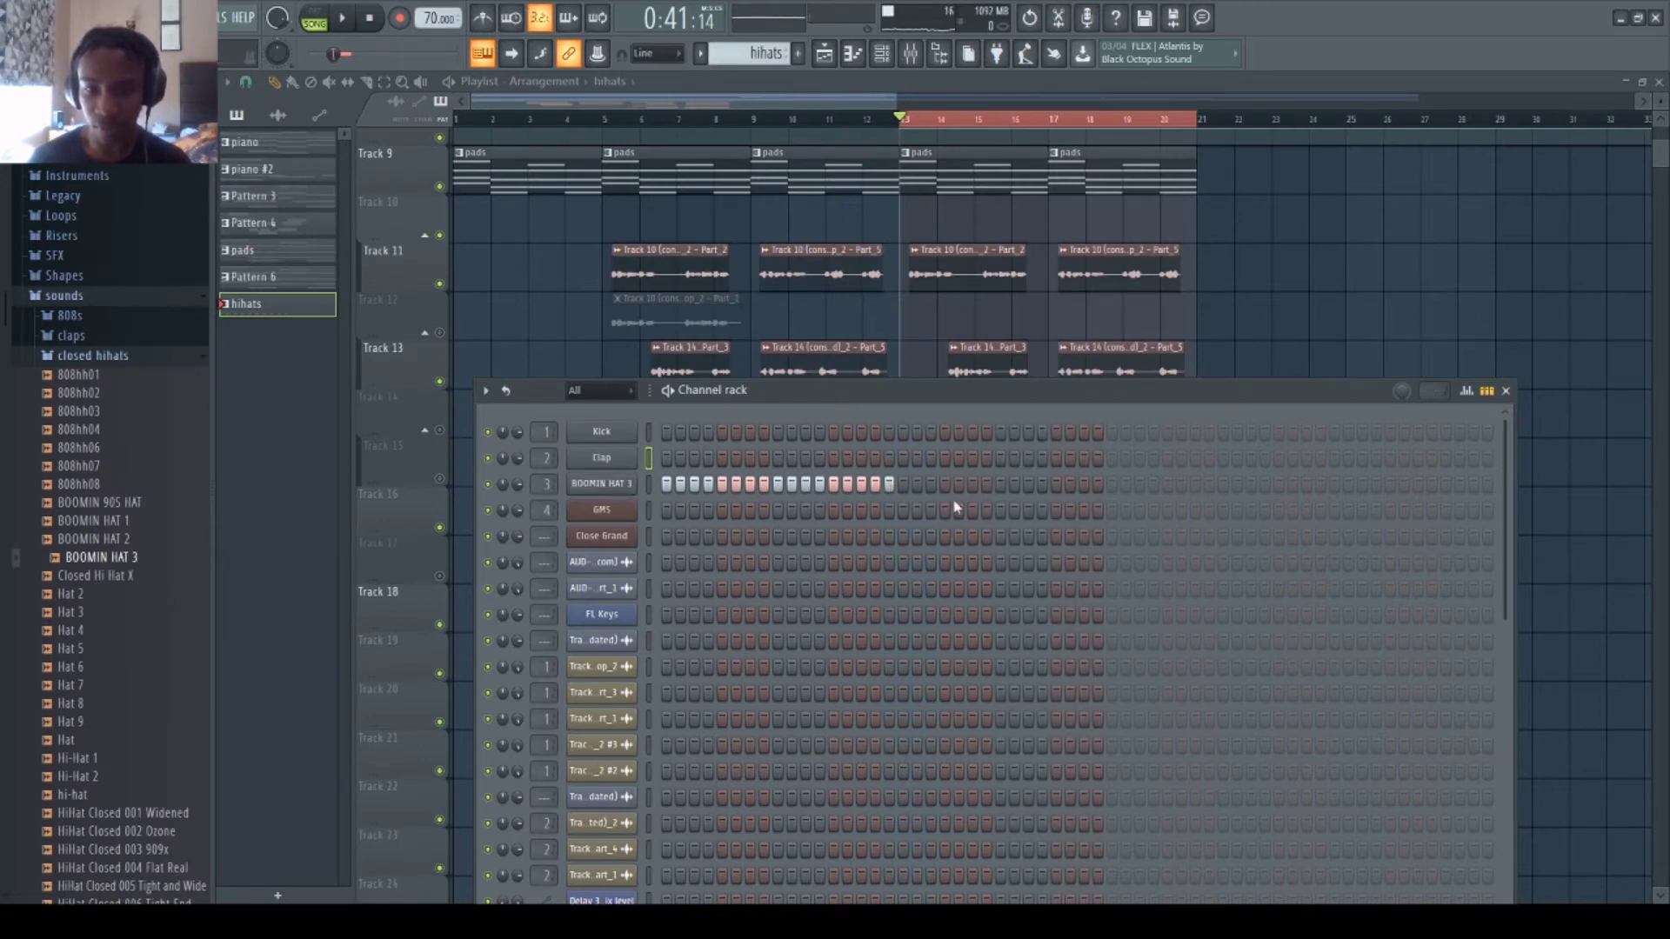
key("space")
left_click(918, 484)
right_click(917, 483)
right_click(889, 484)
left_click_drag(903, 485, 1099, 490)
left_click(989, 487)
- Place hihats pattern clips on Track 18 at bars 15 and 19 to fill the gaps between the existing clips
left_click(1221, 358)
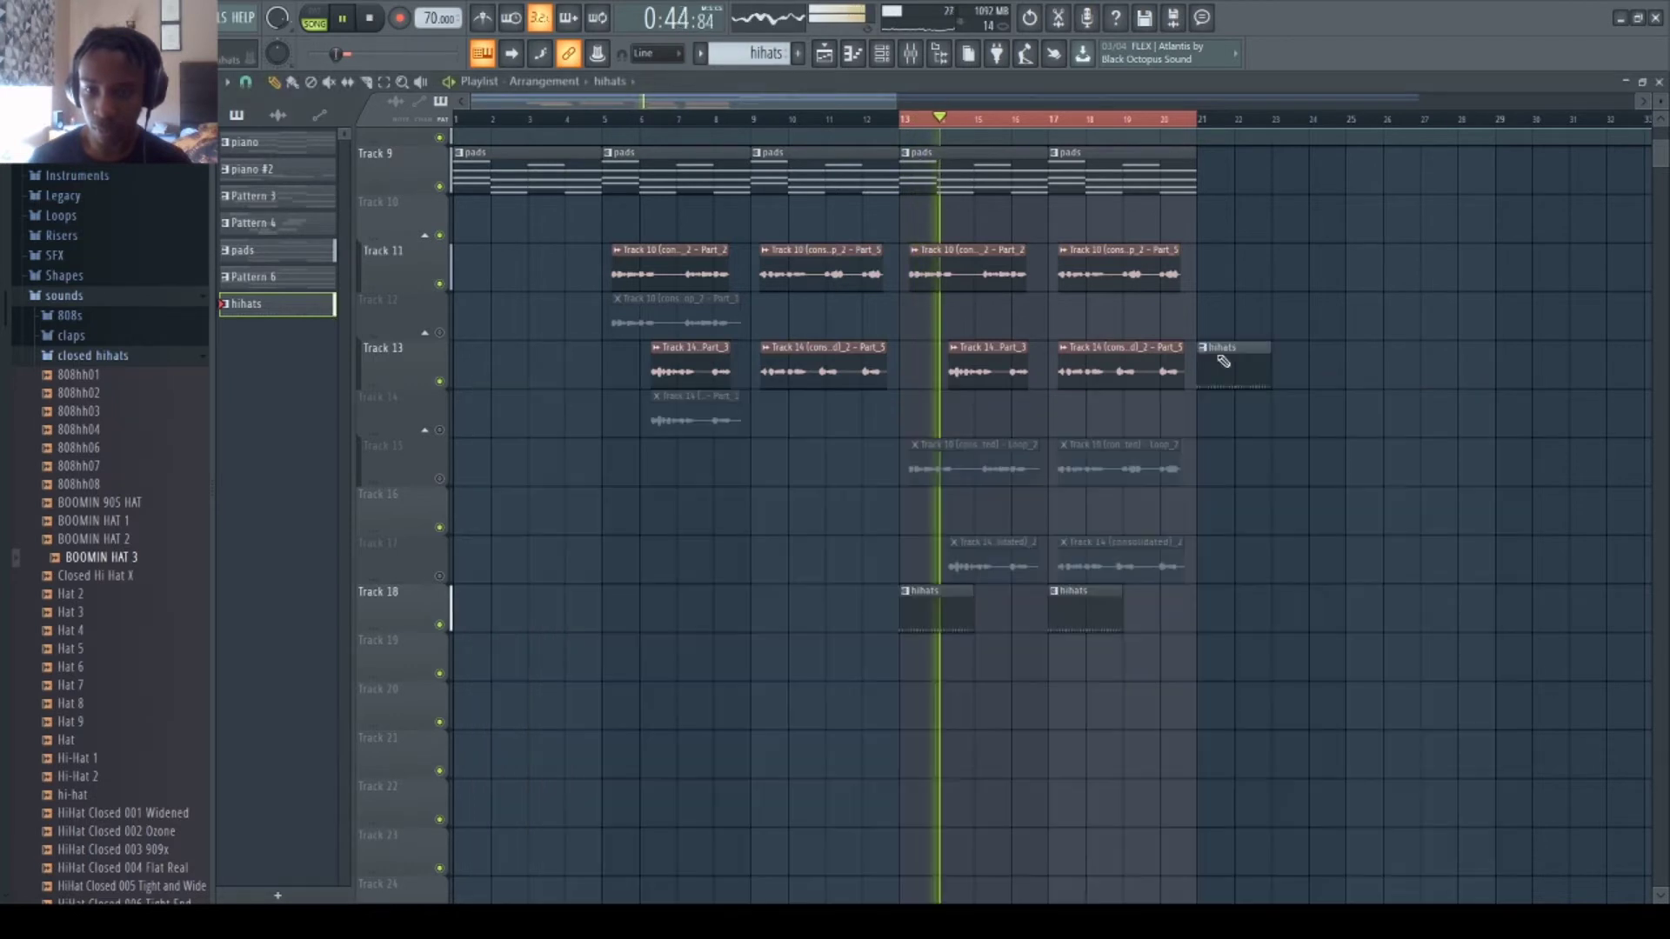
right_click(1221, 360)
left_click(992, 611)
left_click(1129, 605)
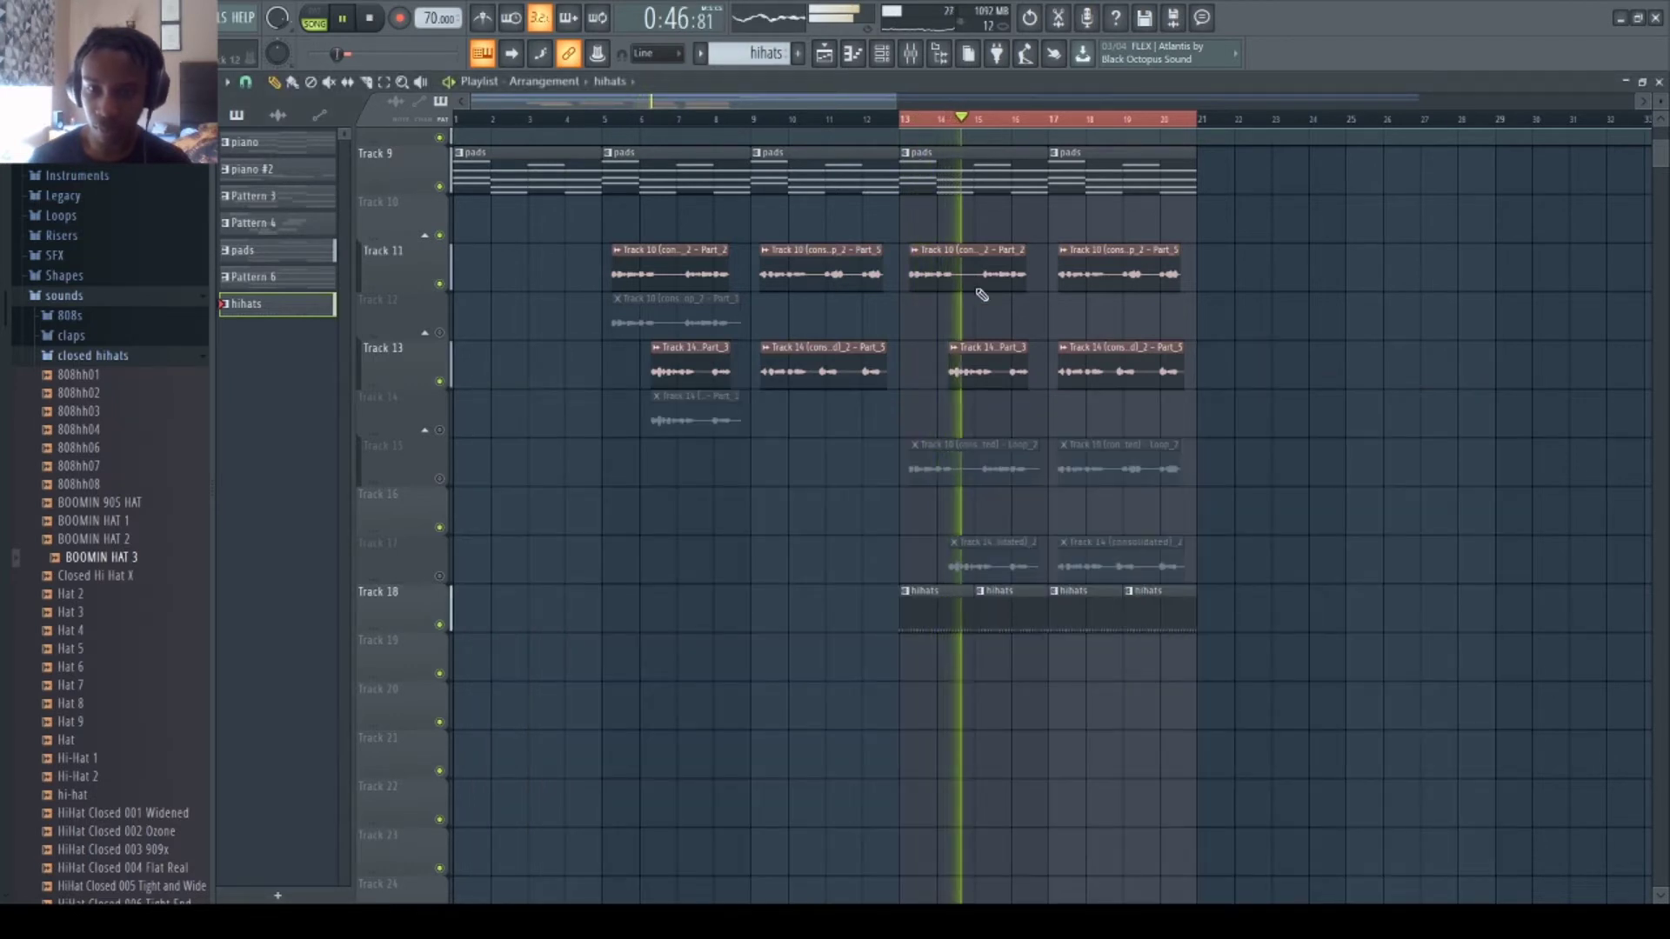
- Swap the BOOMIN HAT 3 sample for Closed Hi Hat X and play the section from bar 13
left_click(910, 57)
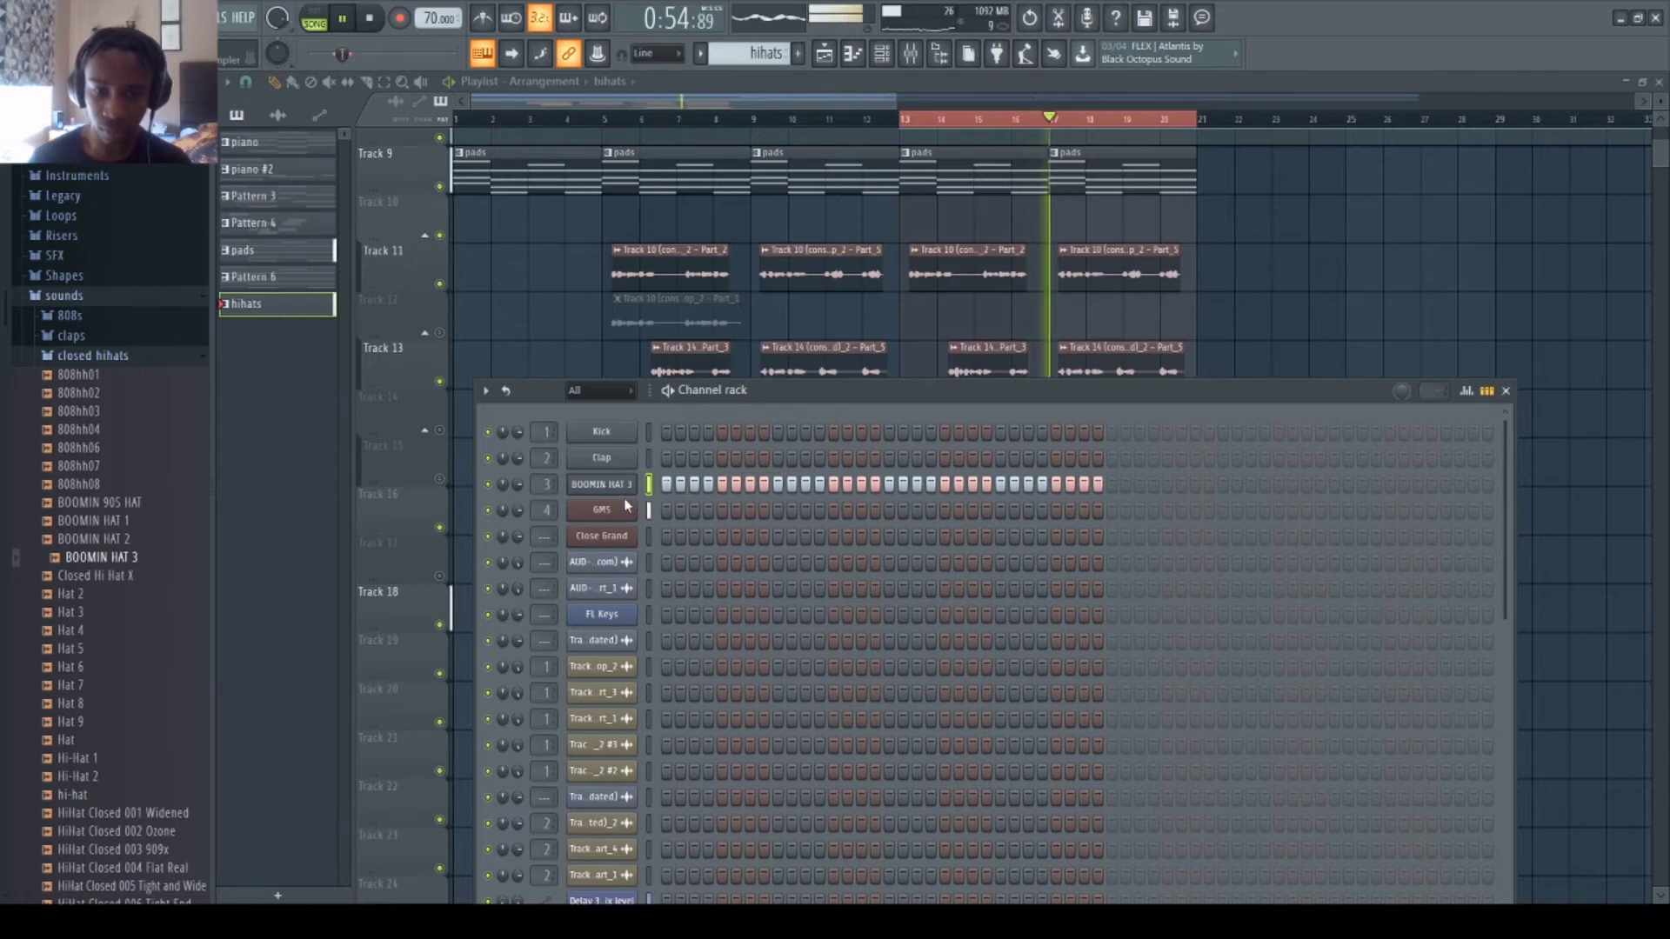
key("F7")
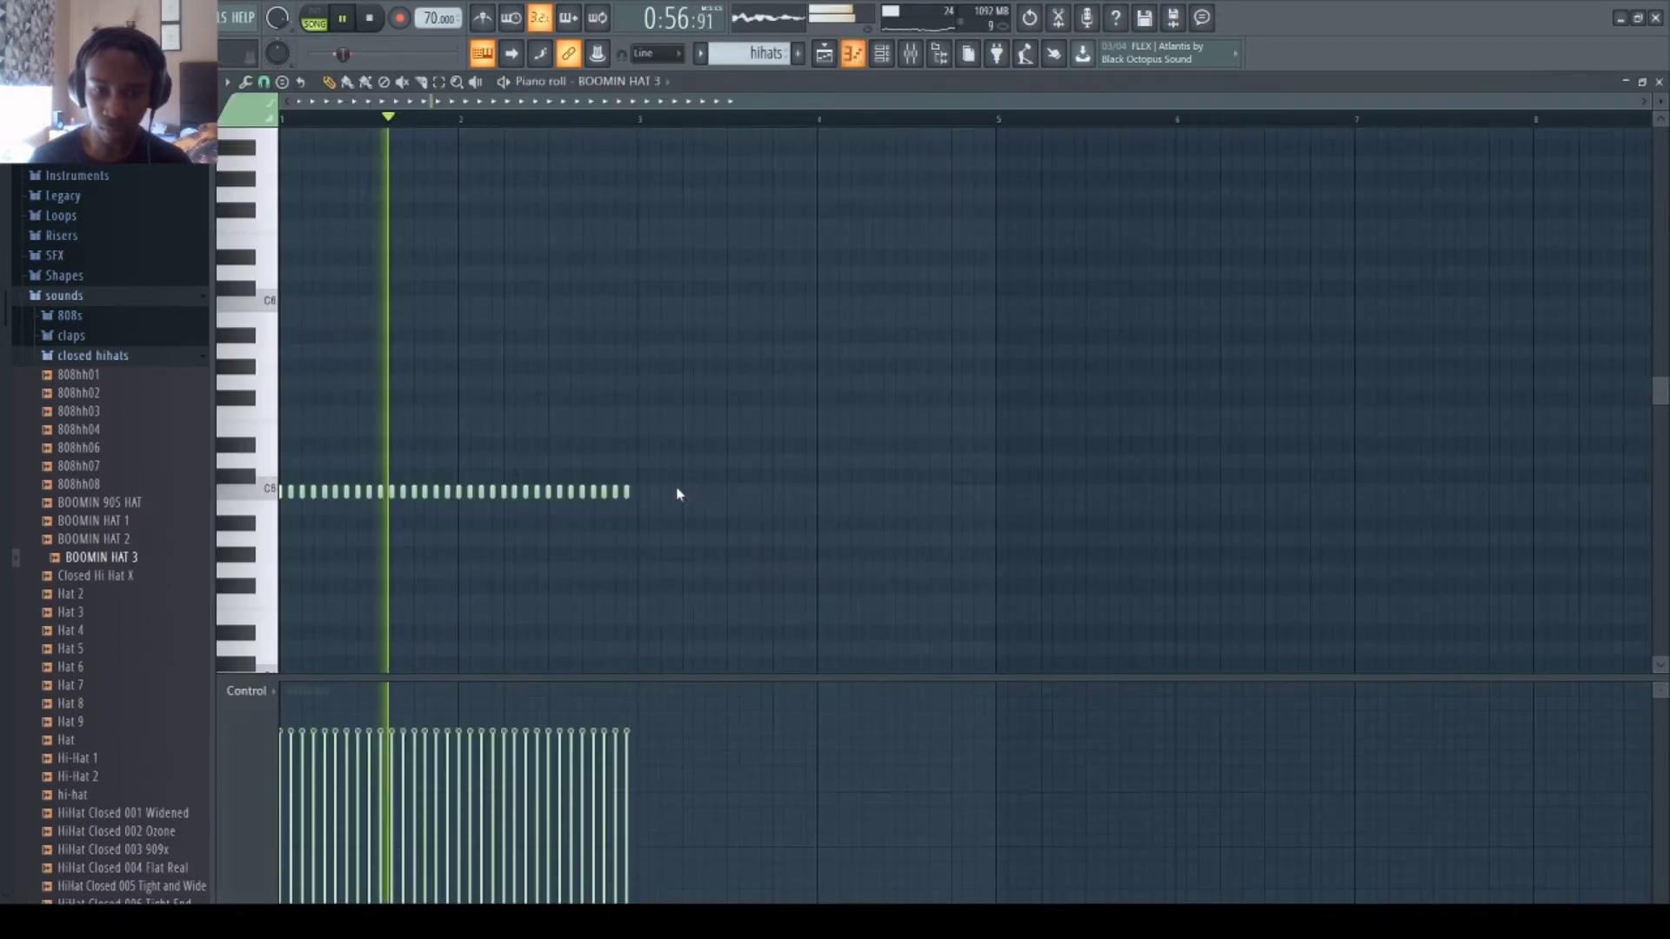
scroll(452, 122, "up", 4)
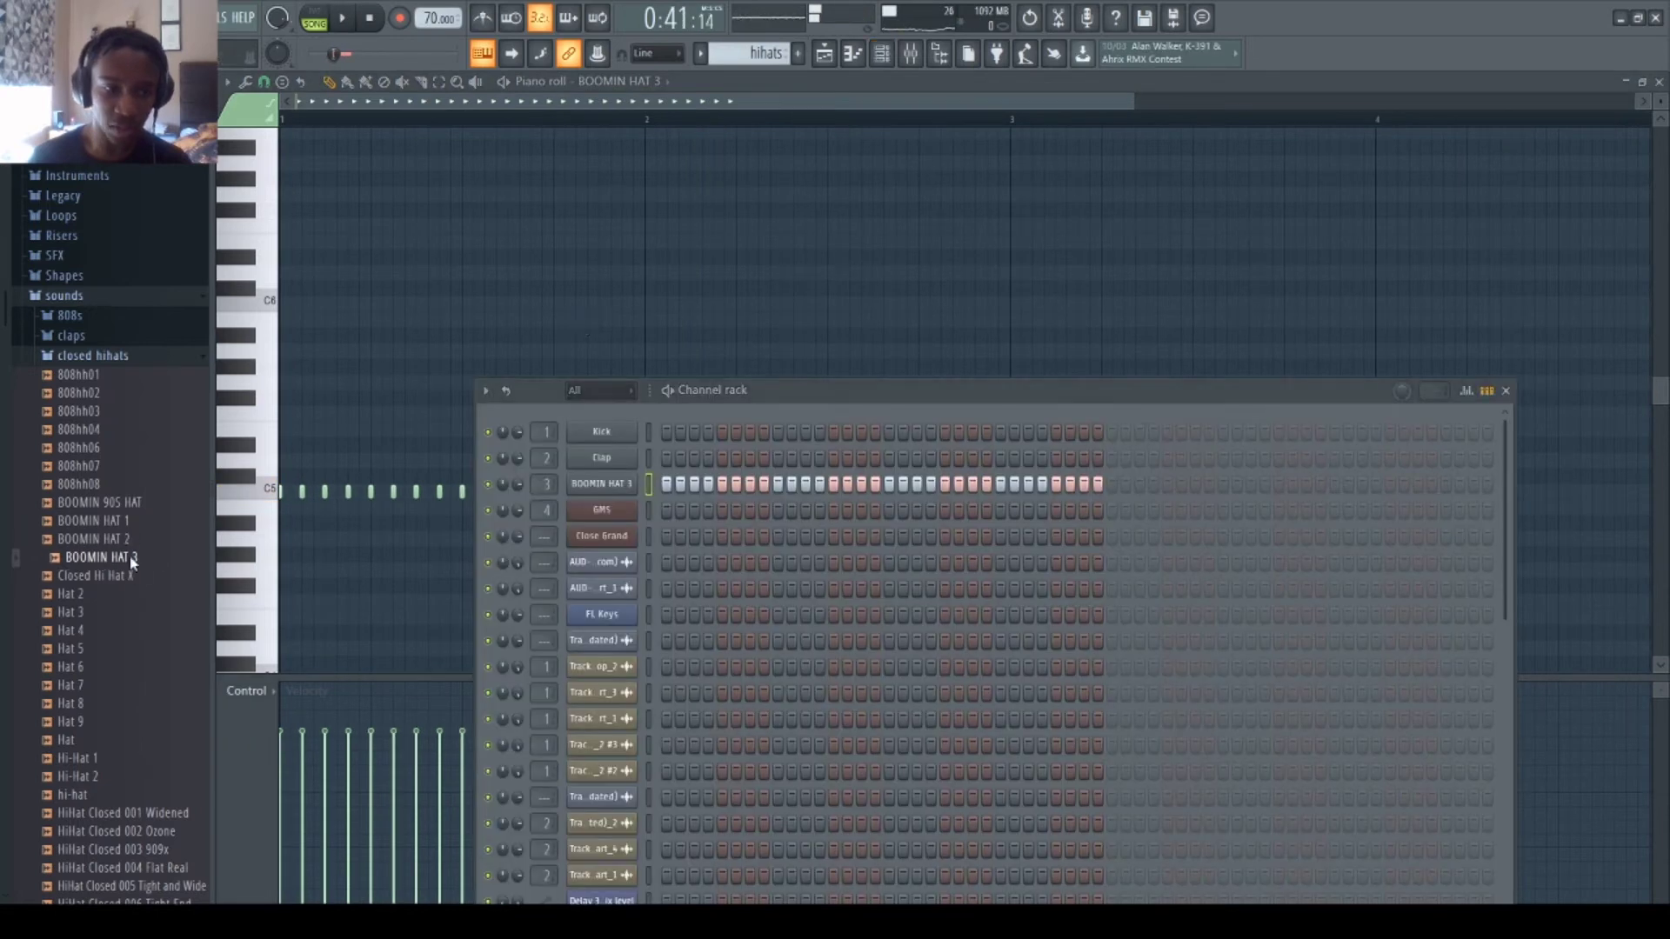
left_click_drag(578, 489, 579, 487)
key("space")
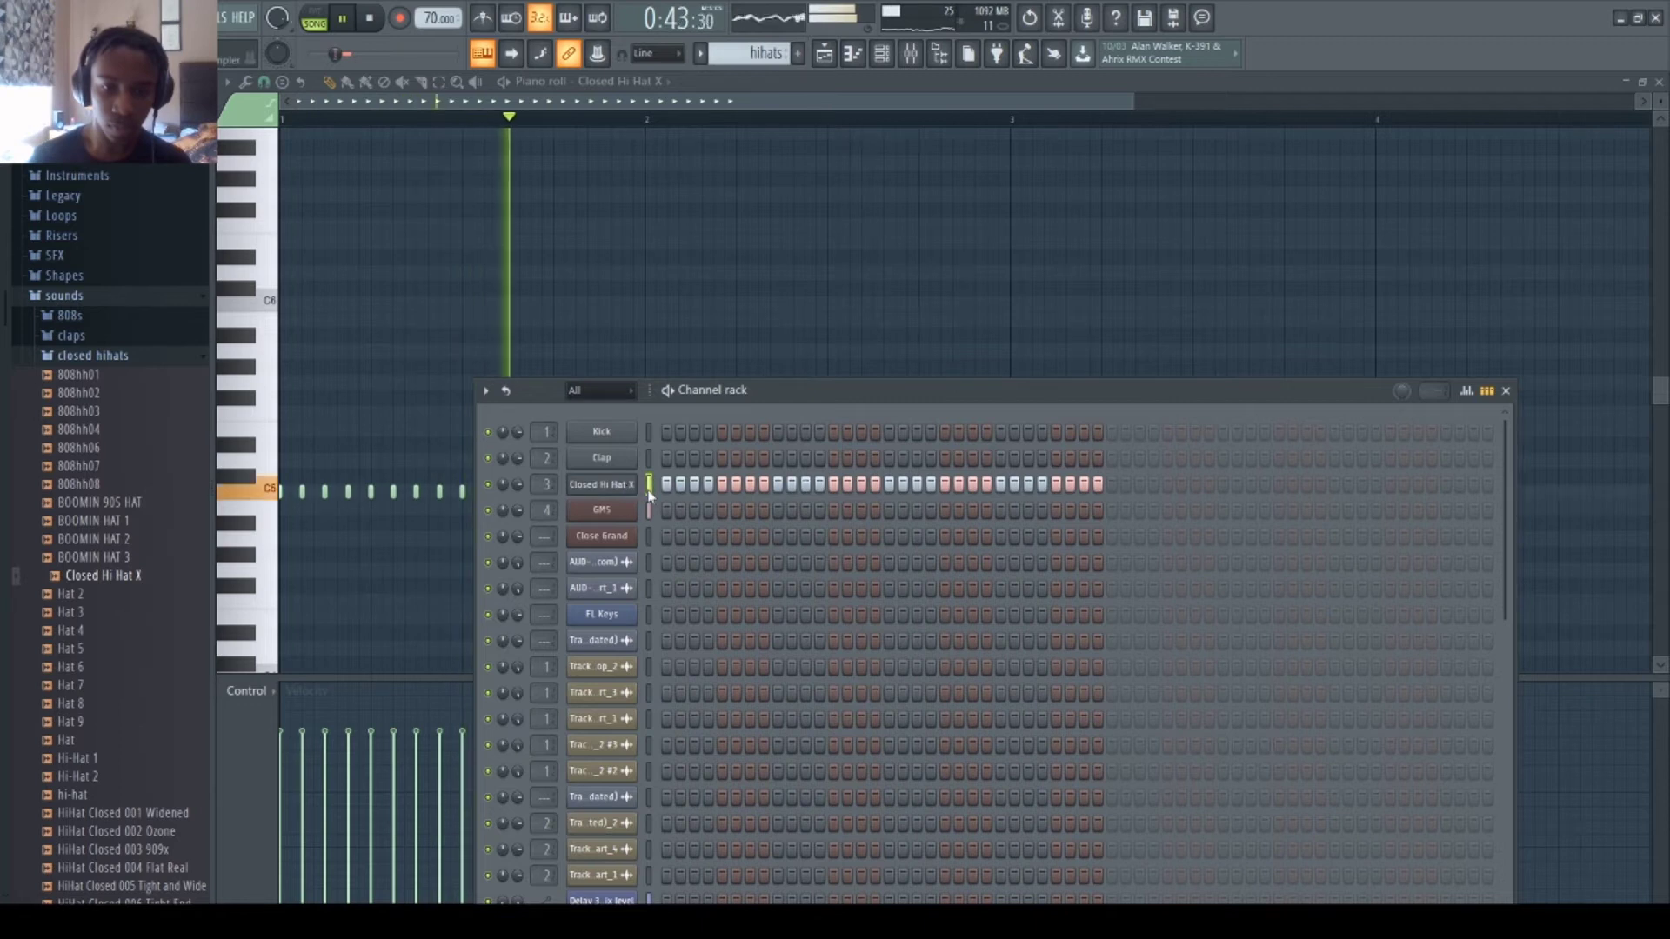
key("g")
key("Escape")
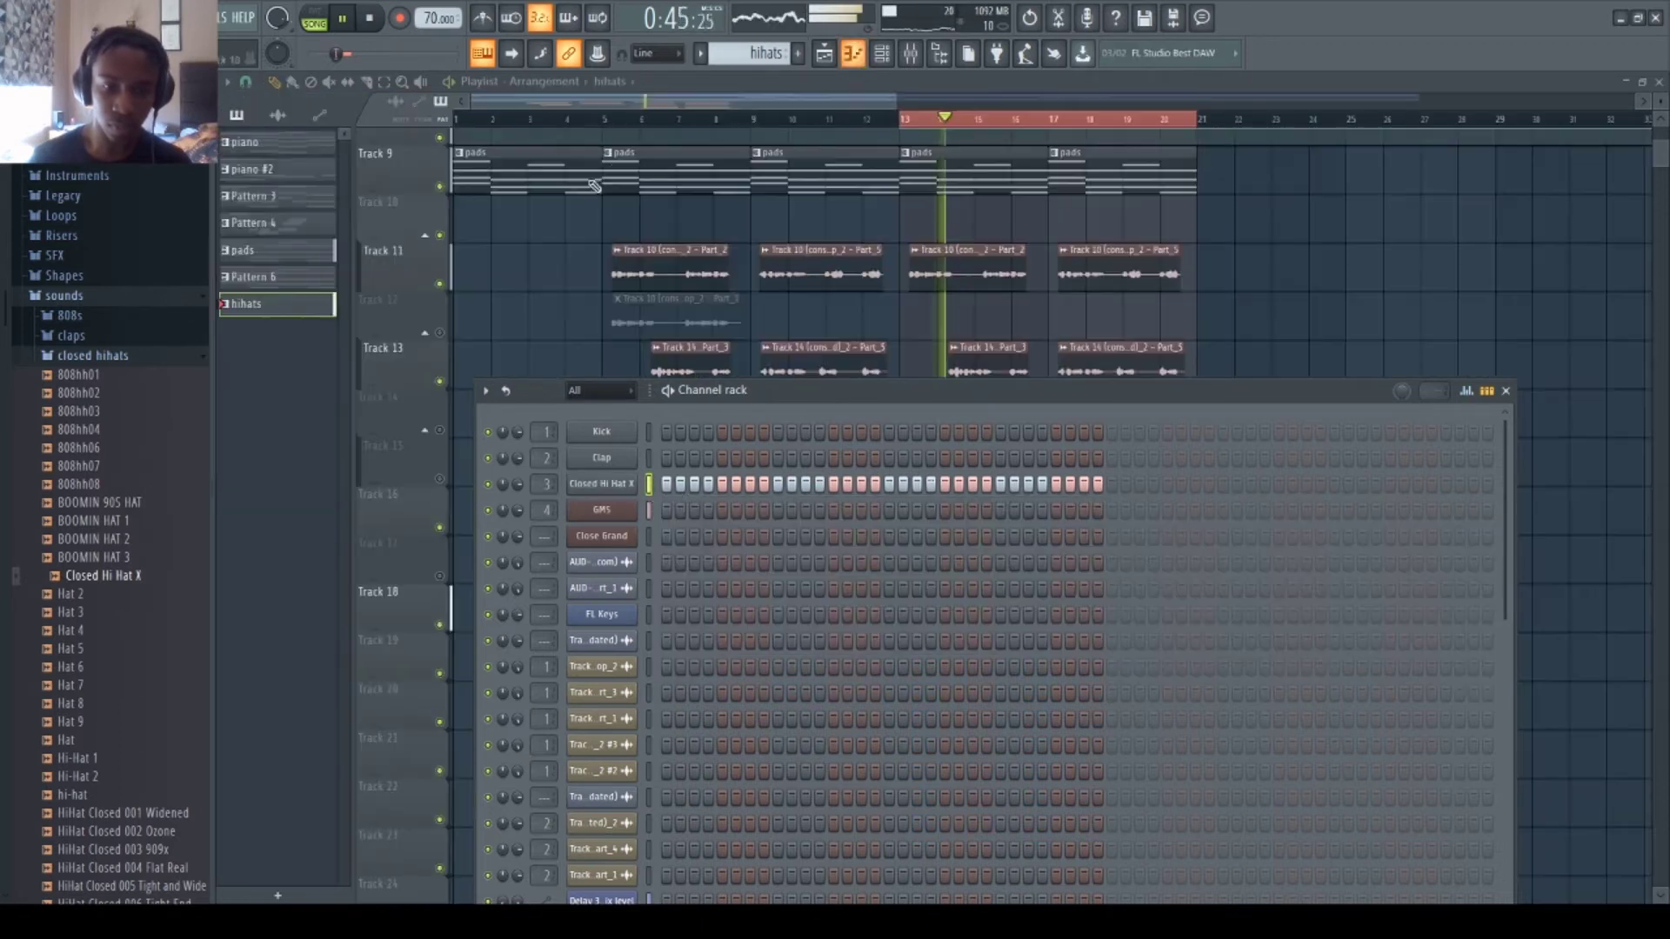
scroll(614, 487, "up", 1)
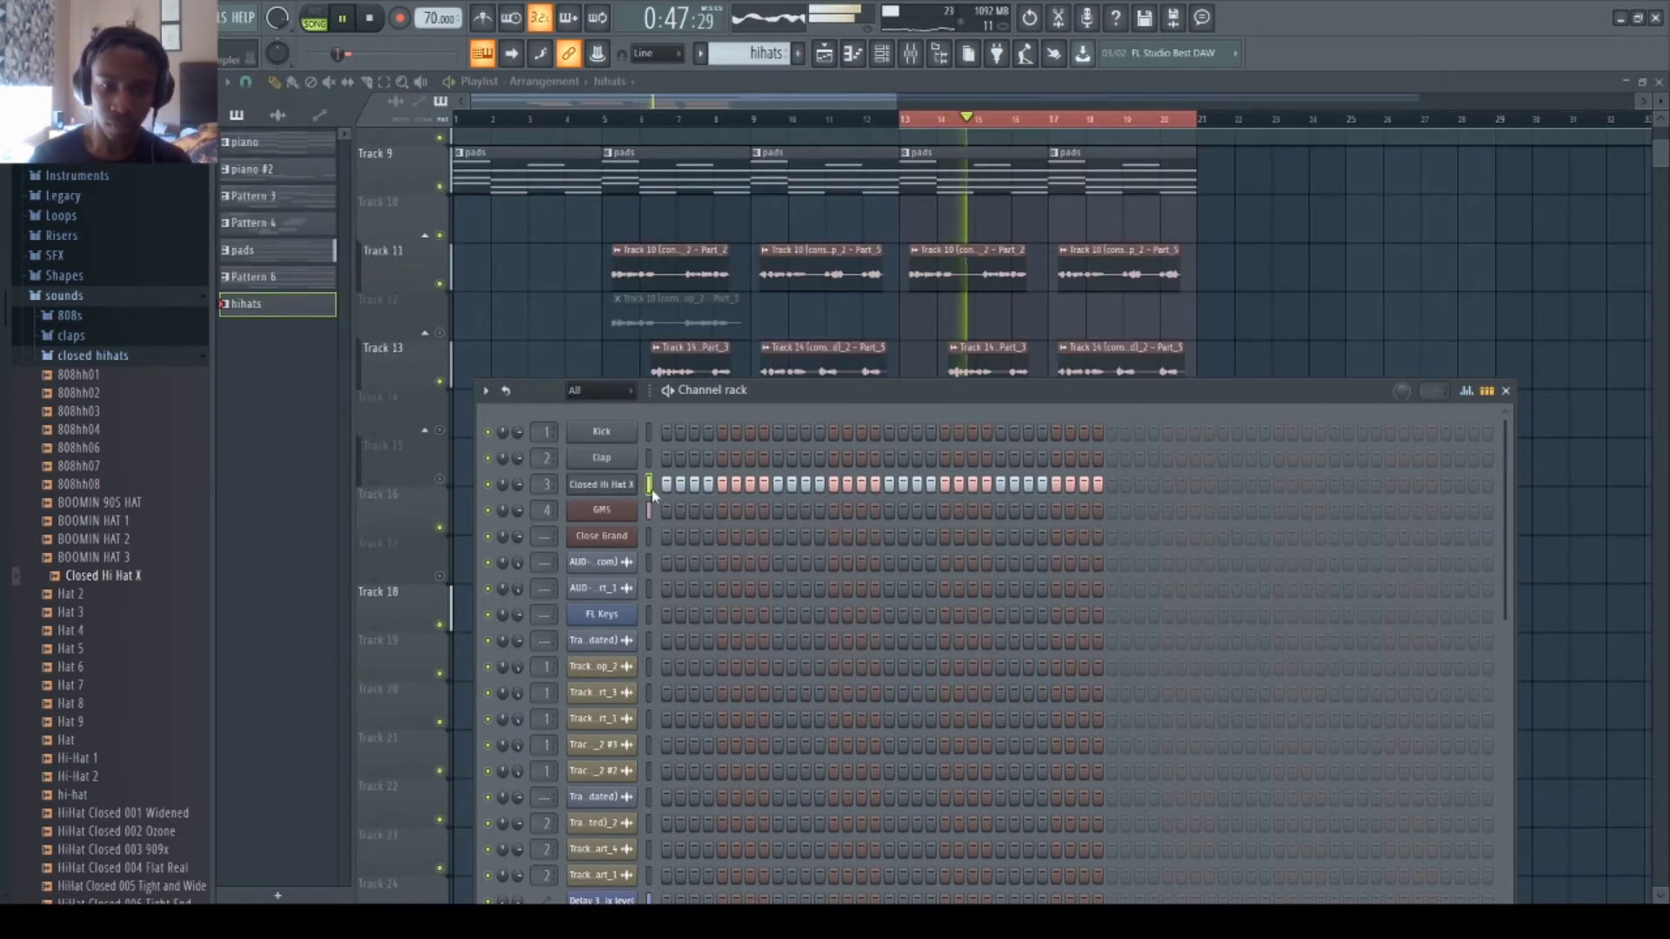
- Add fast descending three-note hi-hat rolls below C5 in bars 1 and 2 of the Closed Hi Hat X piano roll
key("F7")
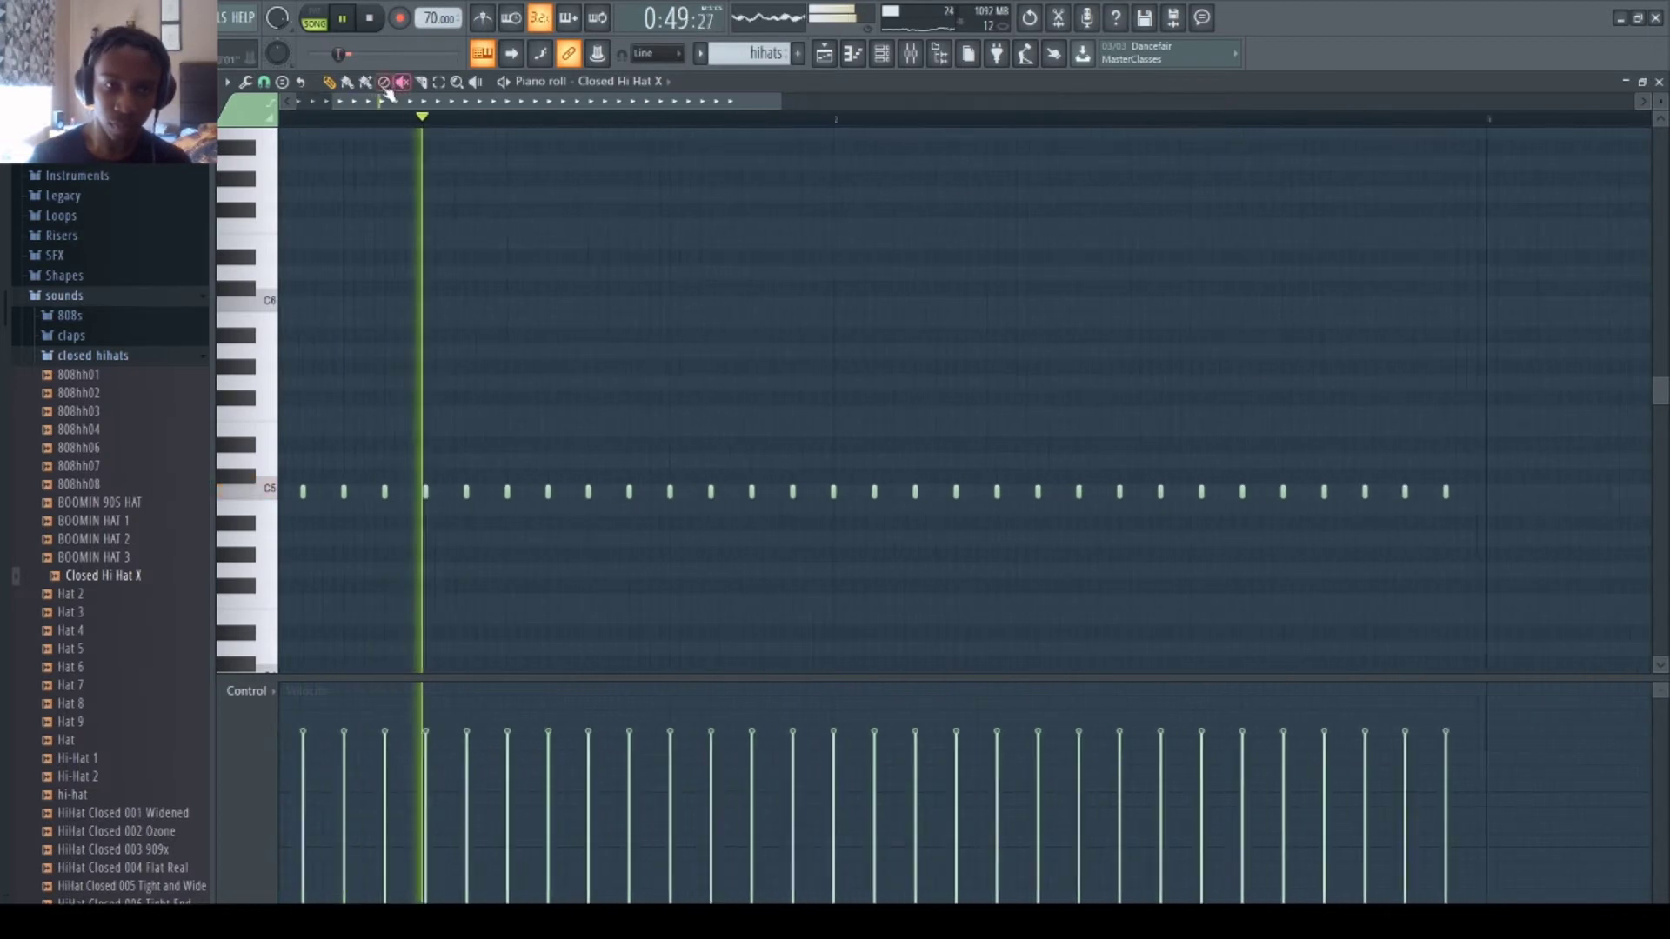
left_click(366, 85)
key("space")
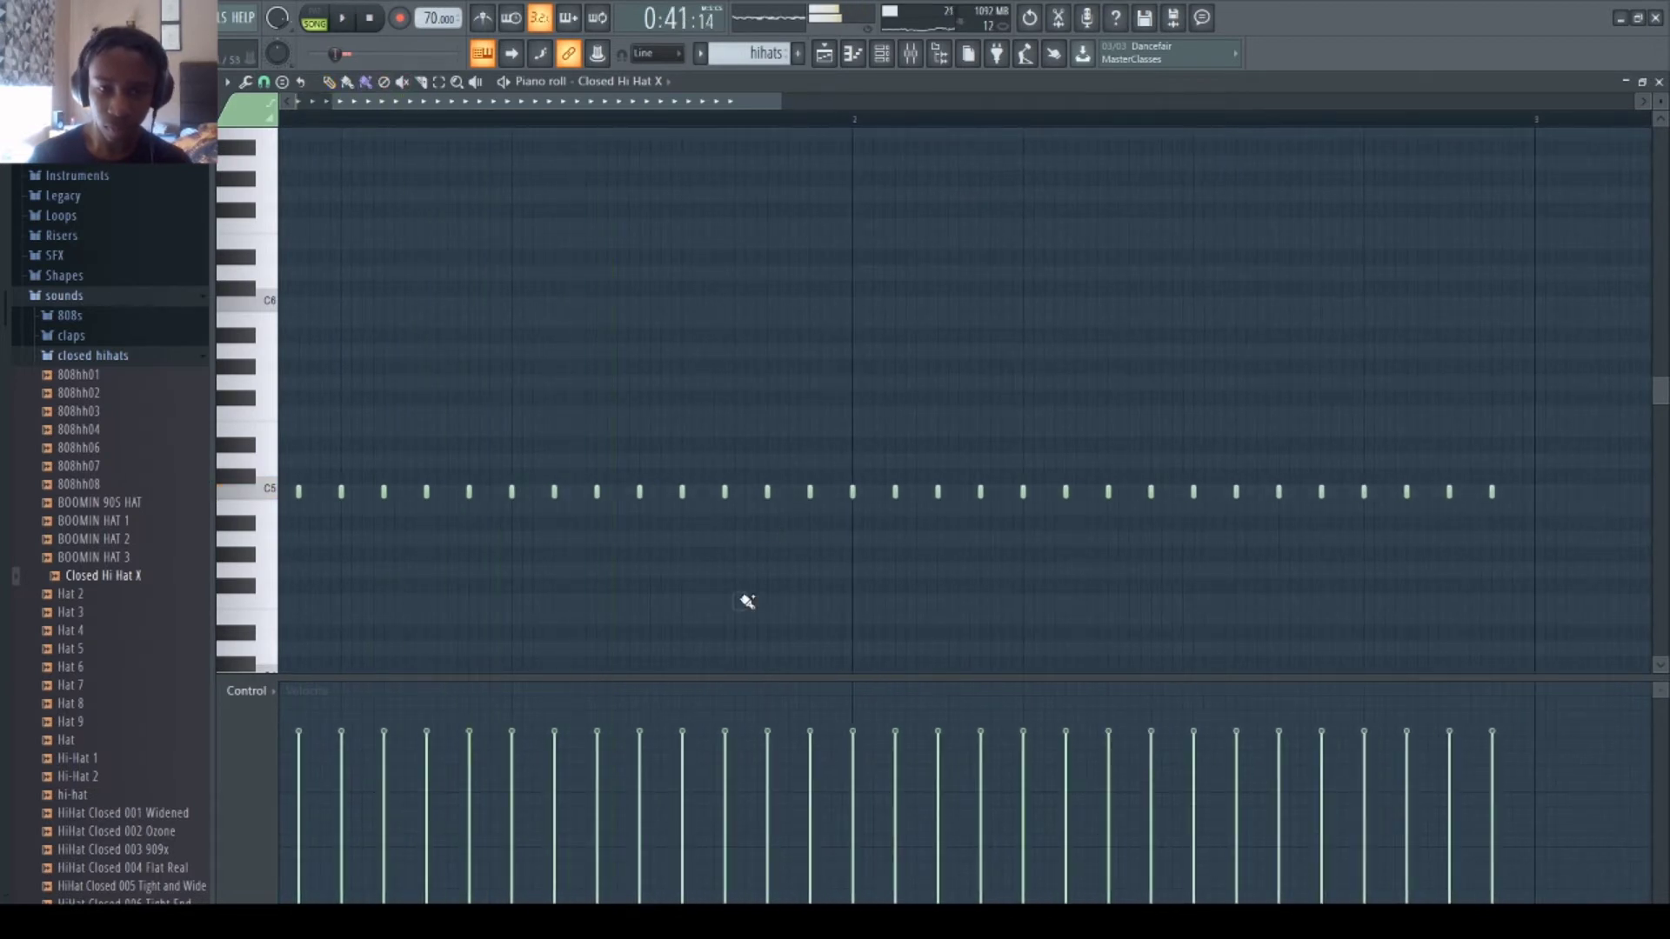
key("space")
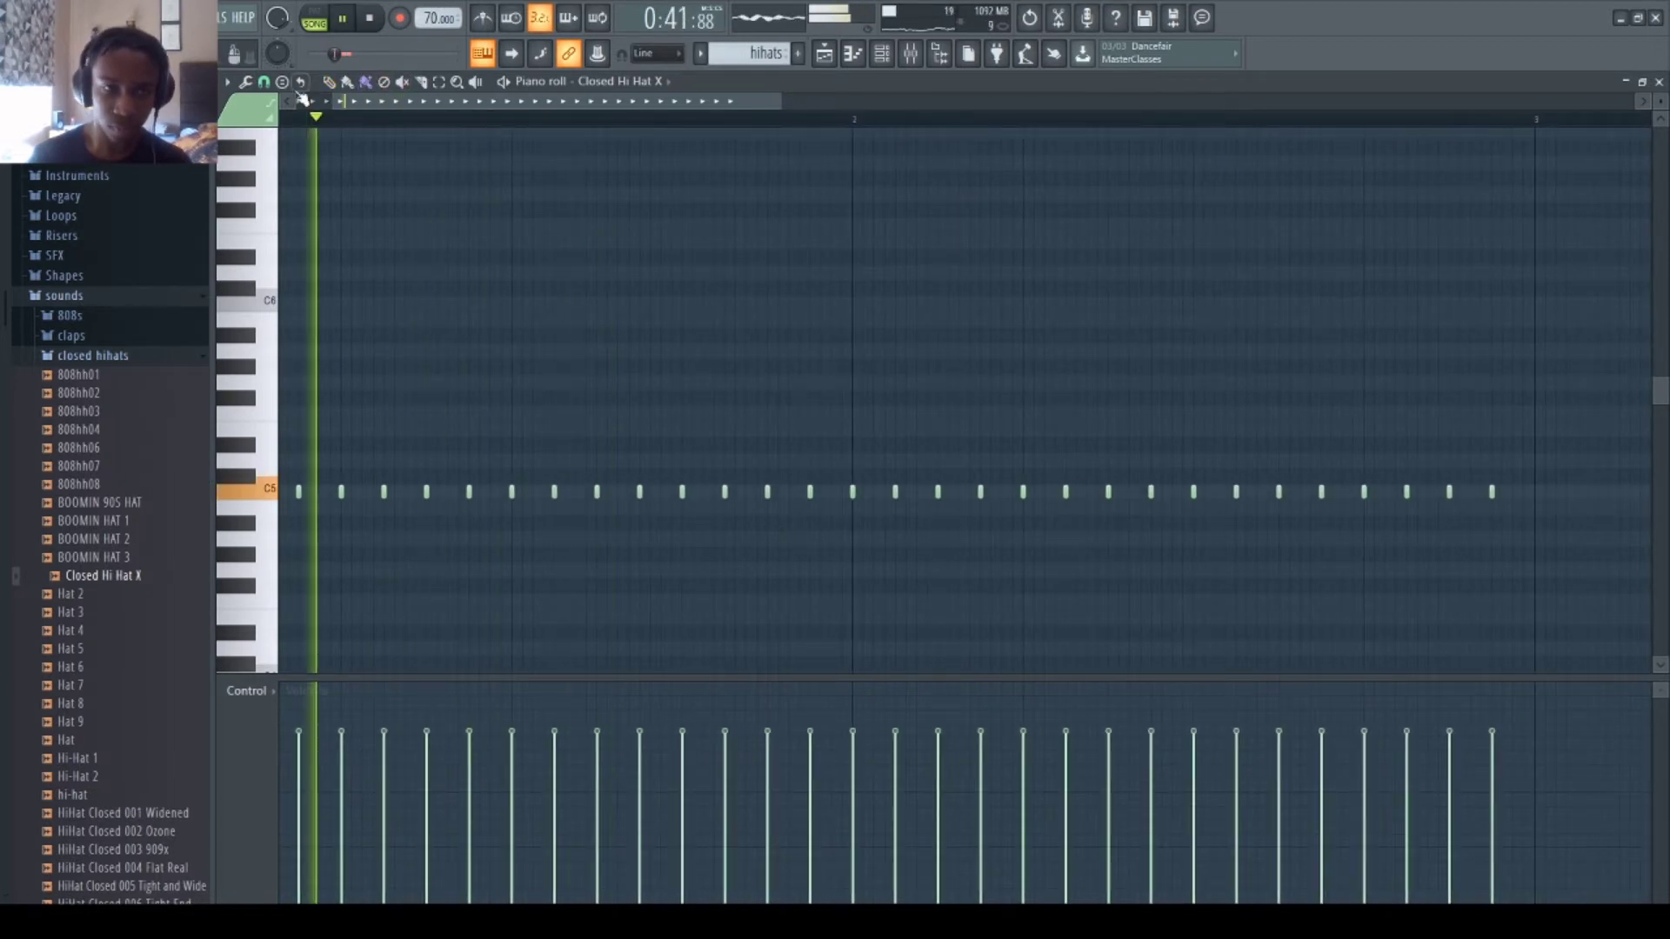
key("space")
left_click(609, 513)
right_click(606, 510)
left_click(596, 498)
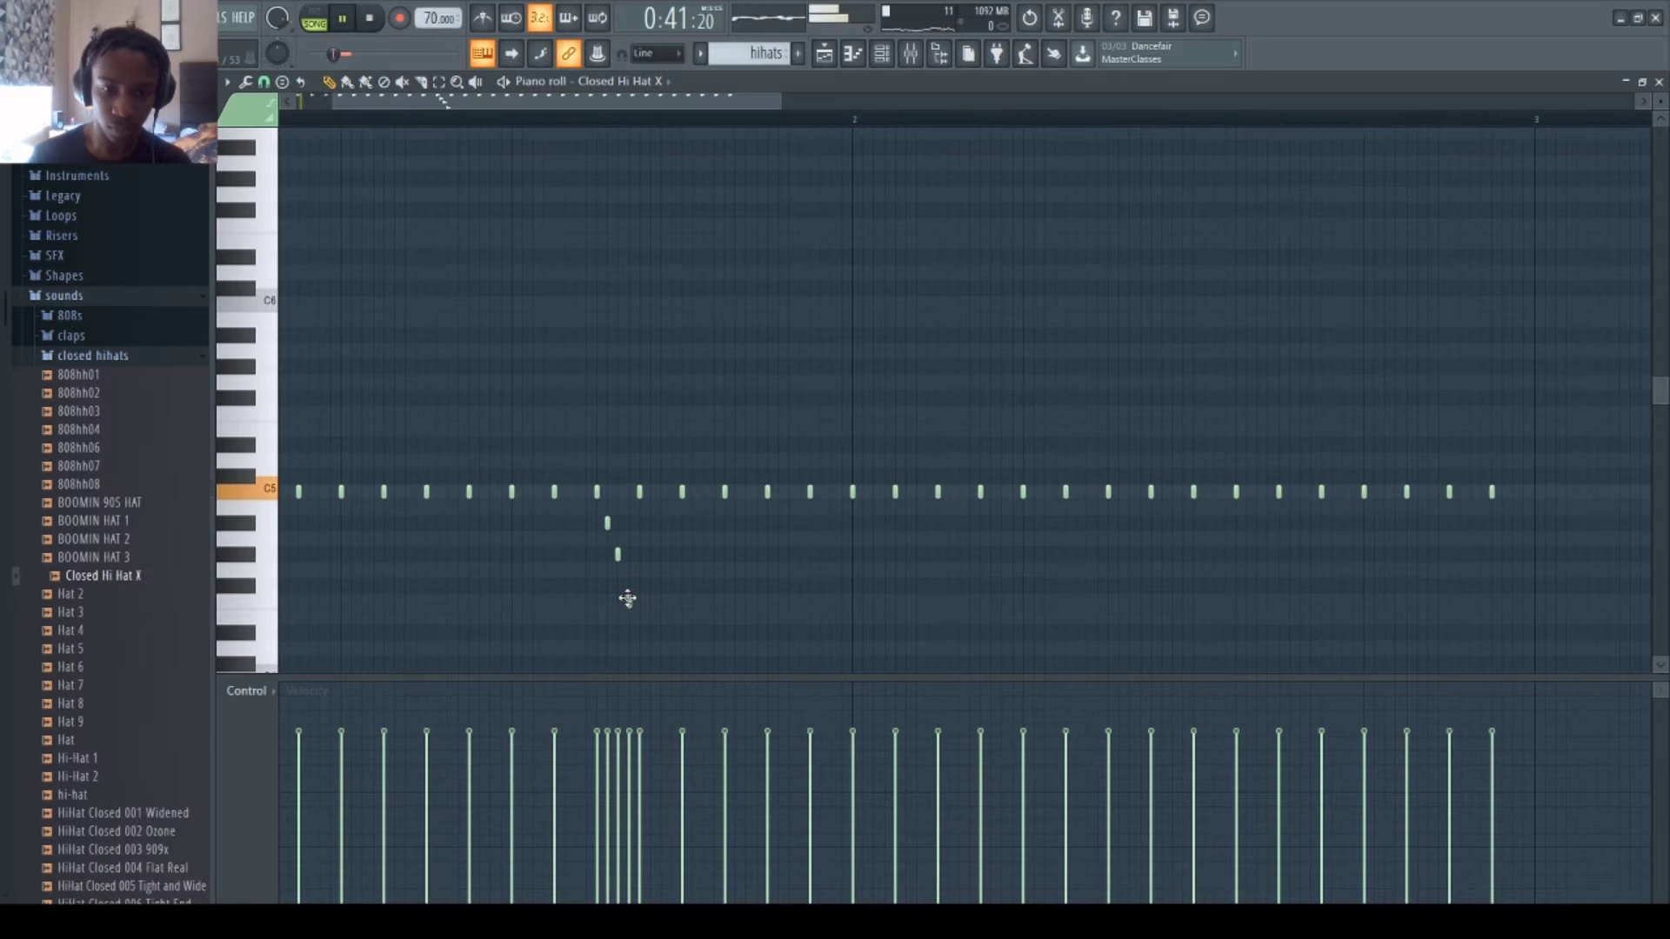
left_click(629, 569)
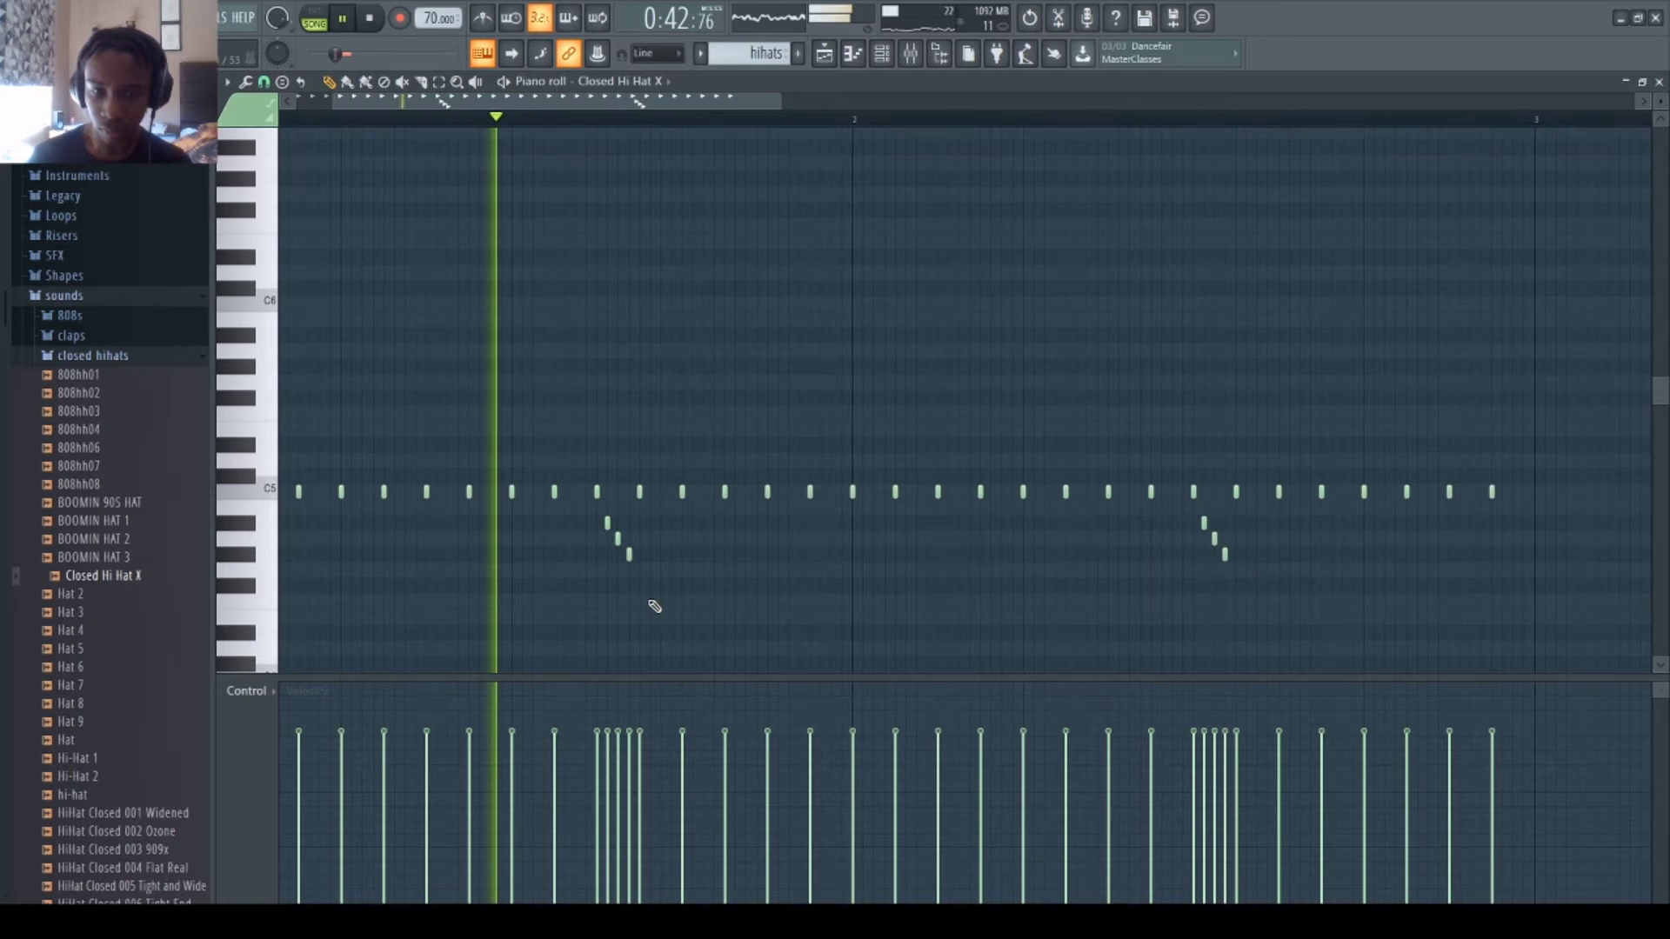
- Re-pitch the bar 1 hi-hat roll to descend through A#4, G#4 and F#4, and play it back
right_click(629, 557)
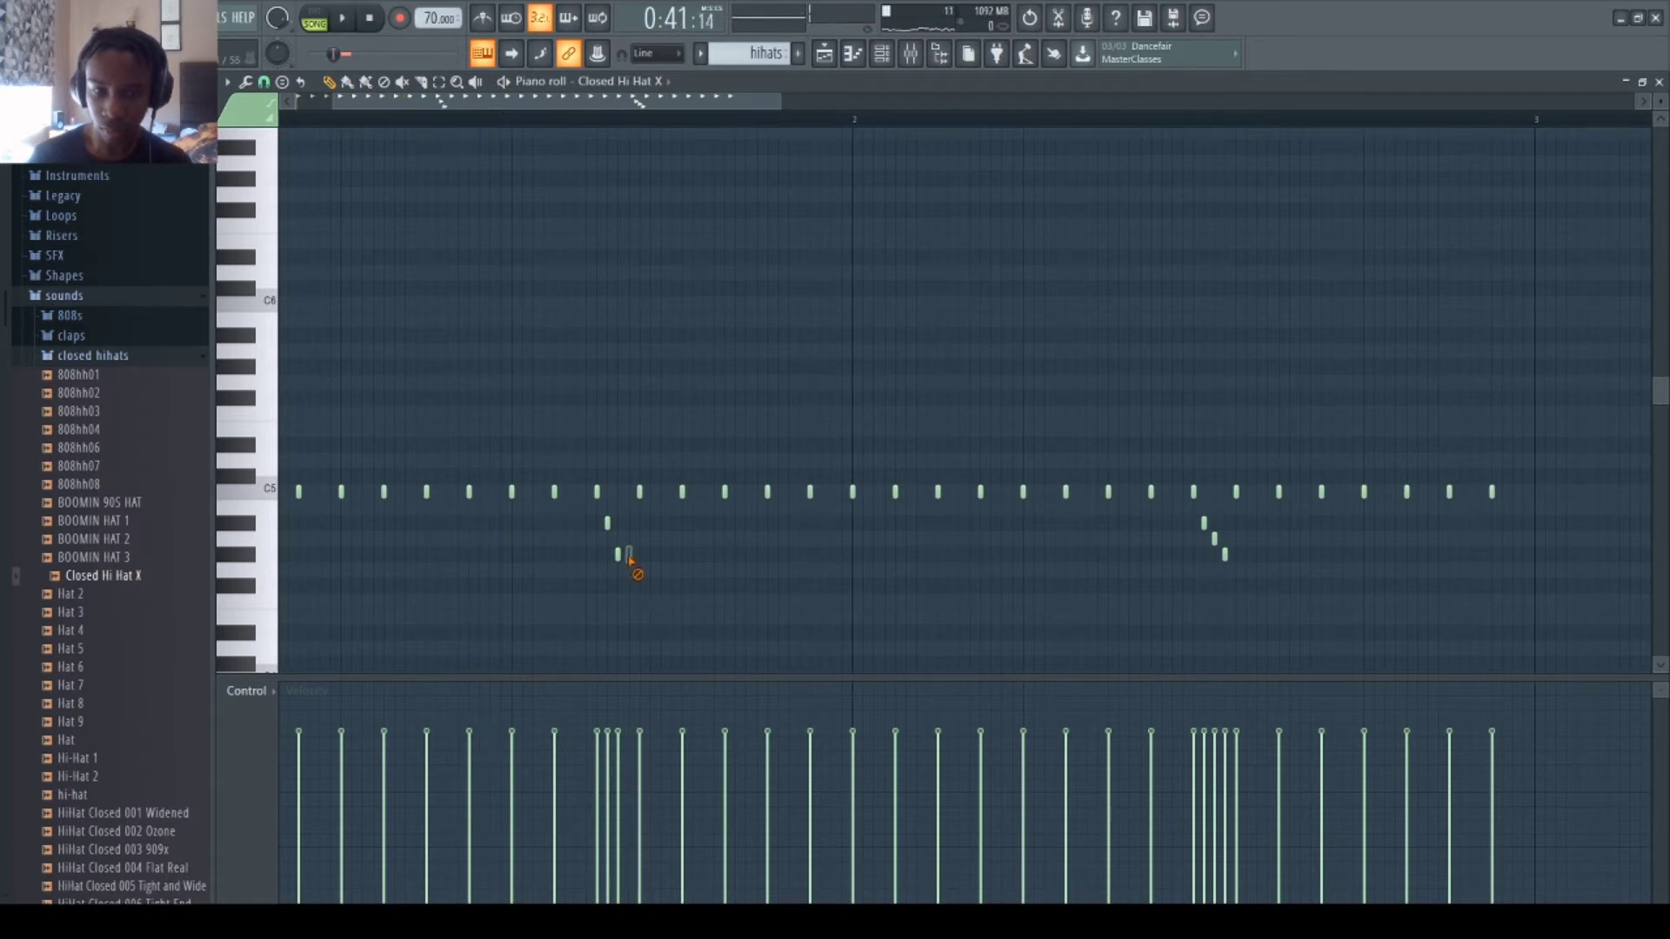
left_click(629, 586)
key("space")
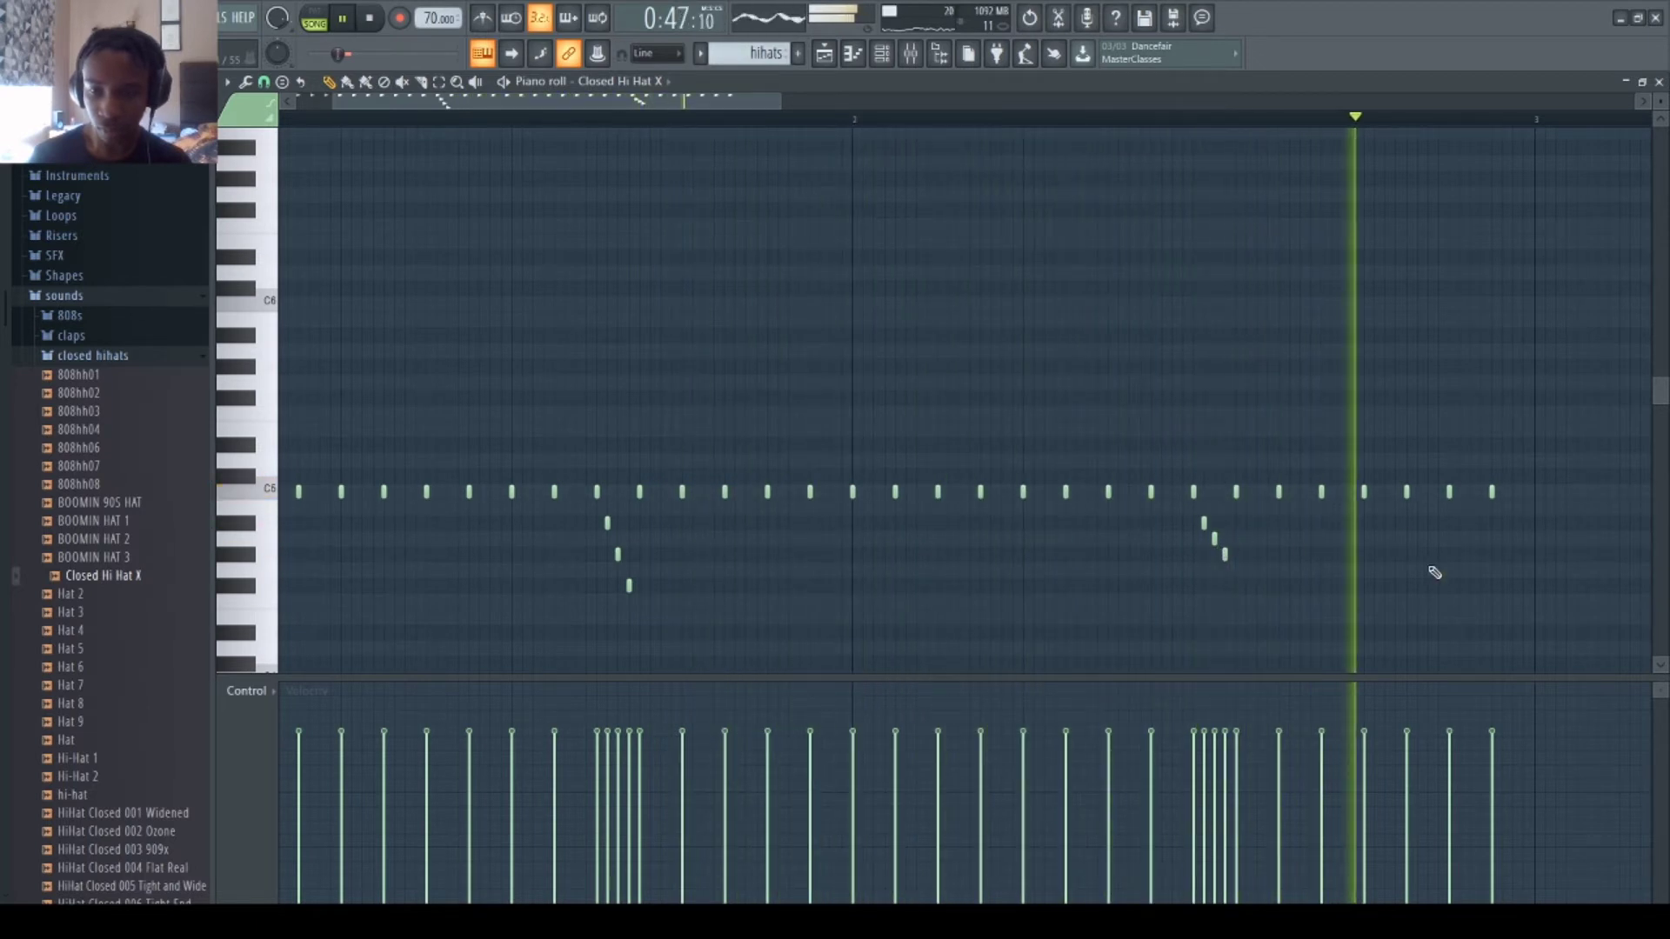
- Rebuild the bar 2 hi-hat roll with notes on A#4, G#4 and F#4 to match the bar 1 roll
right_click(1204, 523)
right_click(1214, 539)
right_click(1224, 554)
left_click(1206, 522)
left_click(1216, 554)
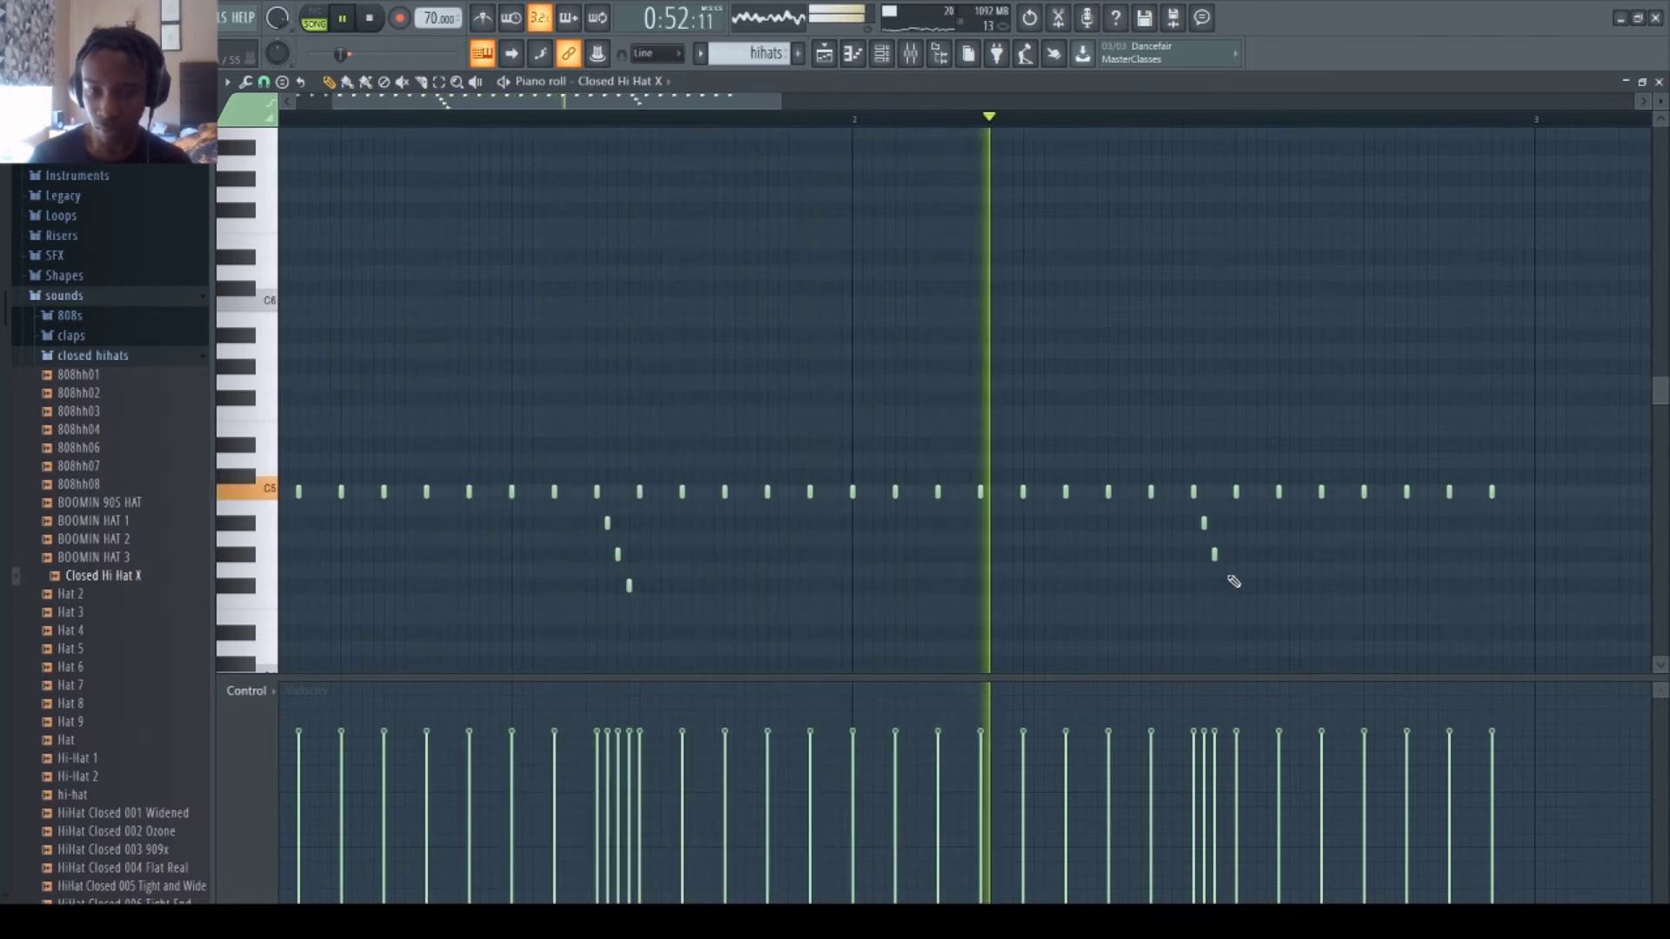
left_click(1227, 581)
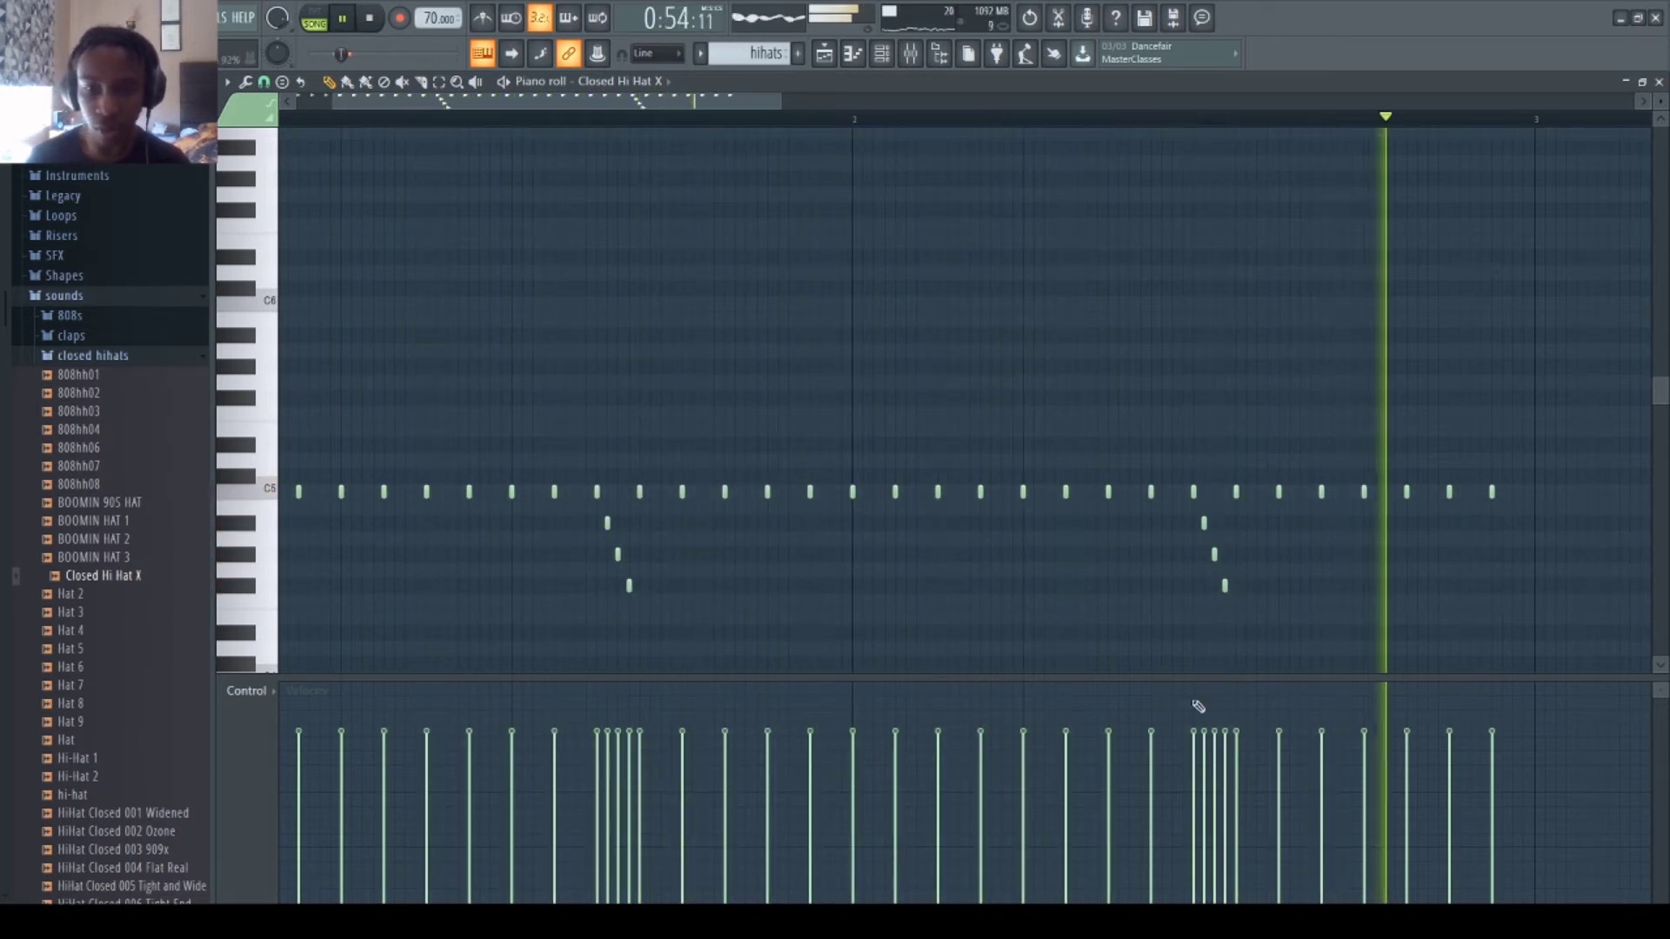
- Find Snare (16) in the good snares folder and load it in place of the Clap sample
left_click(824, 54)
key("F6")
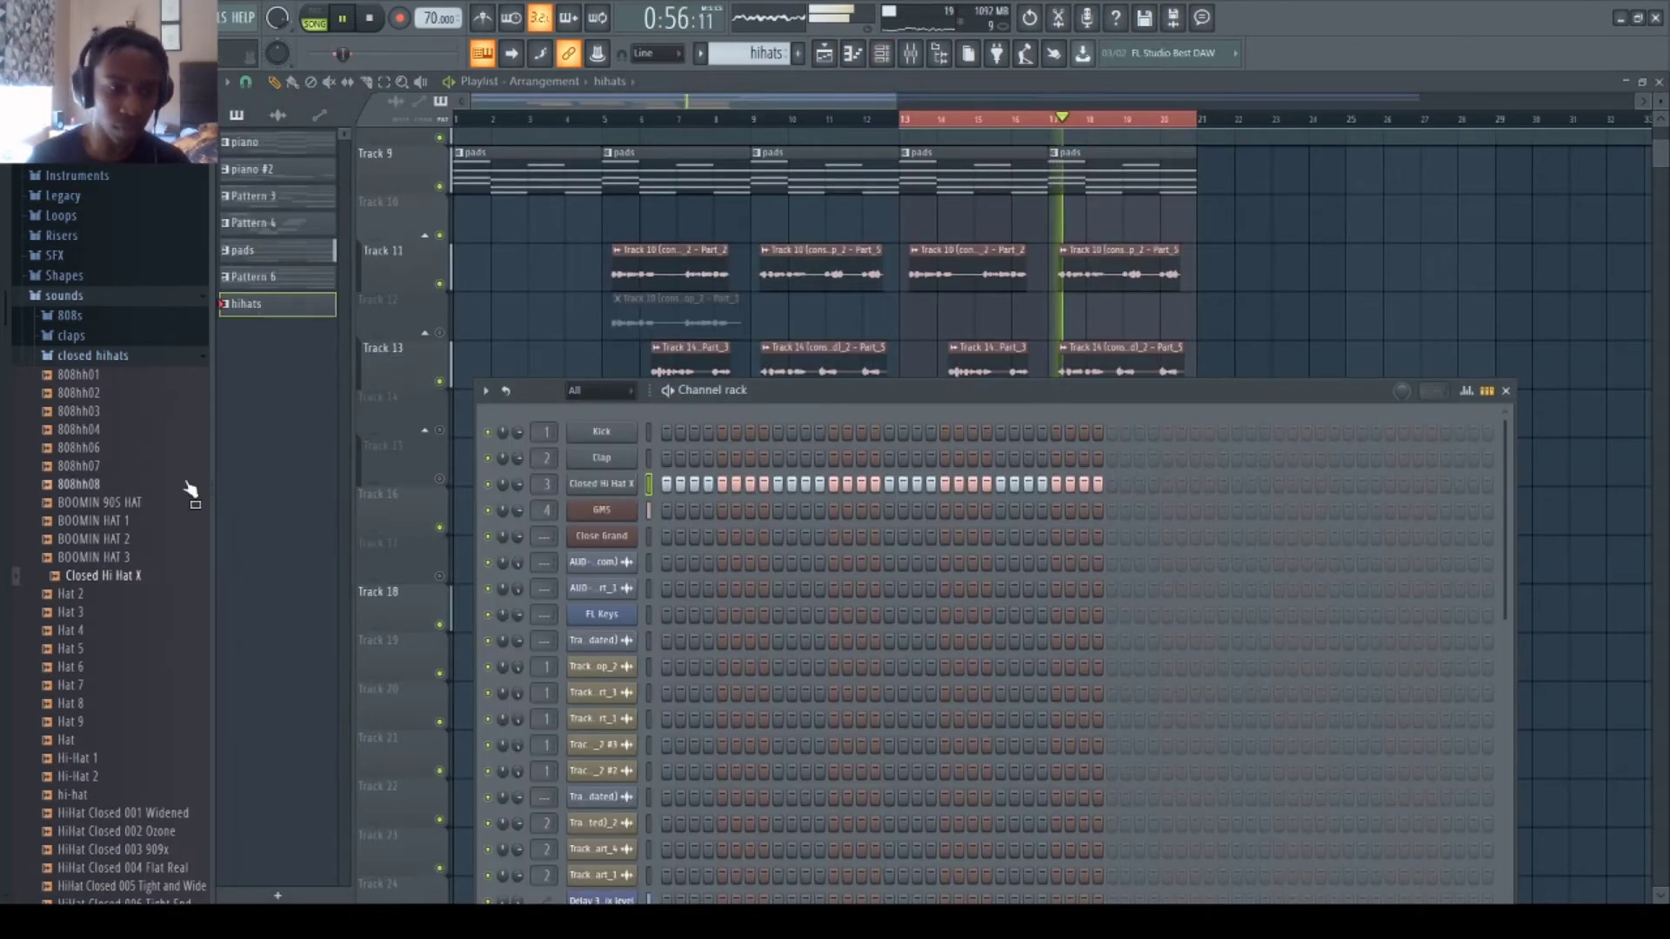
left_click(90, 356)
key("space")
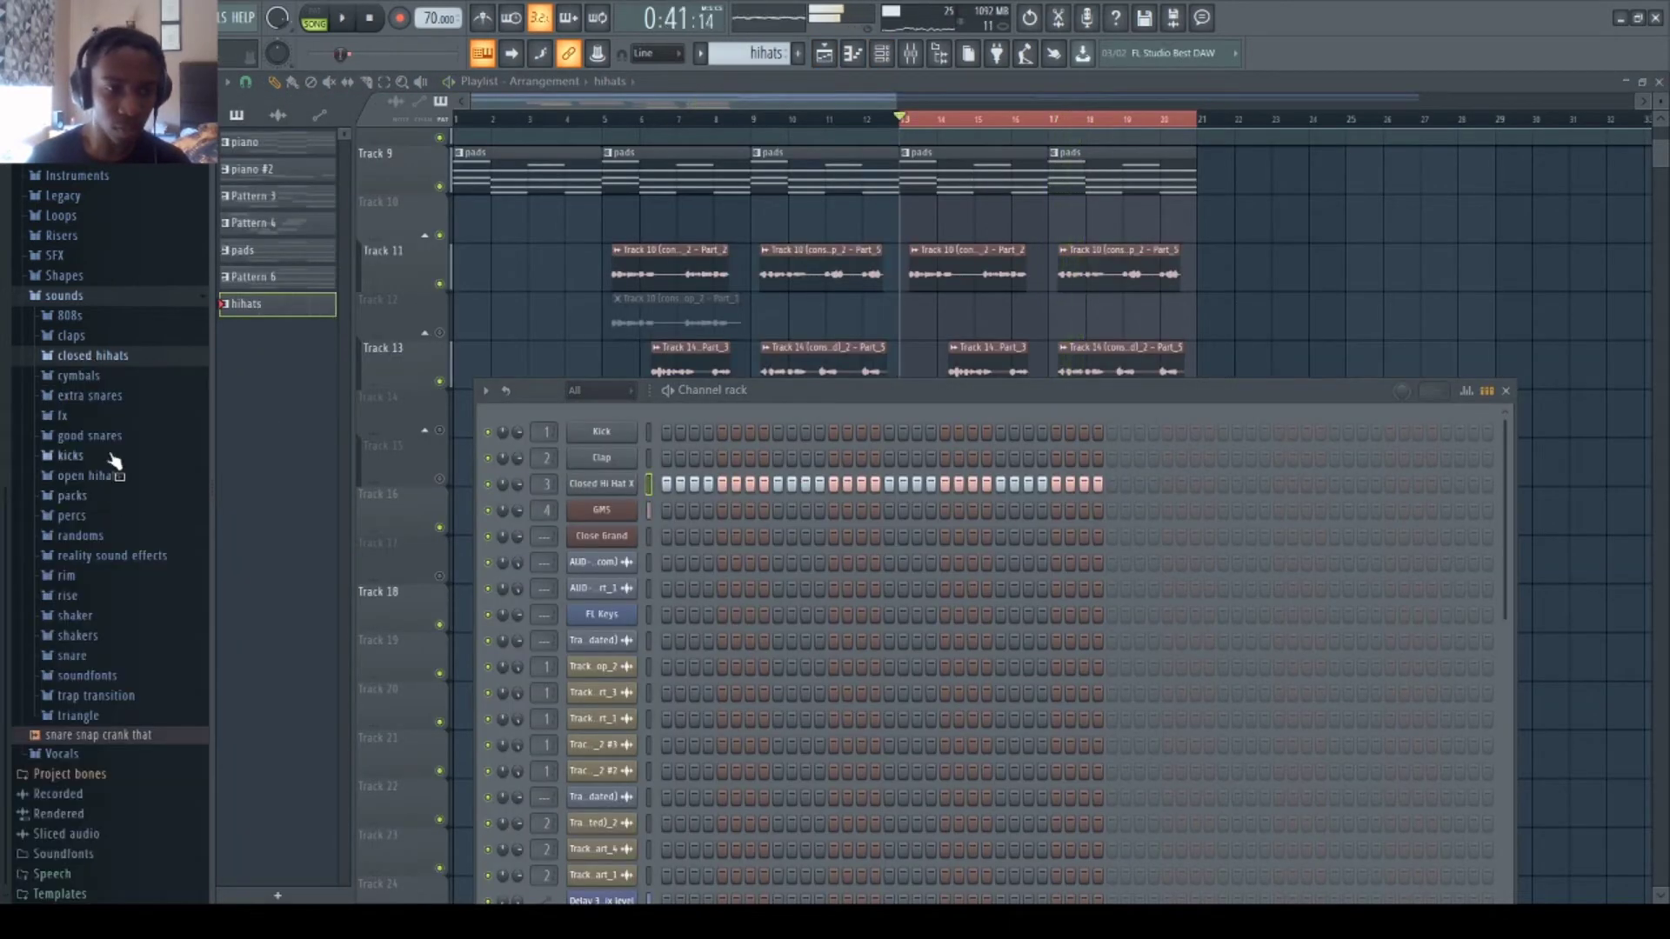
left_click(89, 435)
scroll(137, 596, "down", 5)
scroll(137, 596, "down", 8)
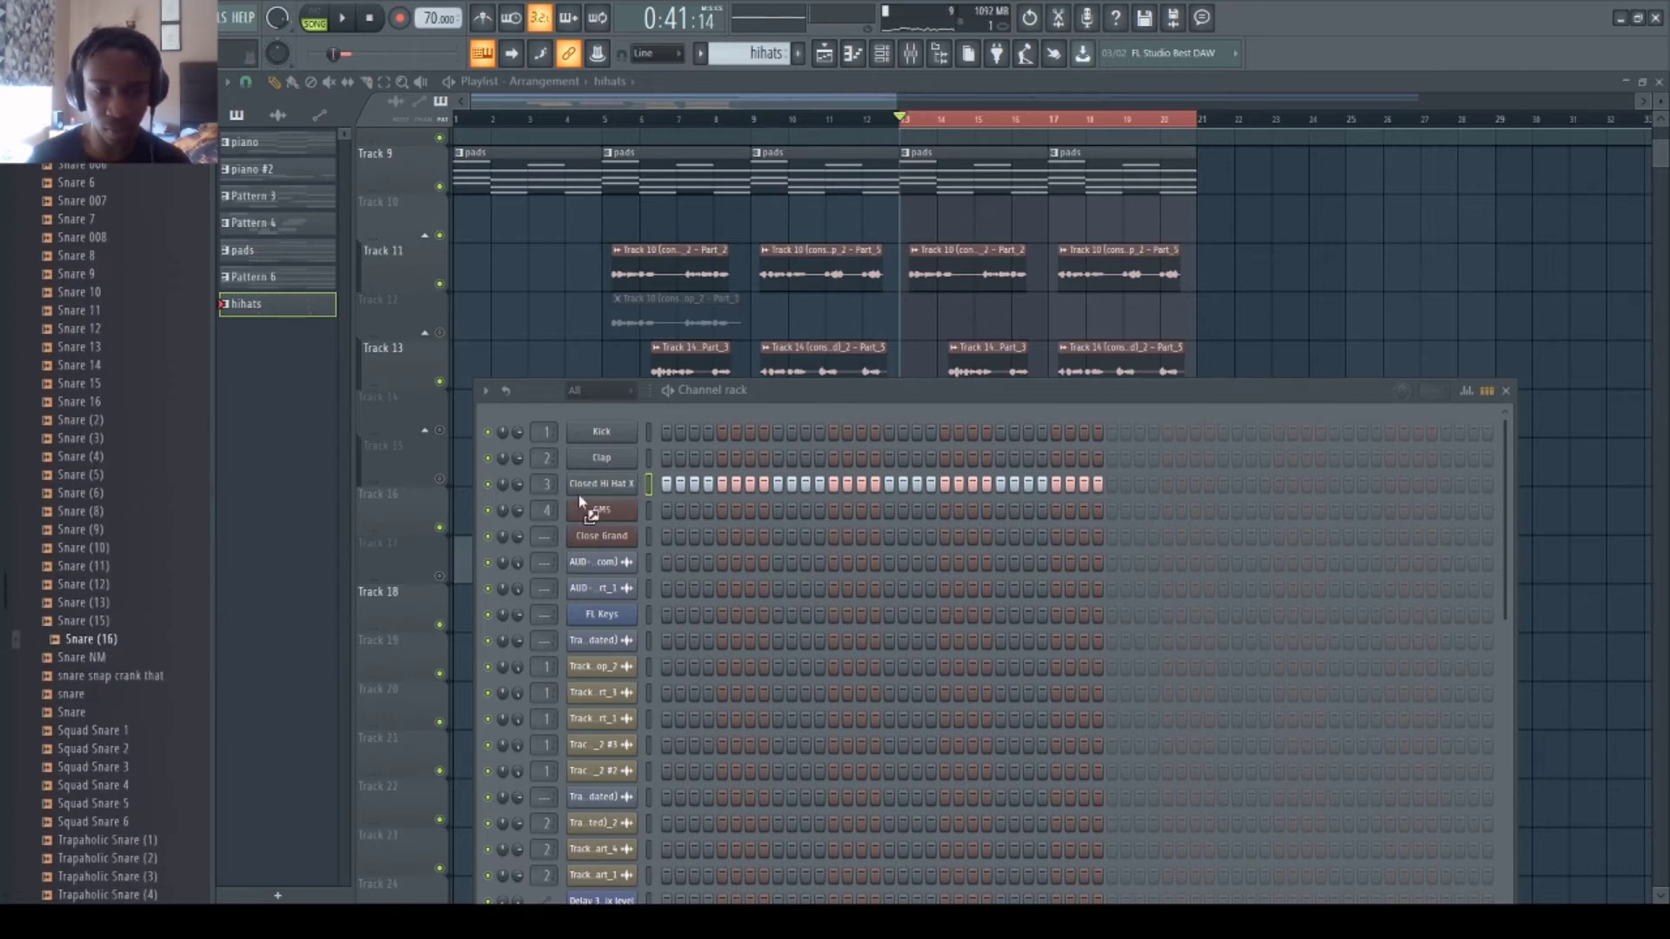
left_click_drag(581, 501, 601, 457)
- Put Snare (16) hits on steps 5, 13, 21 and 29, route the channel to mixer track 5 and play it
key("space")
left_click(722, 457)
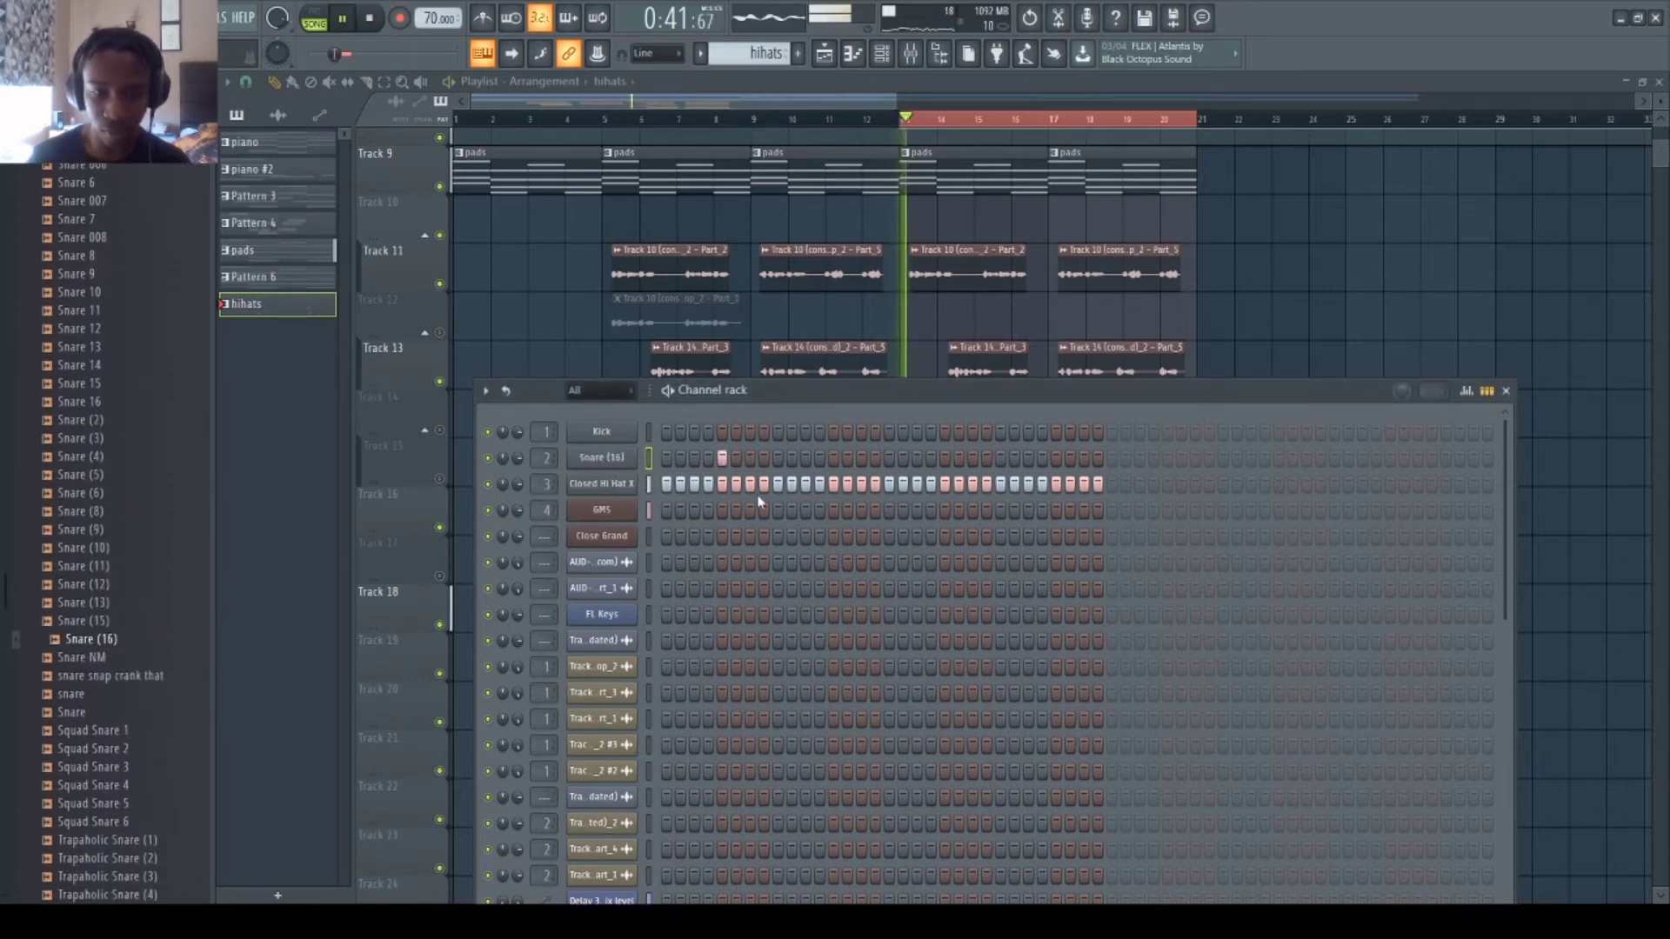
key("space")
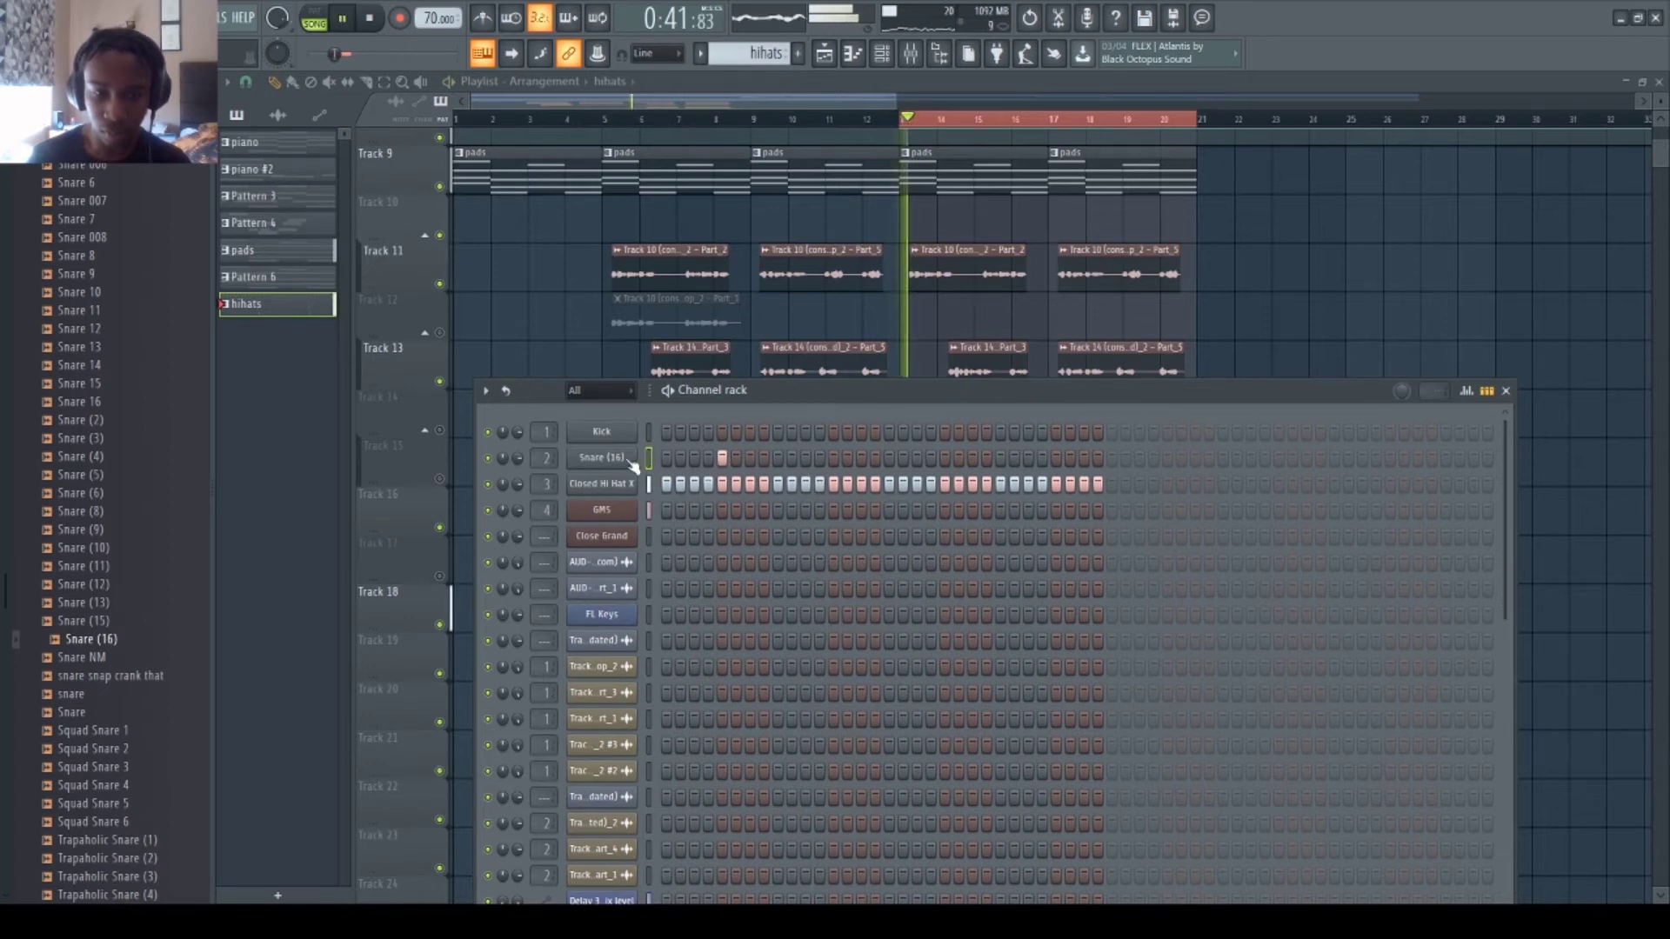
key("space")
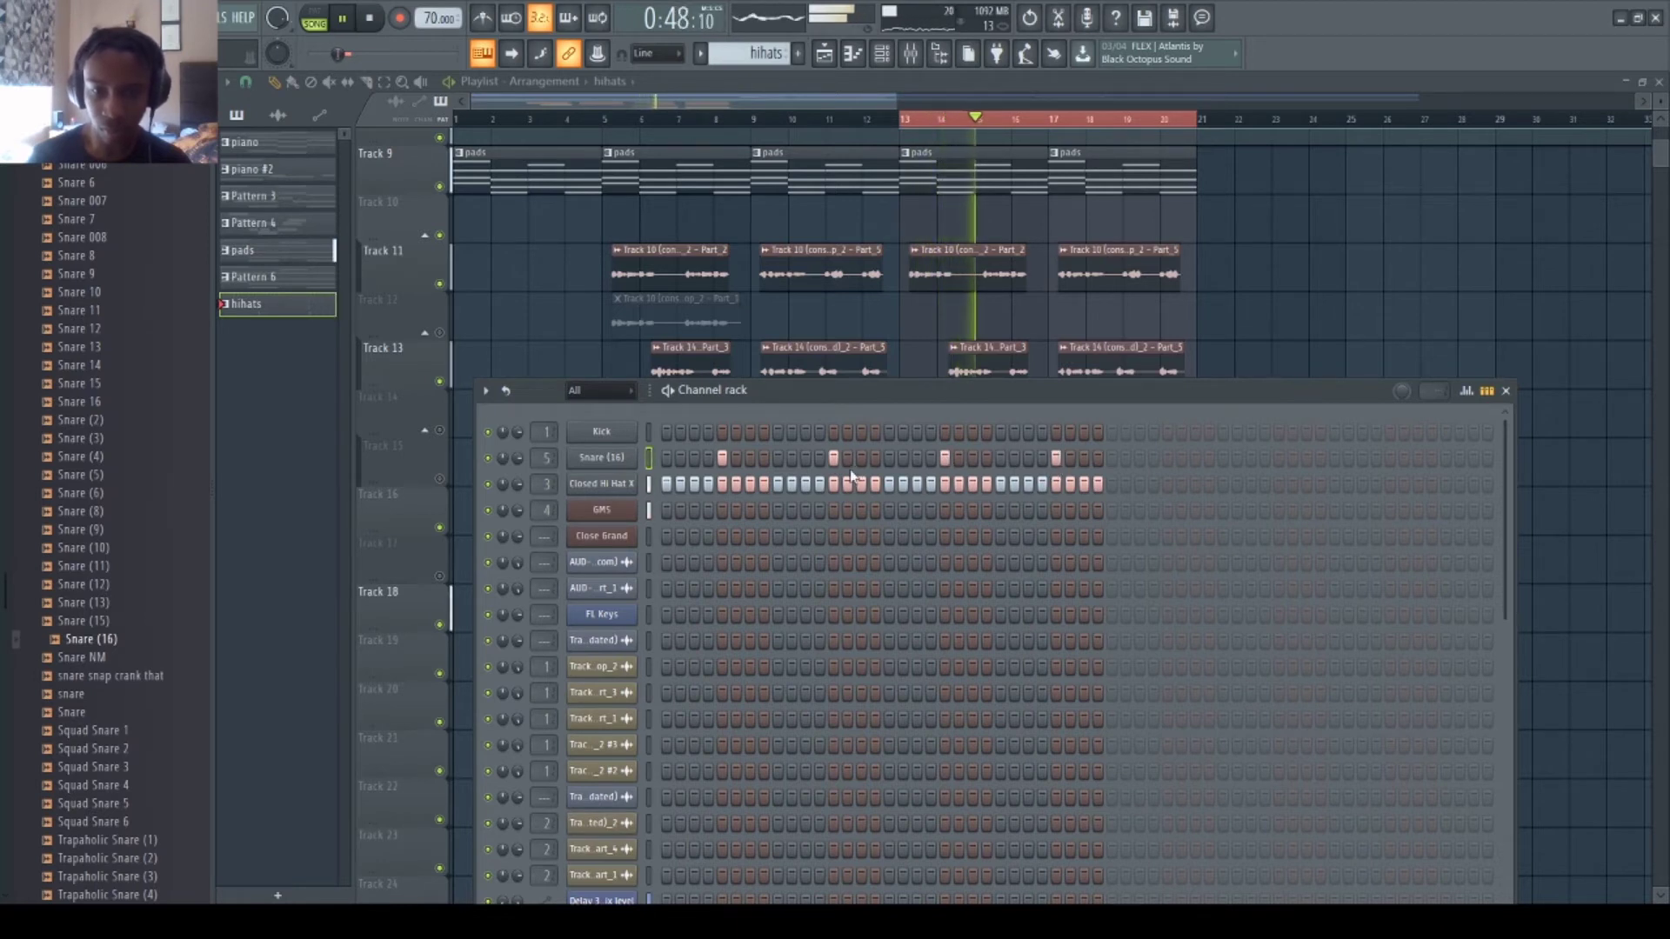
key("space")
key("space")
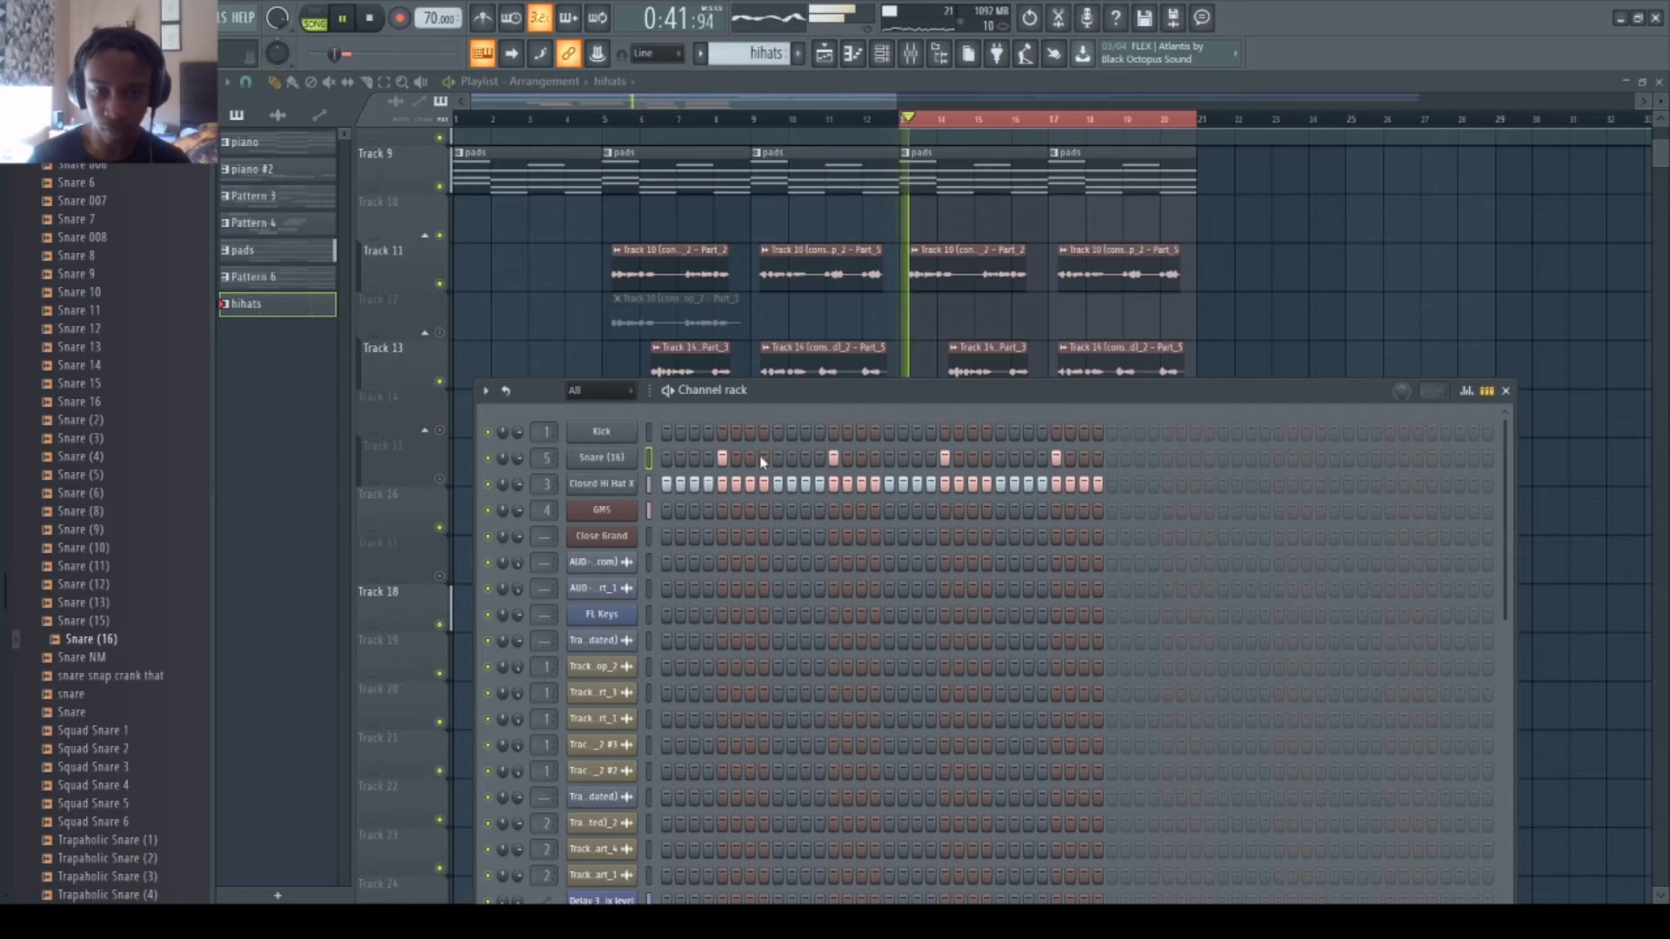
left_click(763, 457)
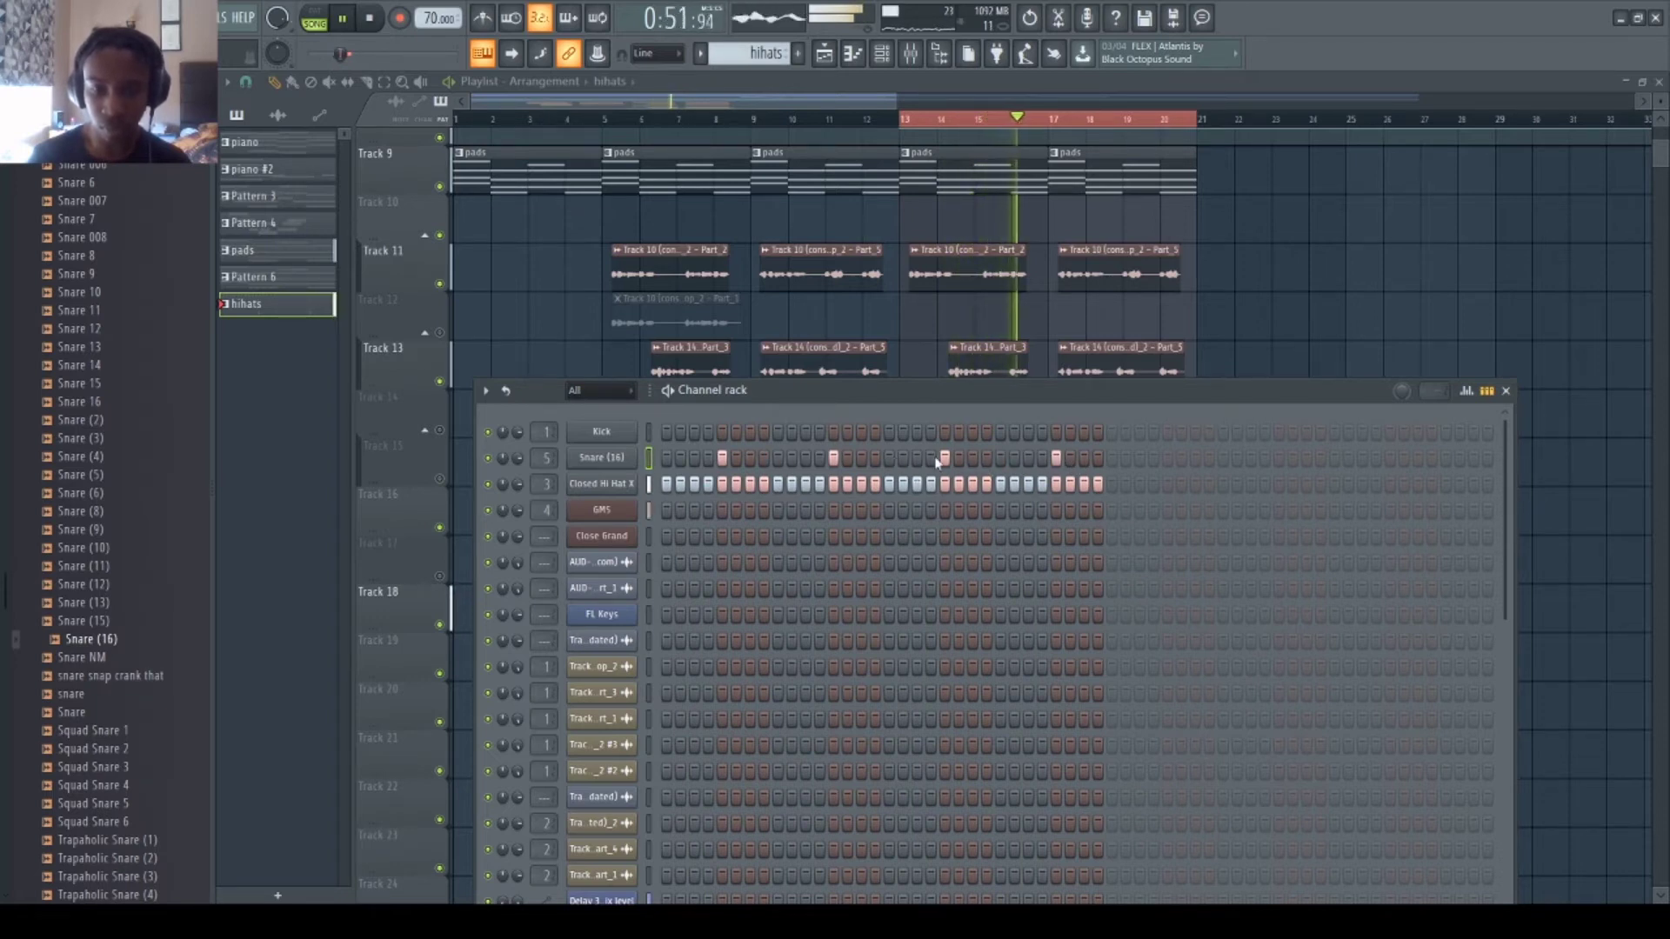
- Audition BOOMIN CLASSI..HOUSE SNARE 2 from the good snares folder and load it in place of Snare (16)
key("F6")
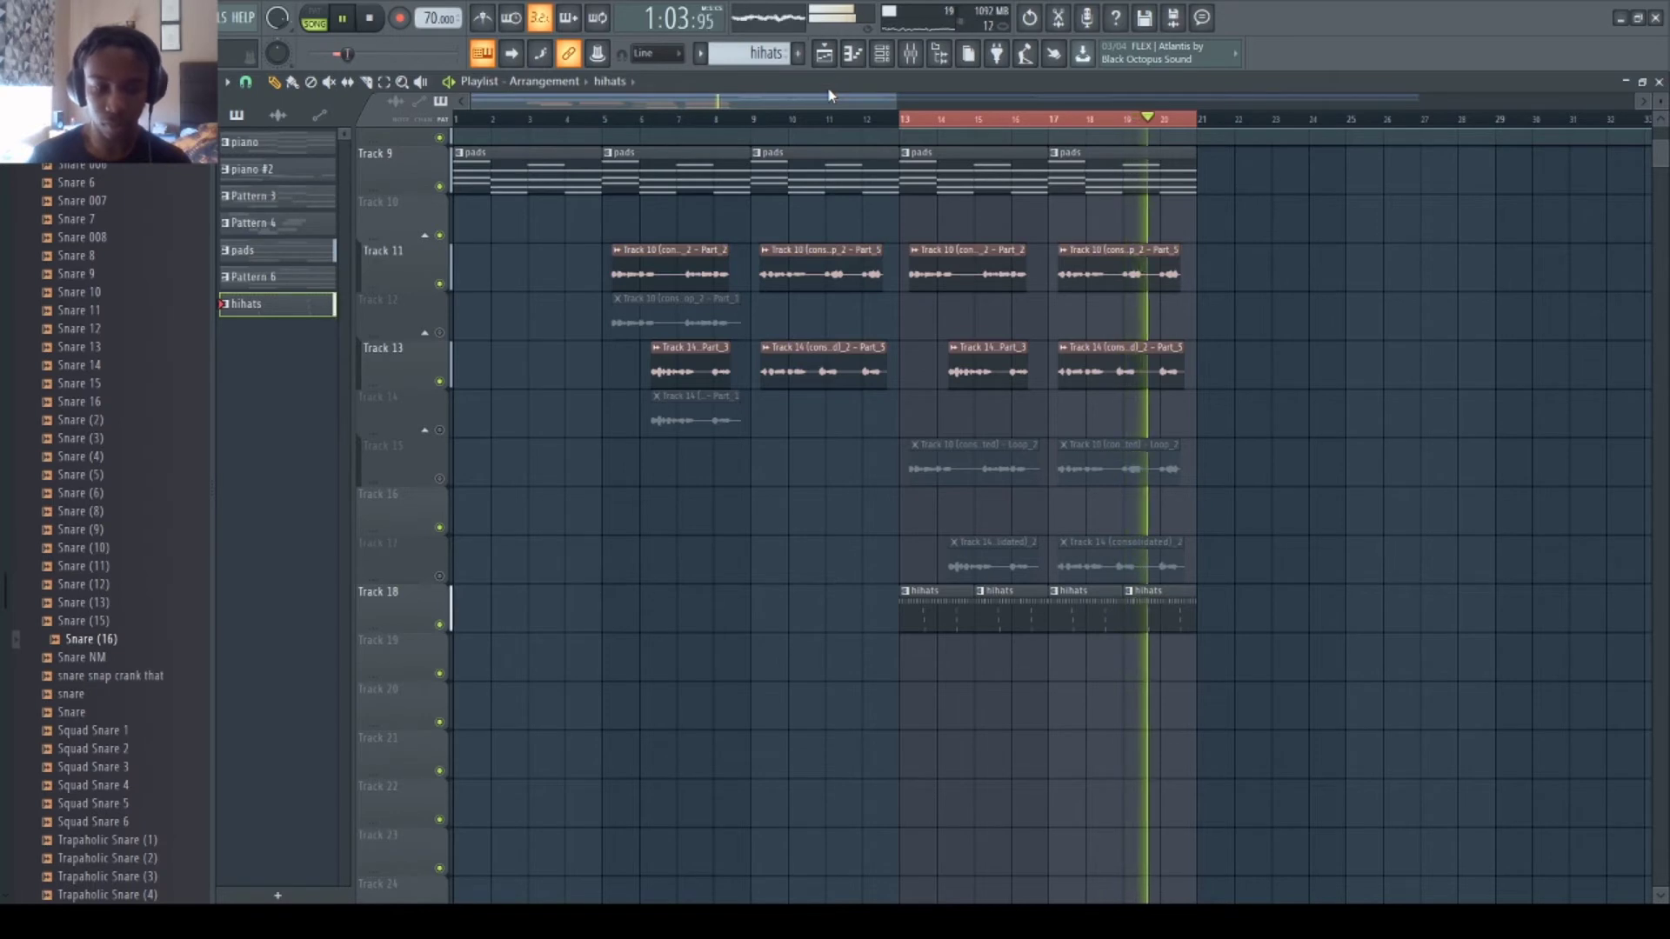
scroll(148, 348, "up", 10)
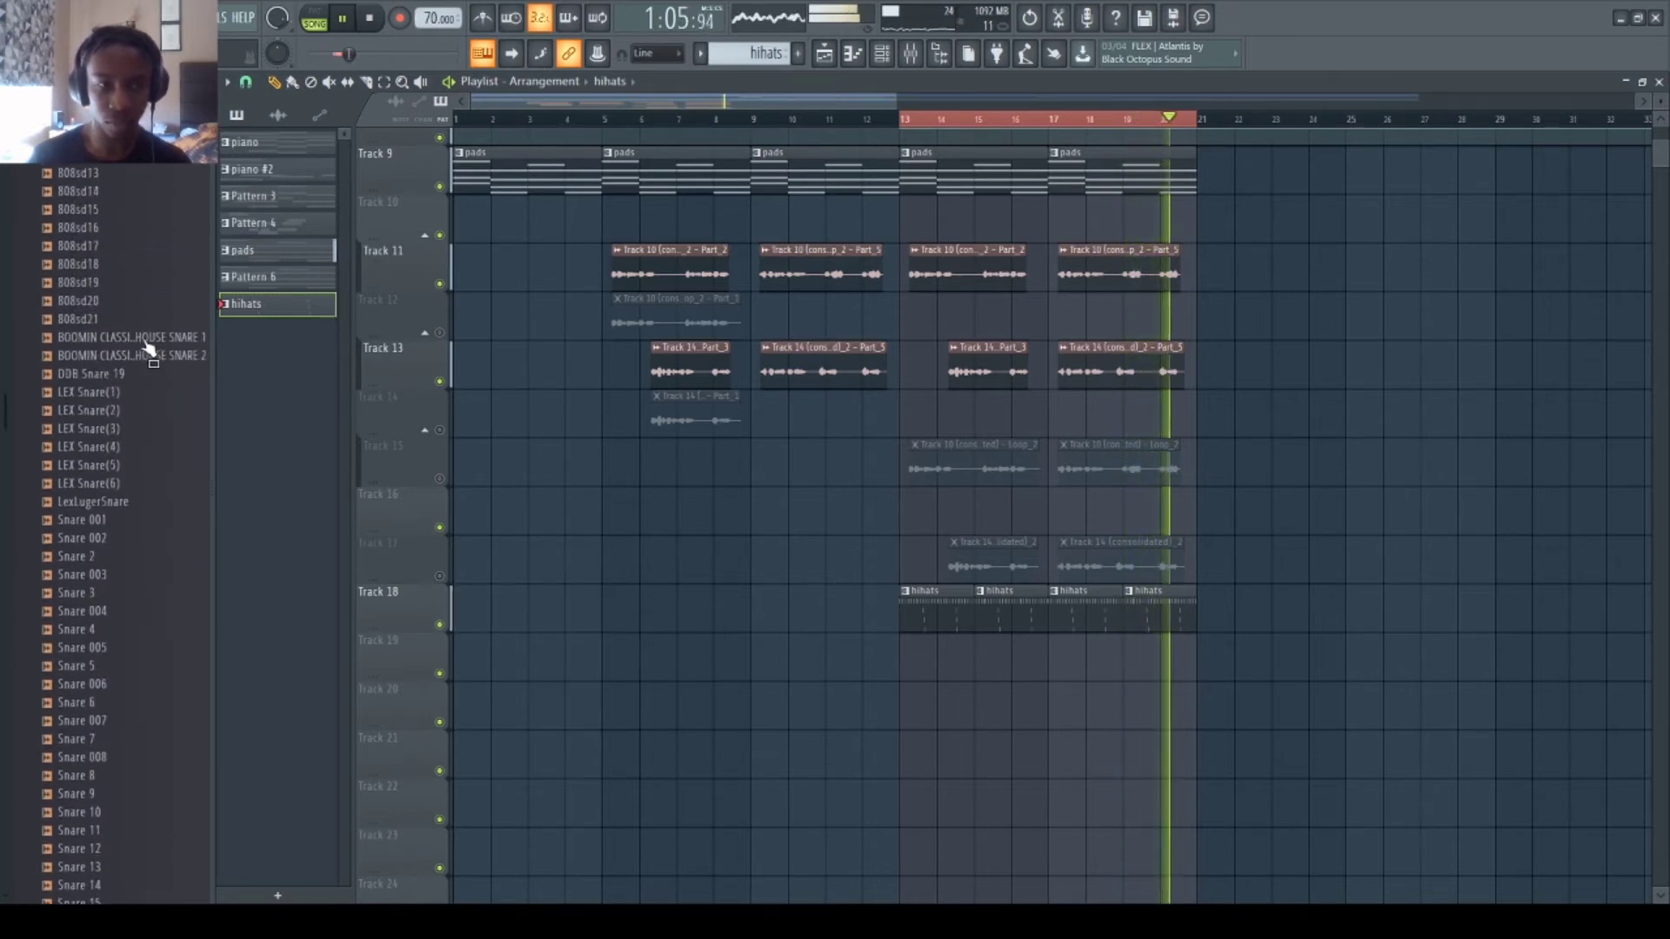
scroll(130, 252, "up", 5)
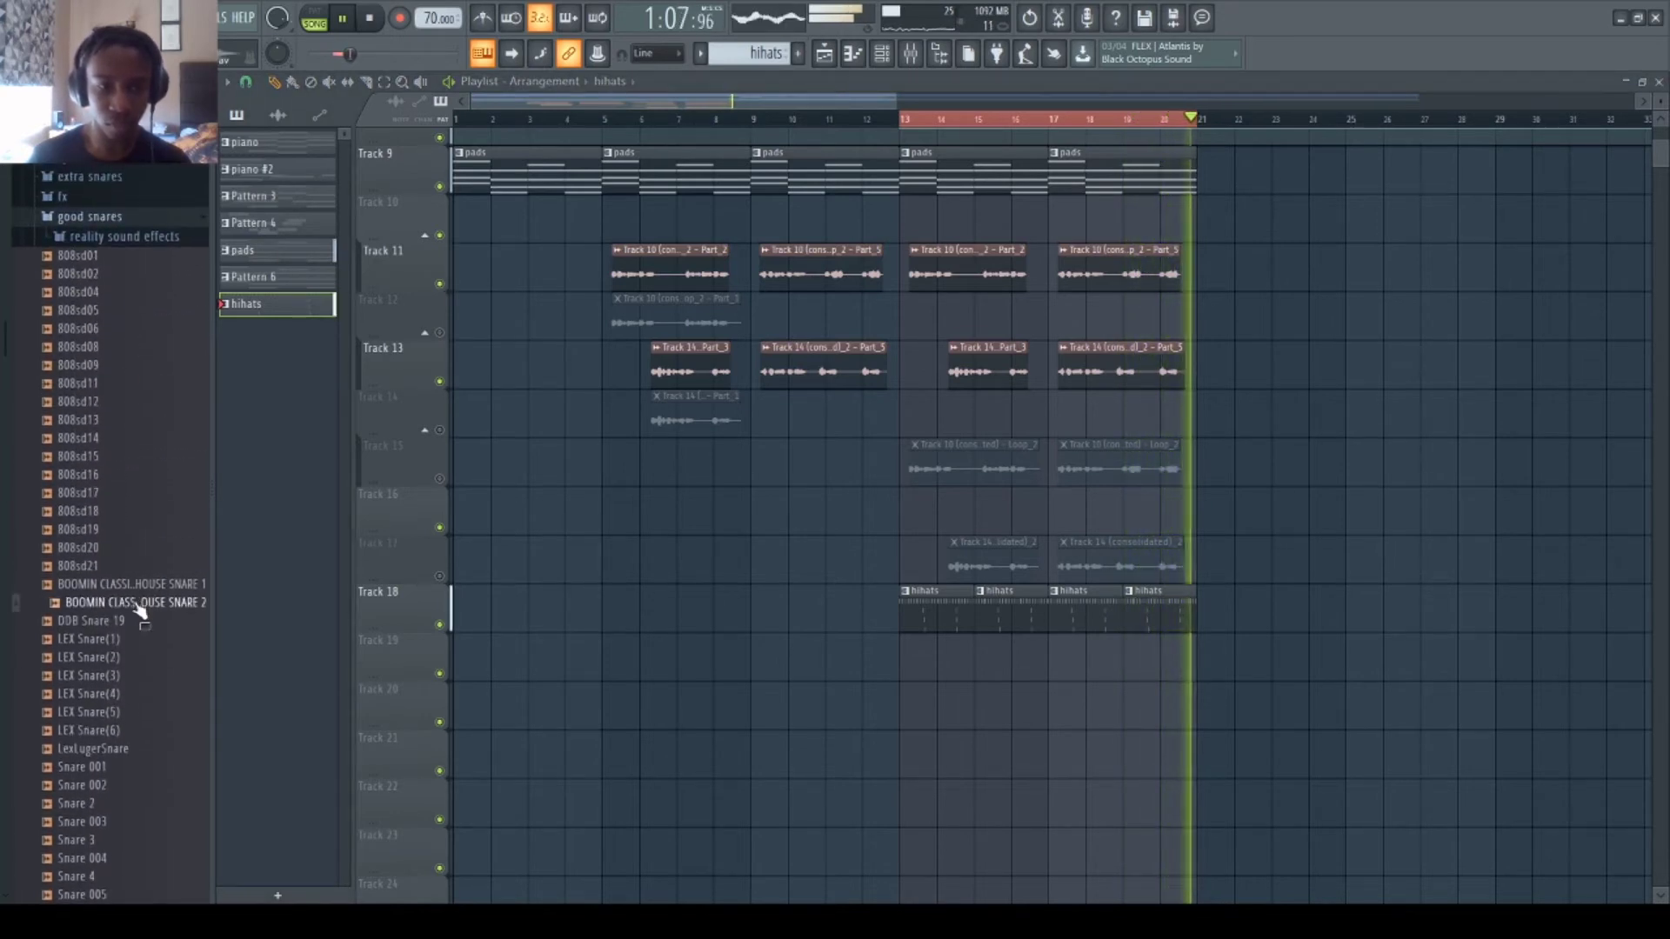
key("F6")
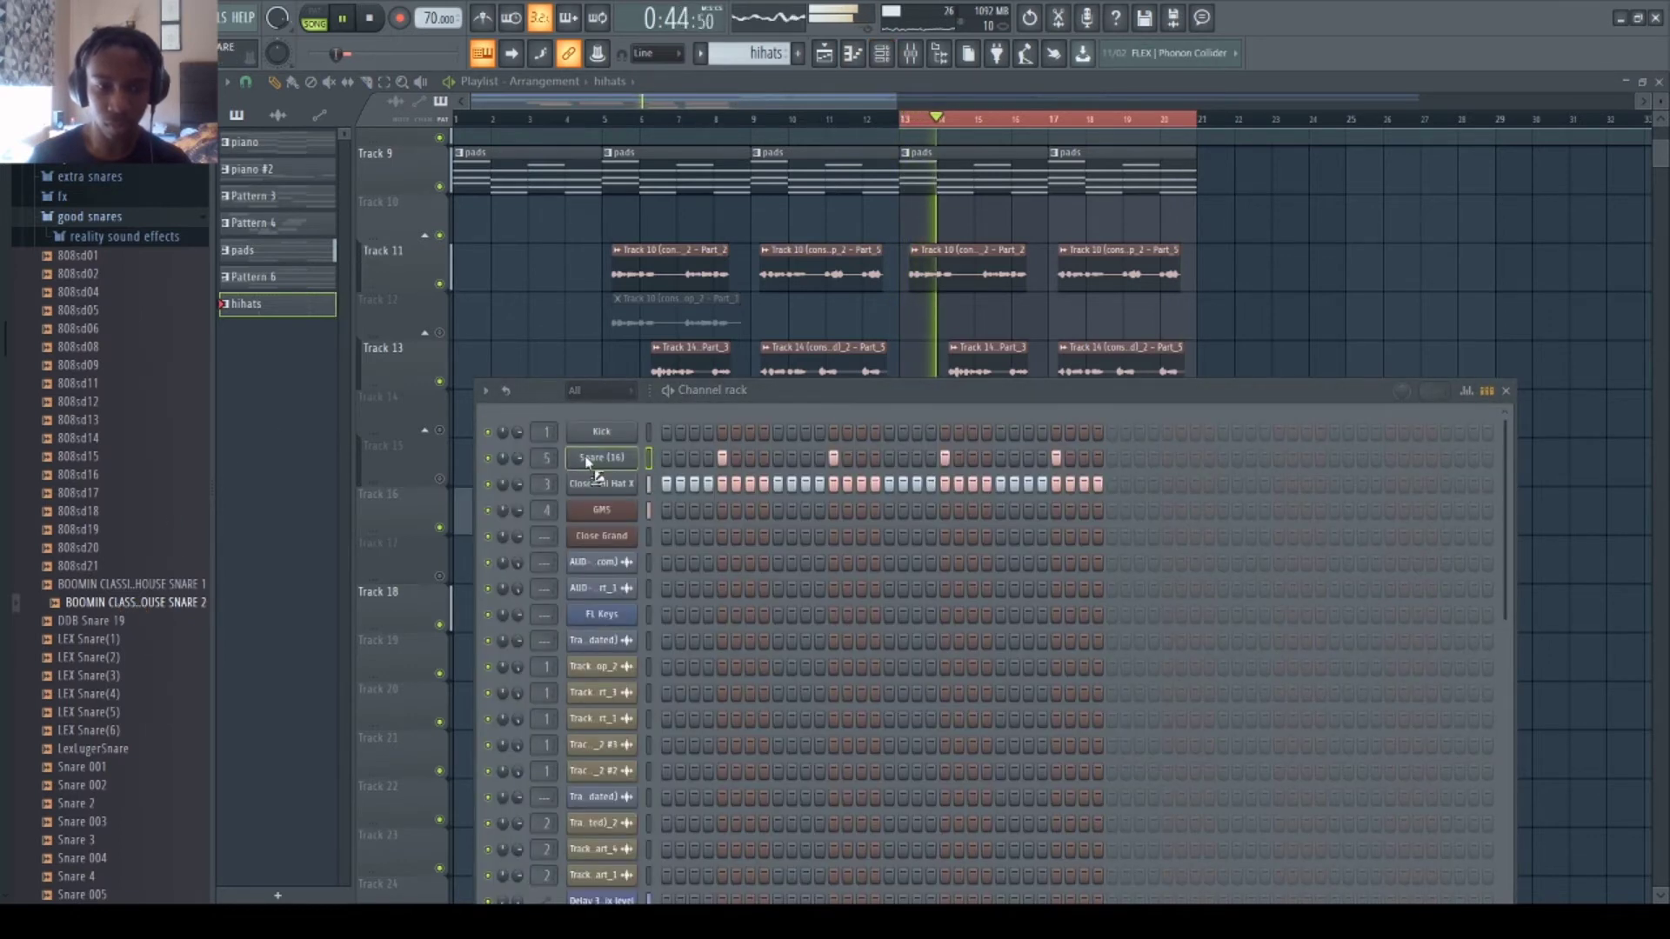
left_click_drag(591, 470, 594, 463)
- Close the good snares folder and open the SNARES folder of the DIABLO pack under packs, 2020 packs
left_click(191, 212)
left_click(95, 496)
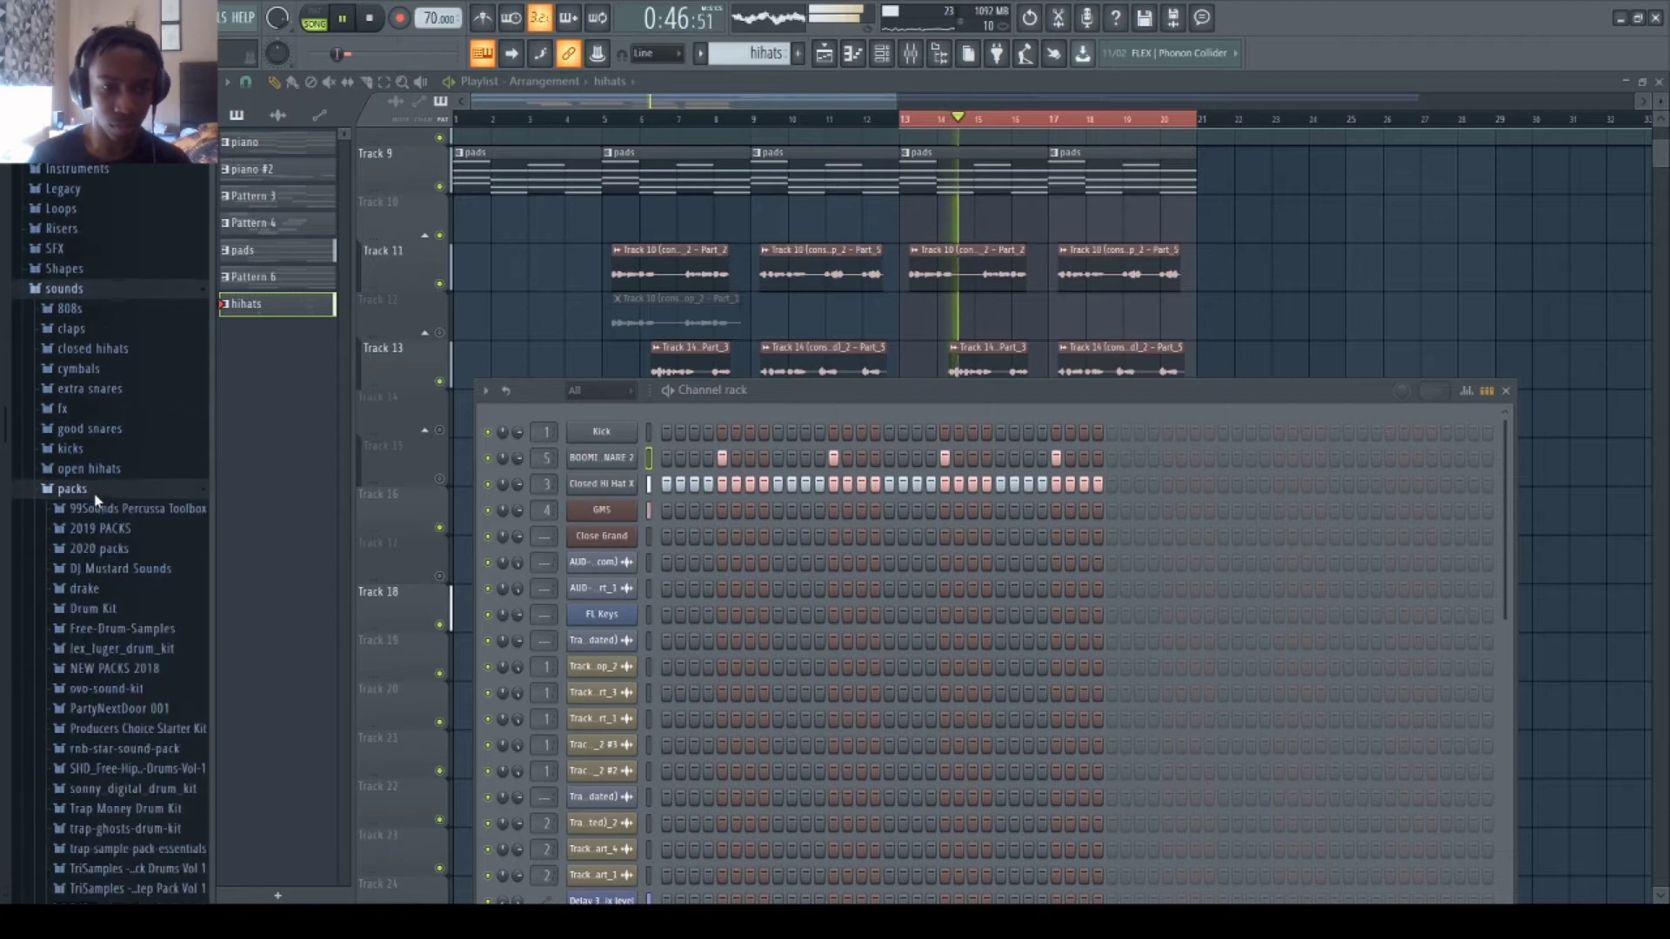
left_click(100, 555)
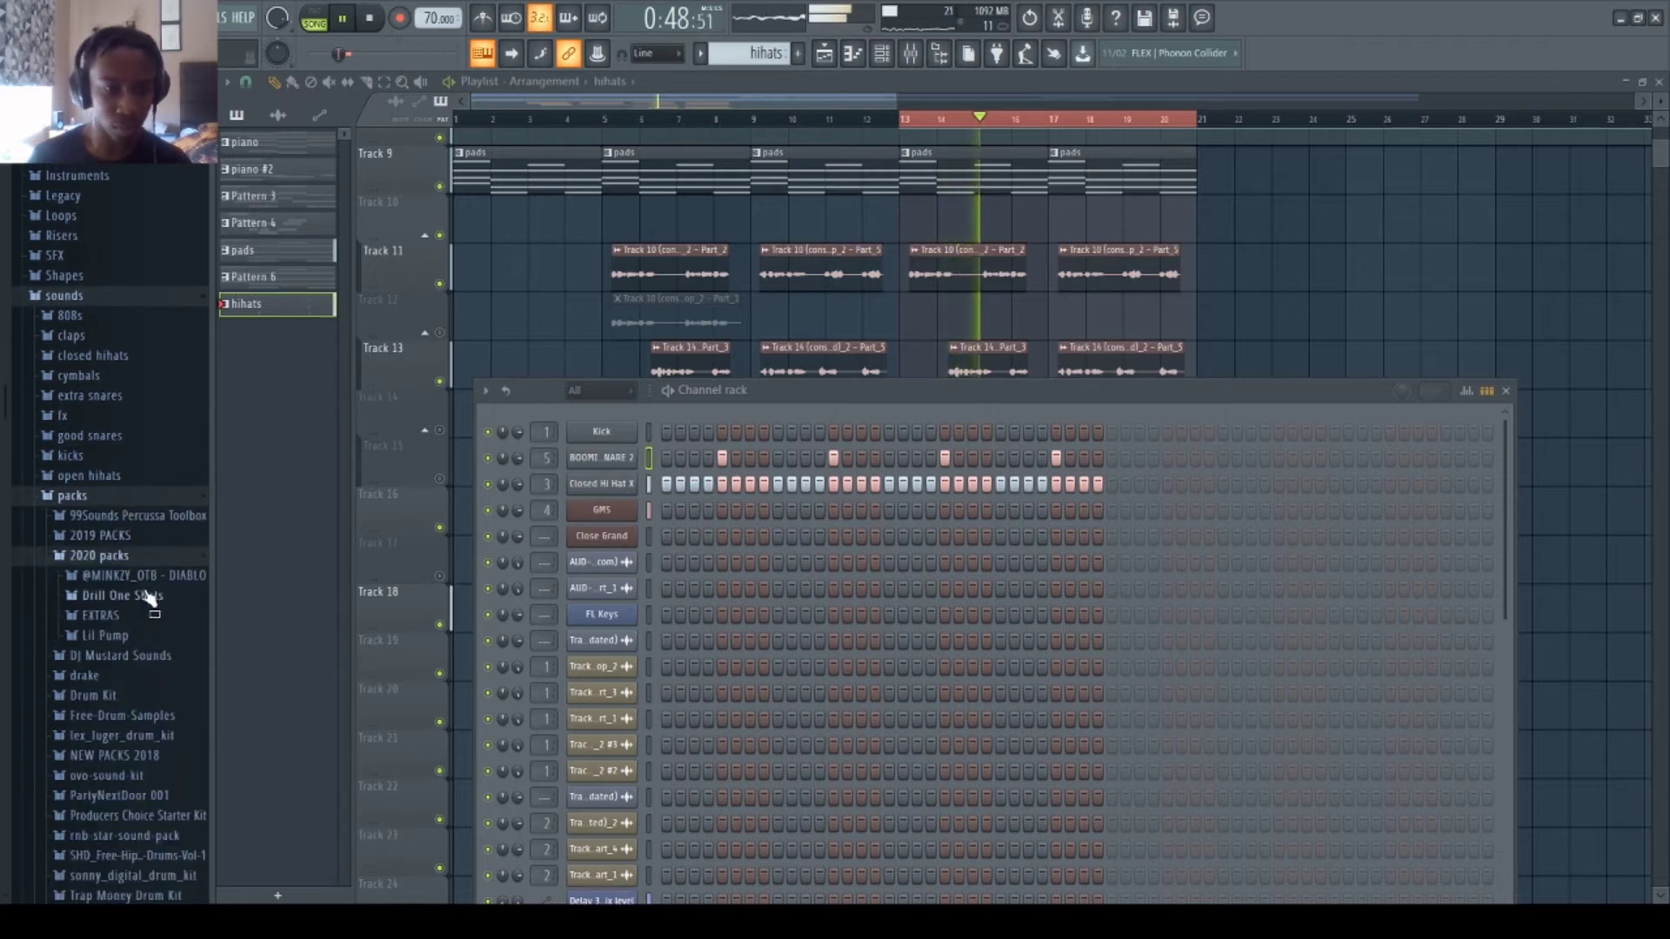
left_click(141, 575)
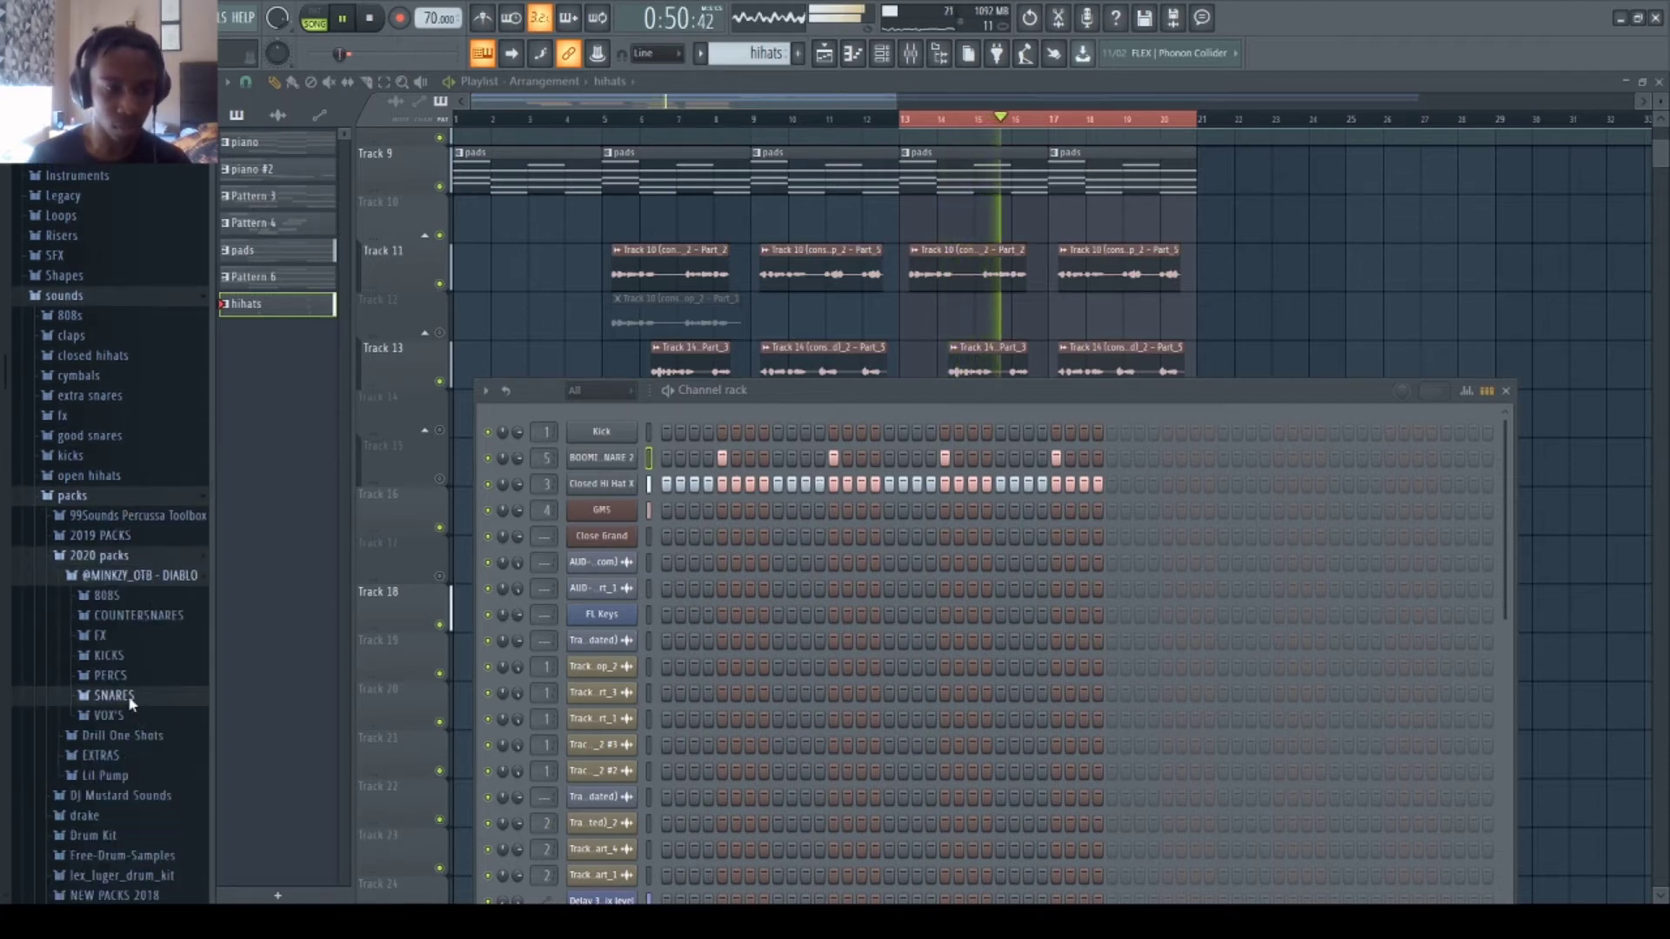
left_click(128, 695)
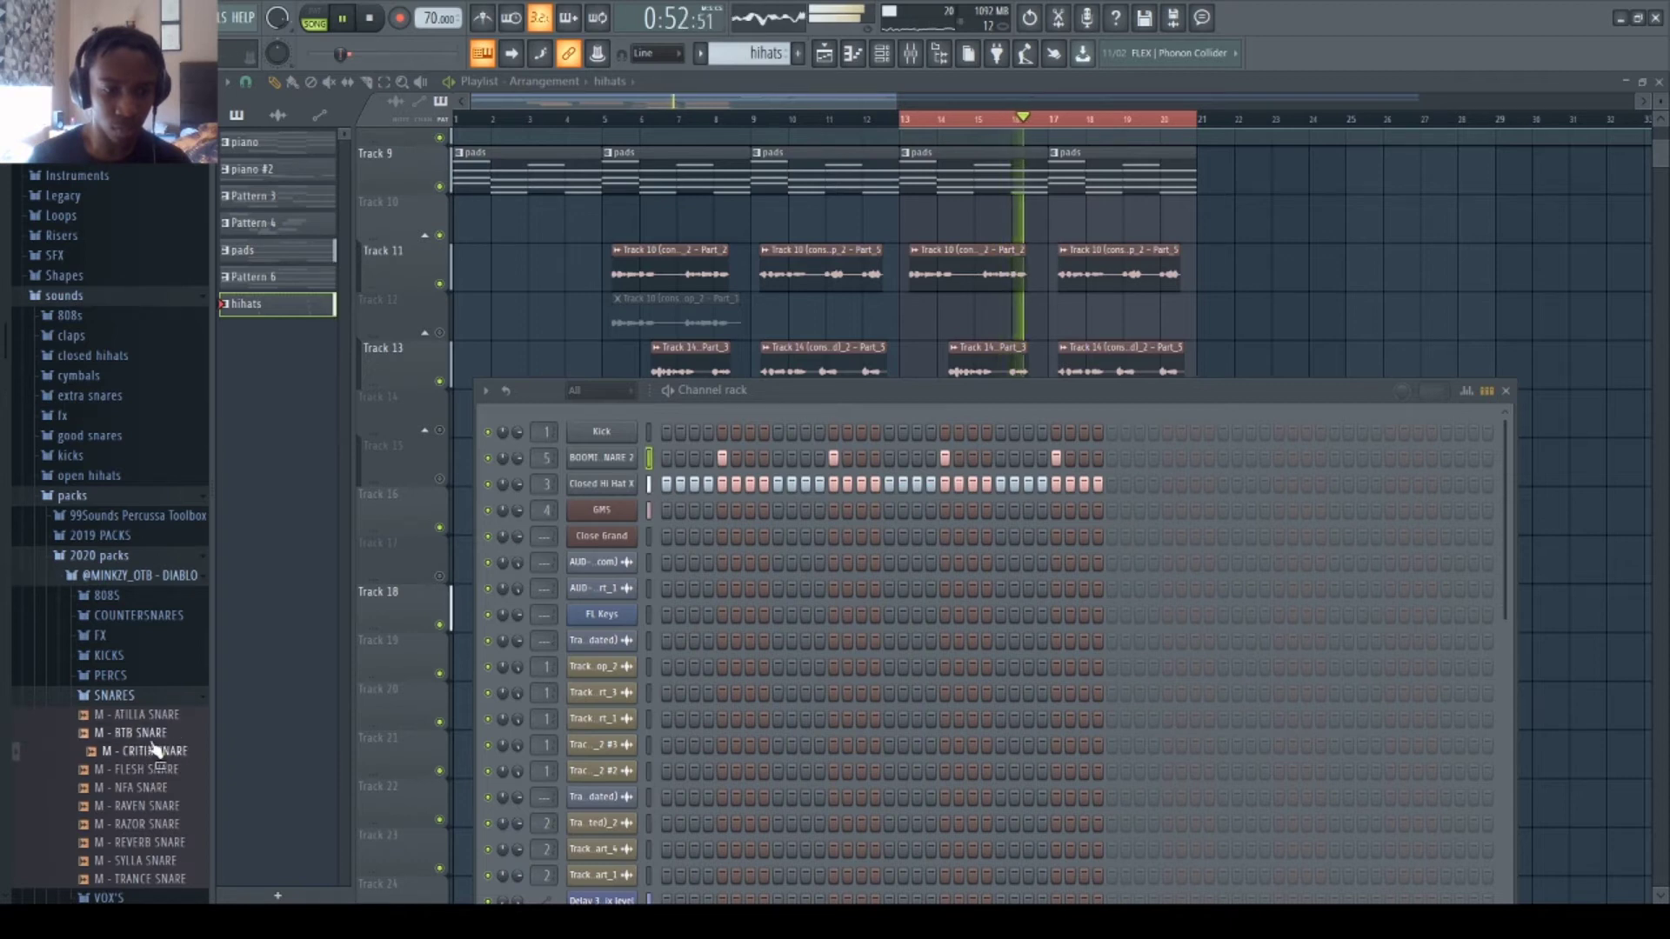
- Audition the BTB and CRITIK snares, load M - BTB SNARE in place of the Kick sample and restart playback
left_click(151, 736)
left_click(154, 752)
left_click_drag(151, 735, 623, 435)
key("space")
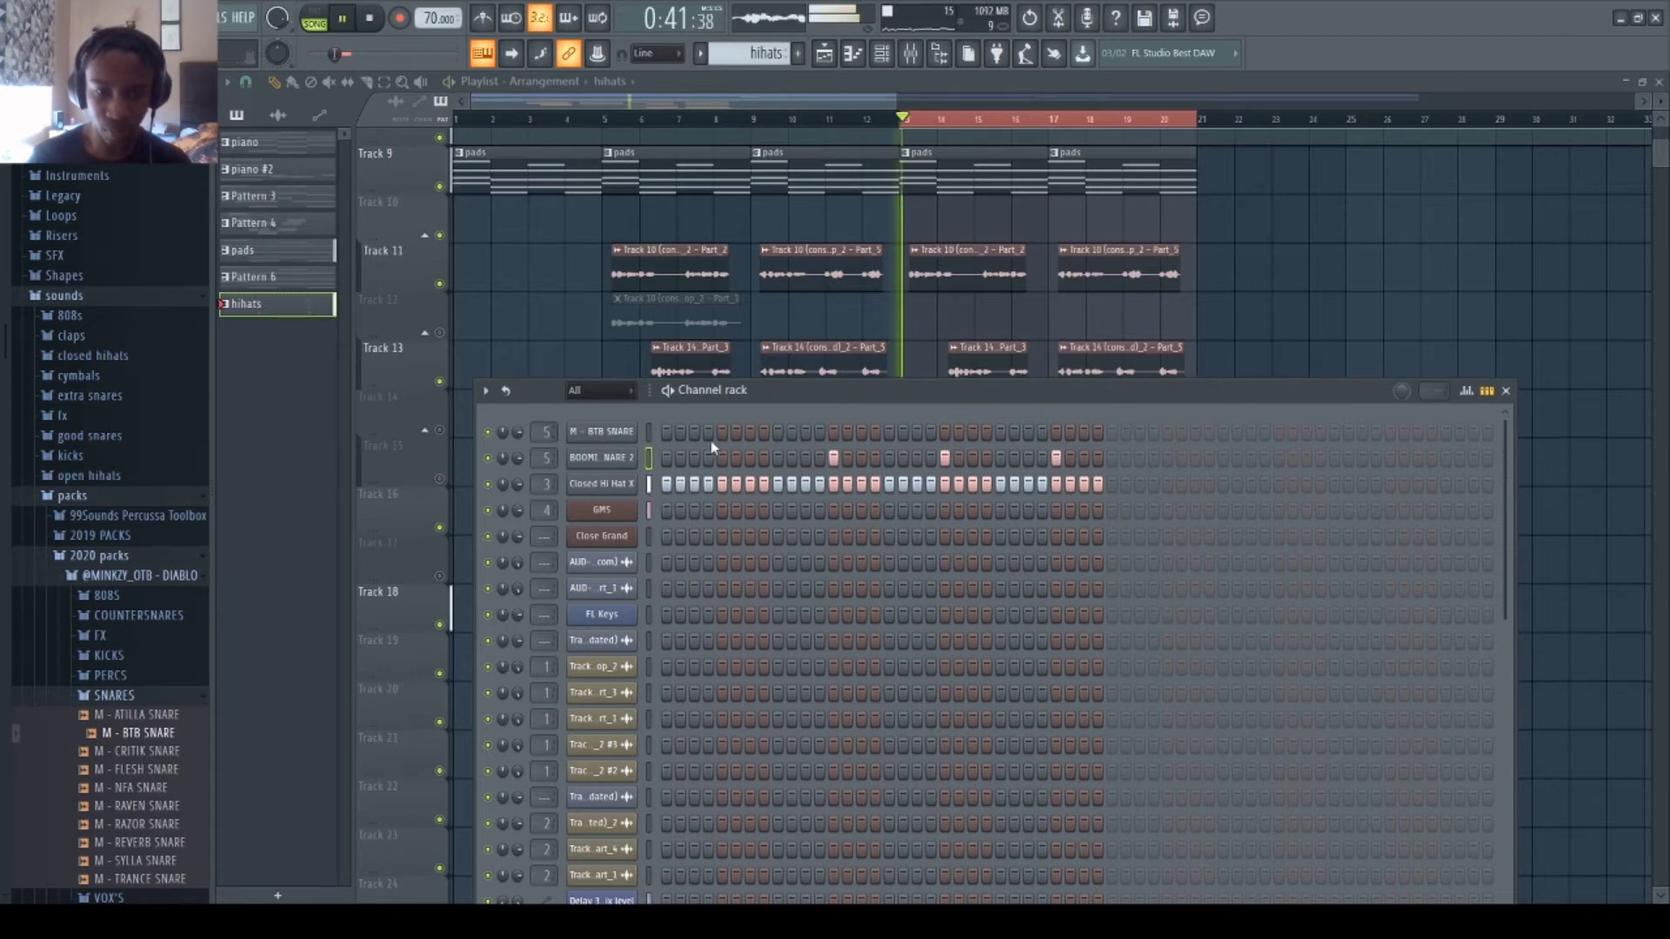
- Try the step 5 and step 13 hits on the M - BTB SNARE channel instead of the BOOMIN snare
left_click(833, 457)
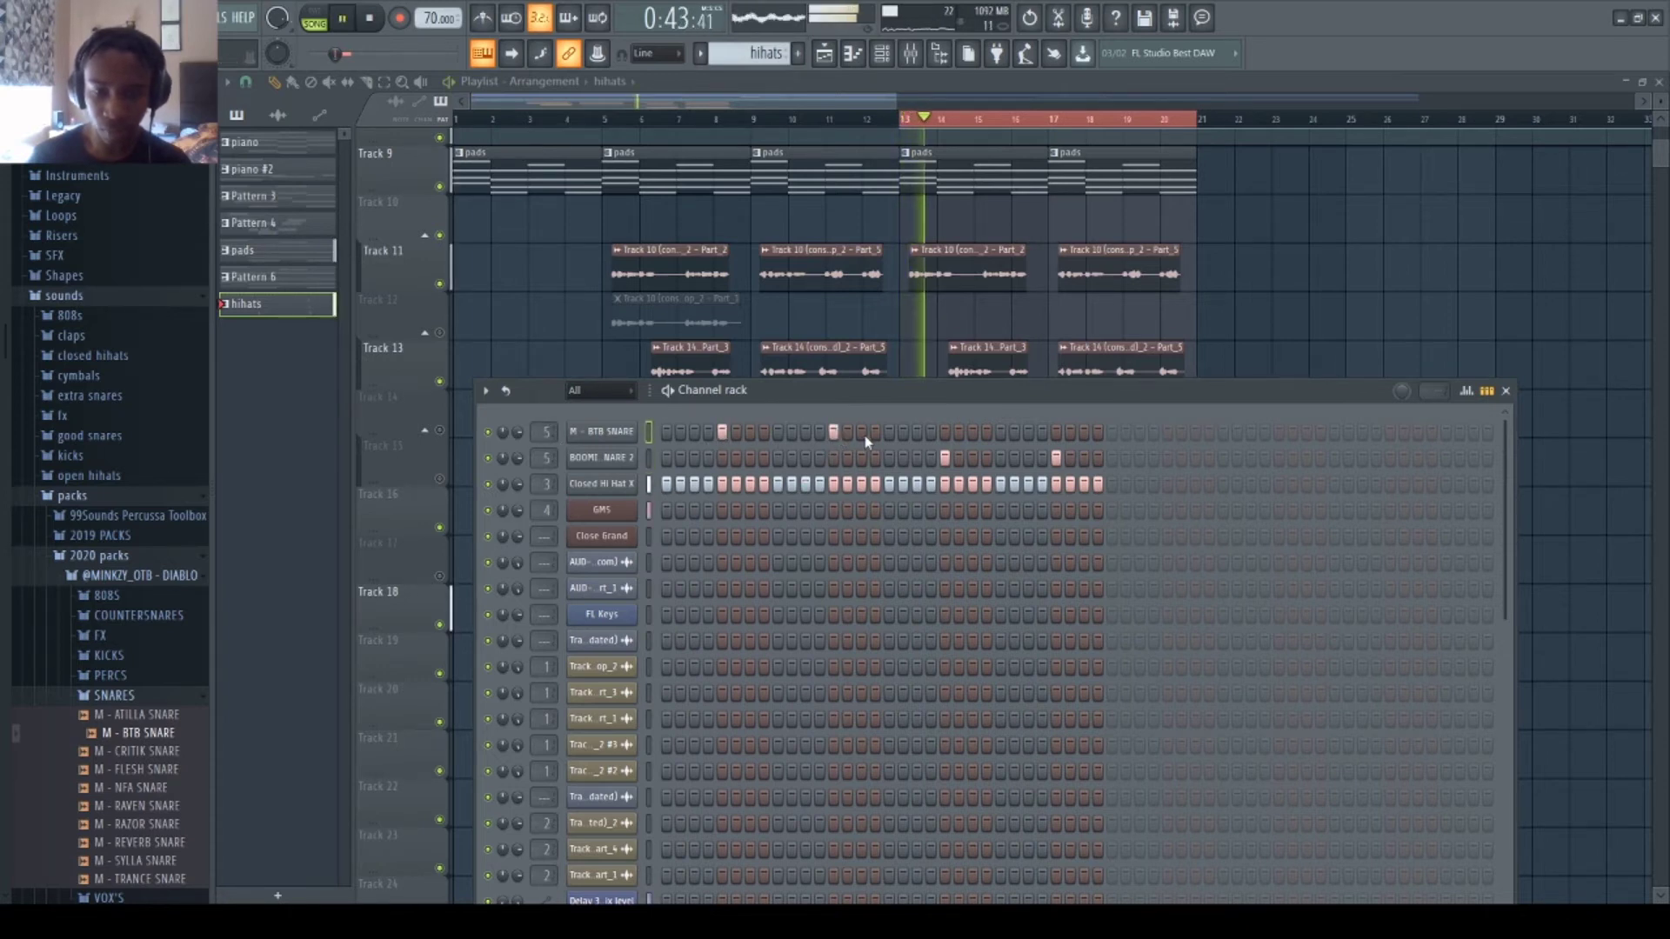
left_click(834, 432)
left_click(834, 457)
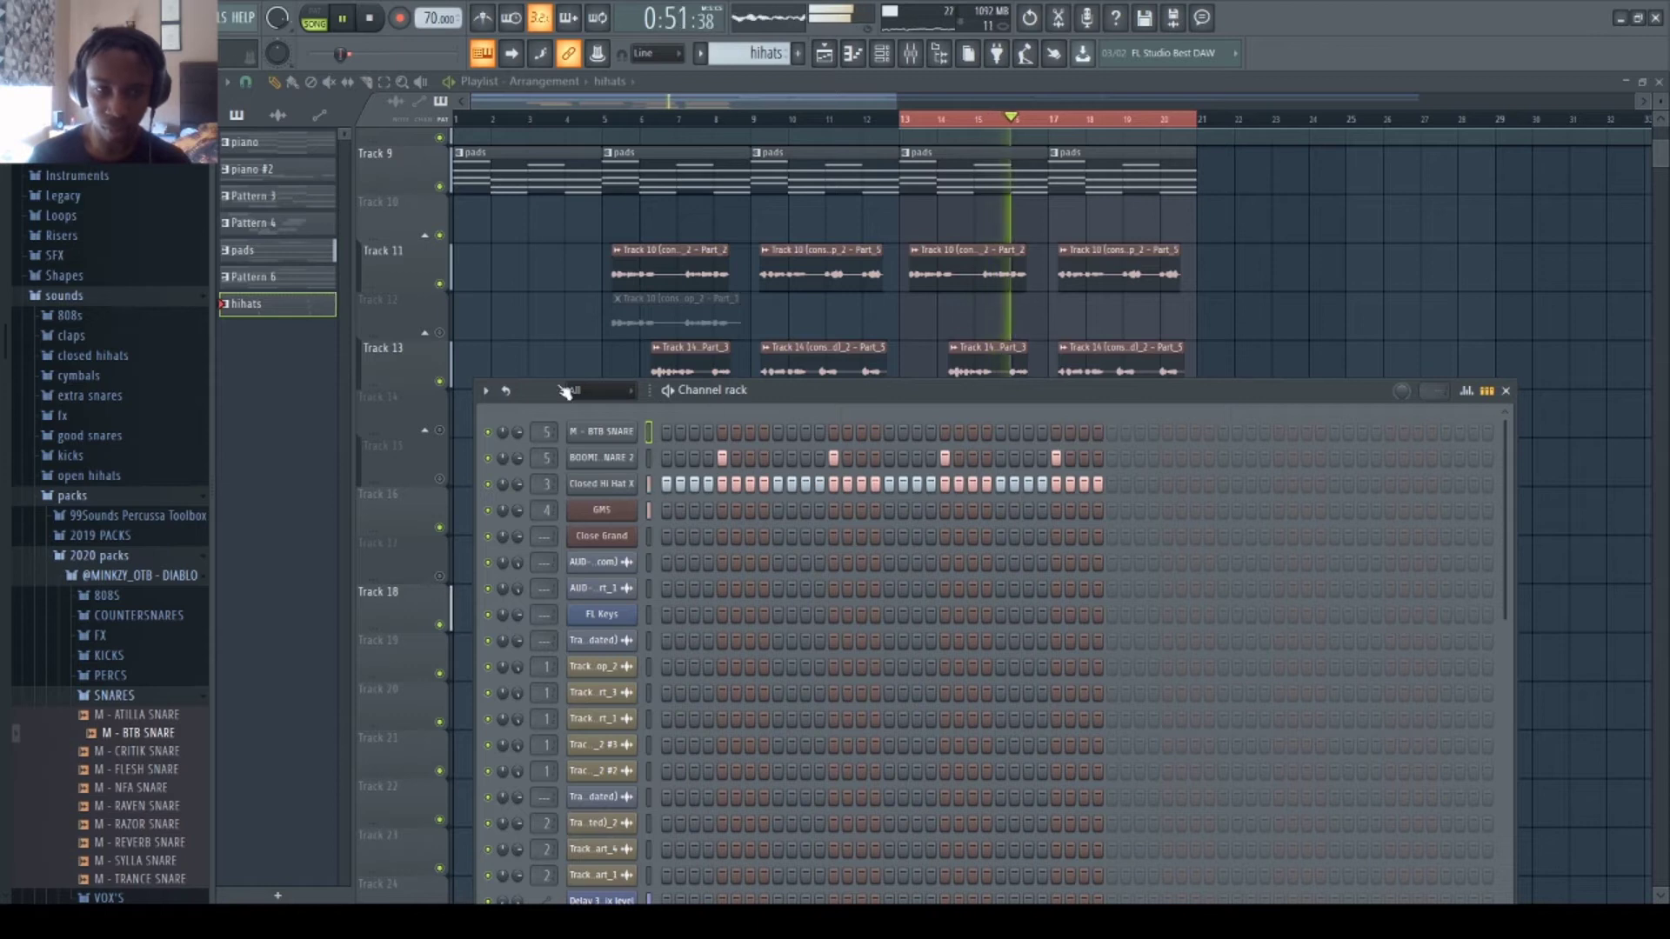
- Audition samples in the DIABLO pack's KICKS folder, including ASPIS, LASH, PHANTOM, WILDCAT and SATYR, over the playing loop
left_click(148, 657)
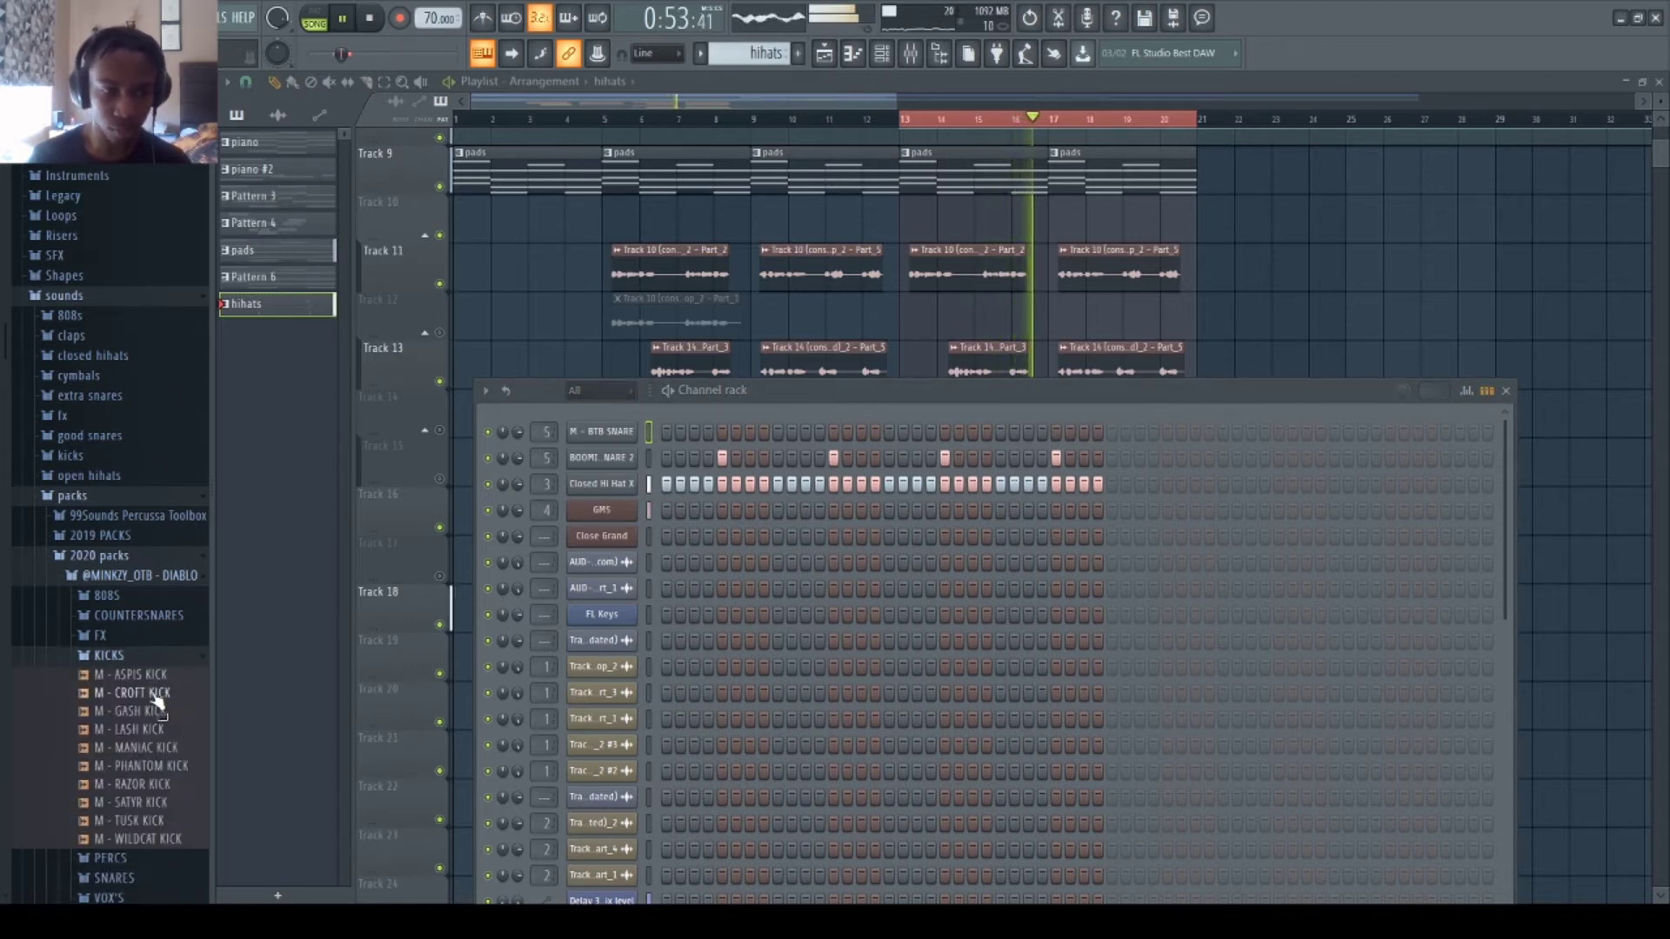
left_click(148, 675)
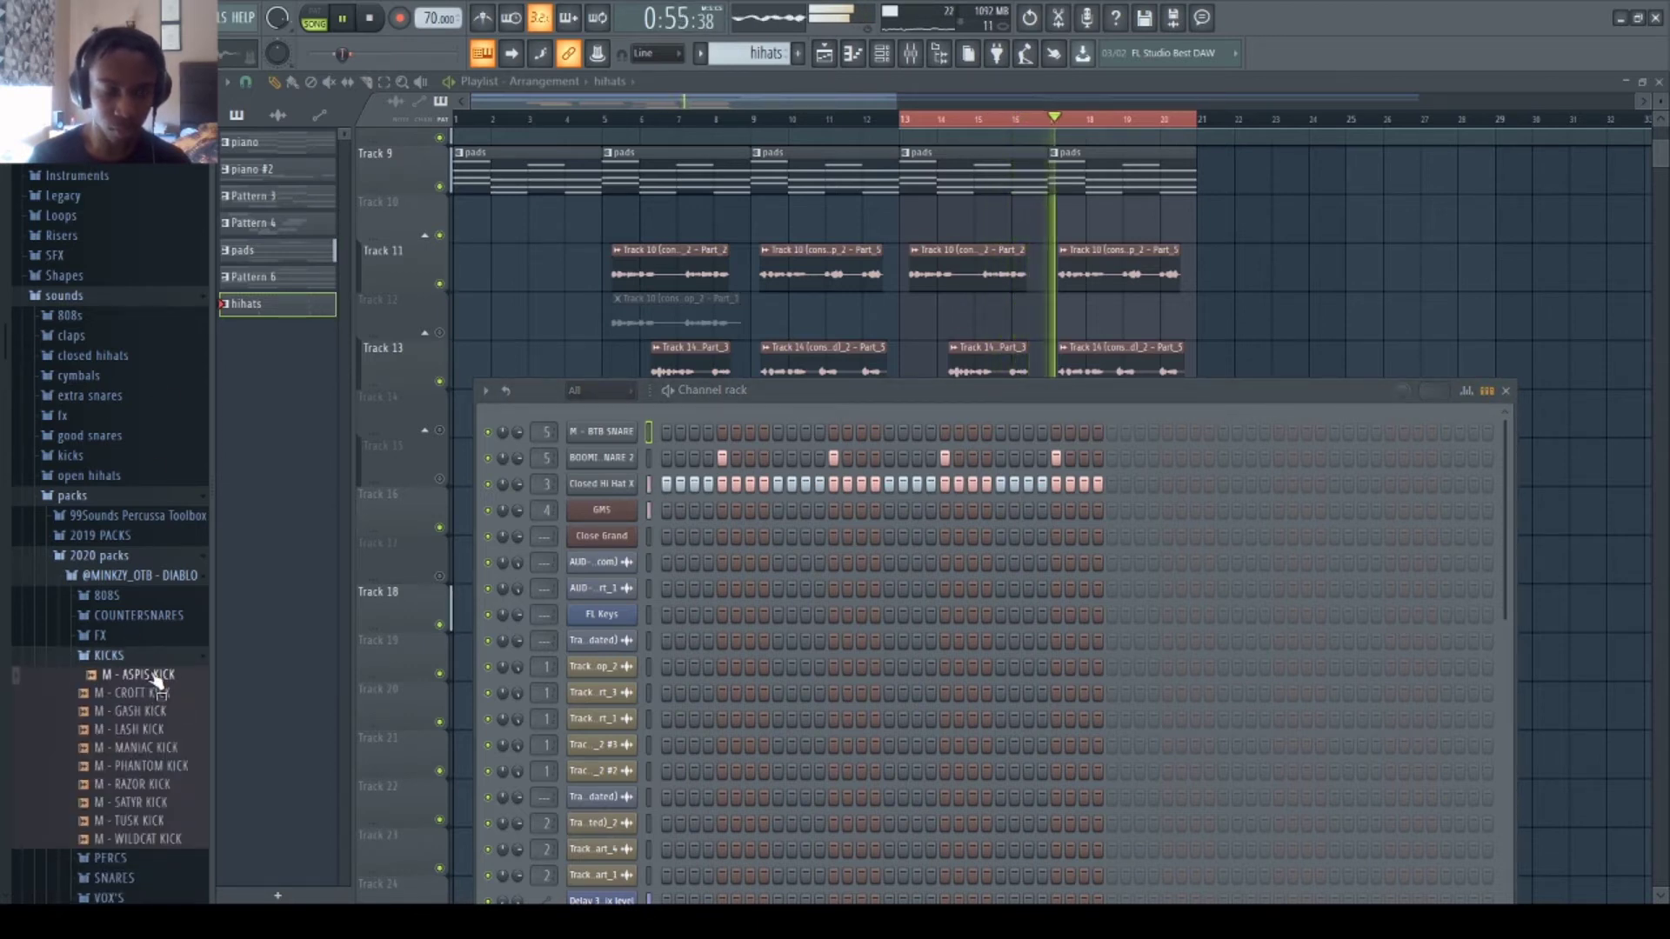
left_click(165, 729)
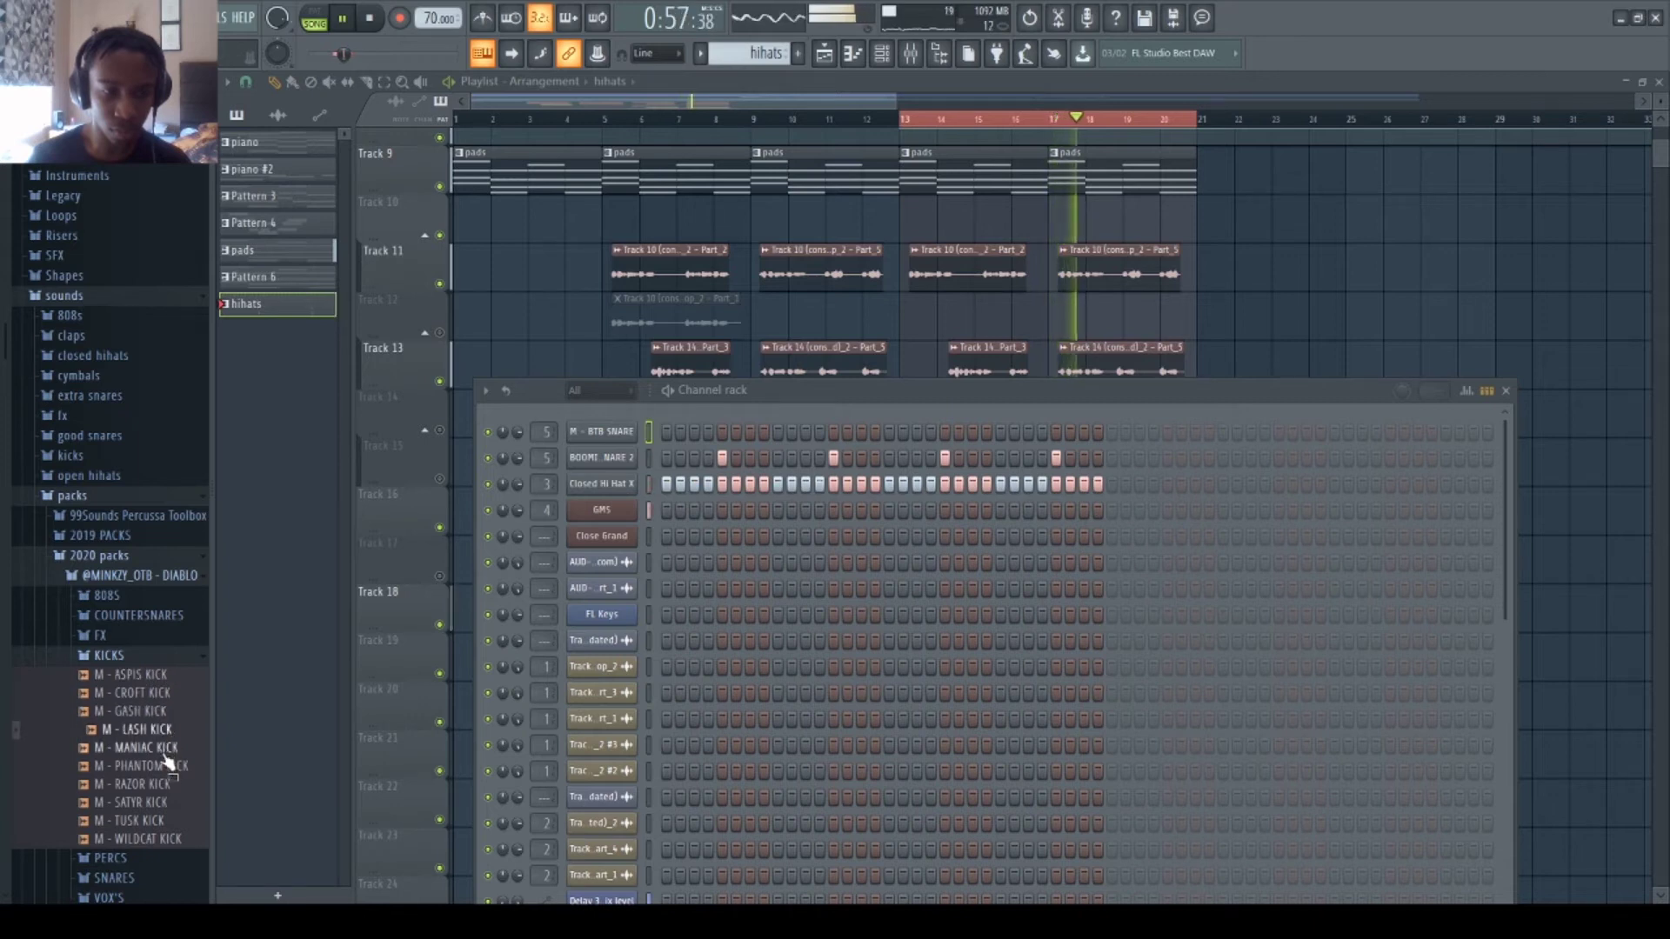
key("Down")
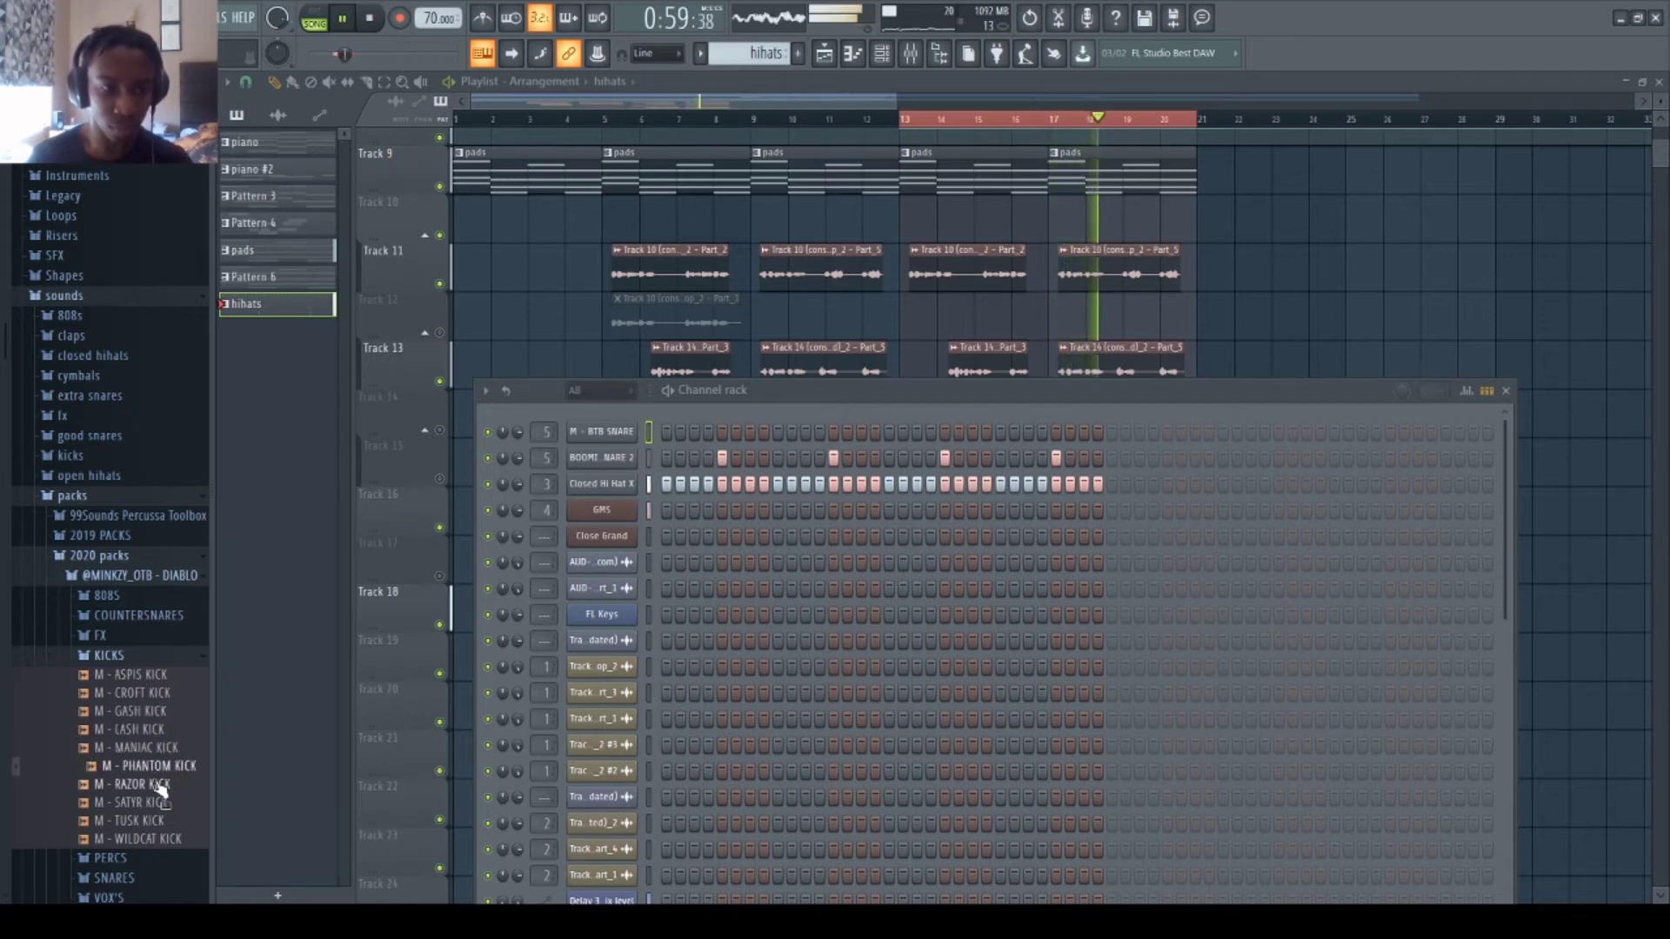
left_click(159, 785)
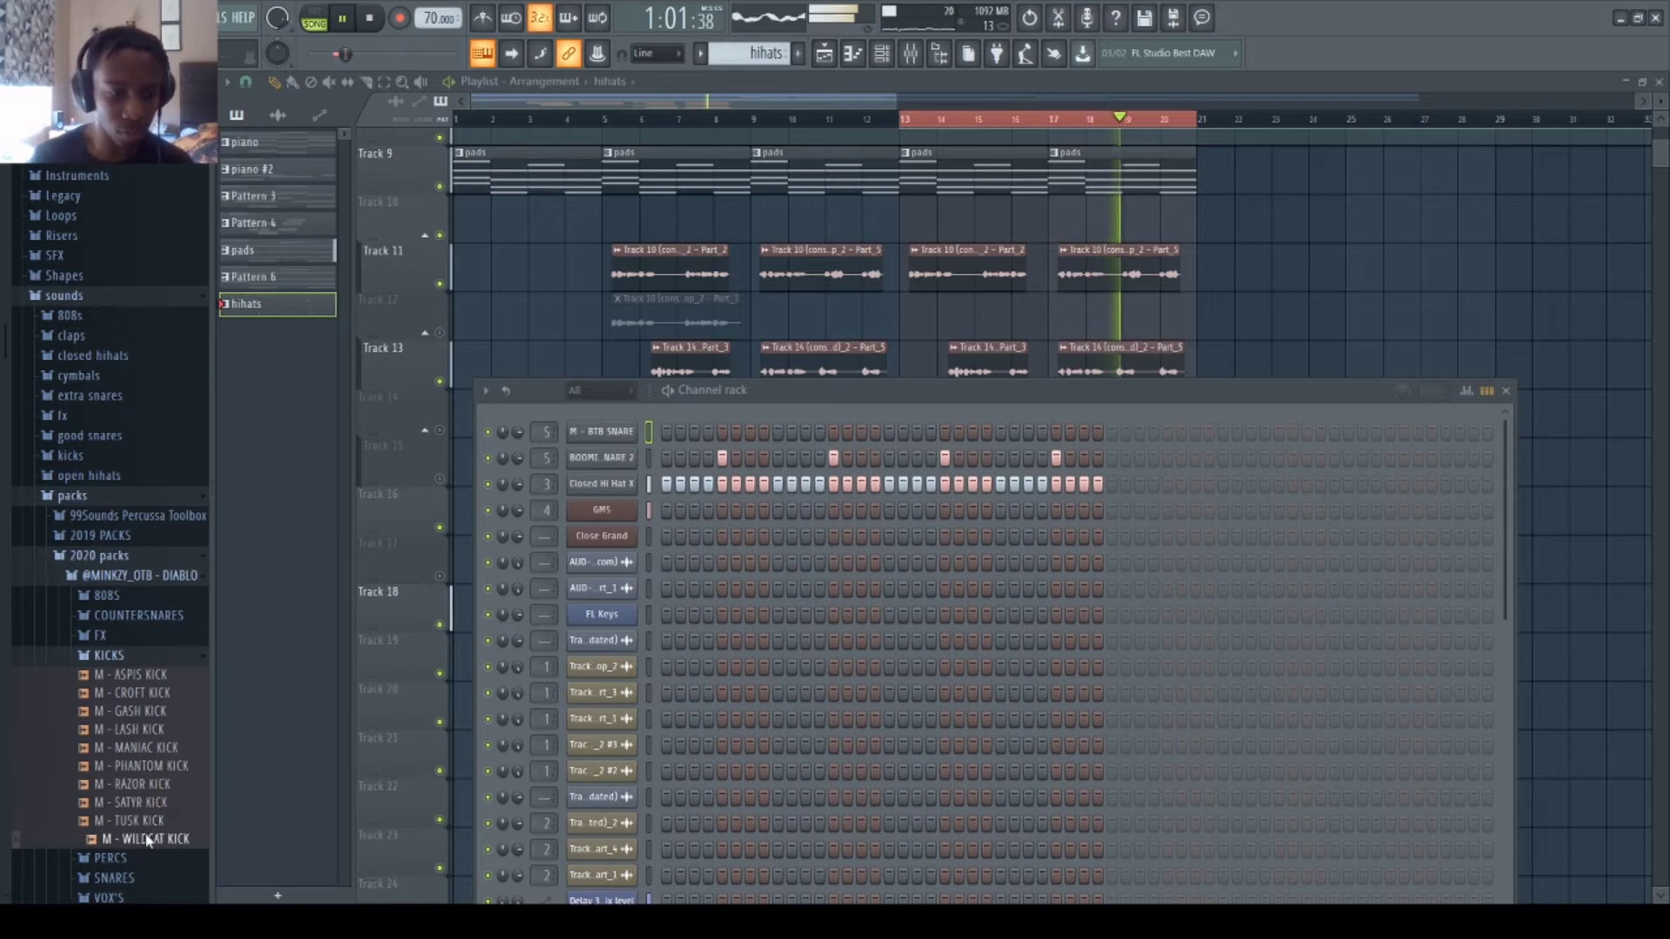
left_click(152, 804)
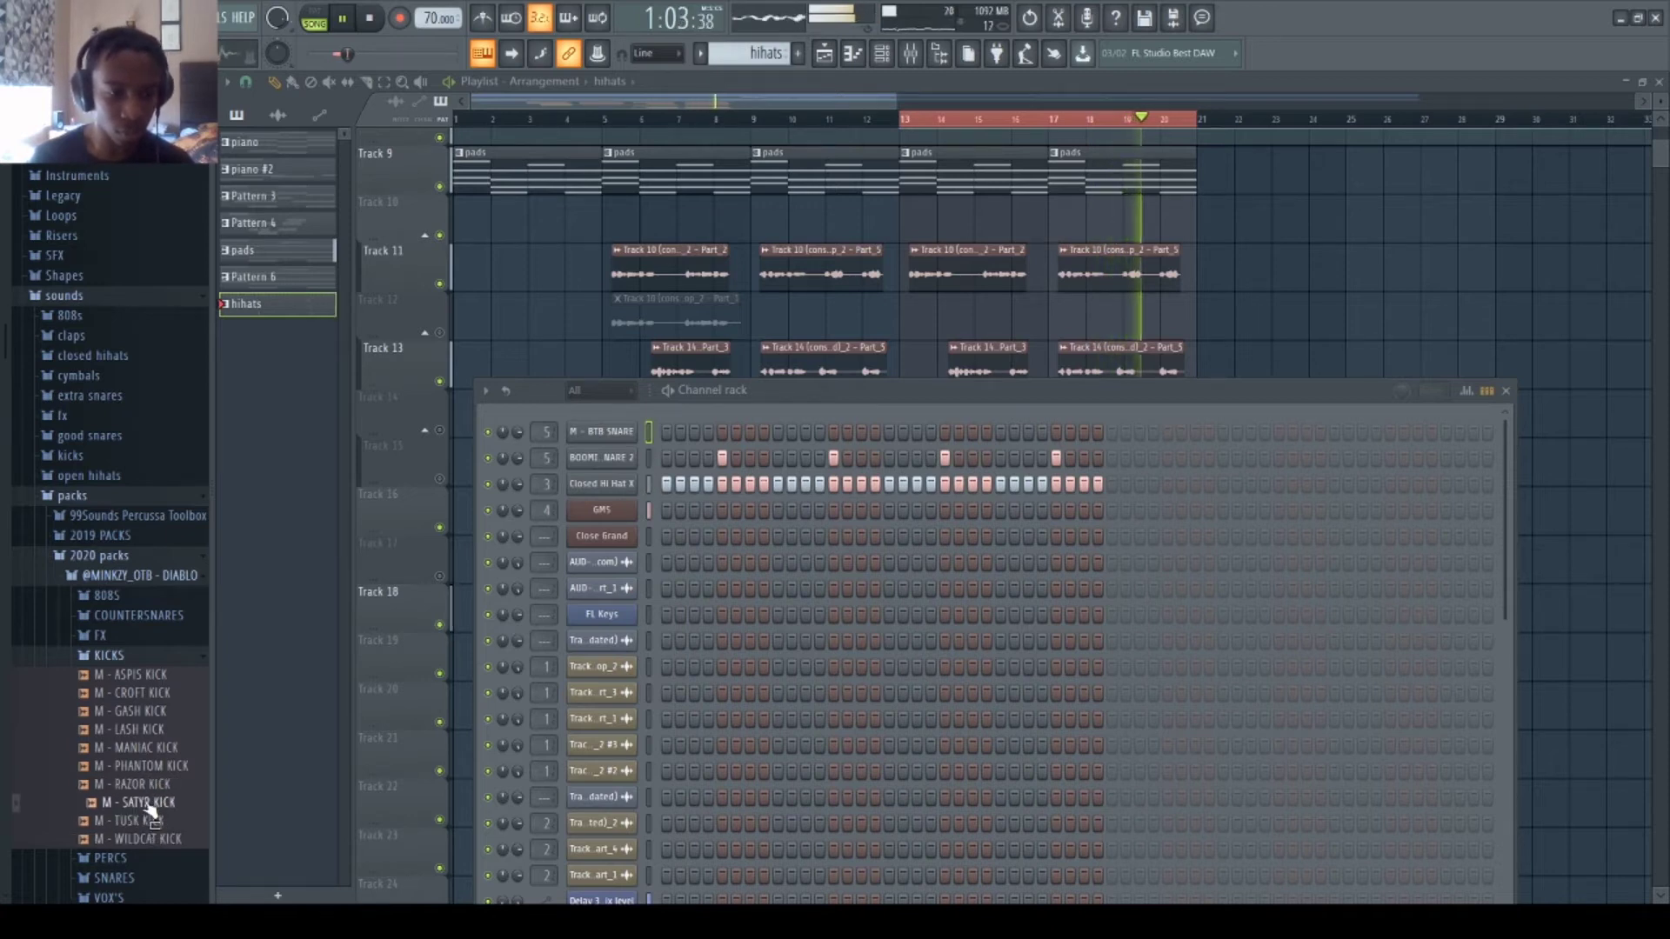
left_click(145, 679)
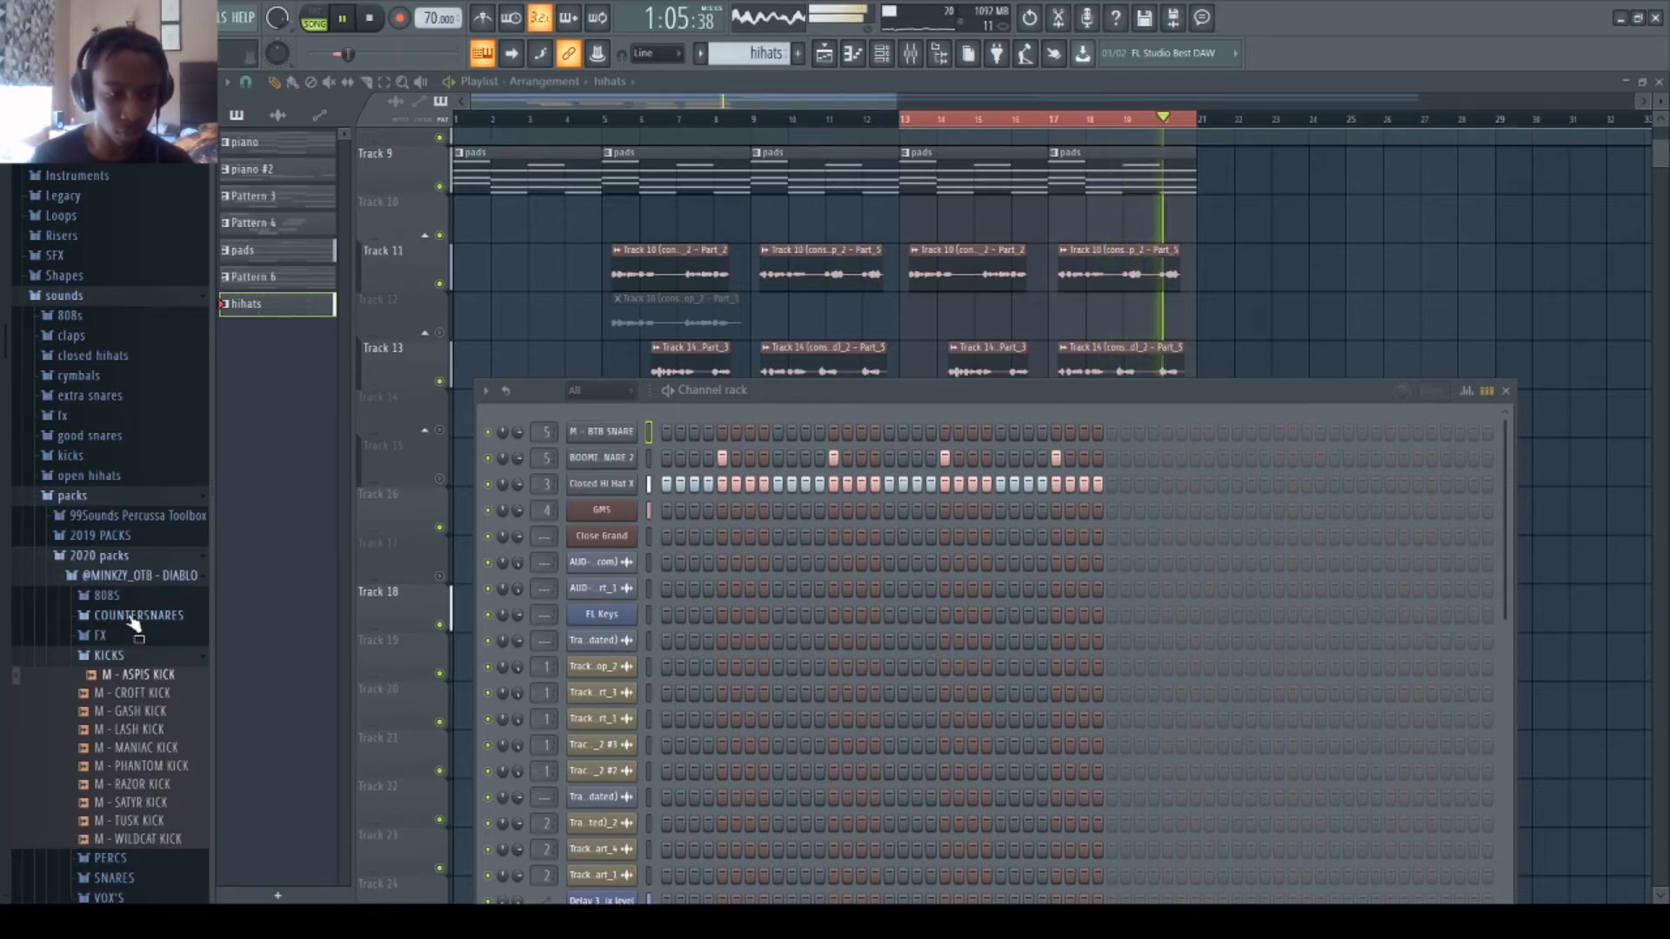
- Audition samples in the DIABLO pack's COUNTERSNARES and PERCS folders, including ENDER PERC and CONSPIRACY PERC
left_click(137, 616)
left_click(138, 689)
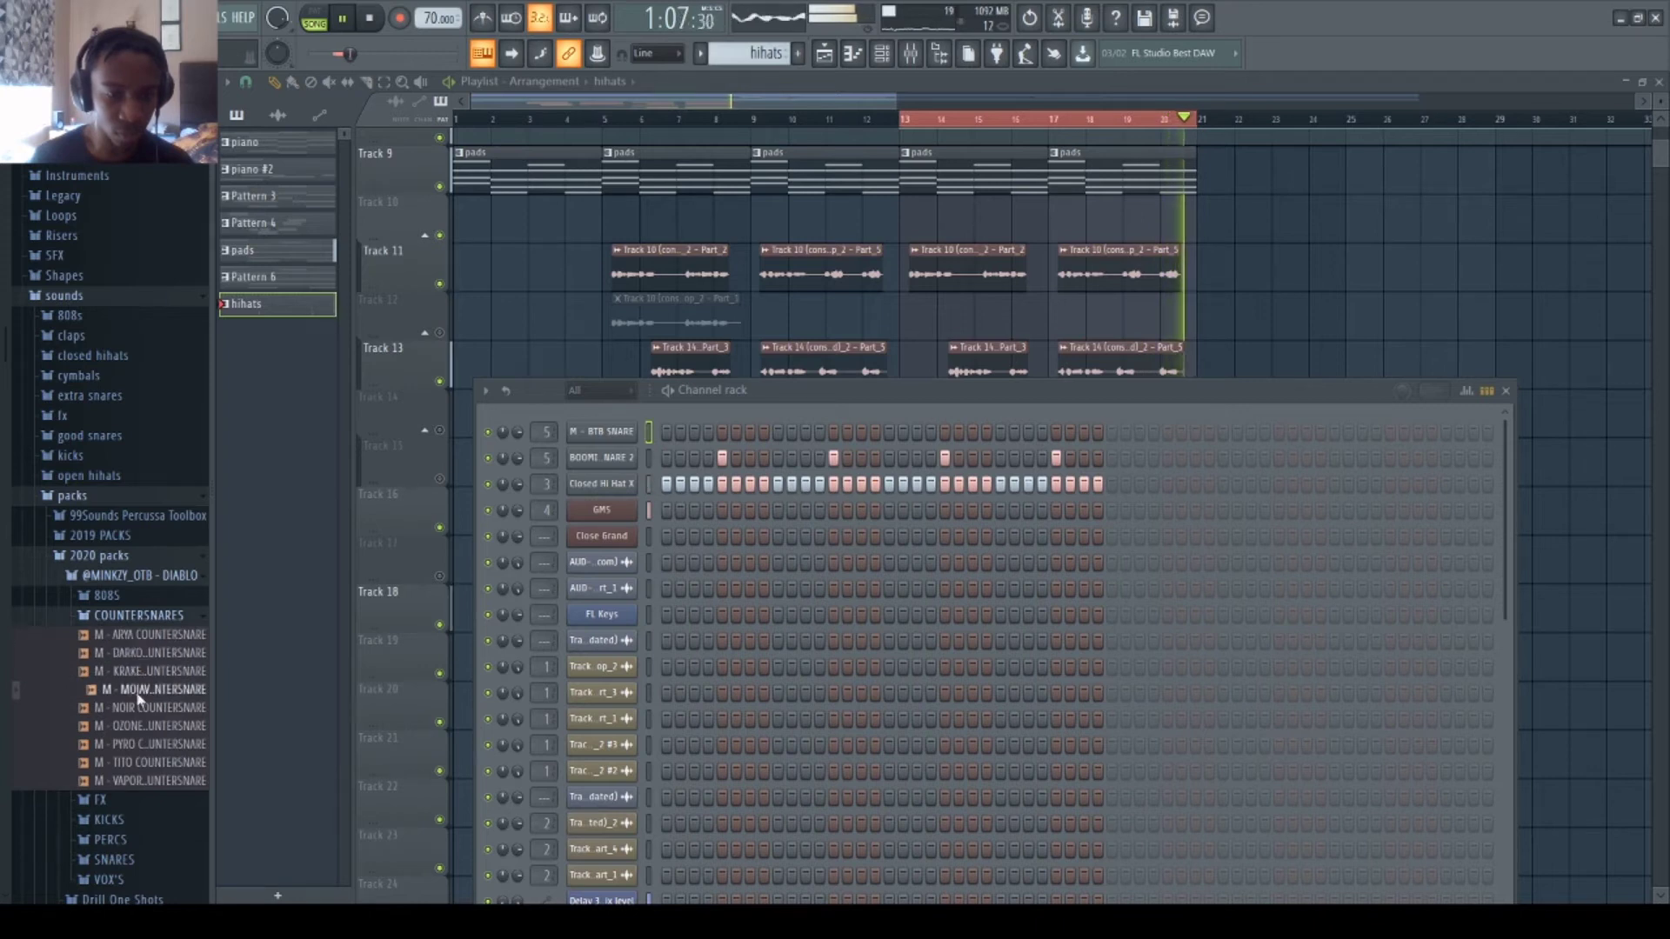
left_click(139, 743)
left_click(141, 762)
left_click(110, 840)
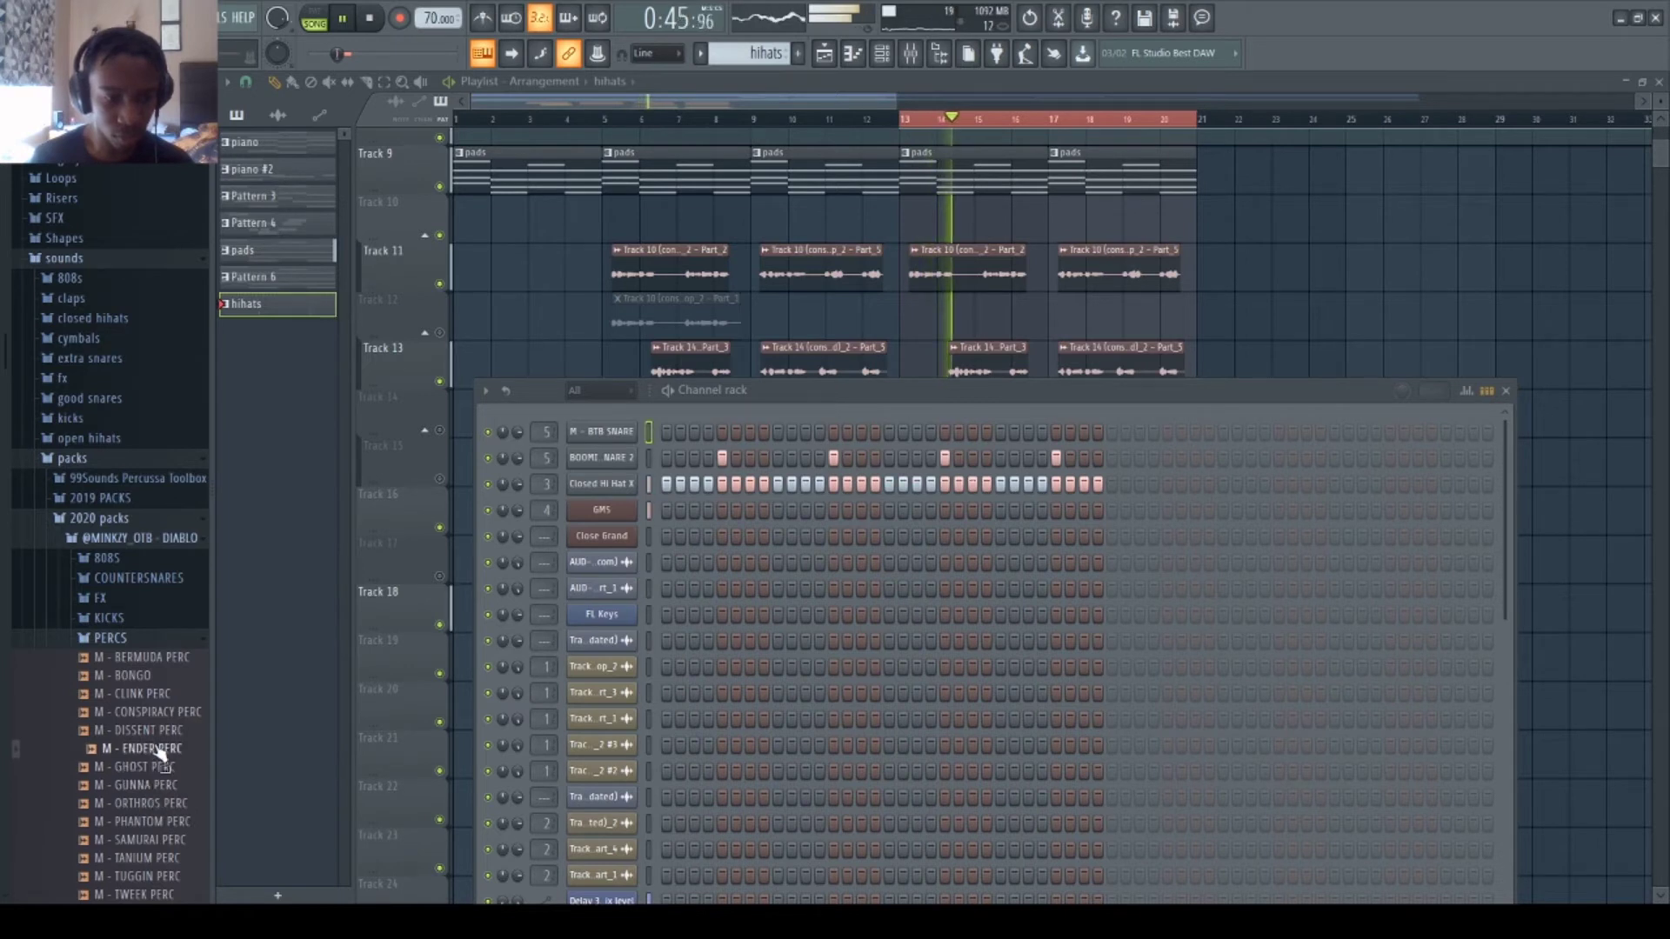
left_click_drag(159, 755, 177, 770)
left_click(181, 718)
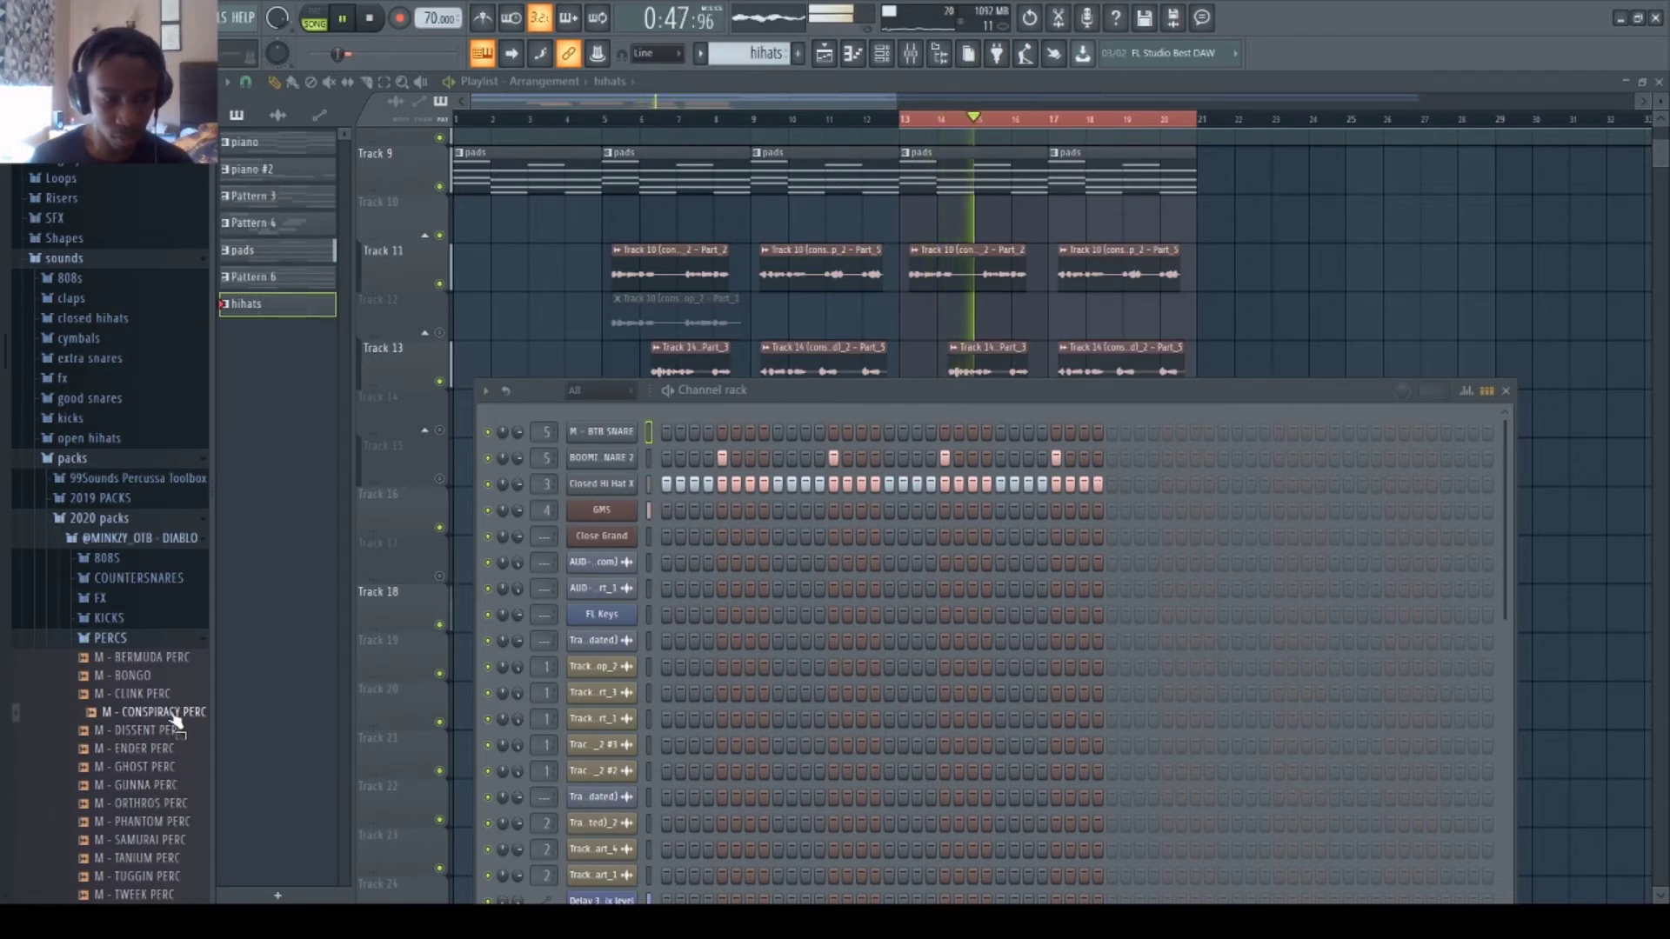
- Restart playback and try the BOOMIN snare hits of steps 5 and 21 on steps 7 and 23
key("space")
key("space")
right_click(726, 457)
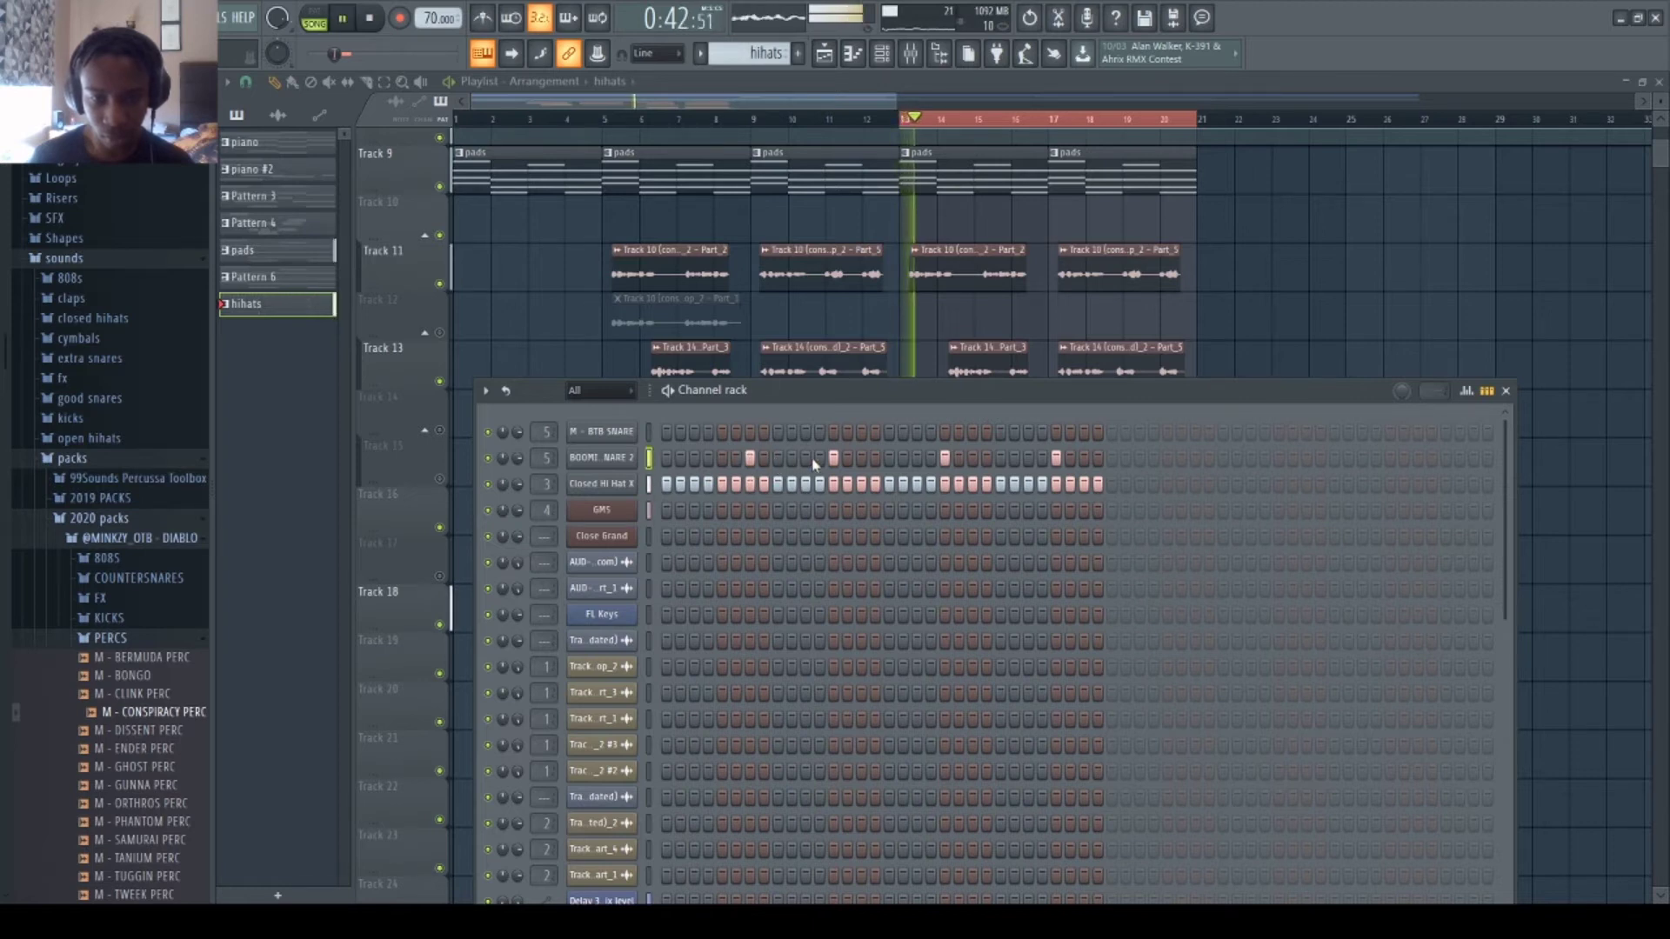
left_click(945, 460)
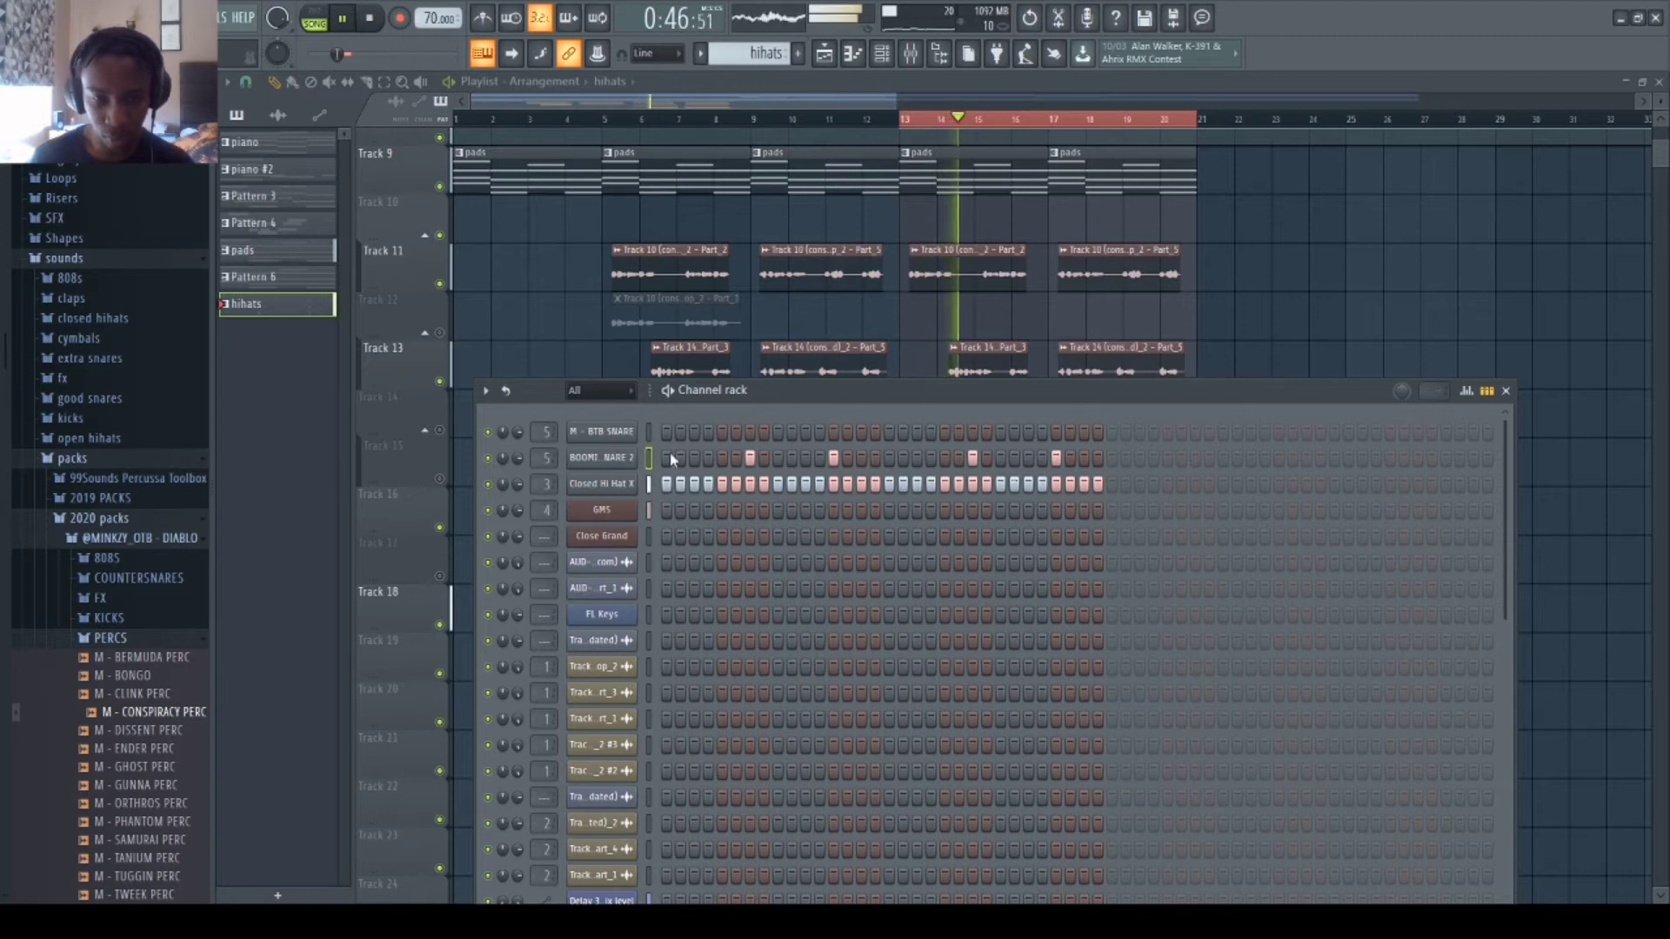
- Stop playback and add GO TO KICK 1 from the Drill One Shots KICKS folder as a new channel below Closed Hi Hat
left_click(120, 640)
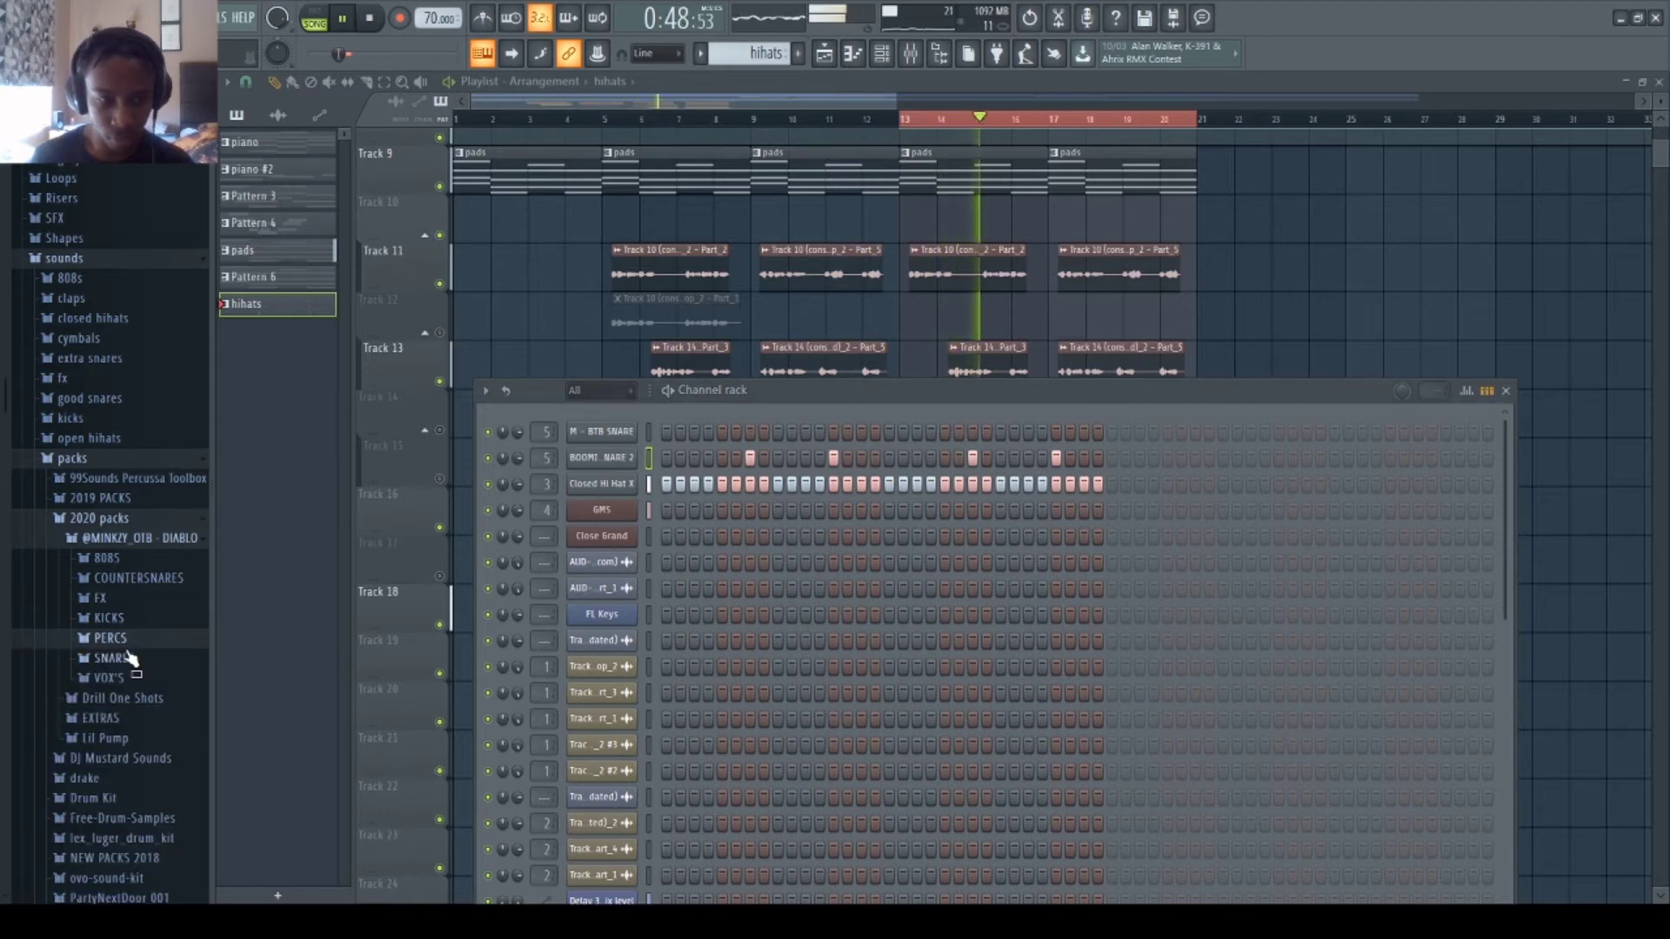
left_click_drag(131, 679, 498, 450)
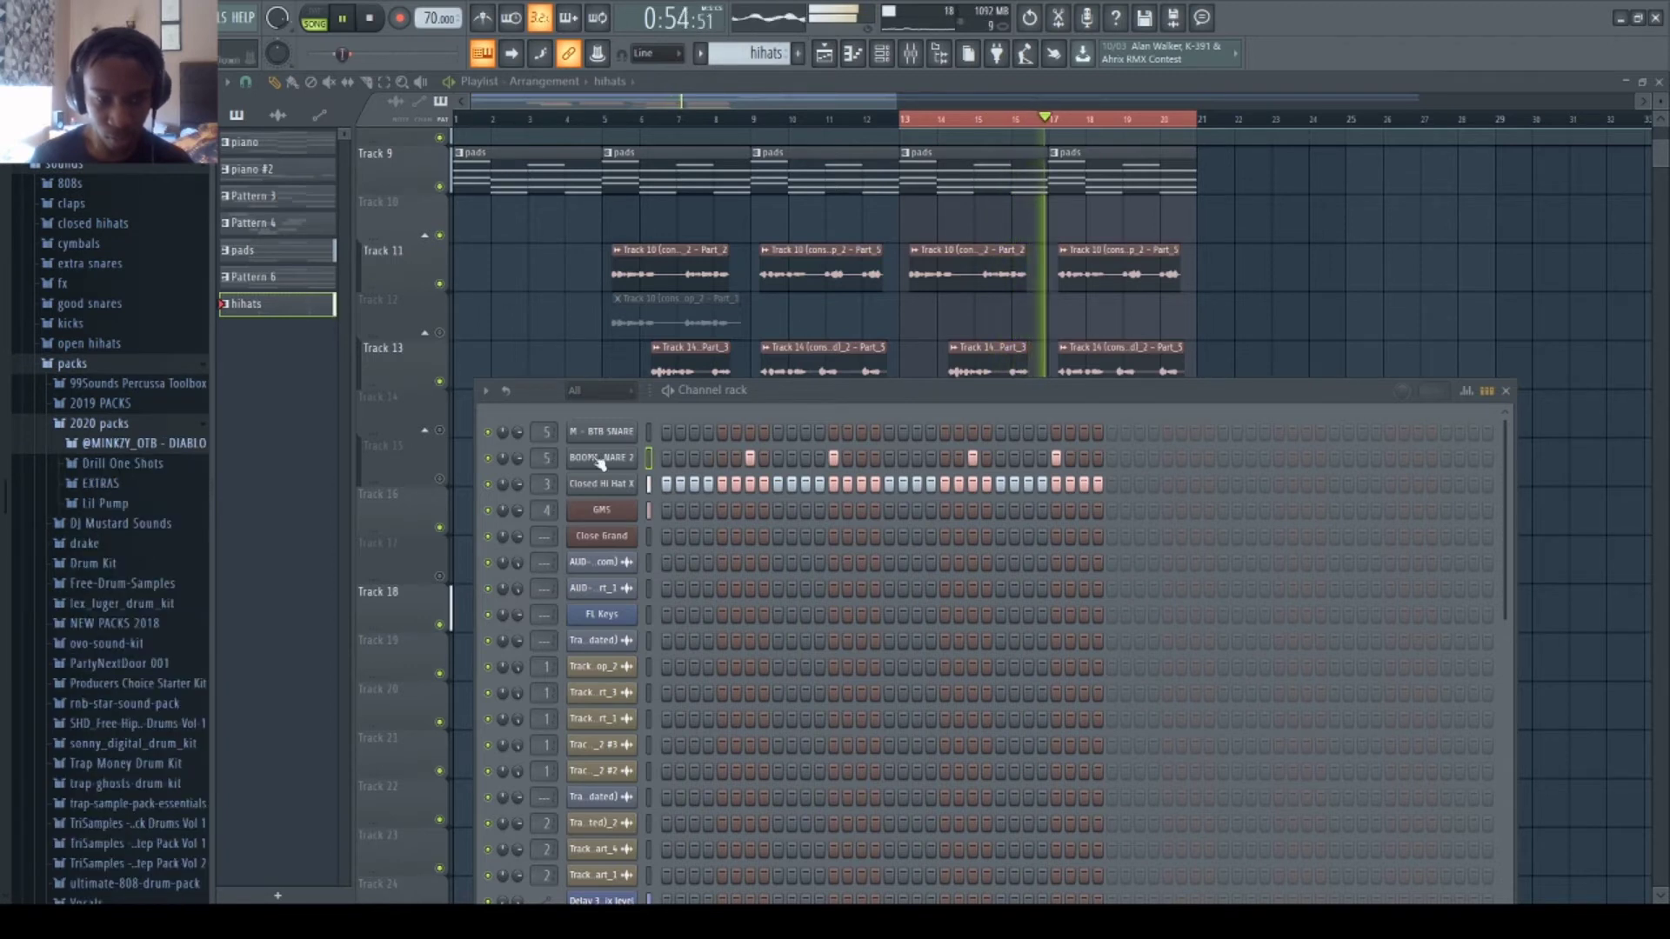
key("space")
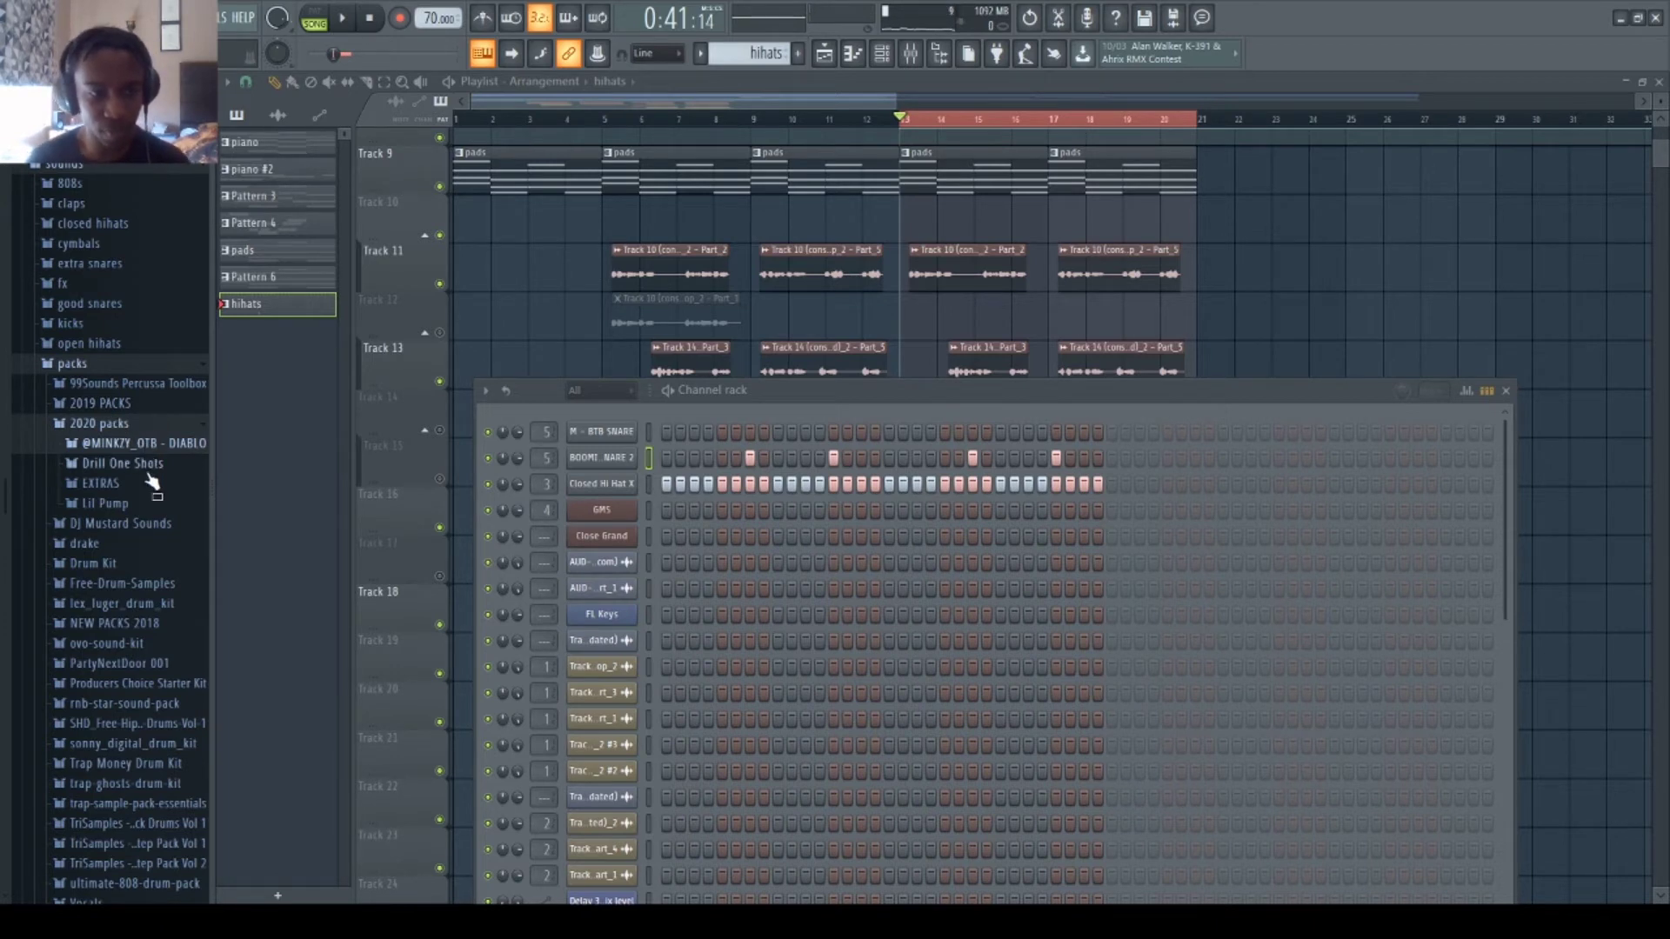
left_click(139, 465)
left_click(133, 581)
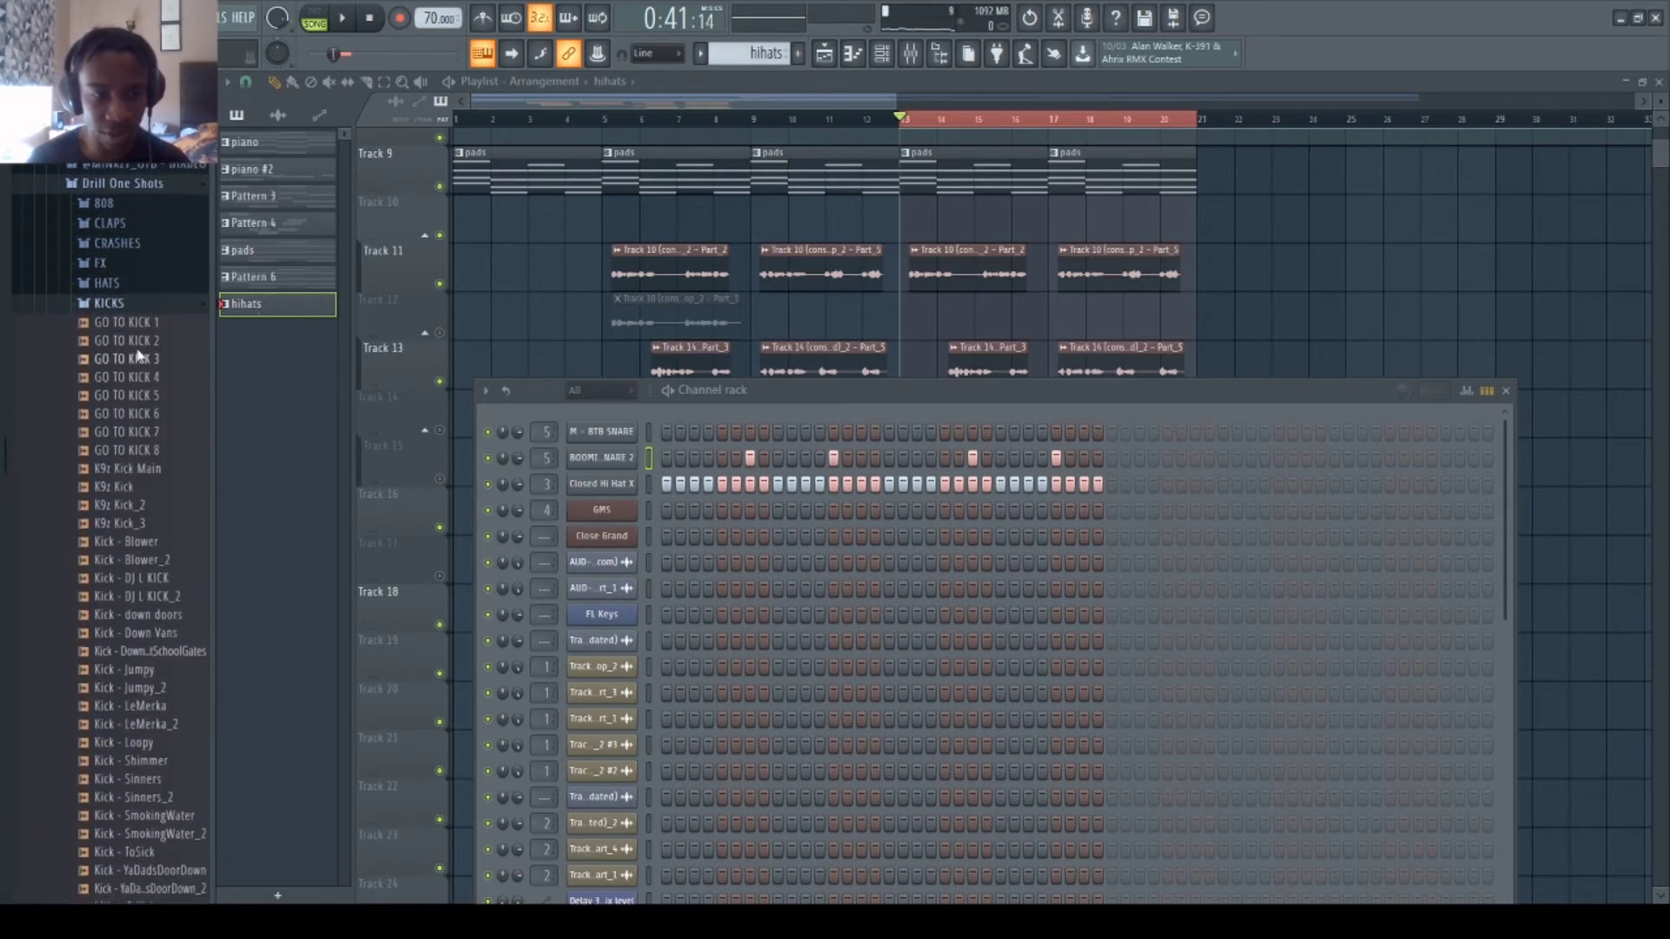
left_click_drag(566, 477, 600, 511)
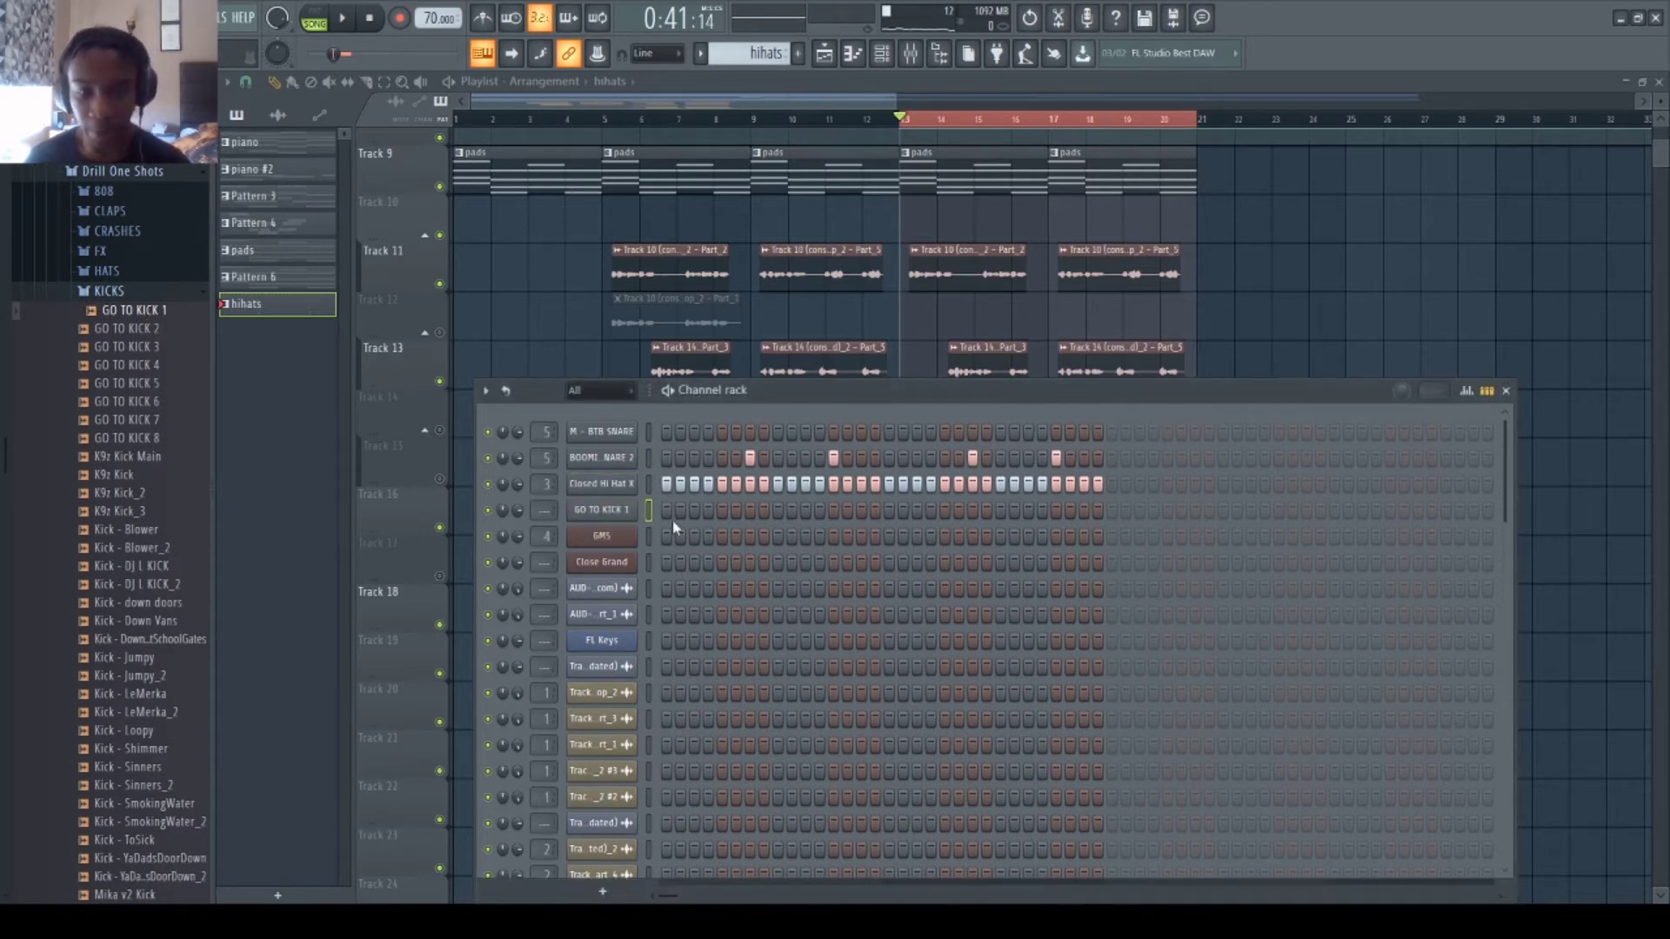
- Put the BOOMIN snare hits back on steps 5 and 21 and place GO TO KICK 1 hits on steps 1, 7, 19 and 25 during playback
left_click(728, 457)
key("space")
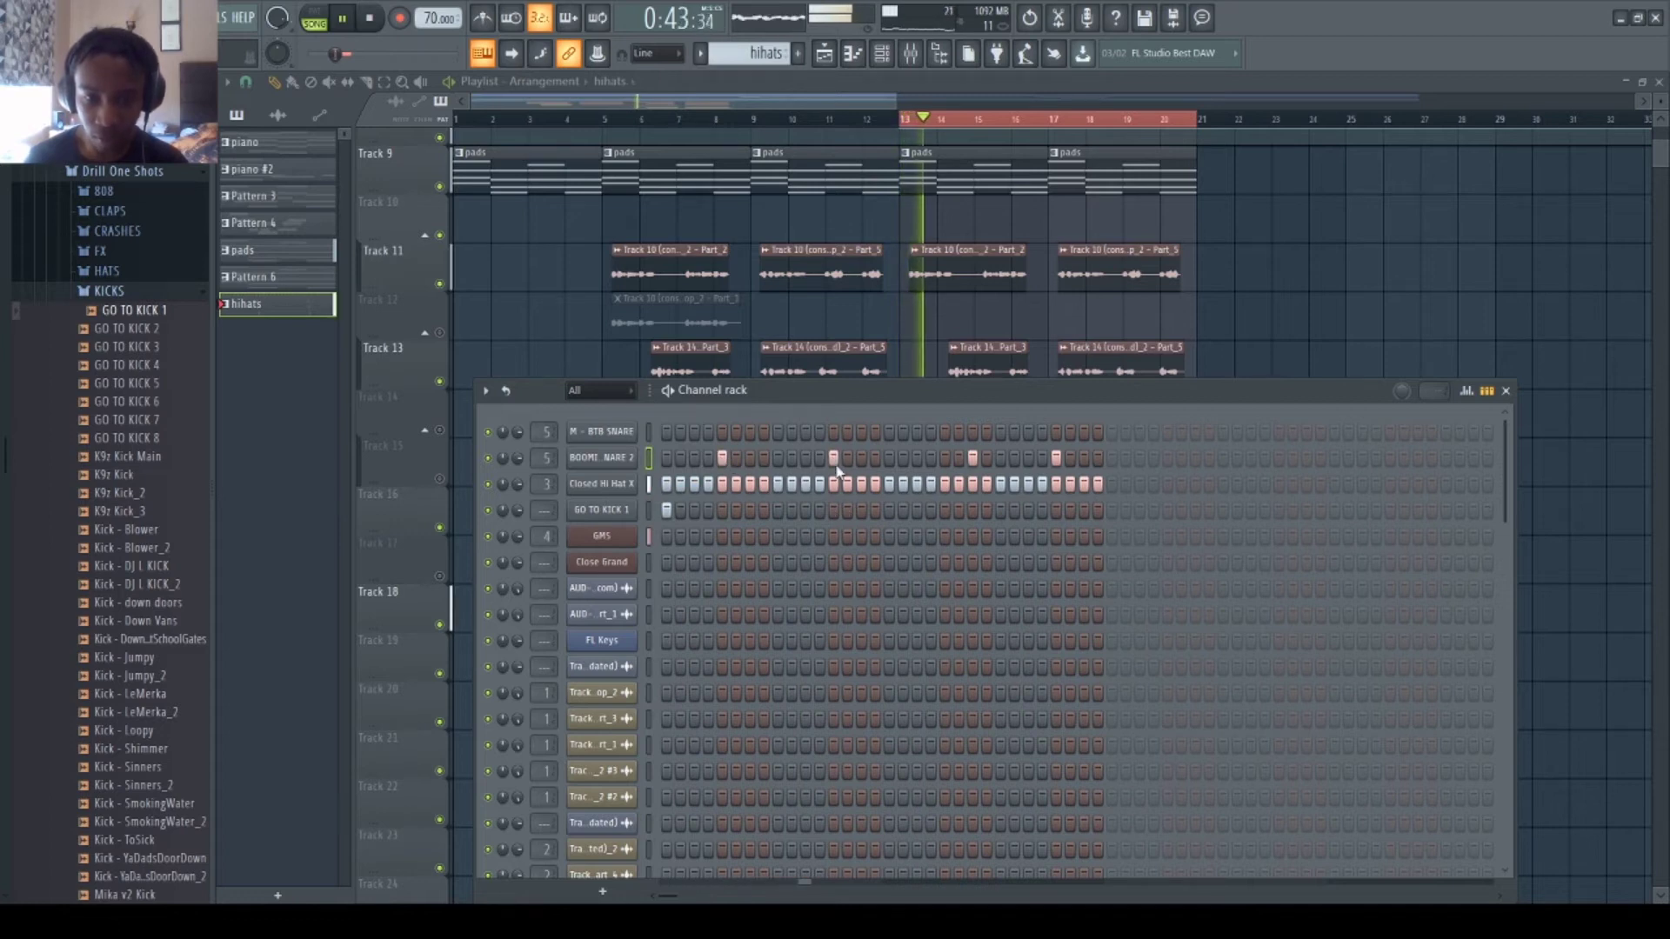
left_click(833, 510)
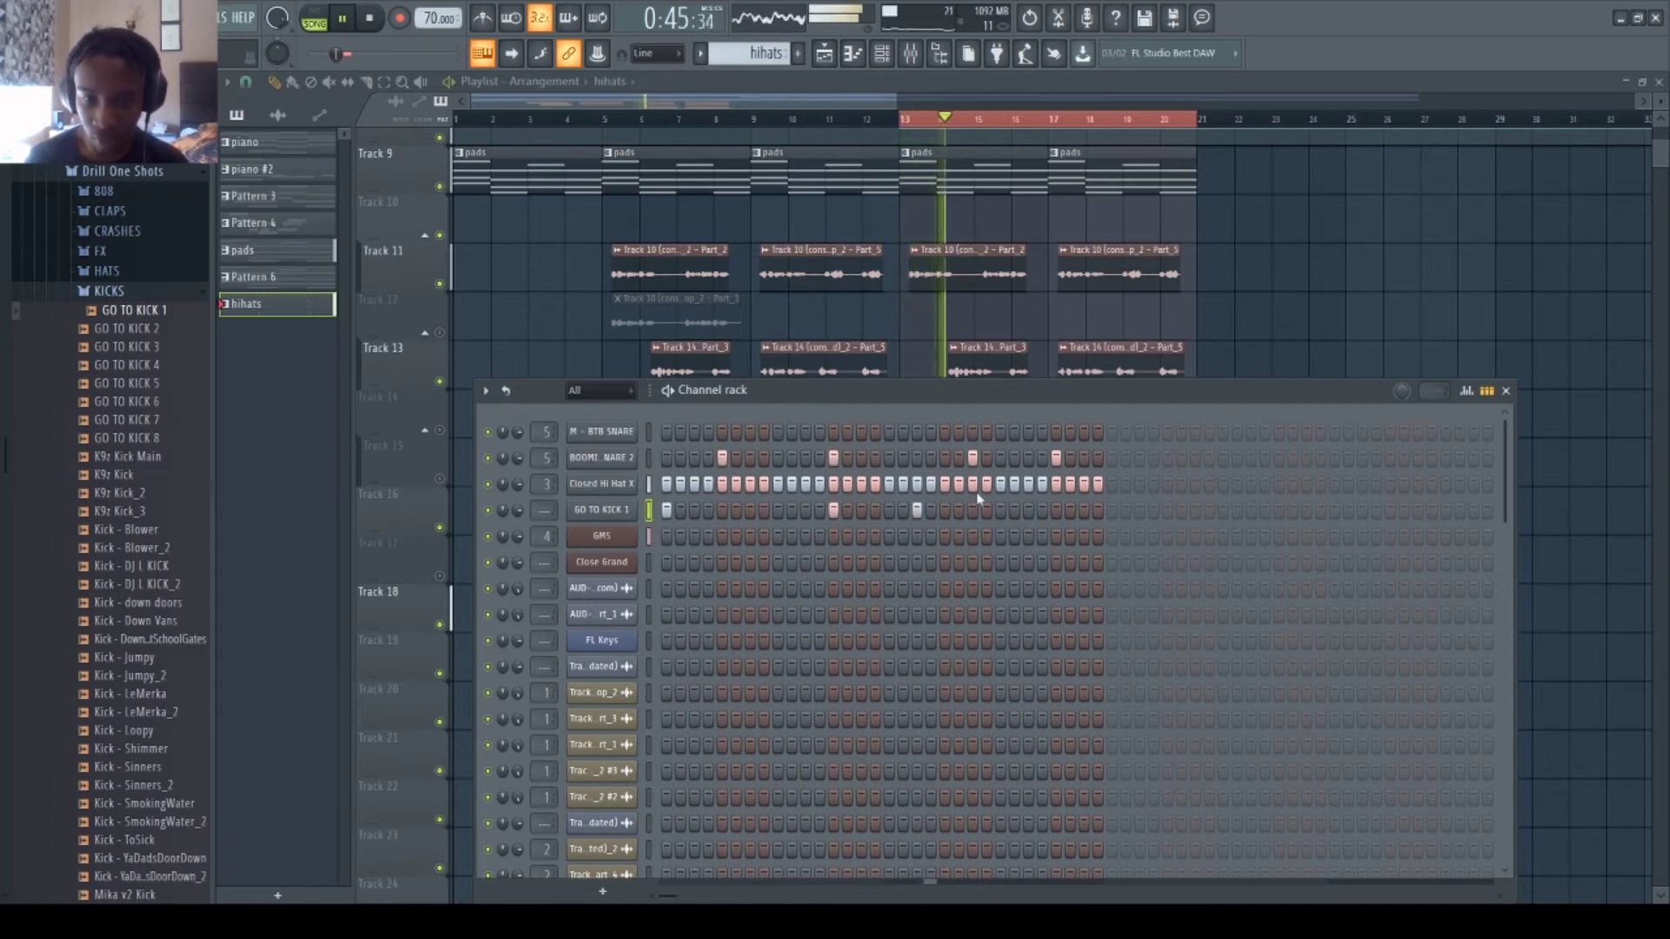
left_click(932, 458)
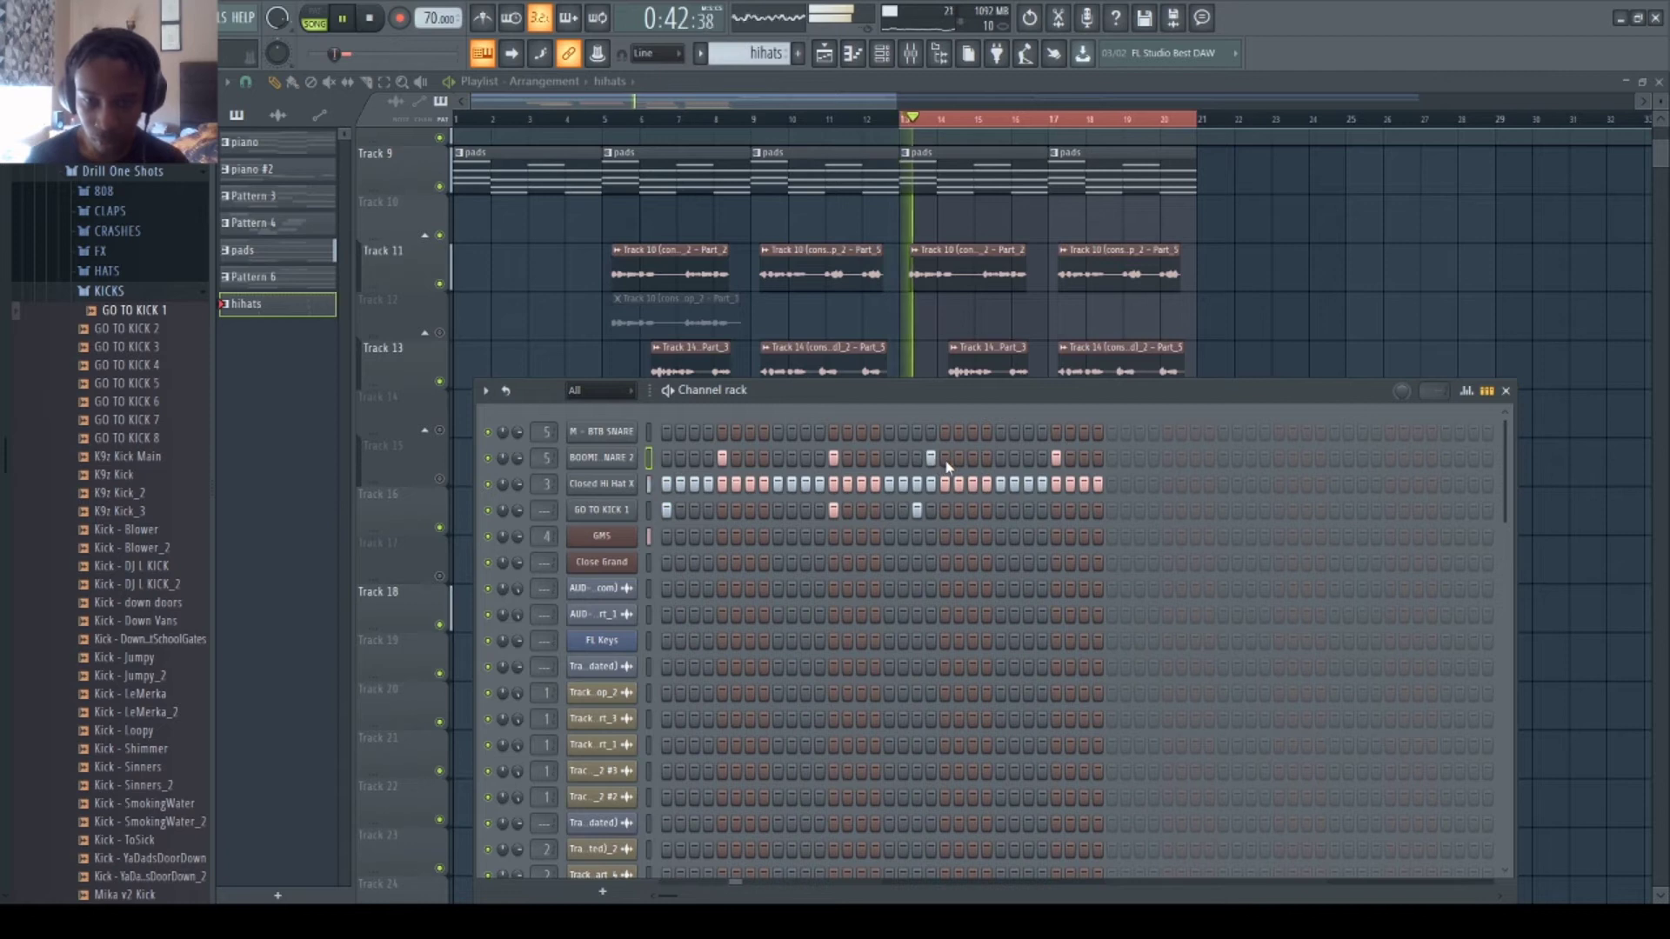
key("space")
right_click(931, 459)
key("space")
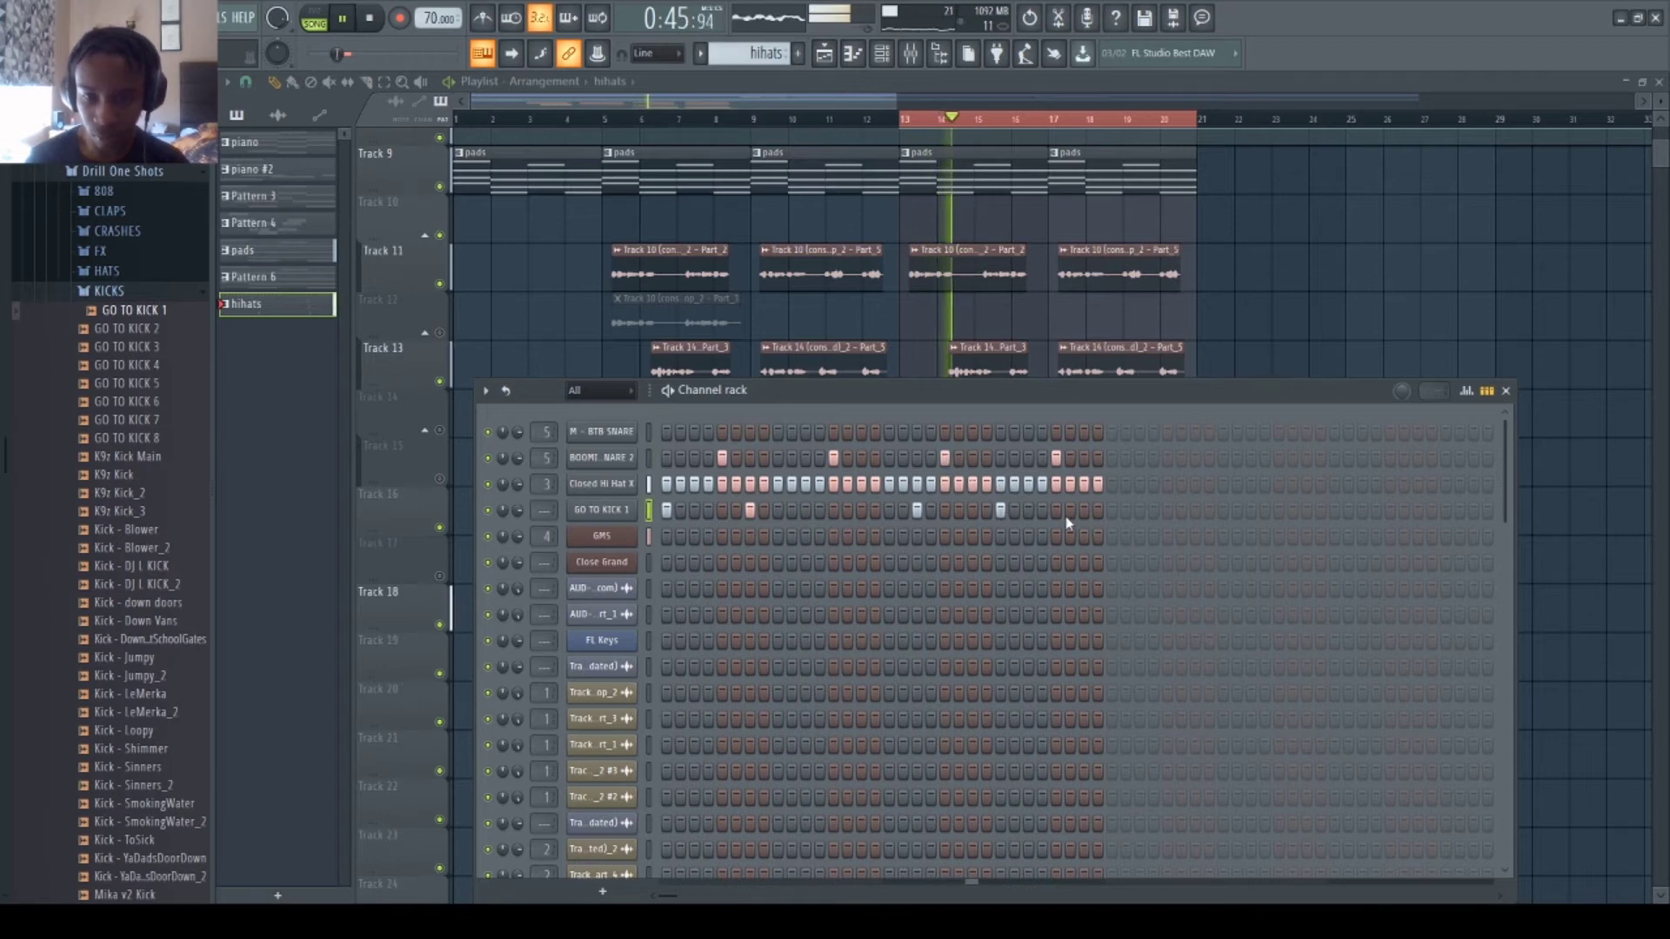
- Move the step 19 kick to step 17 and add kick hits on steps 23 and 28
right_click(1002, 512)
left_click(973, 512)
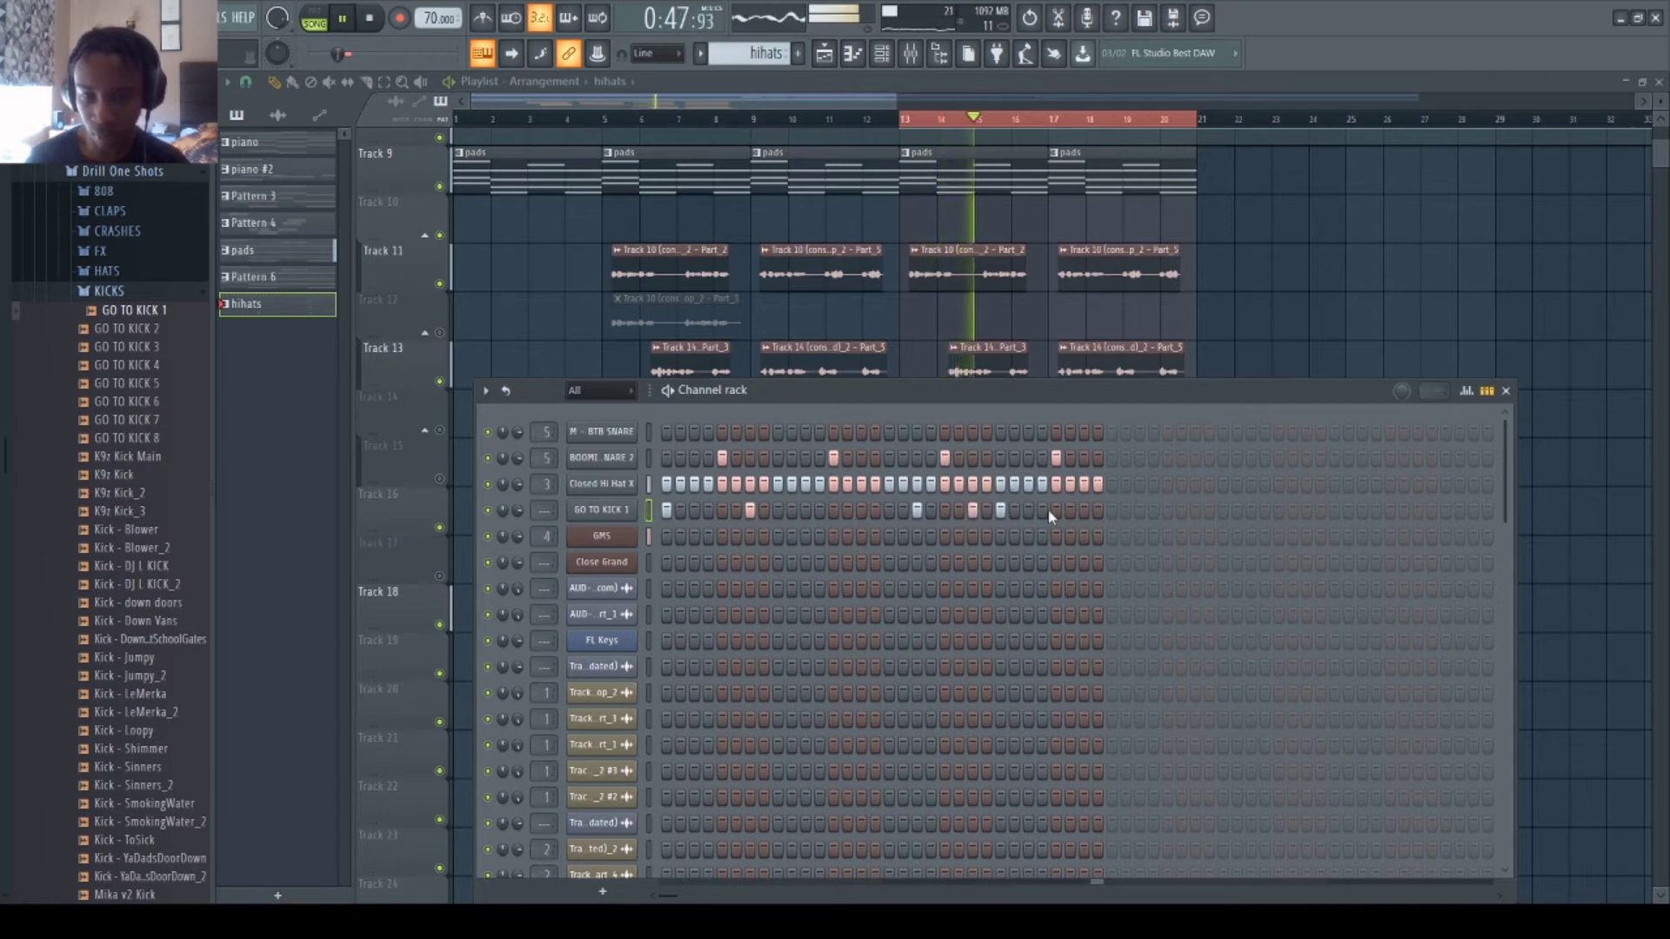
left_click(889, 510)
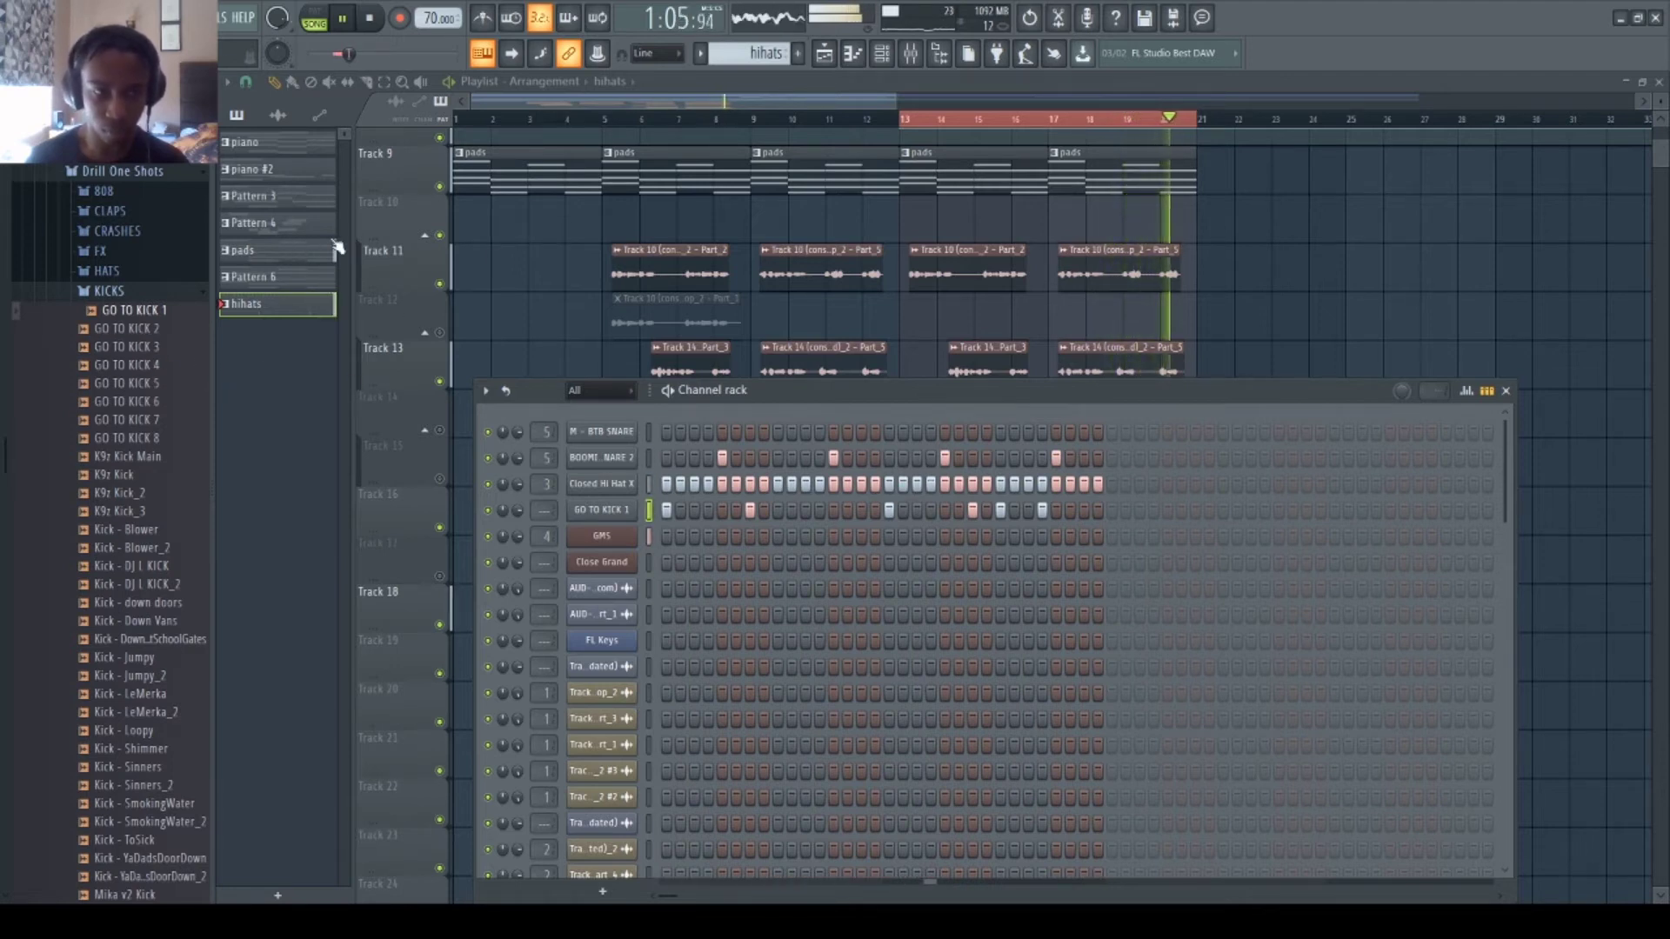
- Select the Close Grand channel, hide the channel rack and create a new empty pattern after hihats
scroll(656, 814, "down", 3)
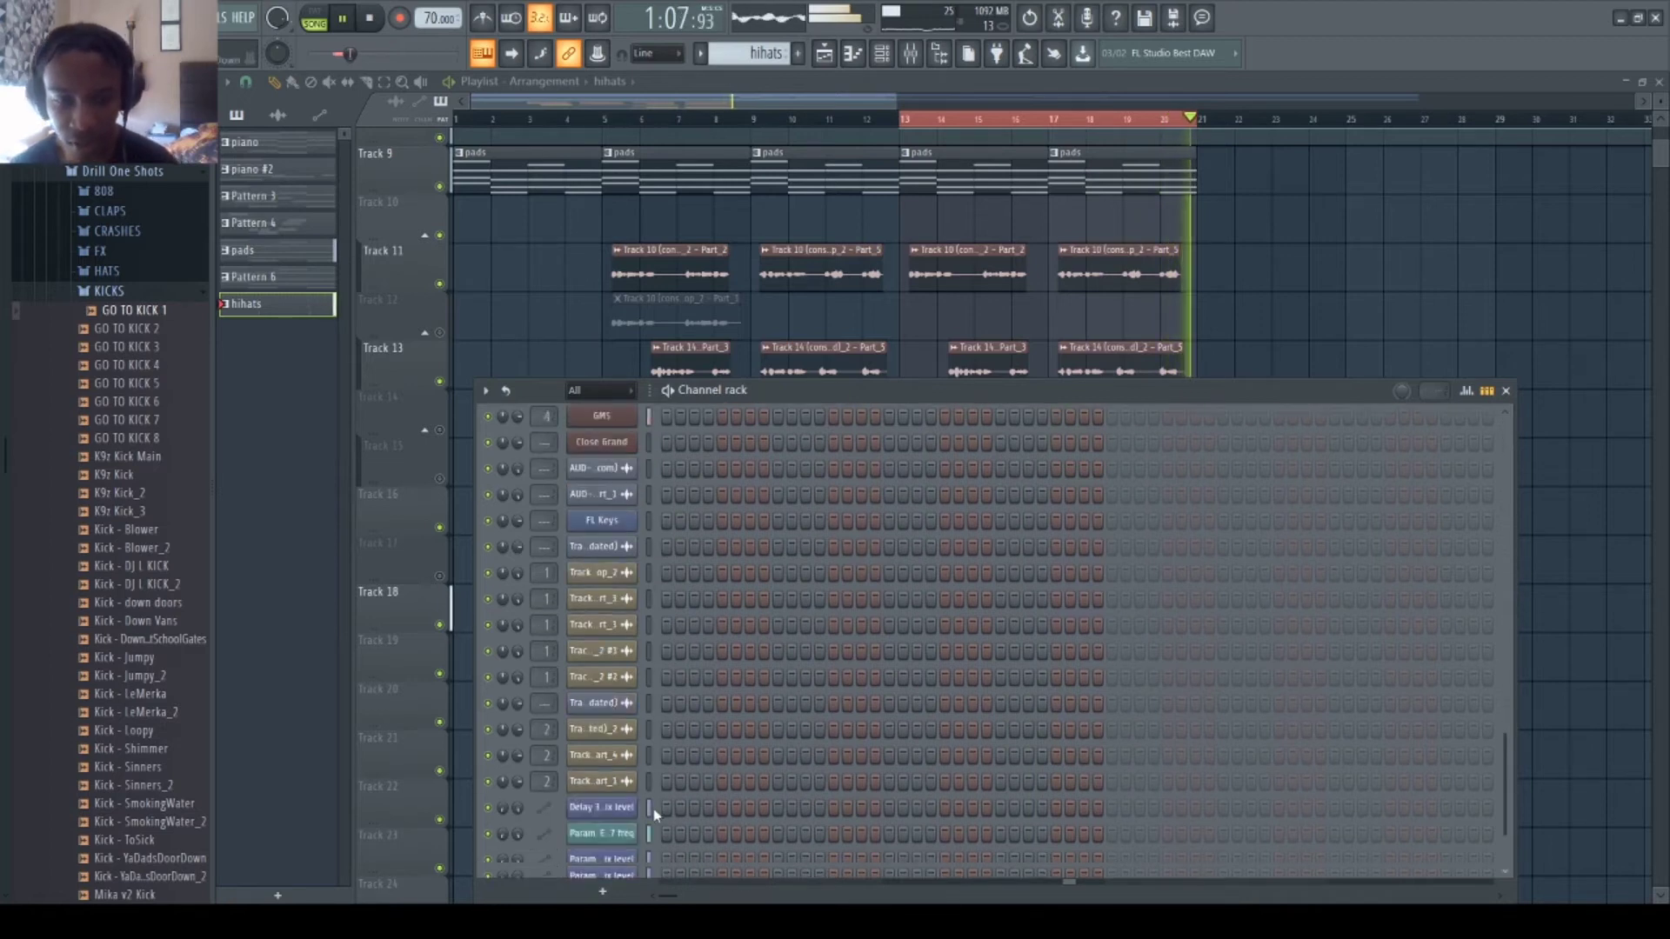
scroll(655, 813, "up", 3)
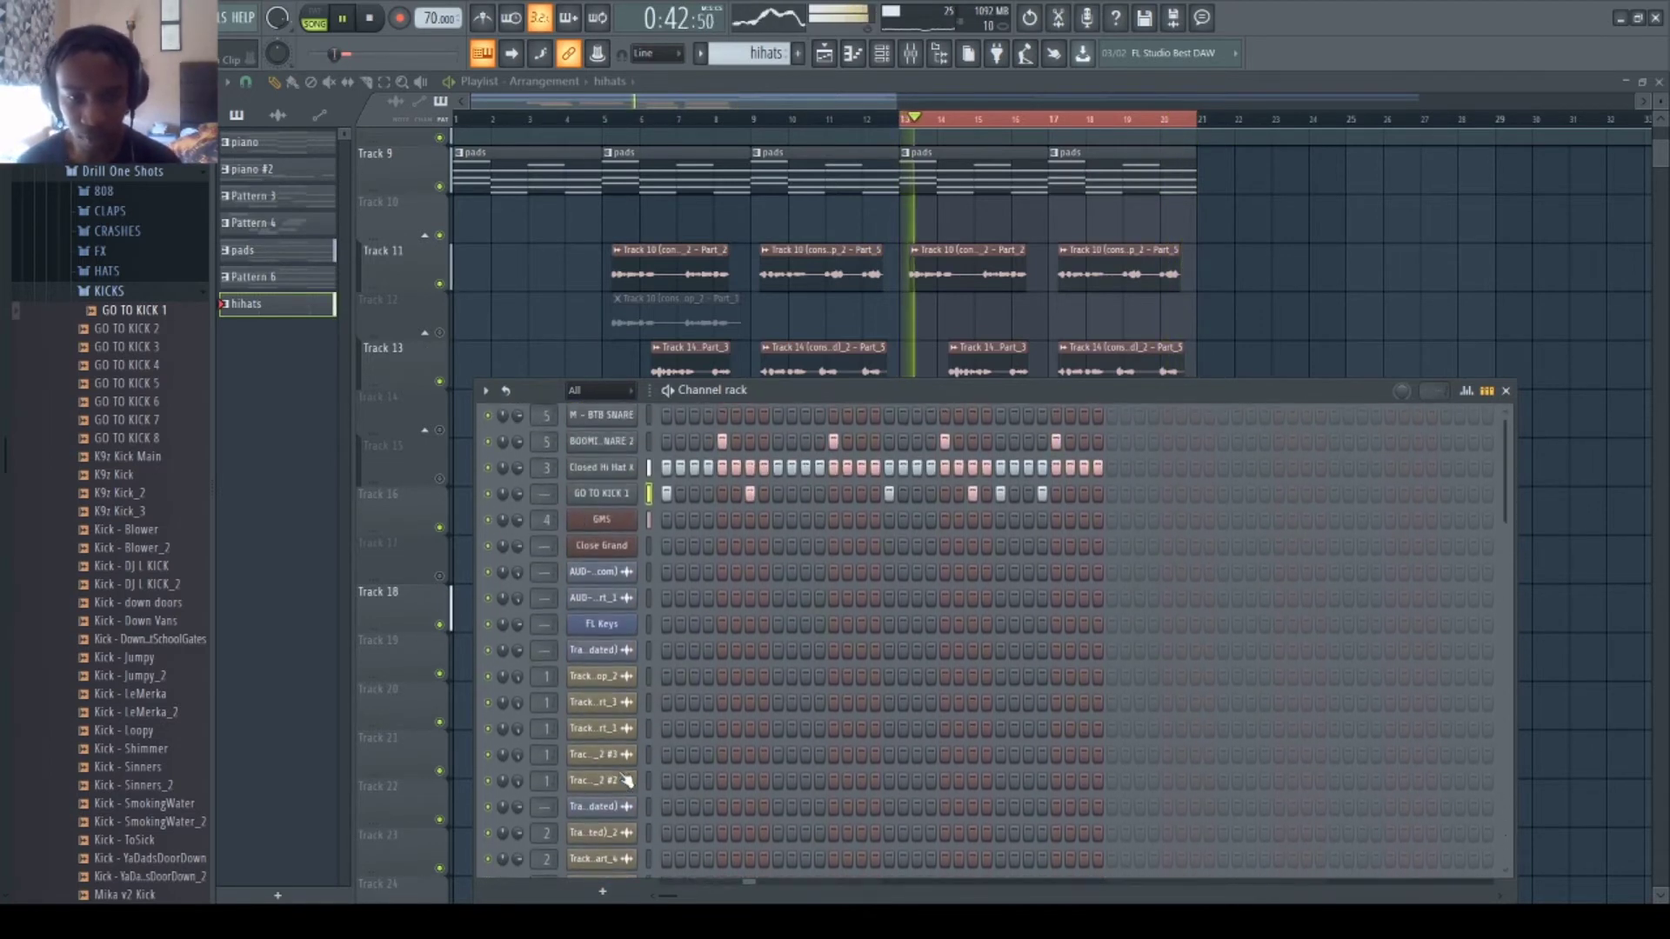
scroll(626, 780, "up", 1)
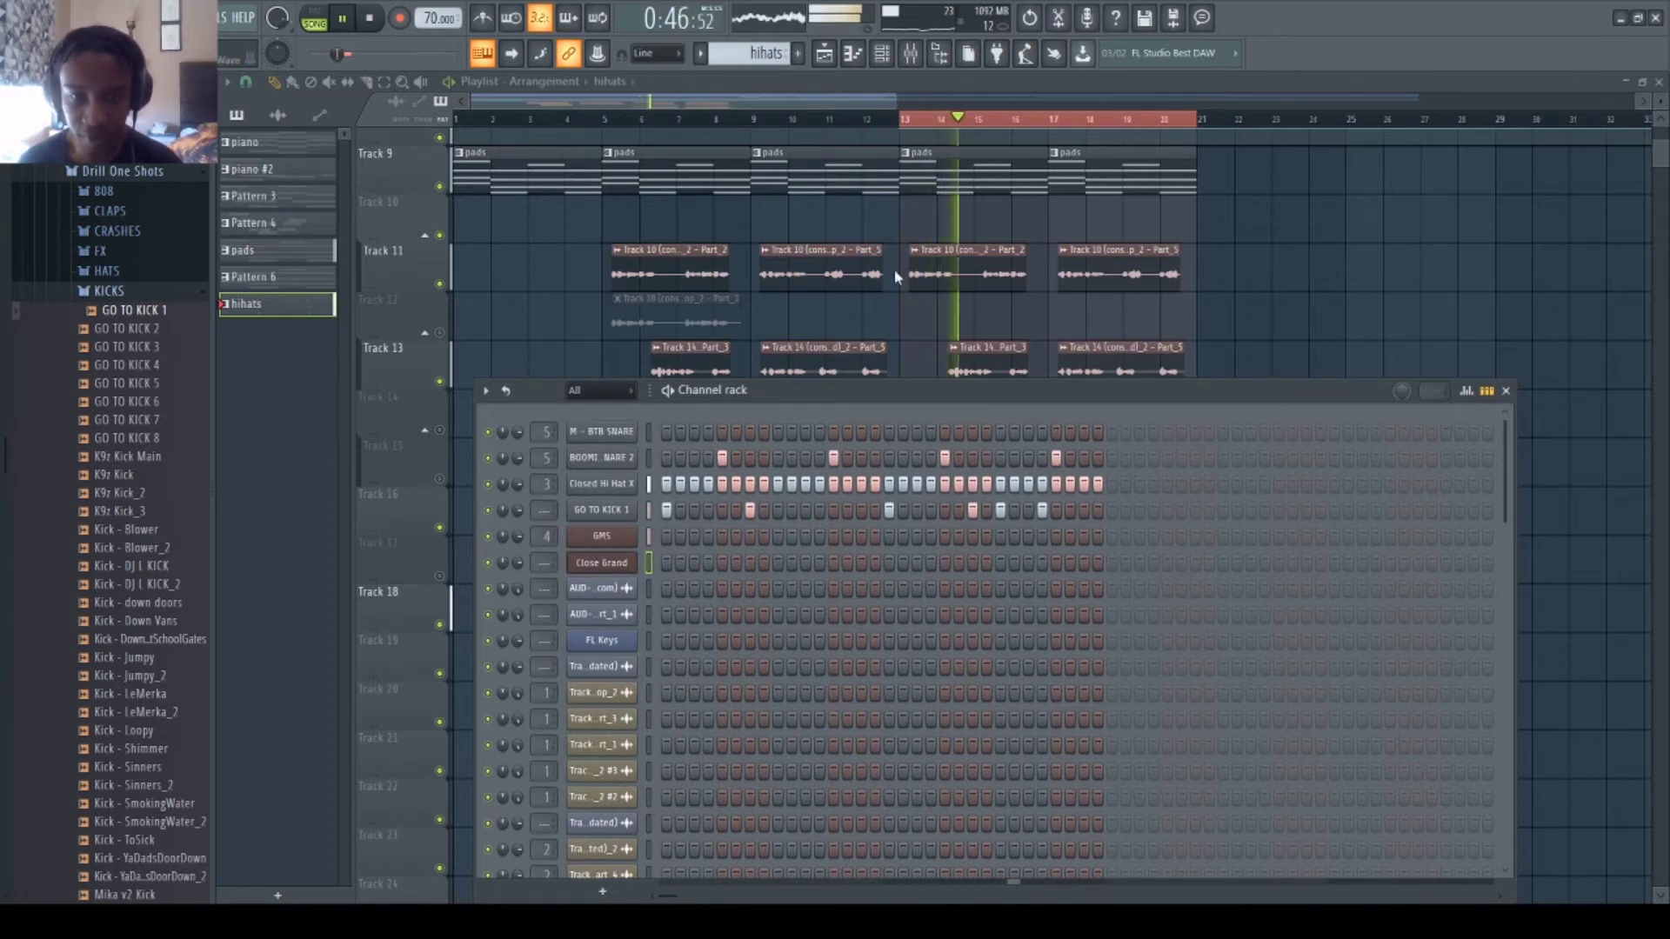
key("F6")
scroll(1130, 252, "up", 3)
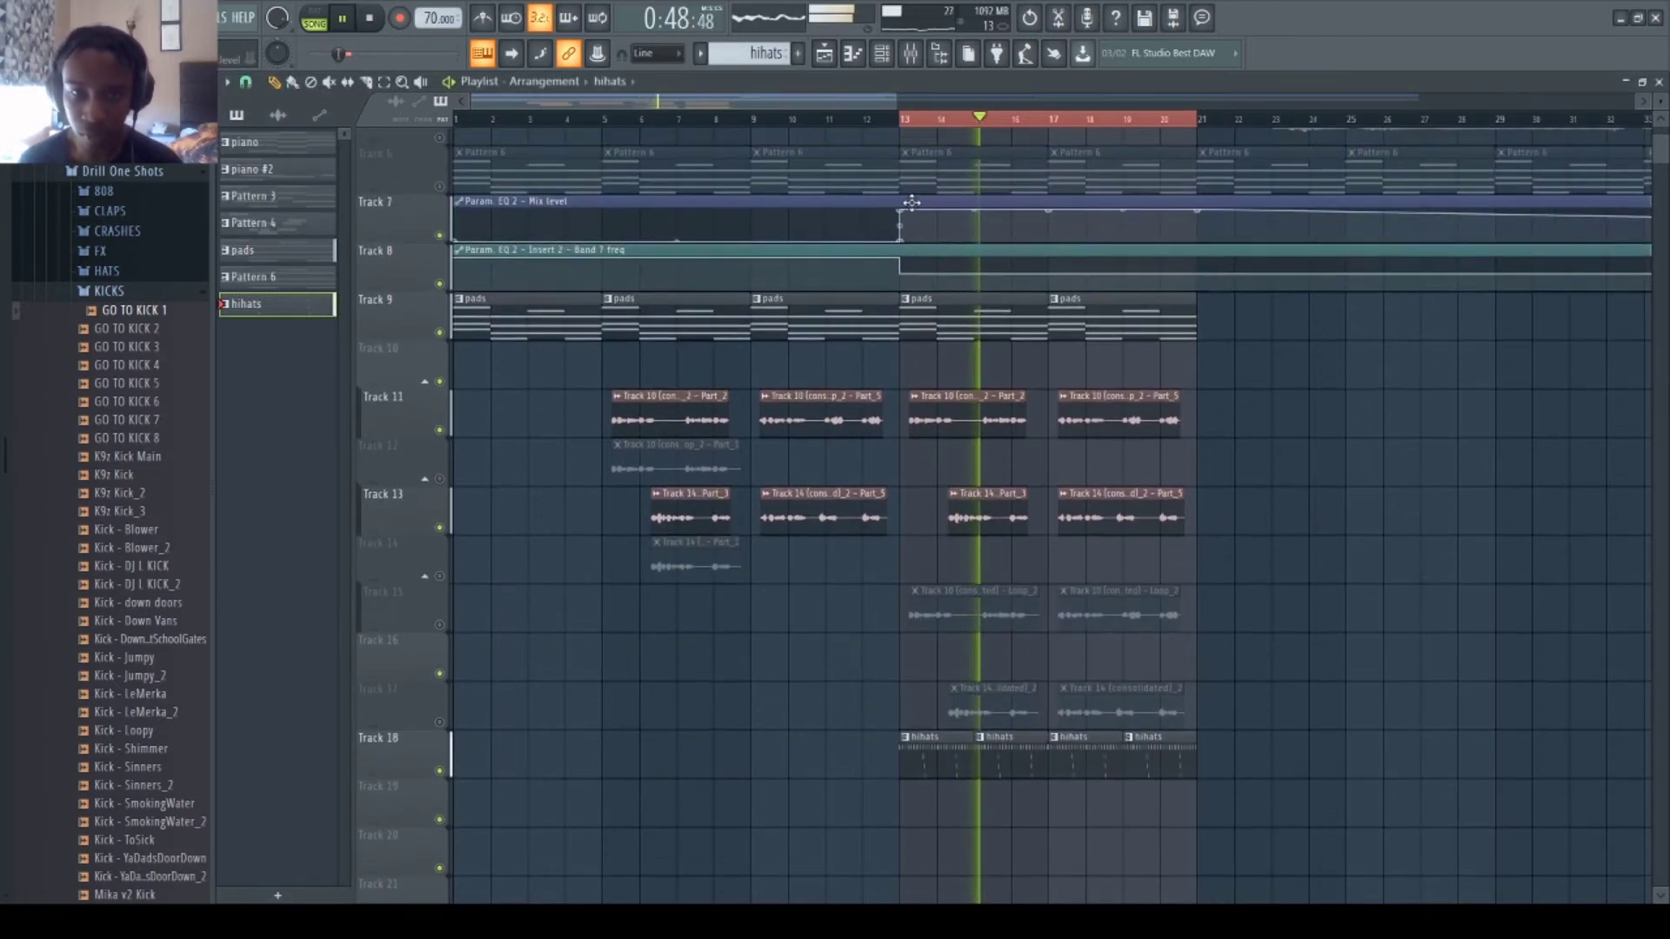
left_click(798, 54)
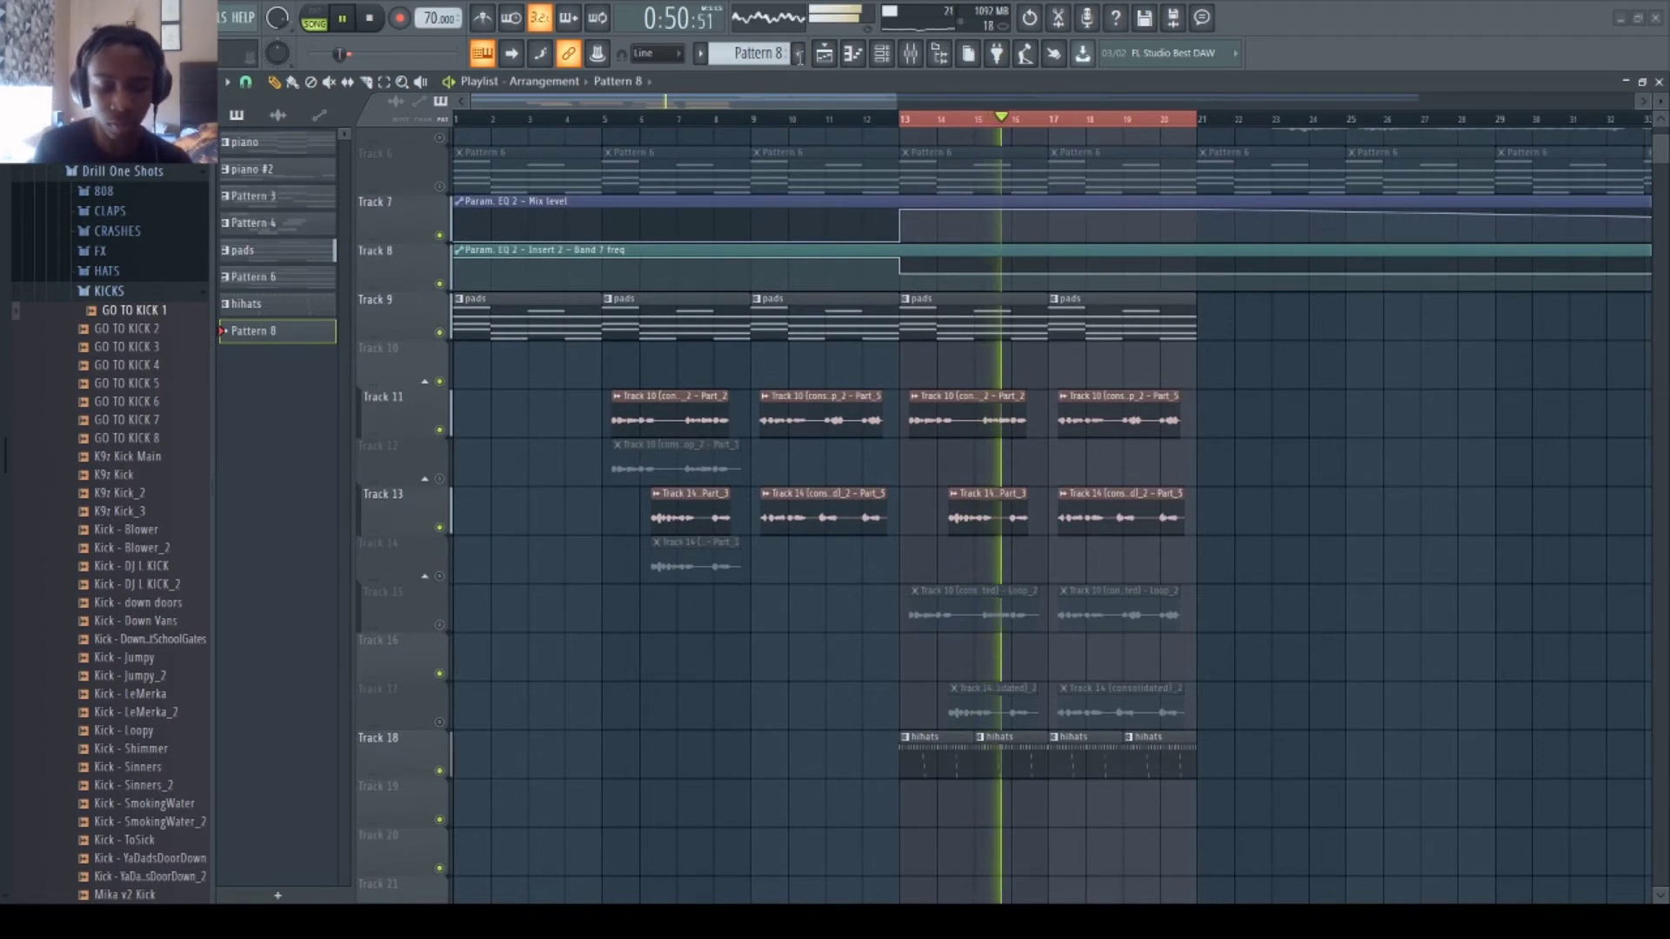
- Name the new pattern "pianoo dollow" and place it on Track 19 at bars 13 and 17
type("pianoo dollow")
key("Return")
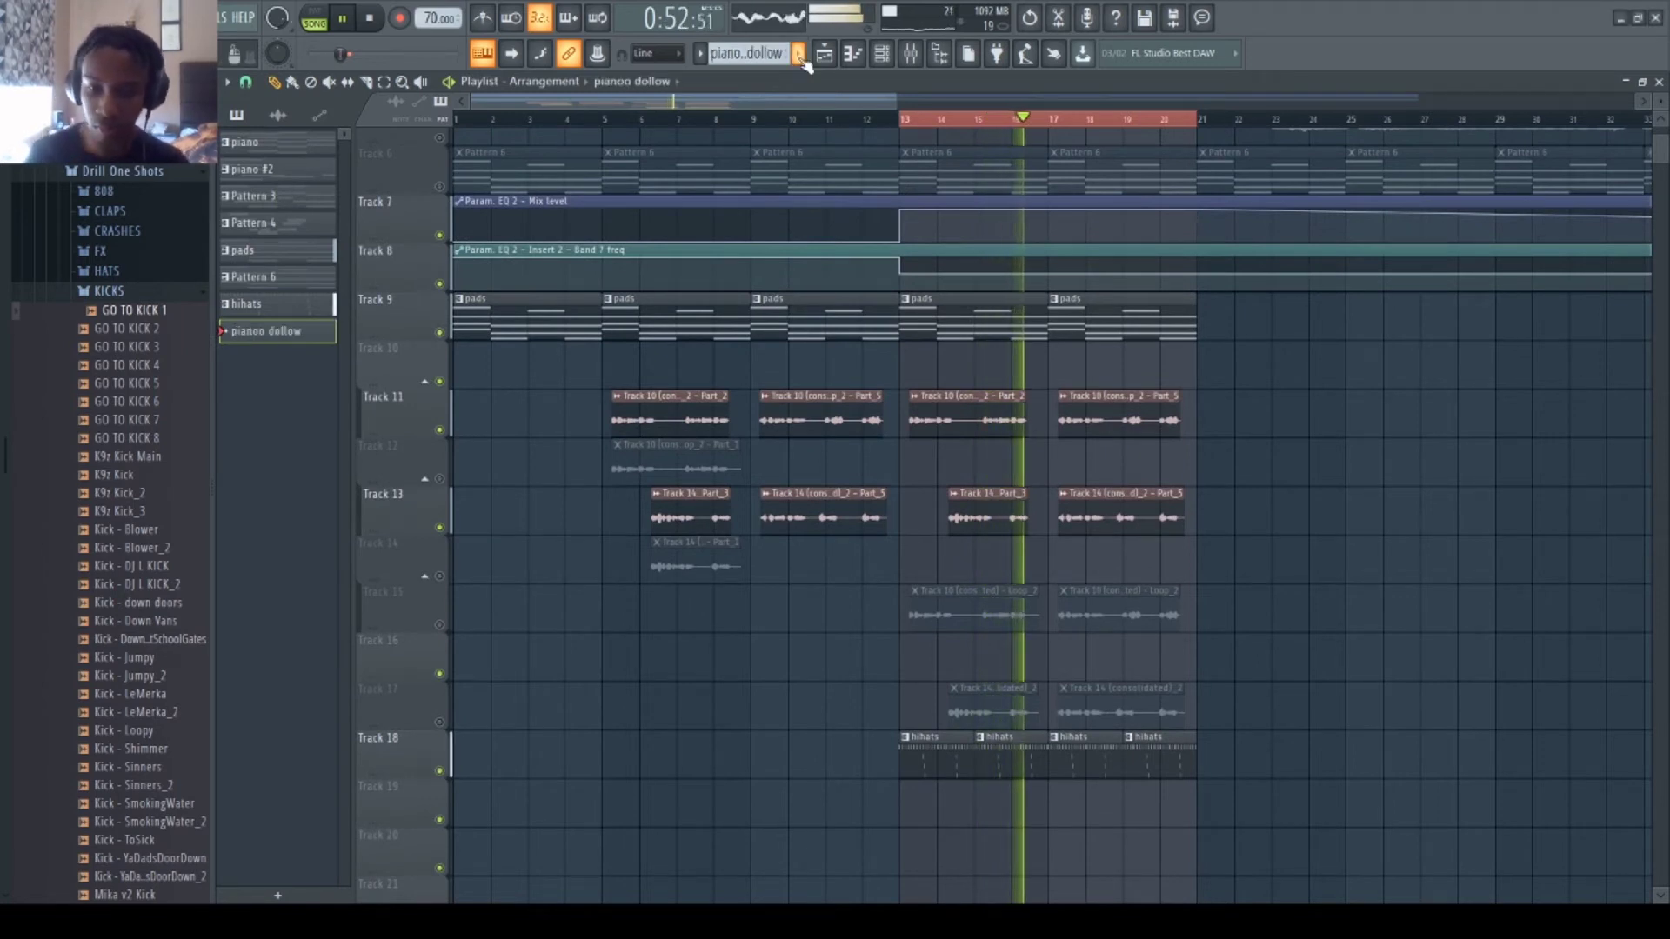
left_click(908, 800)
left_click(1055, 805)
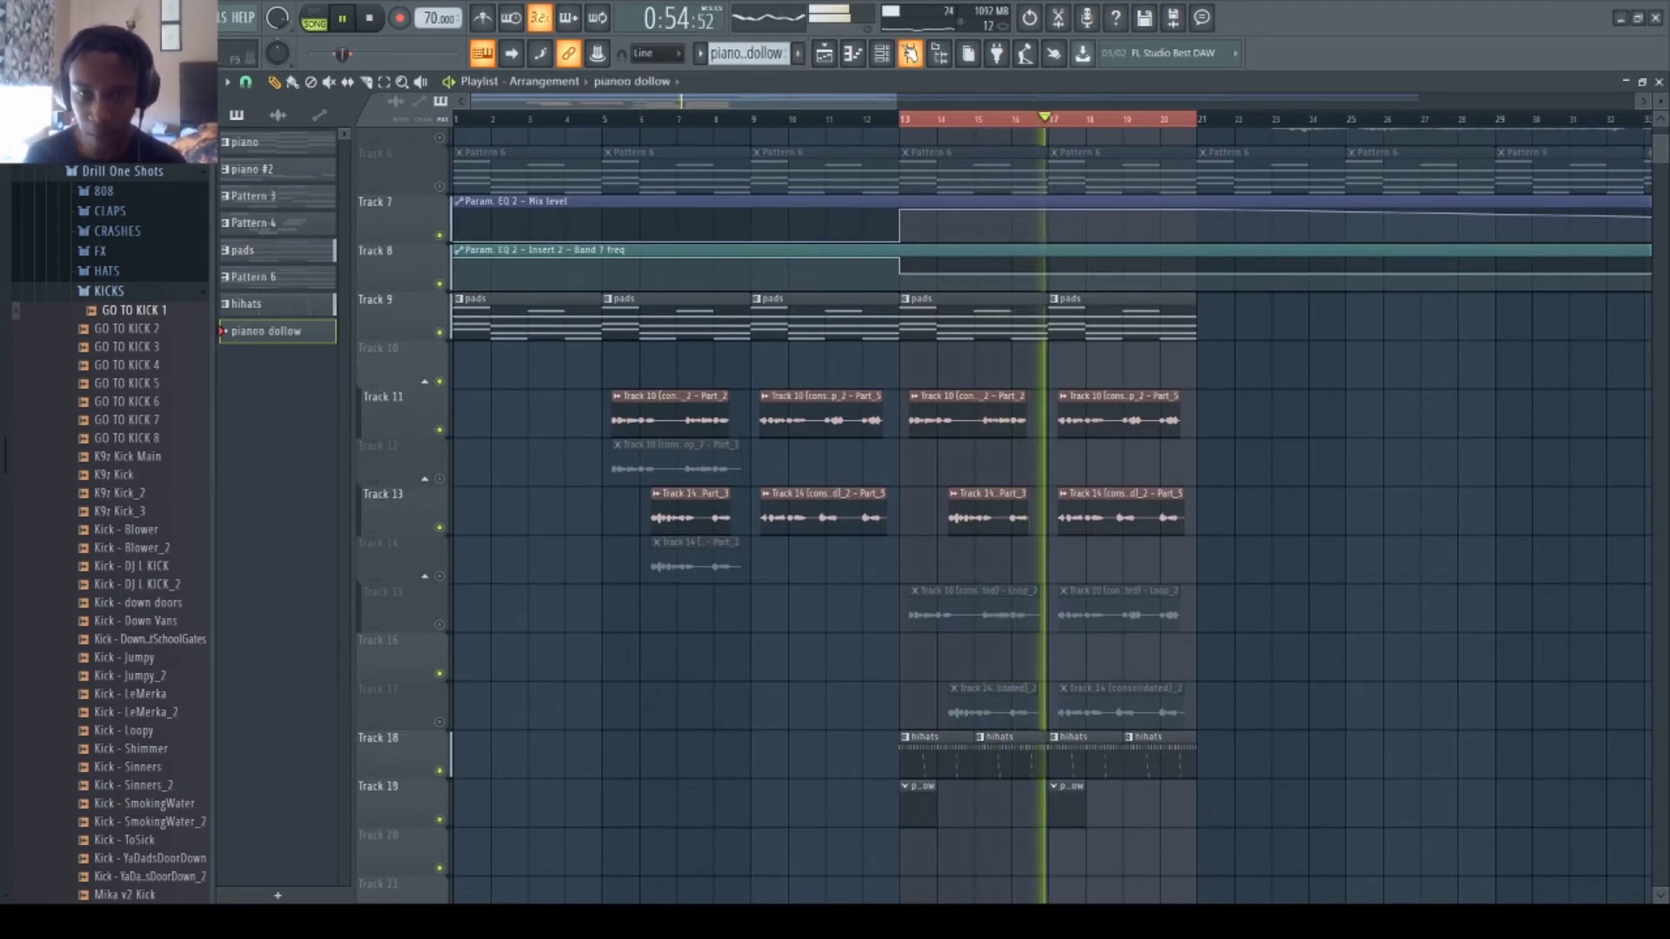
- Open the Close Grand piano roll and draw overlapping long notes in bar 1: C8 on beat 2 and A#7 on beat 3
key("space")
left_click(853, 54)
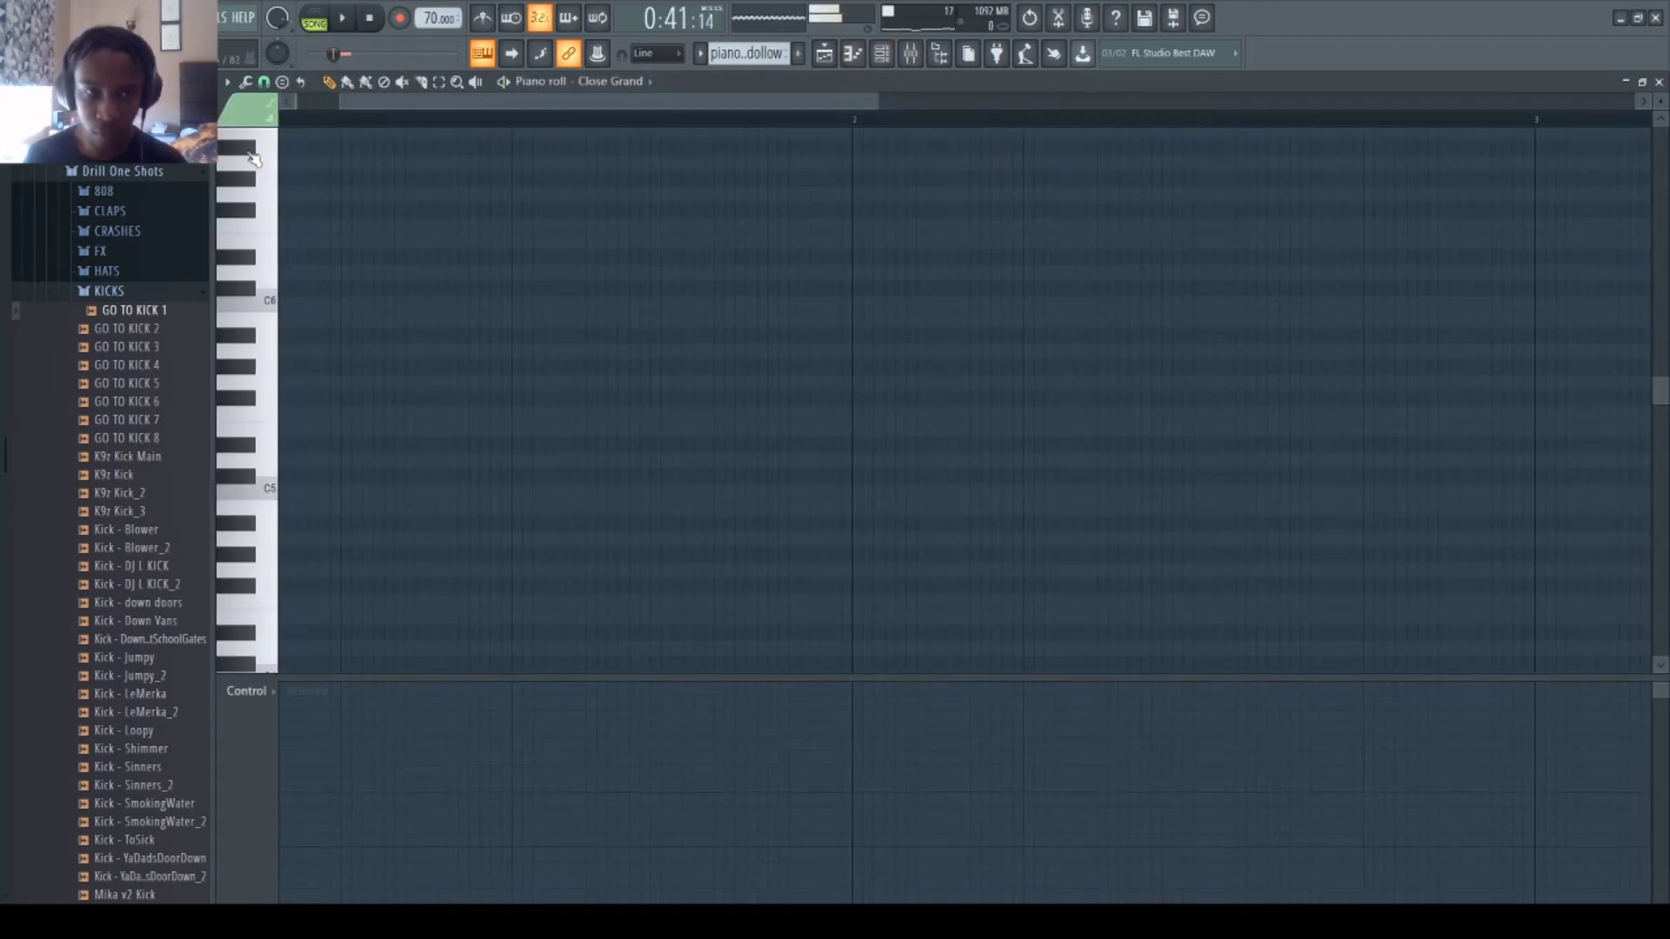
scroll(248, 191, "up", 3)
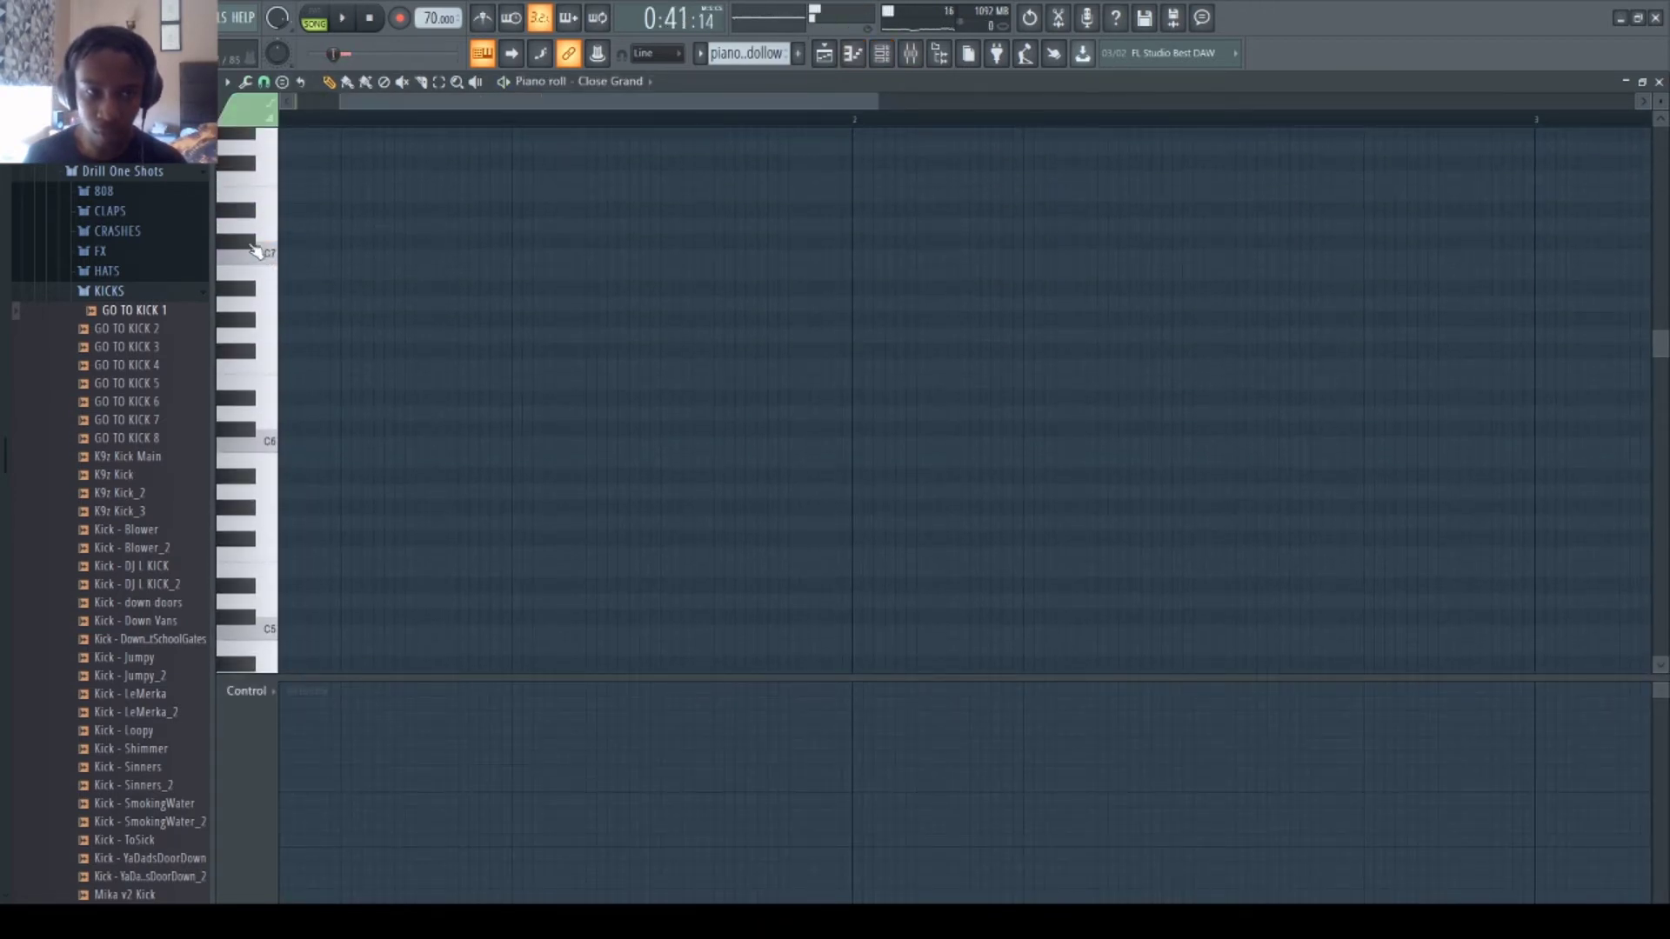
scroll(320, 250, "up", 3)
key("space")
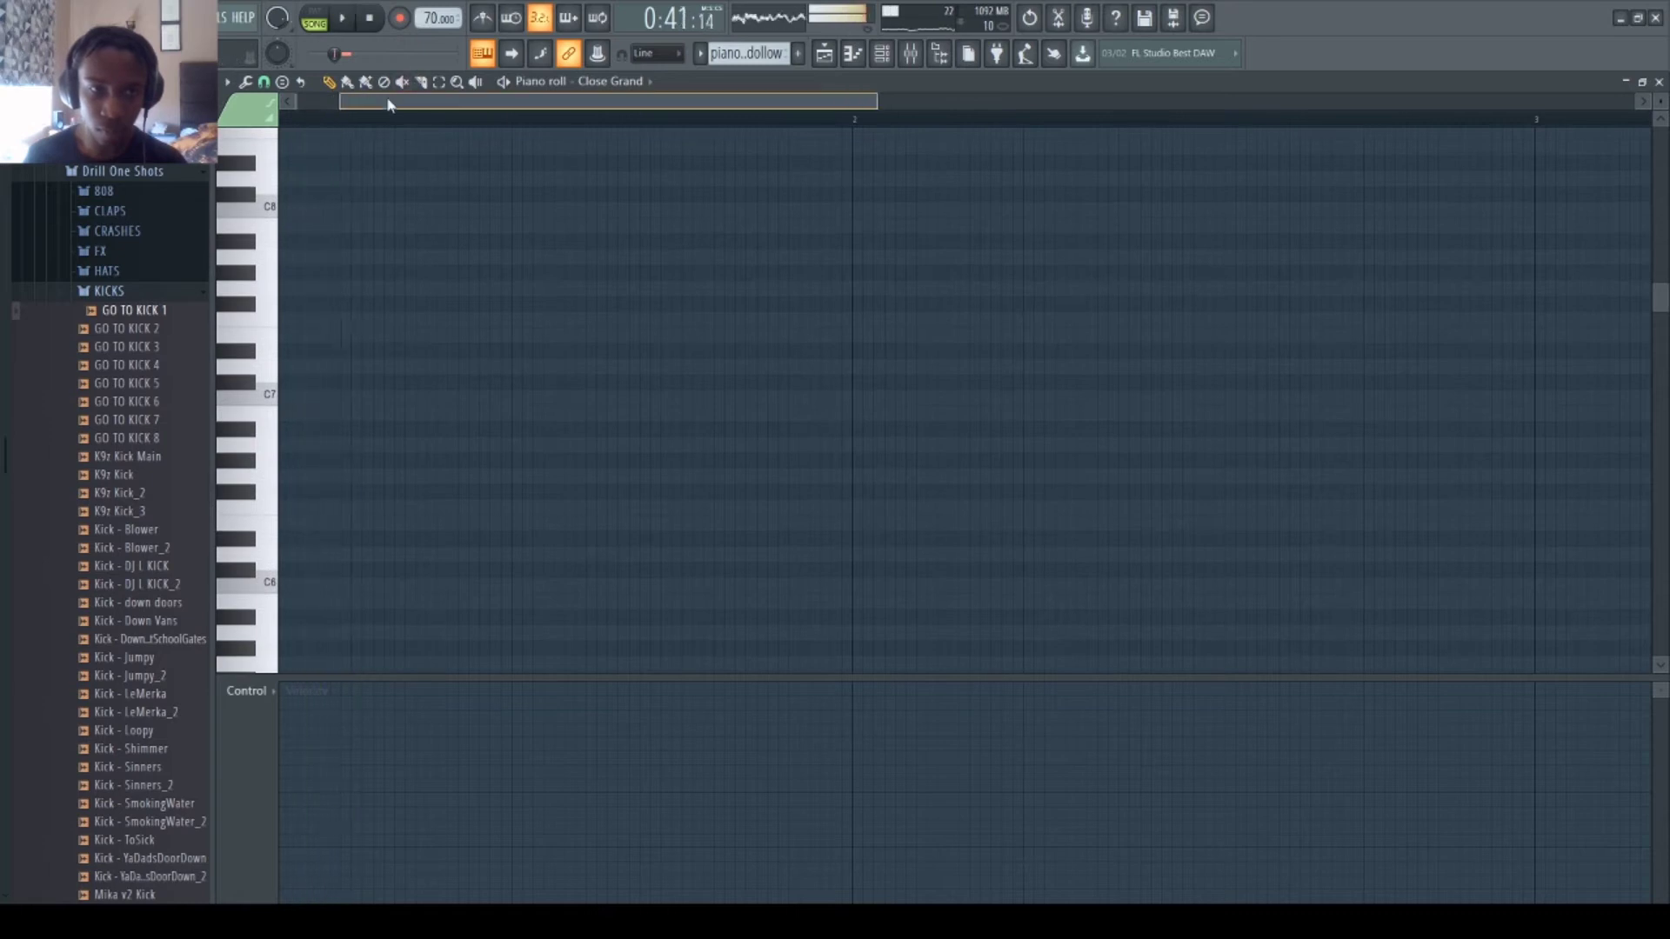
left_click(446, 212)
key("space")
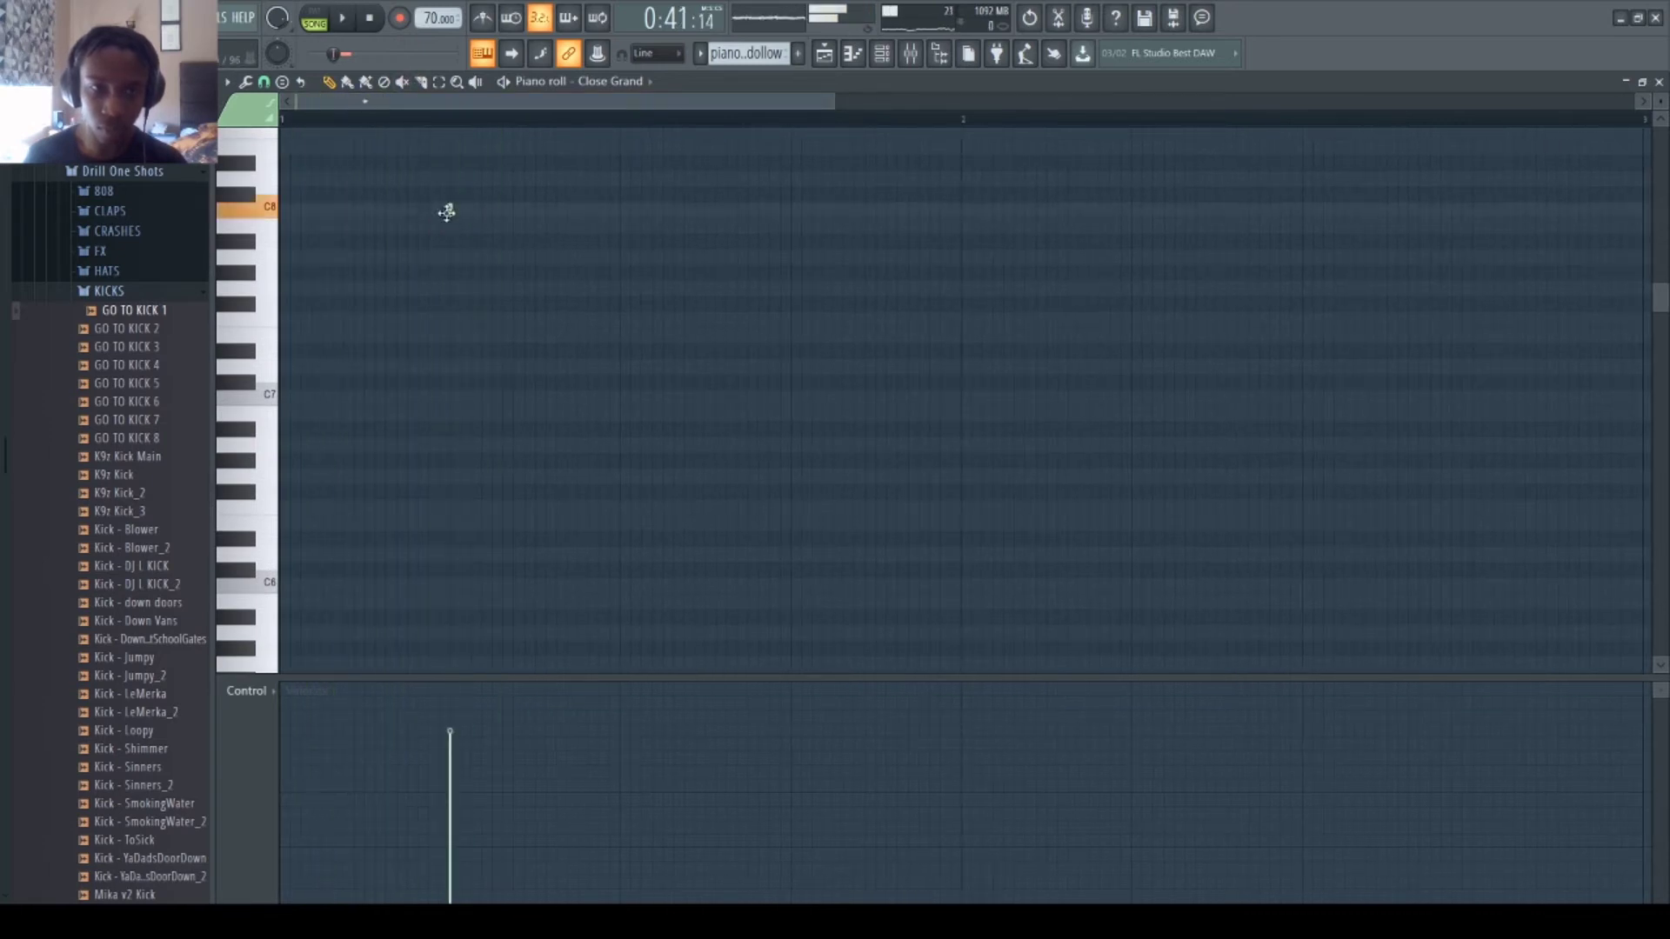
key("space")
left_click_drag(450, 210, 814, 214)
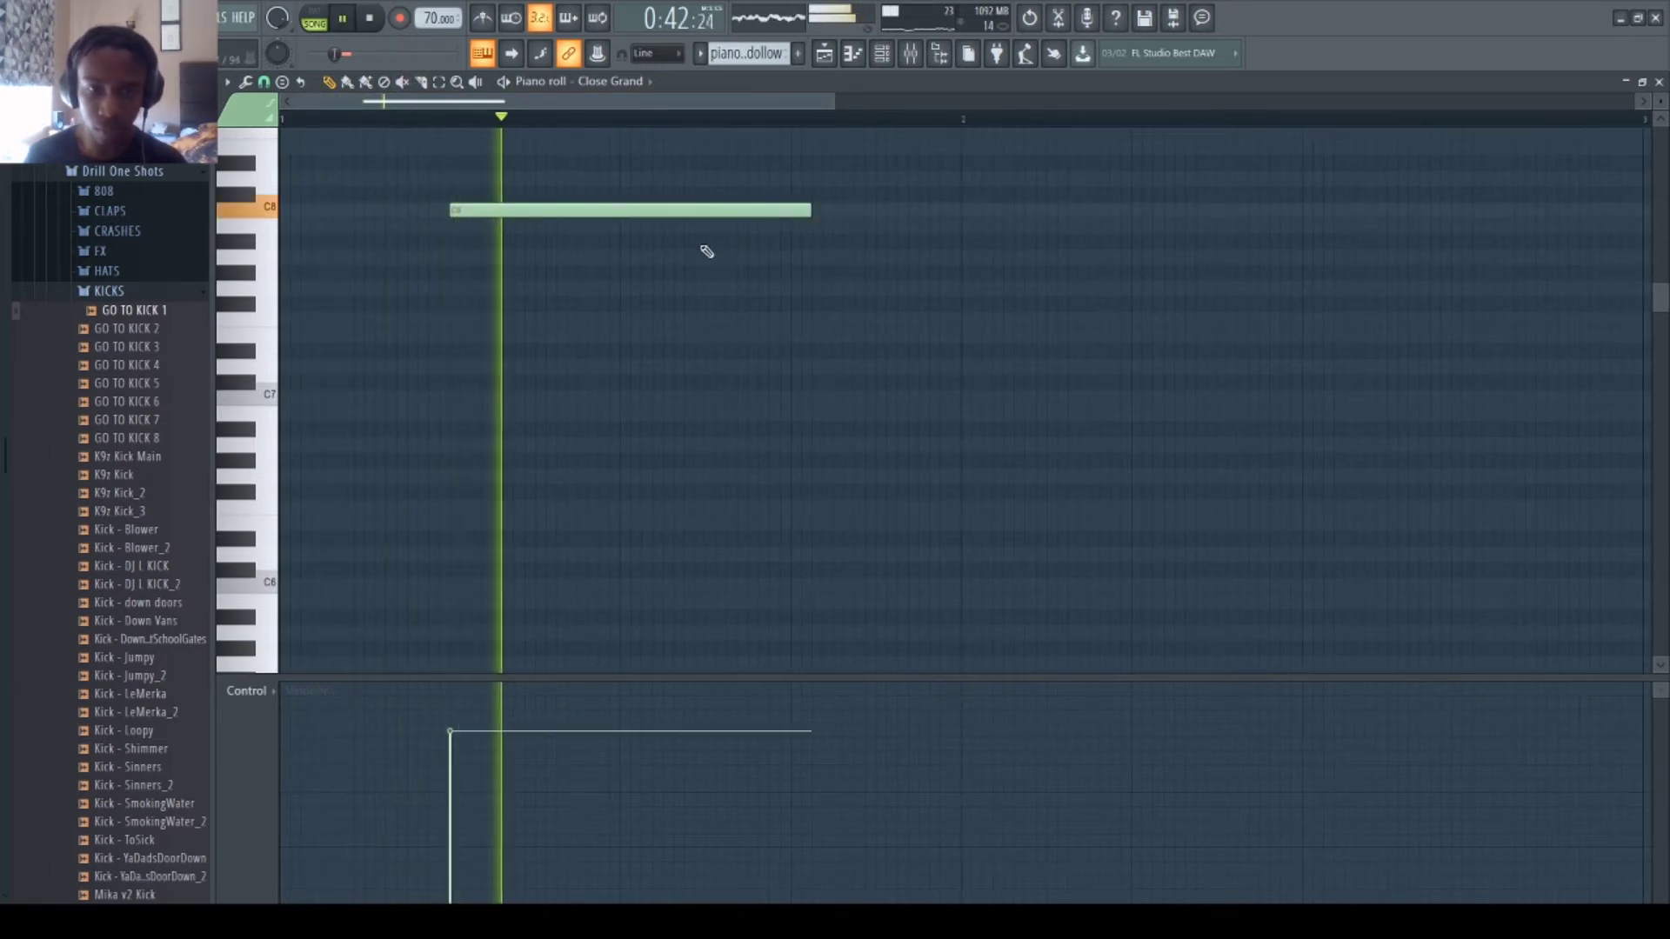
left_click(643, 257)
mouse_move(643, 257)
left_mouse_down()
mouse_move(656, 231)
mouse_move(650, 248)
left_mouse_up()
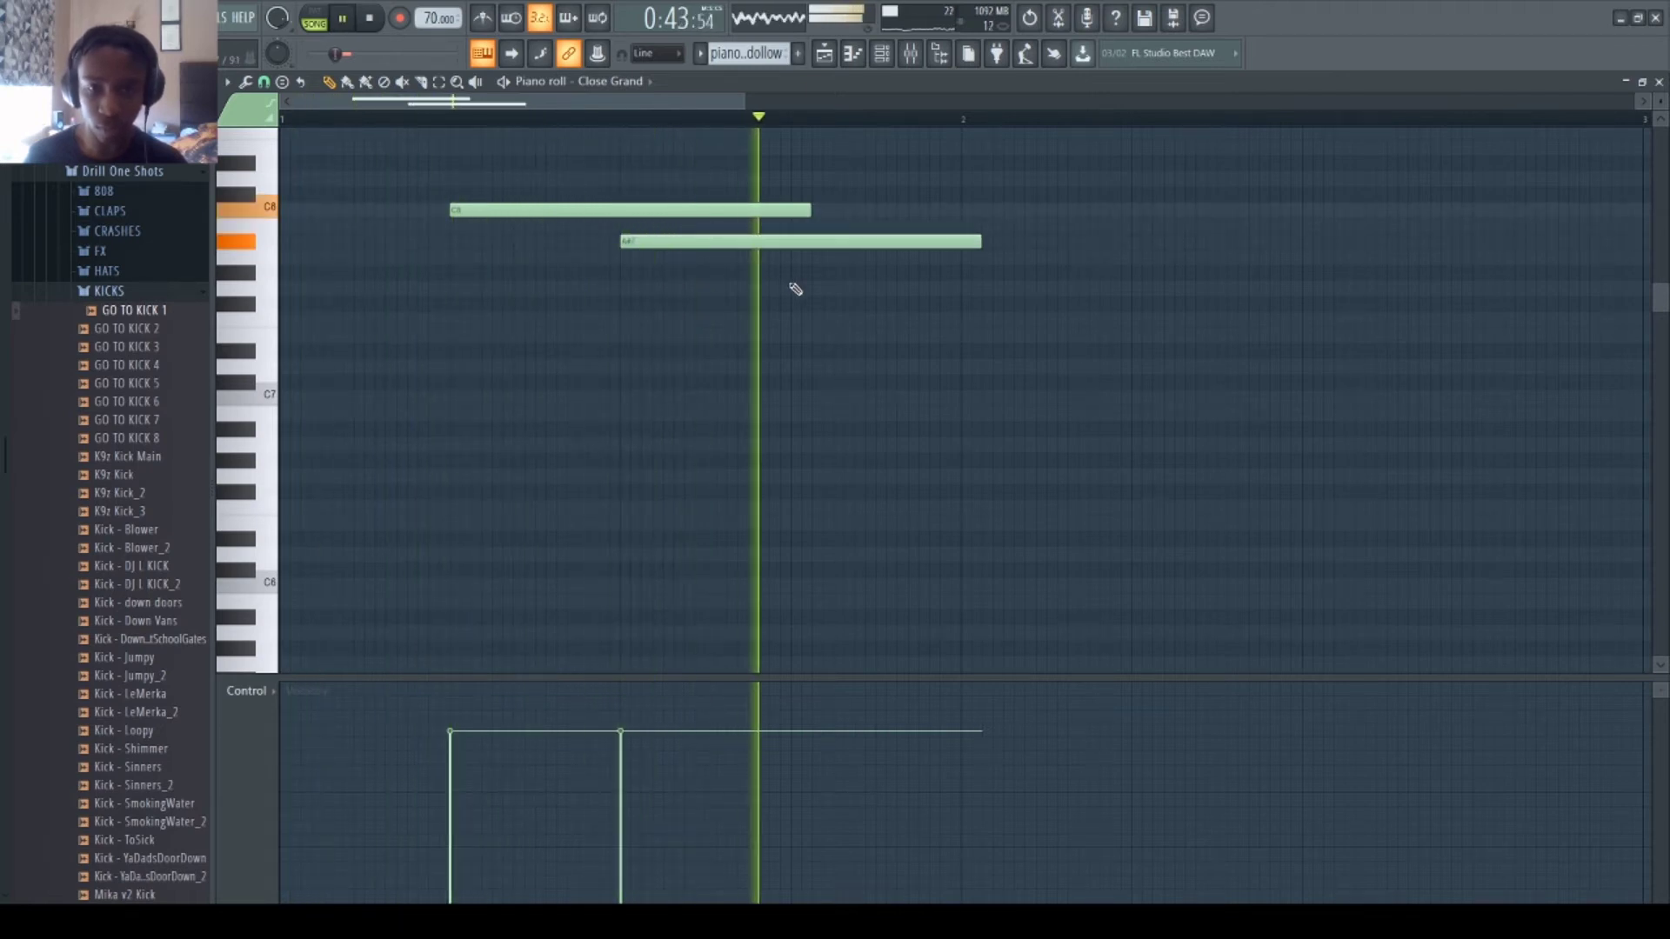
- Add G7 on beat 4 of bar 1 and G#7 at the start of bar 2, then shorten the G7 to about one beat
left_click(798, 287)
left_click_drag(963, 259, 986, 275)
key("space")
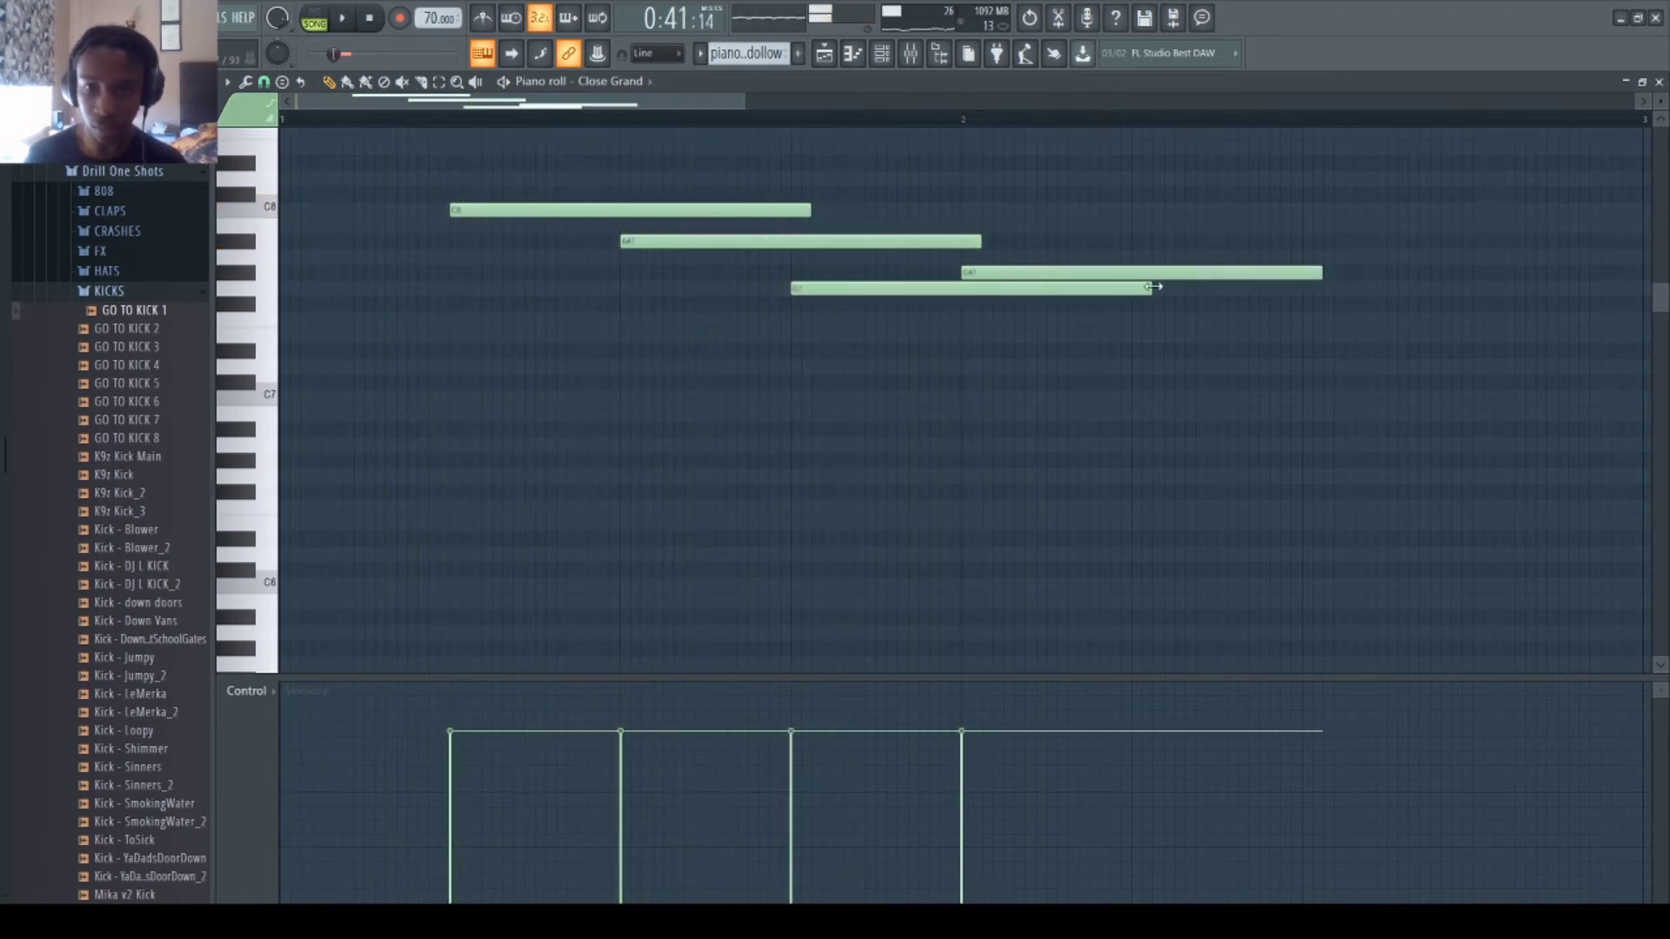
left_click_drag(1148, 288, 967, 293)
- Continue the descending melody in bar 2 with overlapping G7, F7 and D#7 notes, and nudge the G7 slightly earlier
left_click(1050, 293)
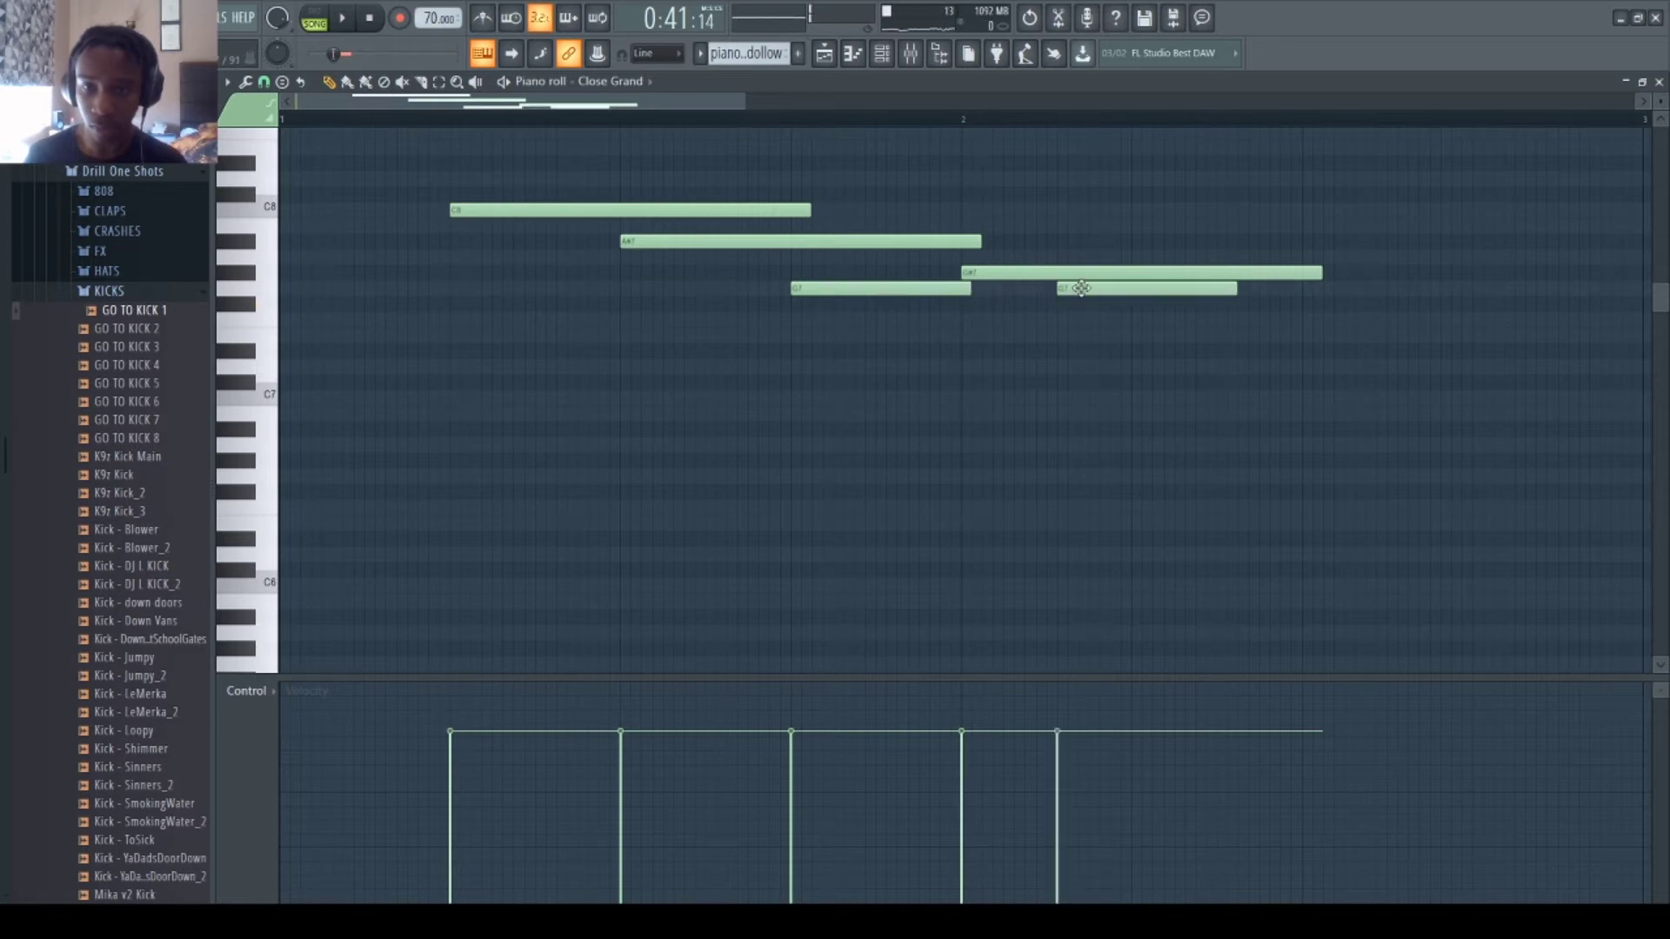
right_click(1081, 288)
left_click(1076, 303)
left_click_drag(1076, 303, 1089, 290)
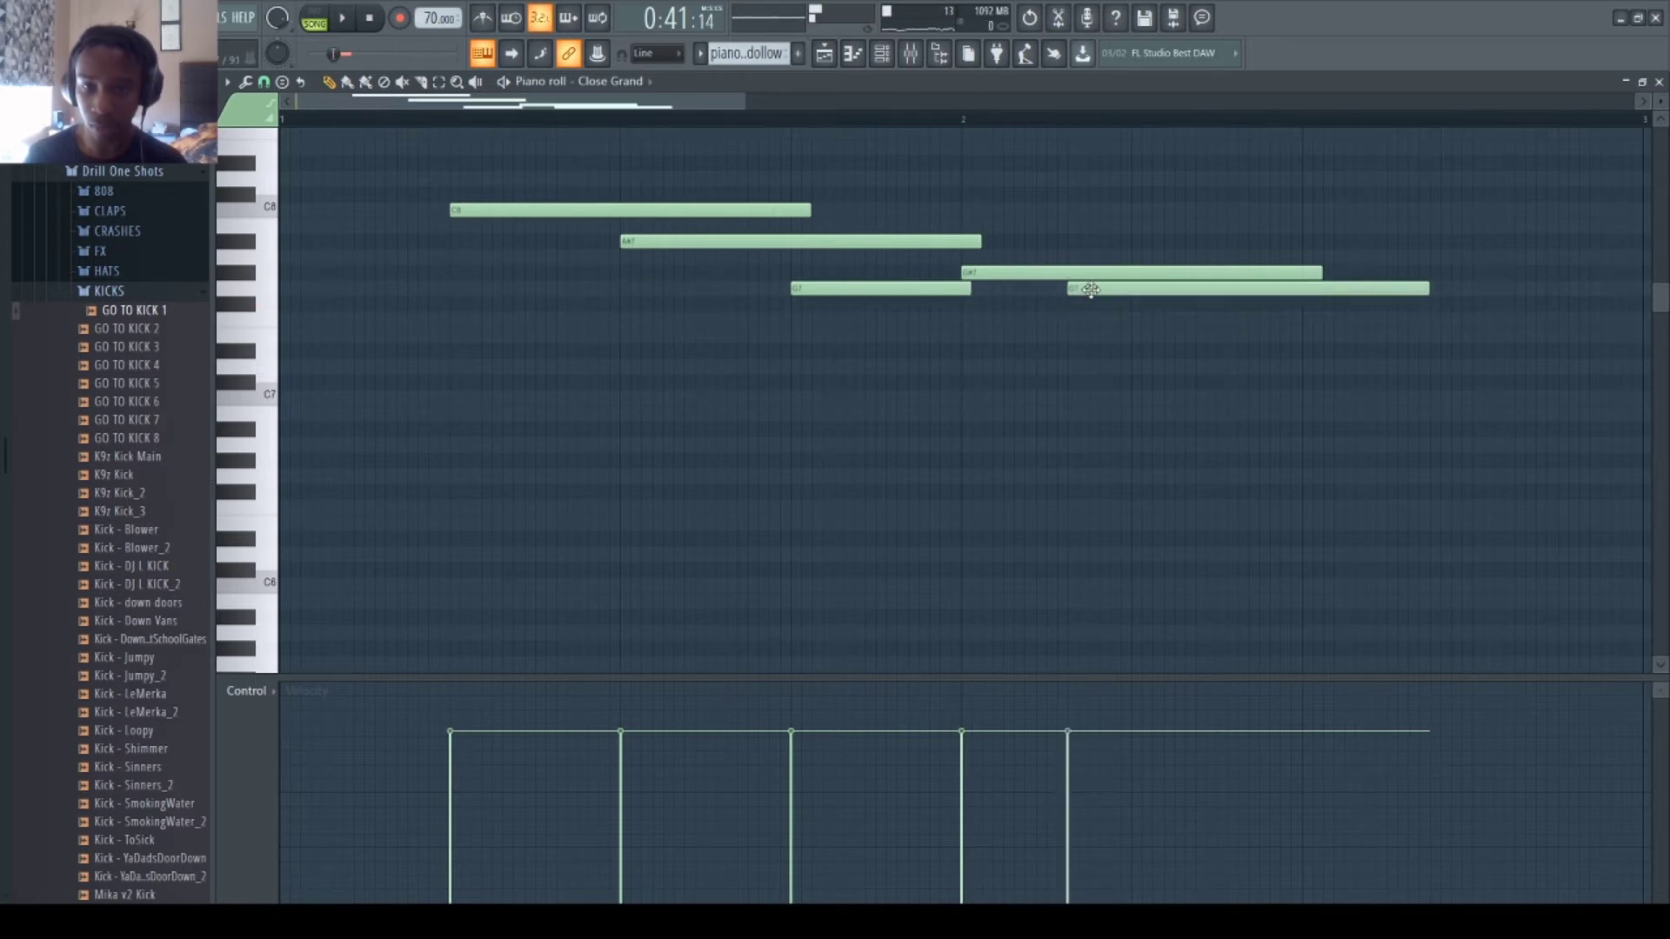
left_click(1145, 338)
left_click_drag(1144, 337, 1134, 323)
left_click(1222, 350)
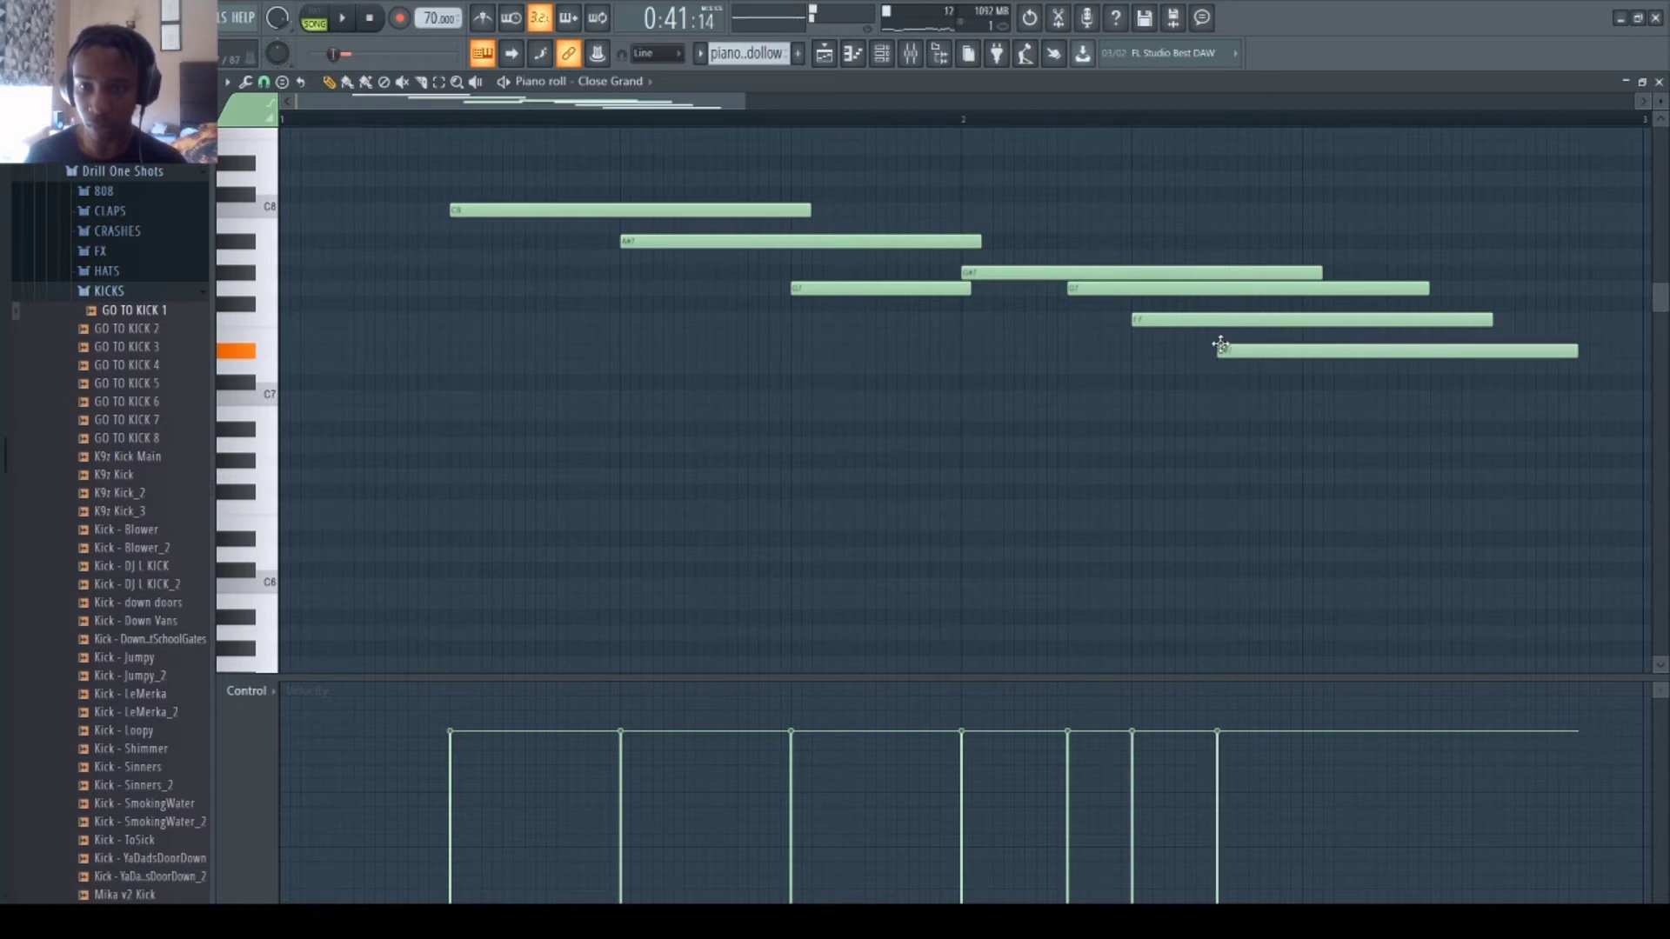
key("space")
left_click_drag(1134, 294, 1123, 294)
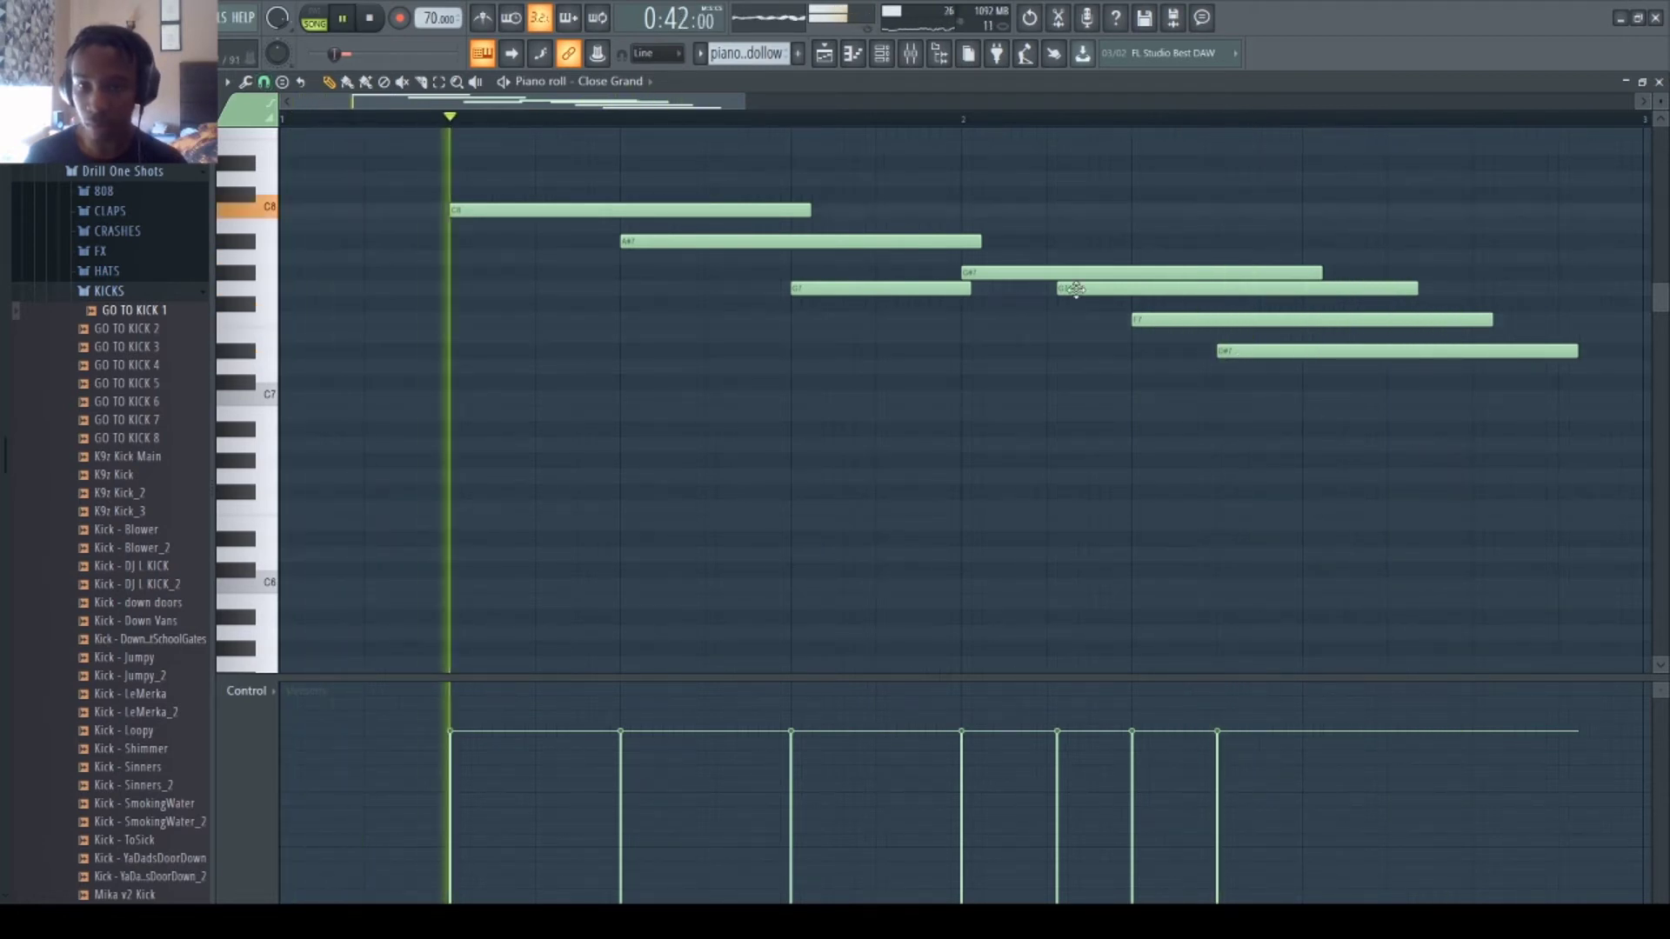
left_click_drag(1070, 289, 1059, 289)
- Add a C7 note just before bar 3, a G#7 at the start of bar 3 and a G7 right after it
scroll(1105, 131, "down", 2)
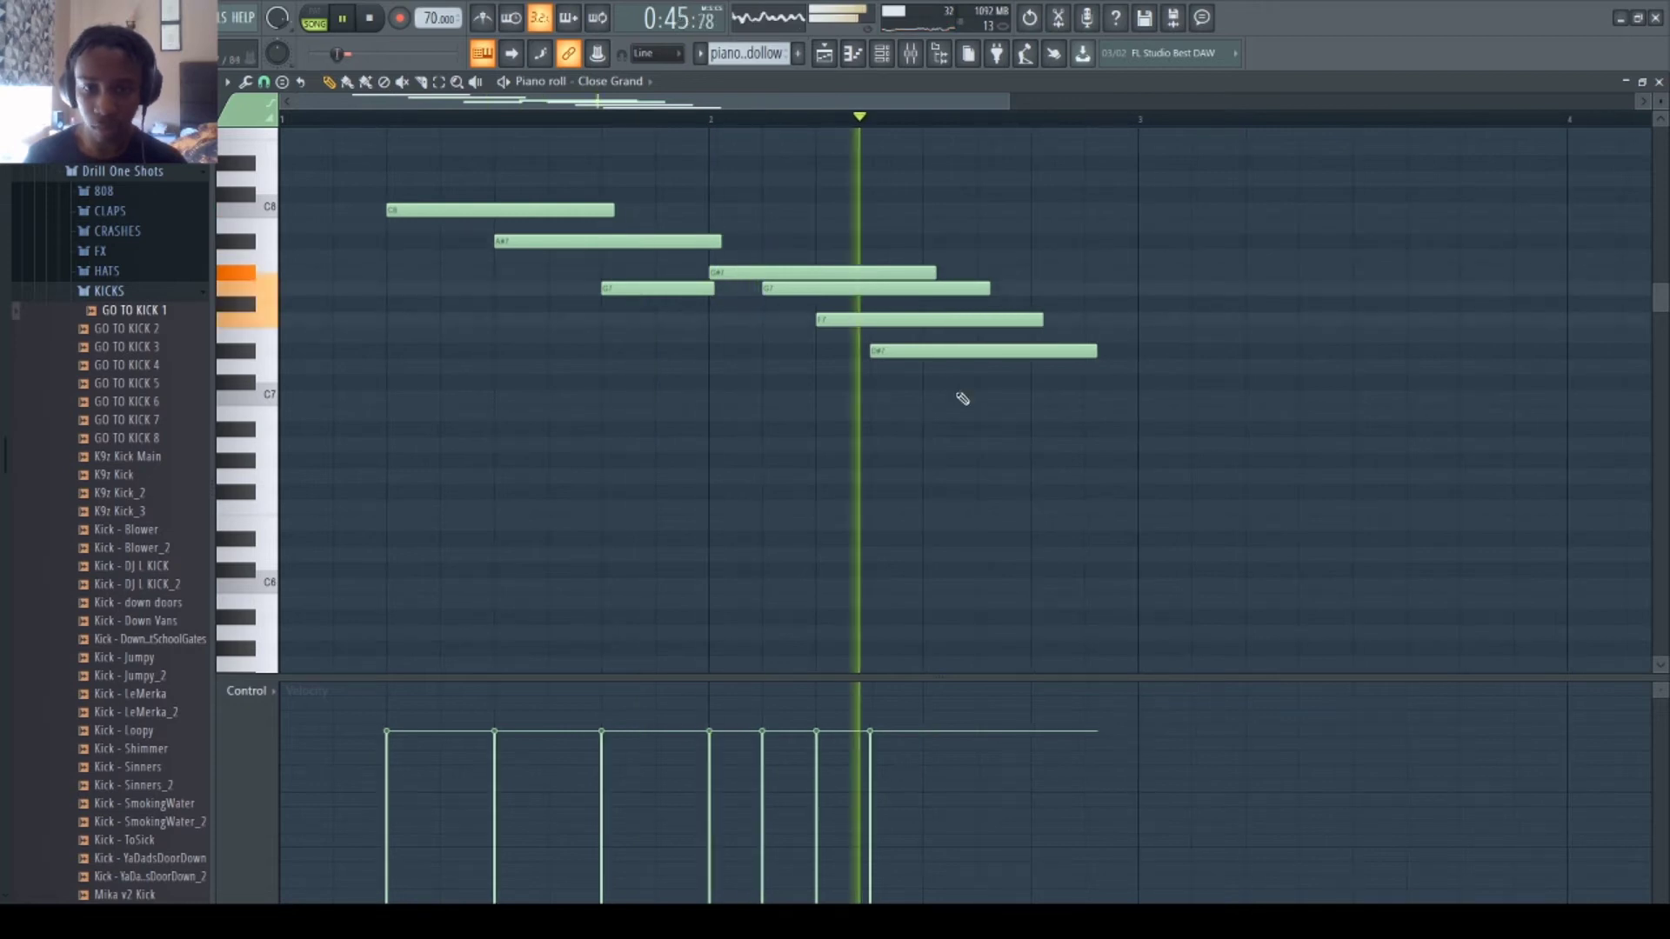
left_click(1091, 428)
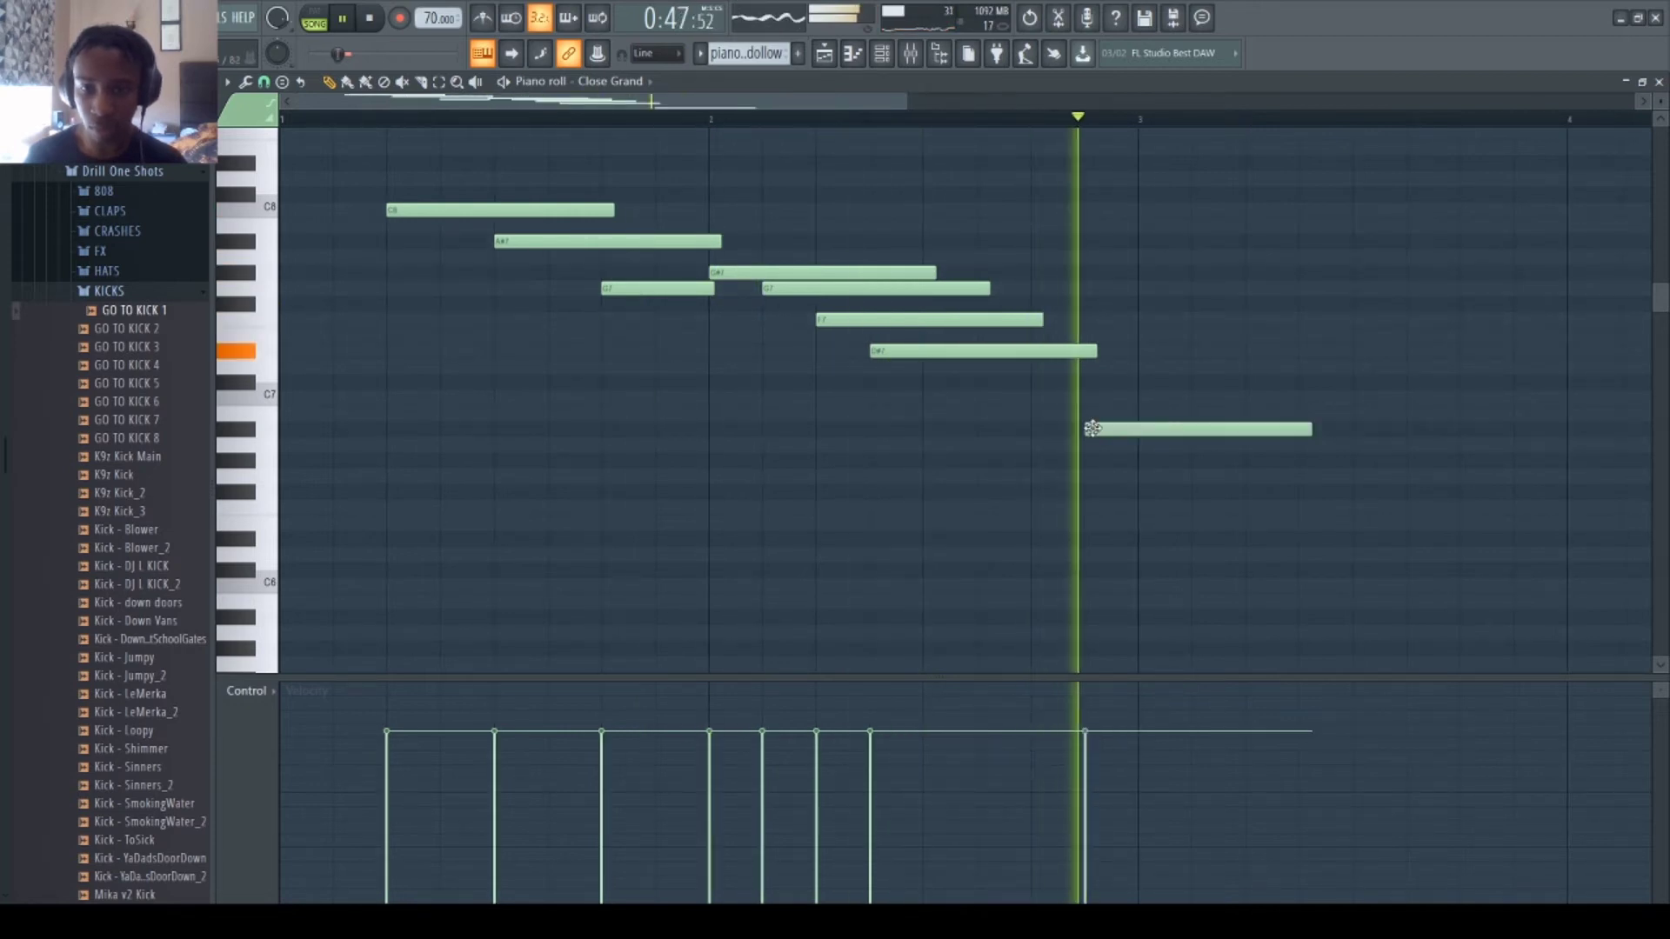
key("space")
left_click_drag(1091, 429, 1088, 399)
left_click(1141, 291)
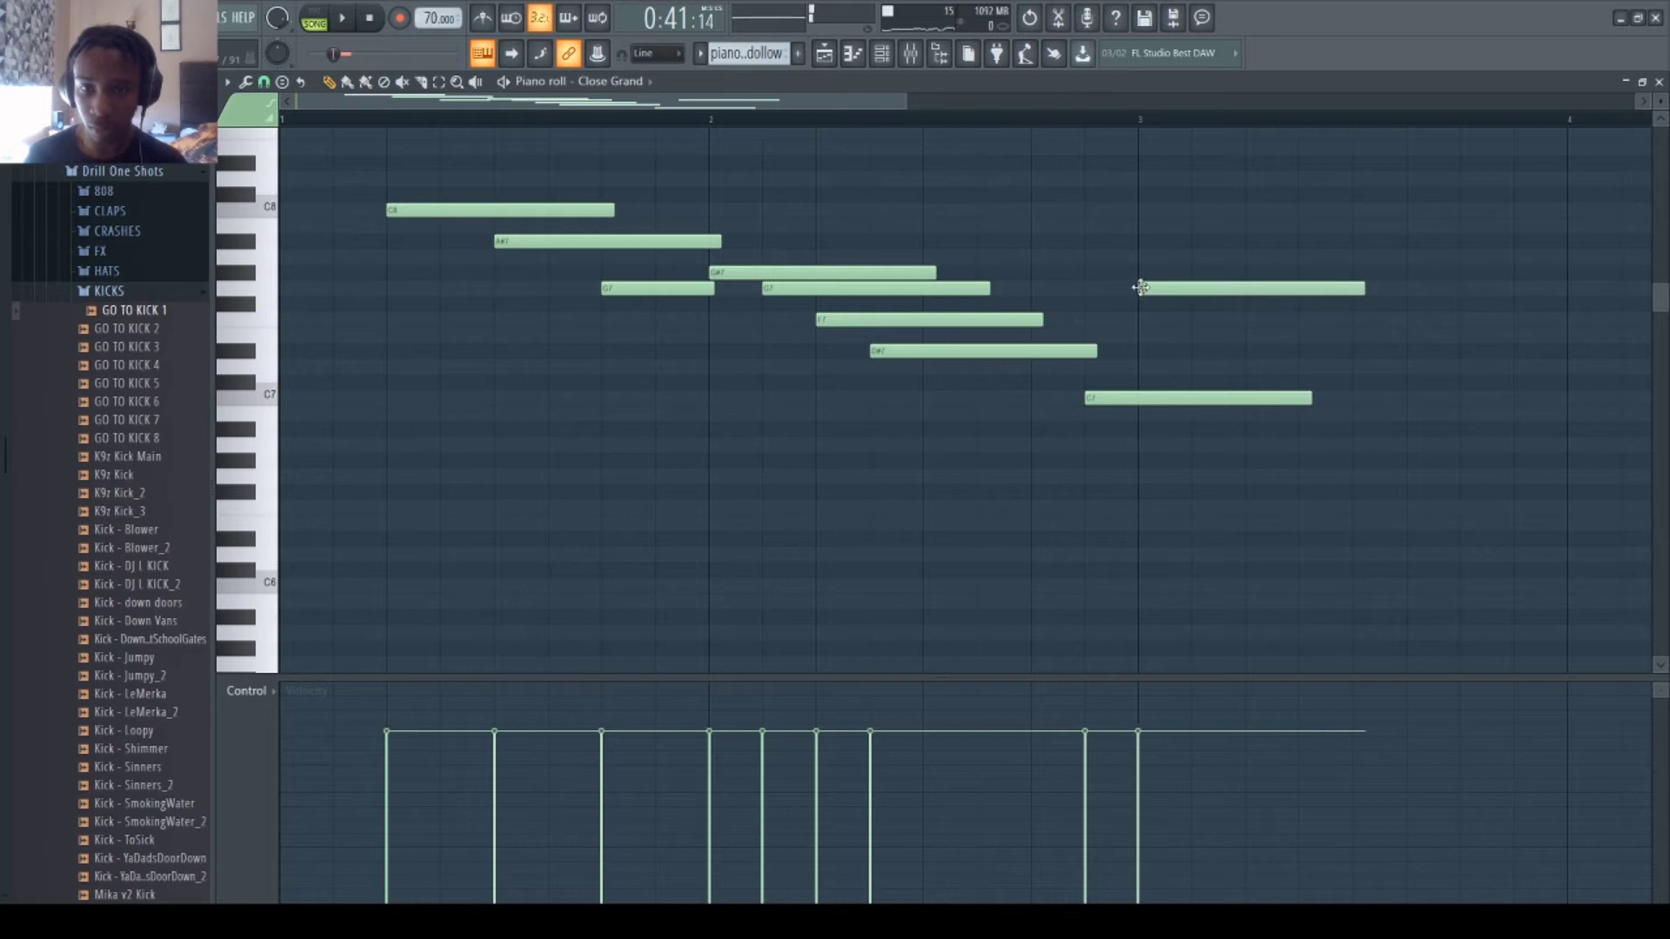
right_click(1141, 288)
left_click(1140, 277)
left_click(1176, 290)
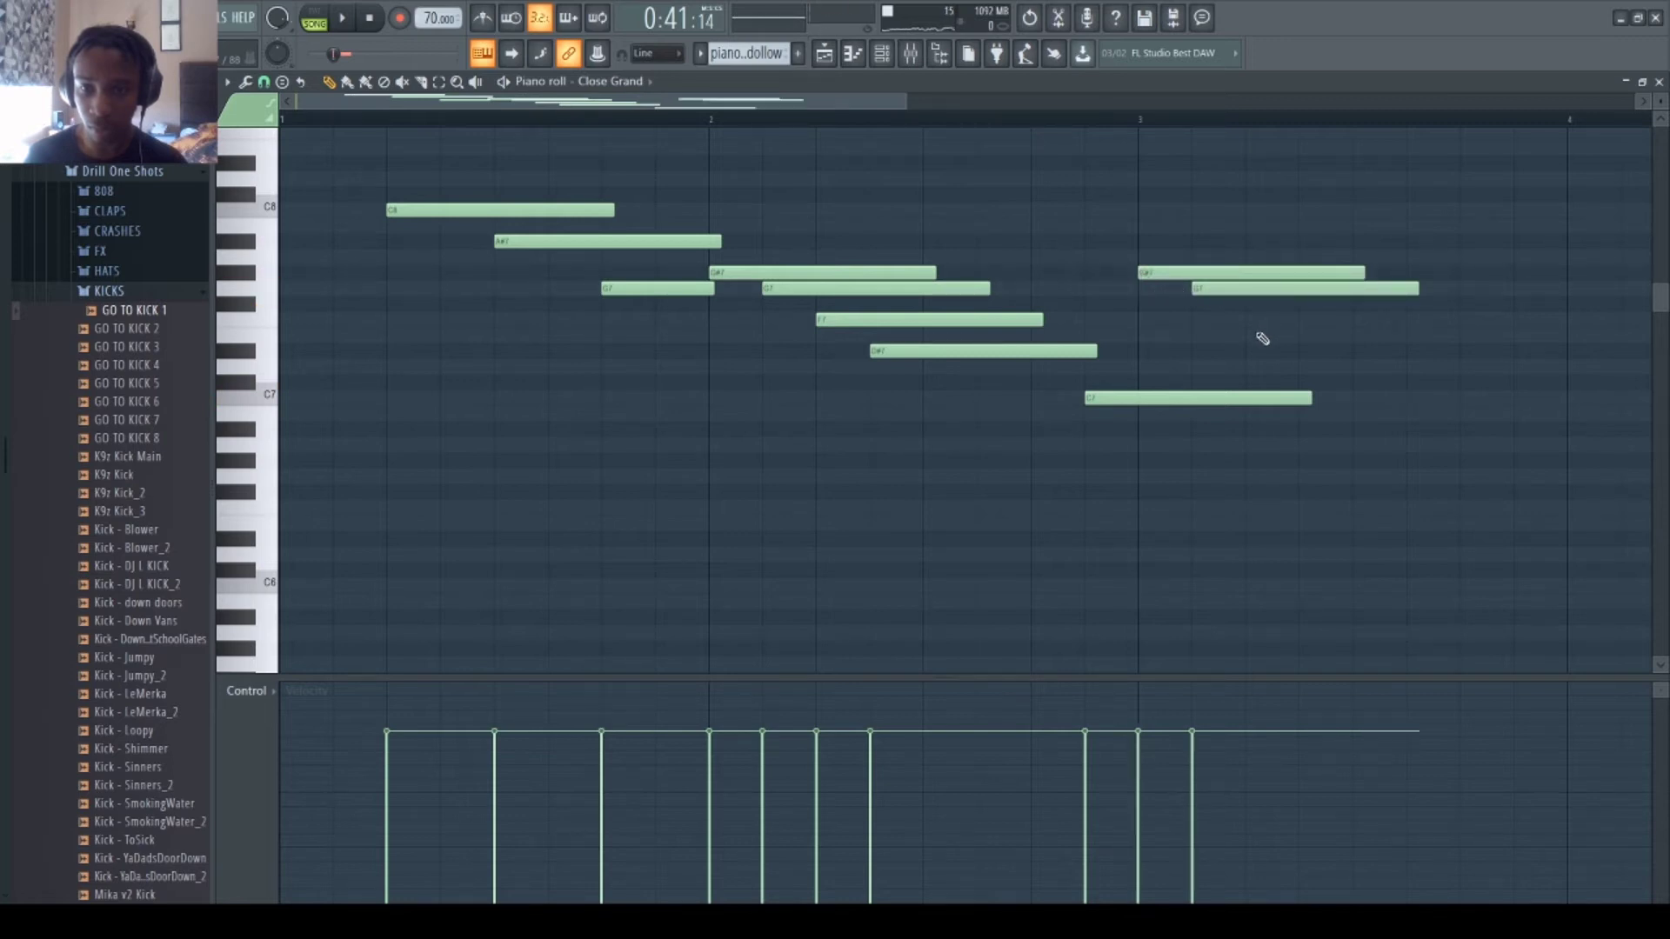
- Finish the melody in bar 3 with overlapping F7, D#7 and D7 notes and play it back
left_click(1252, 335)
left_click_drag(1252, 335, 1252, 319)
left_click(1357, 350)
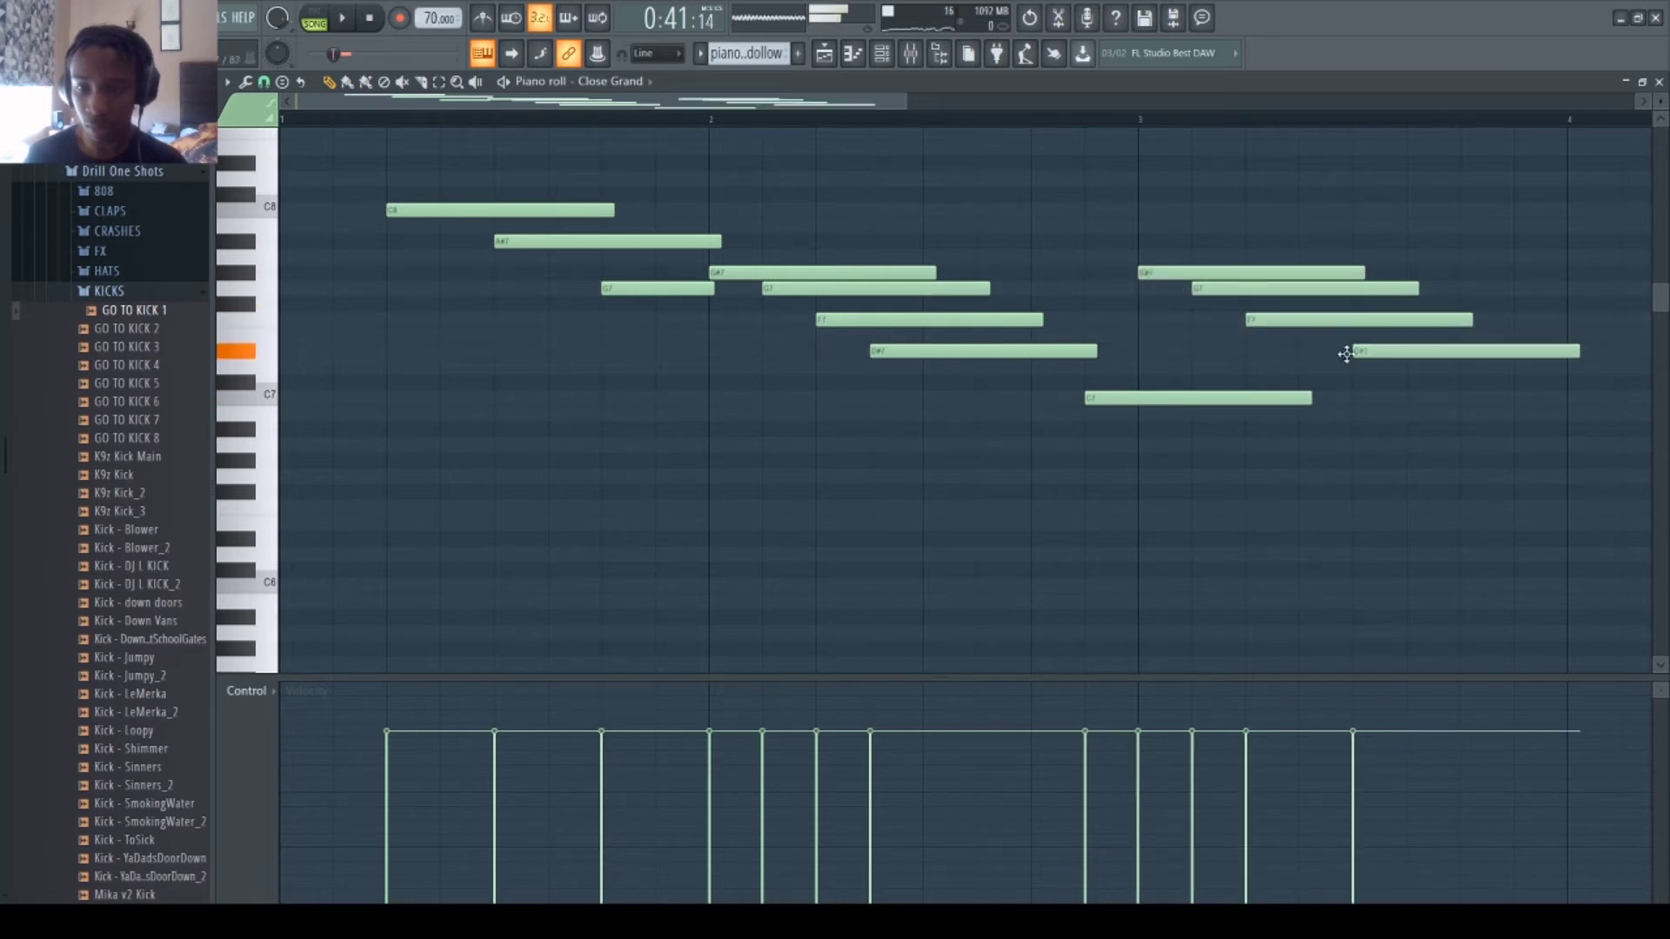
left_click(1429, 367)
key("space")
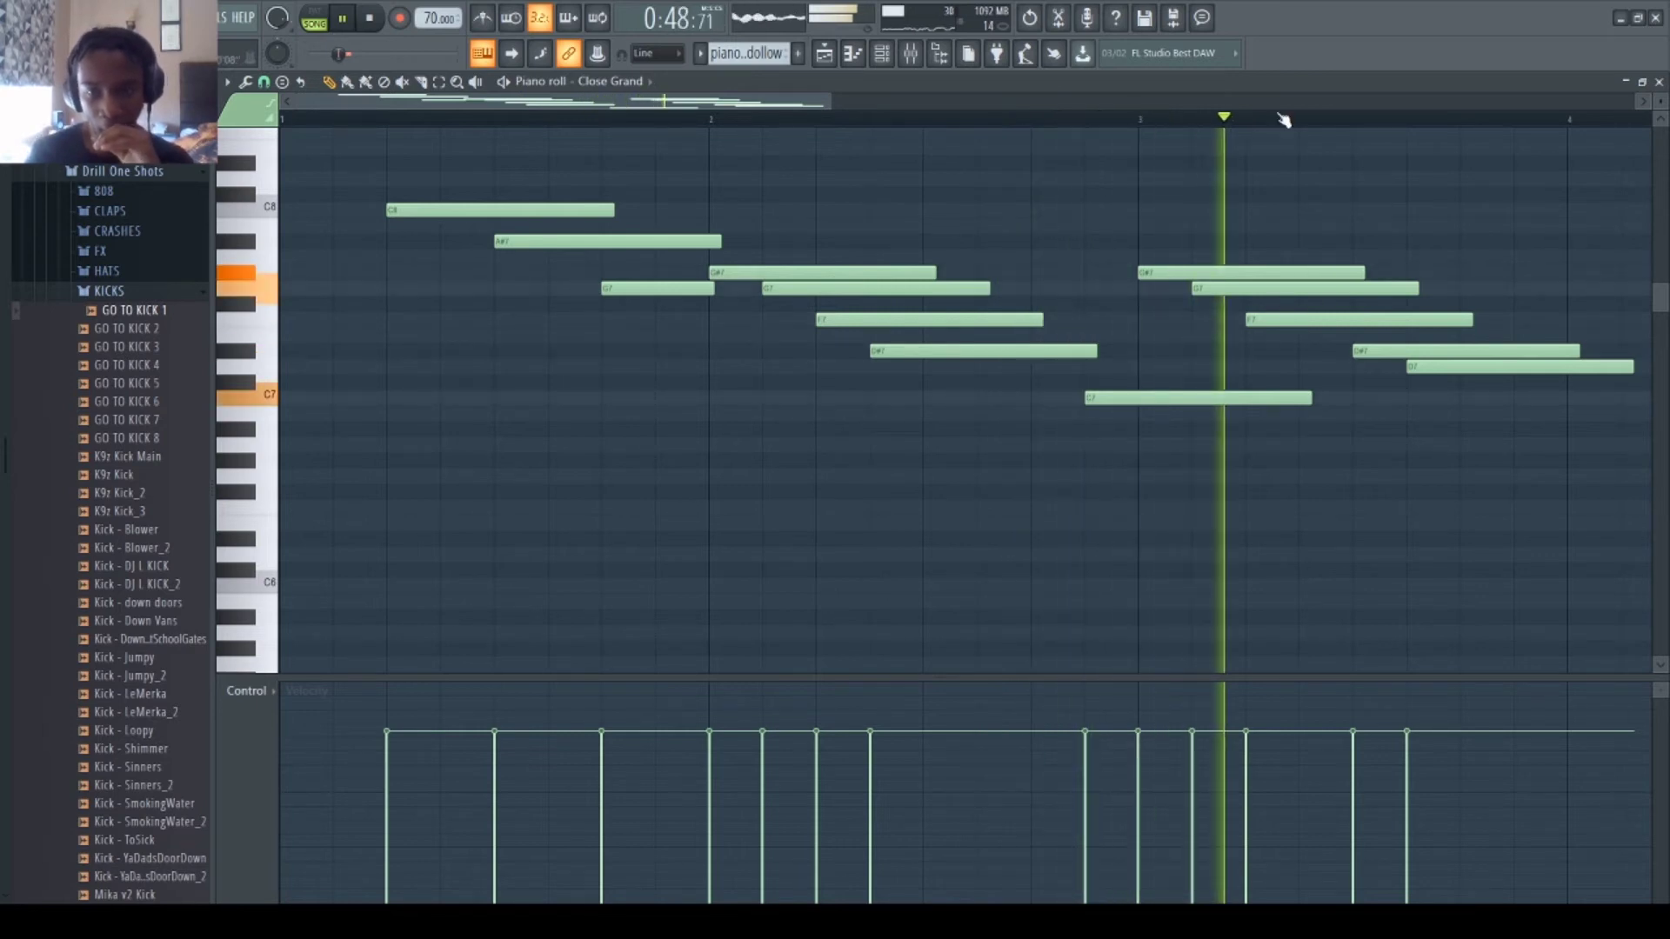
- Delete the D#7 note in bar 3 and move the final D7 note up to D#7 and slightly later
scroll(1284, 118, "down", 1)
right_click(1312, 354)
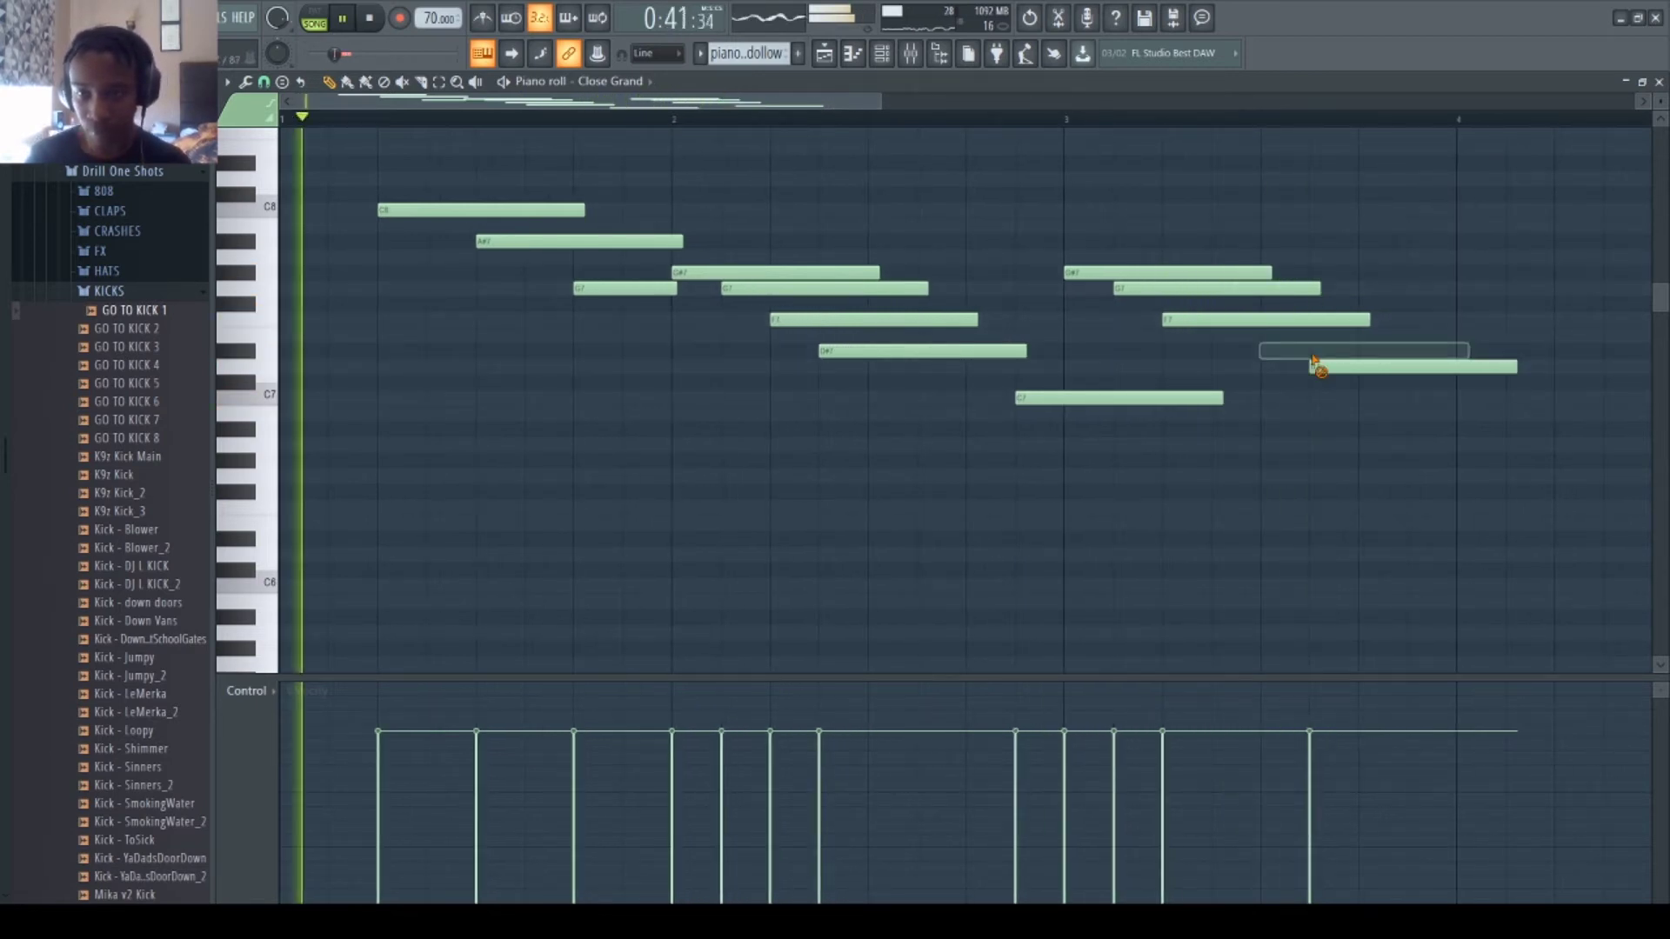
left_click_drag(1313, 362, 1364, 351)
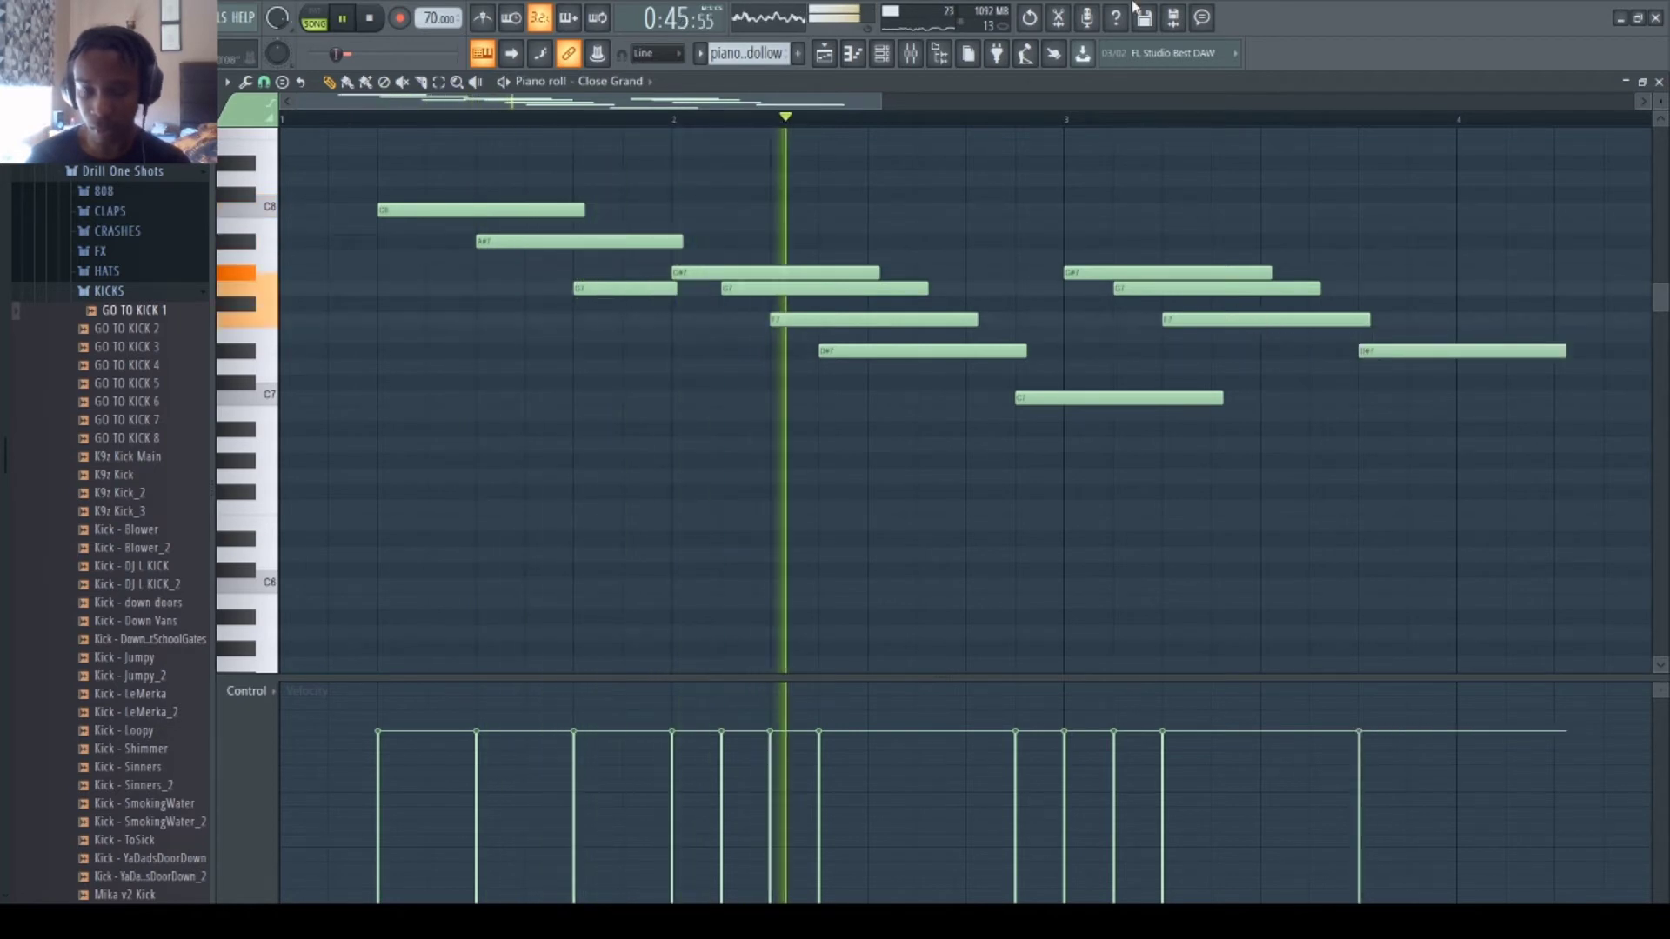
- Return to the playlist and add points at bar 13 of the Delay 3 mix level automation to drop the level there
left_click(825, 54)
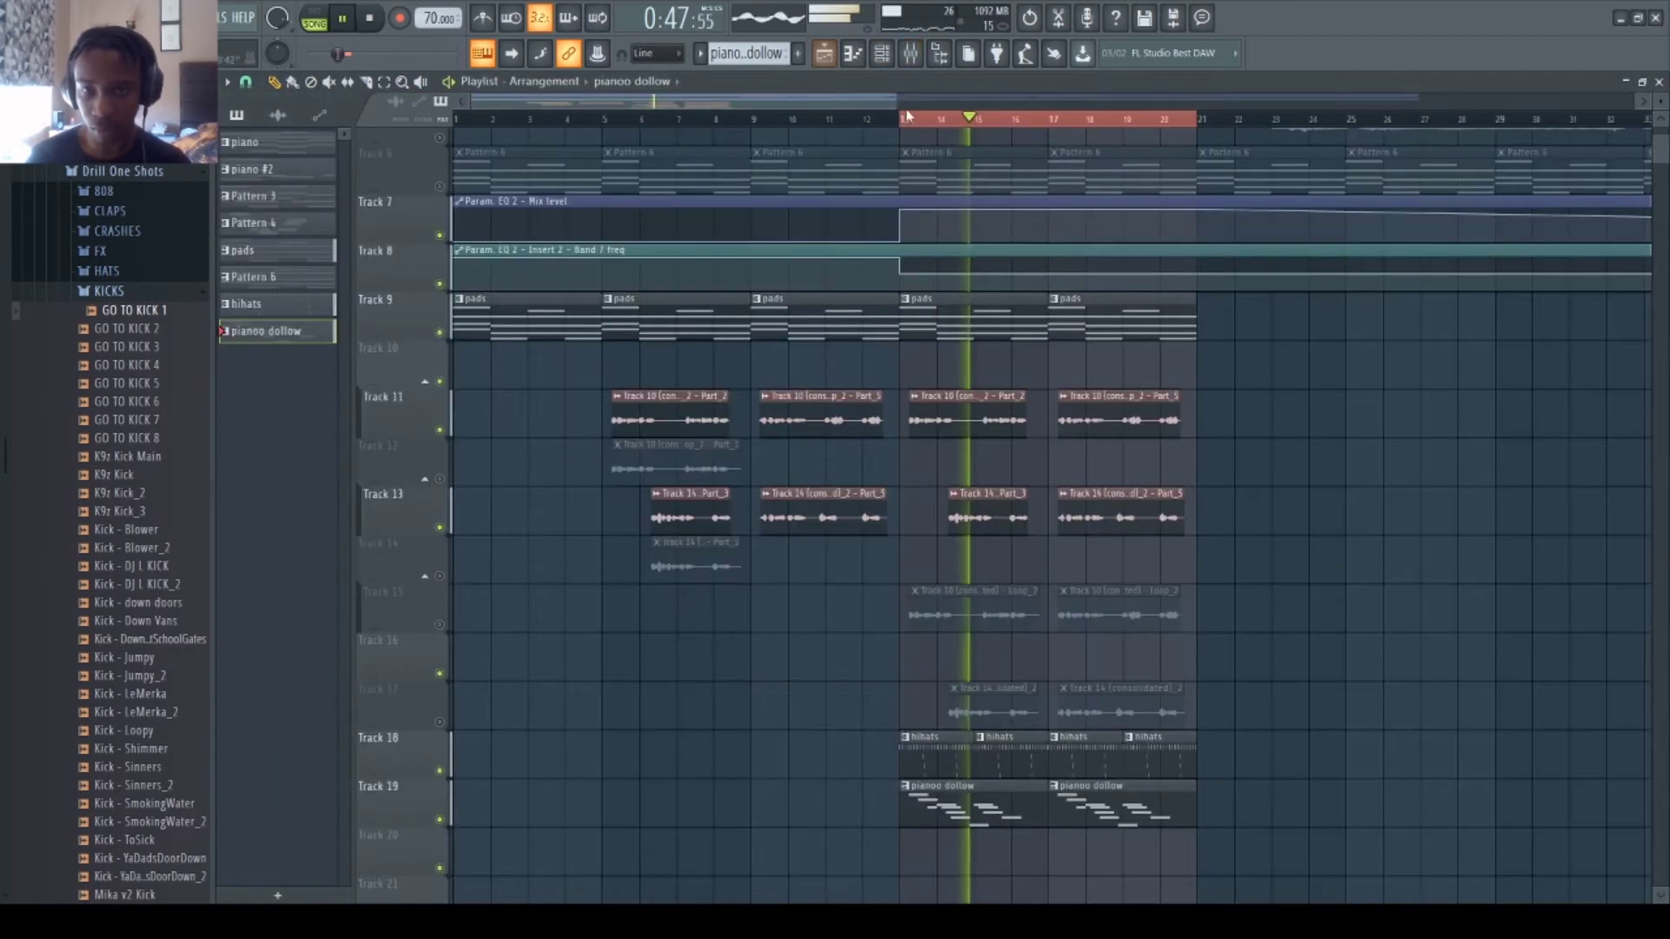
scroll(962, 175, "up", 5)
key("space")
key("space")
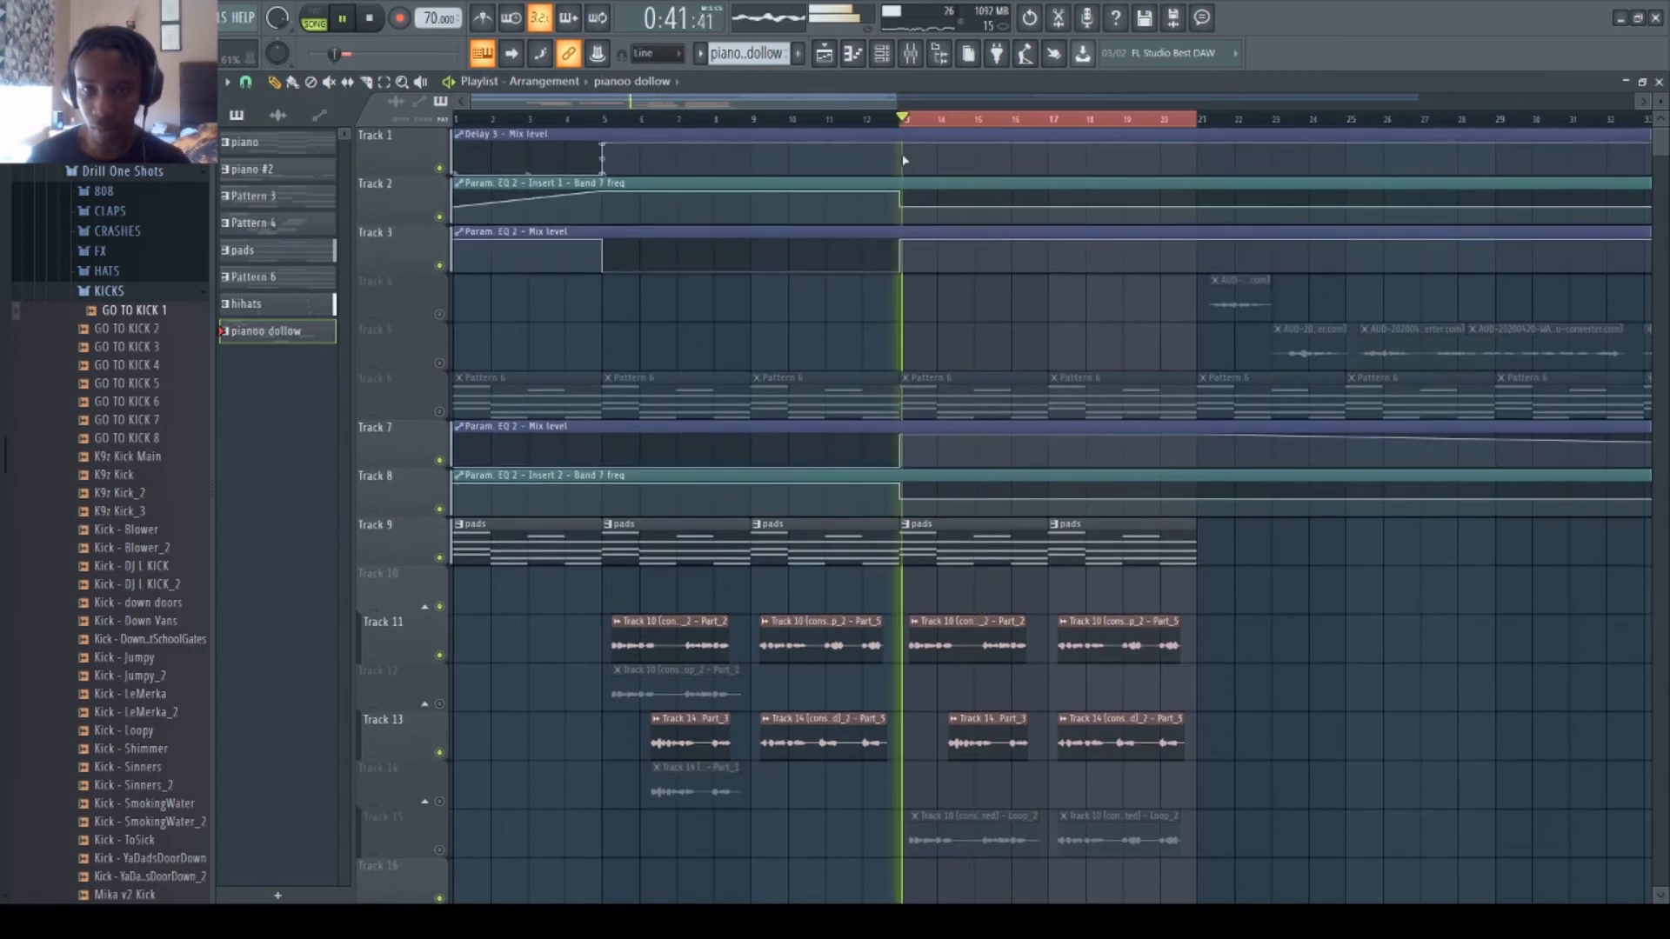
right_click(902, 158)
key("space")
right_click(901, 174)
key("space")
left_click_drag(901, 159, 906, 114)
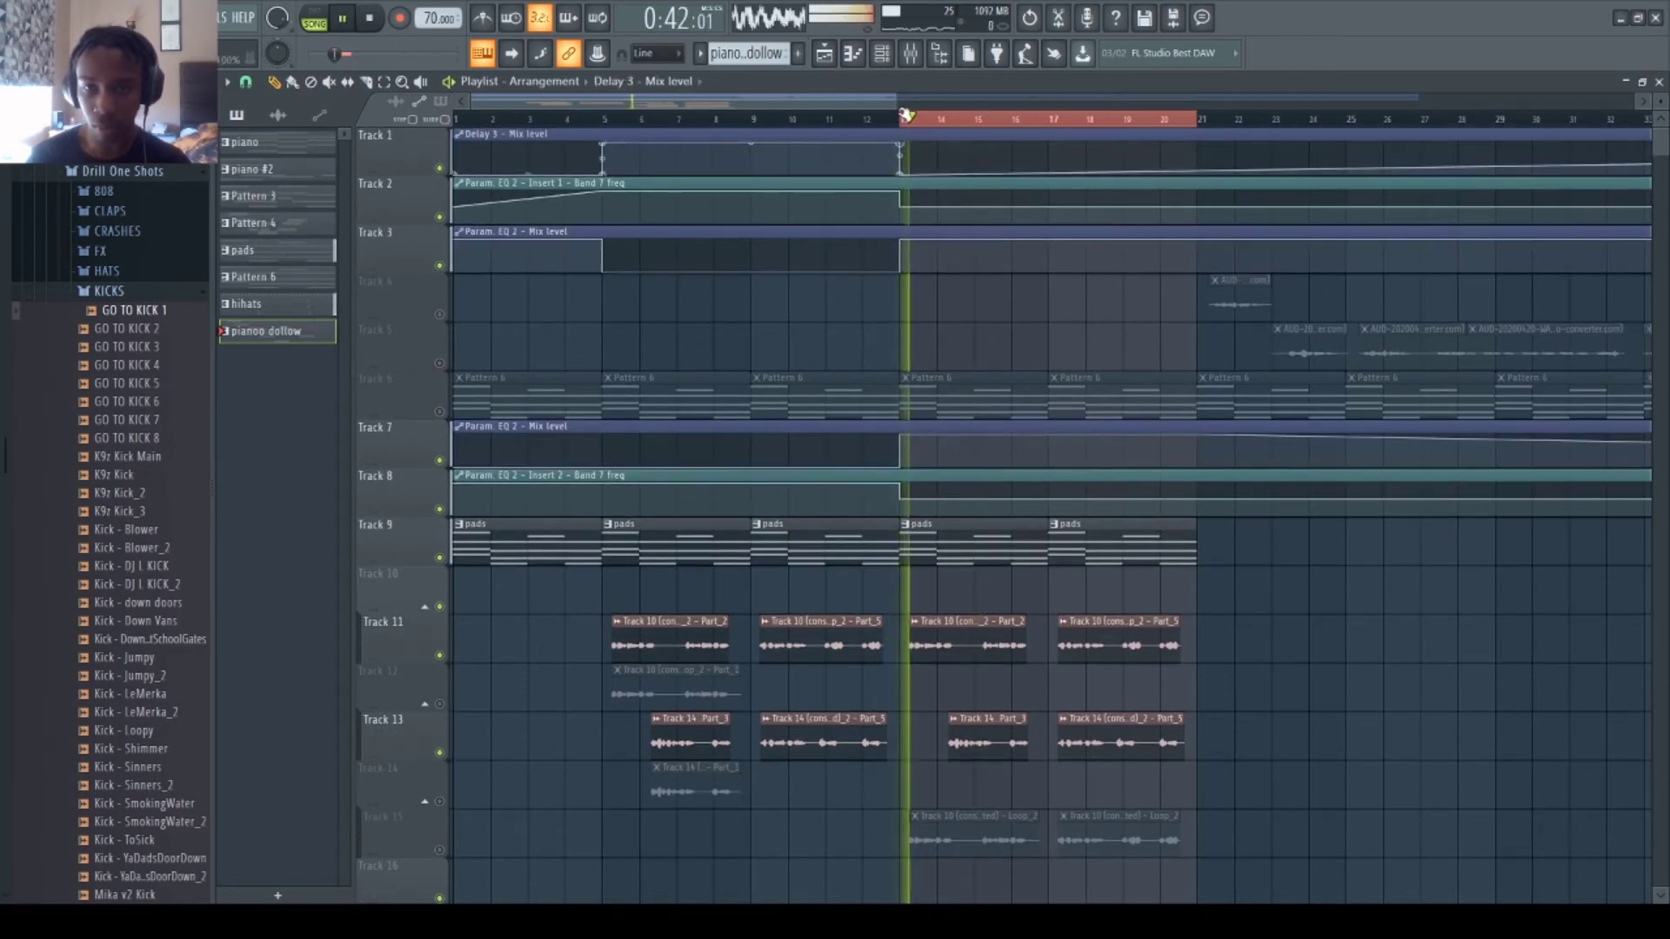
- Keep the Delay 3 mix level low through bar 20 and raise it sharply again at bar 21
right_click(1199, 168)
right_click(1197, 173)
left_click_drag(1197, 170, 1204, 138)
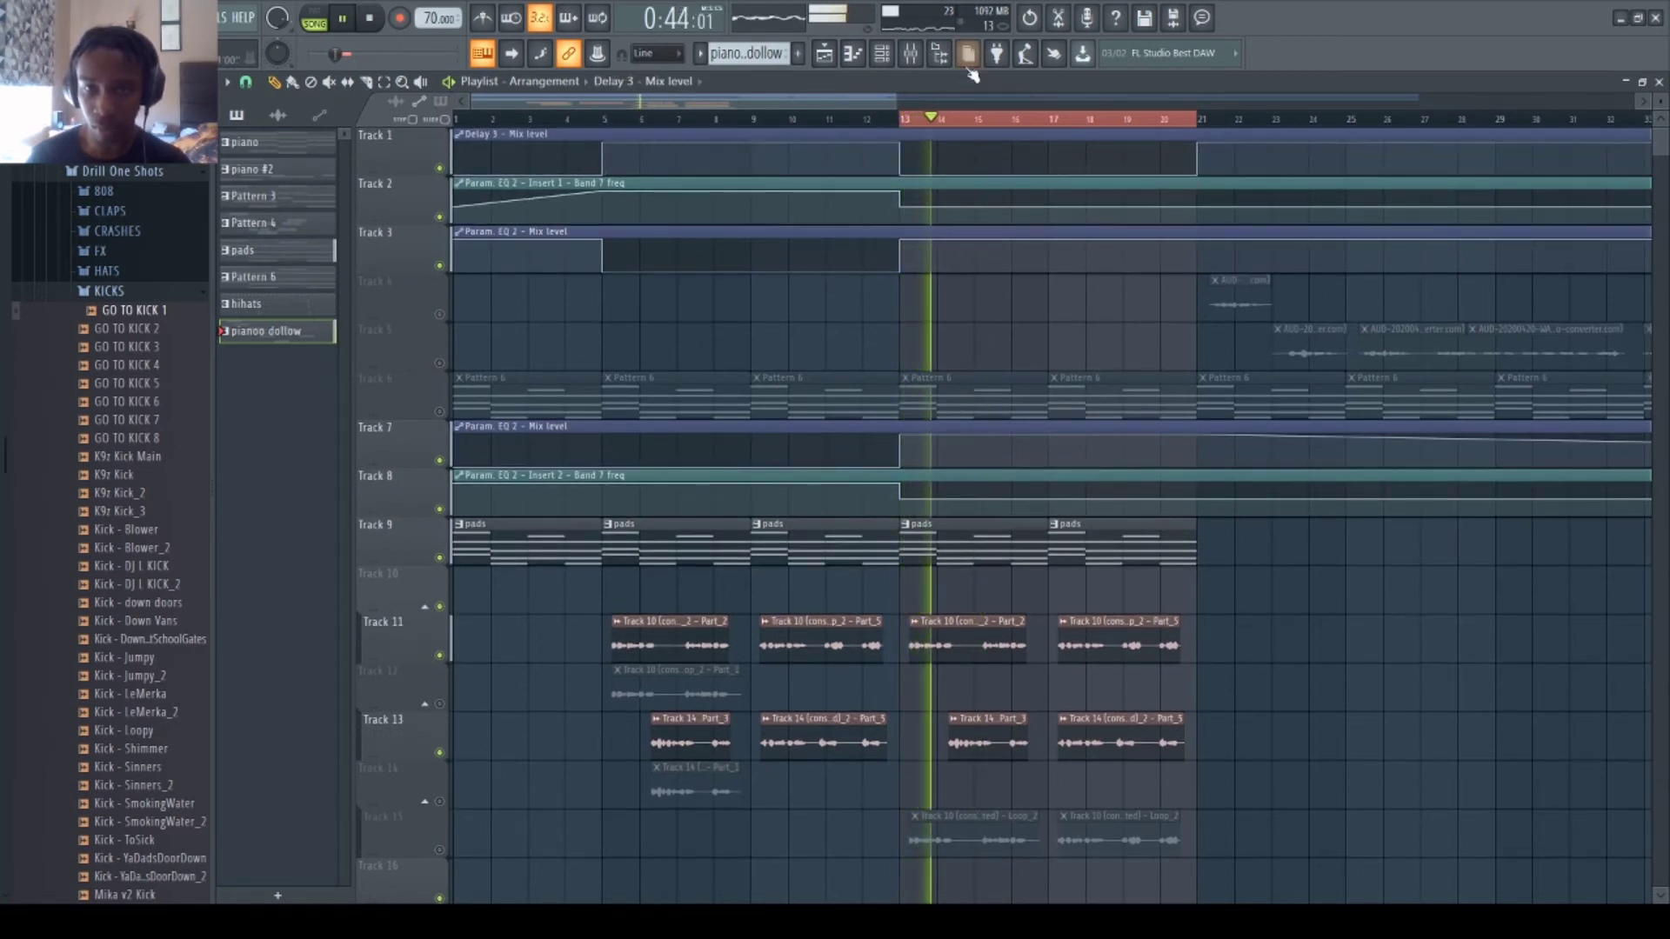
- Delete all the Close Grand notes from the pianoo dollow pattern in the piano roll
key("F7")
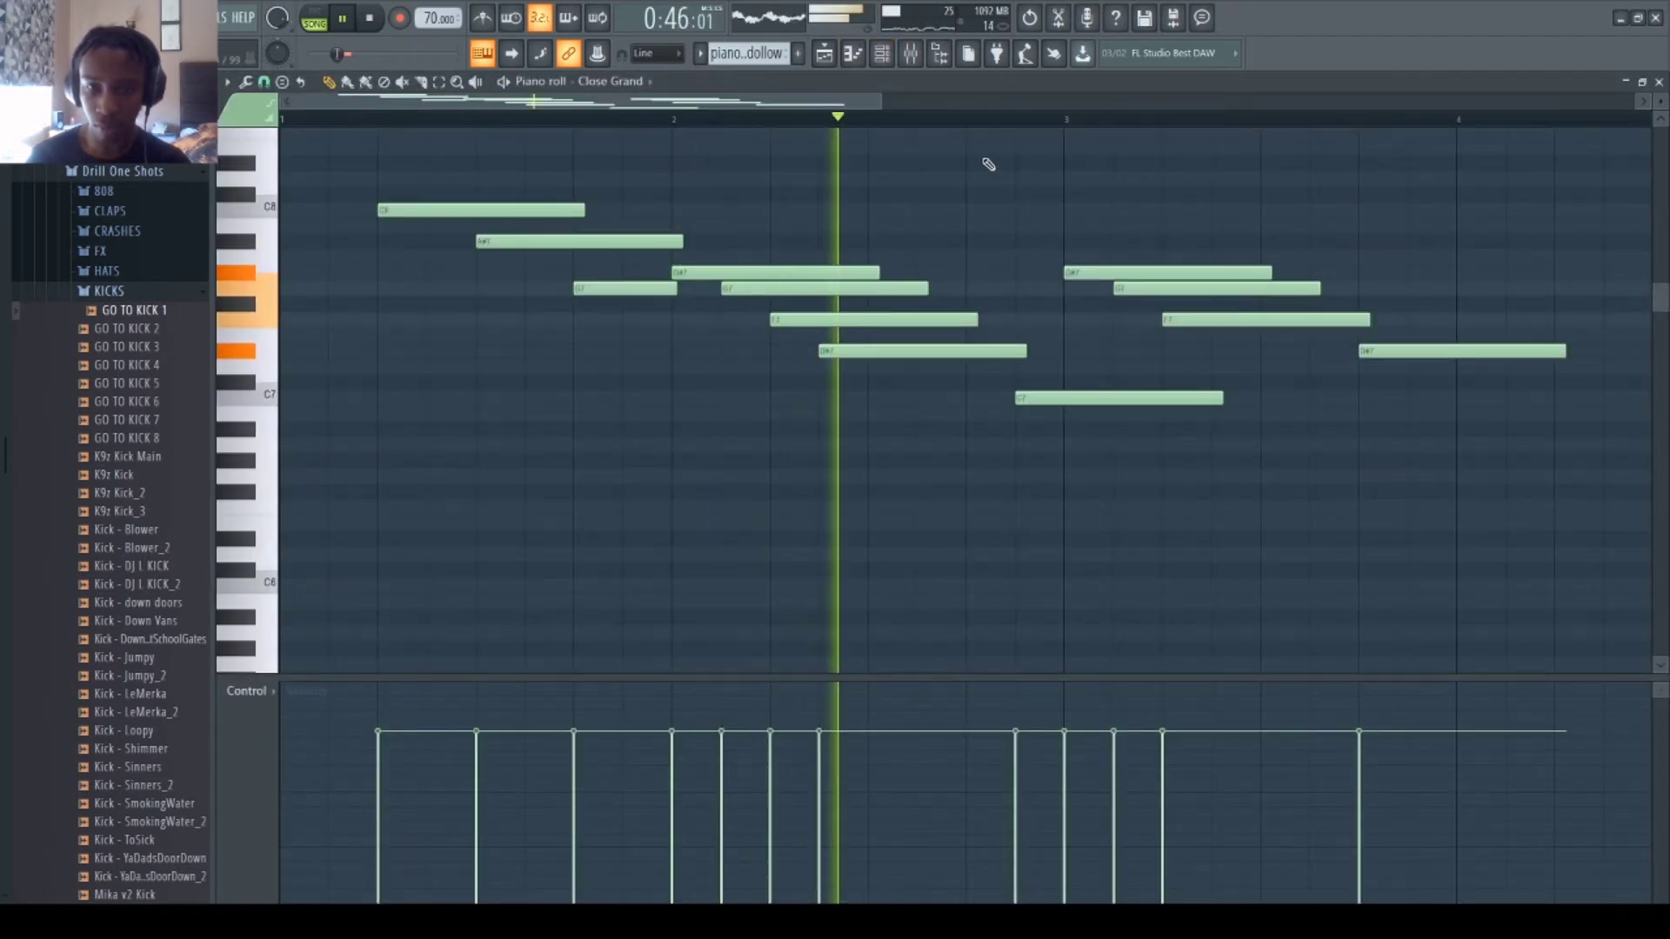
scroll(1054, 130, "down", 2)
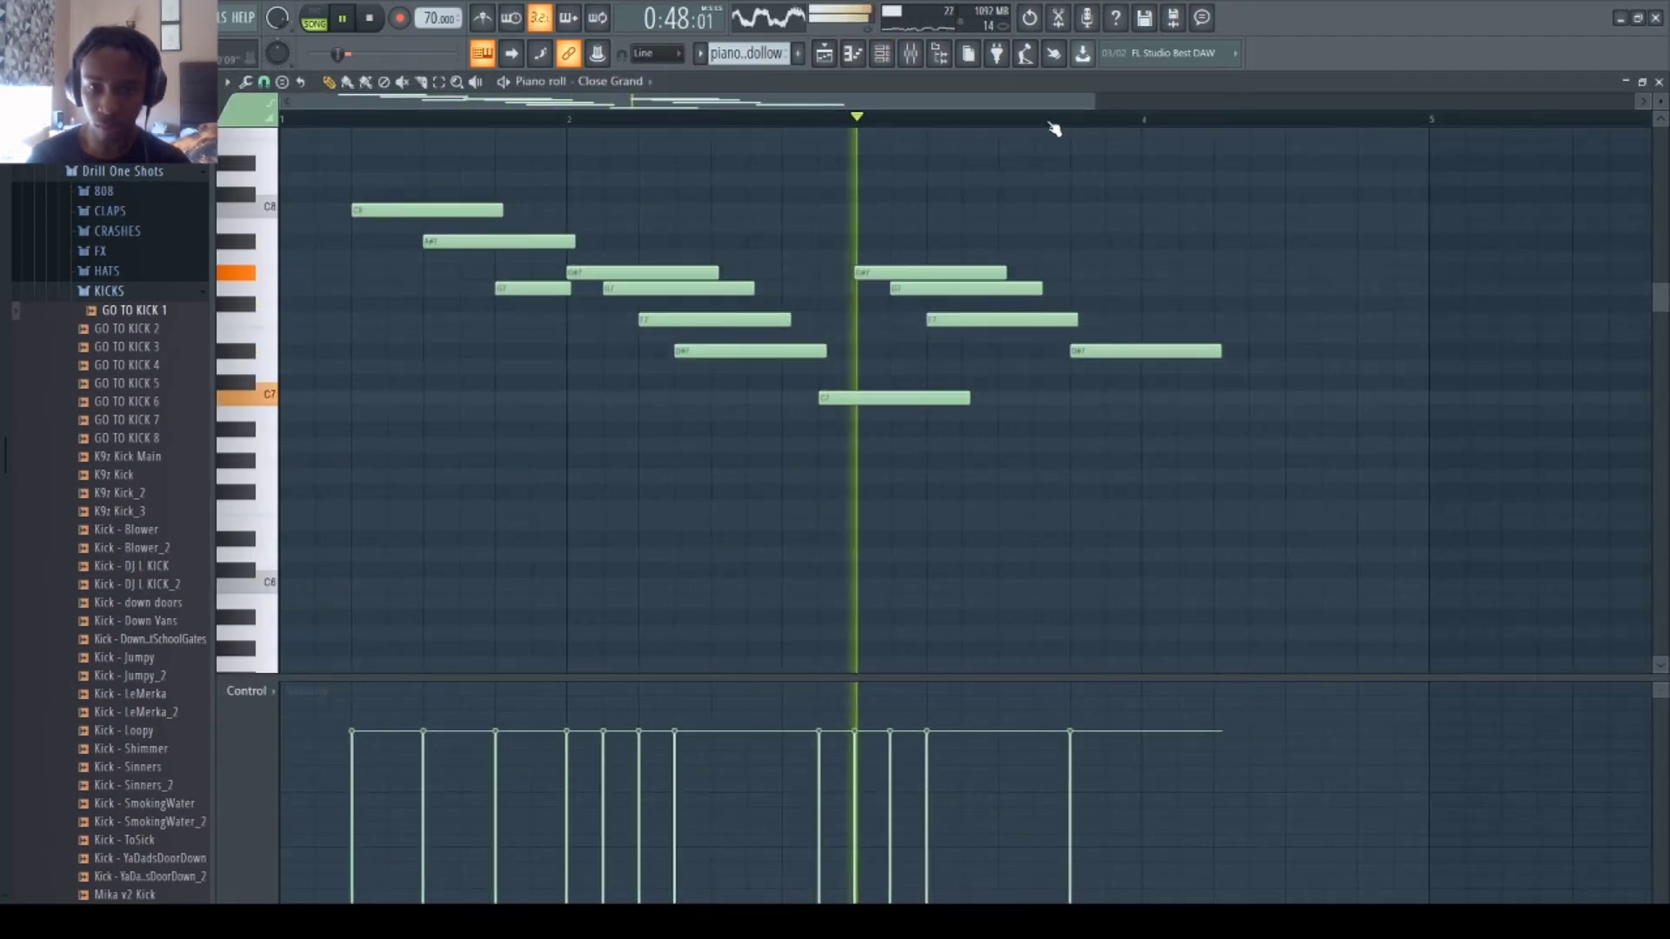
right_click(1153, 348)
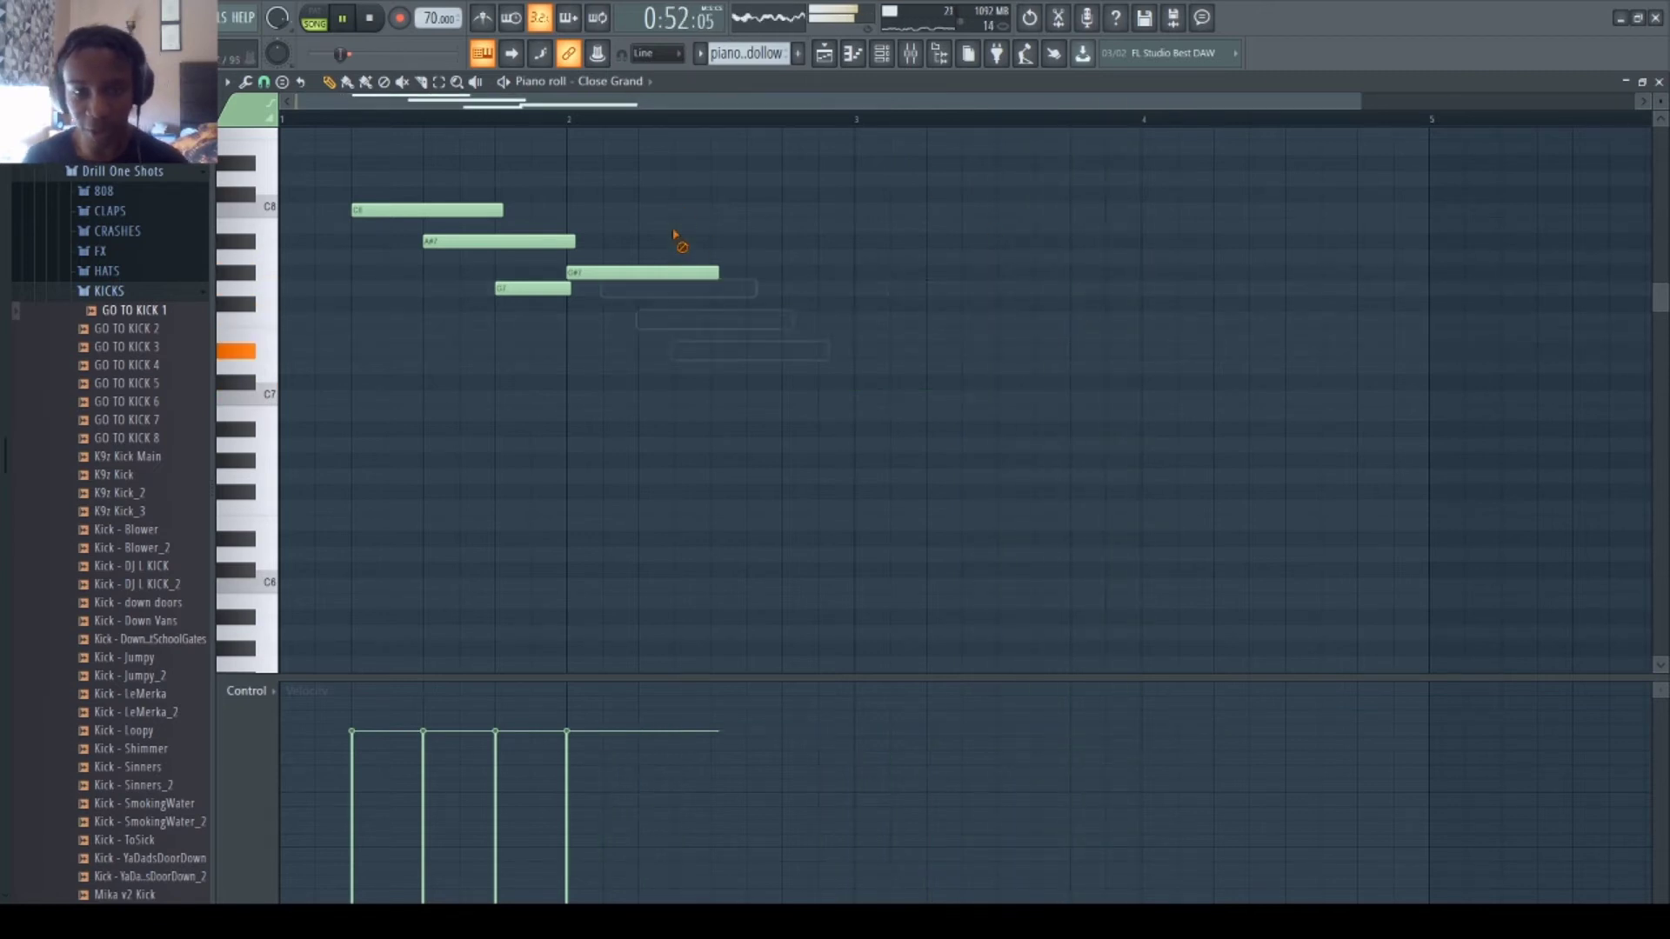
mouse_move(674, 233)
left_mouse_down()
mouse_move(532, 195)
mouse_move(460, 233)
left_mouse_up()
right_click(532, 289)
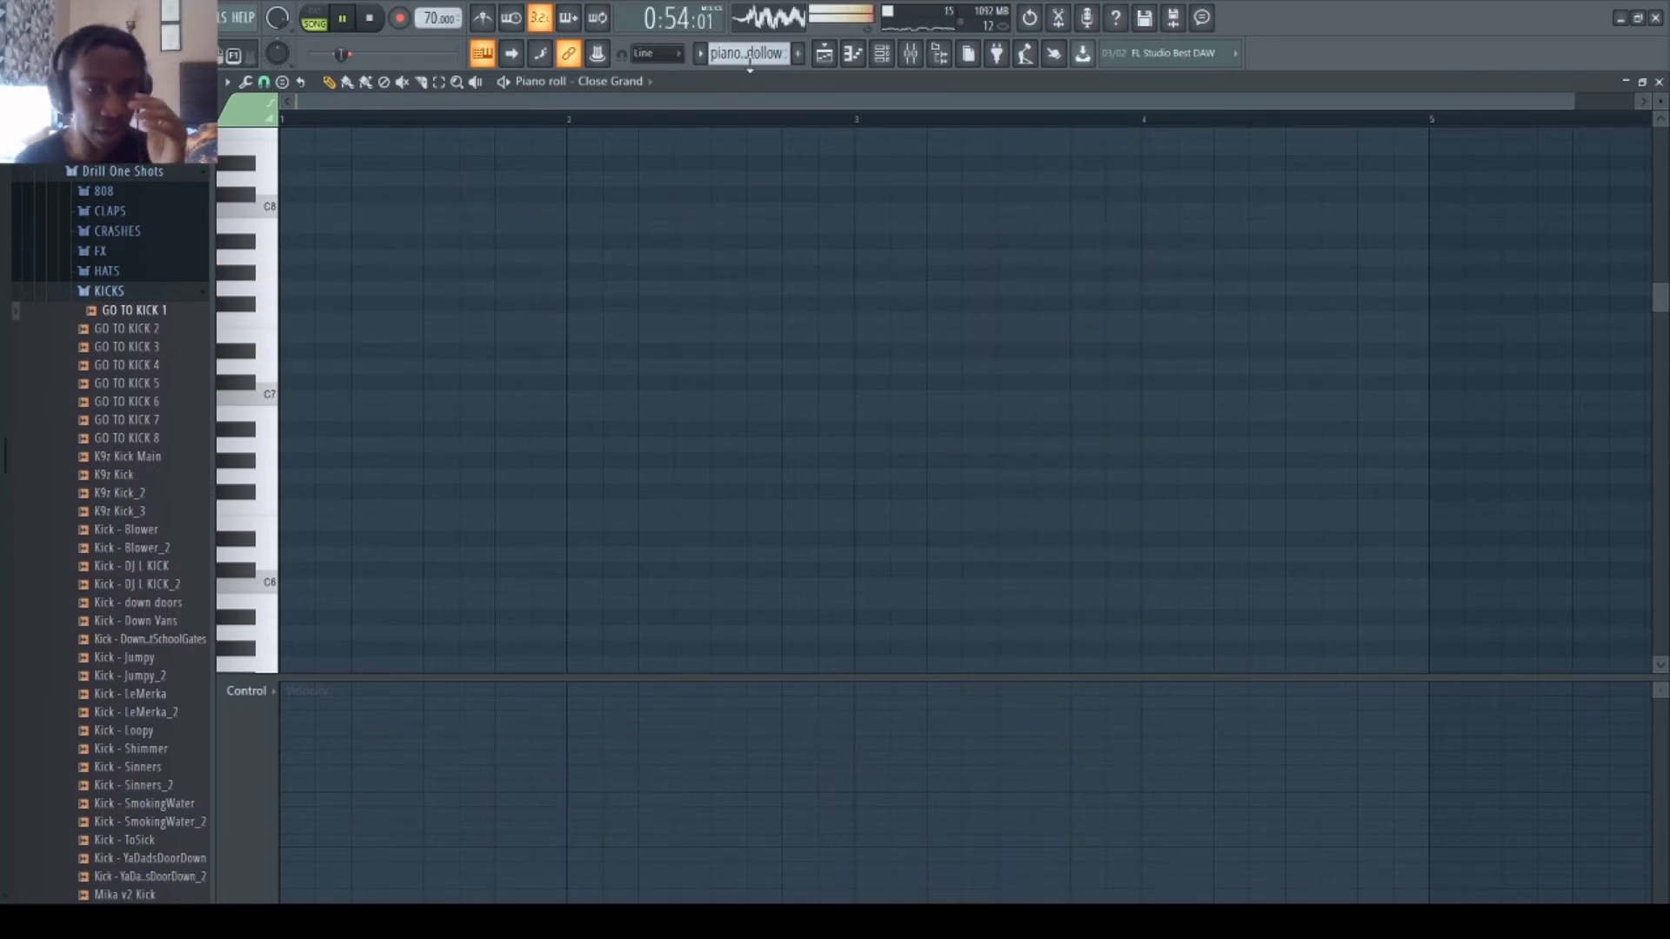
- Show the playlist with the channel rack moved higher, open the Drill One Shots 808 folder and audition 808 - Legend
left_click(822, 53)
left_click(881, 53)
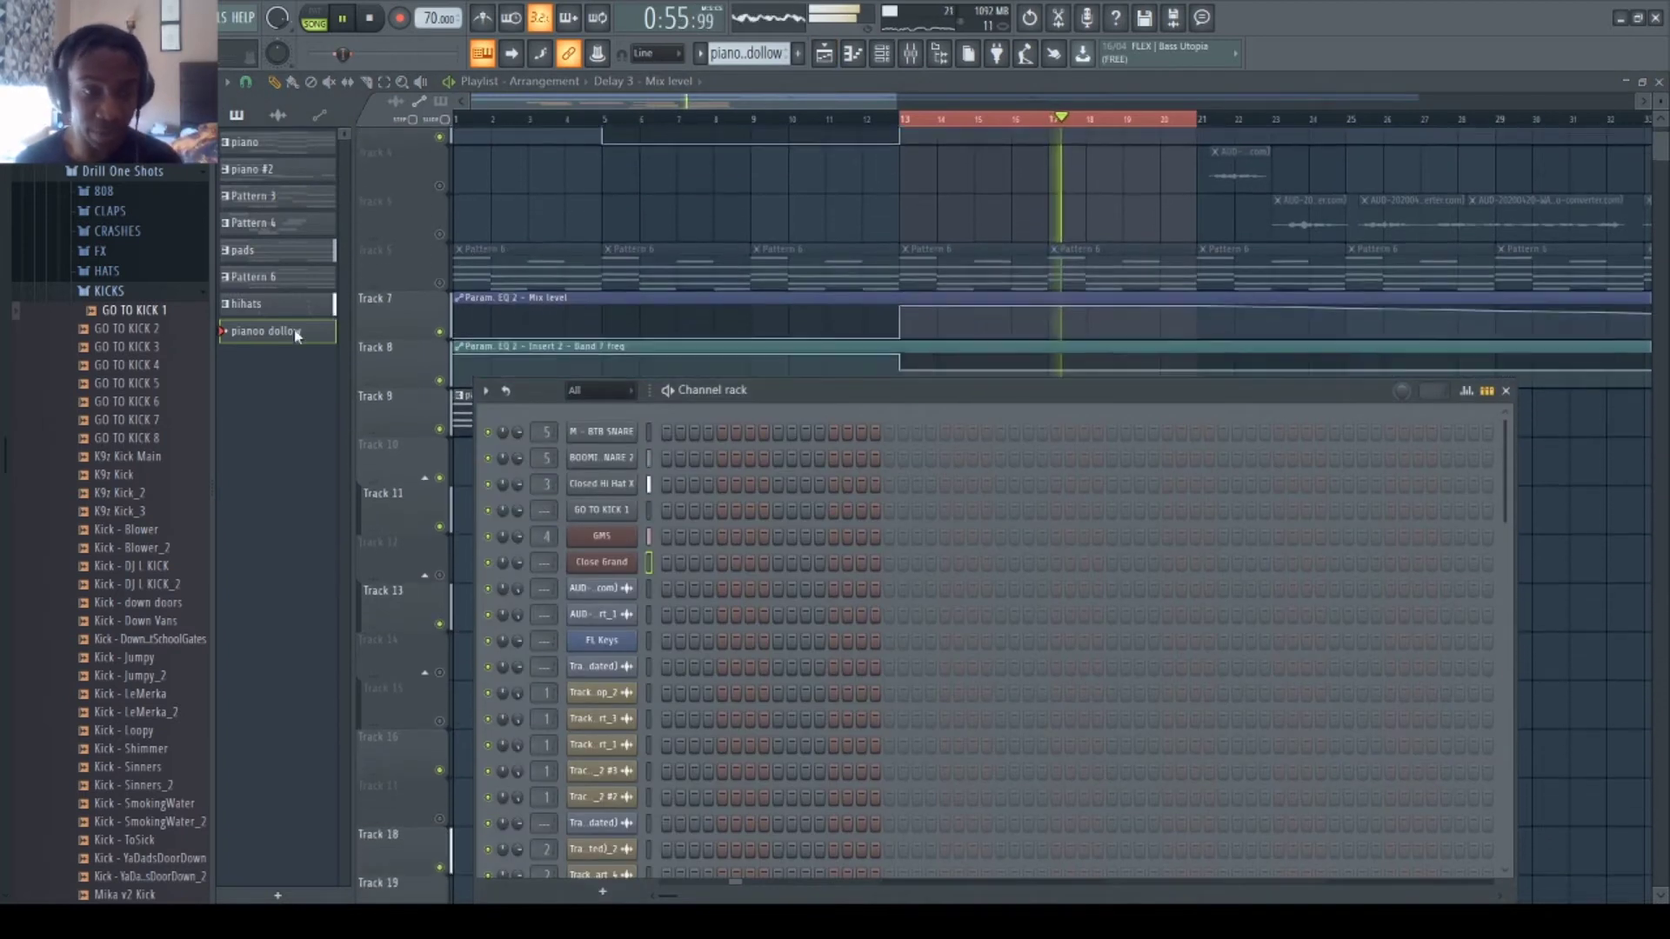
left_click(153, 293)
left_click(143, 193)
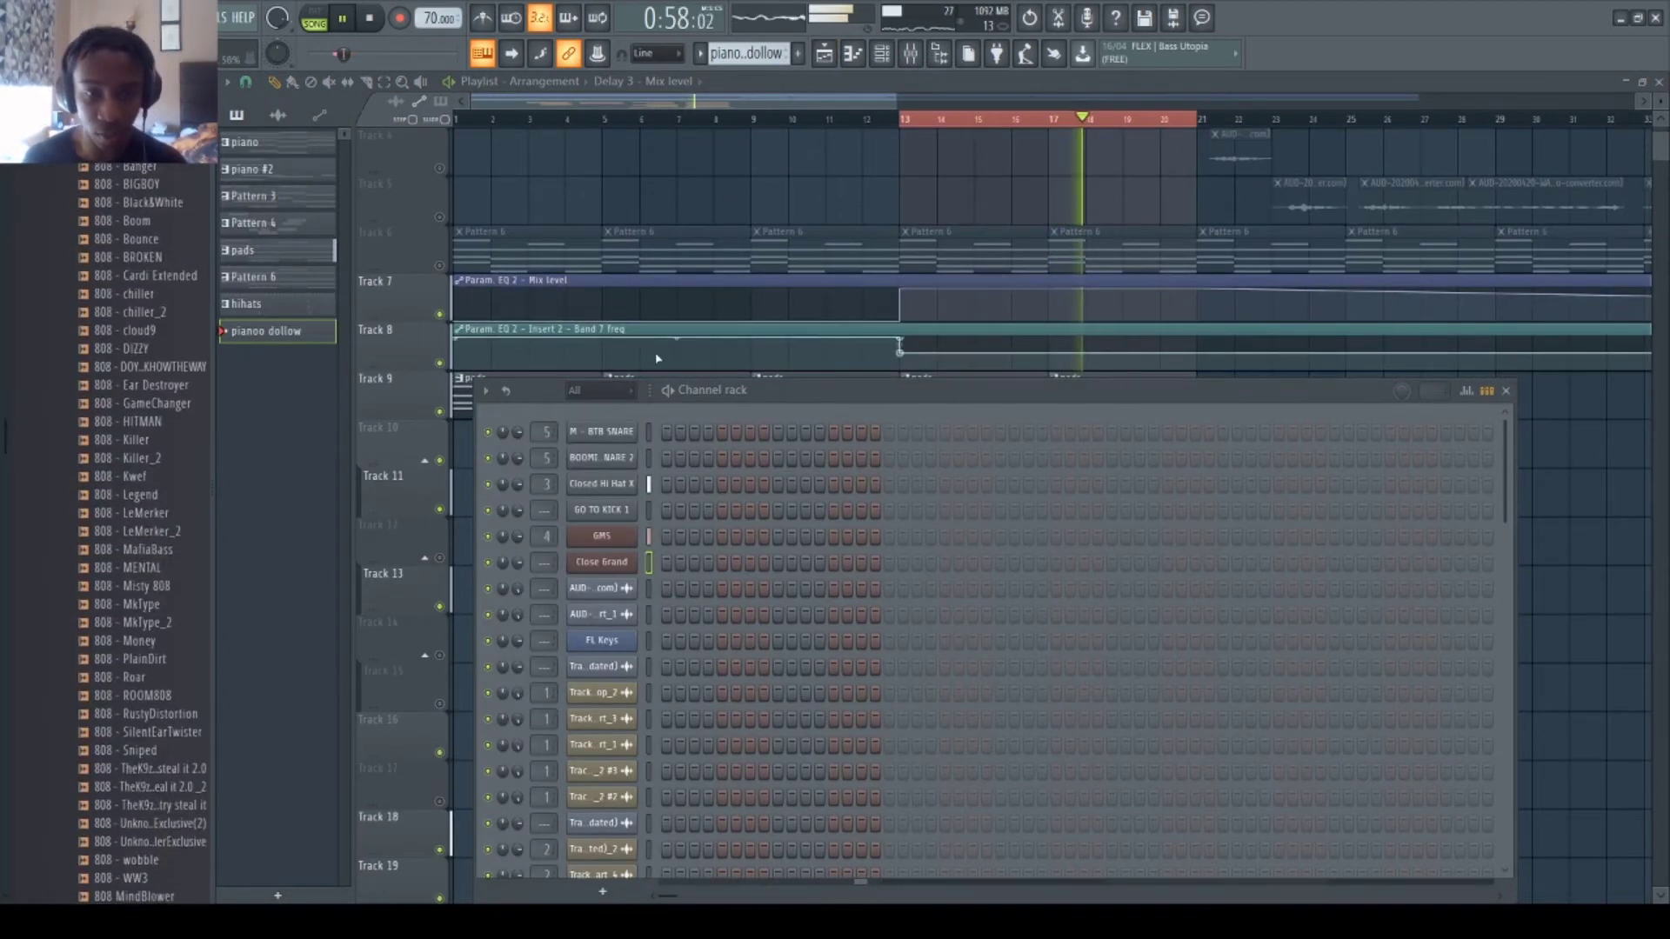
left_click_drag(707, 385, 720, 202)
left_click(139, 492)
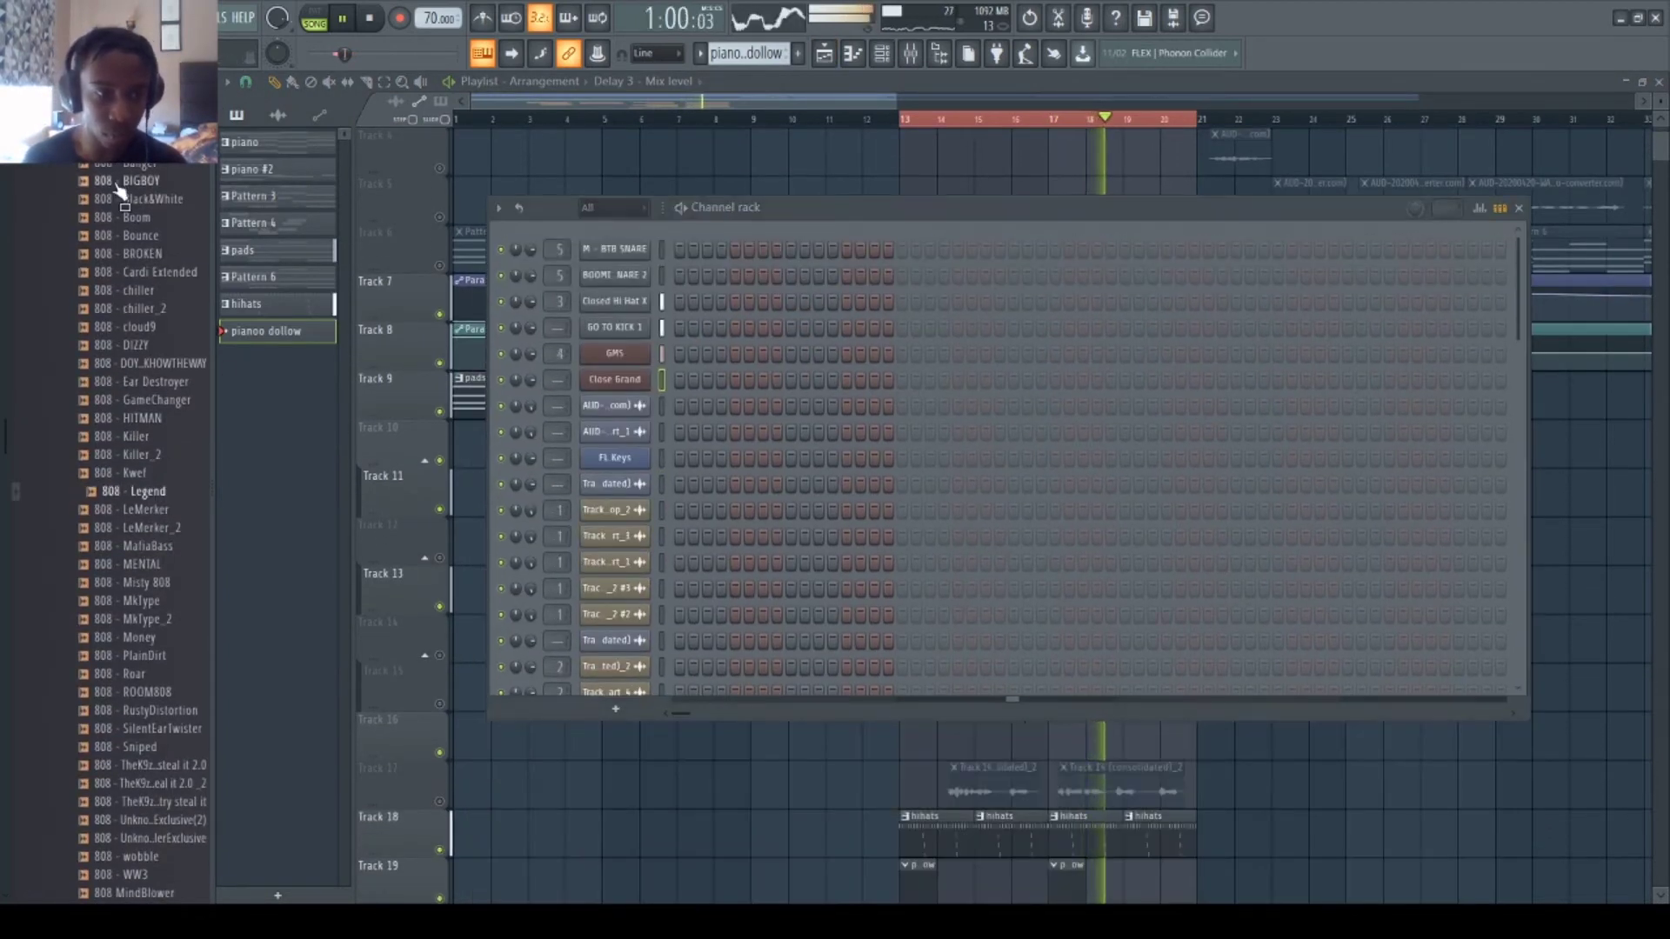
scroll(121, 204, "up", 1)
scroll(119, 205, "up", 3)
left_click(113, 346)
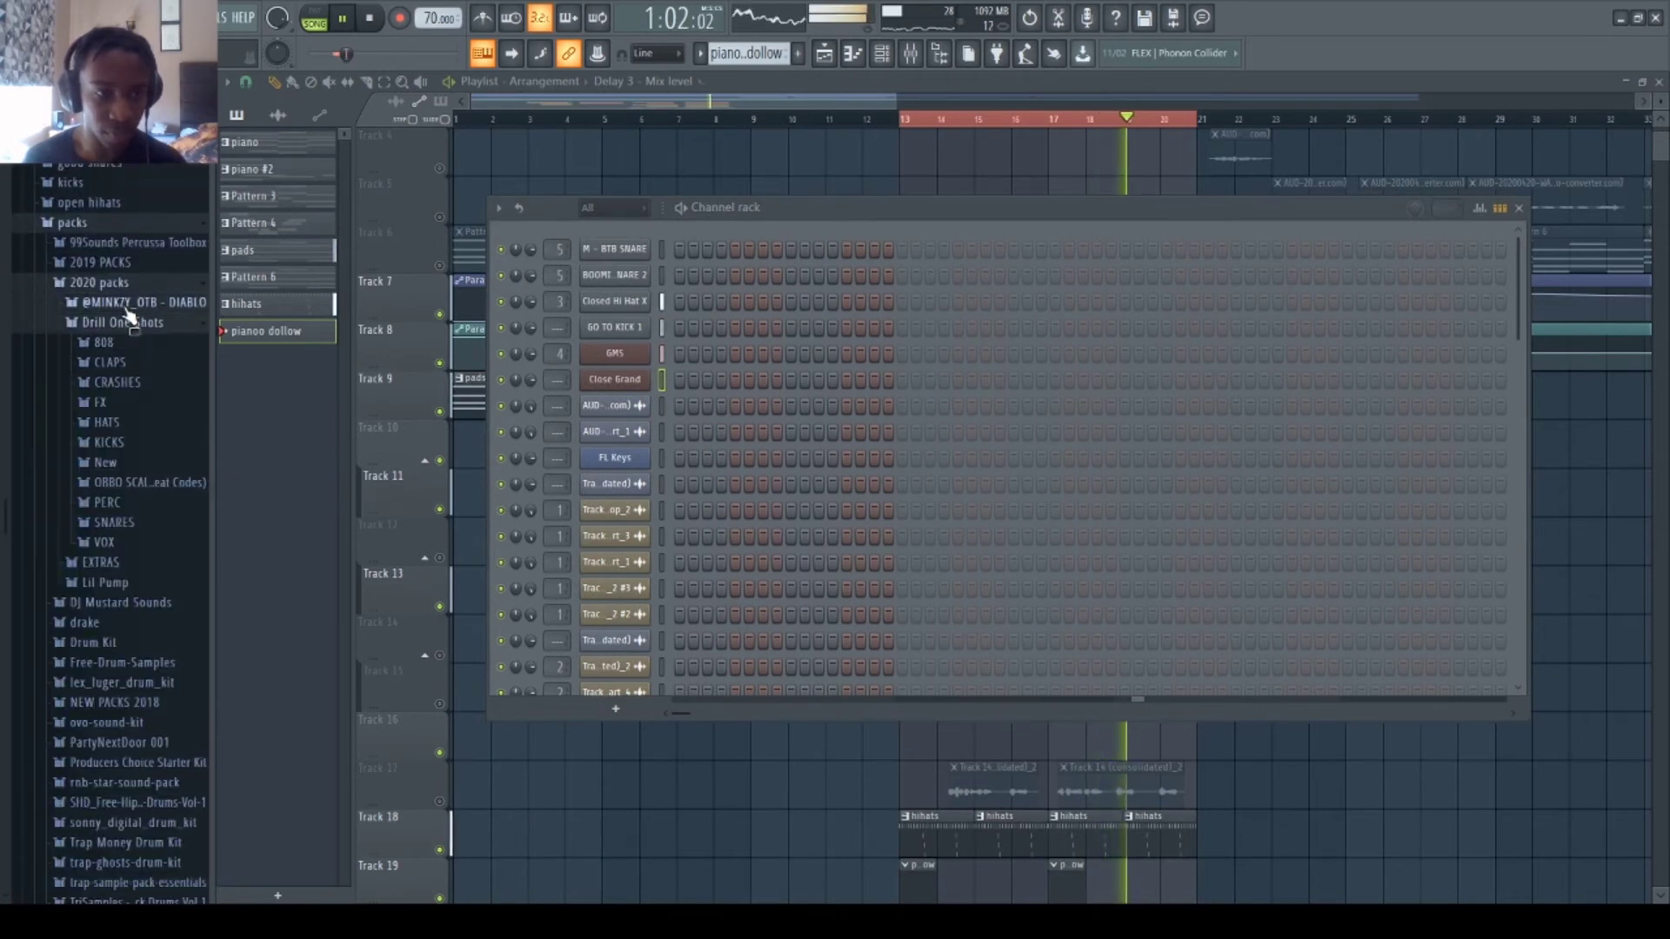
left_click(139, 305)
left_click(107, 323)
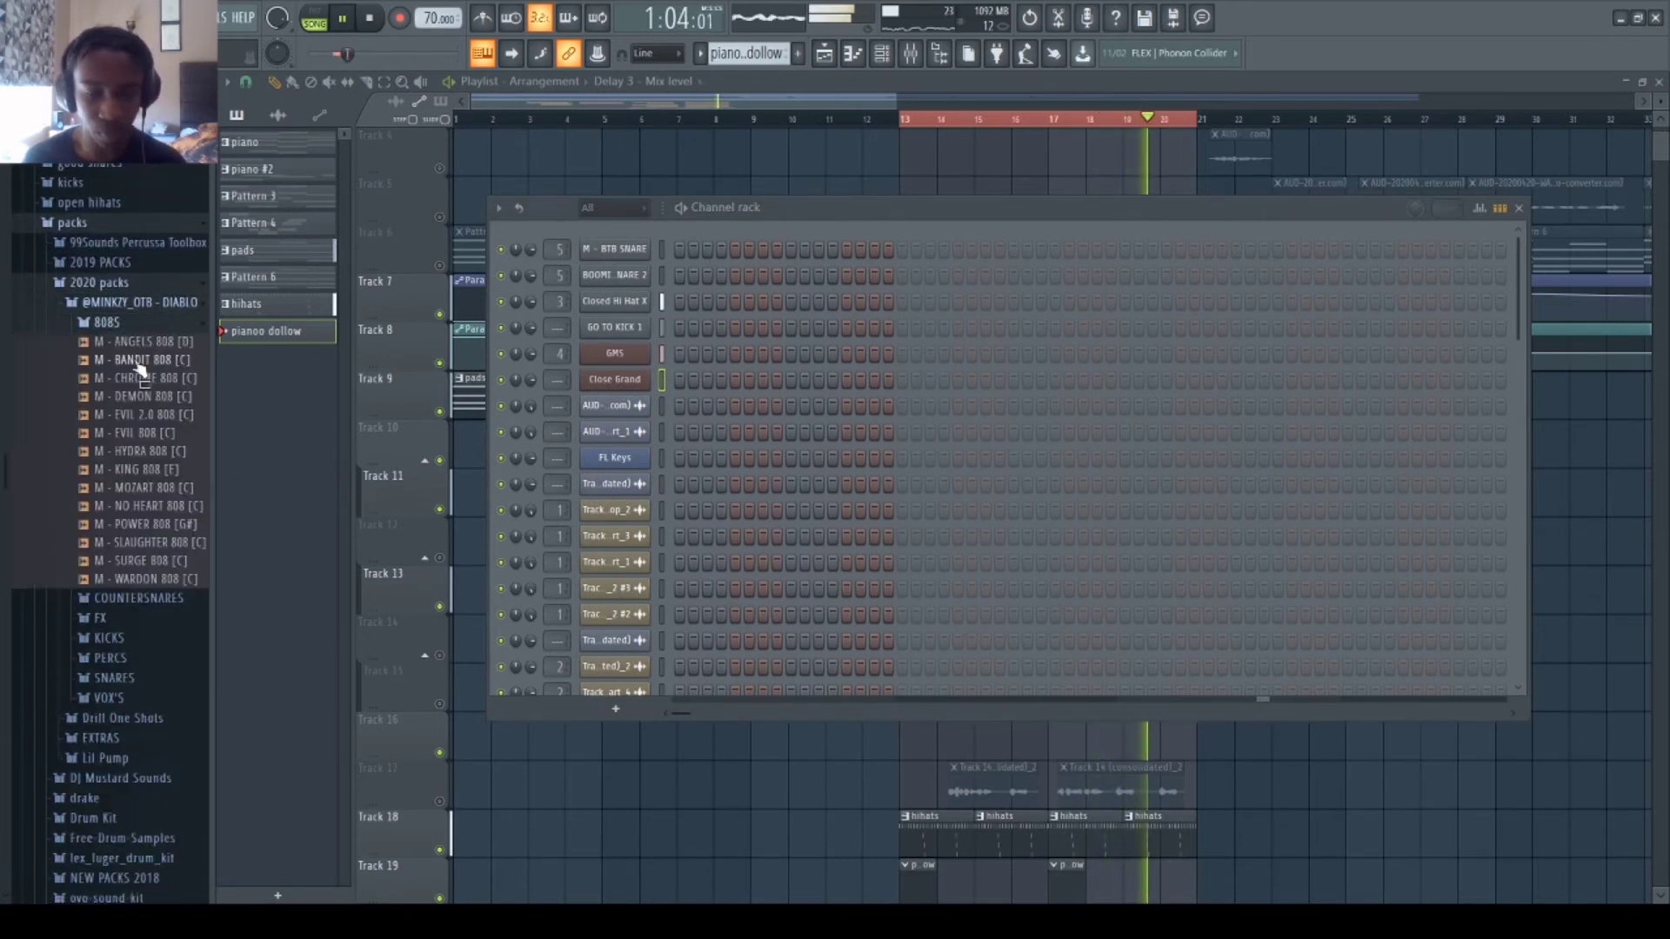
- Stop playback and audition the HYDRA, DEMON, ANGELS and BANDIT 808 samples
key("space")
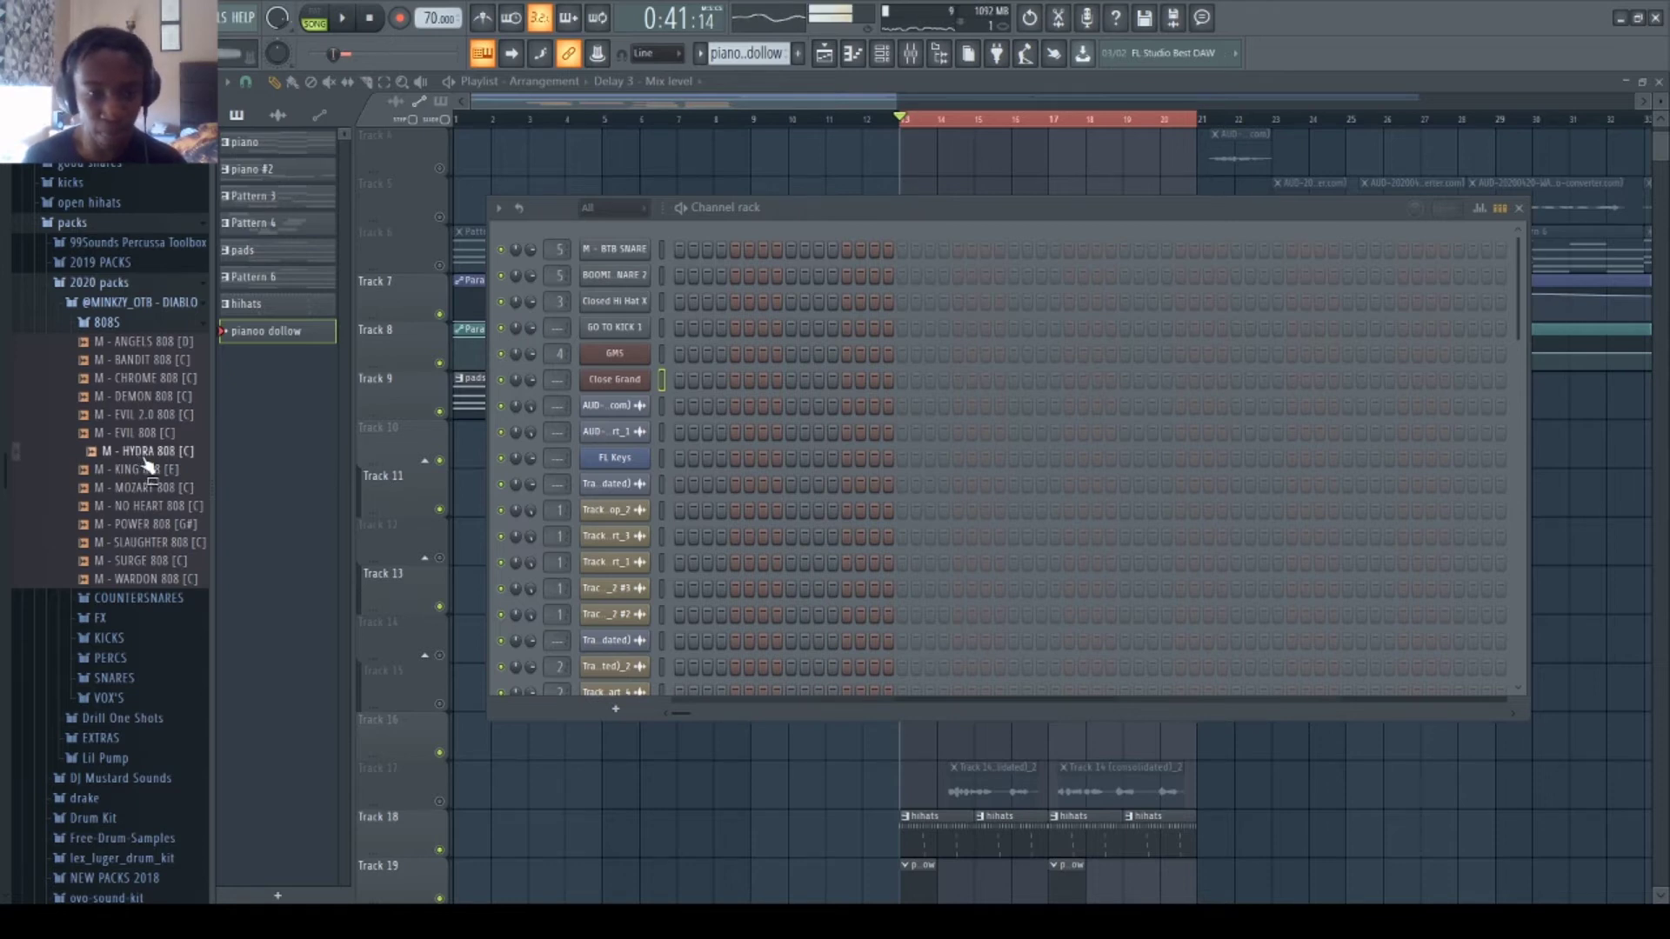
left_click(152, 397)
left_click(154, 342)
left_click(162, 360)
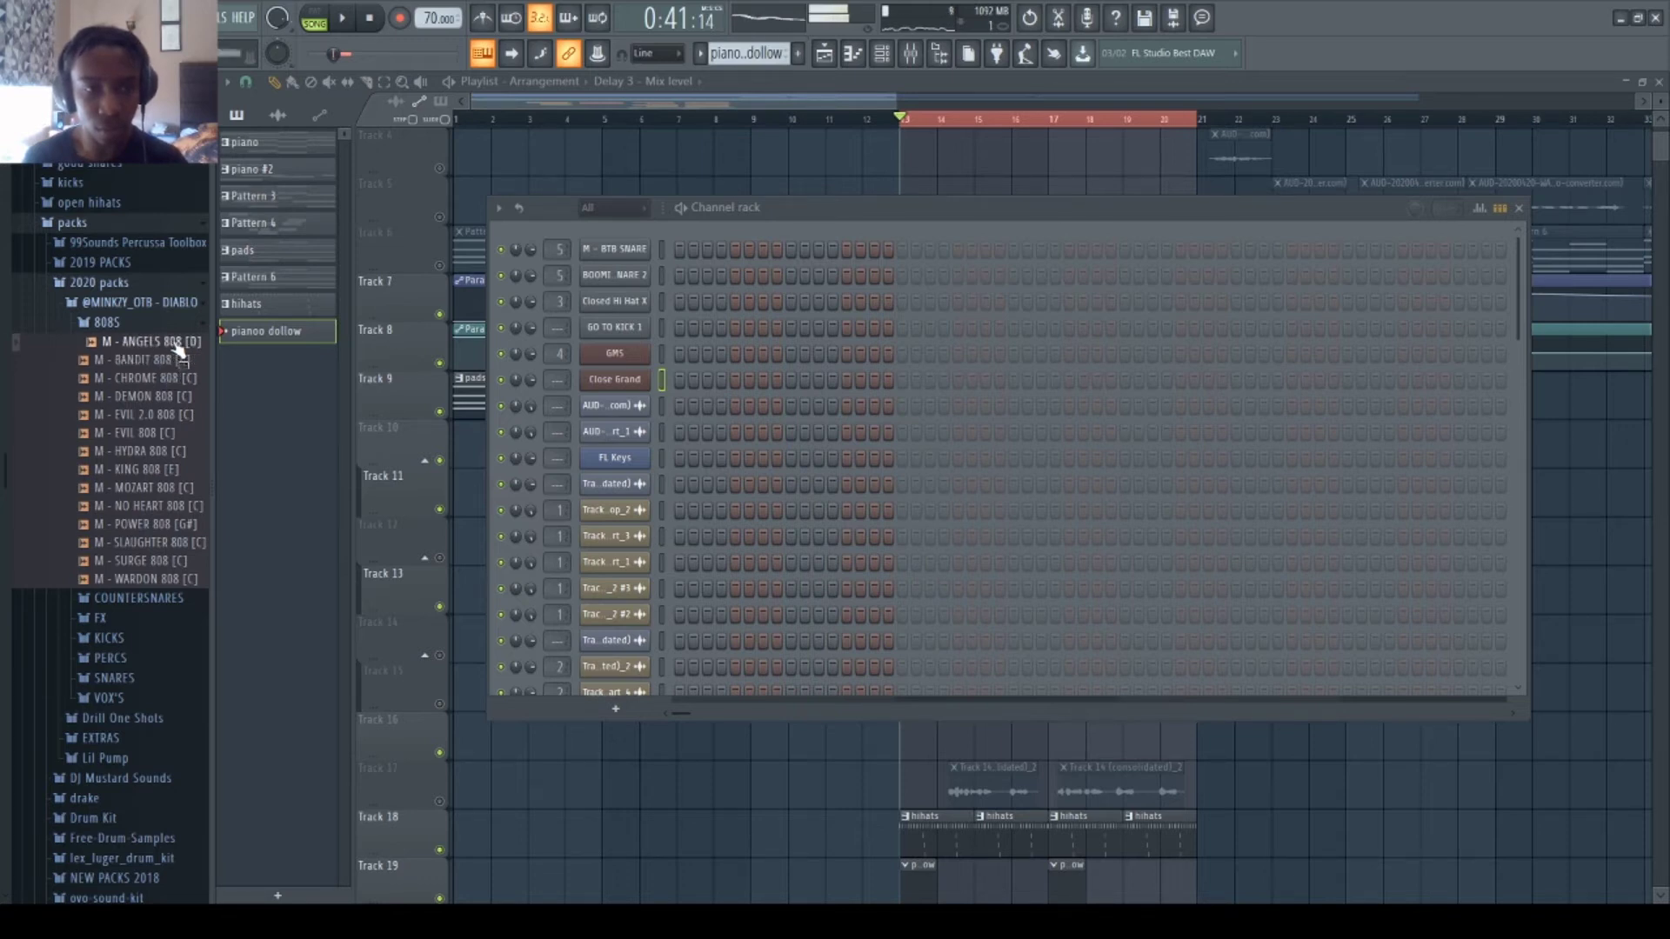
- Add M - ANGELS 808 [D] as a channel below Close Grand and set its root note to D2
left_click_drag(178, 350, 646, 398)
left_click(630, 409)
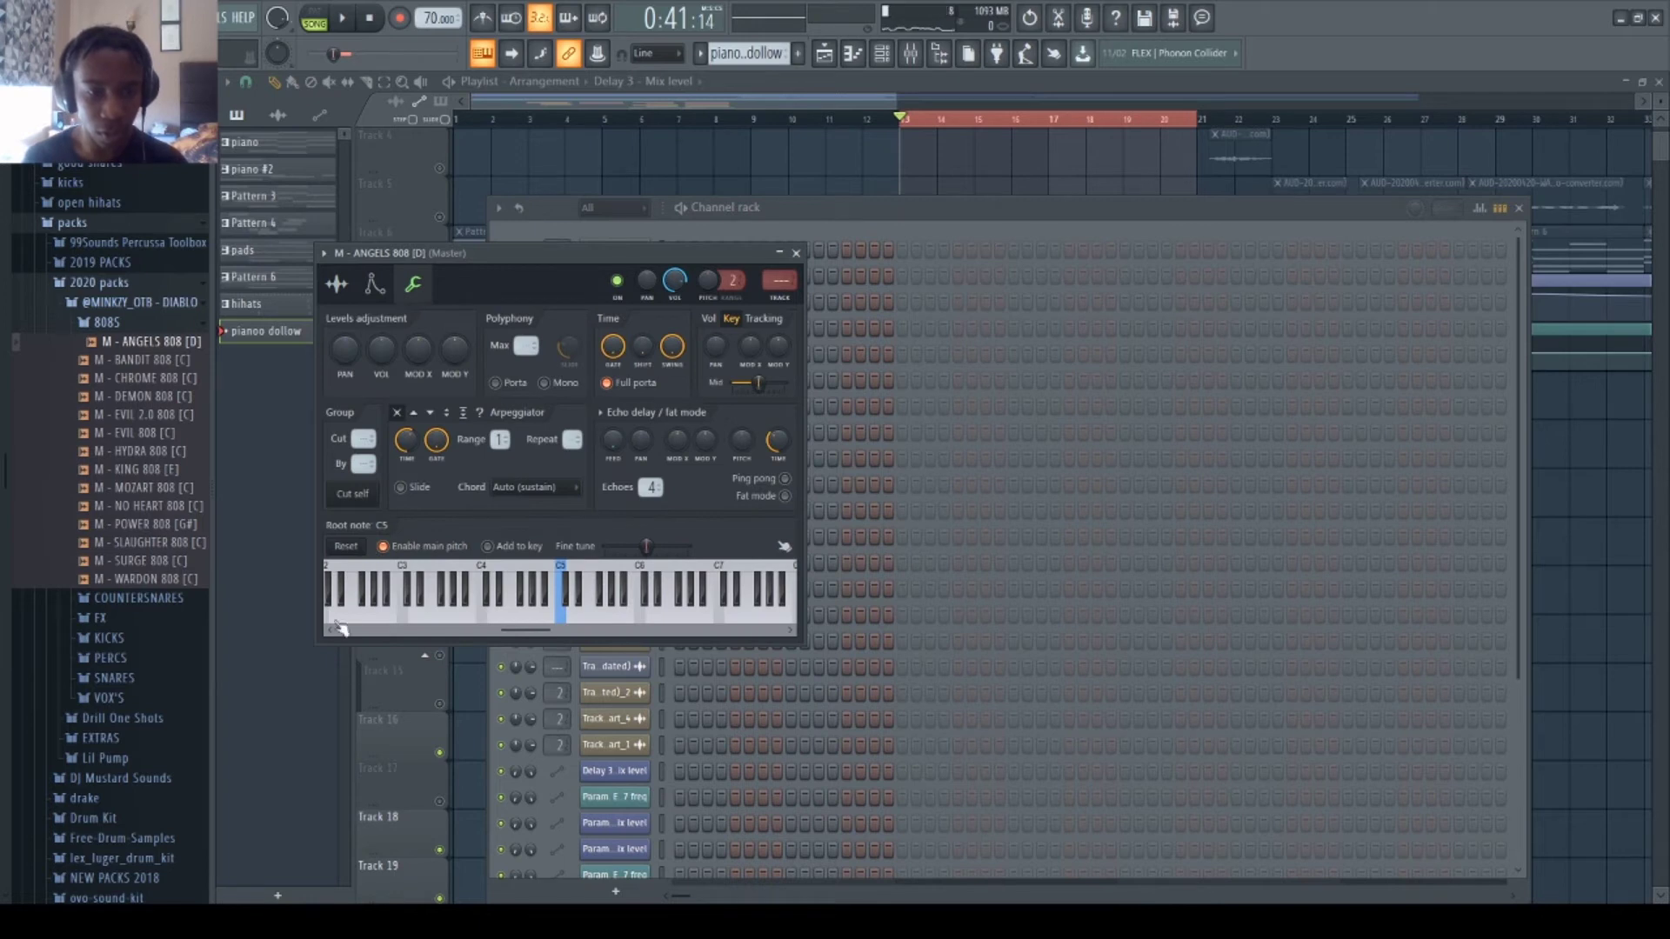
key("space")
left_click(375, 284)
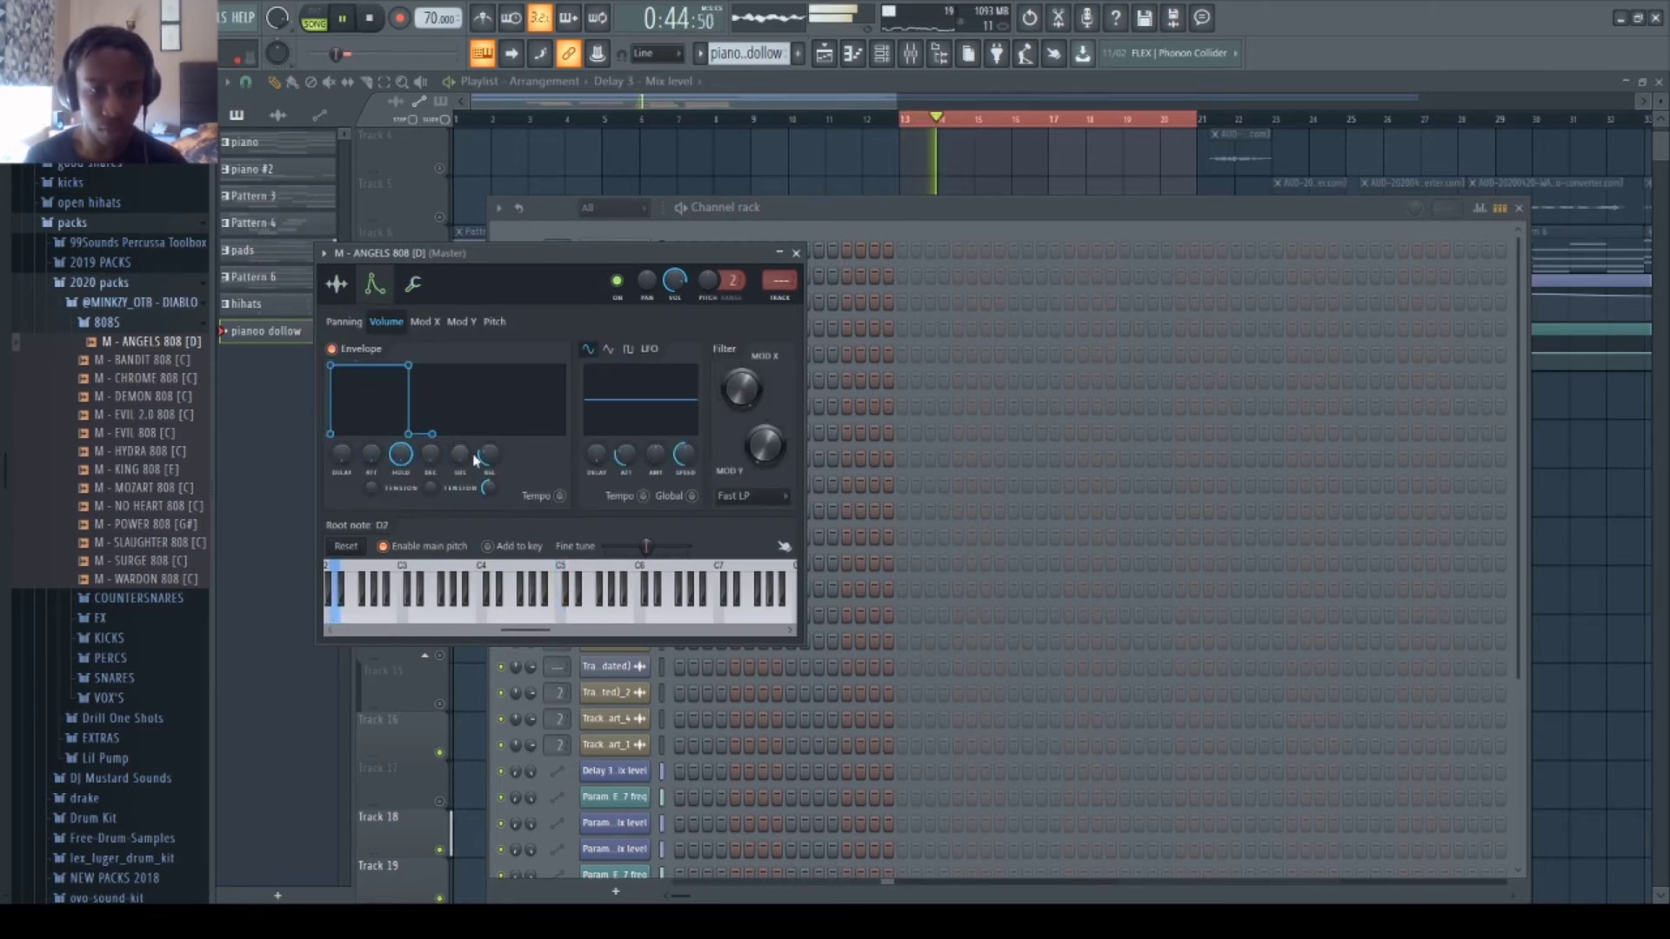
left_click(795, 253)
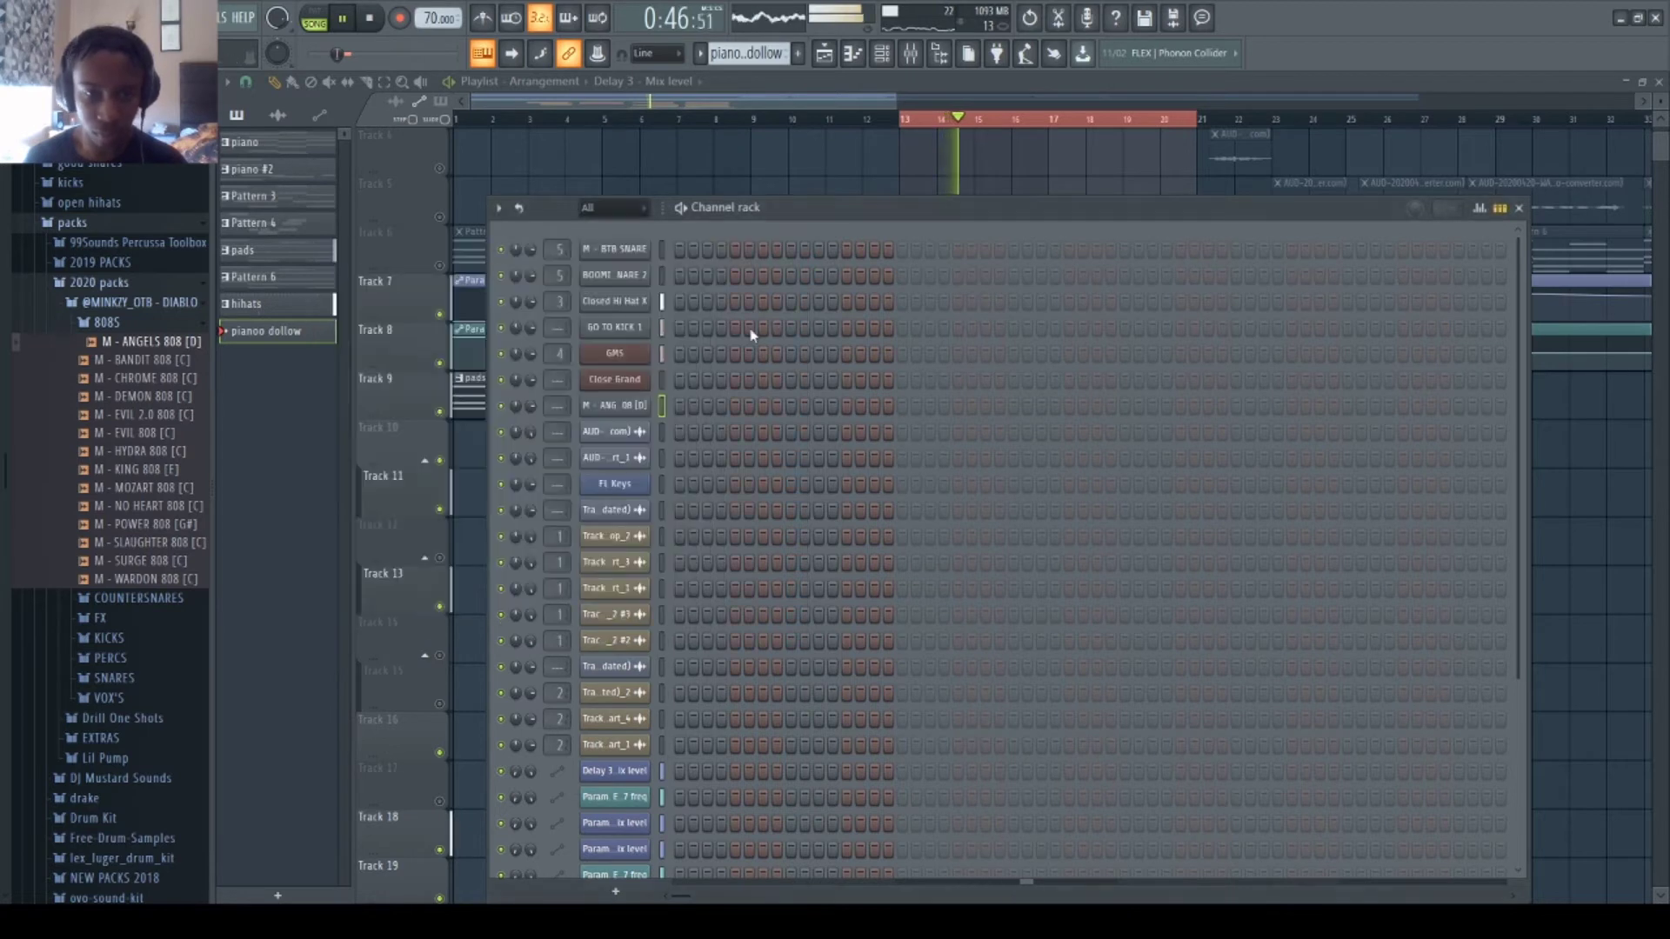
- In the ANGELS 808 piano roll, place three C5 notes: at bar 1, late in bar 1 and at the start of bar 2
key("F7")
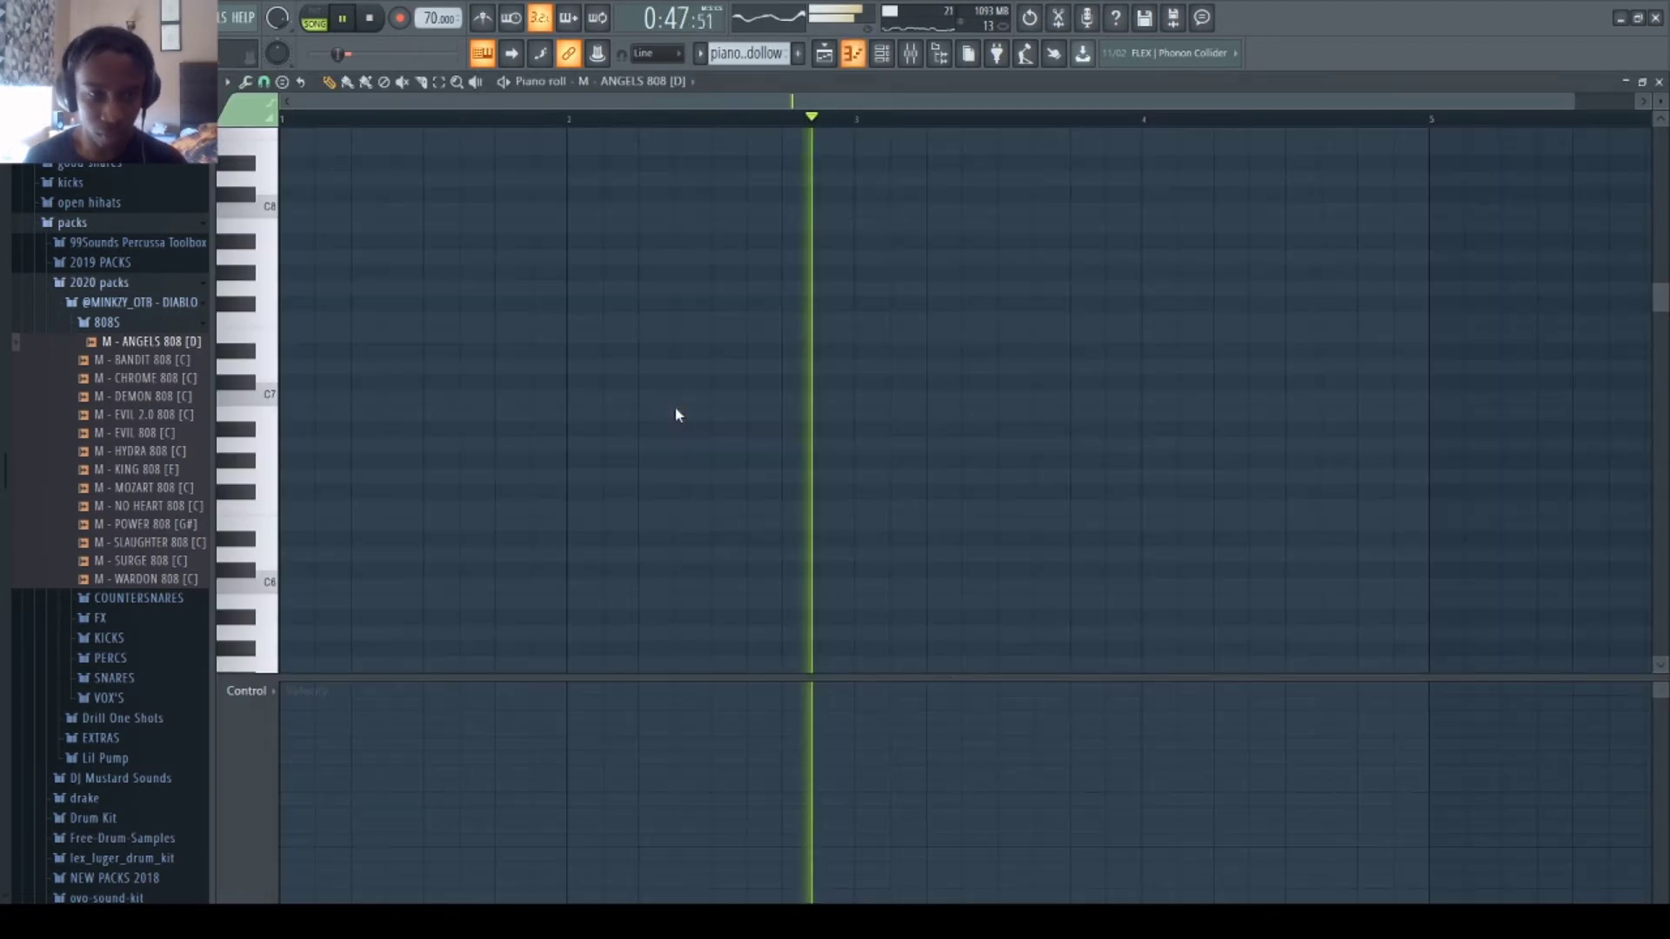
left_click(823, 54)
scroll(1079, 261, "down", 5)
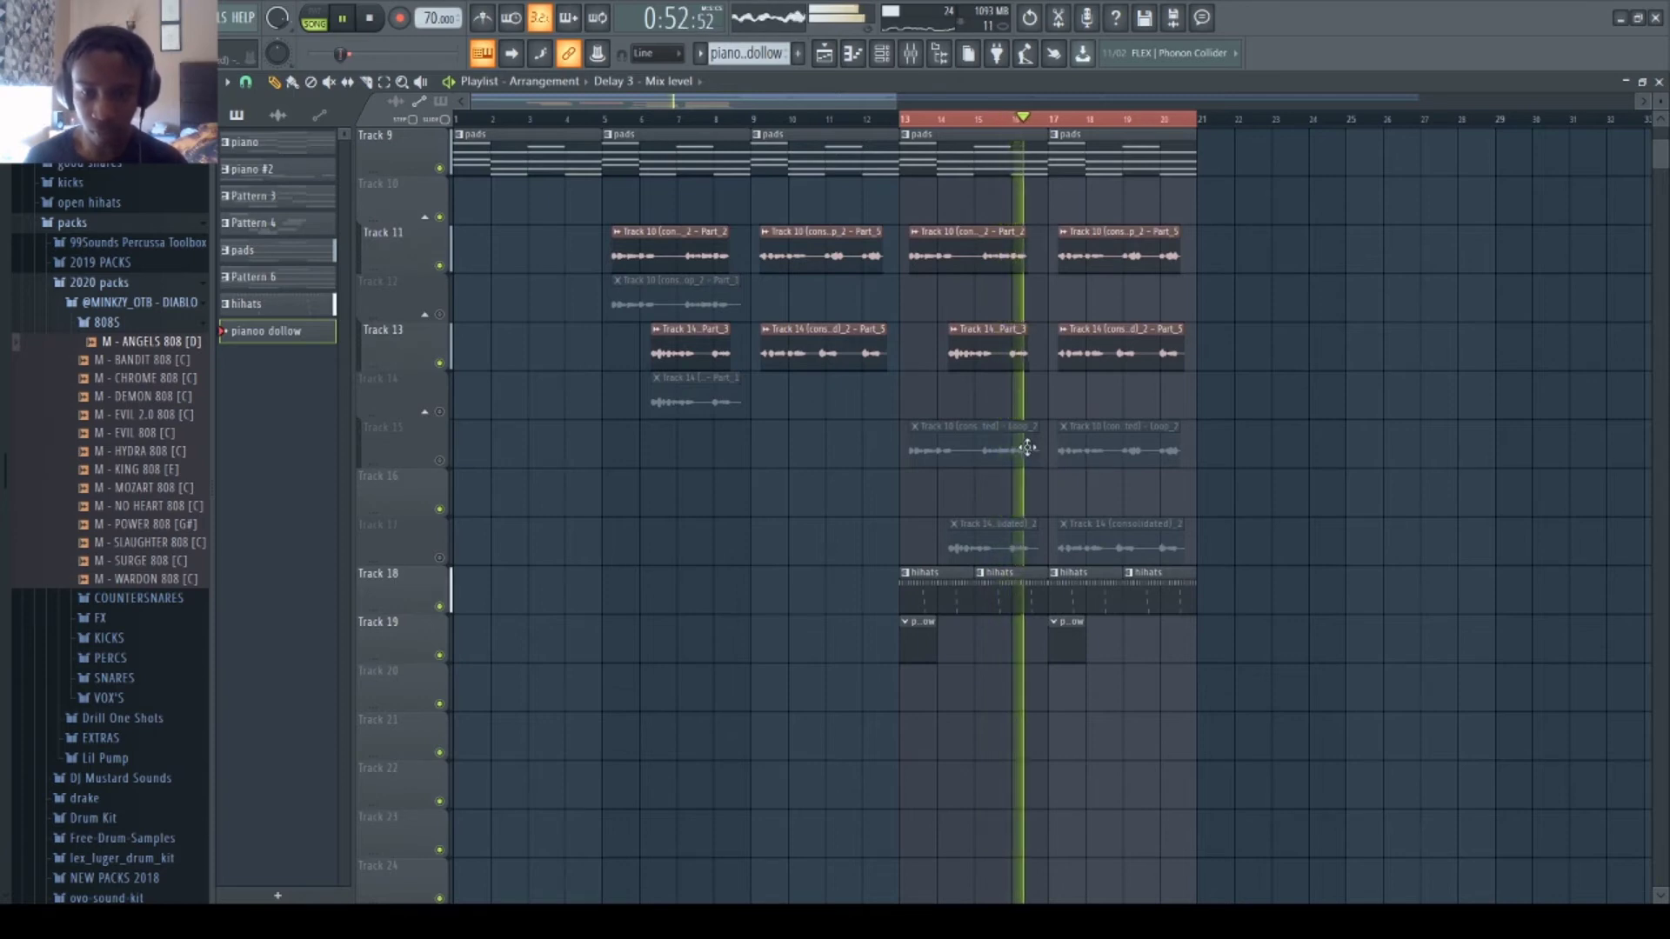
key("F7")
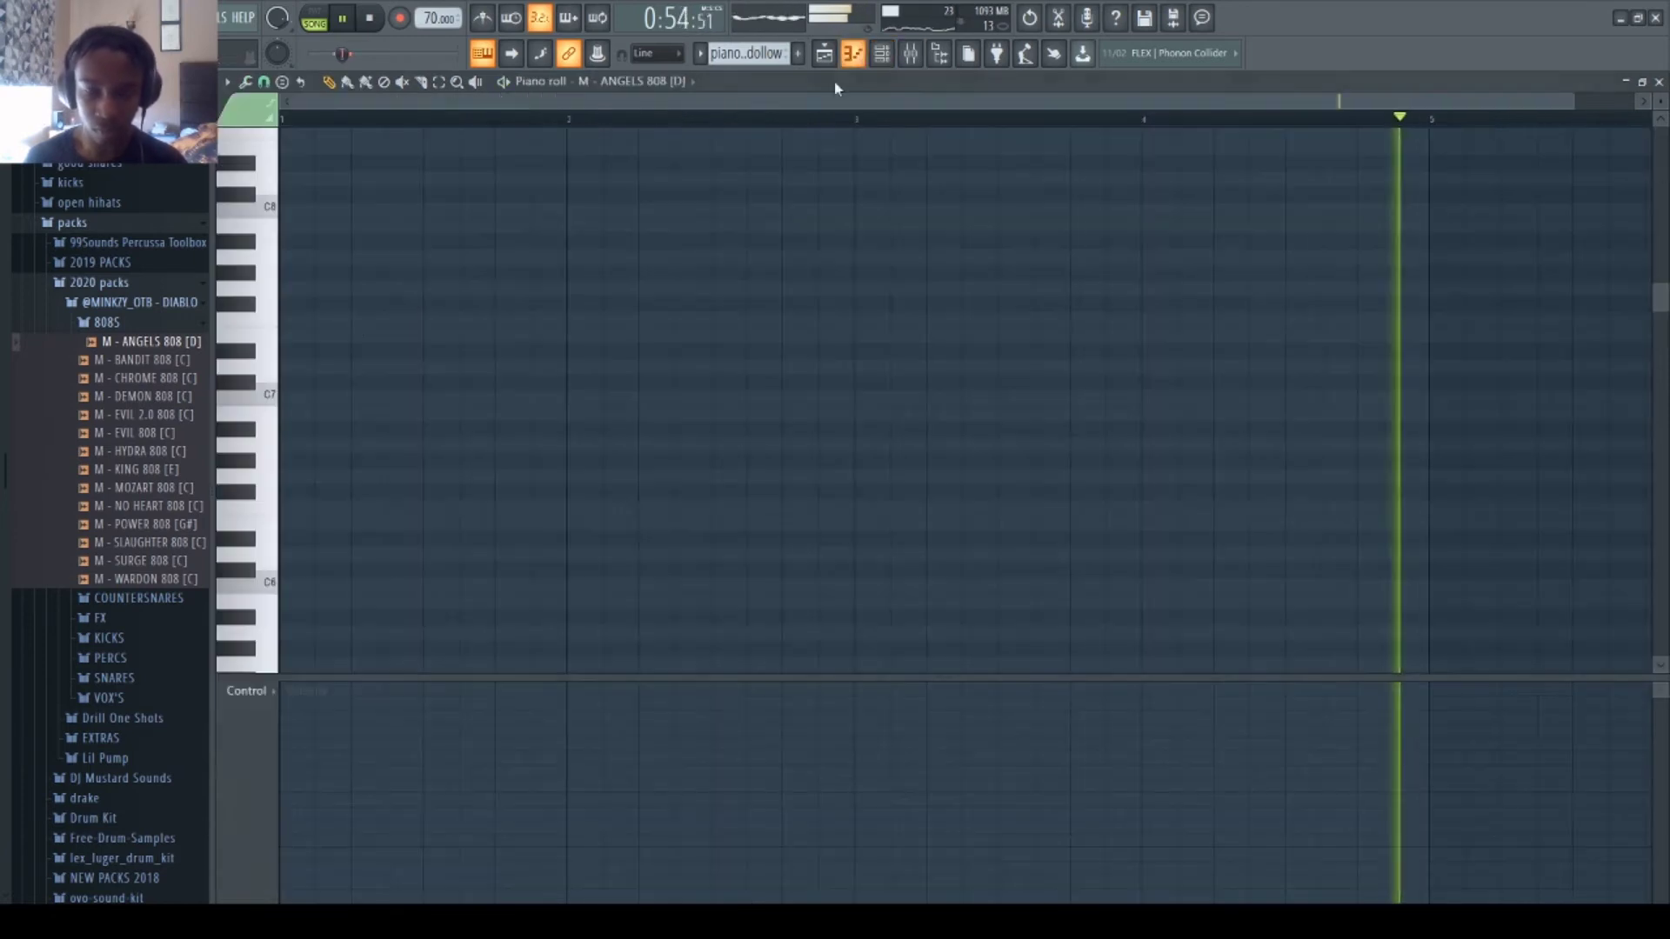
key("space")
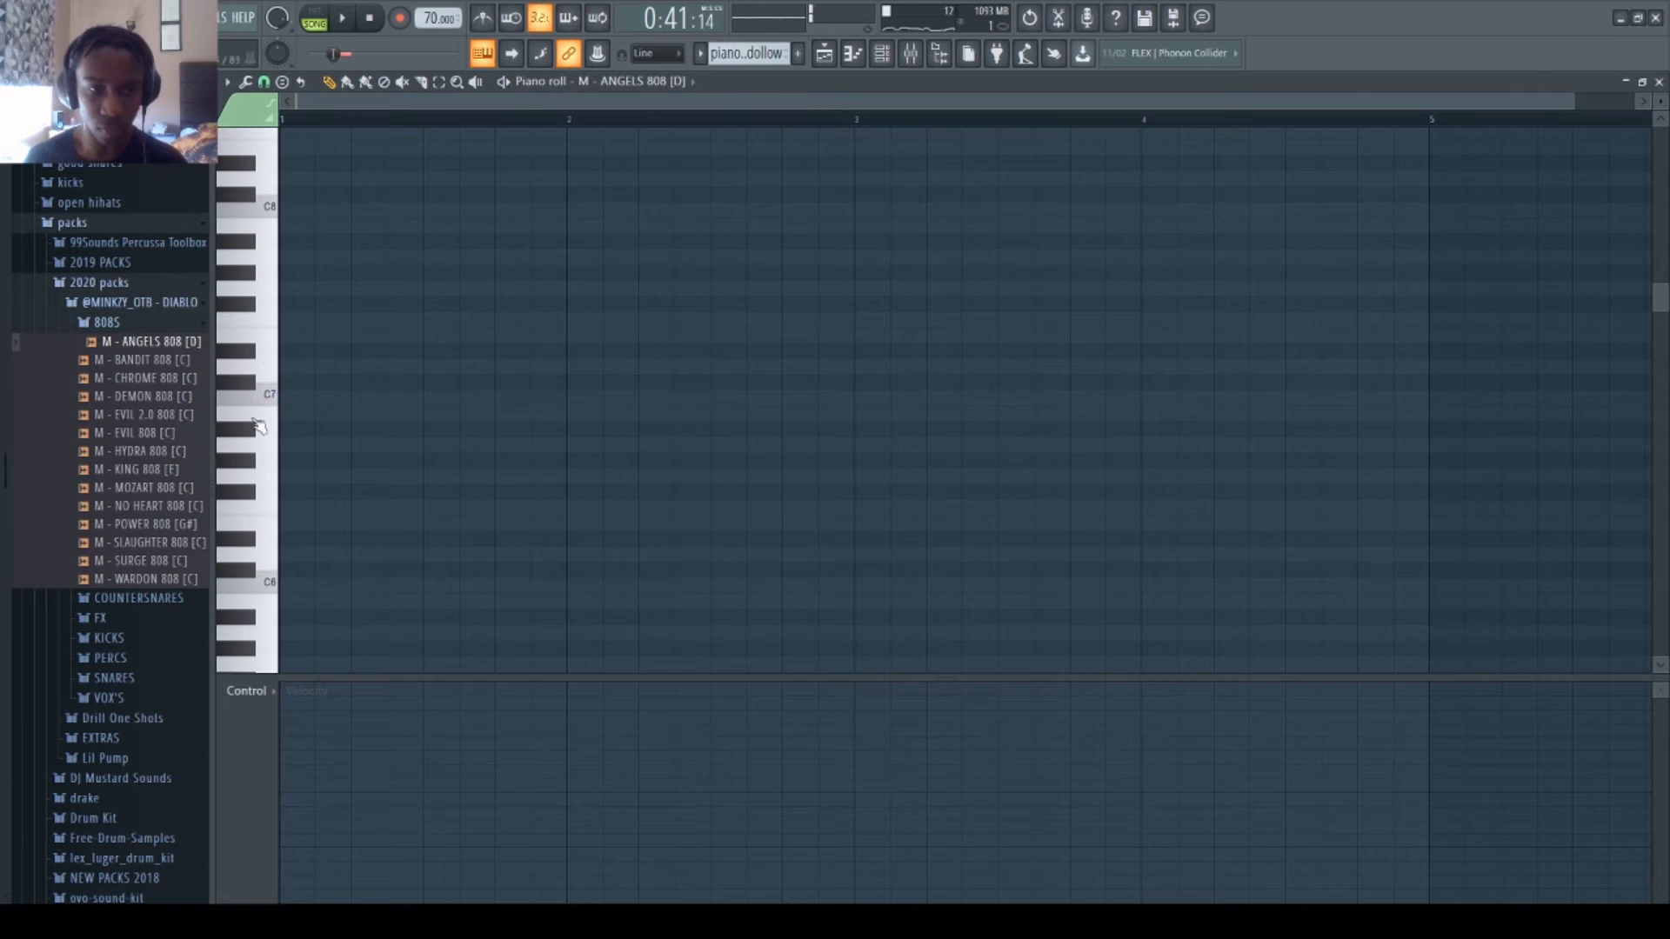
scroll(258, 426, "down", 5)
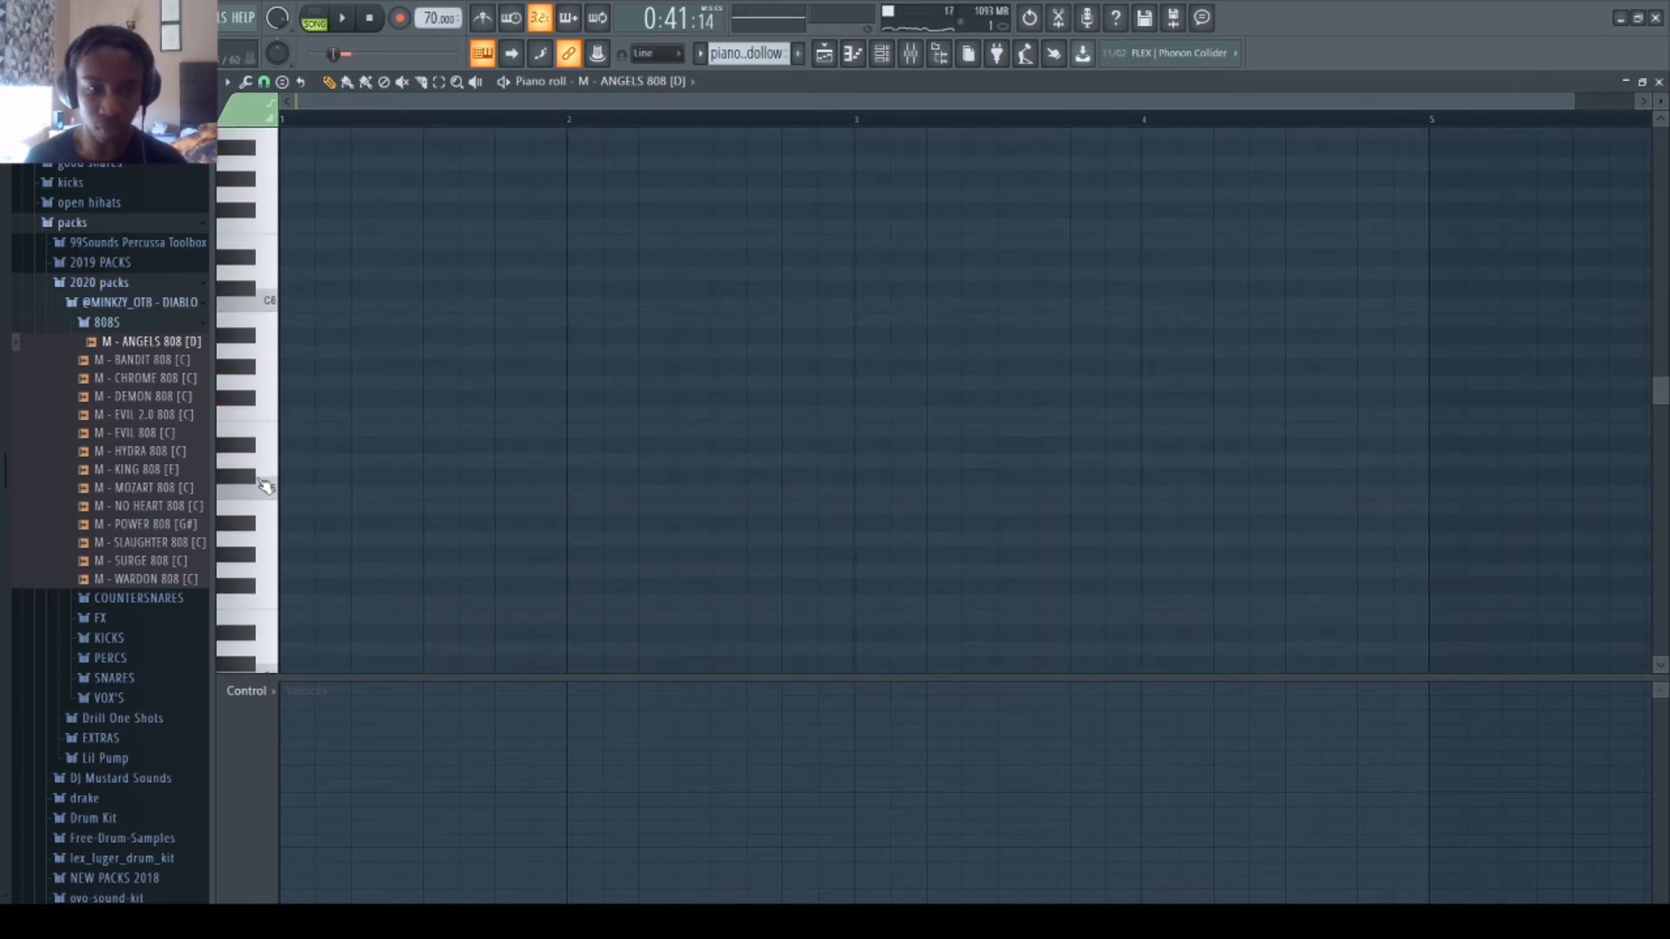
left_click_drag(433, 492, 395, 492)
left_click(461, 492)
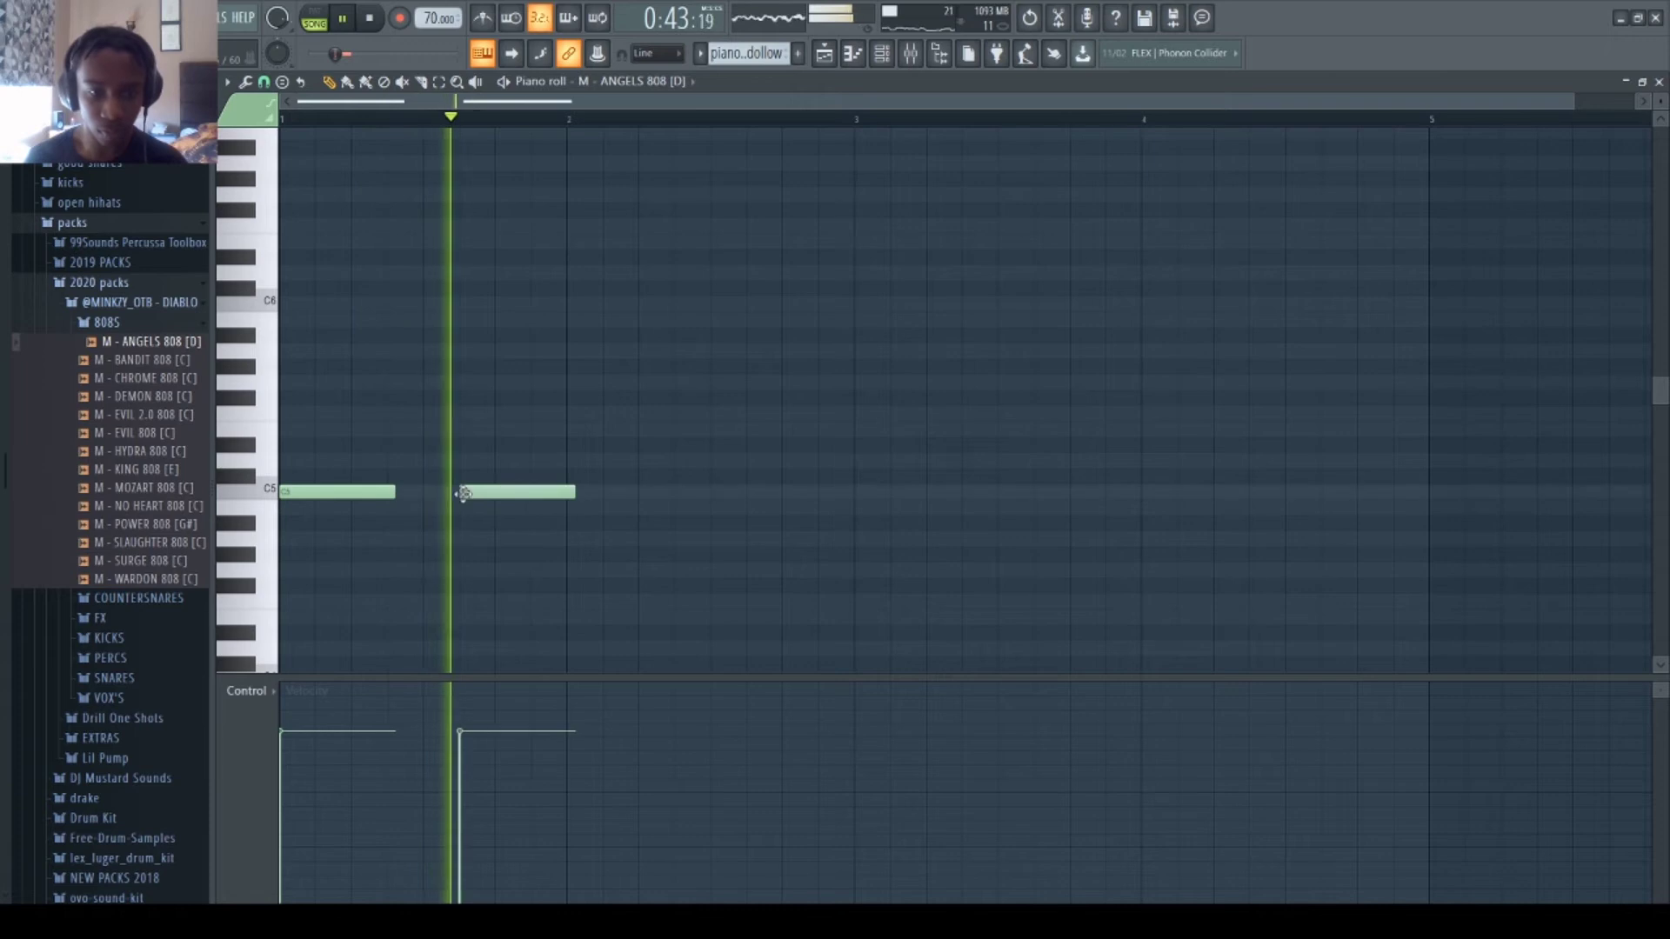
left_click(585, 492)
- Add a short G#4 note and two short G4 notes in the second half of bar 2, plus a short C5 note at bar 3
left_click(710, 571)
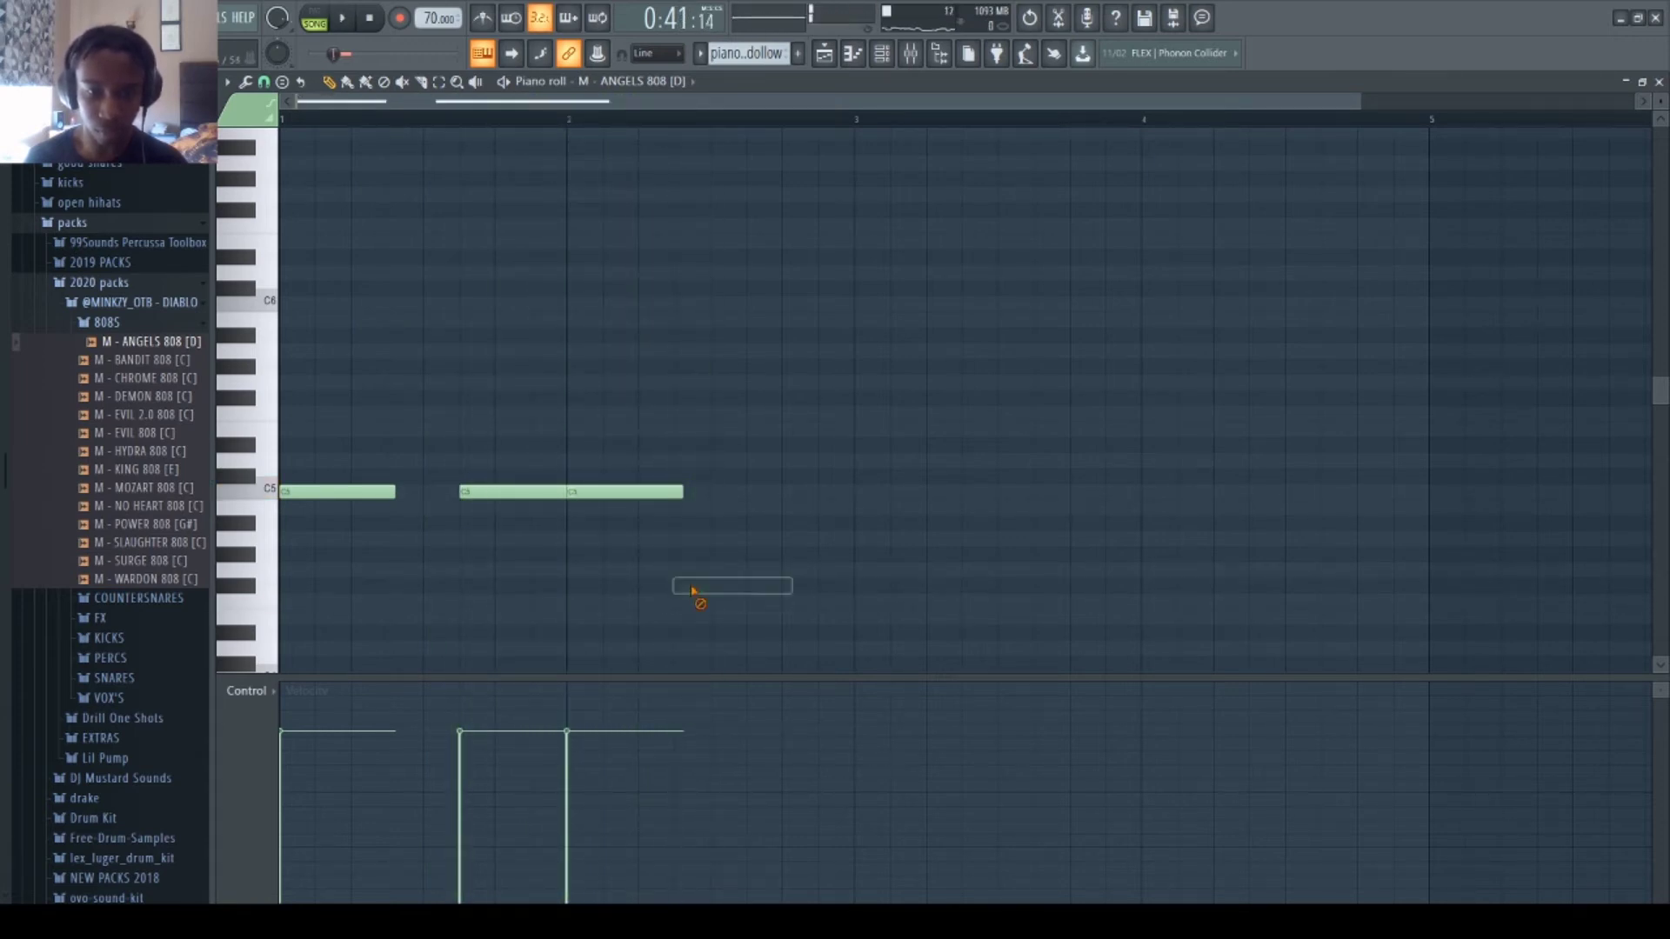
key("space")
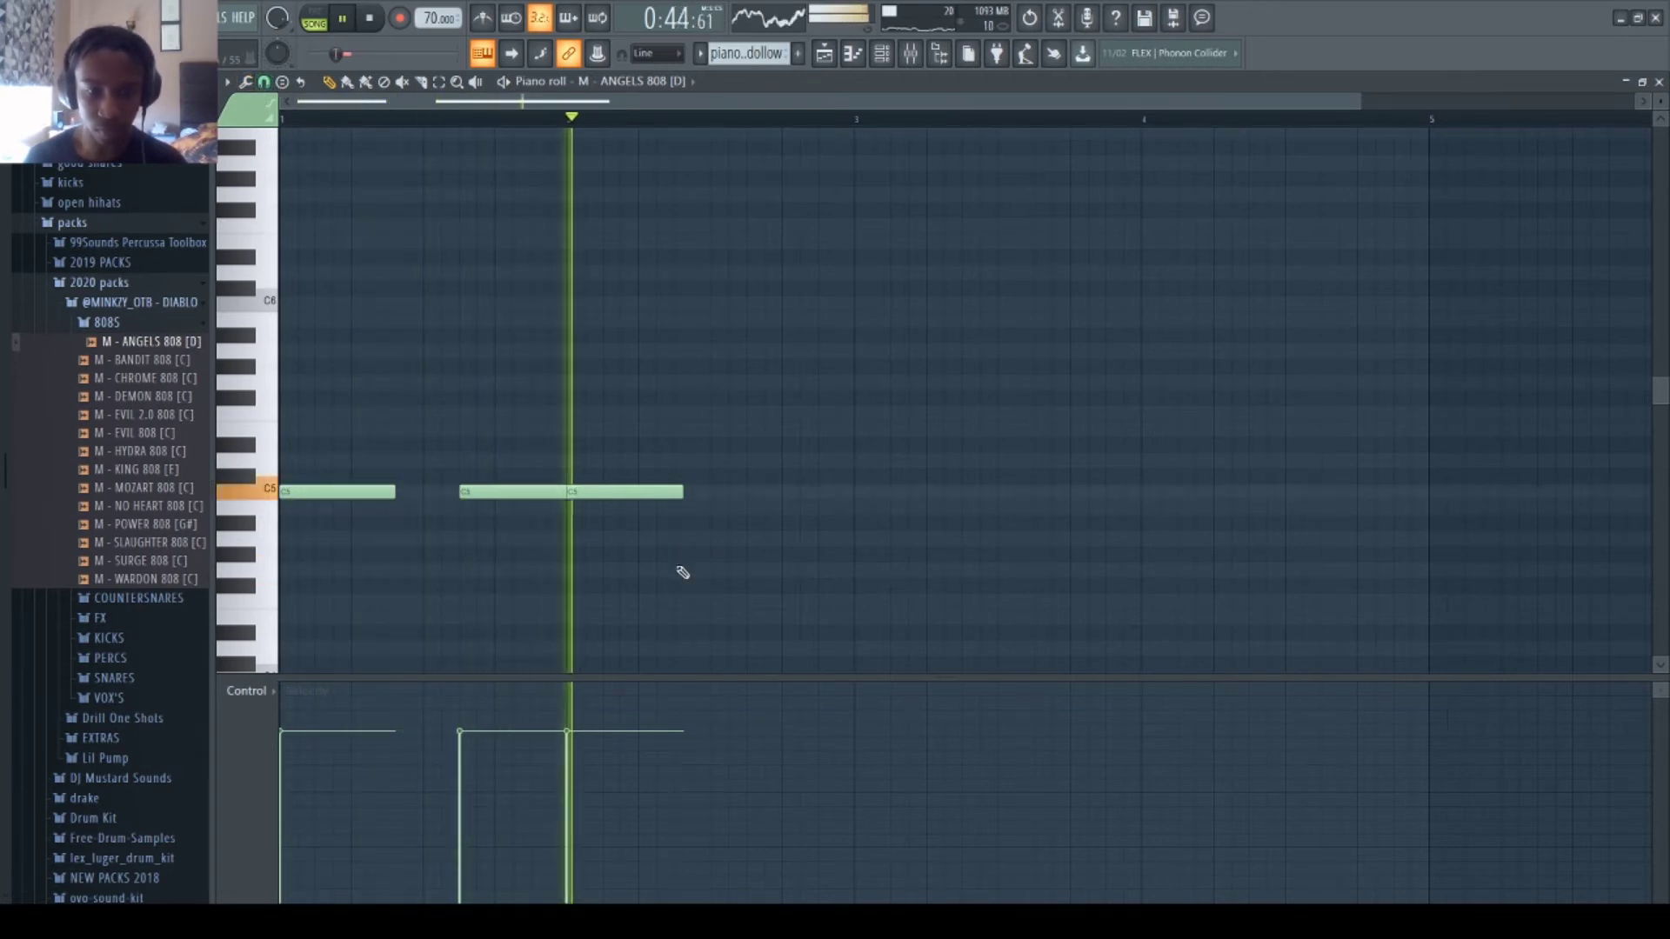
left_click(706, 557)
key("space")
right_click(752, 558)
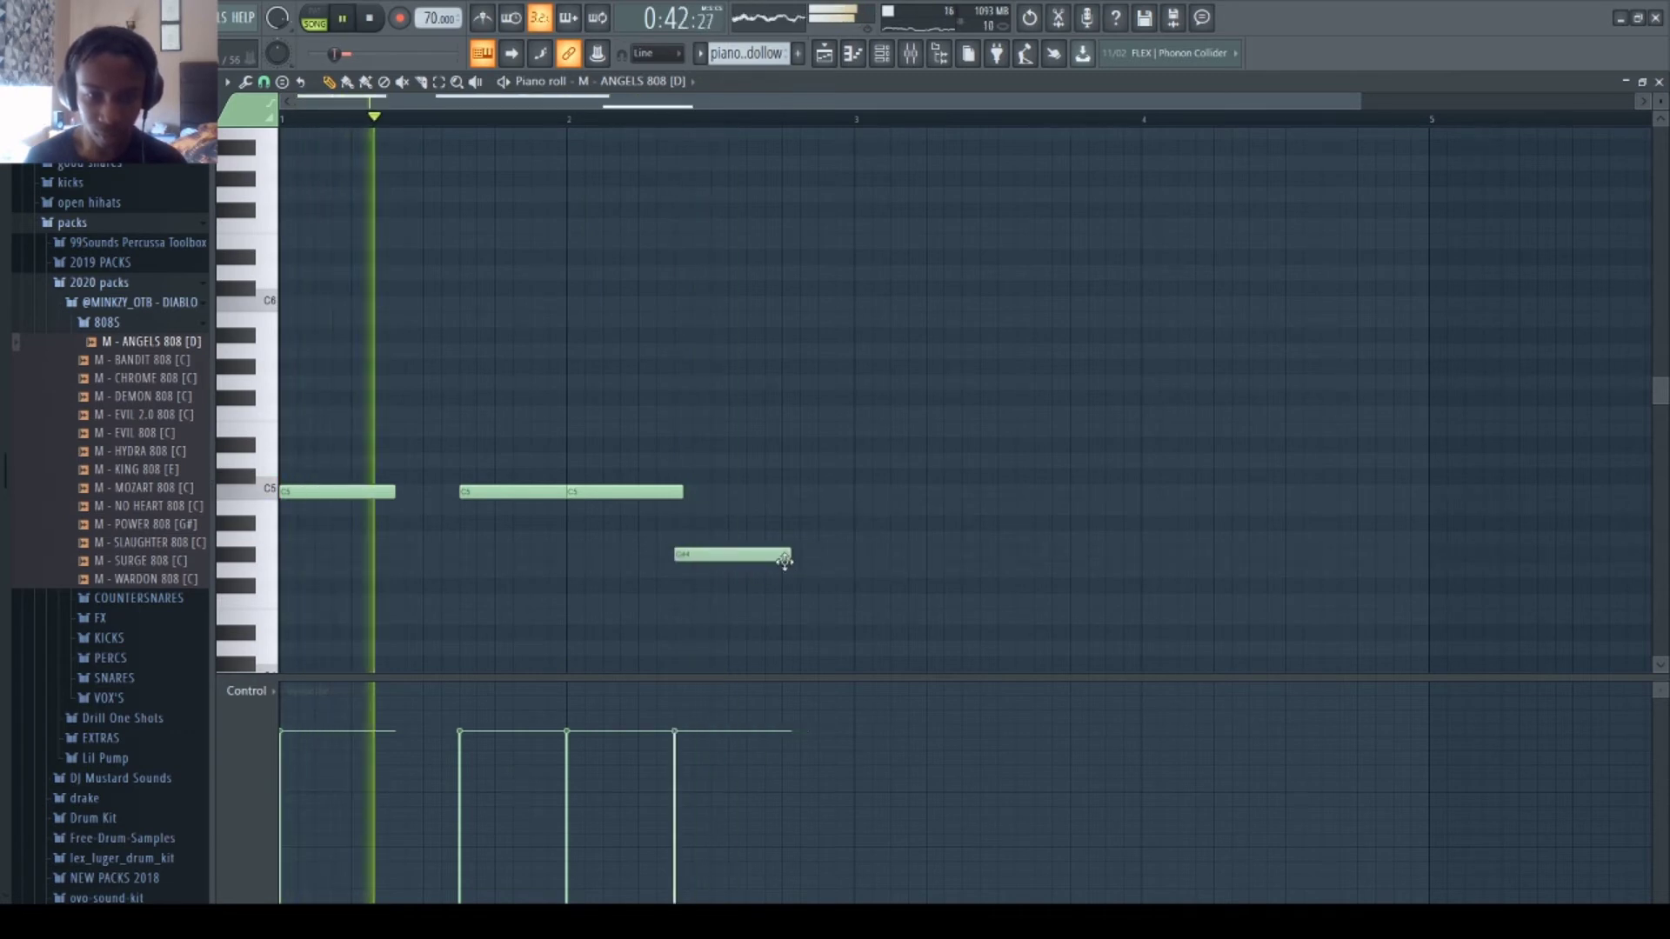
left_click_drag(808, 556, 743, 572)
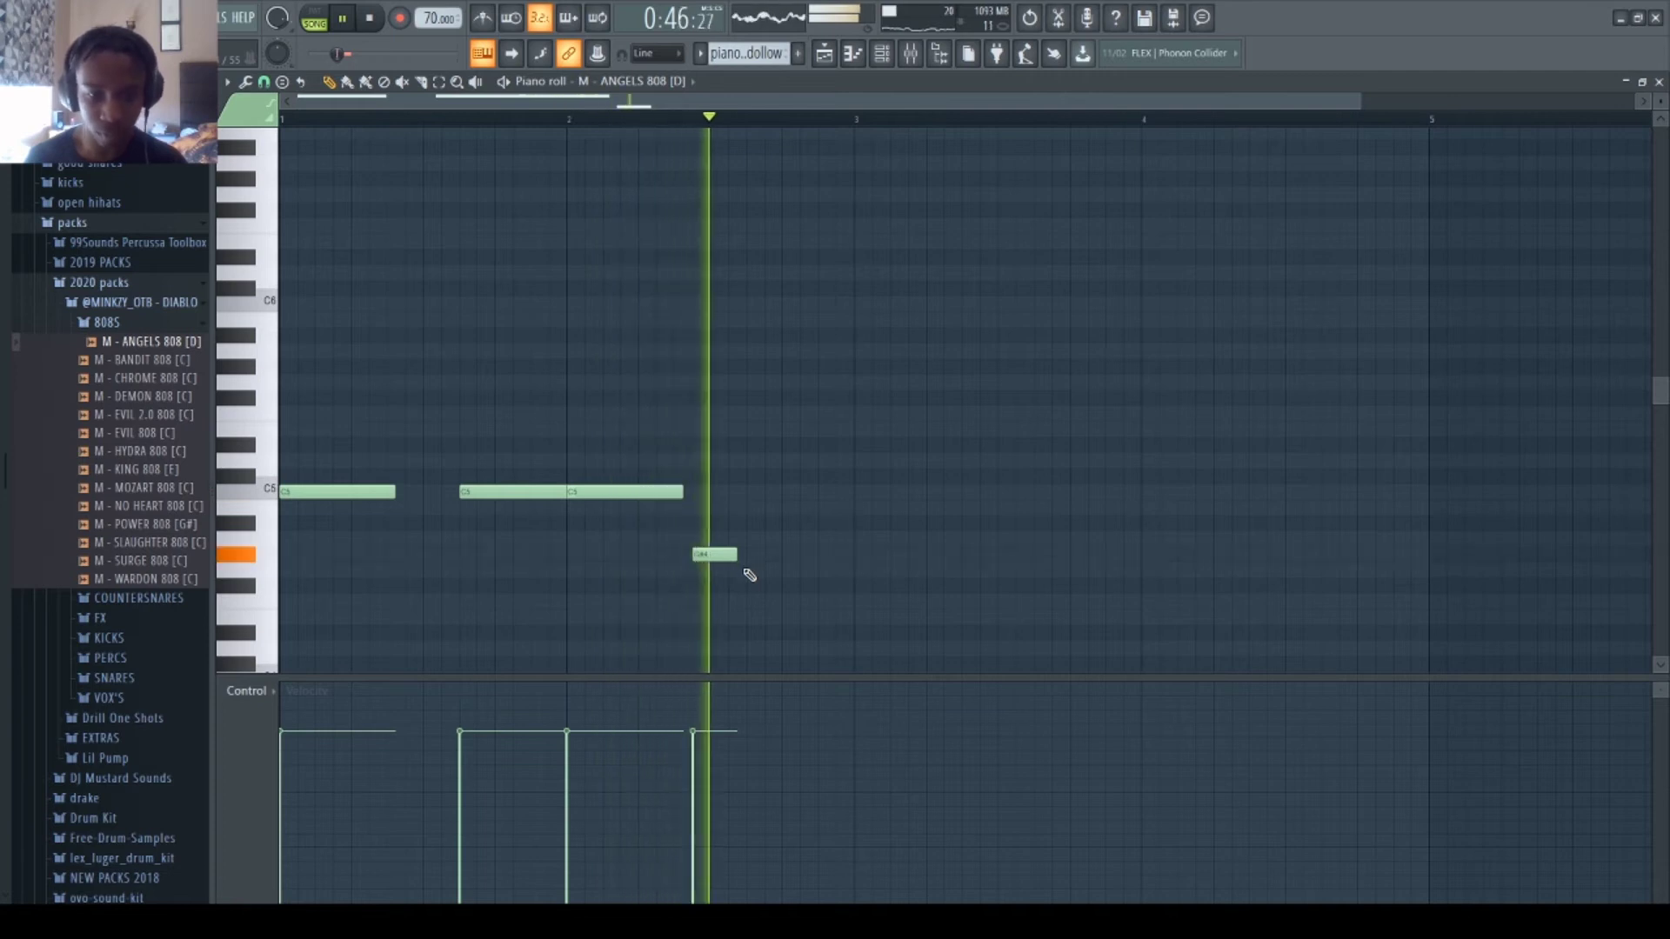
left_click(748, 570)
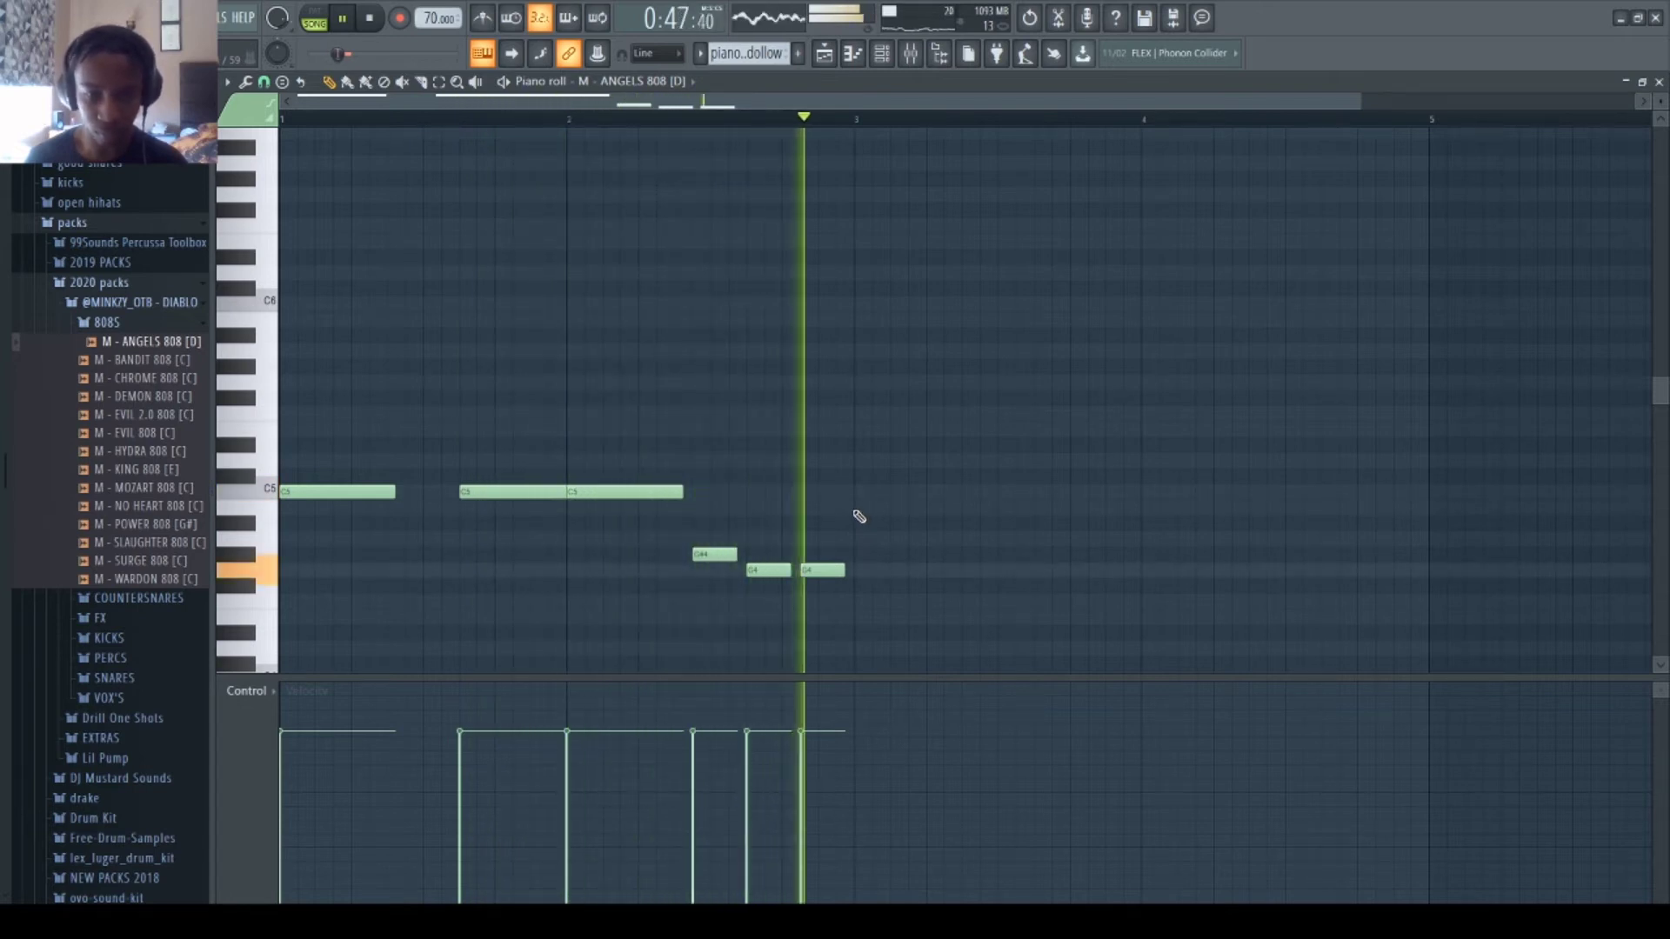
left_click(865, 492)
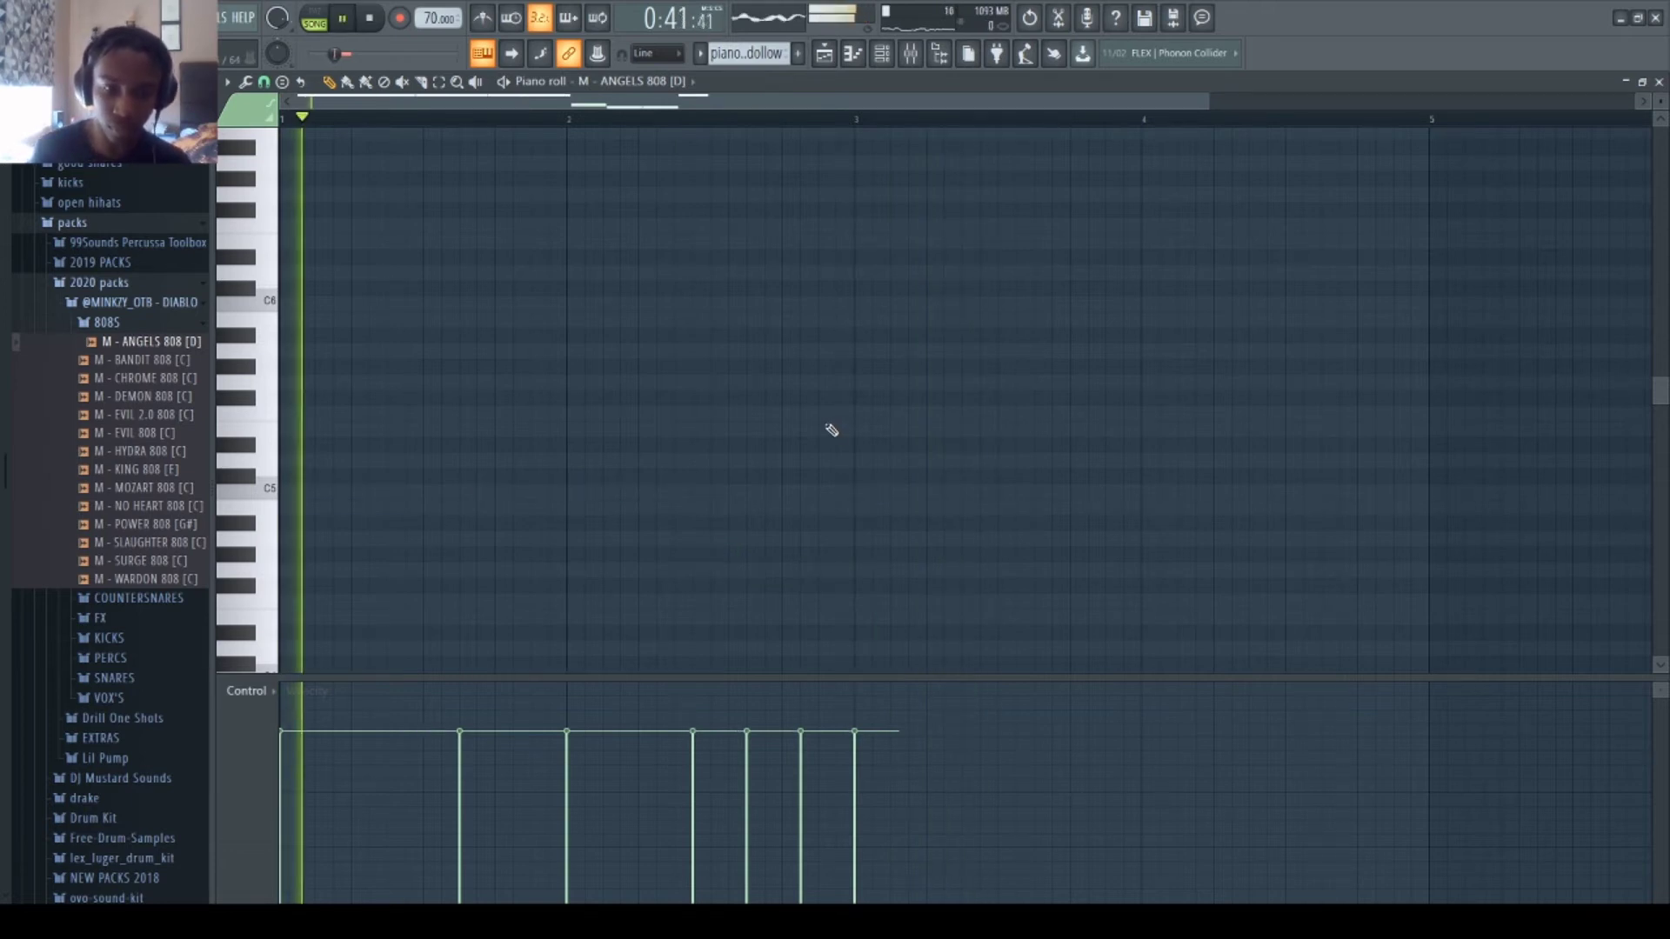
- Extend the bassline notes to close the gaps between them and transpose them all down two octaves, starting on C3
key("space")
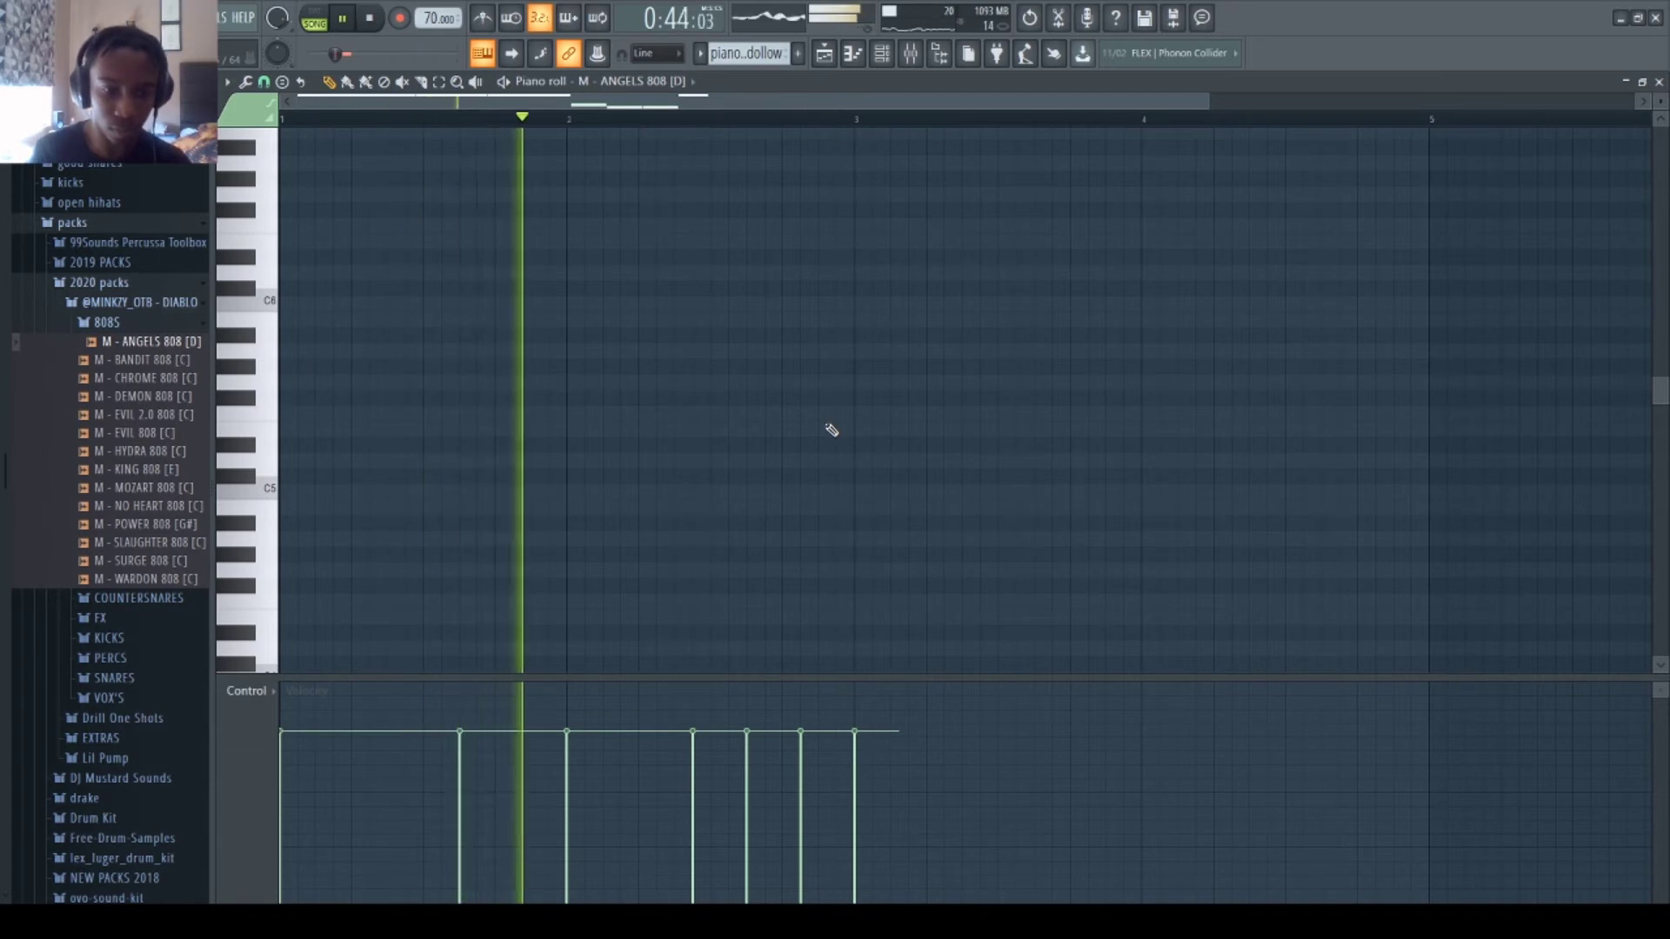
scroll(831, 366, "down", 10)
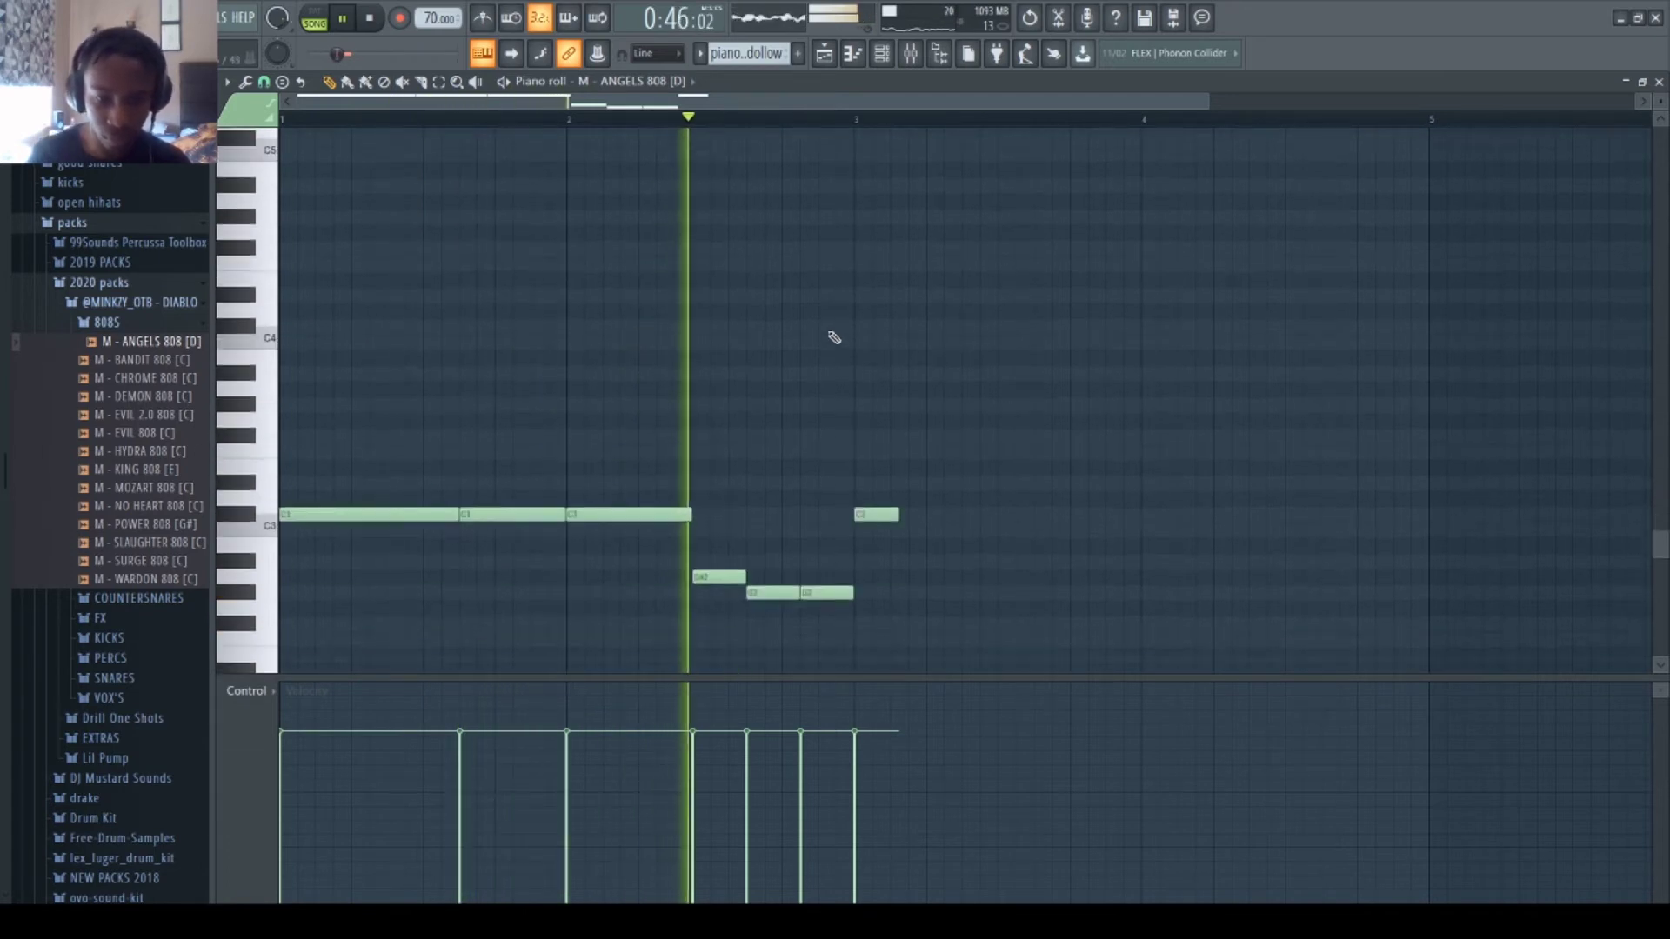
scroll(886, 262, "up", 1)
scroll(888, 265, "up", 2)
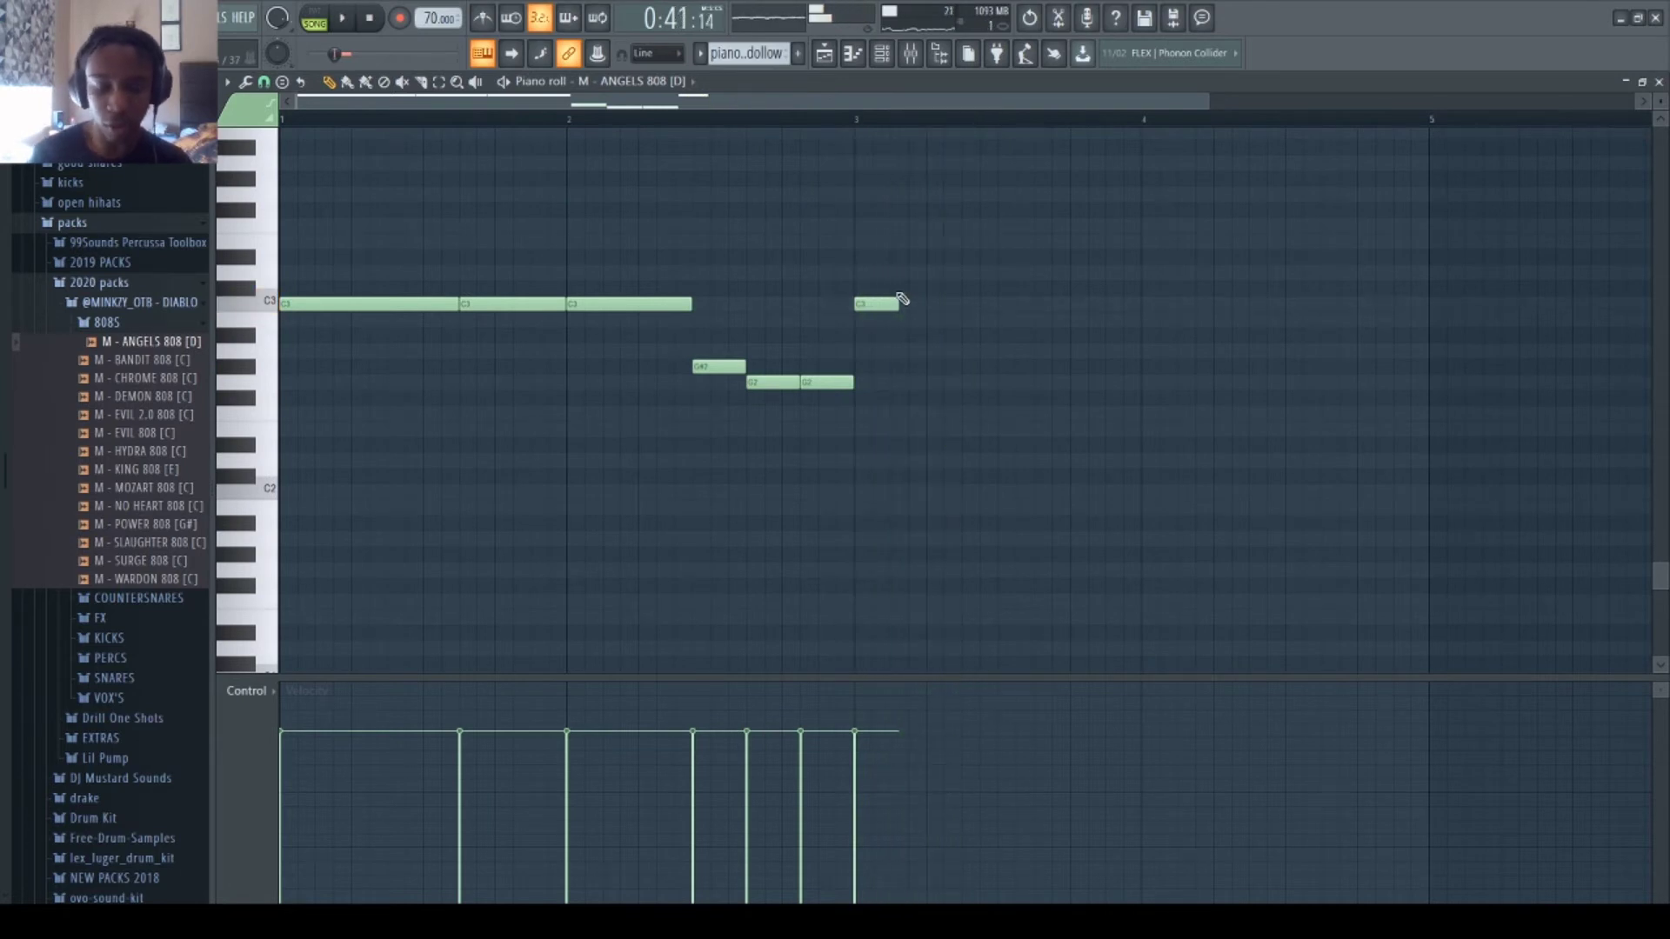
- Try M - BANDIT 808 [C] in the bass channel in place of ANGELS and open its root note settings
left_click(881, 53)
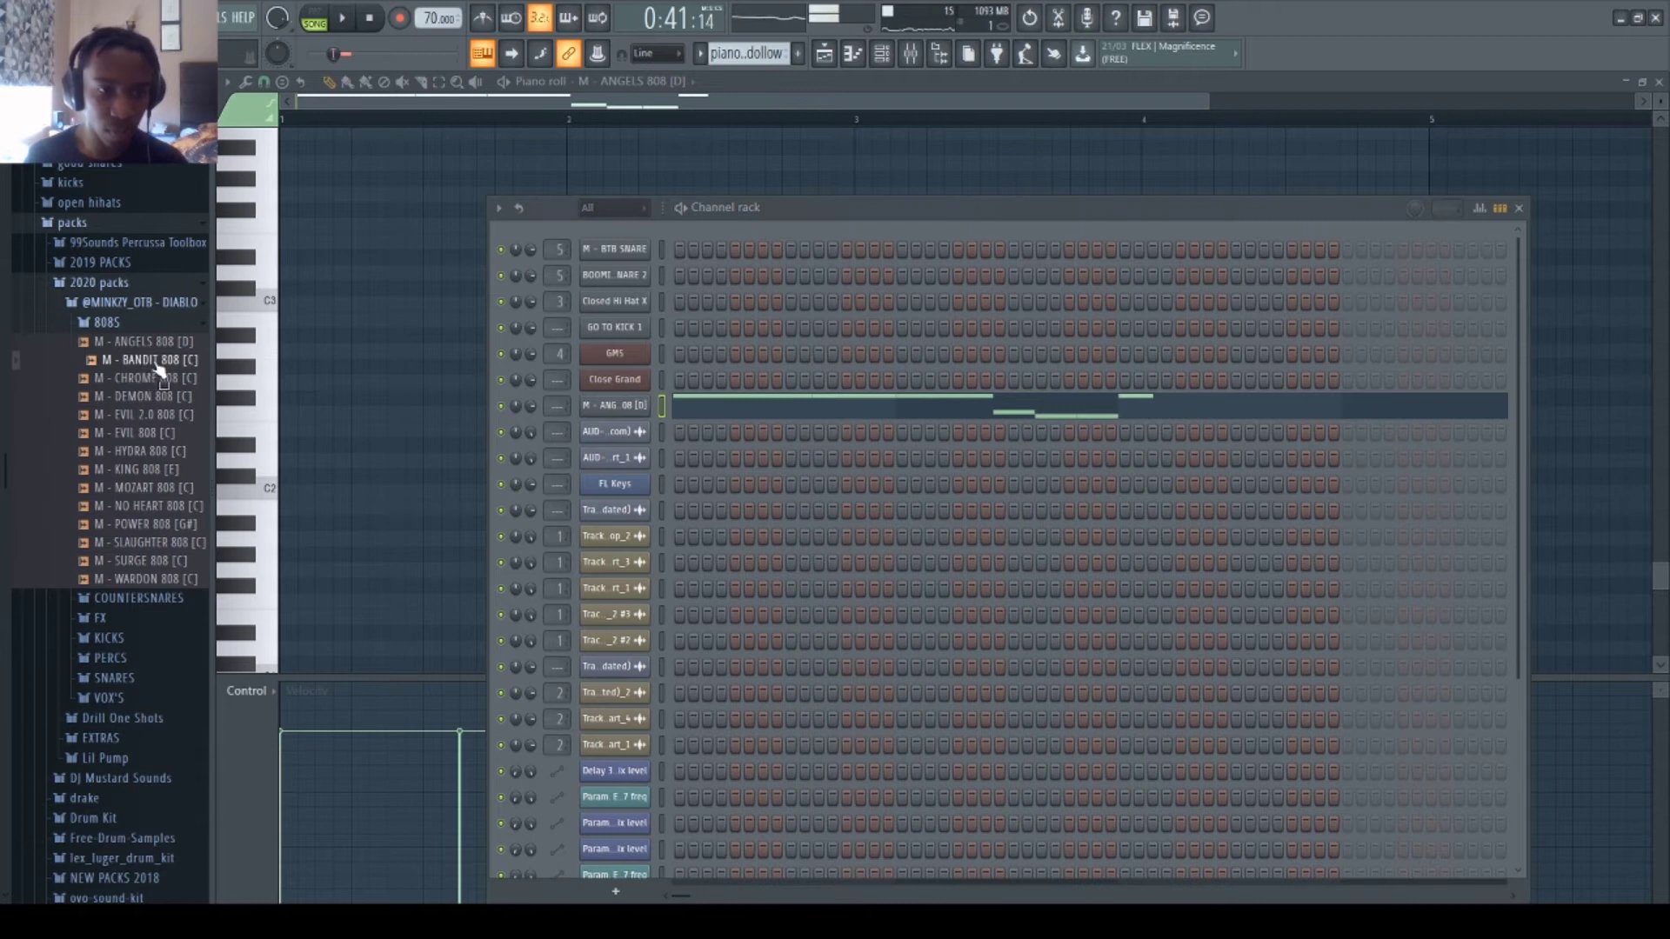
left_click(637, 407)
left_click(415, 285)
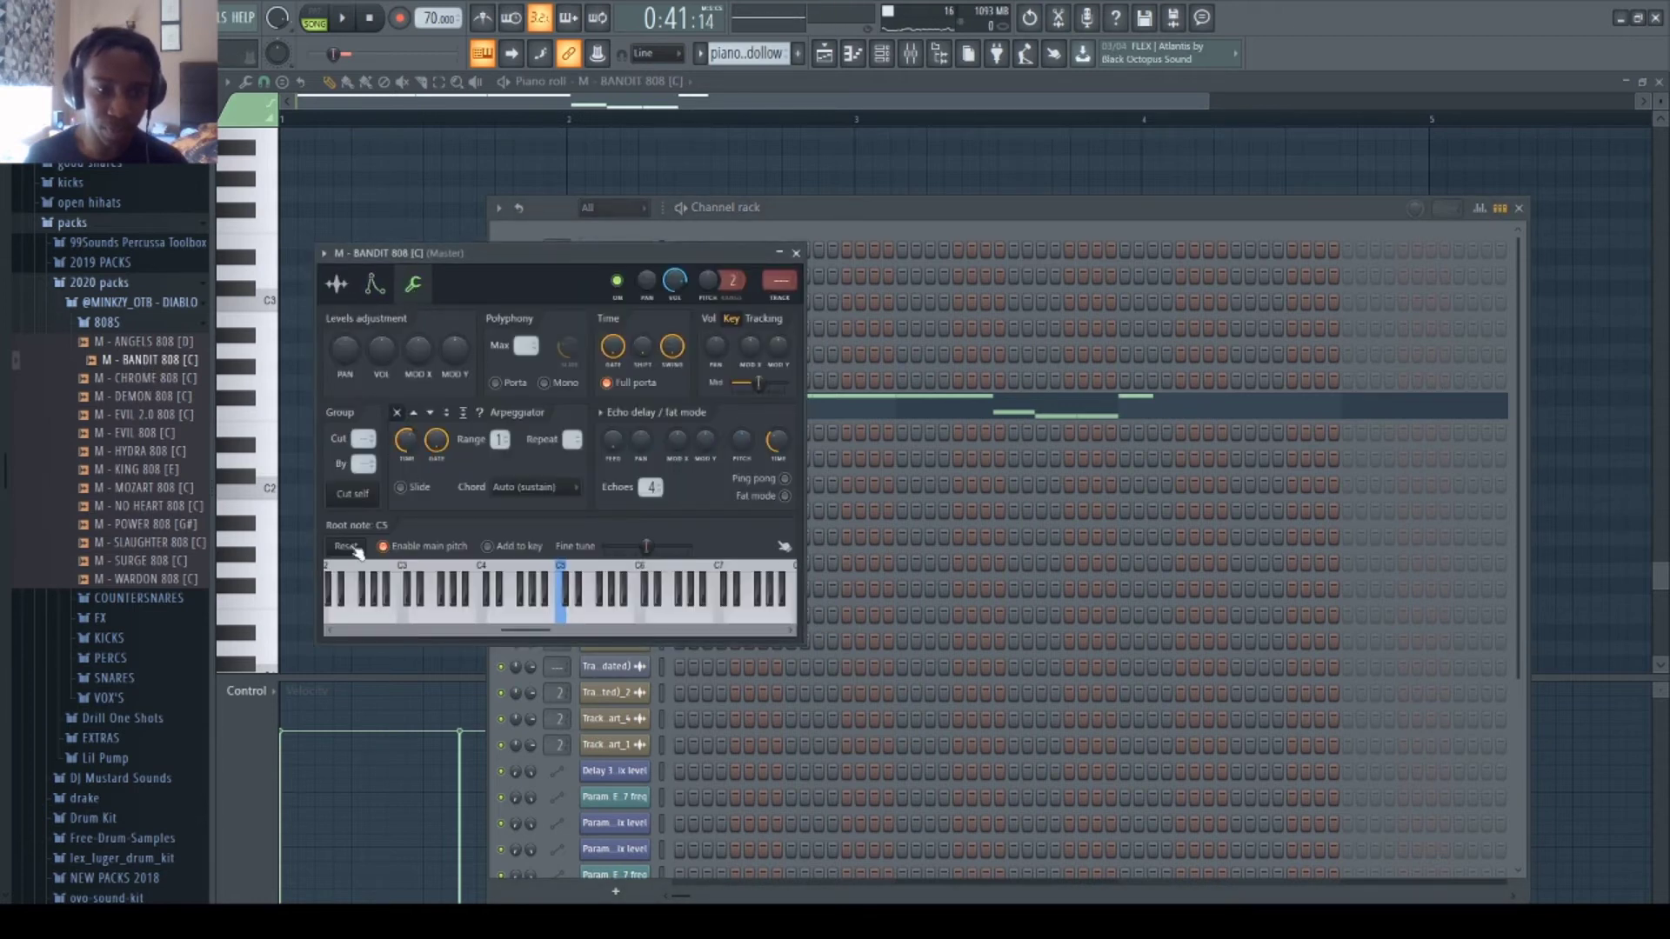
key("space")
left_click(472, 223)
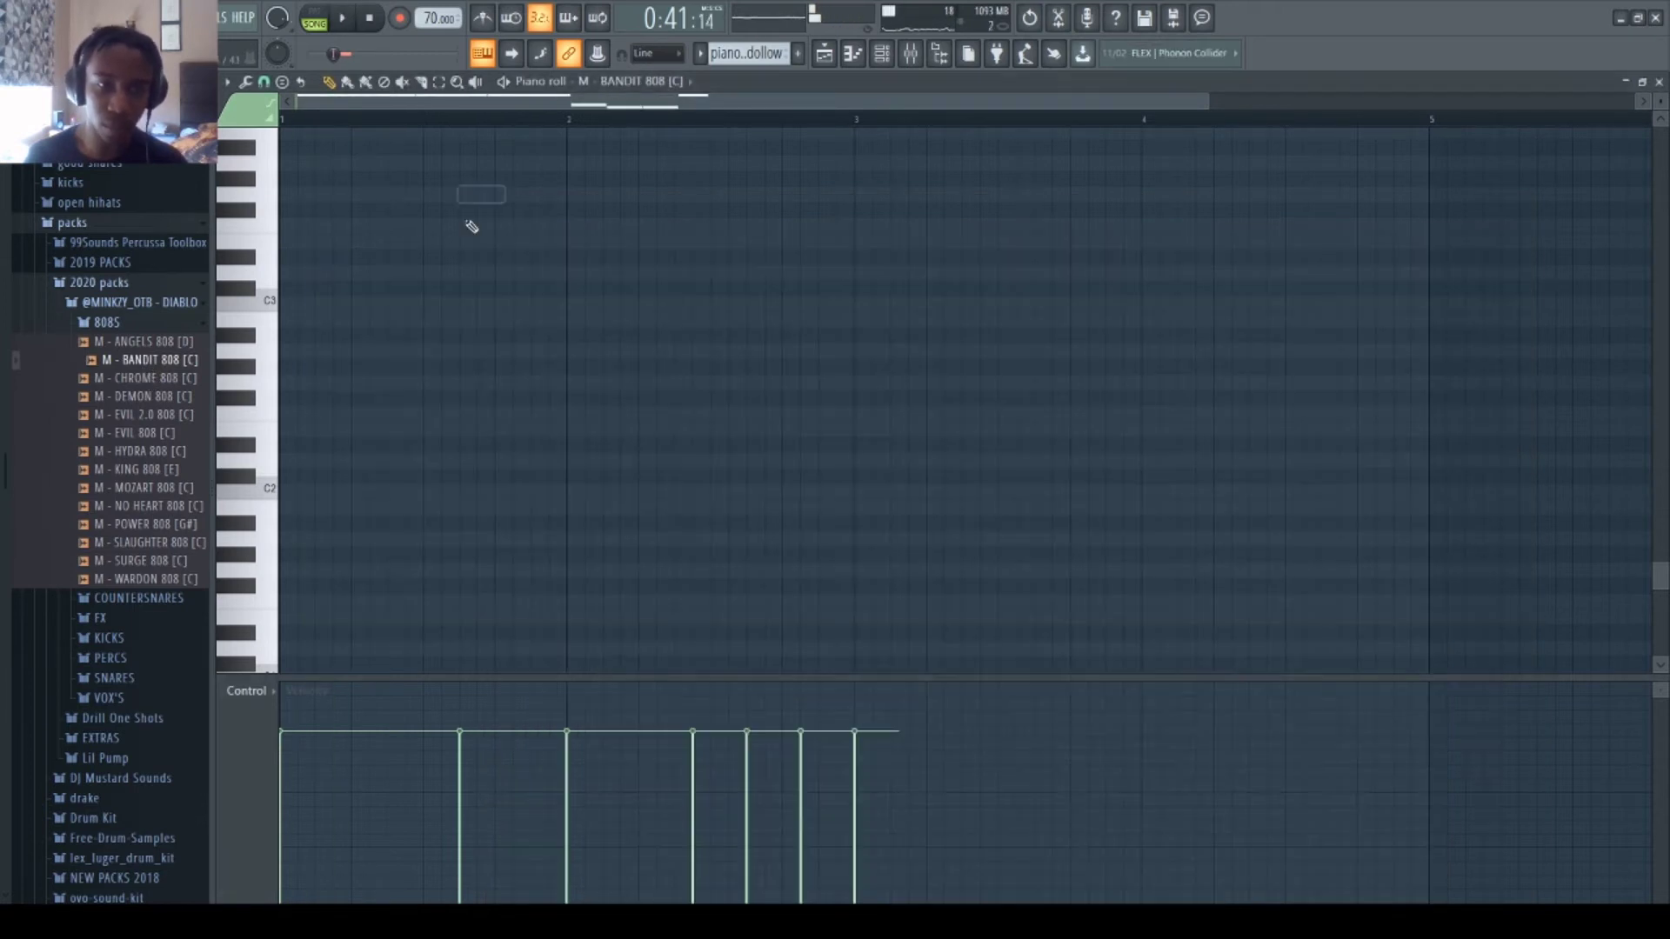
- Try the BANDIT bassline one octave lower, starting on C2, and play it back with the song
key("space")
key("ctrl+Down")
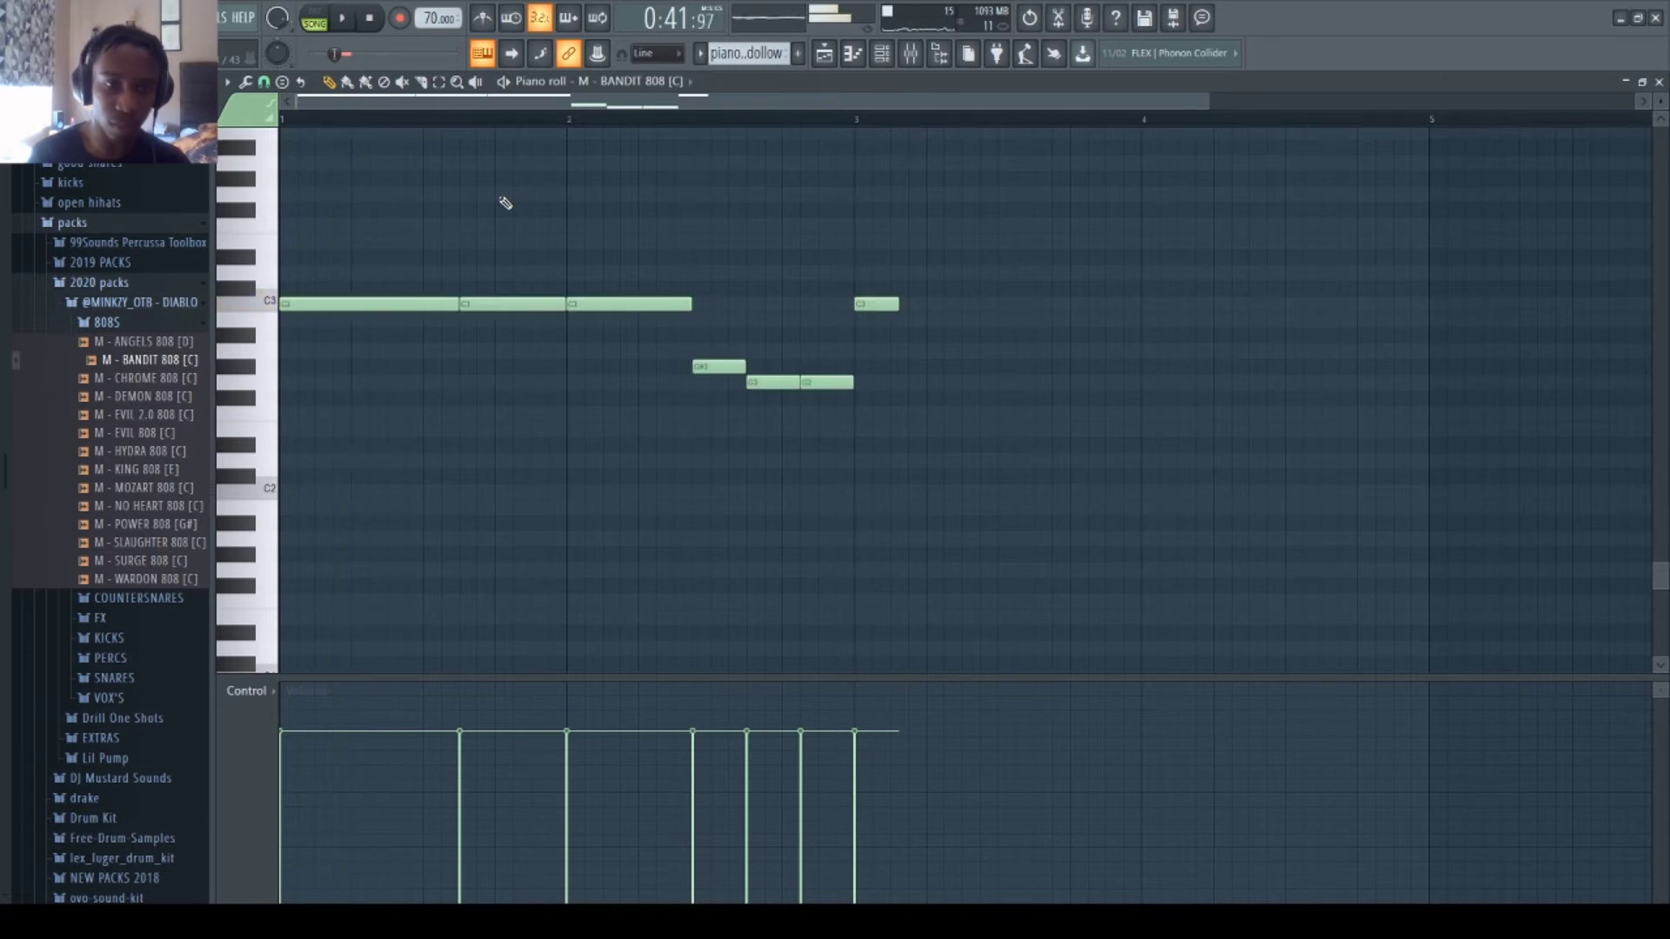
key("ctrl+Down")
key("space")
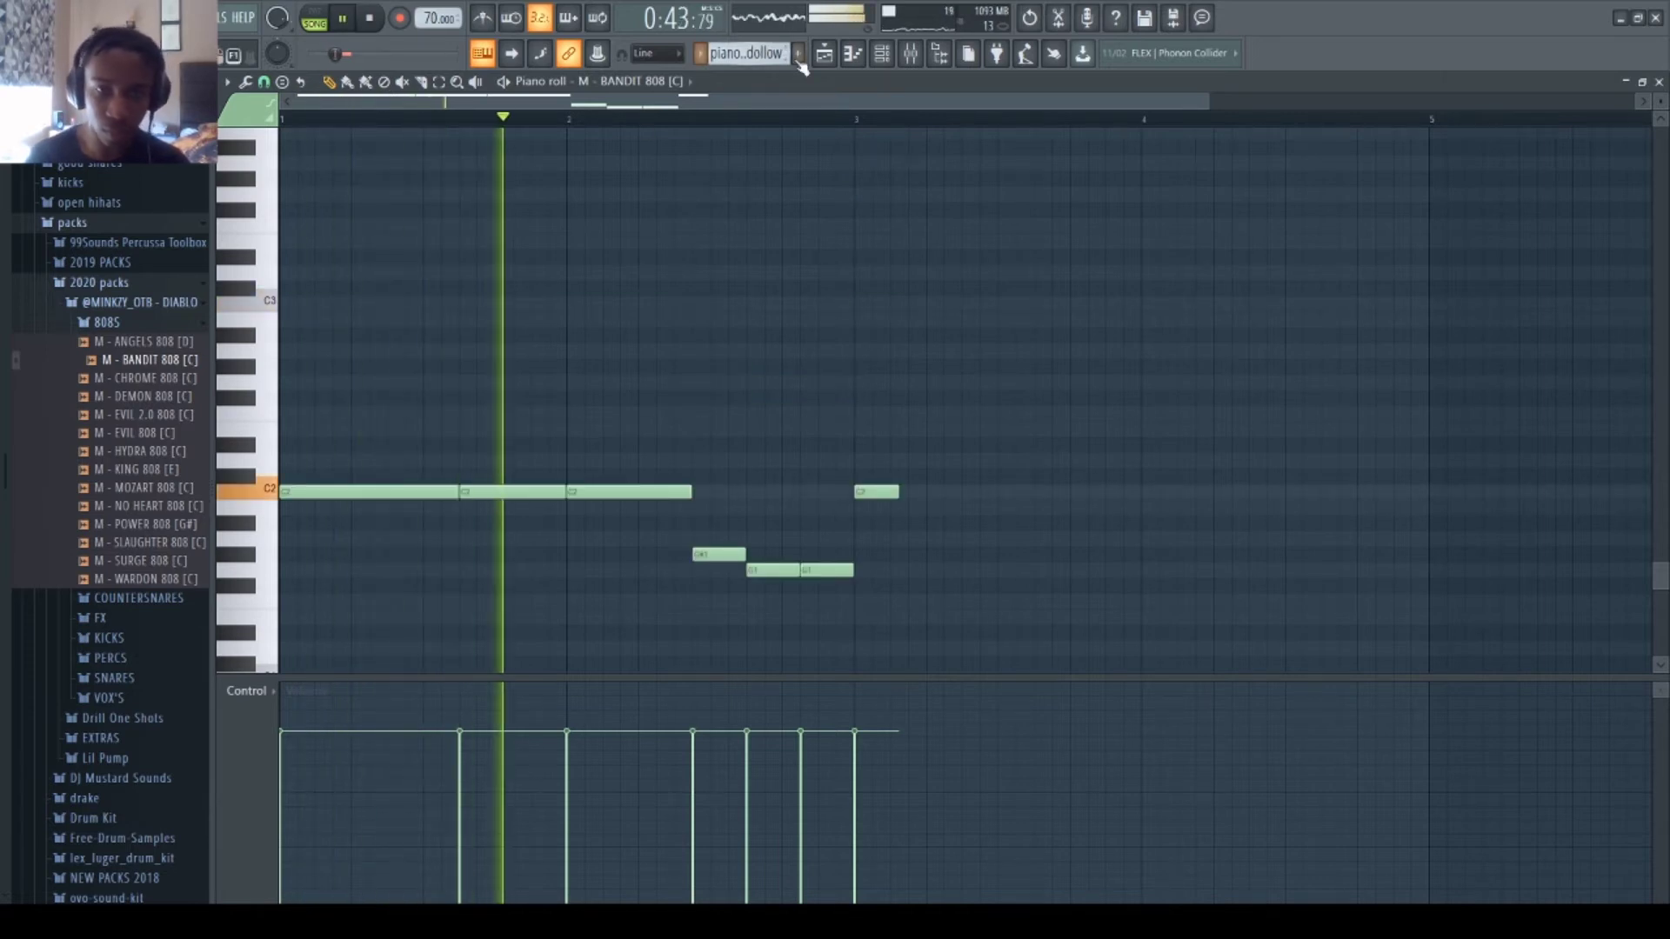
- Replace the BANDIT sample in the bass channel with M - CHROME 808 [C] and reopen its piano roll
key("F6")
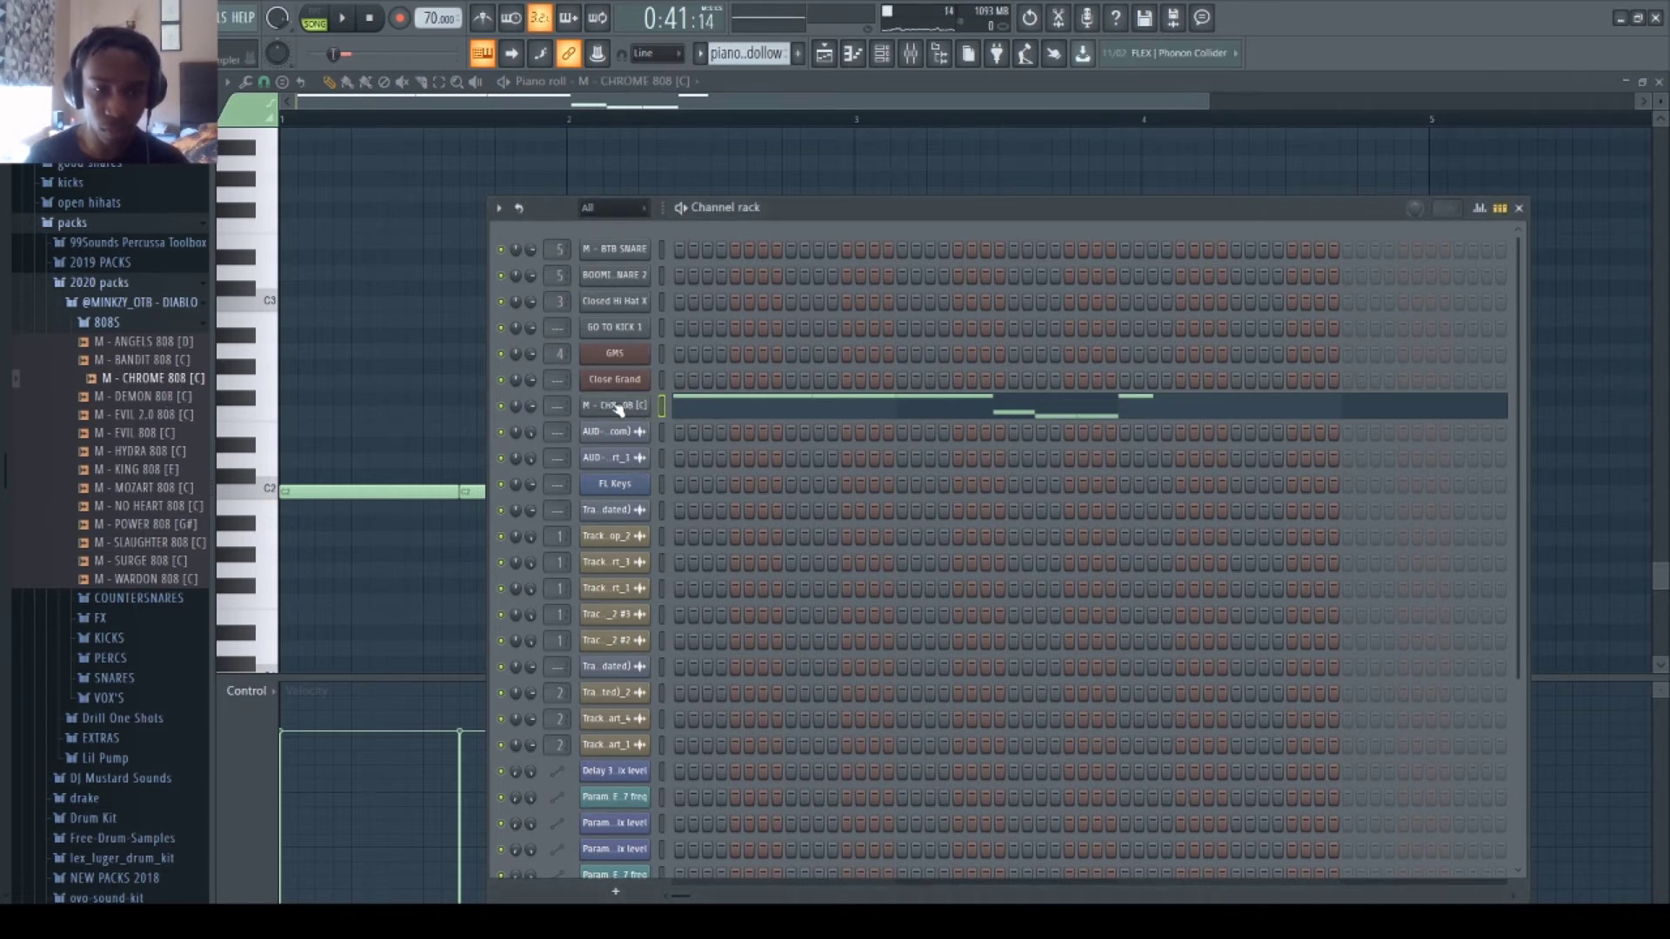
key("space")
key("space")
- Audition CHROME 808 at different pitches and transpose the whole bassline up three octaves to start on C5
left_click(267, 496)
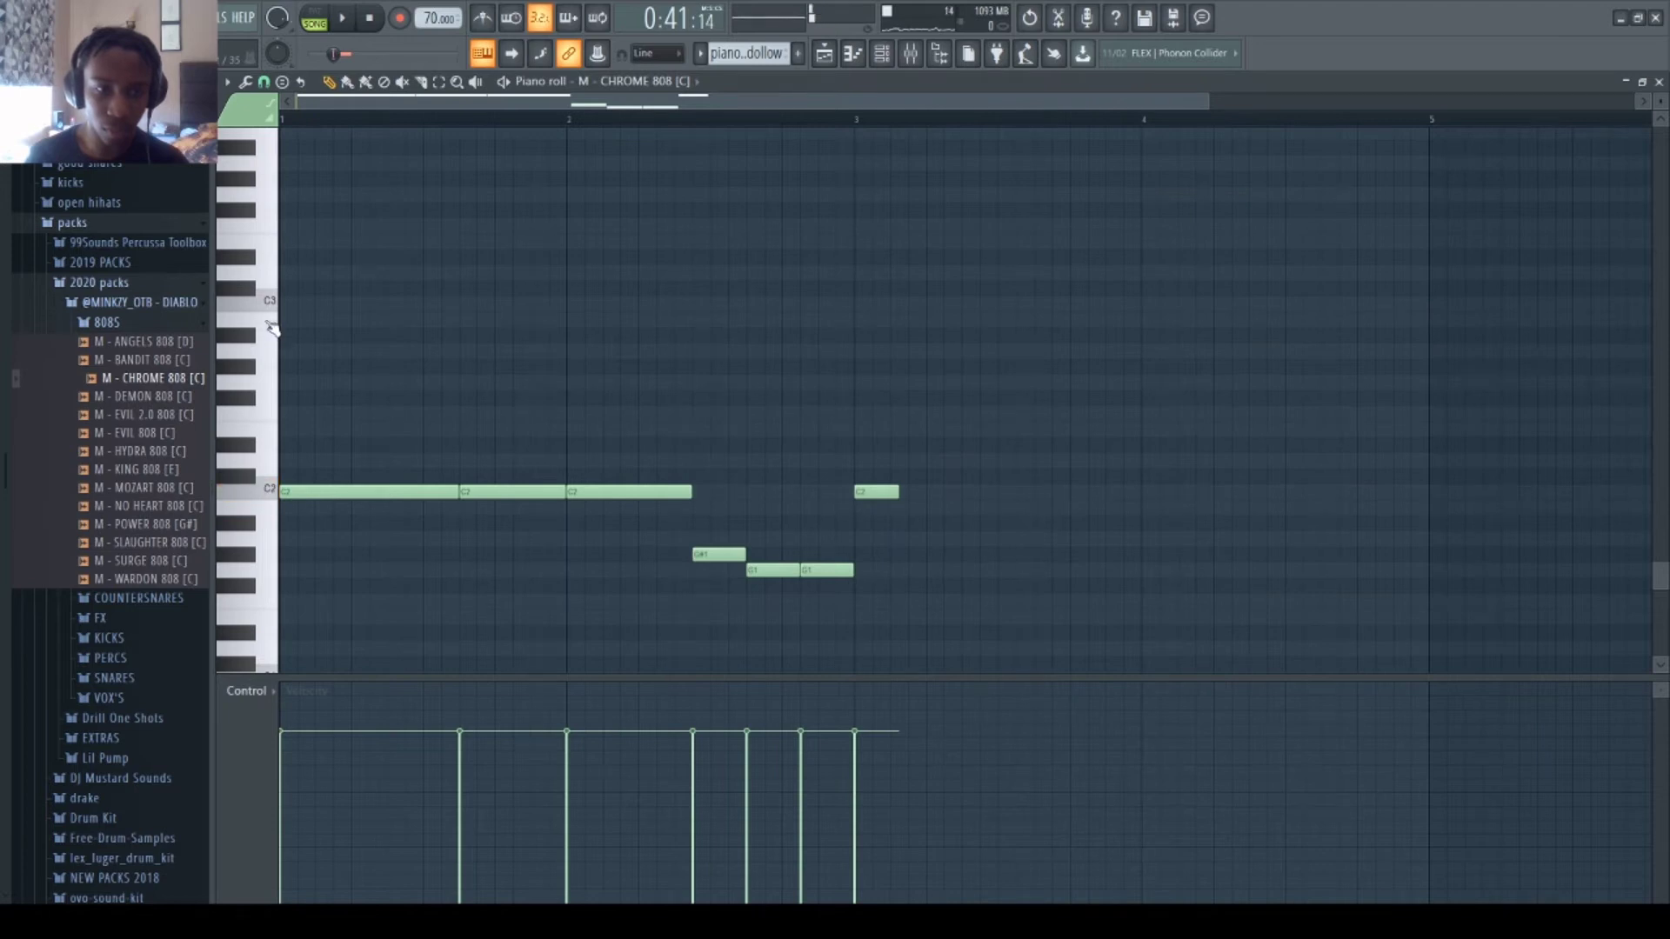
scroll(269, 313, "up", 4)
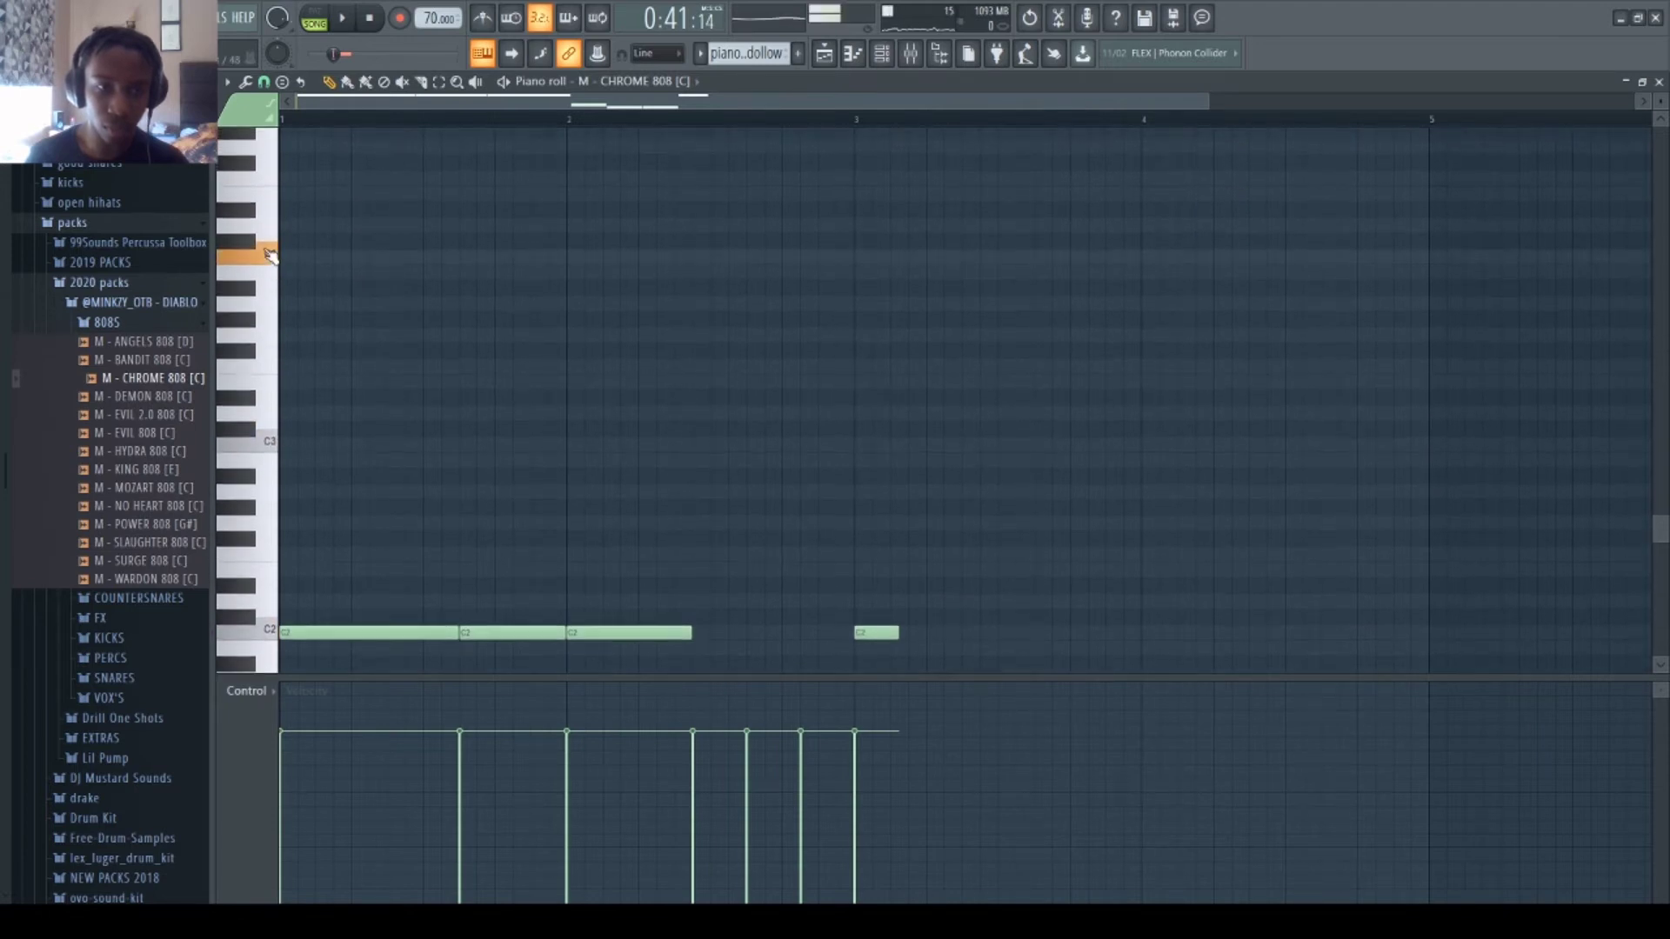
scroll(266, 226, "up", 7)
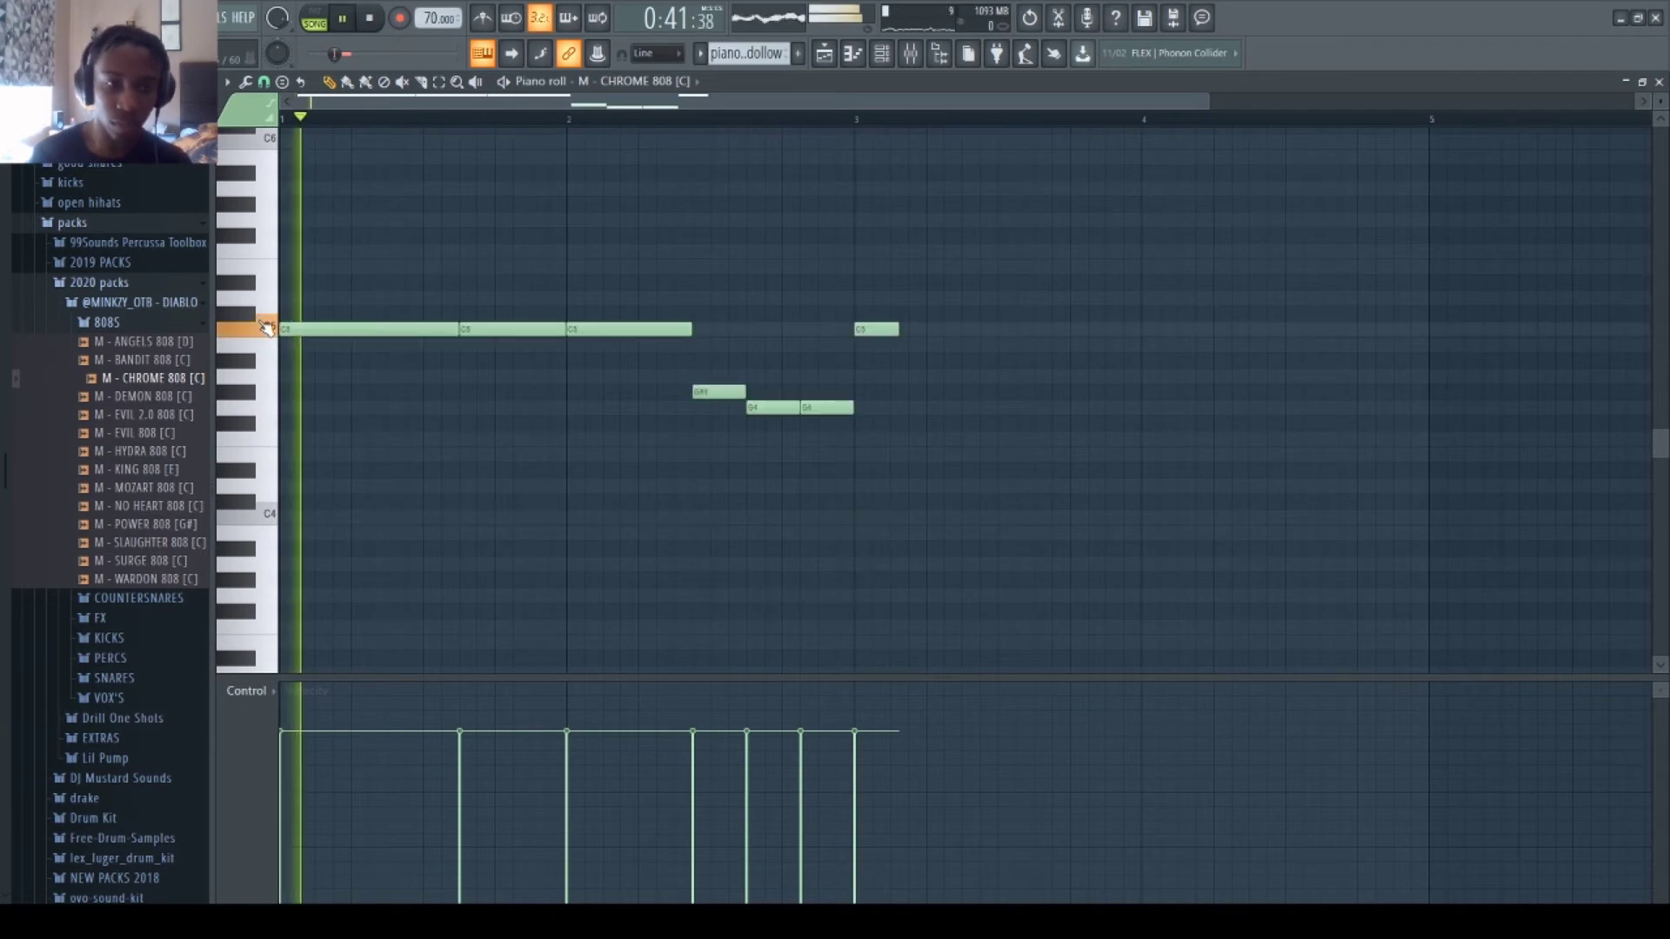
key("ctrl+Up")
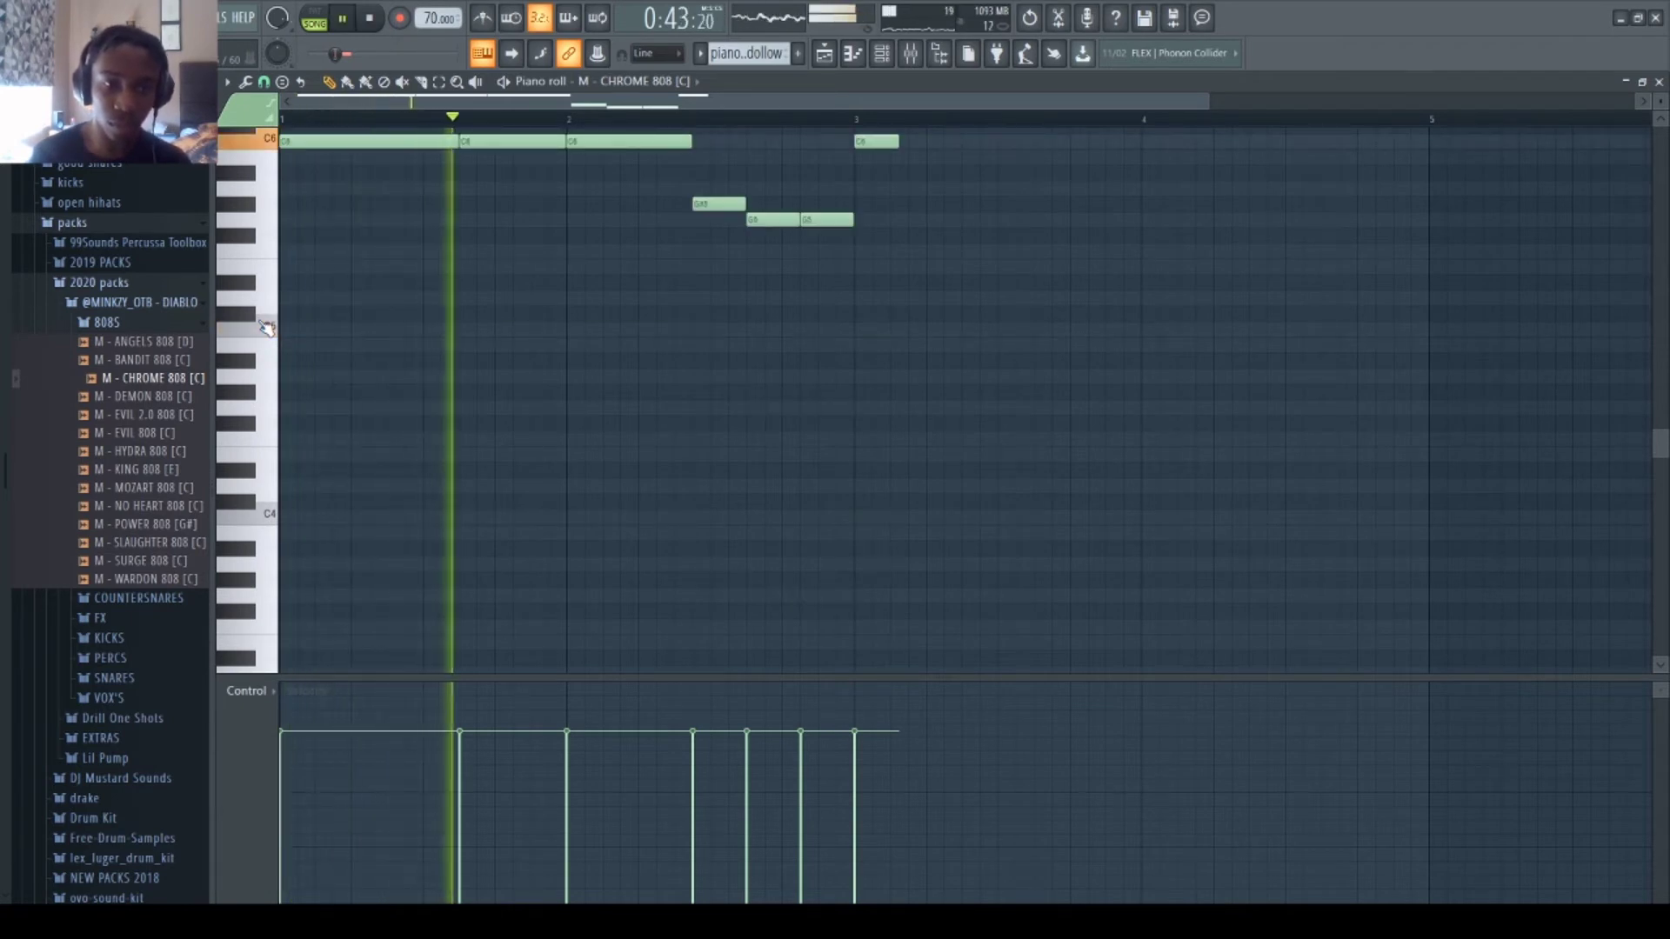
key("ctrl+Down")
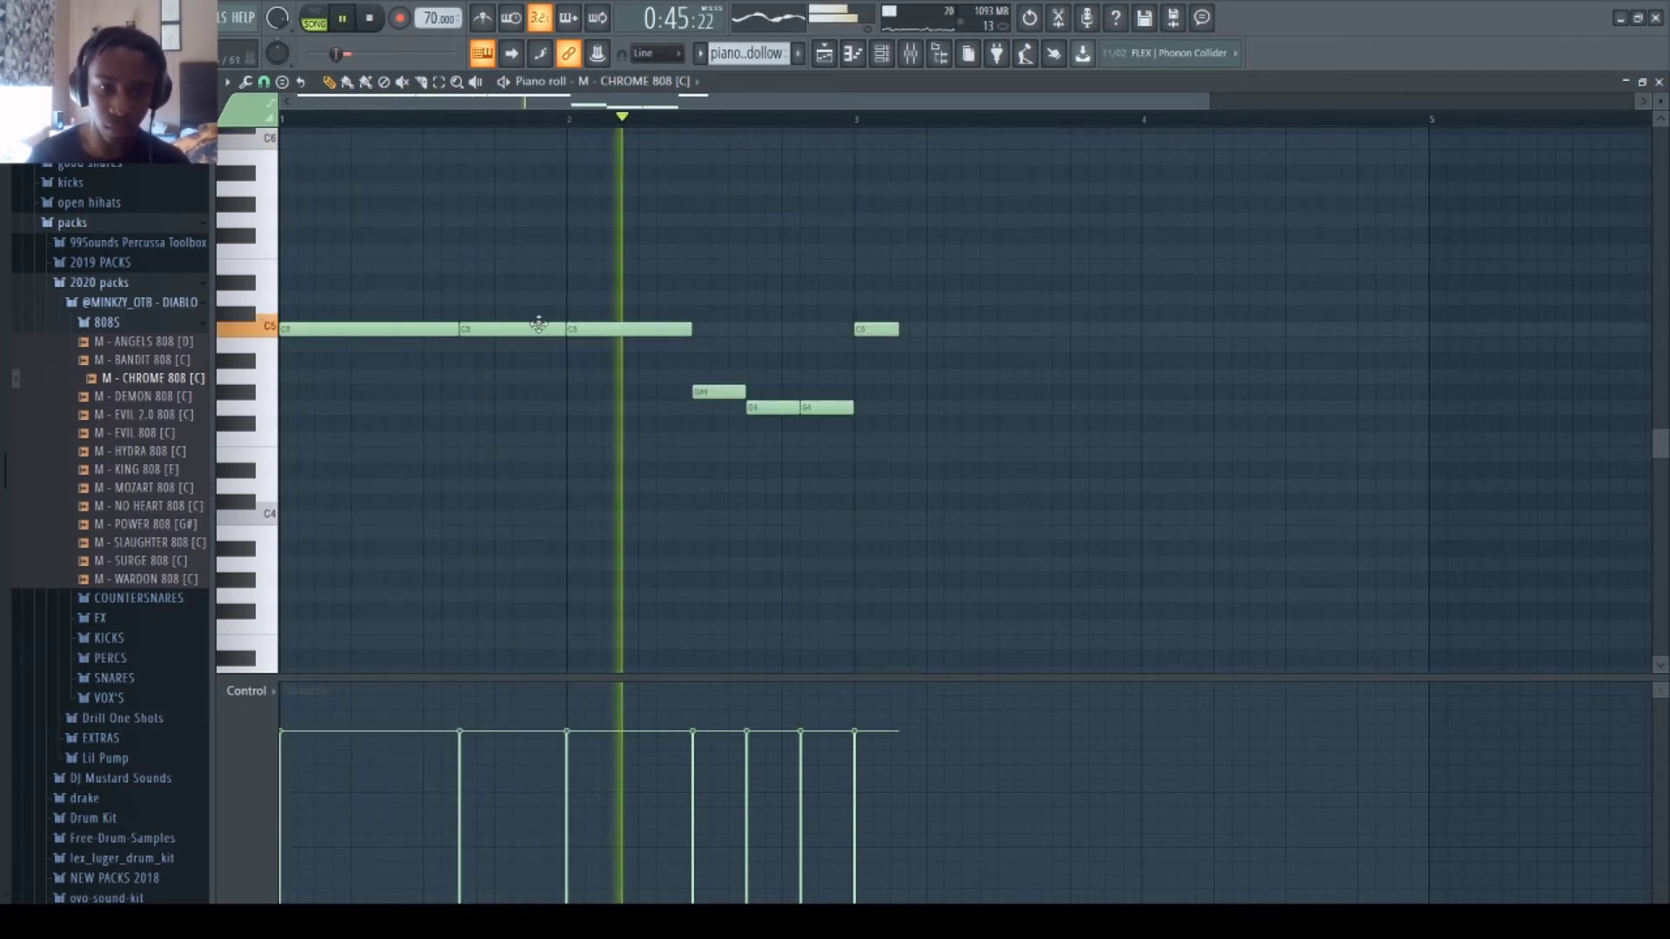
- Return to the playlist and check the pianoo dollow bass clips on Track 19 during playback
left_click(823, 53)
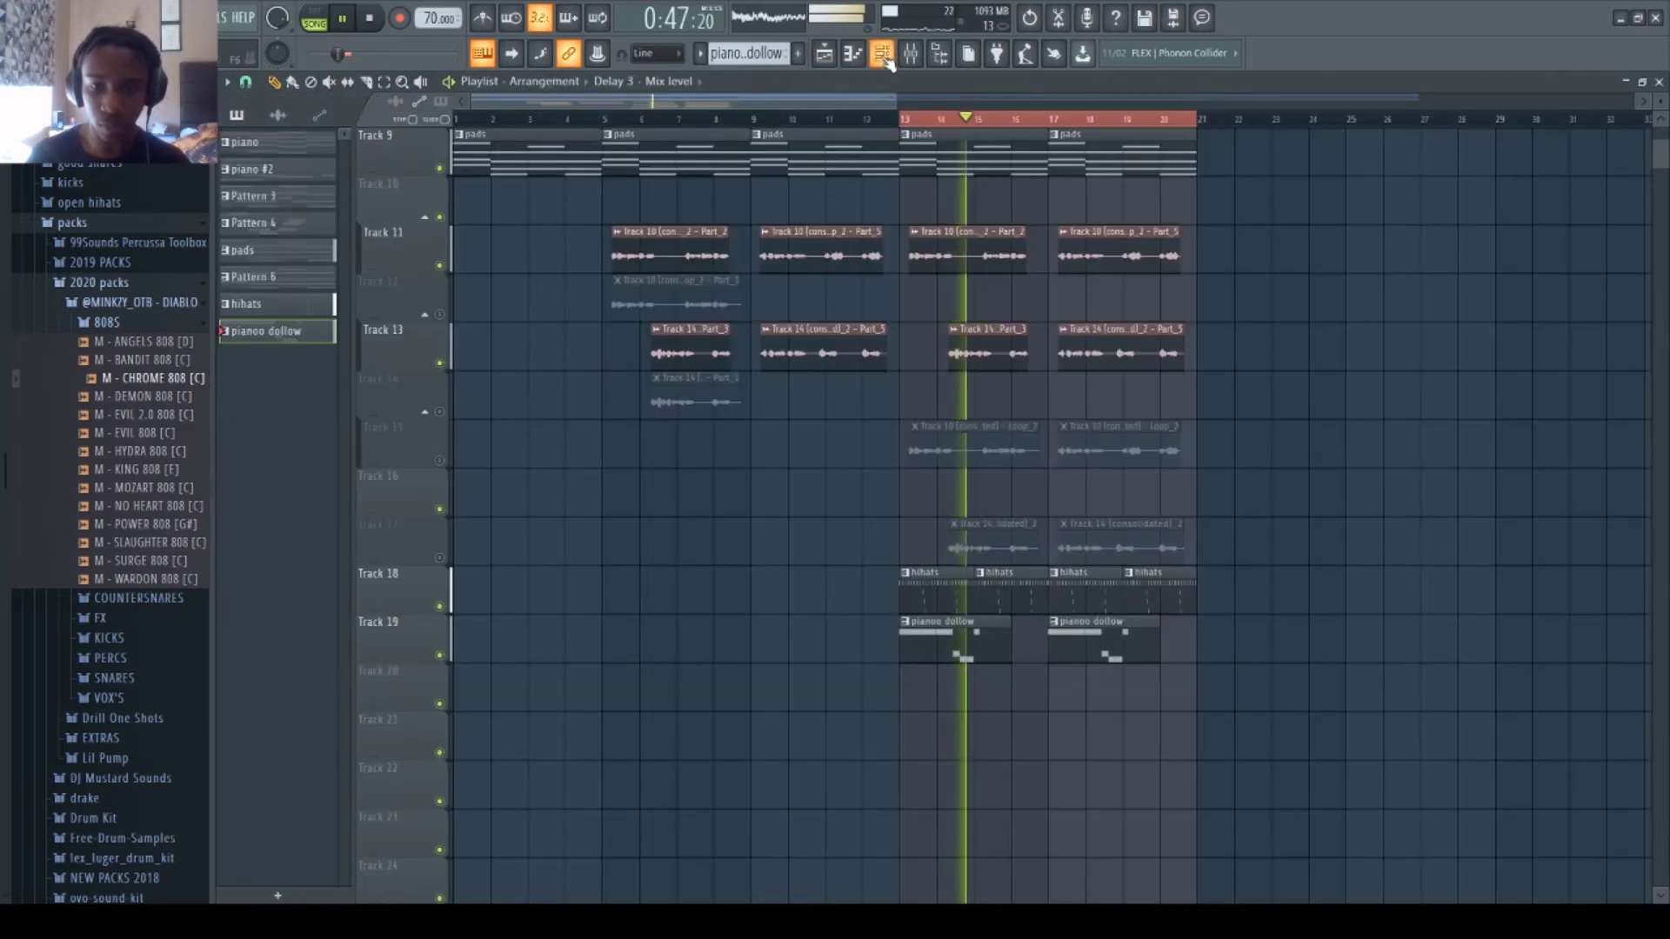
left_click(1010, 696)
right_click(1022, 670)
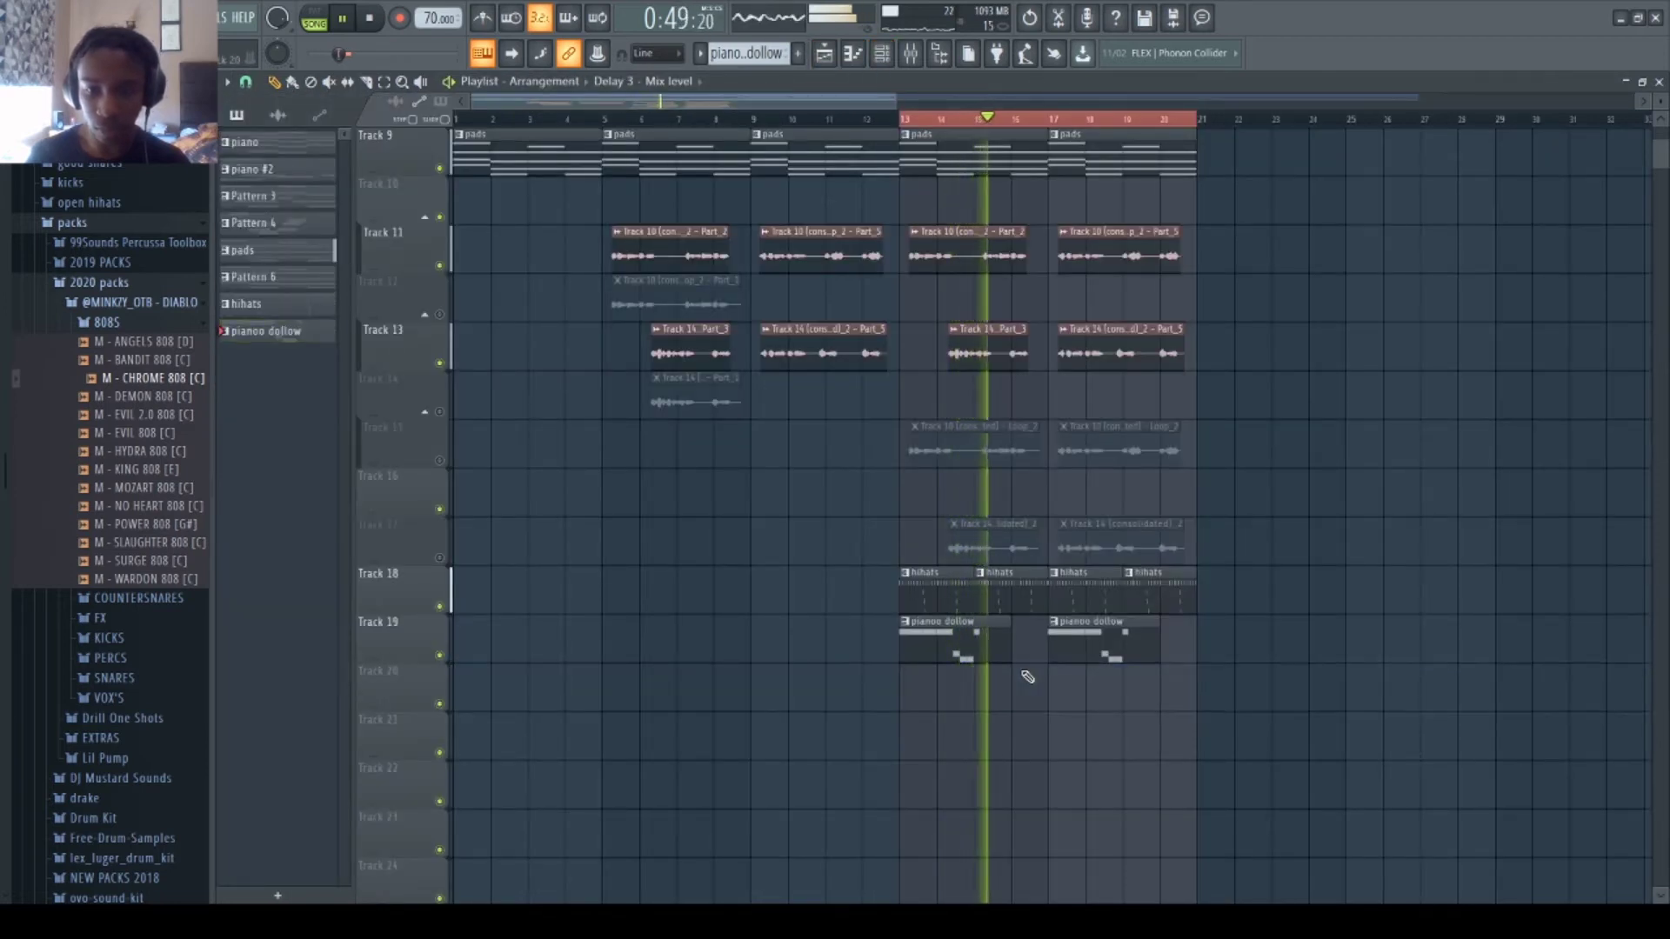
- Mute the vocal clips on Tracks 11 and 13 and reopen the pianoo dollow bassline in the piano roll
scroll(981, 420, "up", 3)
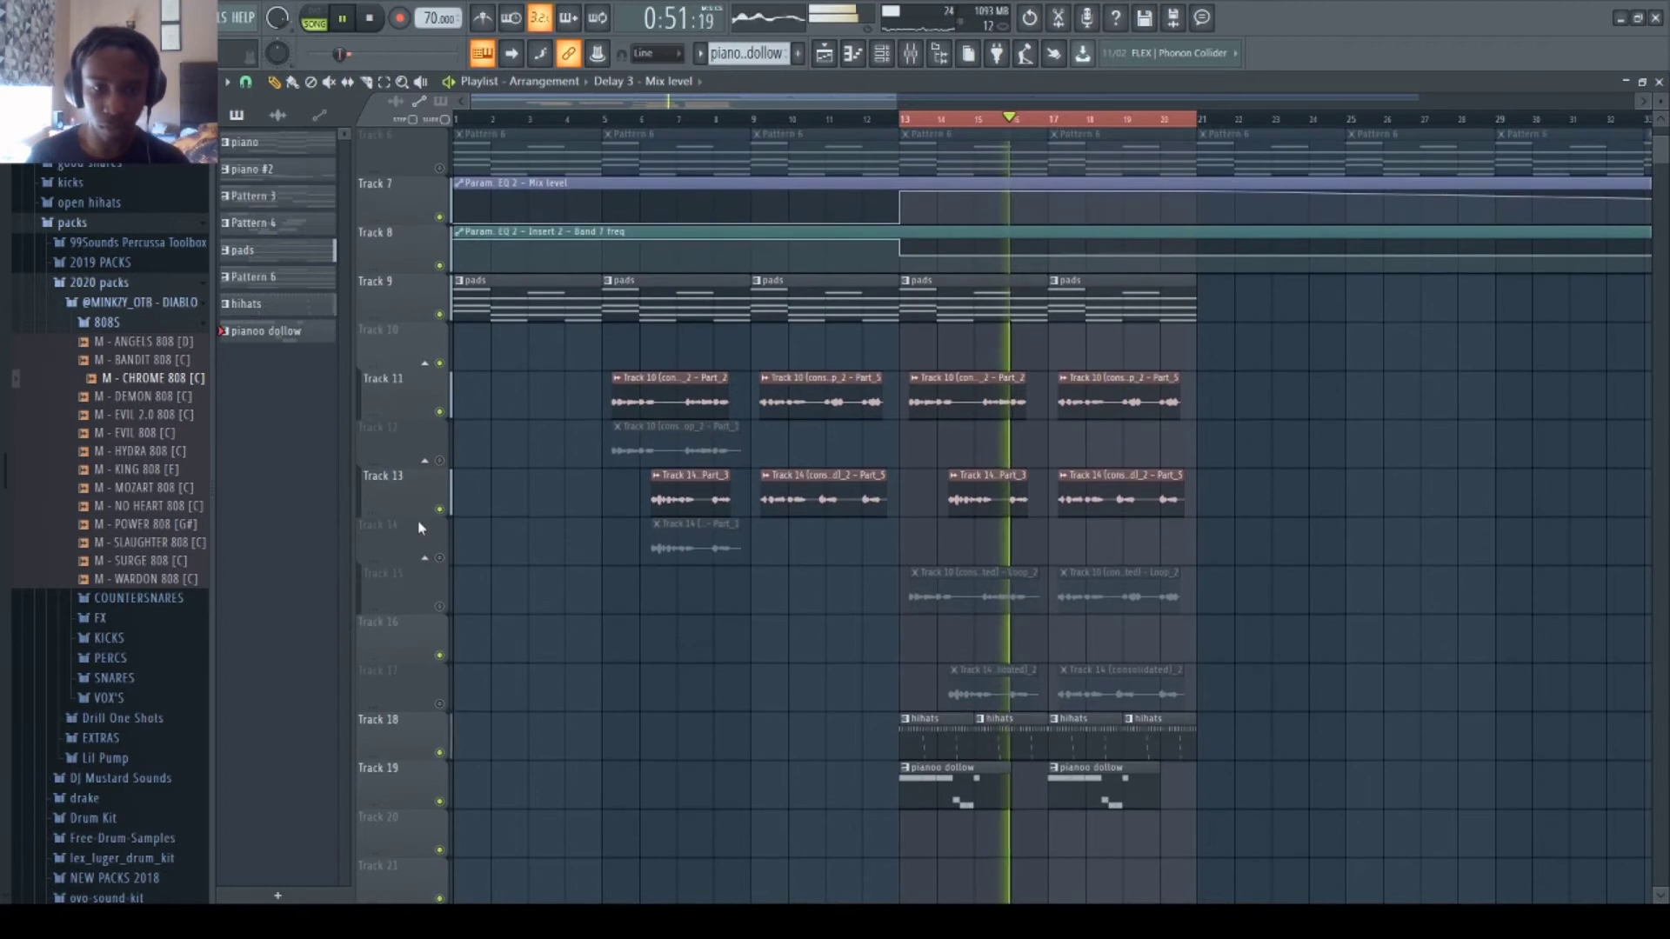
left_click(439, 411)
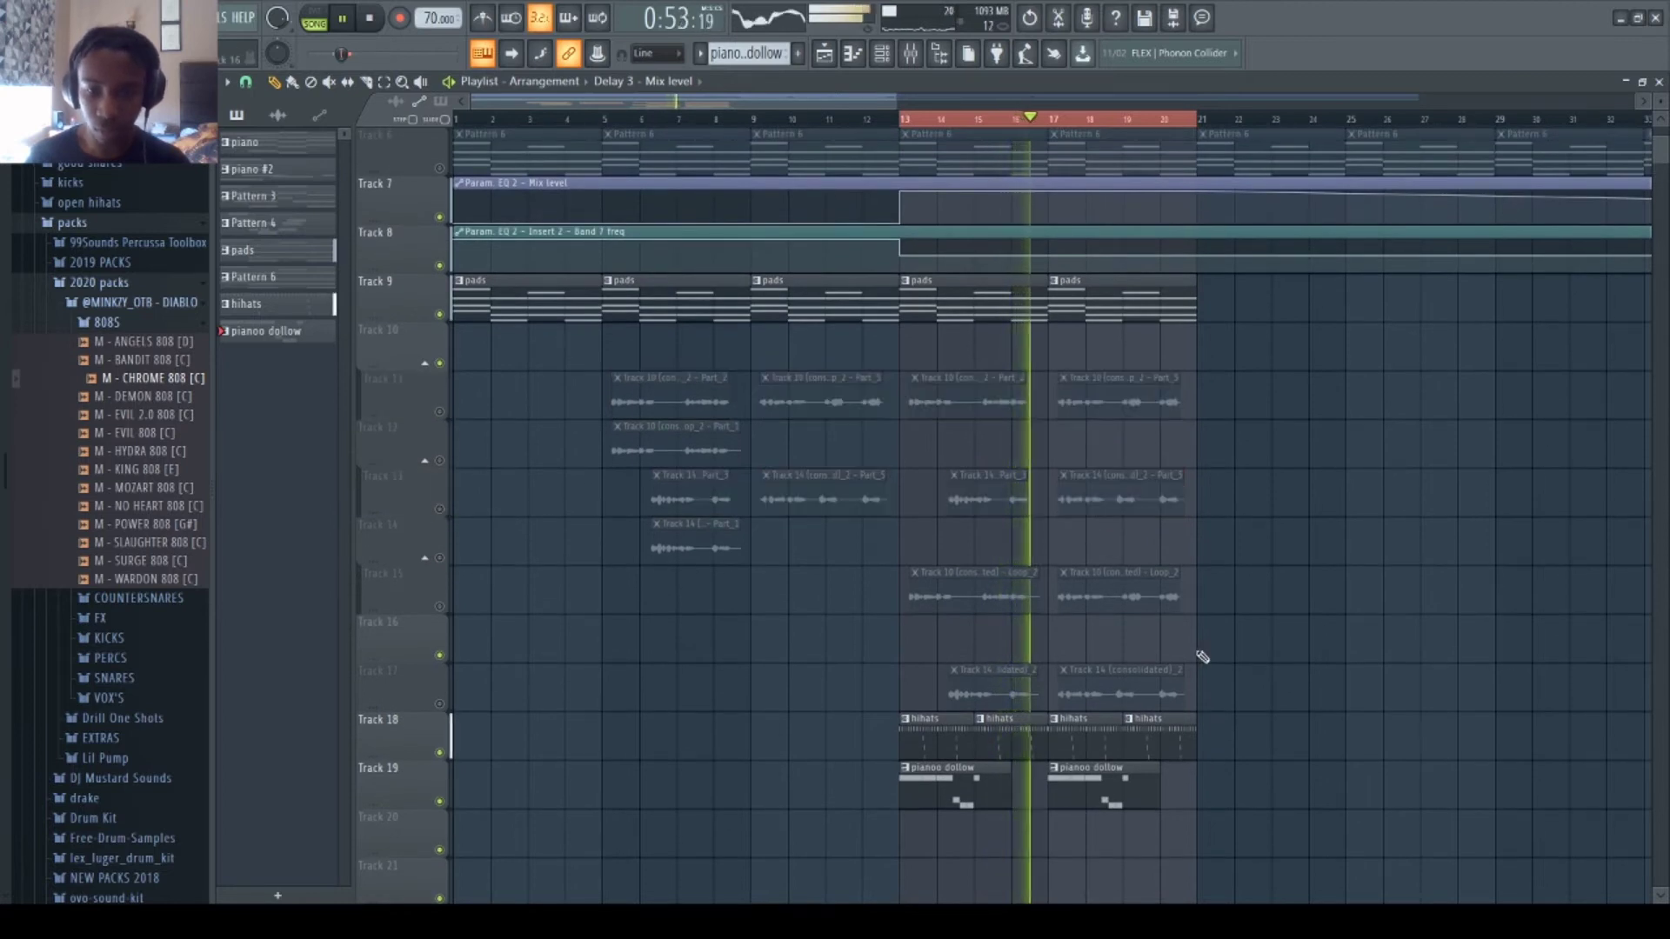
double_click(1119, 785)
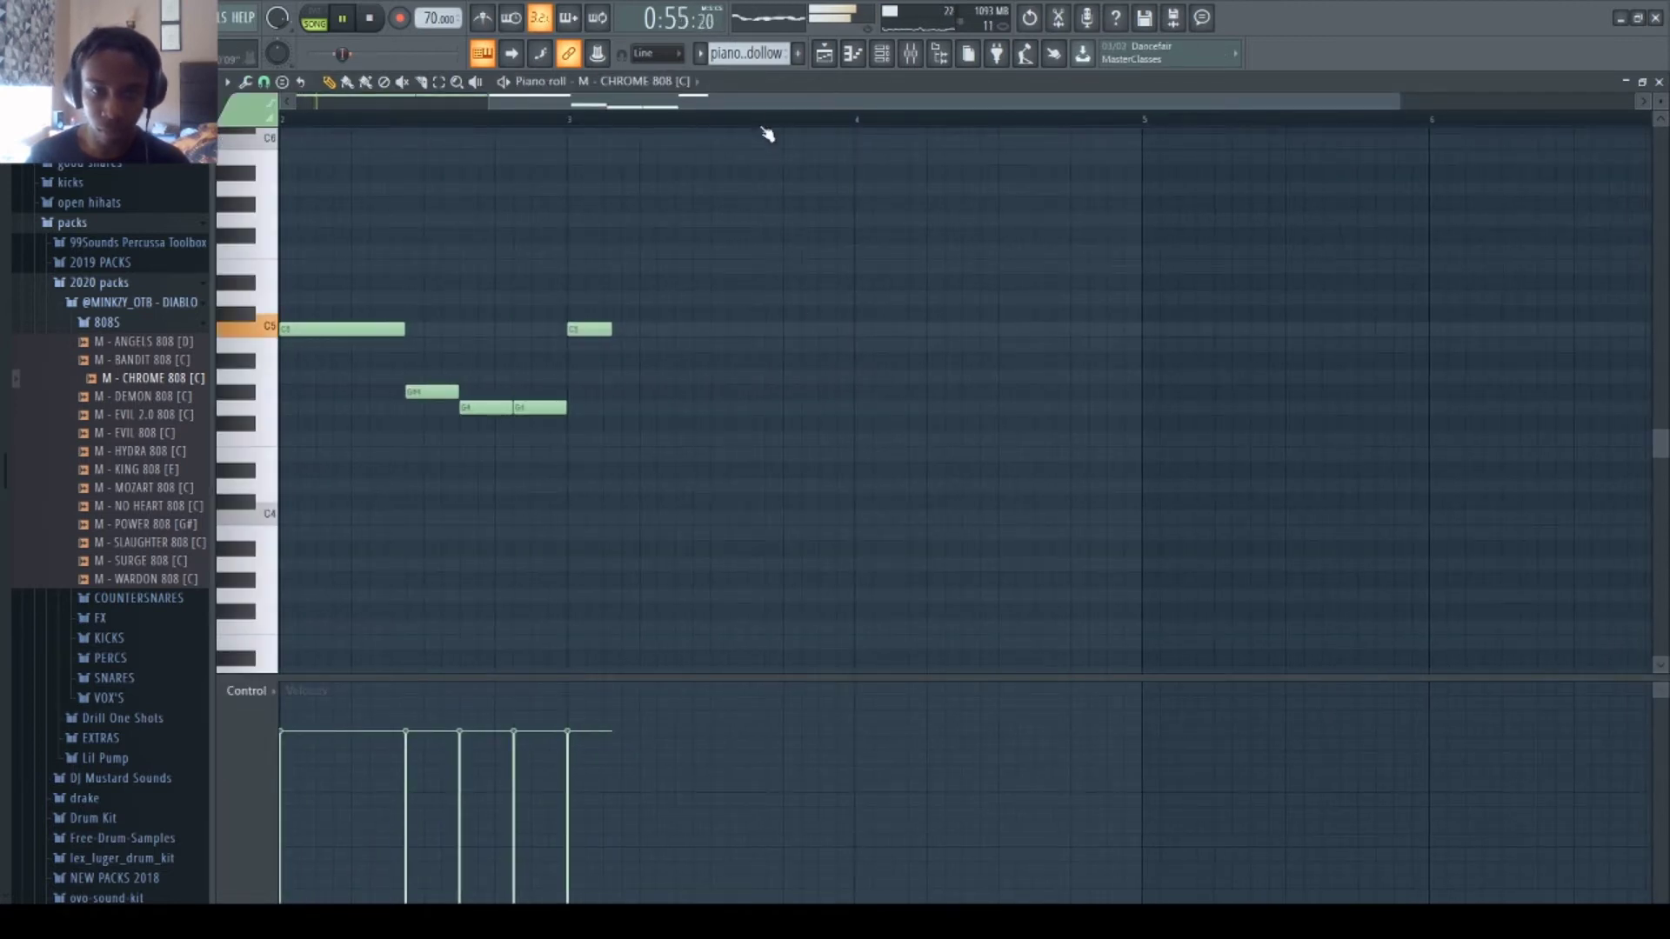
- Transpose the whole CHROME 808 bassline up one octave so it starts on C6
key("space")
key("ctrl+Up")
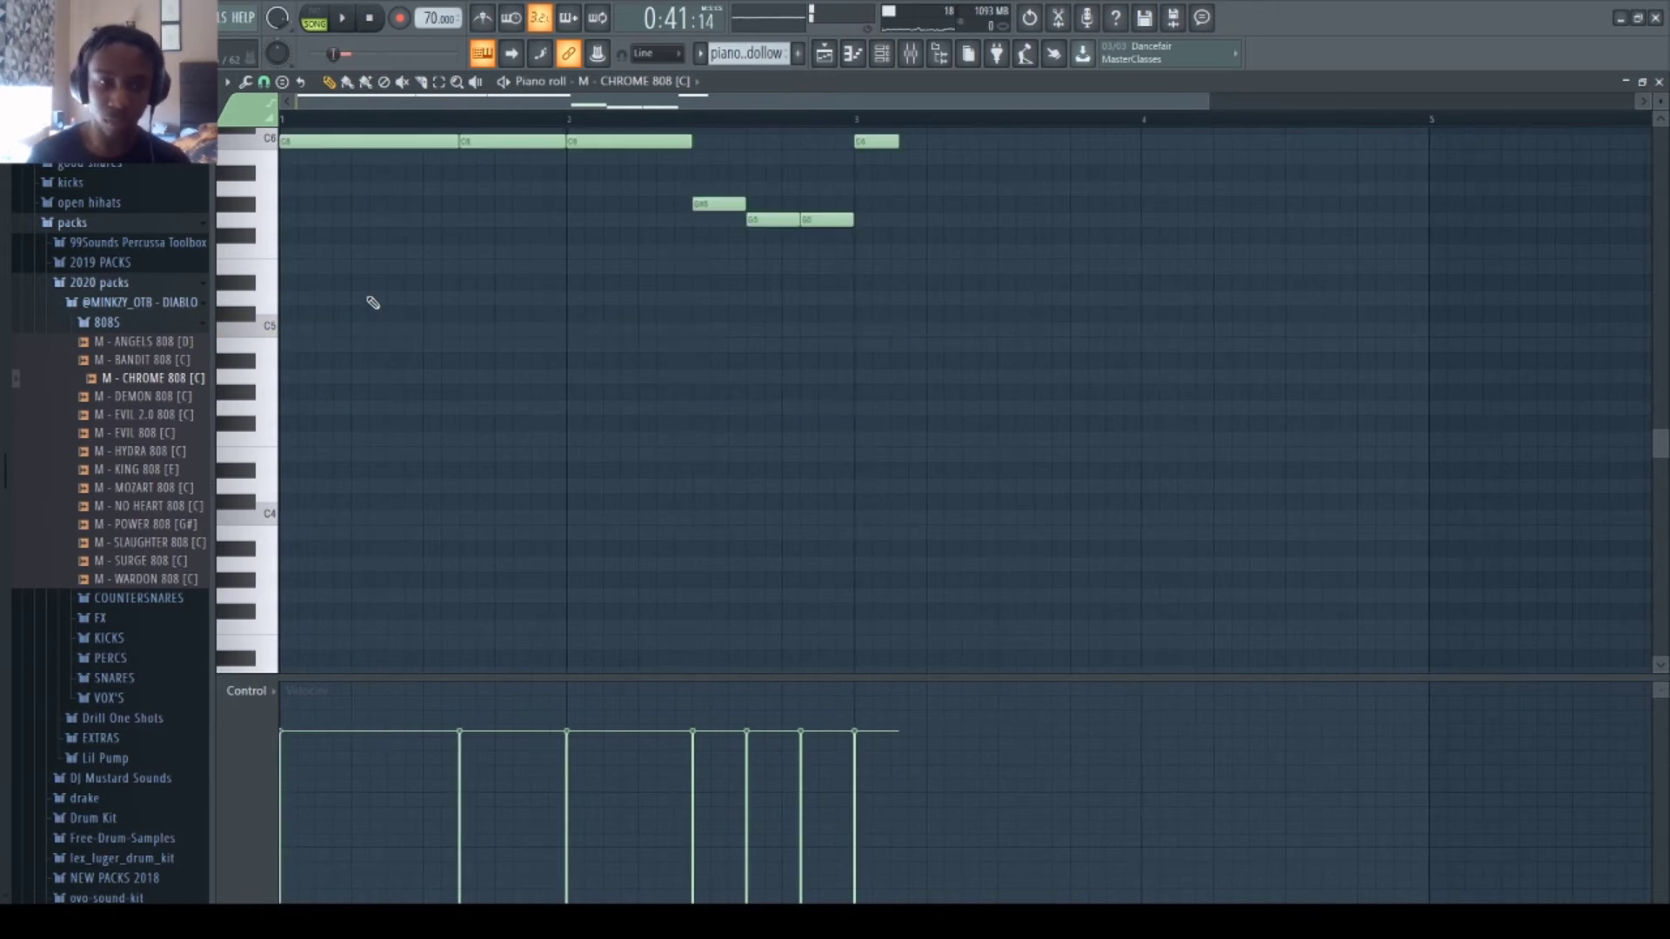
key("space")
- Replace the C6 notes in bar 1 with two F6 notes and turn the bar 3 note into a longer D#6
scroll(361, 291, "up", 5)
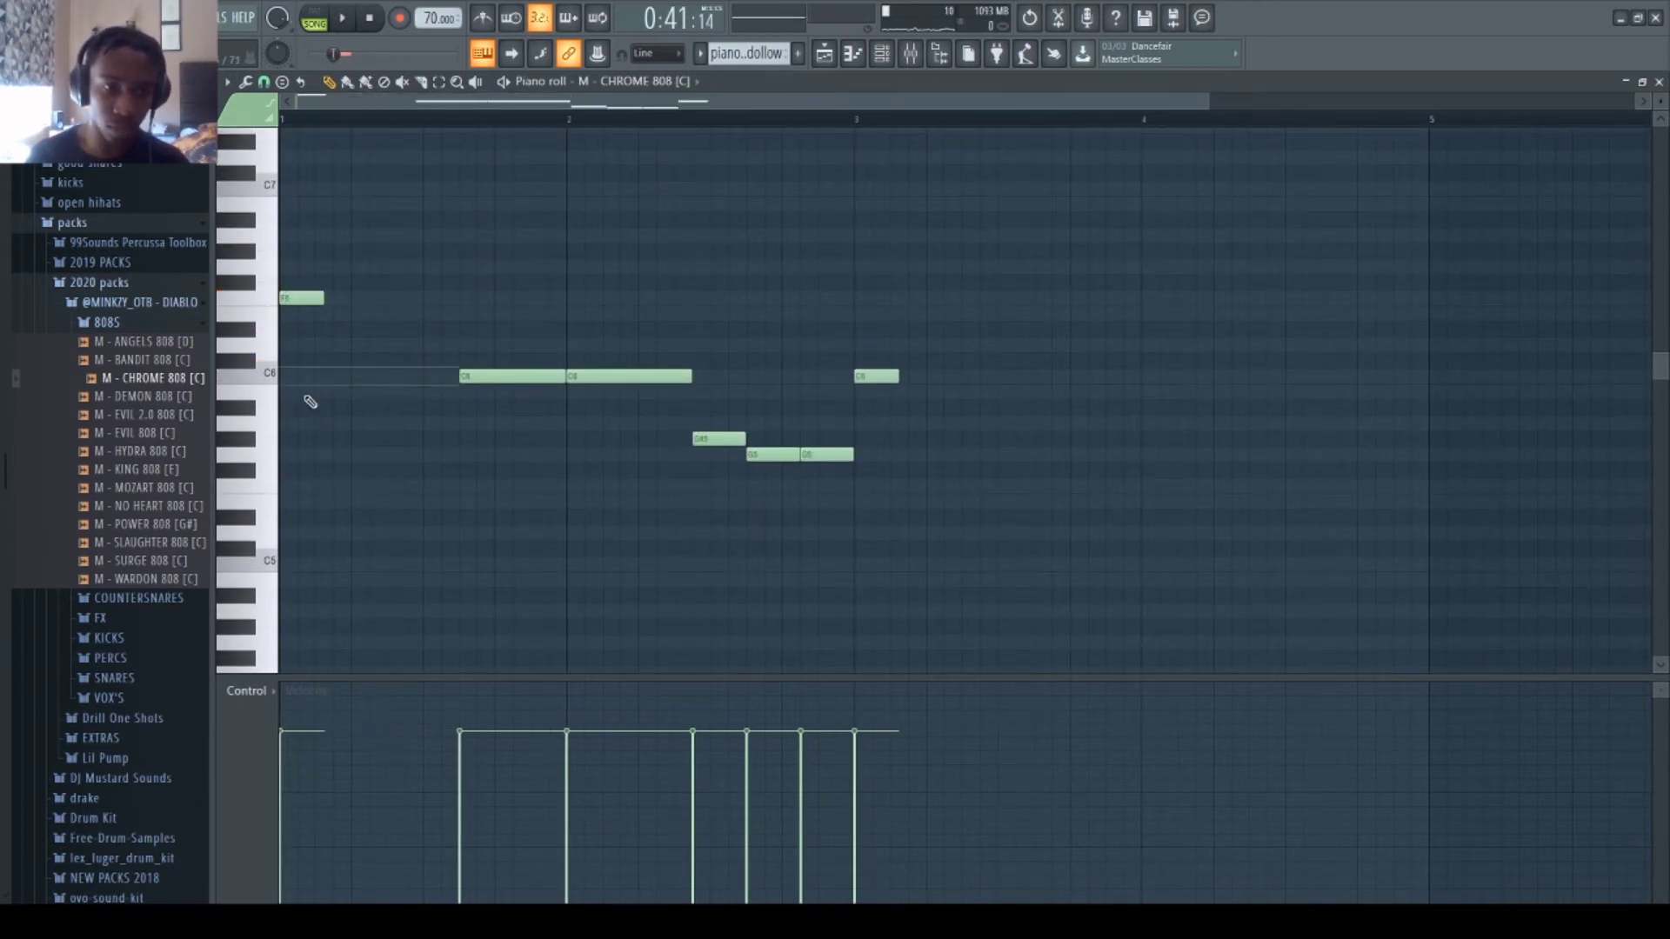
left_click_drag(318, 297, 447, 298)
key("space")
right_click(505, 375)
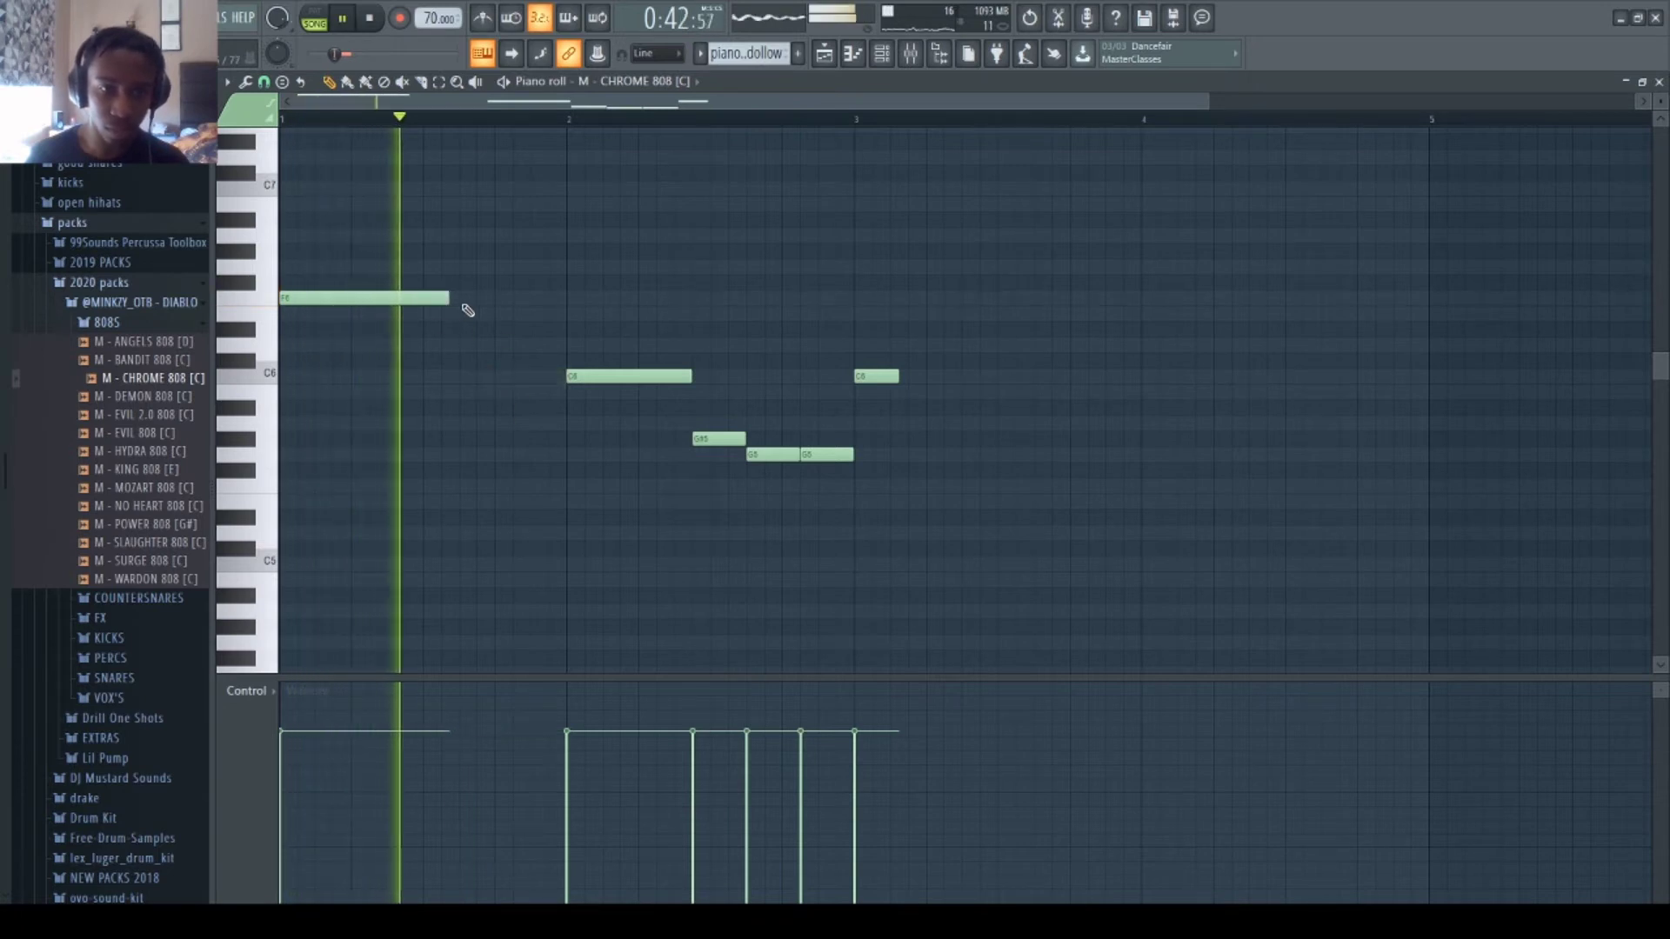
left_click(467, 299)
left_click_drag(626, 297, 557, 299)
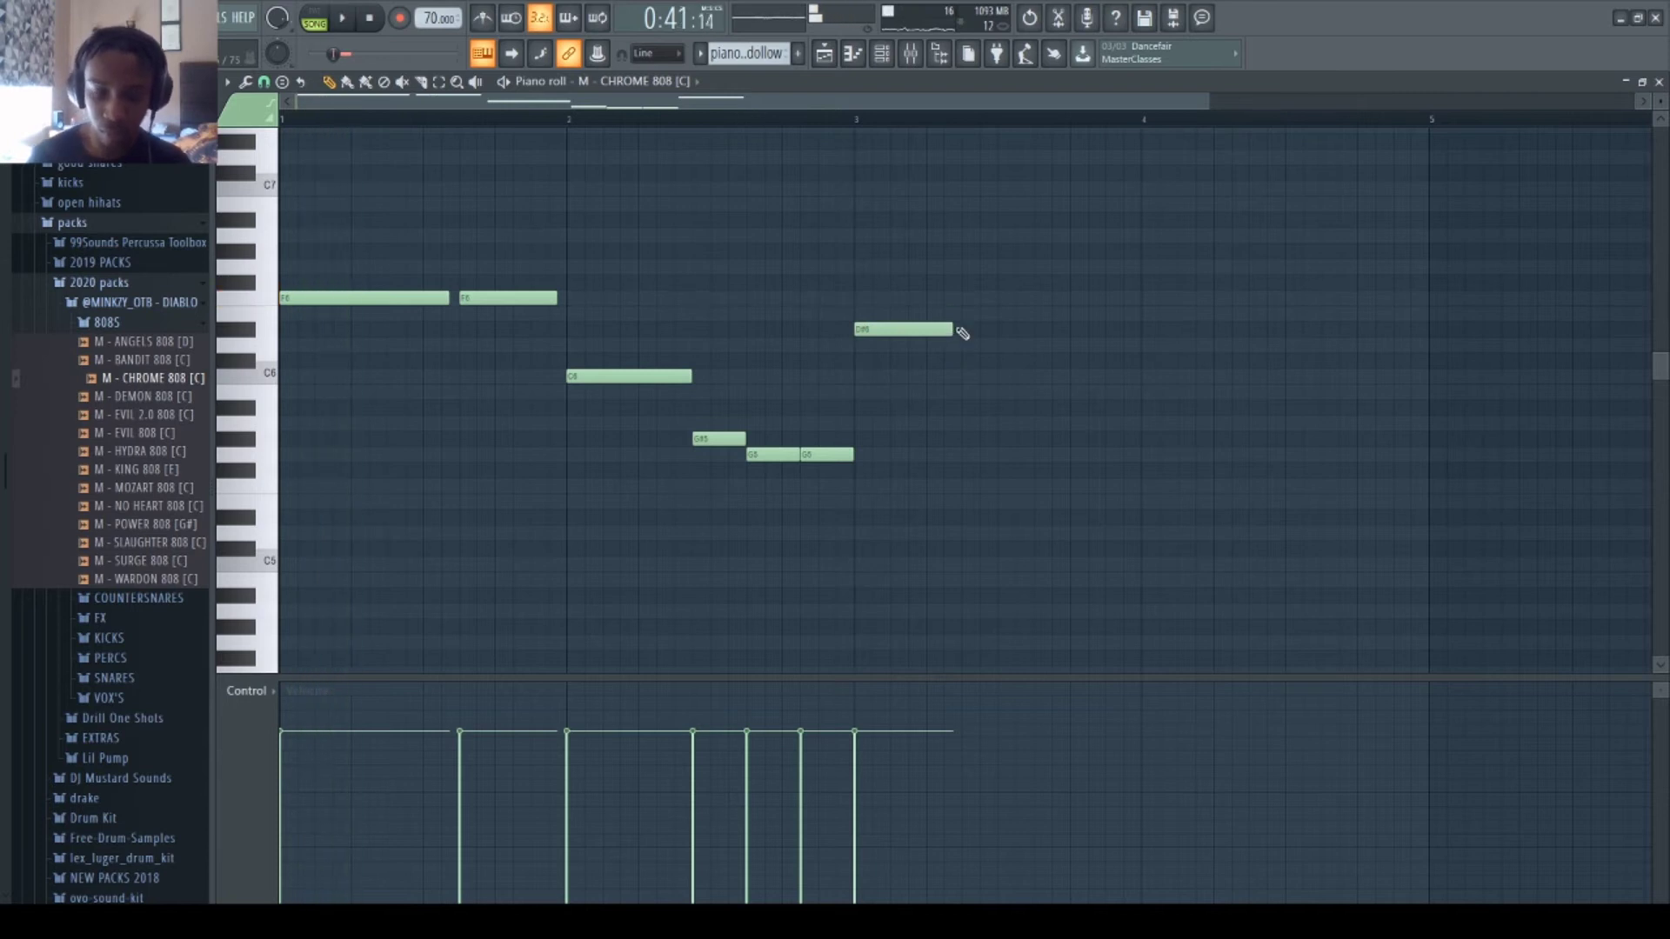
- Transpose the bassline down one octave to start on F5 and play it back
key("ctrl+Down")
key("space")
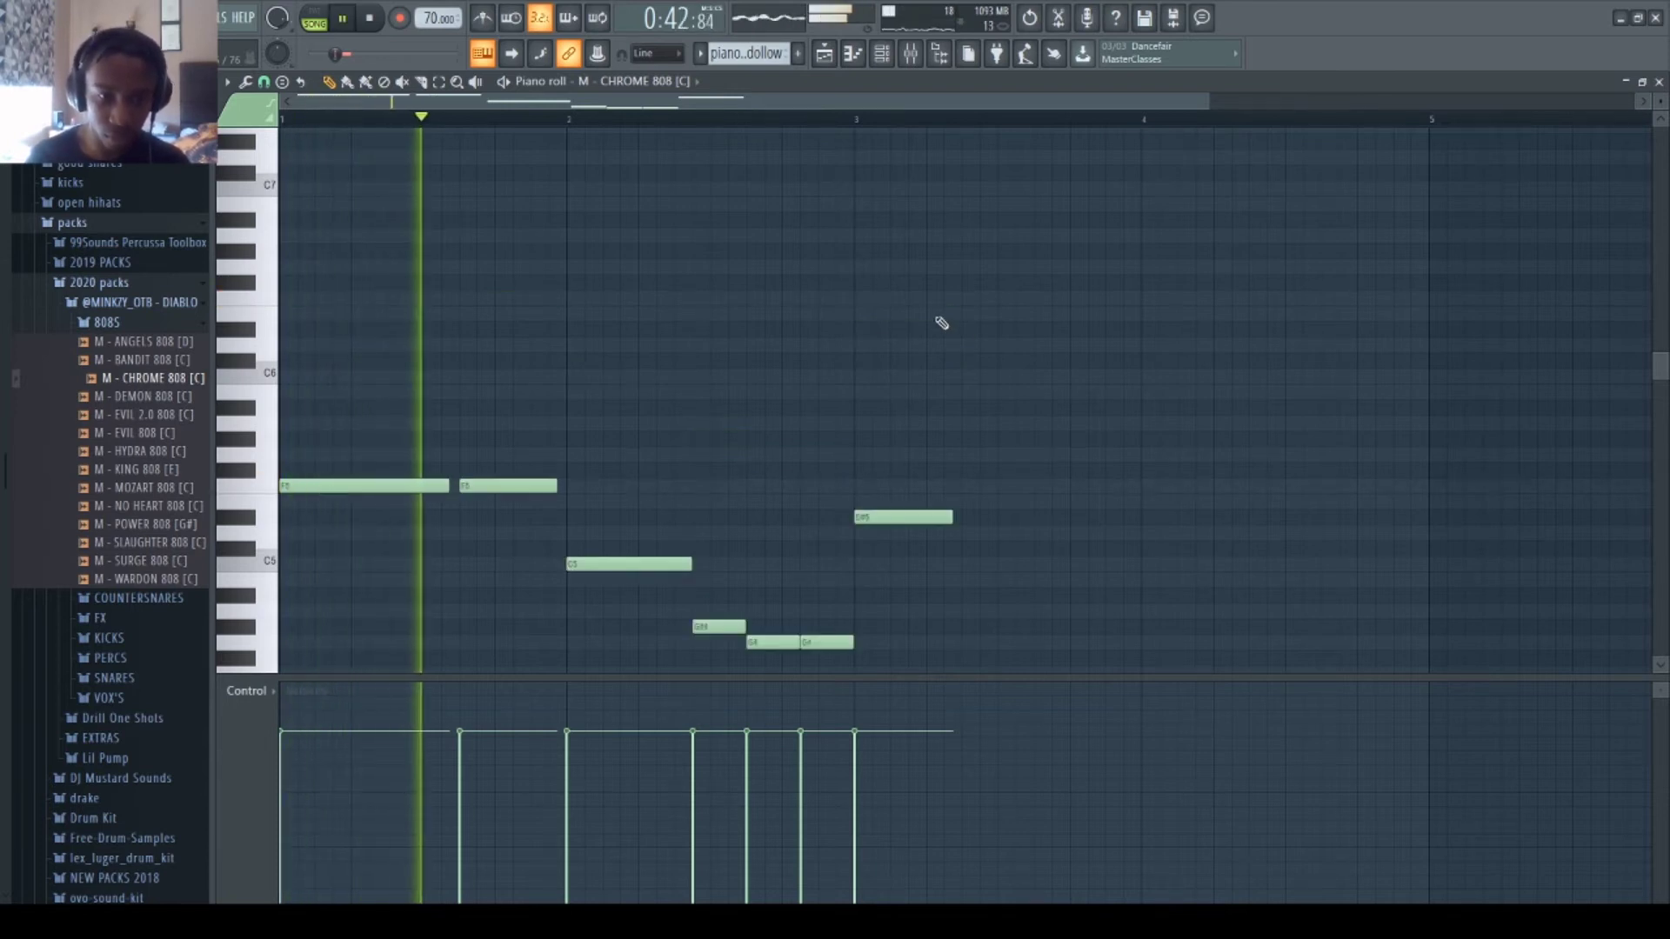
left_click(607, 376)
right_click(608, 375)
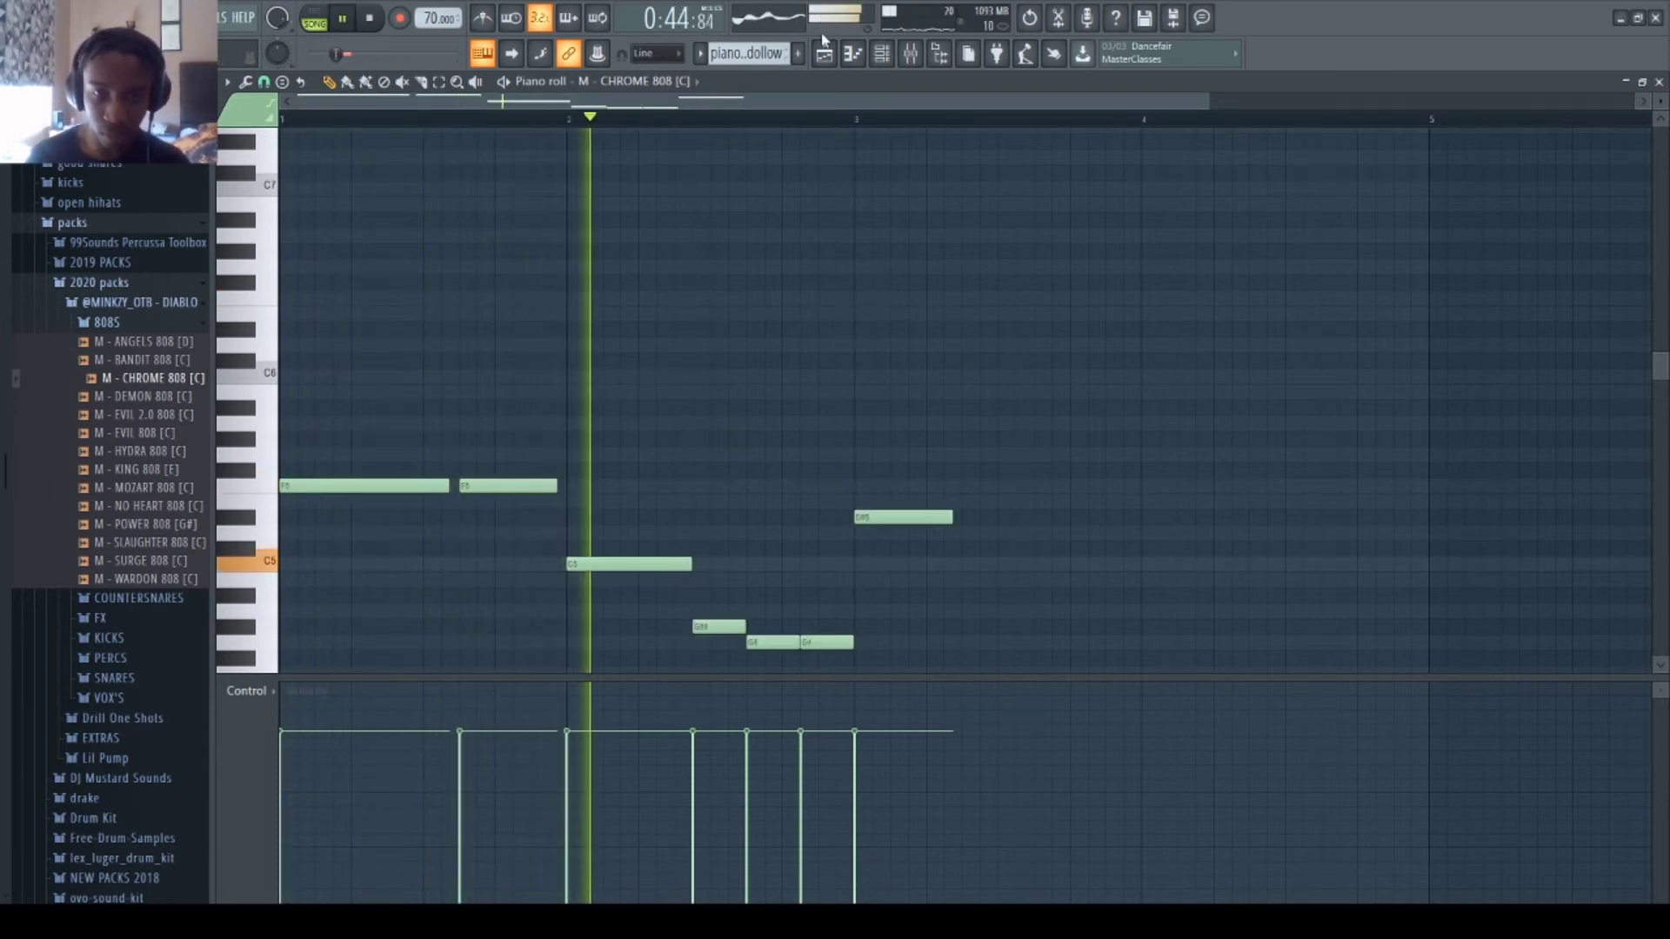
key("space")
- Open the M - CHROME 808 [C] channel settings, raise the sample's level with precomputed effects, and return to the piano roll
left_click(881, 54)
key("space")
left_click(626, 407)
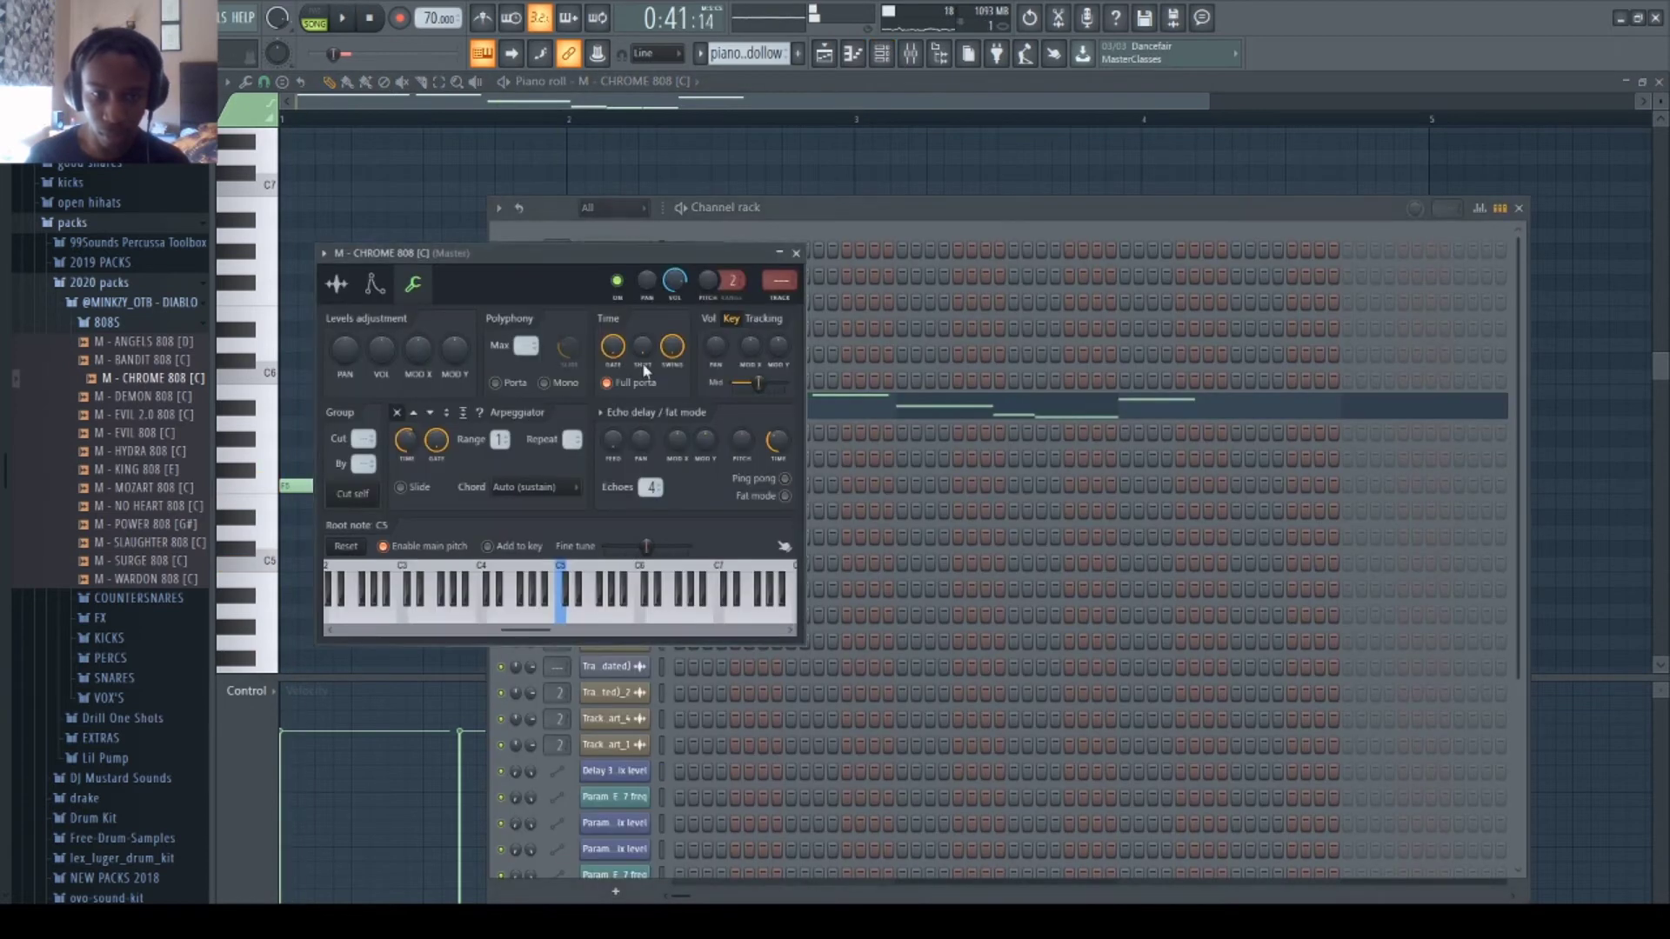
key("space")
key("space")
left_click(343, 291)
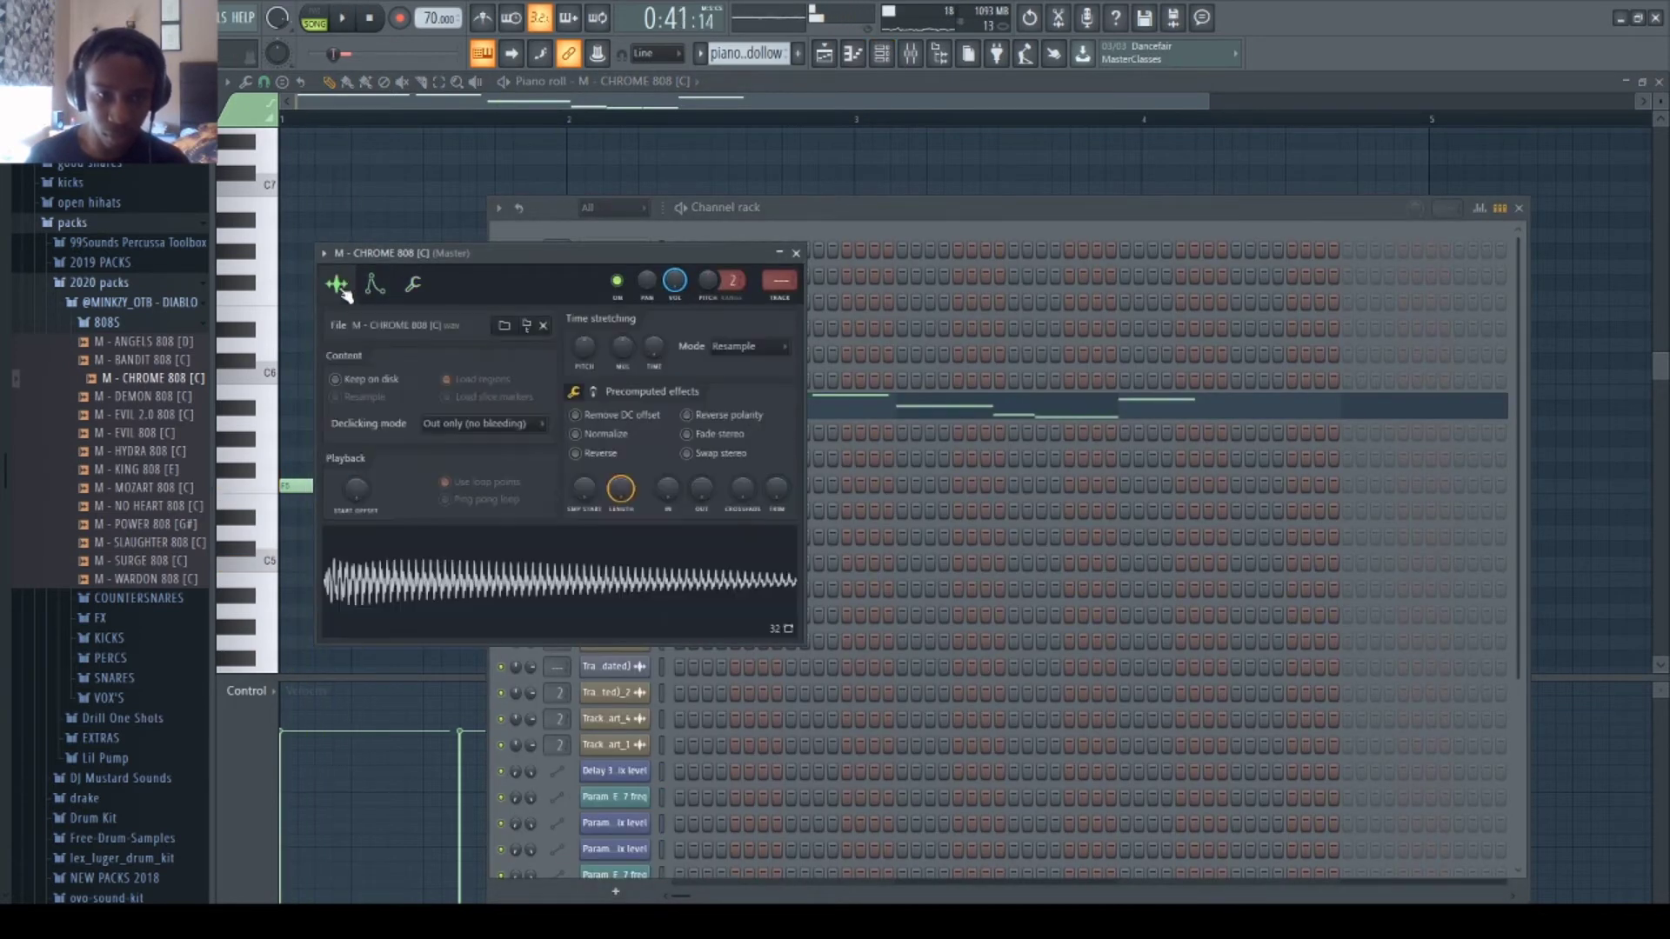
left_click(604, 434)
key("space")
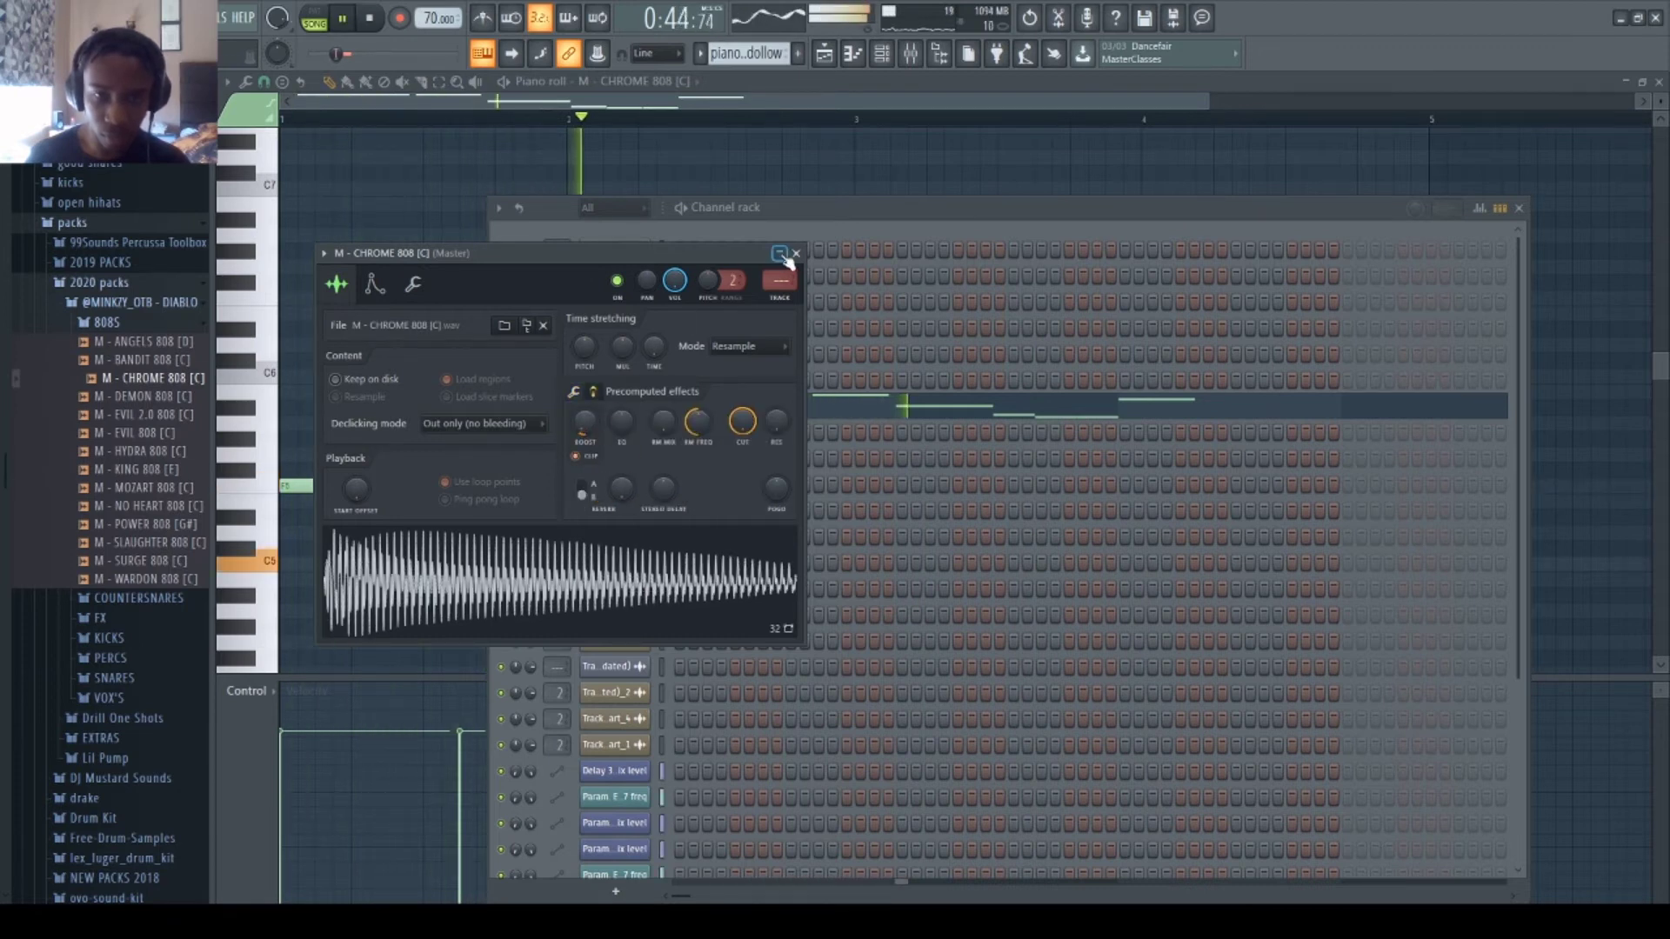
left_click(872, 171)
right_click(917, 171)
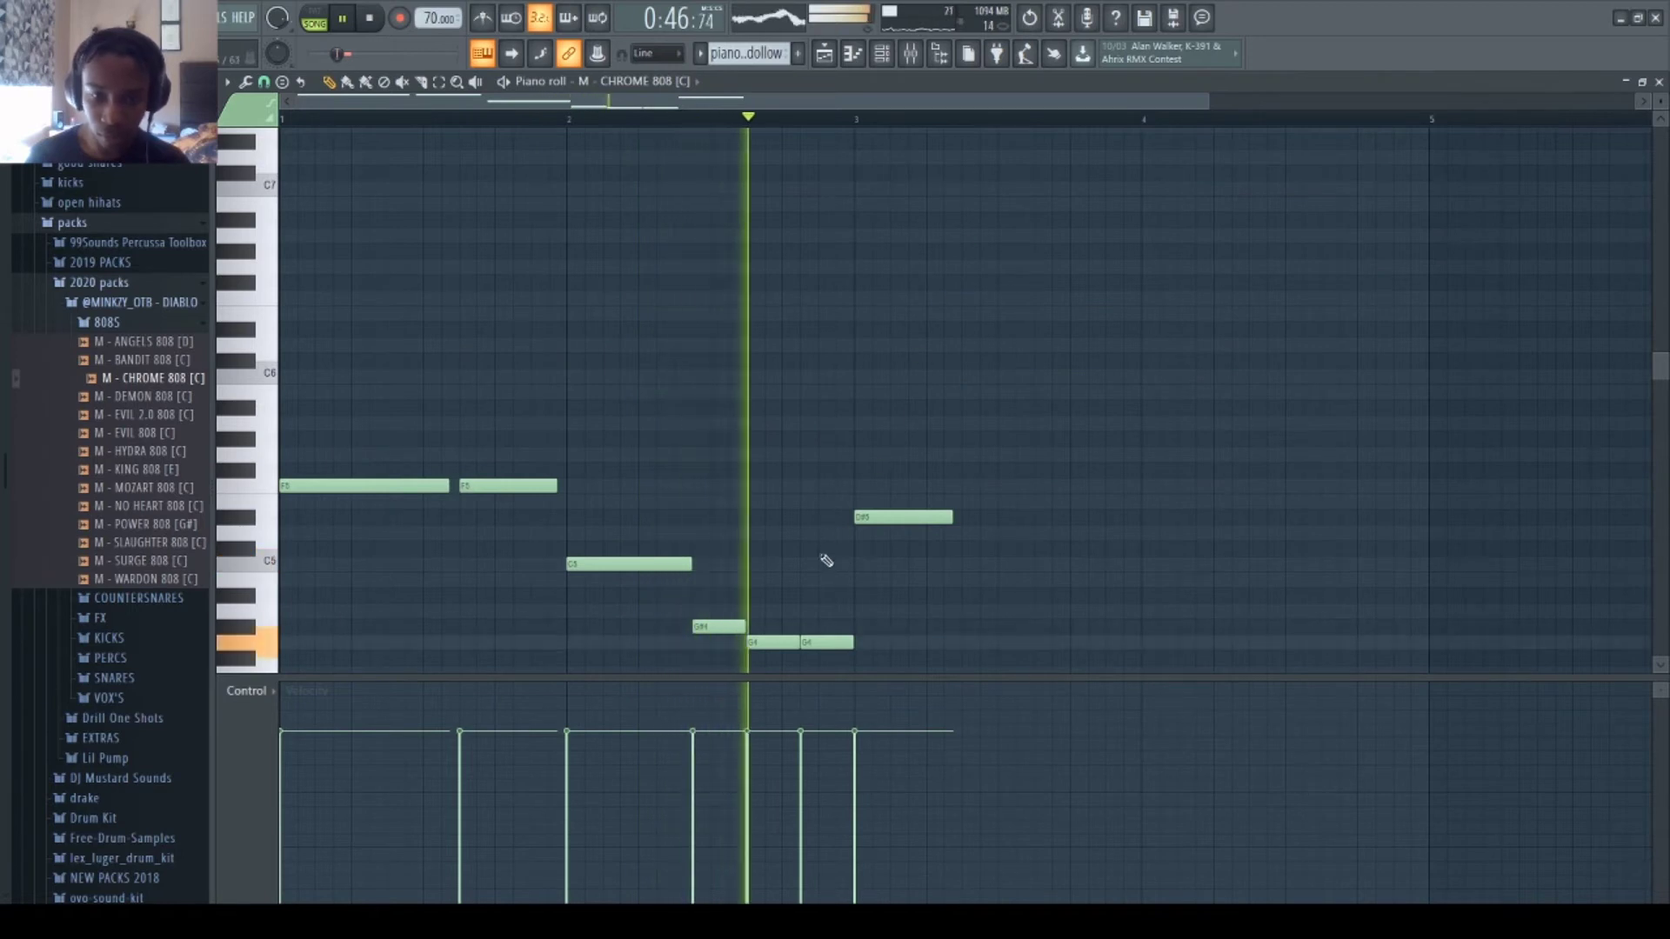
- Delete the G#4 and both G4 notes in bar 2 and add a second C5 note after a shortened first one
right_click(826, 642)
right_click(774, 642)
right_click(718, 627)
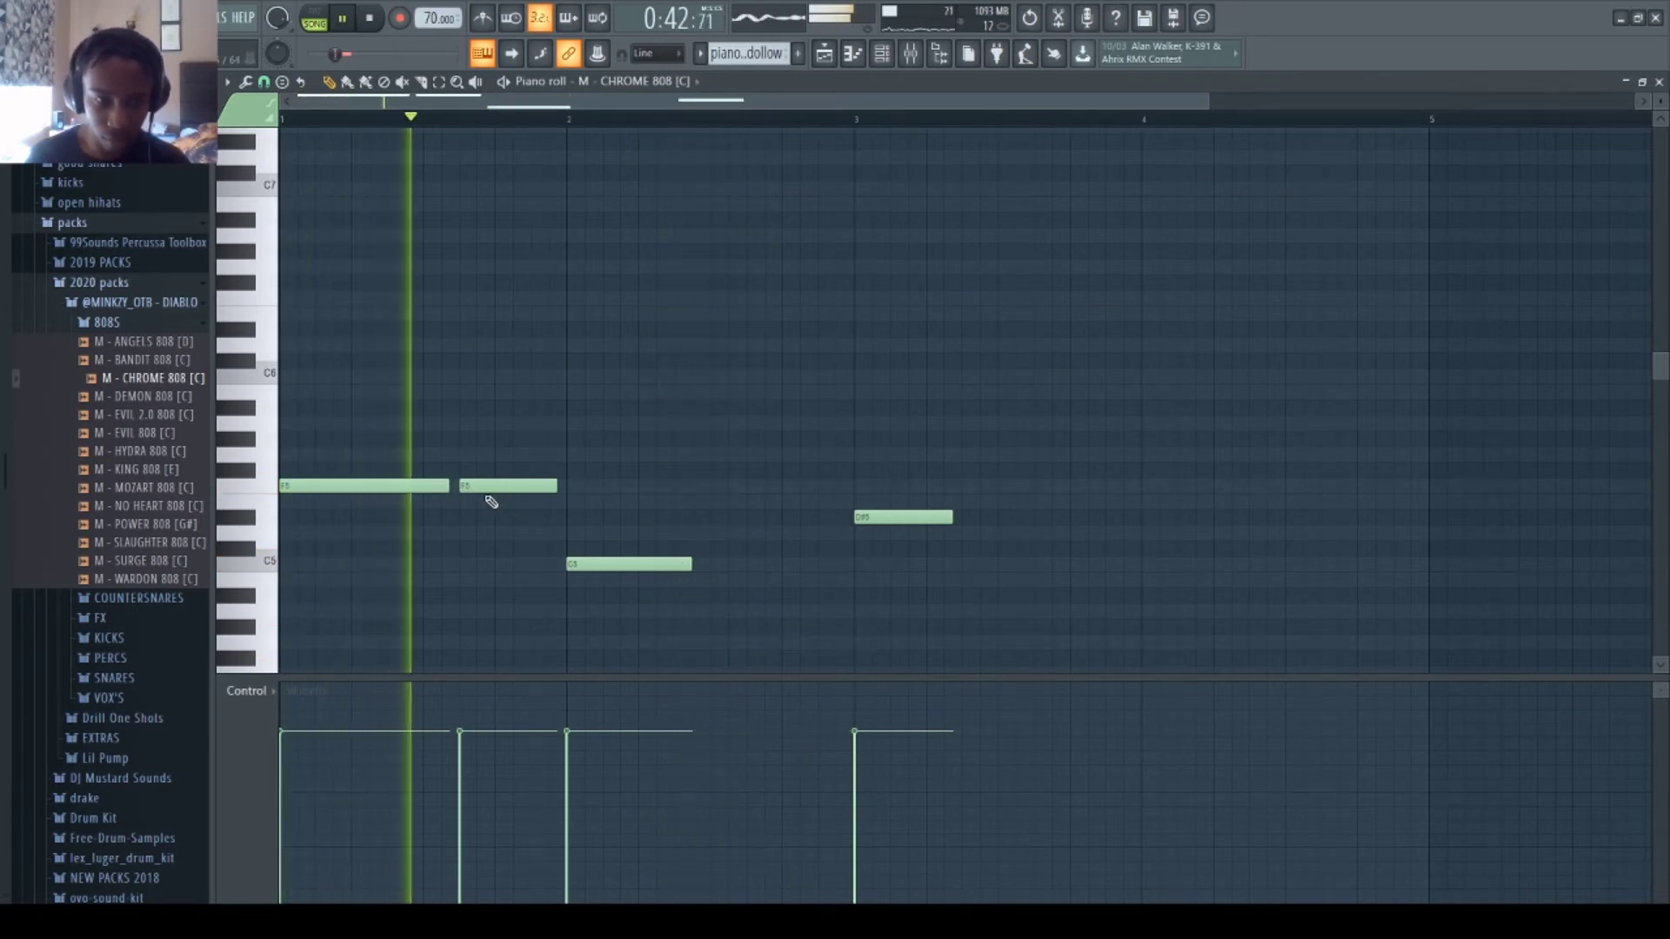
left_click(700, 564)
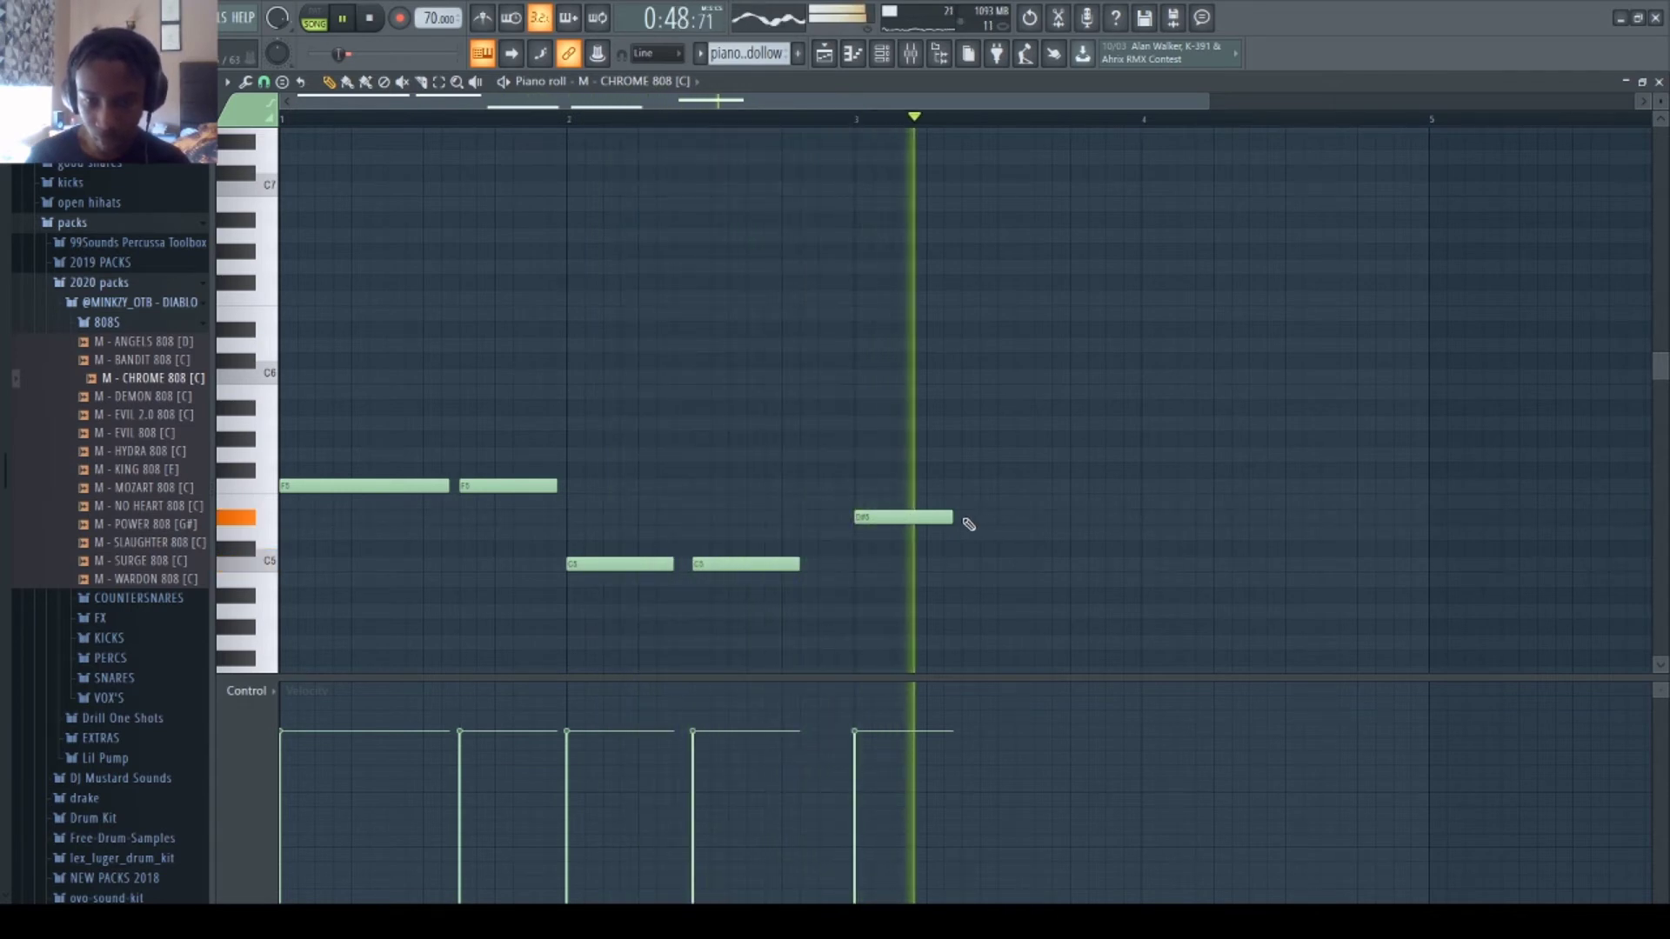
- Add a second D#5 in bar 3 followed by C6, G5 and G#5, and apply quick legato to the bassline
left_click(965, 518)
key("space")
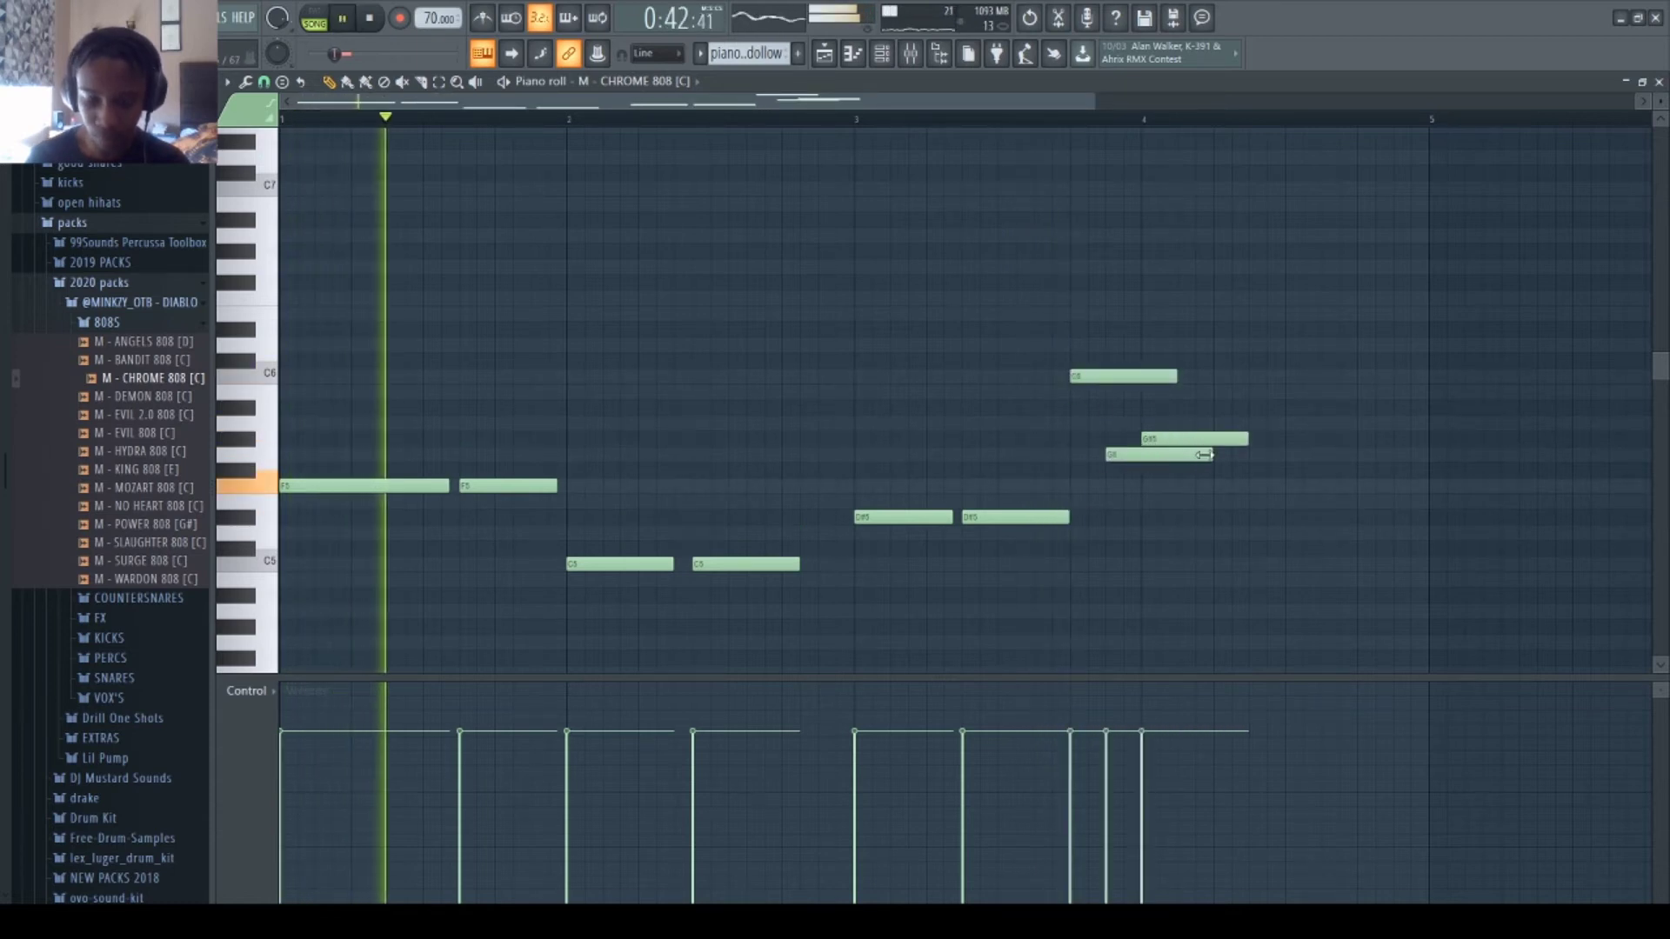
key("ctrl+l")
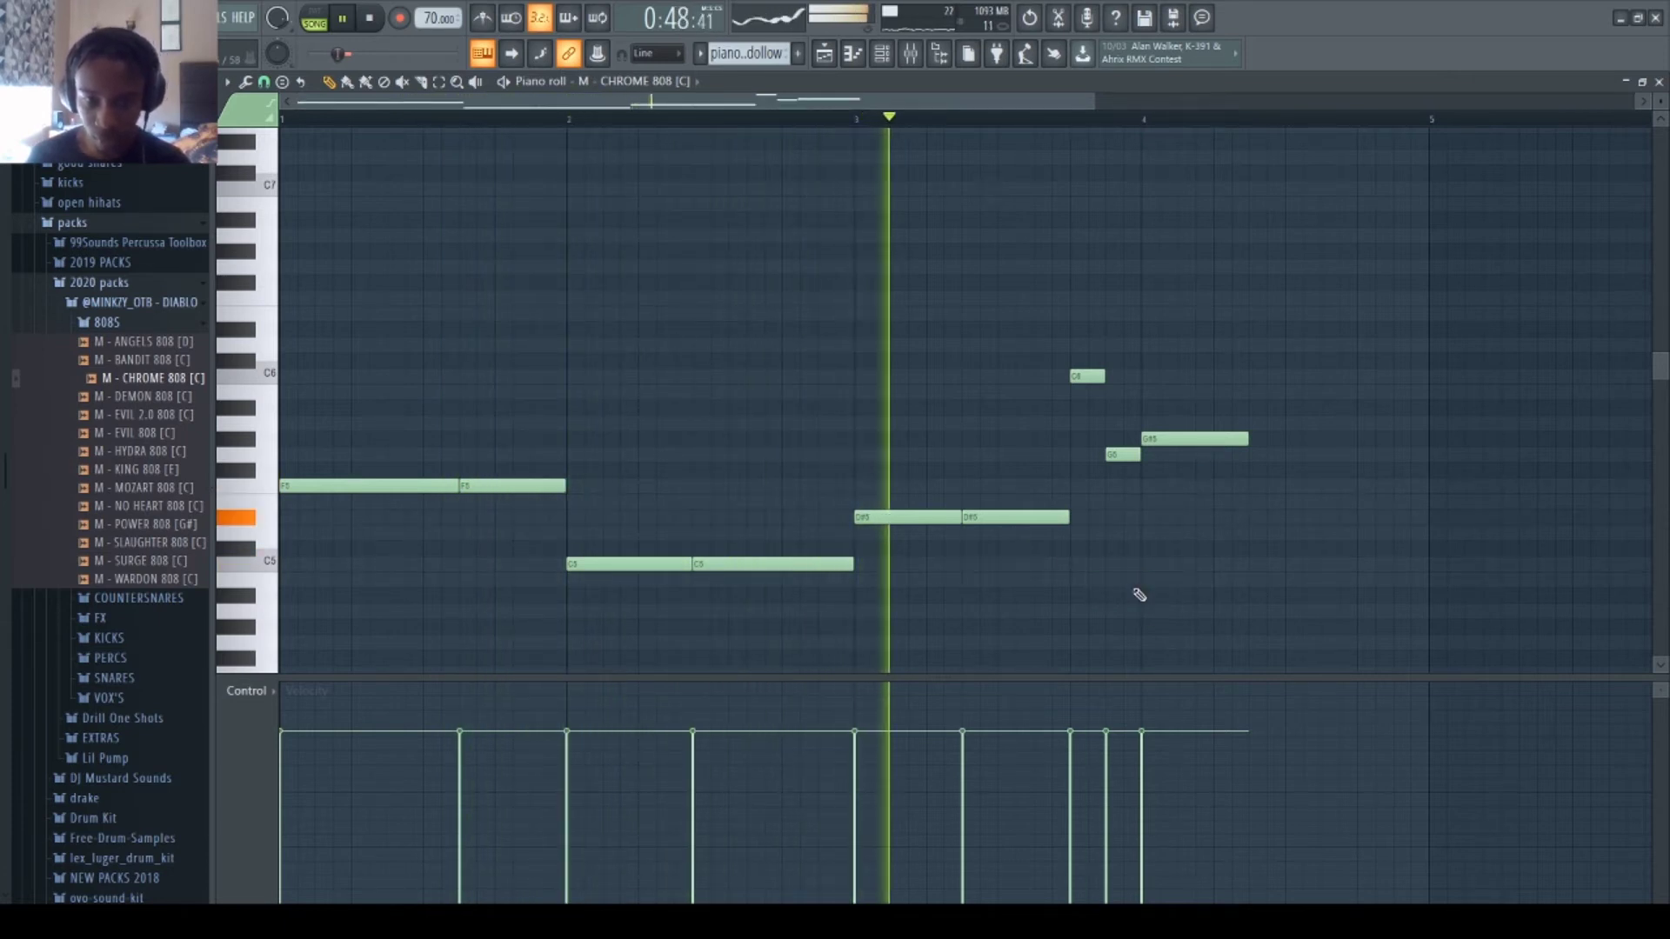
- Try an extra low note at the end of bar 3 and a G5 following the G#5 in bar 4
left_click(1132, 579)
right_click(1163, 595)
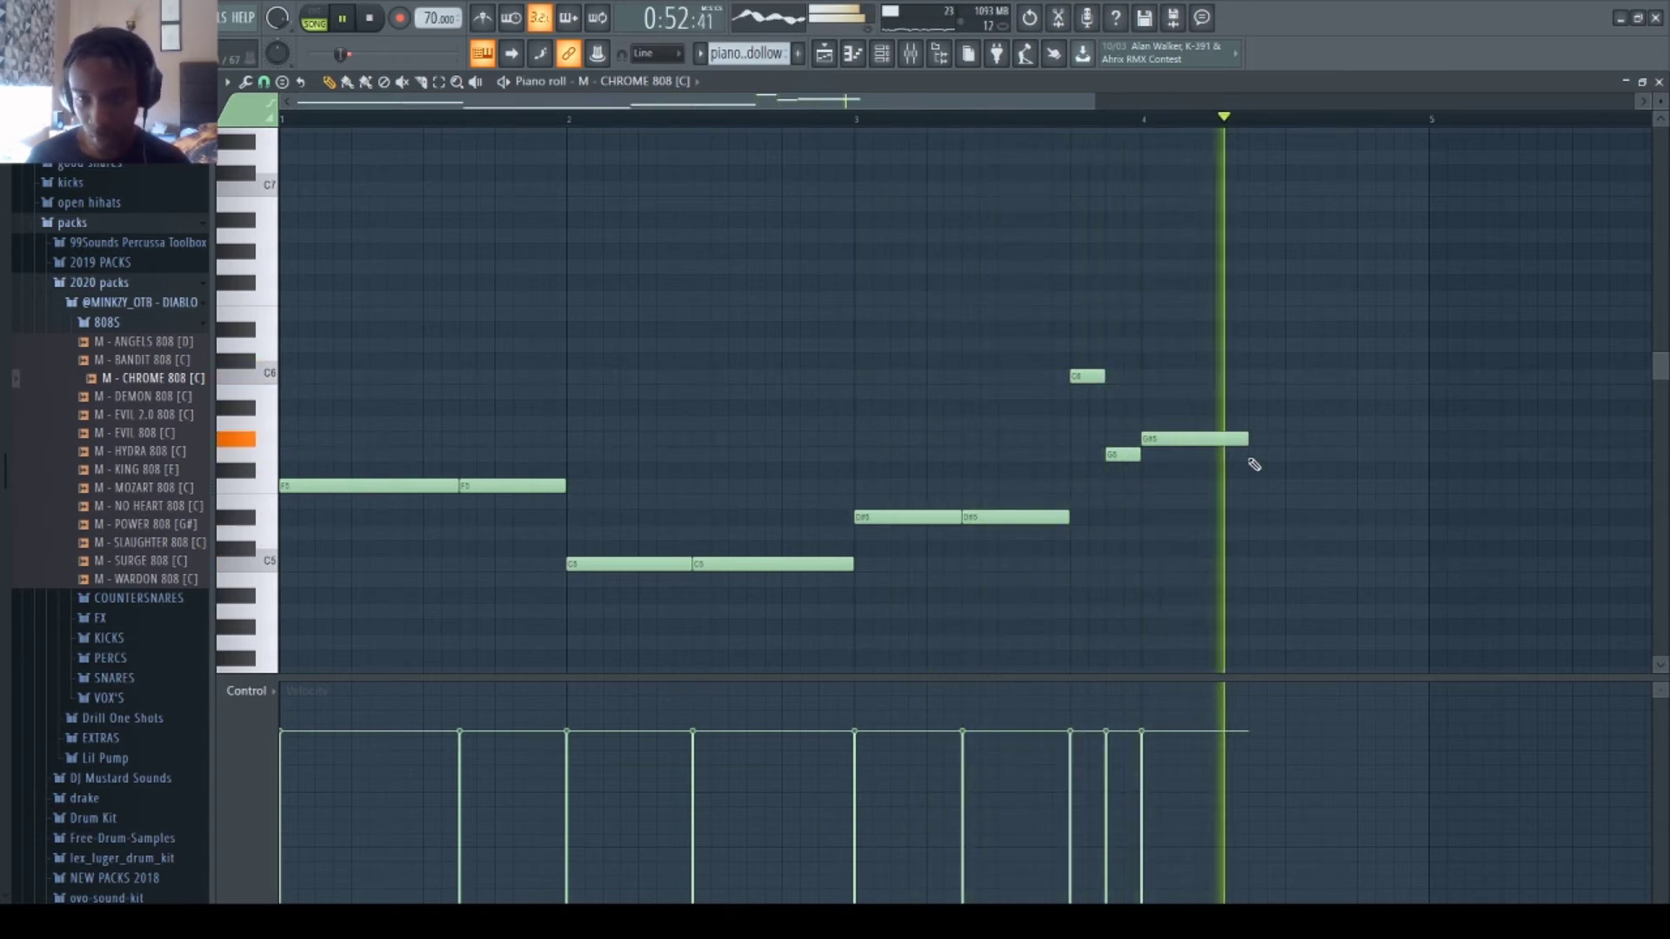
left_click(1253, 456)
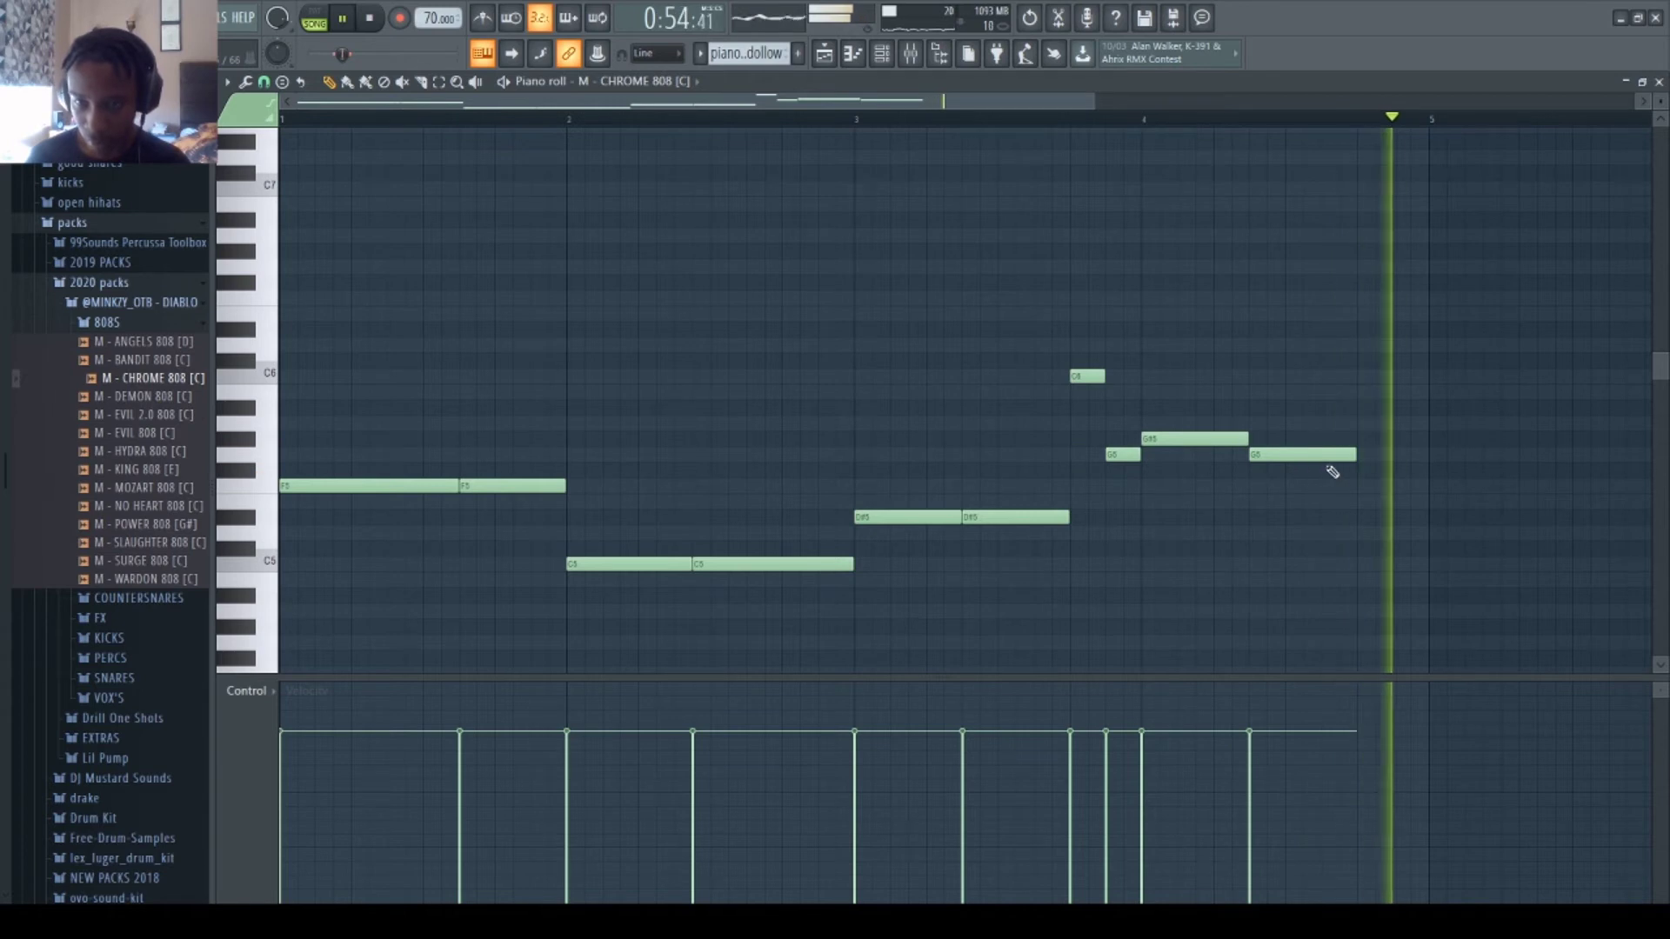
right_click(1276, 456)
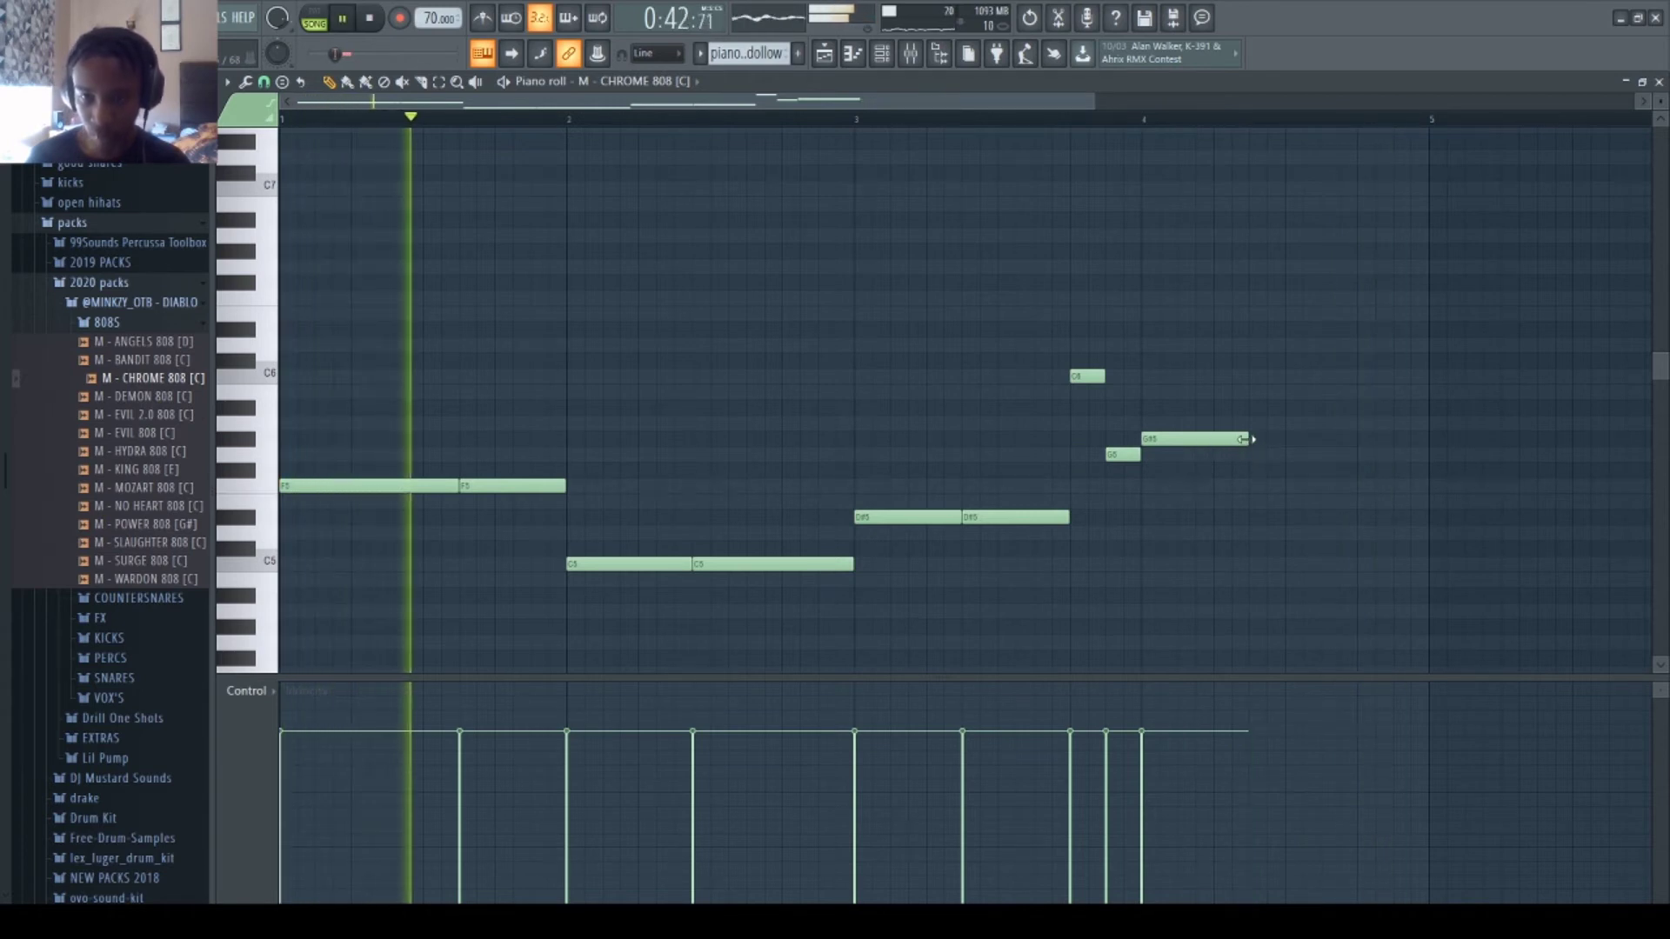
- Shorten the G#5 at the start of bar 4 and add three G#4 notes after it
left_click_drag(1248, 439, 1160, 463)
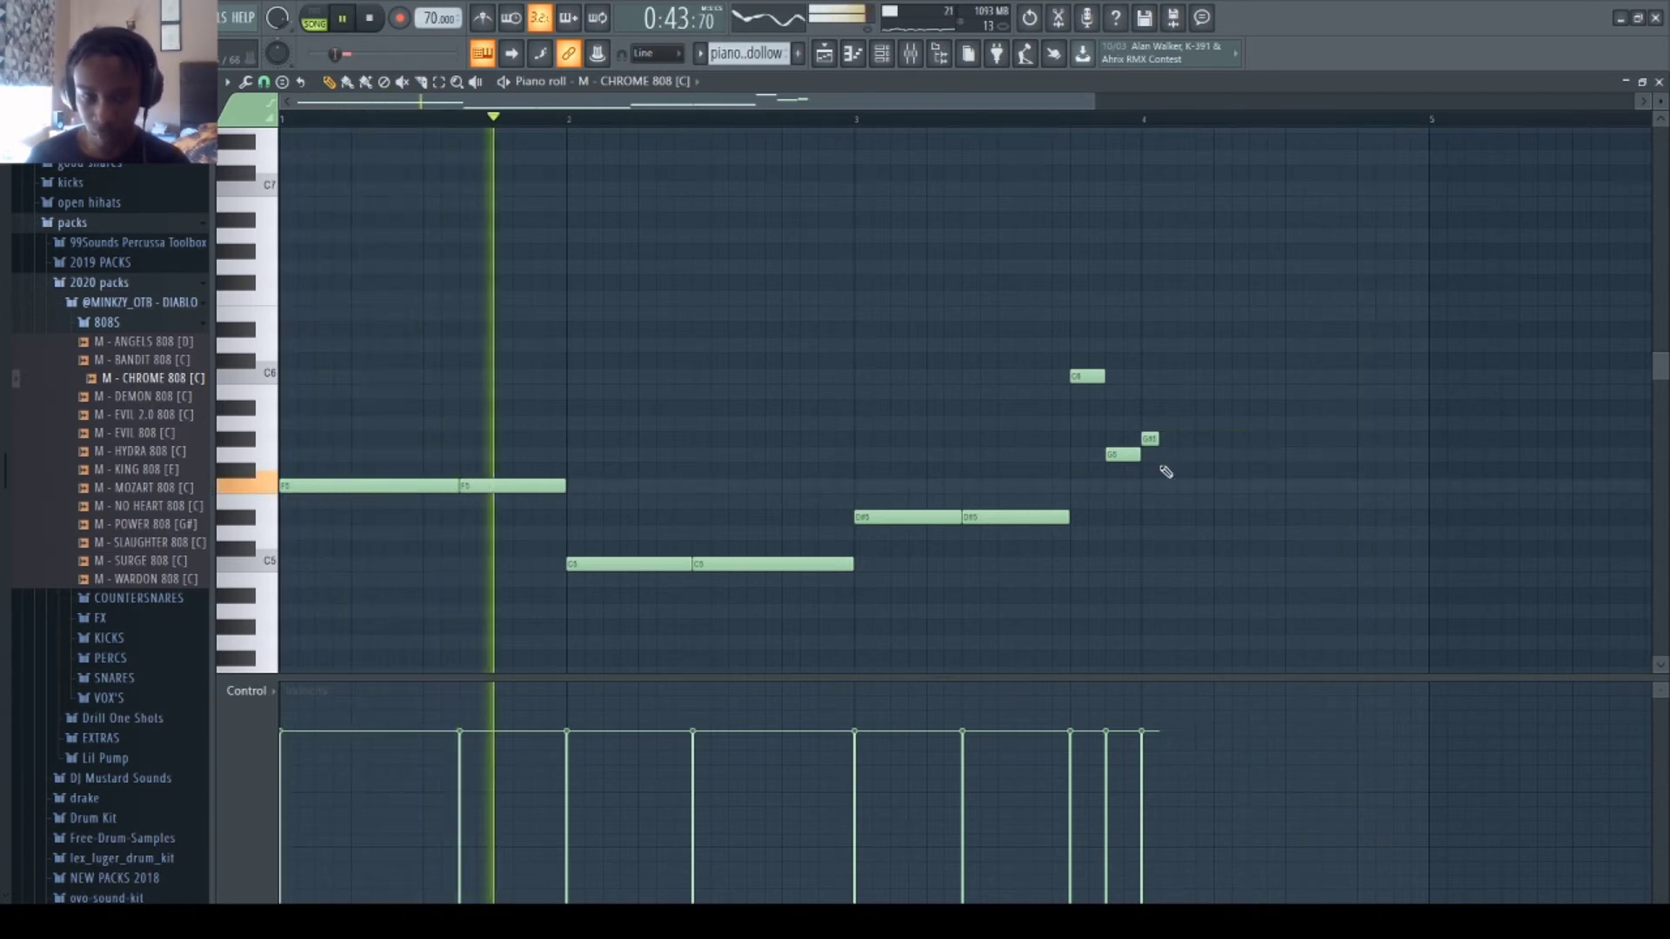
left_click(1173, 627)
left_click_drag(1177, 627, 1249, 627)
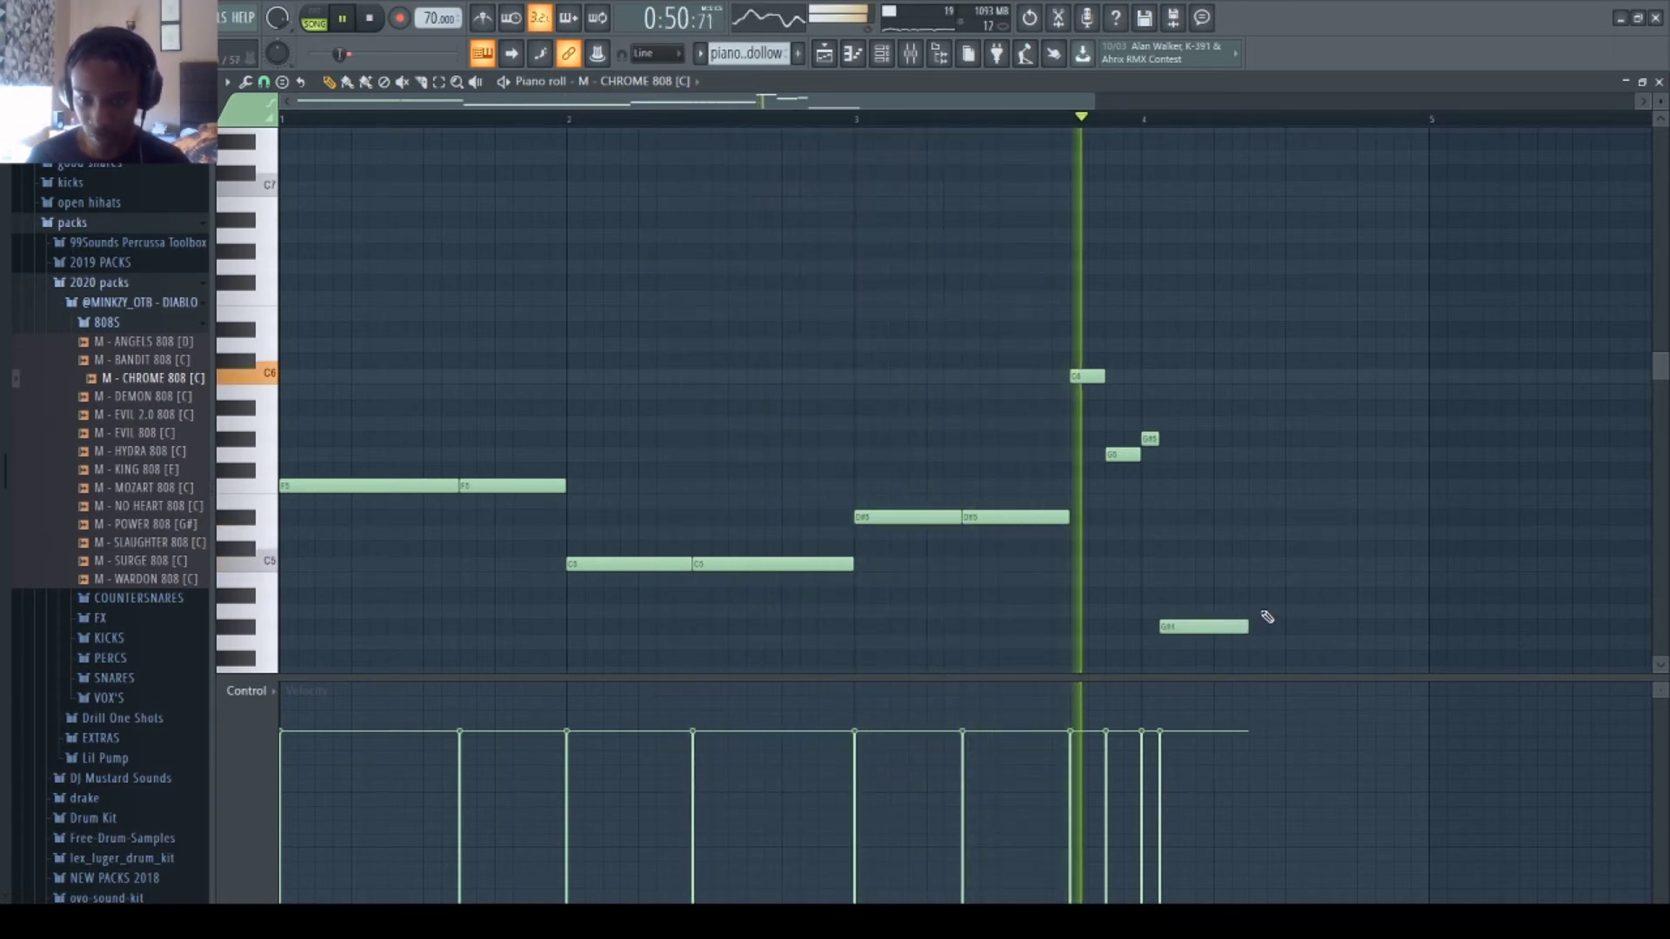
left_click(1266, 623)
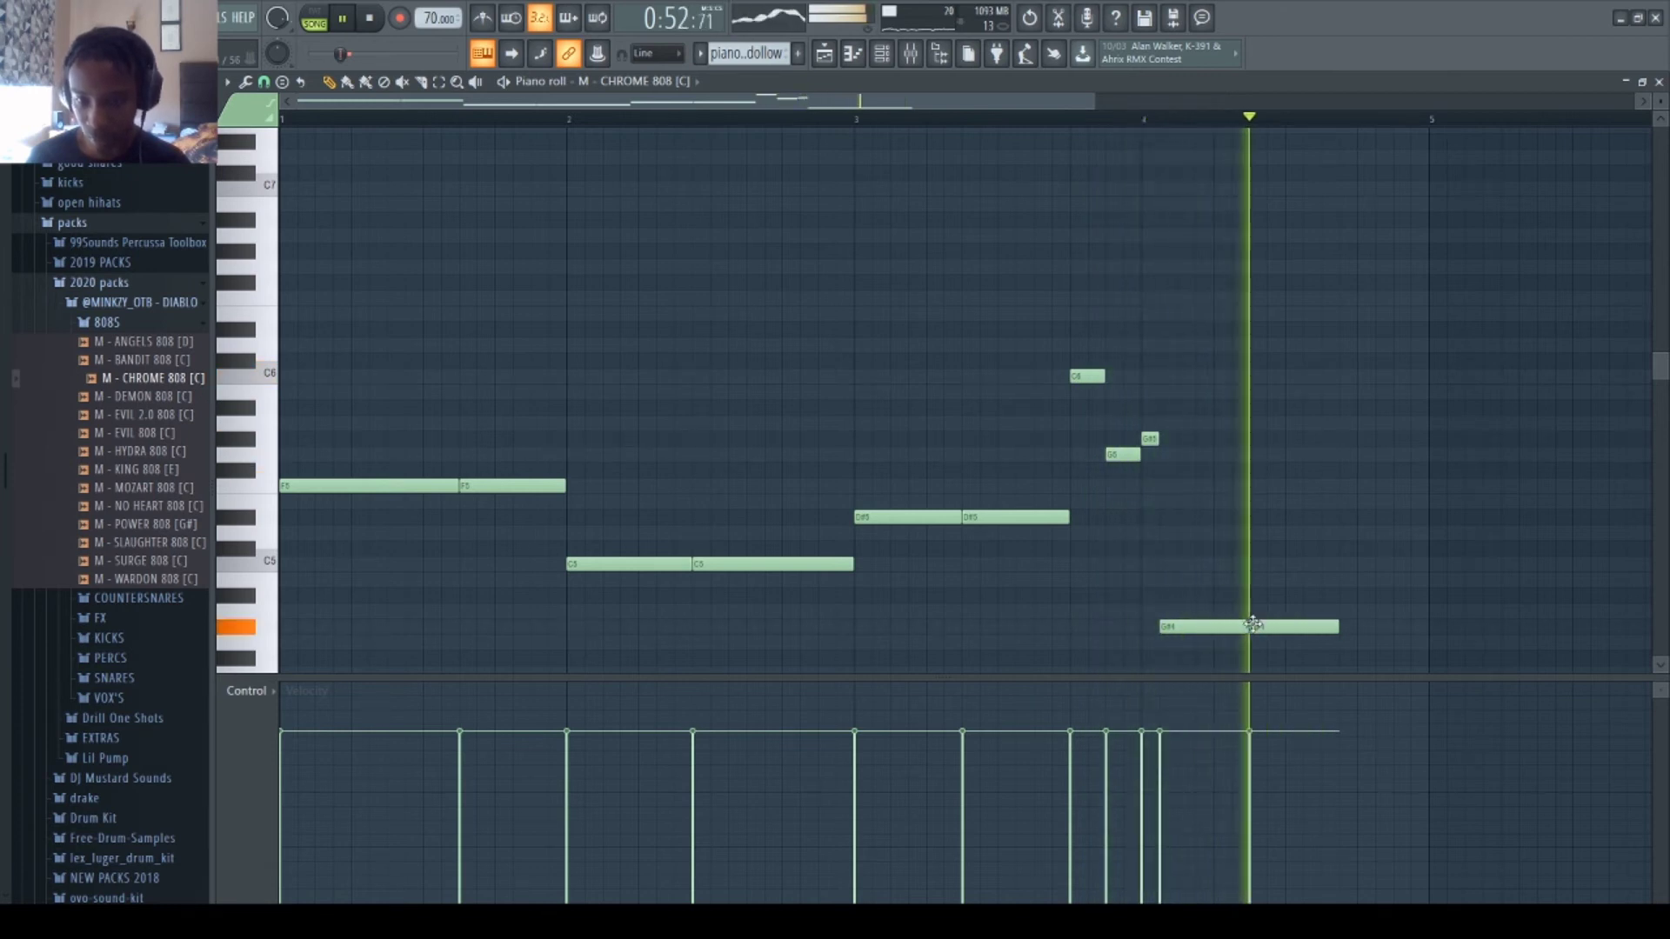
left_click(1354, 628)
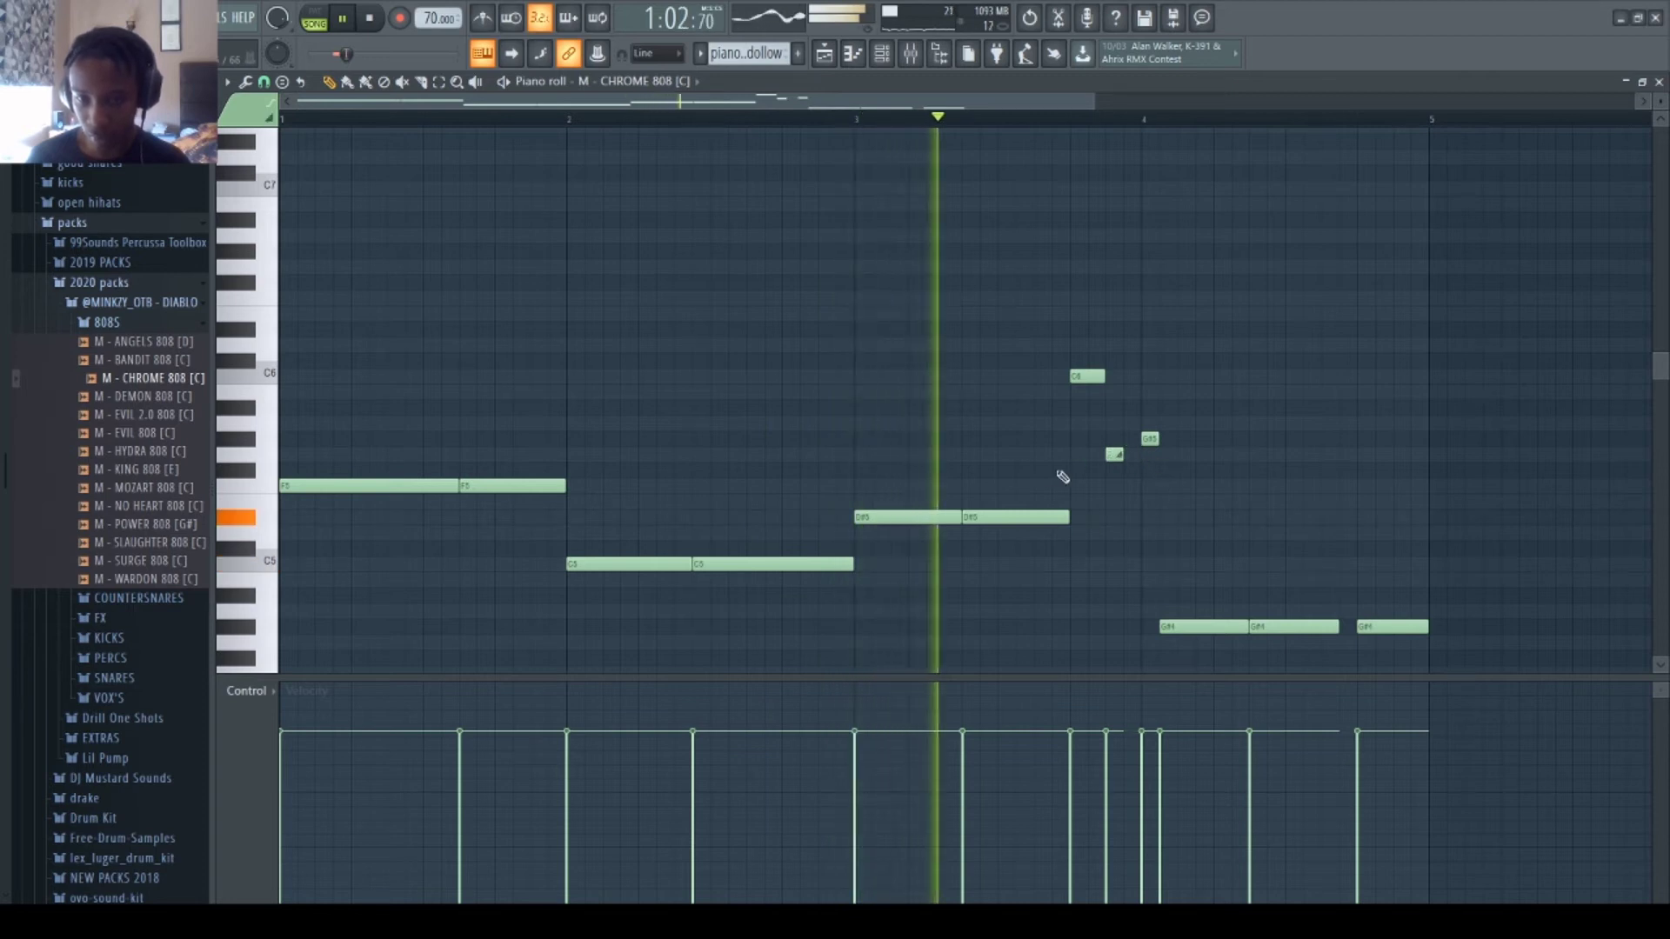
- Shift the short G5 slide under a lengthened C6, and replace the G#5 by extending the G#4 notes to fill bar 4
left_click_drag(1111, 454, 1094, 454)
left_click_drag(1104, 376, 1148, 392)
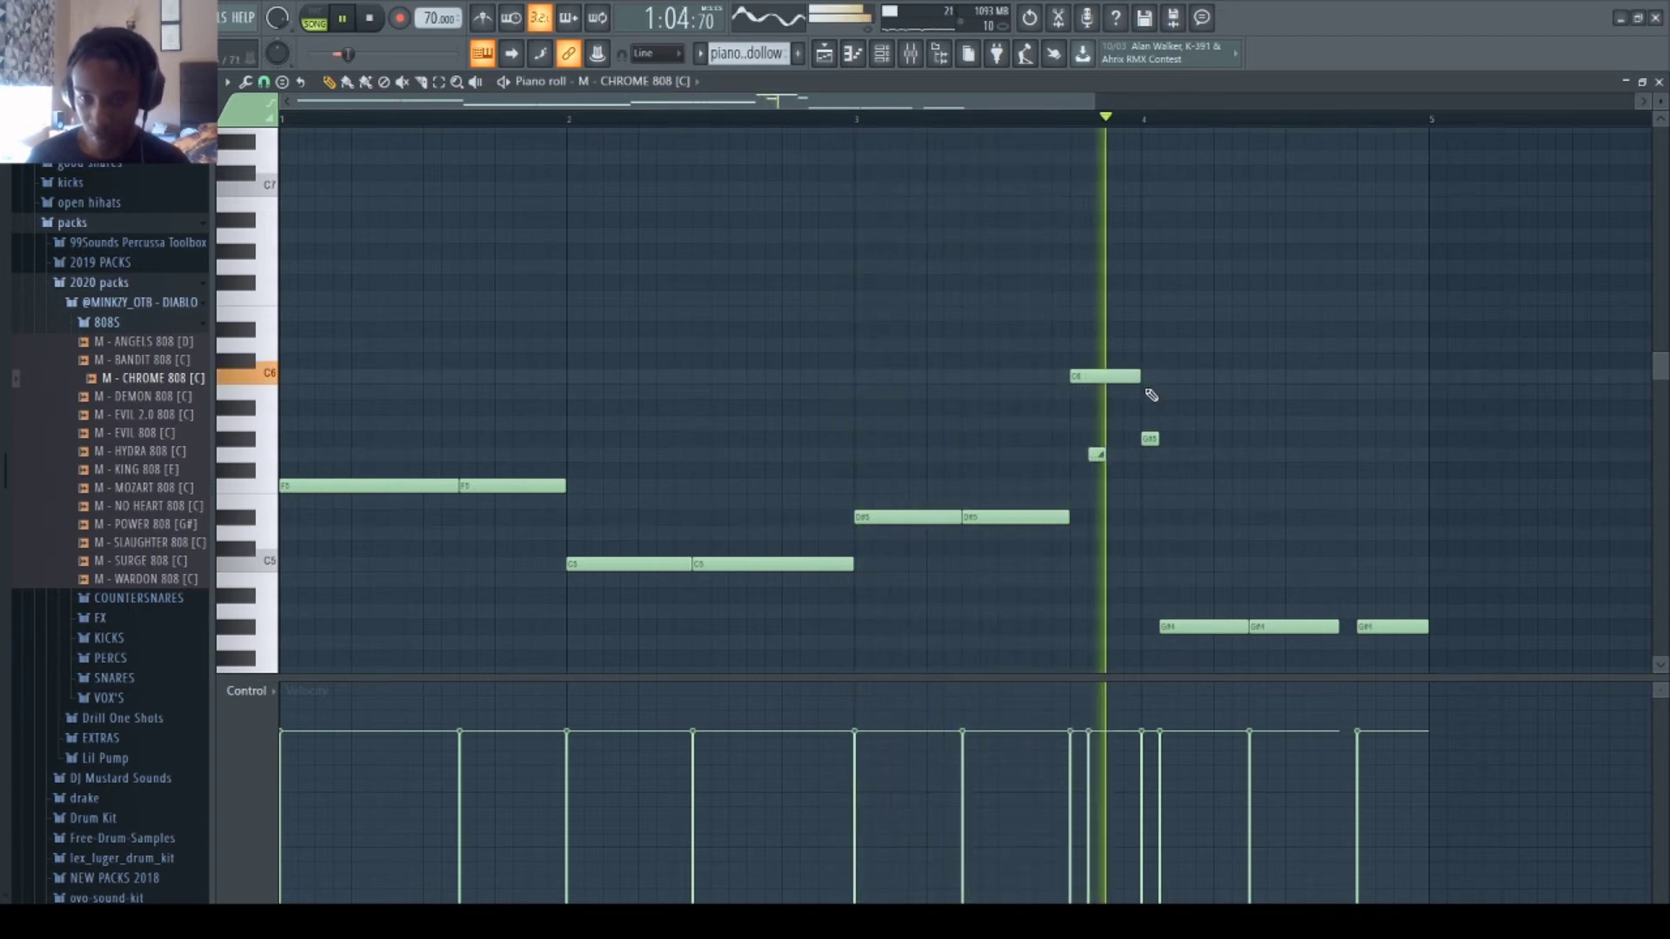
right_click(1149, 437)
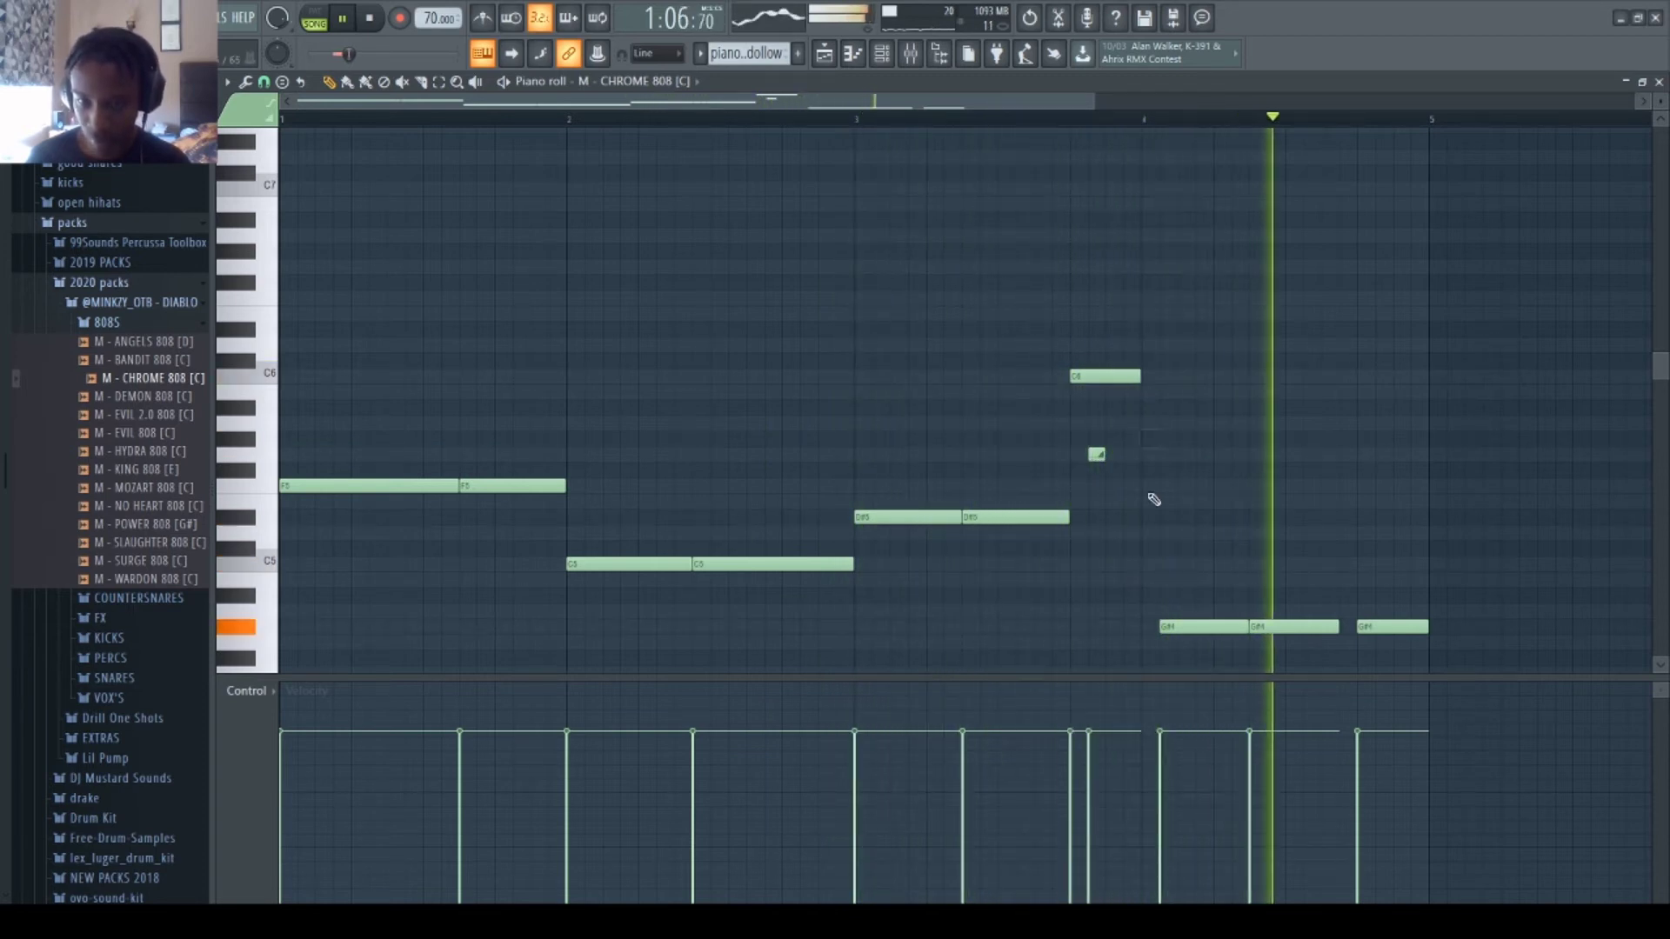
left_click_drag(1159, 621, 1249, 626)
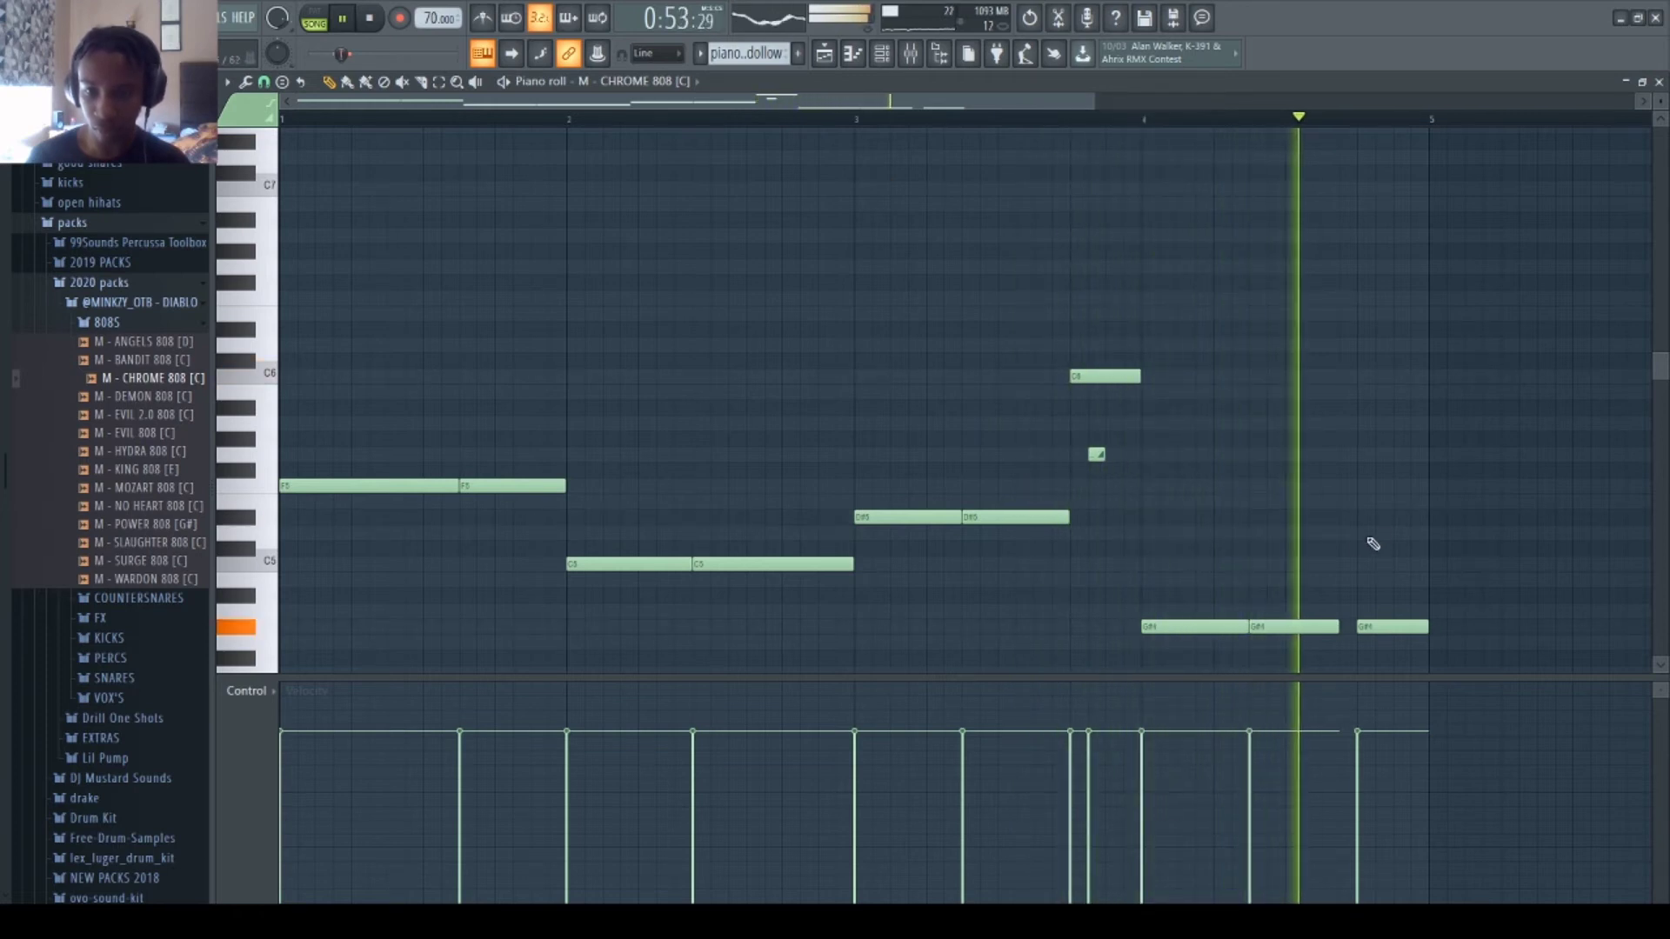
left_click_drag(1375, 633, 1427, 627)
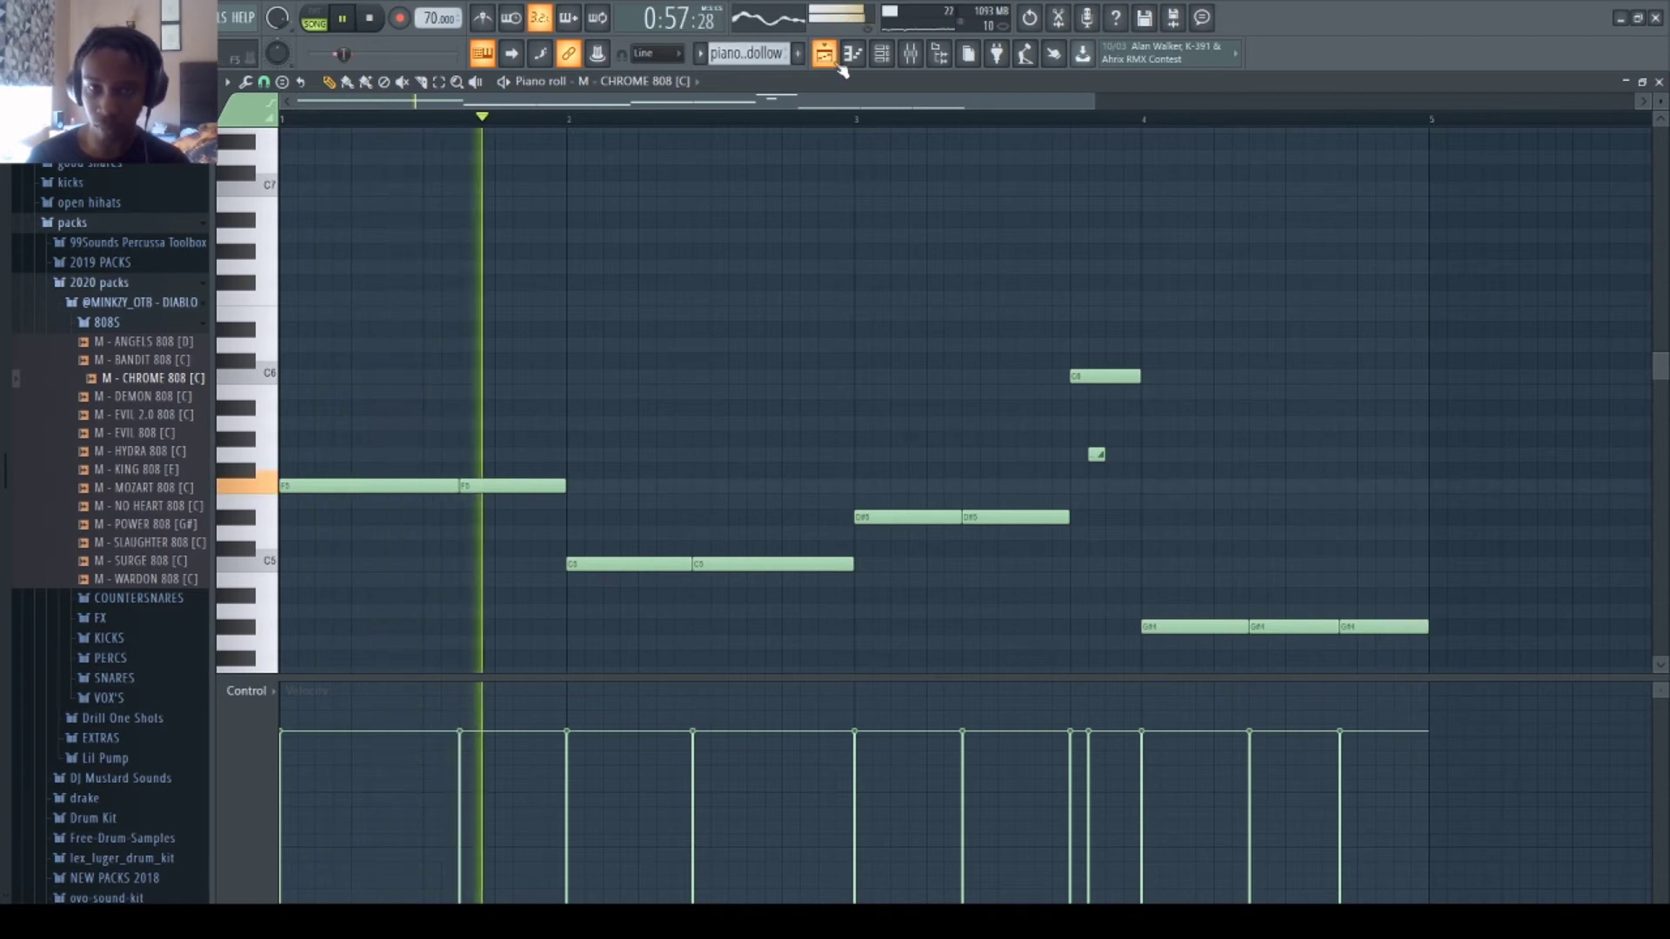
- Return to the playlist and unmute the vocal clips on Track 11
left_click(824, 53)
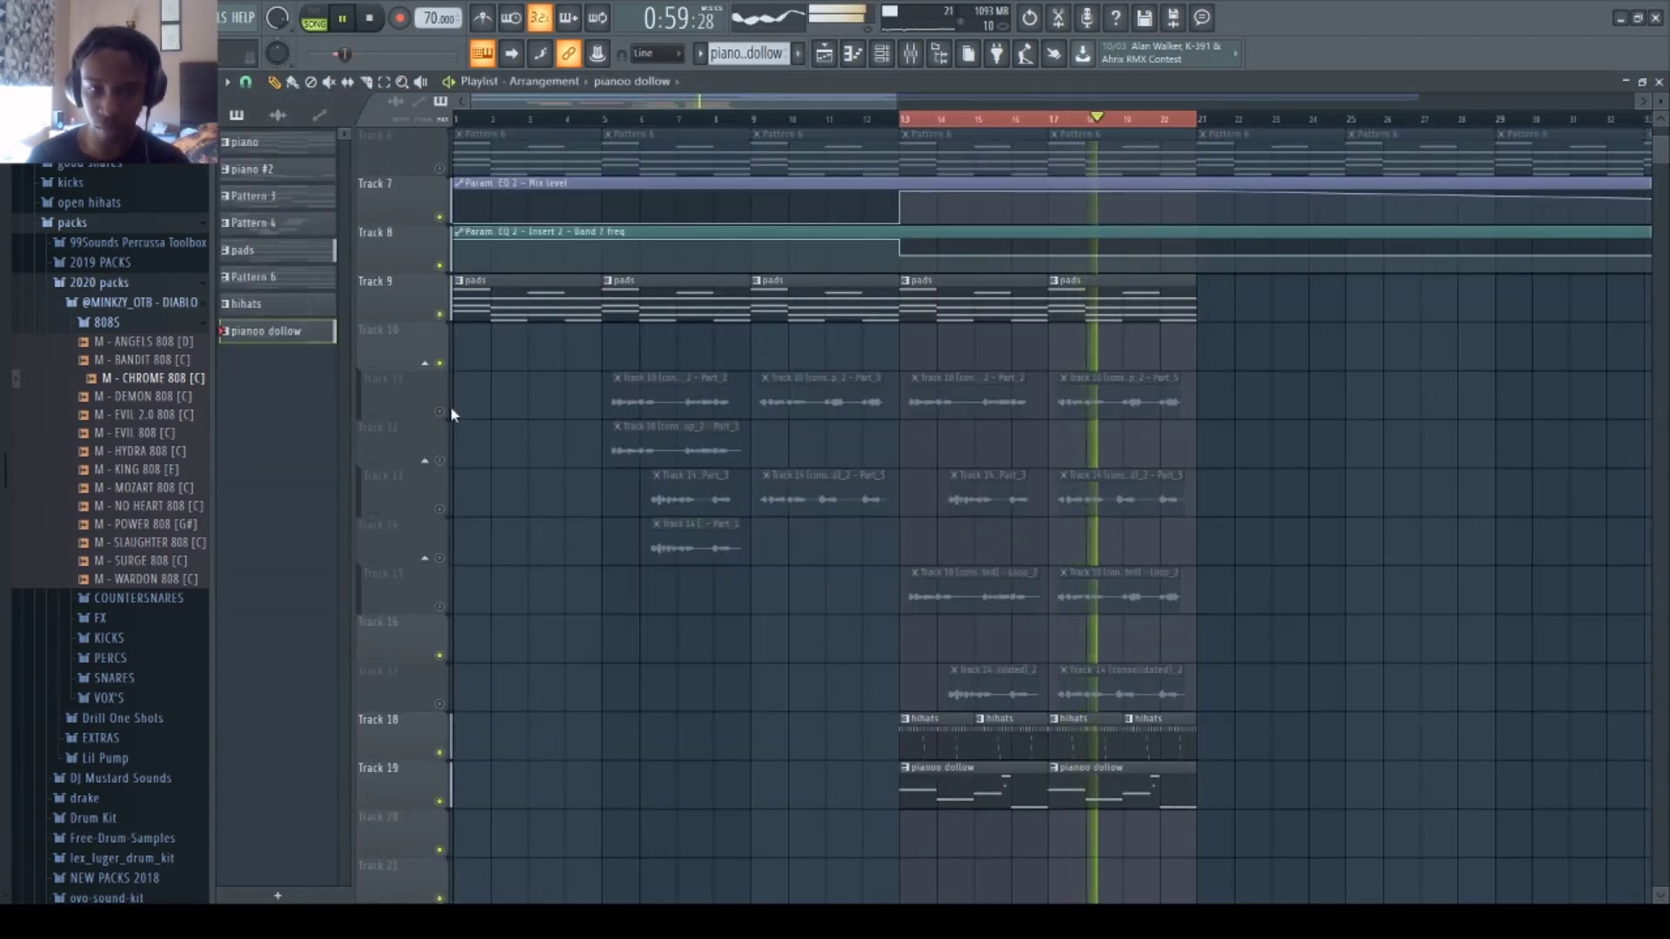
left_click(440, 412)
scroll(1026, 144, "up", 5)
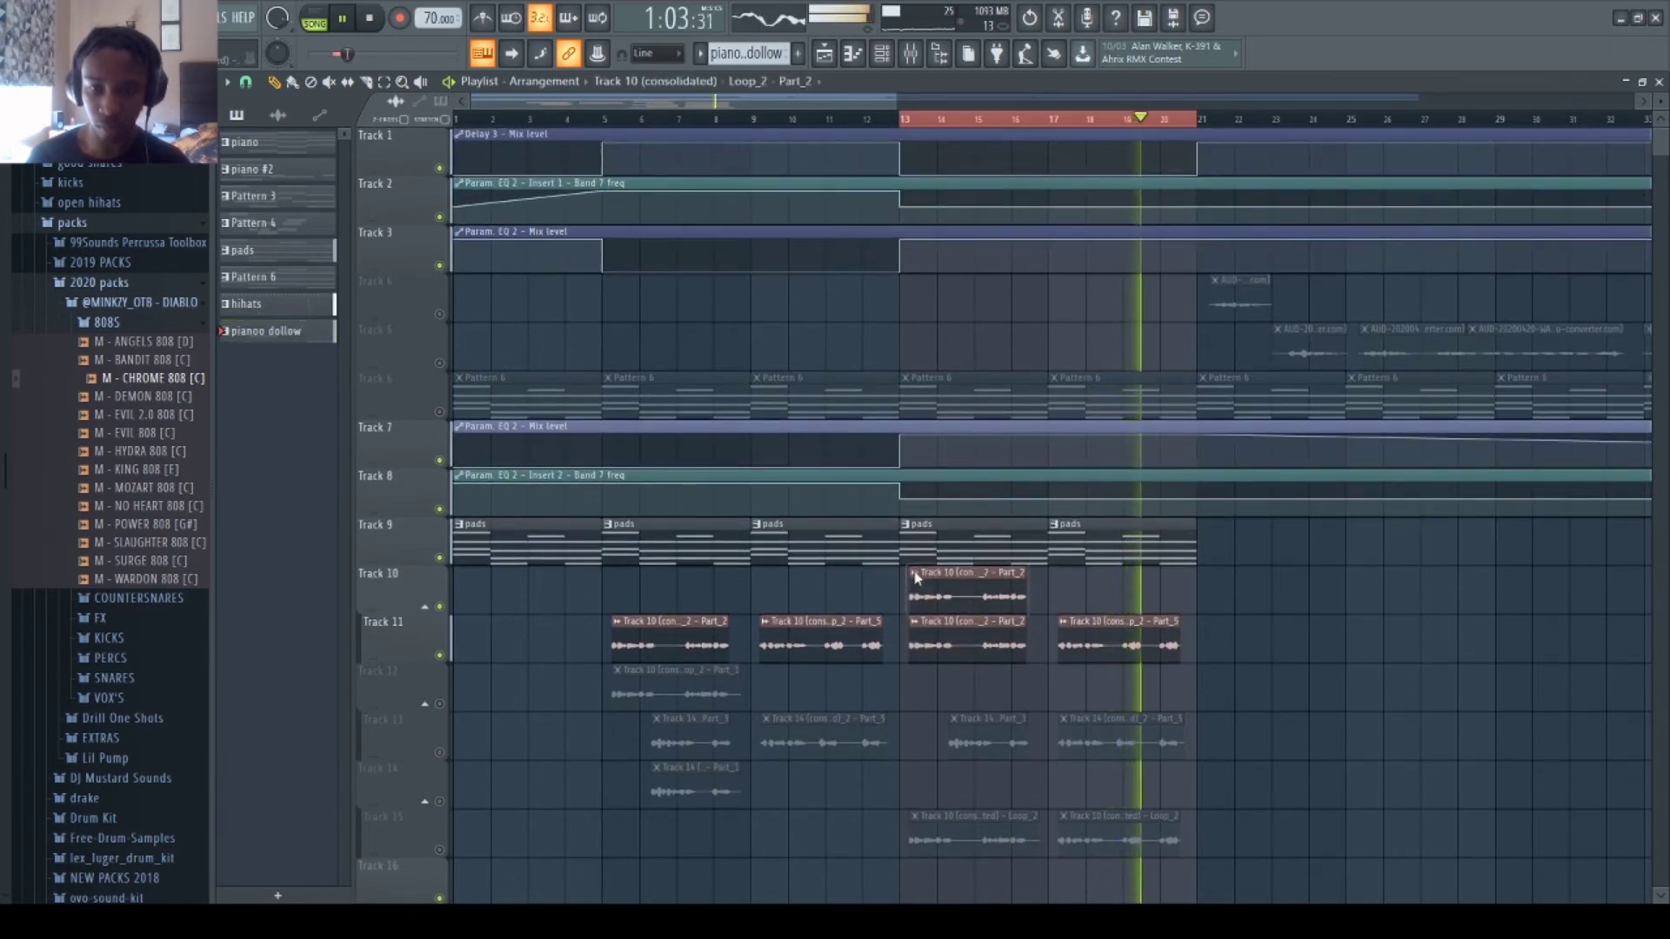
- Try layering a unique copy of the Track 11 vocal clip on Track 10 at bar 13, auditioning it alone and with the original
double_click(936, 595)
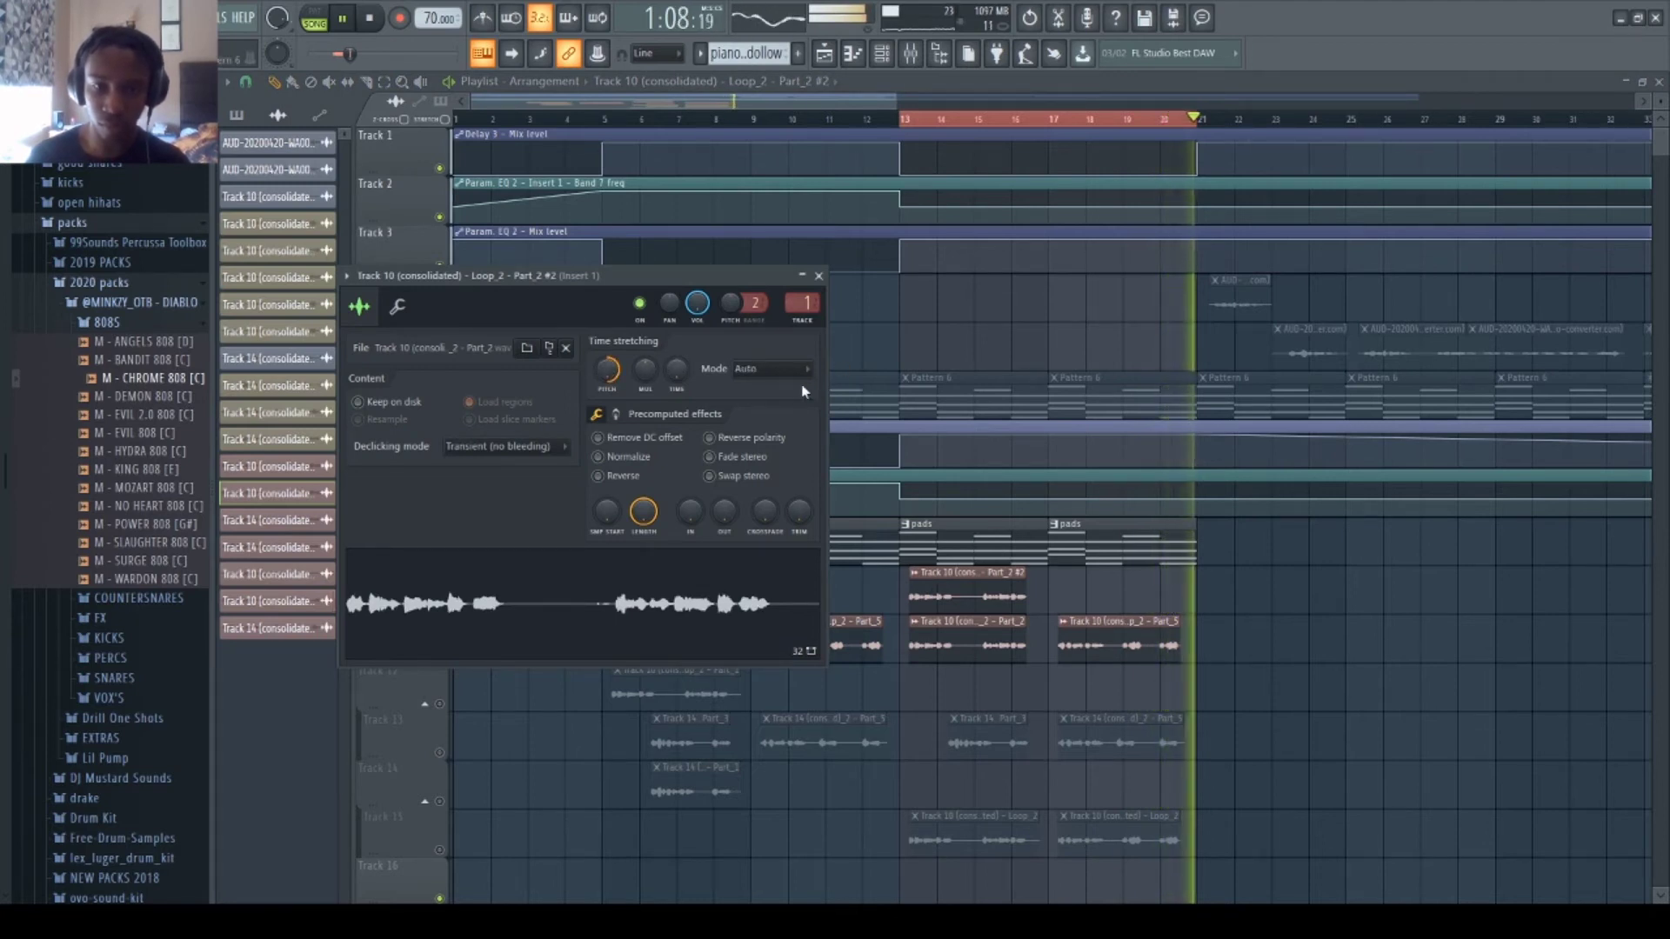
scroll(770, 369, "down", 1)
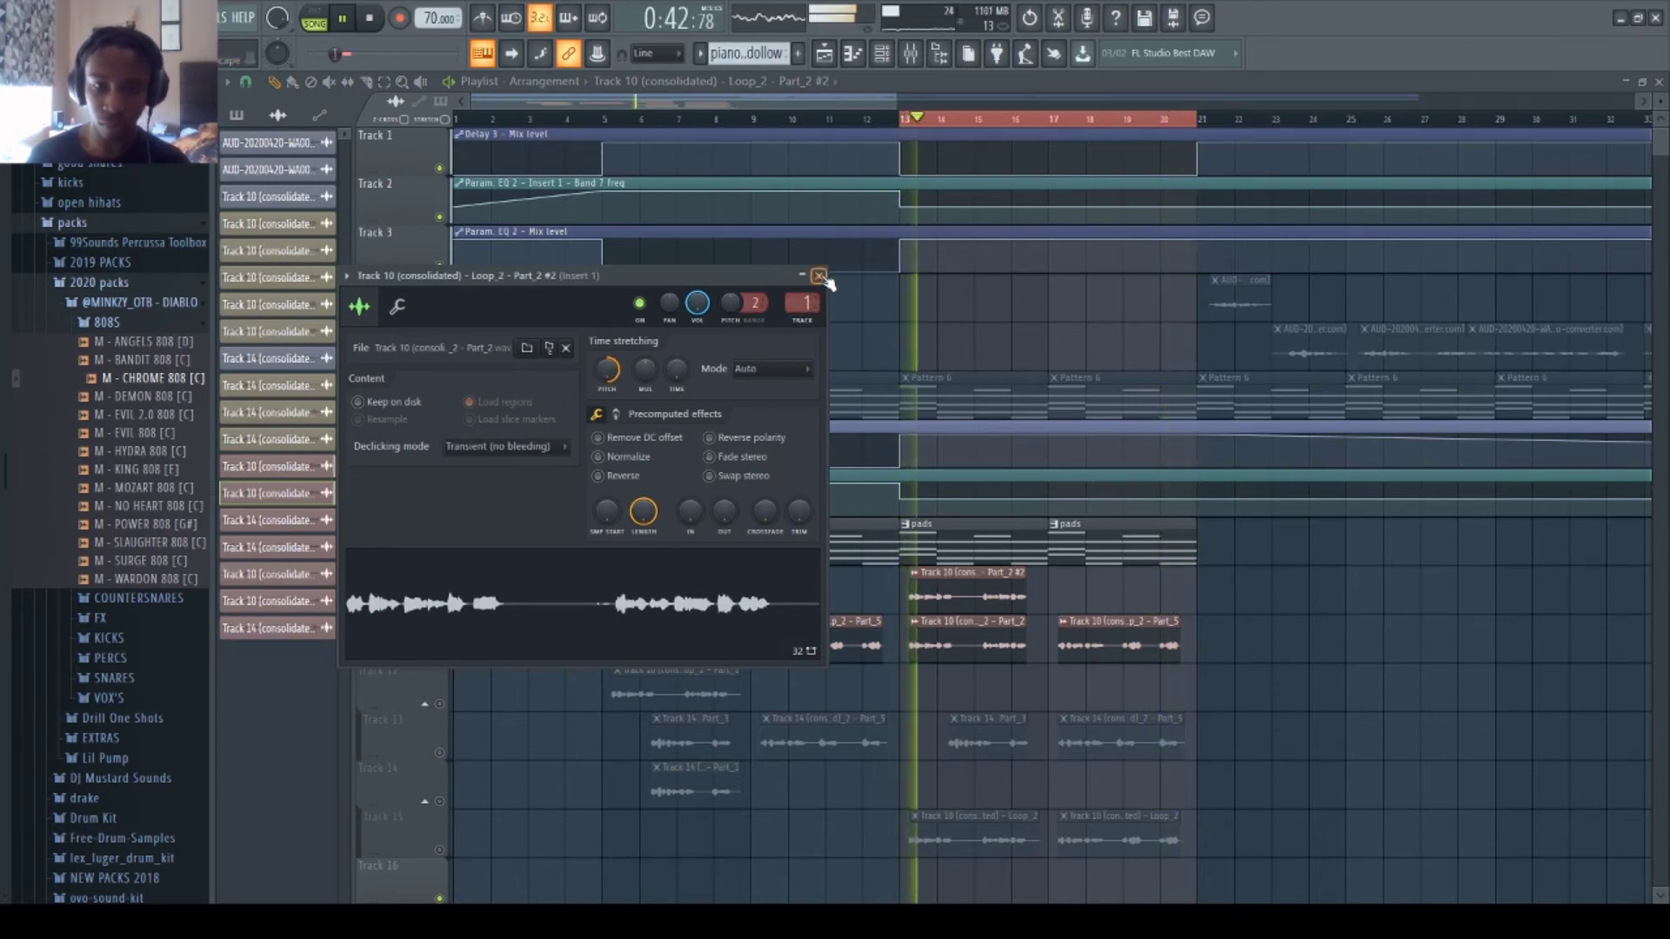
left_click(818, 276)
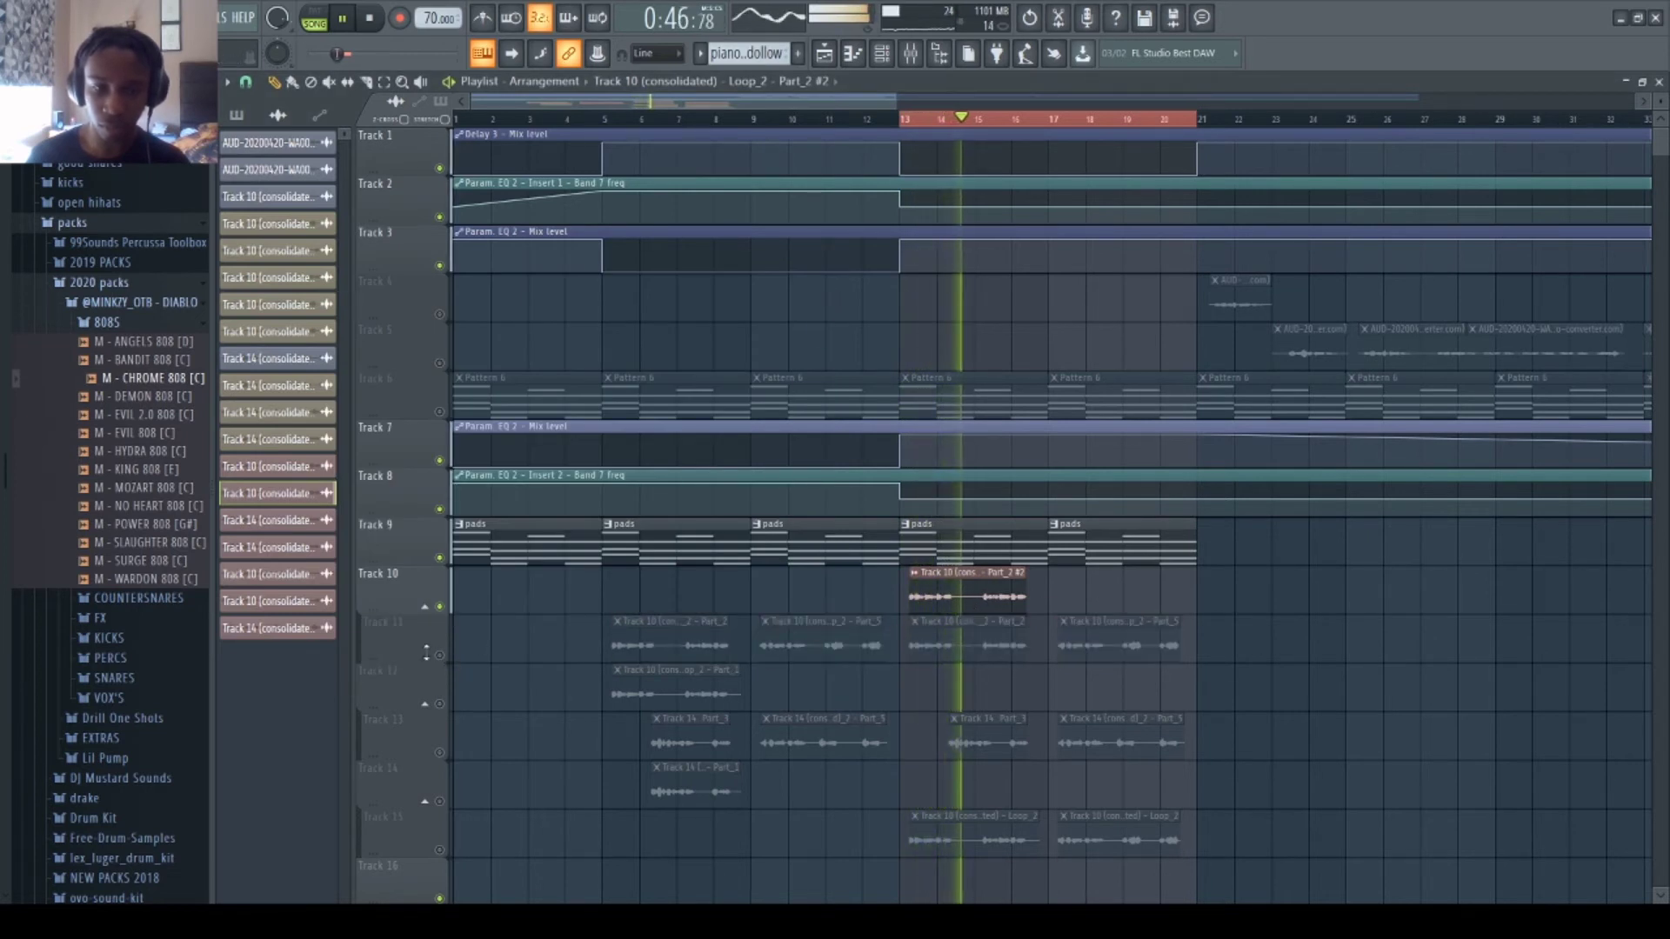
left_click(440, 655)
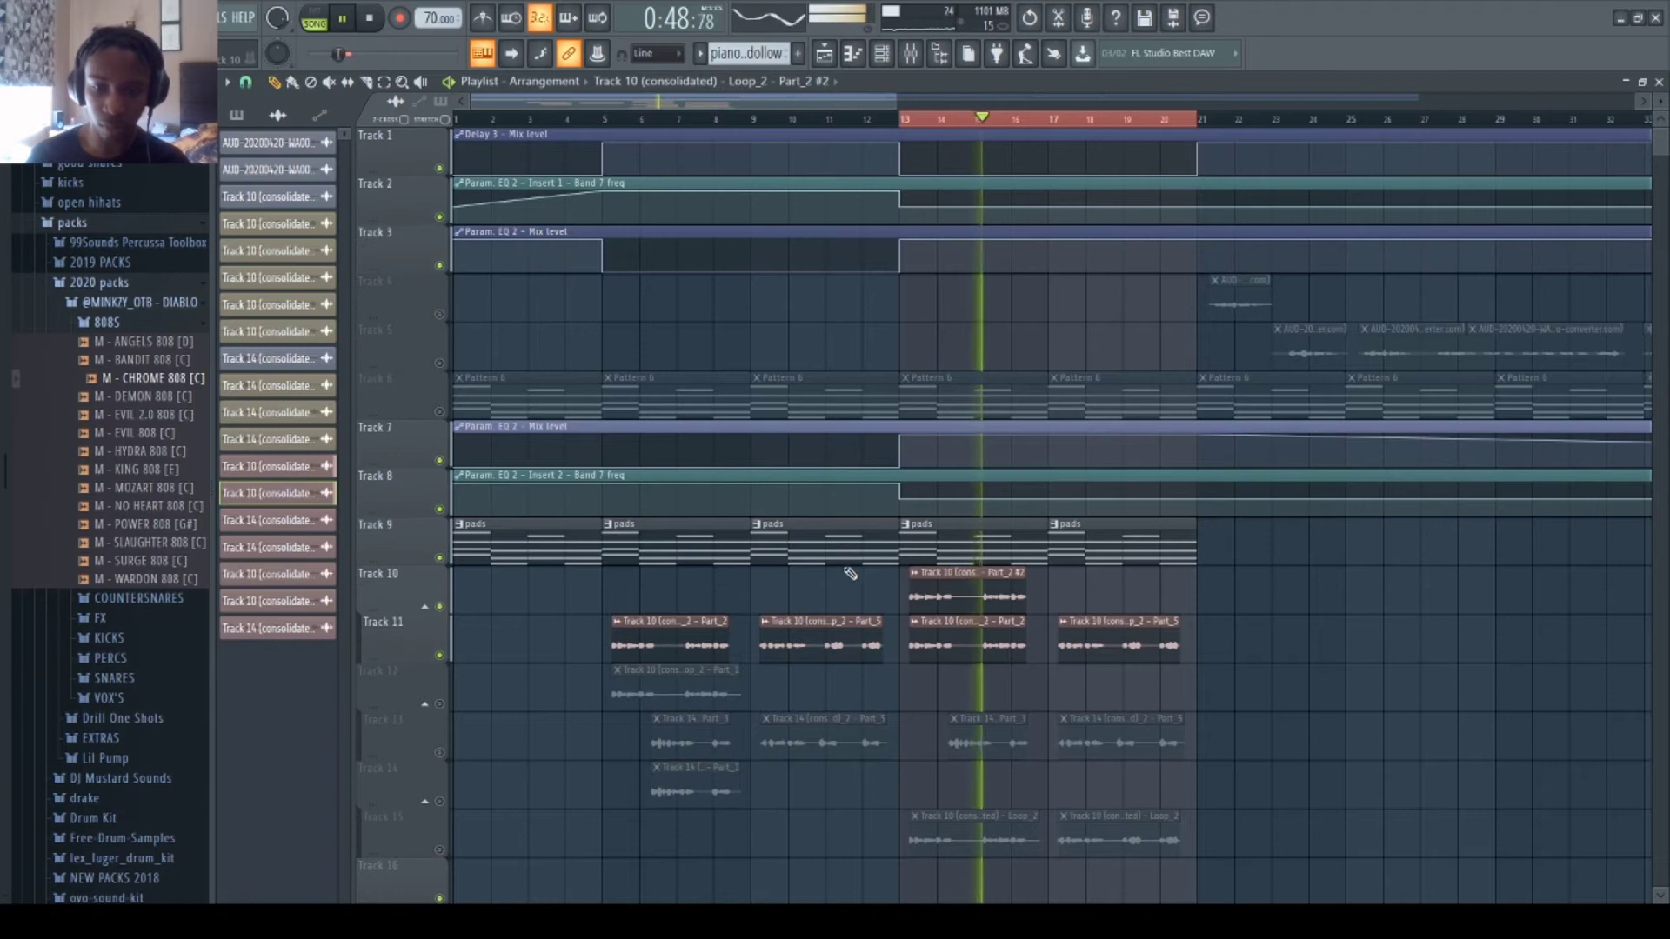
right_click(965, 596)
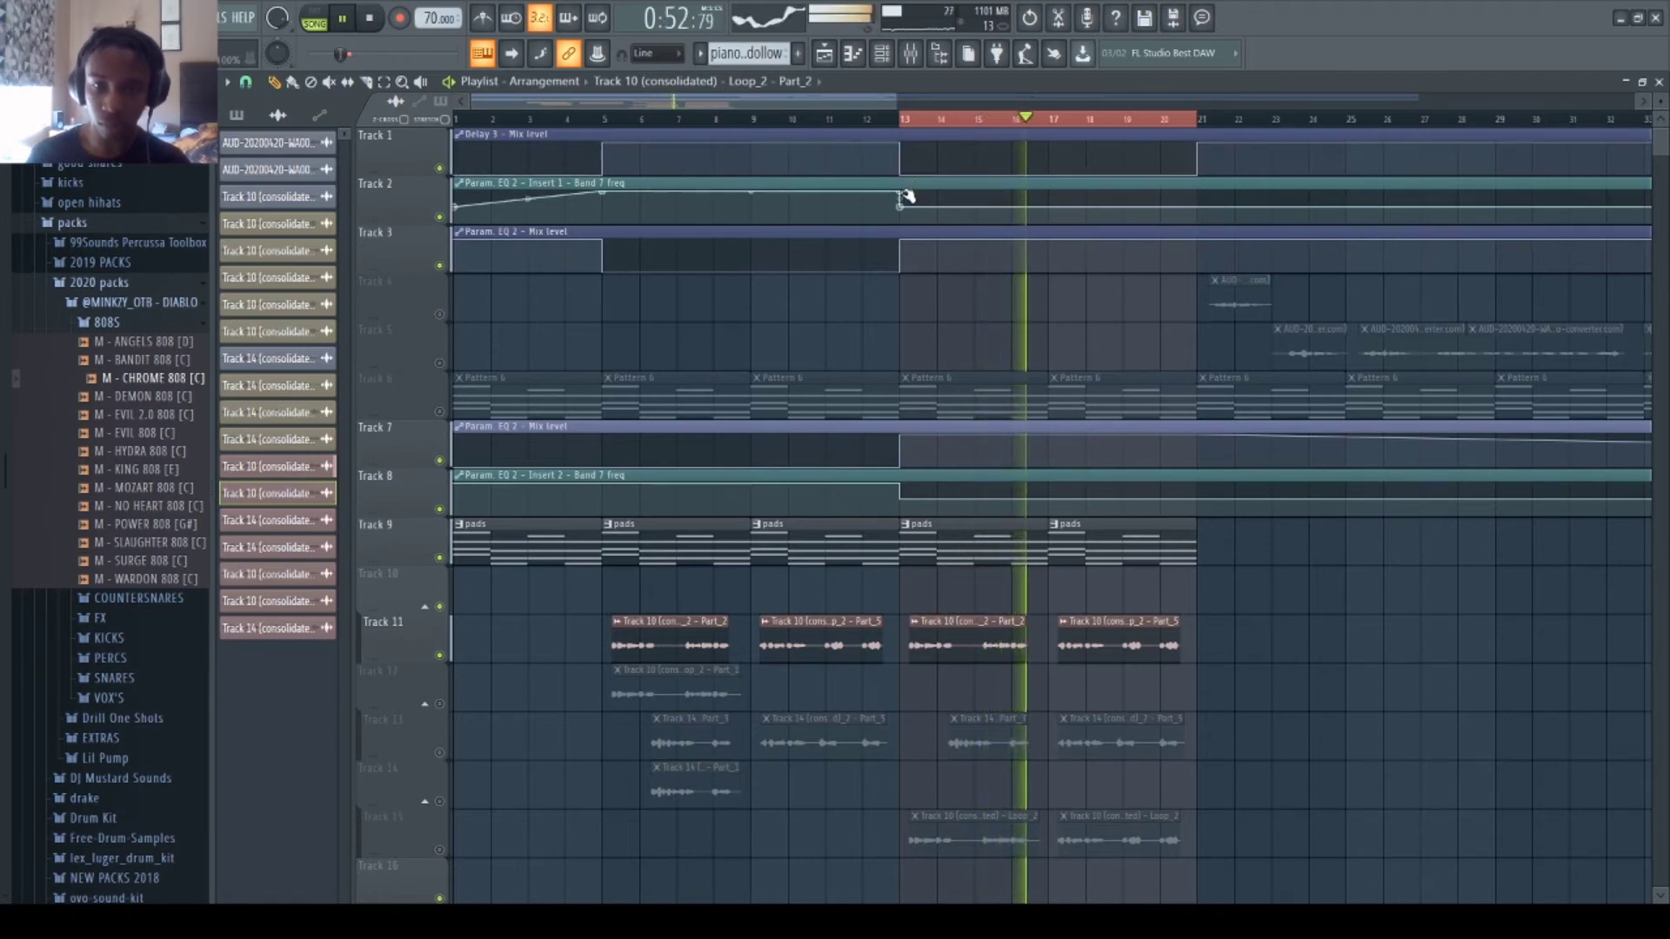
- Reshape the Insert 1 Band 7 freq automation on Track 2 to drop slightly lower at bar 13 and ramp up just before bar 21
left_click_drag(904, 207, 905, 210)
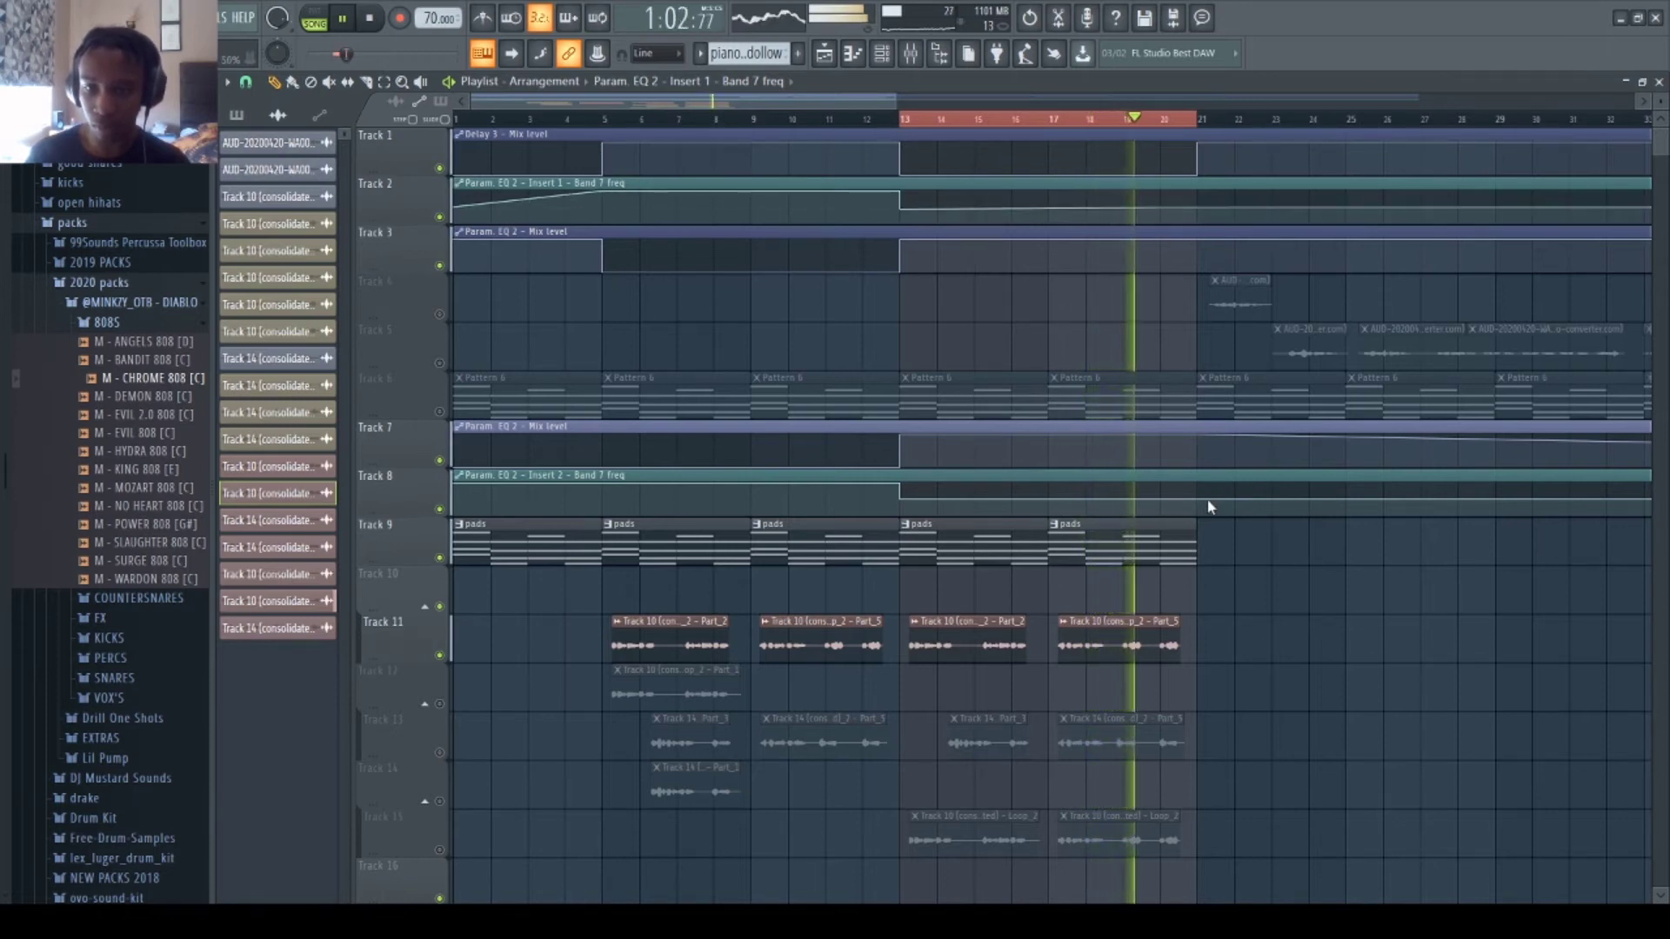
right_click(1202, 192)
left_click_drag(1178, 200, 1178, 205)
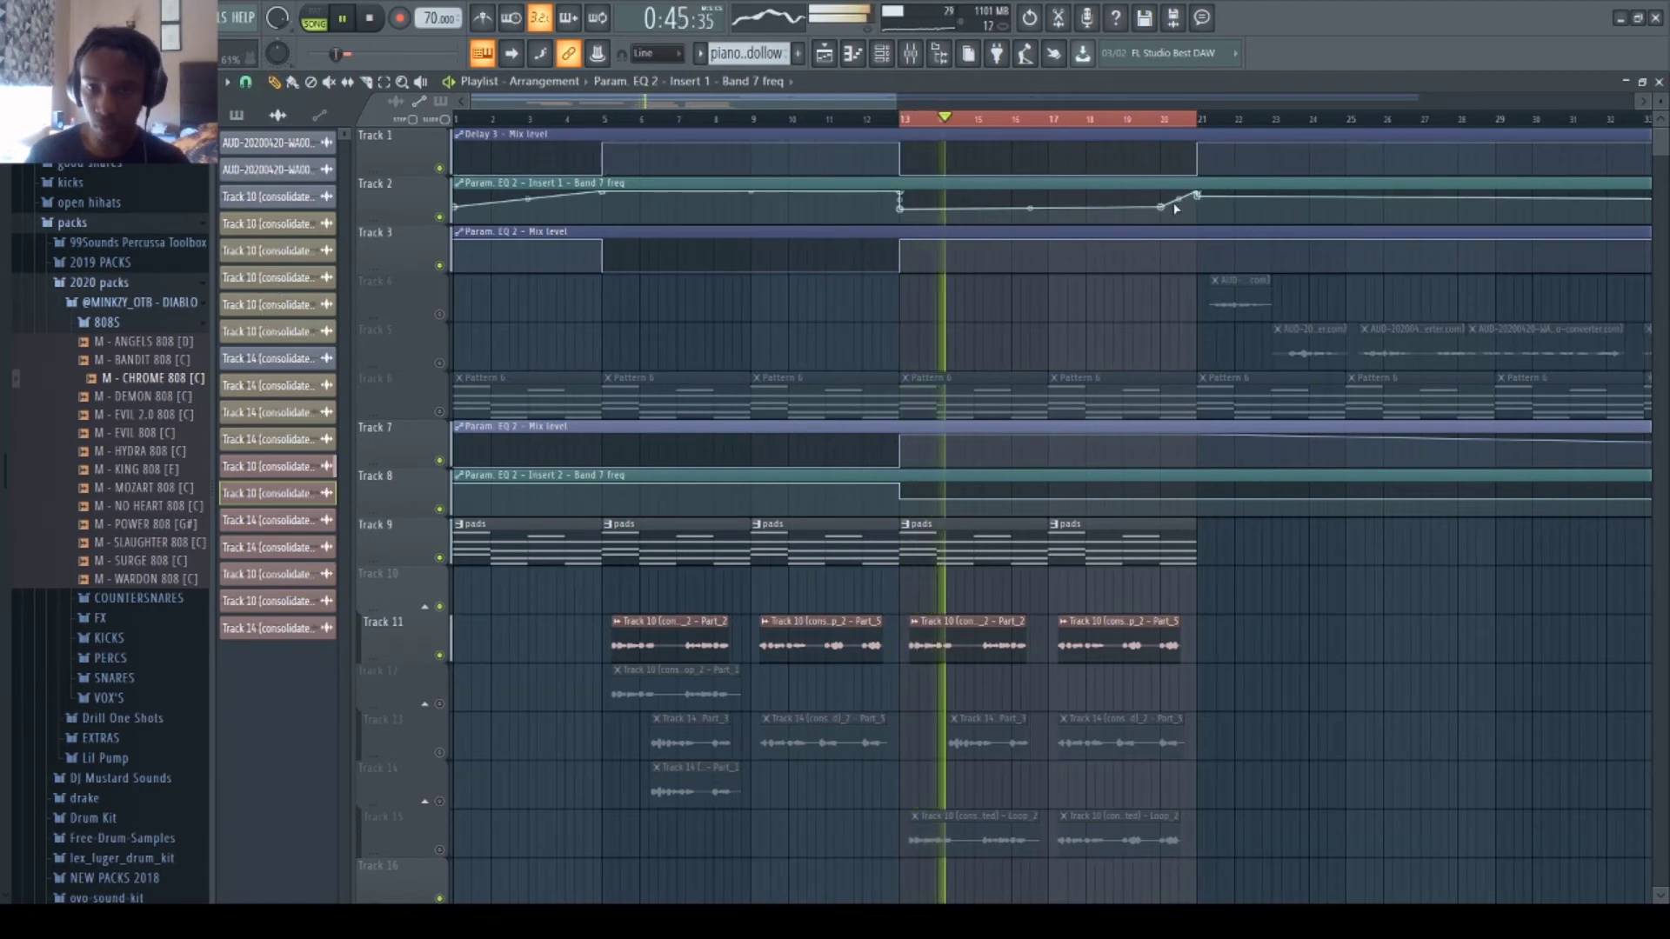
key("space")
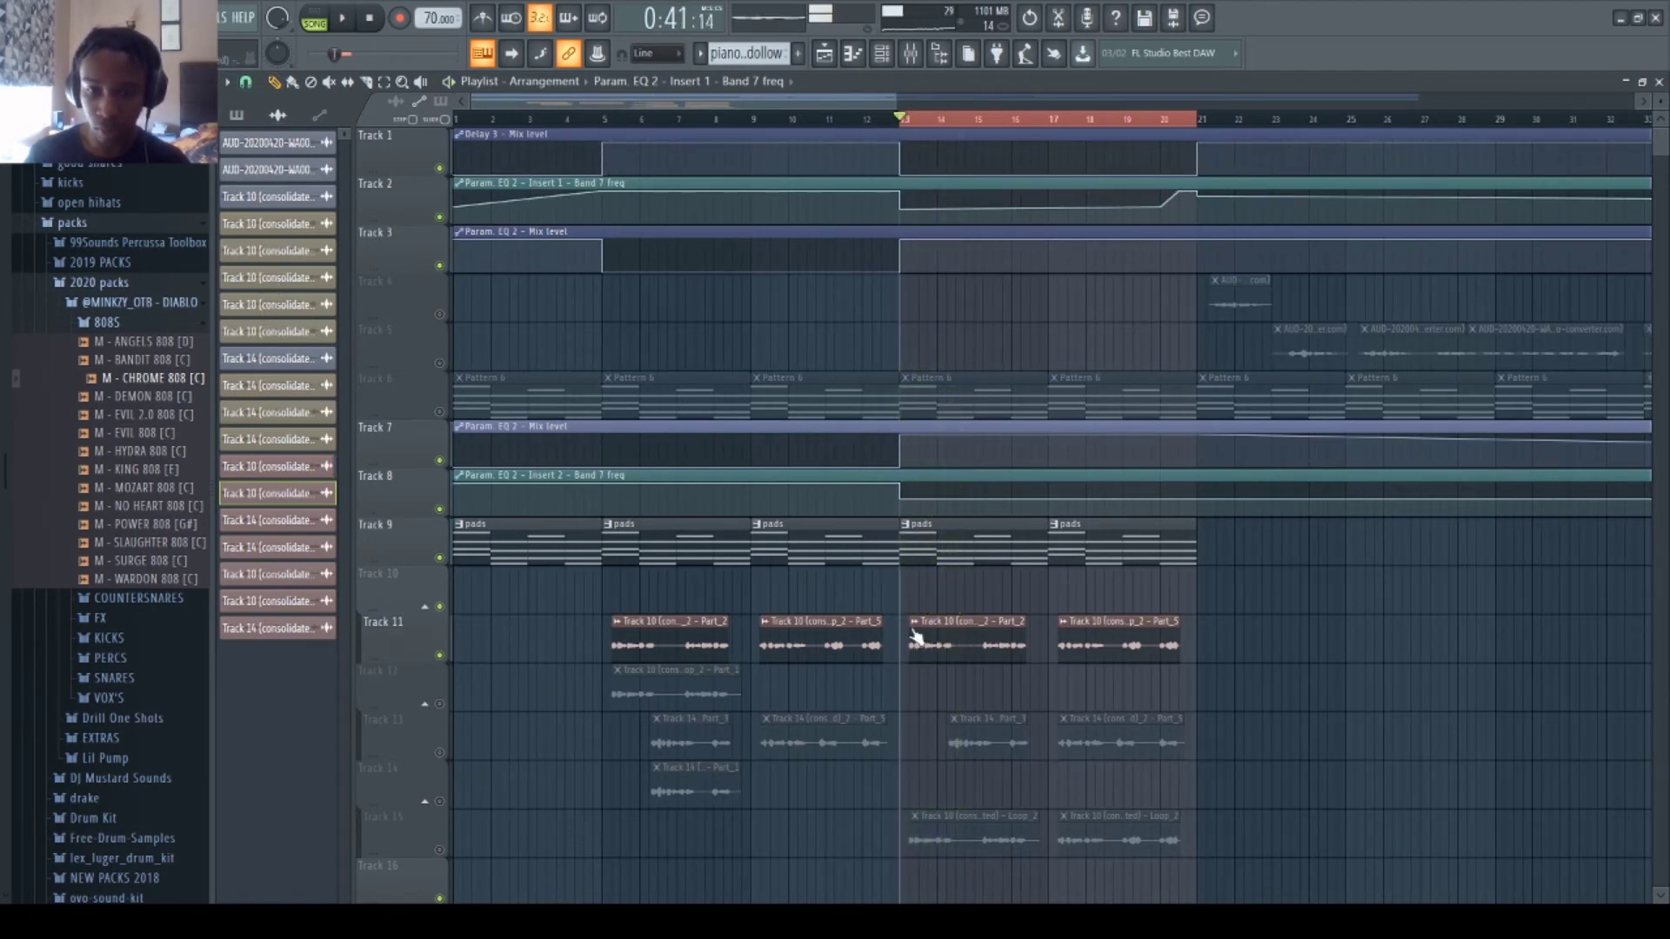
- Copy the bar 13 vocal clip from Track 11 to Track 10 as a unique clip and audition it with Track 11 muted
left_click_drag(936, 642, 940, 581)
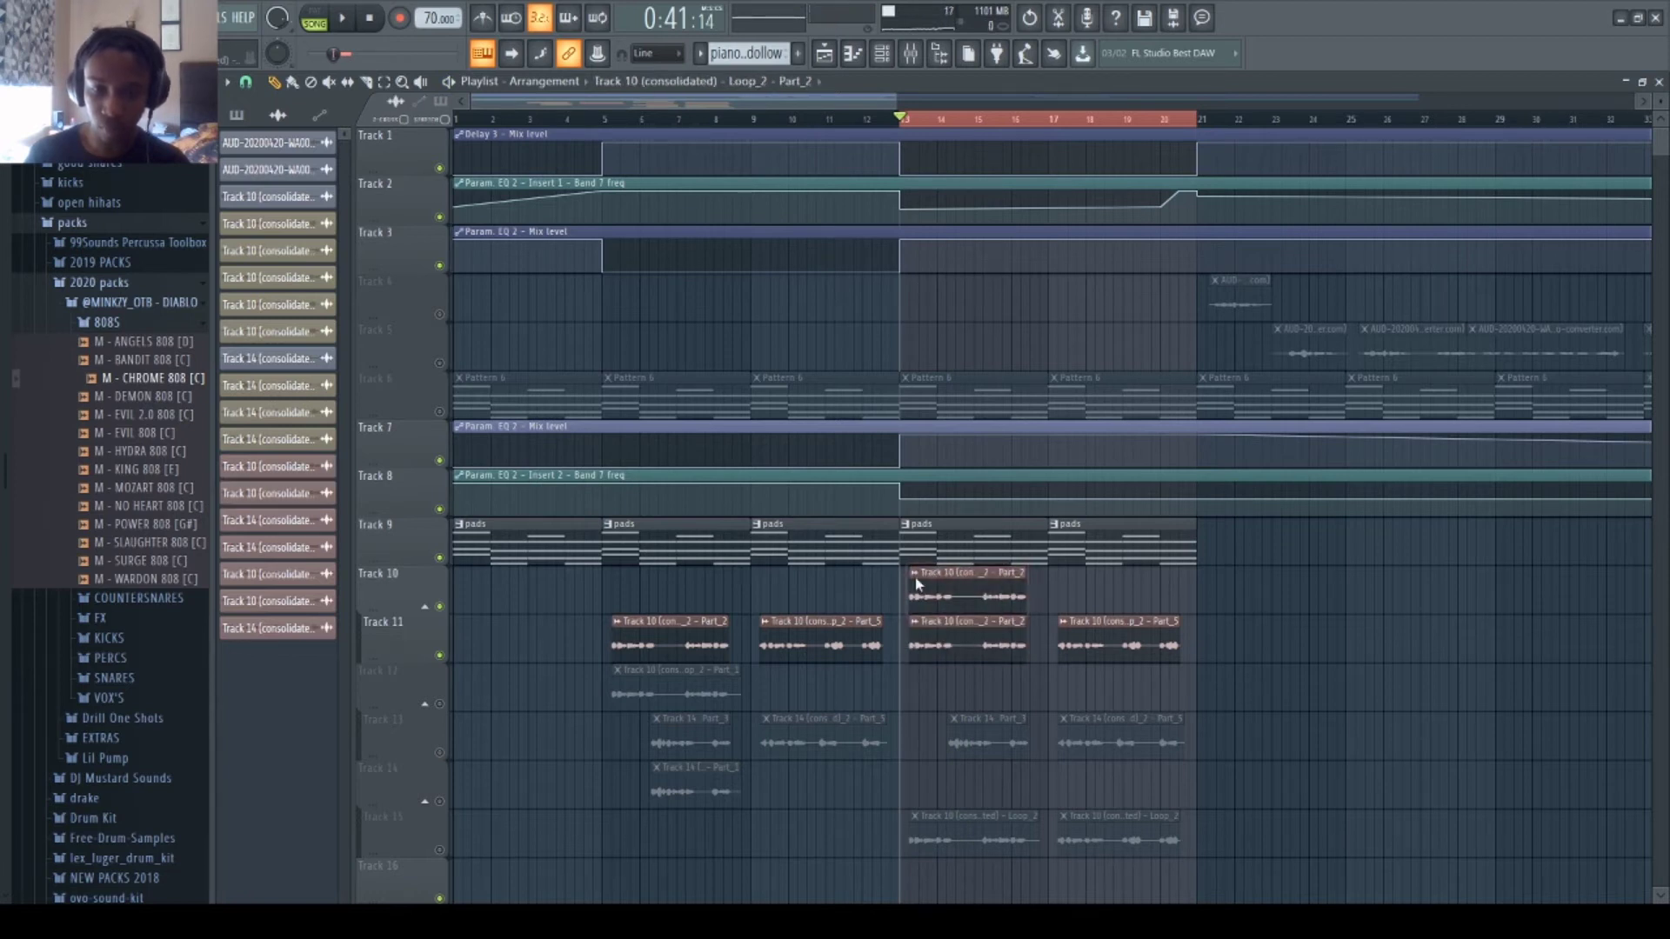
left_click(440, 655)
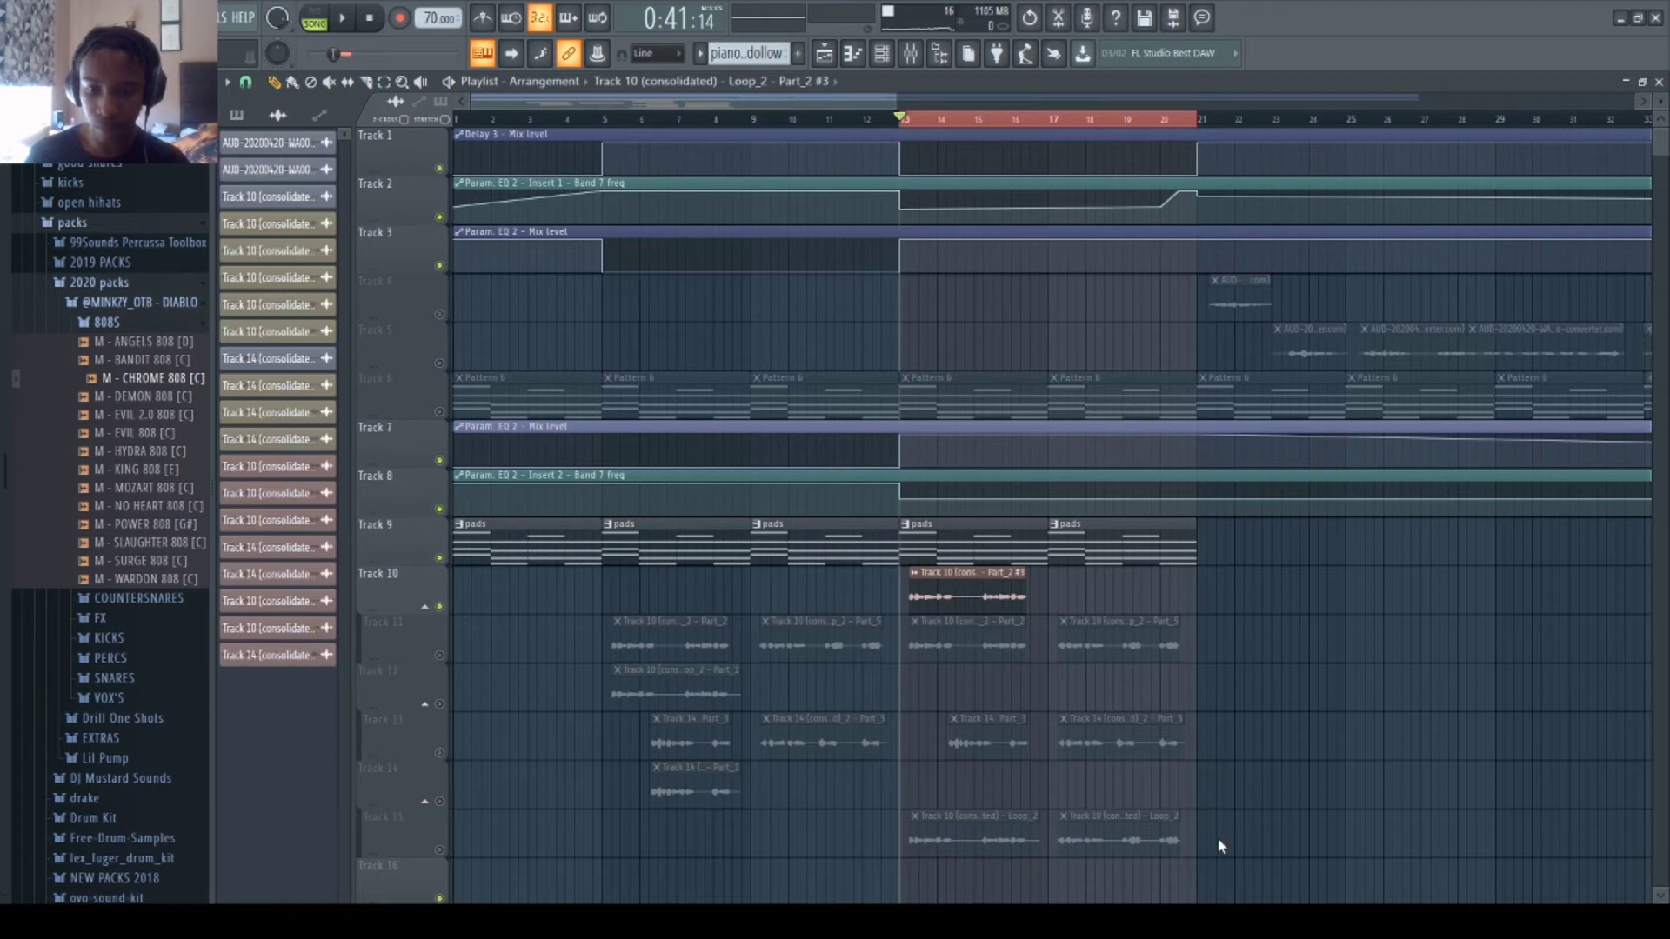
key("space")
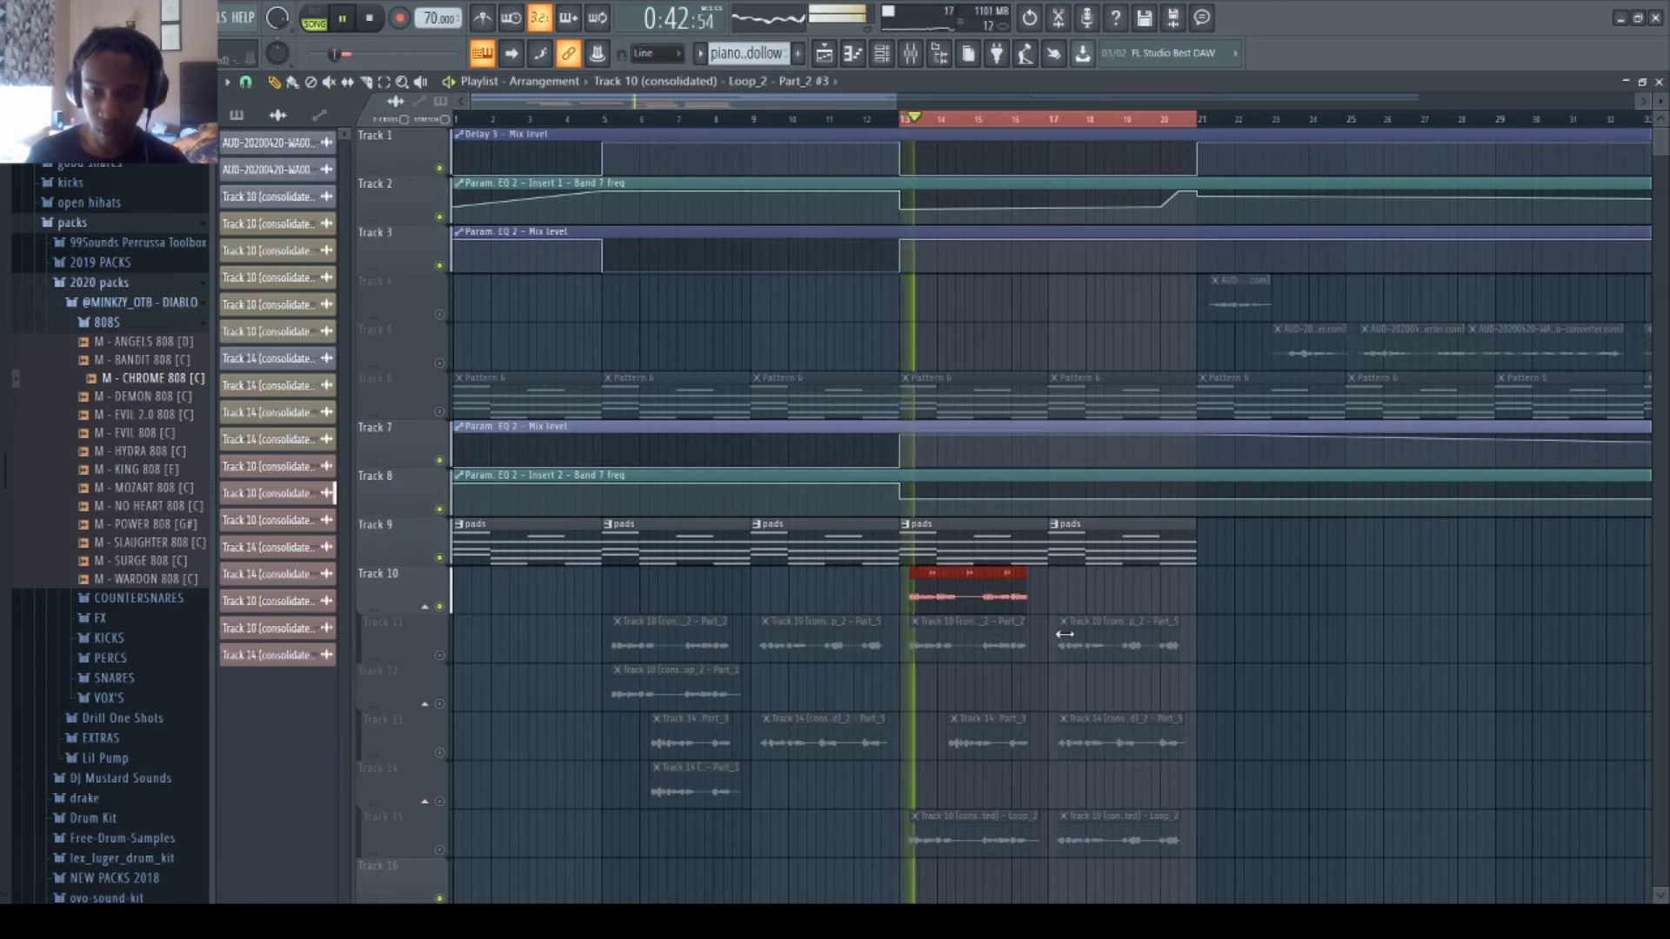
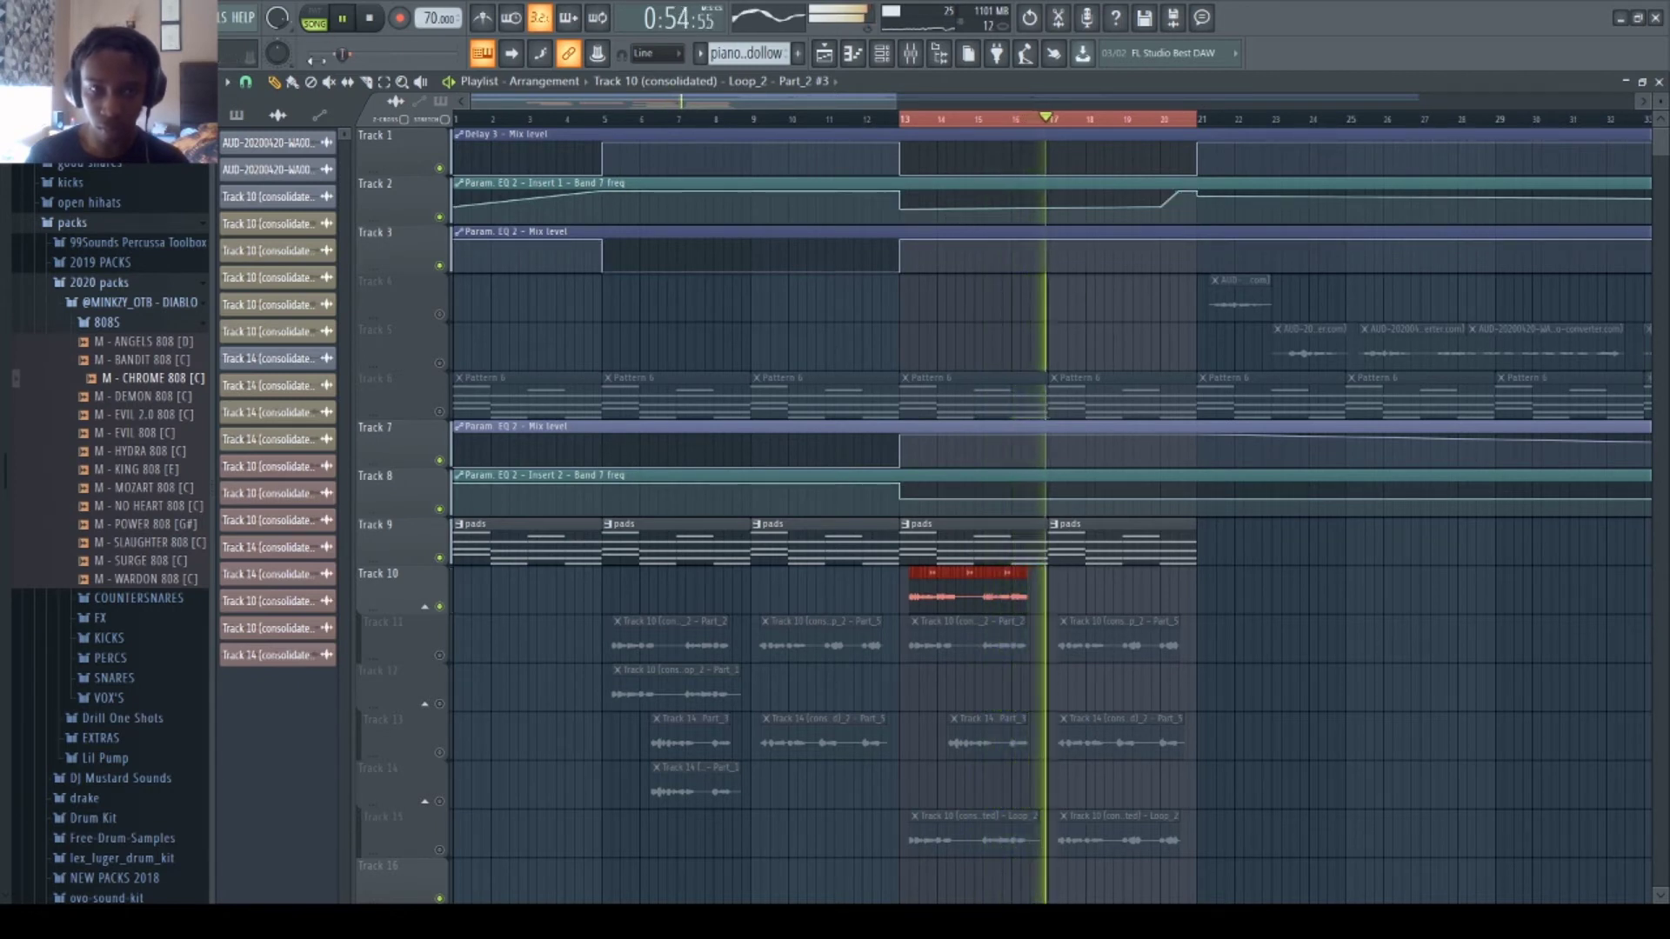
- Duplicate the Track 10 vocal clip from bar 13 to bar 17
left_click(383, 82)
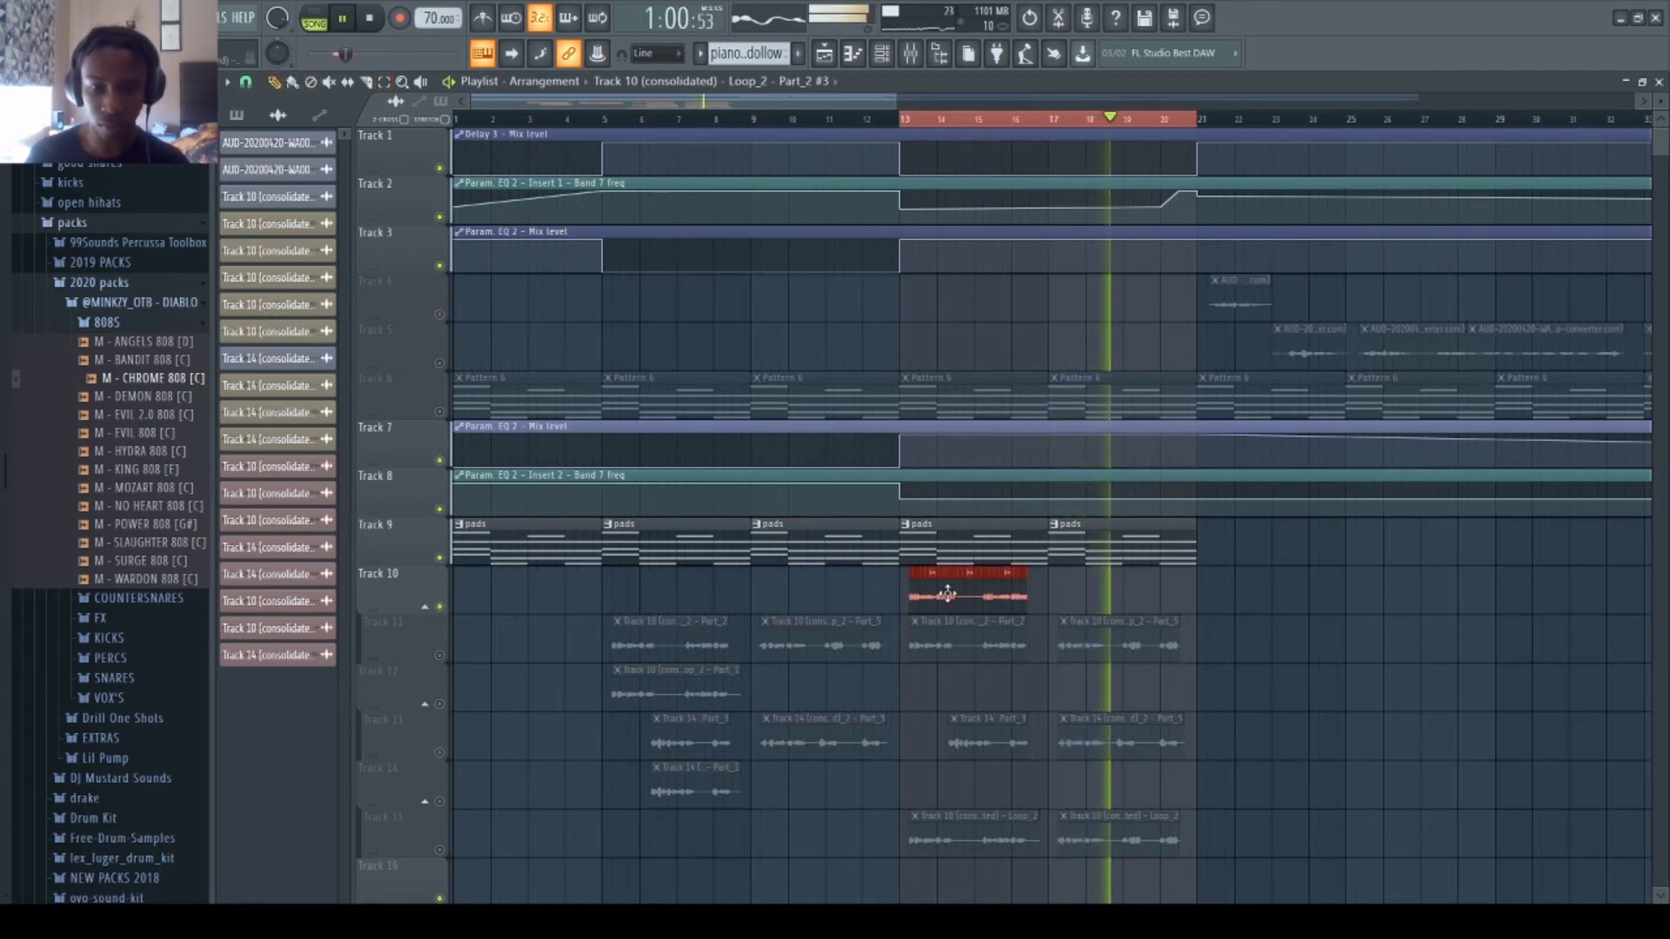
left_click_drag(950, 594, 1106, 595)
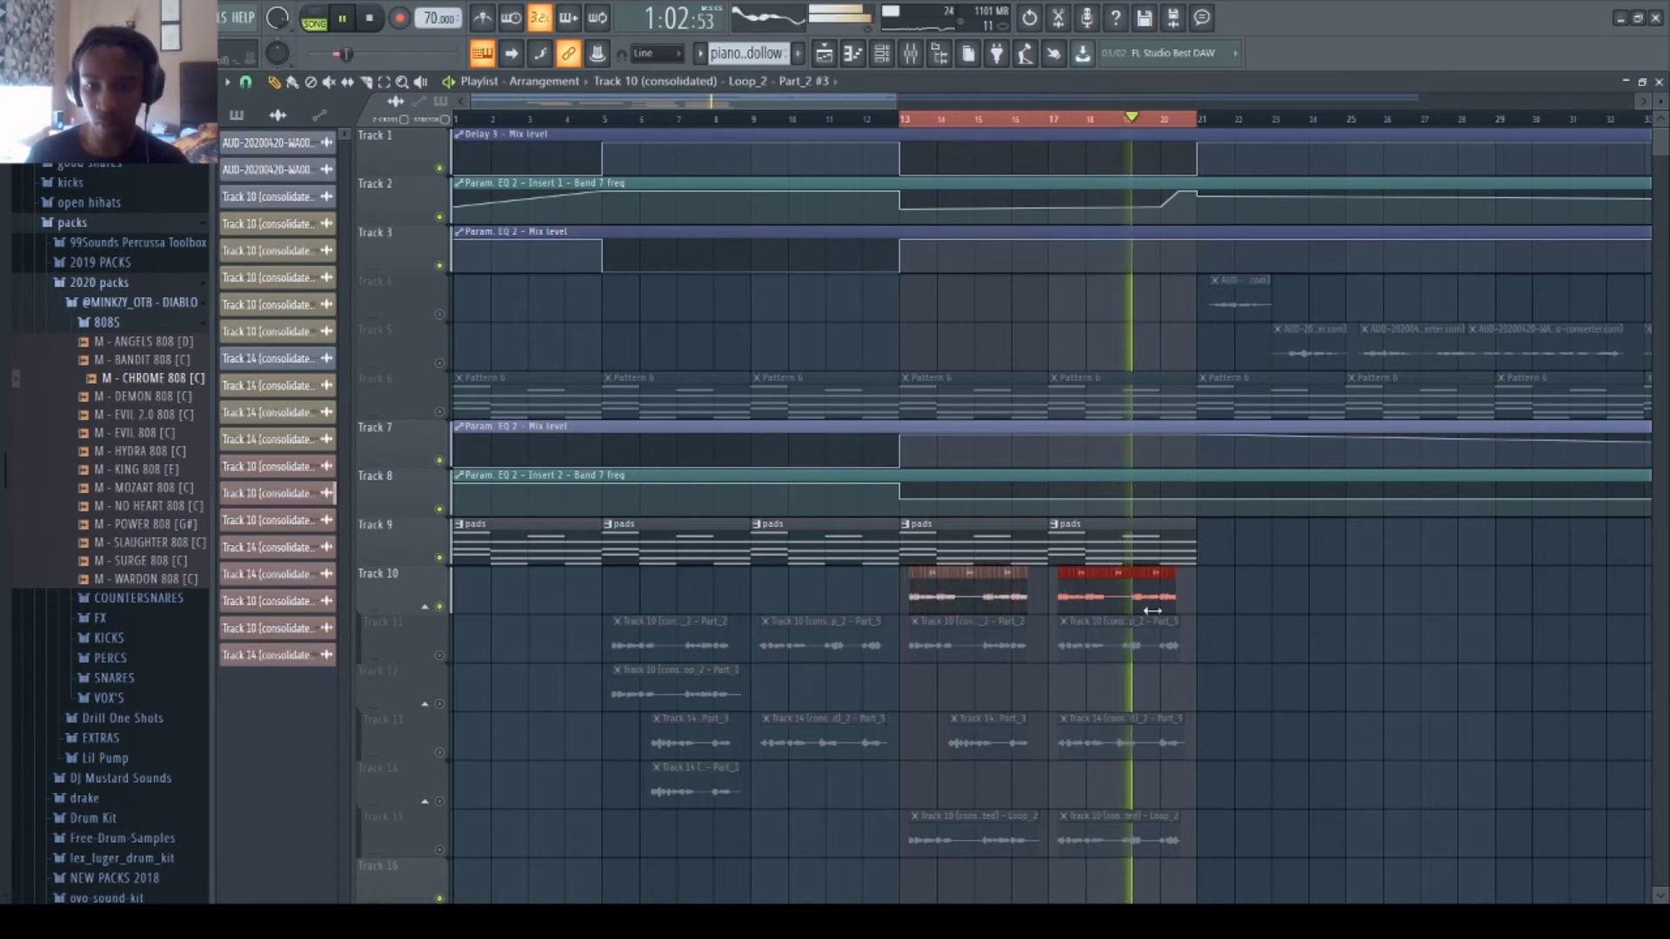
left_click(1196, 616)
right_click(1203, 623)
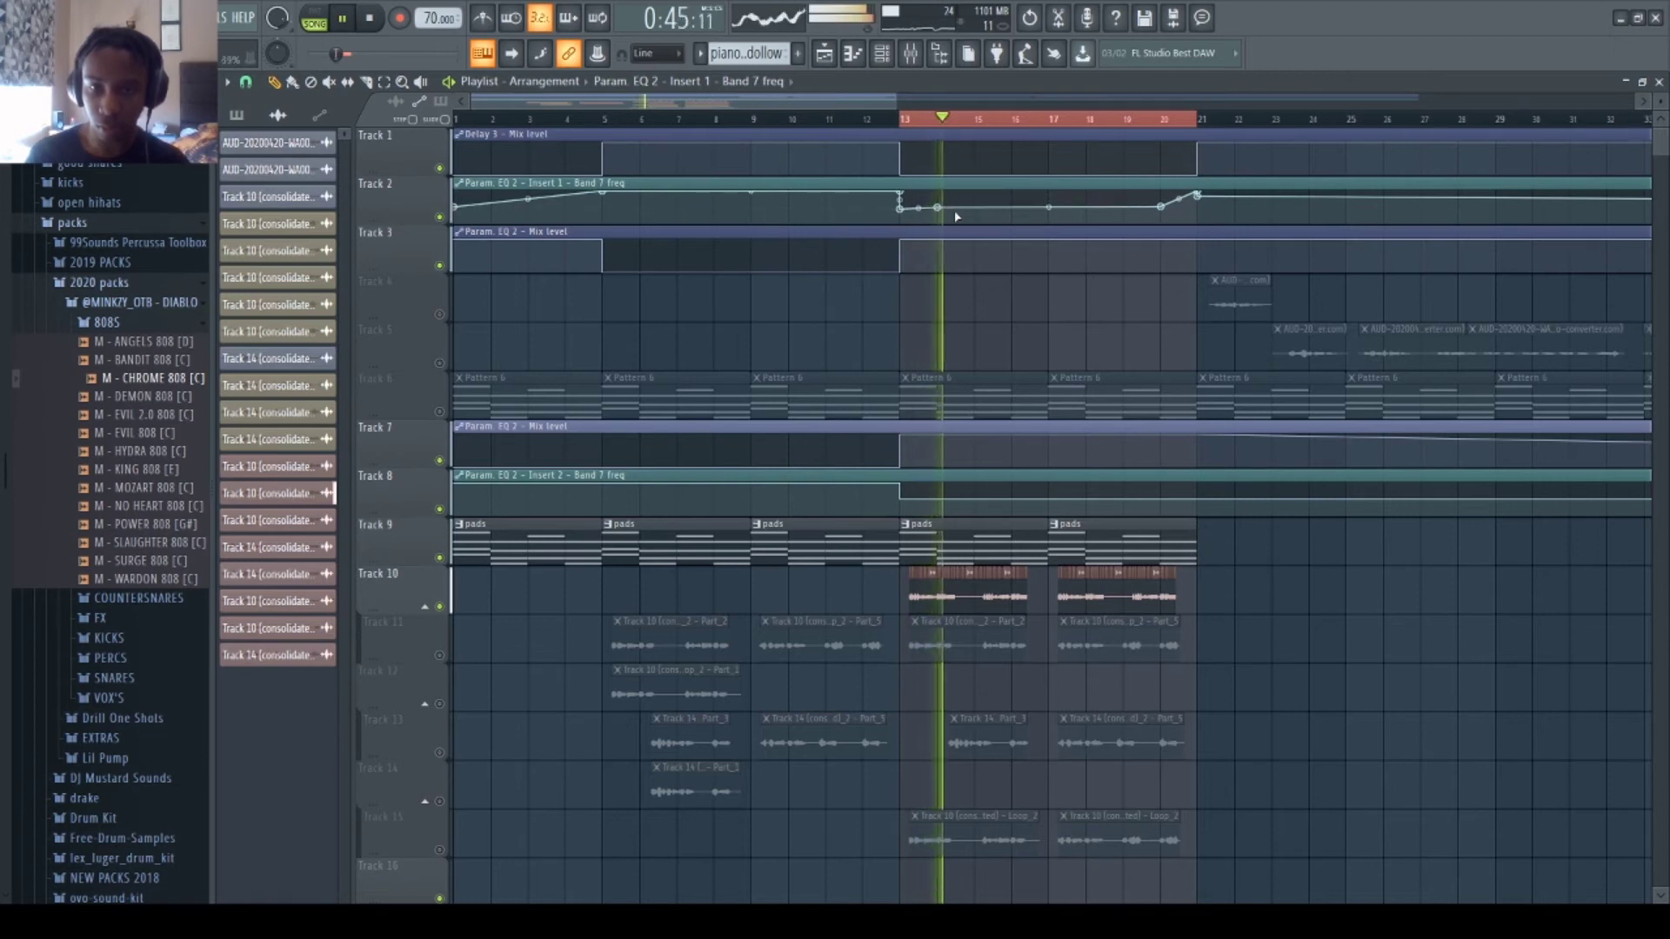
- Reshape the Insert 1 Band 7 freq automation on Track 2 to ramp up from bar 14, drop at bar 15 and rise slightly at bar 17
right_click(981, 206)
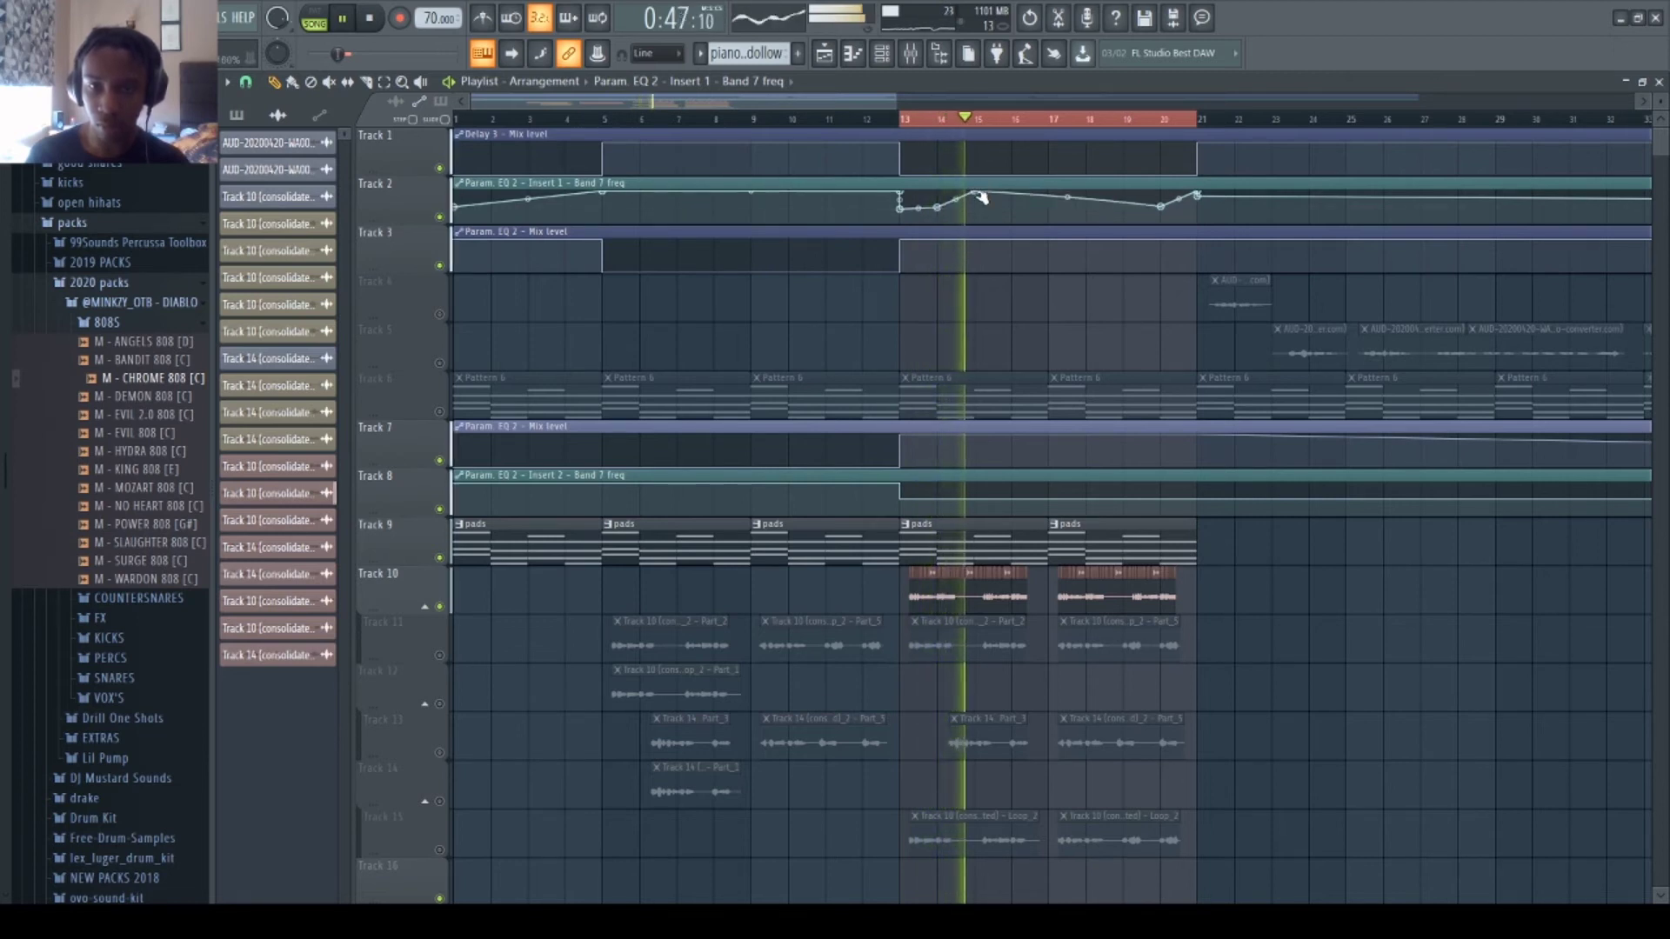
right_click(984, 212)
left_click_drag(979, 215, 980, 210)
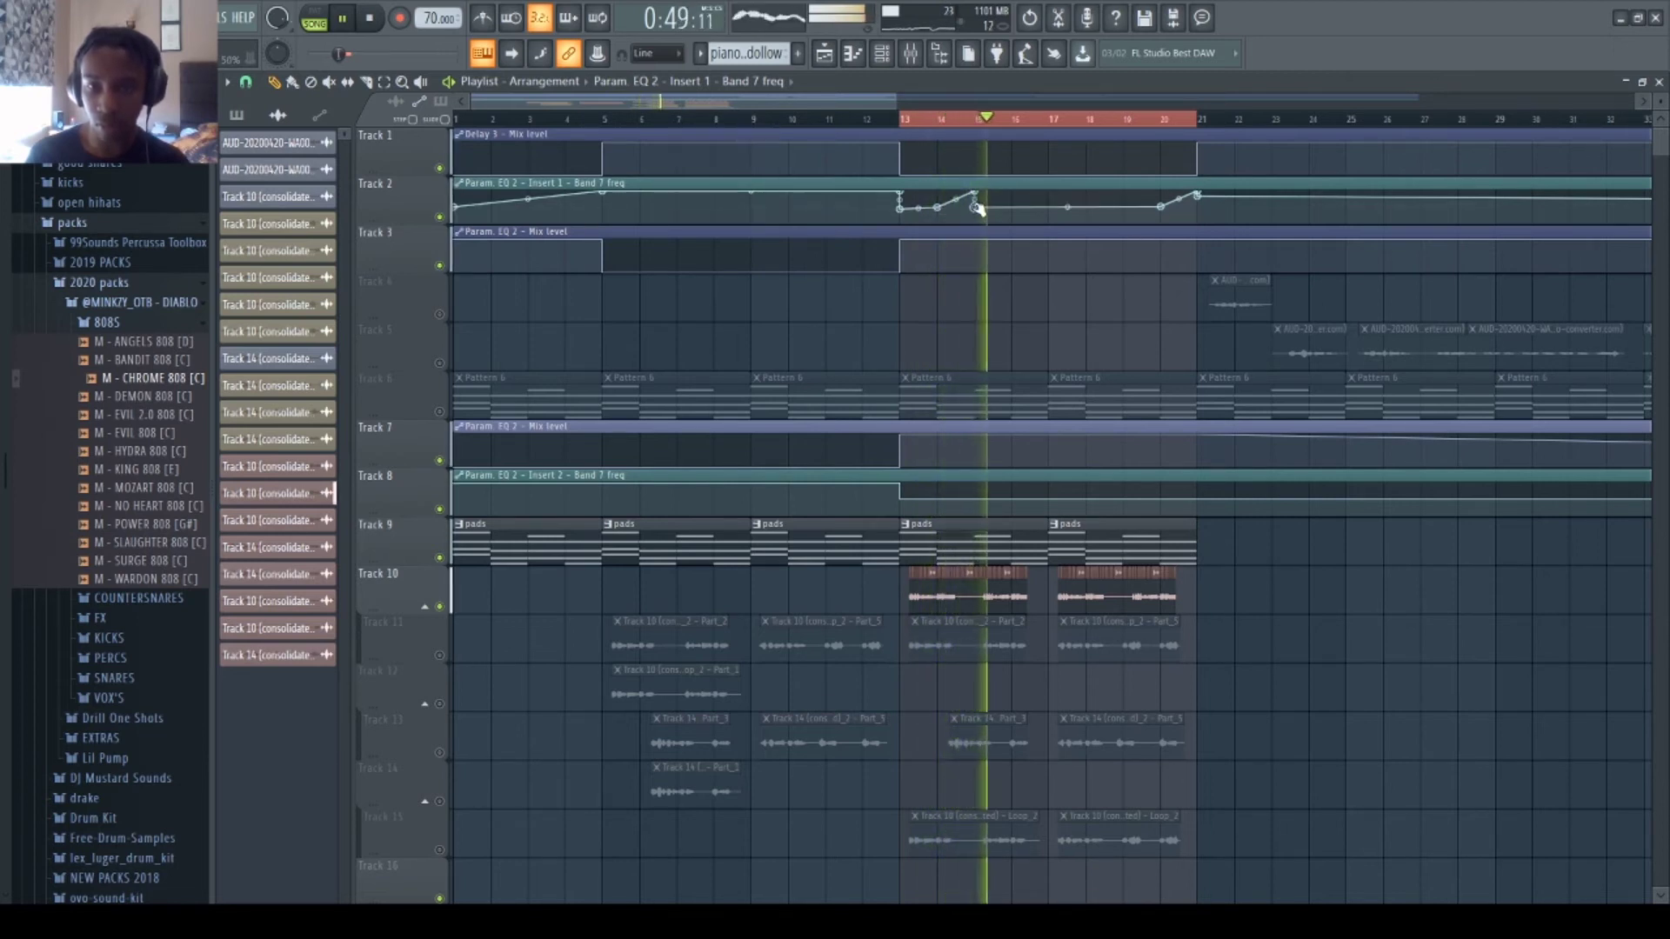
right_click(1039, 207)
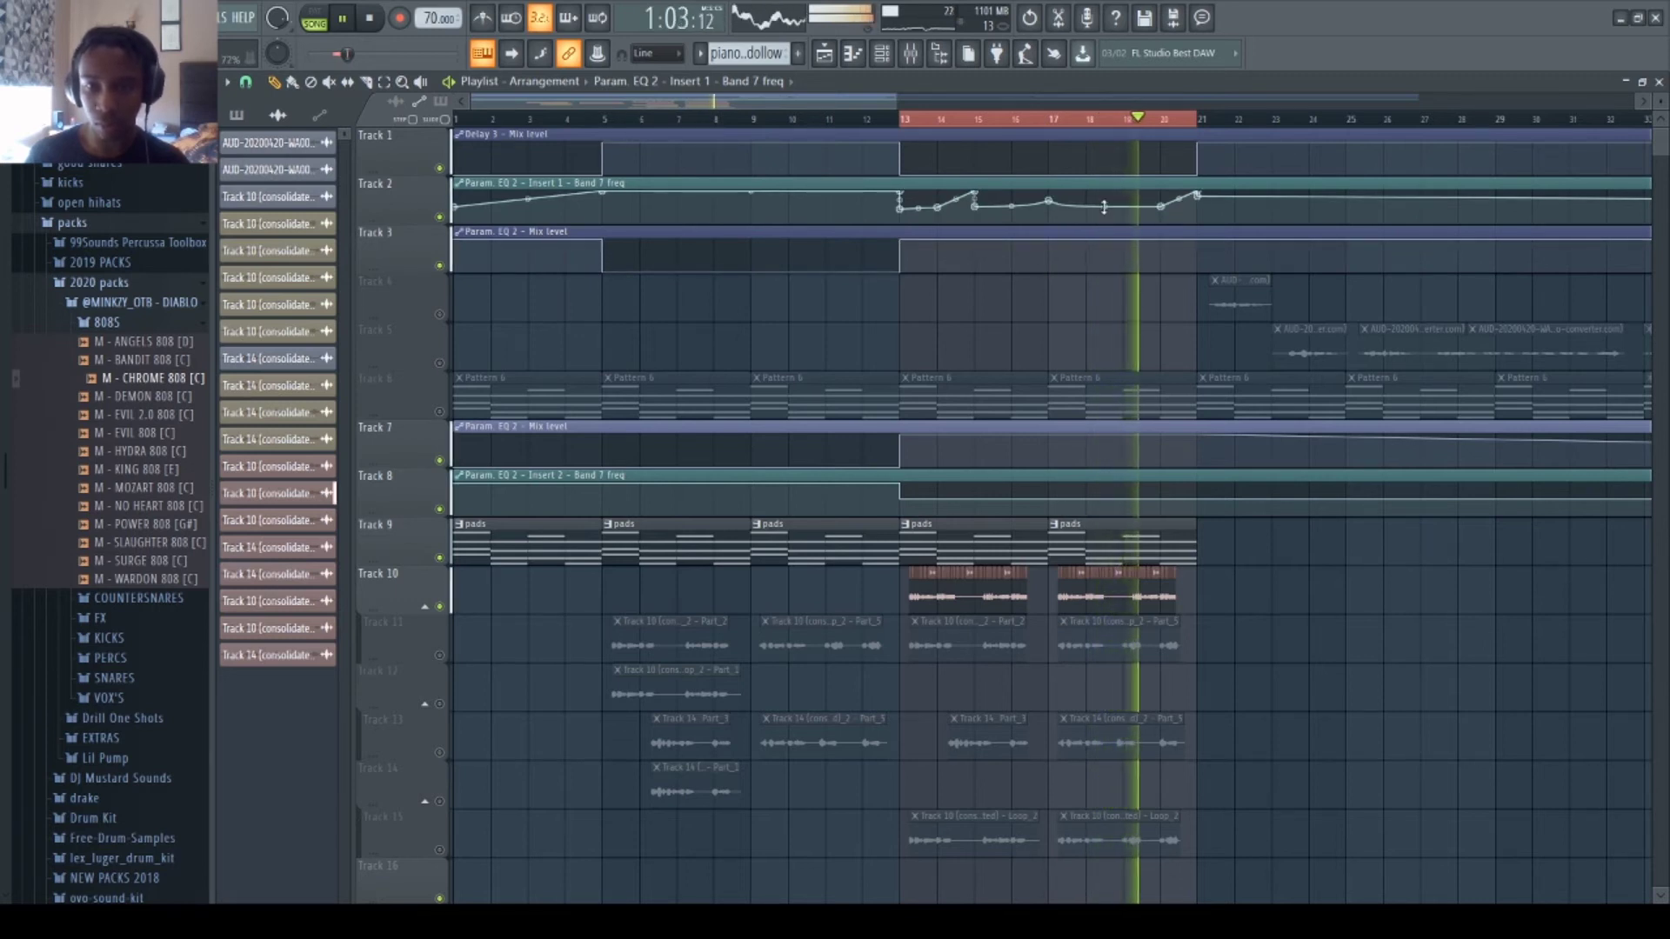
- Open the hihats pattern in the channel rack and audition the M - BONGO and M - ATILLA SNARE samples from the 2020 packs
scroll(973, 459, "down", 5)
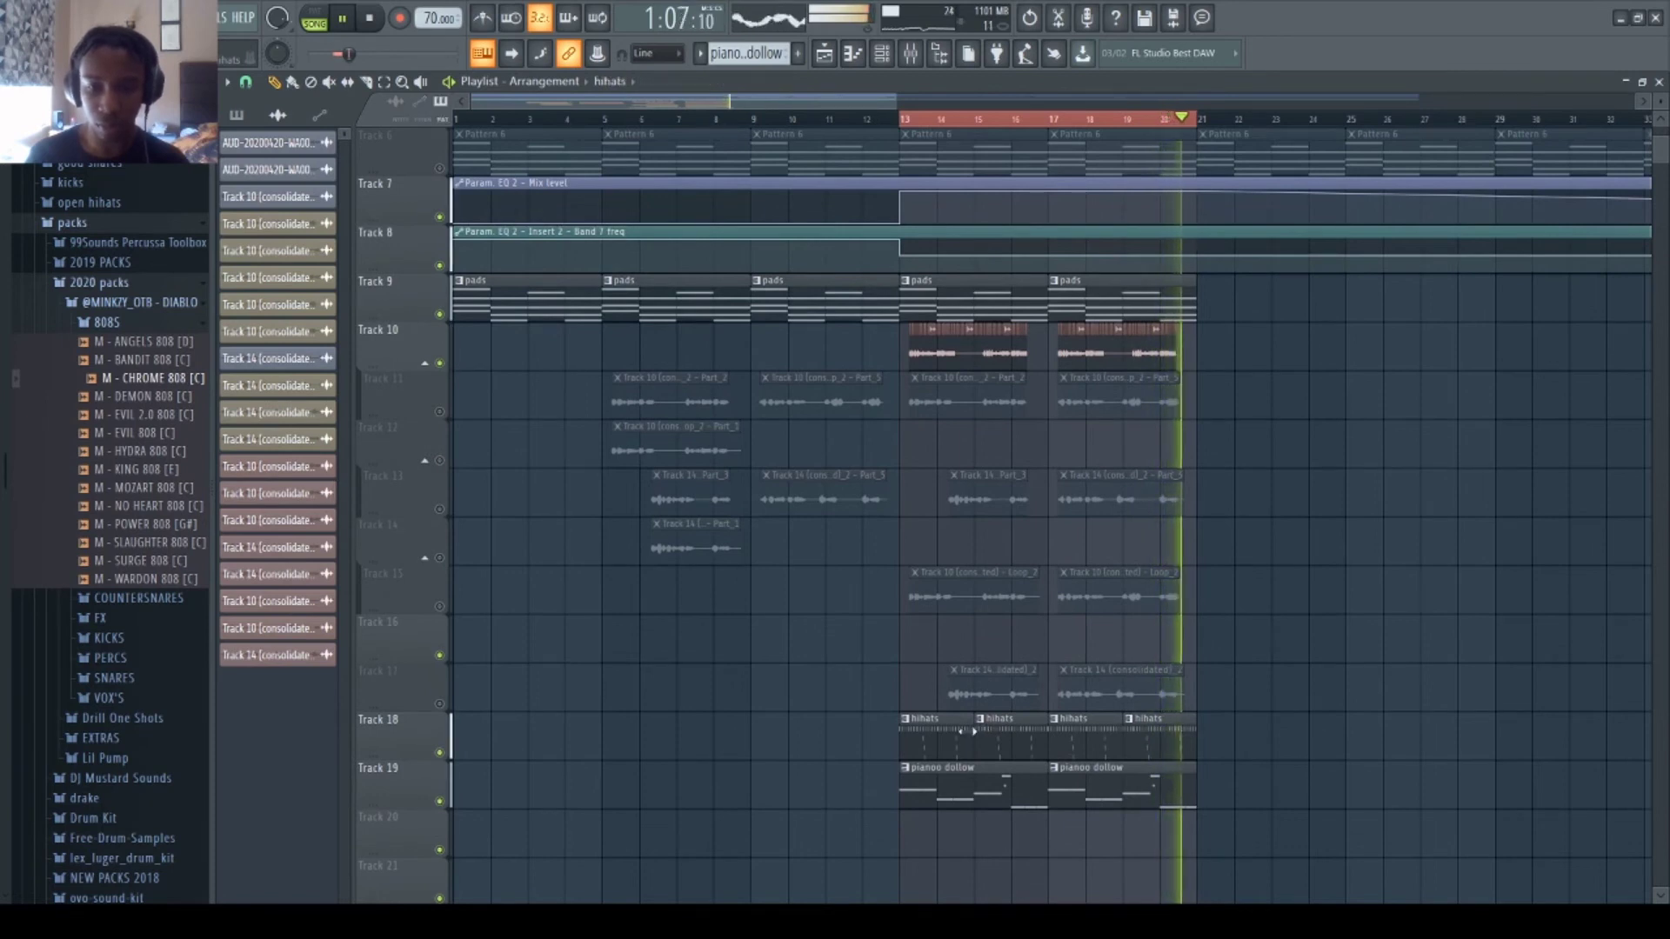
double_click(980, 728)
left_click(881, 54)
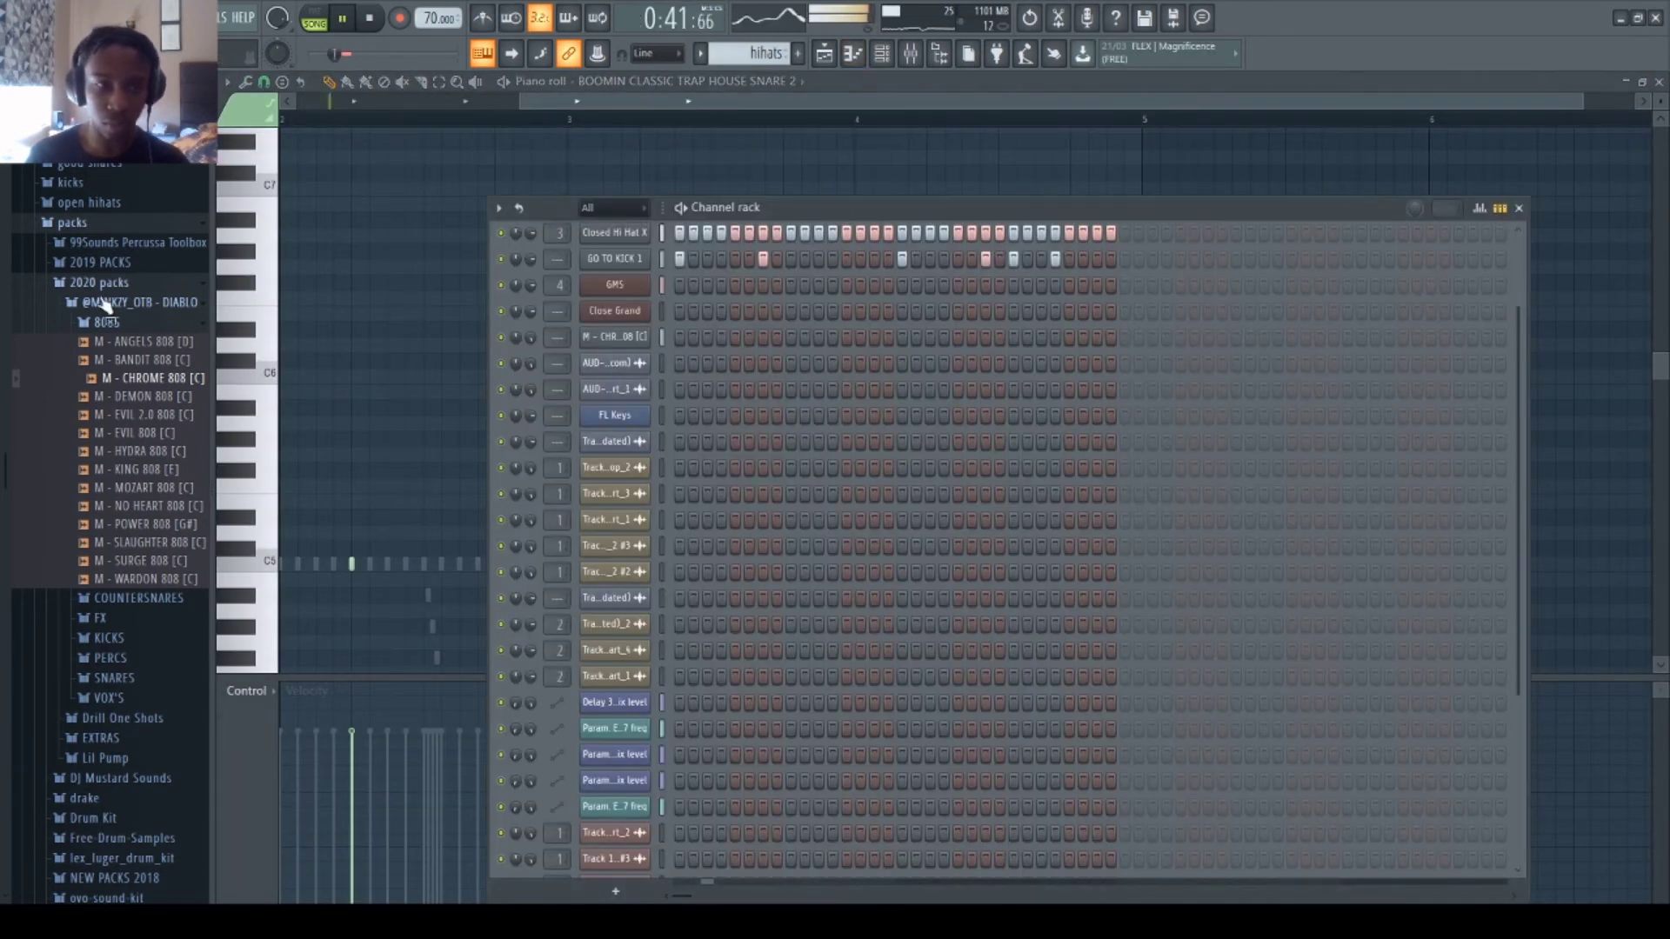
left_click(140, 324)
left_click(172, 415)
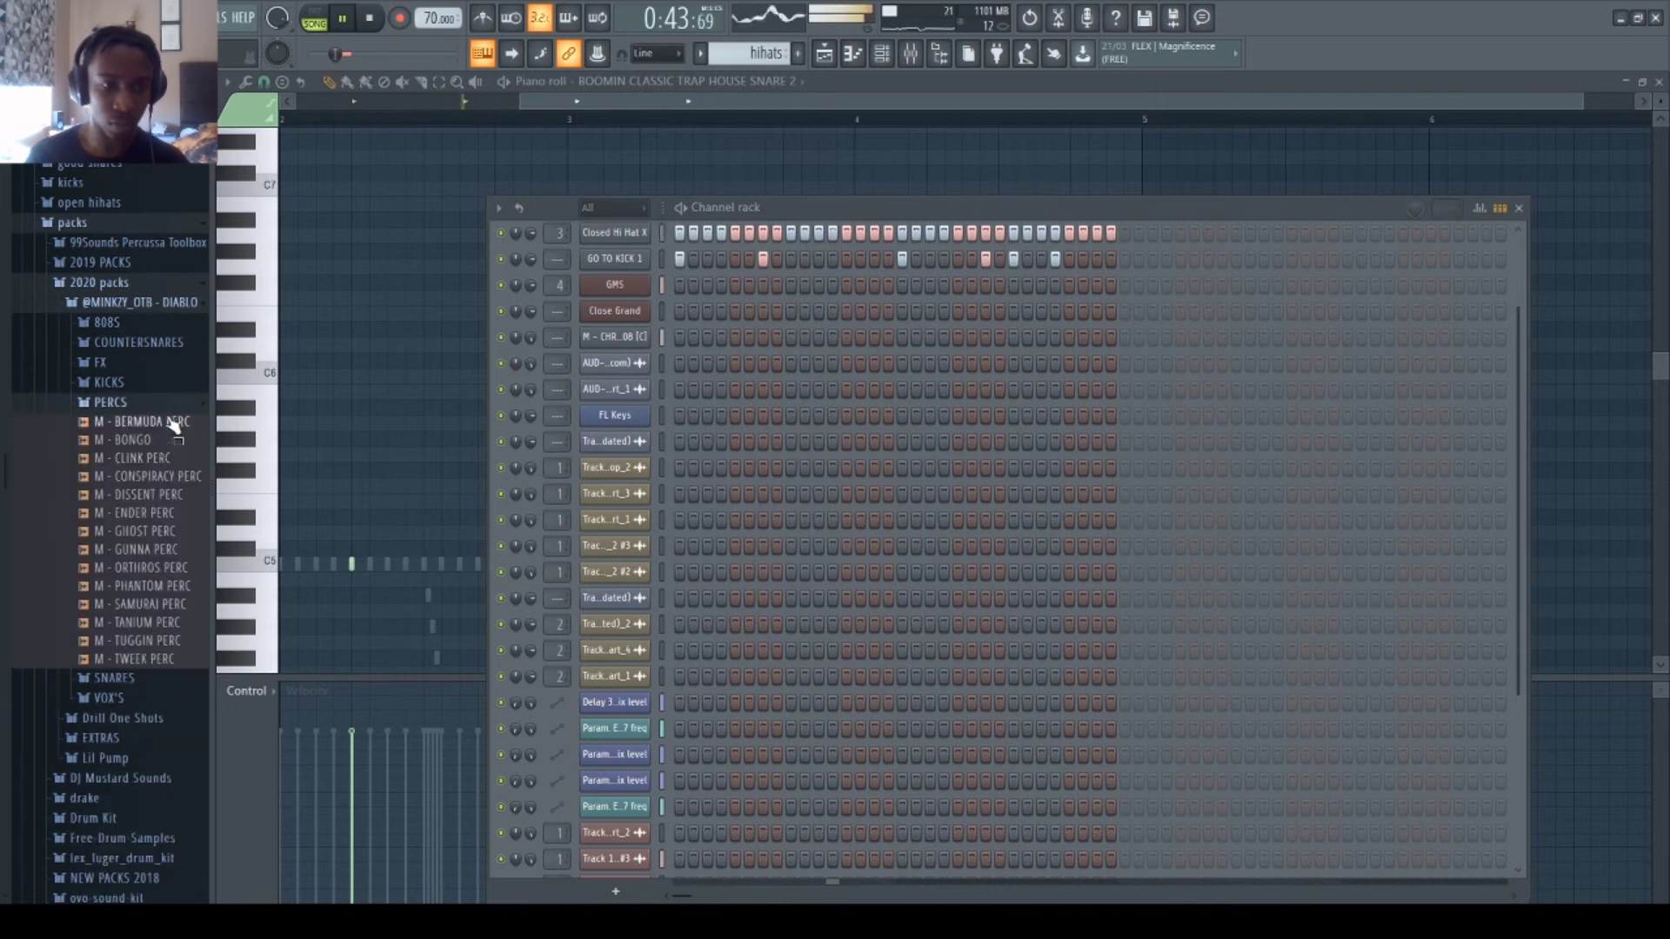
left_click(171, 442)
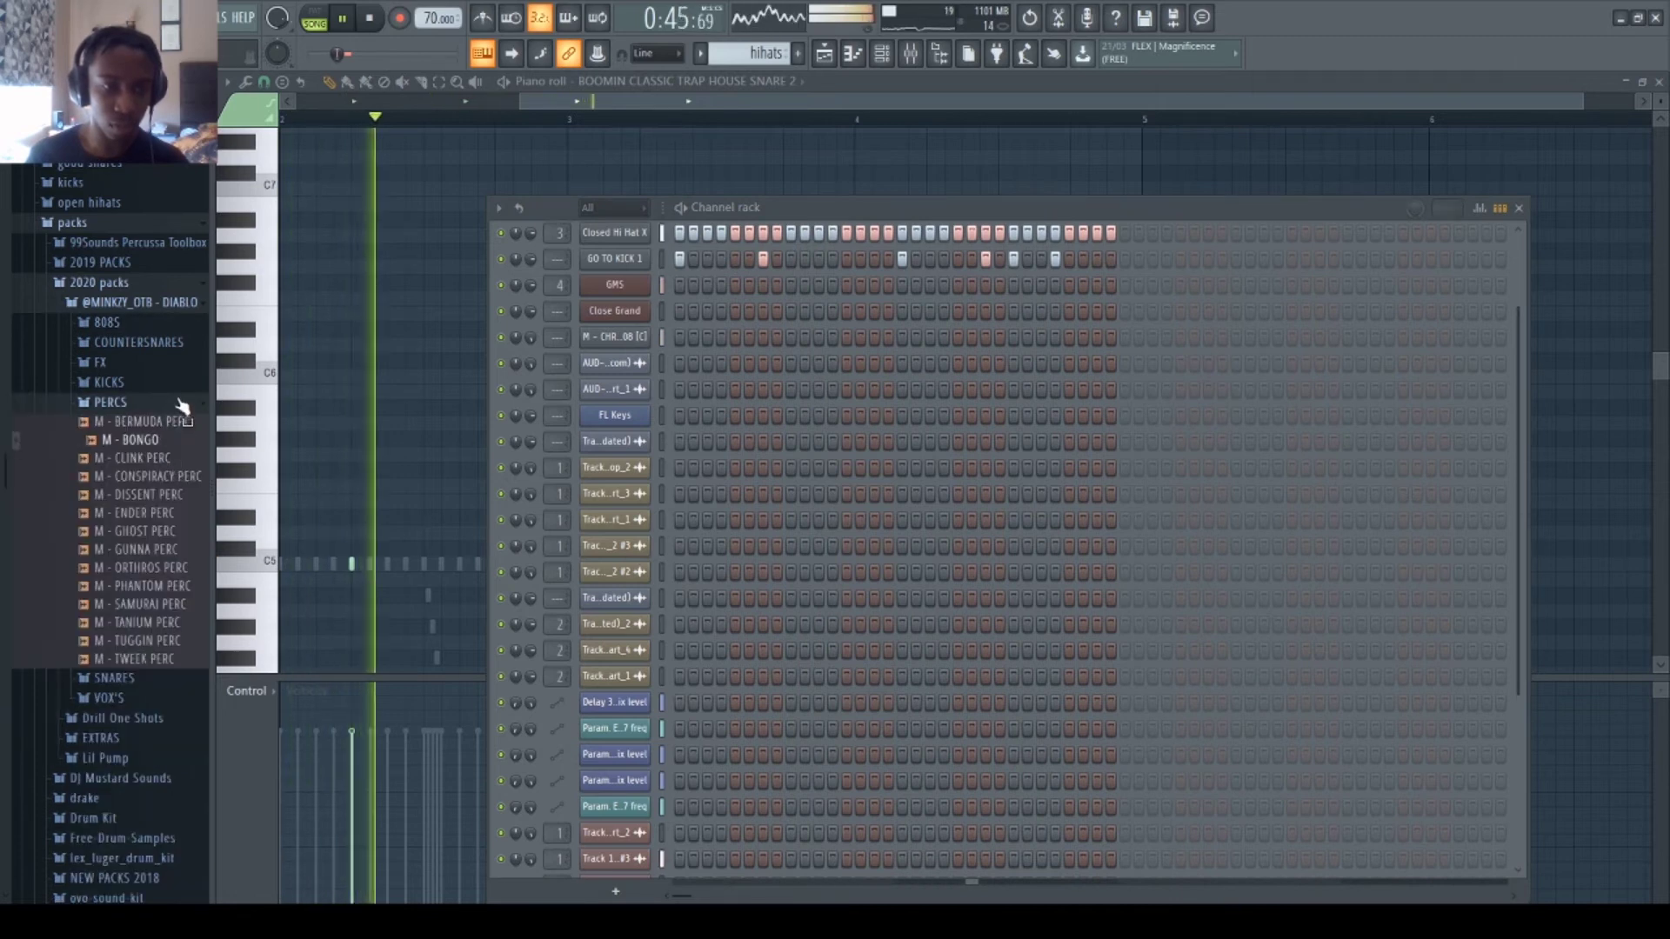
left_click(177, 403)
left_click(157, 428)
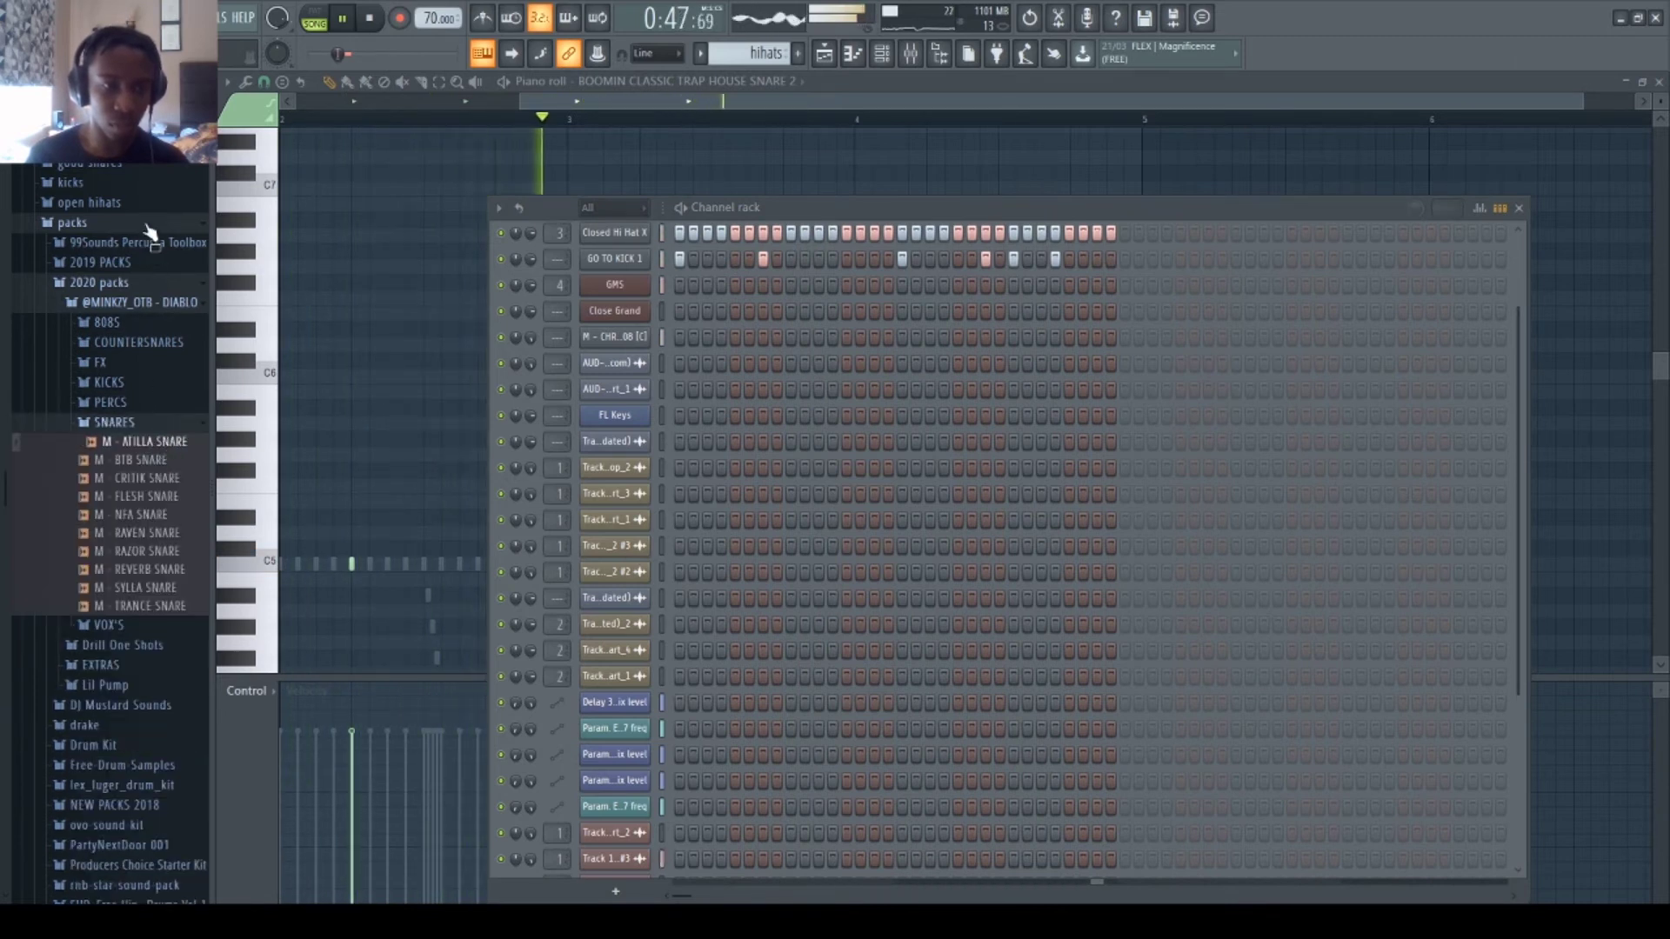
- Add the HiHat Open 001 sample below GO TO KICK 1 and place its hits on steps 3, 19 and 31
left_click(119, 208)
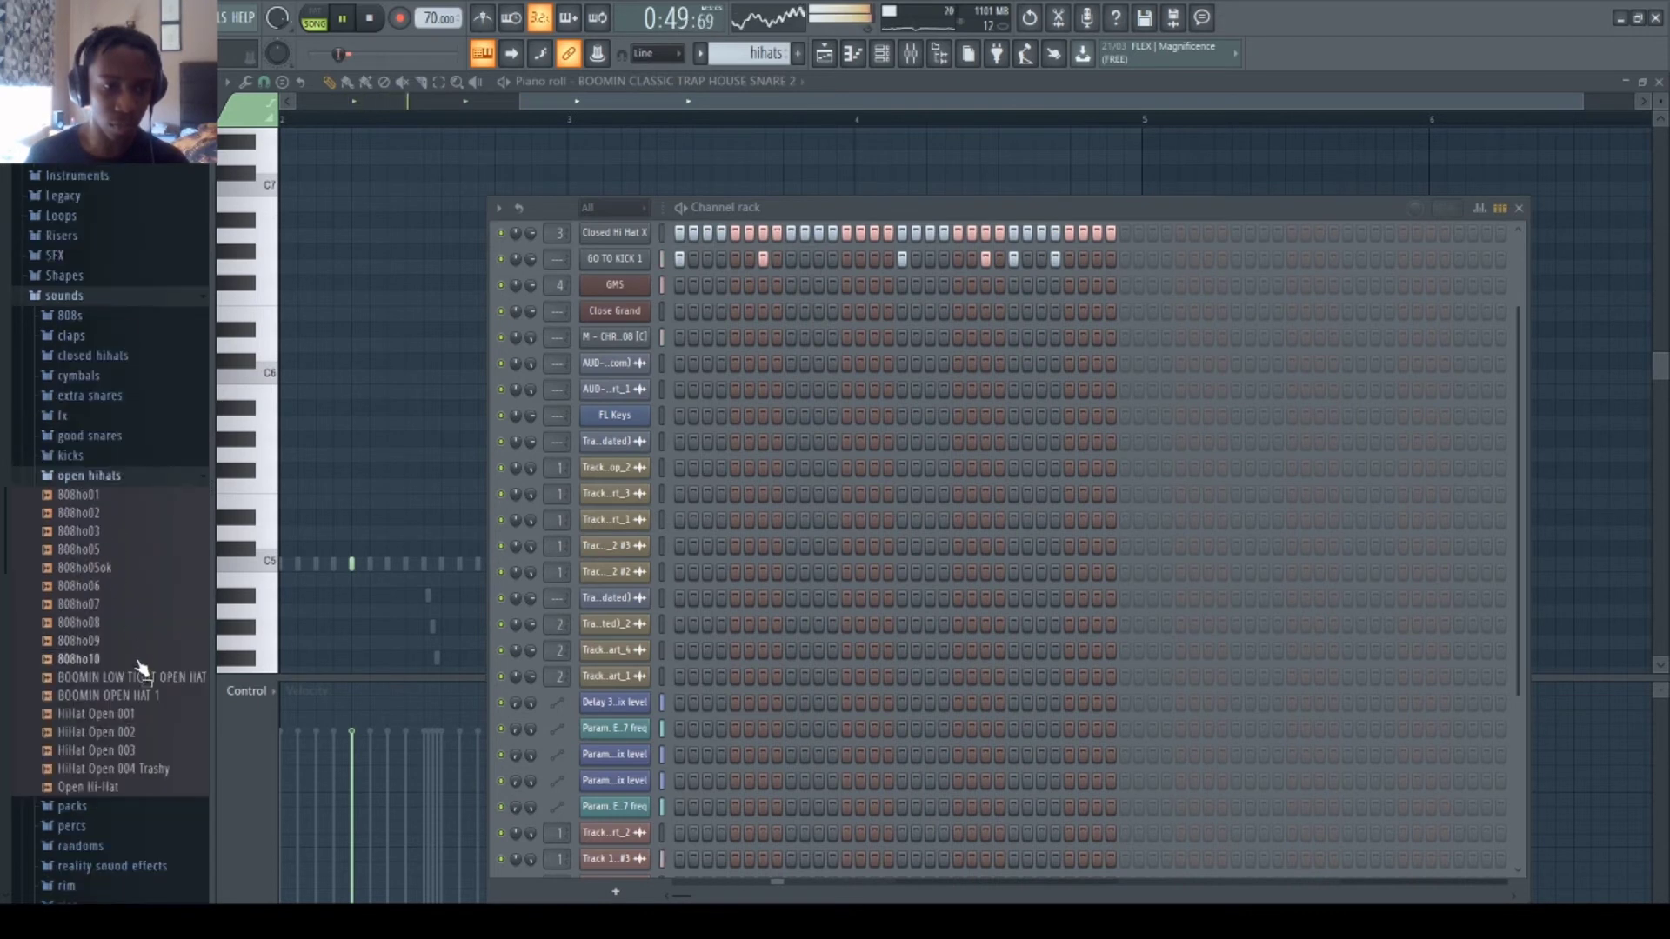
left_click_drag(633, 313, 634, 264)
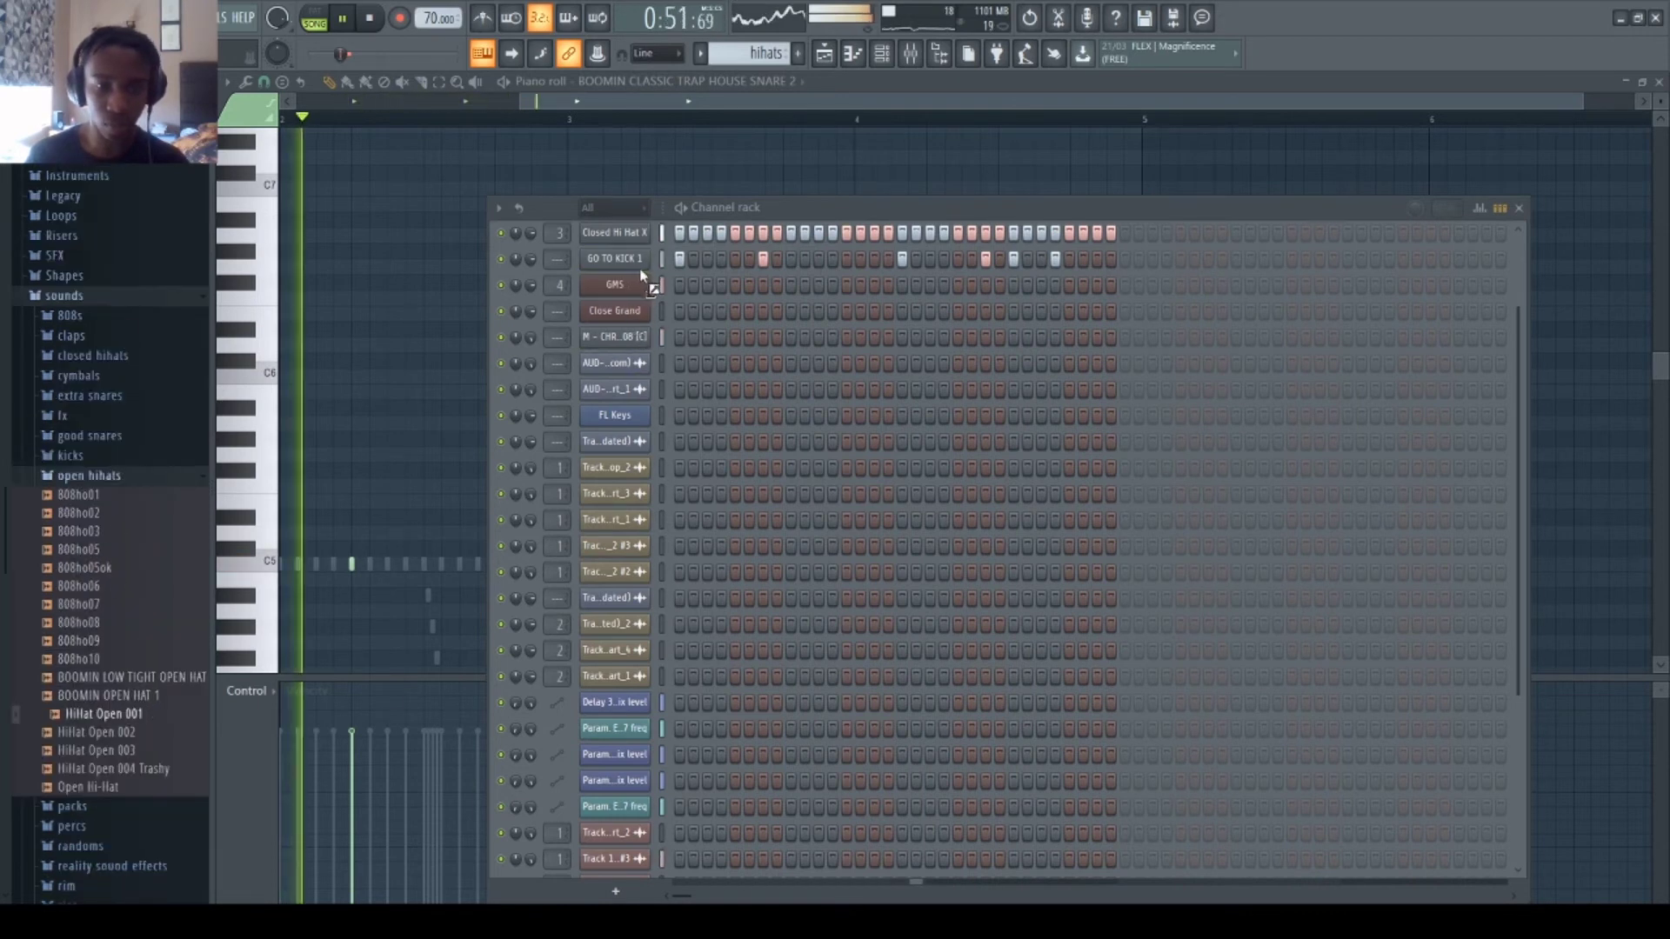
left_click(1069, 286)
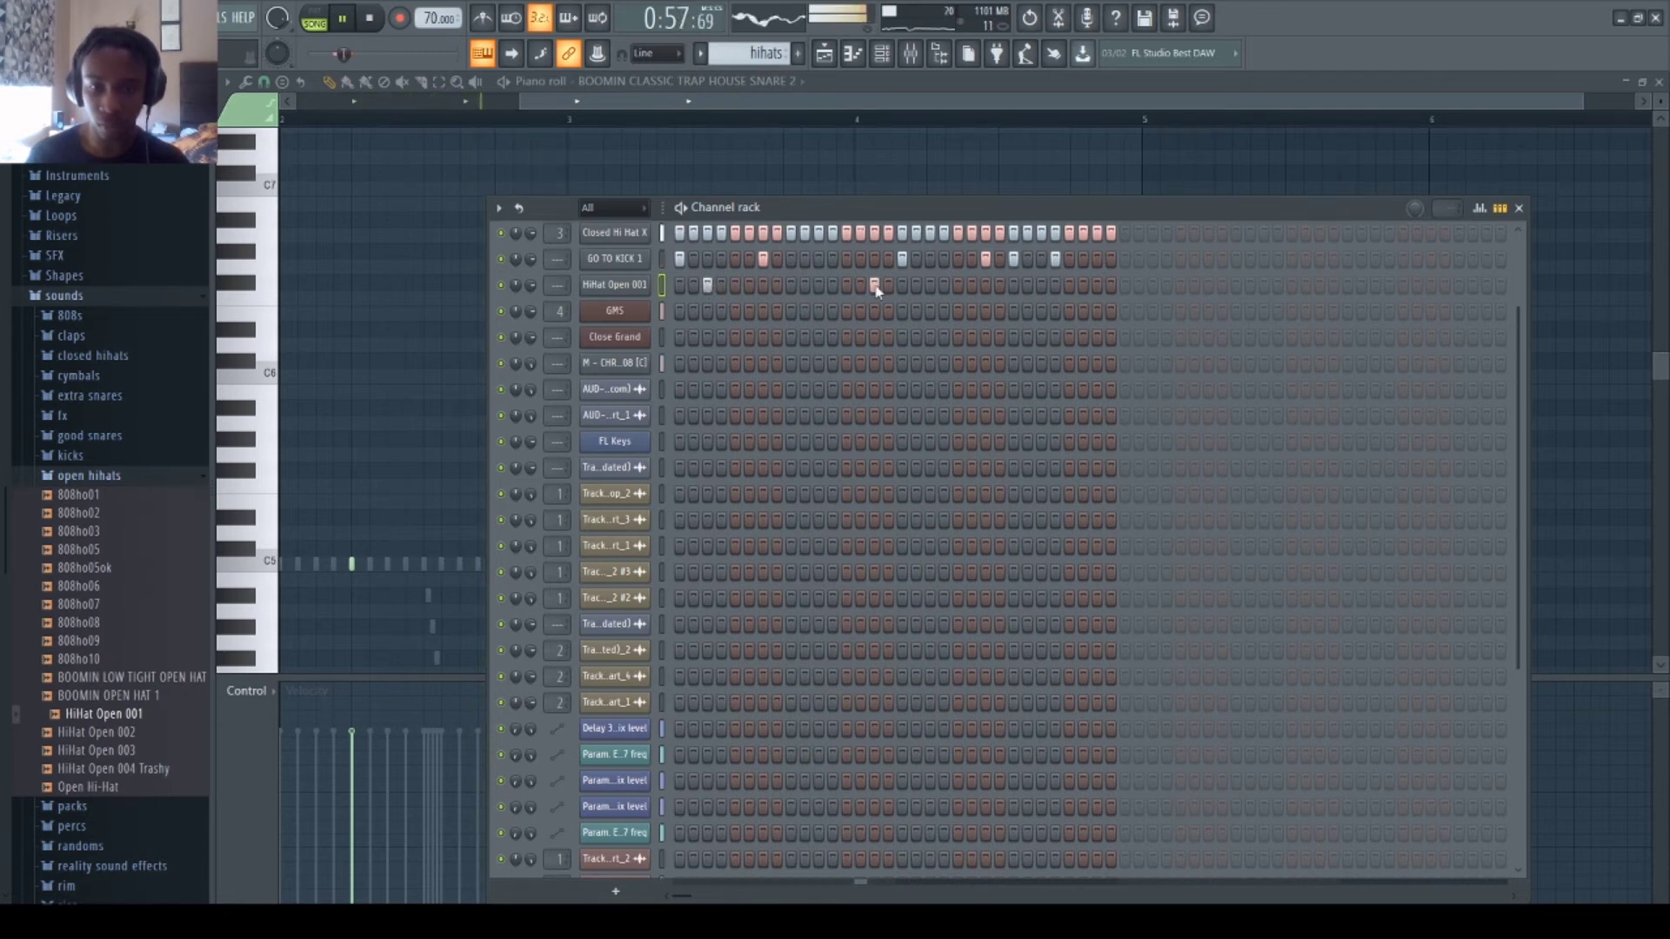
left_click(930, 285)
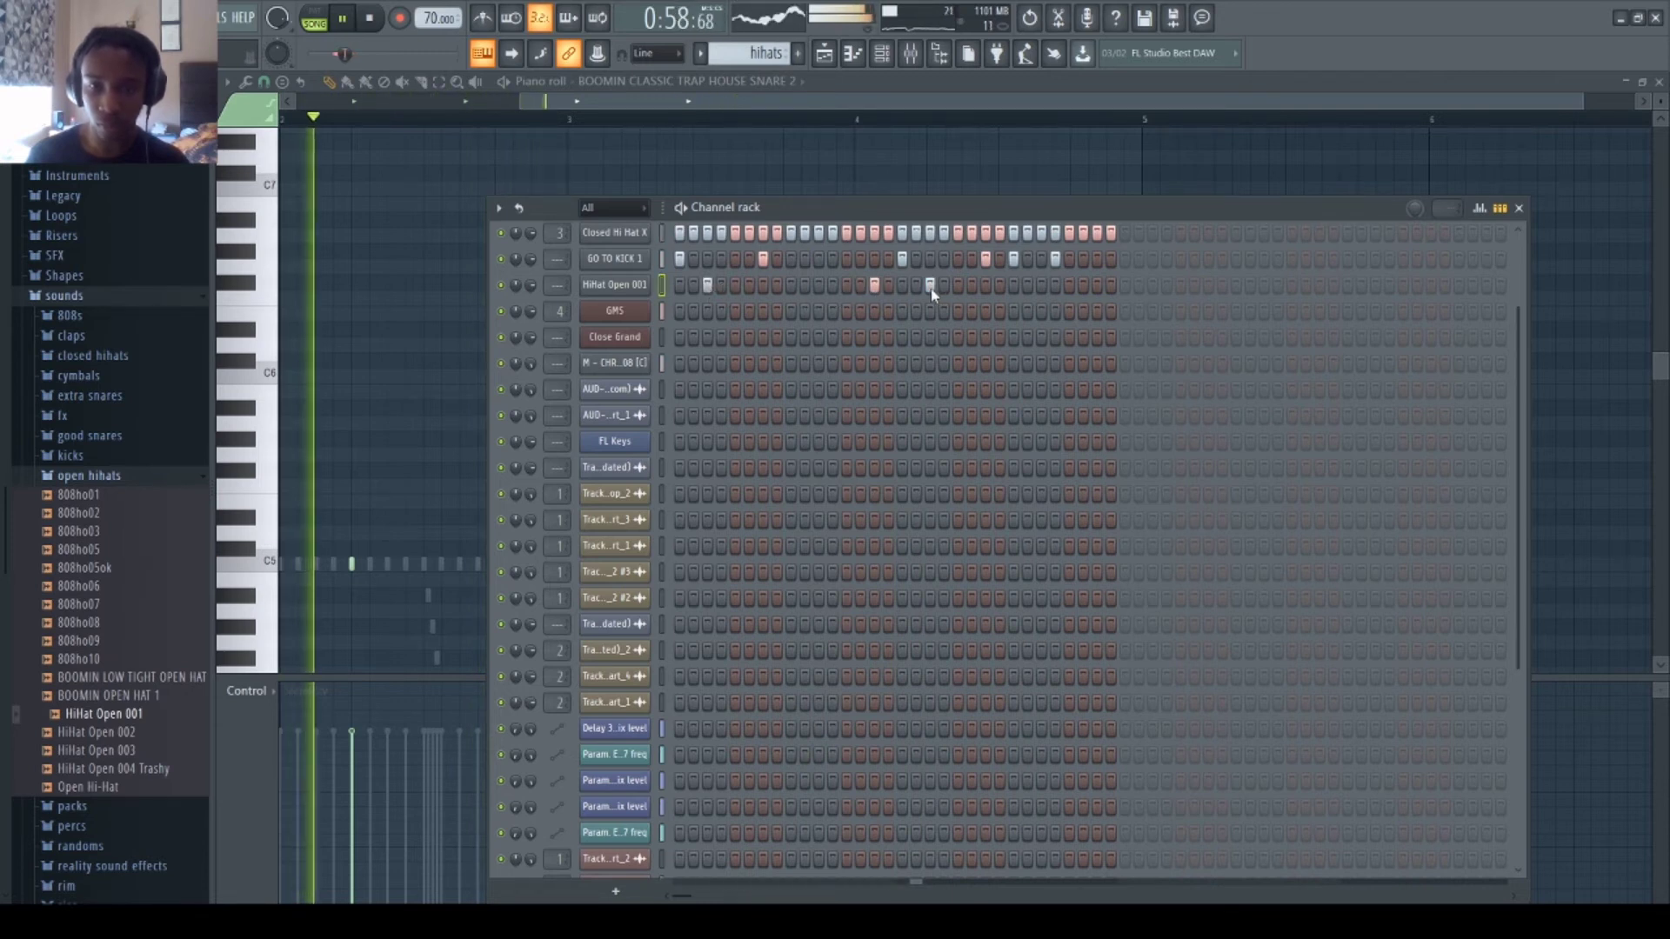
left_click(1069, 287)
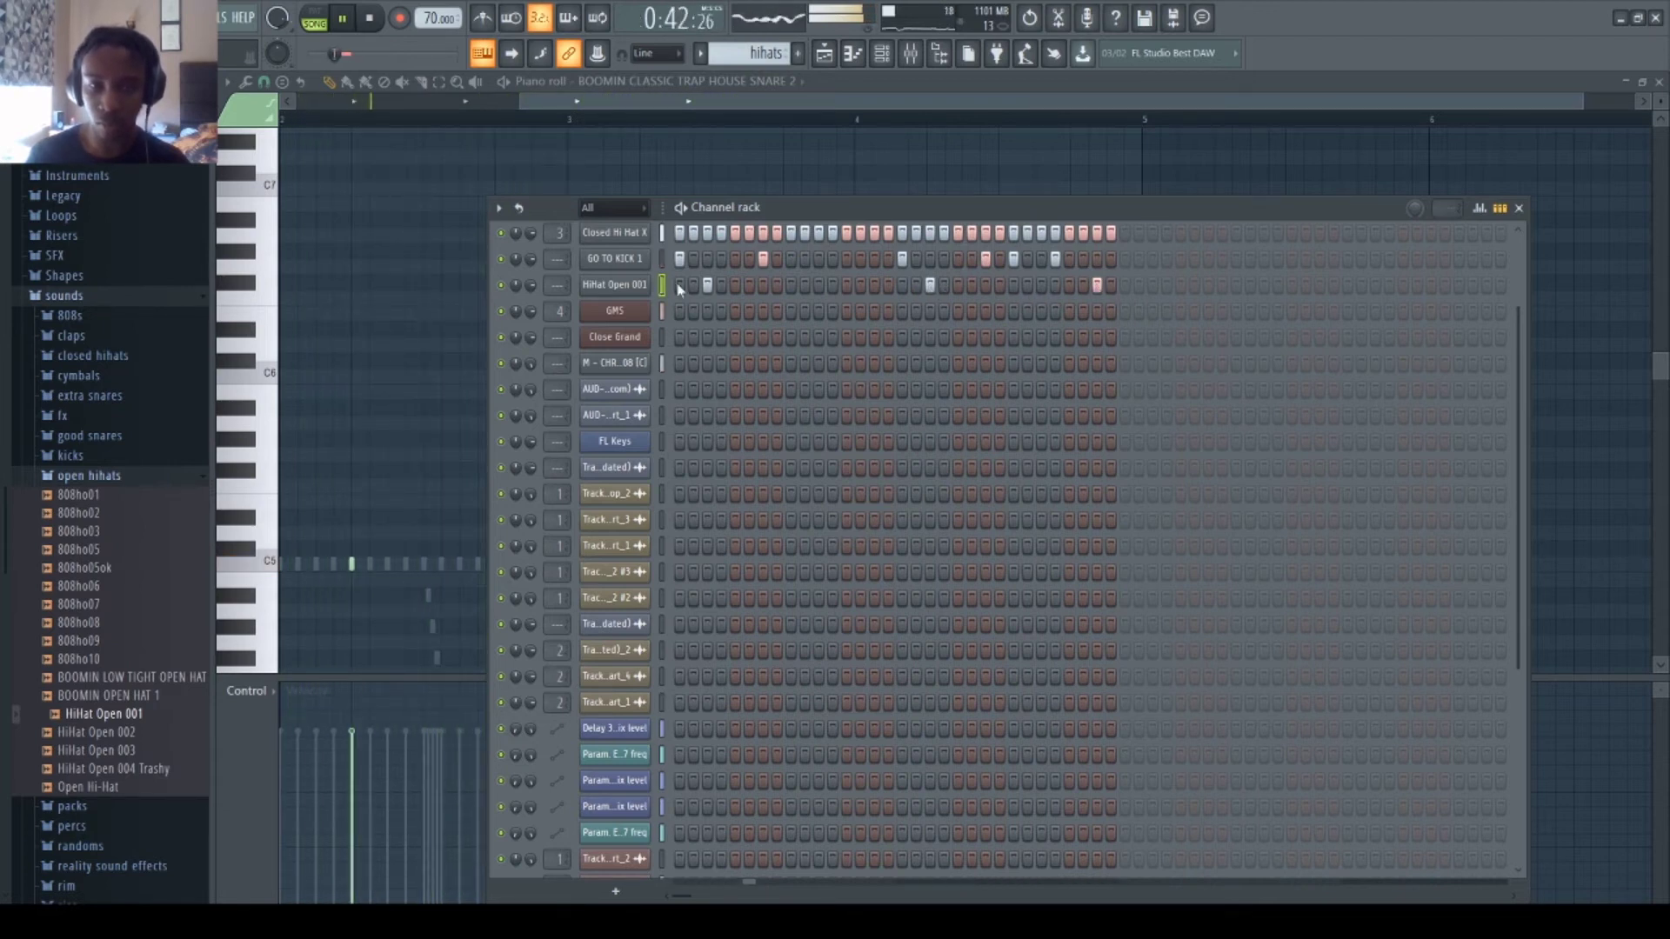
- Route the drum channels, GMS and CHROME 808 to consecutive mixer tracks starting at Insert 10
scroll(664, 243, "up", 2)
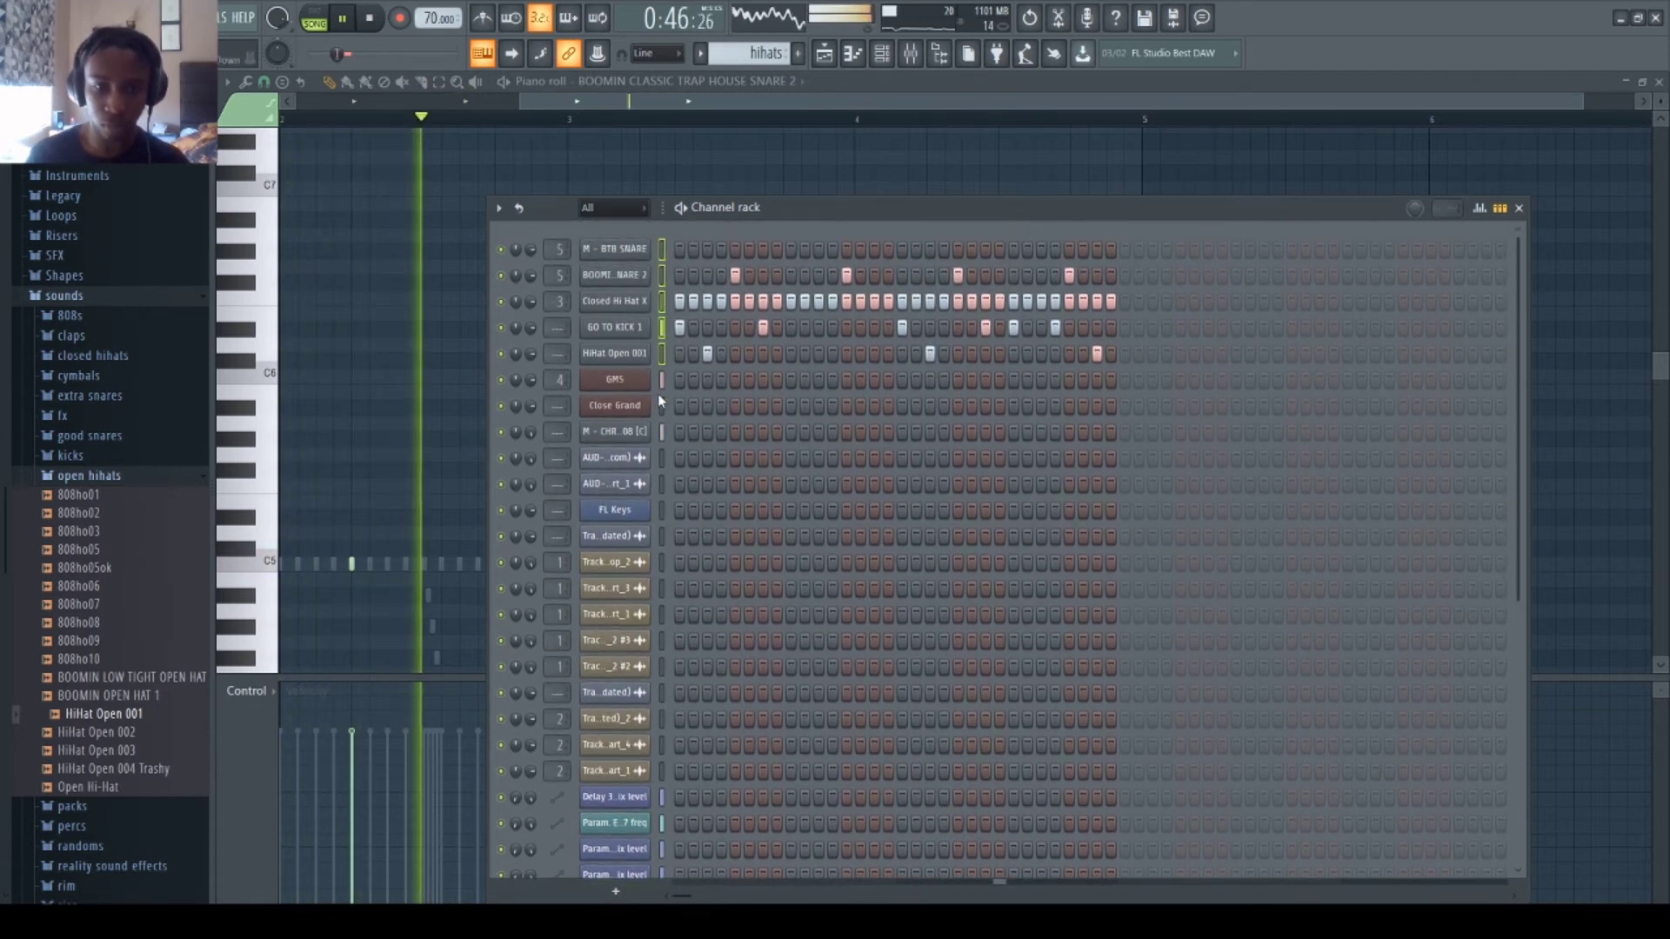
scroll(669, 374, "down", 6)
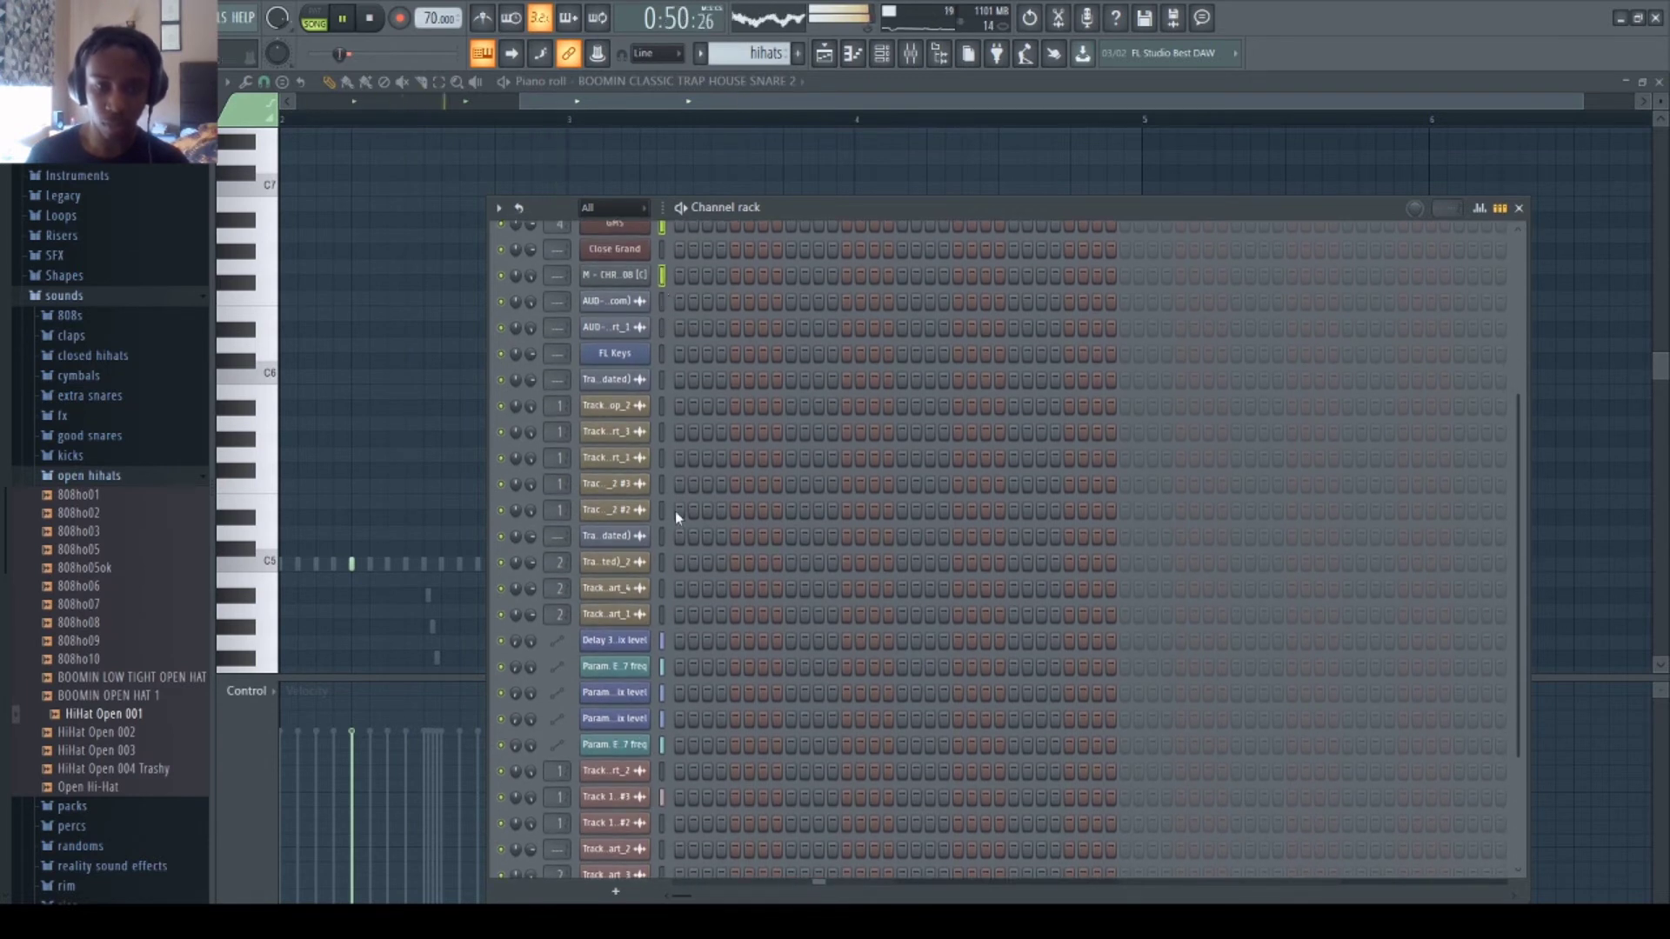
left_click(912, 56)
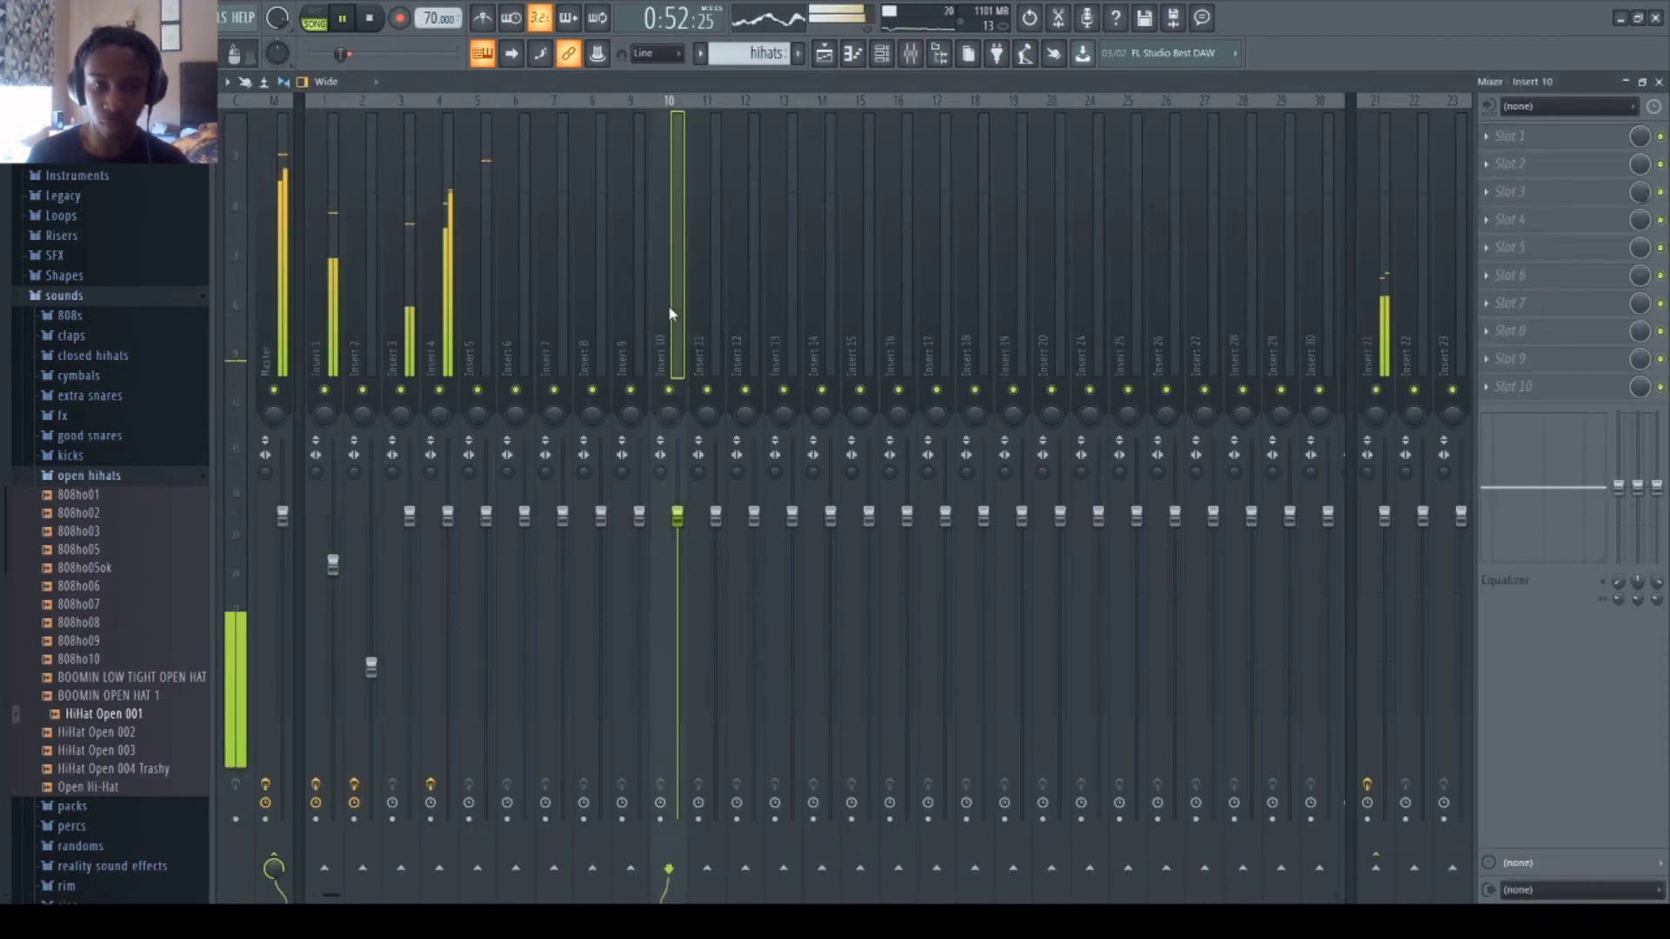
key("ctrl+shift+l")
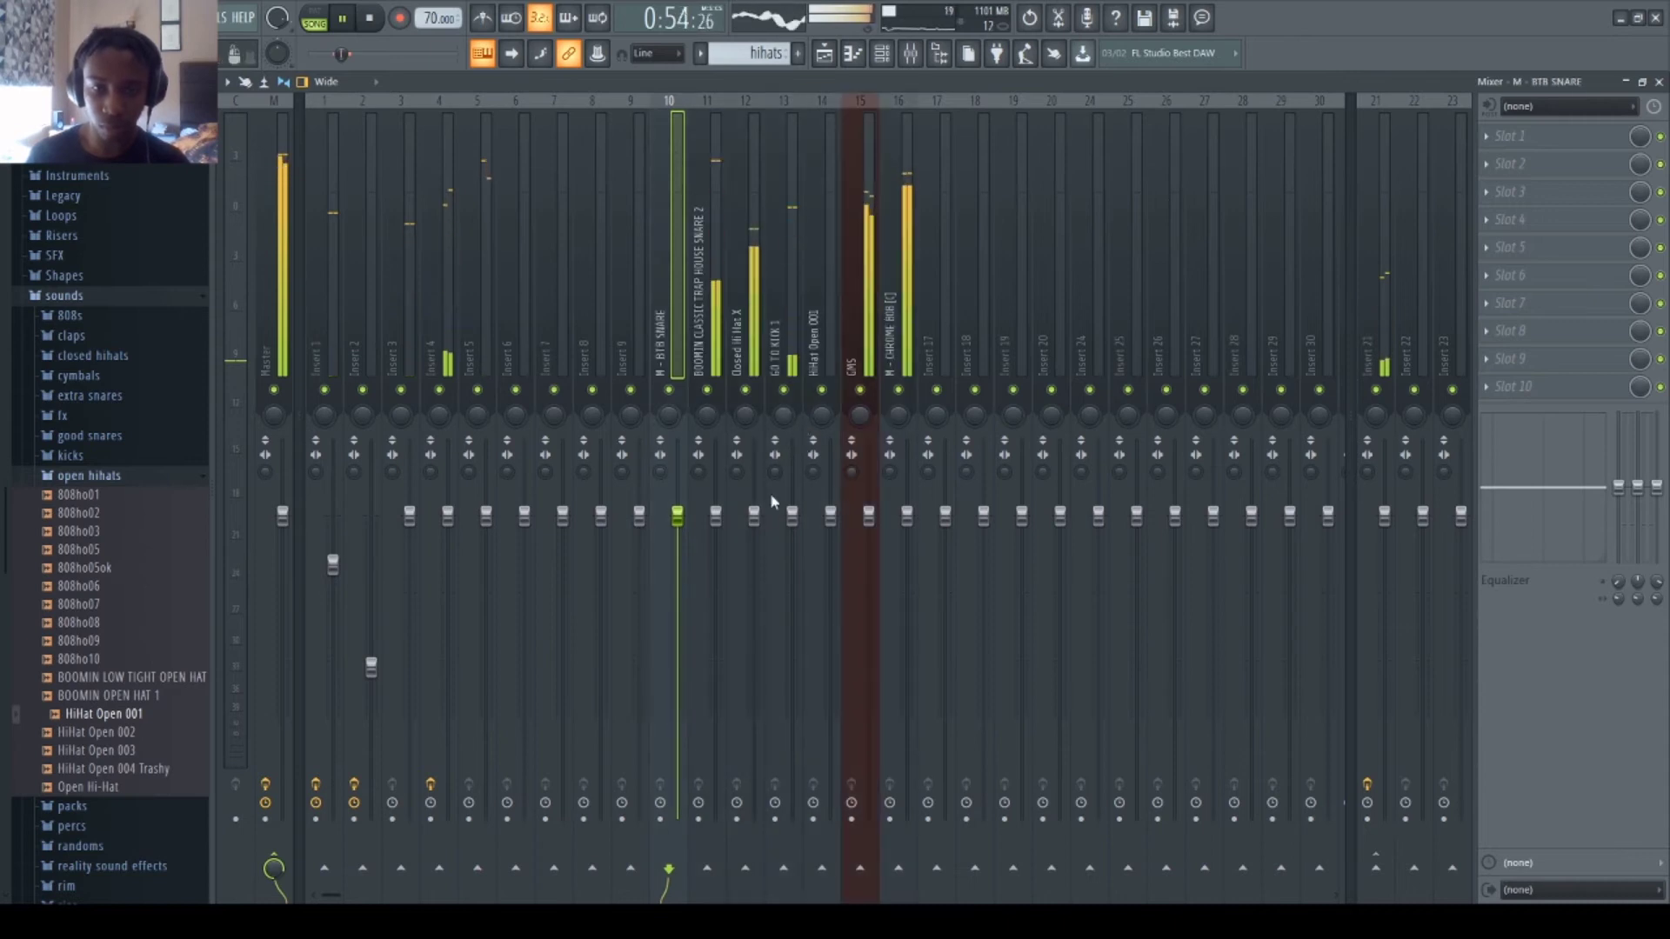
- Lower the mixer levels of Closed Hi Hat X and HiHat Open 001 strongly and BOOMIN CLASSIC TRAP HOUSE SNARE 2 slightly
left_click_drag(760, 515, 757, 642)
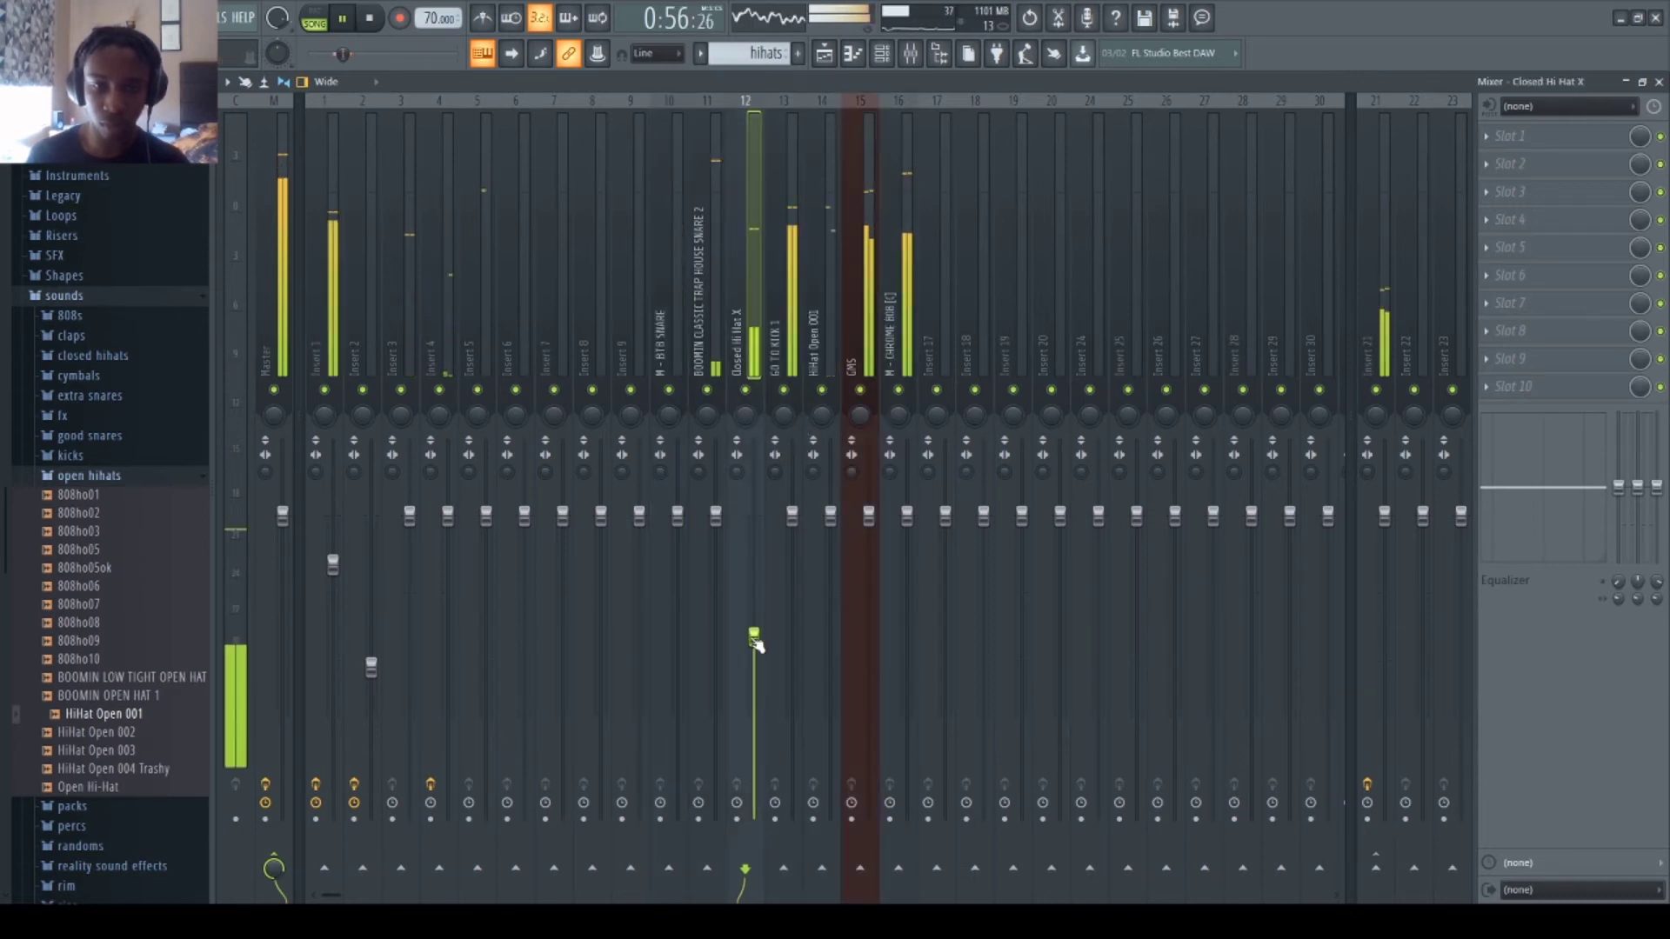
left_click_drag(715, 515, 715, 538)
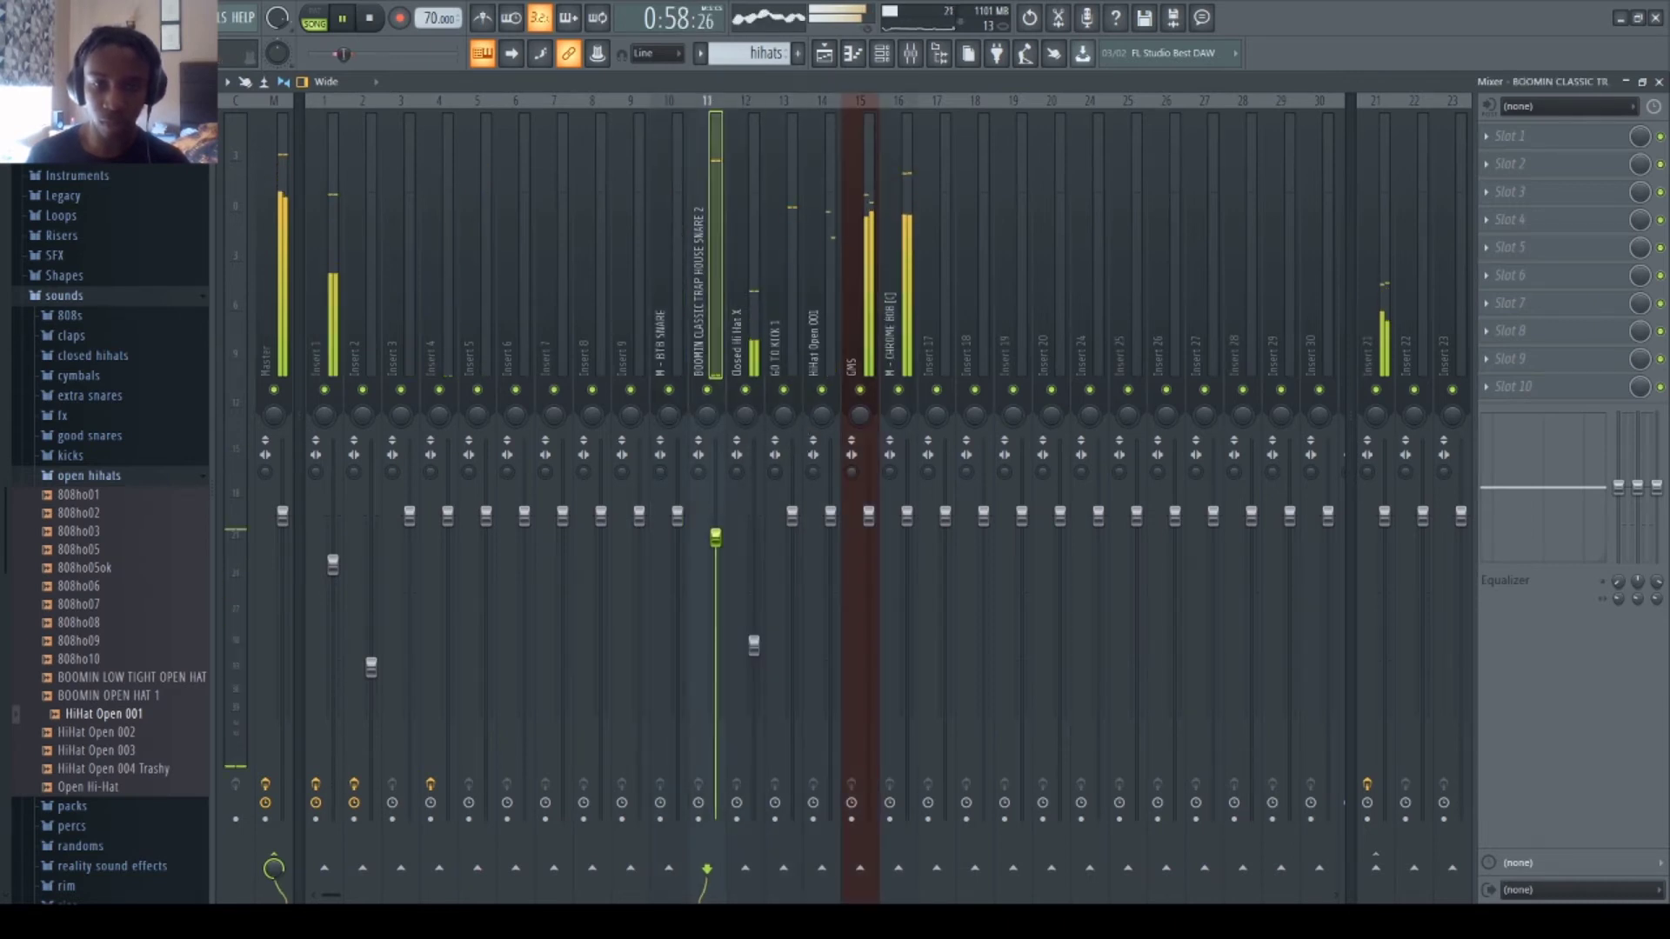
left_click_drag(831, 516, 830, 548)
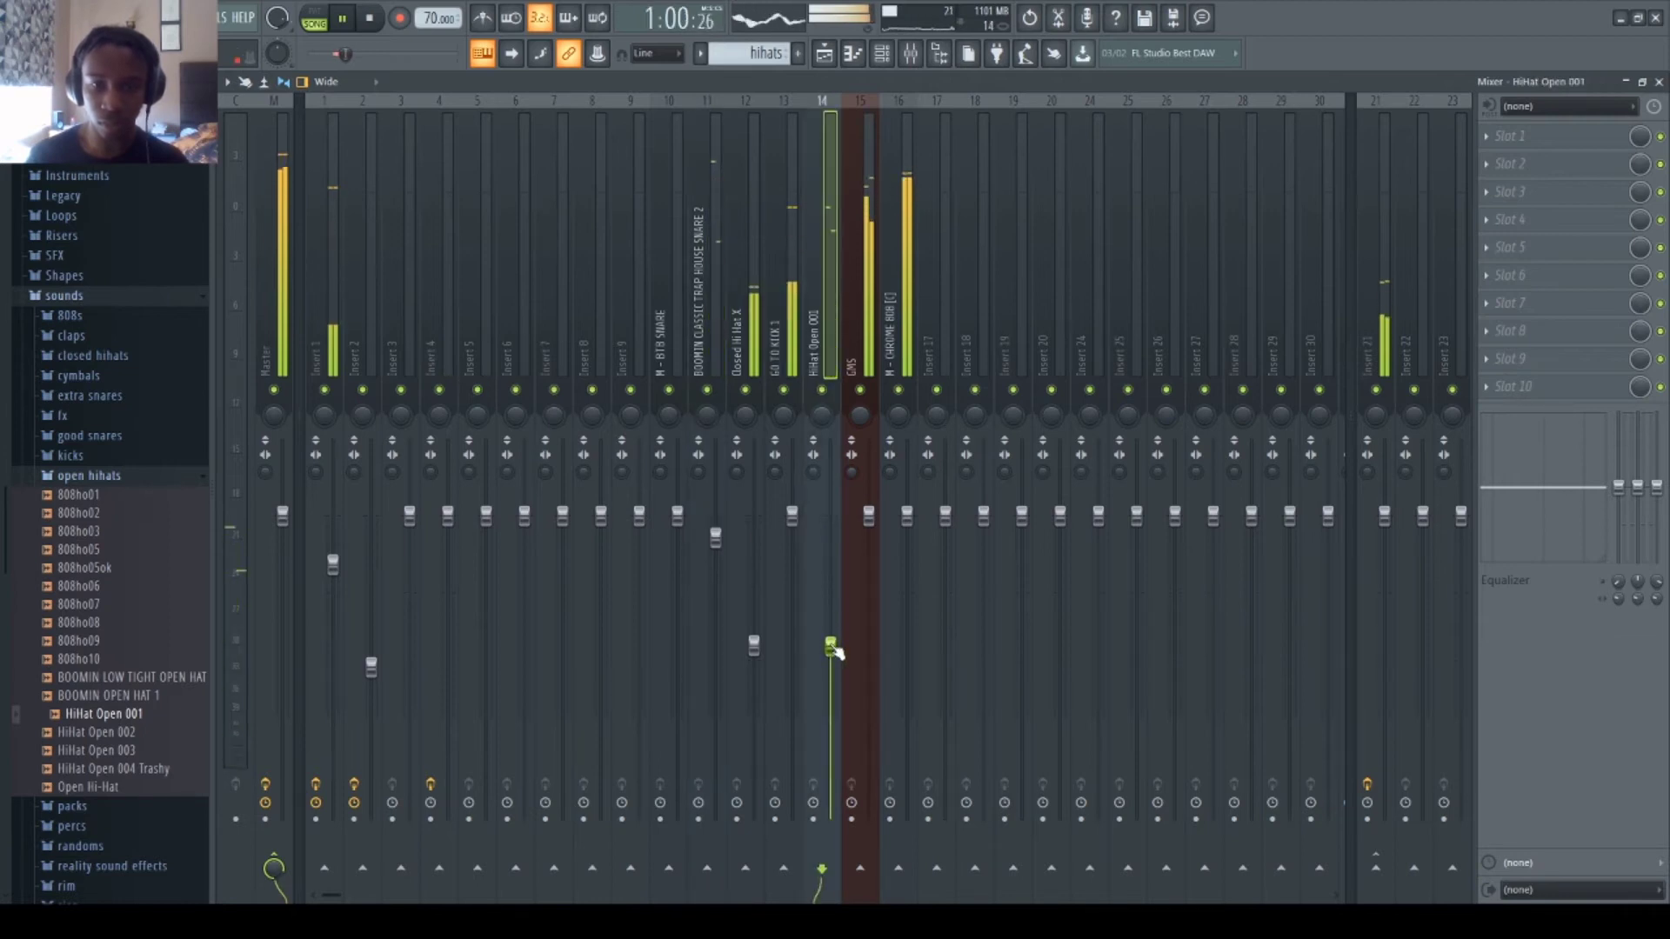
- Return to the playlist and add a pianoo dollow clip on Track 19 and a pads clip on Track 9 at bar 21
left_click(882, 56)
left_click(827, 55)
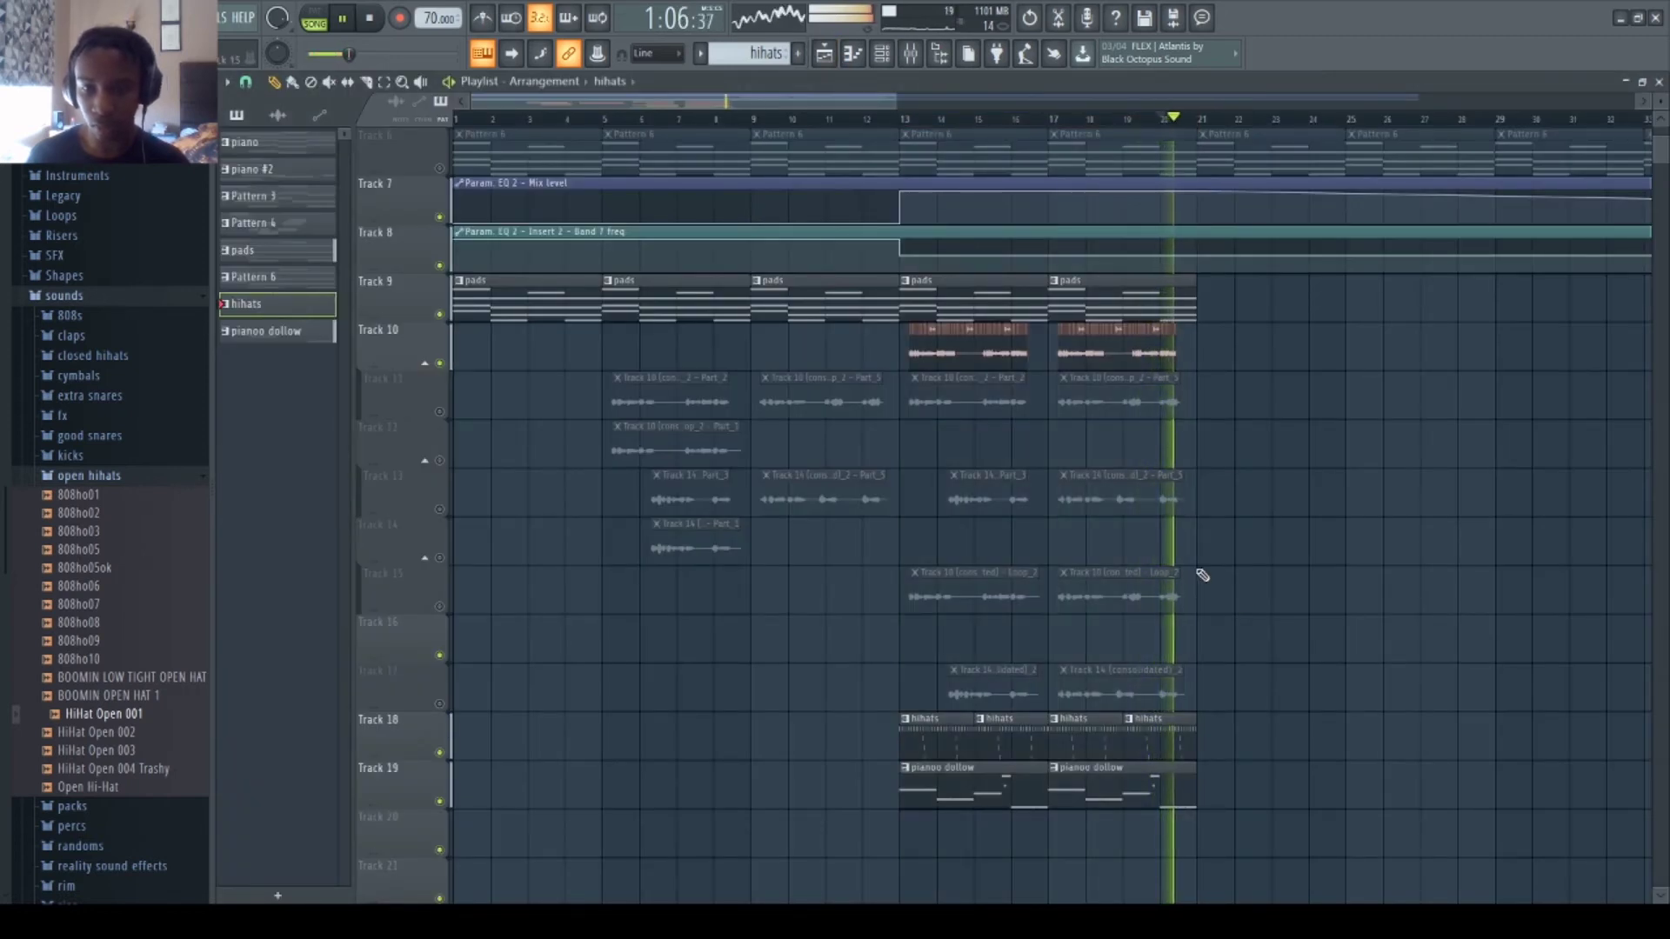
left_click(1193, 775)
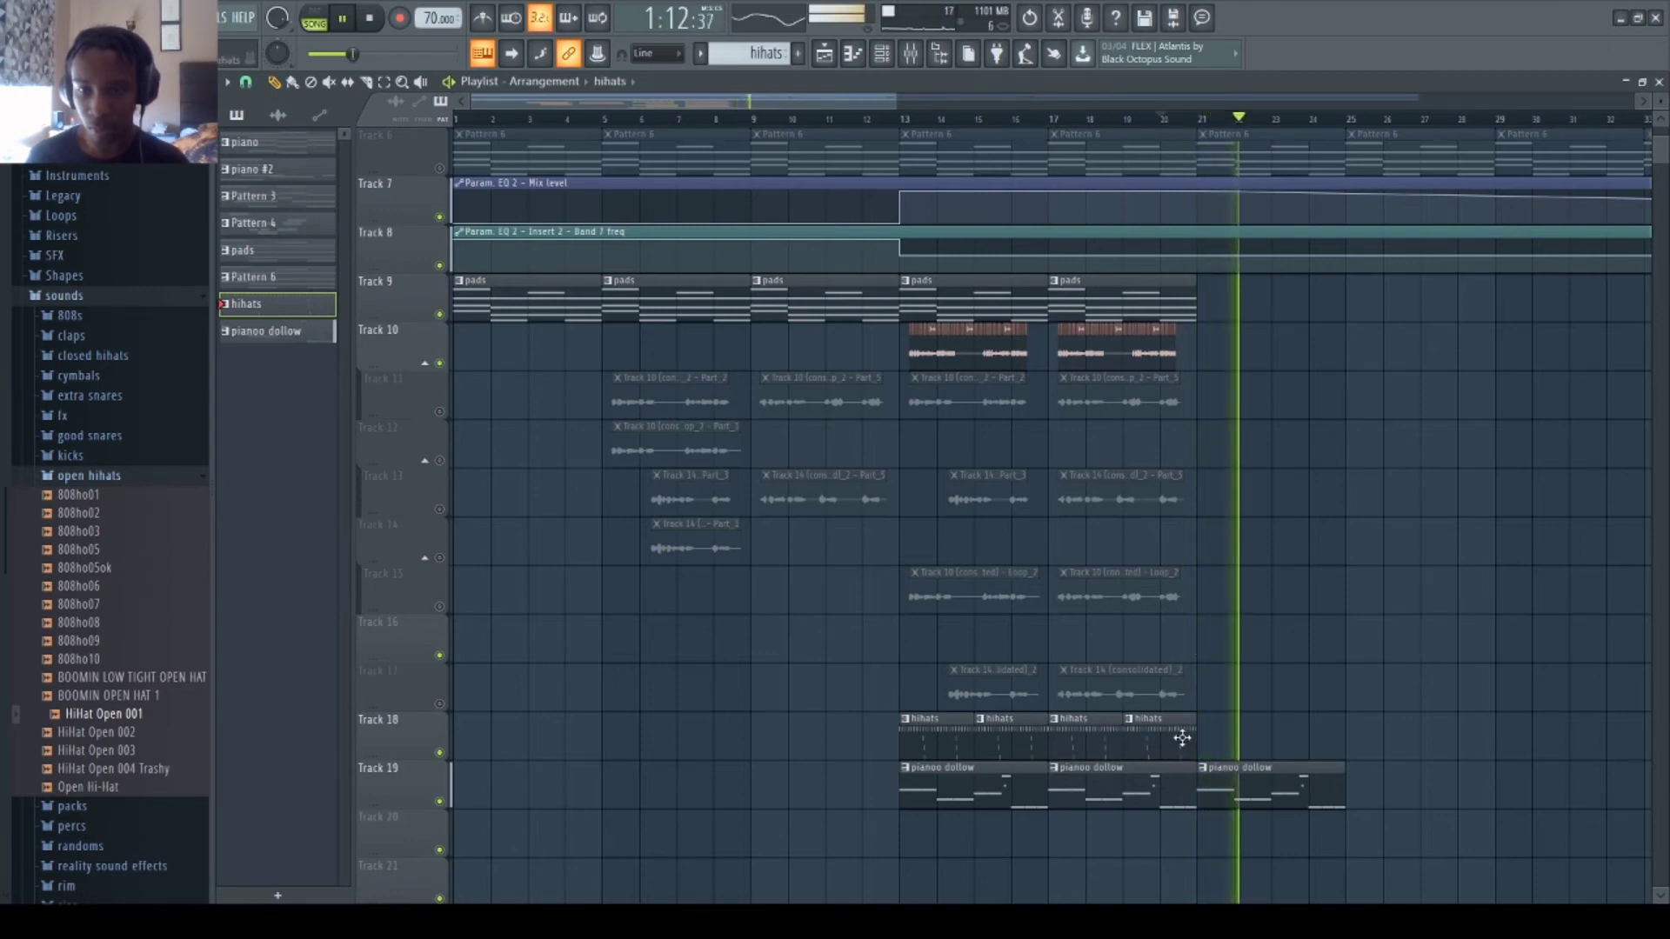
left_click(1174, 310)
left_click(1236, 302)
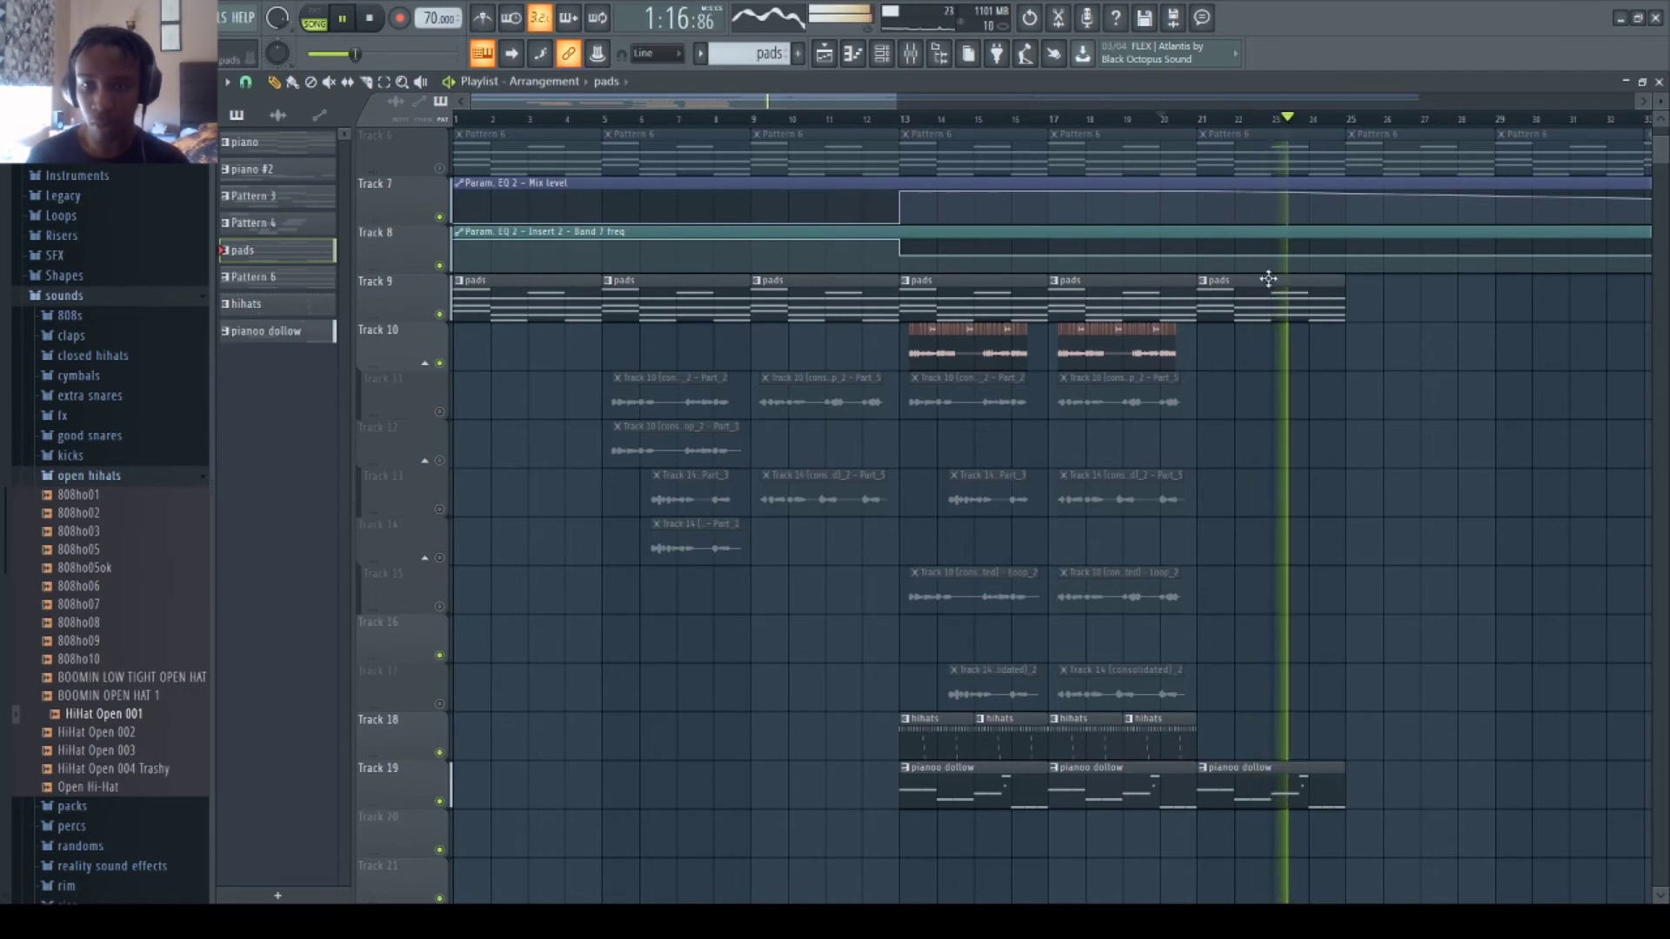
- Stop playback, transpose the GMS notes of the pads pattern up one octave and audition them
key("space")
double_click(1274, 304)
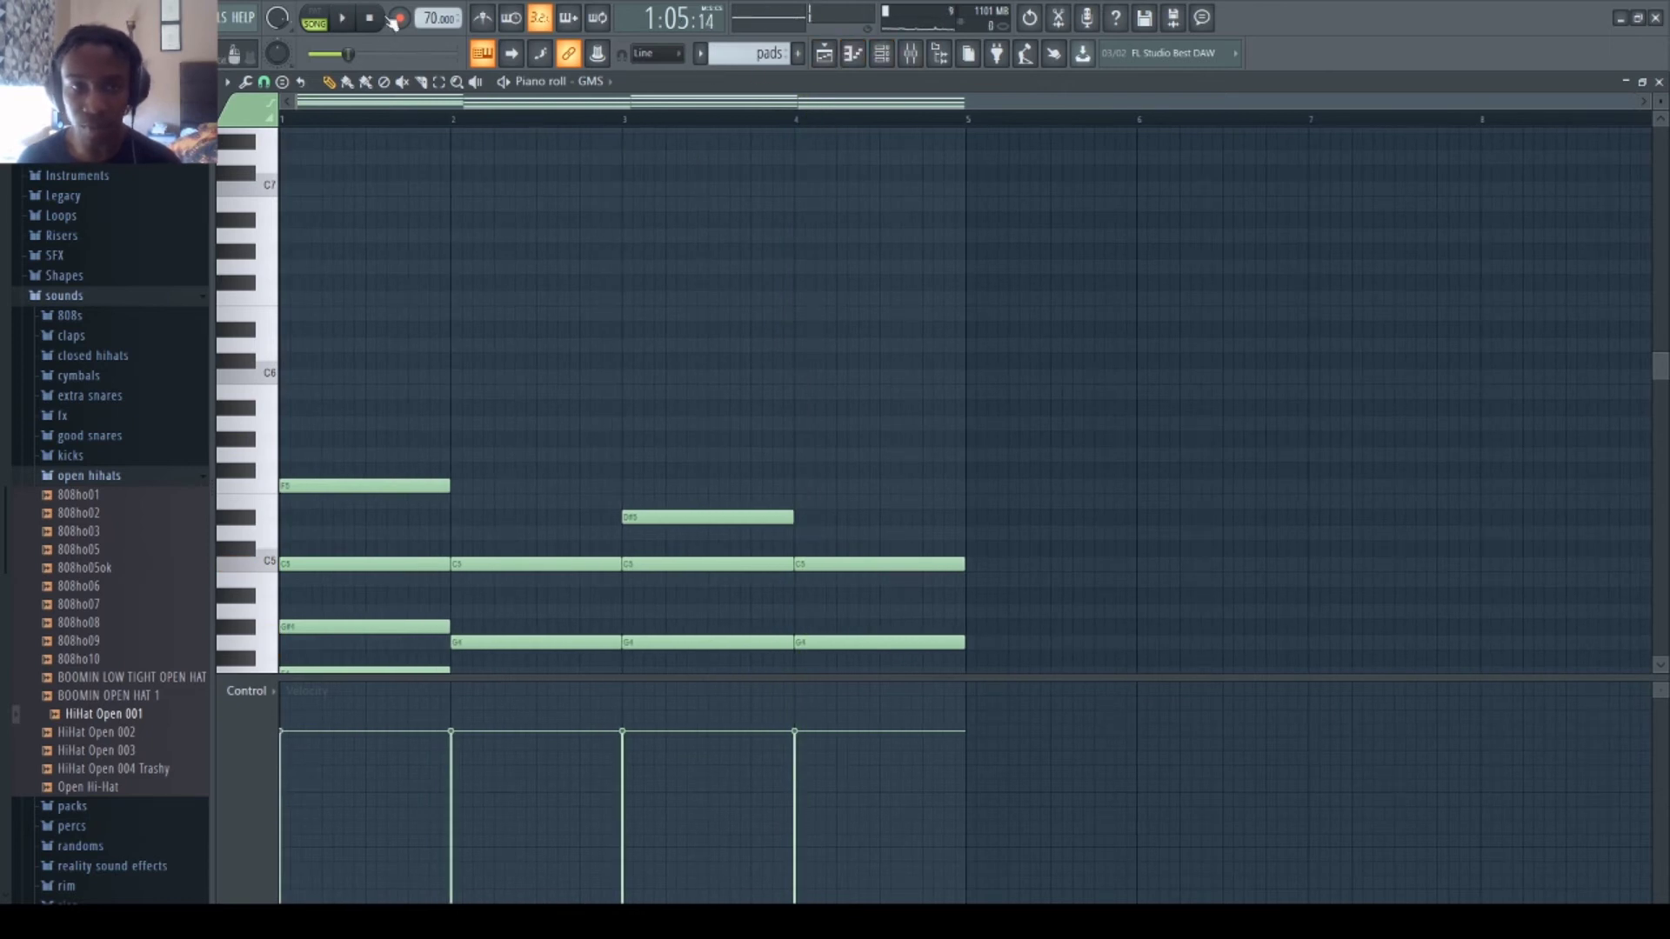
left_click(831, 59)
double_click(1213, 311)
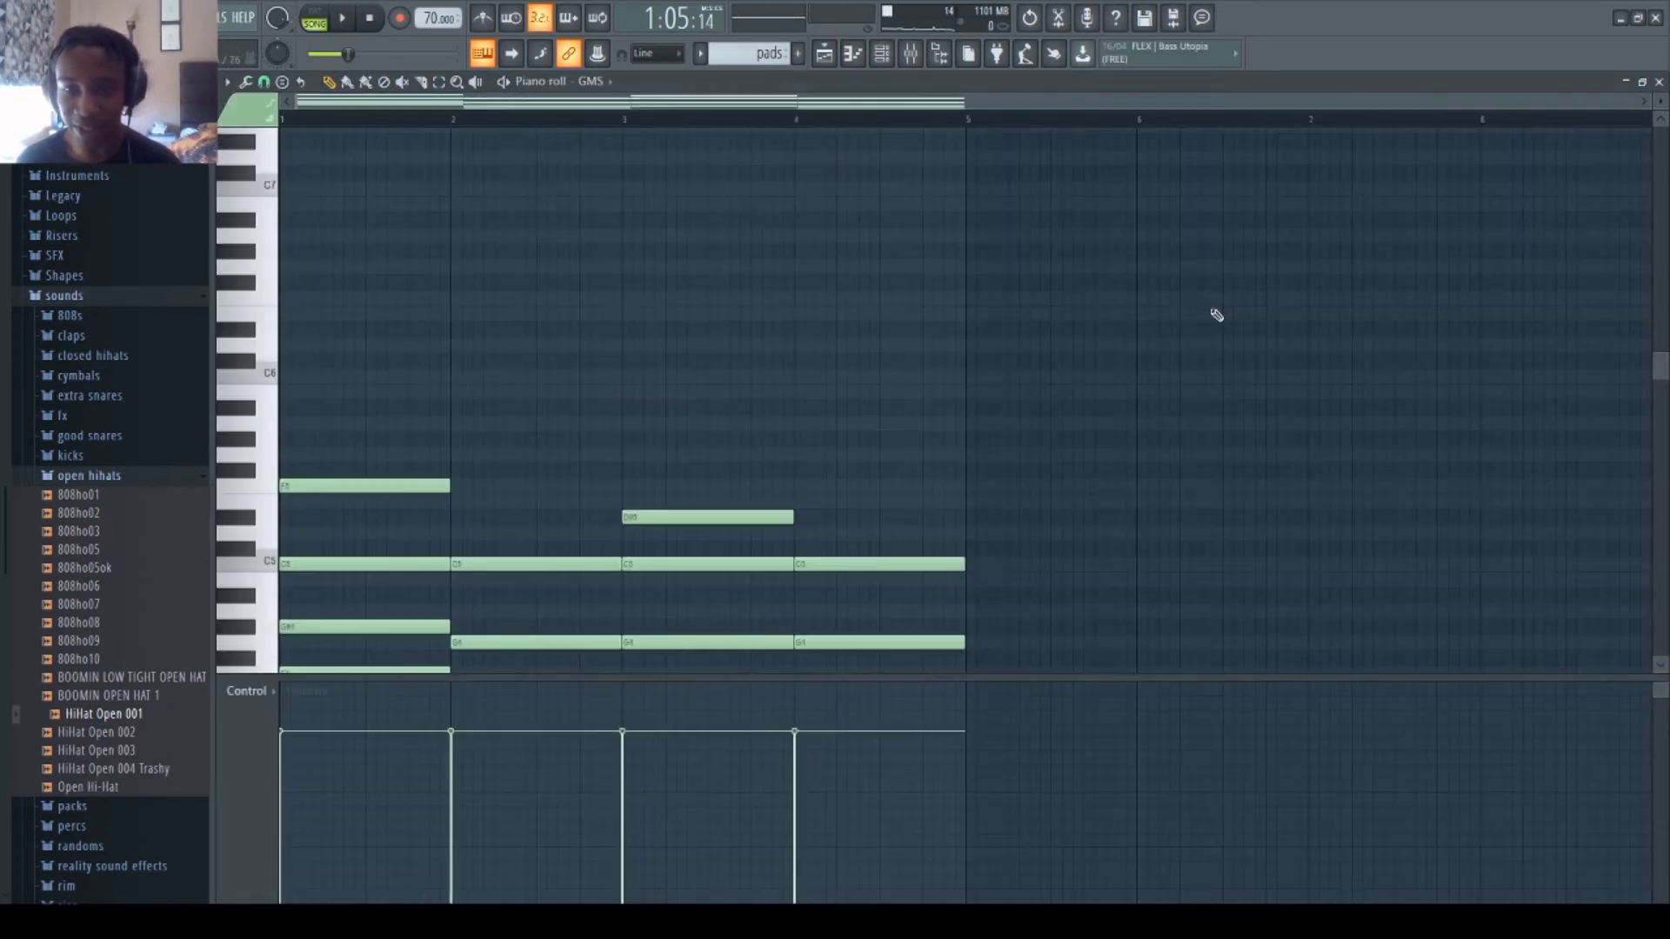
key("space")
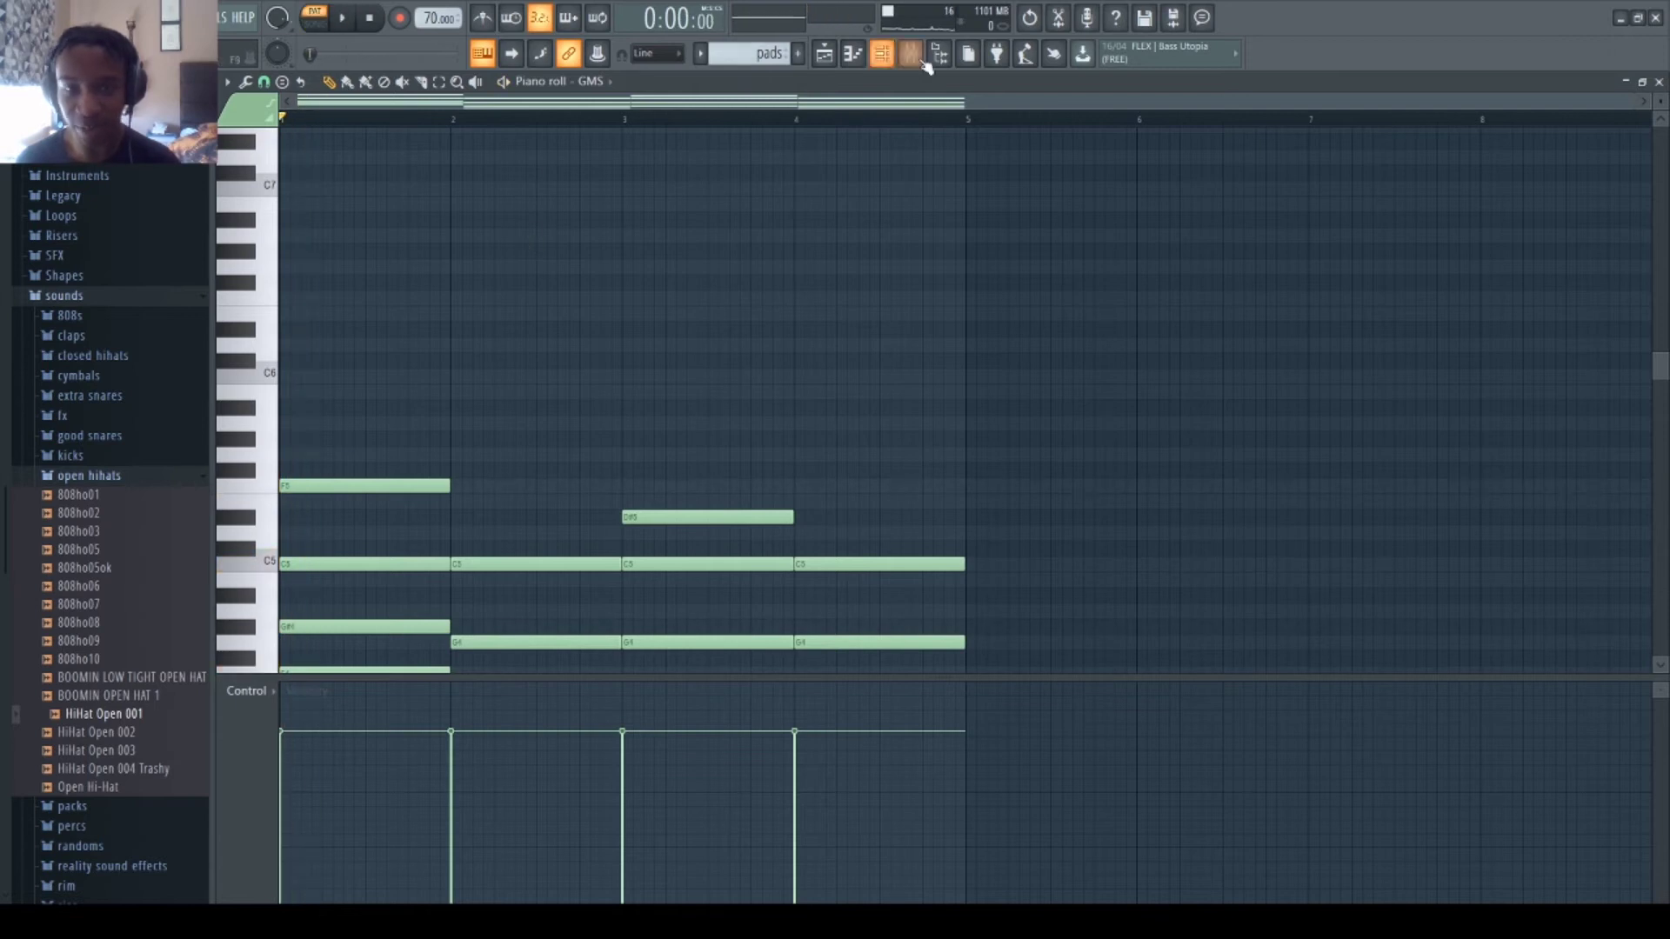
key("ctrl+Up")
key("space")
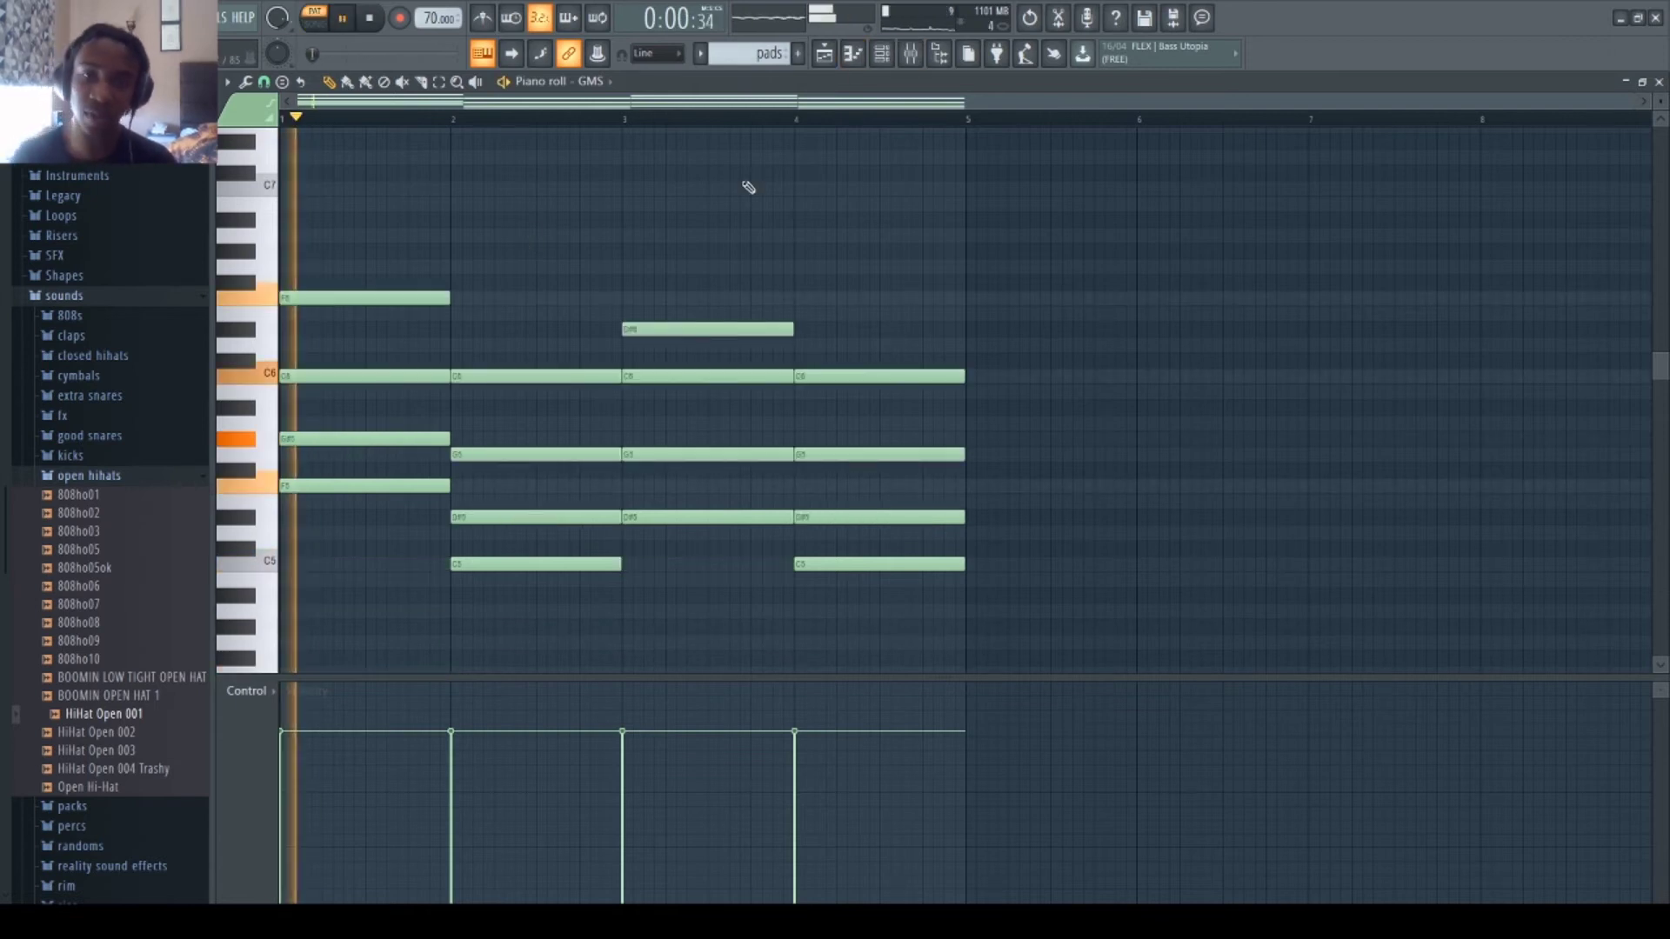
- Play the arrangement from bar 13 and lower the Closed Hi Hat X and HiHat Open 001 mixer levels further
left_click(836, 53)
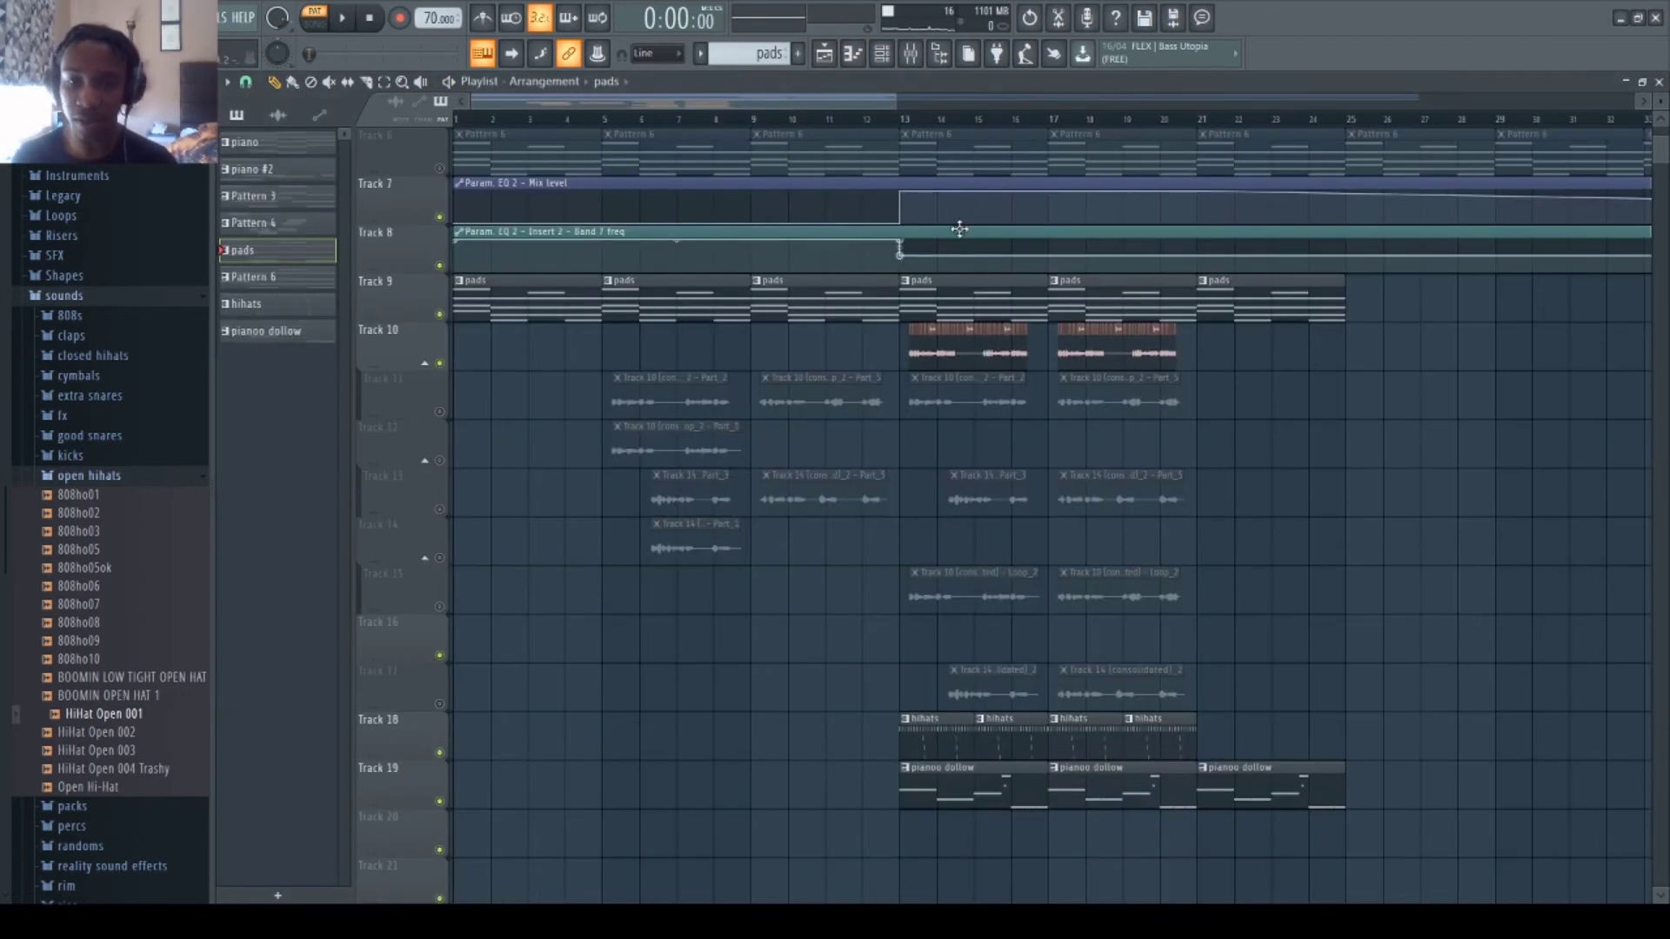
left_click(915, 127)
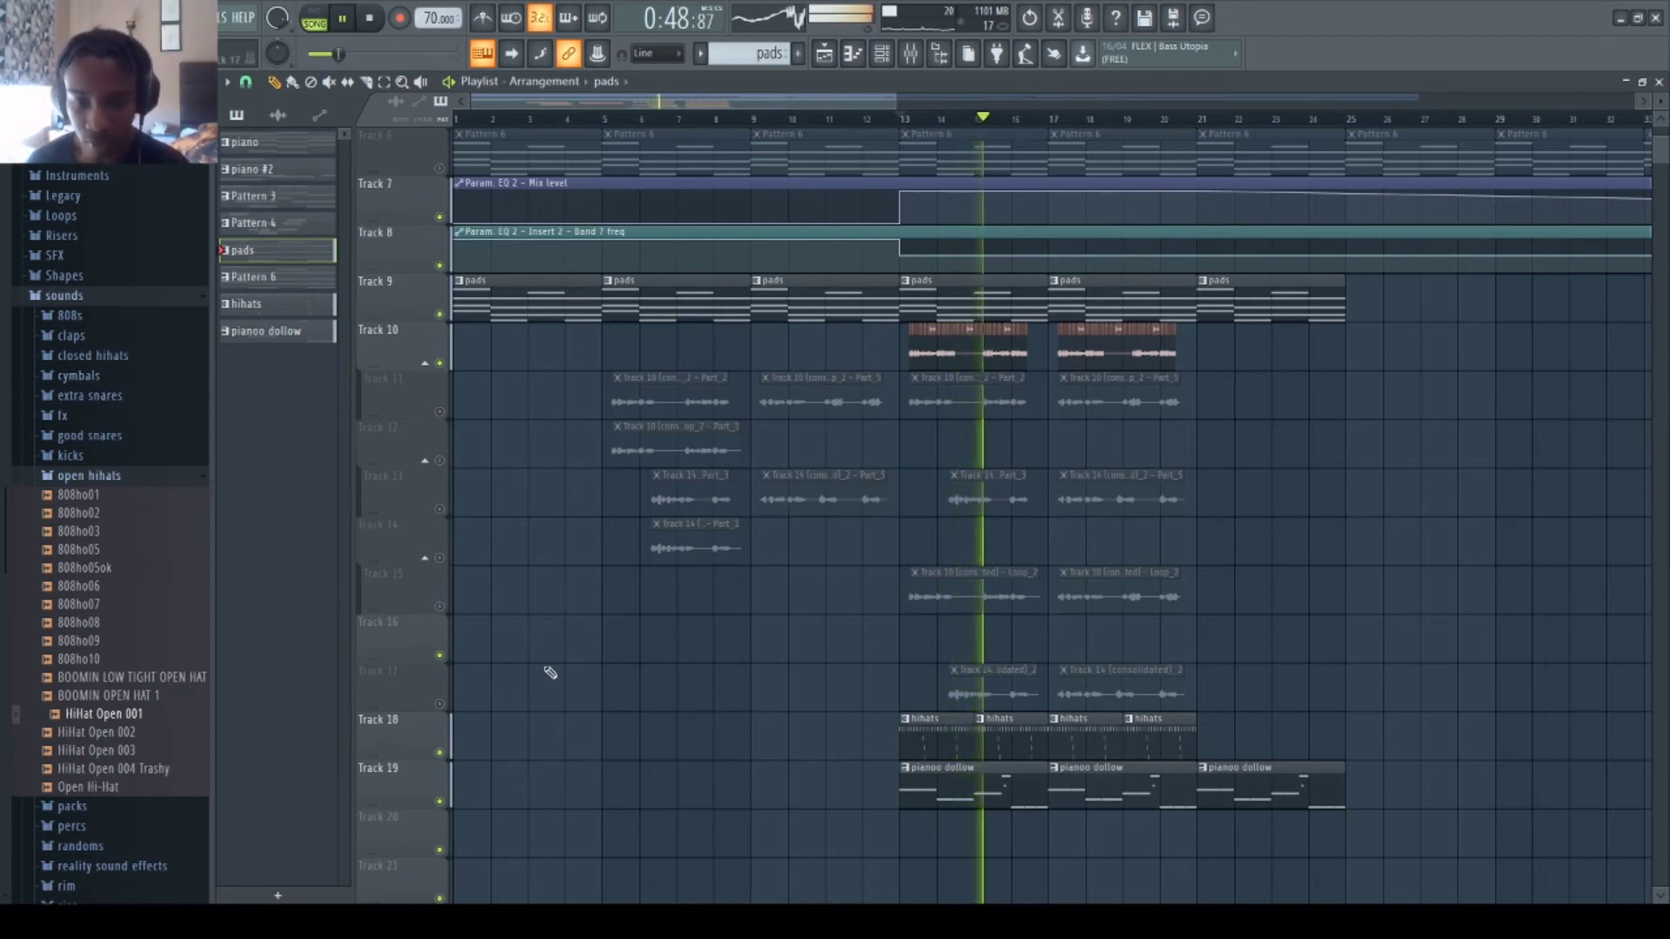
key("F9")
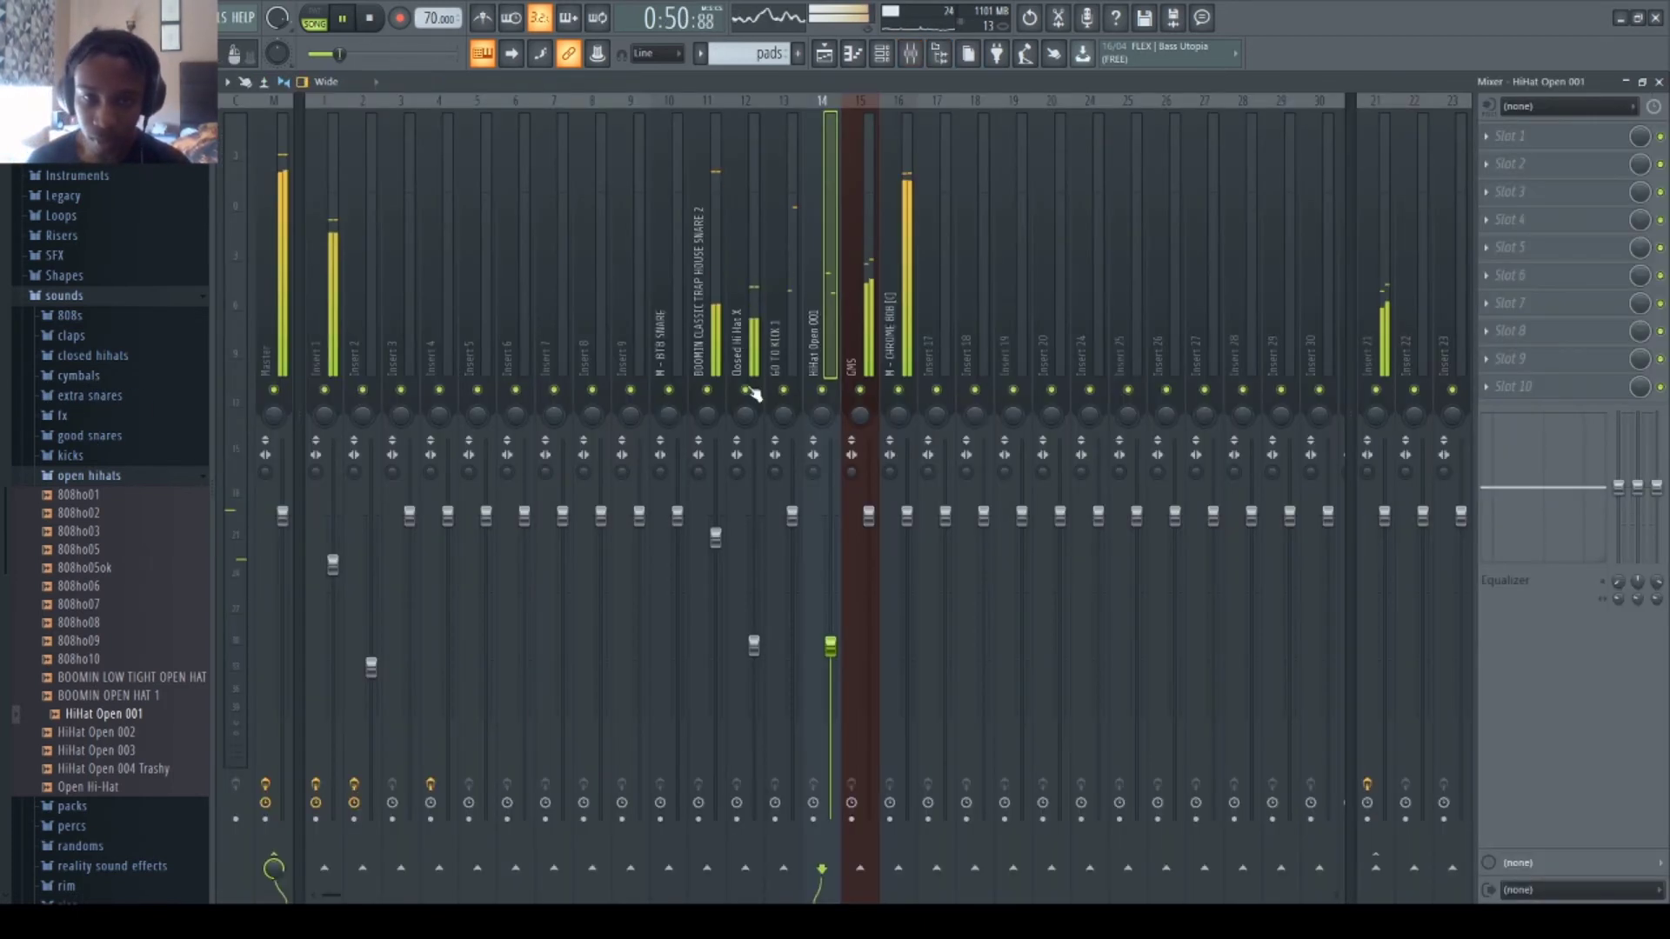
left_click_drag(754, 645, 839, 737)
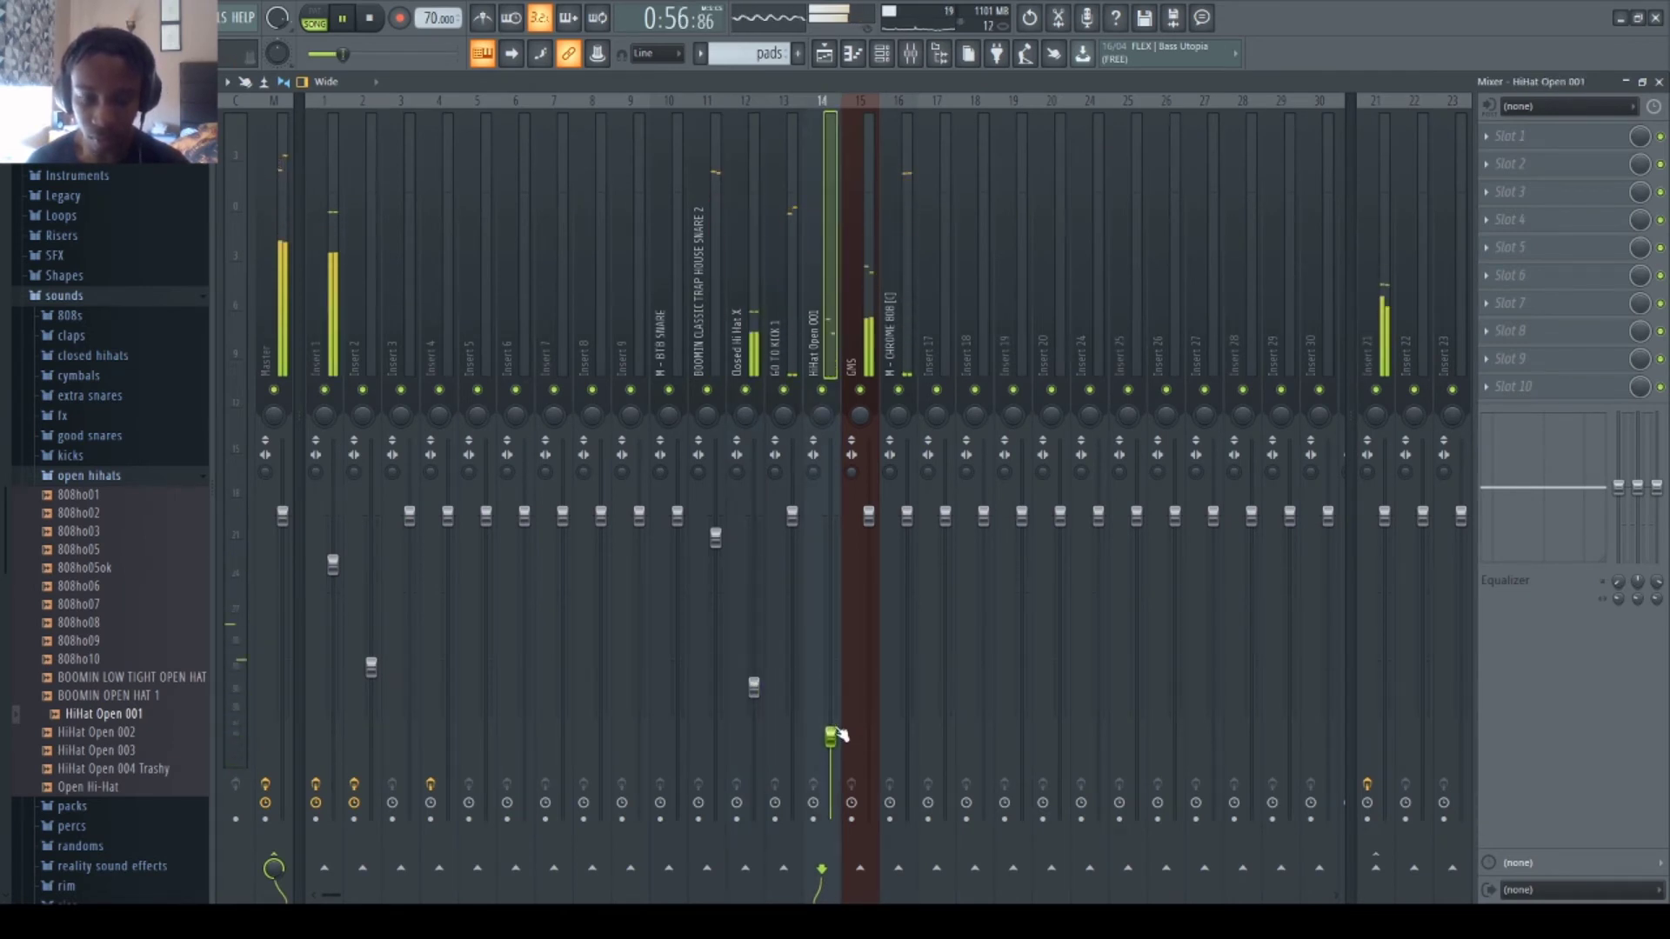
left_click(826, 57)
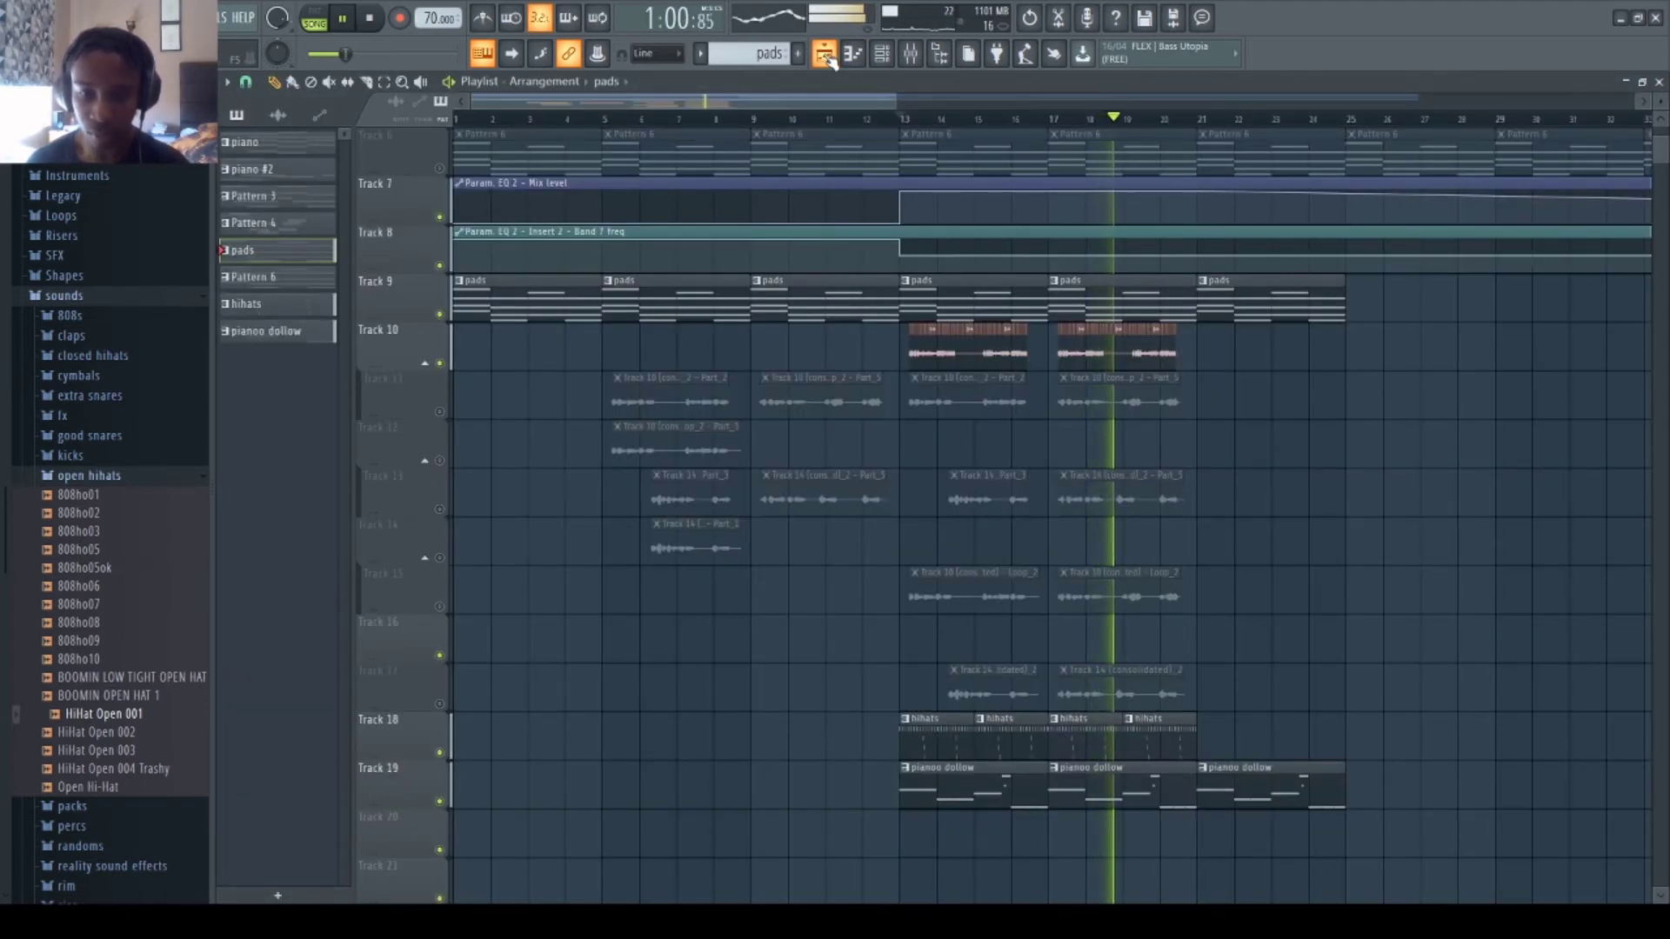
- Open the CHROME 808 notes of the pianoo dollow pattern and transpose them up two octaves, then play them back
double_click(1174, 770)
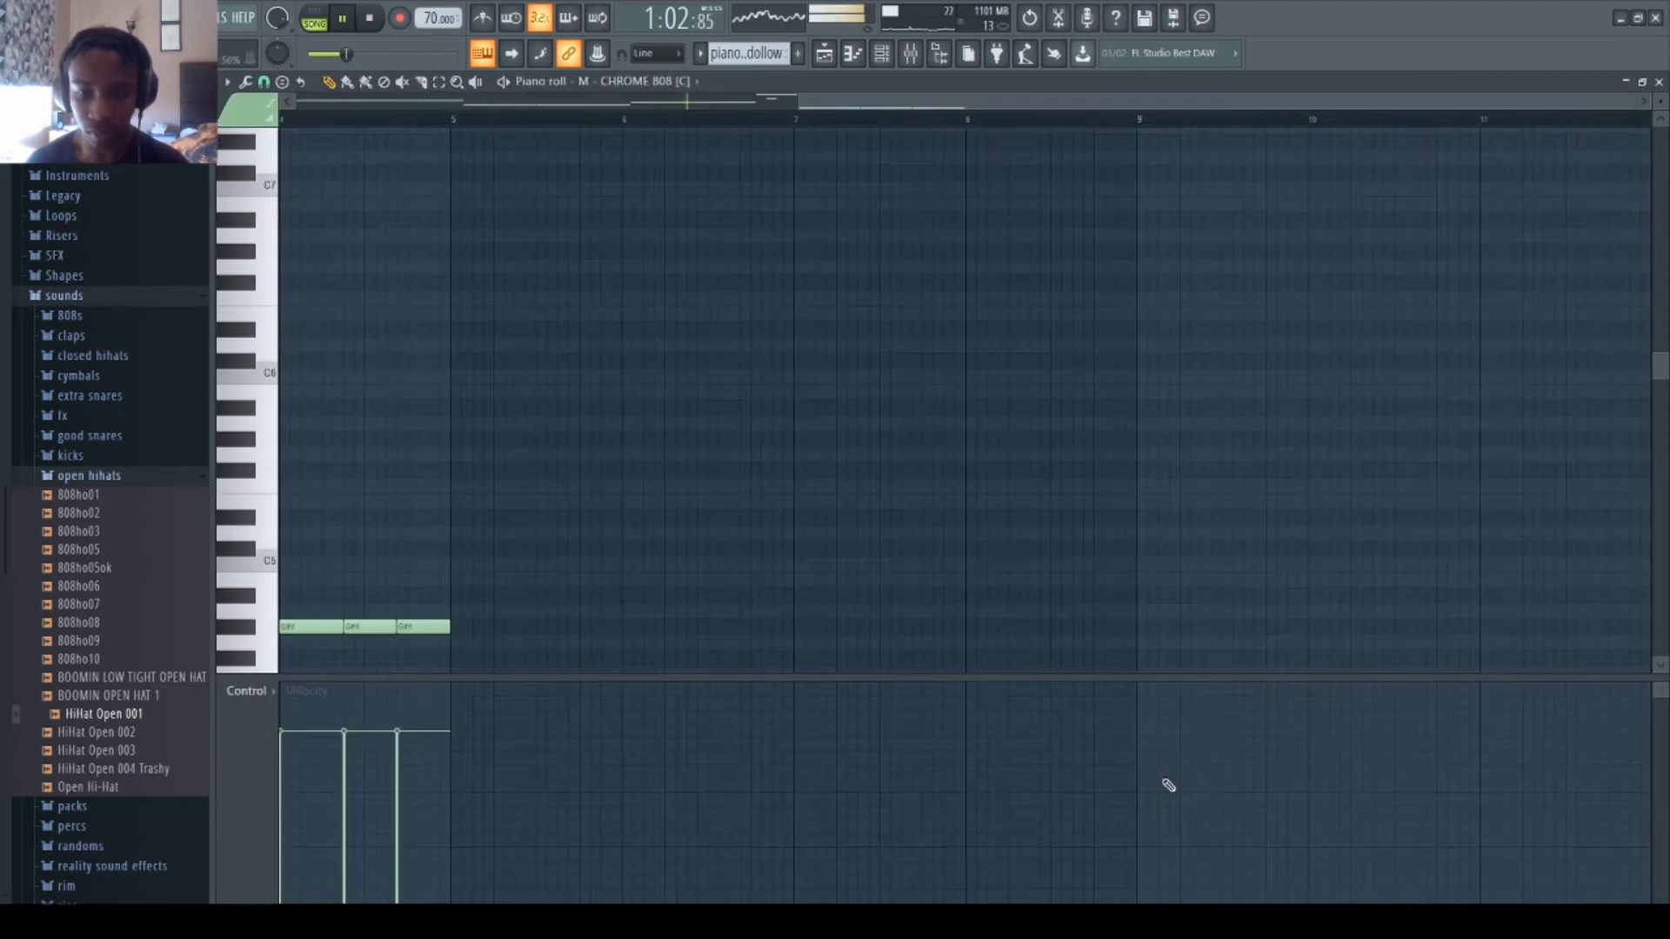
left_click_drag(846, 103, 735, 107)
scroll(815, 281, "down", 3)
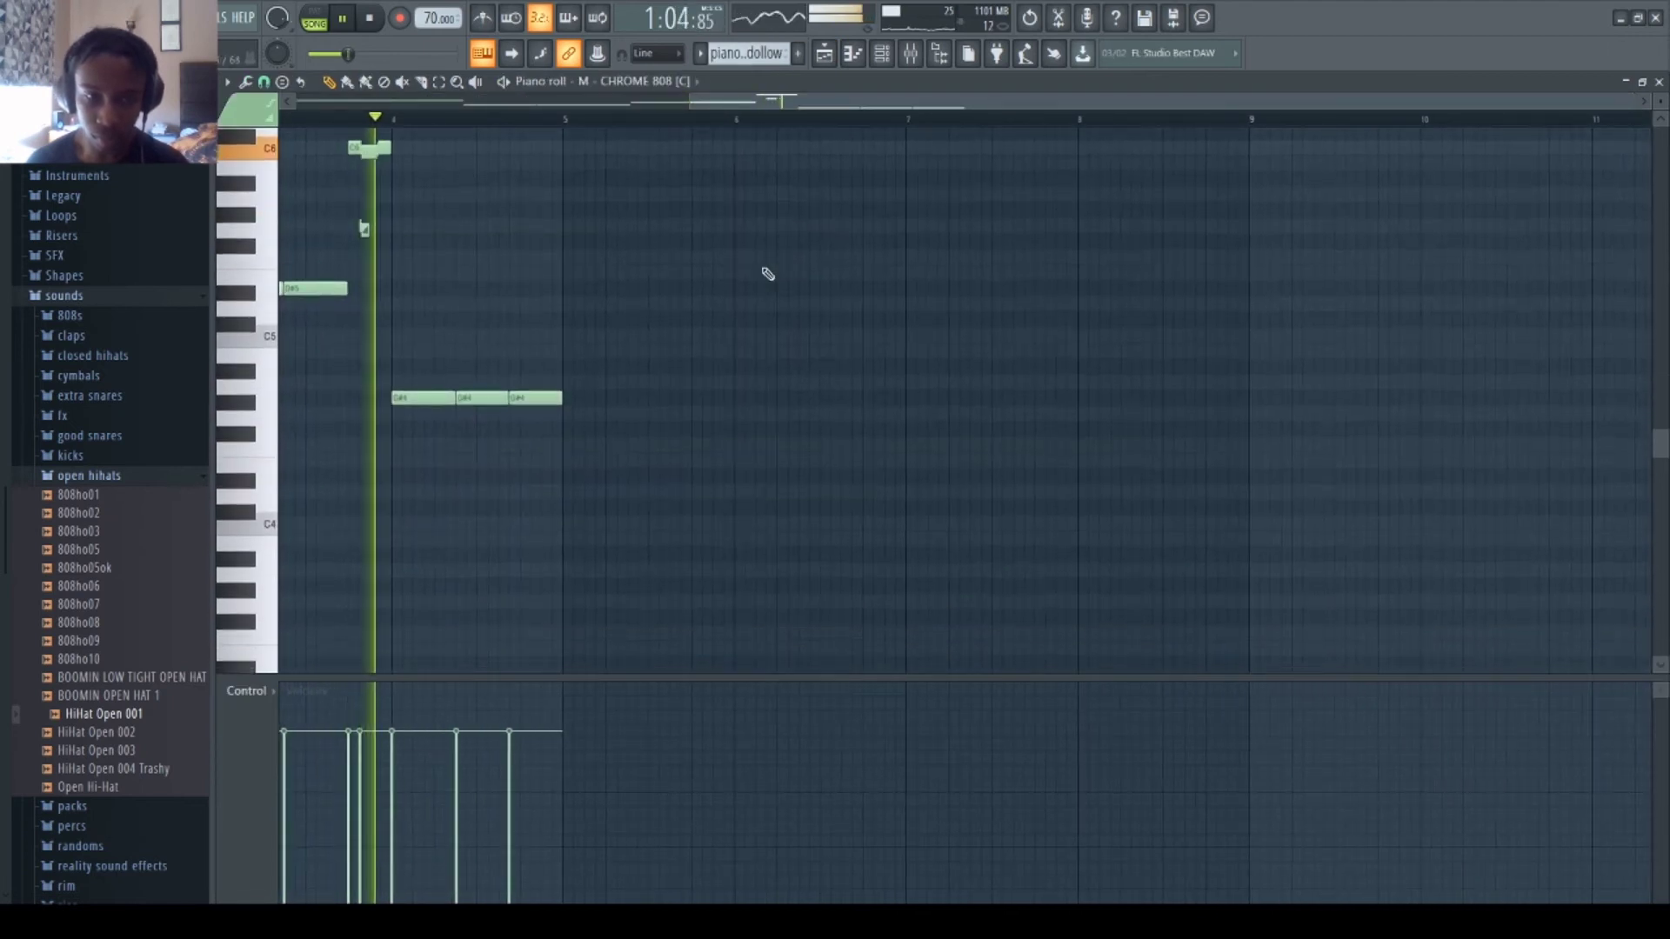
key("space")
scroll(435, 261, "up", 3)
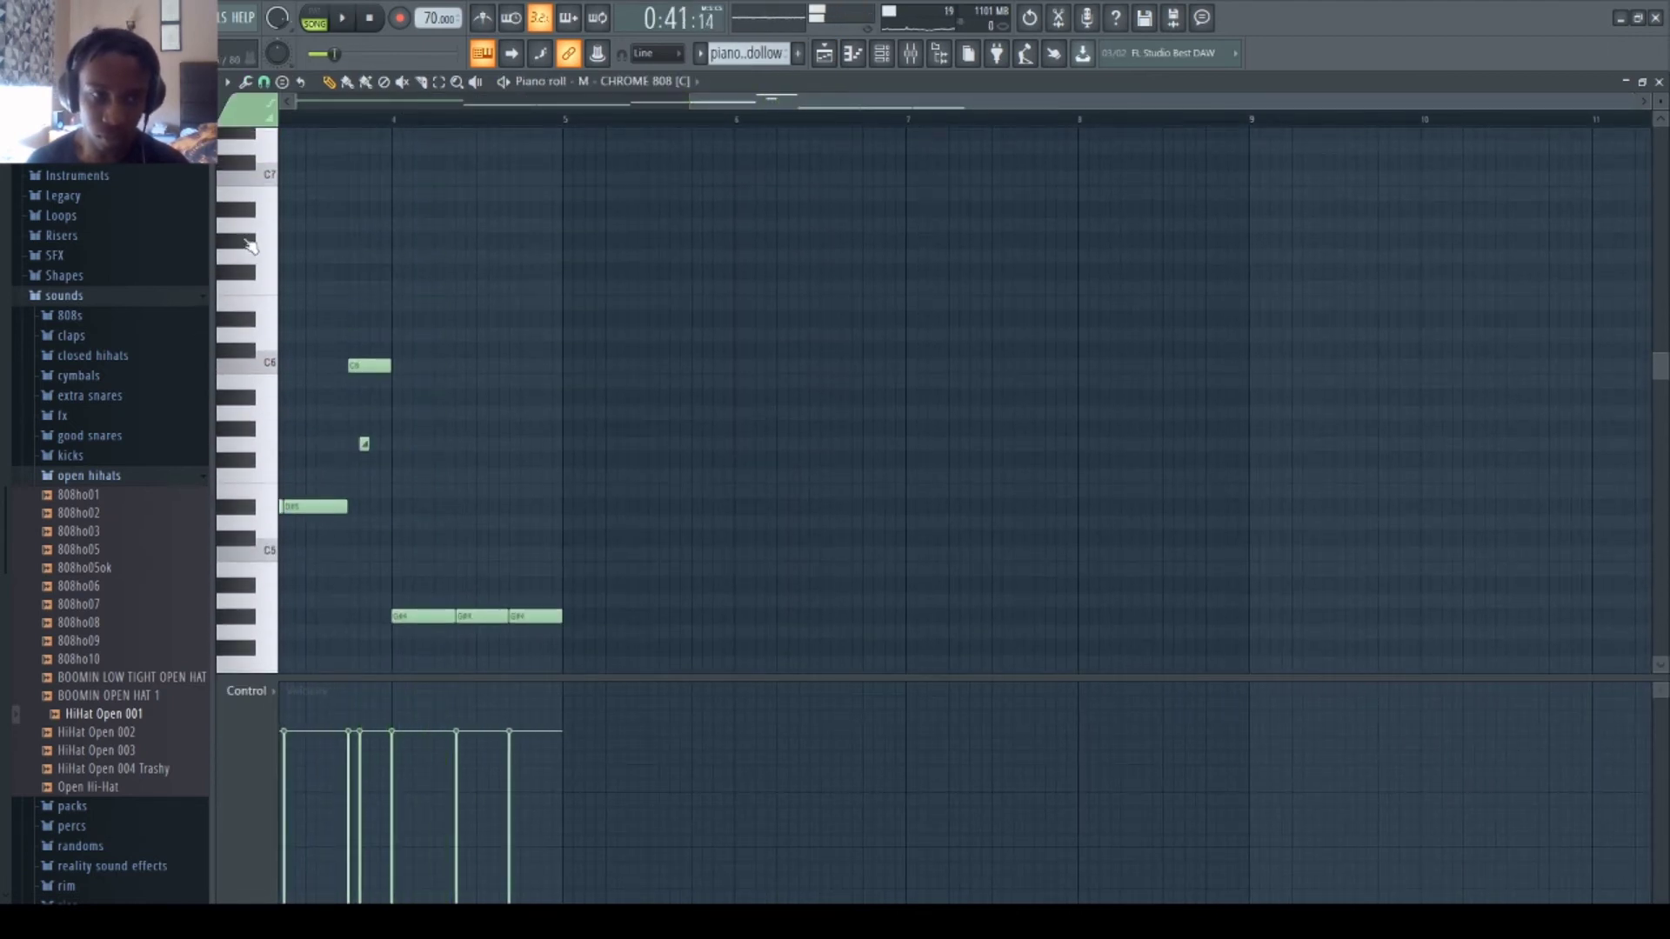
left_click(252, 252)
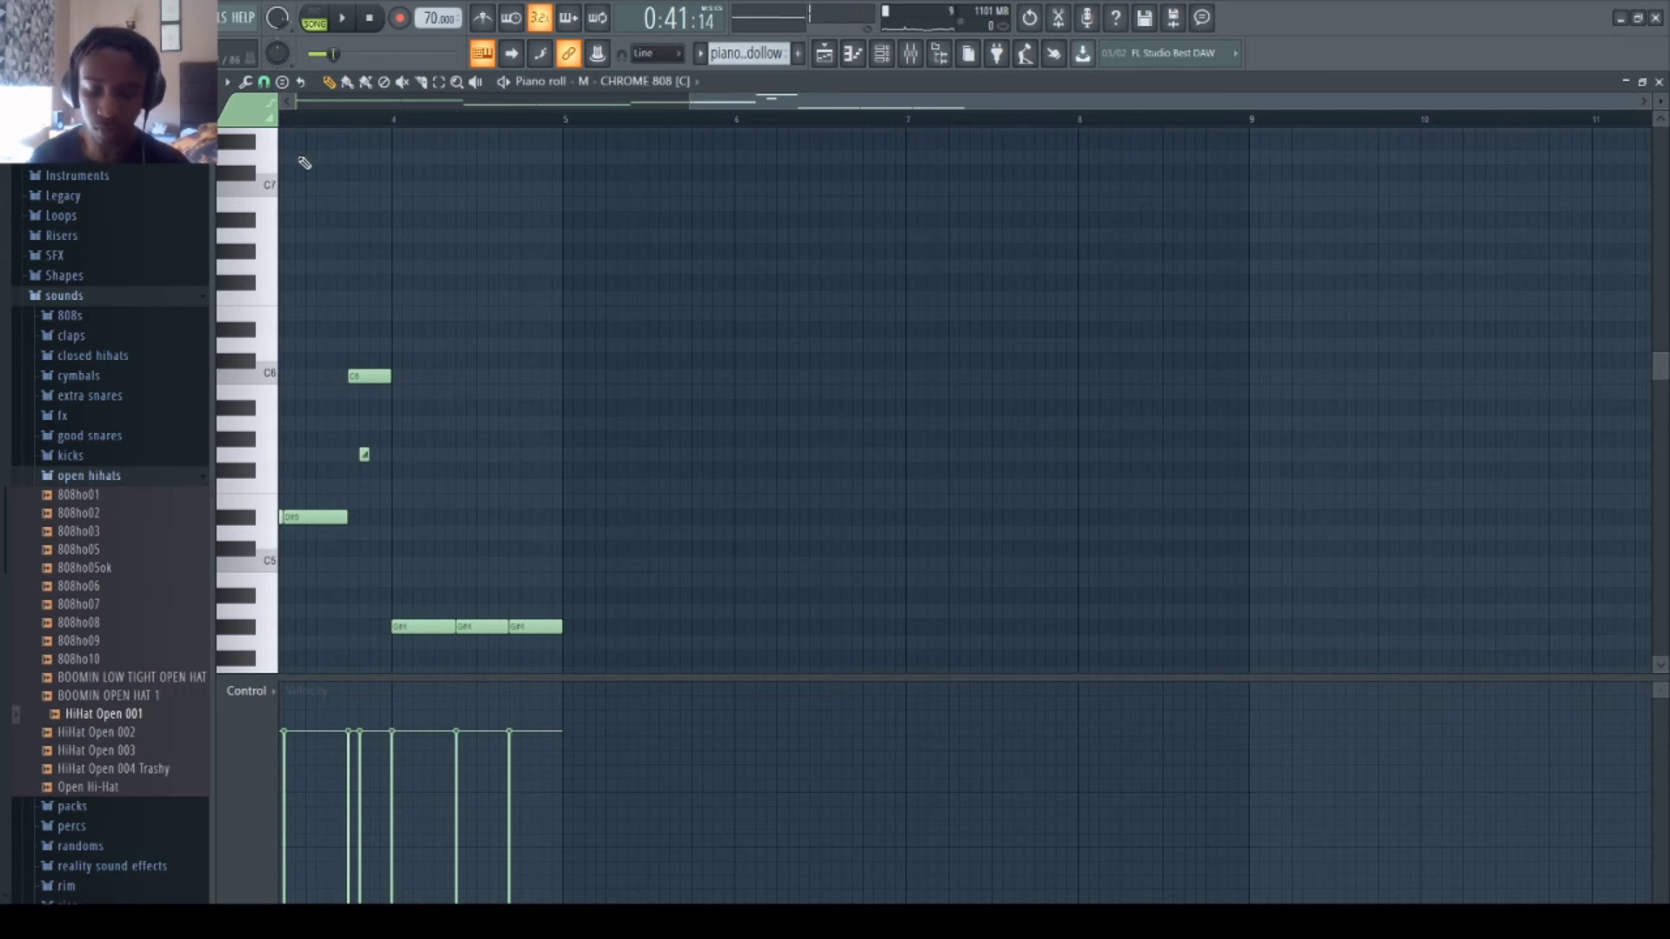
key("ctrl+Up")
key("ctrl+Up")
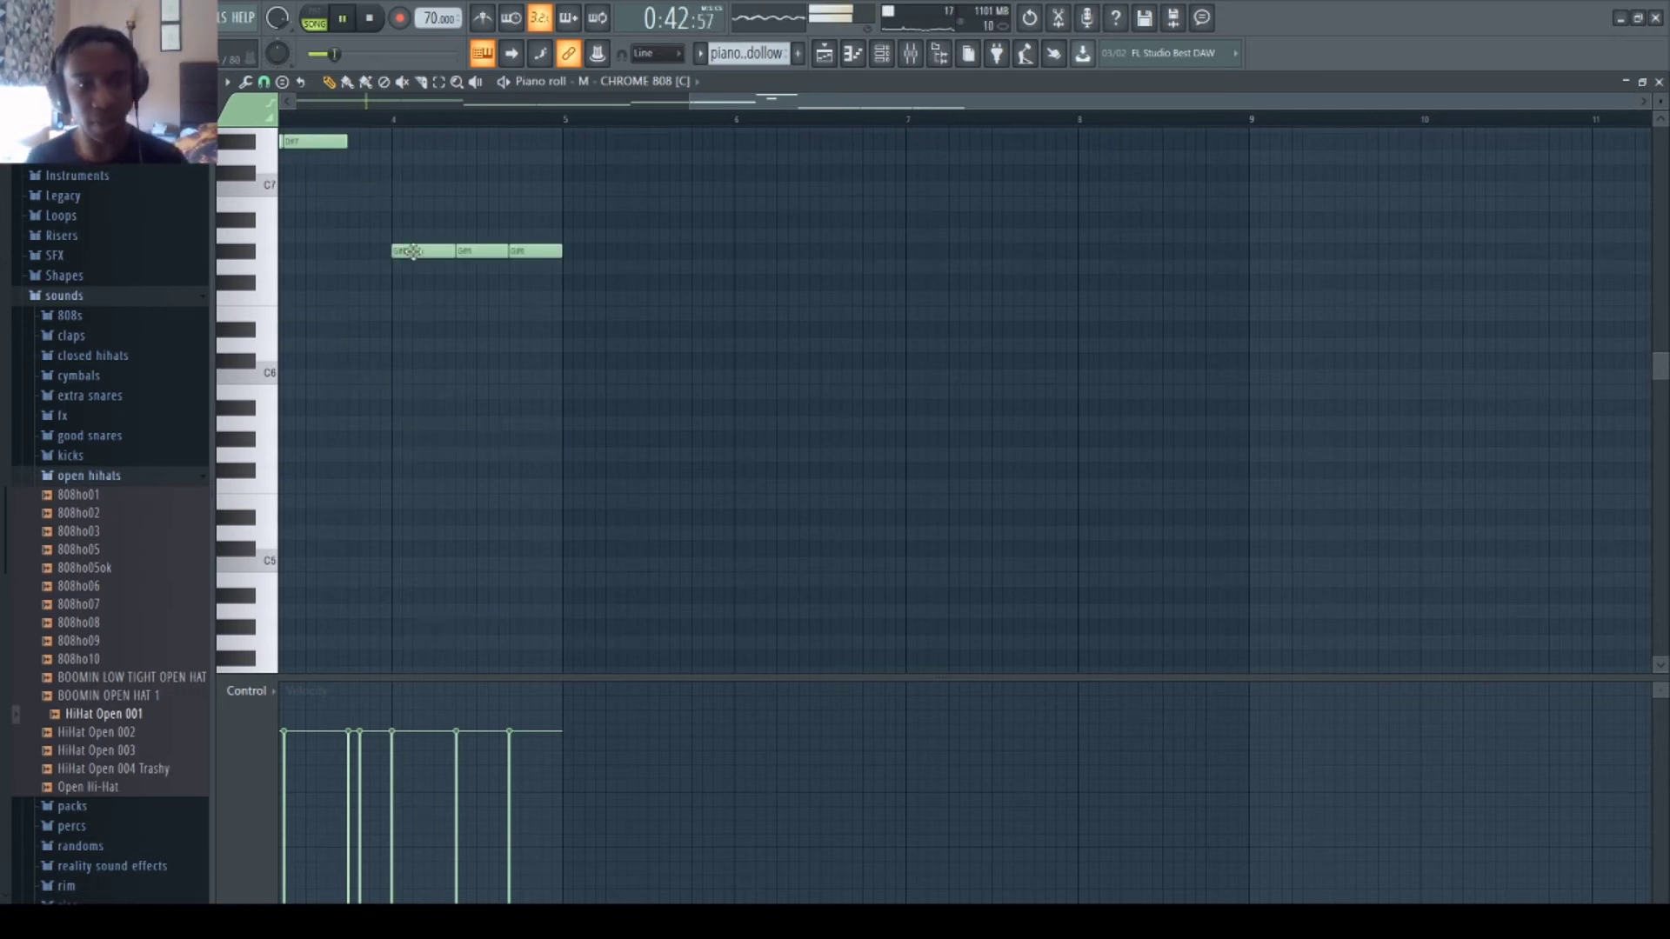
key("space")
scroll(596, 160, "up", 4)
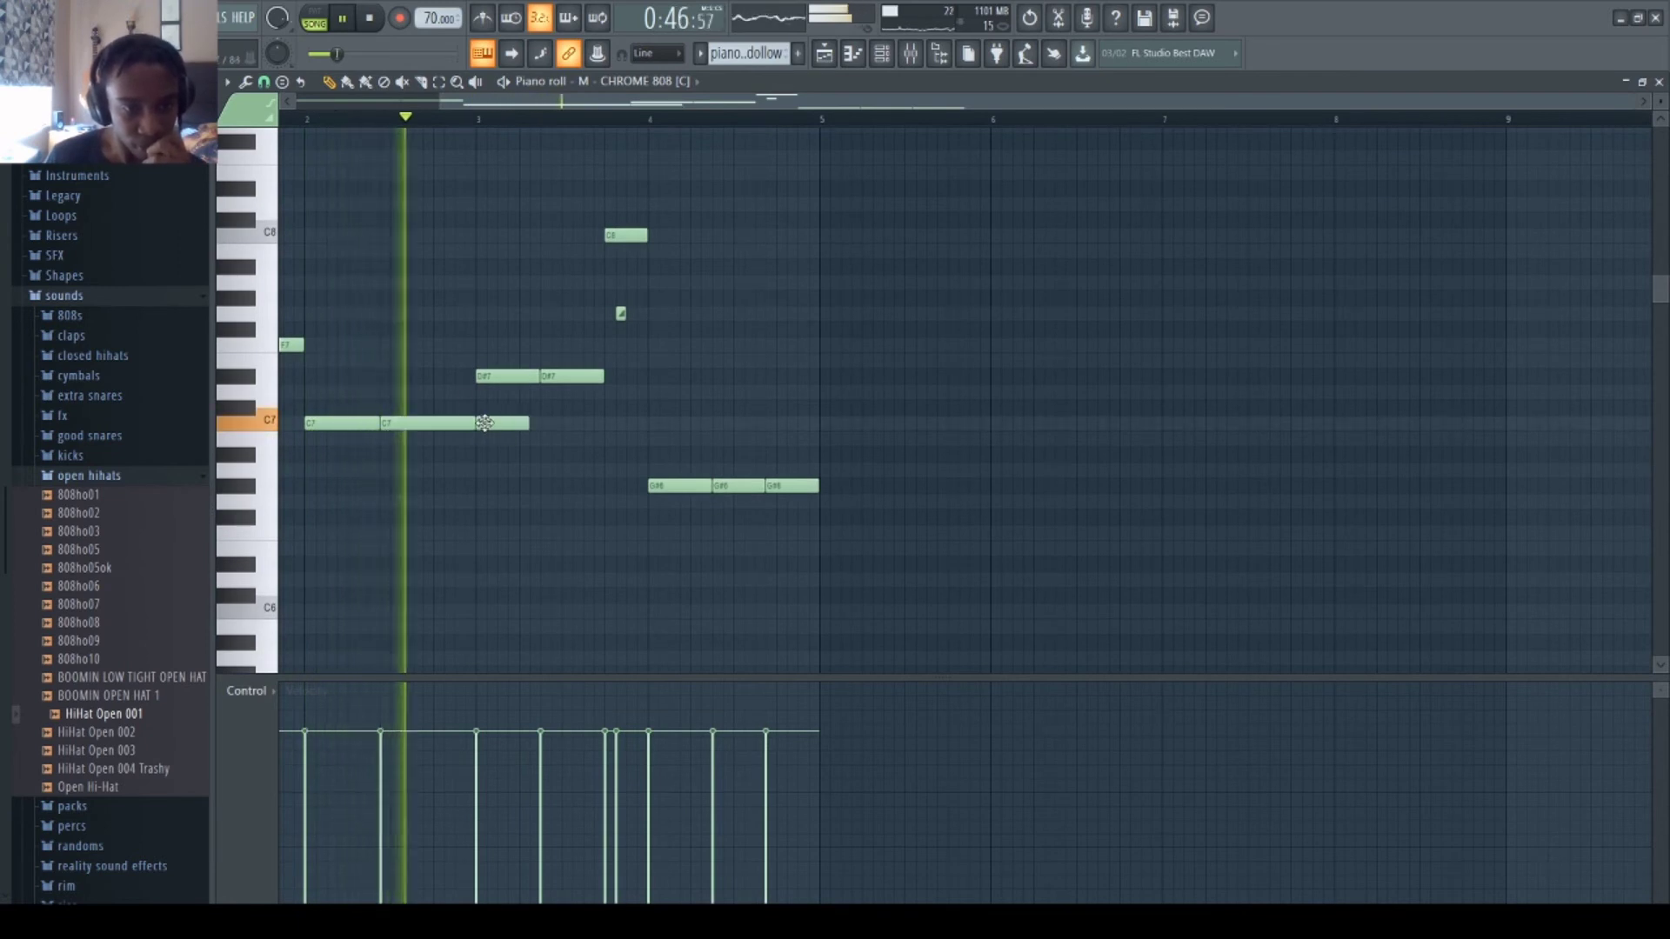
- Add a C7 note ending at bar 3 and a G#6 note beside it, shifting the latter slightly earlier and higher
key("space")
left_click_drag(470, 425, 407, 425)
left_click(418, 427)
key("space")
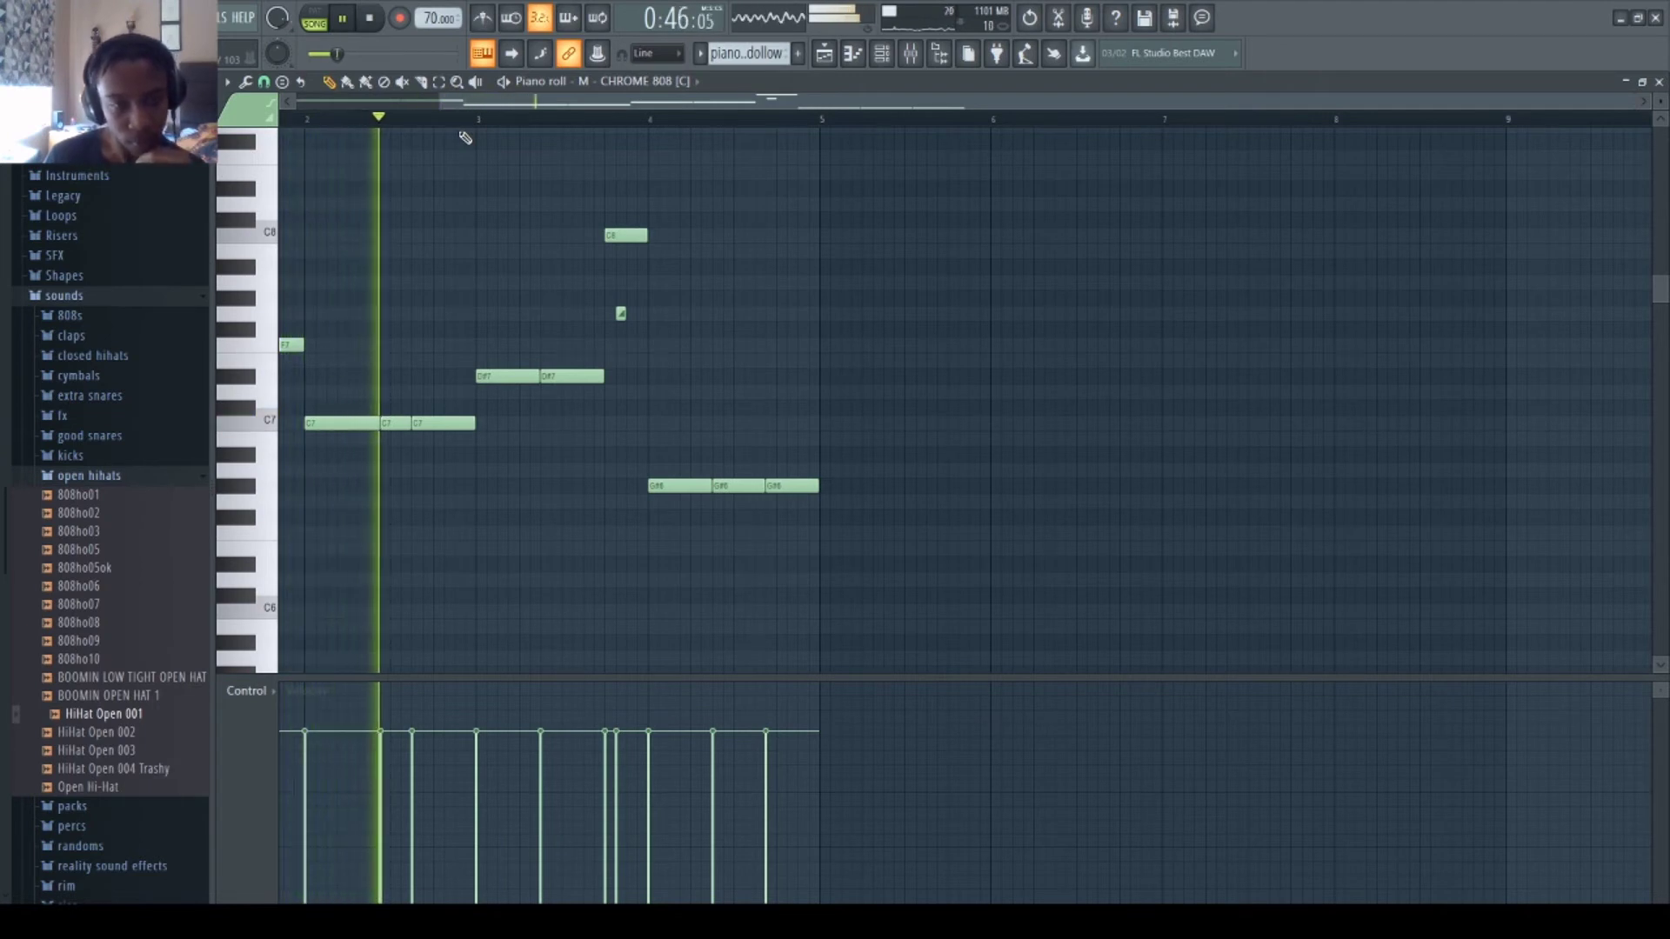
left_click(462, 486)
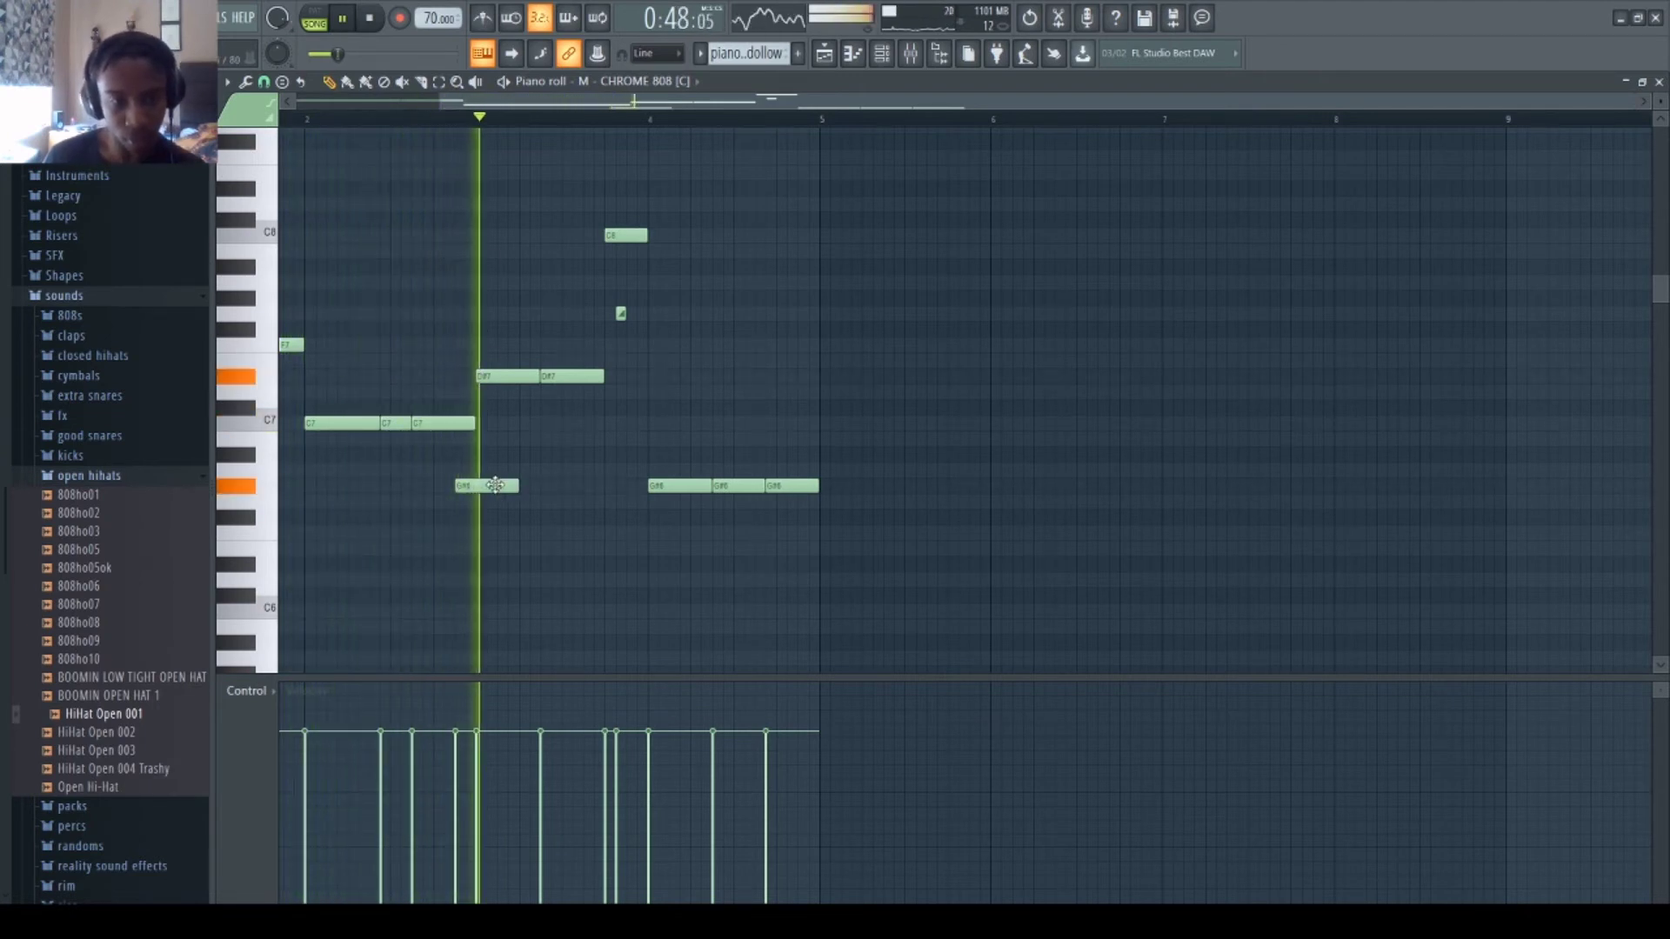
key("space")
left_click_drag(495, 485, 462, 446)
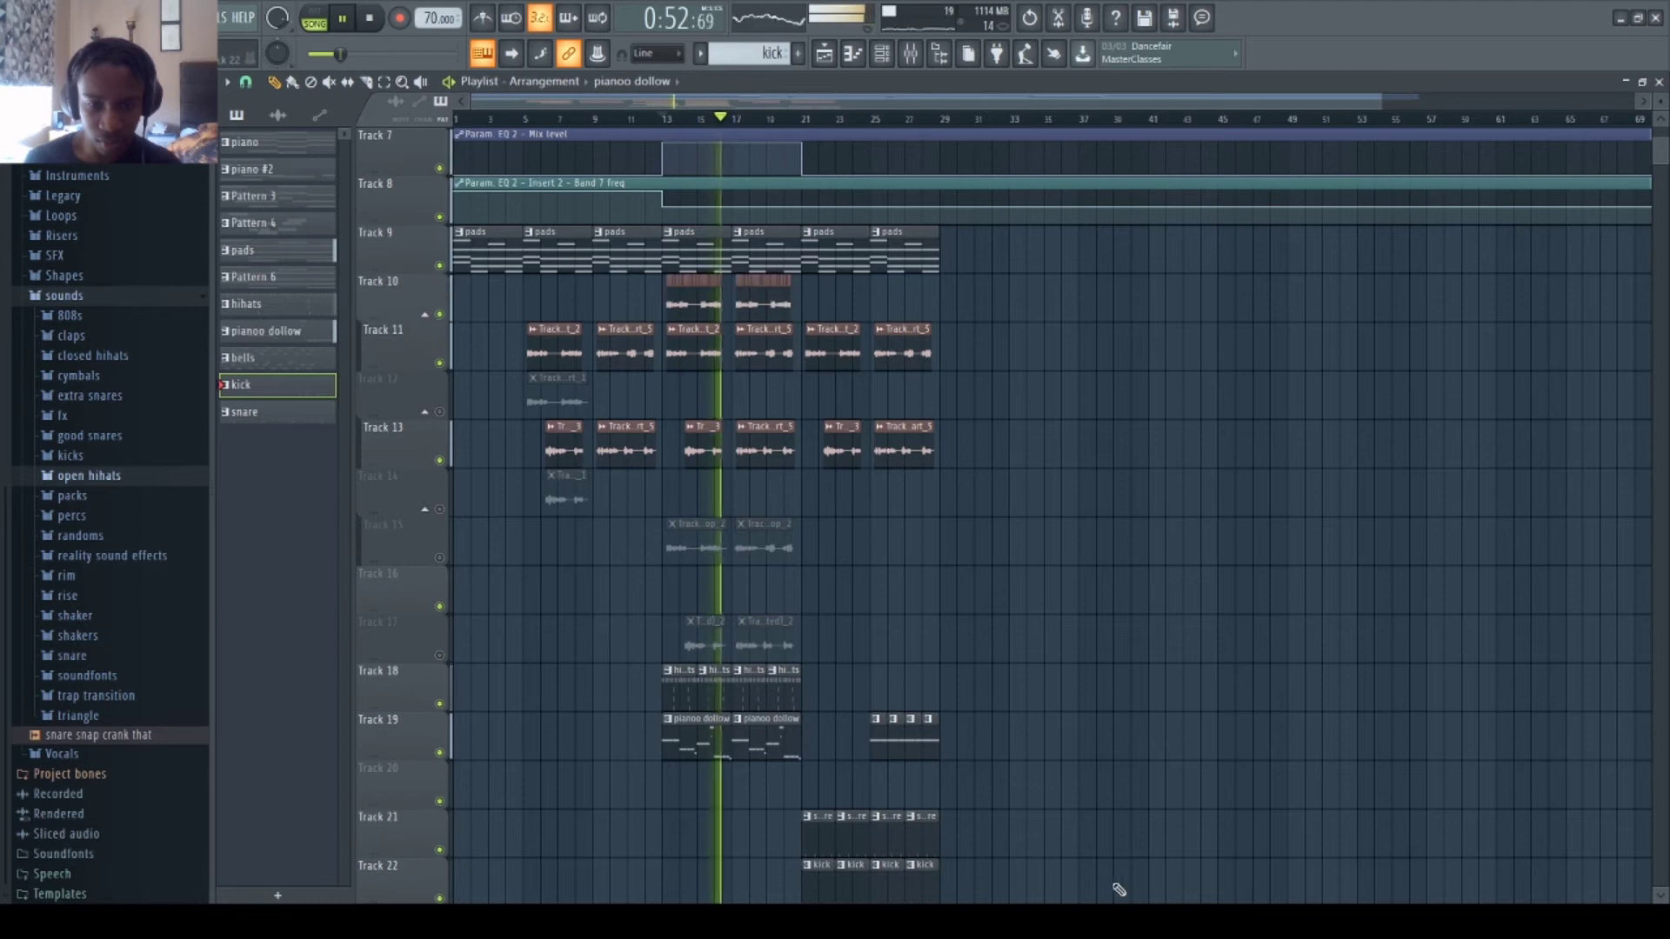
- Arrange snare and kick clips at bars 17 and 19 on Tracks 21 and 22 and delete the Track 11 vocal clip at bar 17
scroll(774, 783, "down", 2)
left_click(743, 774)
left_click_drag(812, 736, 788, 790)
left_click(775, 745)
left_click(761, 770)
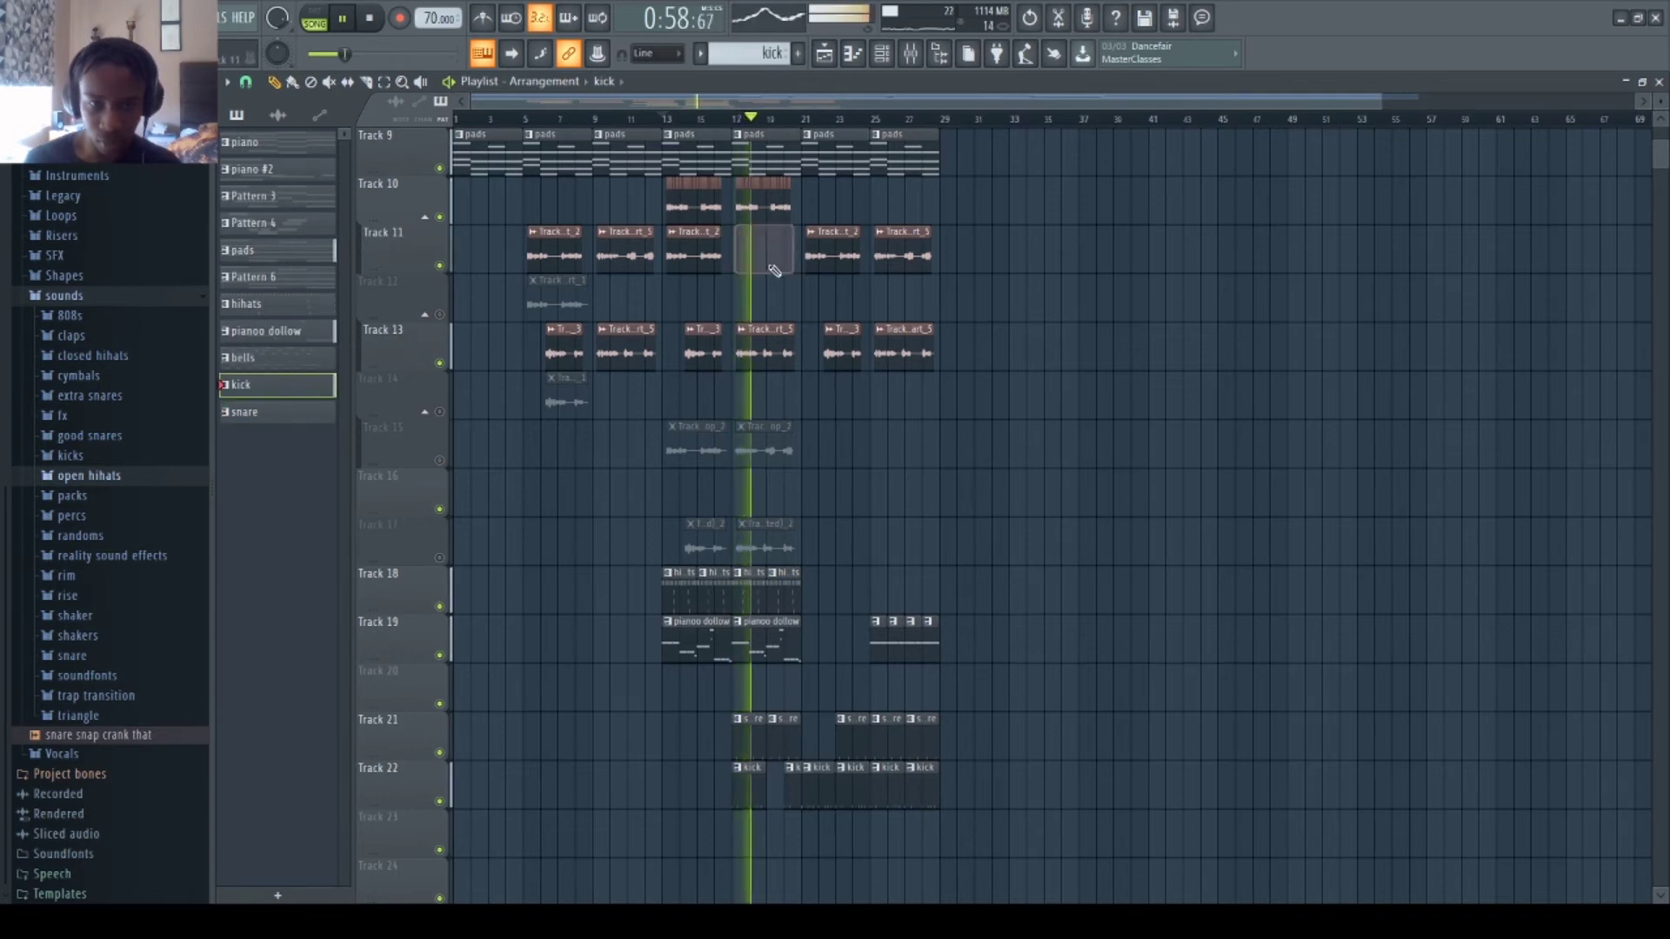
right_click(775, 259)
left_click_drag(794, 789, 783, 793)
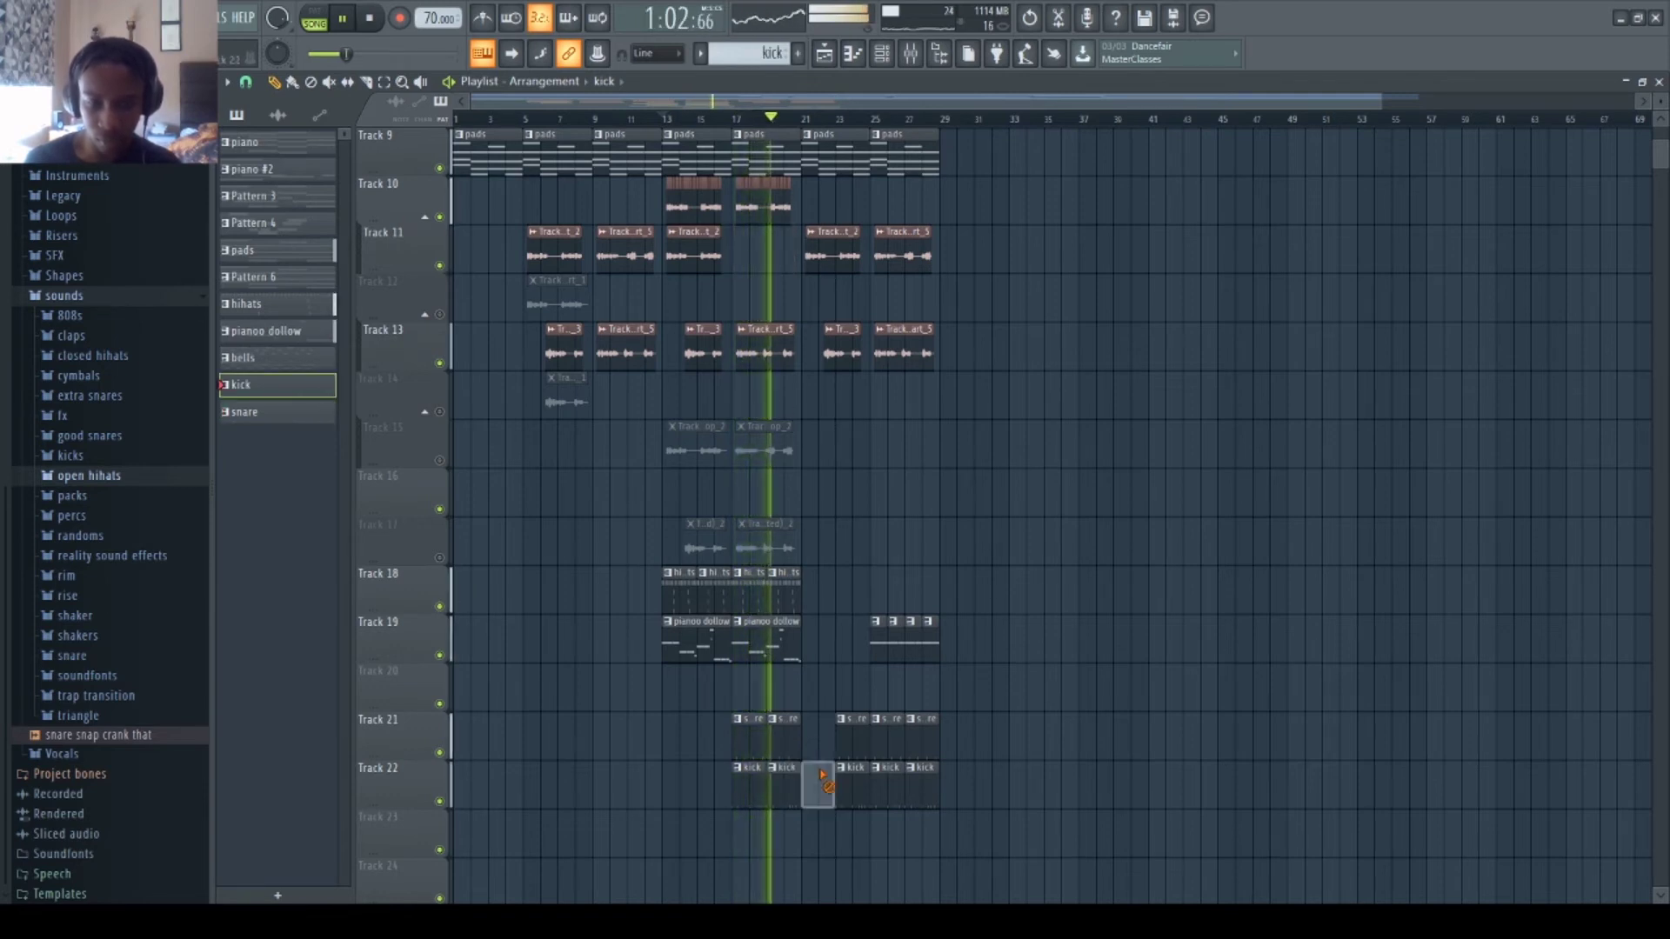
- Copy the sliced vocals on Track 10 to bar 21, replacing the Track 11 clip there, and audition them with the picker showing audio clips
scroll(820, 645, "up", 3)
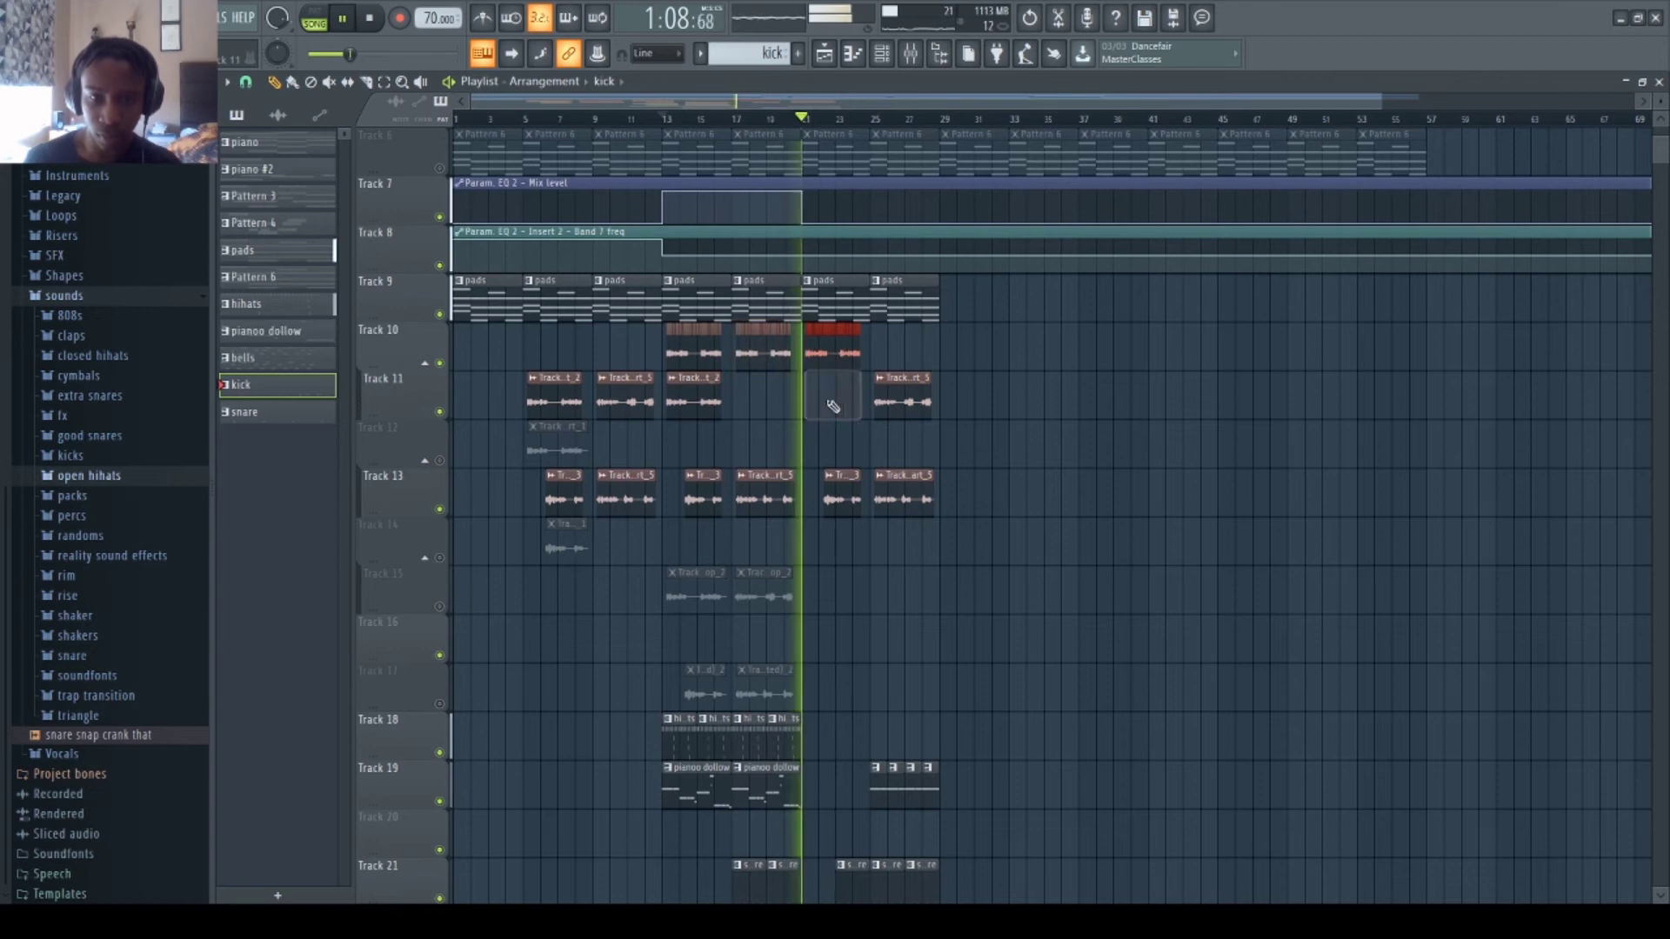
scroll(818, 409, "up", 3, "ctrl")
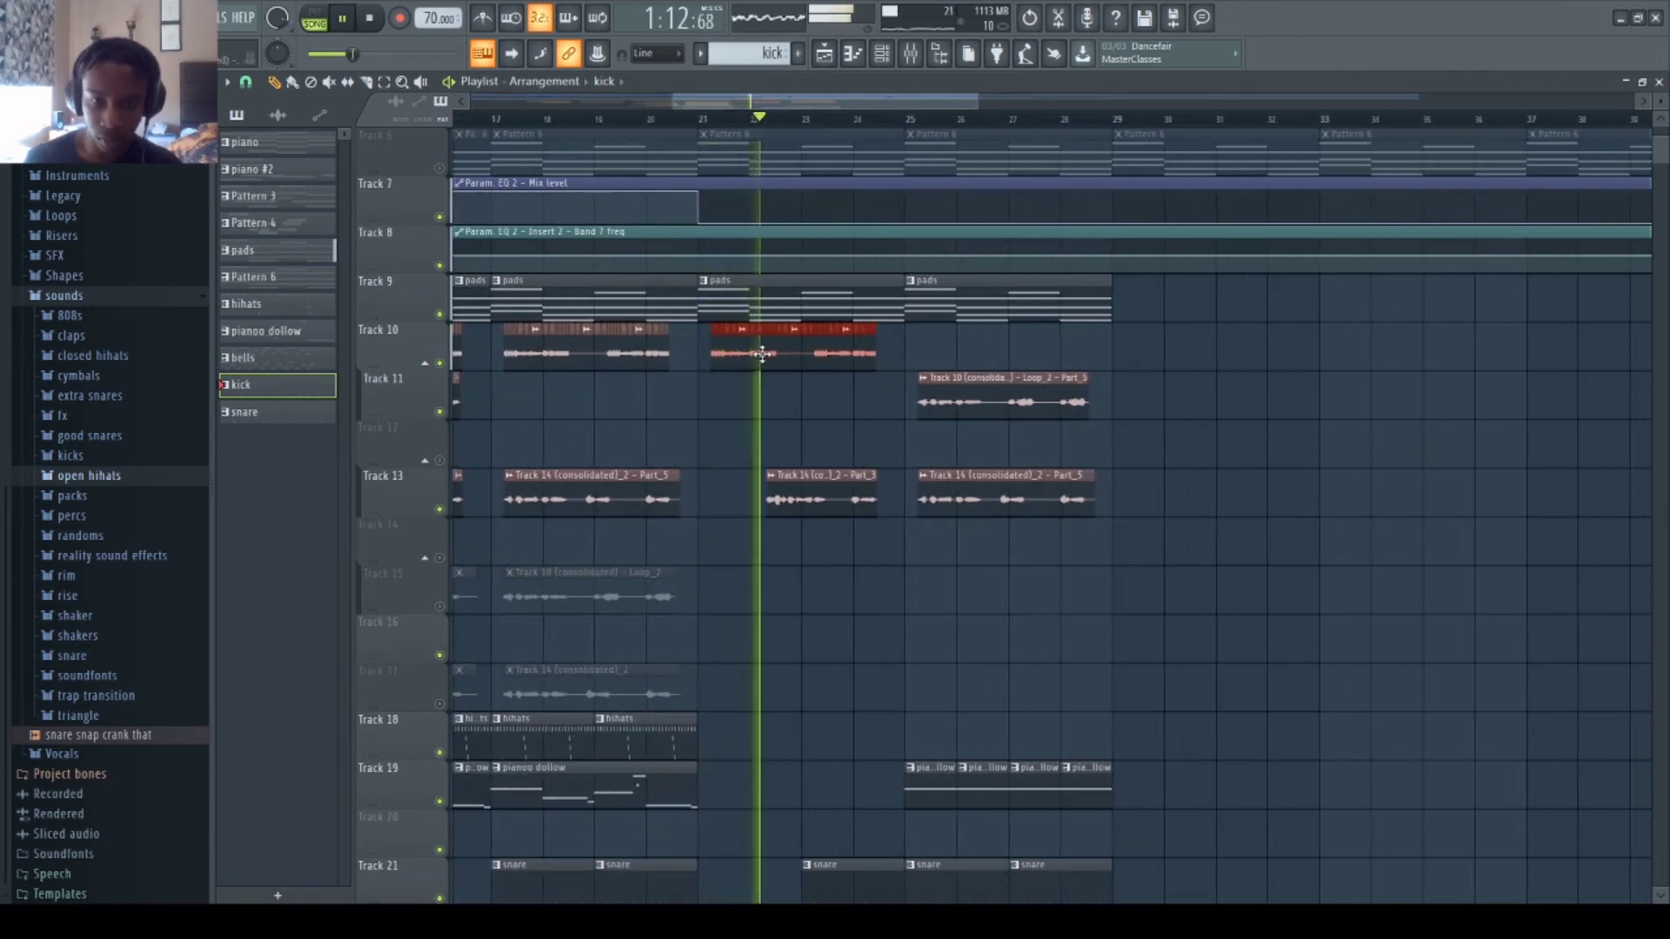
scroll(749, 369, "up", 3, "ctrl")
key("space")
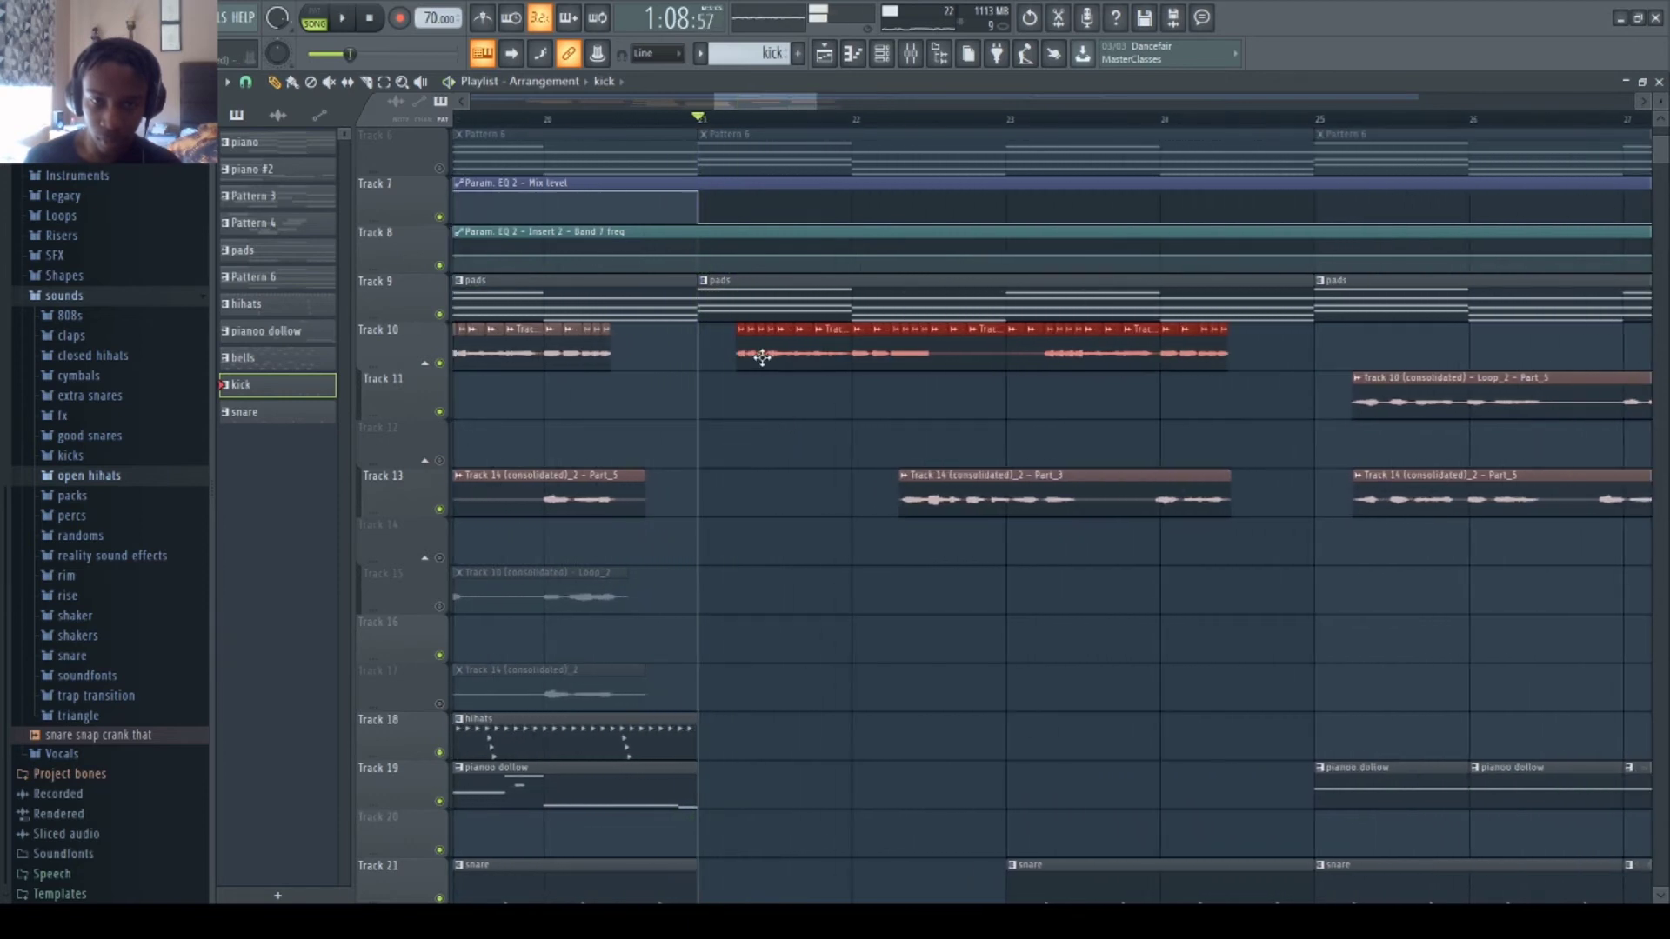
key("space")
mouse_move(760, 355)
left_mouse_down()
mouse_move(762, 404)
mouse_move(760, 342)
left_mouse_up()
key("space")
left_click(278, 115)
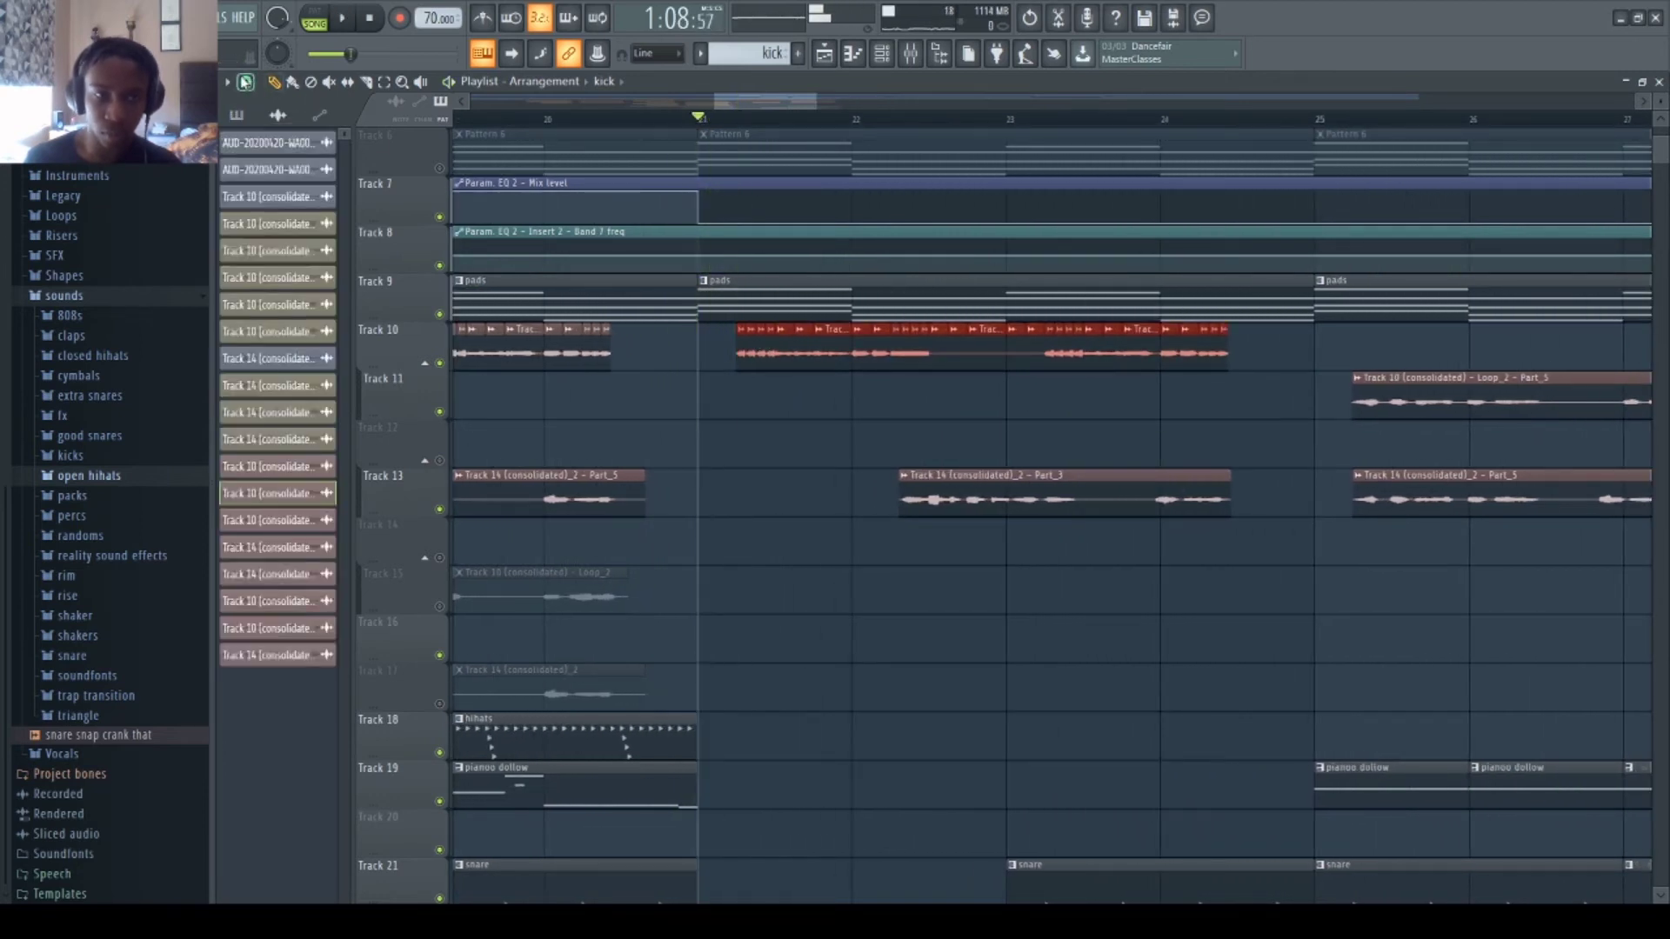
key("space")
- Deselect the copied slices, delete two small ones on Track 10 after bar 21, and undo the extra deletion before bar 22
key("space")
key("space")
mouse_move(760, 354)
left_mouse_down()
mouse_move(762, 407)
mouse_move(751, 357)
left_mouse_up()
key("space")
key("space")
left_click(756, 399)
right_click(762, 408)
left_click(758, 365)
key("space")
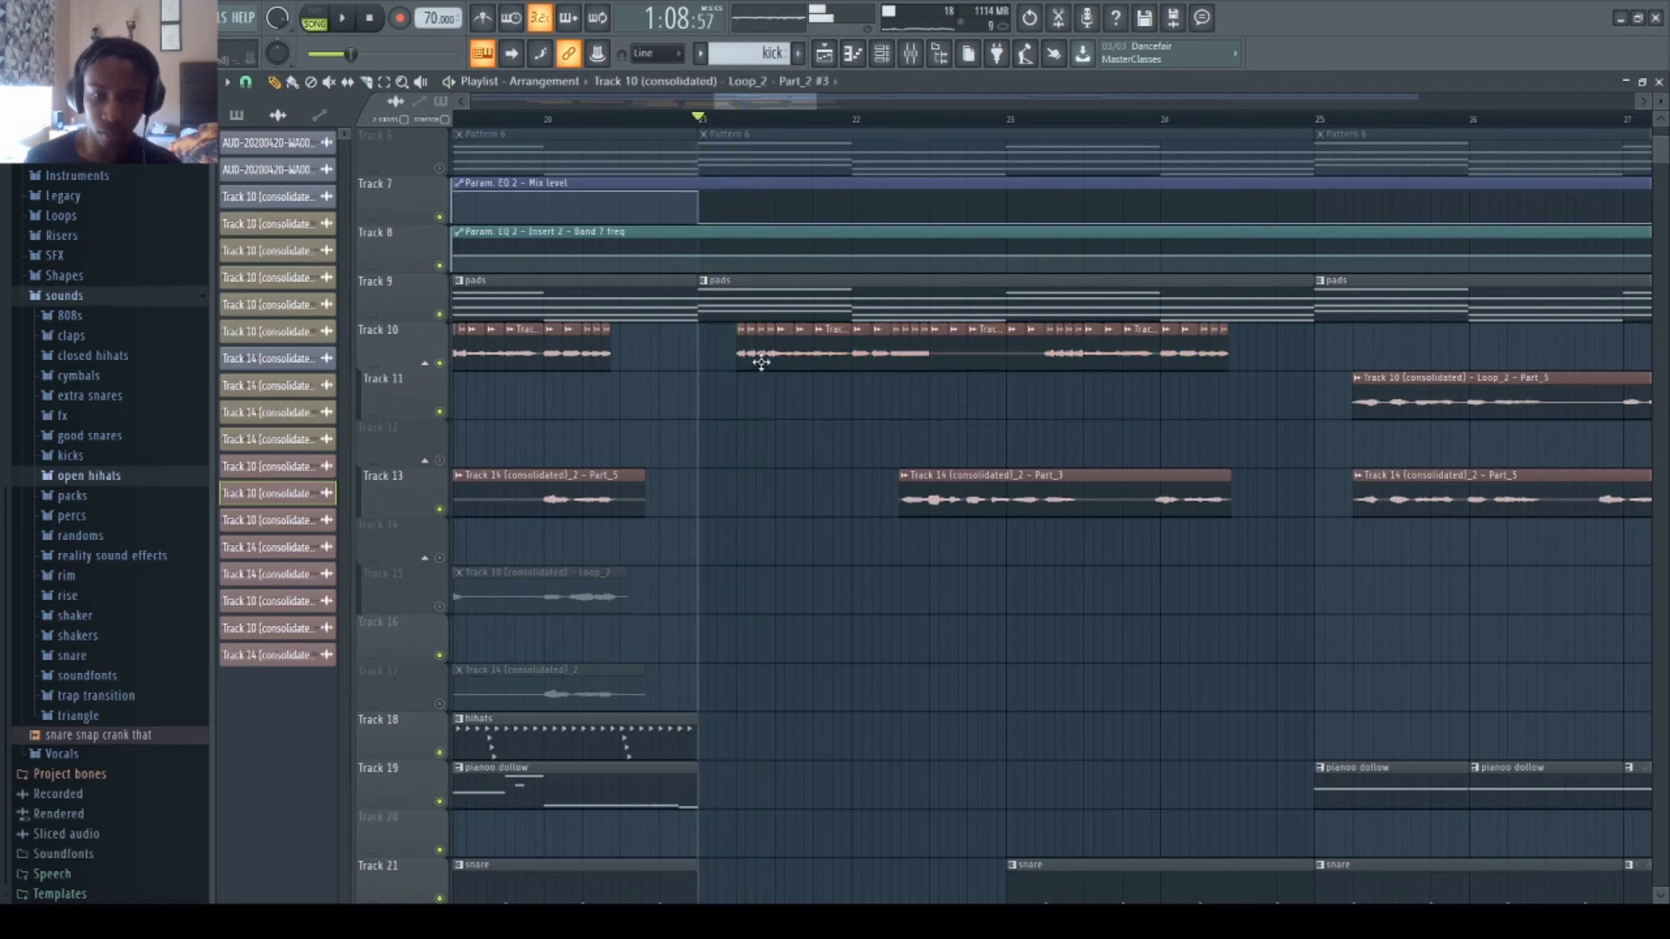
key("space")
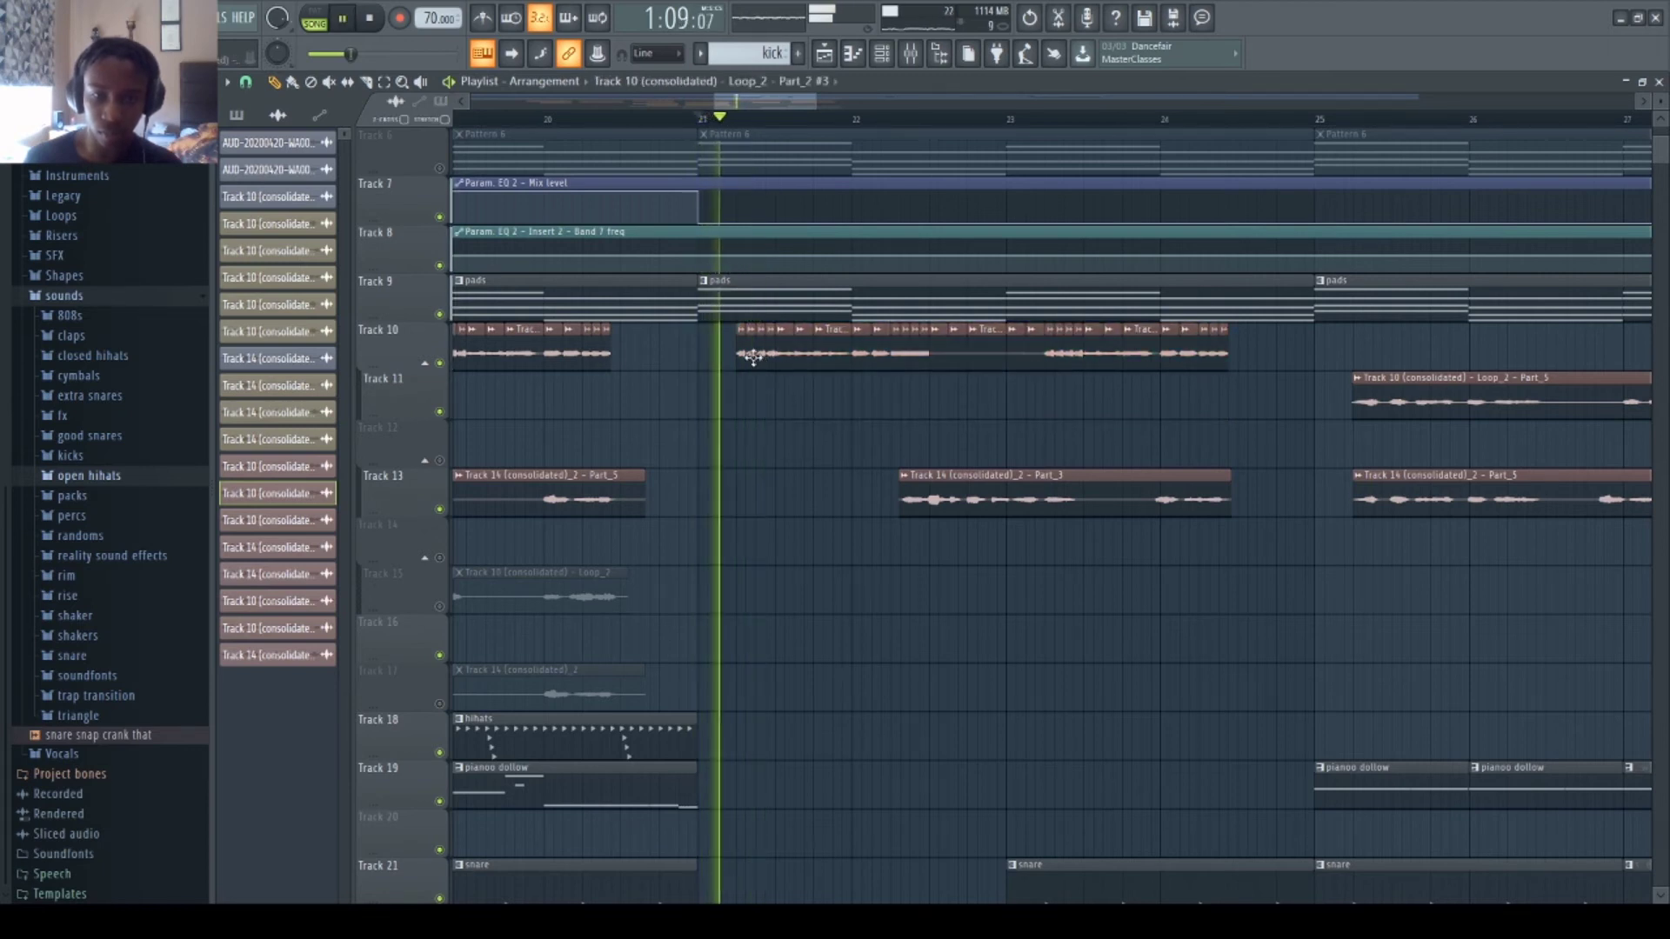
right_click(827, 364)
key("space")
key("space")
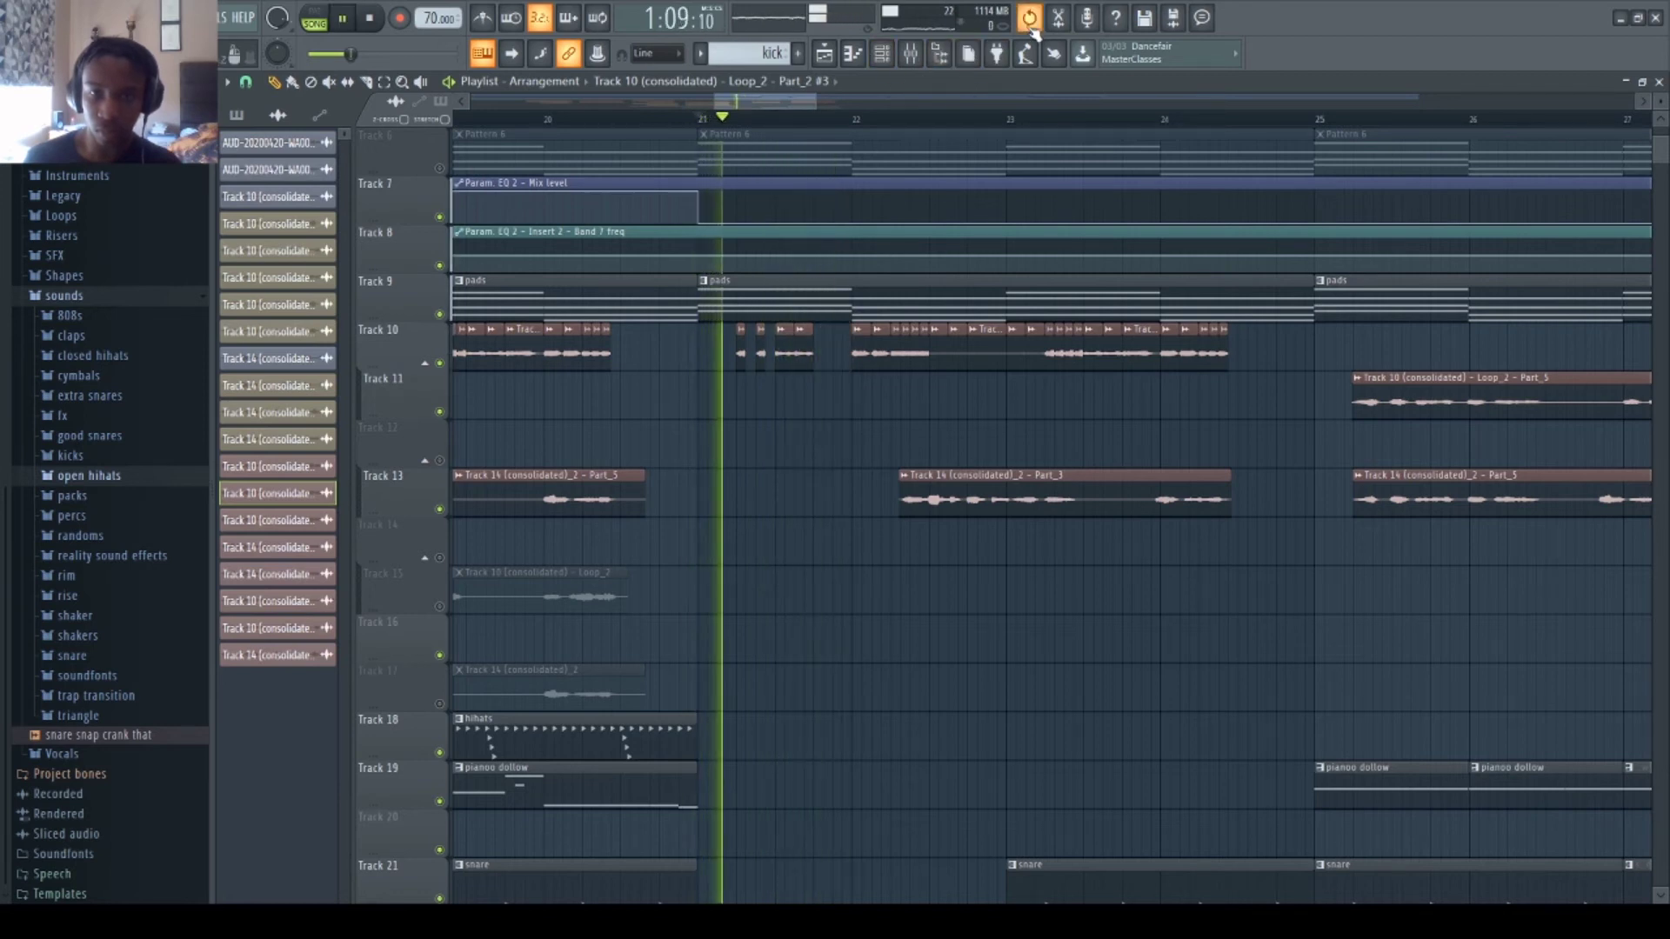
left_click(1030, 24)
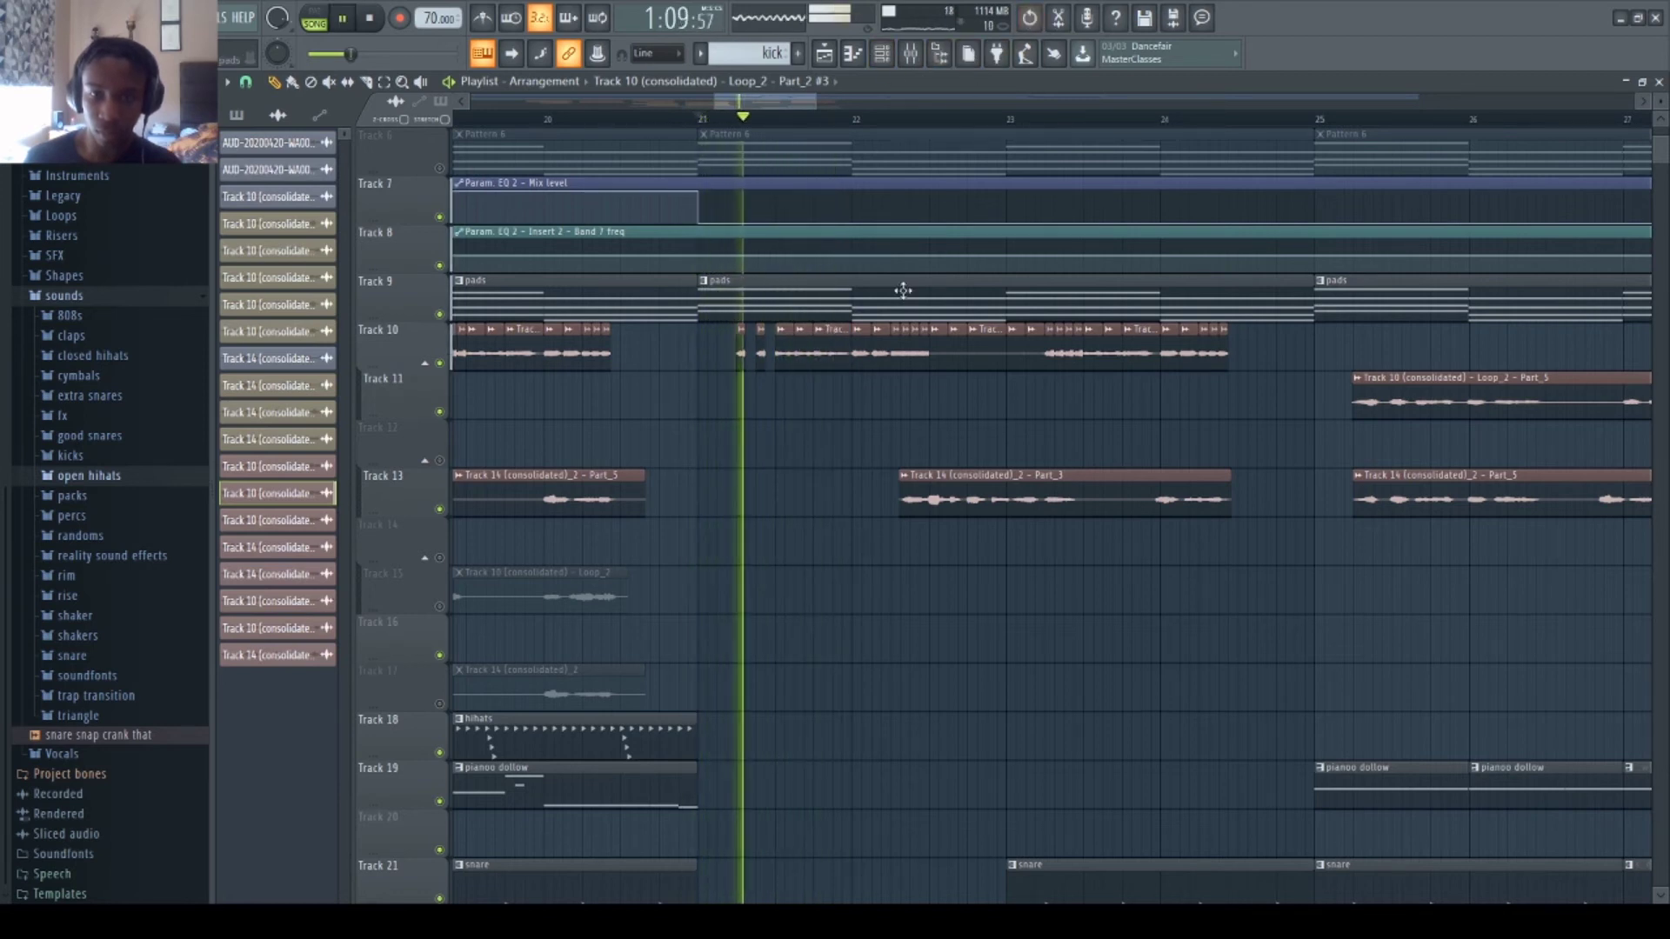
- Shorten the last Track 10 slice before bar 22 and place a short vocal slice on Track 11 at bar 22
left_click_drag(830, 363, 829, 364)
left_click(839, 382)
right_click(847, 405)
key("space")
key("space")
left_click(865, 385)
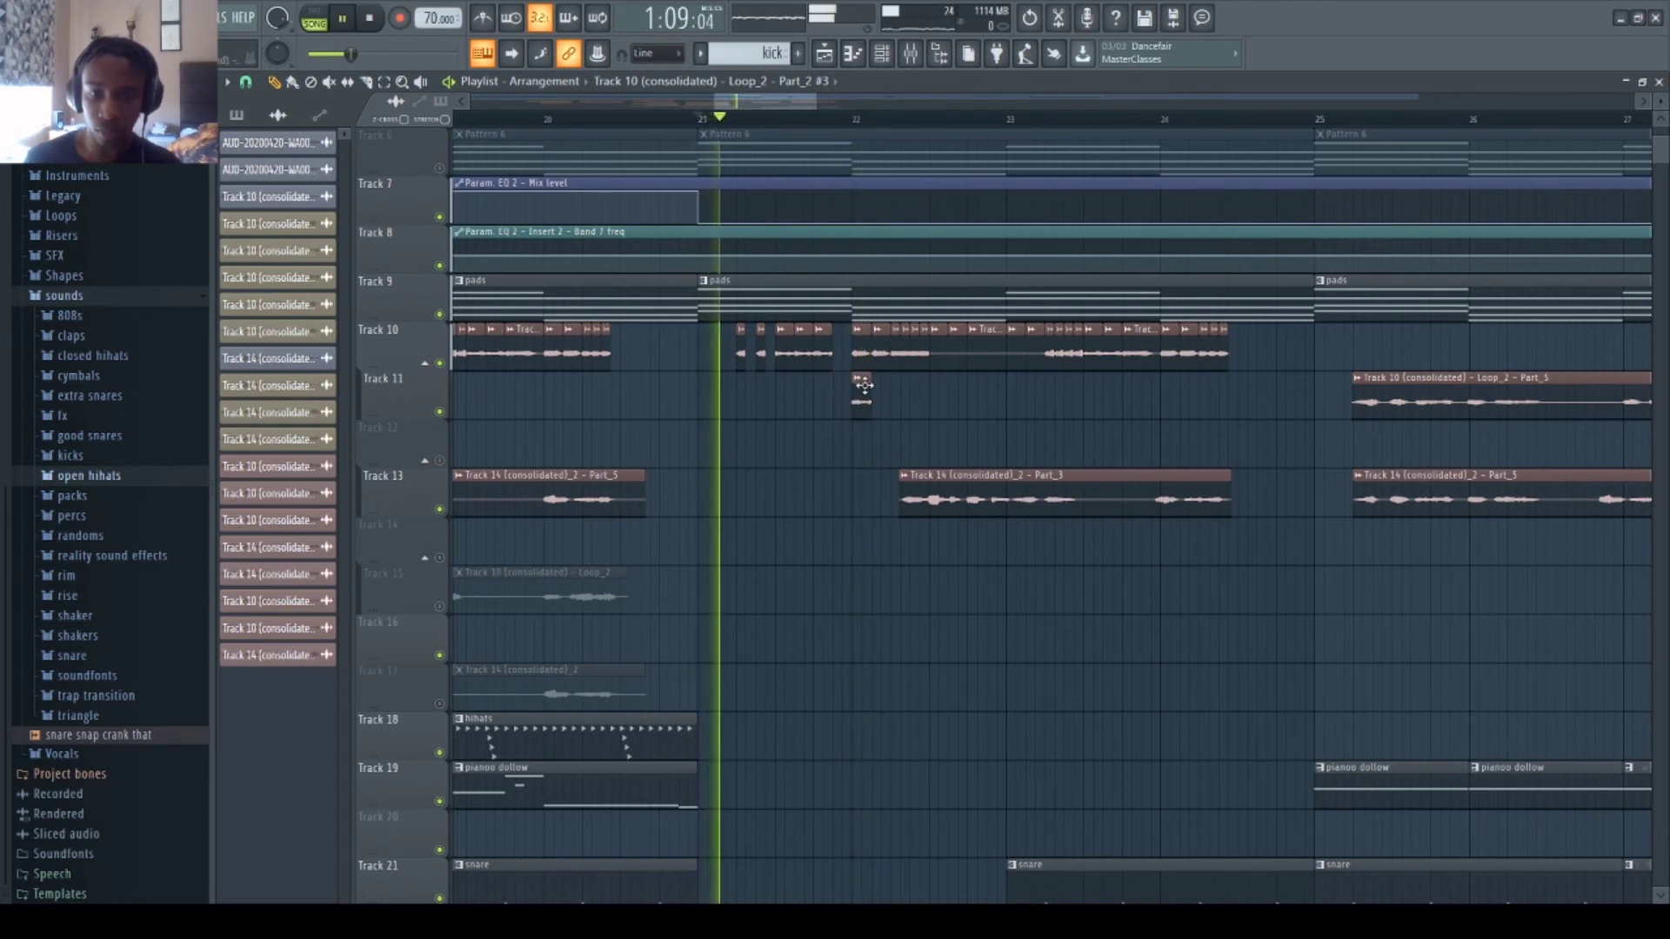
- Delete the Track 10 slices from bar 22 to just past bar 23 and replay from bar 21
right_click(863, 360)
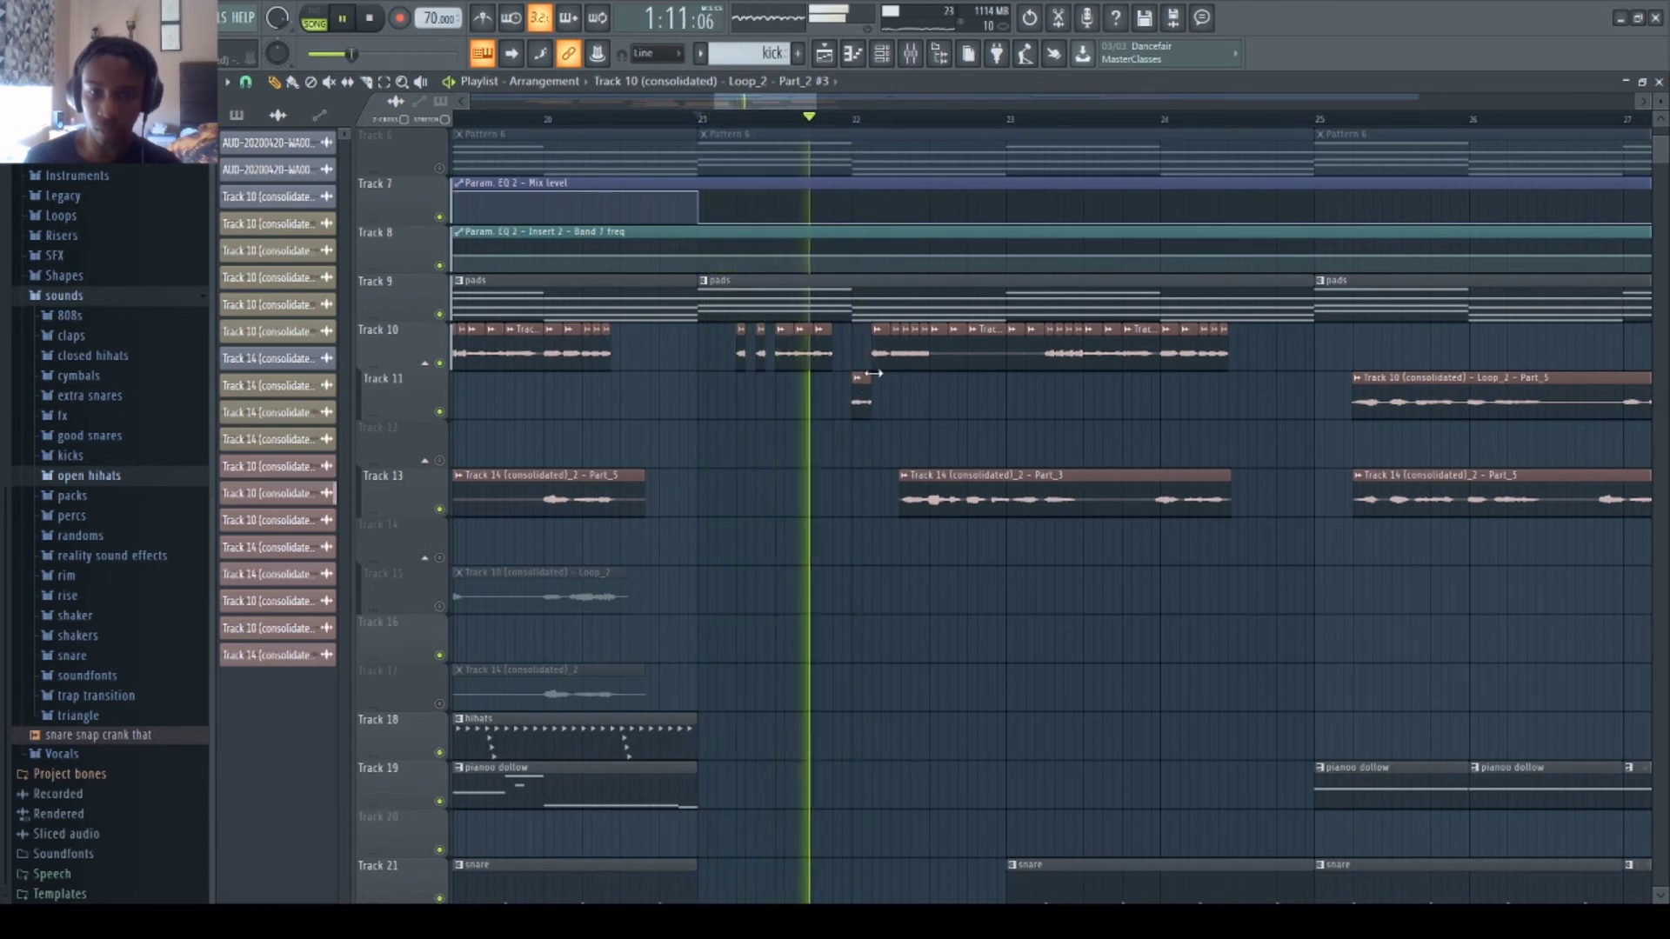
left_click_drag(872, 374, 1021, 361)
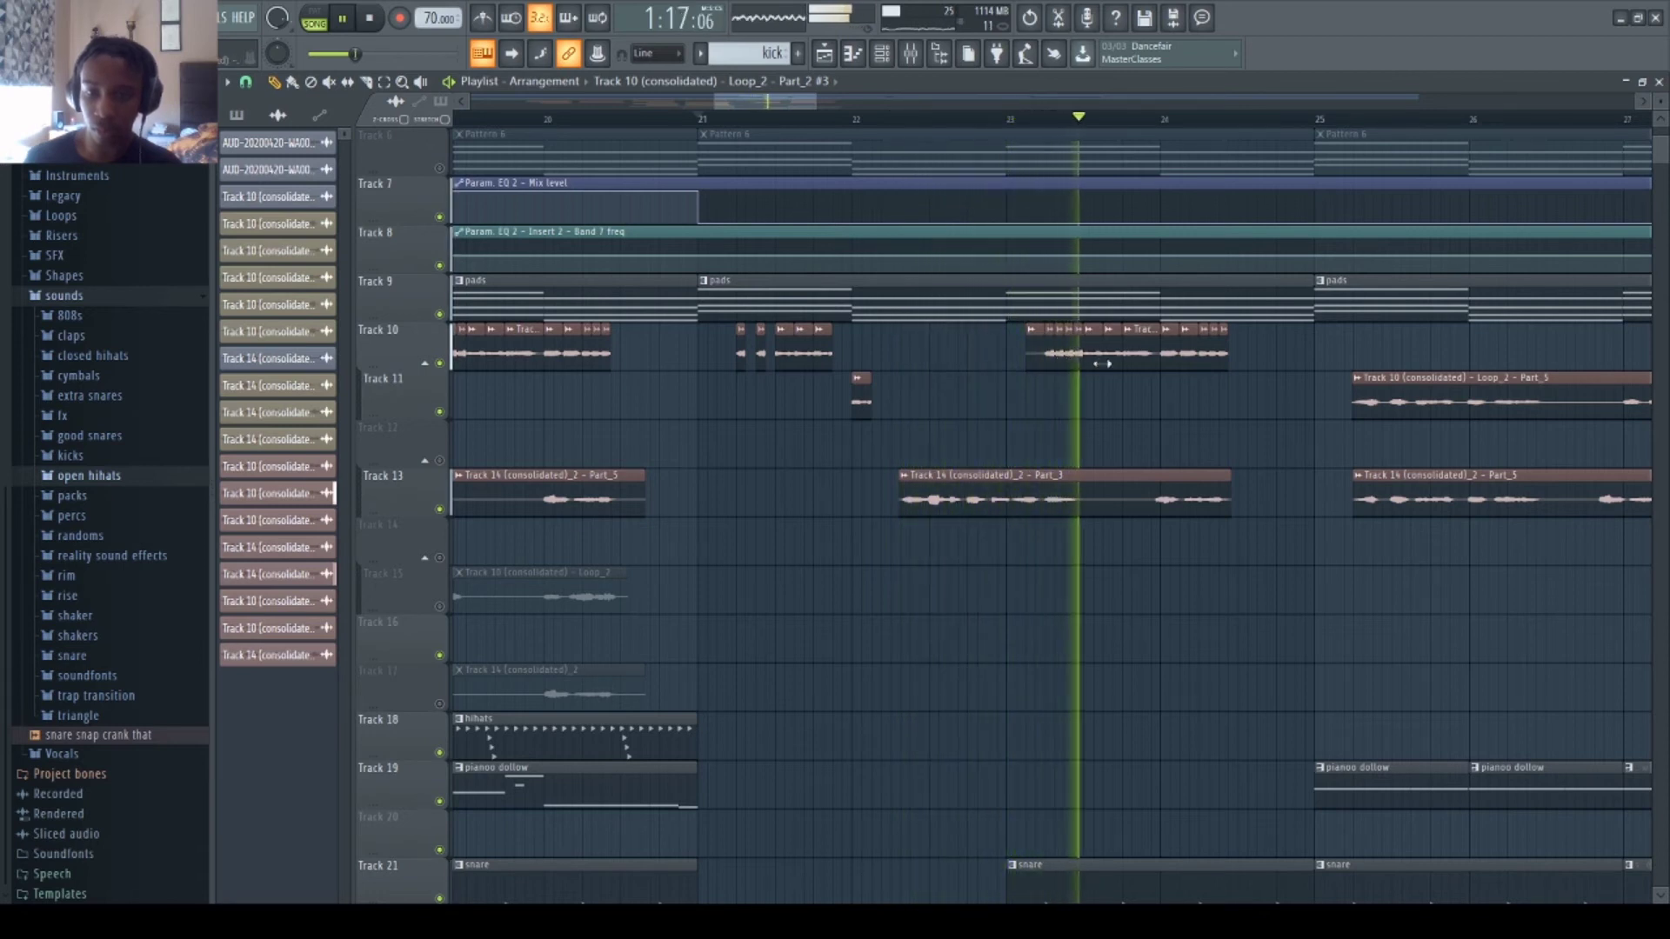
key("space")
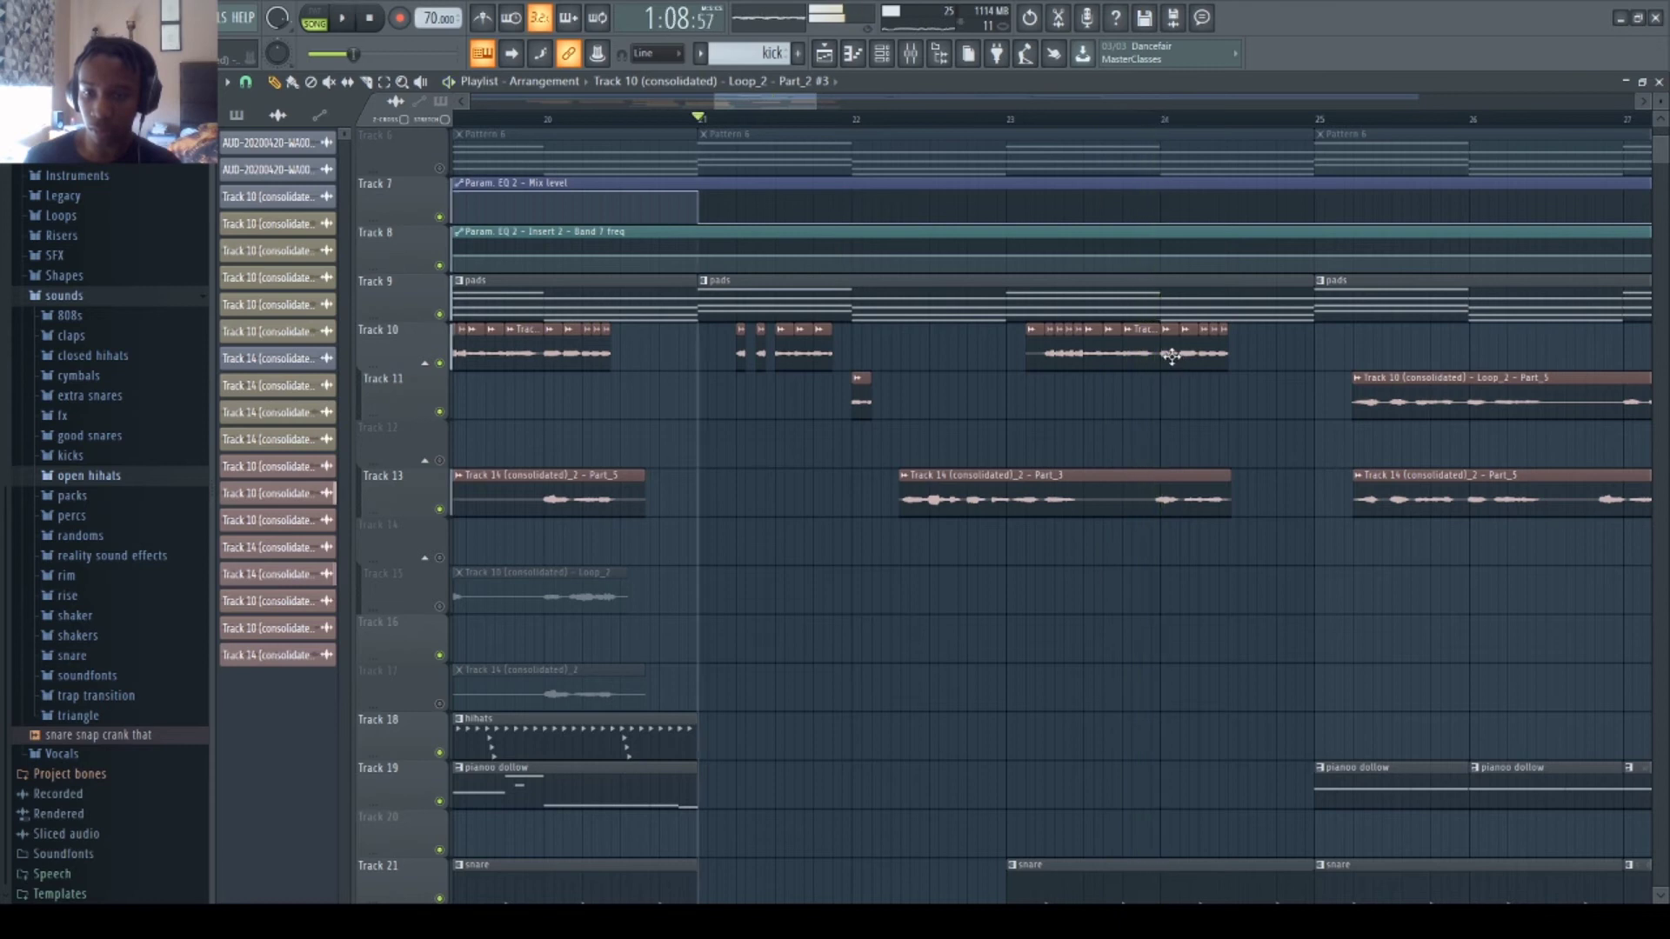
key("space")
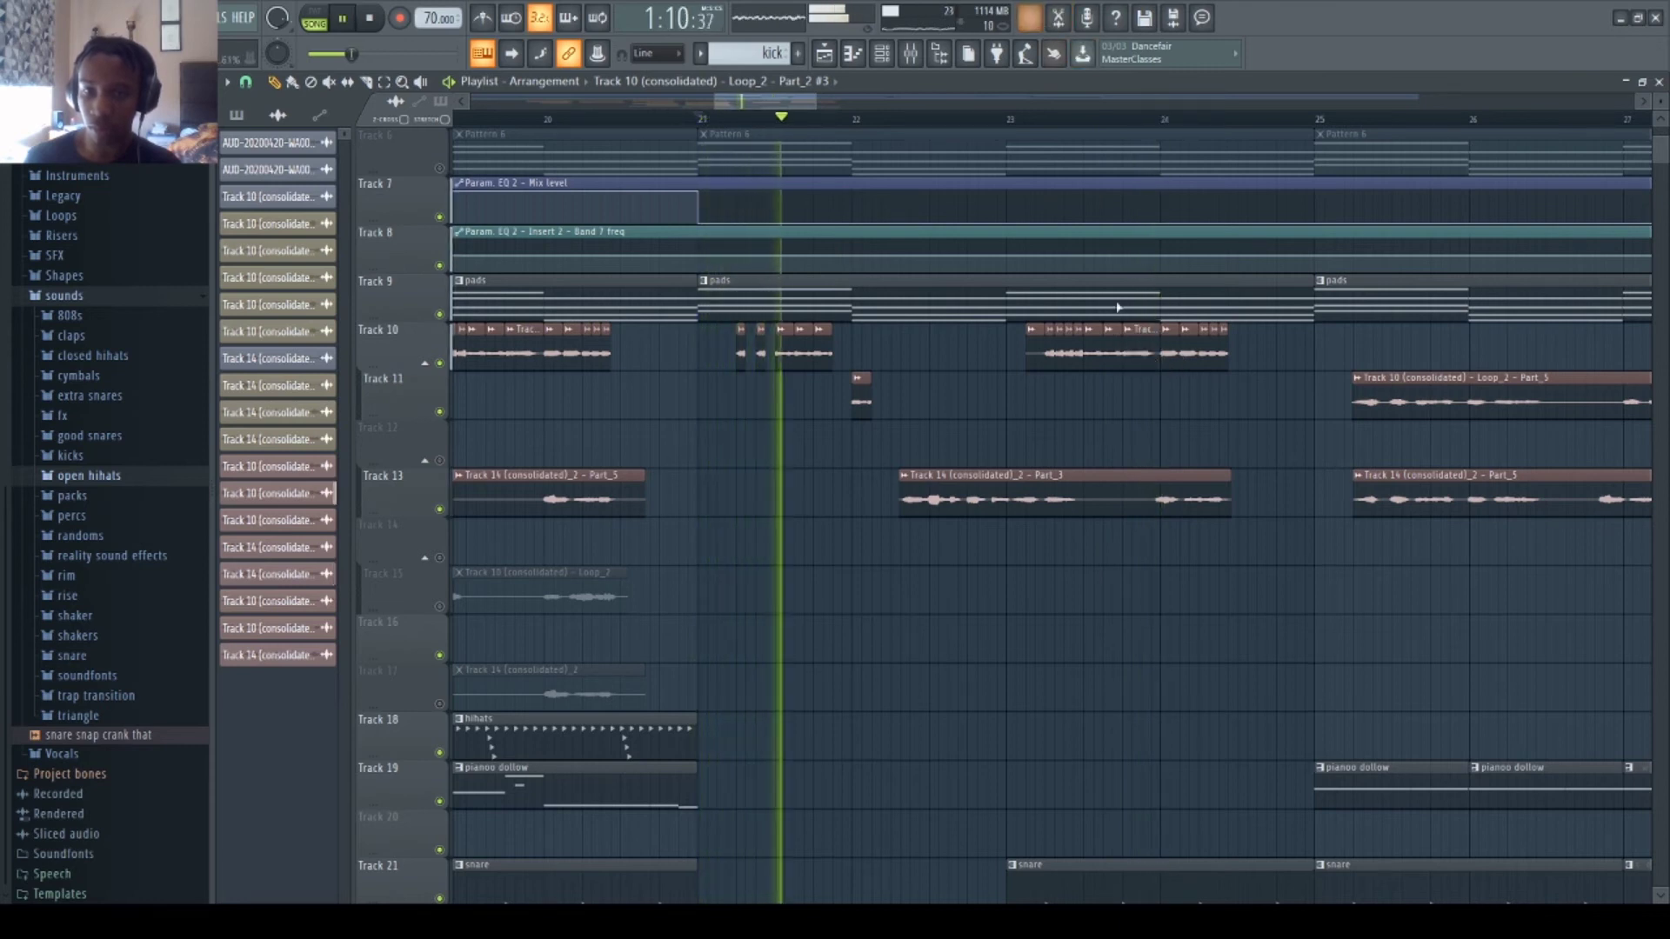
- Place a vocal slice on Track 11 at bar 24 and delete the Track 10 slices directly above and after it
left_click(1144, 354)
left_click(1159, 414)
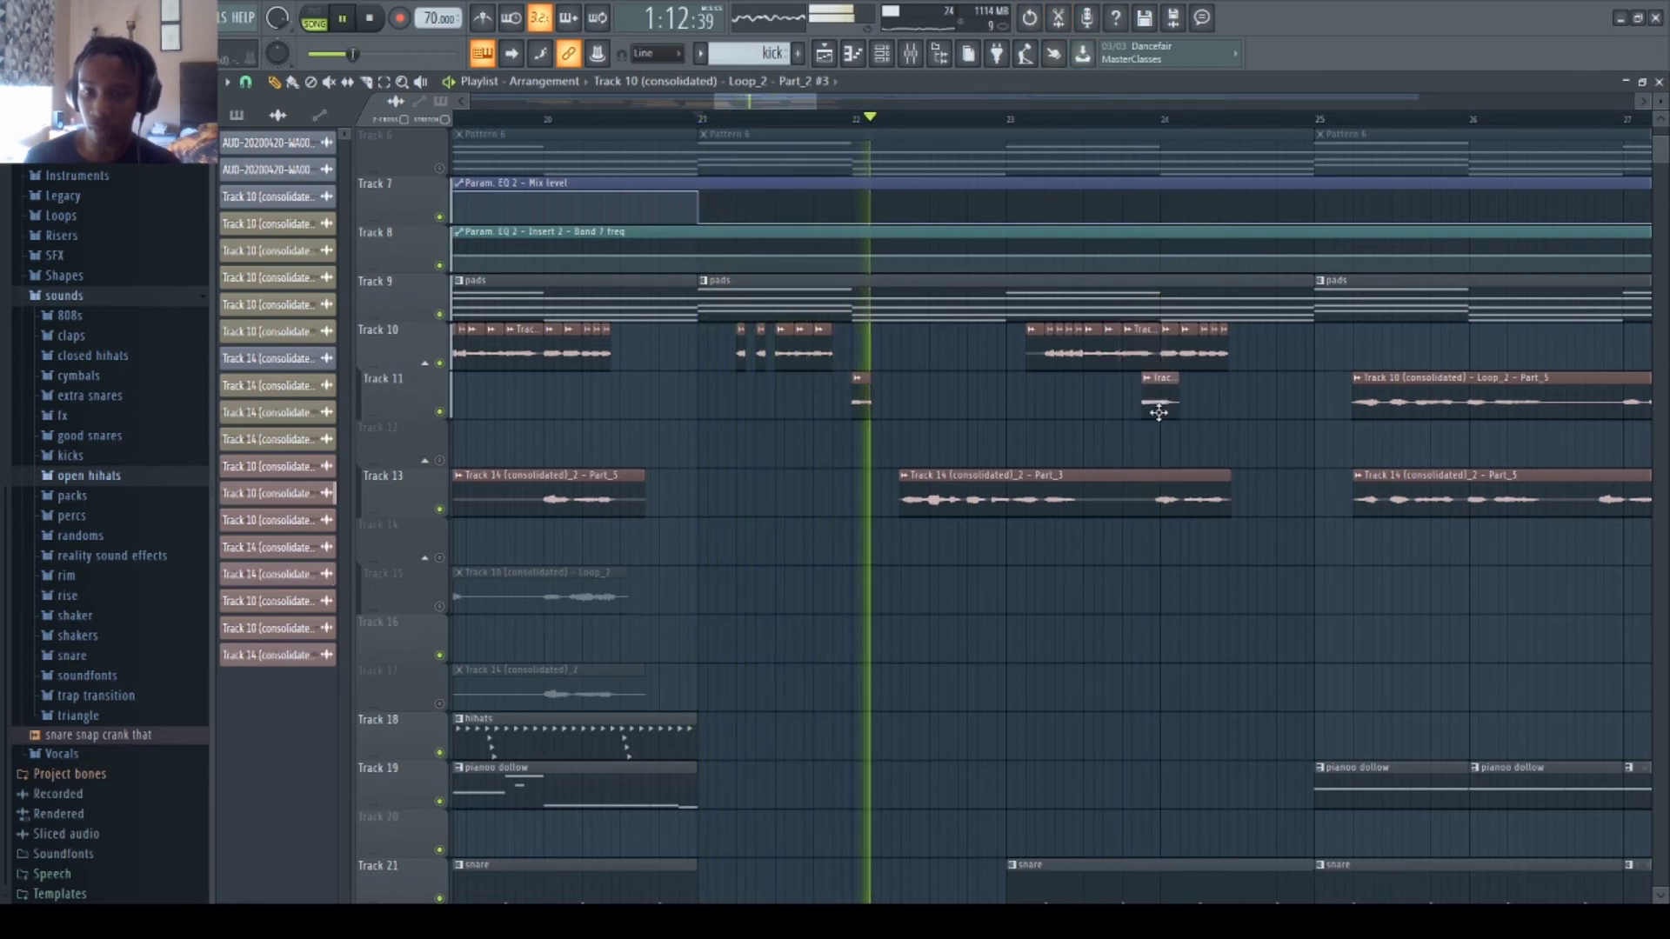
left_click_drag(1158, 413, 1179, 392)
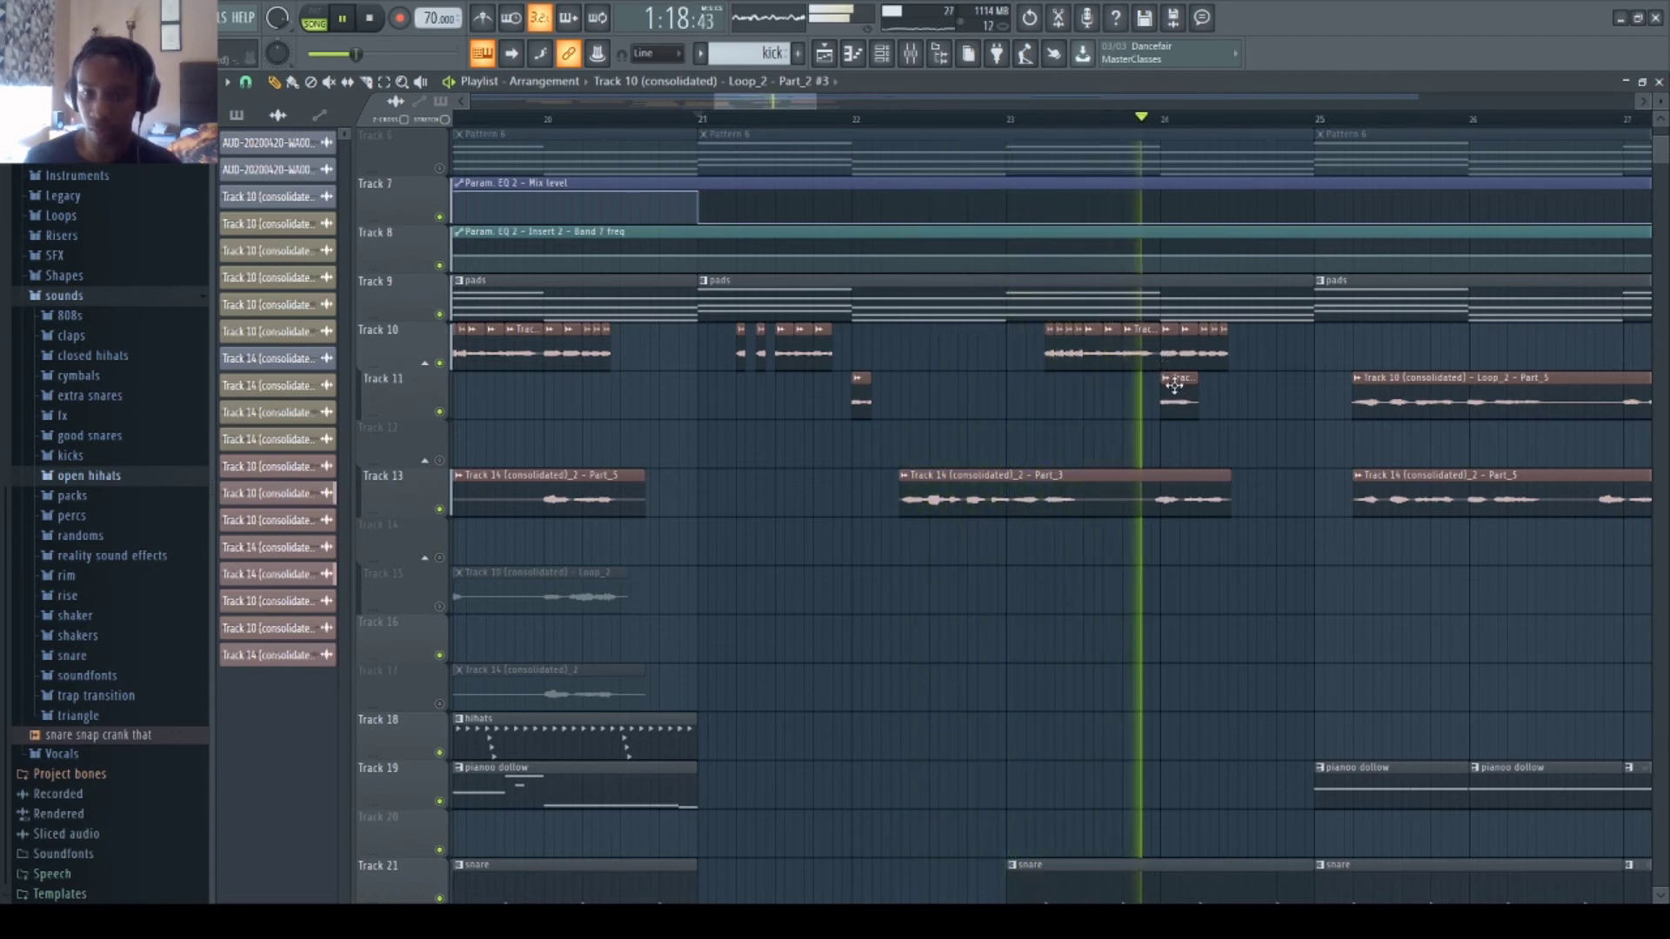
right_click(1171, 353)
right_click(1188, 353)
right_click(1204, 355)
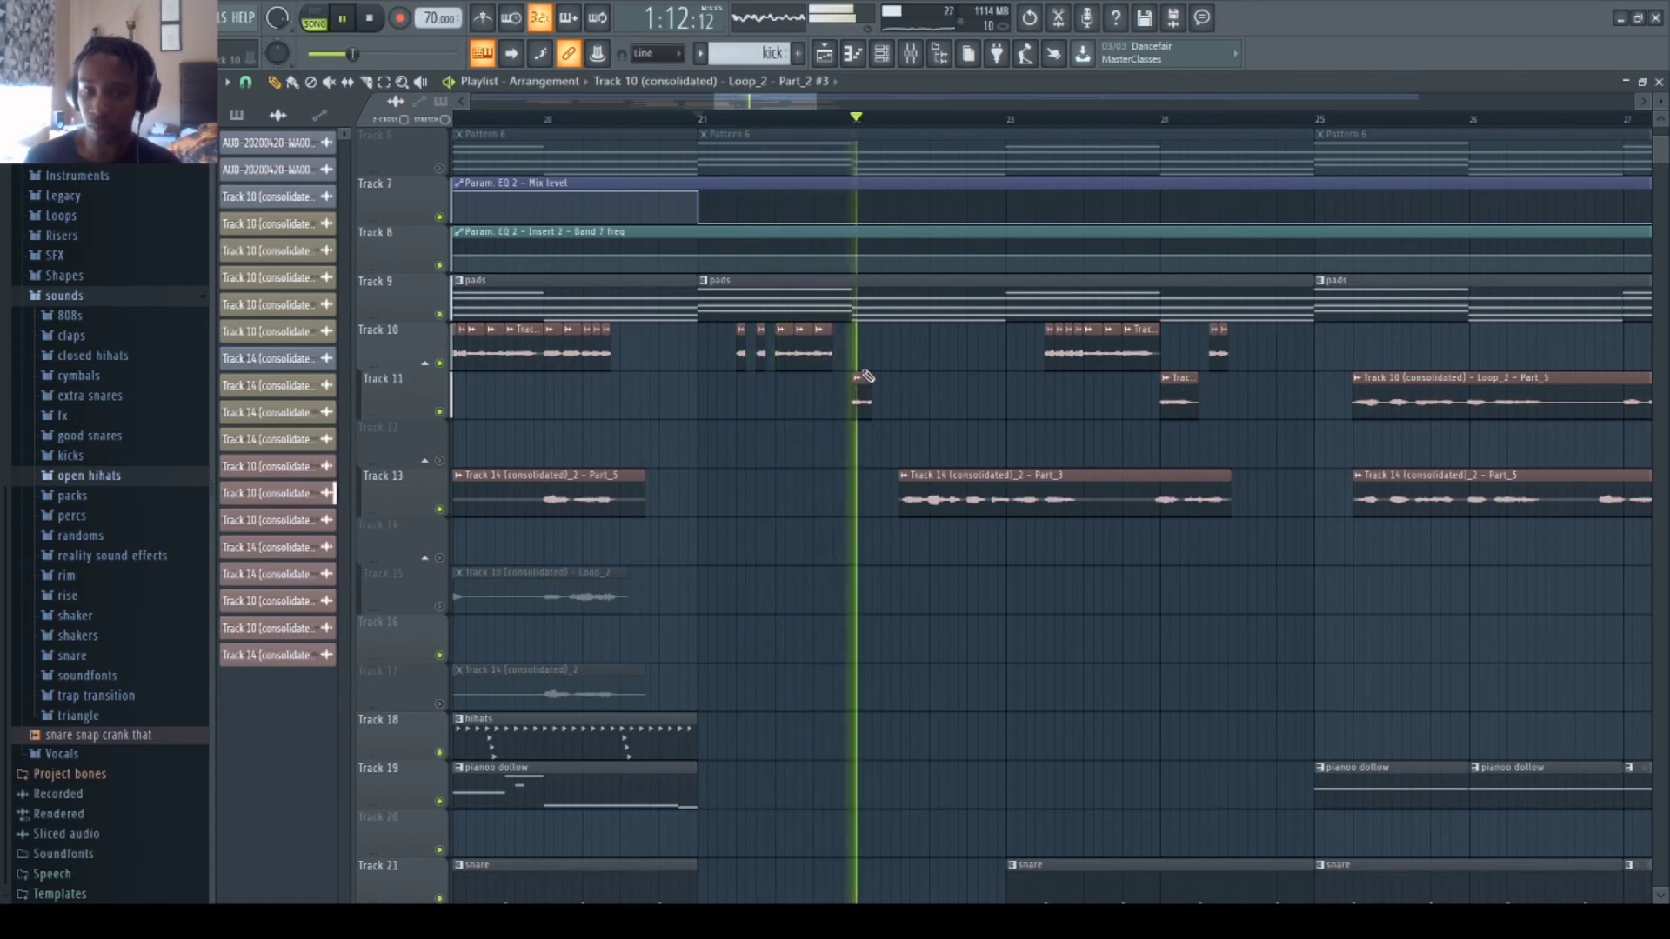
- Add two short slices on Track 11 between bars 22 and 23, and respace the Track 10 slices before bar 25
left_click(931, 391)
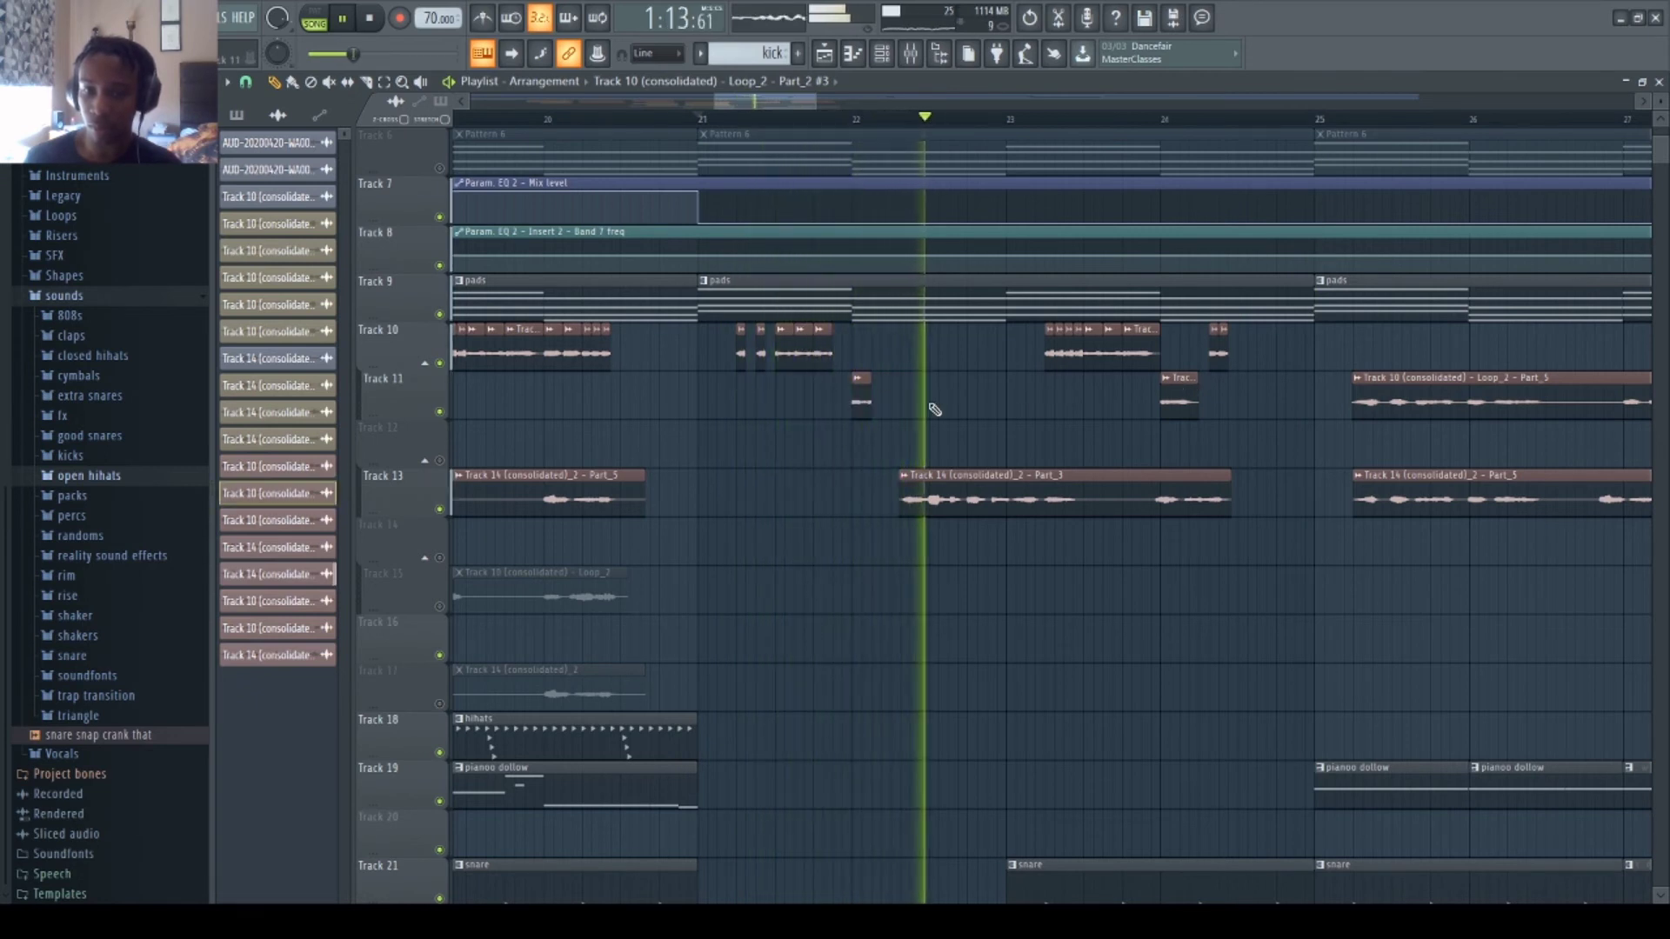
left_click(974, 418)
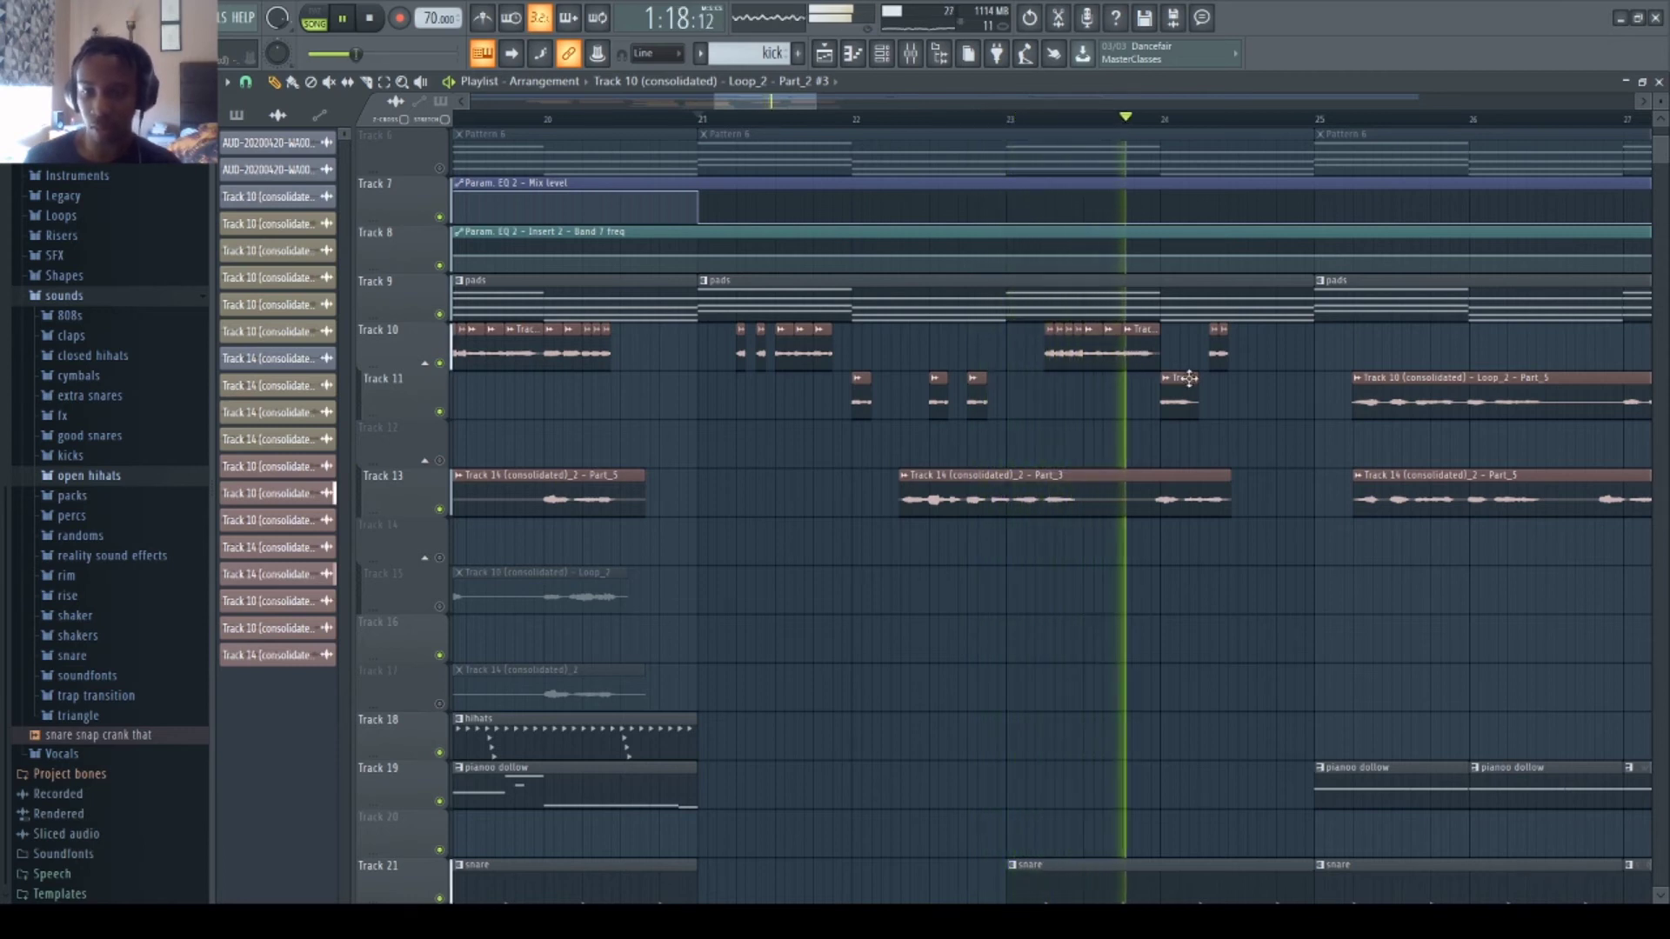
right_click(1213, 364)
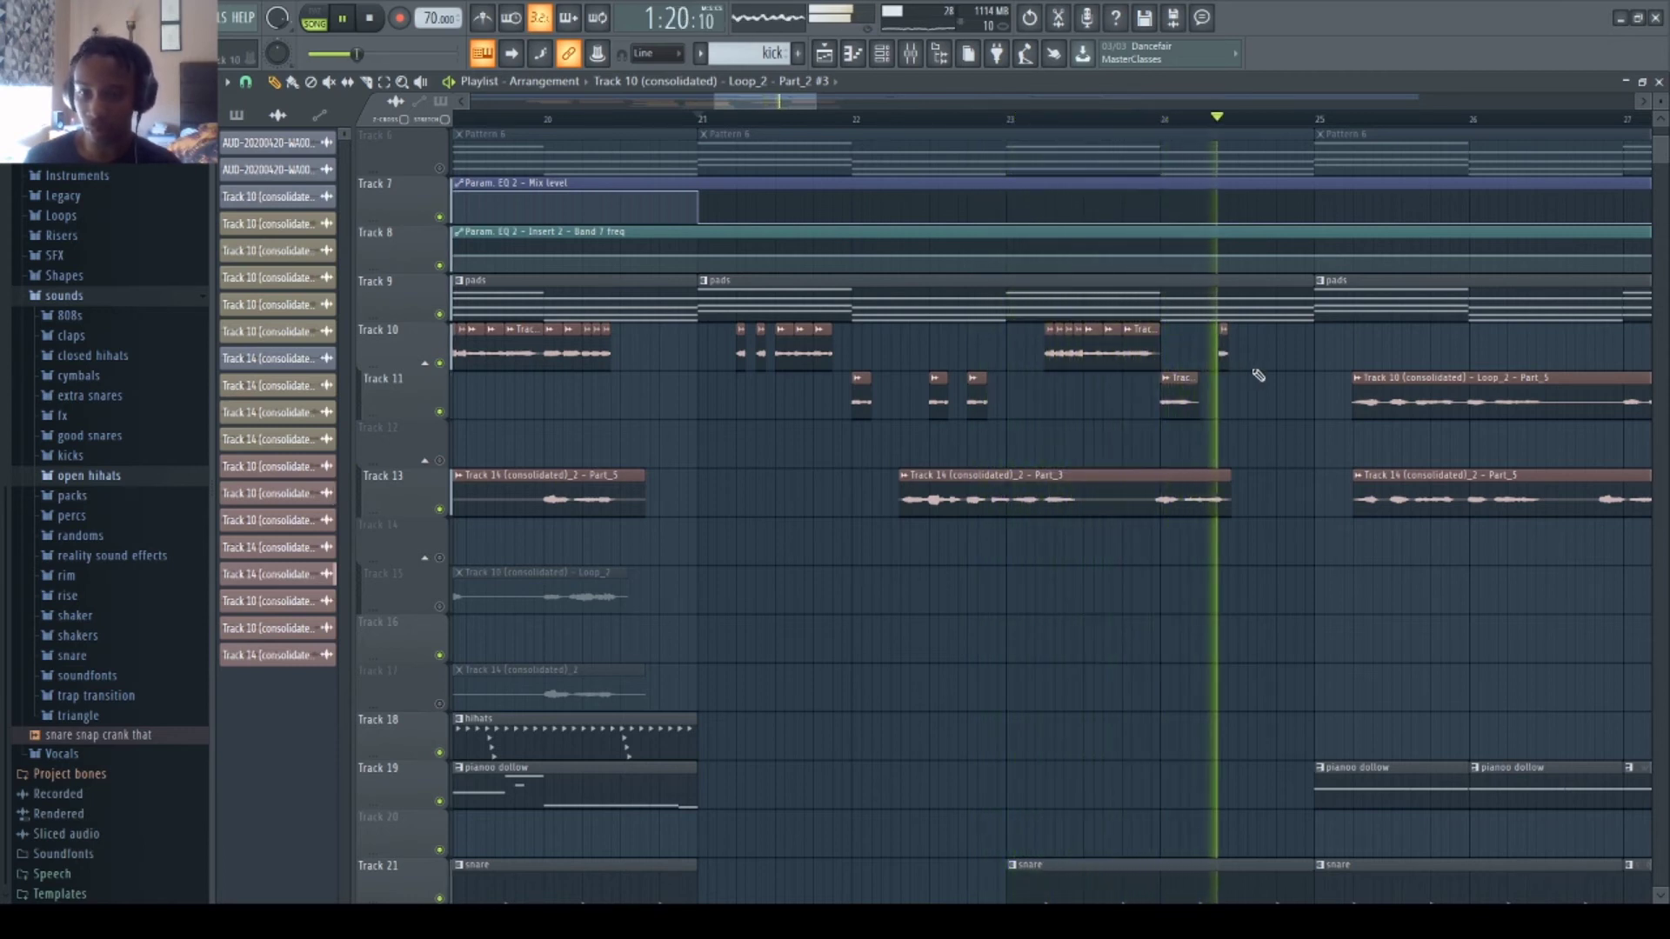
left_click(1261, 370)
left_click(1299, 362)
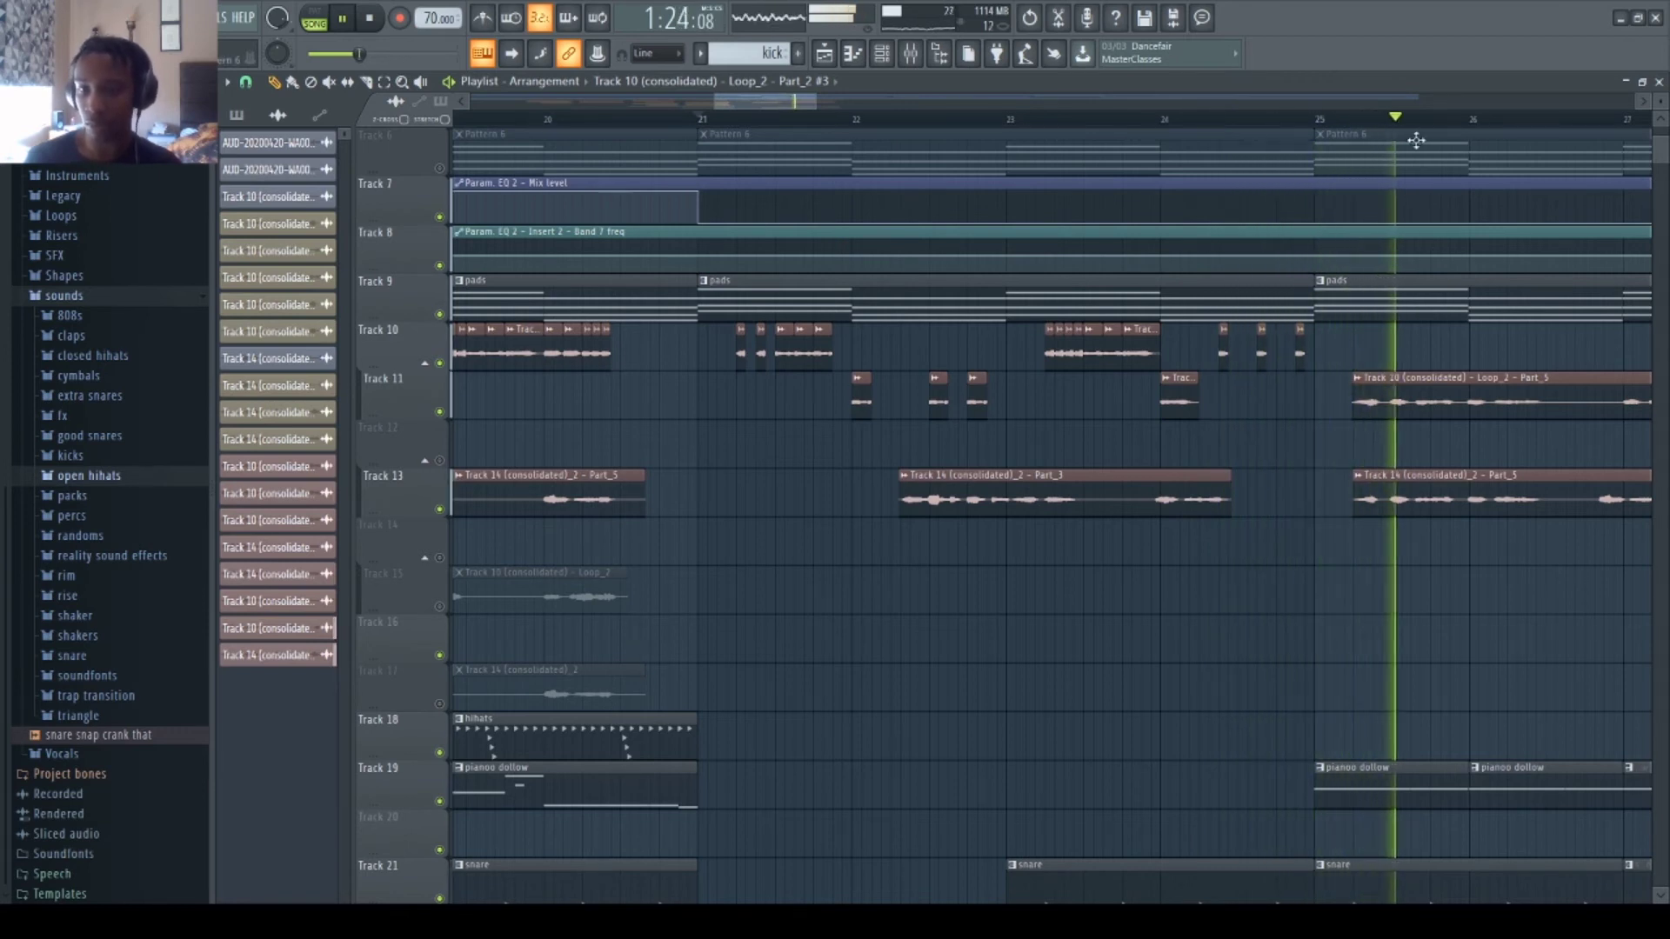
- Delete the Track 11 vocal clip at bar 25 and duplicate the chopped Track 10 and 11 slices from bar 21 there
scroll(1418, 122, "down", 5)
key("space")
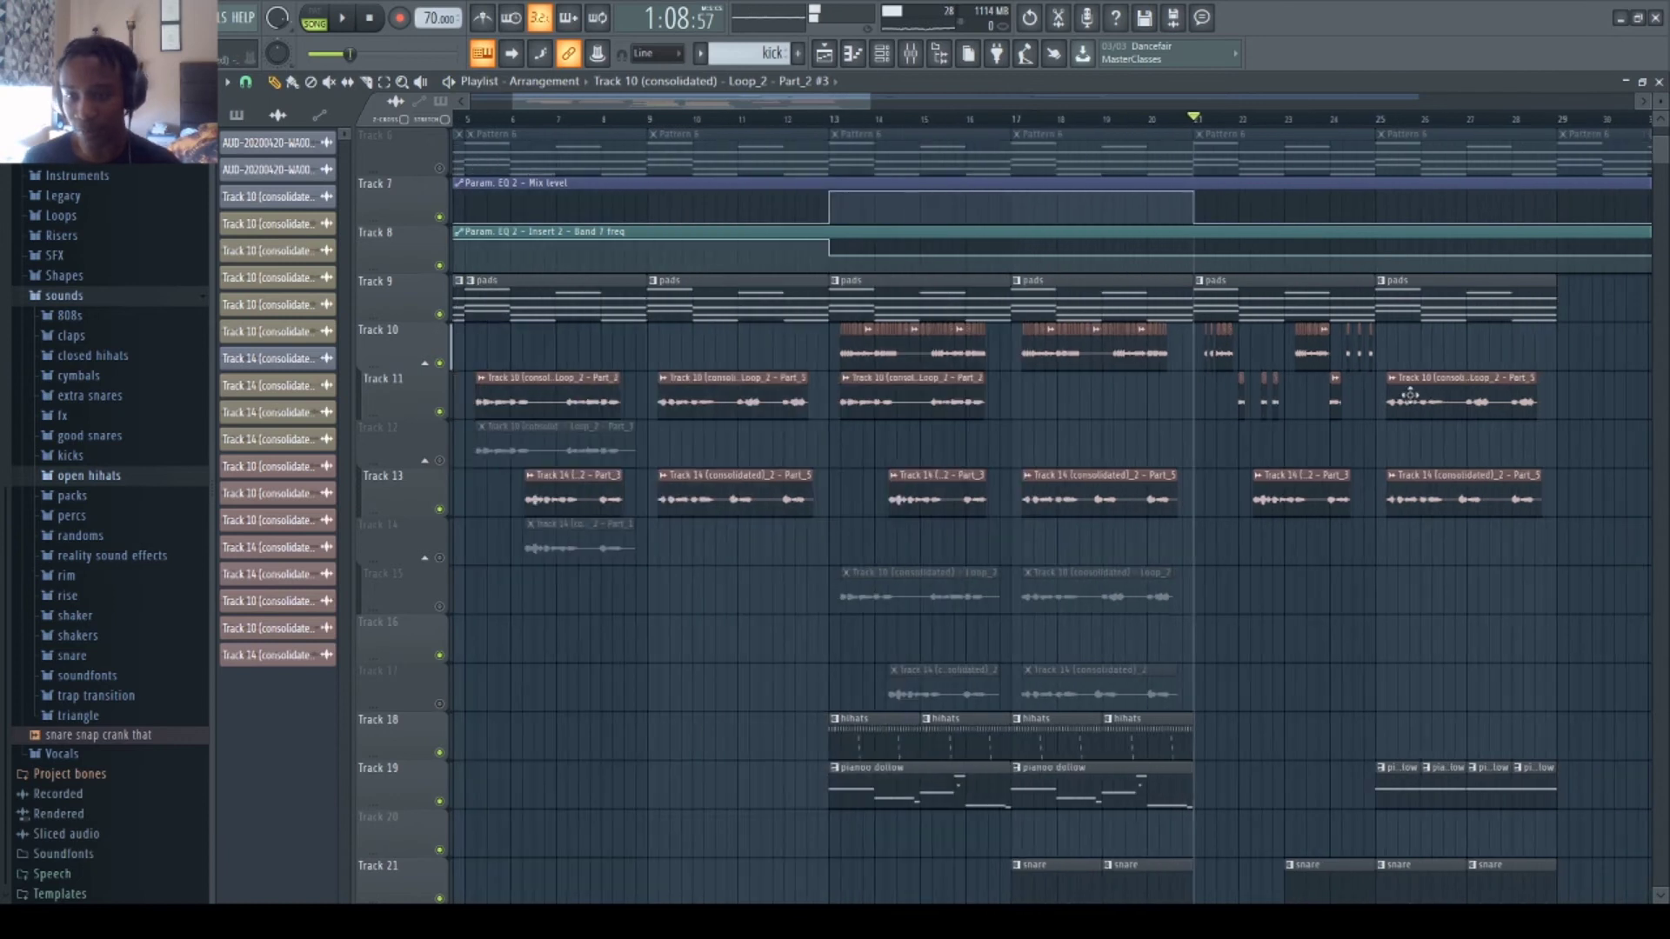
right_click(1408, 395)
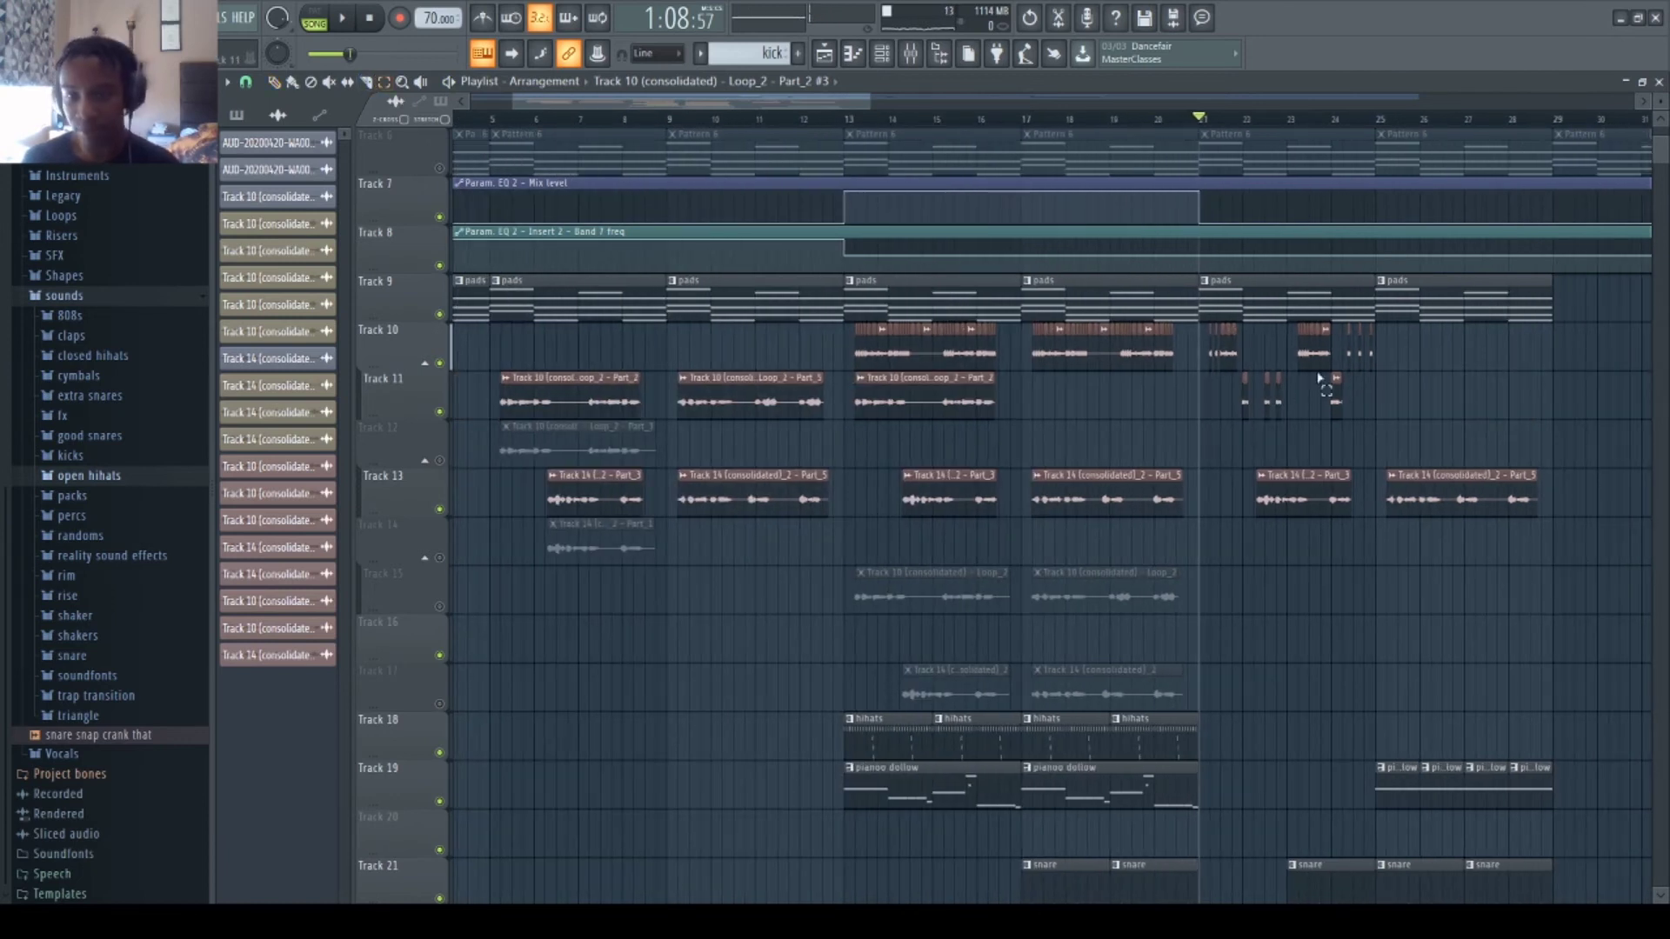
left_click_drag(1320, 379, 1122, 343)
left_click_drag(1443, 325, 1215, 415)
key("space")
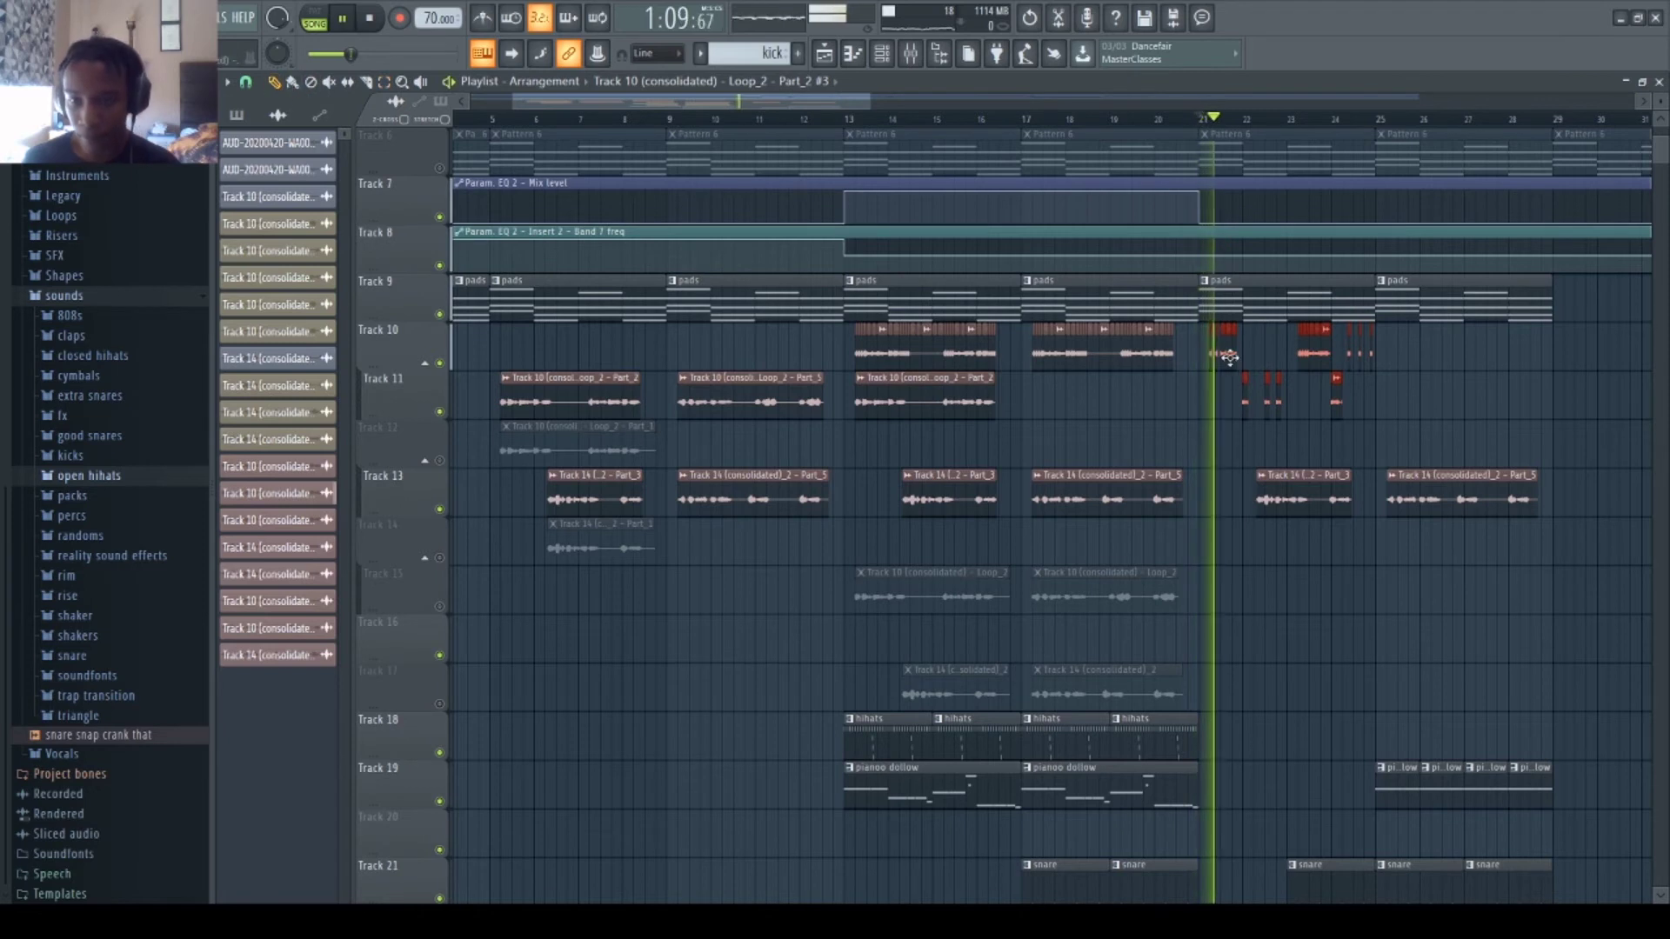
left_click_drag(1229, 357, 1415, 358)
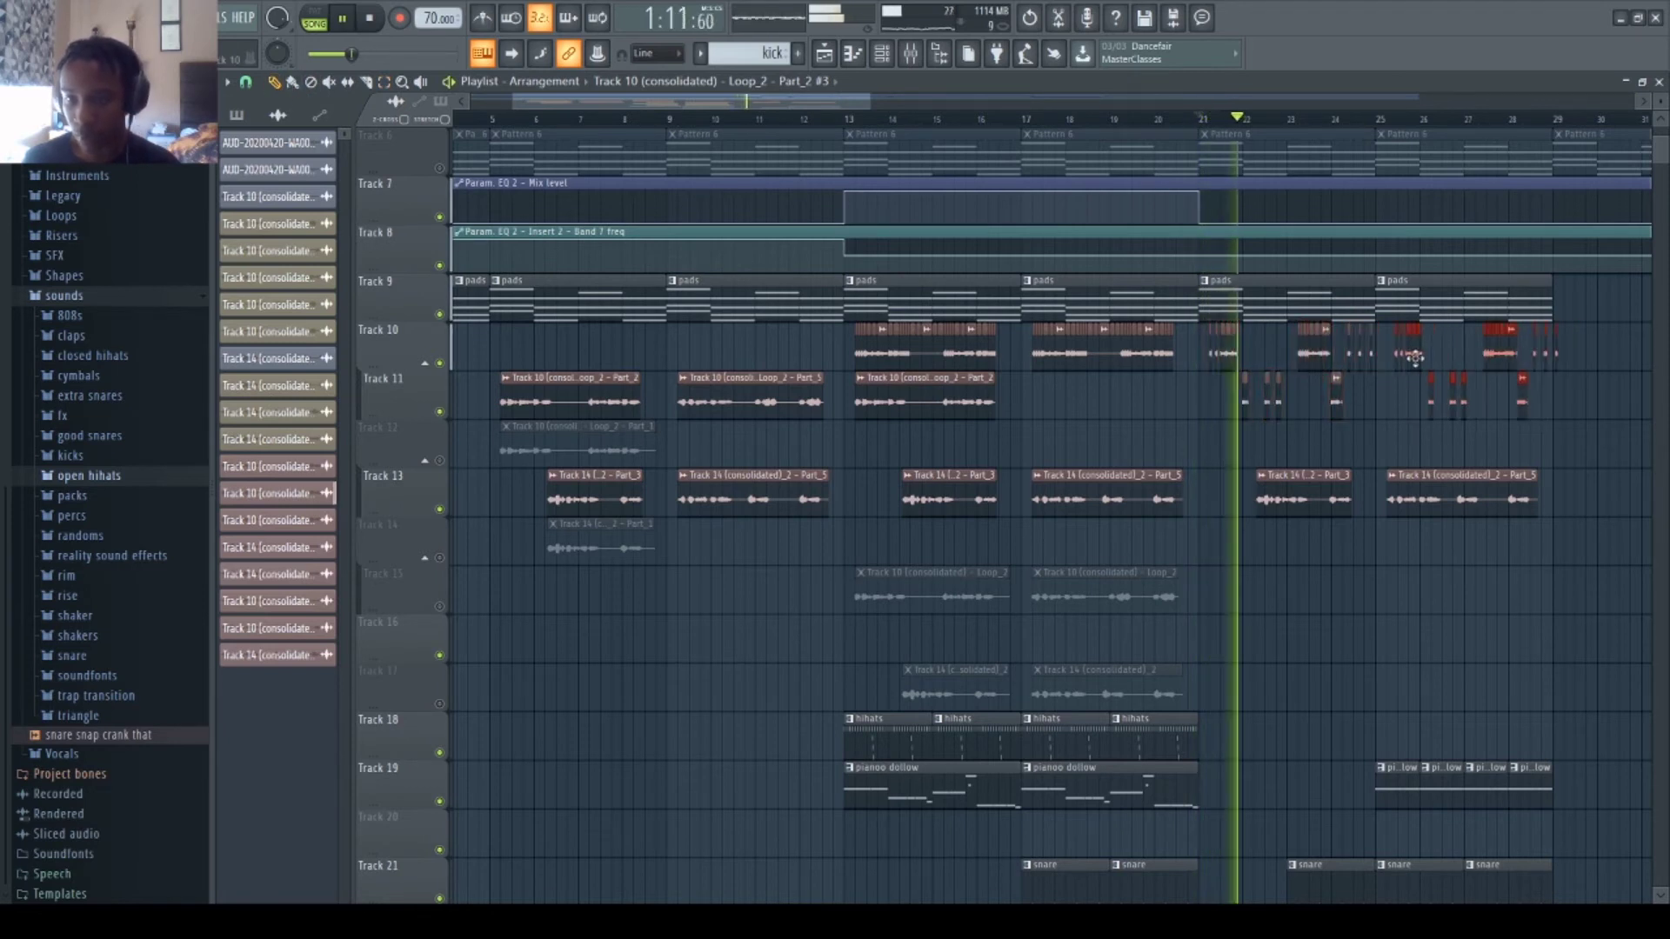
- Shift the duplicated Track 10 and 11 vocal slices after bar 25 slightly earlier and deselect them
scroll(1466, 130, "up", 3)
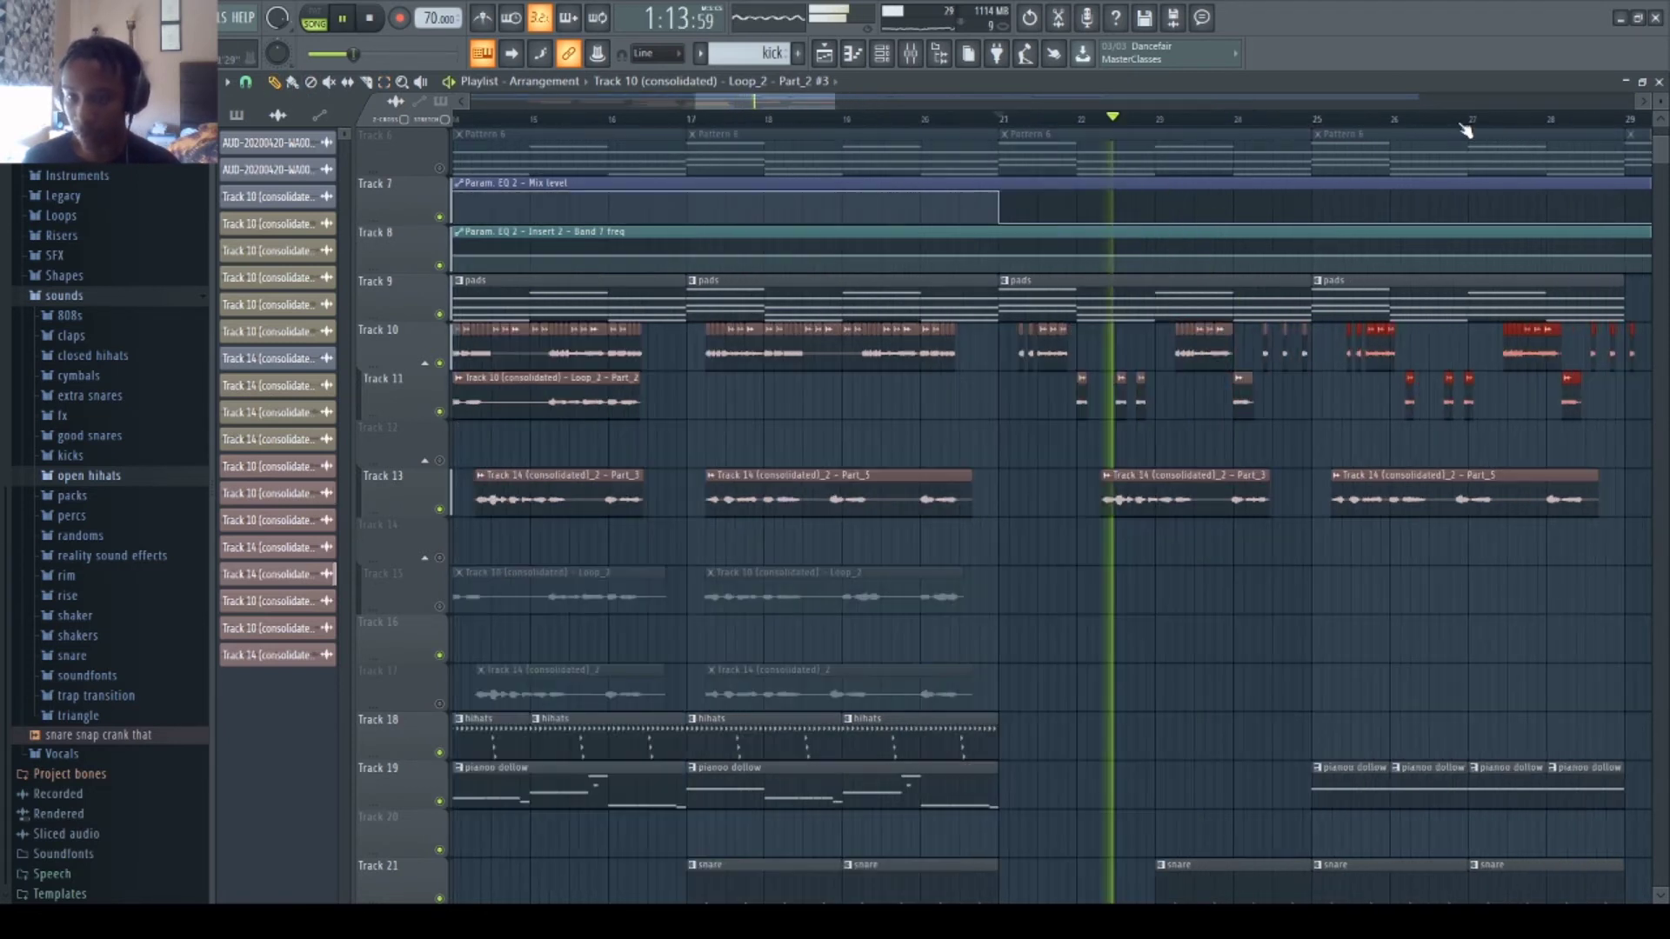
scroll(1465, 130, "up", 3)
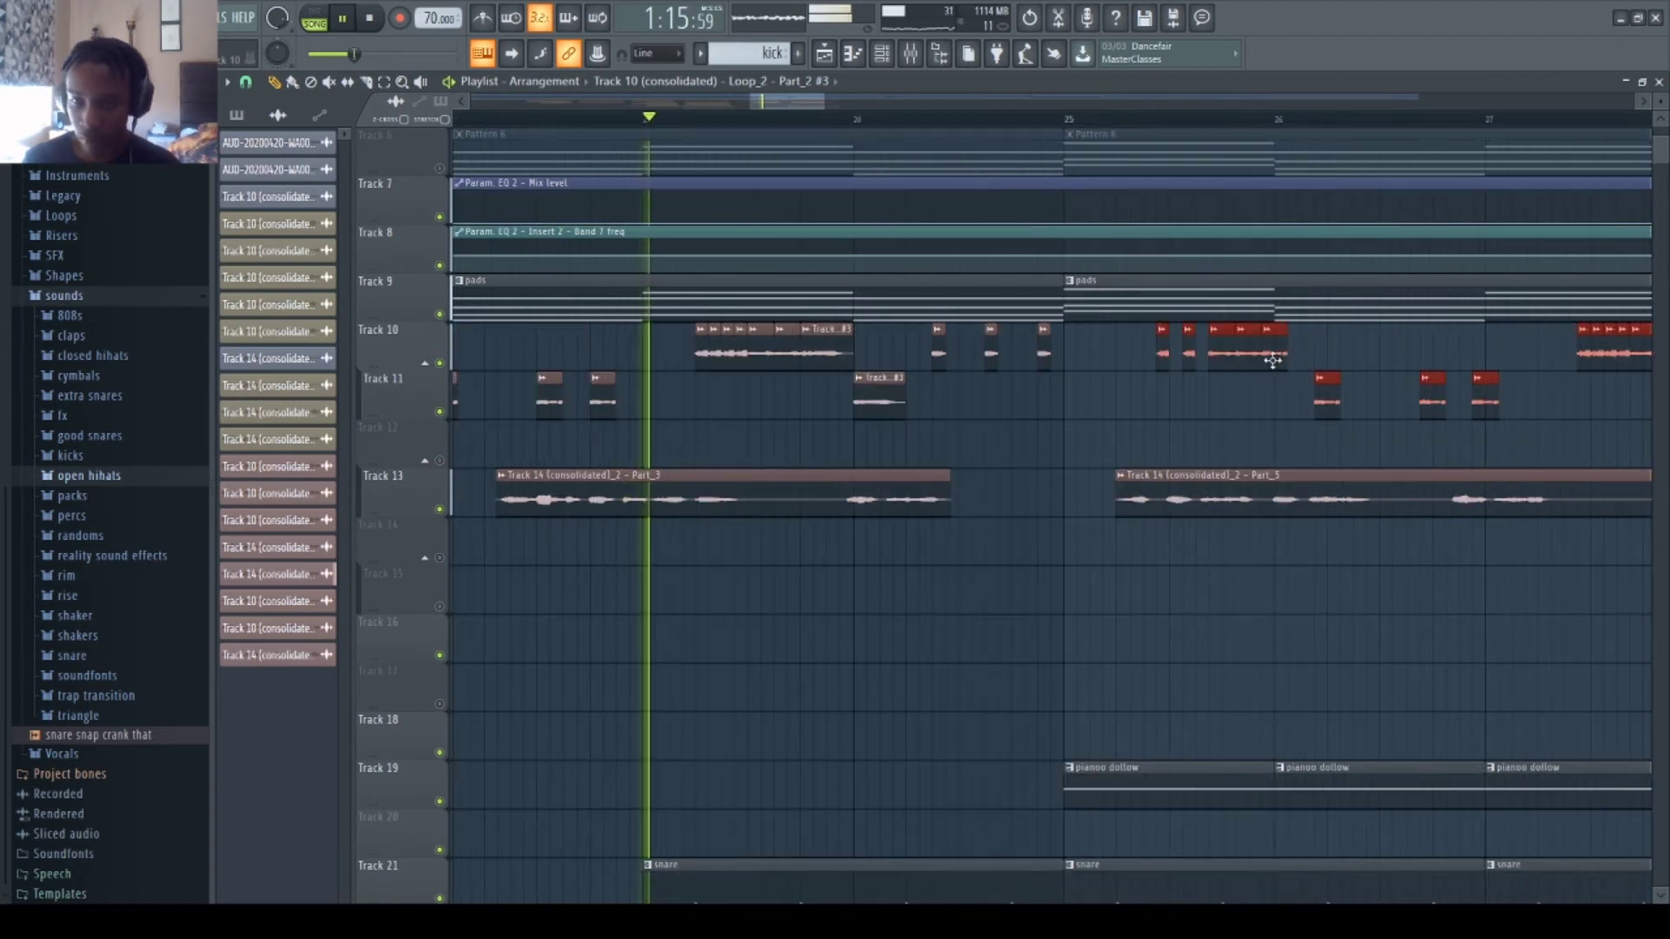
left_click_drag(1273, 361, 1260, 361)
left_click(999, 449, "ctrl")
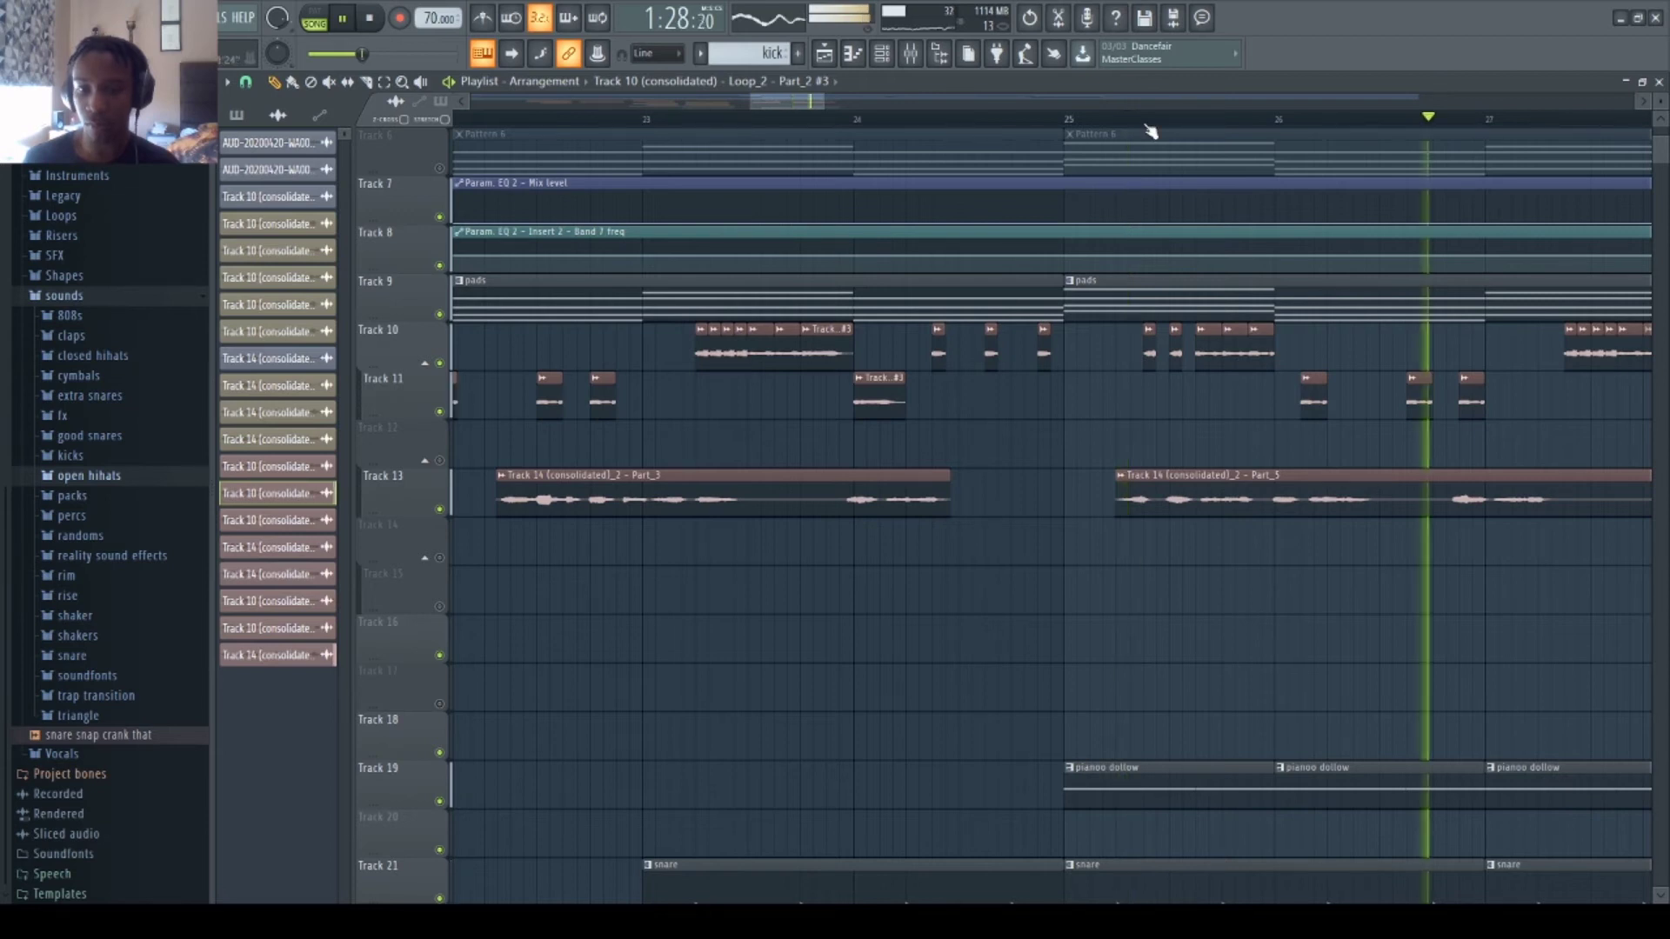
- Move the Track 10 and 11 slices beyond bar 26 slightly earlier, with the first Track 11 slice on bar 26, and replay from bar 25
scroll(1151, 131, "down", 3)
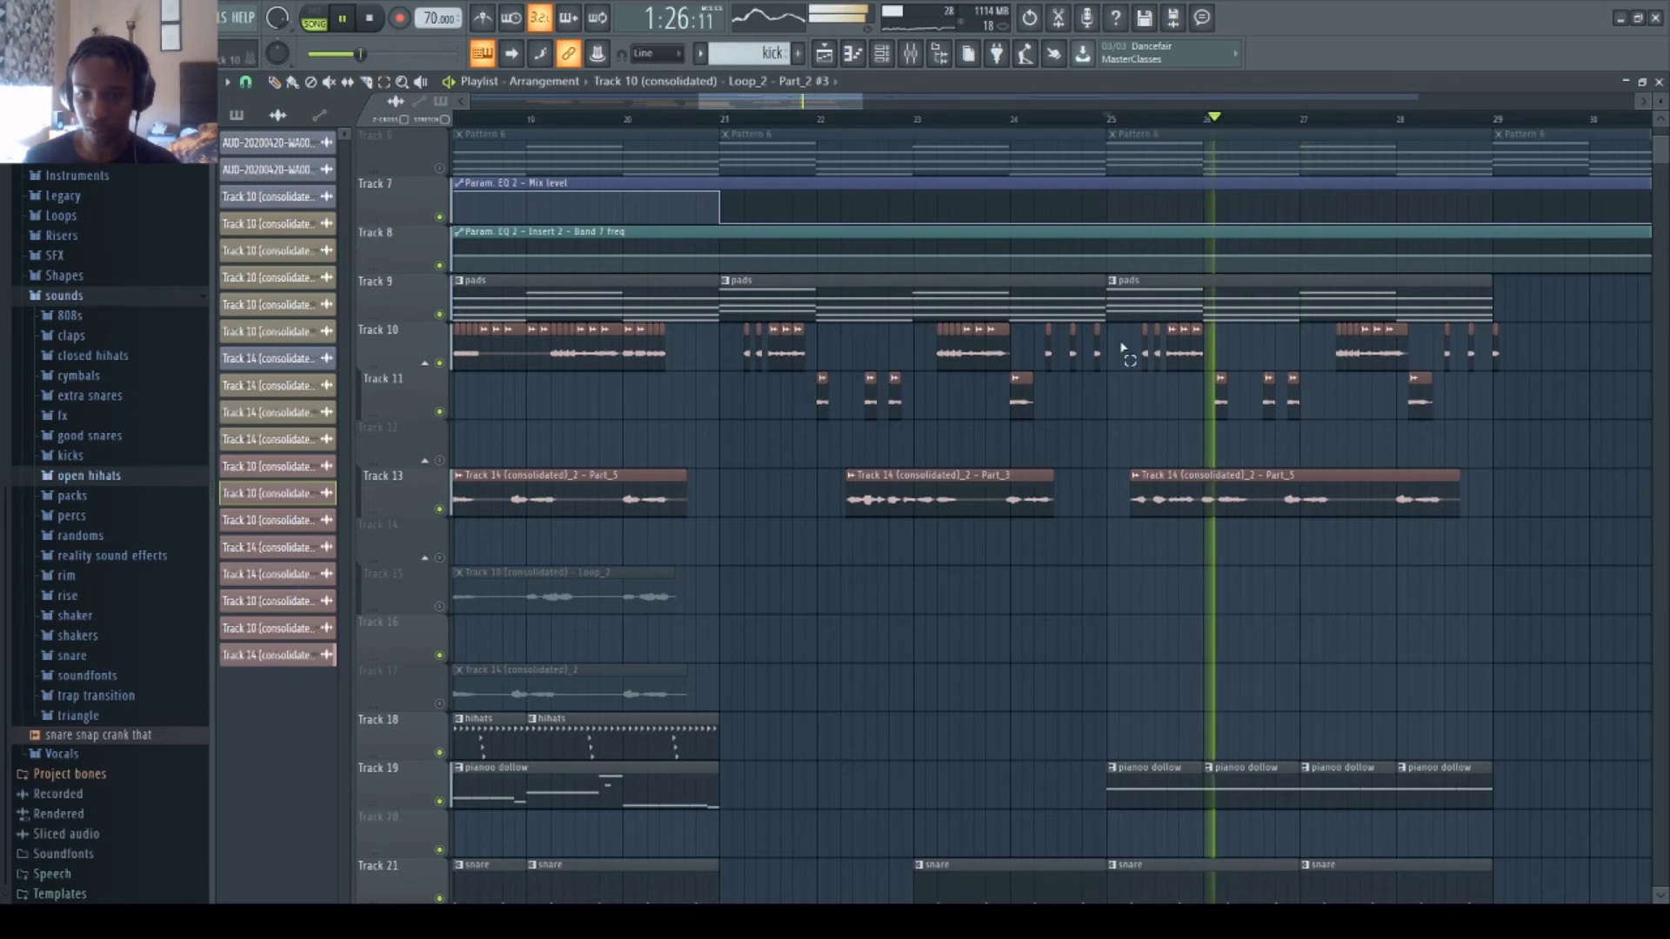
key("space")
left_click_drag(1192, 388, 1423, 354)
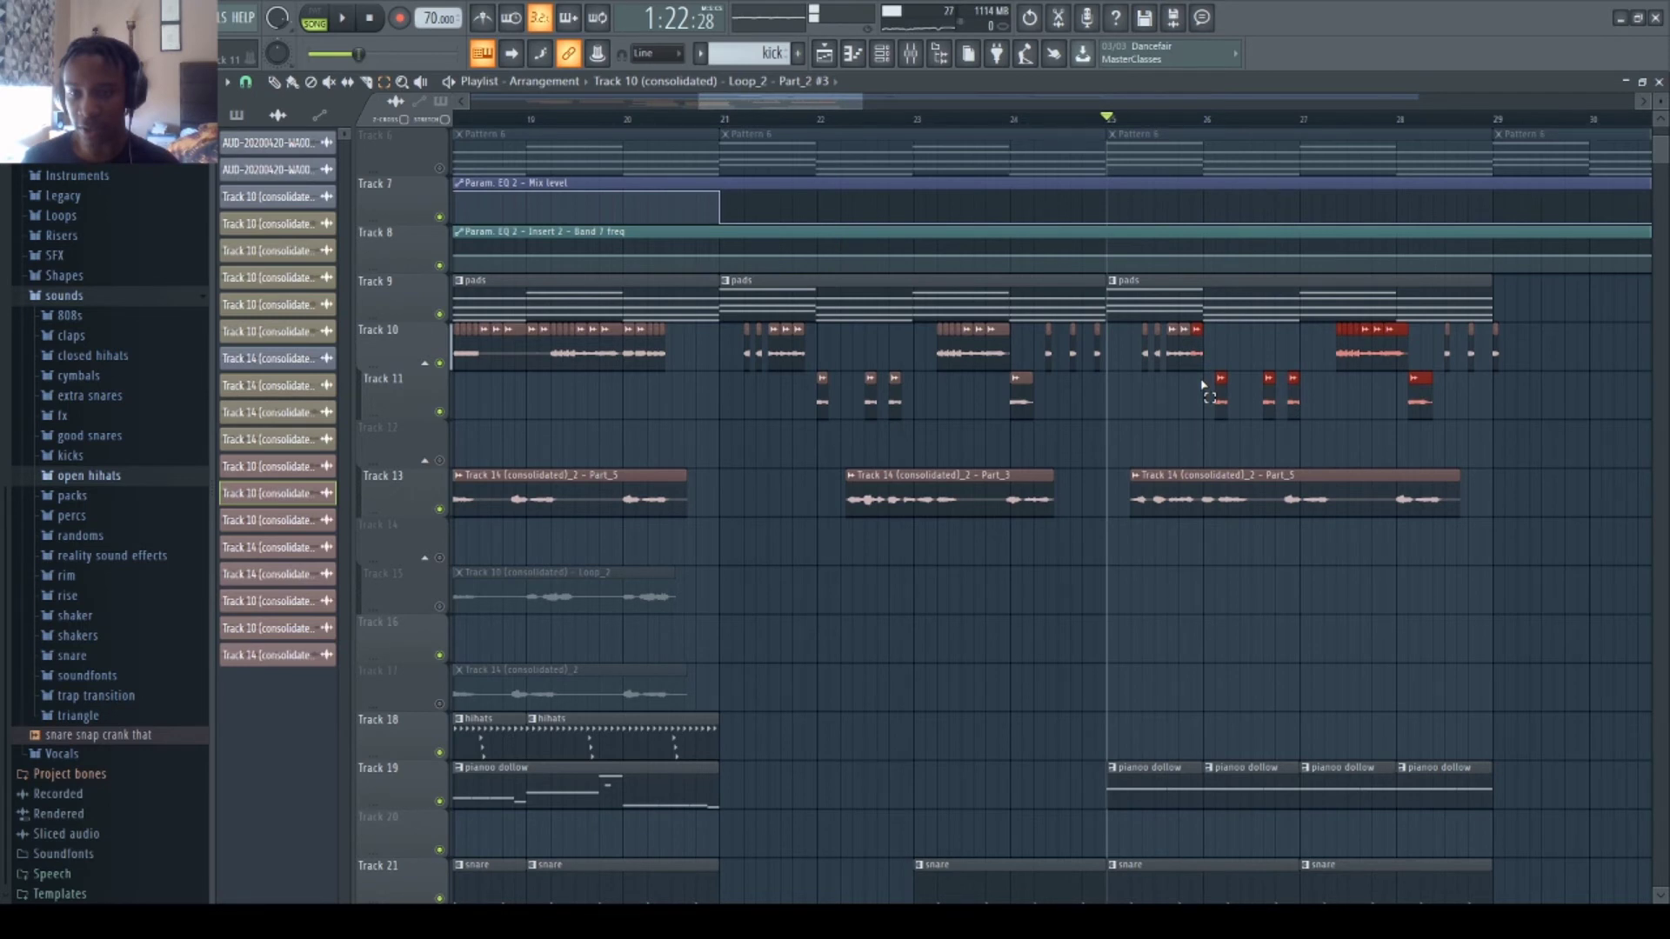
left_click_drag(1202, 384, 1191, 384)
key("space")
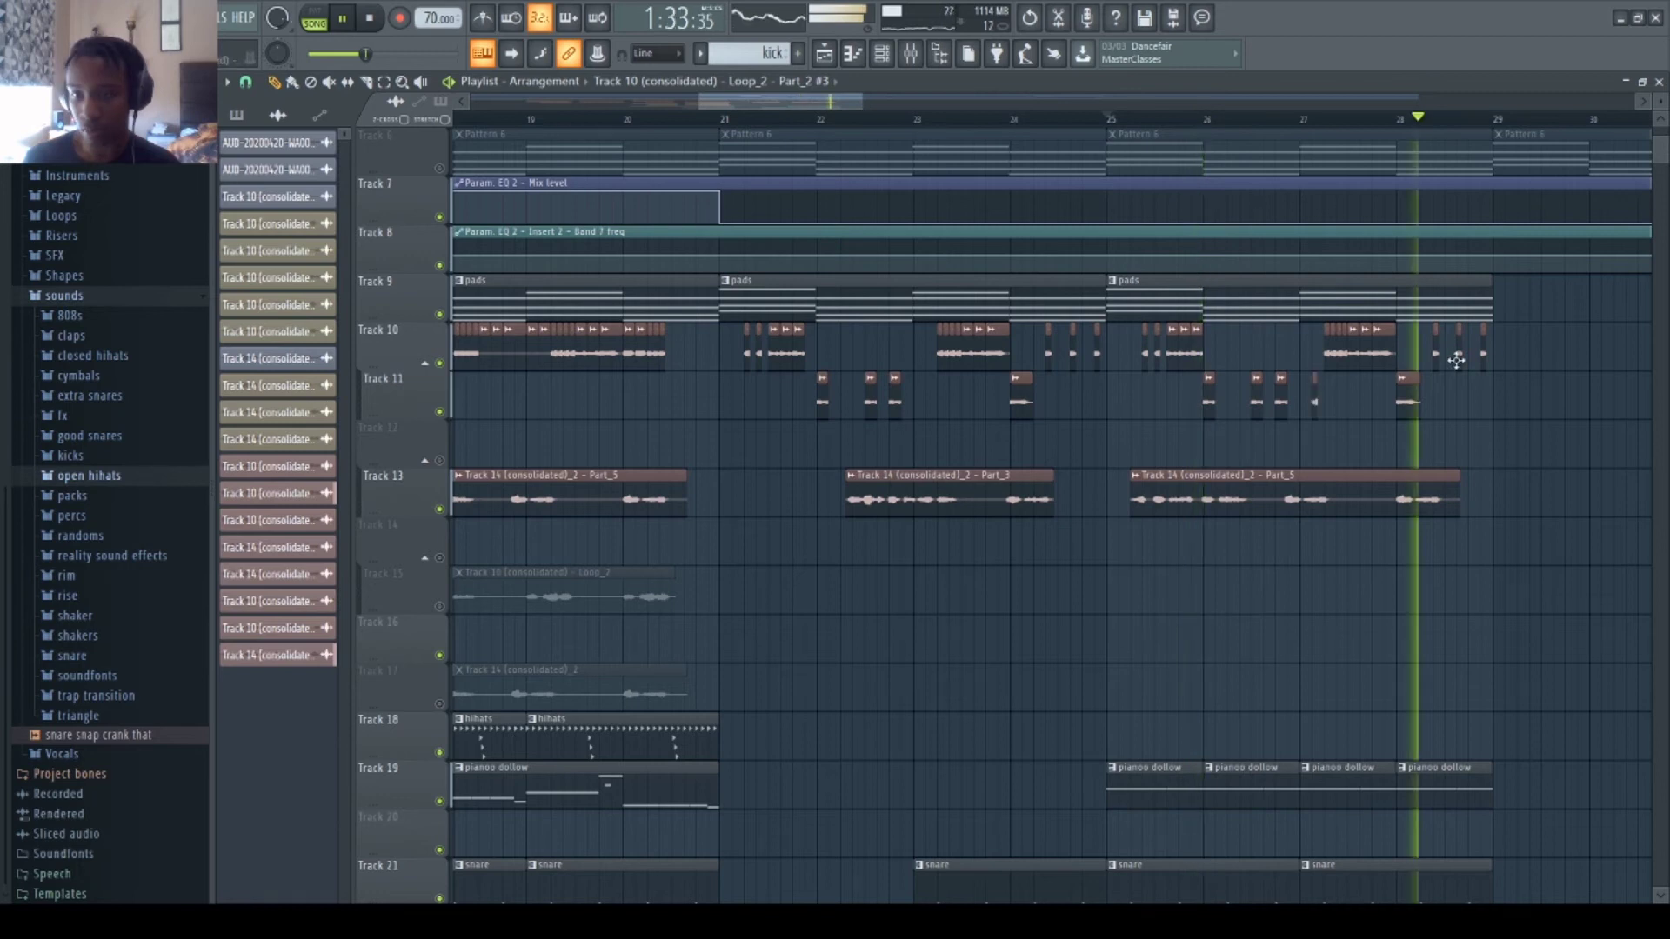
- Add two short vocal slices on Track 11 between bars 28 and 29, and select bars 21 to 29 for looped playback
left_click(1447, 398)
left_click(1469, 398)
left_click(1489, 407)
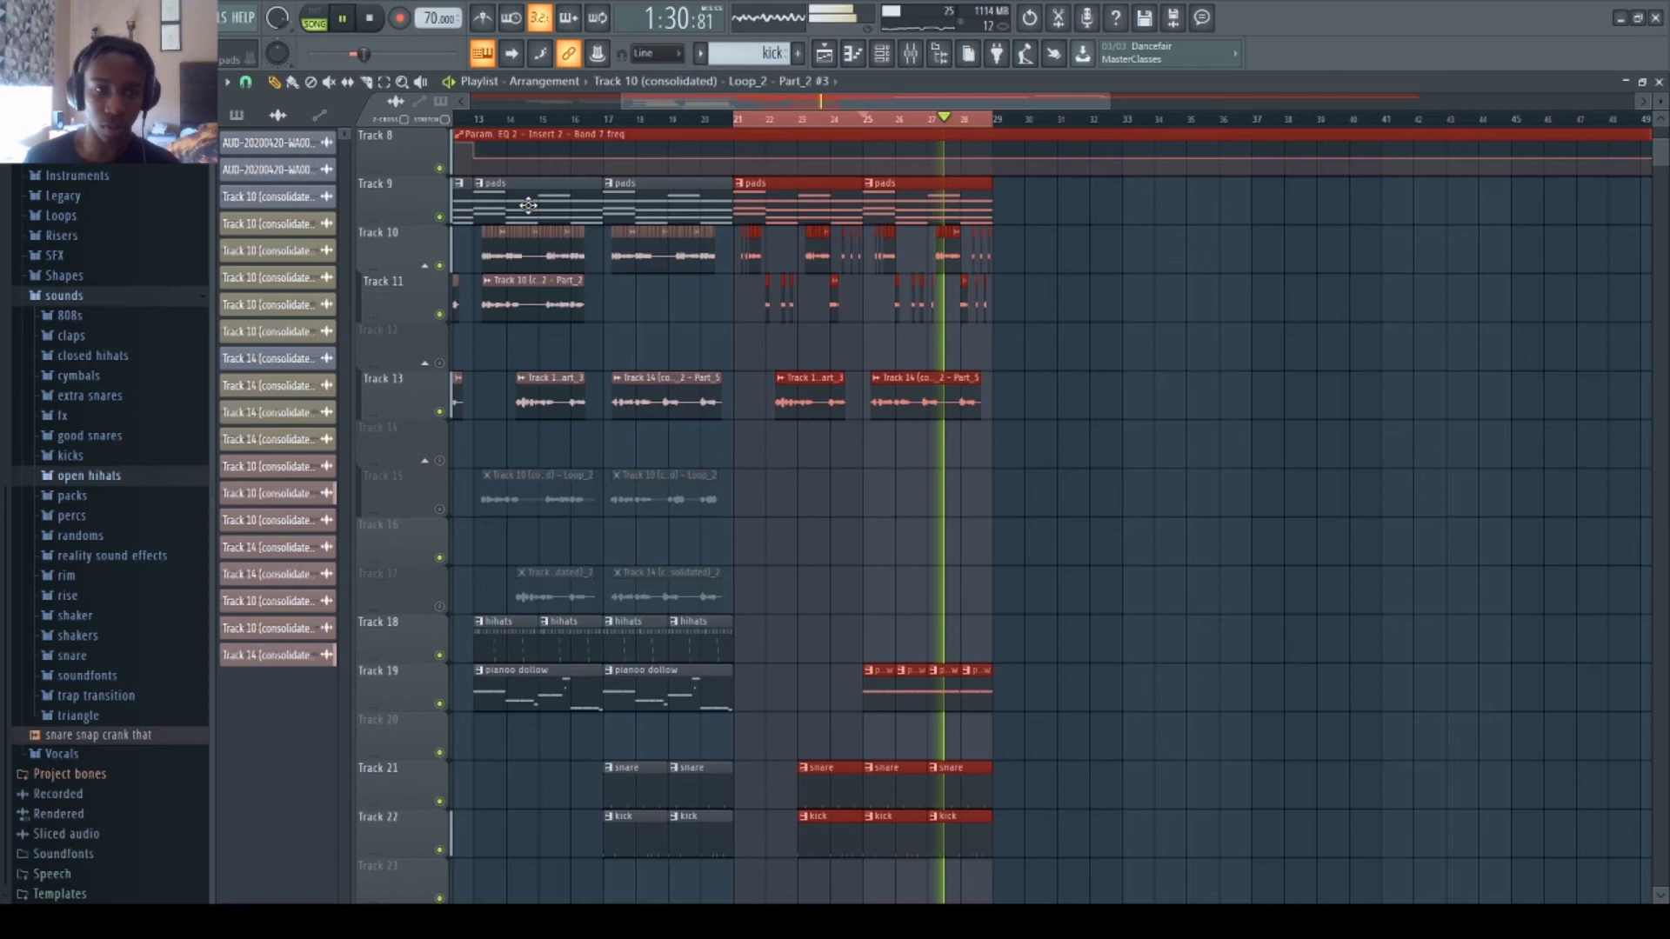
key("space")
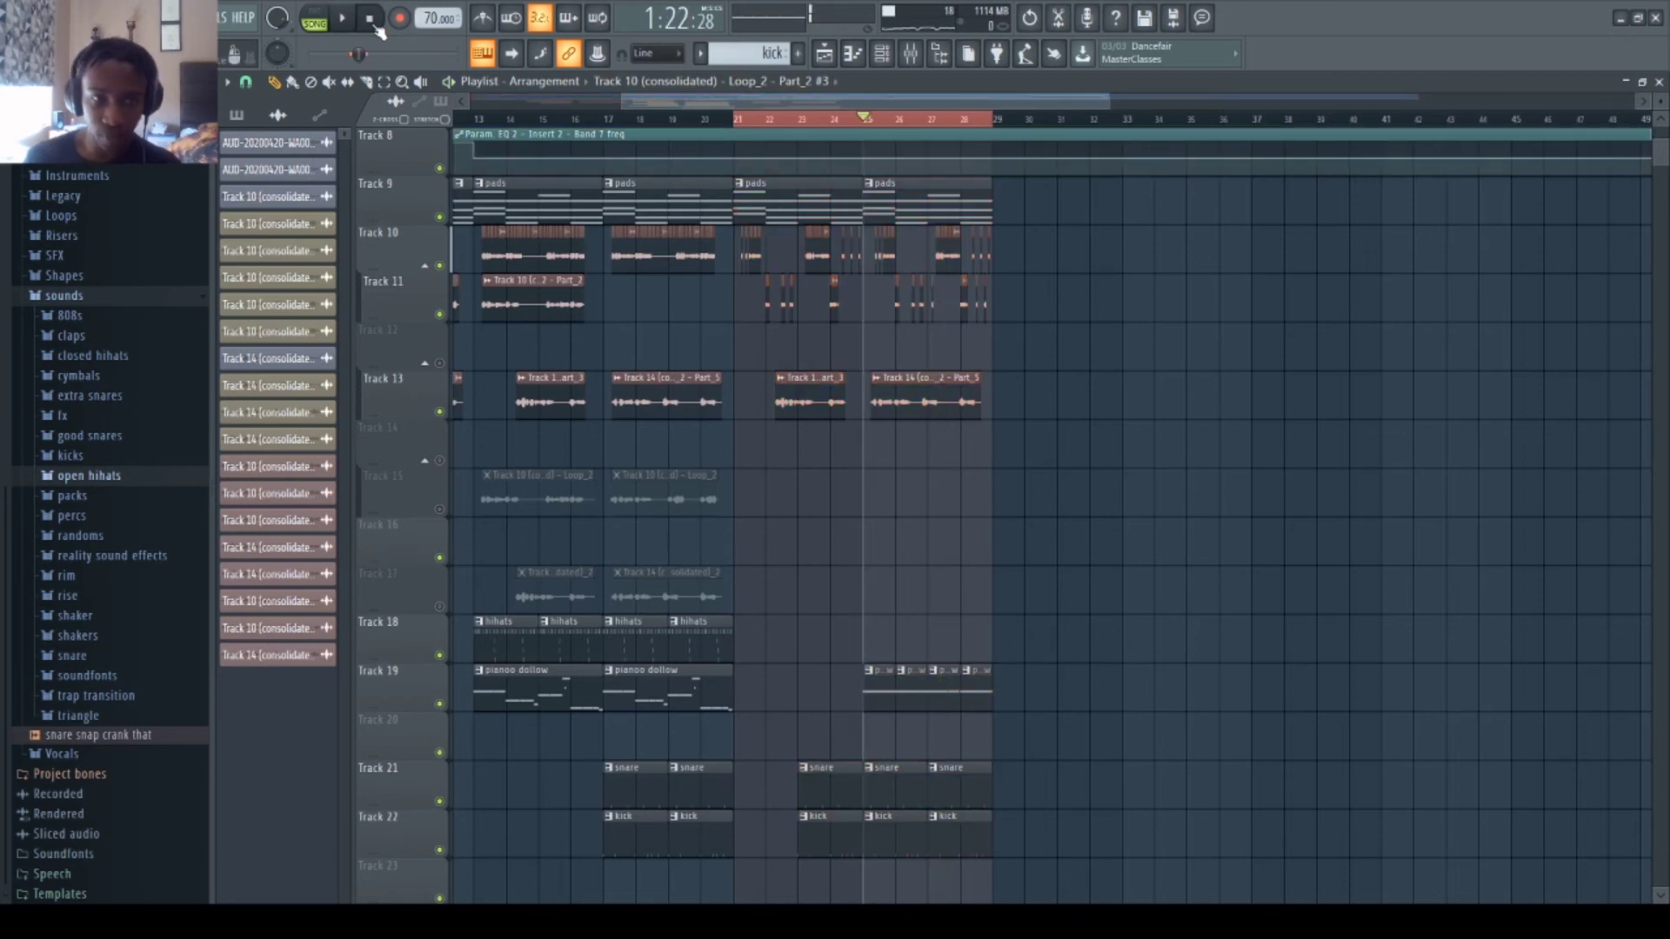
- Stop playback, add an Omnisphere channel with its default patch to the channel rack, and return to the playlist
left_click(372, 21)
left_click(882, 55)
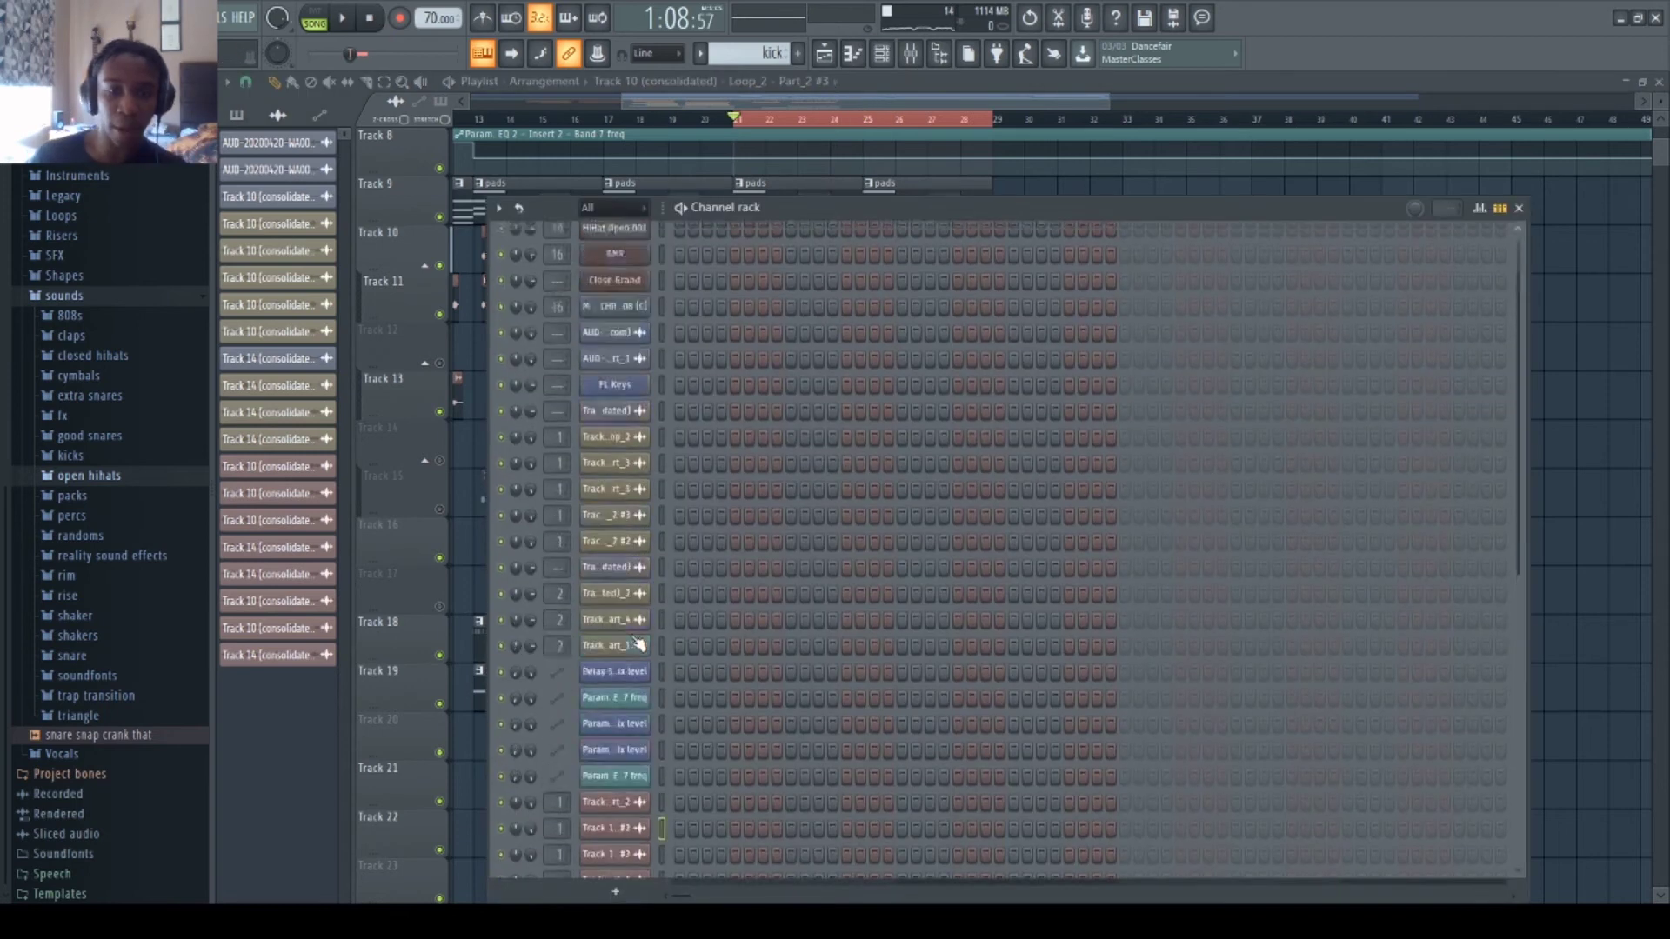
scroll(646, 632, "down", 3)
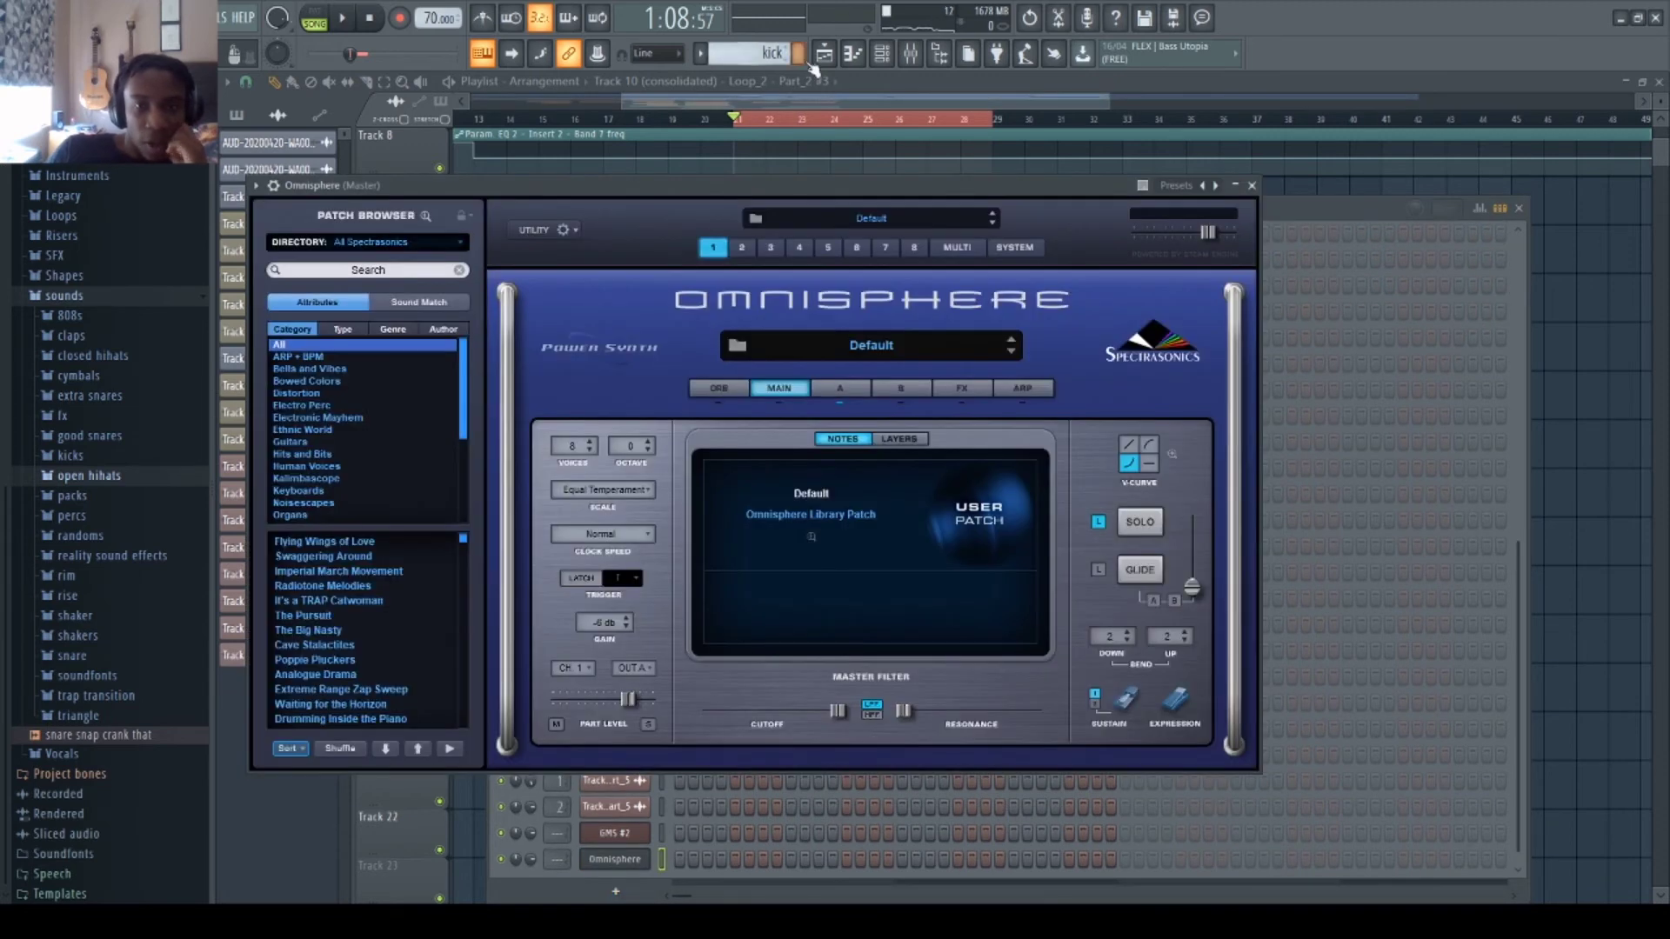
left_click(818, 58)
scroll(1018, 418, "down", 3)
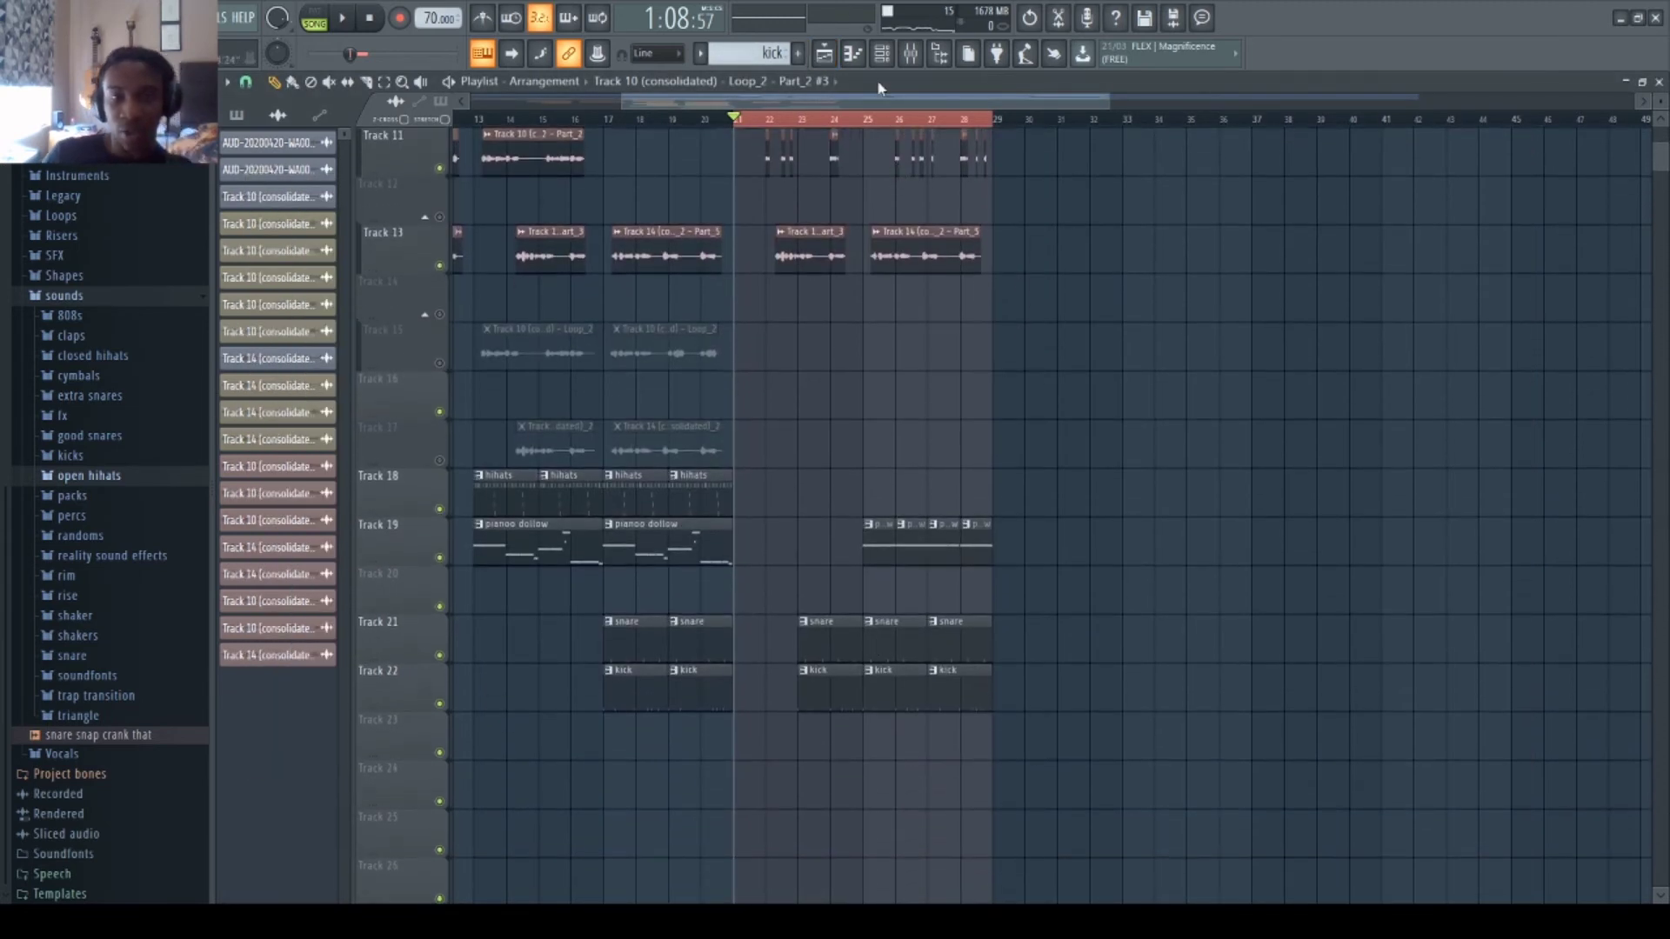
- Add the Squad Snare 6 sample from the good snares folder as a new channel, and switch to the snare pattern
left_click(881, 53)
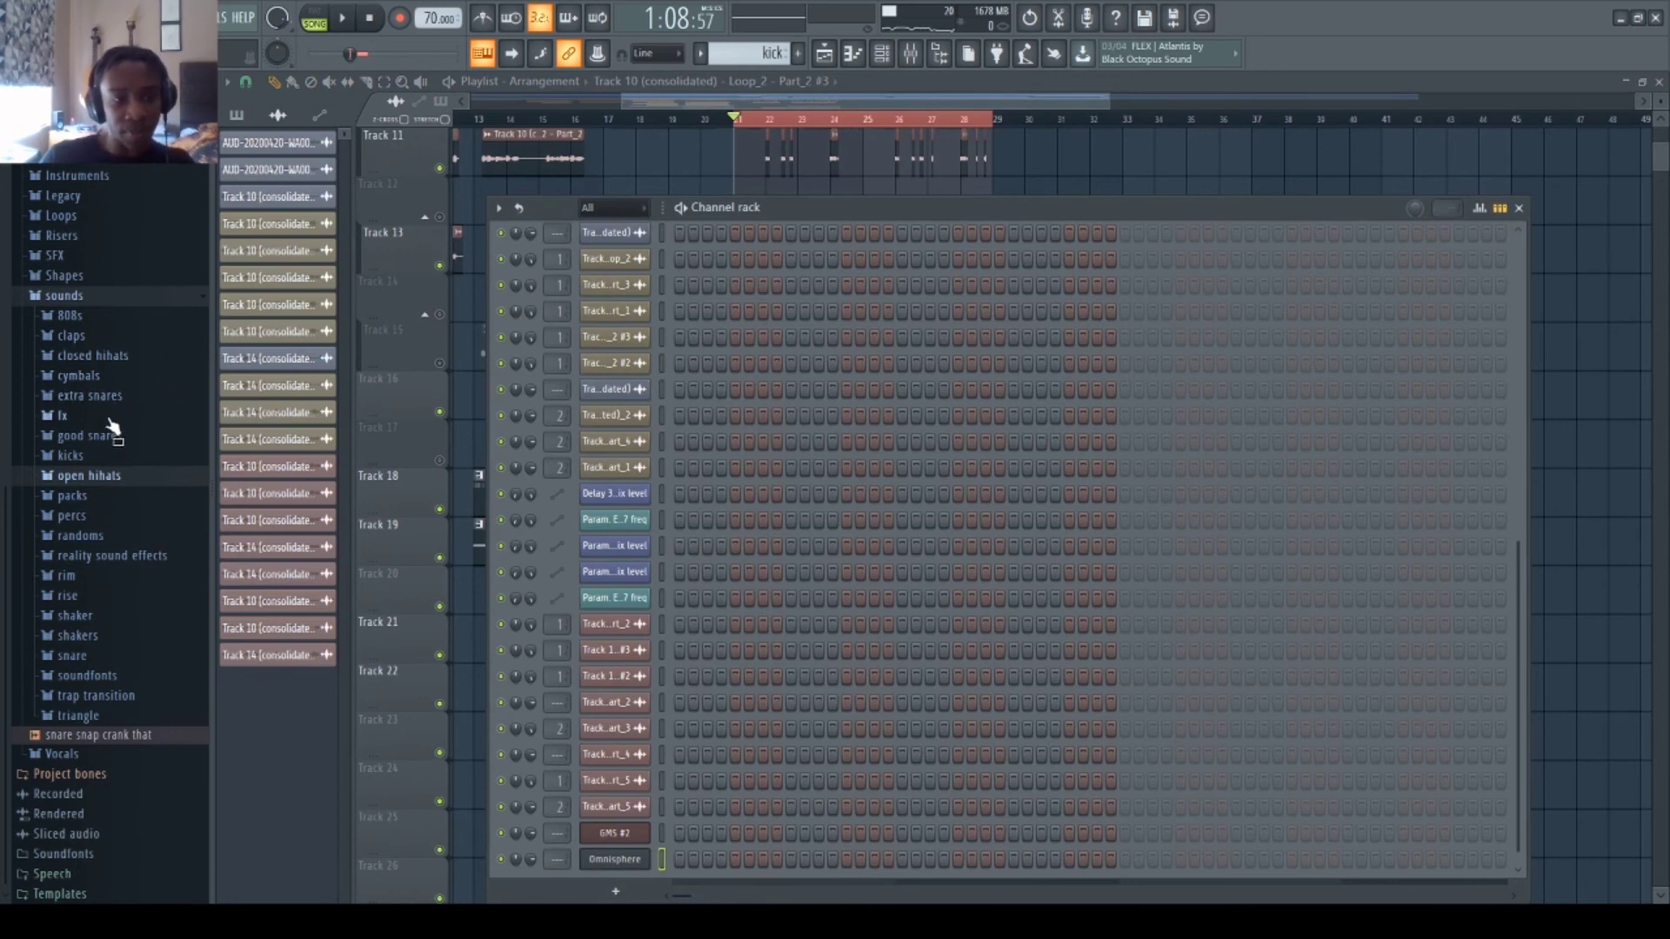
left_click(101, 444)
scroll(130, 502, "down", 8)
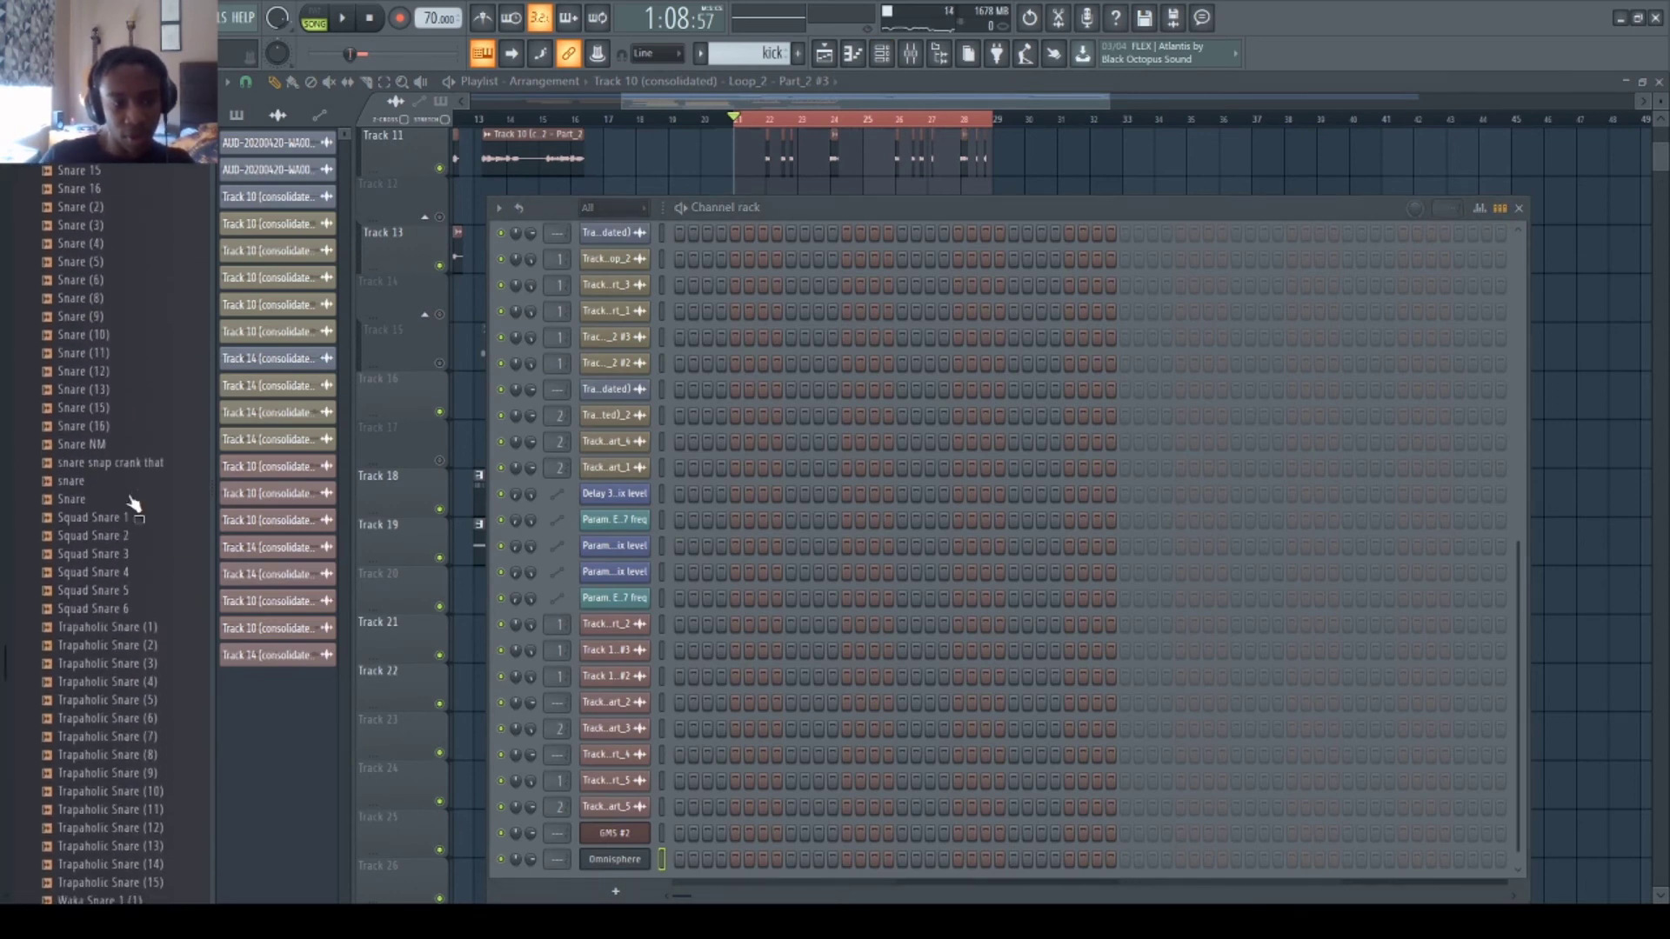
left_click_drag(139, 604, 609, 868)
left_click(645, 864)
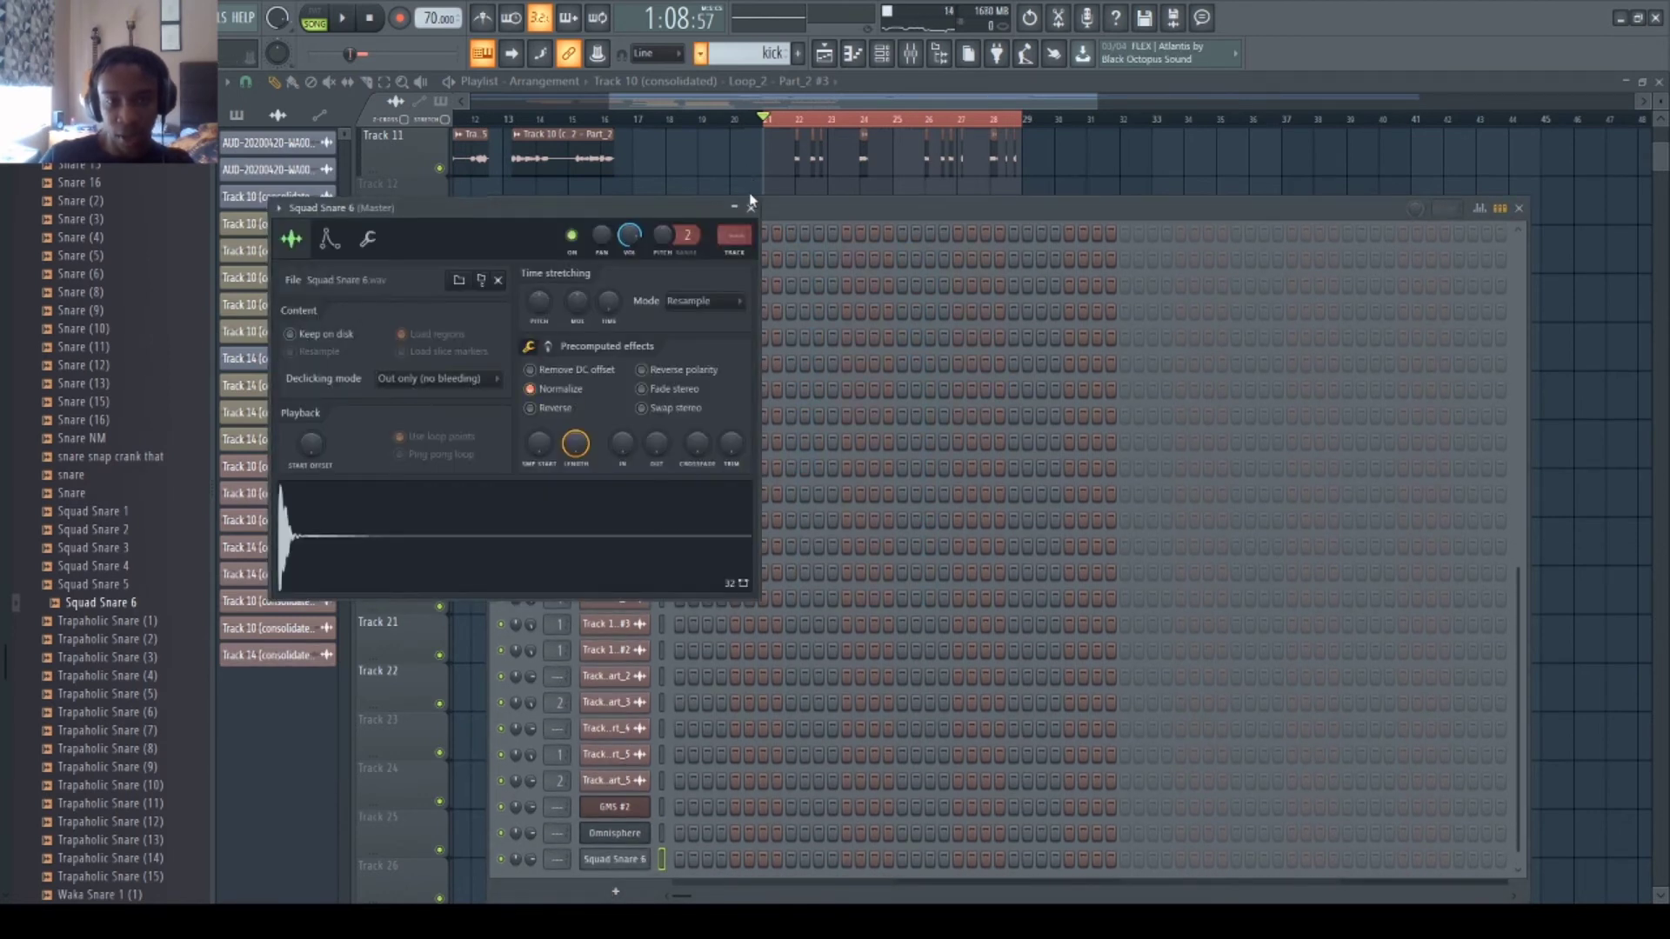
left_click(756, 243)
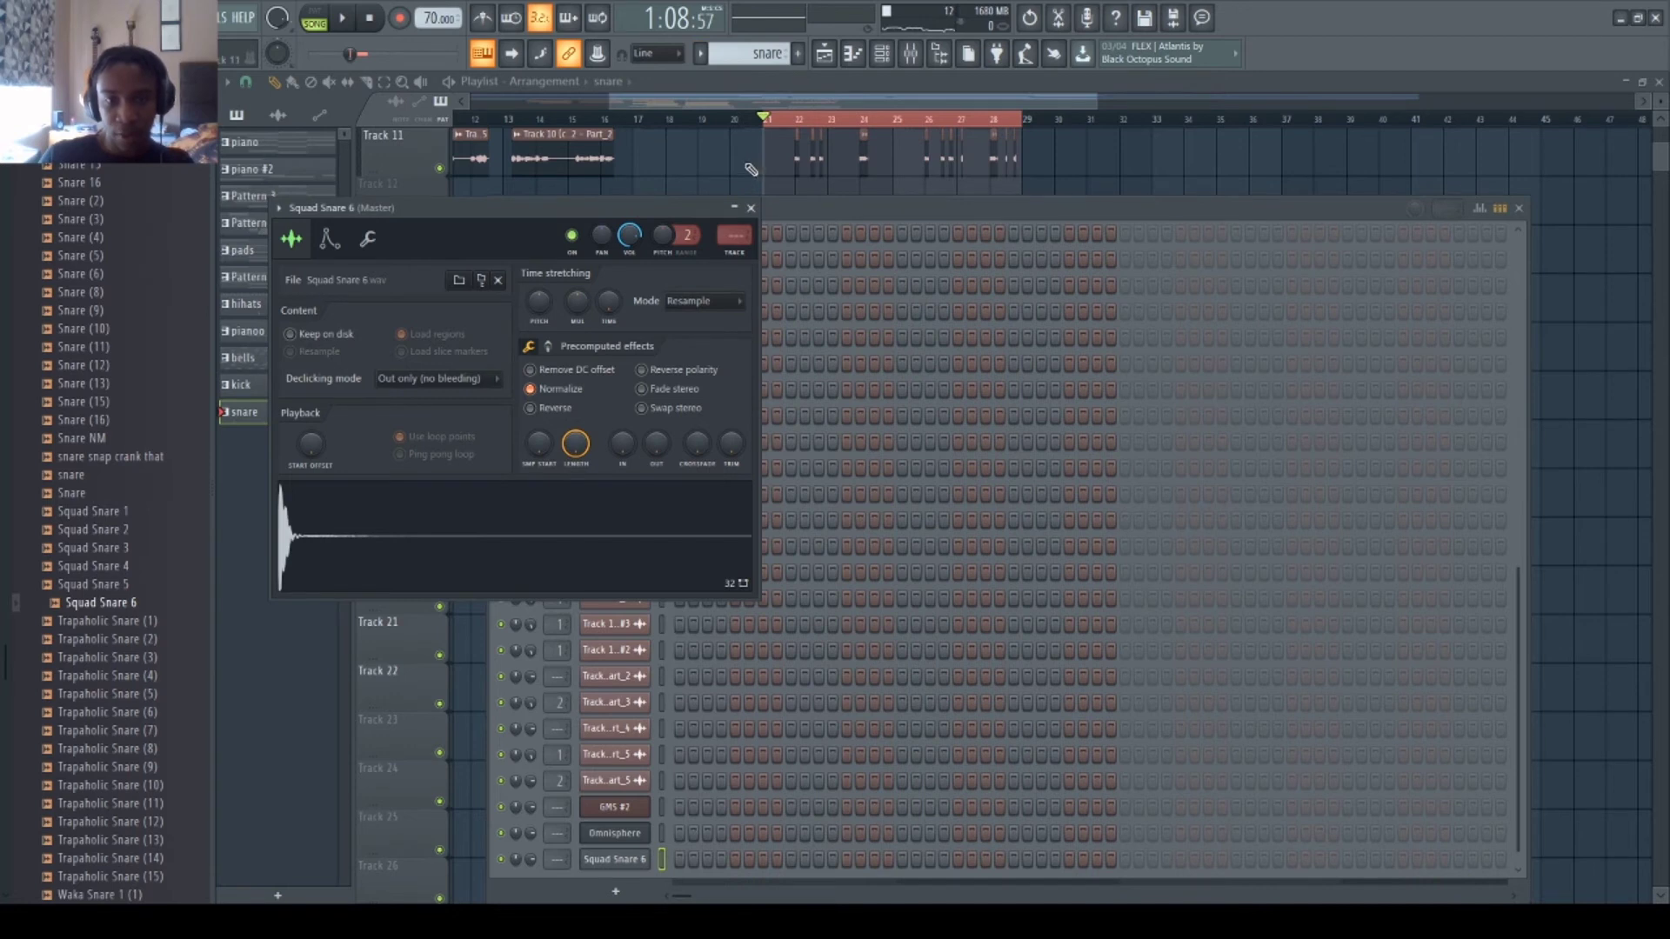
left_click(746, 210)
- Program Squad Snare 6 hits on steps 5, 13, 21 and 29 of the snare pattern and play the looped section
scroll(682, 328, "up", 10)
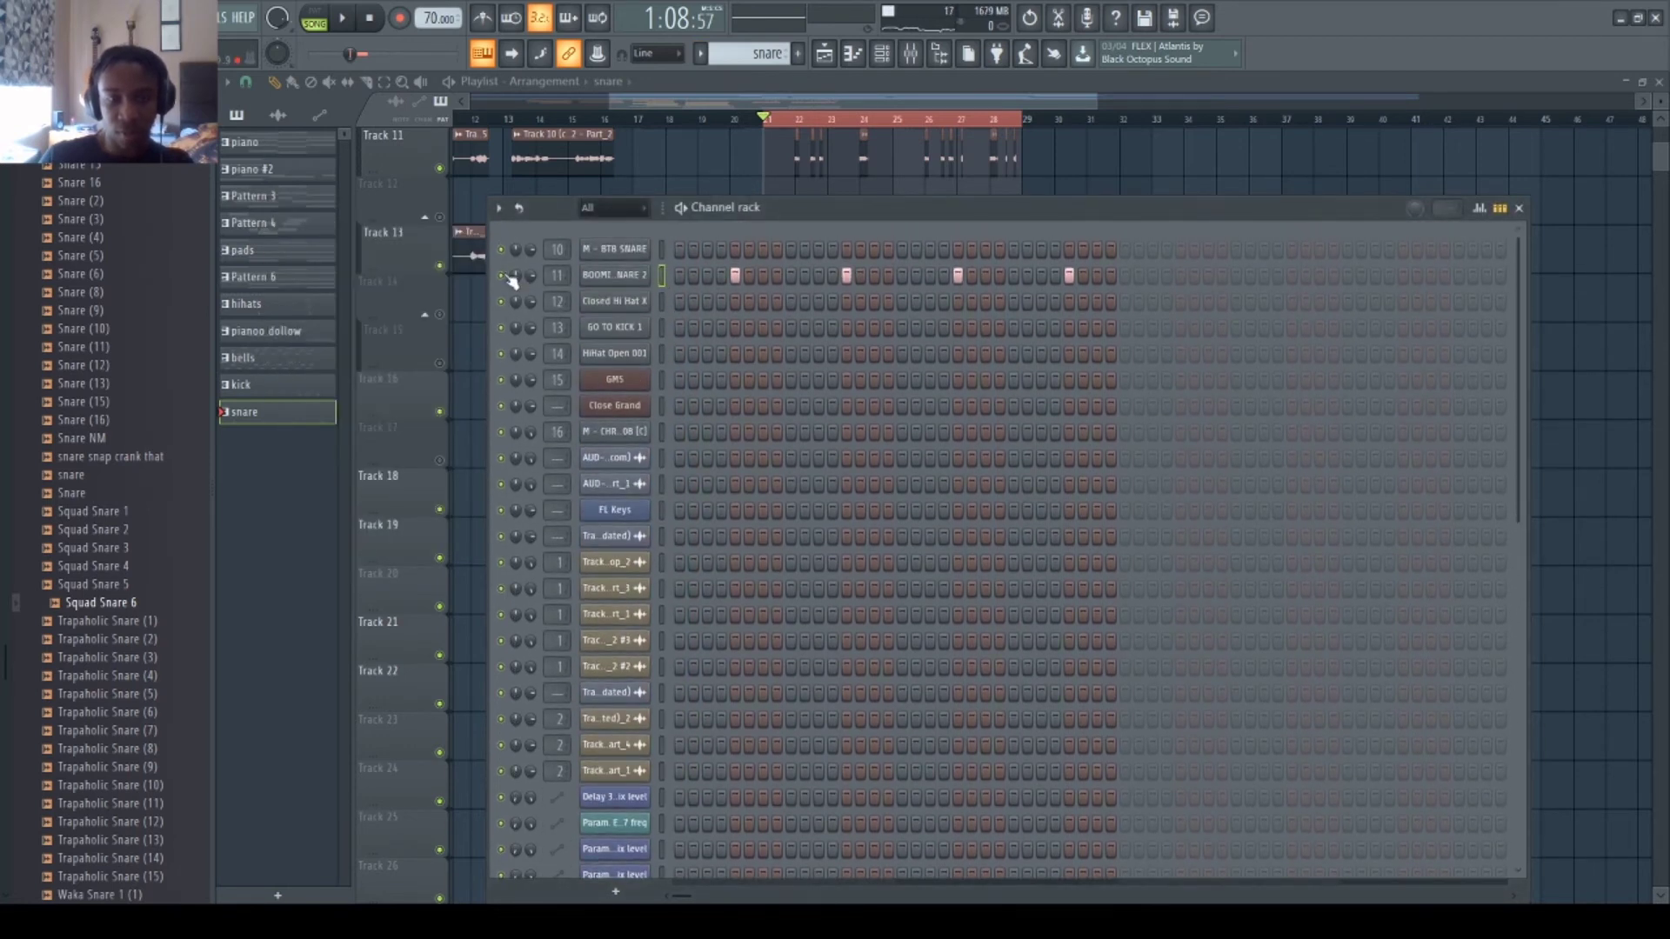
scroll(775, 466, "down", 5)
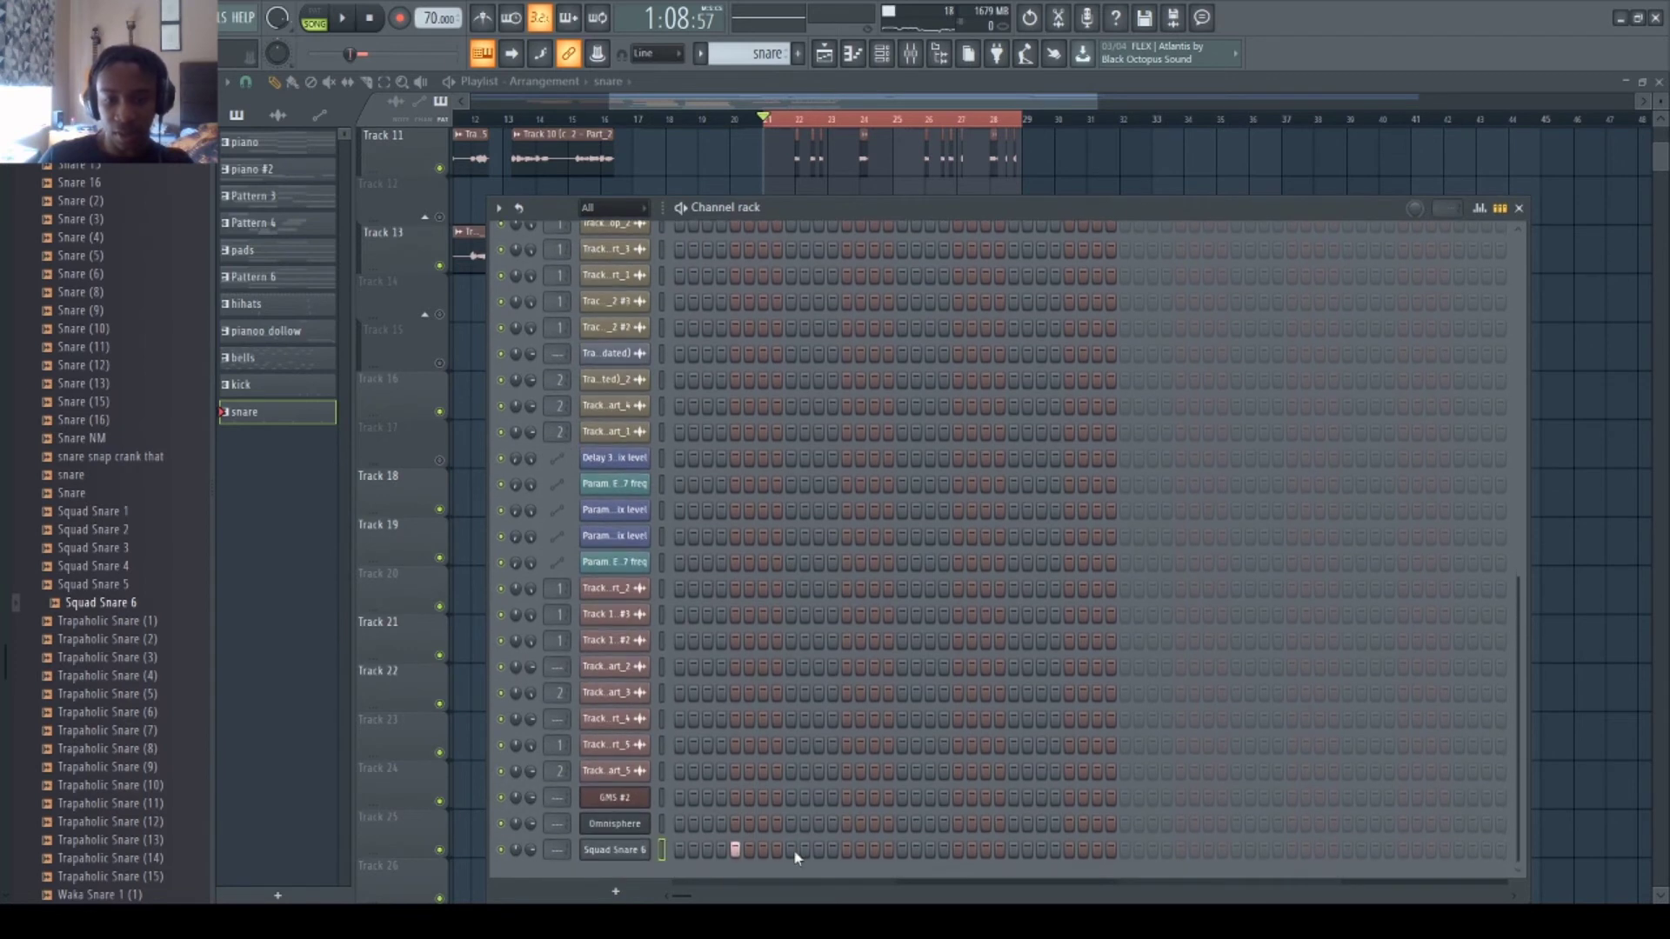
key("space")
left_click(958, 850)
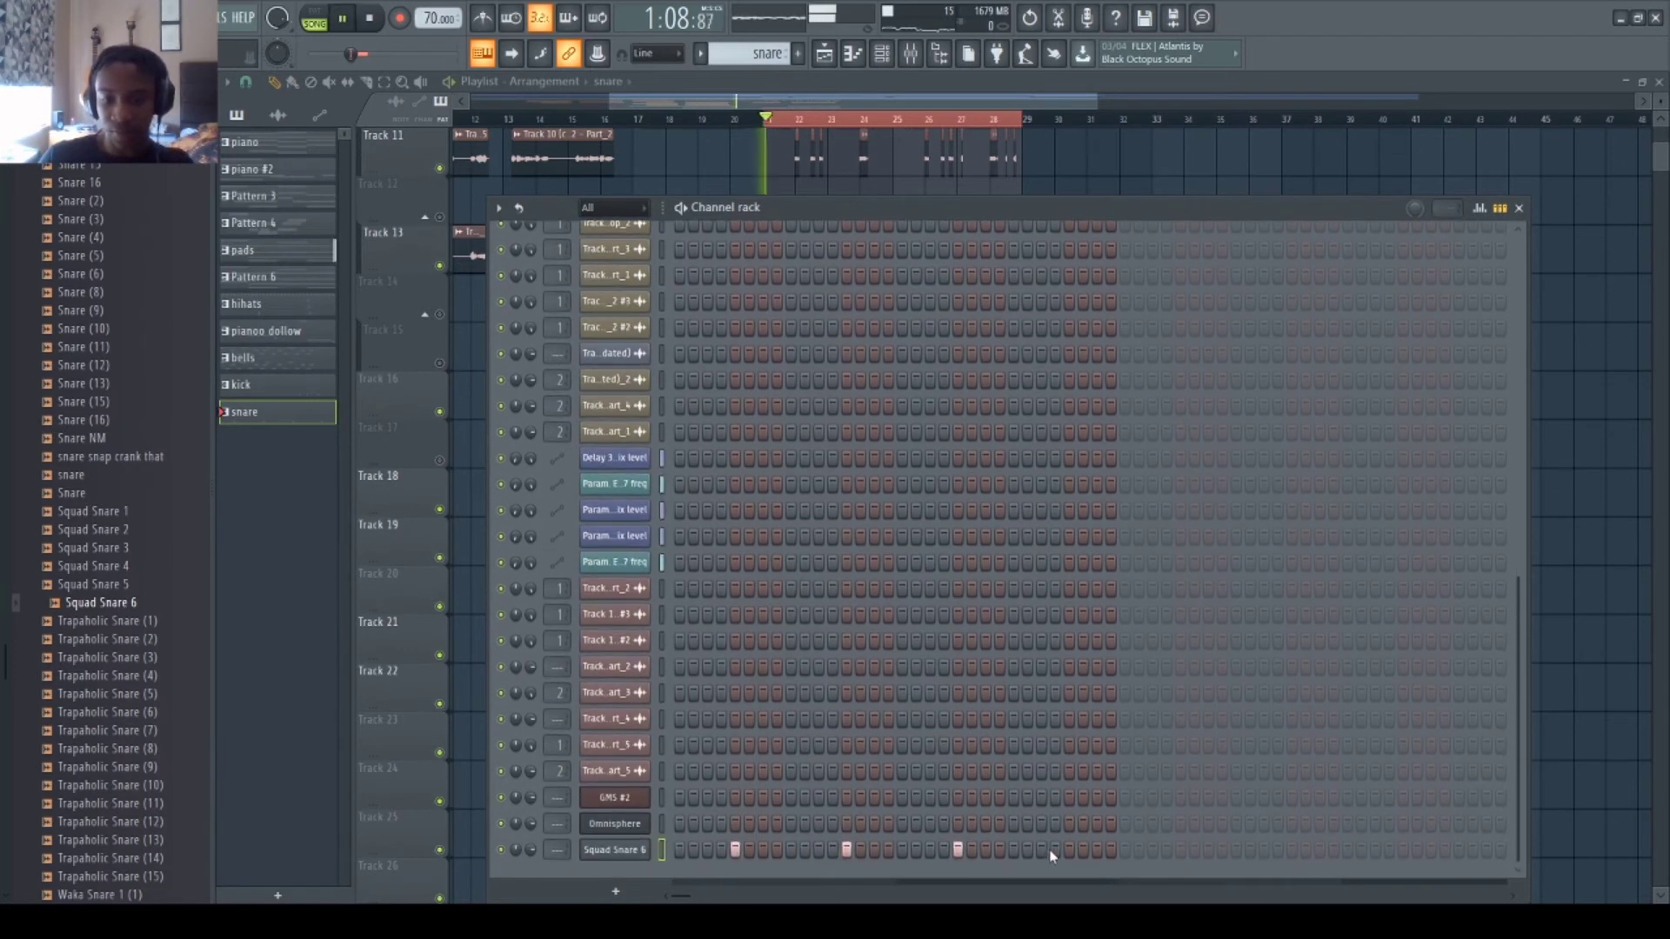
left_click(1069, 850)
key("F6")
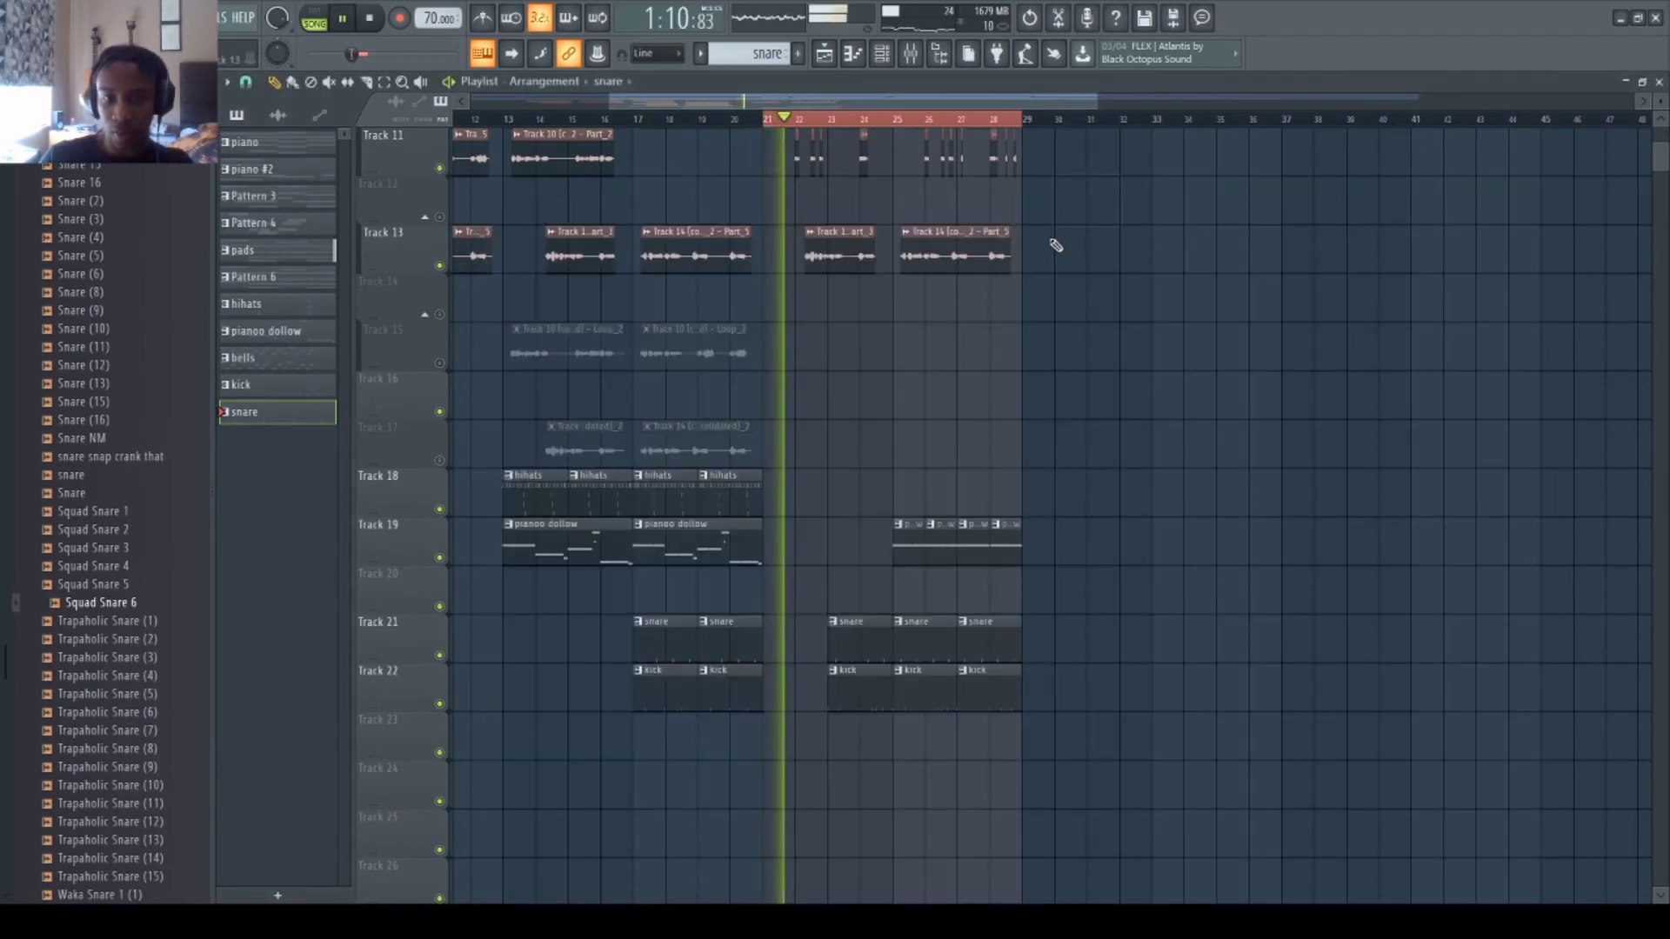
- Clear the original BOOMI snare channel's hits from the snare pattern and replay the section from bar 21
scroll(1056, 246, "up", 4)
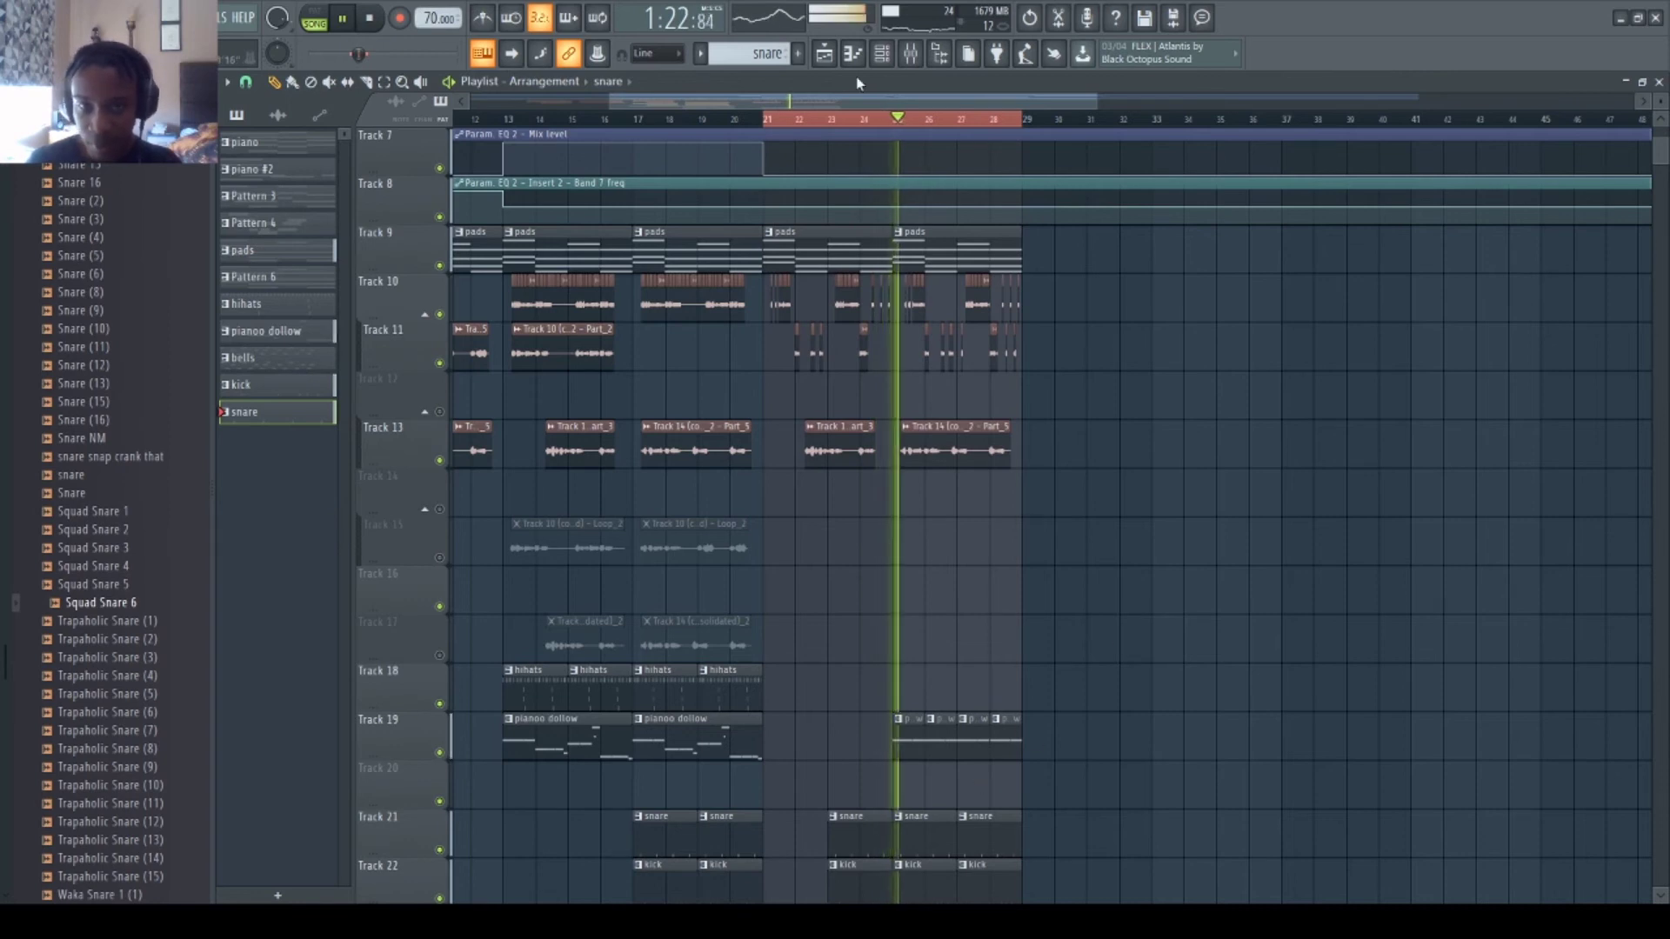
left_click(882, 55)
key("space")
scroll(738, 388, "up", 10)
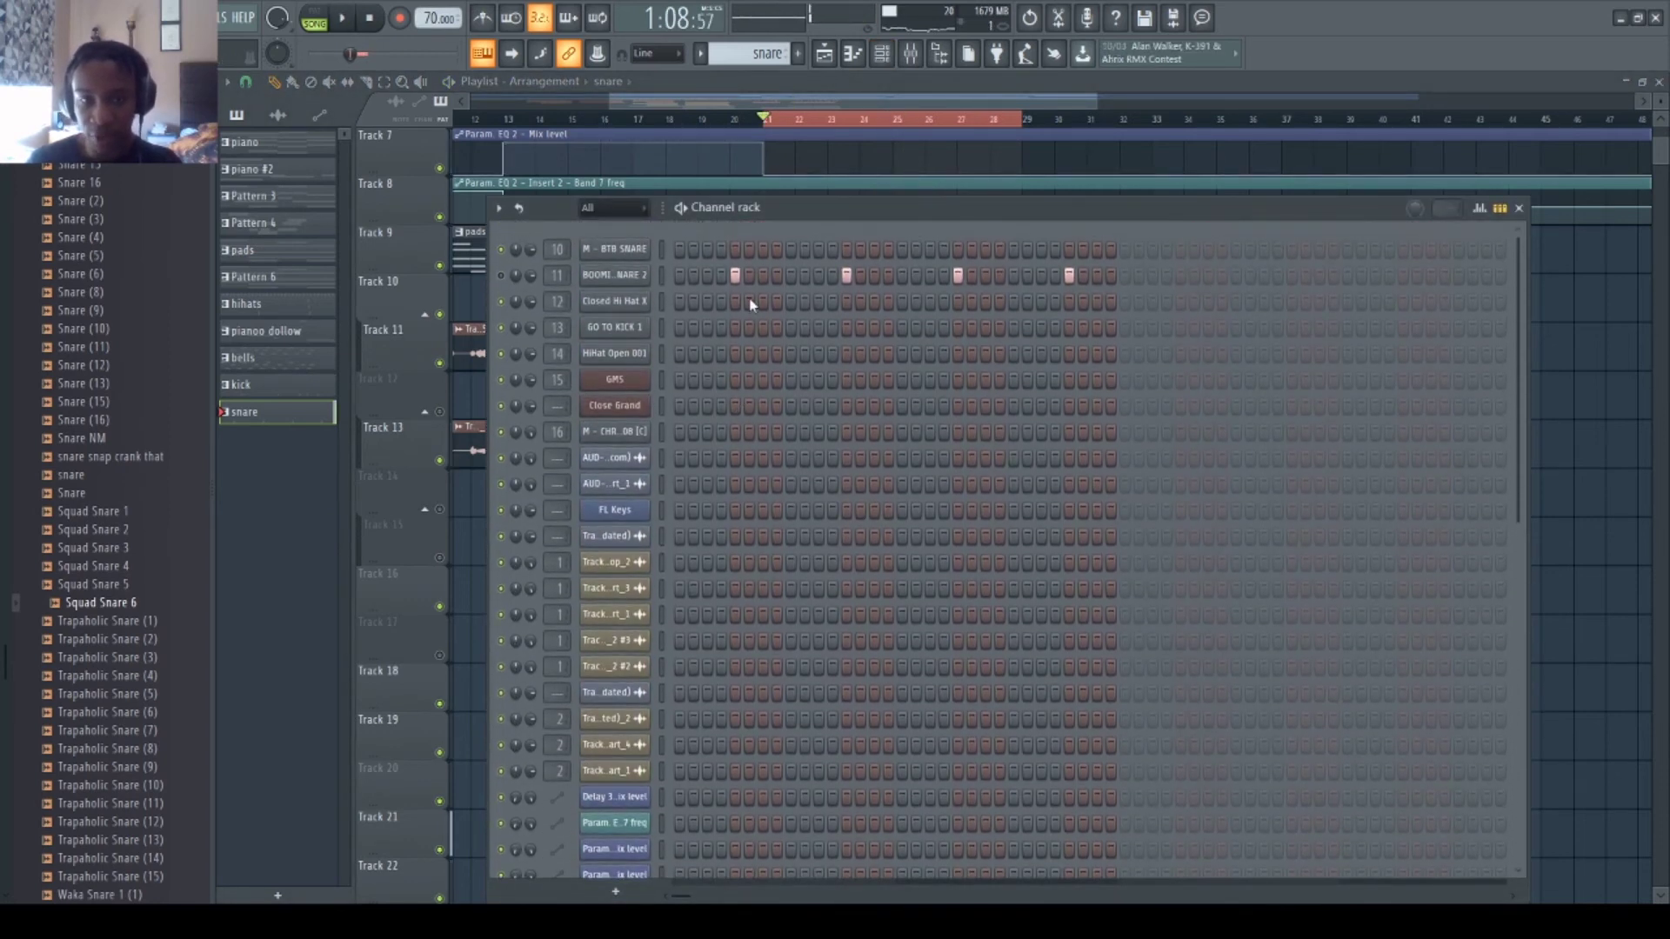
key("space")
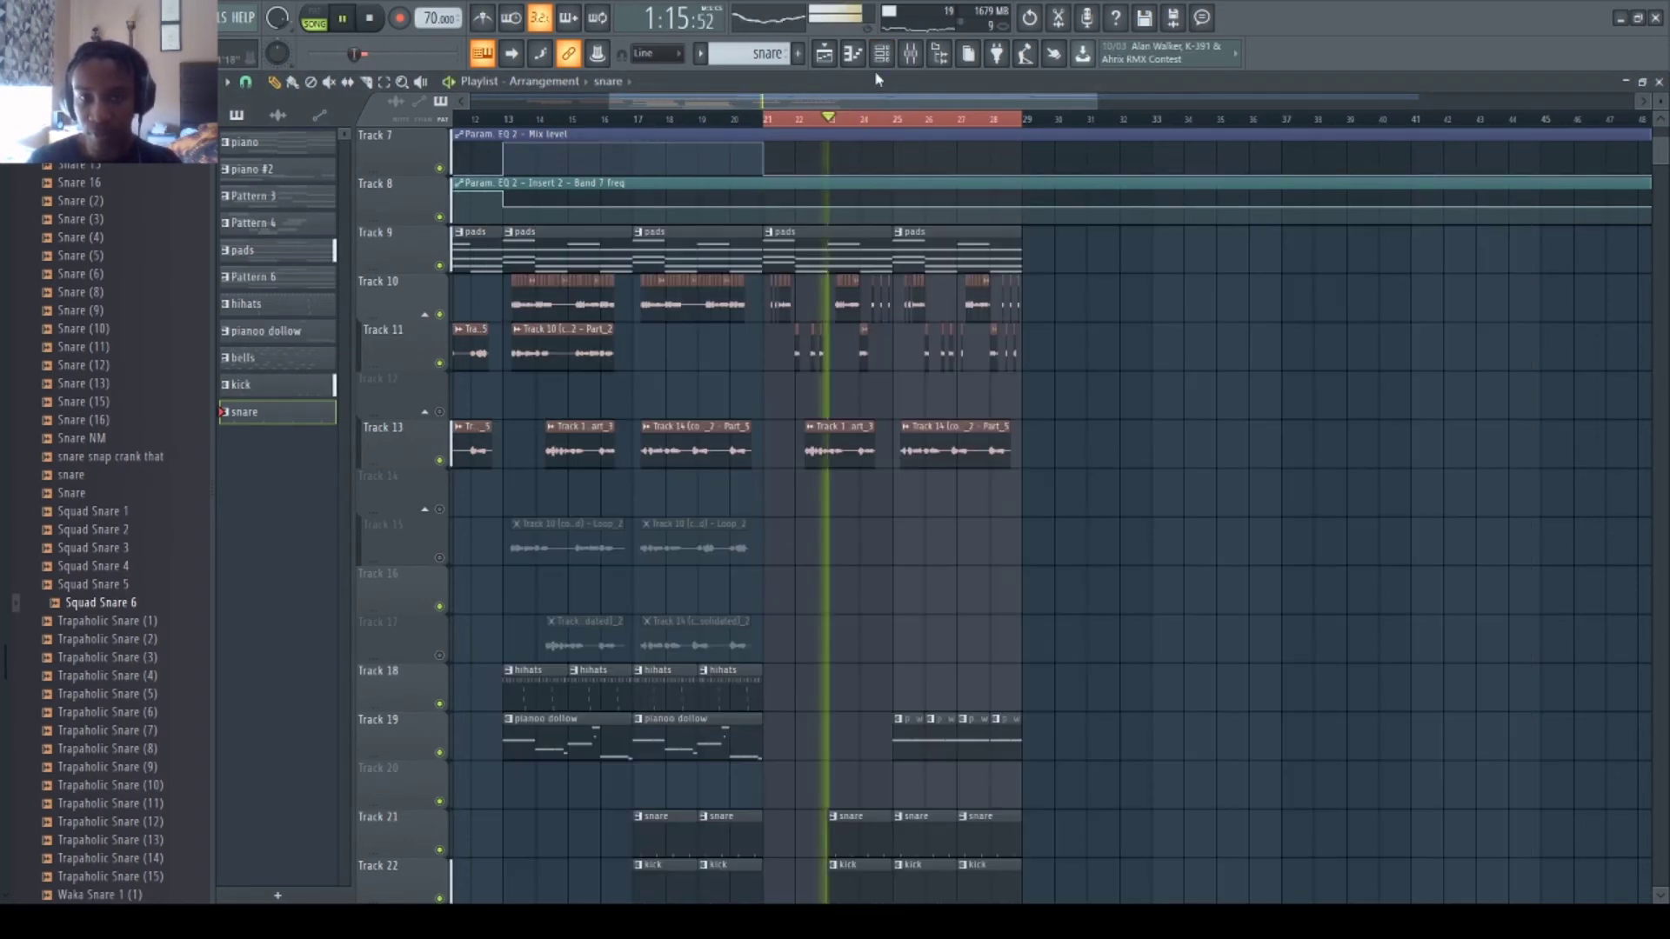
left_click(889, 56)
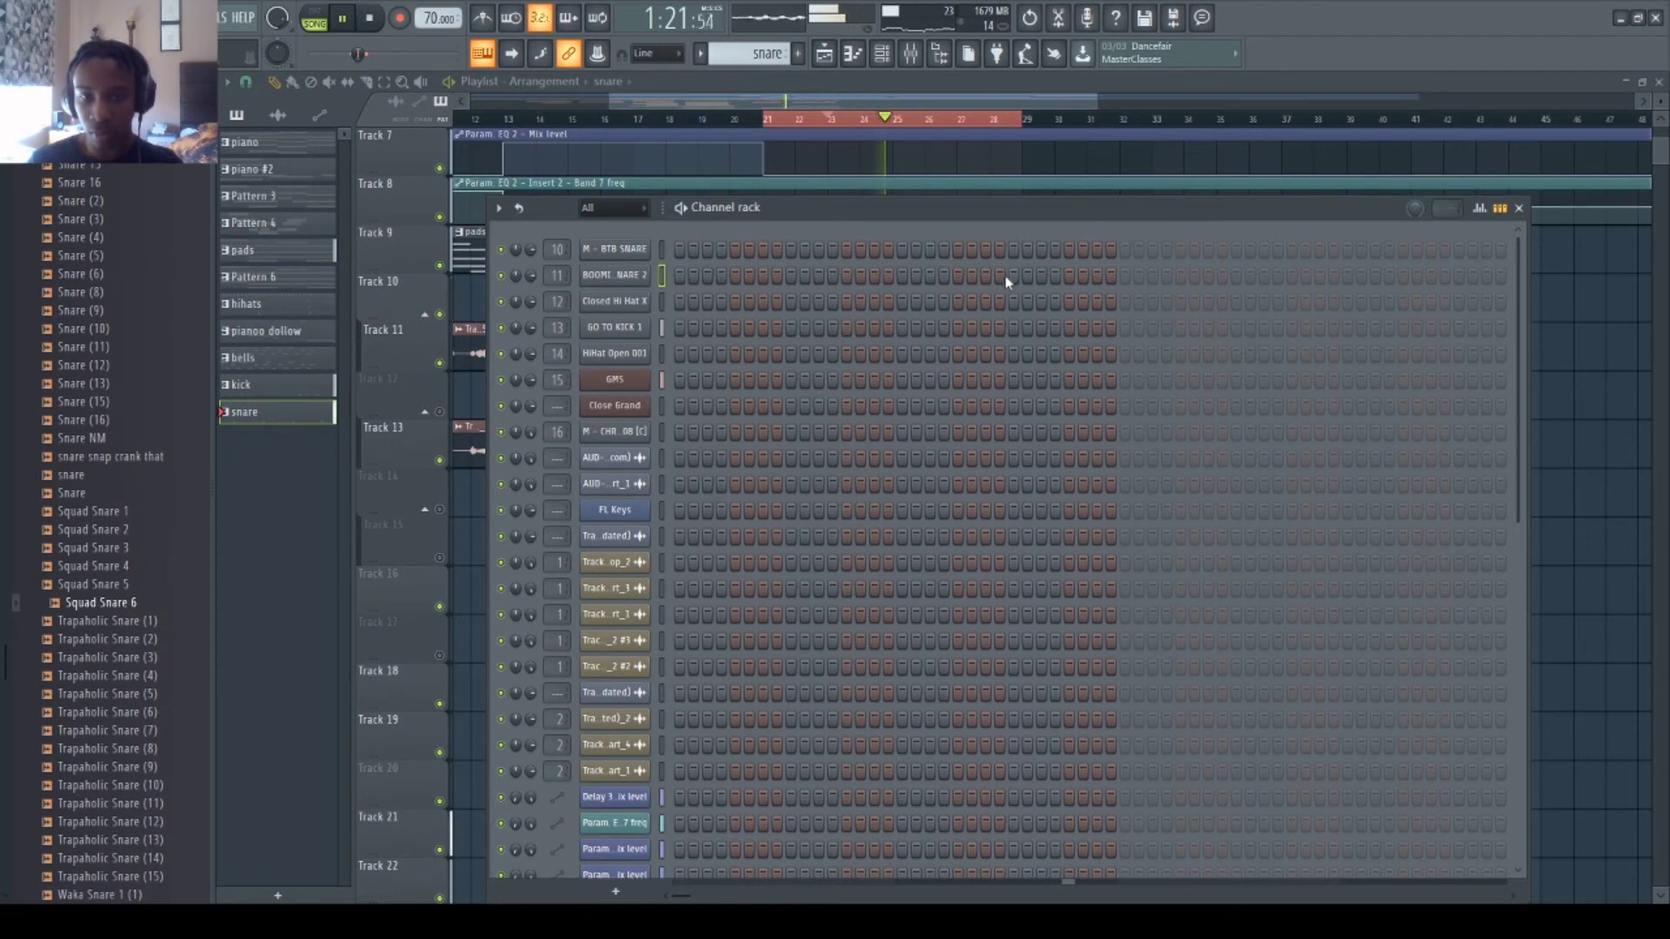
left_click(1559, 328)
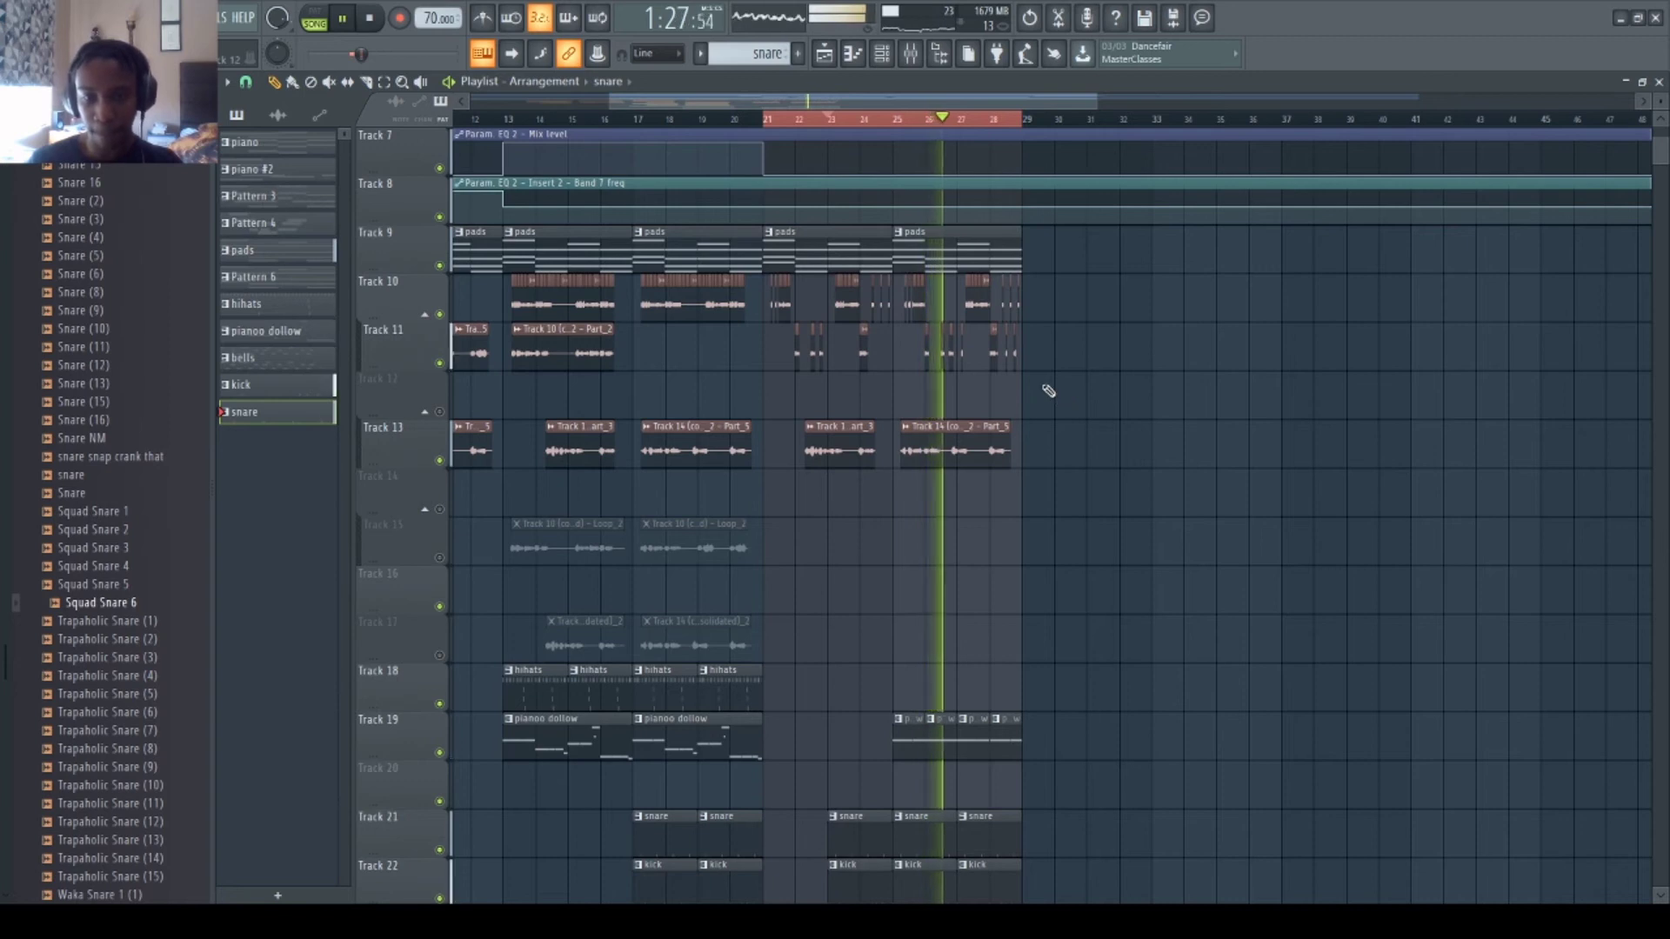
- Delete the two short Track 11 vocal slices between bars 28 and 29
scroll(1041, 403, "up", 3)
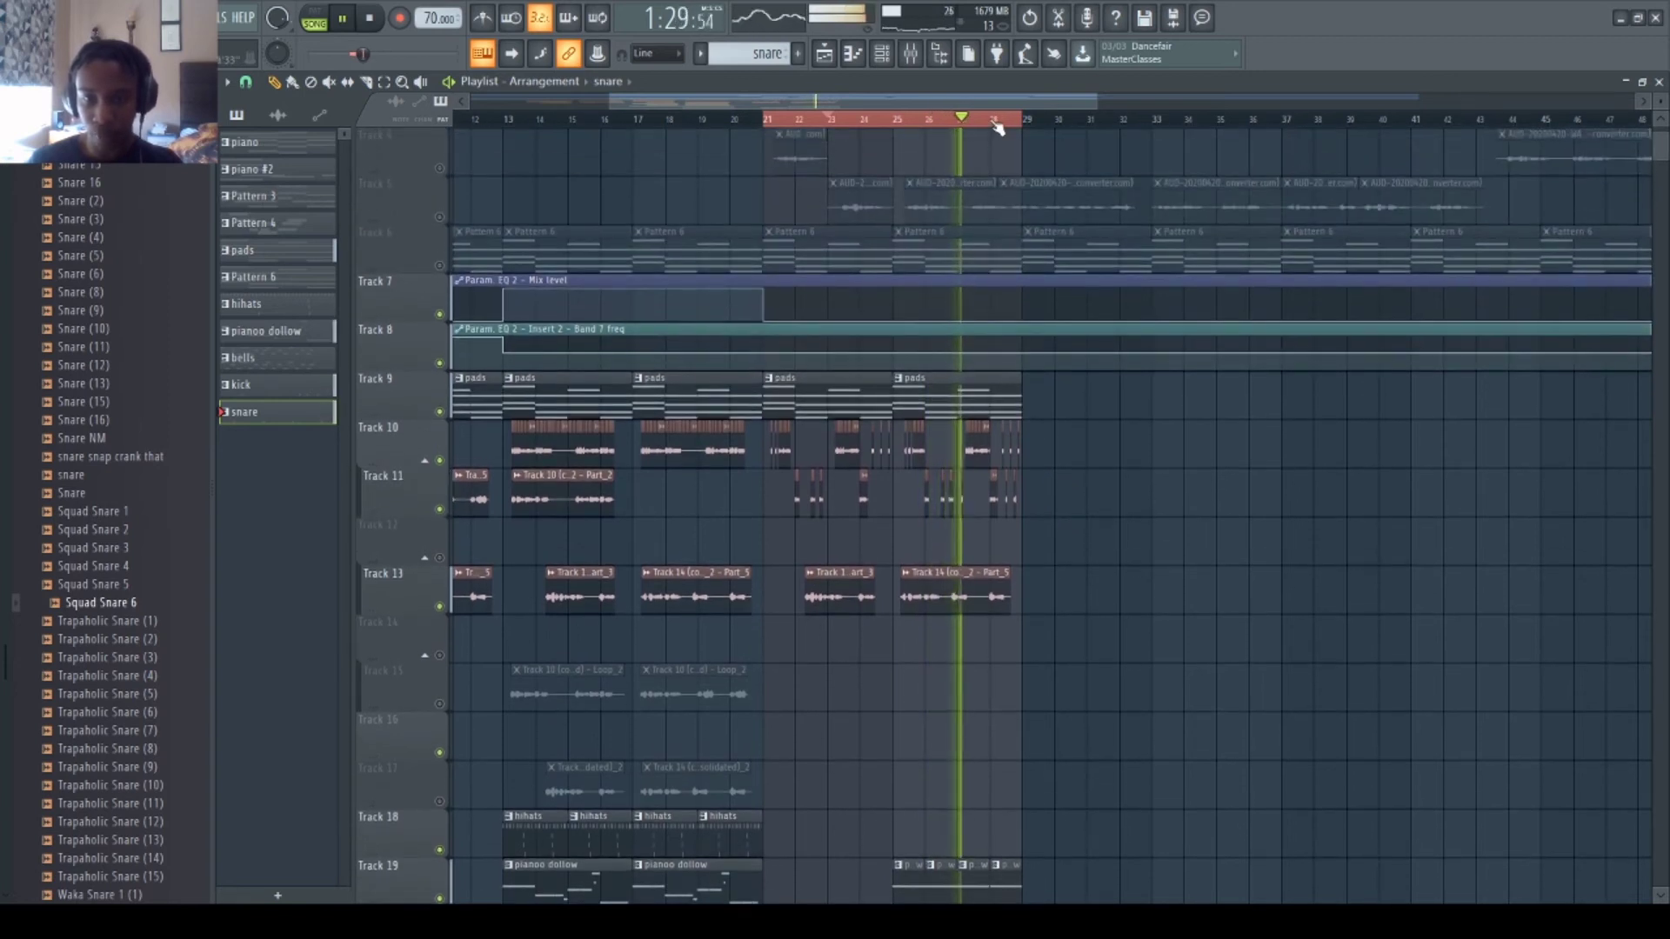
scroll(999, 123, "up", 2)
scroll(998, 126, "up", 1)
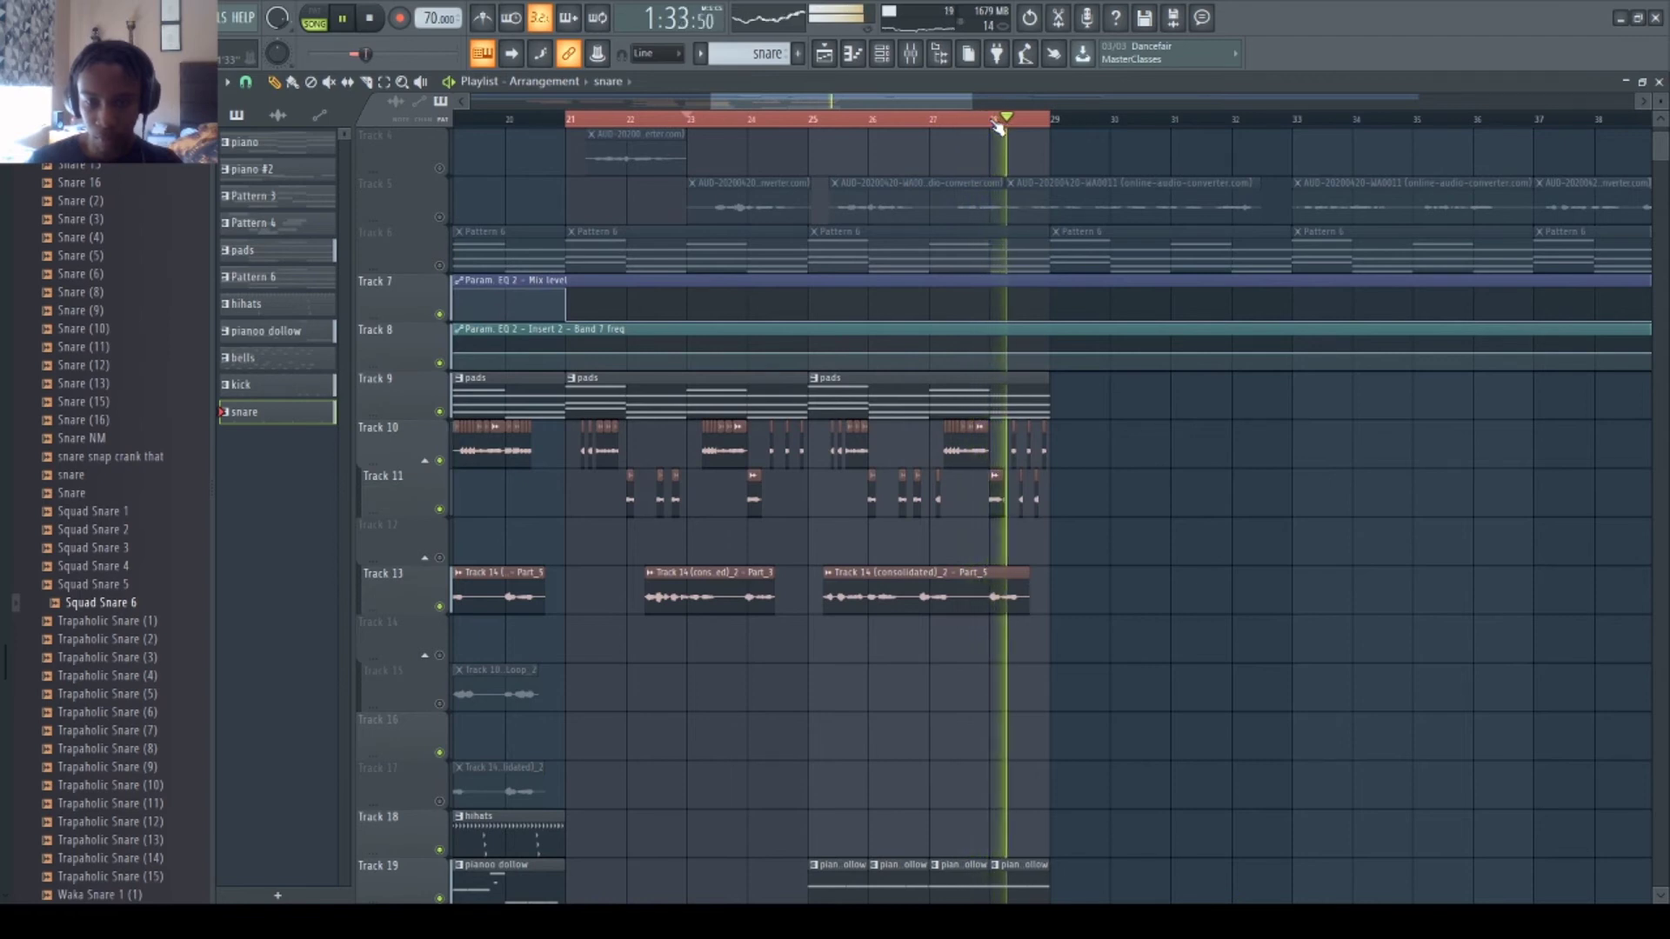
scroll(1052, 122, "up", 3)
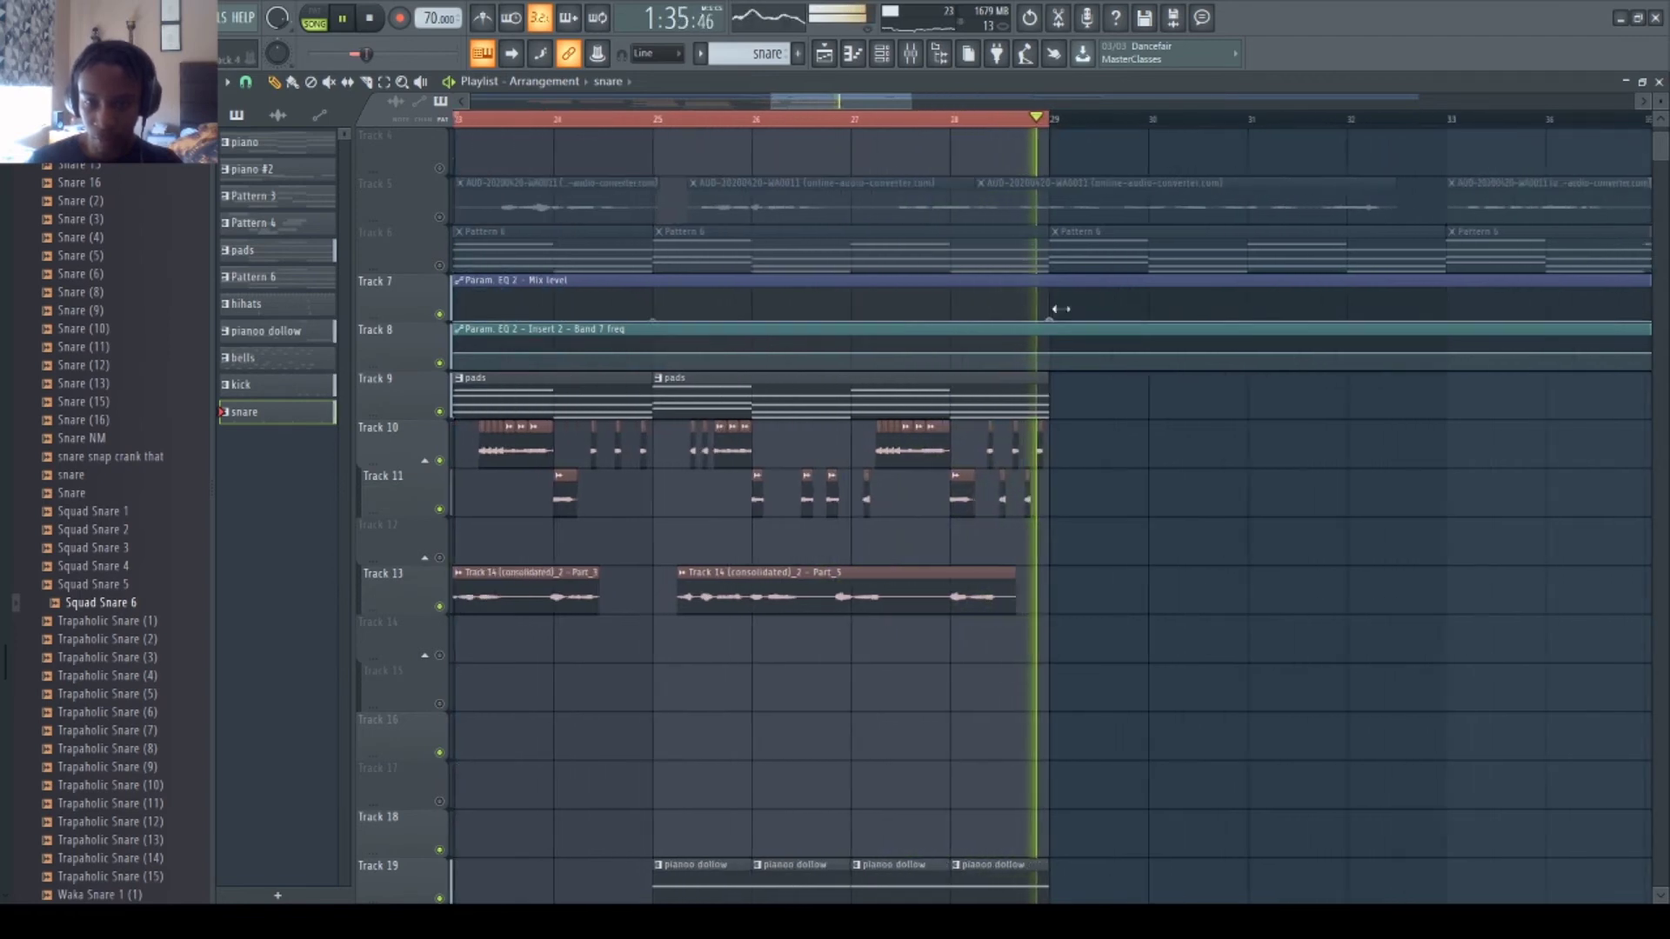
left_click(828, 118)
right_click(997, 500)
right_click(1025, 503)
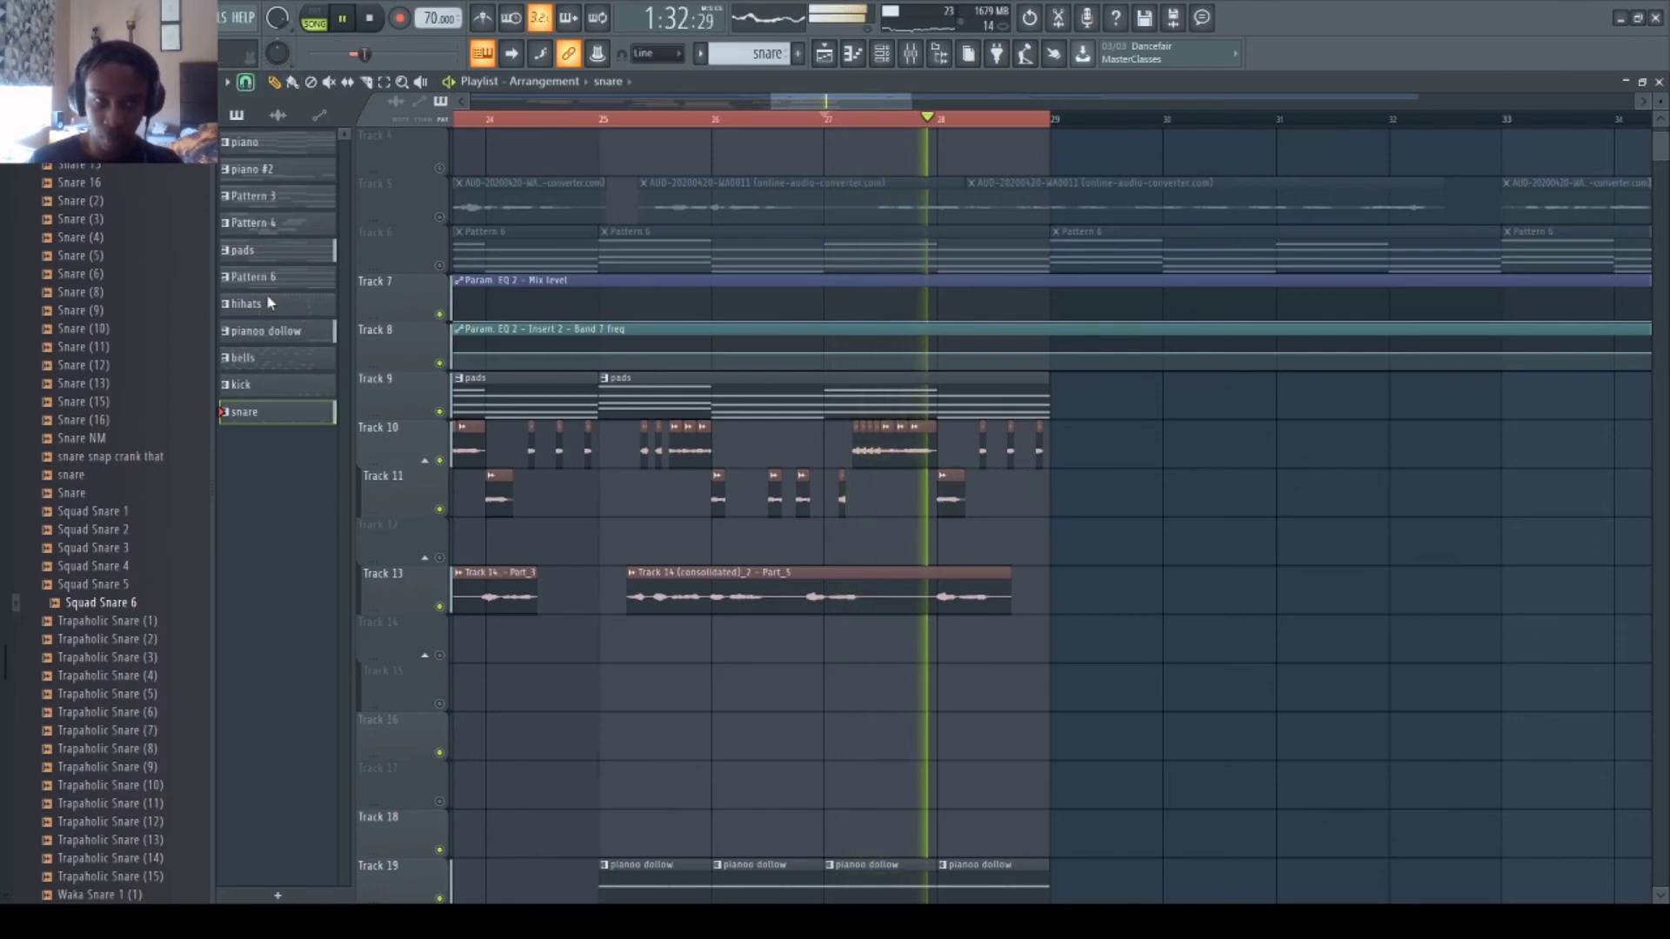
- Place two copies of a Track 10 slice after bar 27 onto Track 11 between bars 28 and 29, and replay from bar 21
key("space")
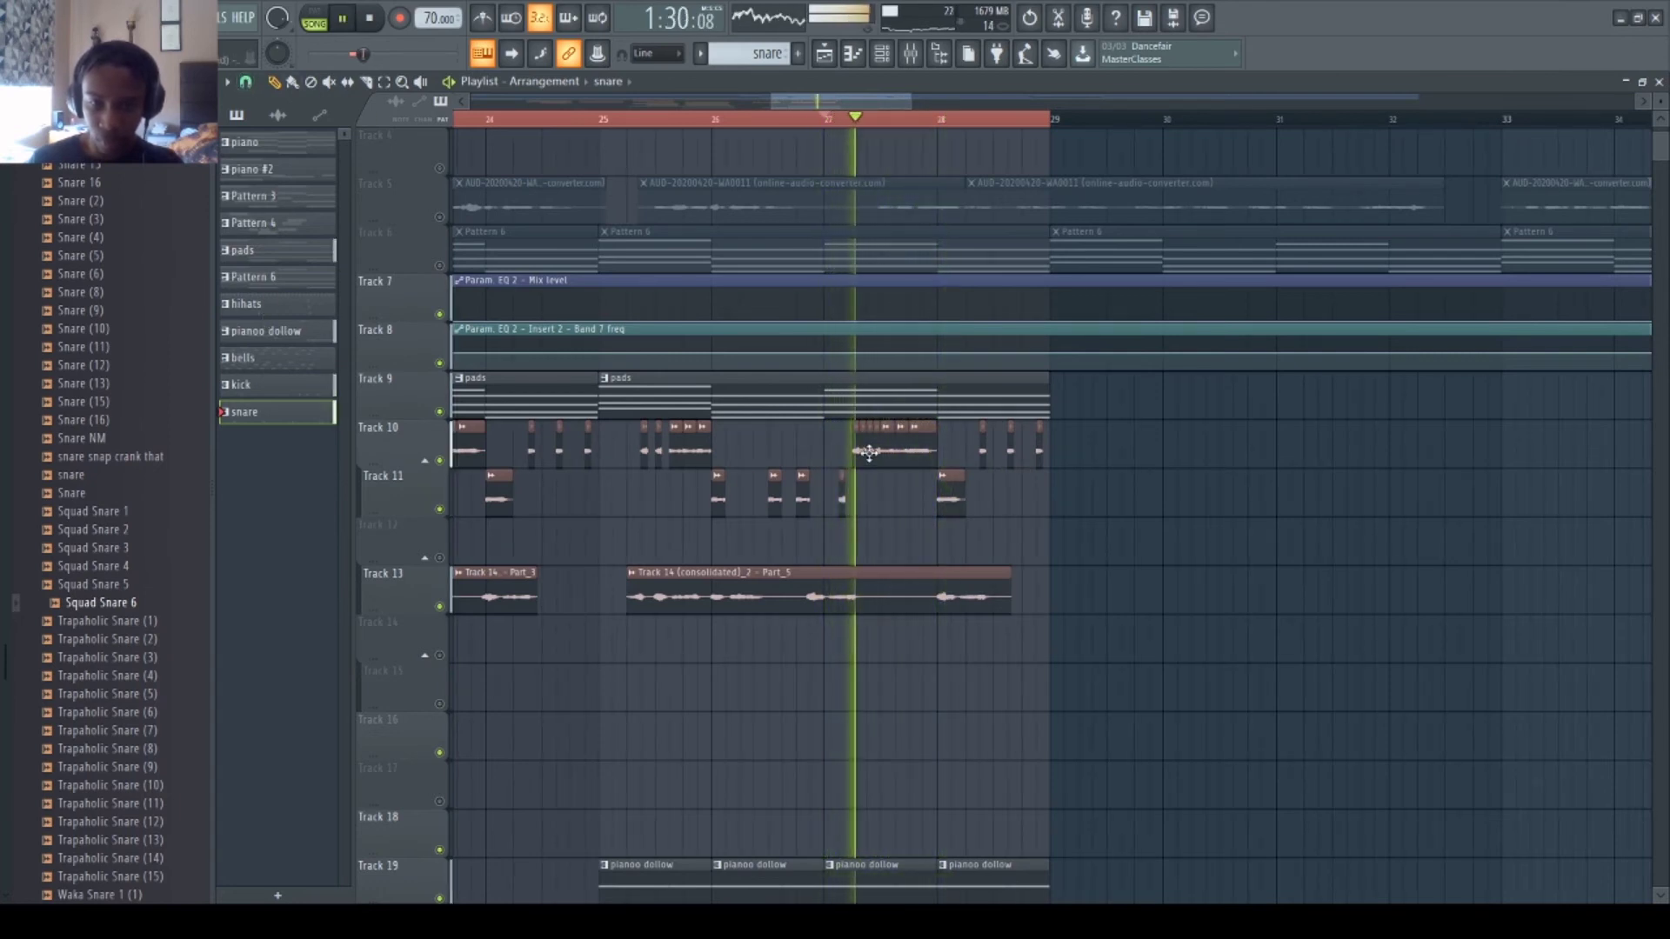
left_click(887, 452)
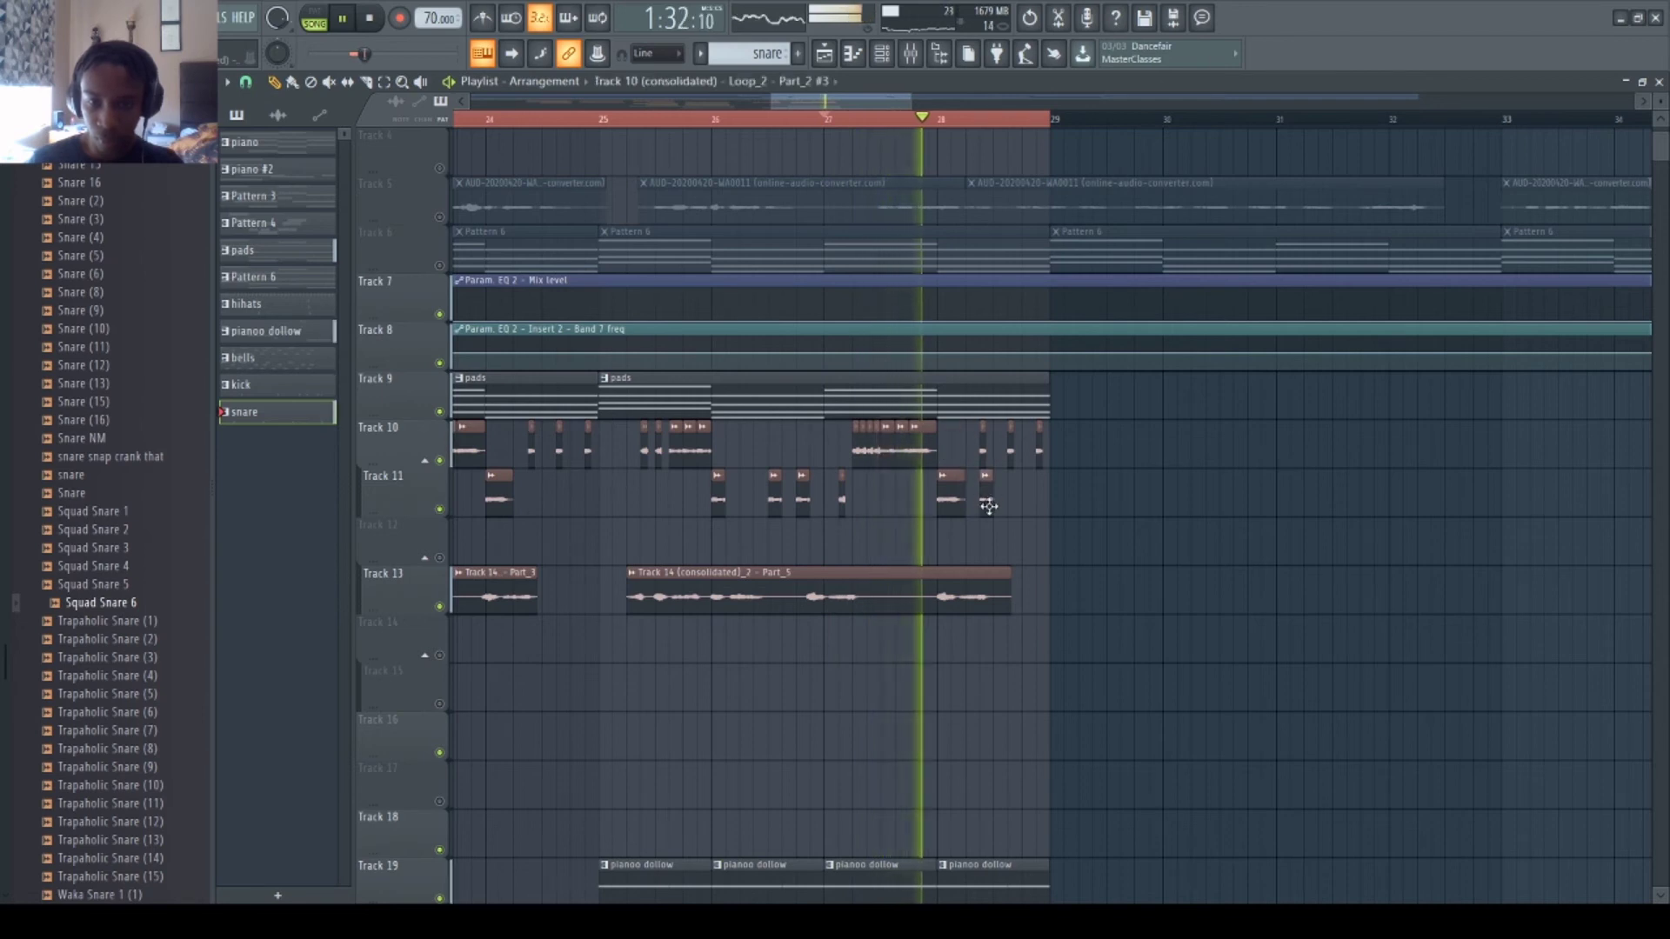
left_click(998, 500)
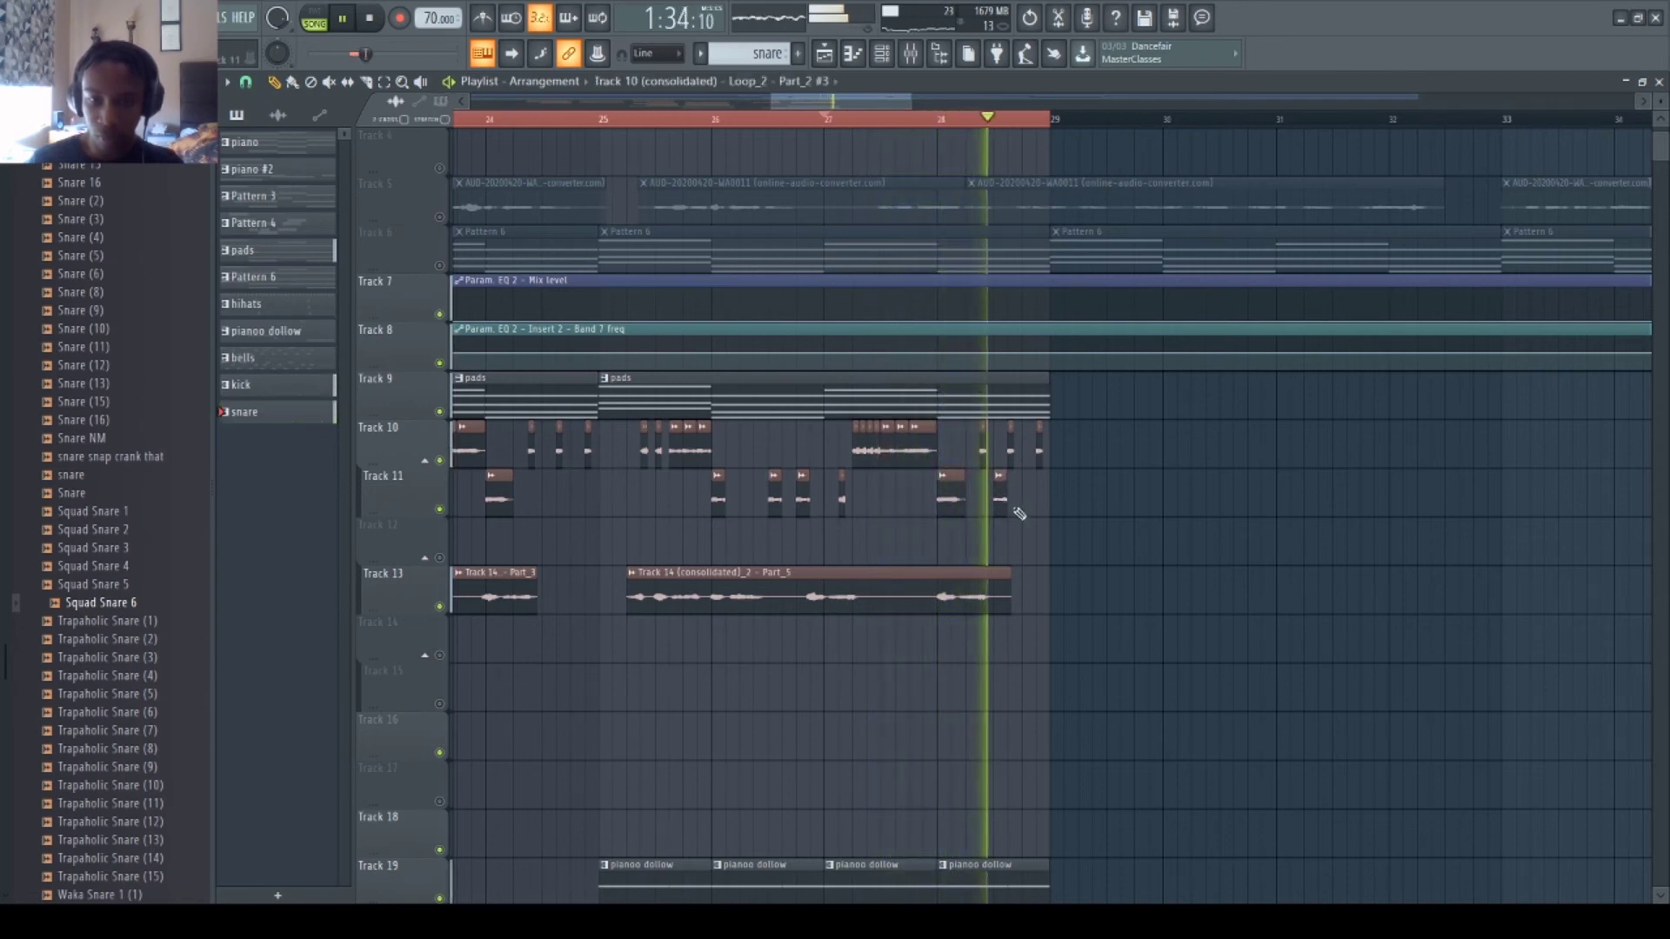
left_click(1023, 503)
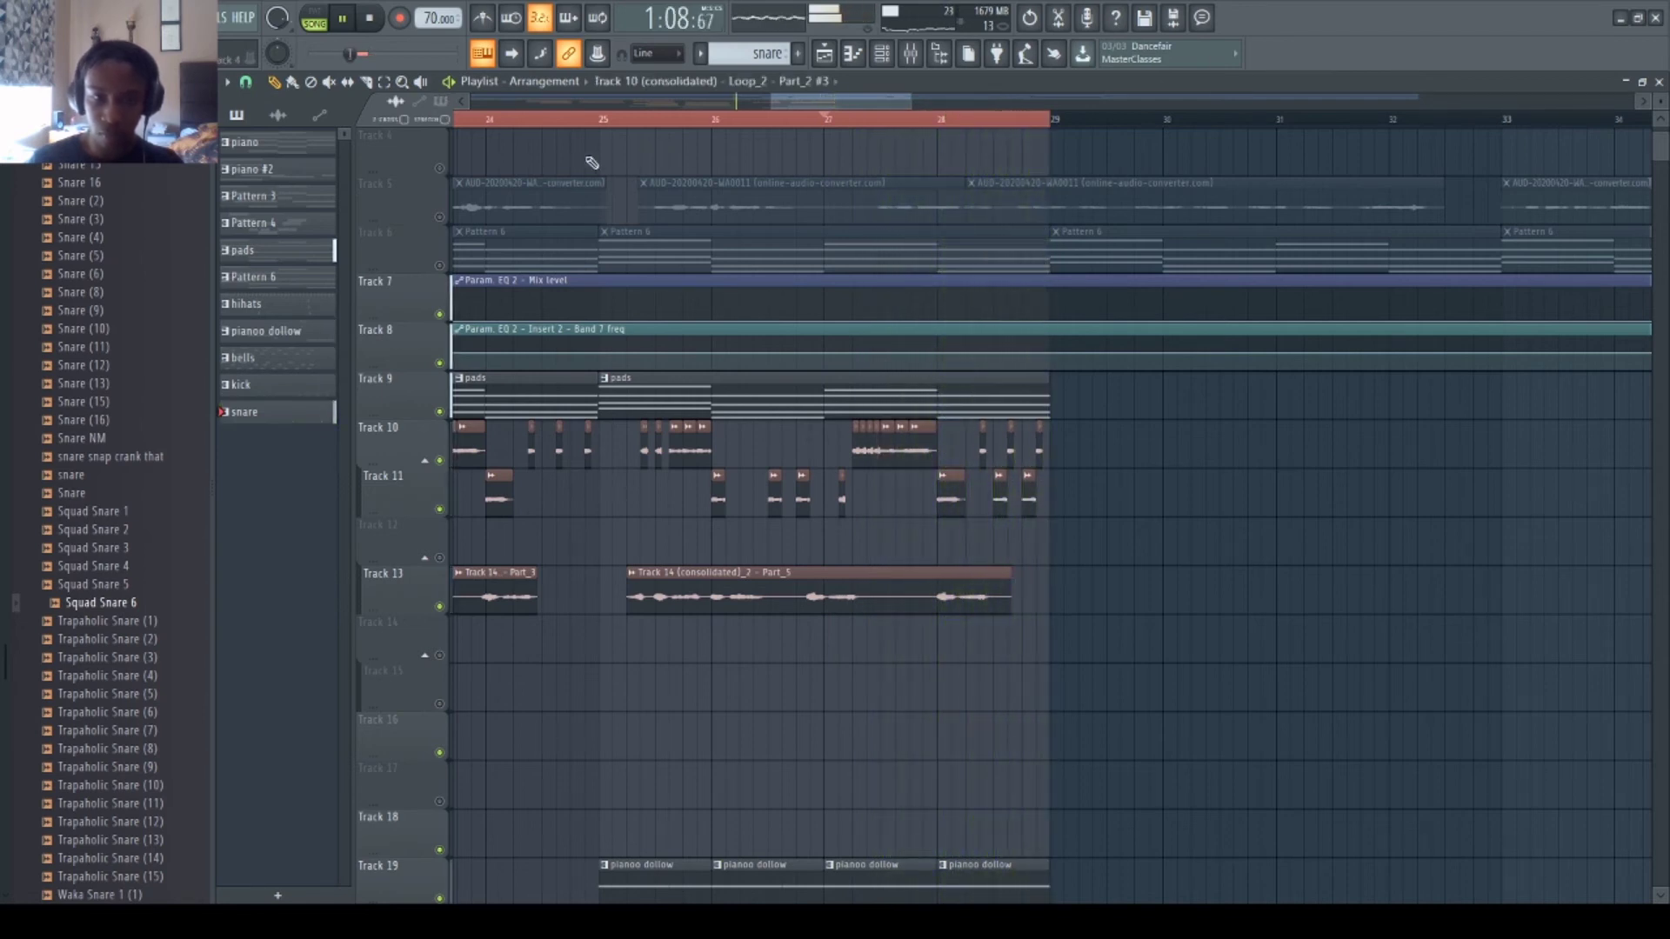
scroll(570, 126, "down", 5)
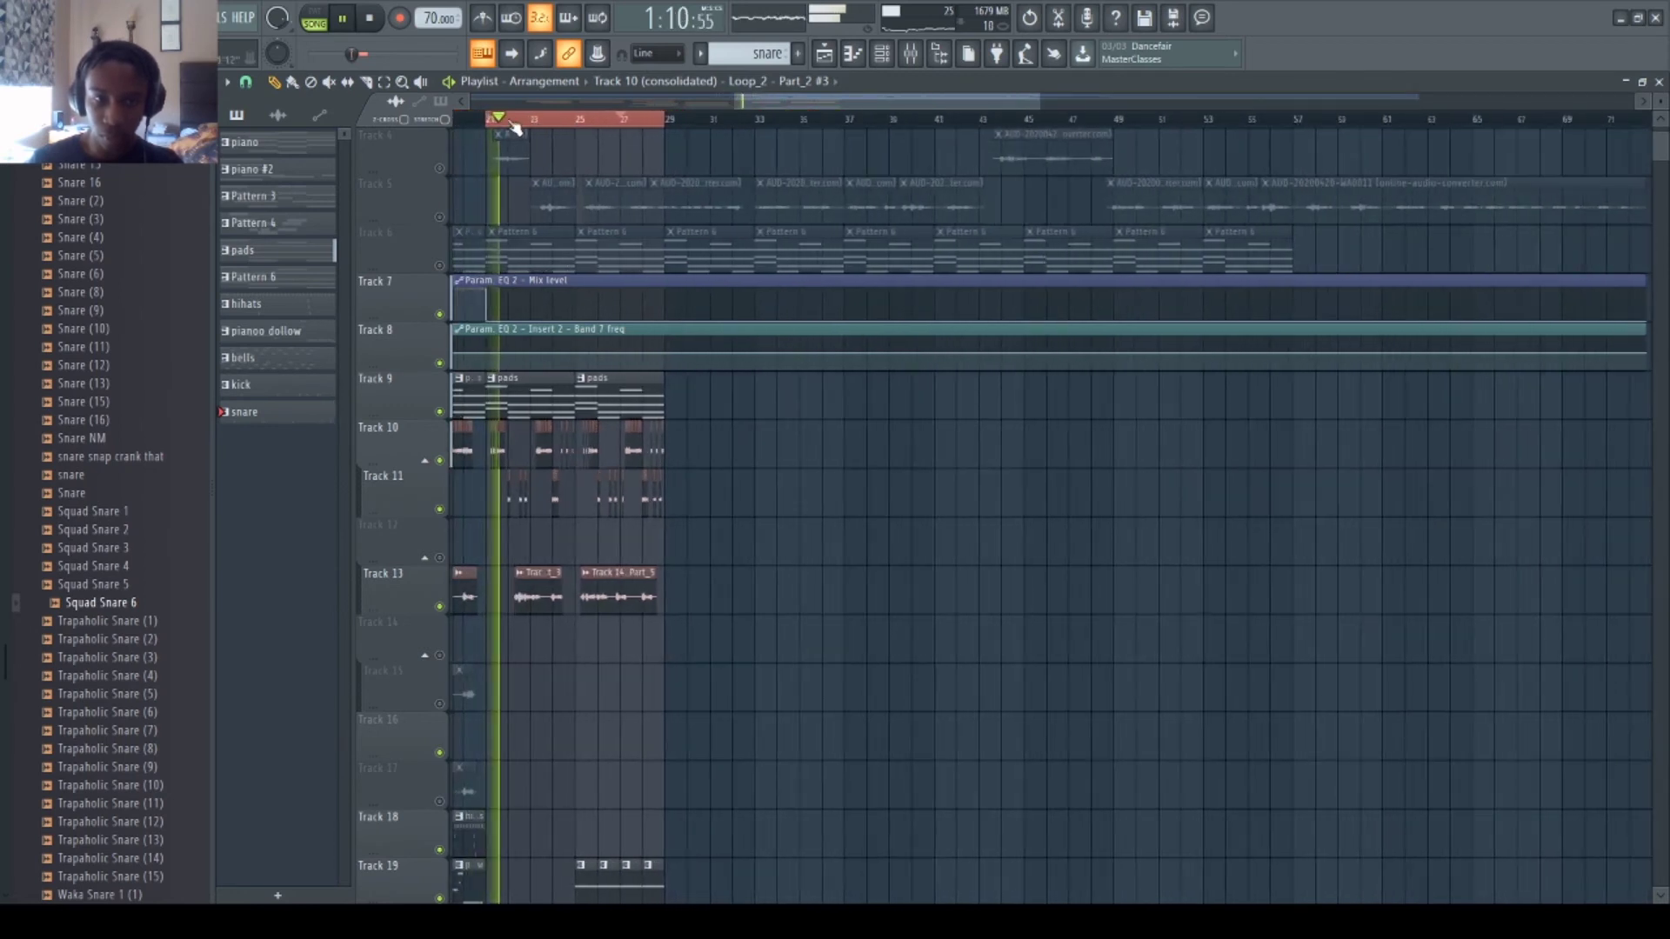
scroll(687, 129, "up", 5)
key("space")
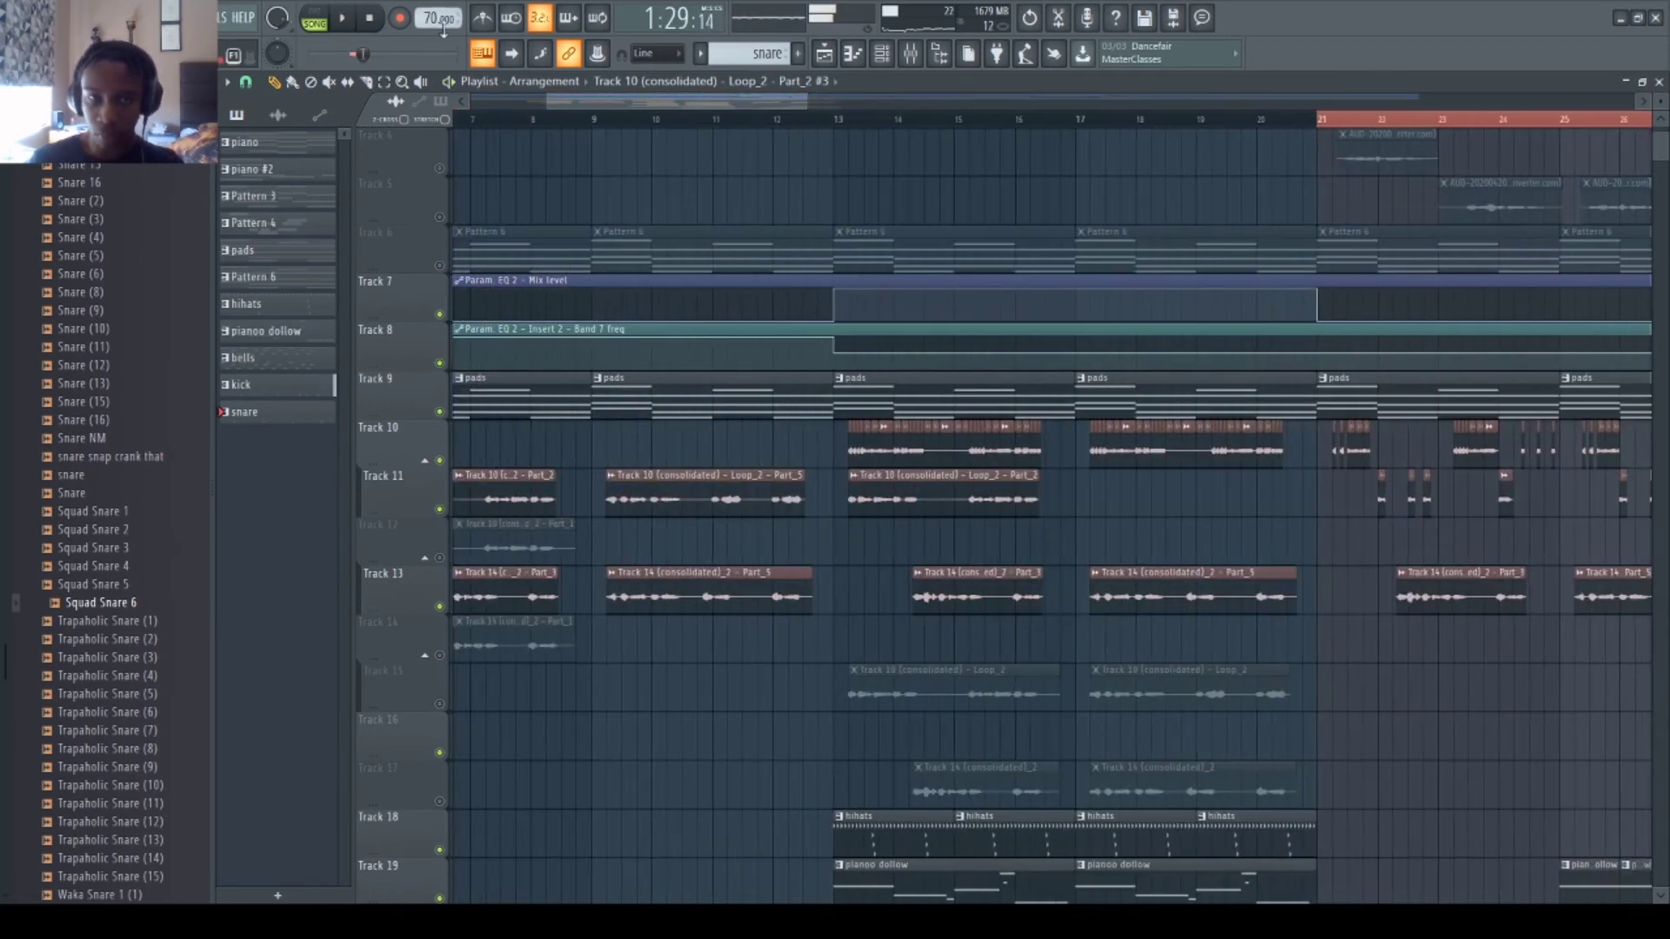
key("space")
scroll(666, 108, "right", 5)
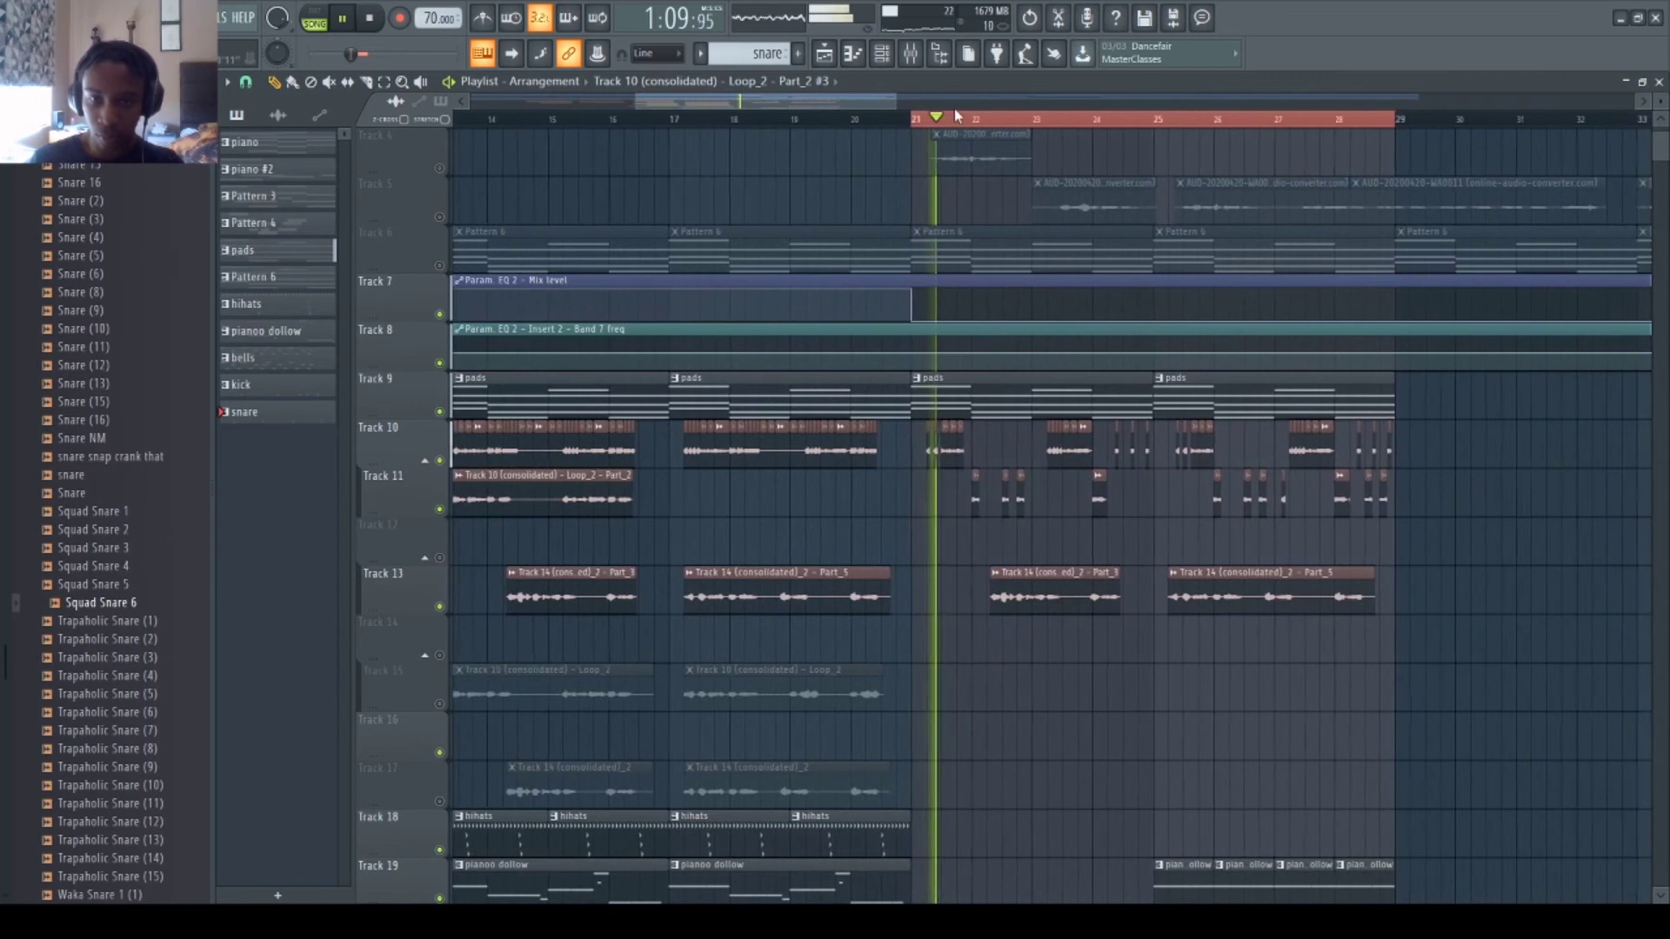
- Play the section from bar 21, comparing the vocals with Track 13 muted and unmuted
scroll(955, 109, "left", 3)
scroll(1255, 119, "up", 3)
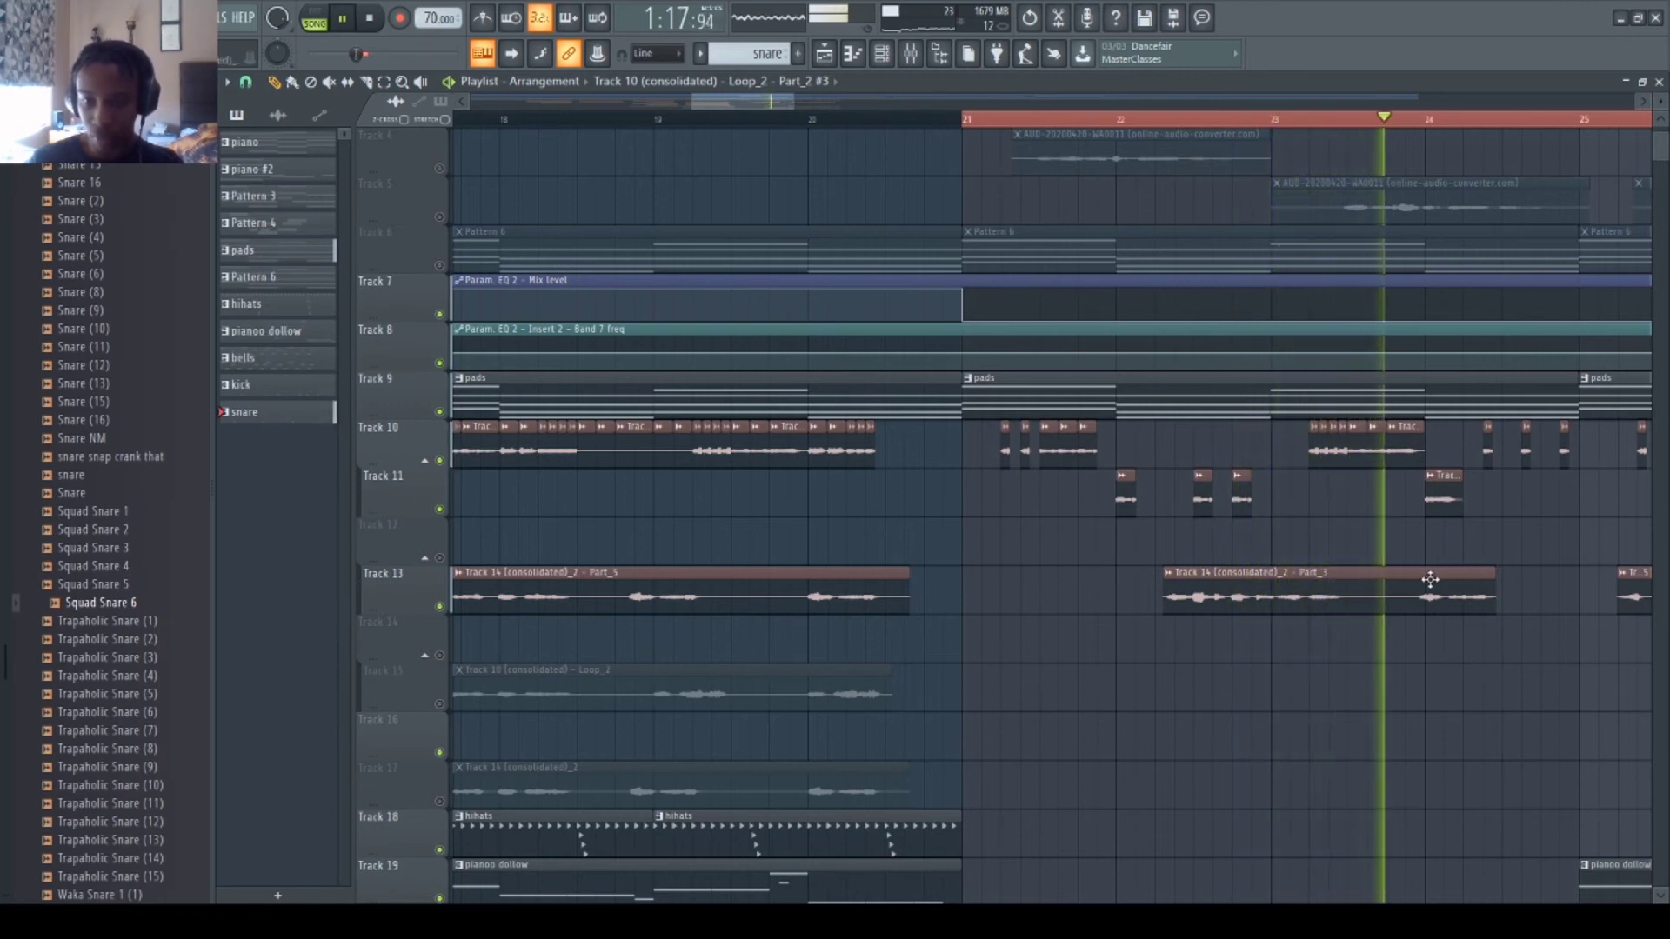
key("space")
key("space")
left_click(440, 606)
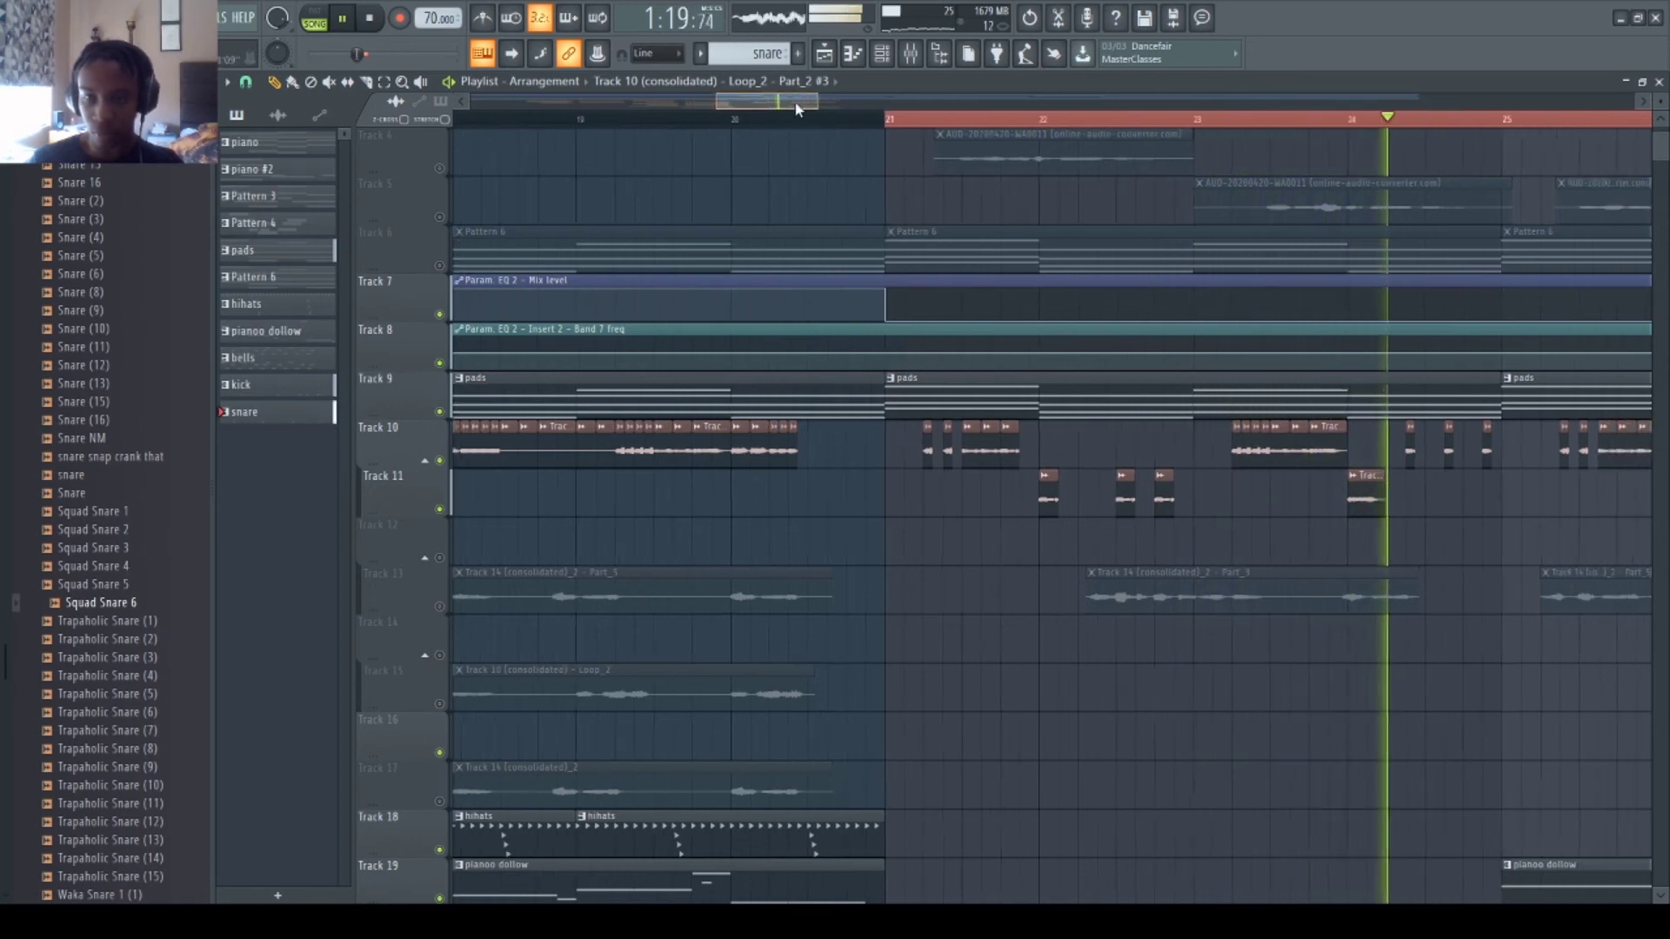
left_click(439, 606)
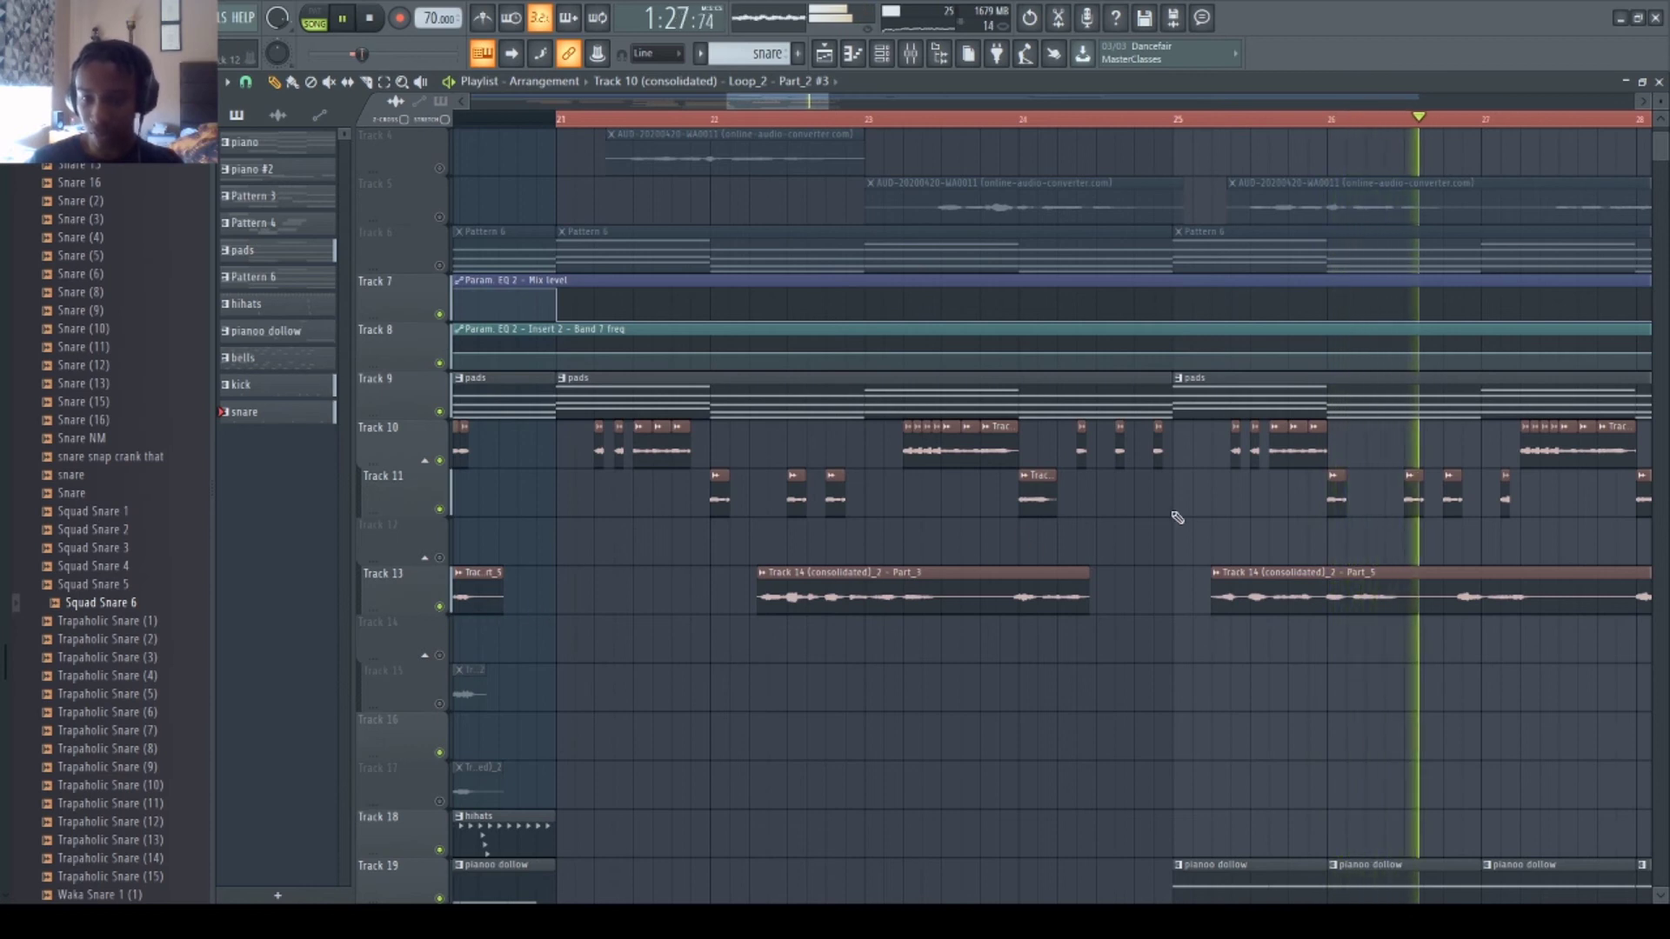
- Replay the vocals from bar 25 and compare them with Track 10 muted and unmuted
key("space")
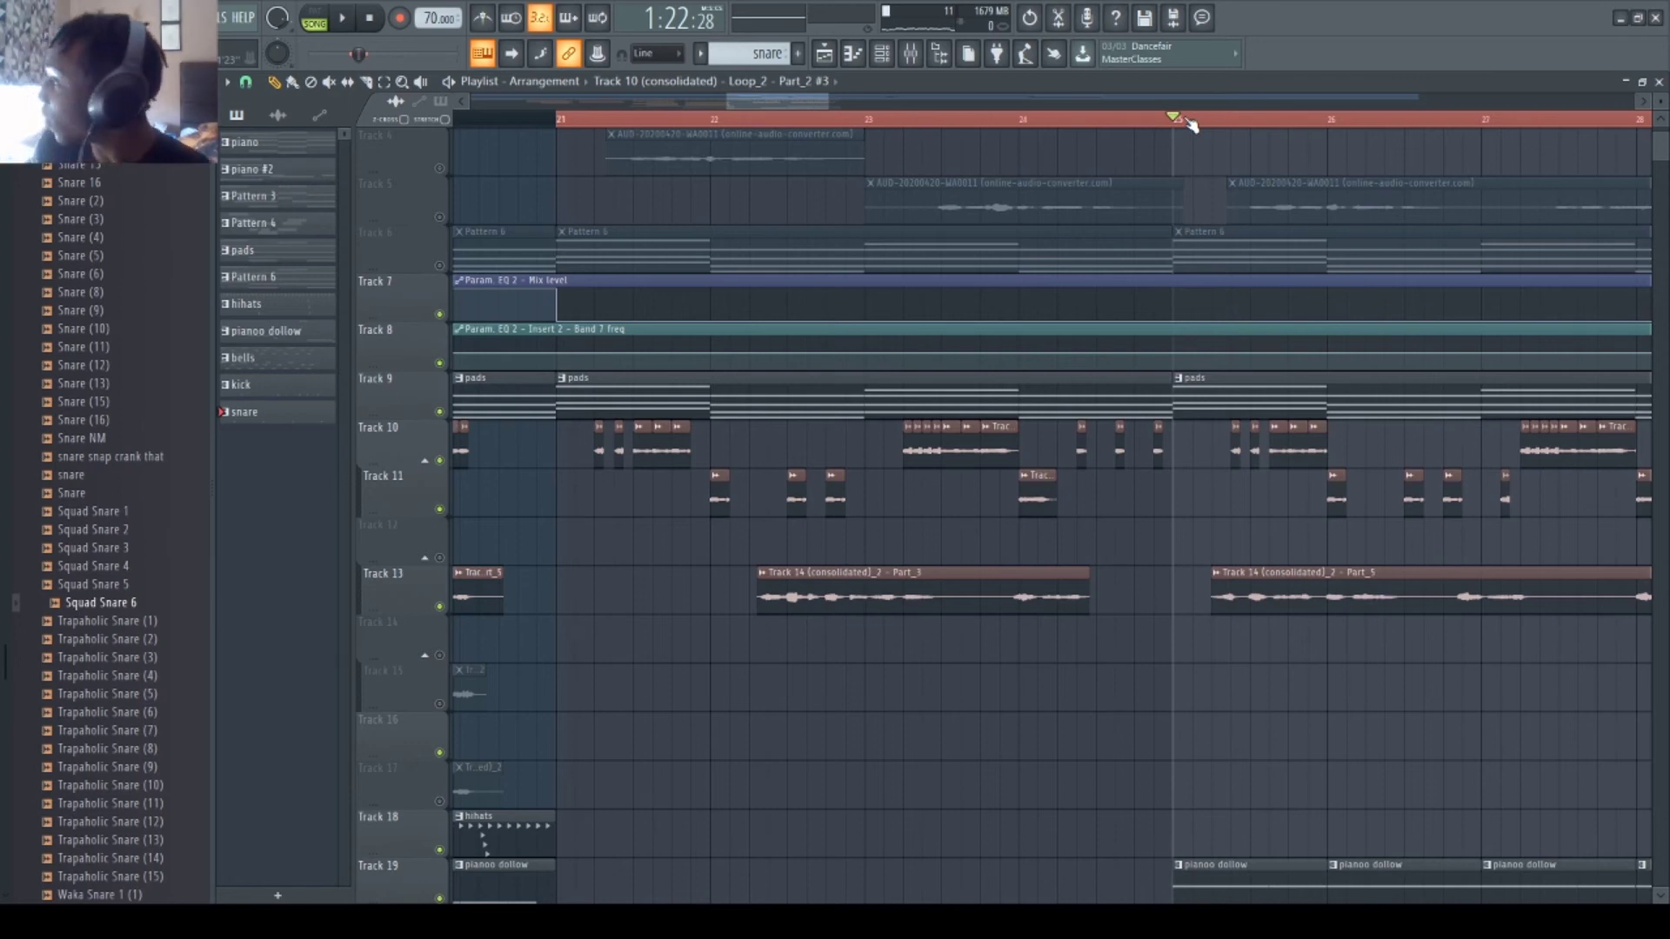
key("space")
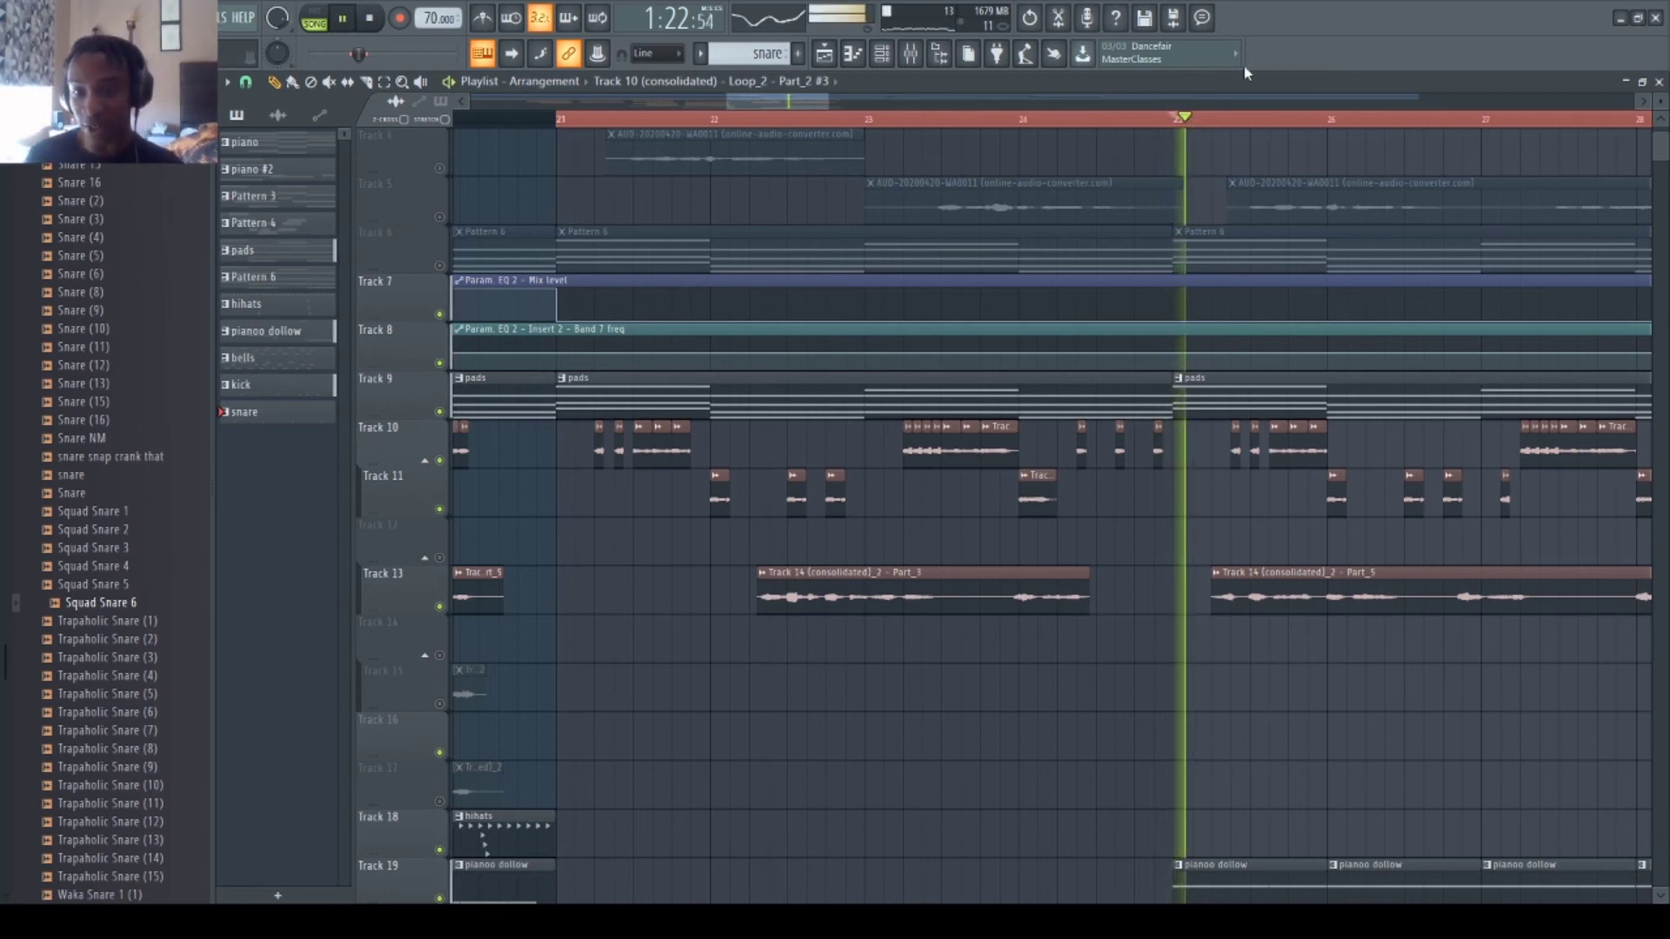
scroll(1354, 124, "up", 2)
scroll(1354, 125, "up", 1)
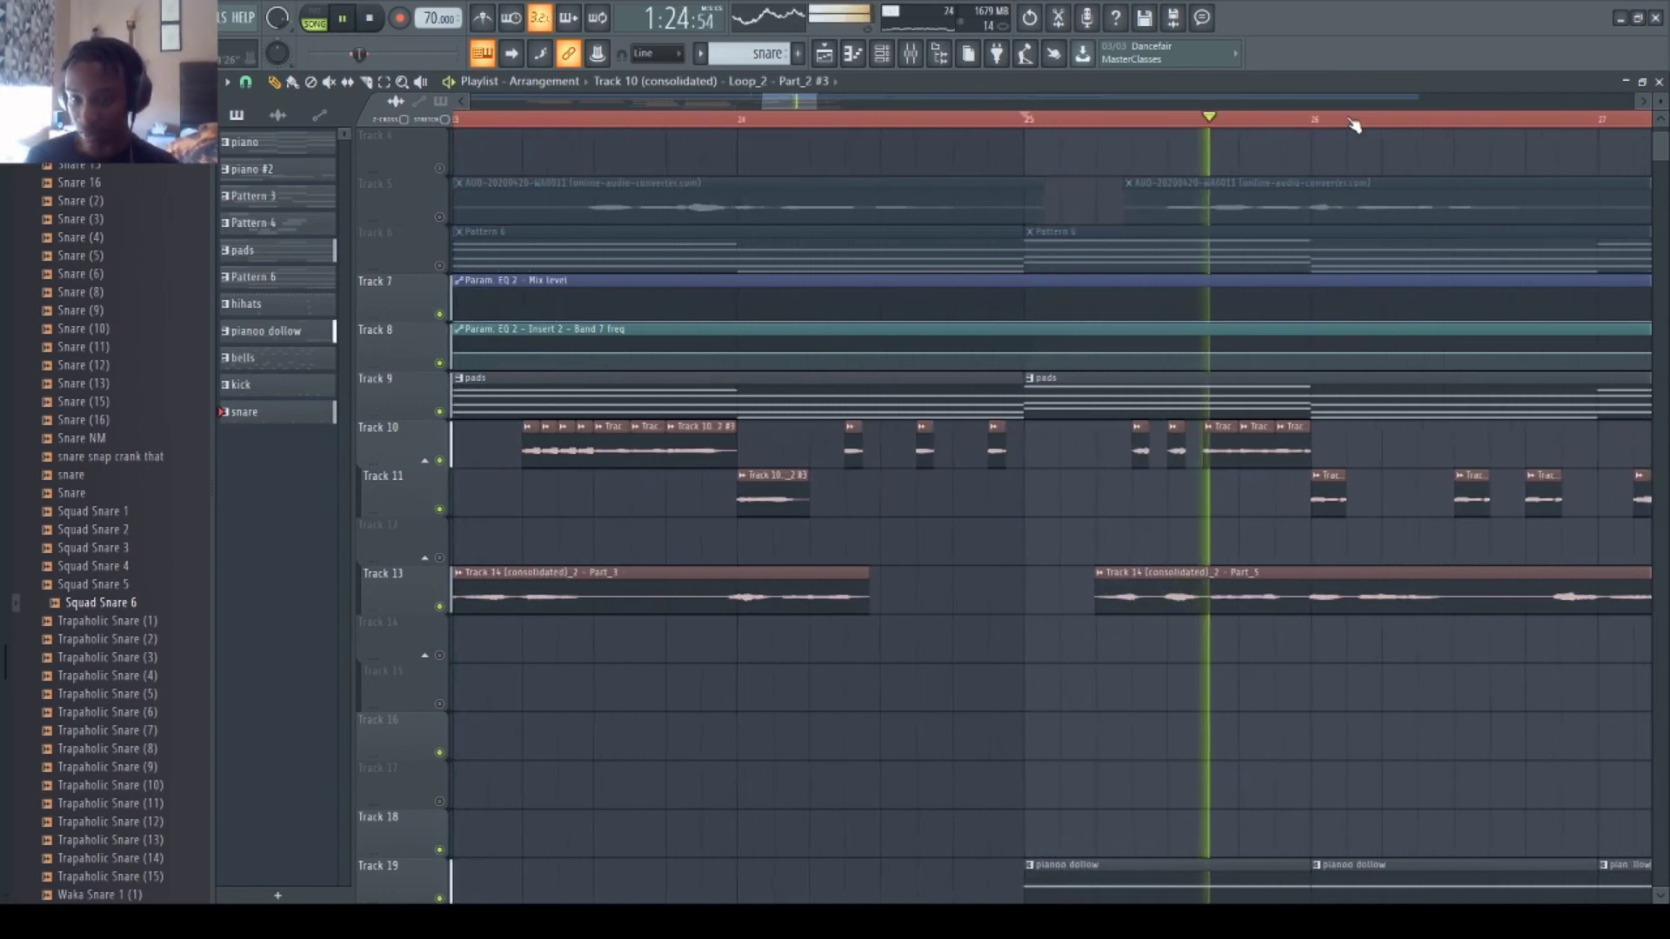
key("space")
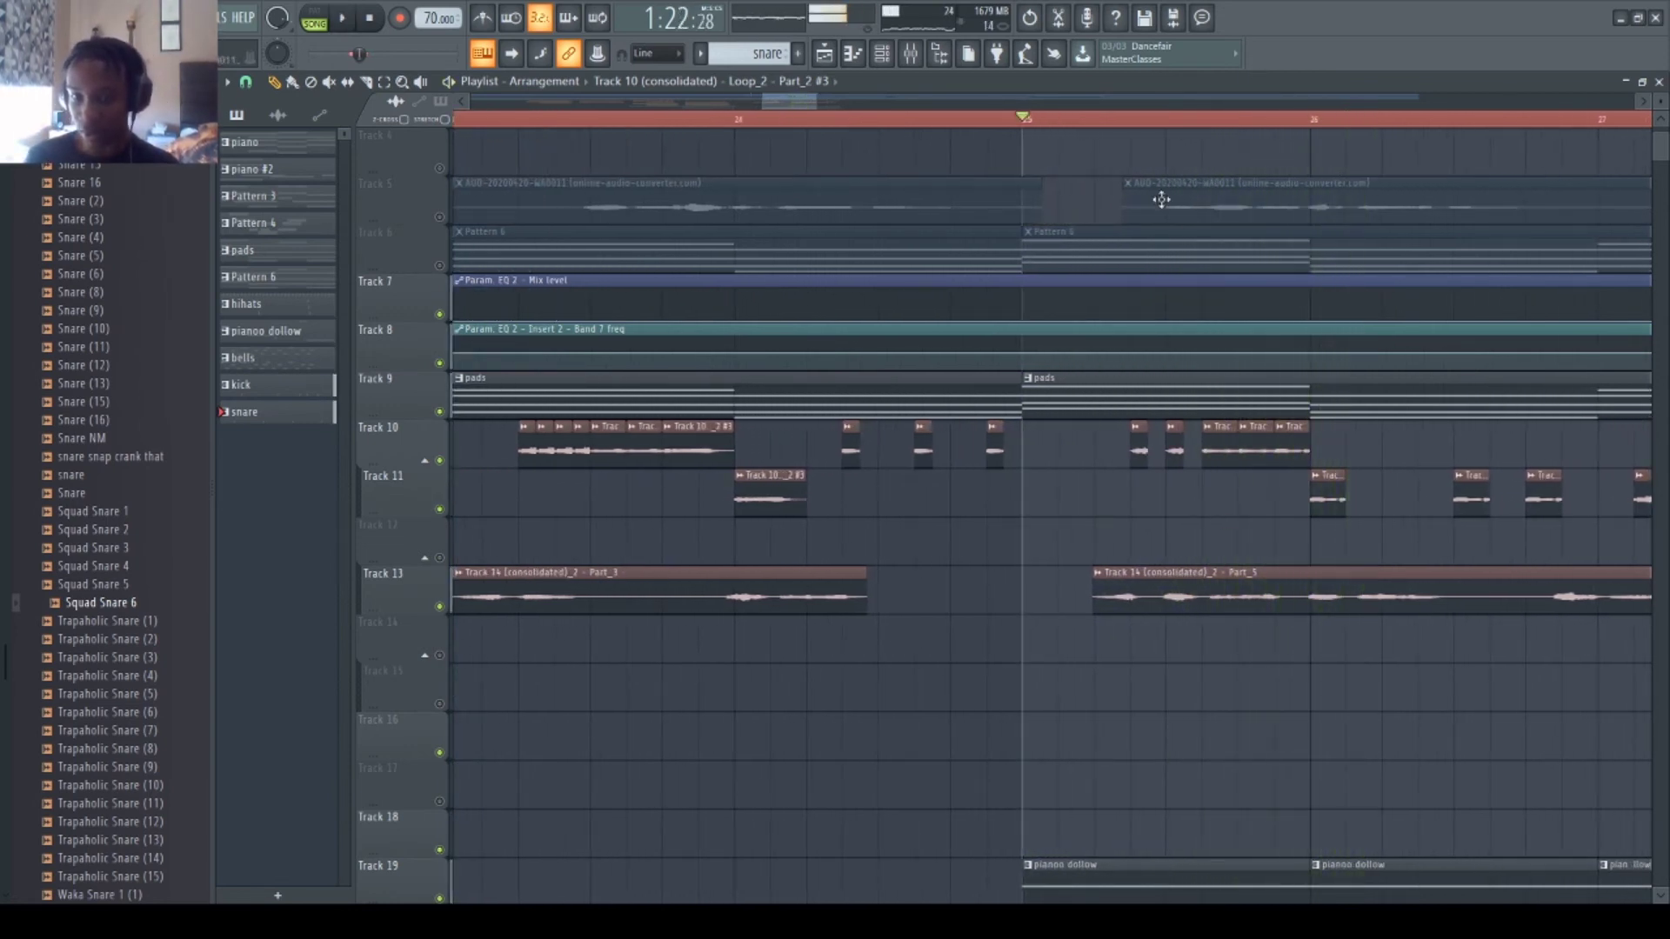
key("space")
left_click(439, 460)
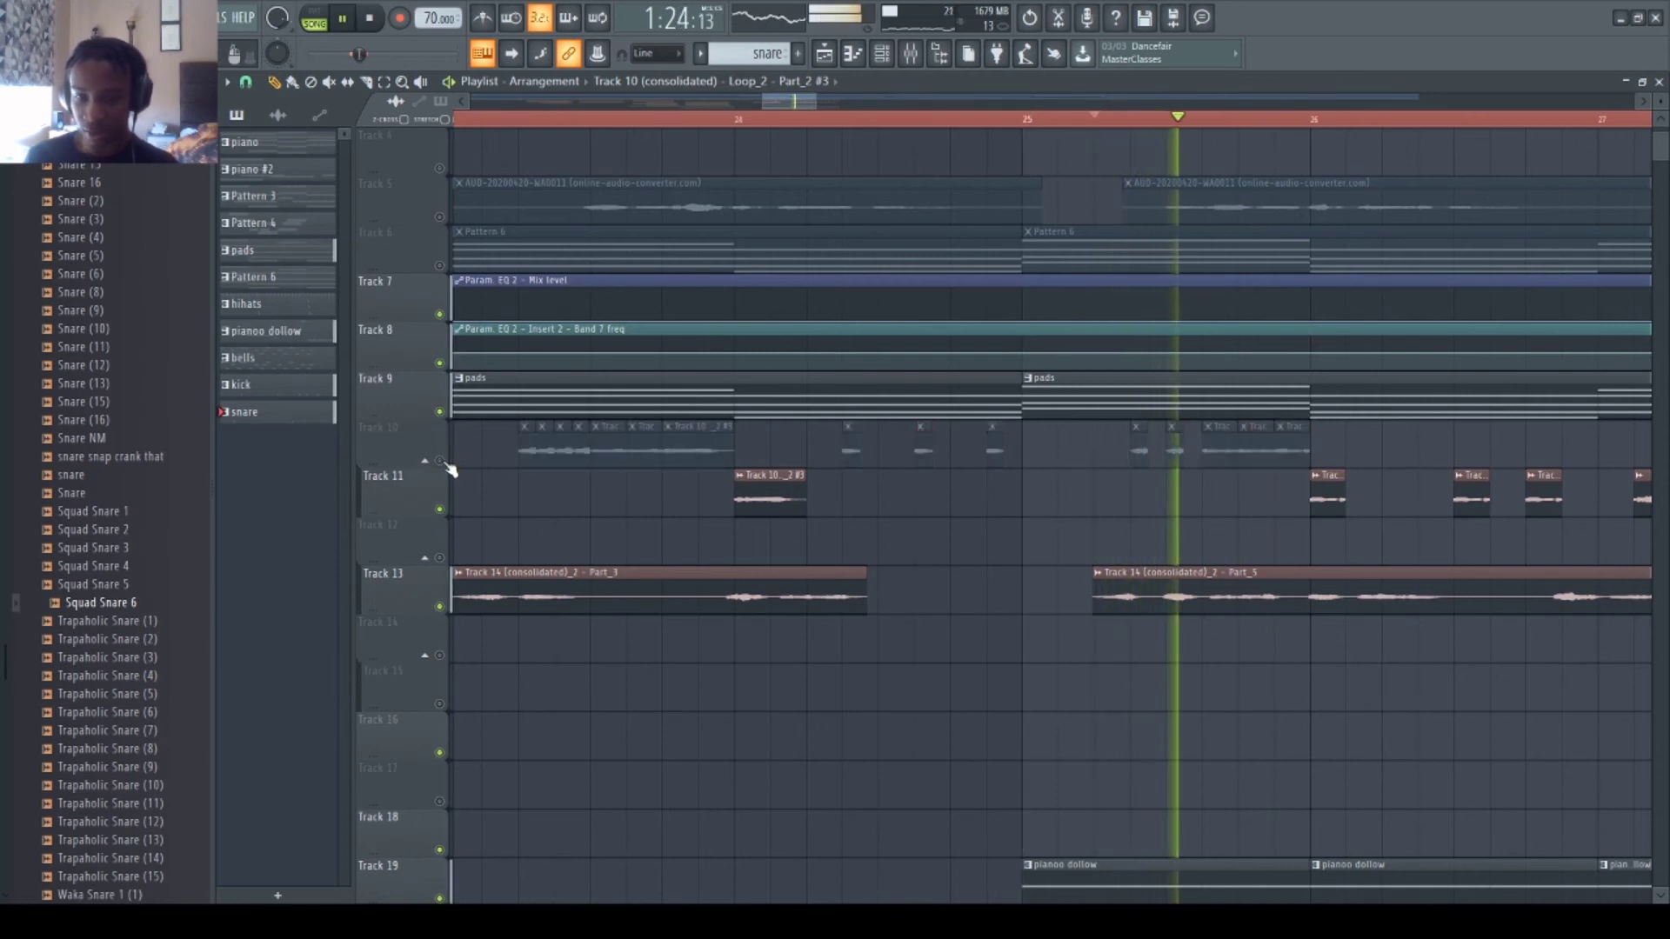
key("space")
left_click(440, 462)
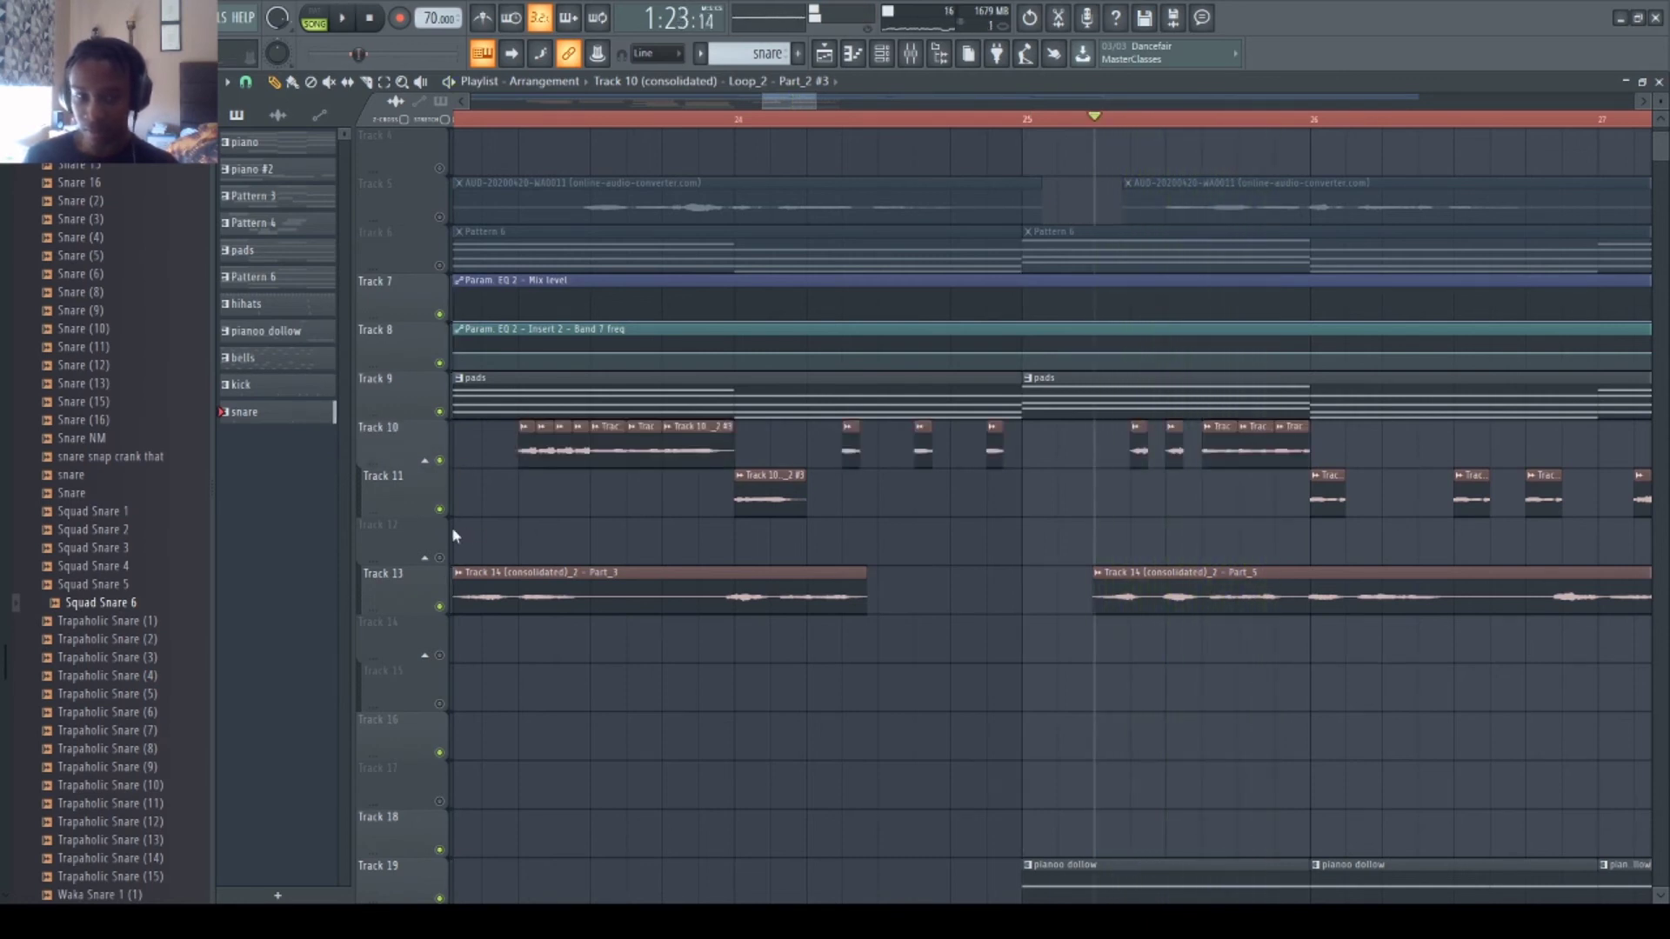
key("space")
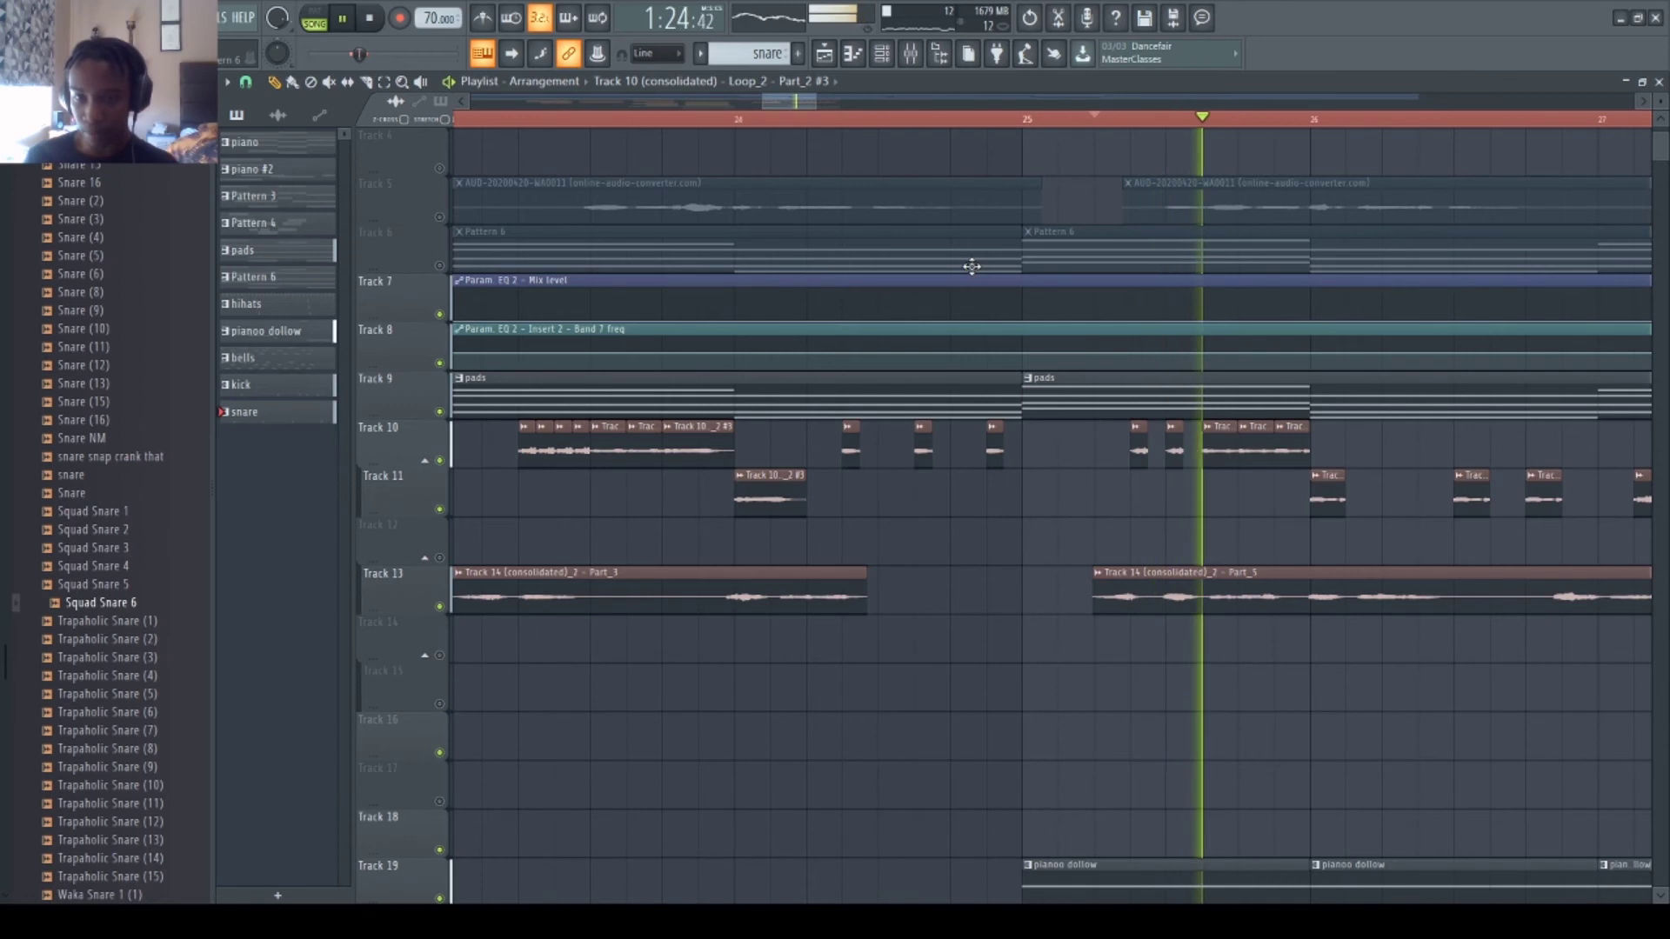
- Split the Track 13 vocal clip at bar 26 and copy the Track 10 slices before bar 26 to just before bar 27
scroll(1074, 122, "down", 5)
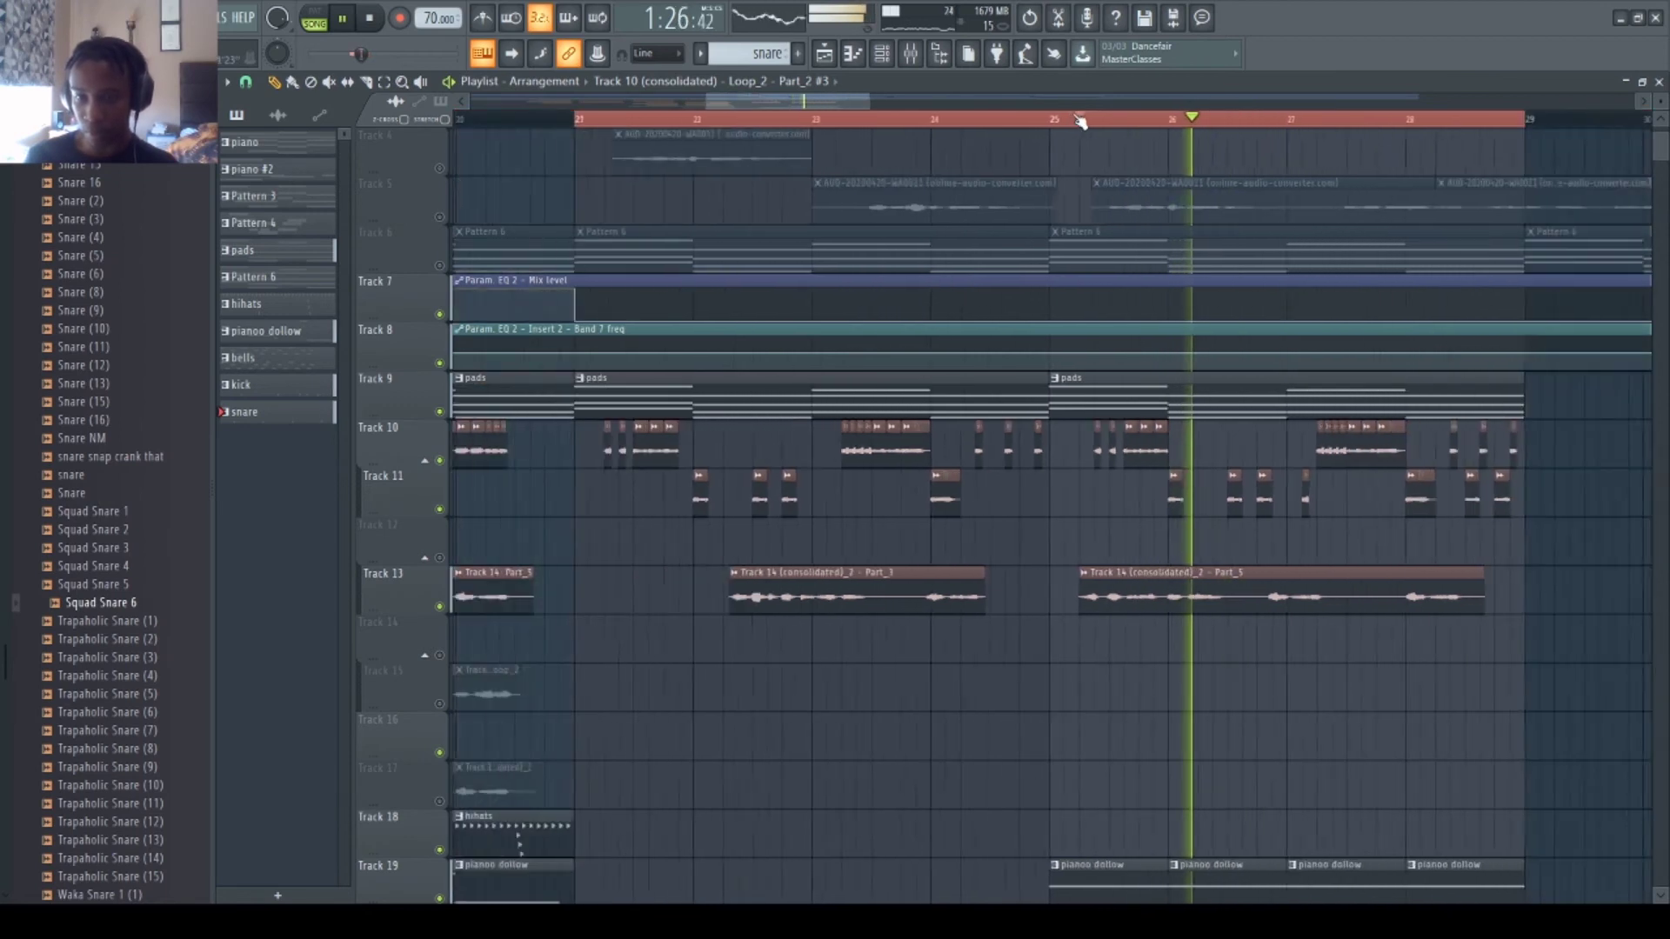
key("space")
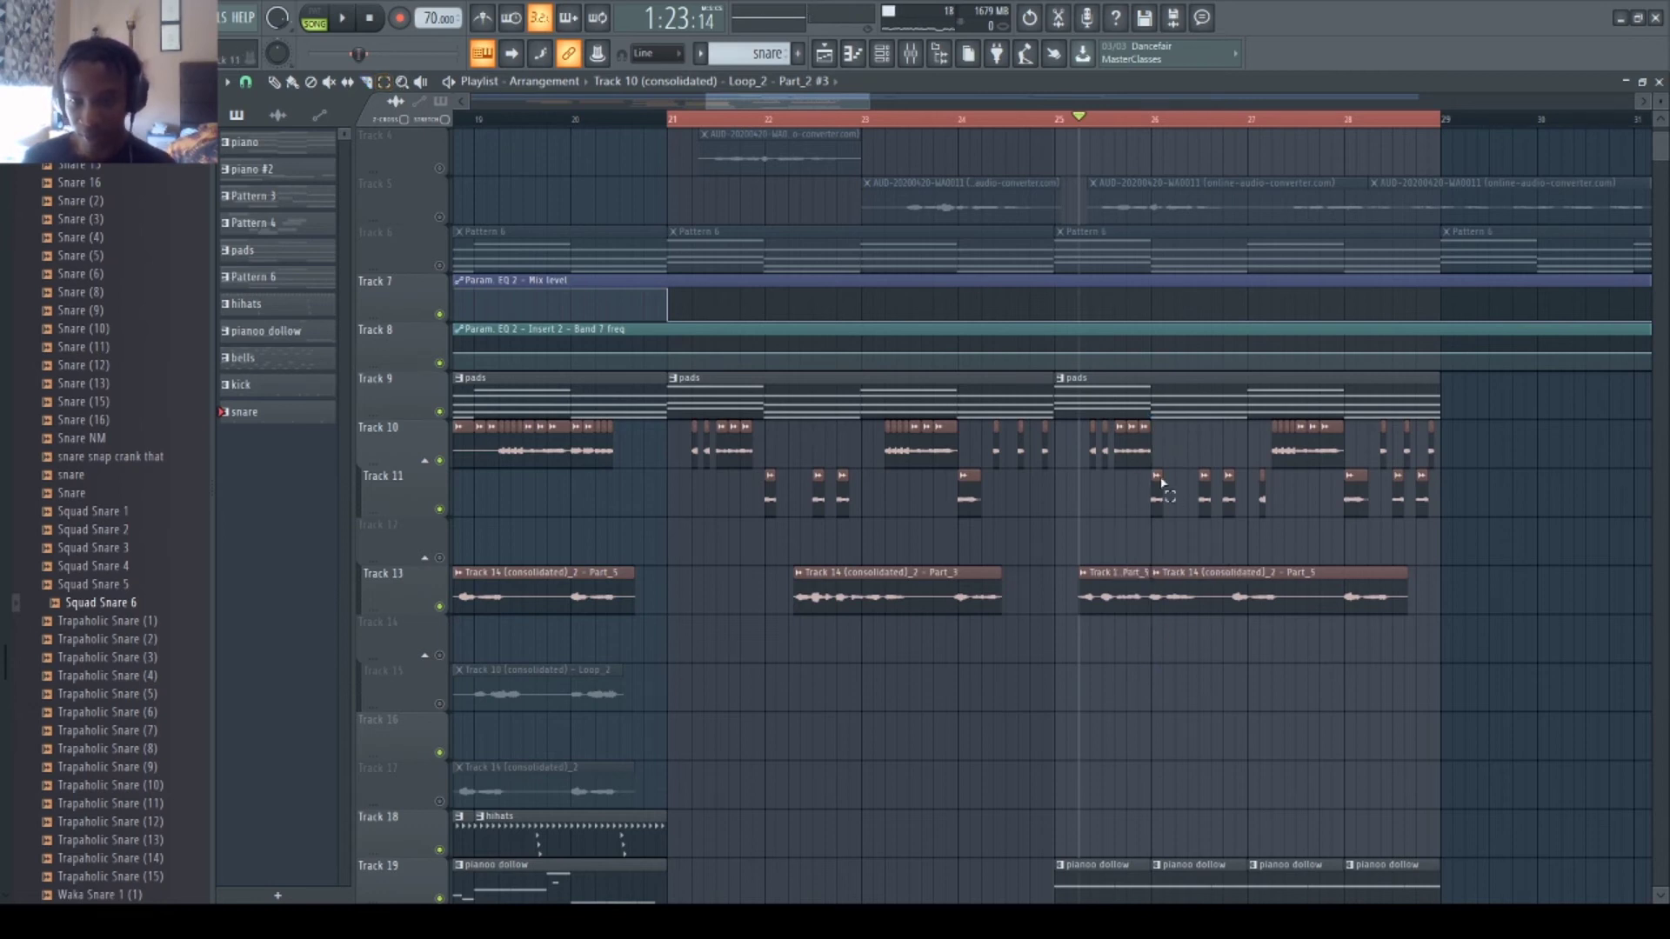
left_click_drag(1146, 419, 1067, 618)
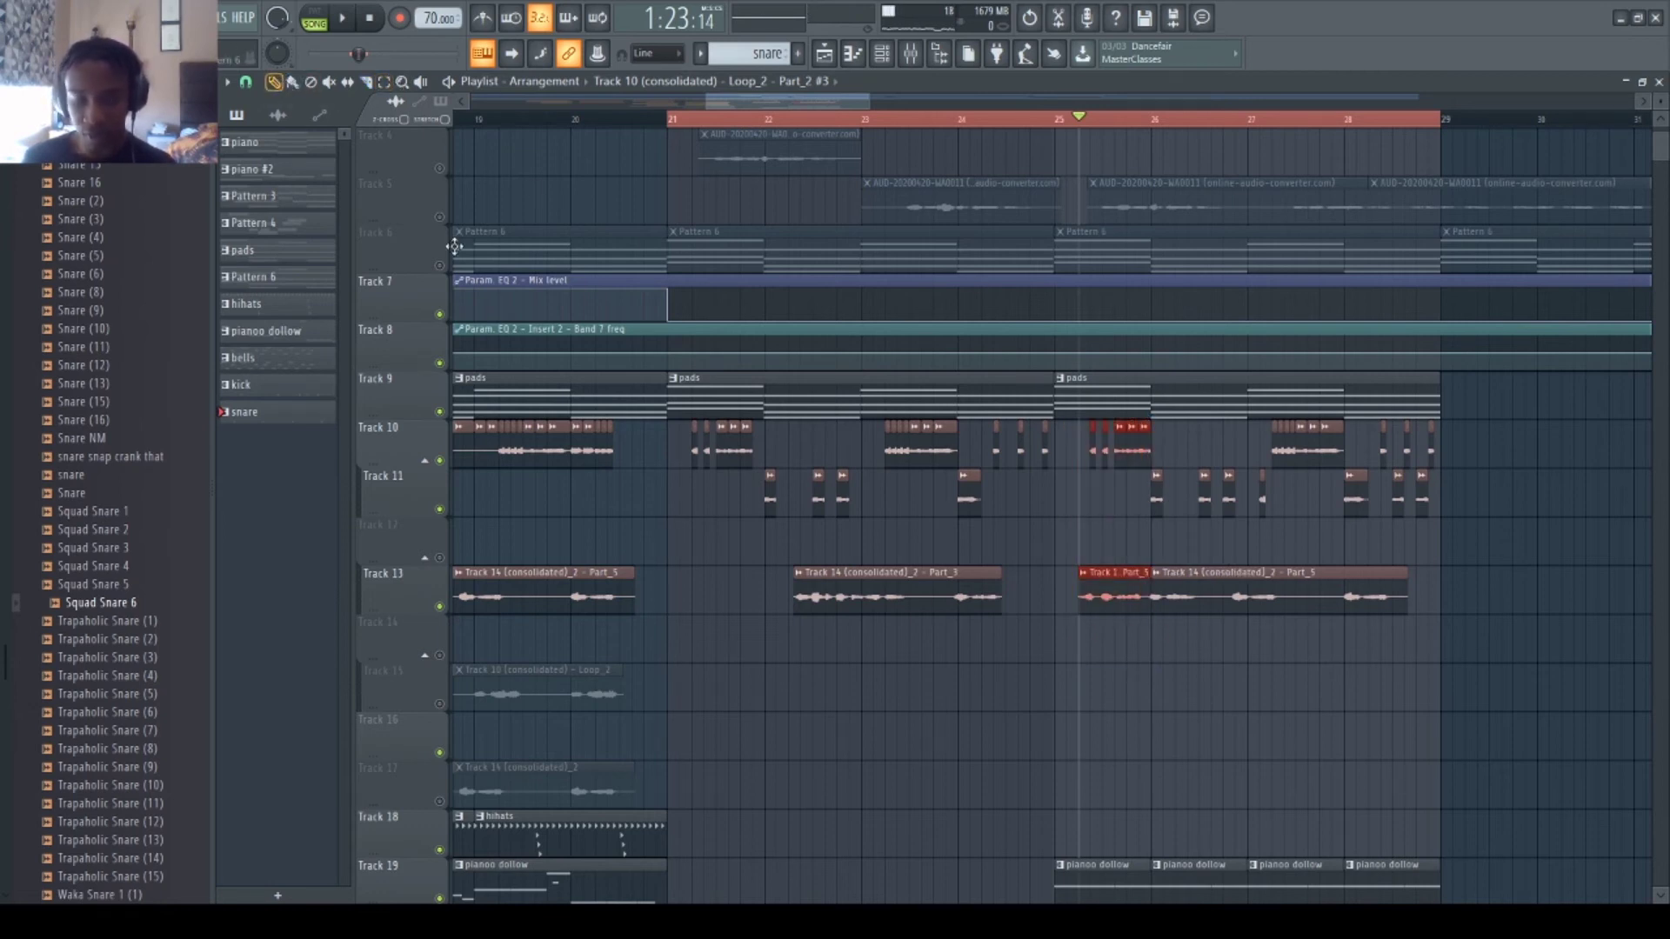
left_click_drag(1208, 844, 1216, 843)
key("space")
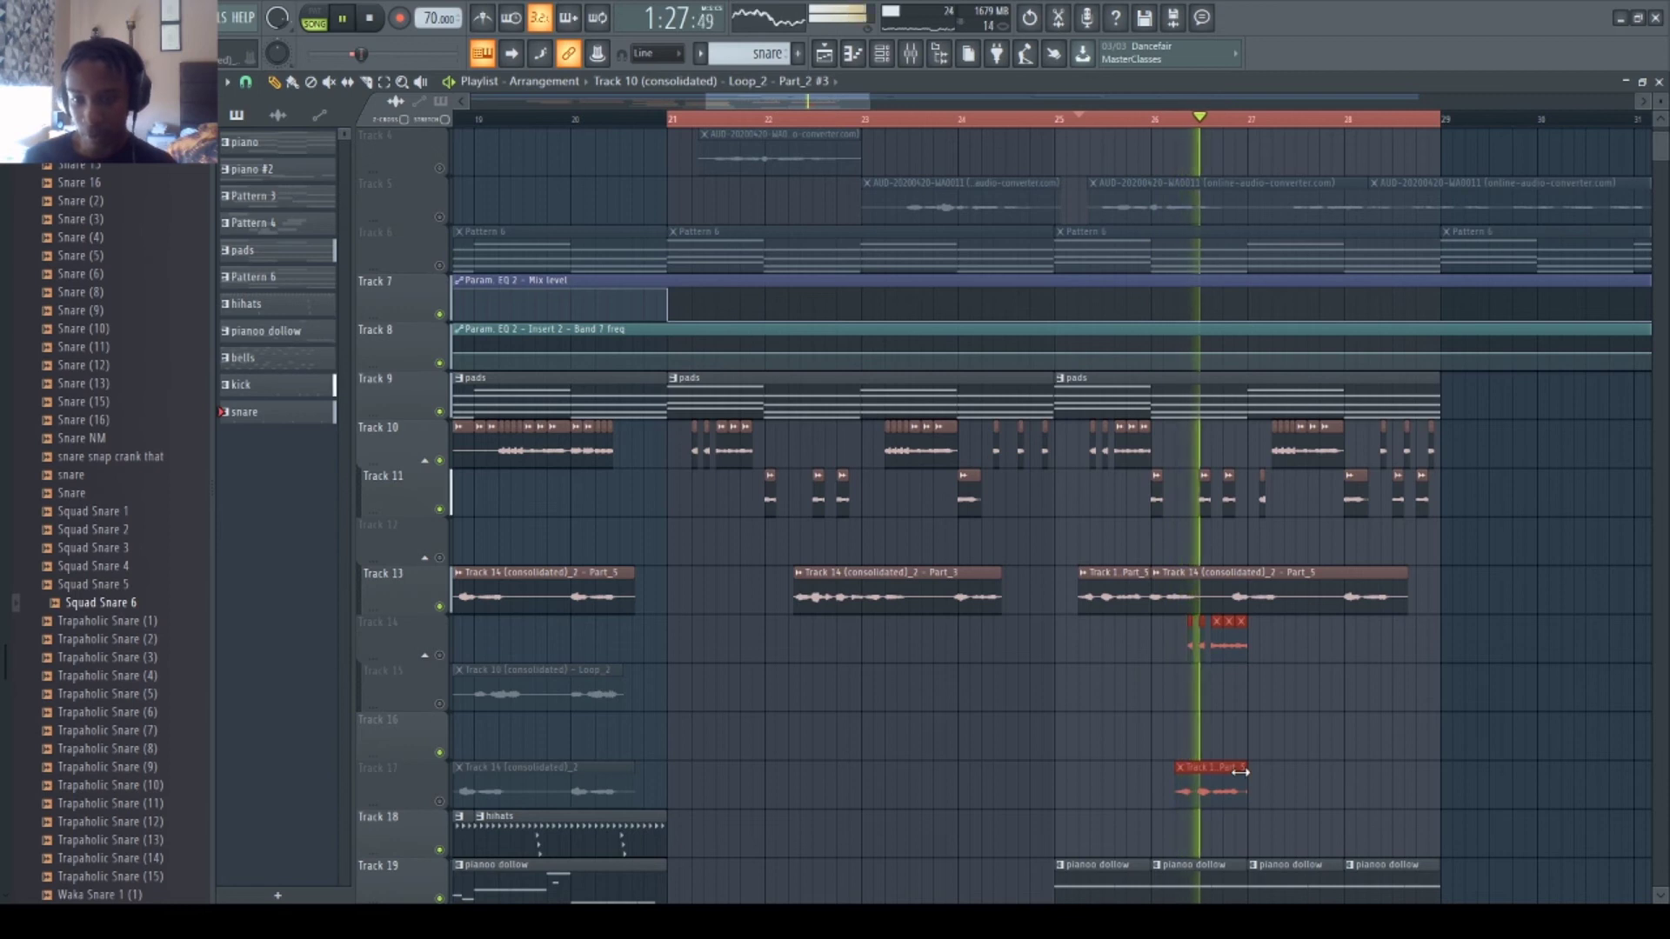
key("space")
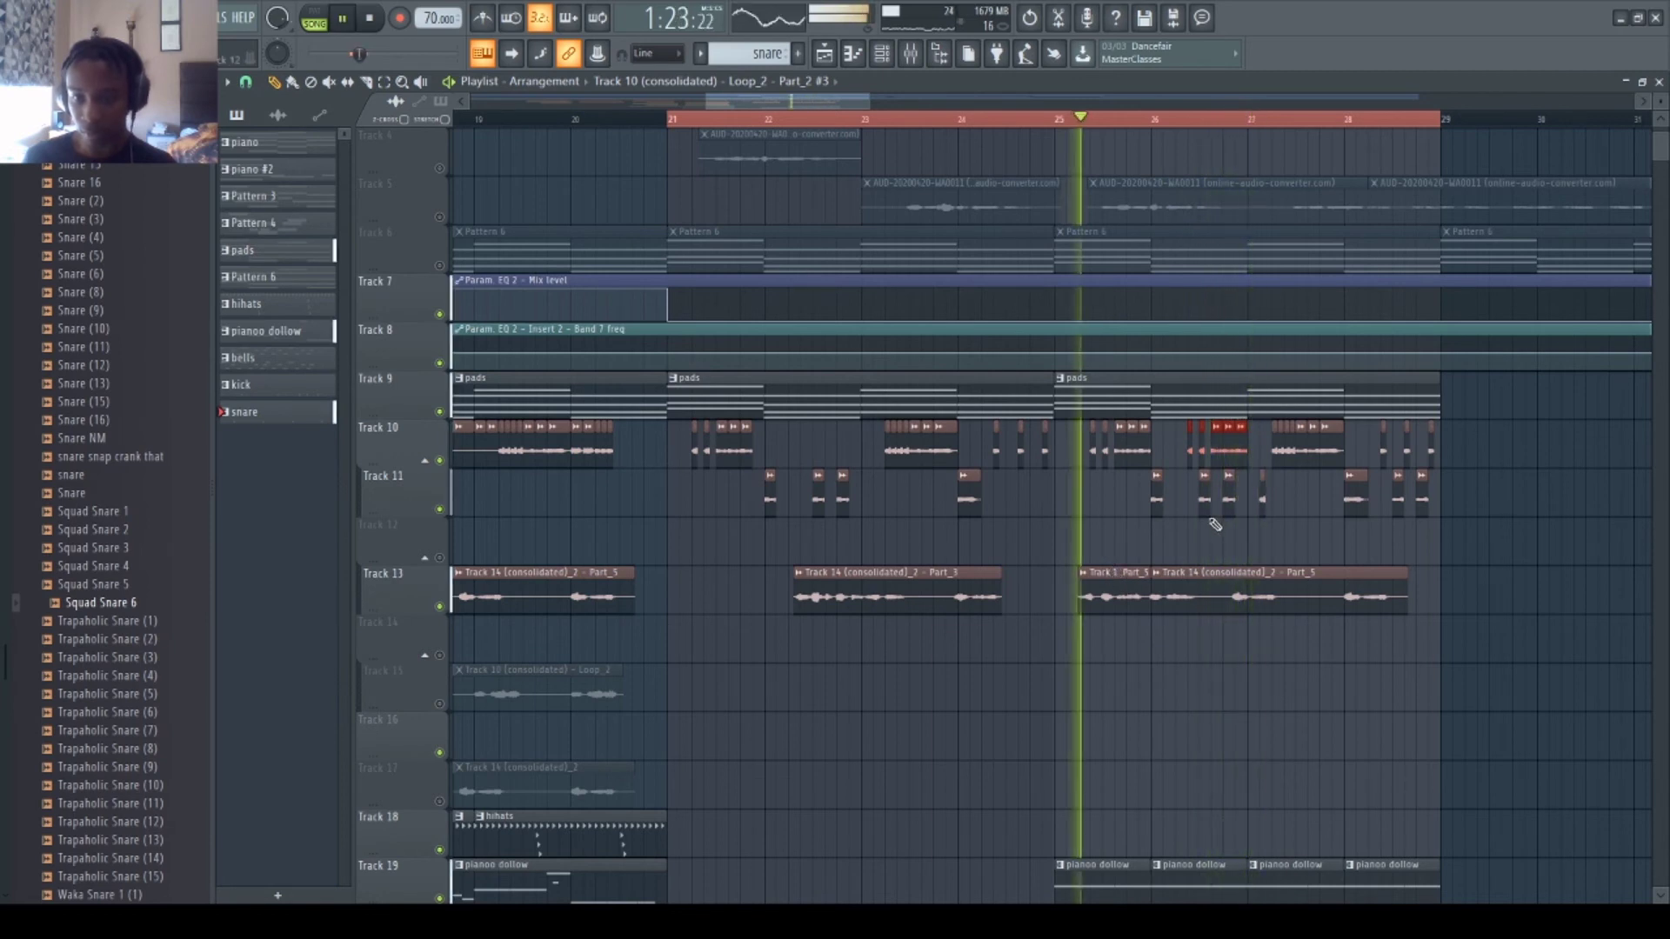
- Copy the short Track 13 slice onto Track 14 between bars 26 and 27, unmute Track 14, and trim both ends of the copy
mouse_move(1119, 598)
left_mouse_down()
mouse_move(1119, 618)
mouse_move(1220, 653)
left_mouse_up()
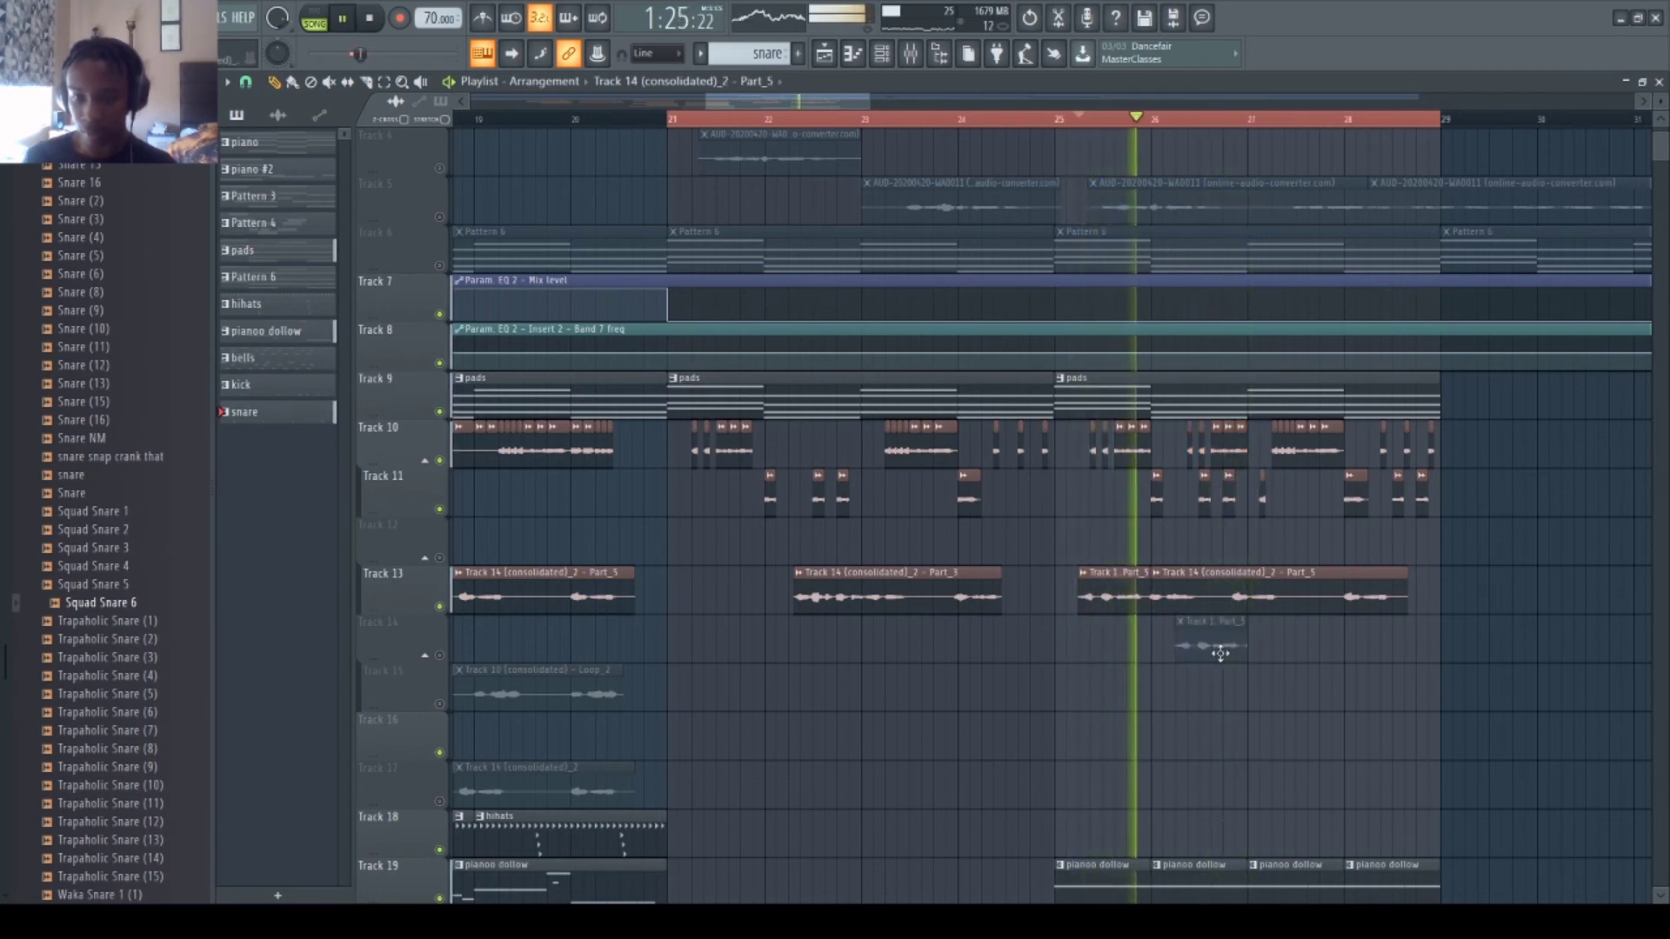
left_click(440, 655)
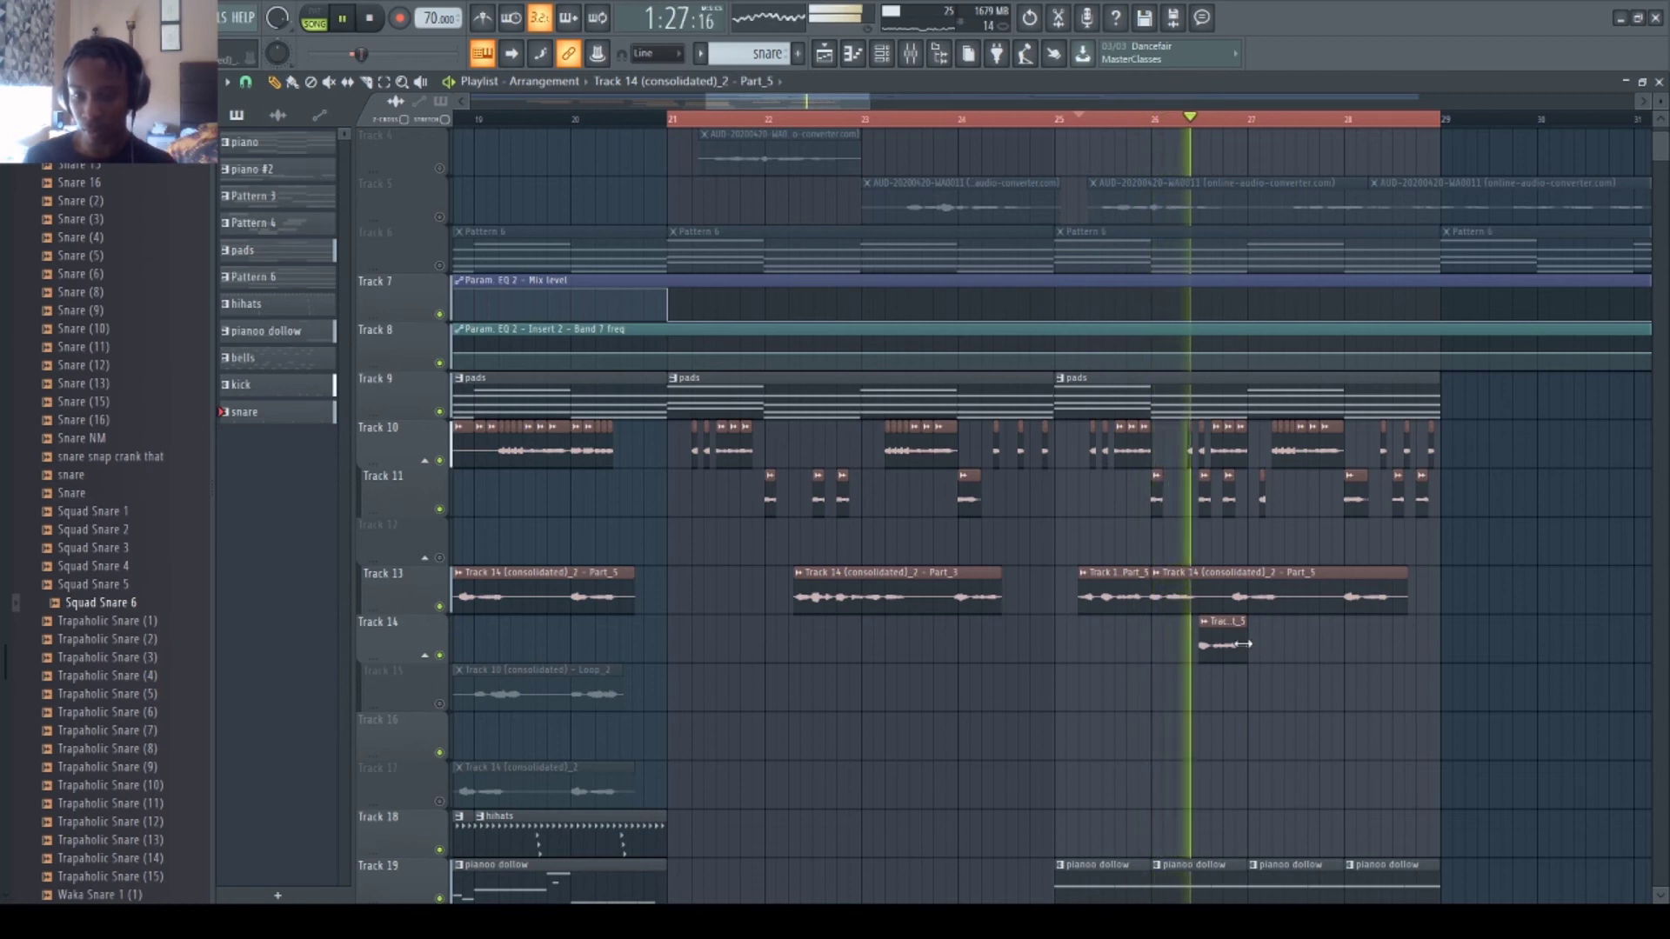
key("space")
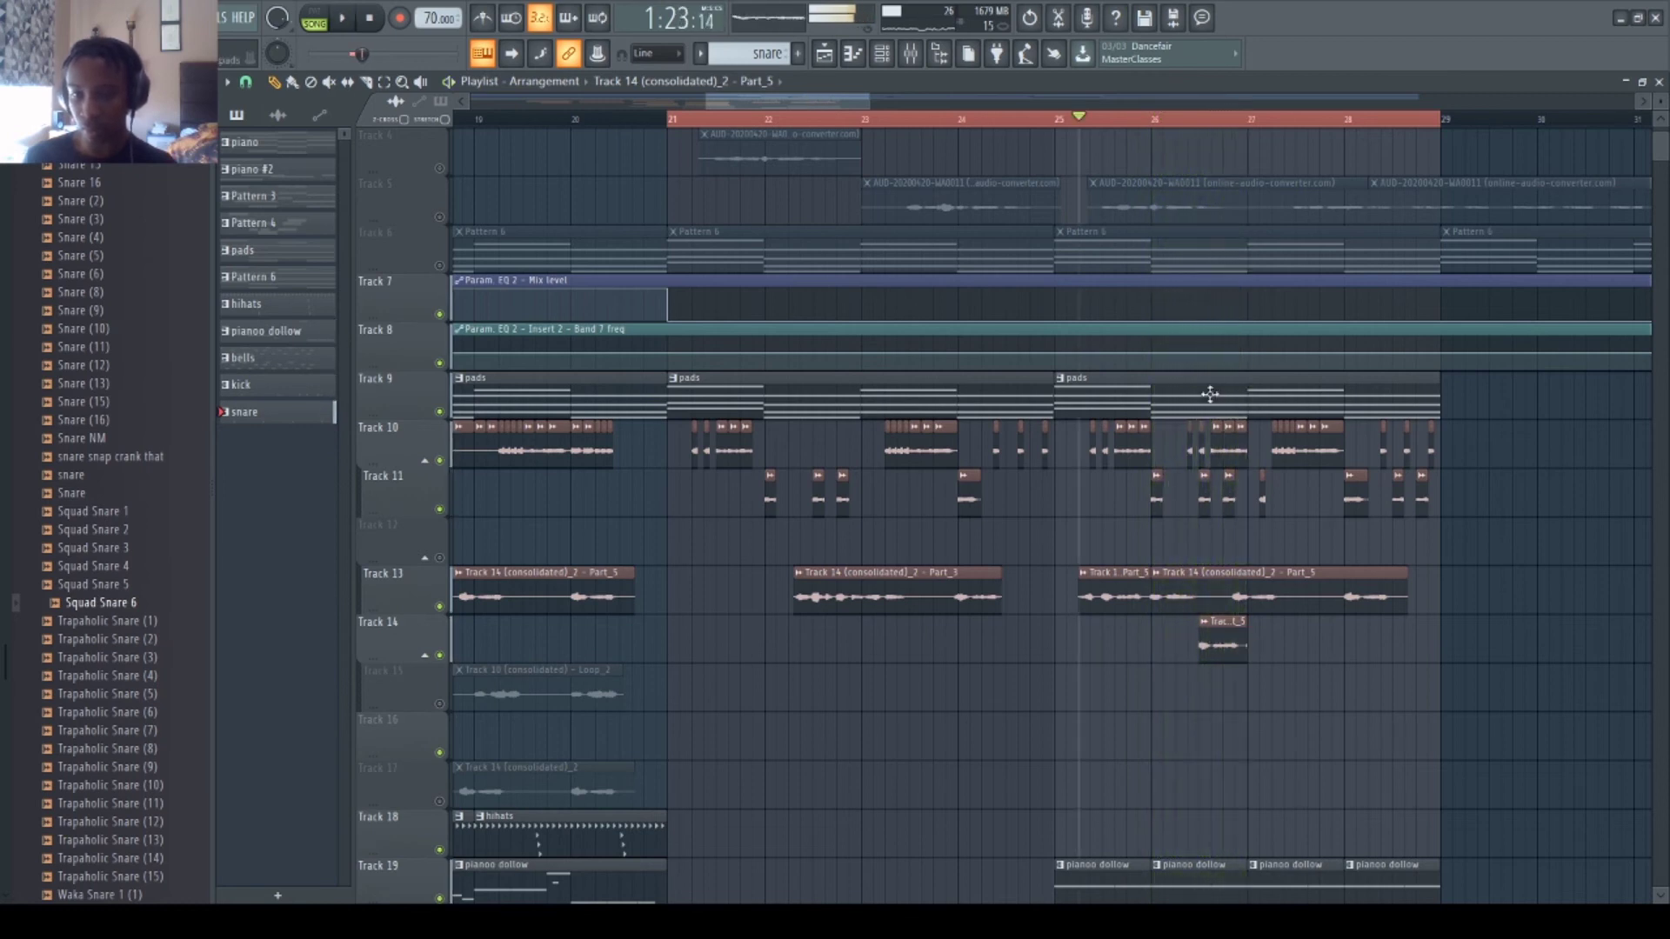
key("space")
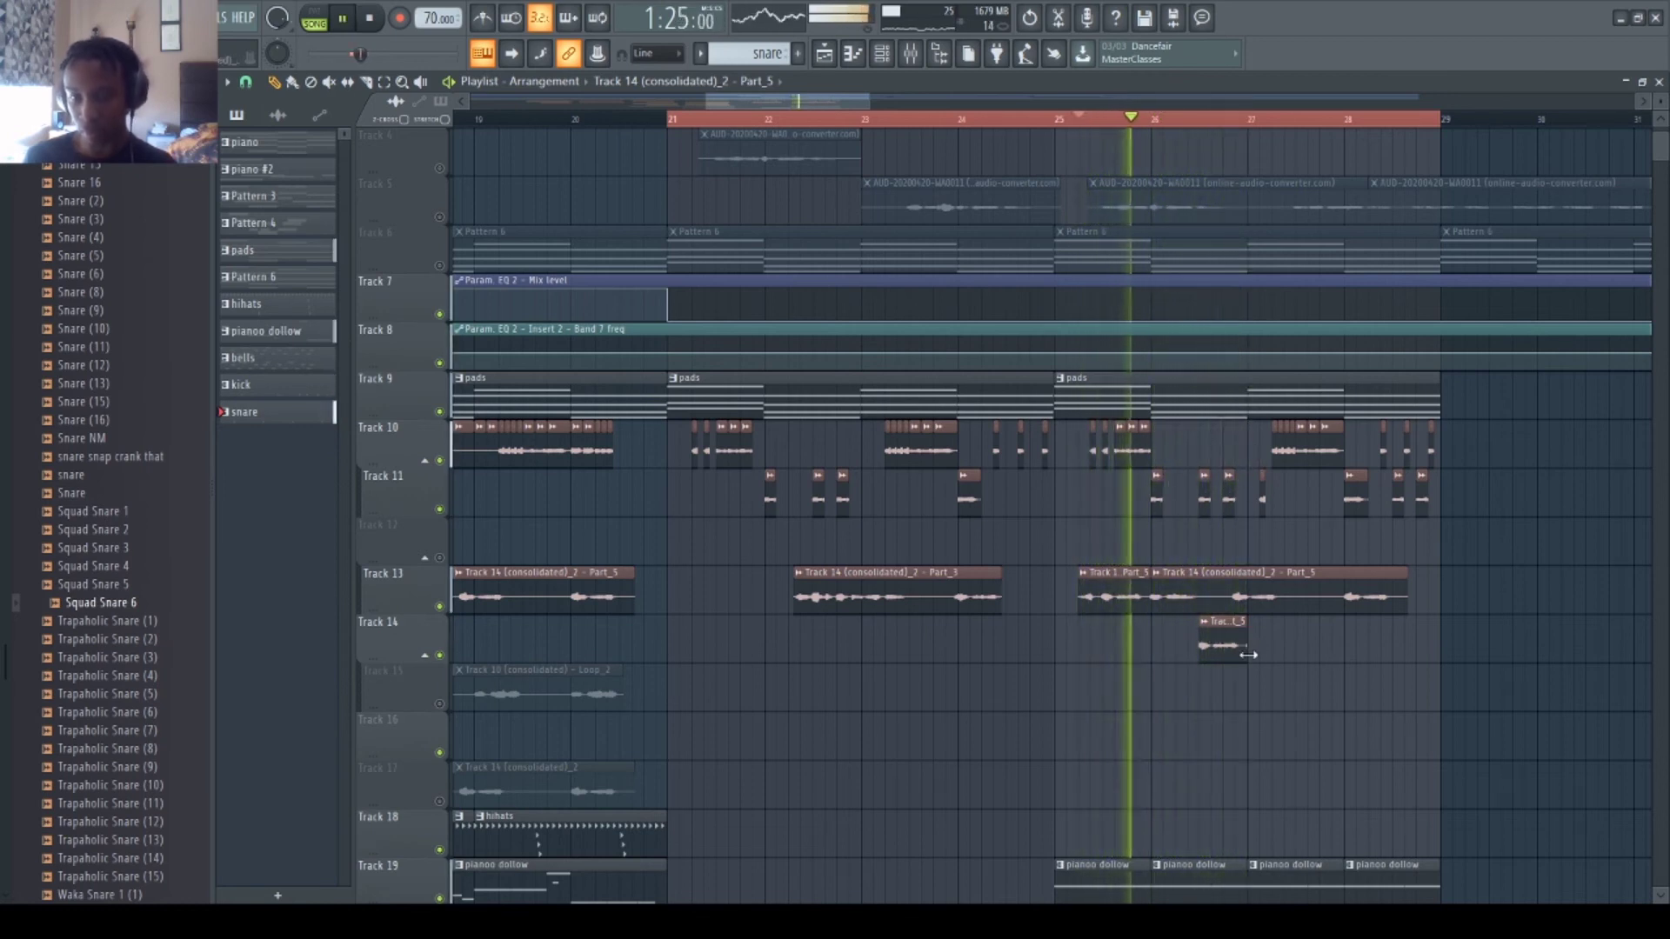
left_click_drag(1248, 655, 1236, 656)
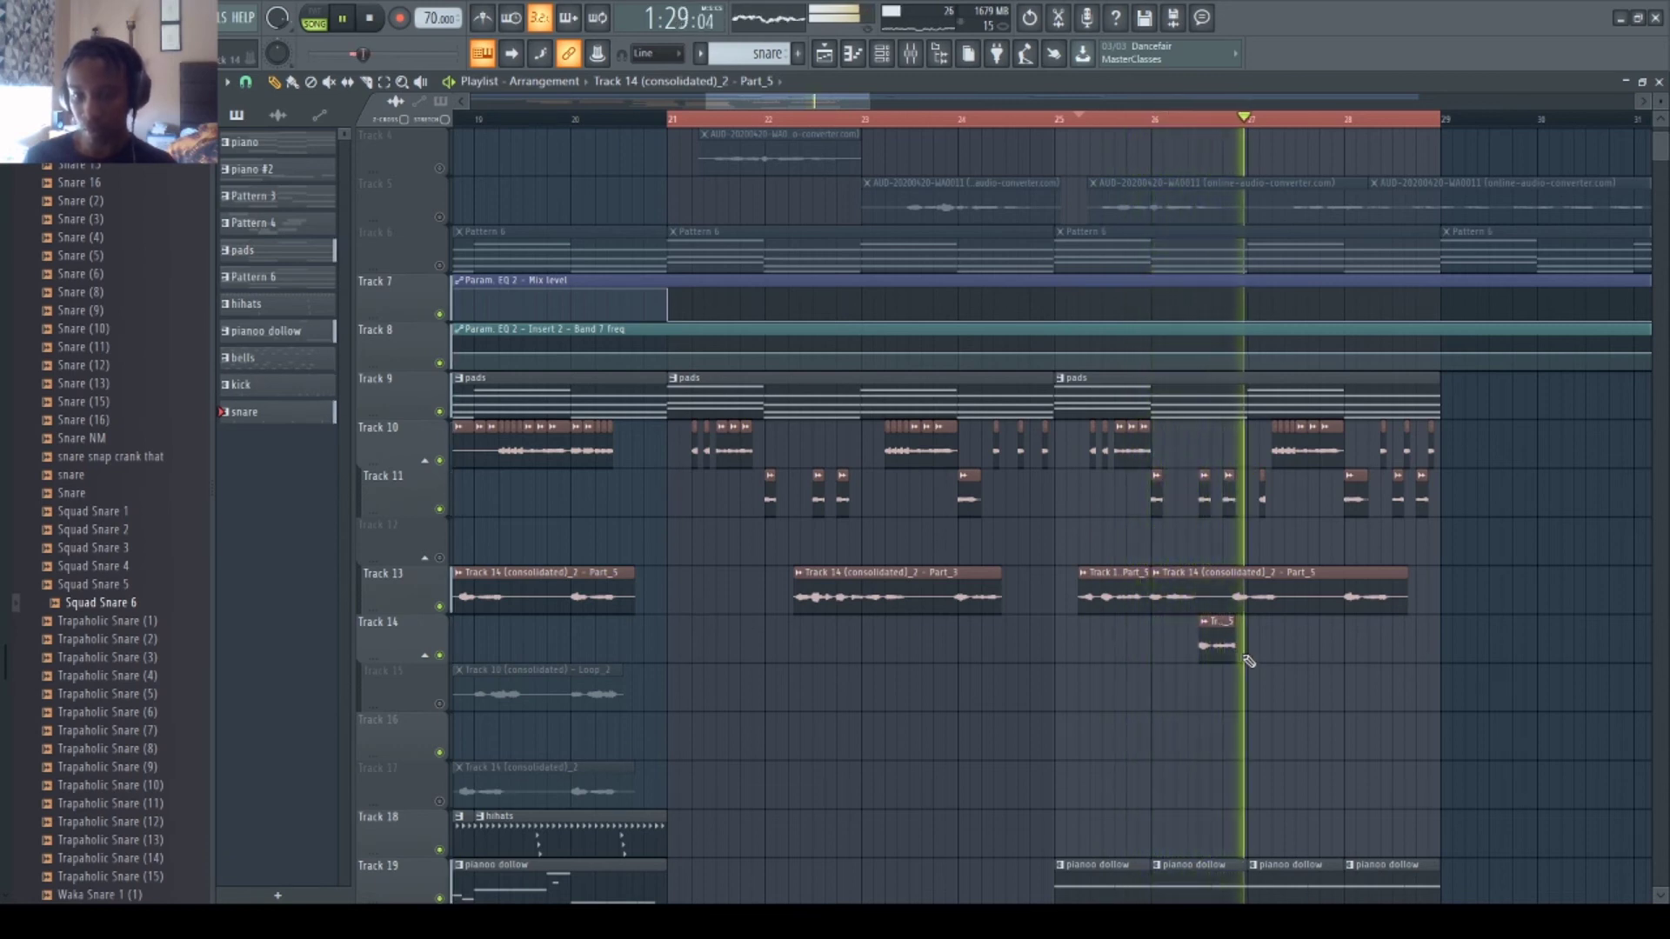
mouse_move(1212, 632)
left_mouse_down()
mouse_move(1224, 540)
mouse_move(1225, 656)
left_mouse_up()
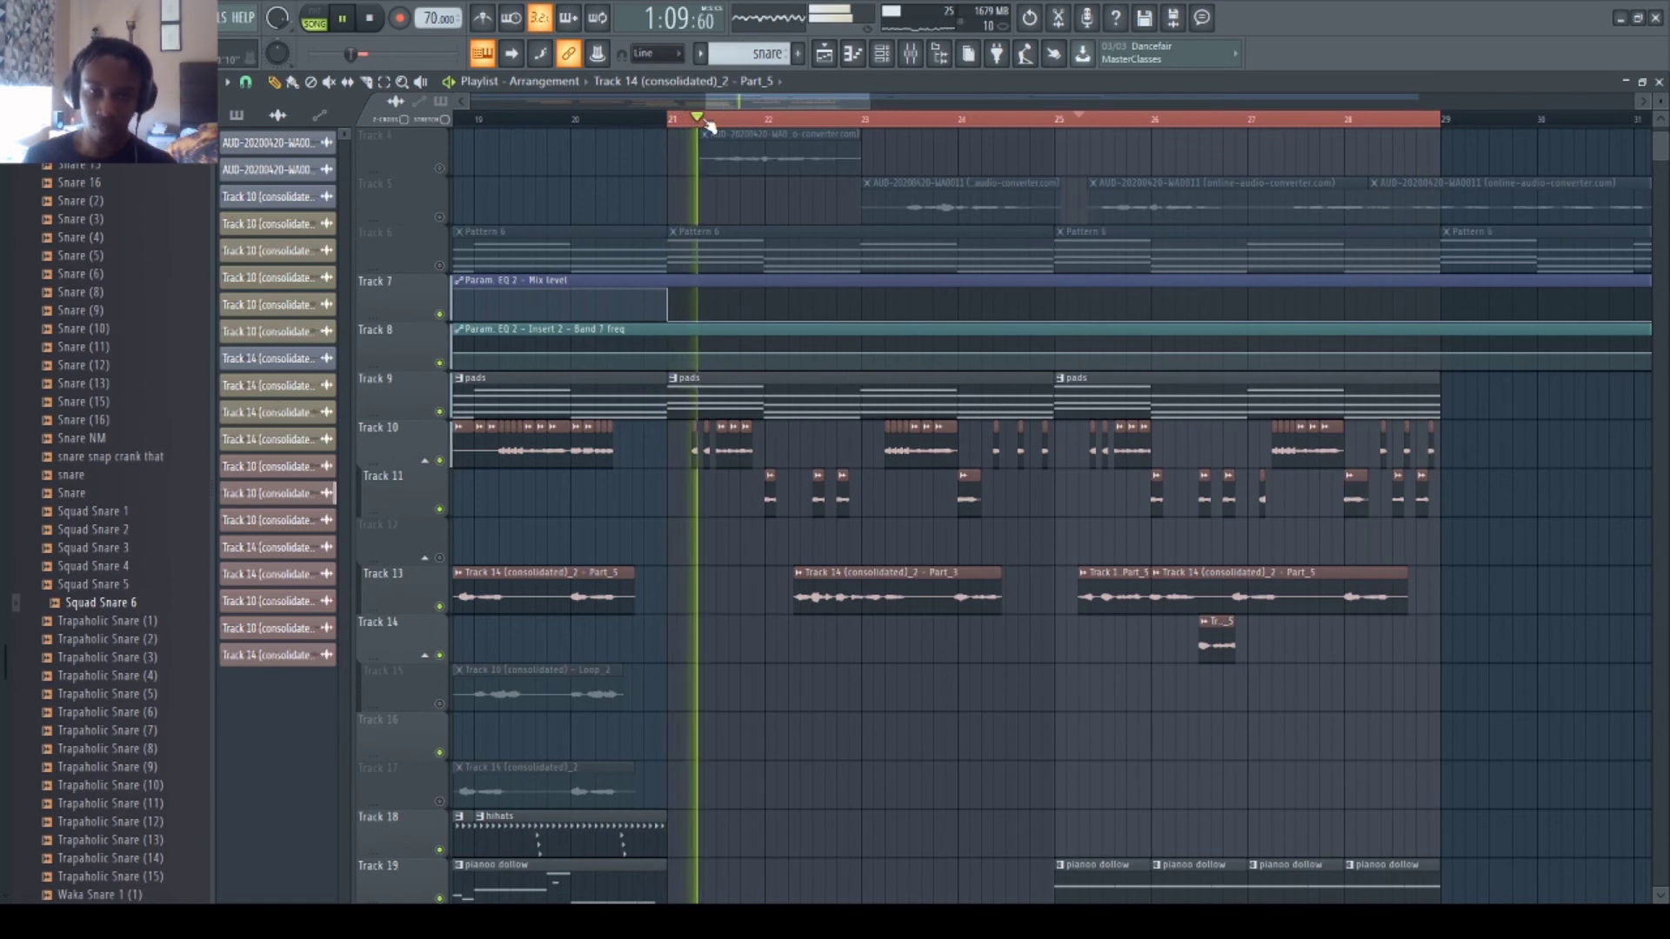
- Create a new pattern named melody and place it on Track 23 at bar 21
scroll(709, 126, "down", 3)
left_click(439, 265)
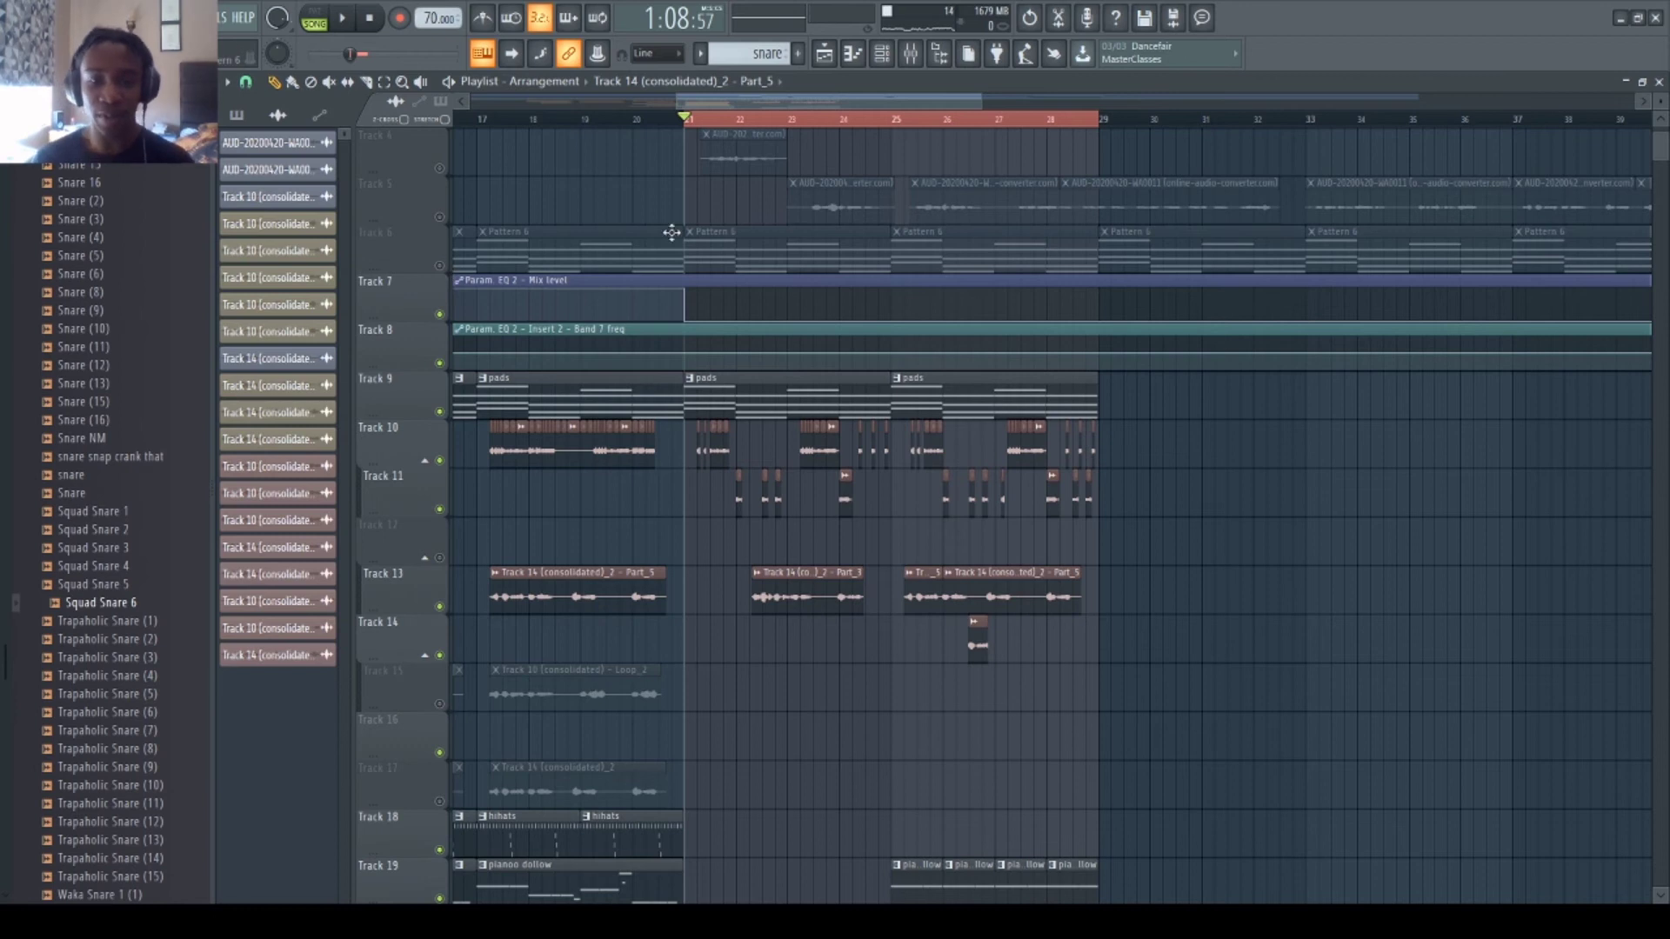
scroll(957, 461, "down", 6)
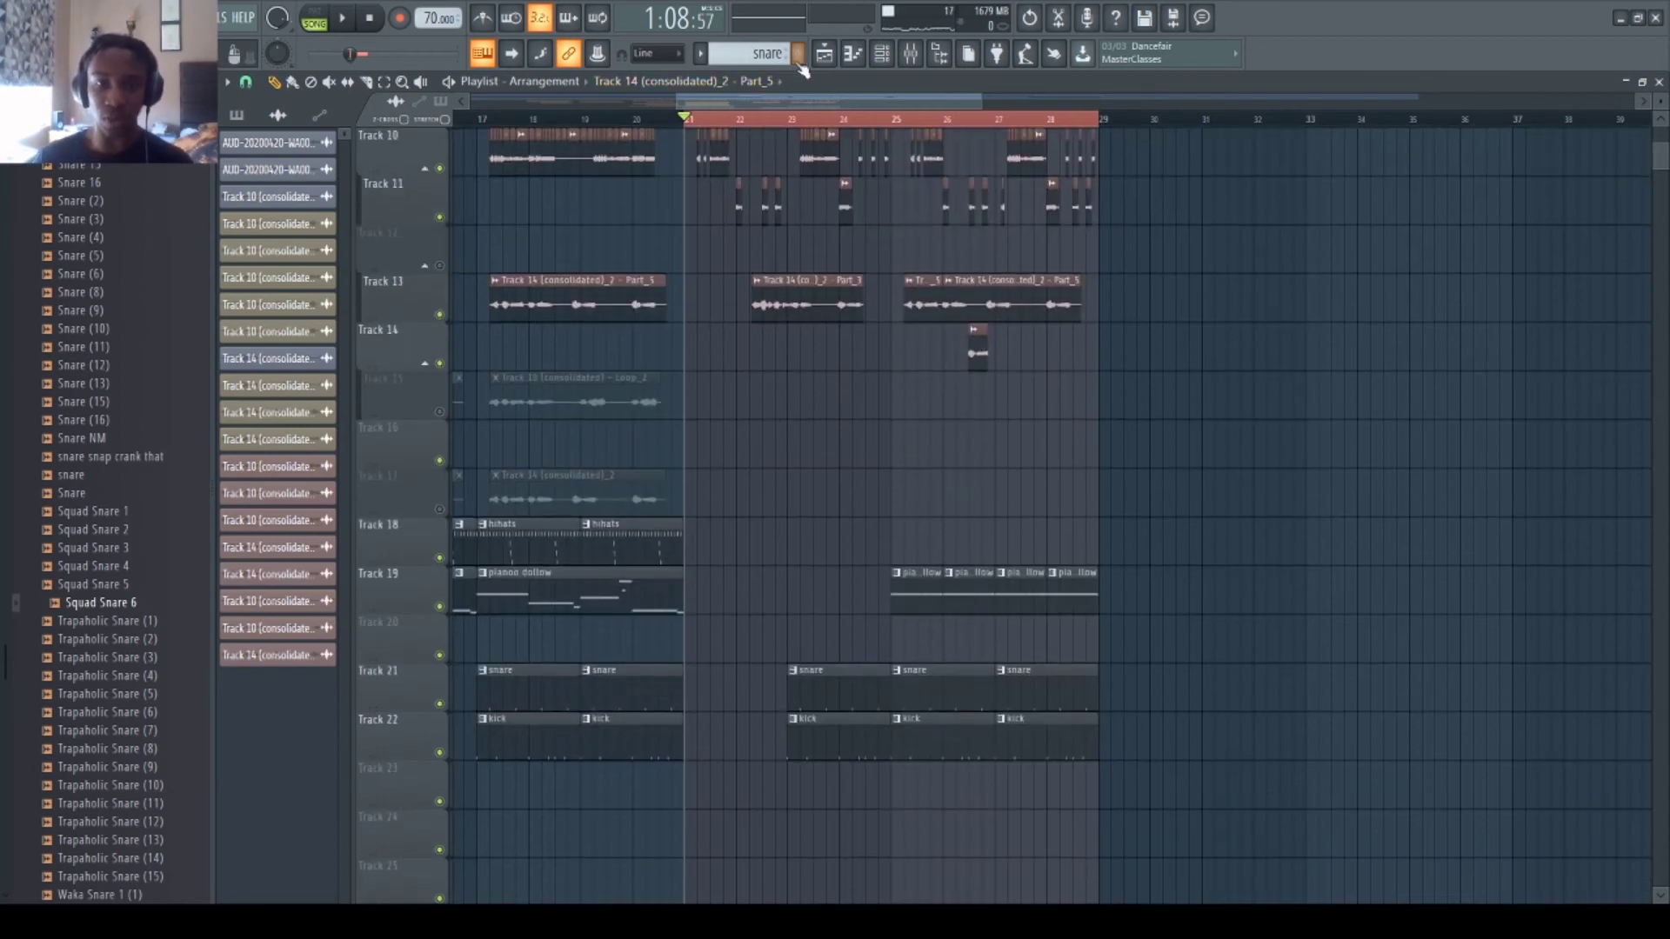
left_click(798, 54)
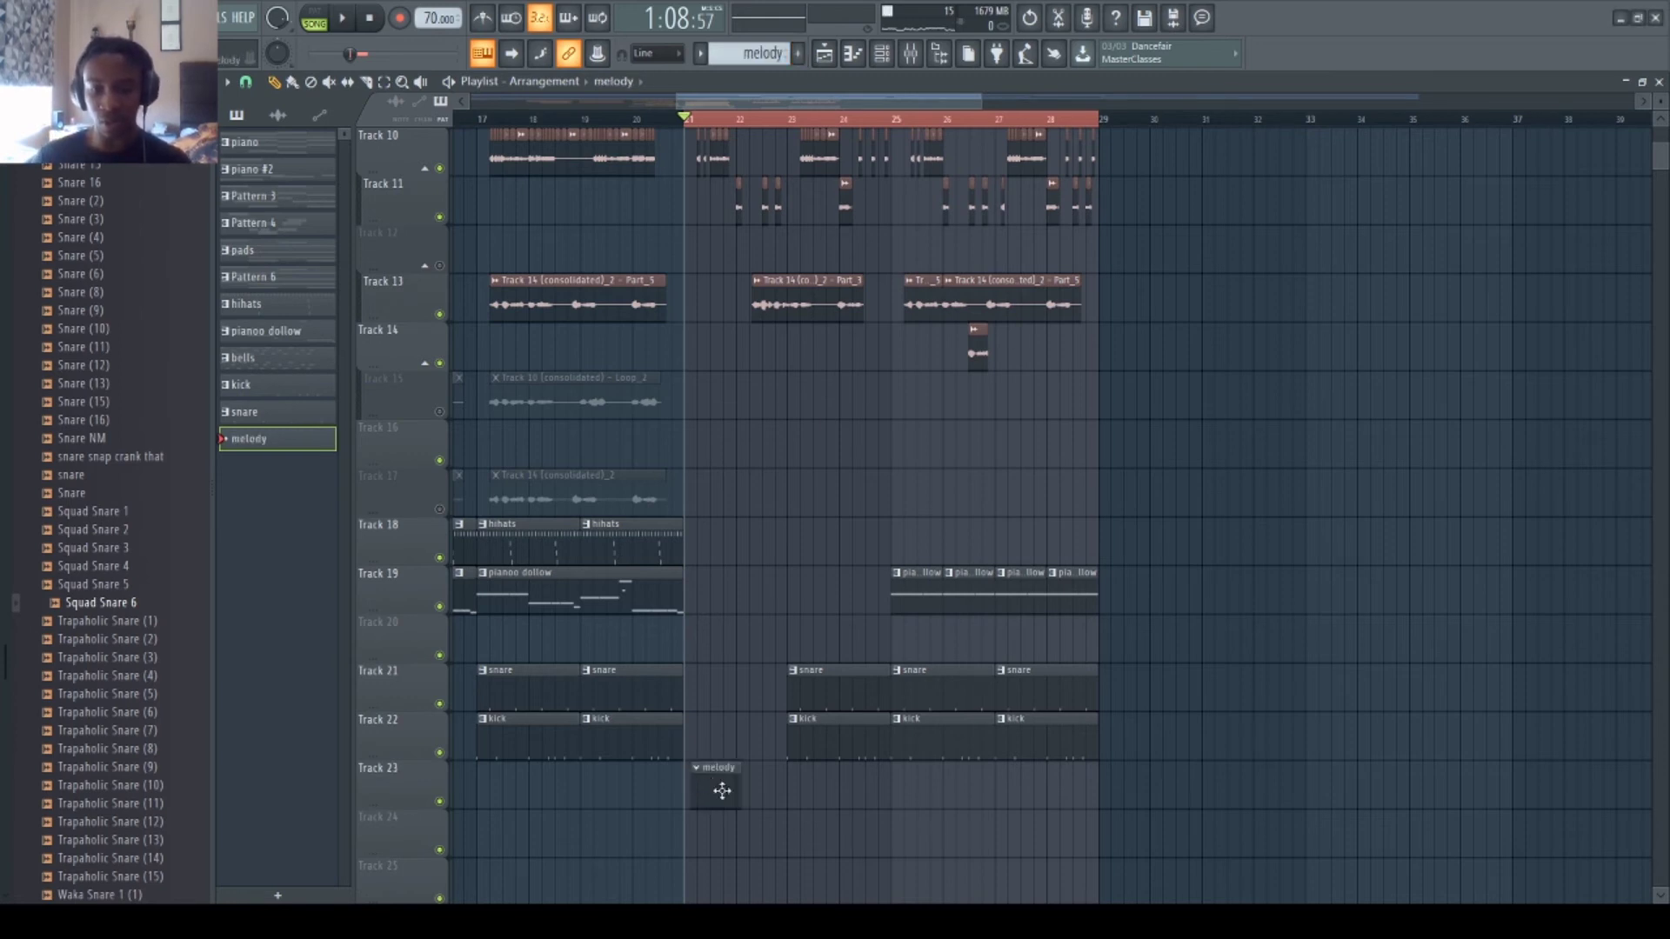
- Open the Omnisphere instrument from the channel rack for the melody pattern
left_click(881, 53)
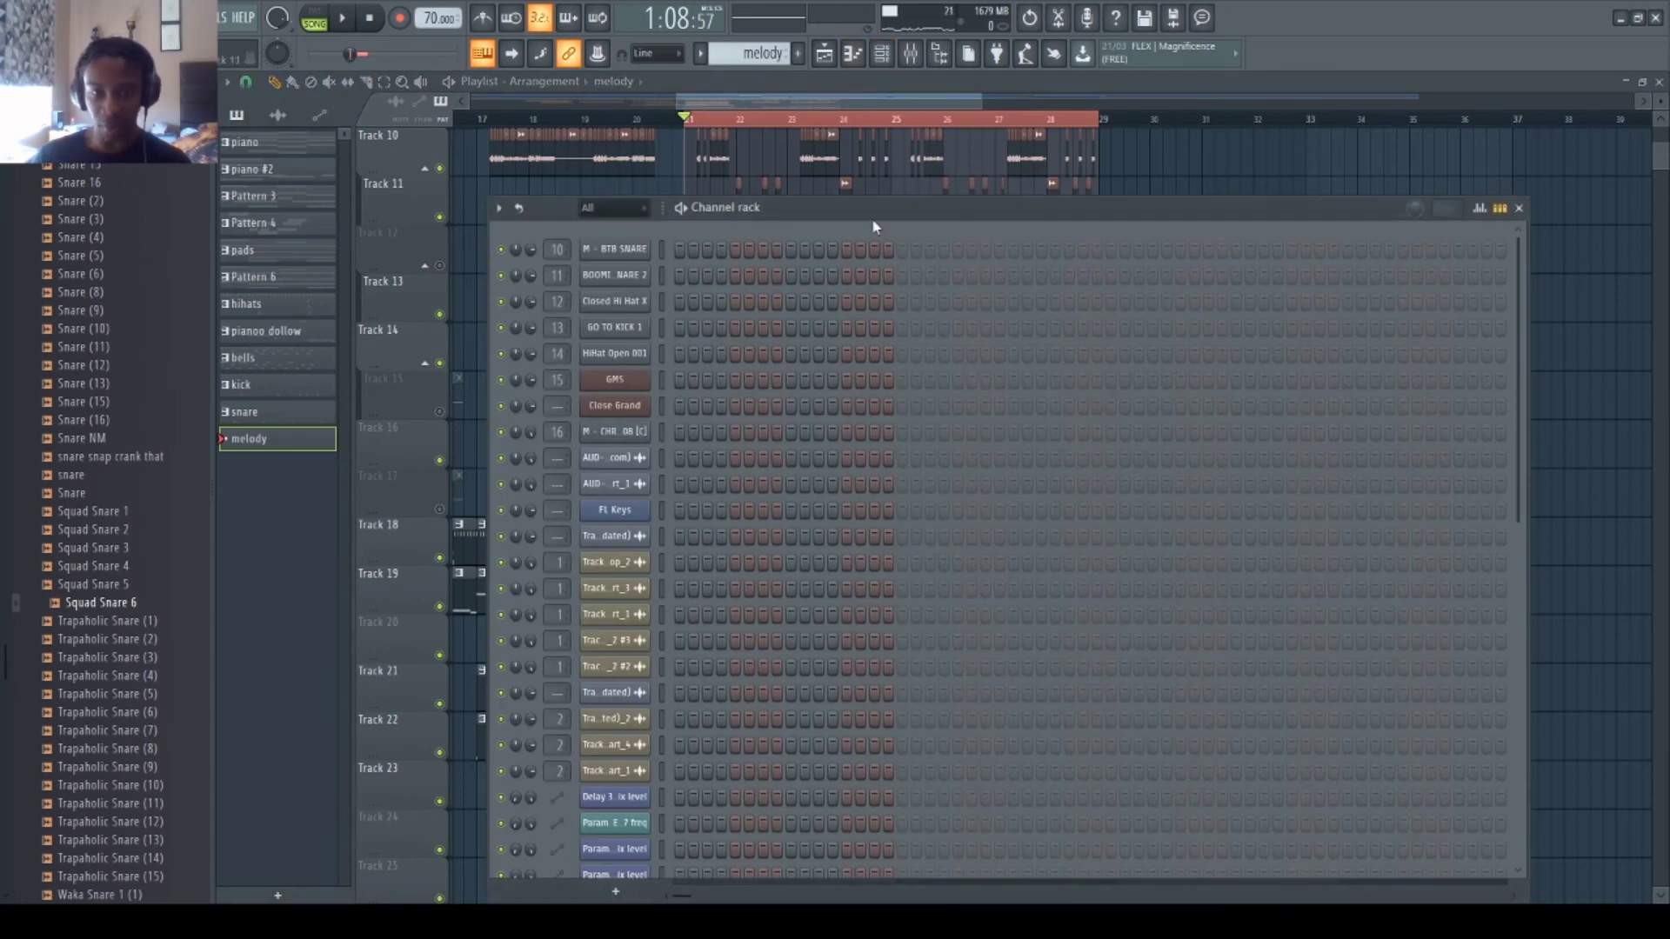
left_click_drag(871, 213, 1008, 169)
scroll(820, 488, "down", 5)
scroll(761, 772, "down", 1)
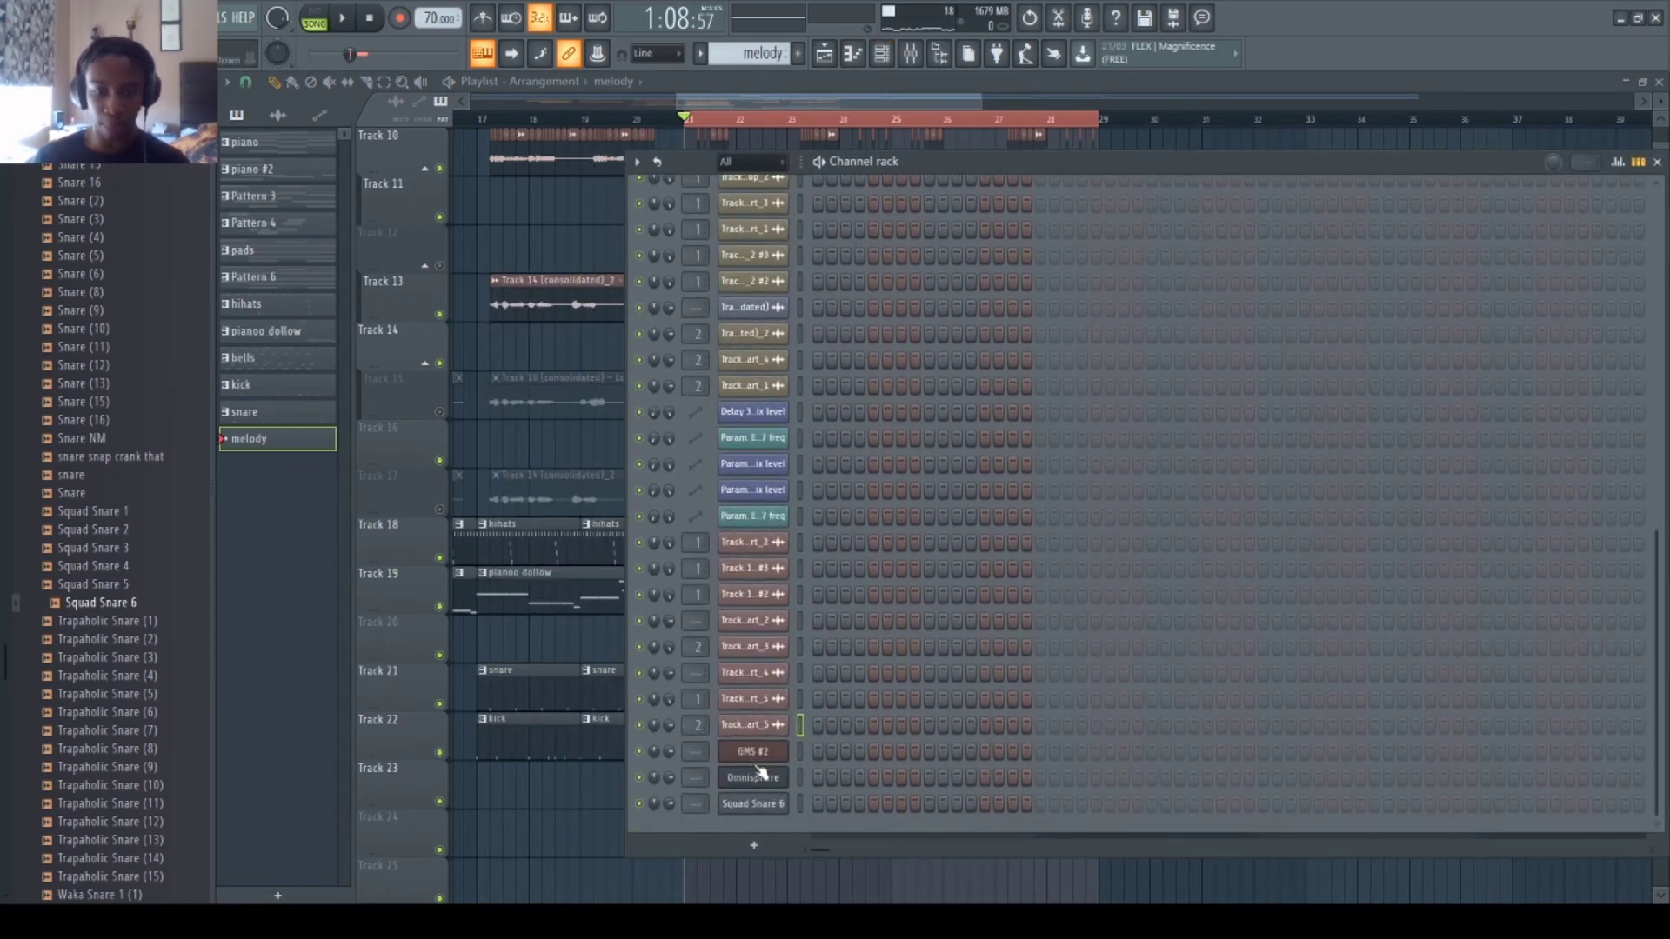
left_click(777, 782)
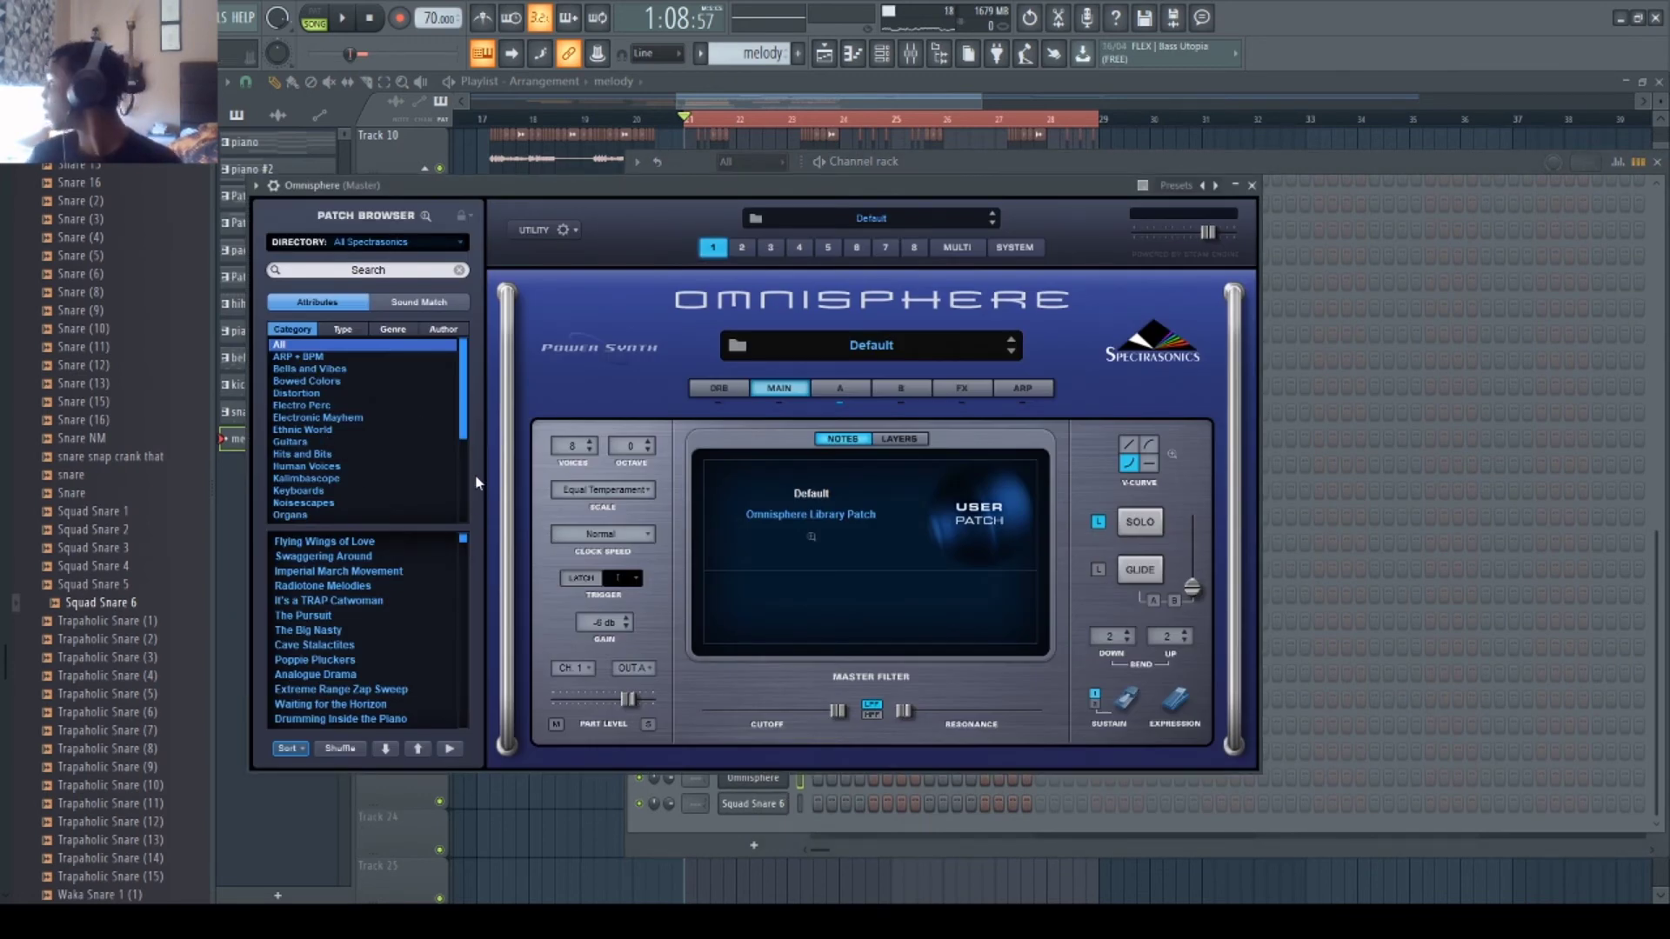
- Load the Egyptian Saz a patch from Omnisphere's Ethnic World category
key("Down")
key("Down")
key("Down")
key("Down")
key("Down")
key("Down")
key("Down")
scroll(407, 572, "down", 6)
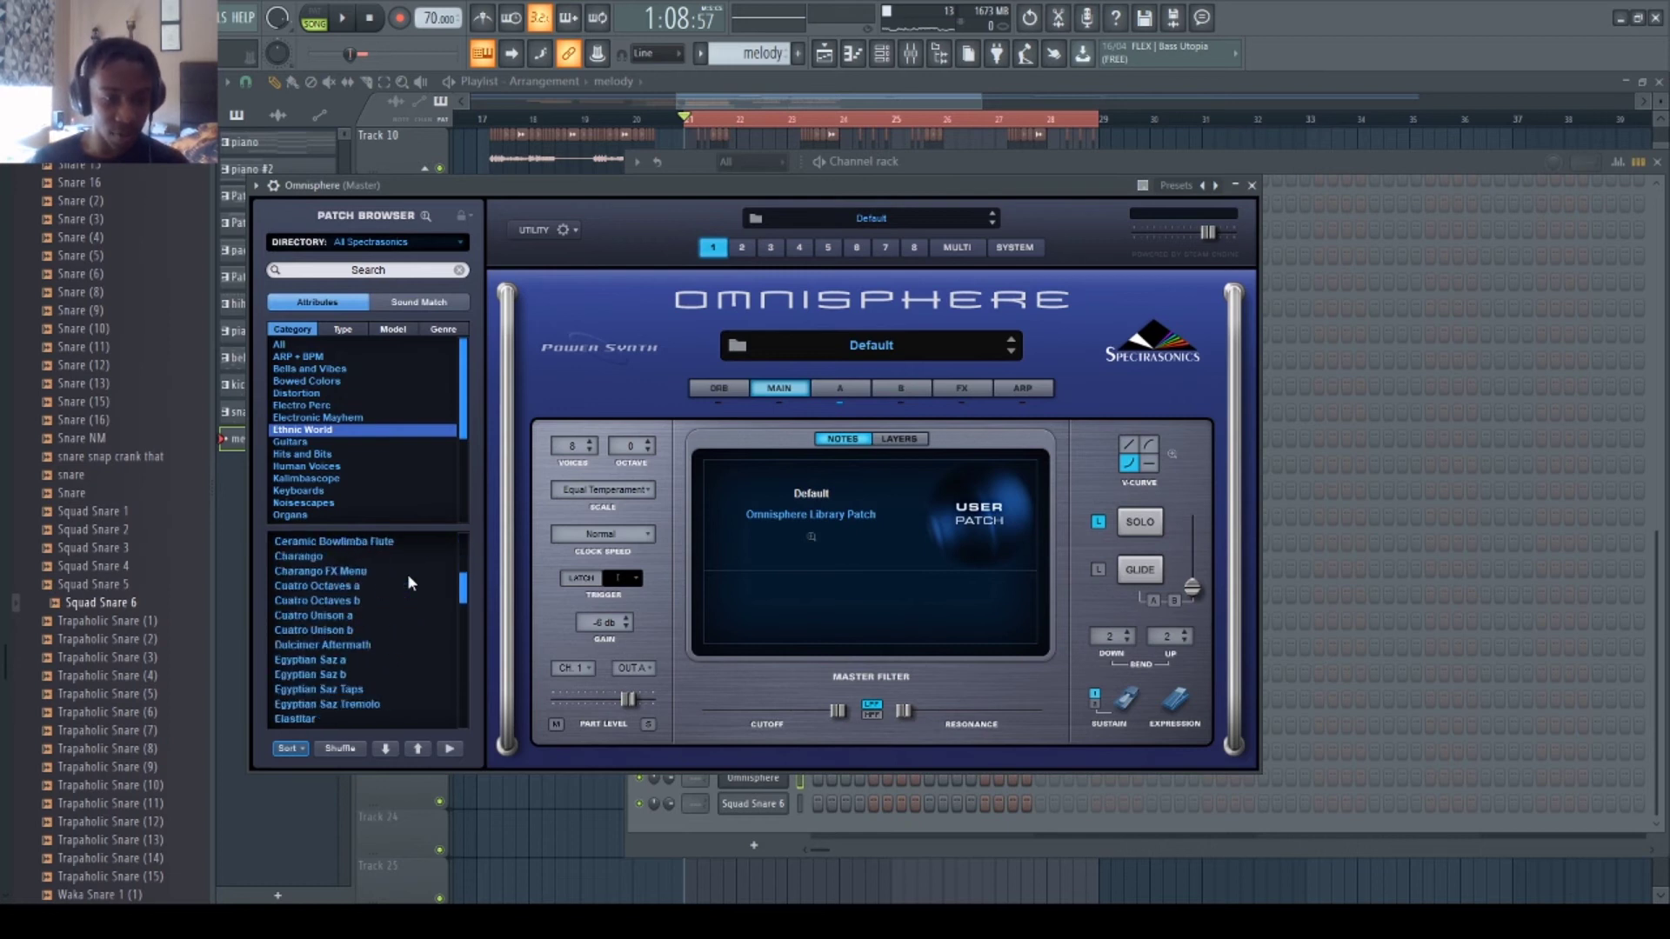
scroll(407, 572, "up", 4)
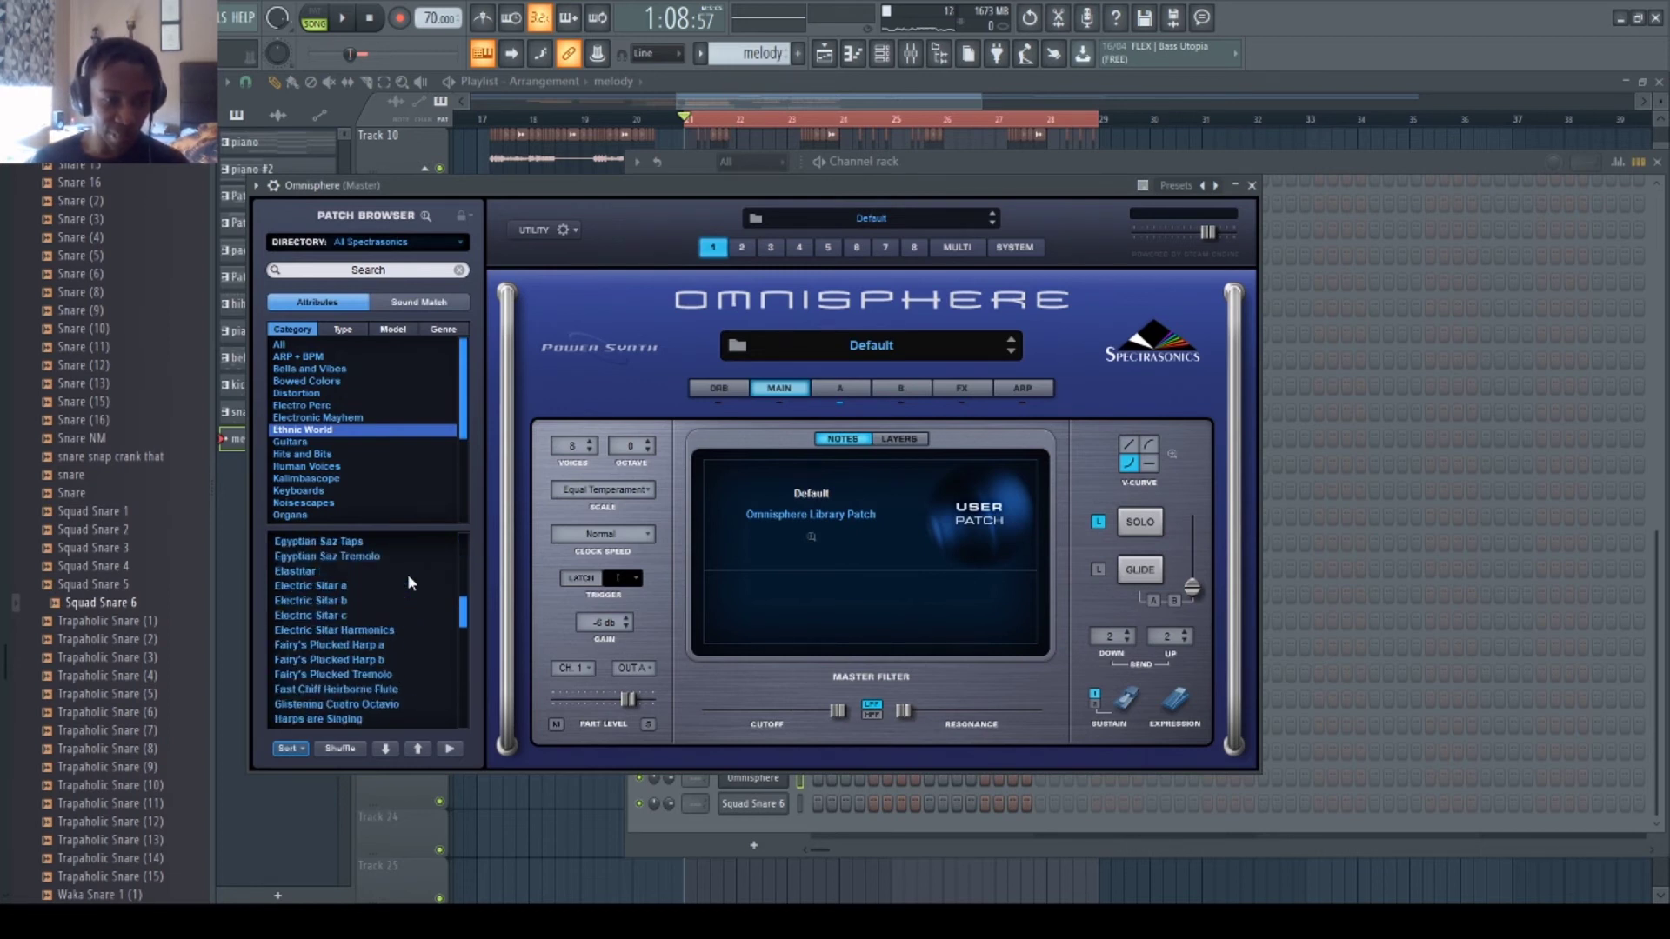
scroll(341, 588, "up", 1)
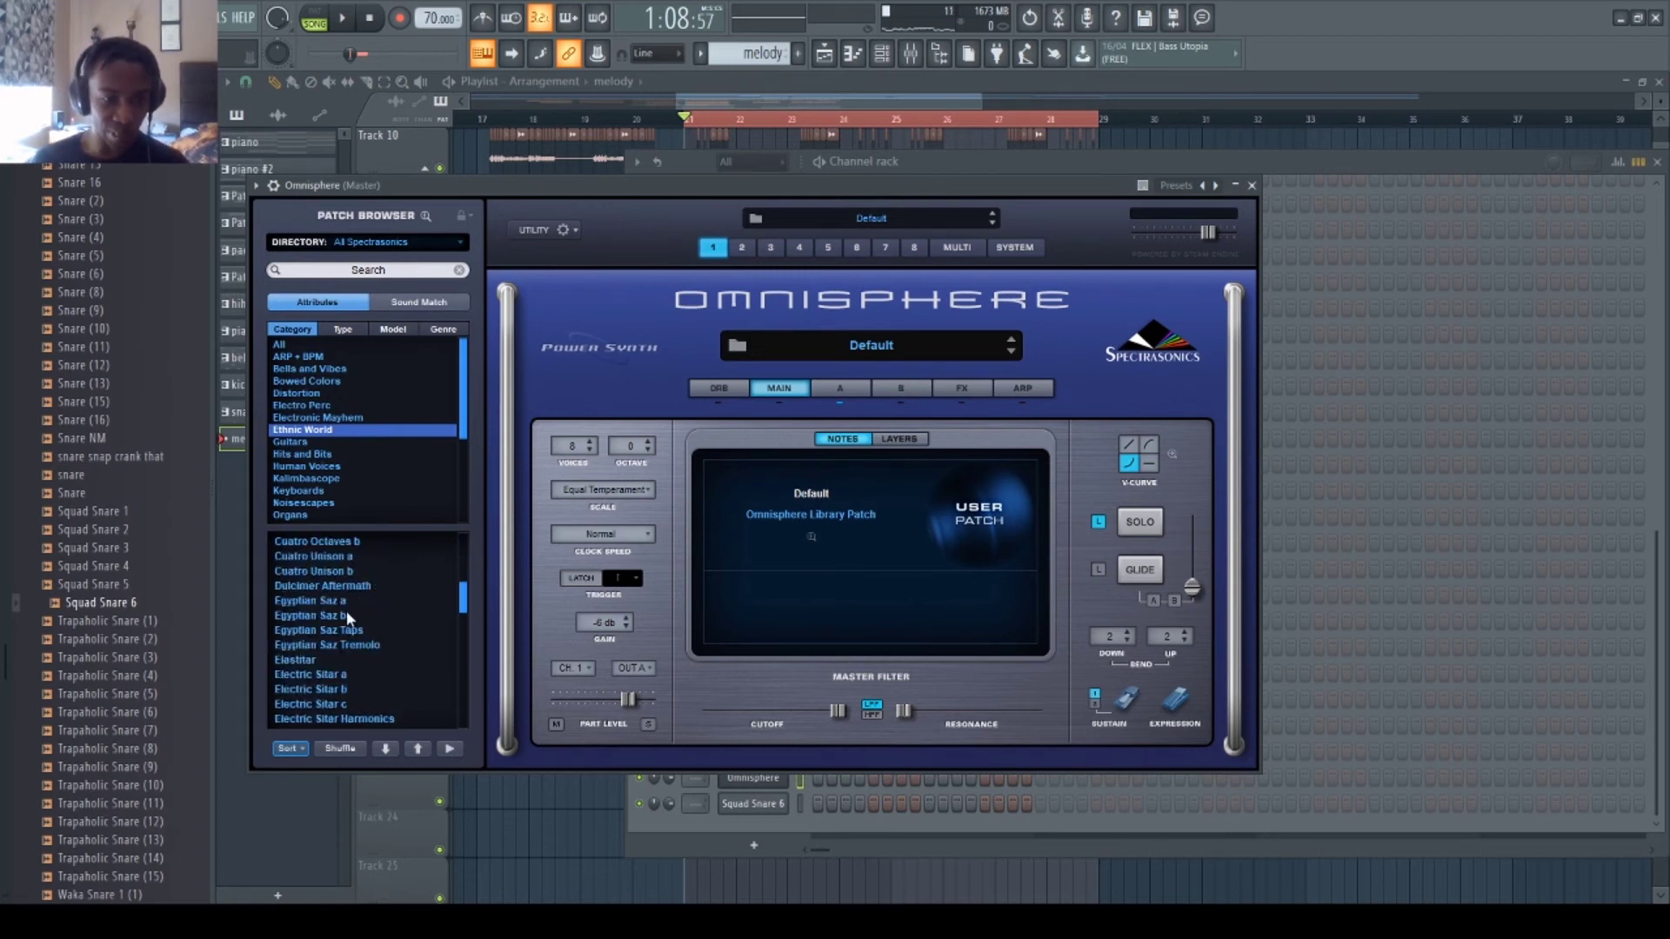
left_click(347, 606)
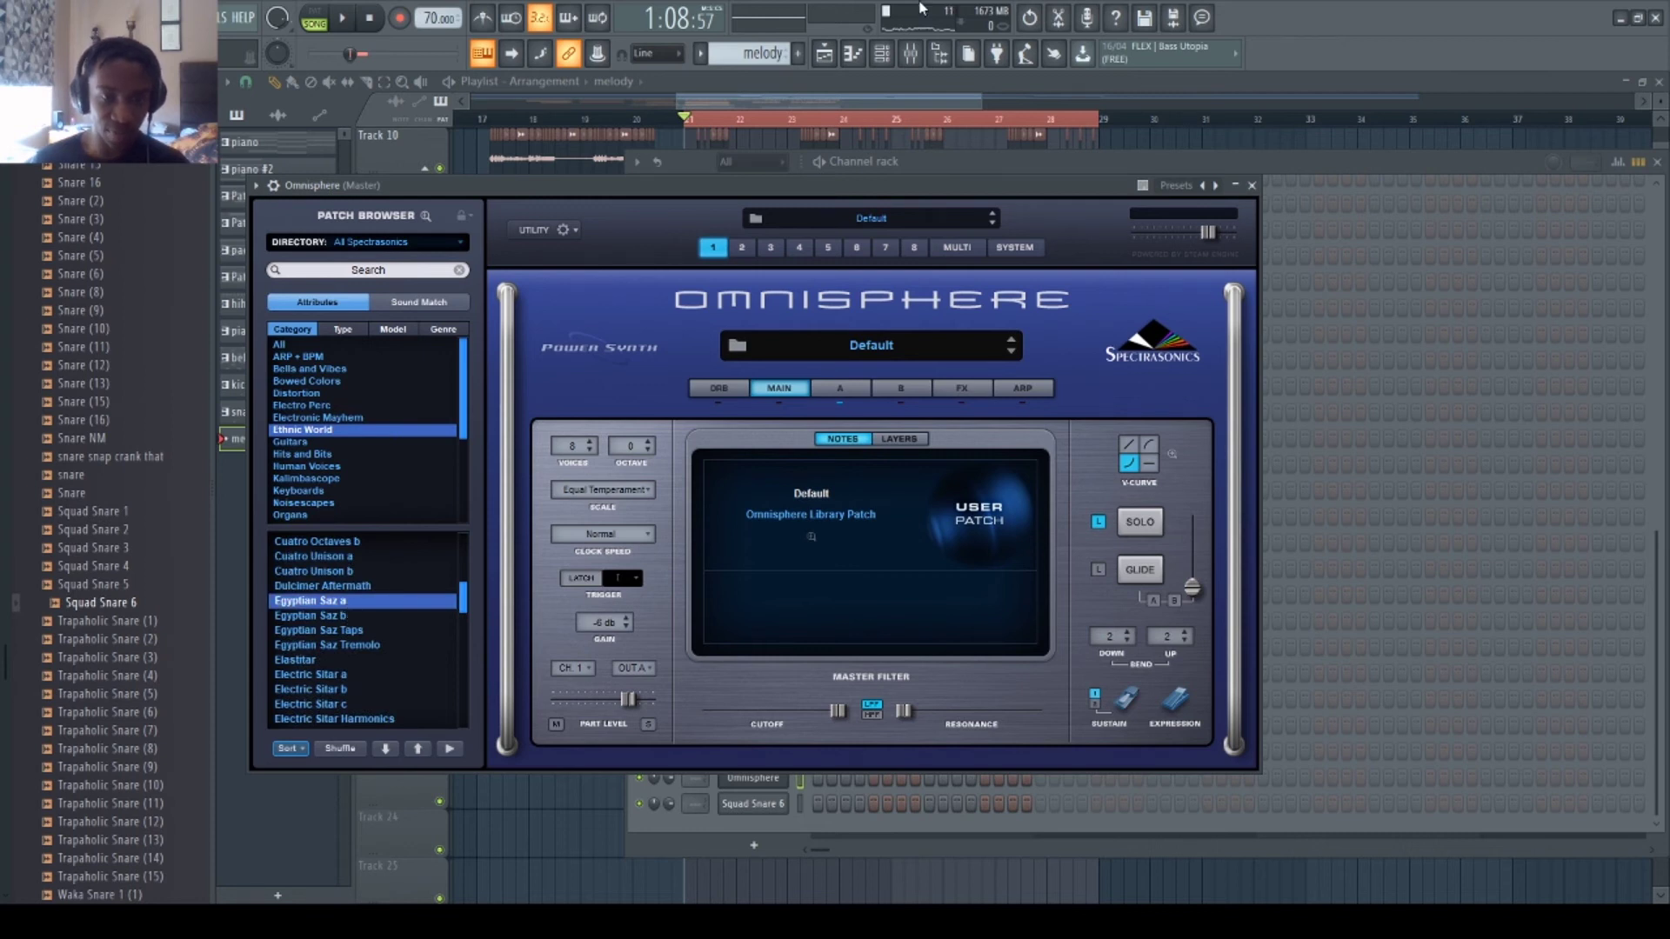
- Audition the Egyptian Saz a patch, replace it with Oil Can Chime from the Ethnic World category, and test that sound
left_click(854, 61)
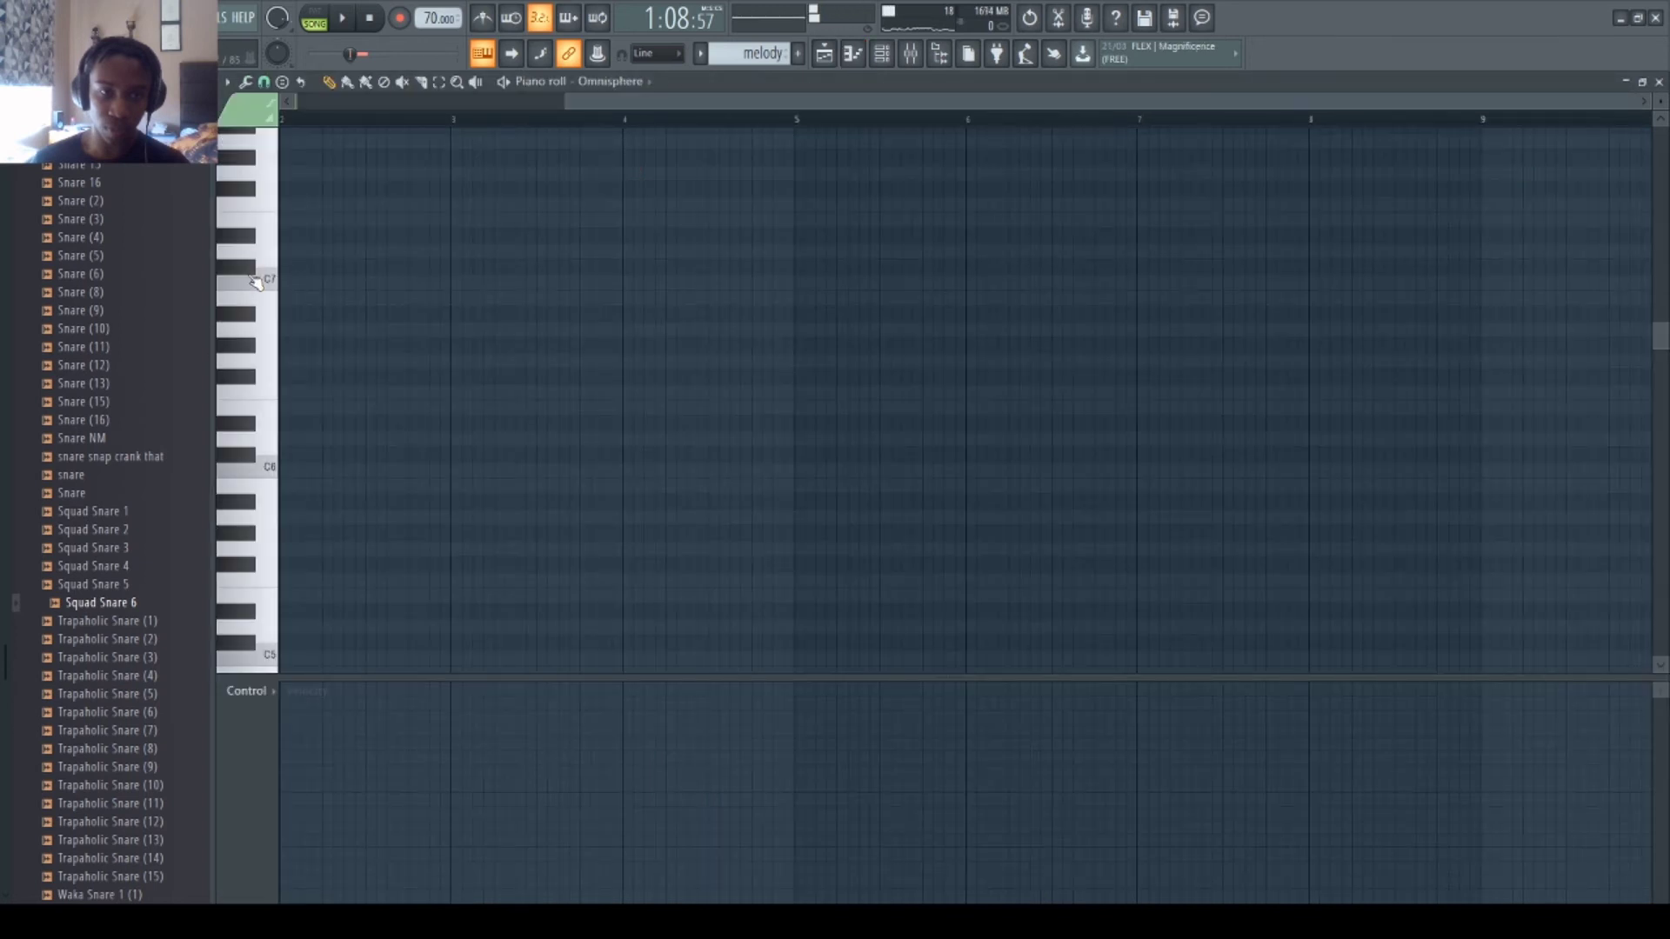
left_click(875, 55)
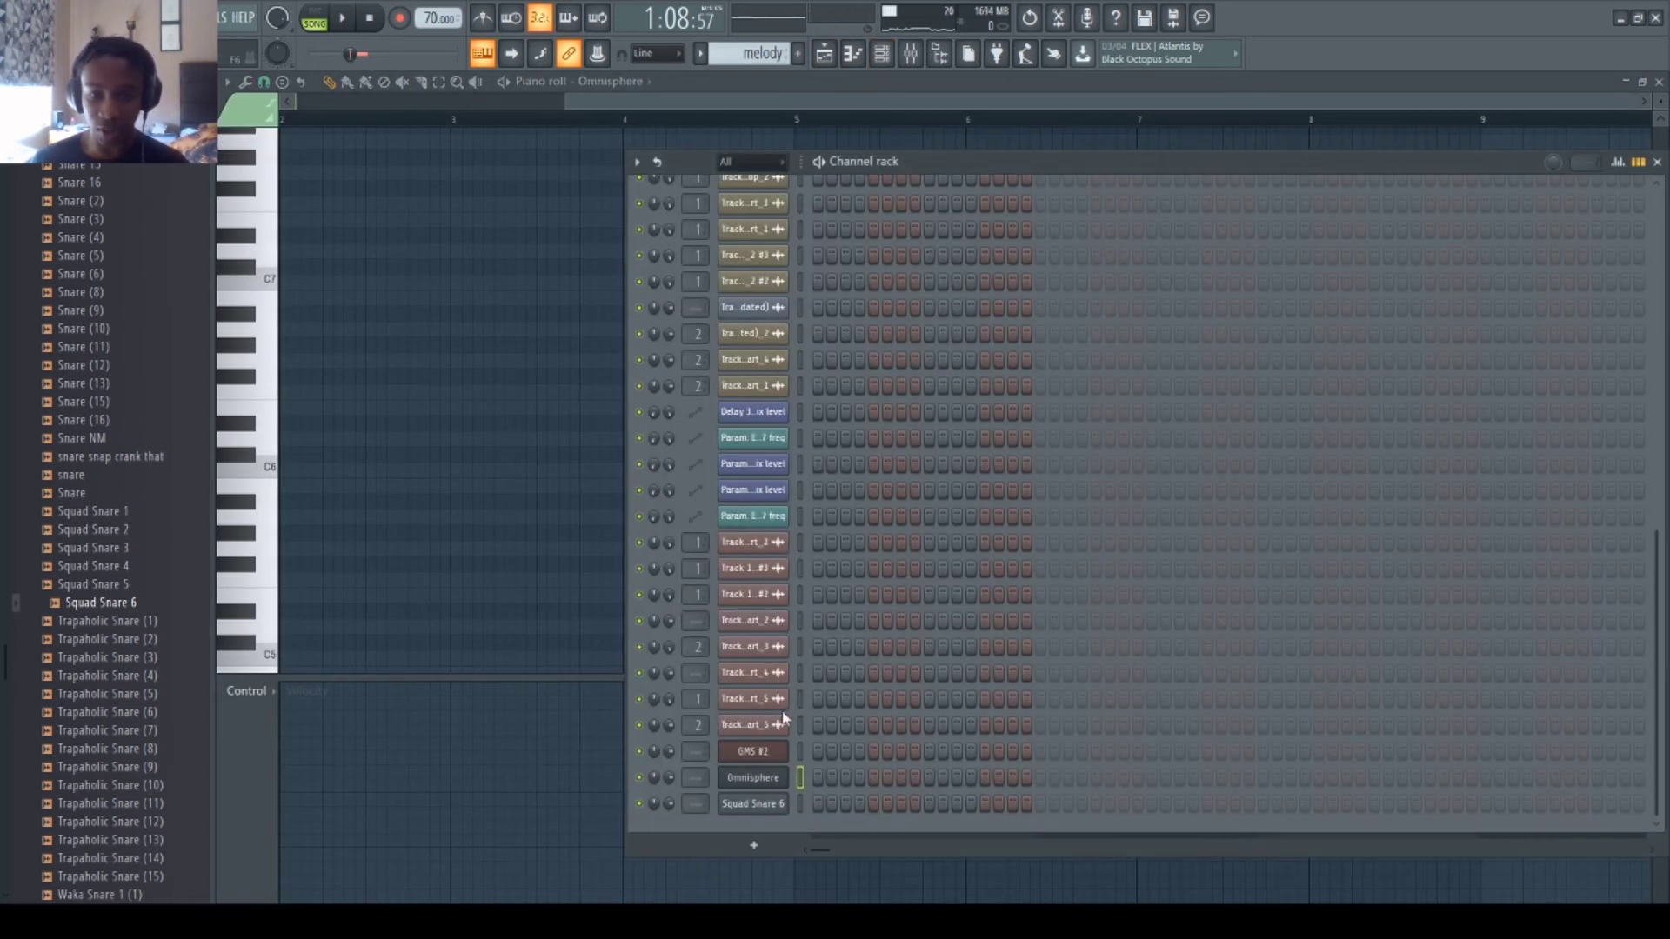
left_click(755, 780)
scroll(399, 603, "down", 6)
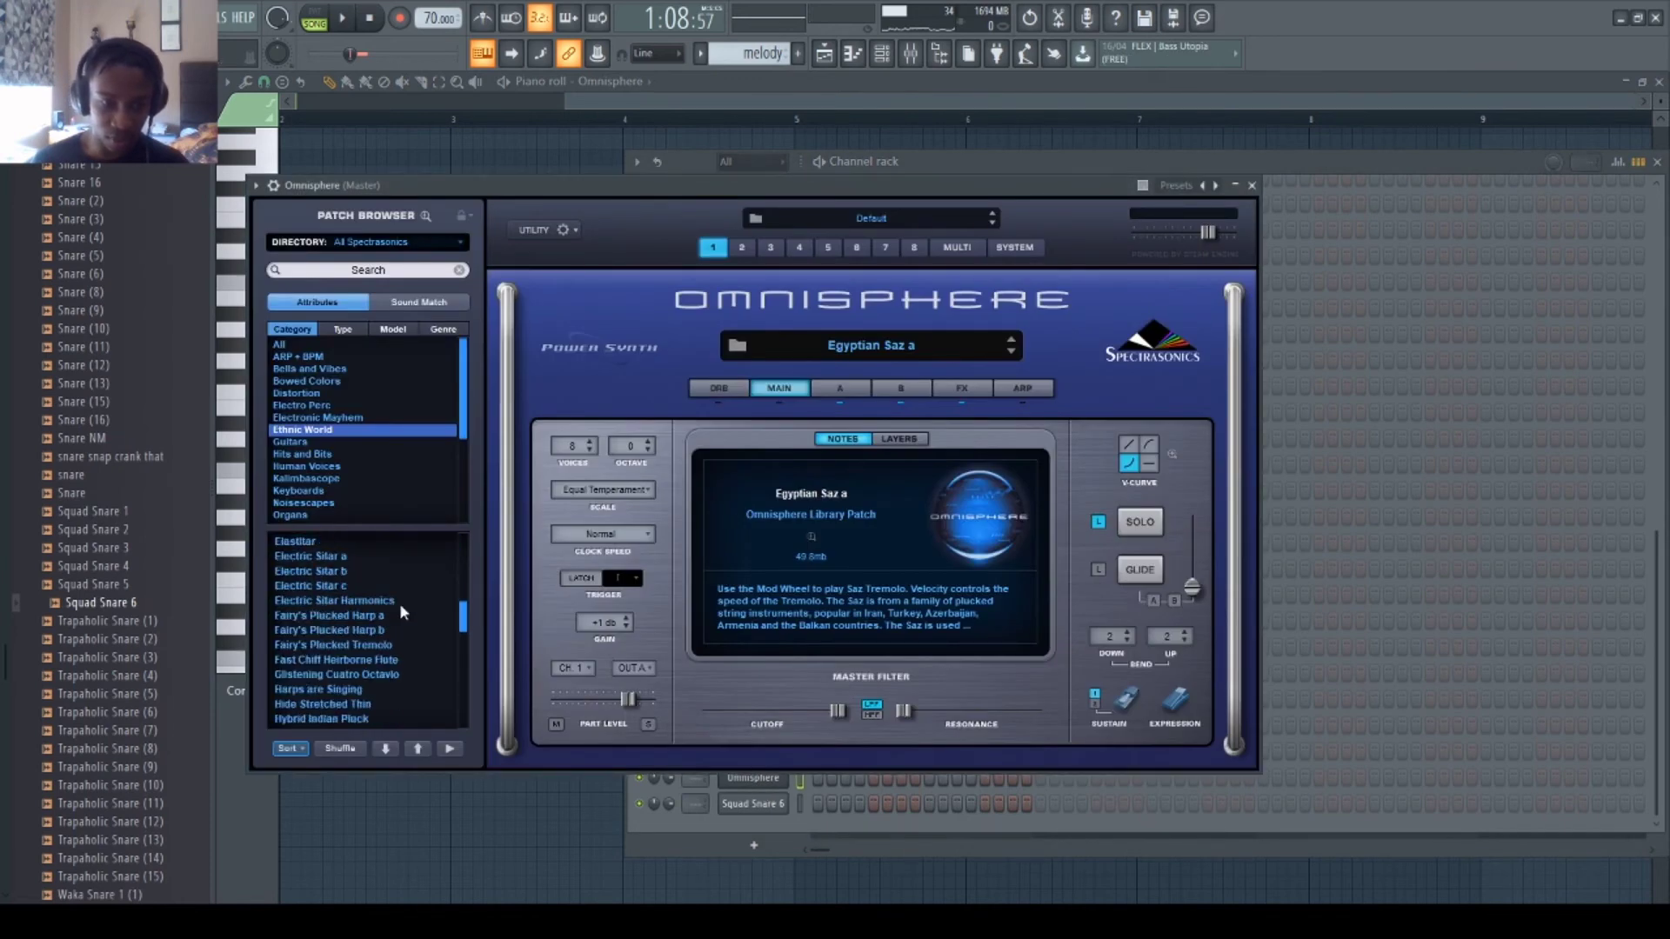
scroll(399, 603, "down", 2)
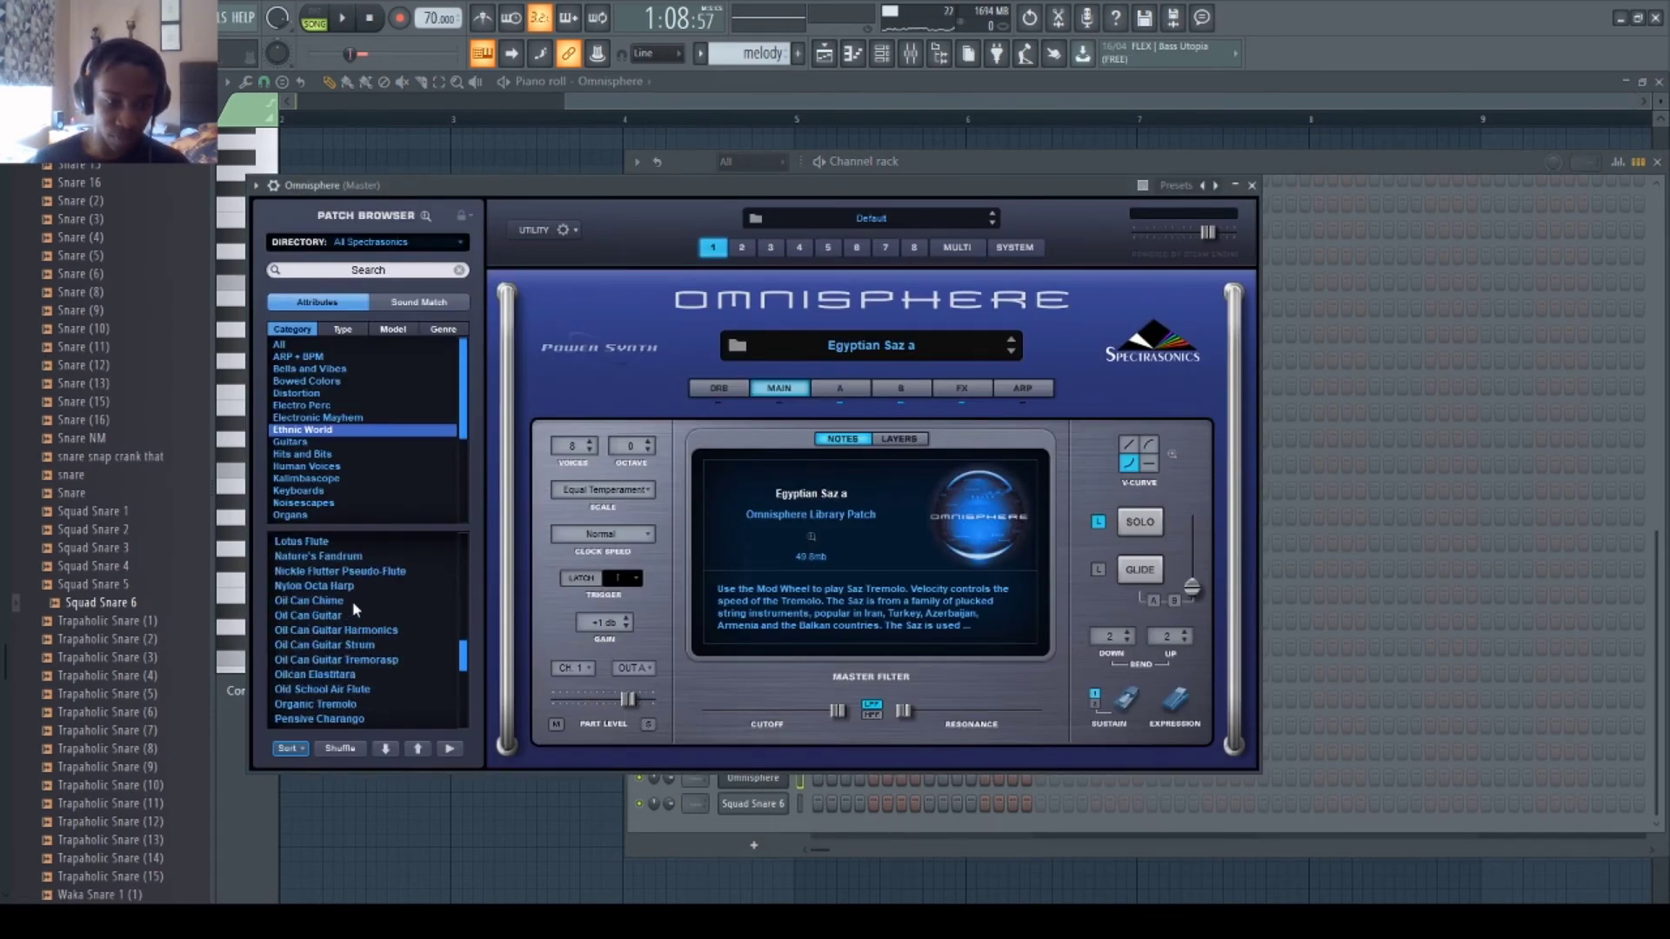
left_click(352, 602)
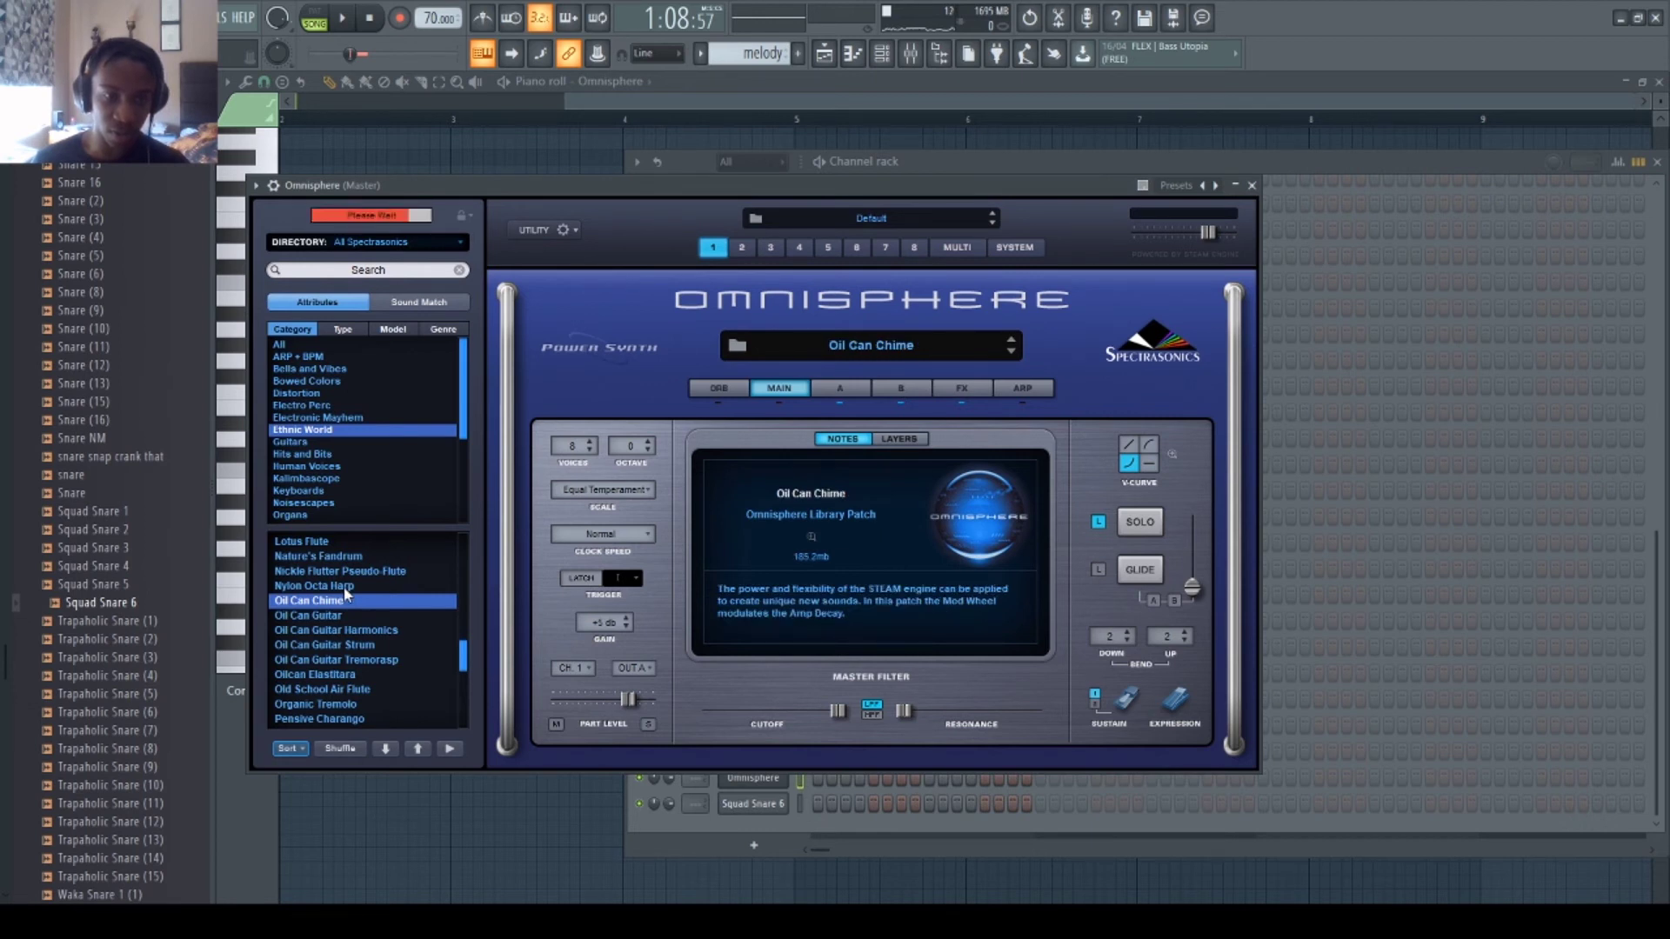
left_click(233, 438)
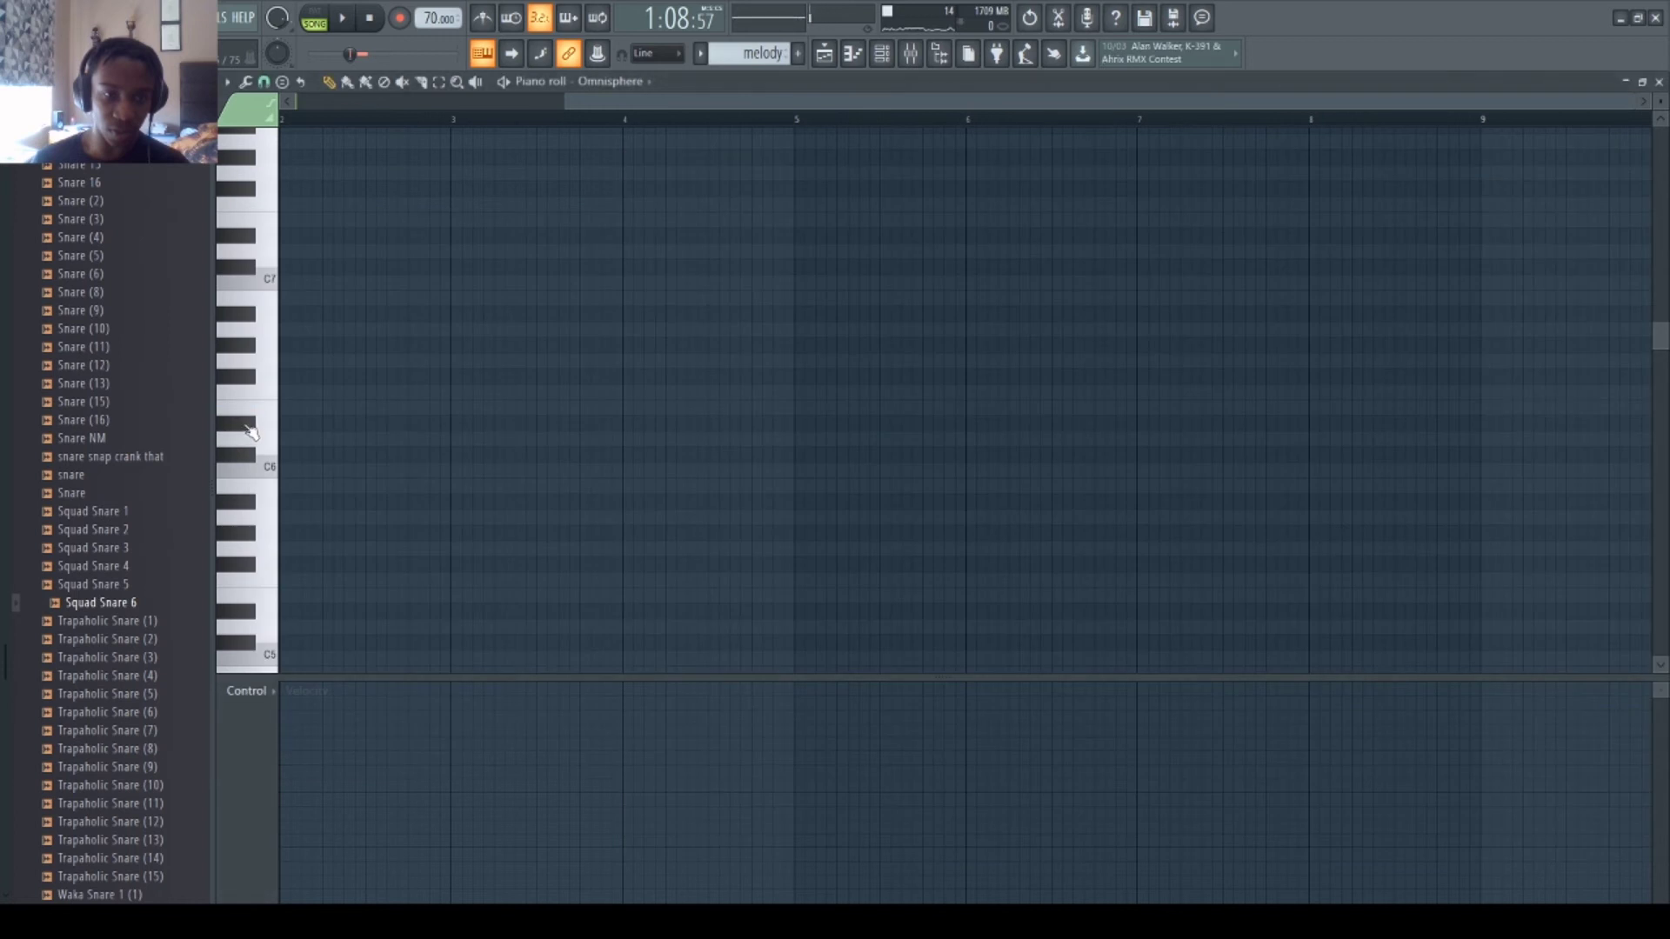
- Load the Nickle Flutter Pseudo-Flute patch in Omnisphere and open the instrument's piano roll for the melody pattern
left_click(880, 54)
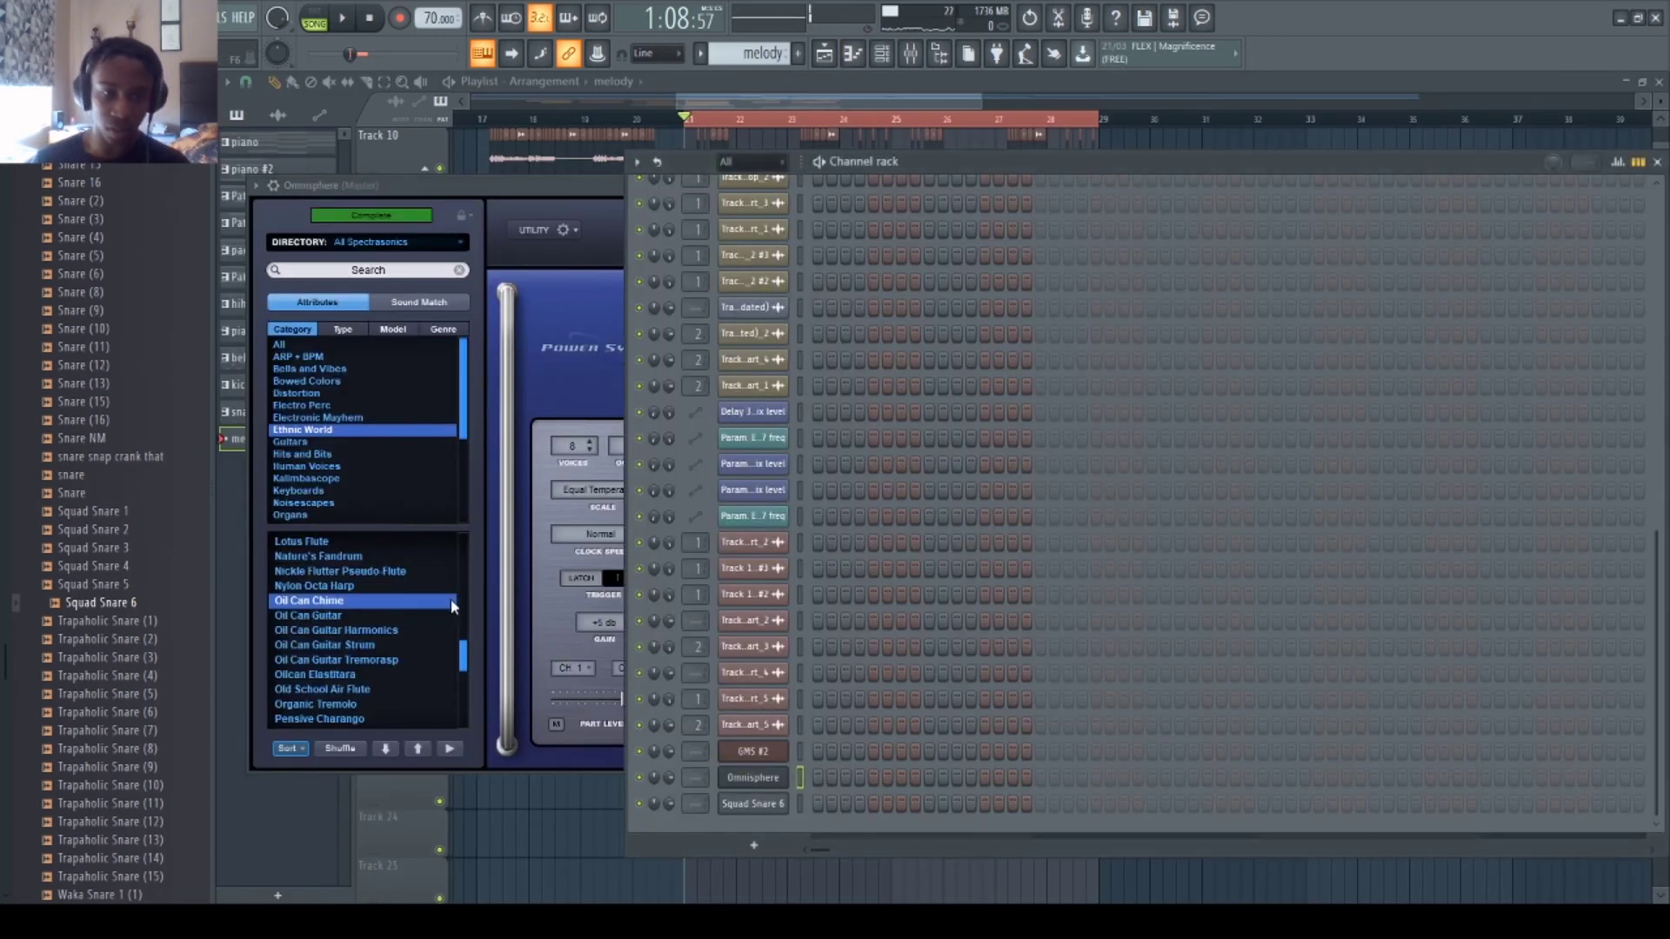
left_click(485, 564)
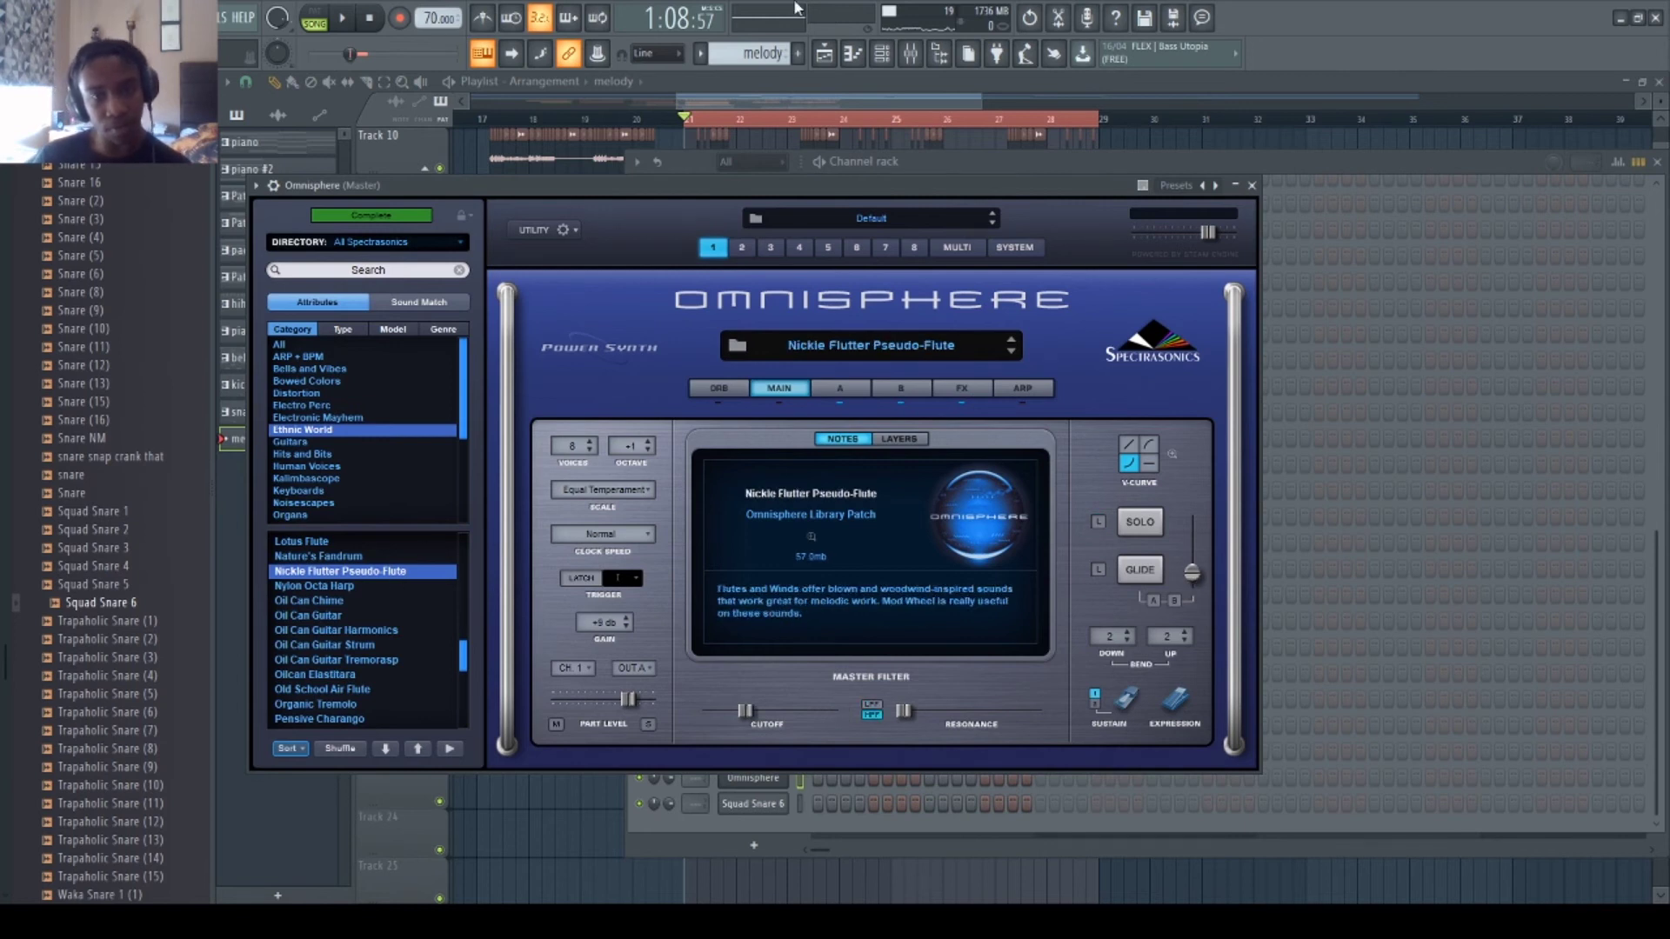
left_click(854, 56)
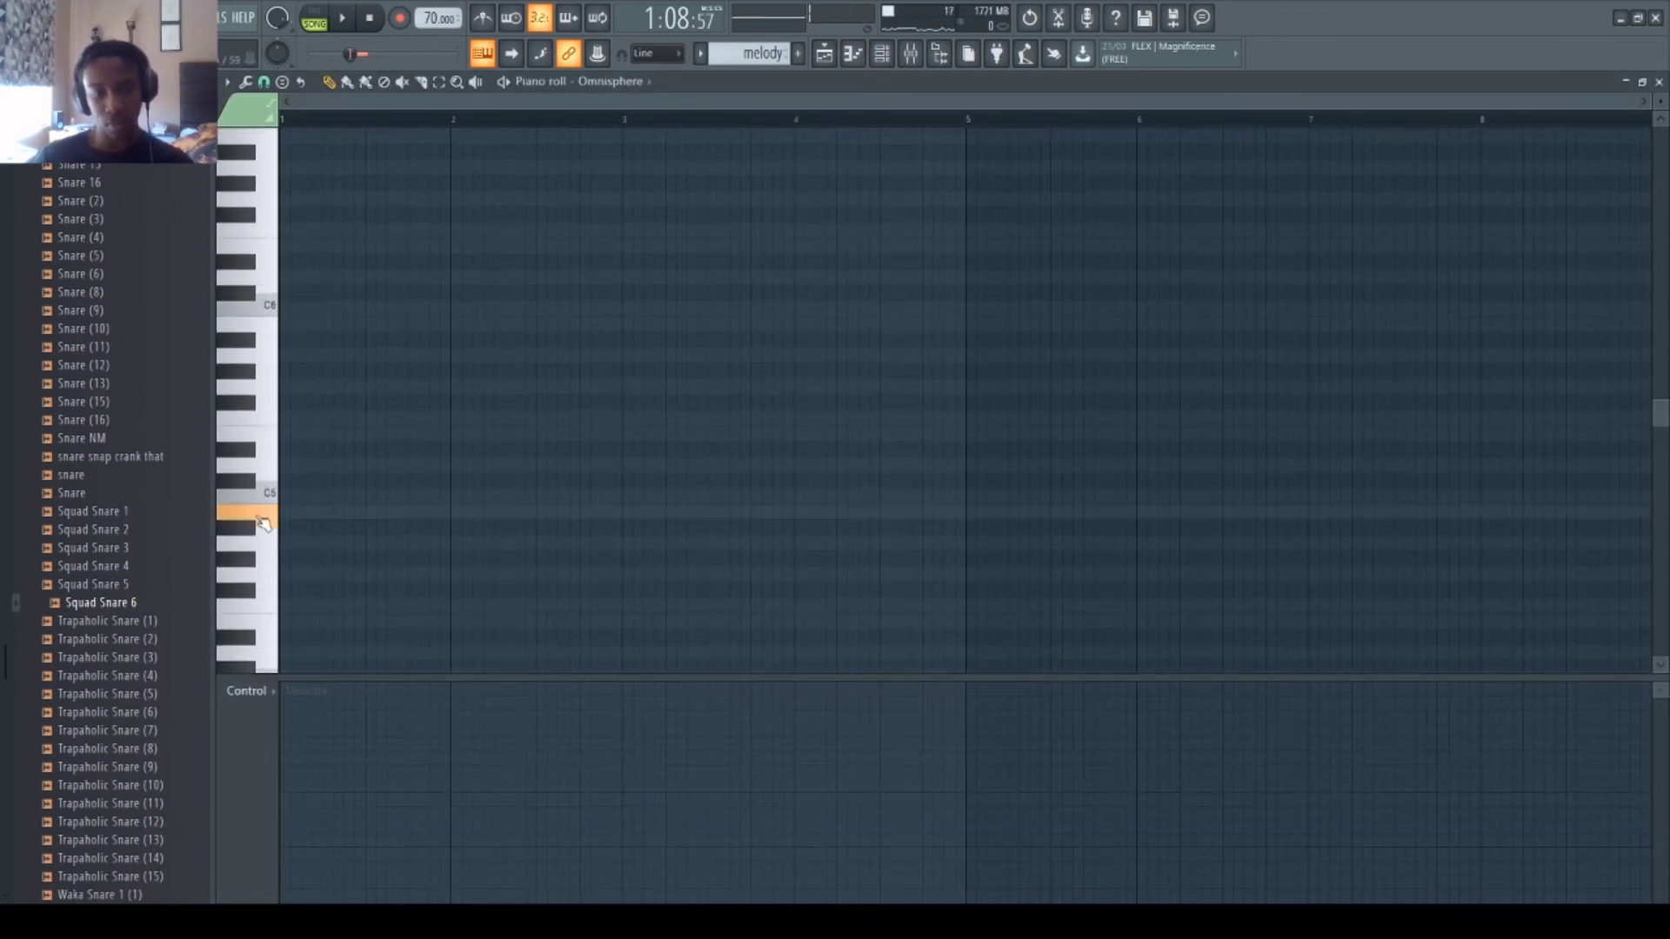
- Draw half-bar C5 and G#4 notes in bar 1 and G4 at bar 2, making the notes legato without overlaps
scroll(261, 470, "down", 5)
key("space")
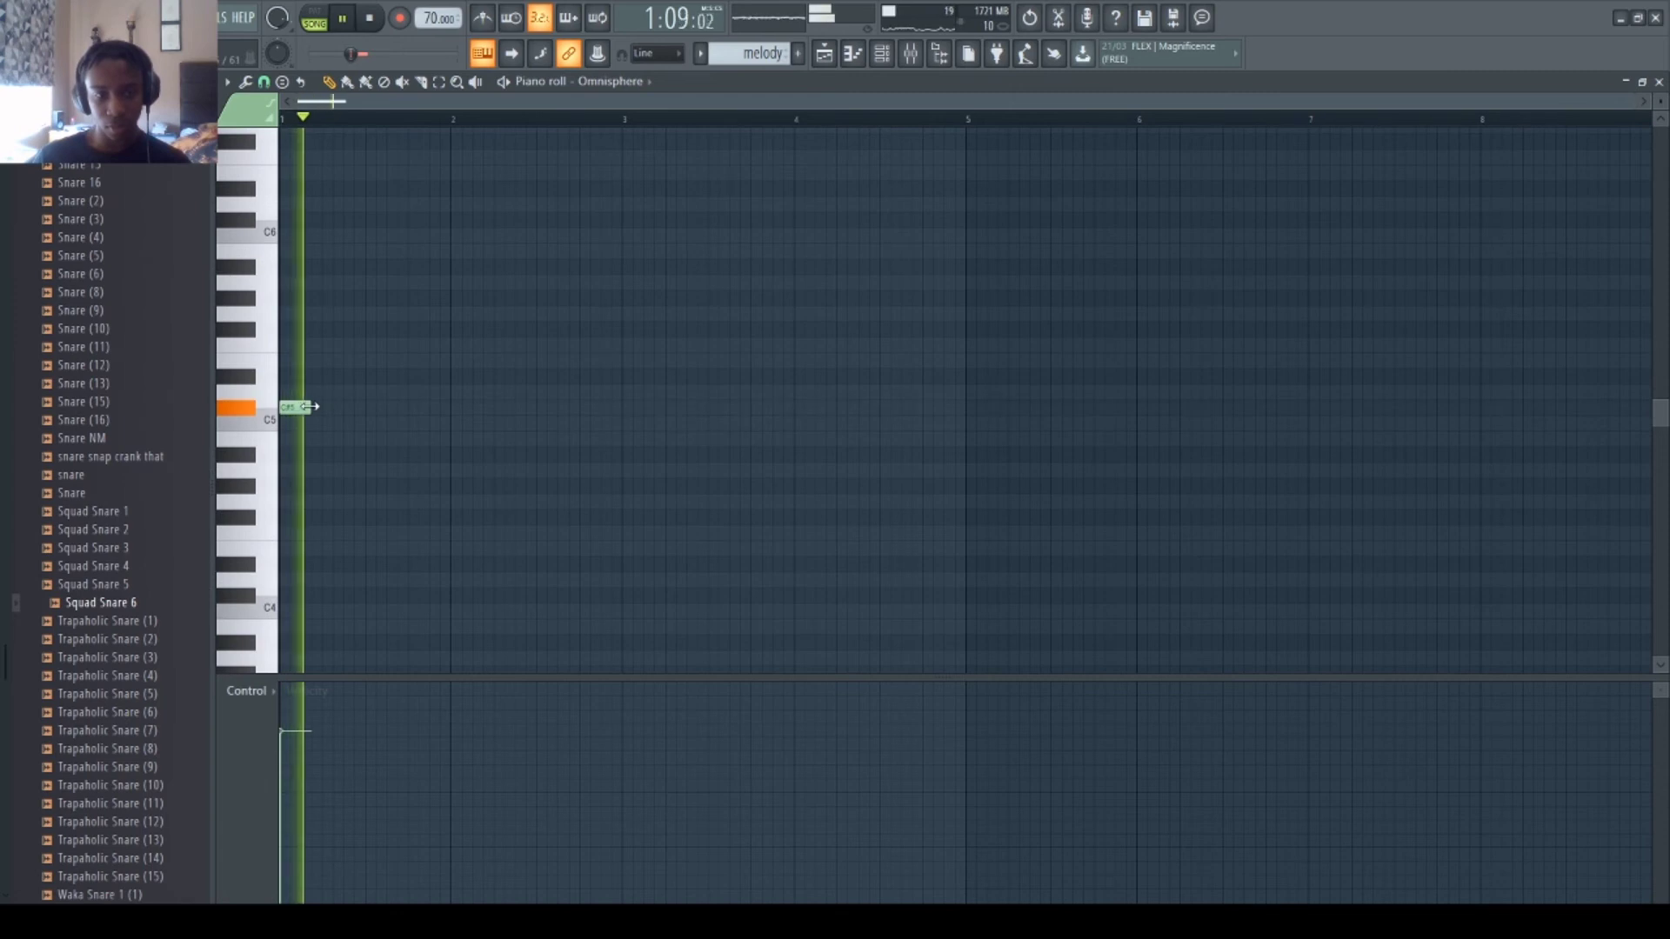
left_click_drag(292, 407, 444, 428)
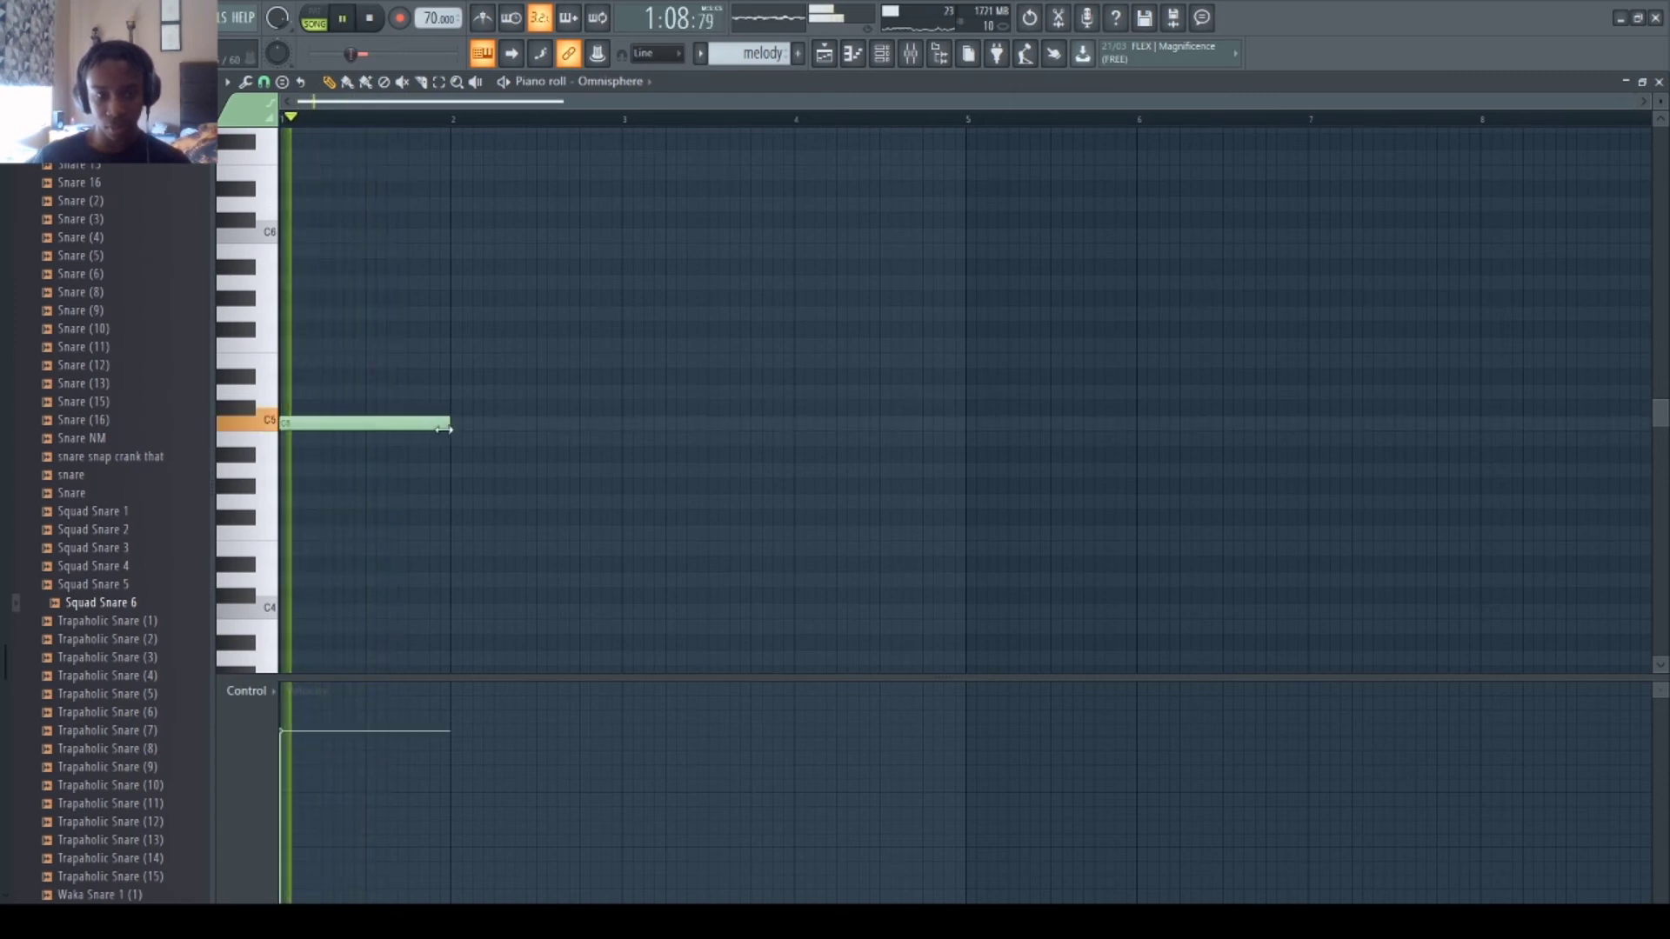
left_click(389, 486)
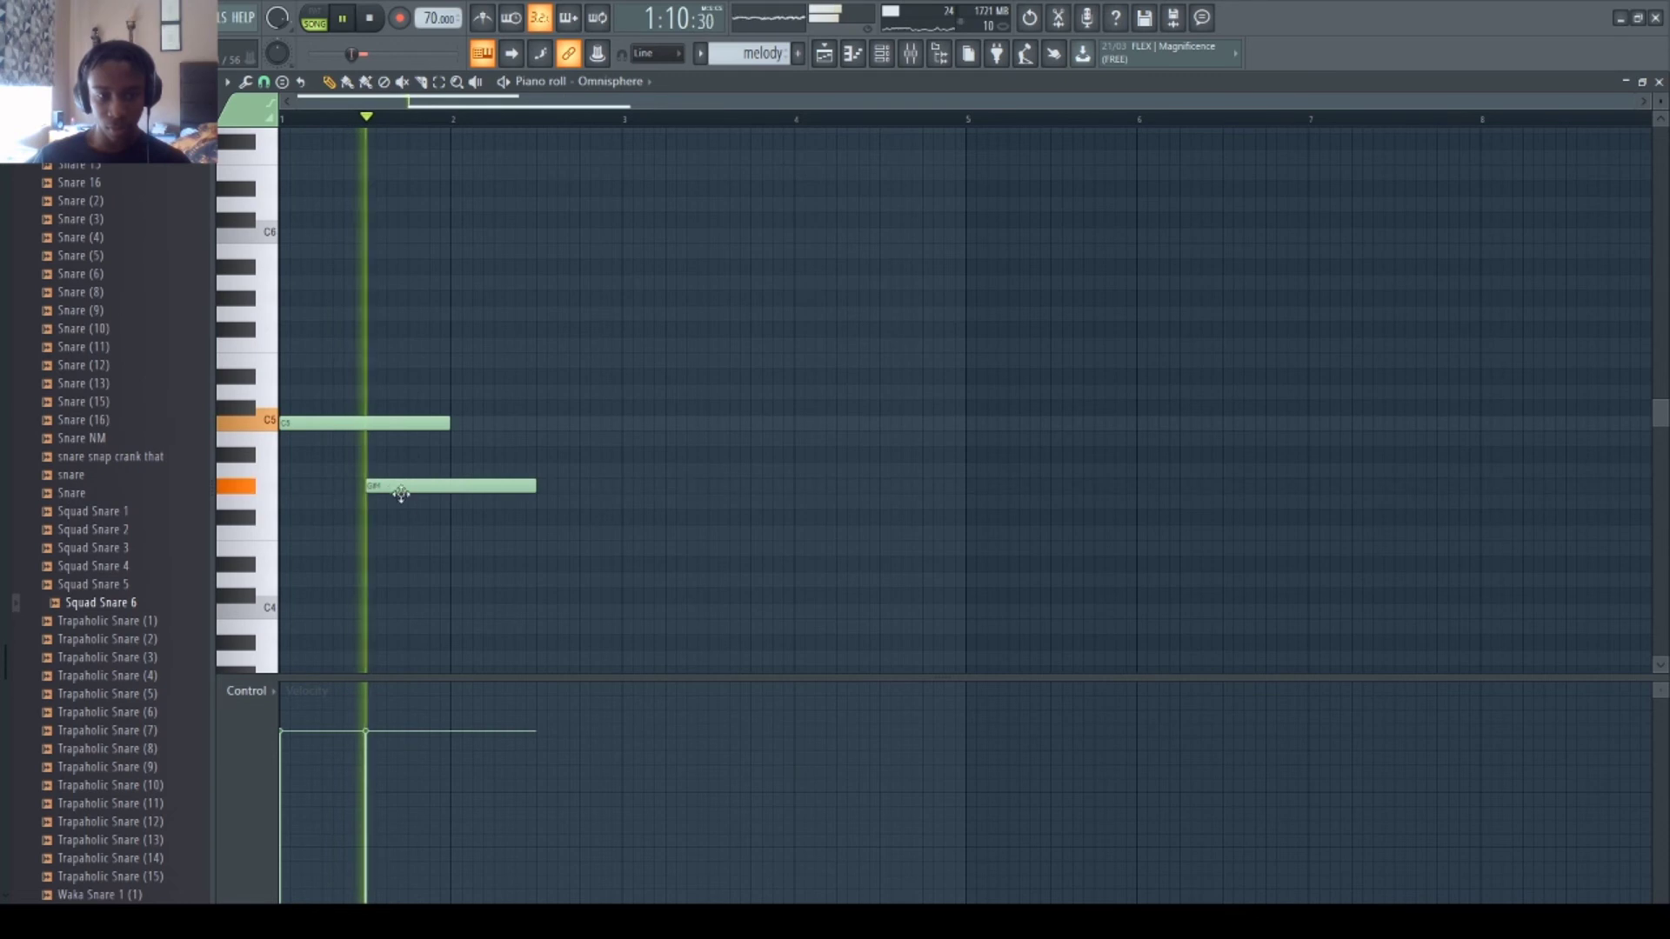
left_click(456, 517)
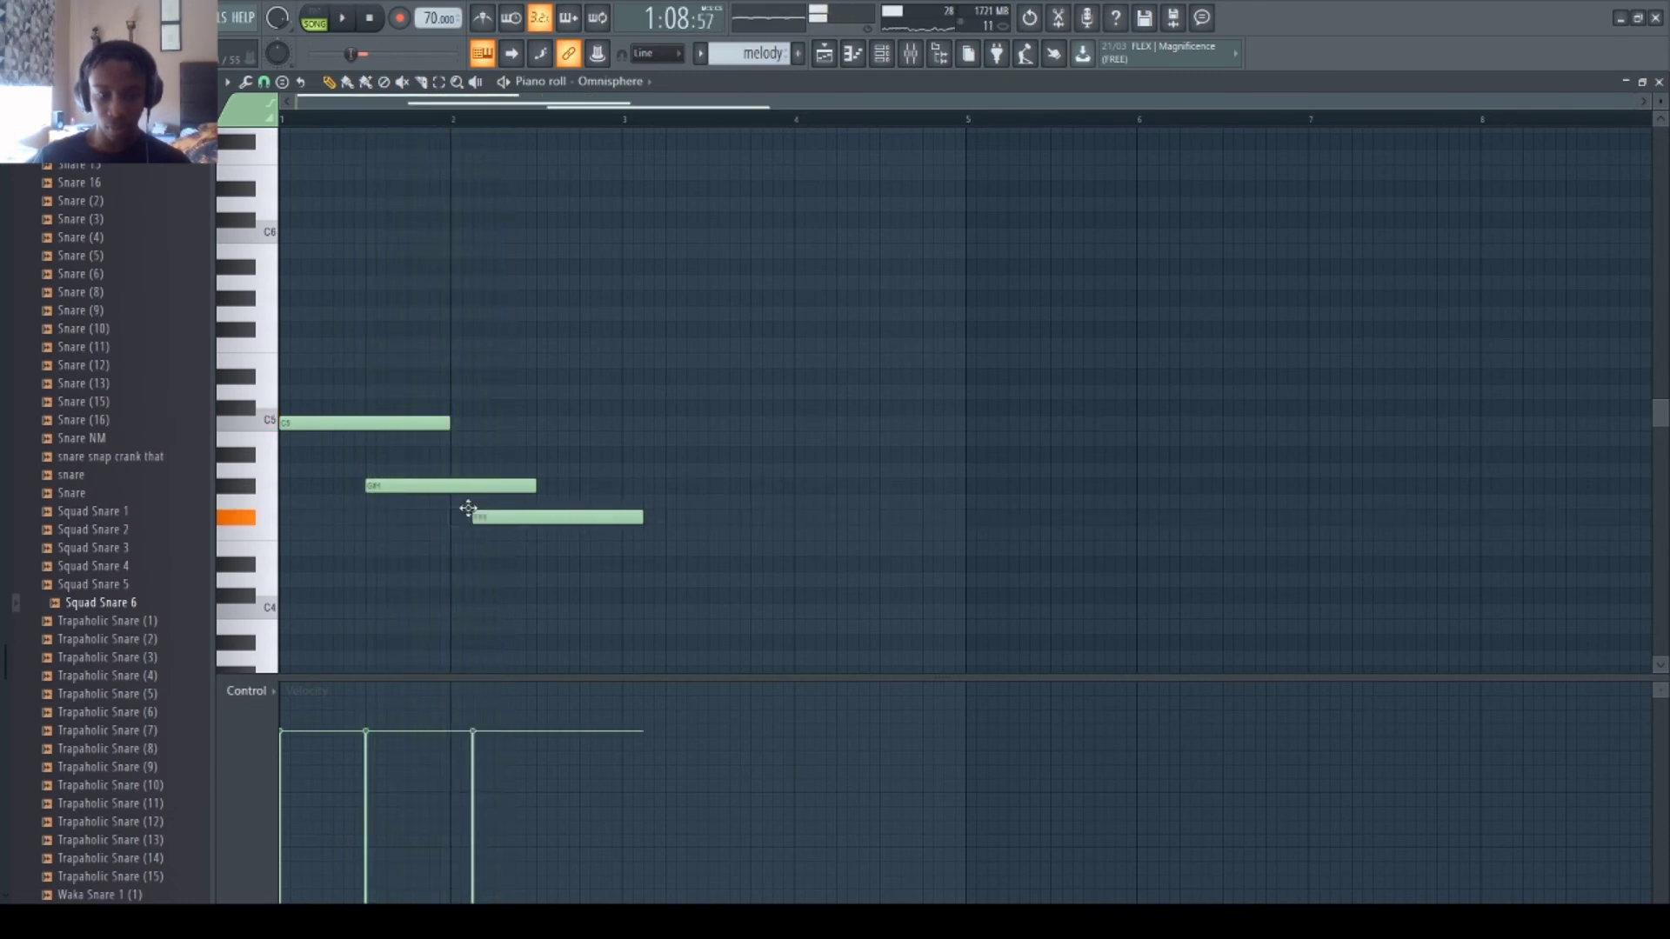
left_click_drag(466, 515, 463, 497)
key("ctrl+l")
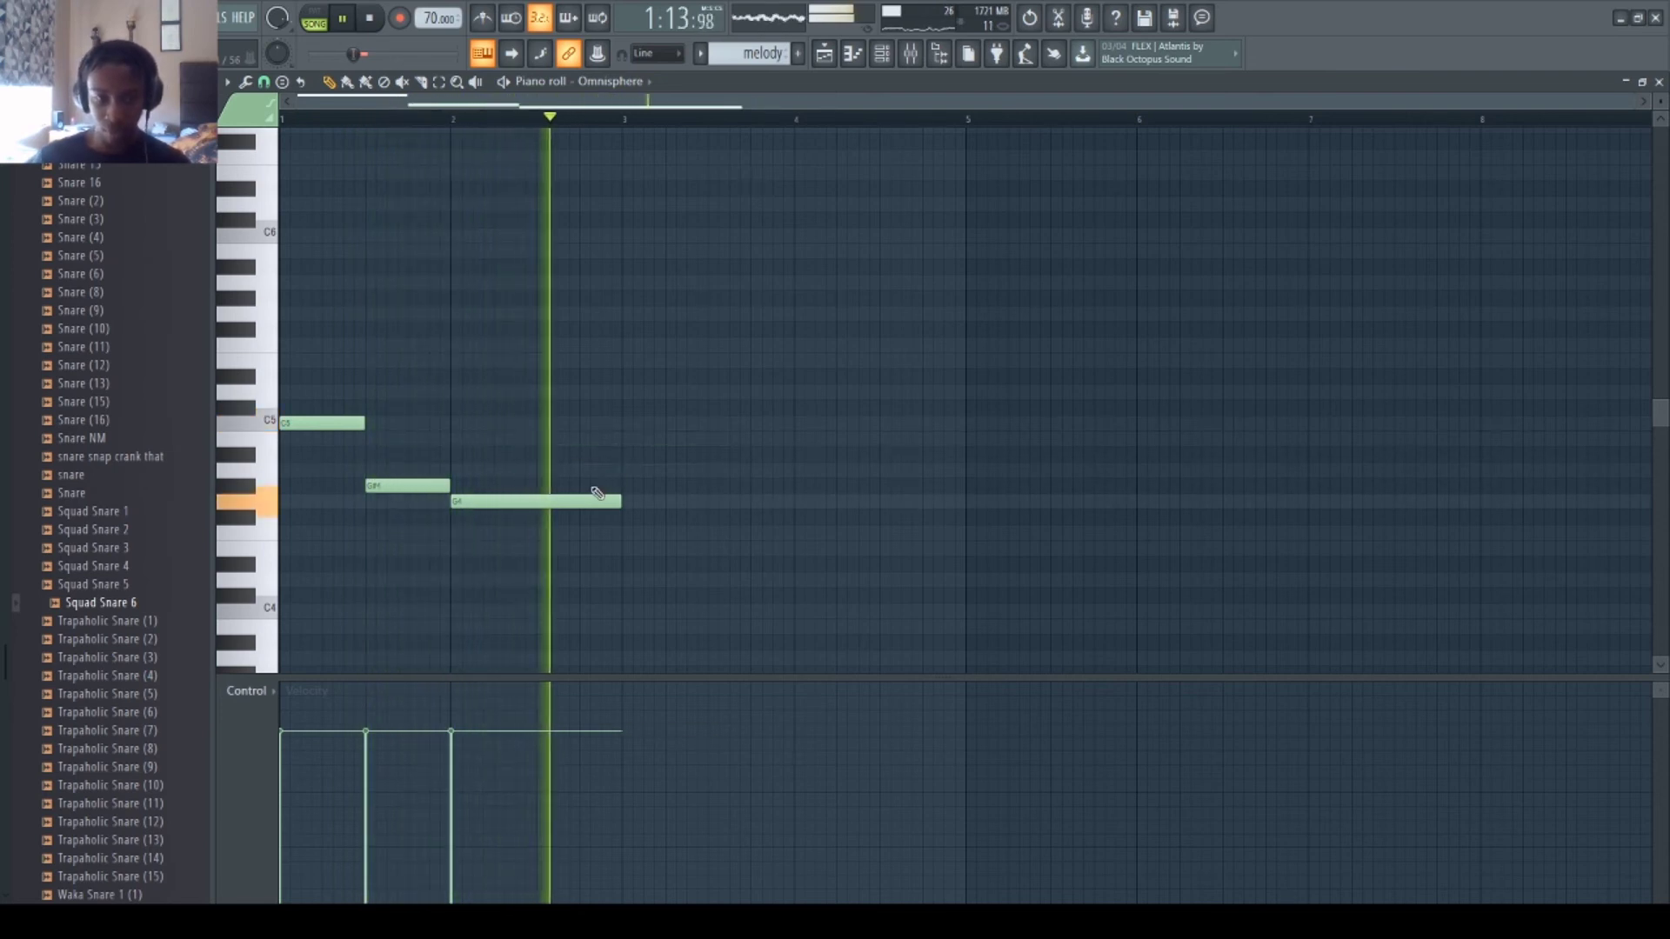
- Add a one-bar F4 note at the start of bar 3, trying out other pitches and removing the rejected notes
left_click(643, 422)
key("space")
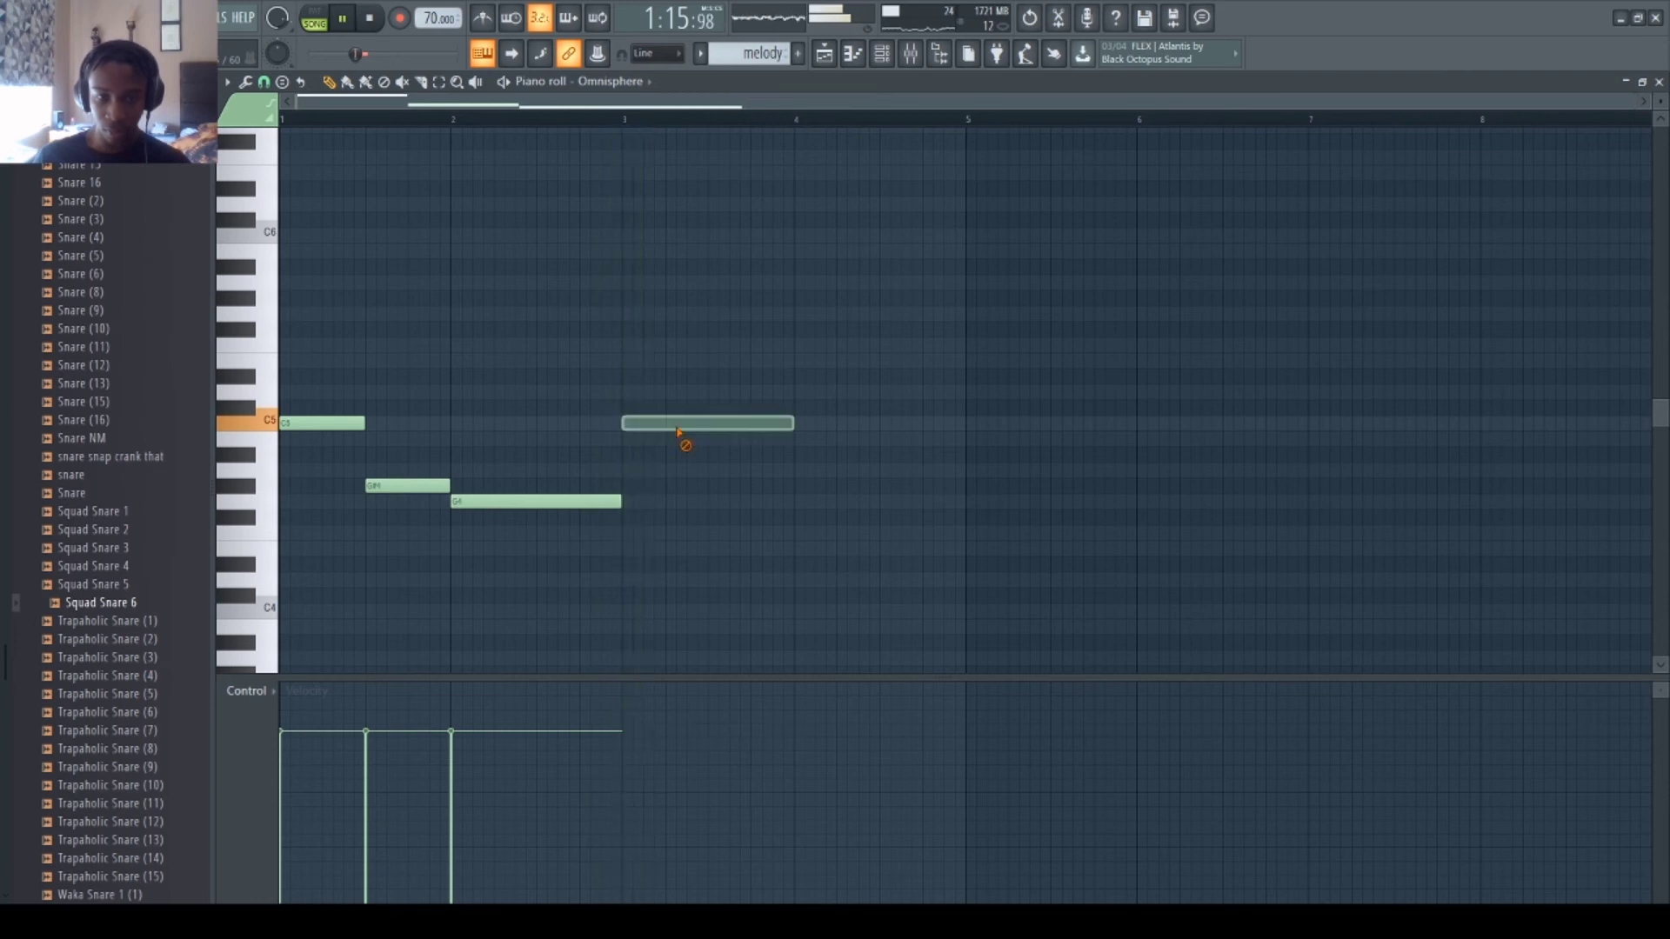
mouse_move(661, 424)
left_mouse_down()
mouse_move(639, 477)
mouse_move(644, 450)
left_mouse_up()
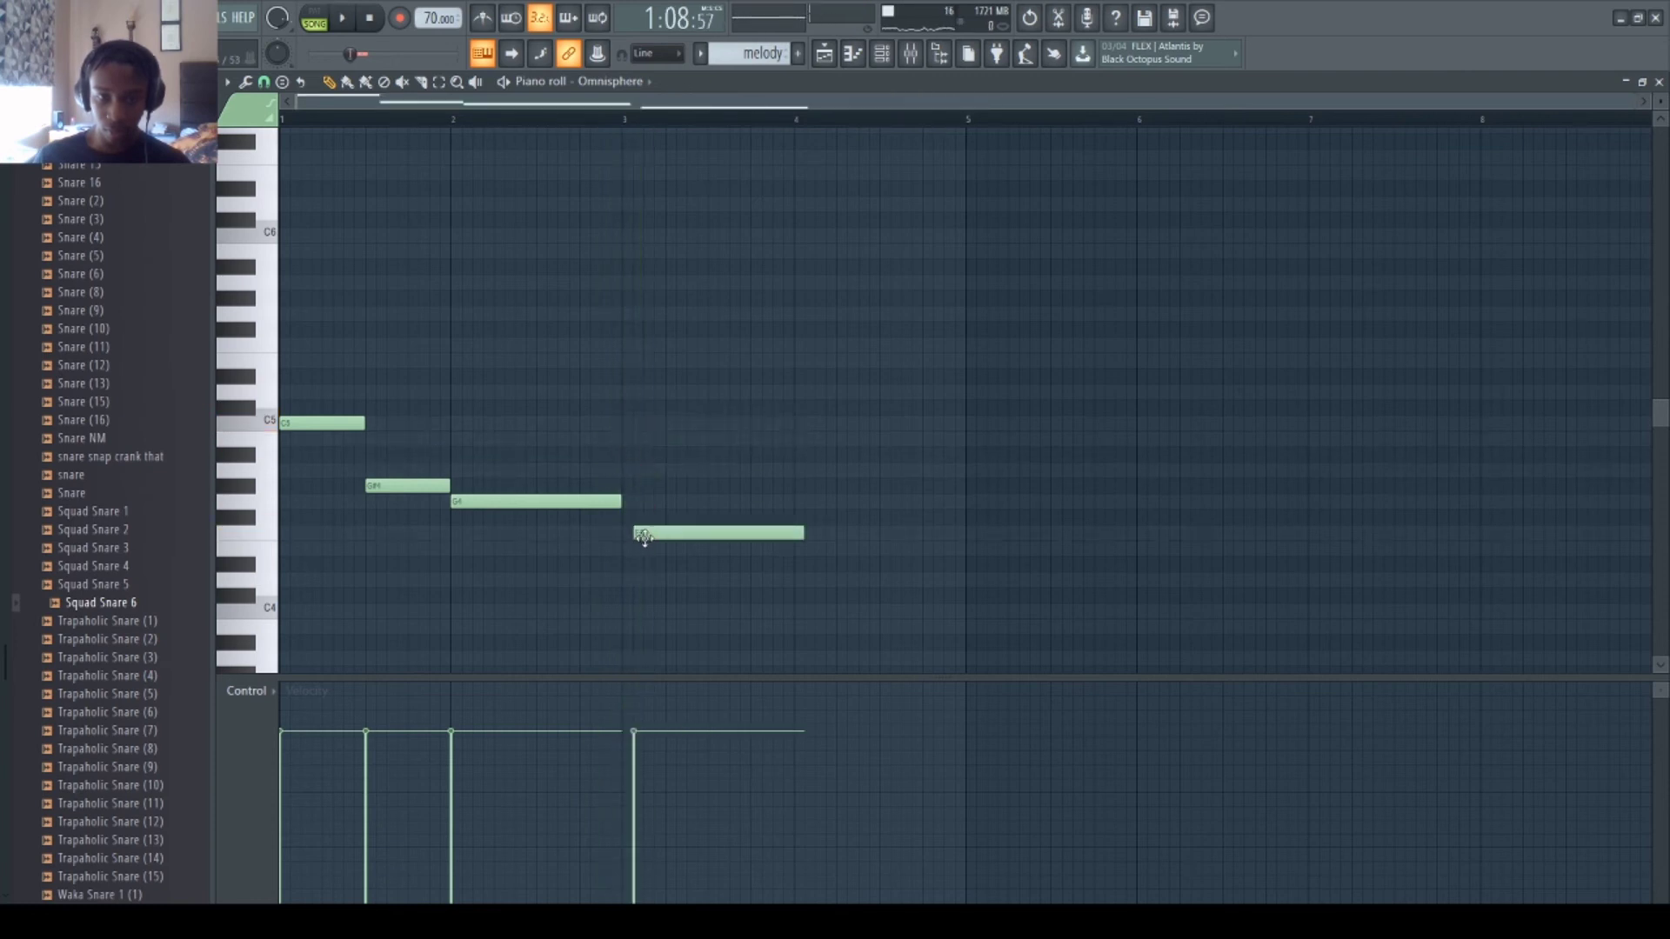
key("space")
right_click(648, 534)
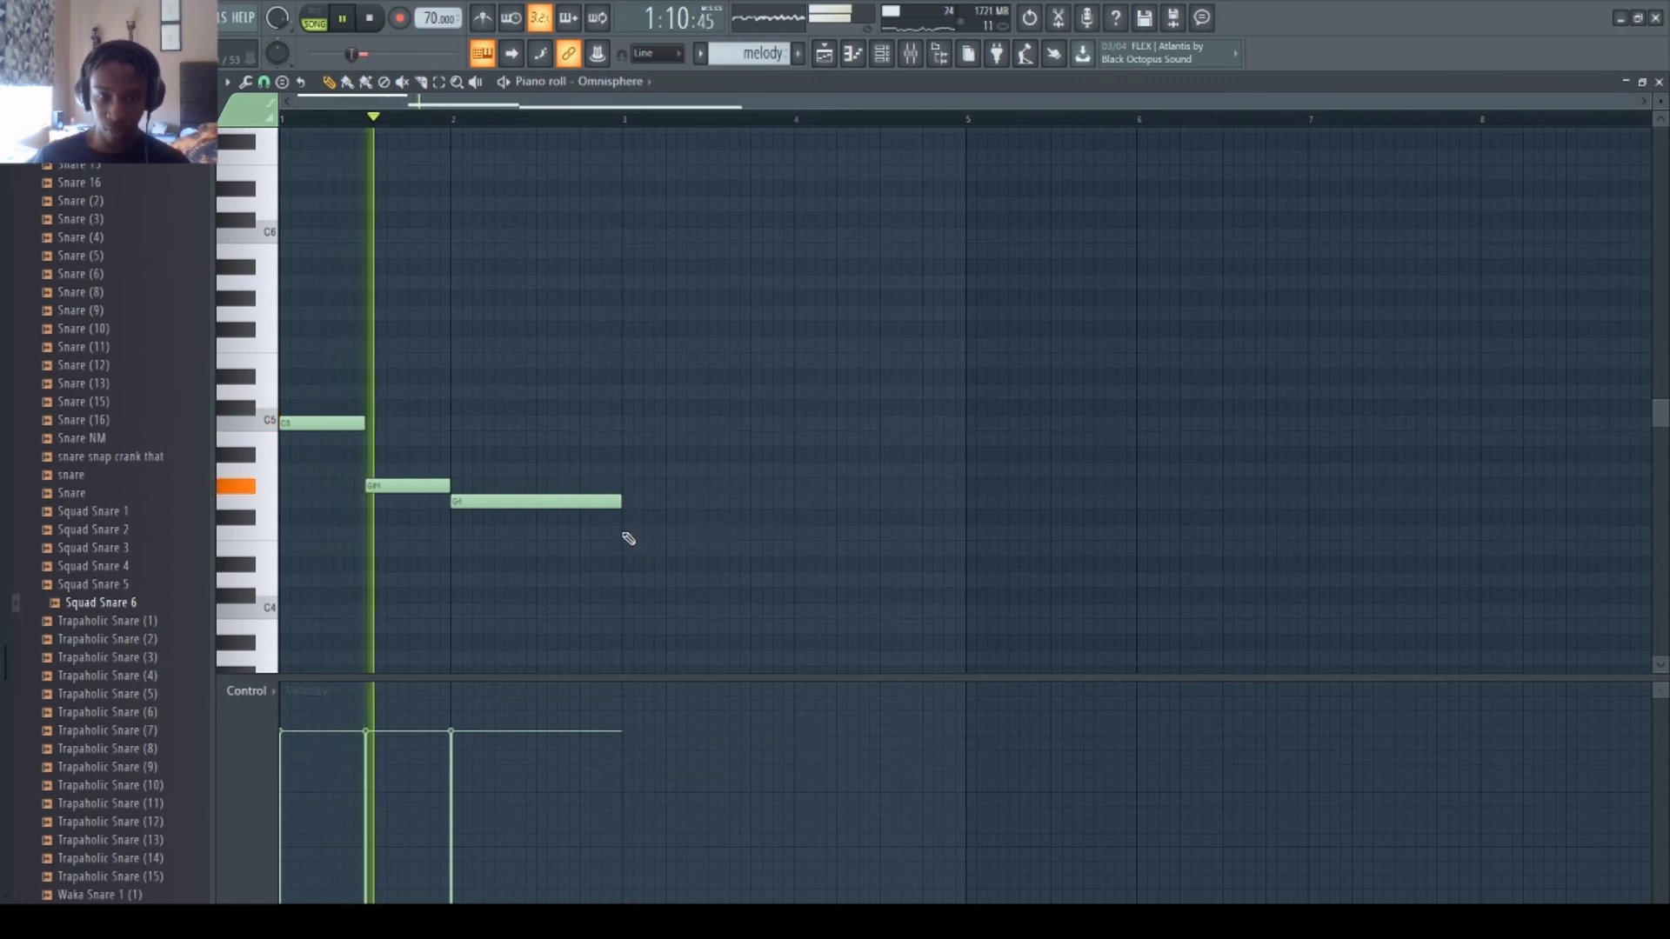
left_click(626, 533)
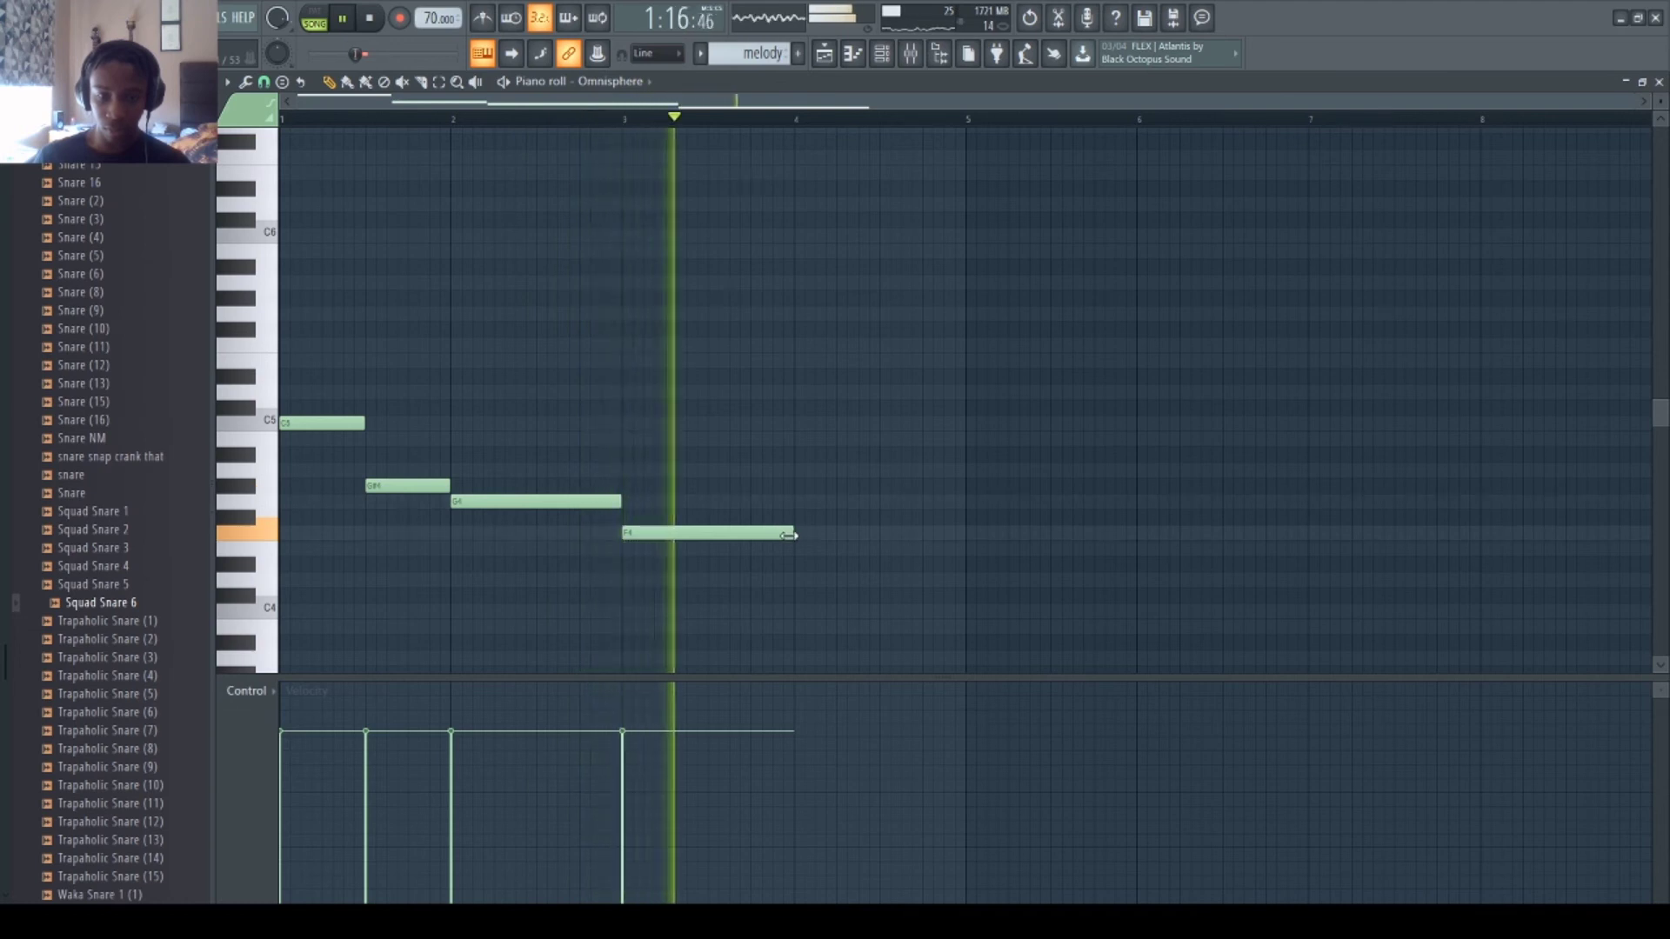
left_click(730, 564)
right_click(766, 567)
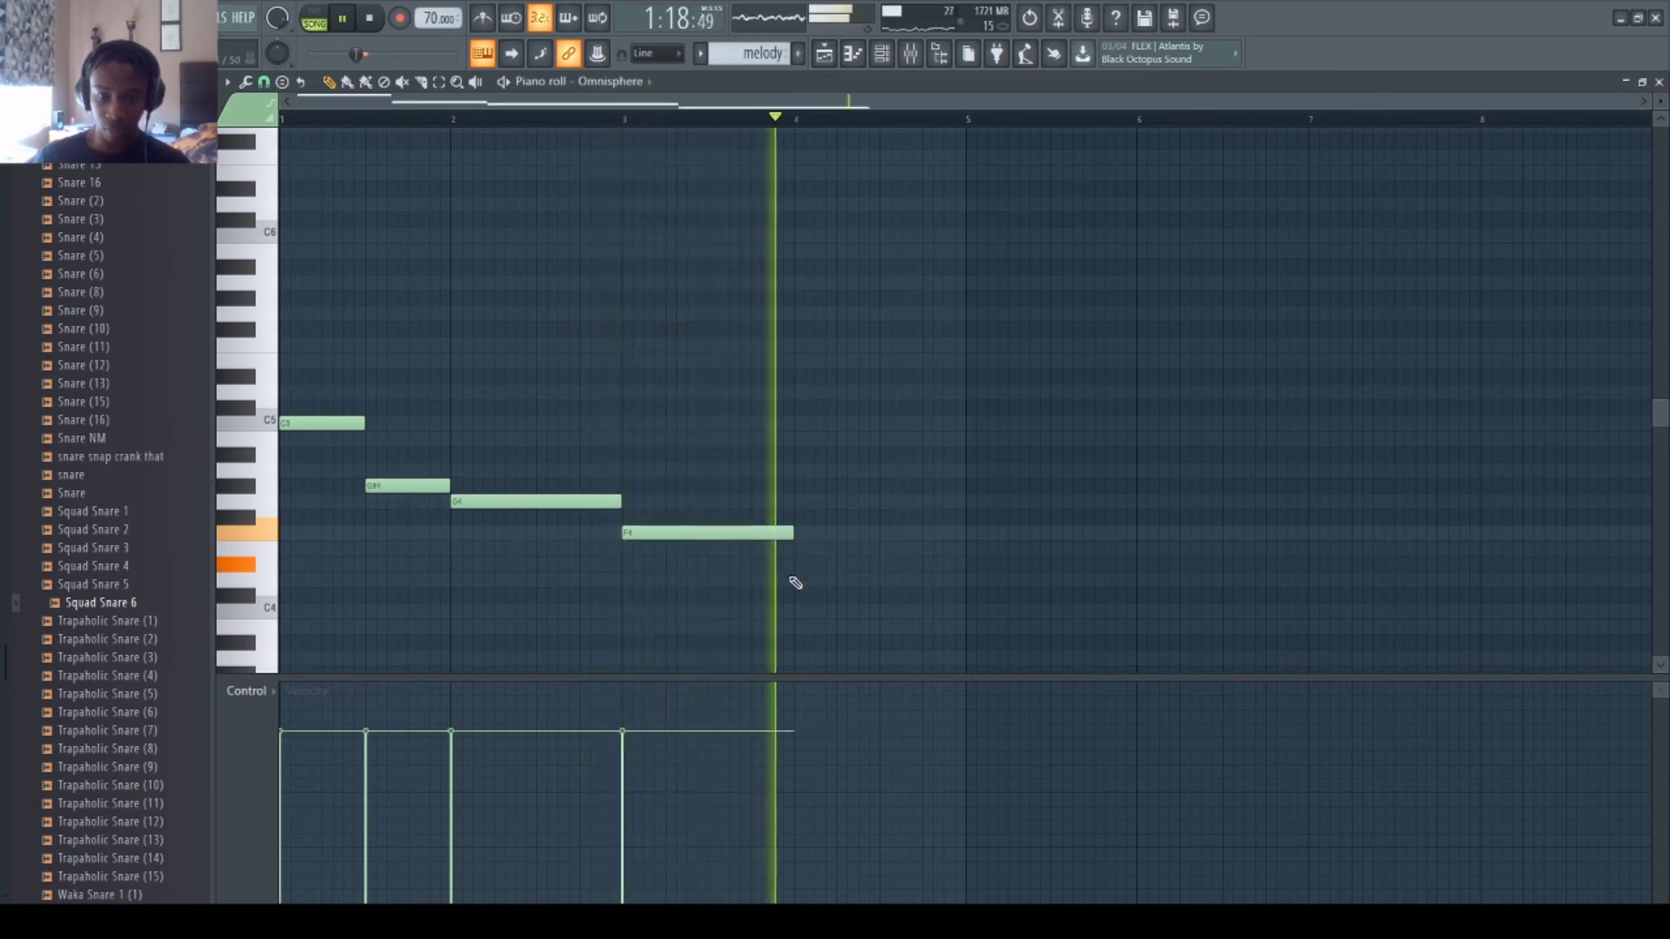
- Play the melody with the full arrangement in the playlist, and mute vocal Tracks 13 and 10
left_click(825, 53)
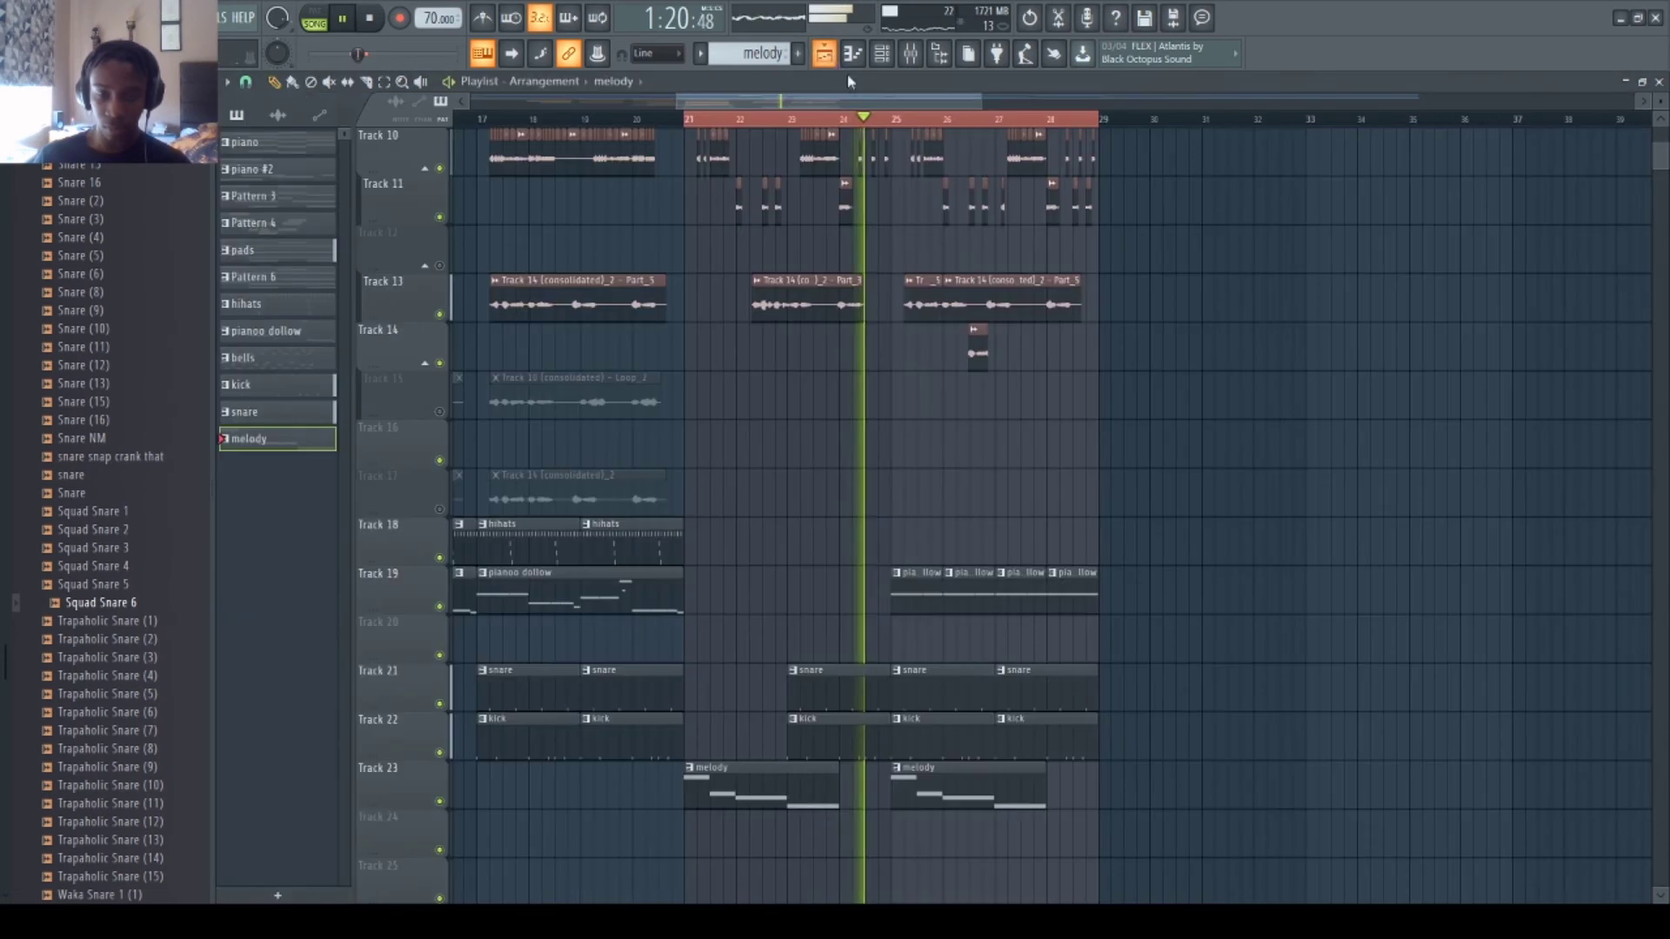
scroll(930, 327, "up", 3)
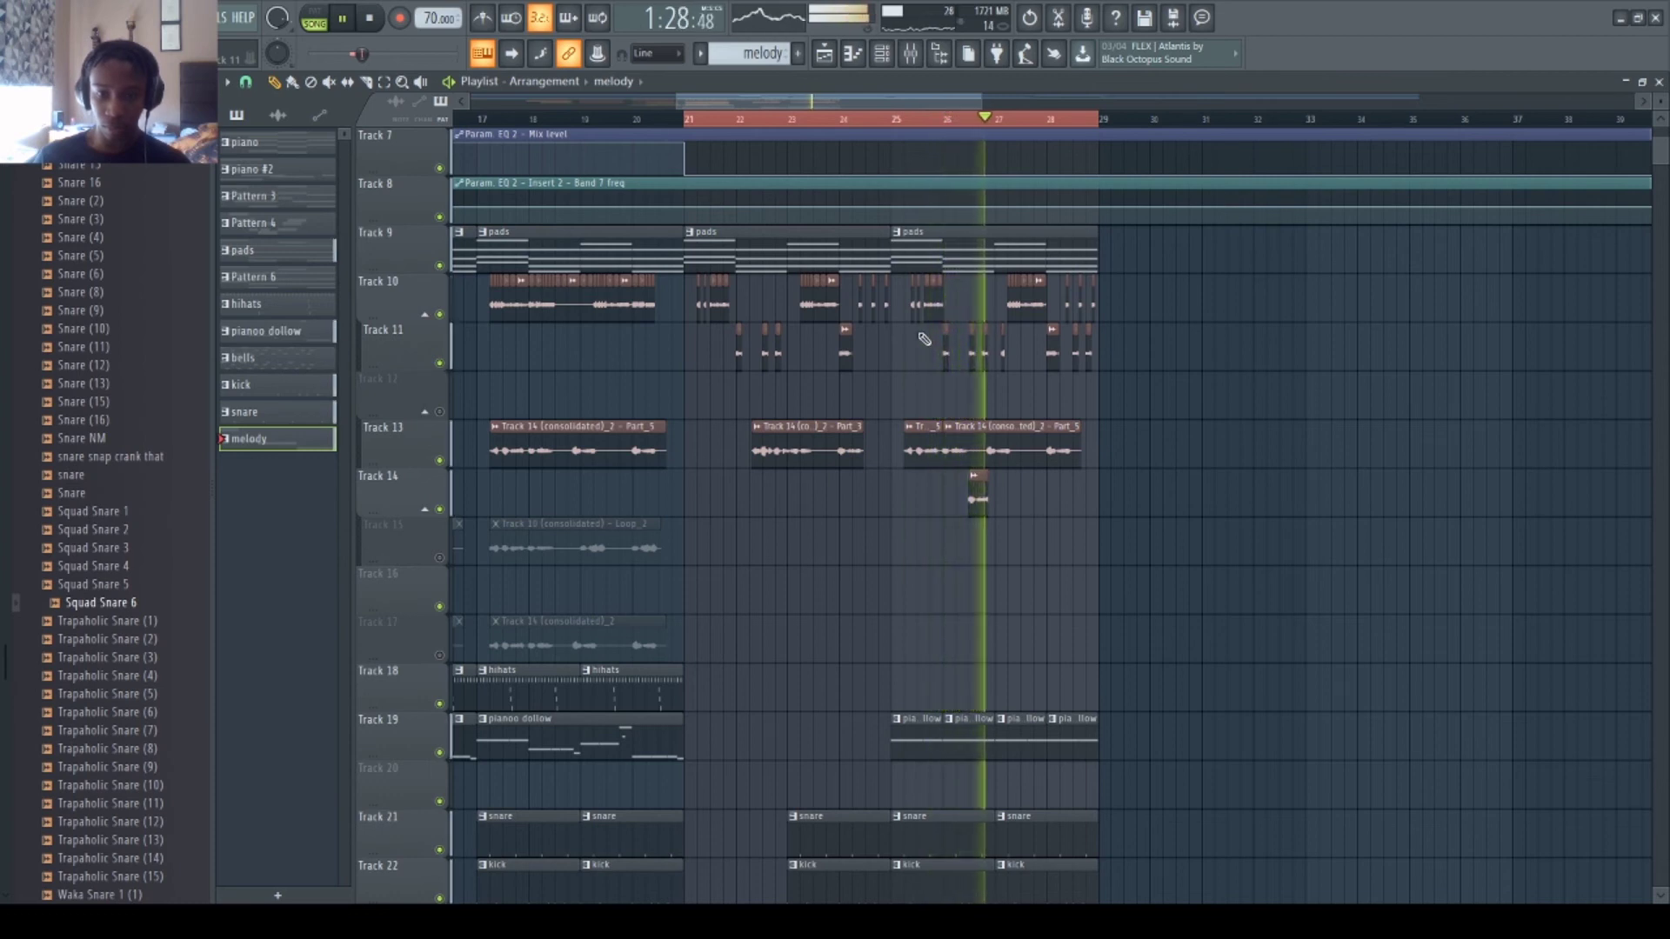
key("space")
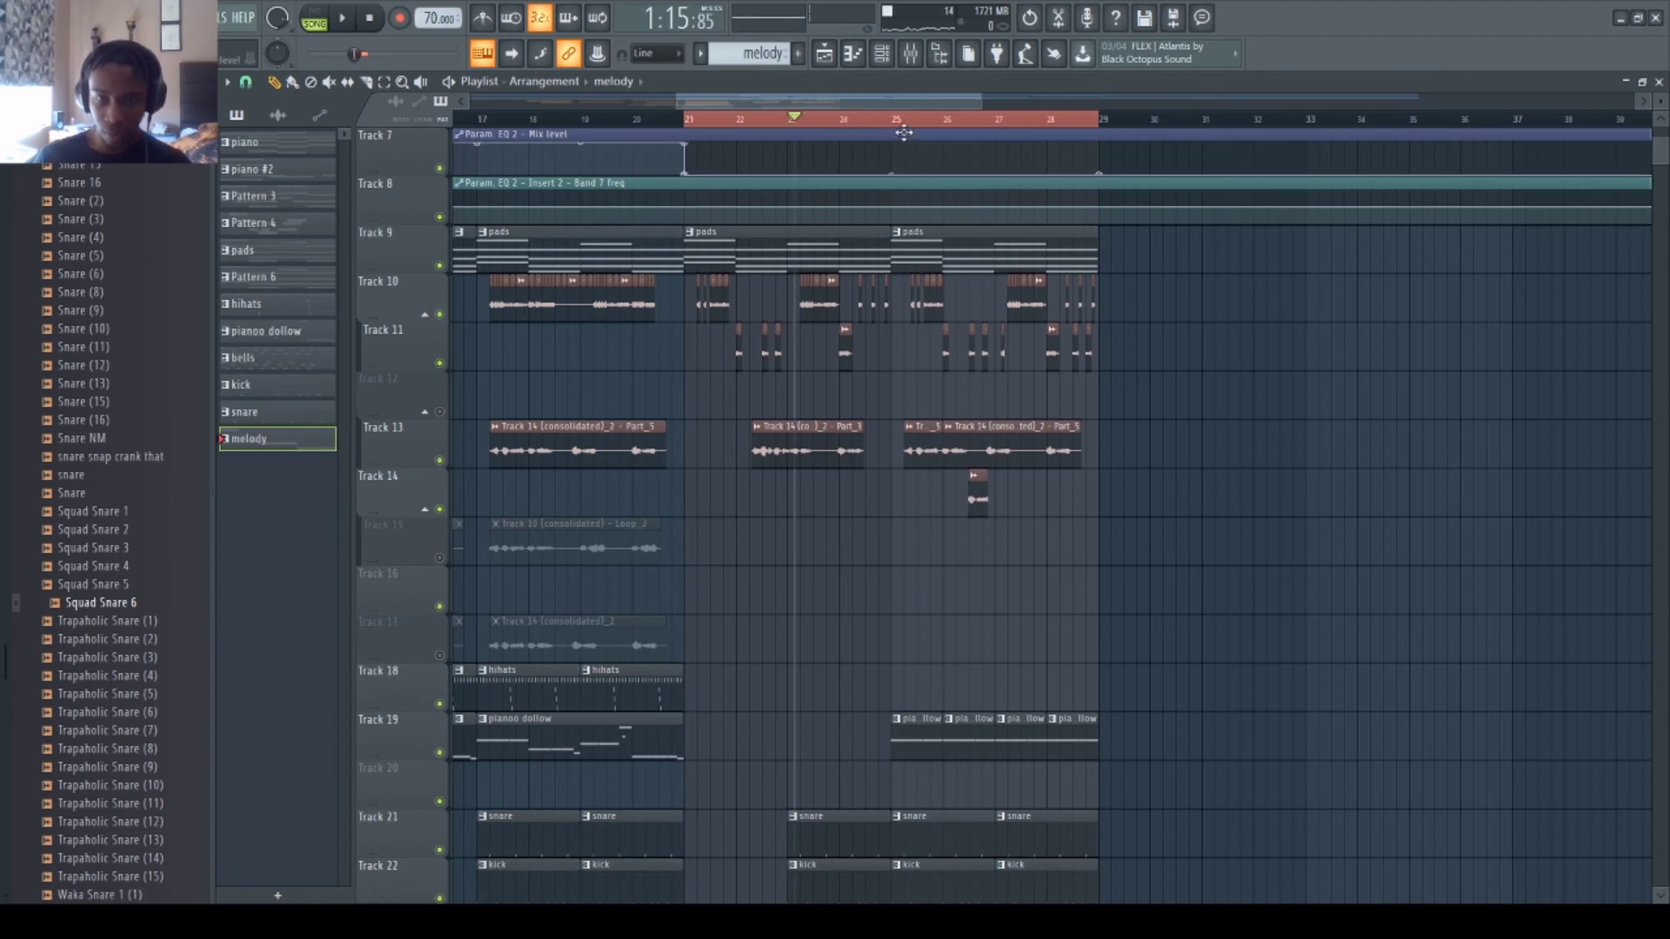
scroll(1047, 671, "down", 6)
scroll(648, 305, "up", 6)
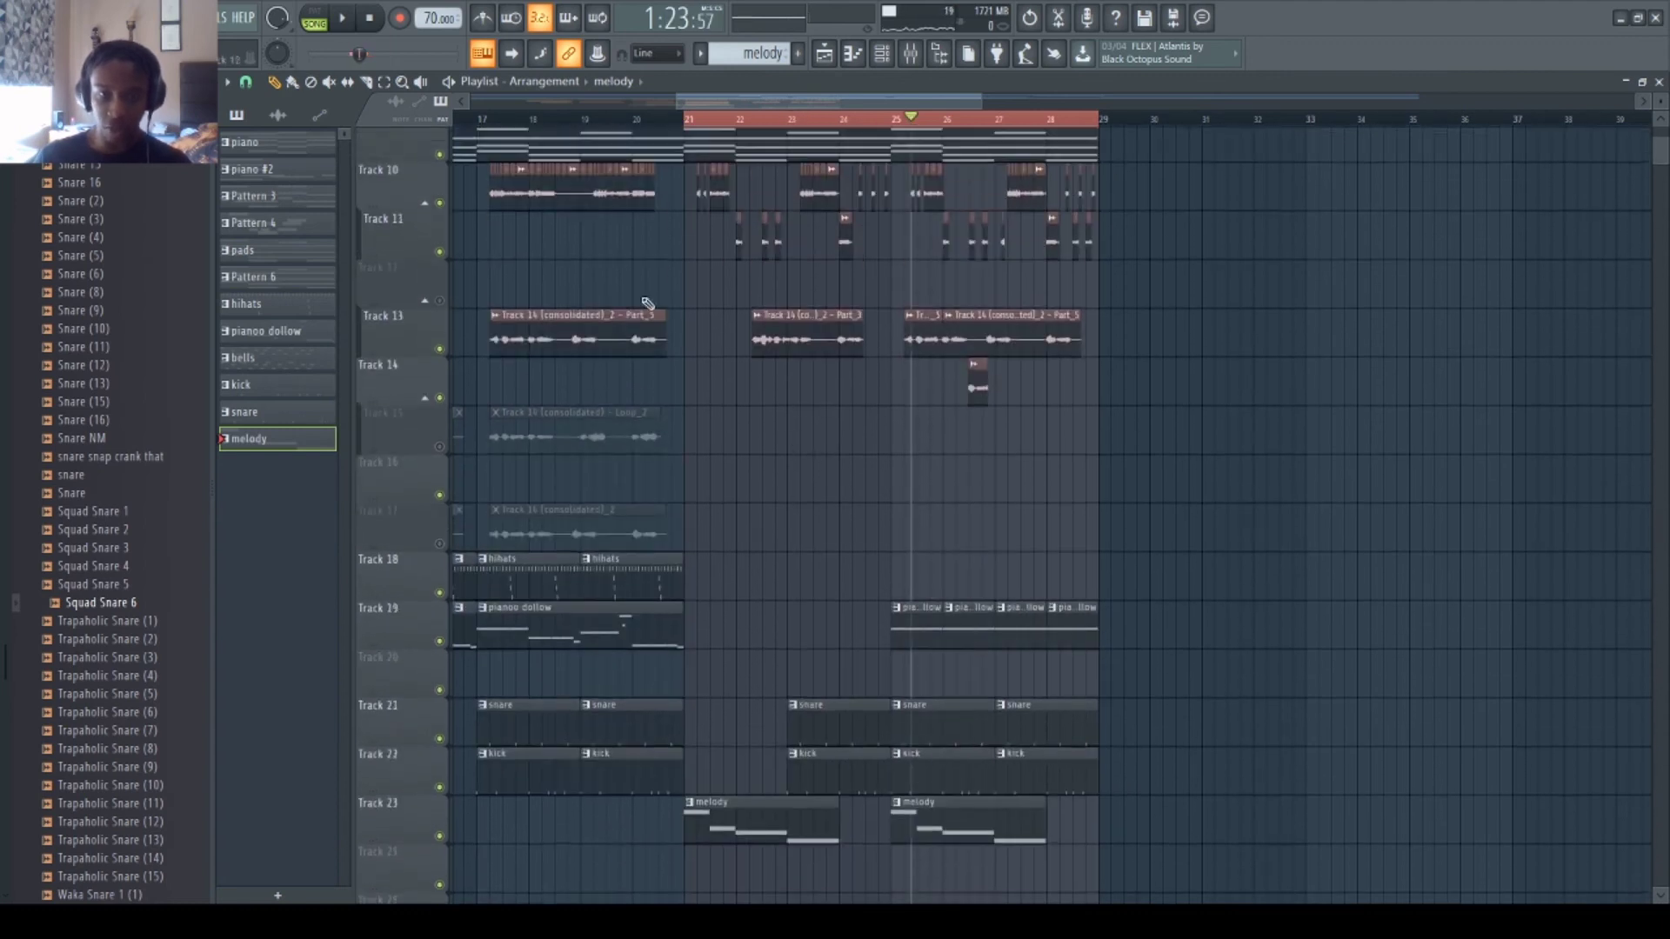
left_click(439, 459)
left_click(427, 314)
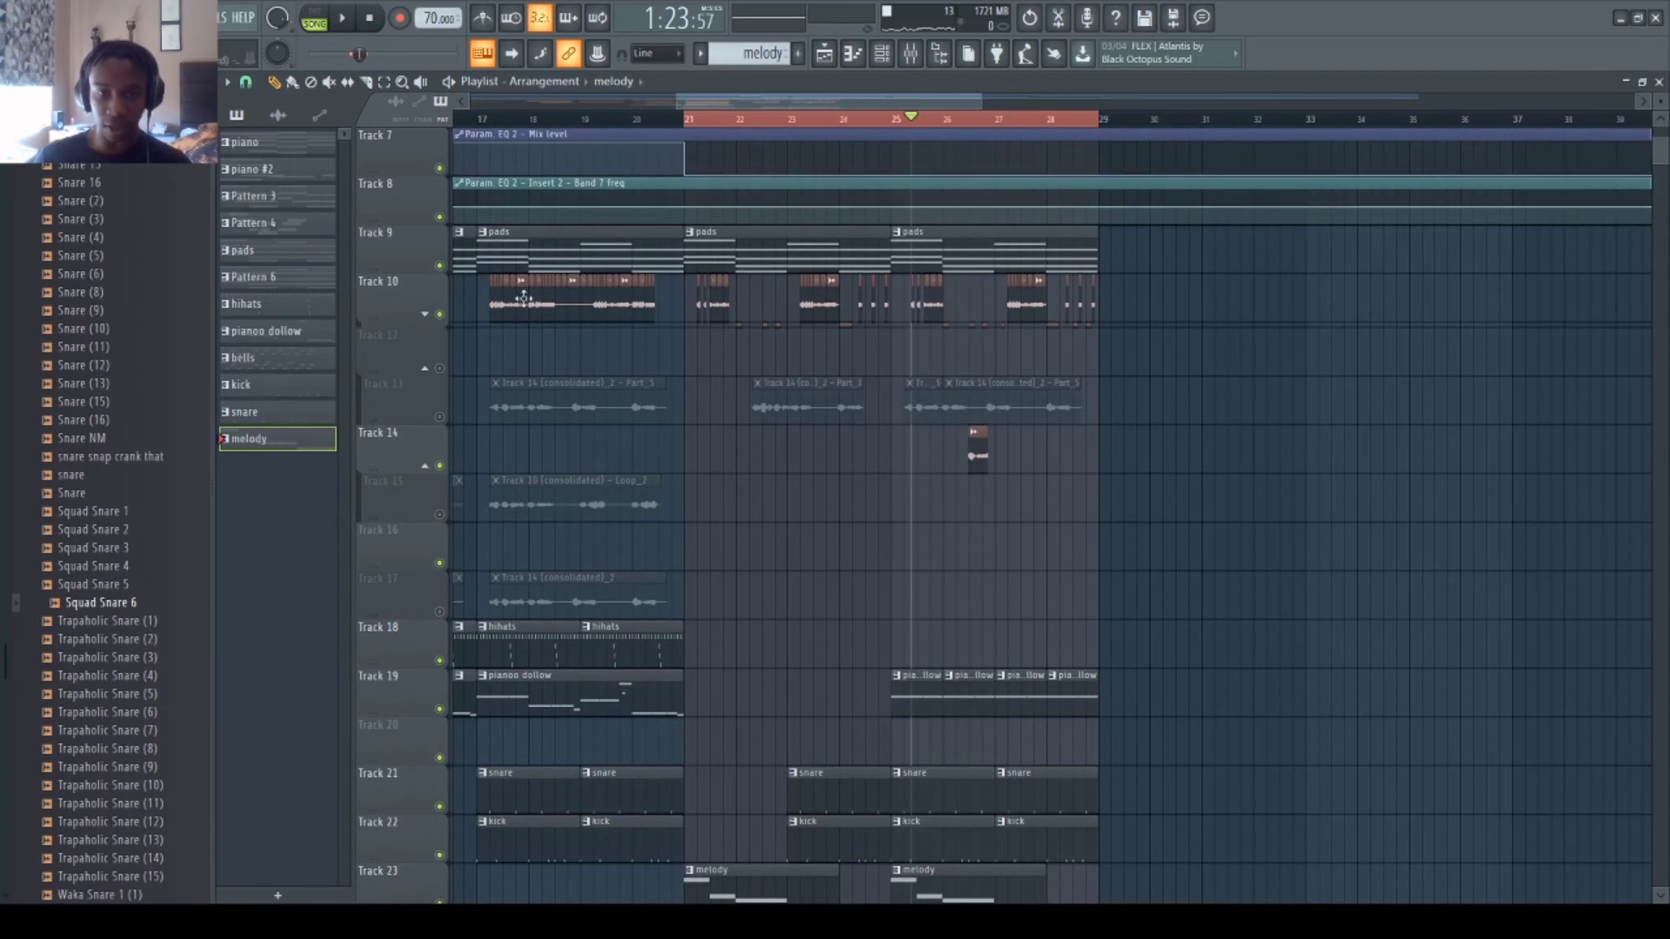
left_click(424, 324)
left_click(439, 314)
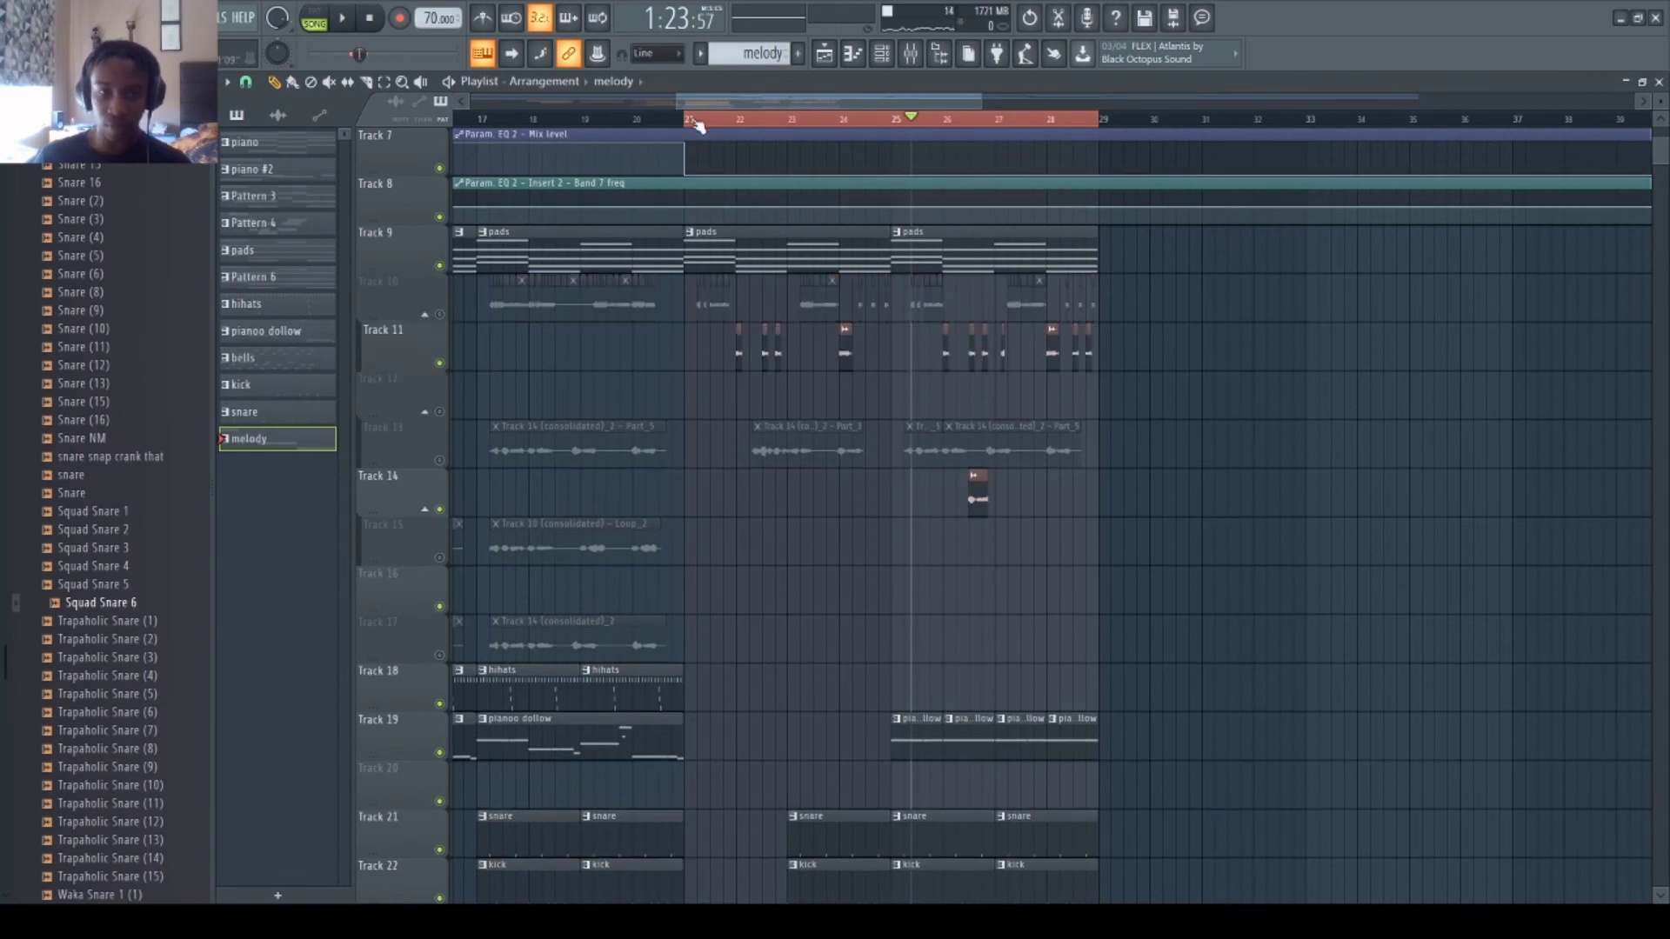
- Check the melody against the remaining tracks during playback and mute Track 11 as well
scroll(809, 380, "down", 6)
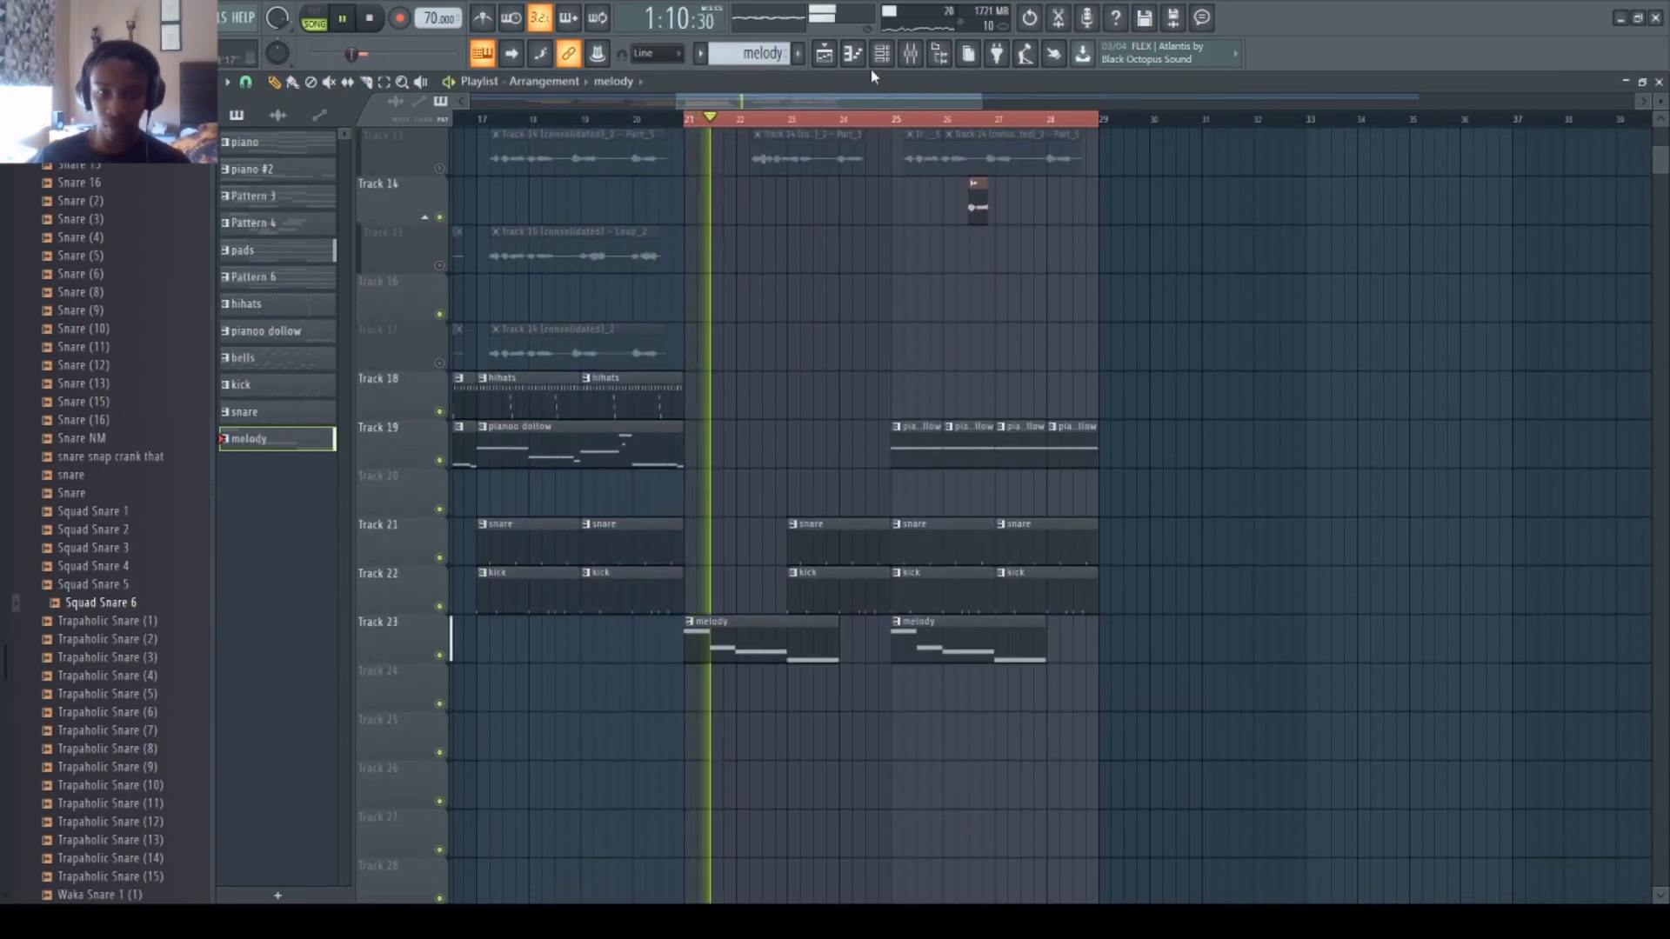
left_click(863, 61)
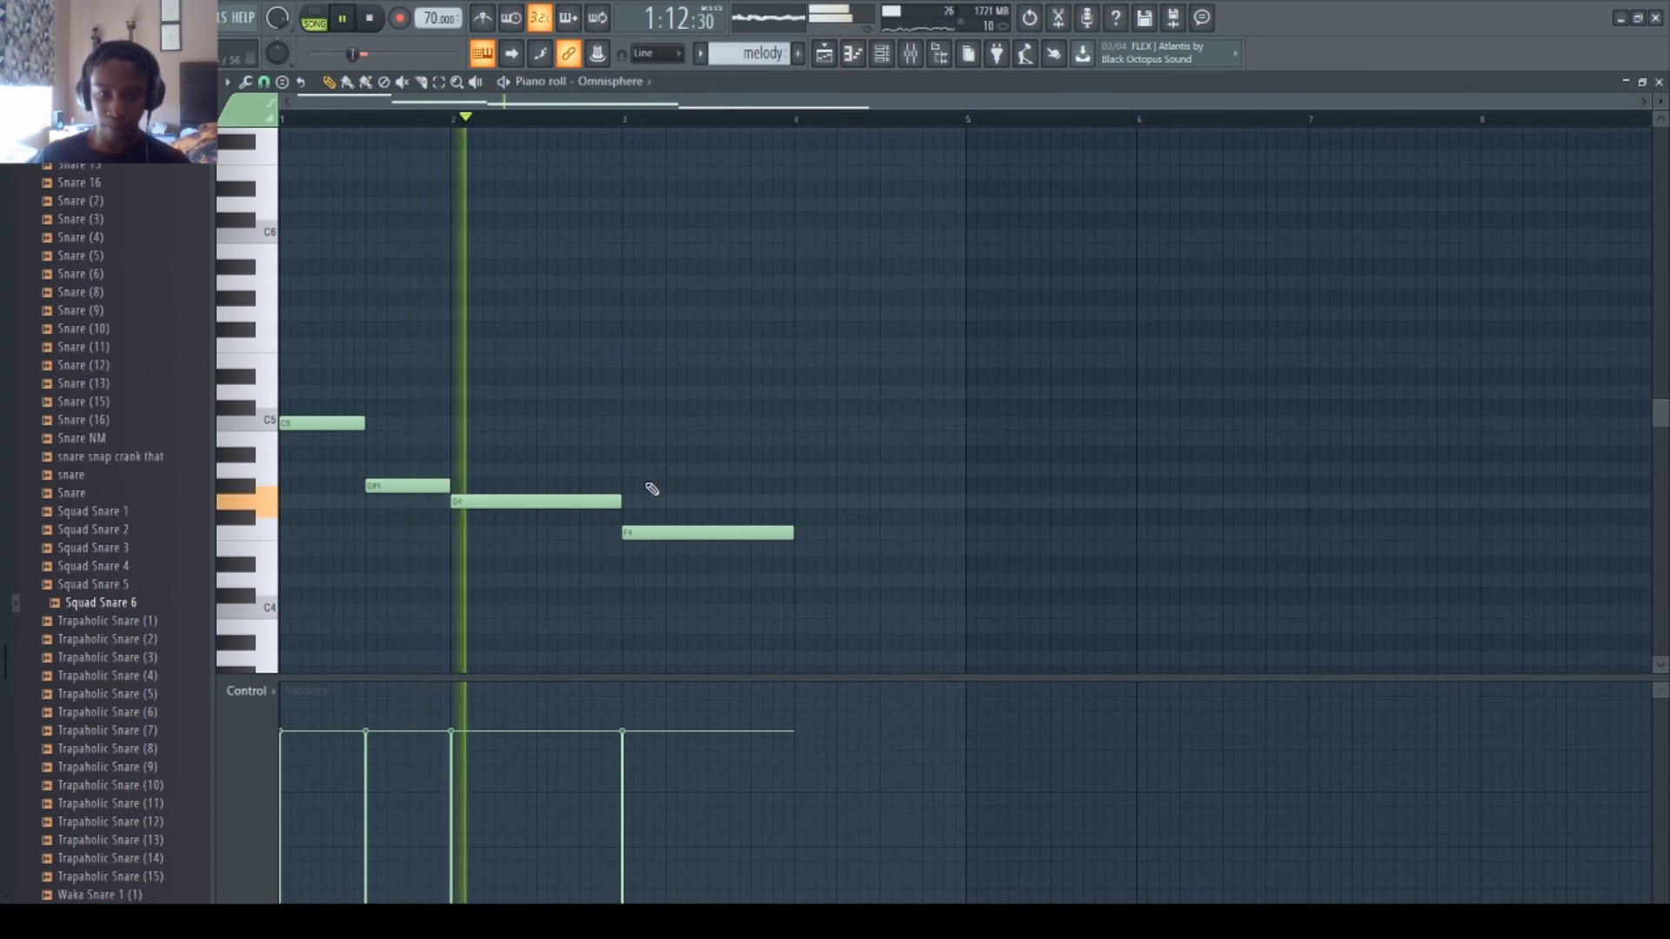
left_click(823, 54)
scroll(600, 379, "up", 5)
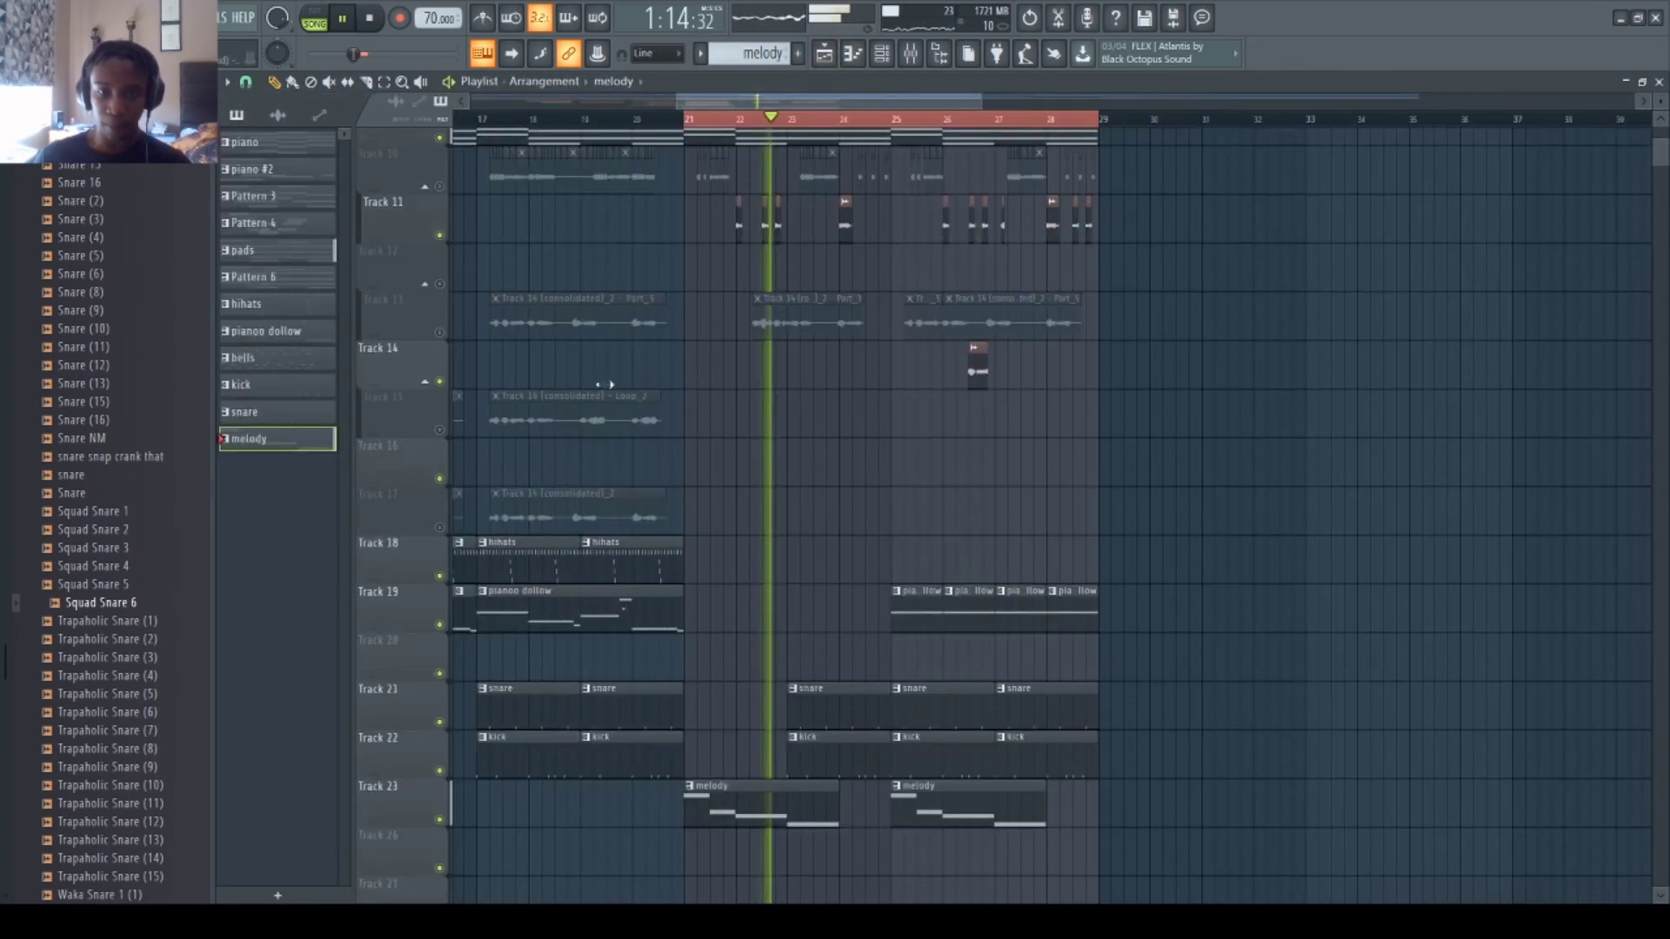
left_click(440, 313)
- Shorten the bar 3 F4 to half a bar, follow it with a half-bar G#4, and add a one-bar G4 at bar 4
left_click(853, 54)
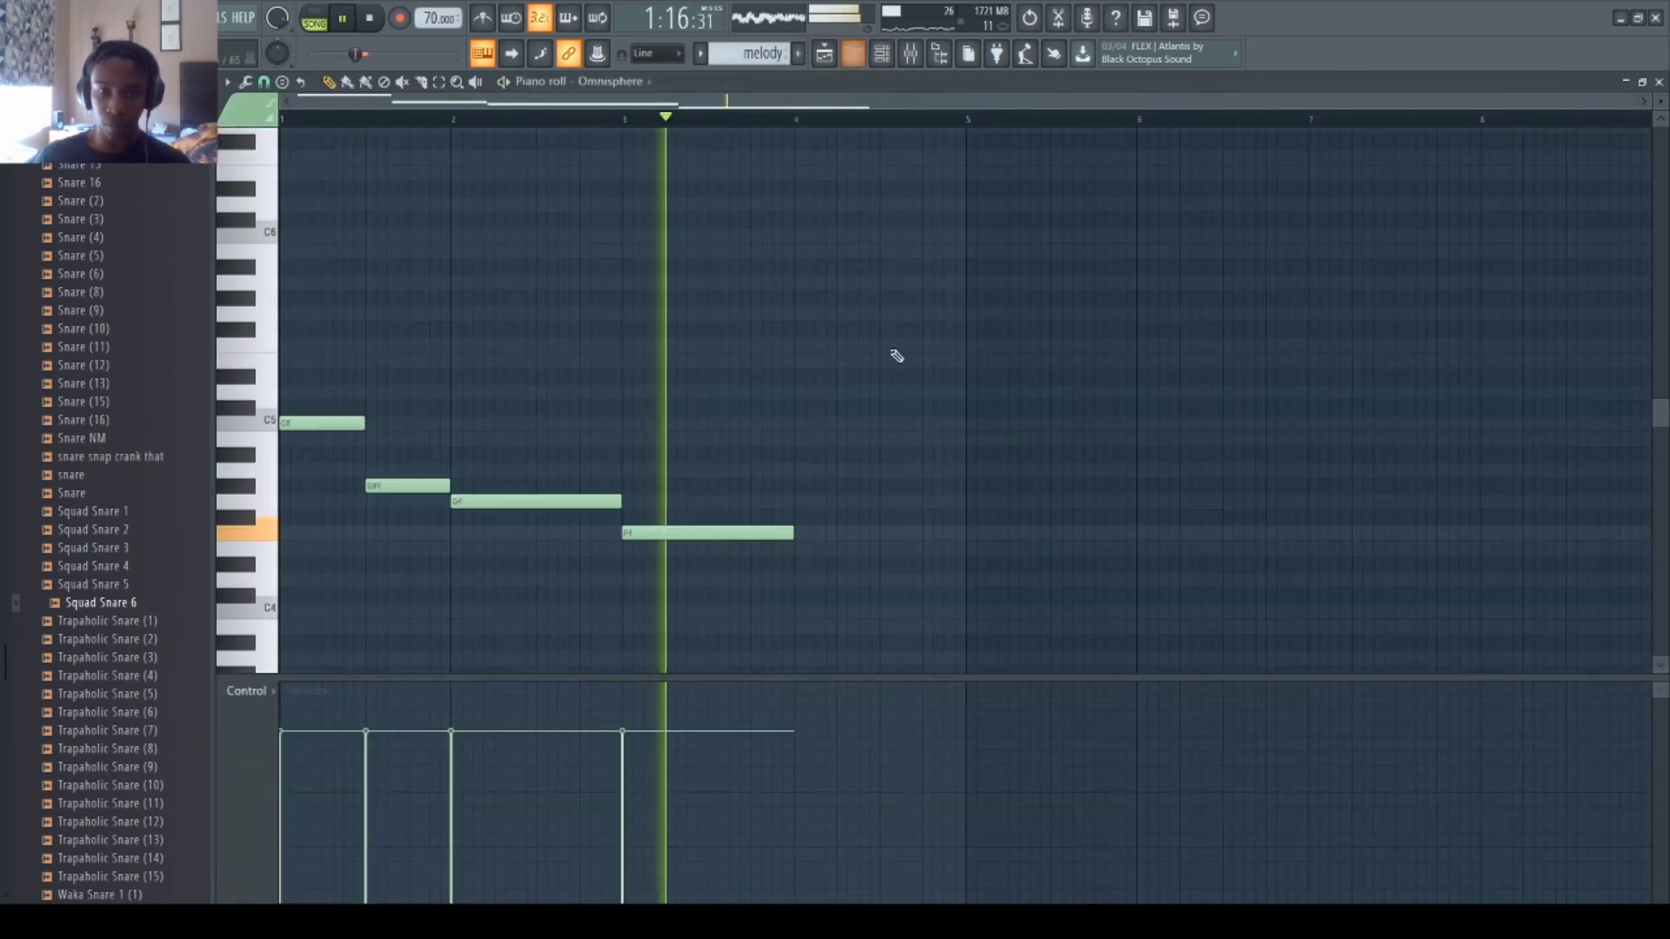
scroll(817, 373, "down", 3)
scroll(768, 385, "down", 1)
left_click_drag(748, 297, 724, 298)
key("space")
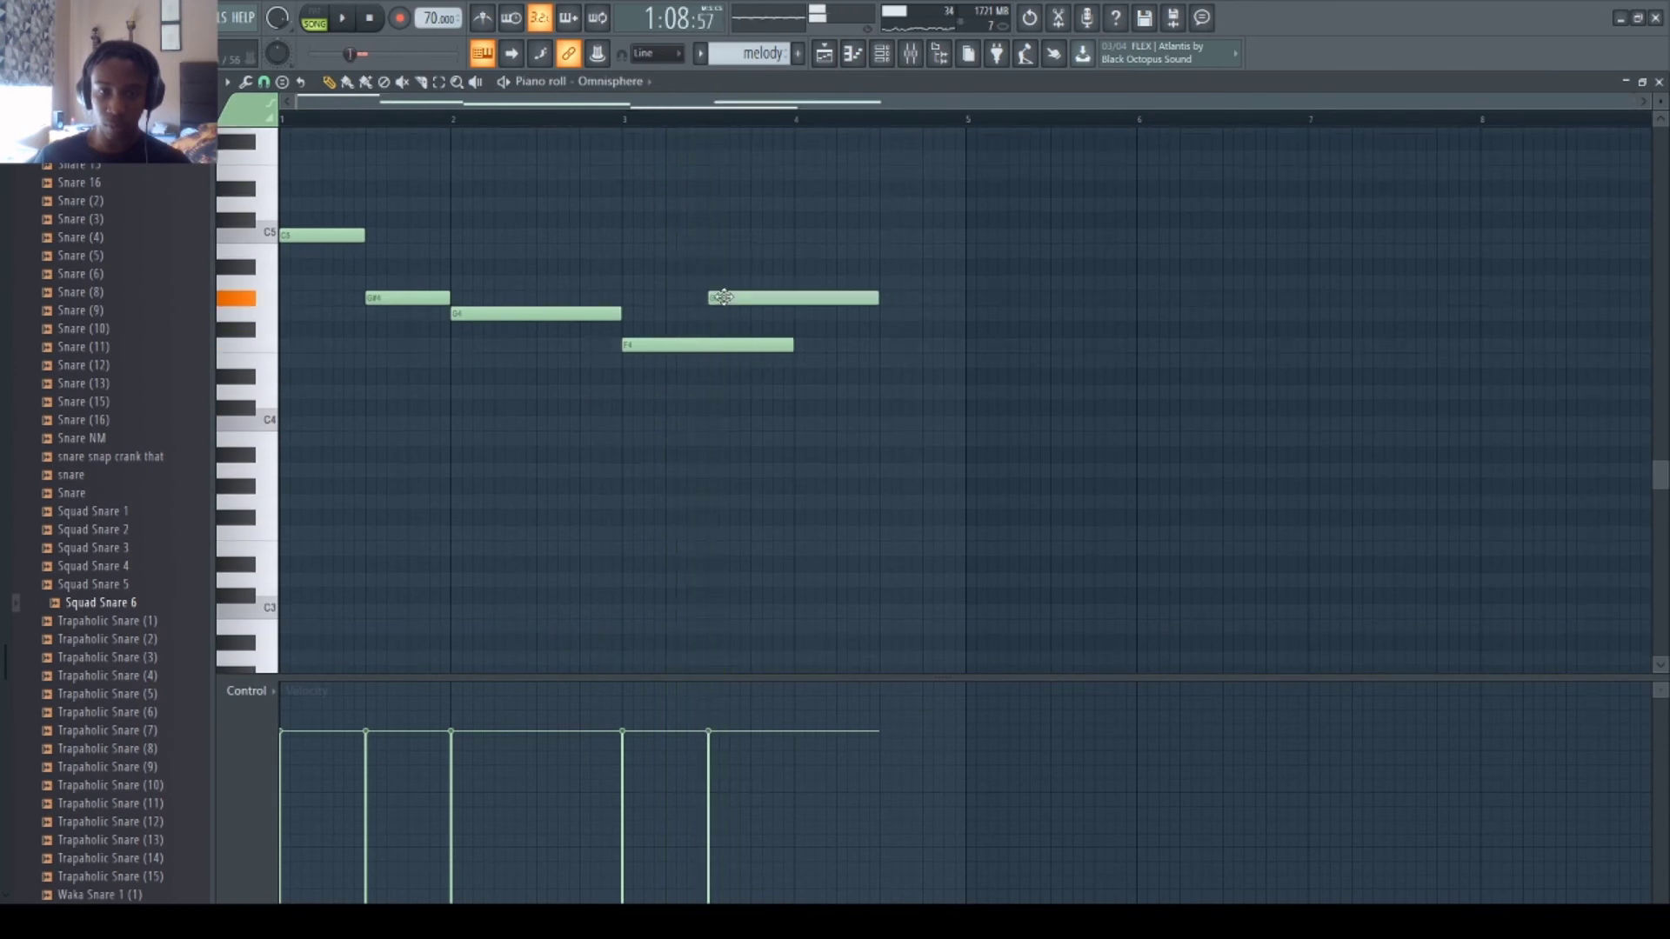
key("space")
left_click_drag(792, 344, 709, 345)
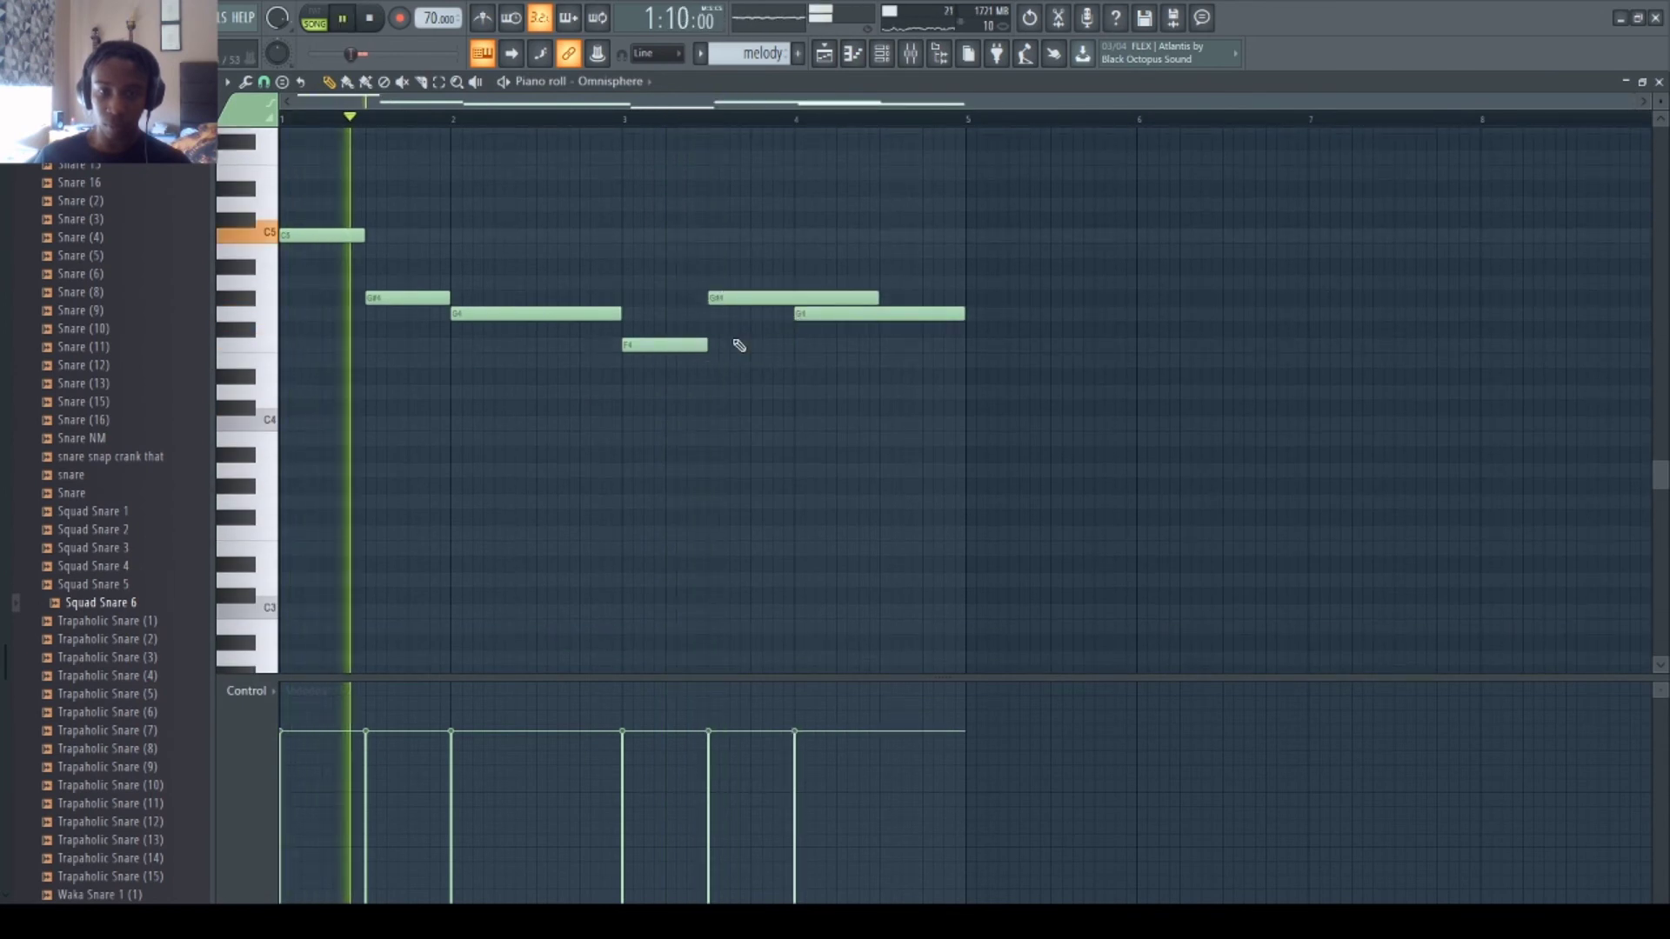
left_click_drag(869, 297, 792, 301)
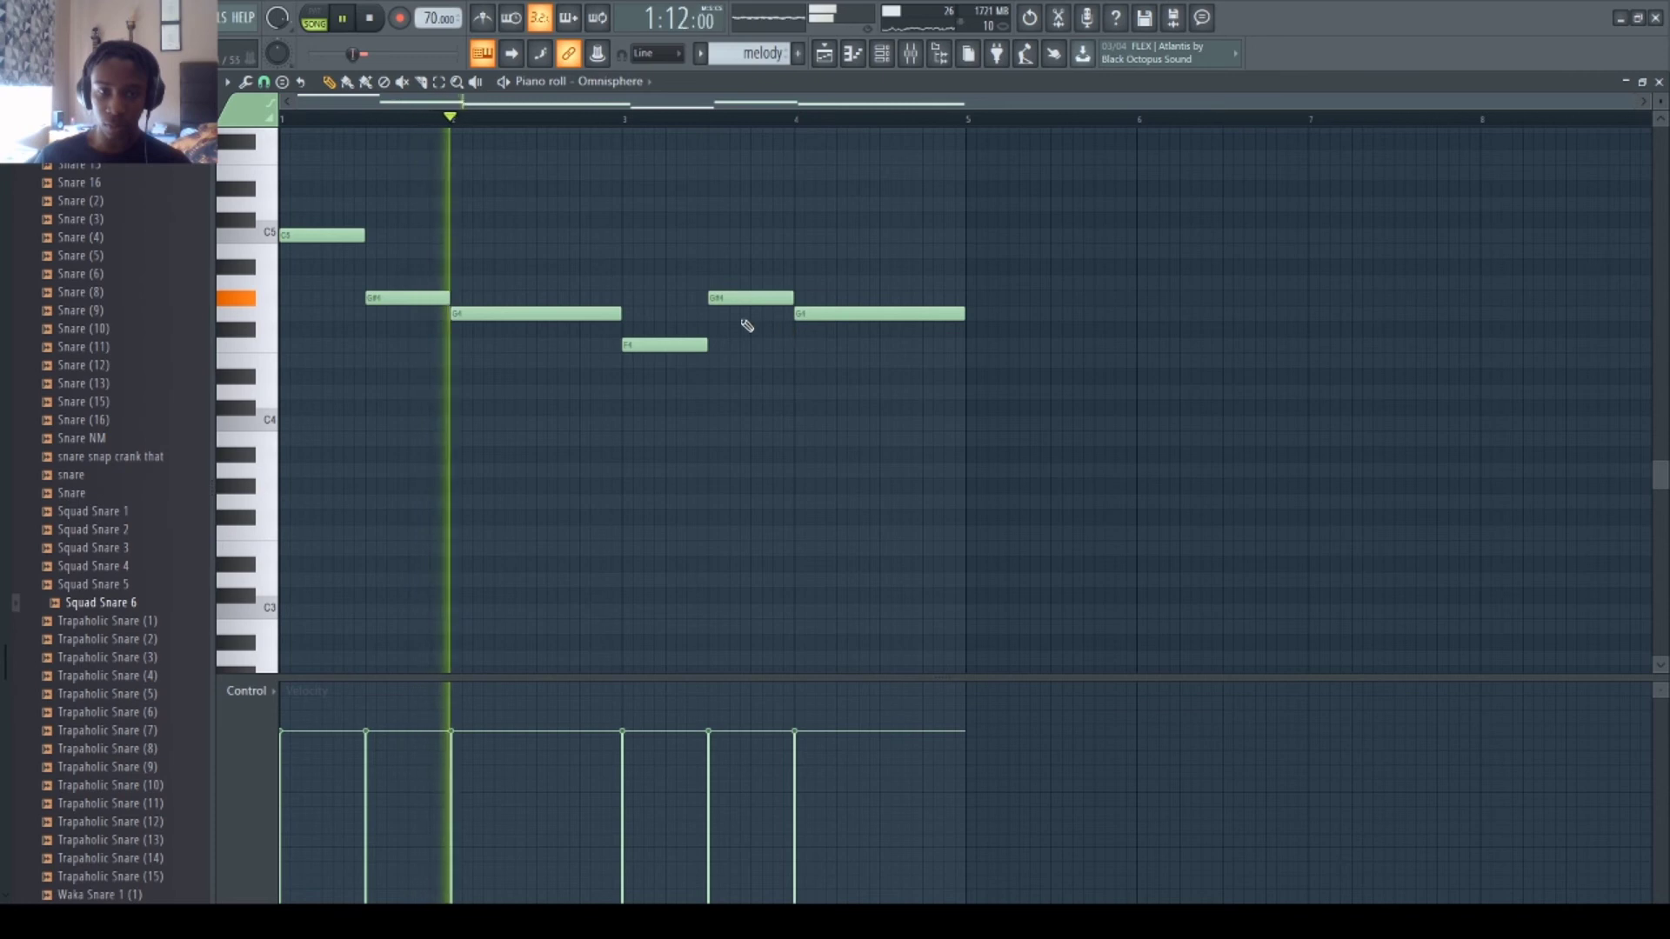
left_click(631, 422)
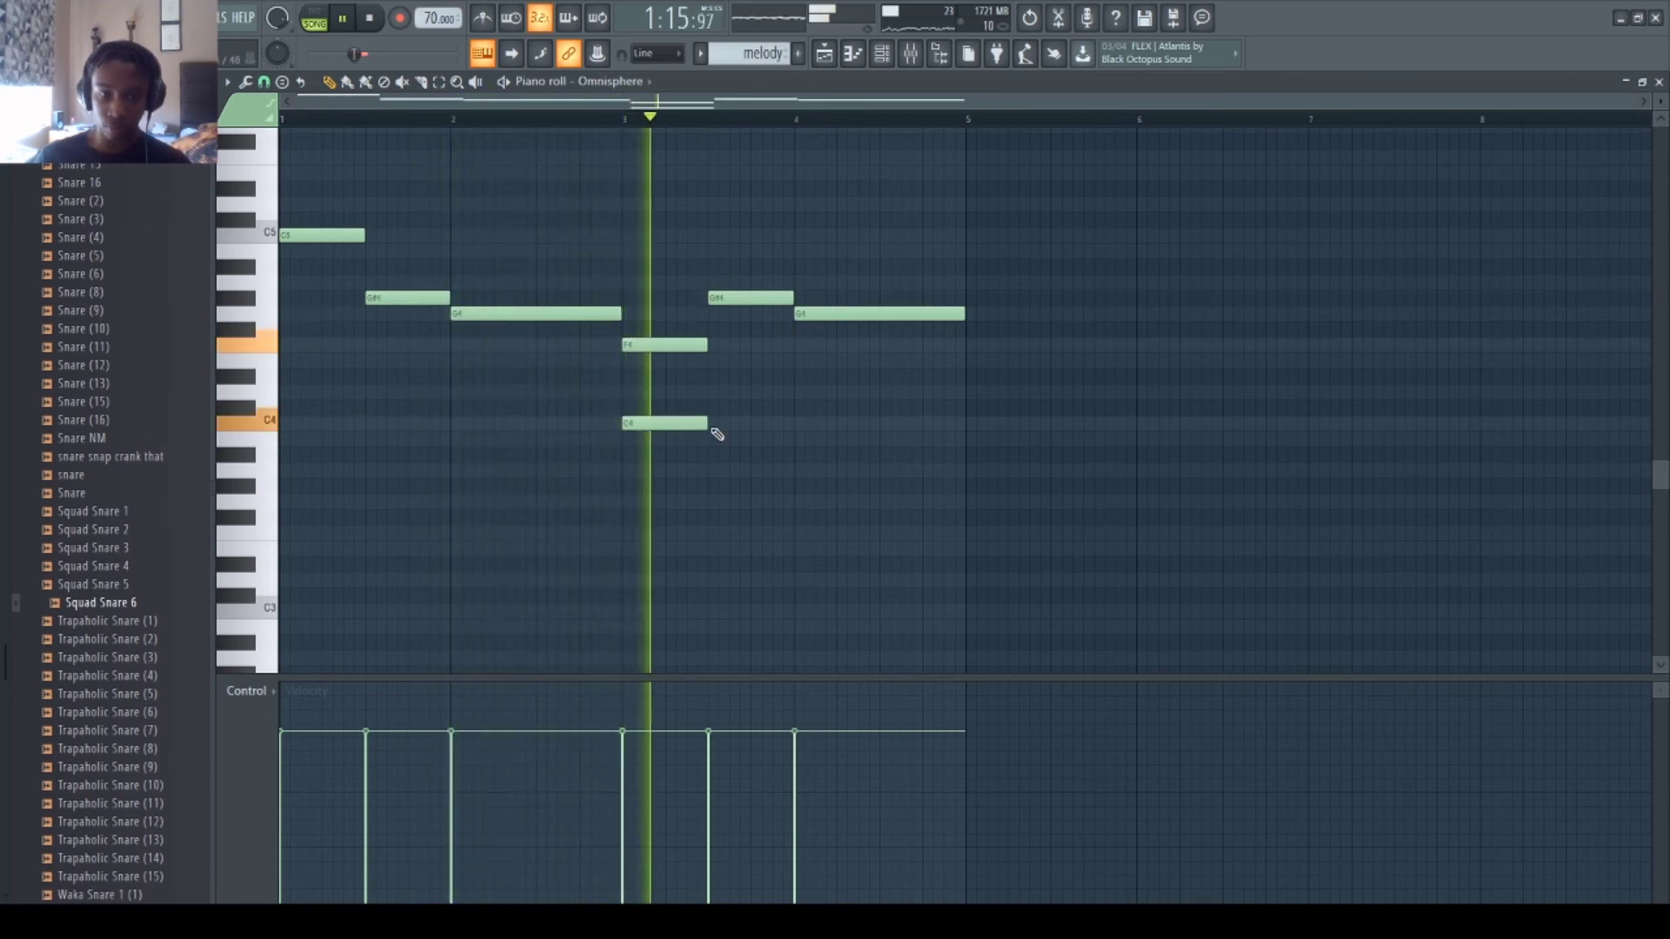
left_click(714, 408)
right_click(717, 408)
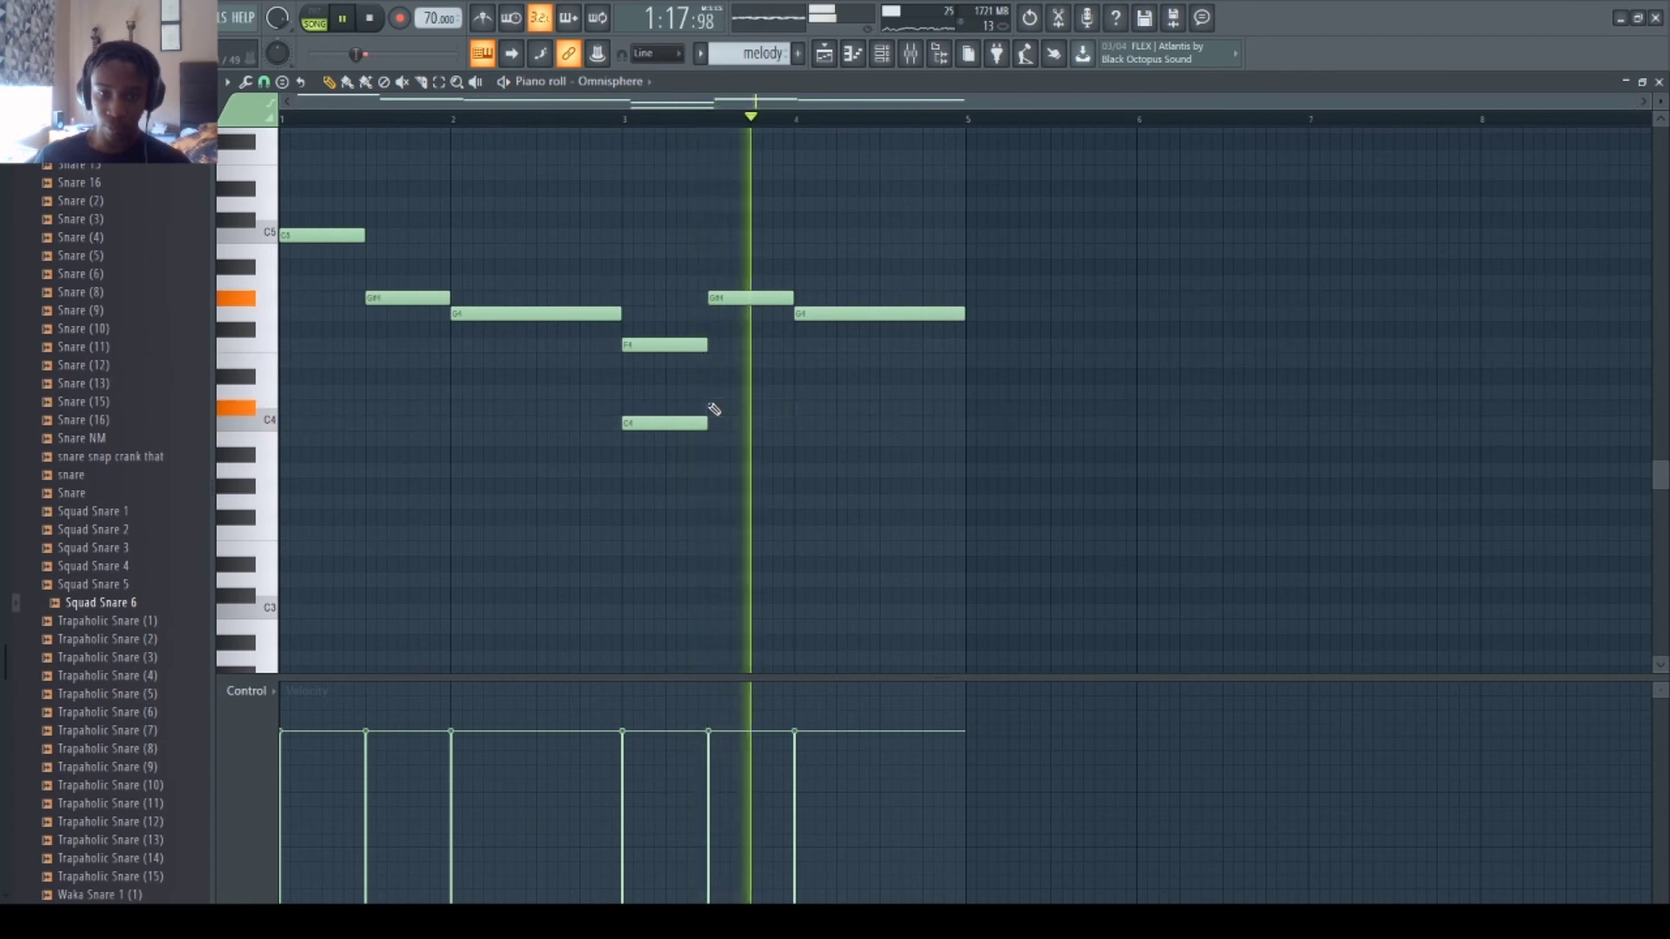
right_click(696, 422)
- Return to the playlist and unmute vocal Tracks 13 and 10 while the arrangement plays
key("F5")
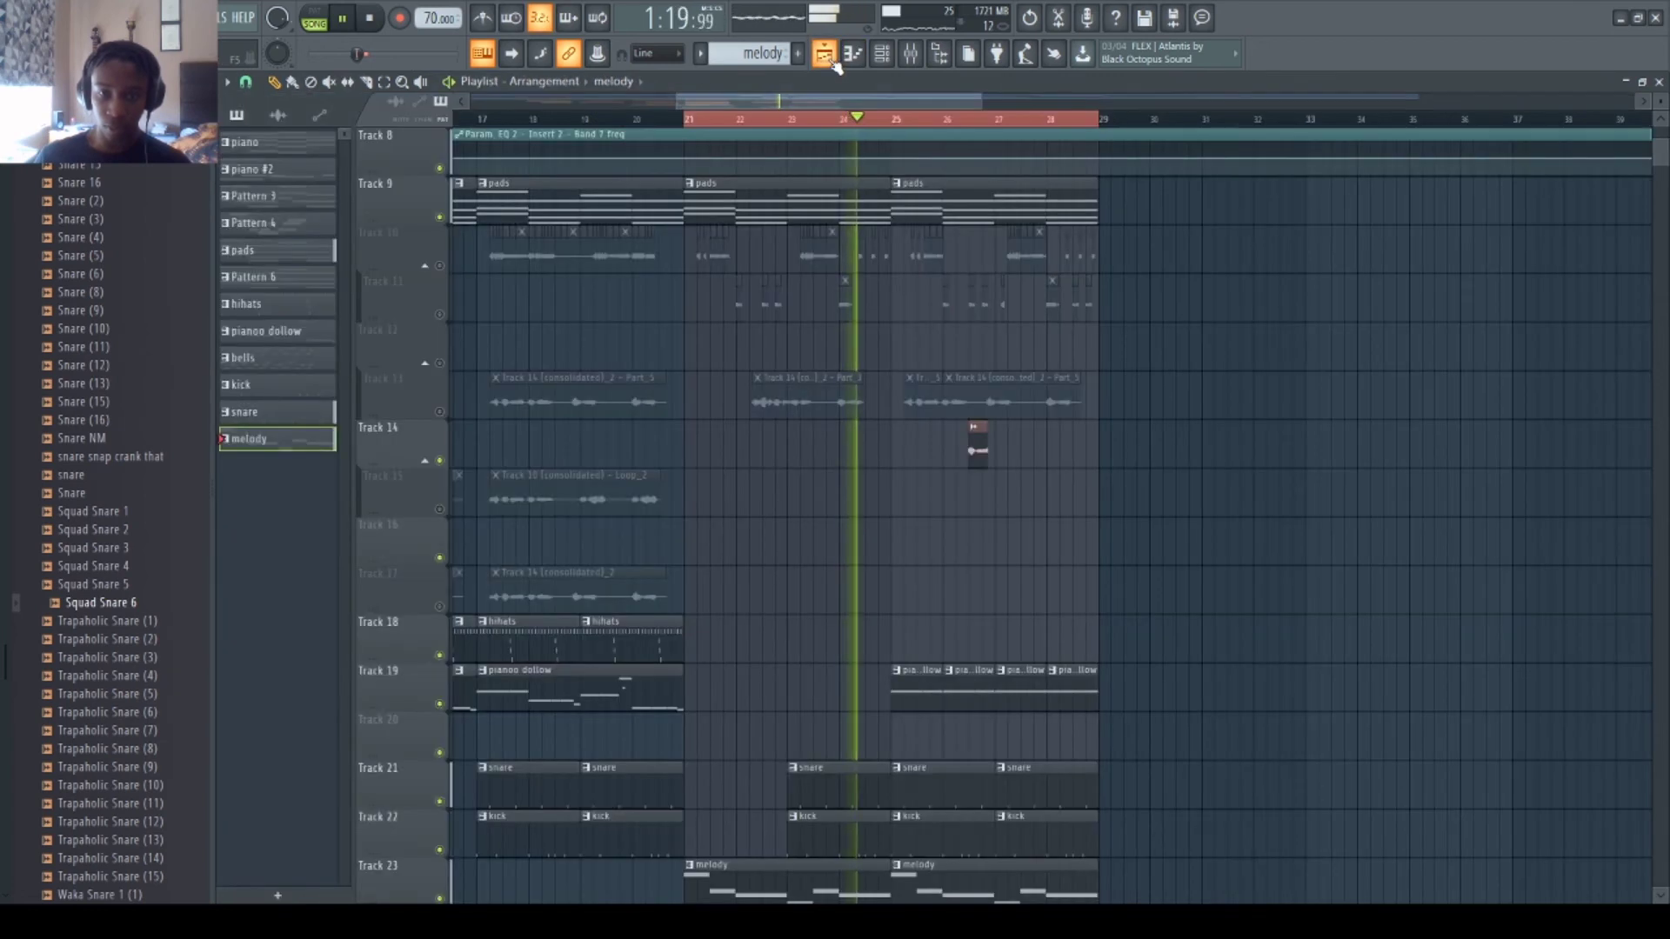
scroll(937, 350, "down", 3)
scroll(942, 357, "up", 3)
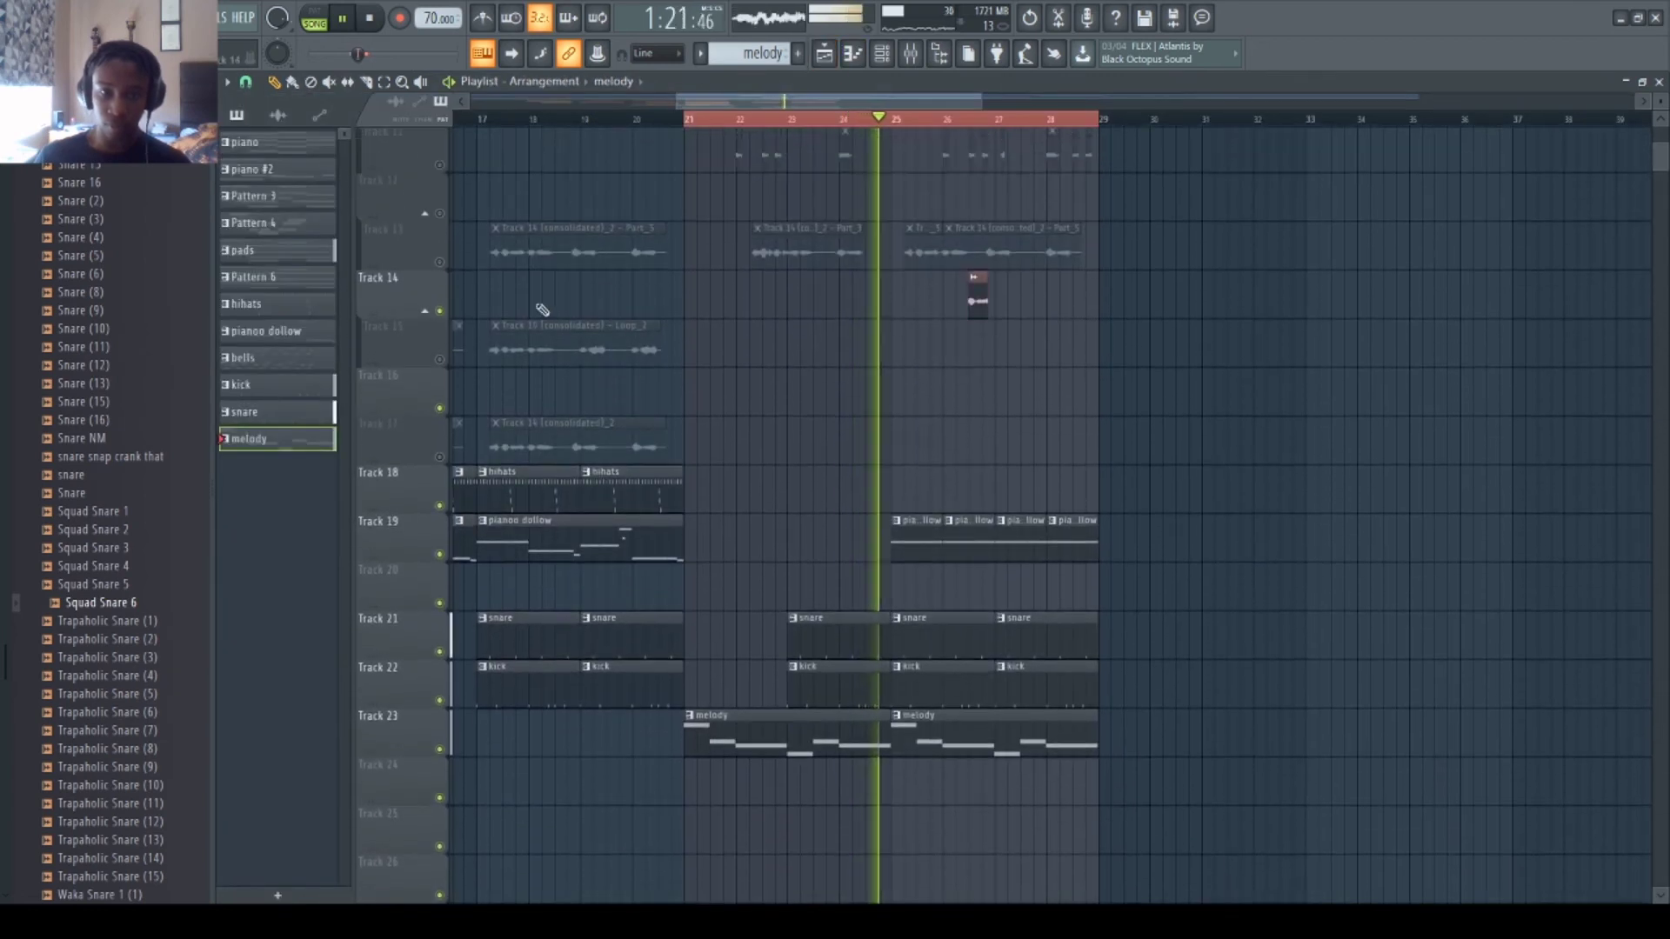
left_click(440, 266)
scroll(466, 280, "up", 3)
left_click(440, 267)
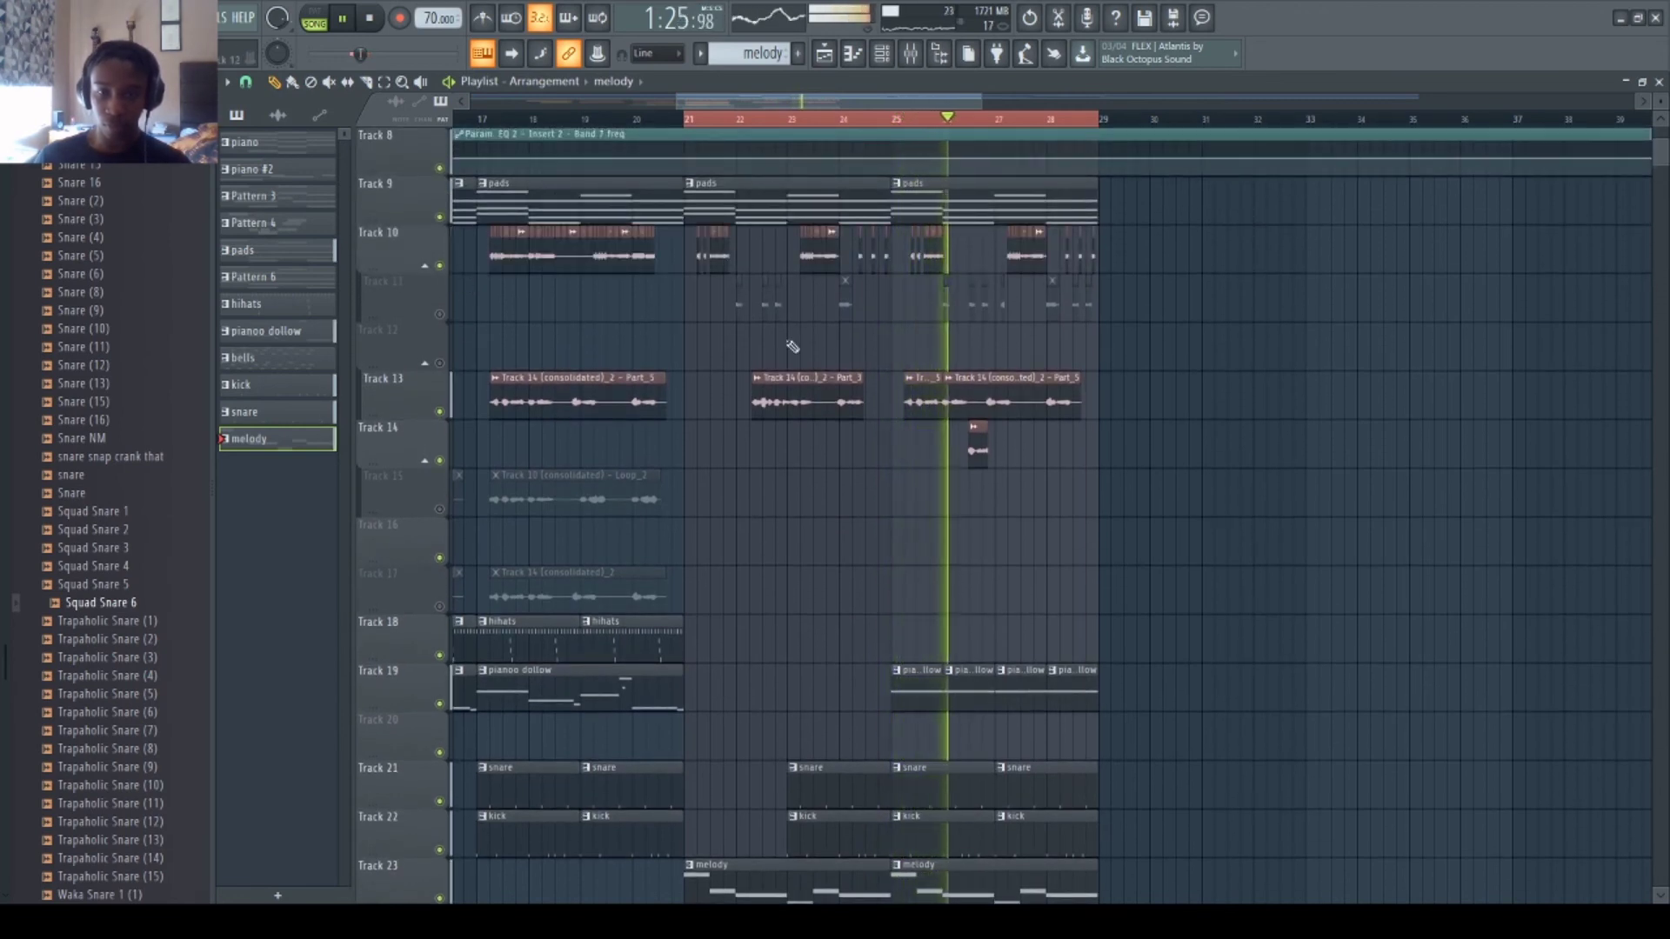
- Play from early in bar 25 and place two copies of the Loop_2 - Part_2 #3 vocal chop at the end of bar 26 on Track 10
scroll(818, 128, "up", 2)
key("space")
left_click(774, 122)
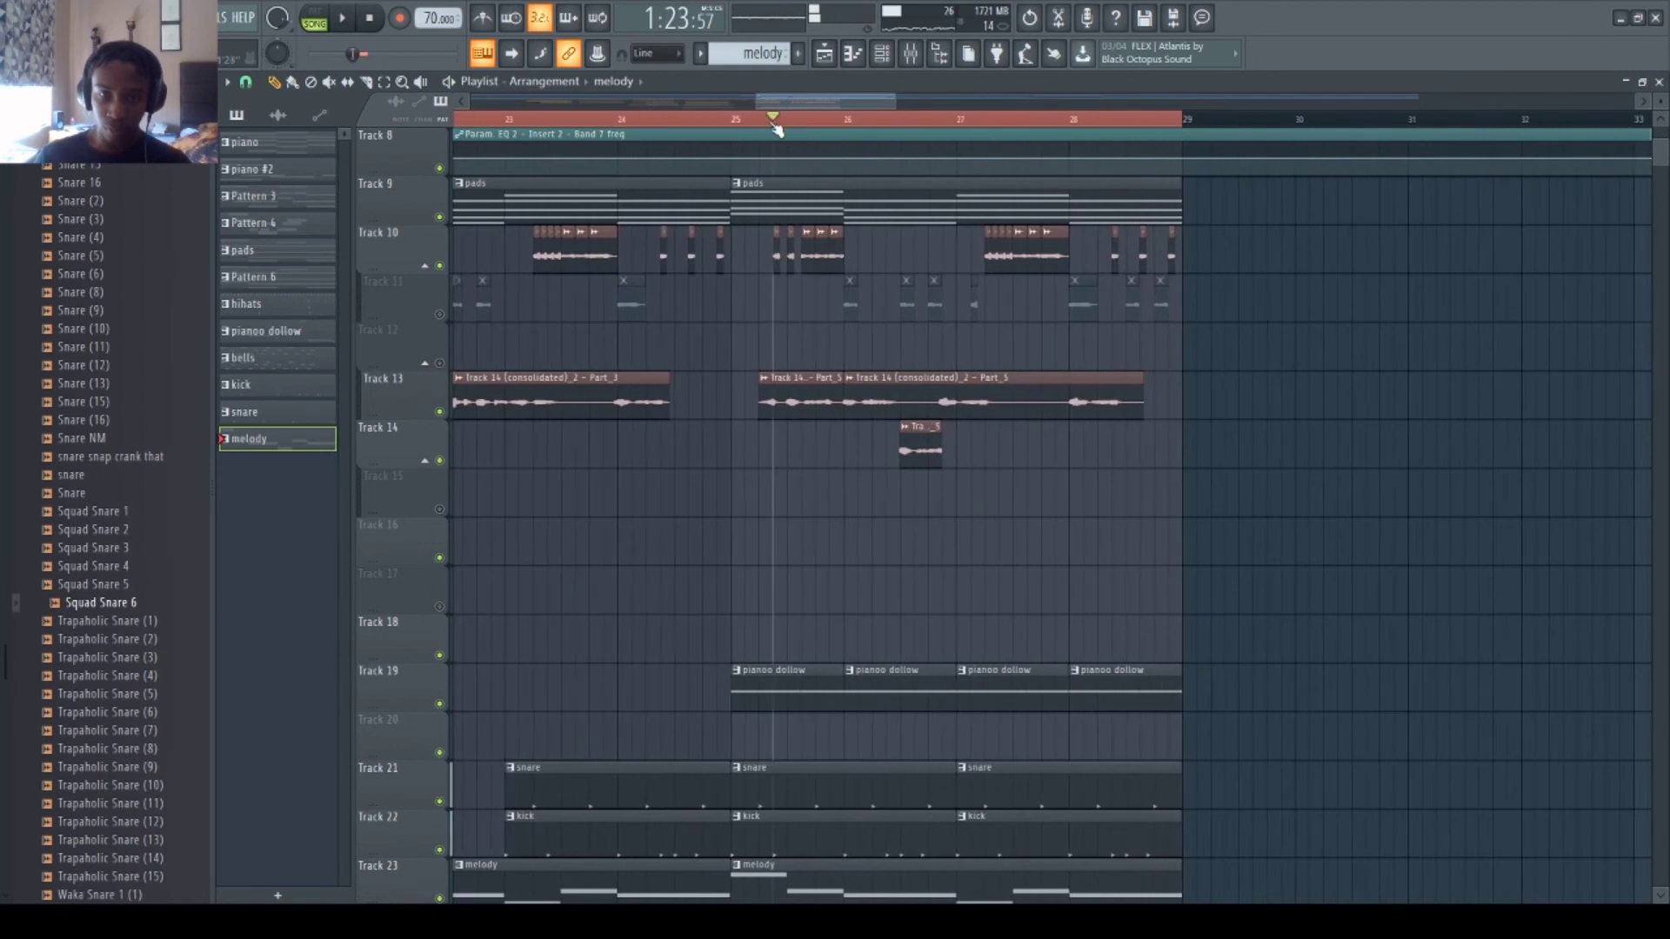
key("space")
key("space")
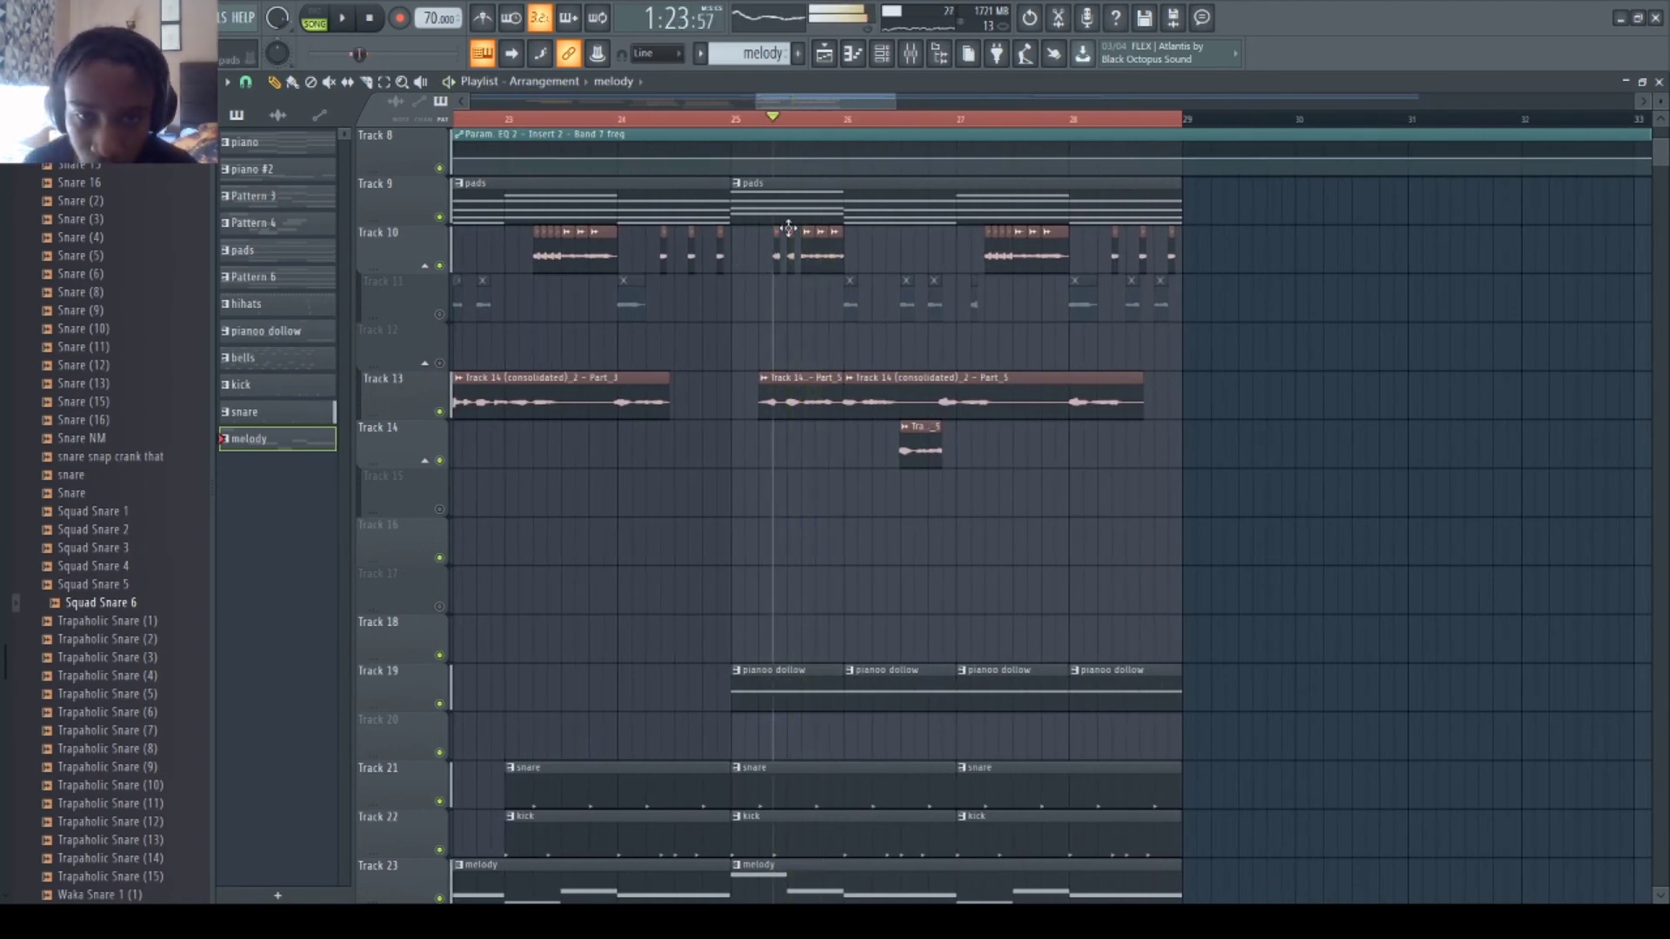
left_click(807, 259)
key("space")
left_click(935, 254)
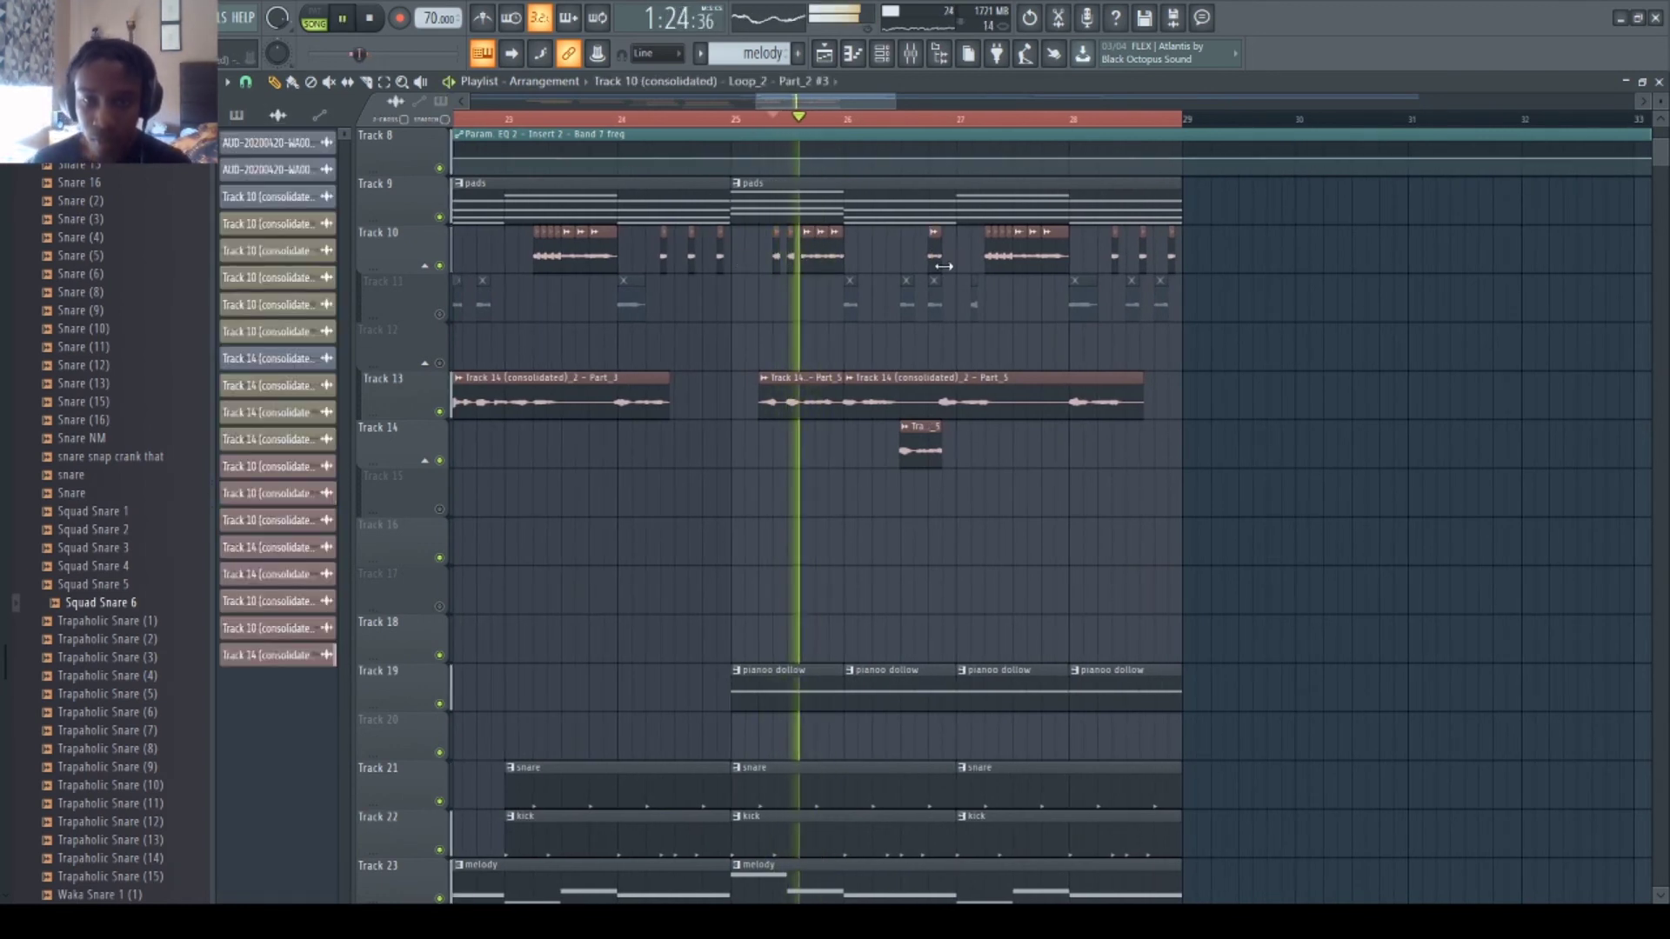
left_click(952, 264)
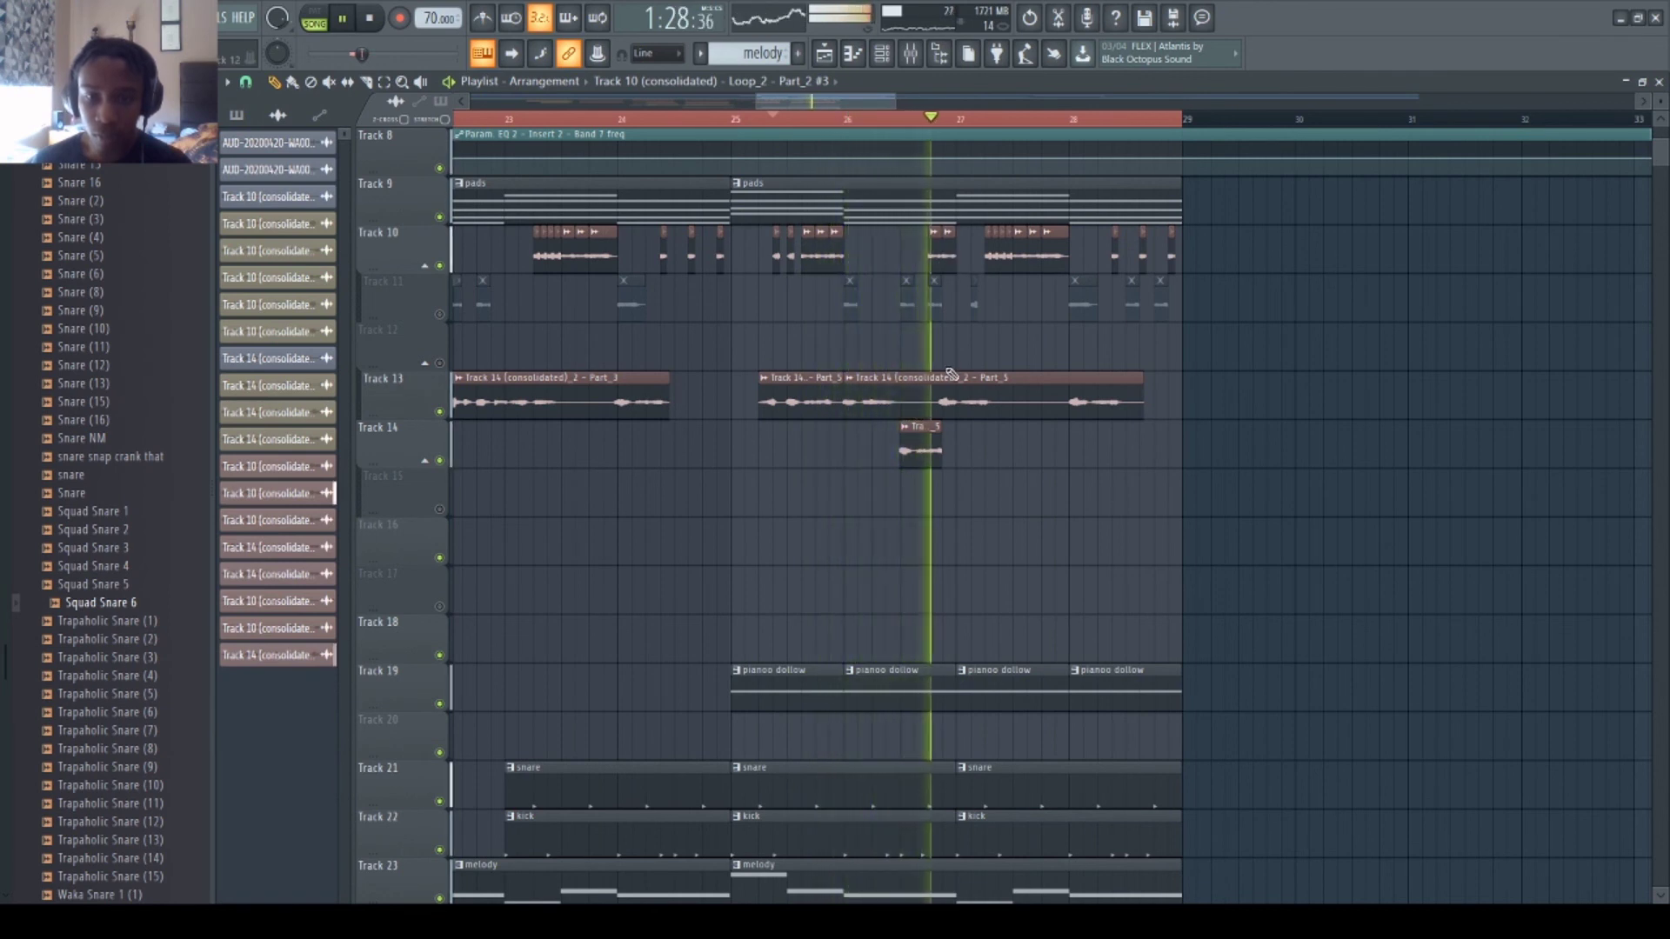
- Add two more vocal chops earlier in the second half of bar 26 on Track 10, and remove the last chop before bar 27
key("space")
key("space")
left_click(923, 262)
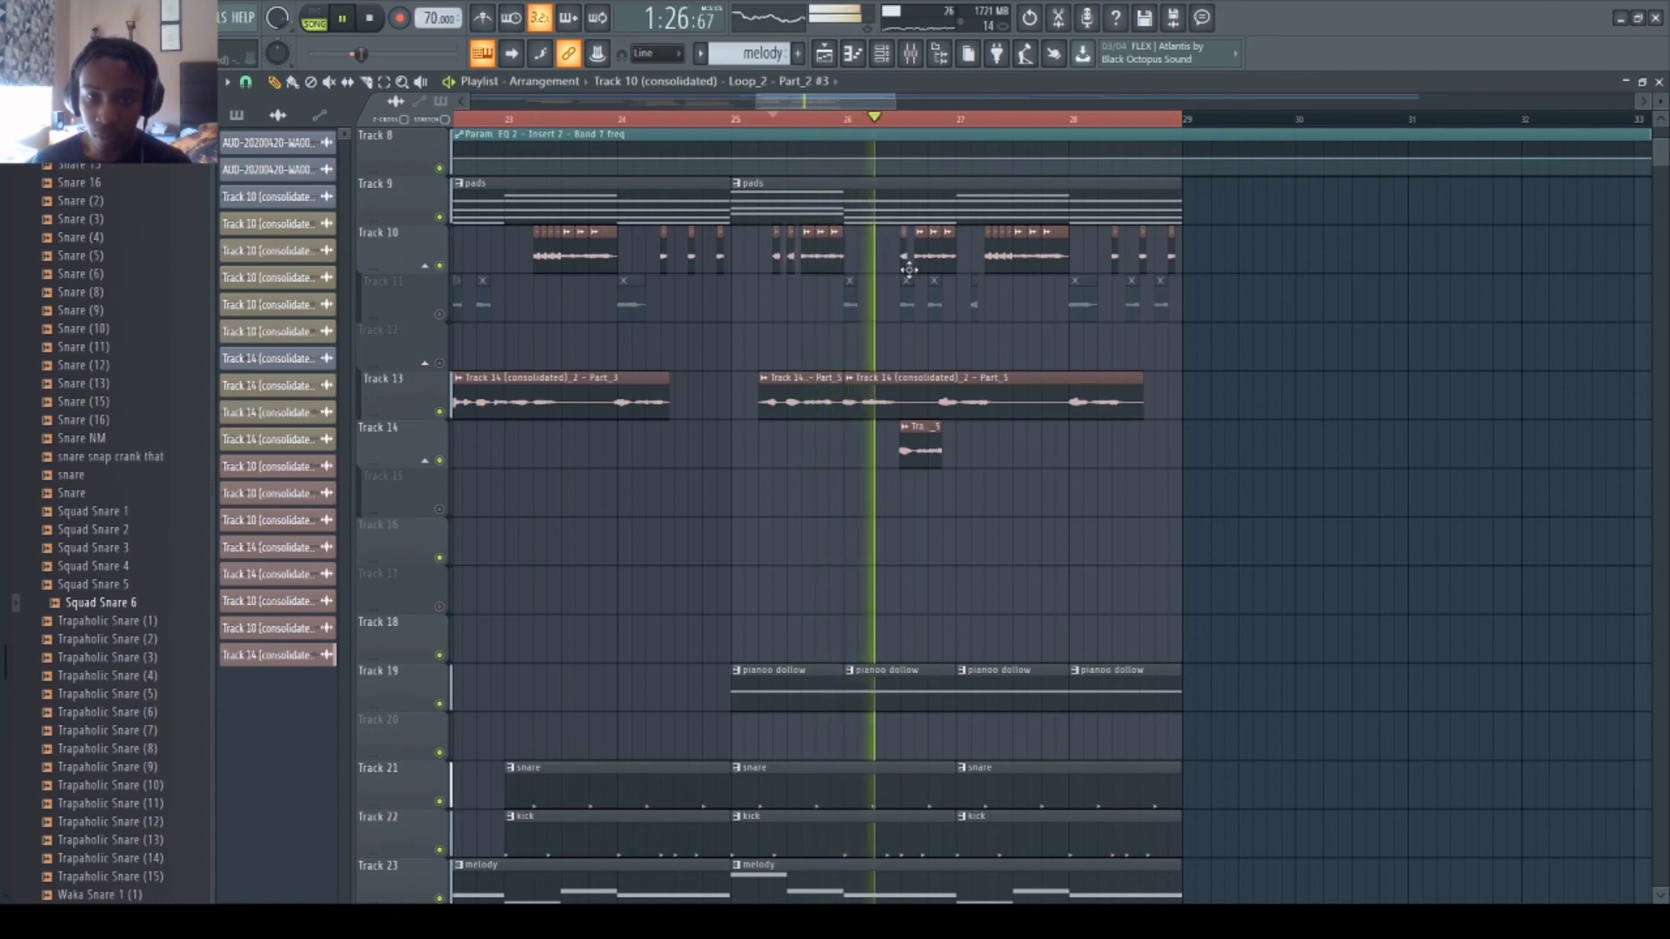
left_click(901, 264)
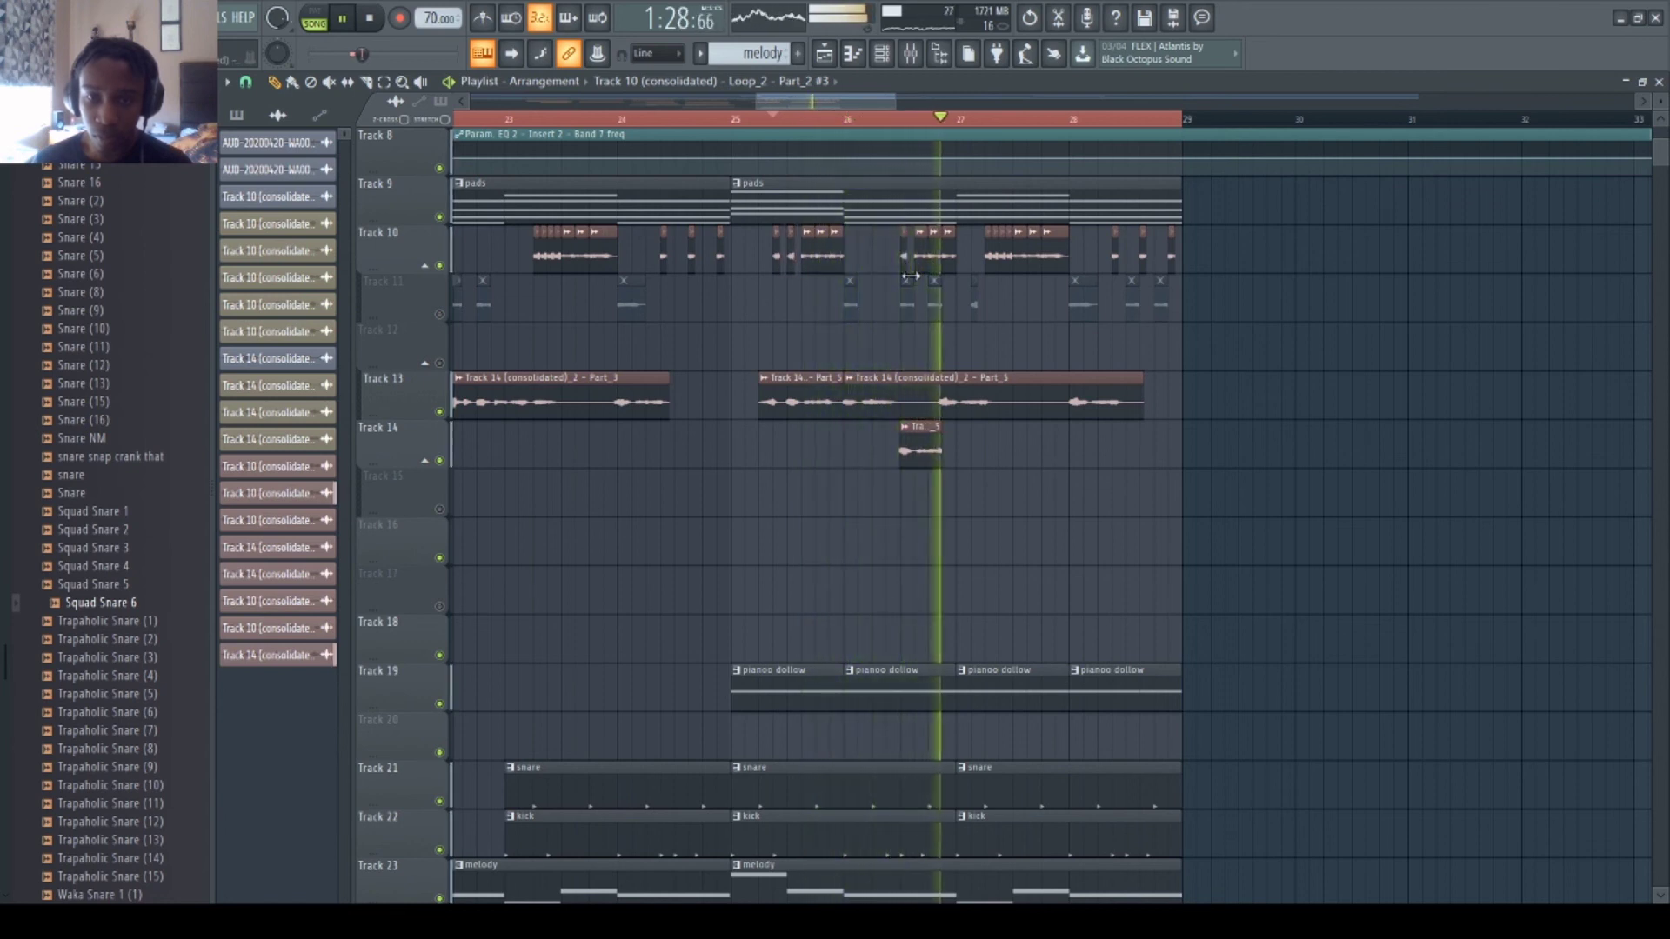
right_click(947, 267)
key("space")
key("space")
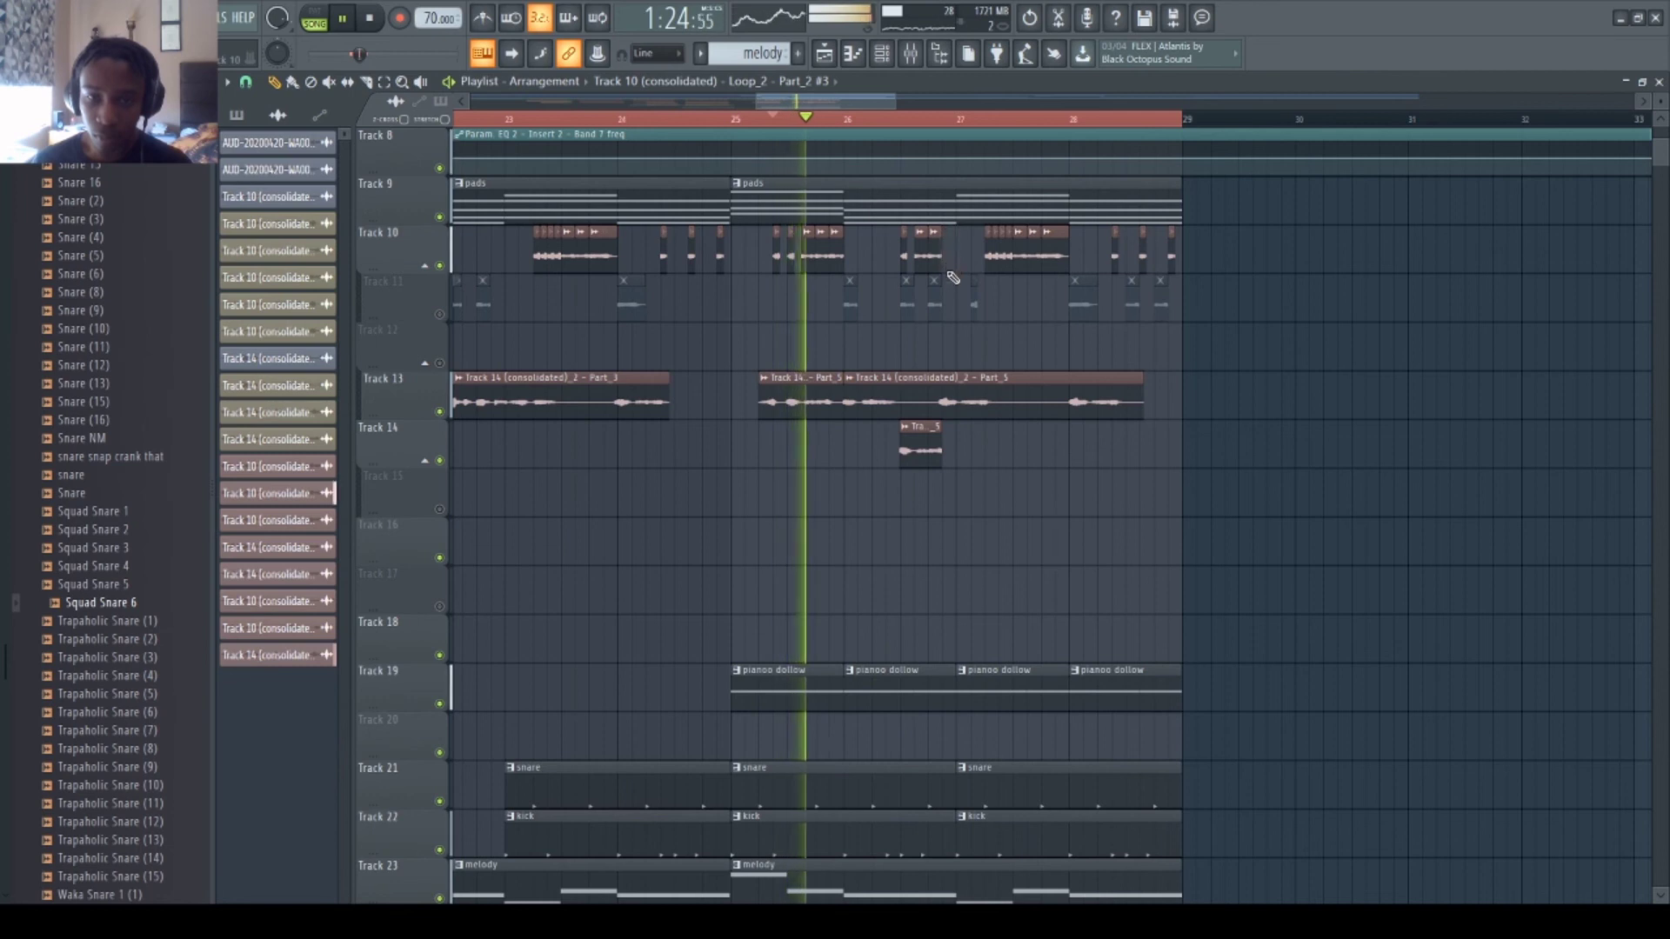
- Unmute Track 11 and play the section from bar 21 with all its vocal, drum and melody layers
left_click(442, 314)
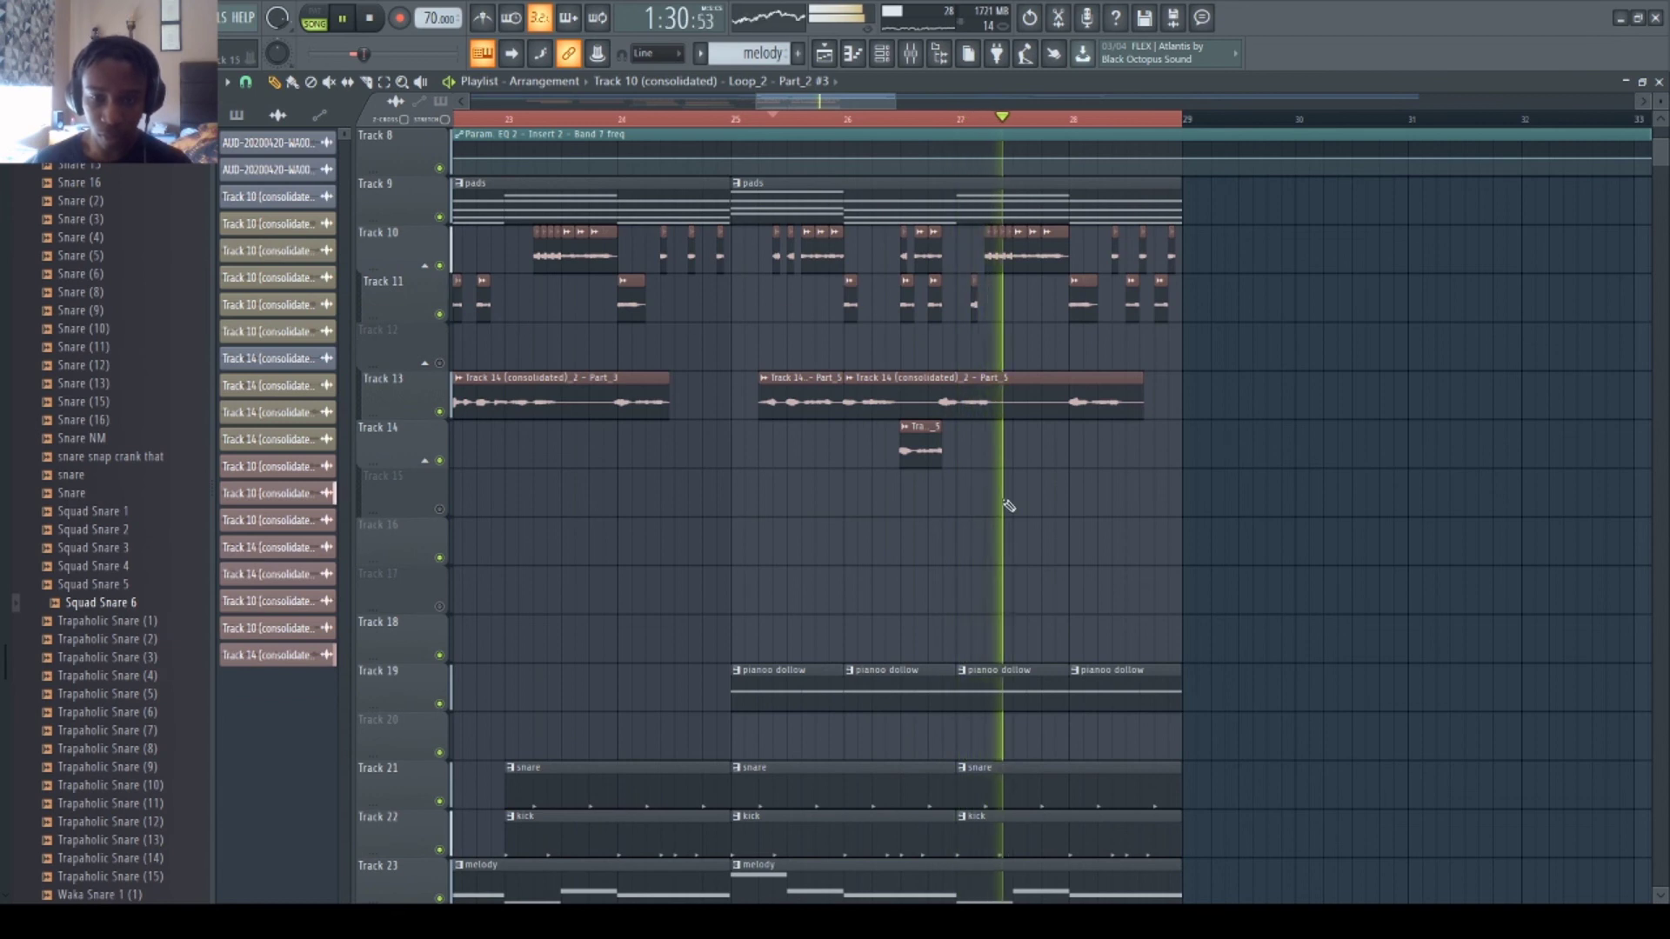
scroll(1008, 506, "down", 3)
scroll(1009, 505, "up", 4)
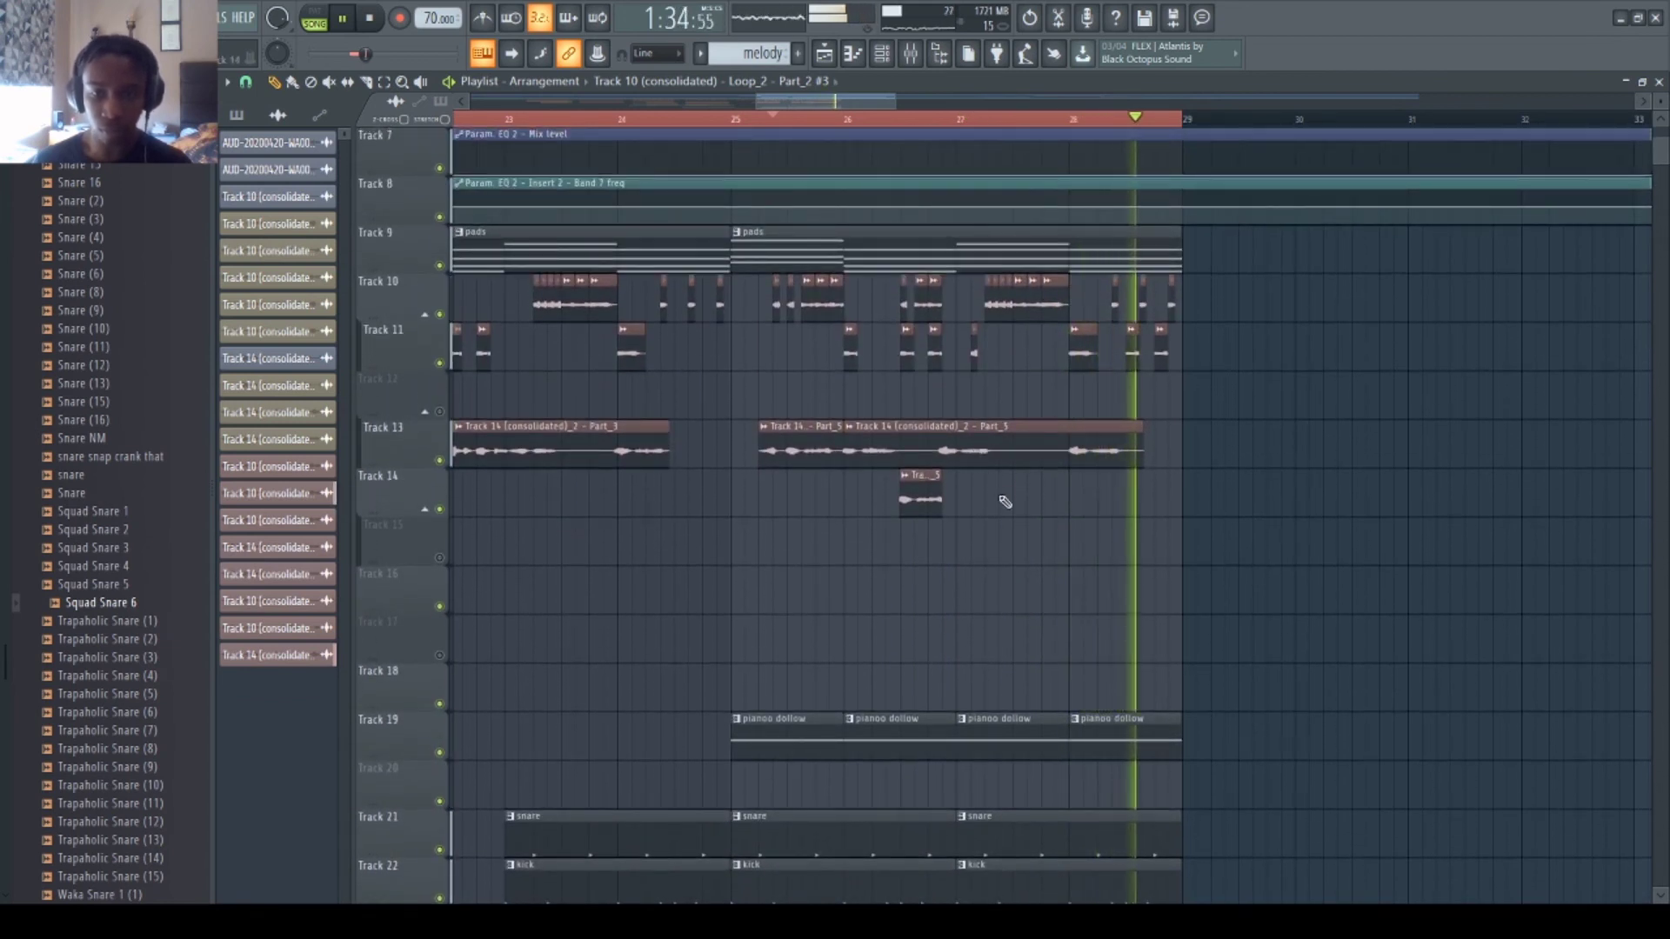
scroll(1005, 501, "down", 3)
left_click(577, 123)
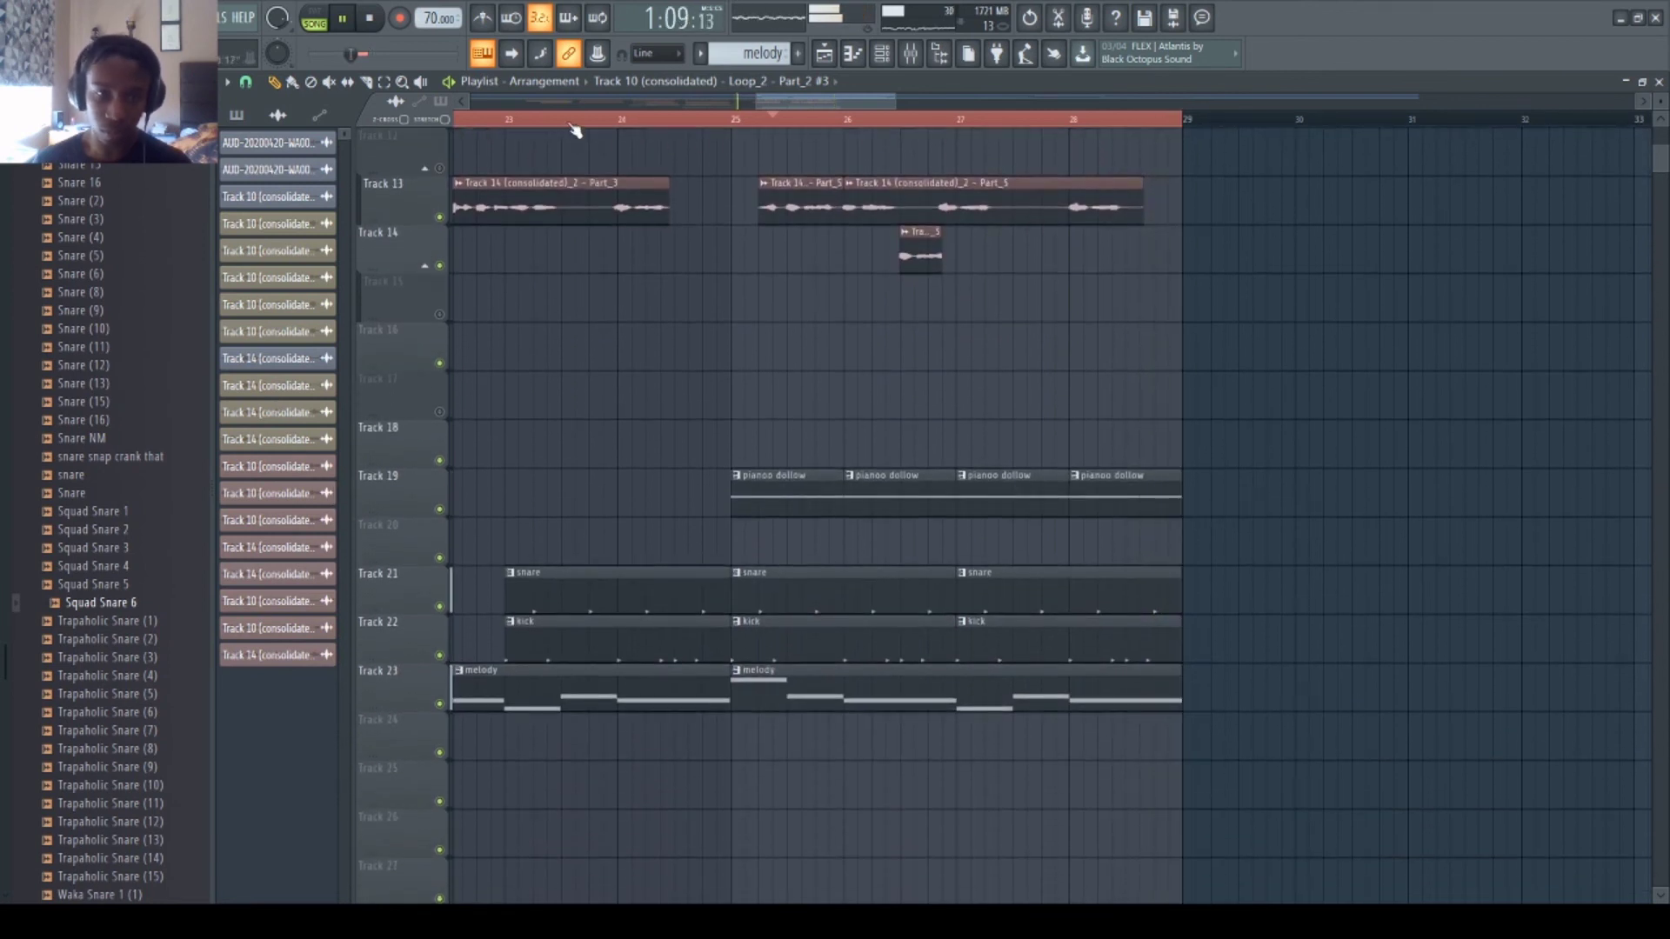
scroll(574, 128, "down", 2)
scroll(574, 129, "down", 2)
scroll(574, 262, "up", 4)
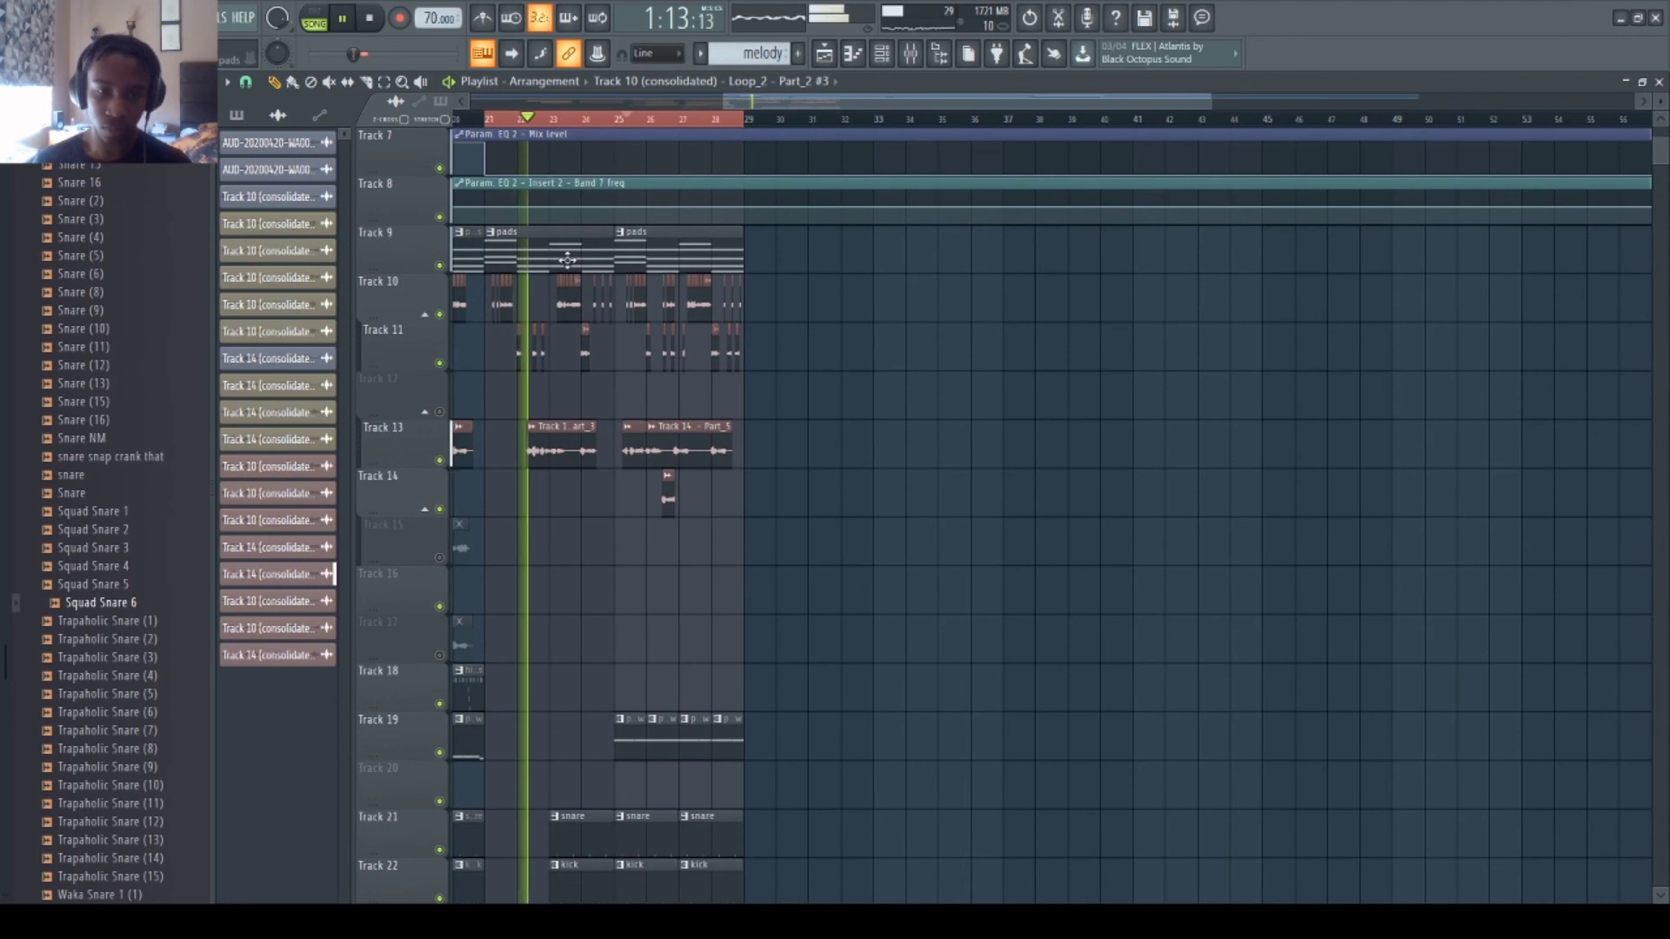
scroll(567, 259, "down", 2)
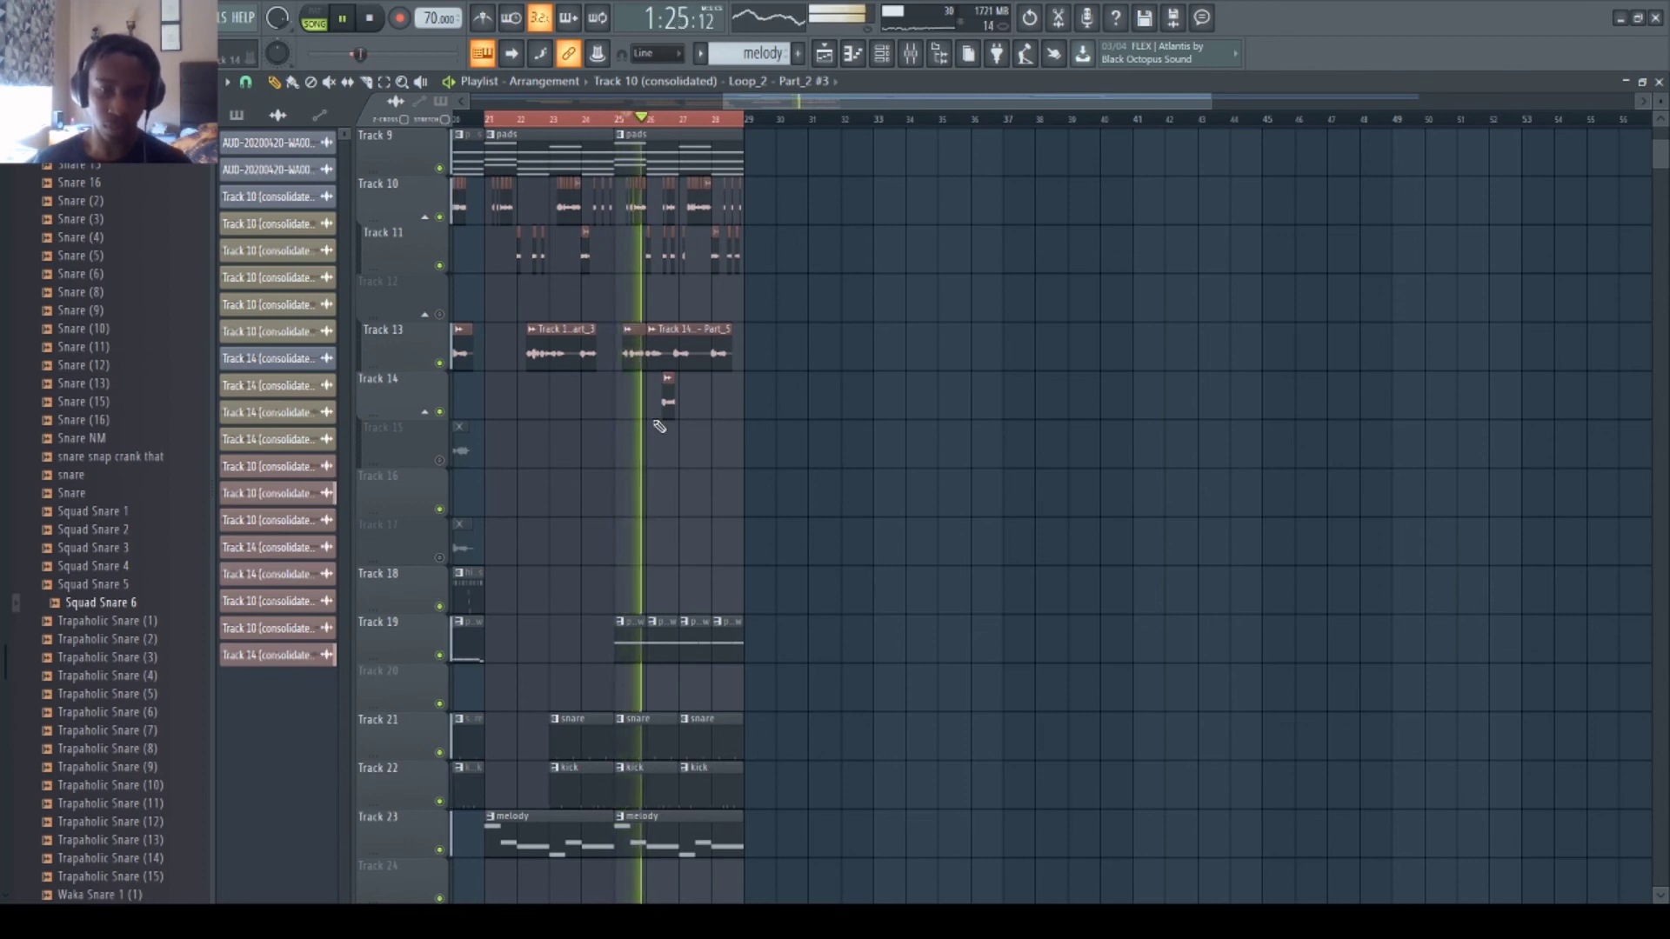
- Stop playback, move the playhead to the start of bar 25, and reselect bars 21 to 29 as the playback range
key("space")
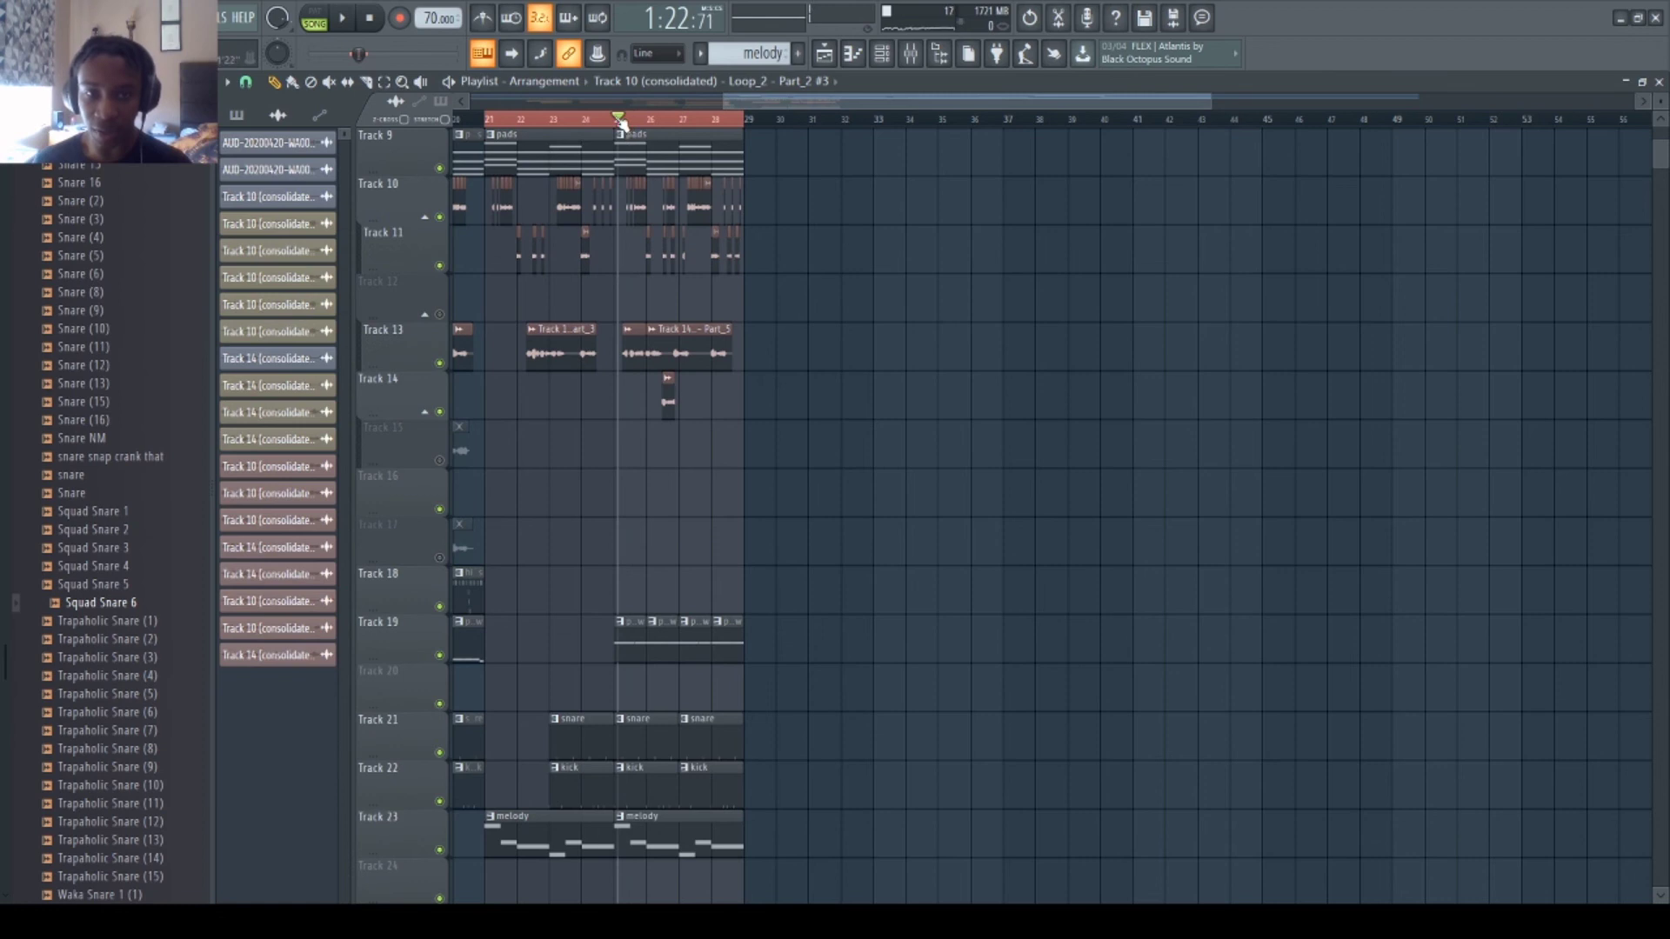
left_click_drag(621, 122, 616, 120)
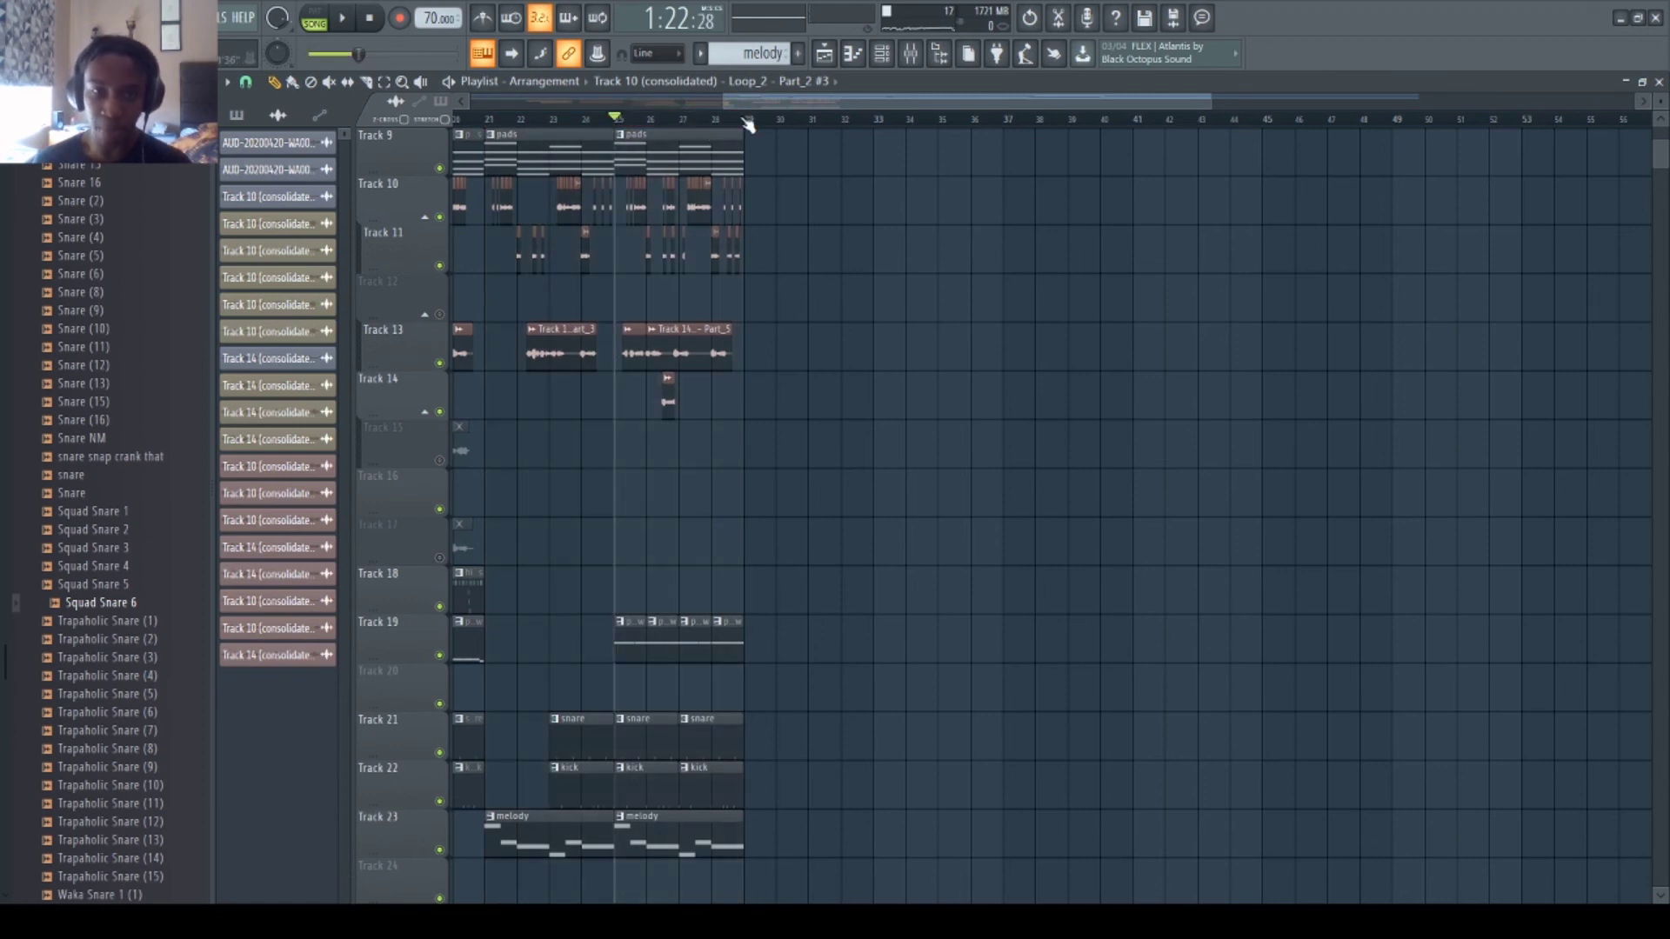
left_click_drag(746, 122, 487, 154)
- Replace the repeated one-bar pianoo dollow clips on Track 19 with a single four-bar clip spanning bars 25 to 29
right_click(665, 642)
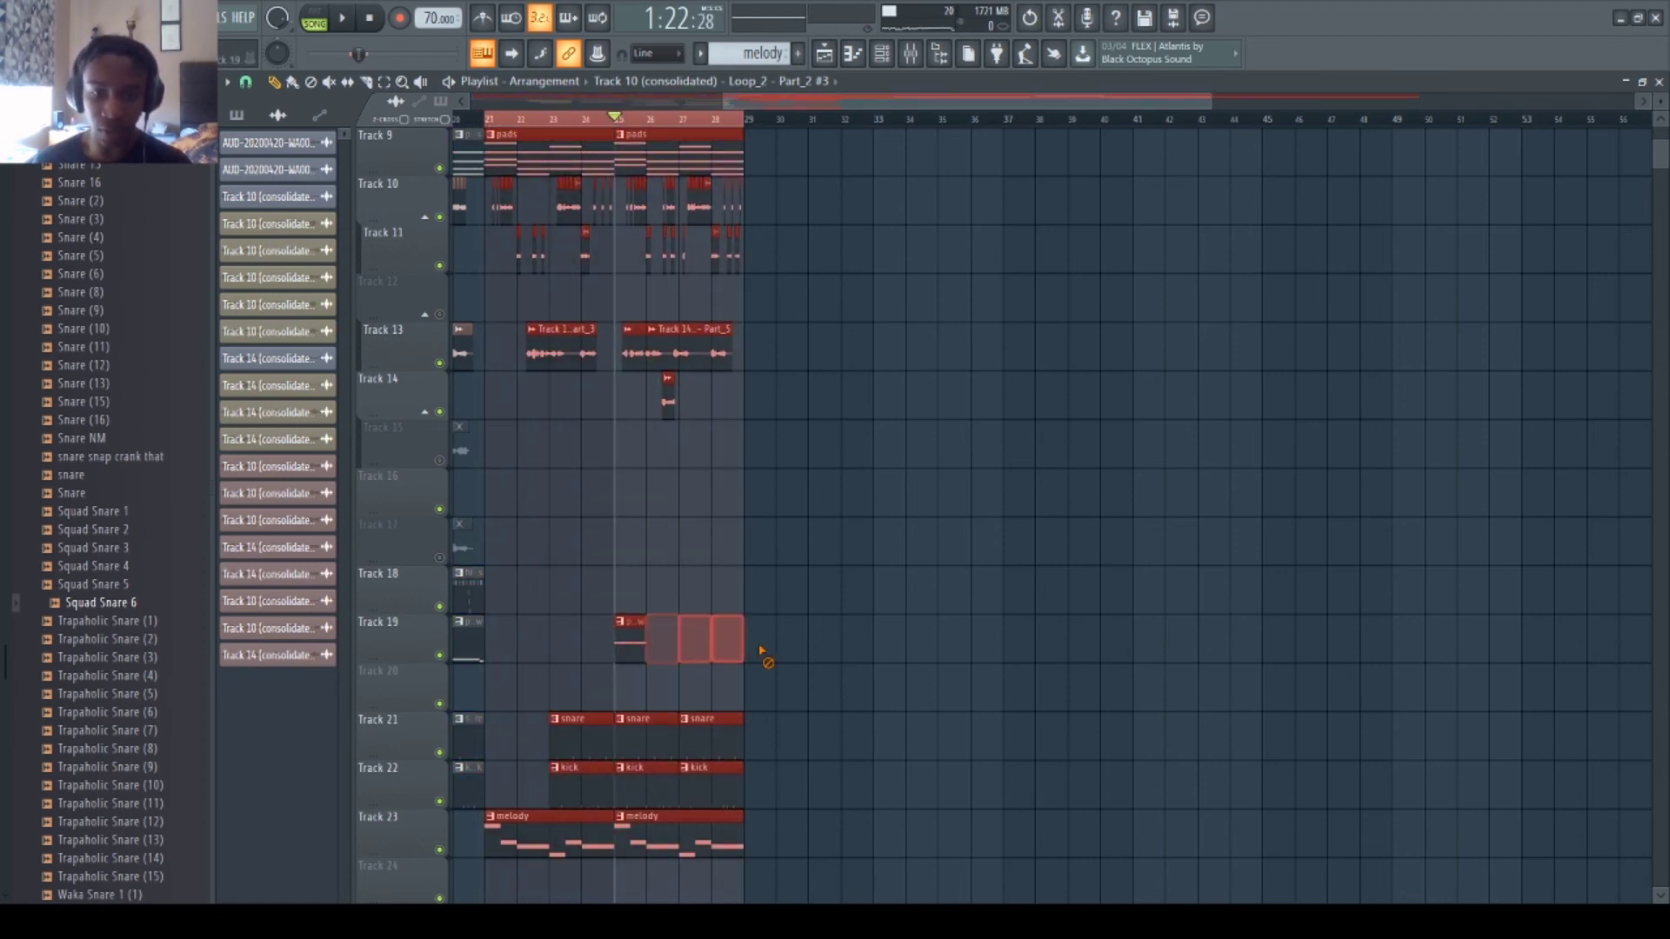
mouse_move(645, 649)
left_mouse_down()
mouse_move(769, 659)
mouse_move(646, 670)
left_mouse_up()
left_click(772, 635)
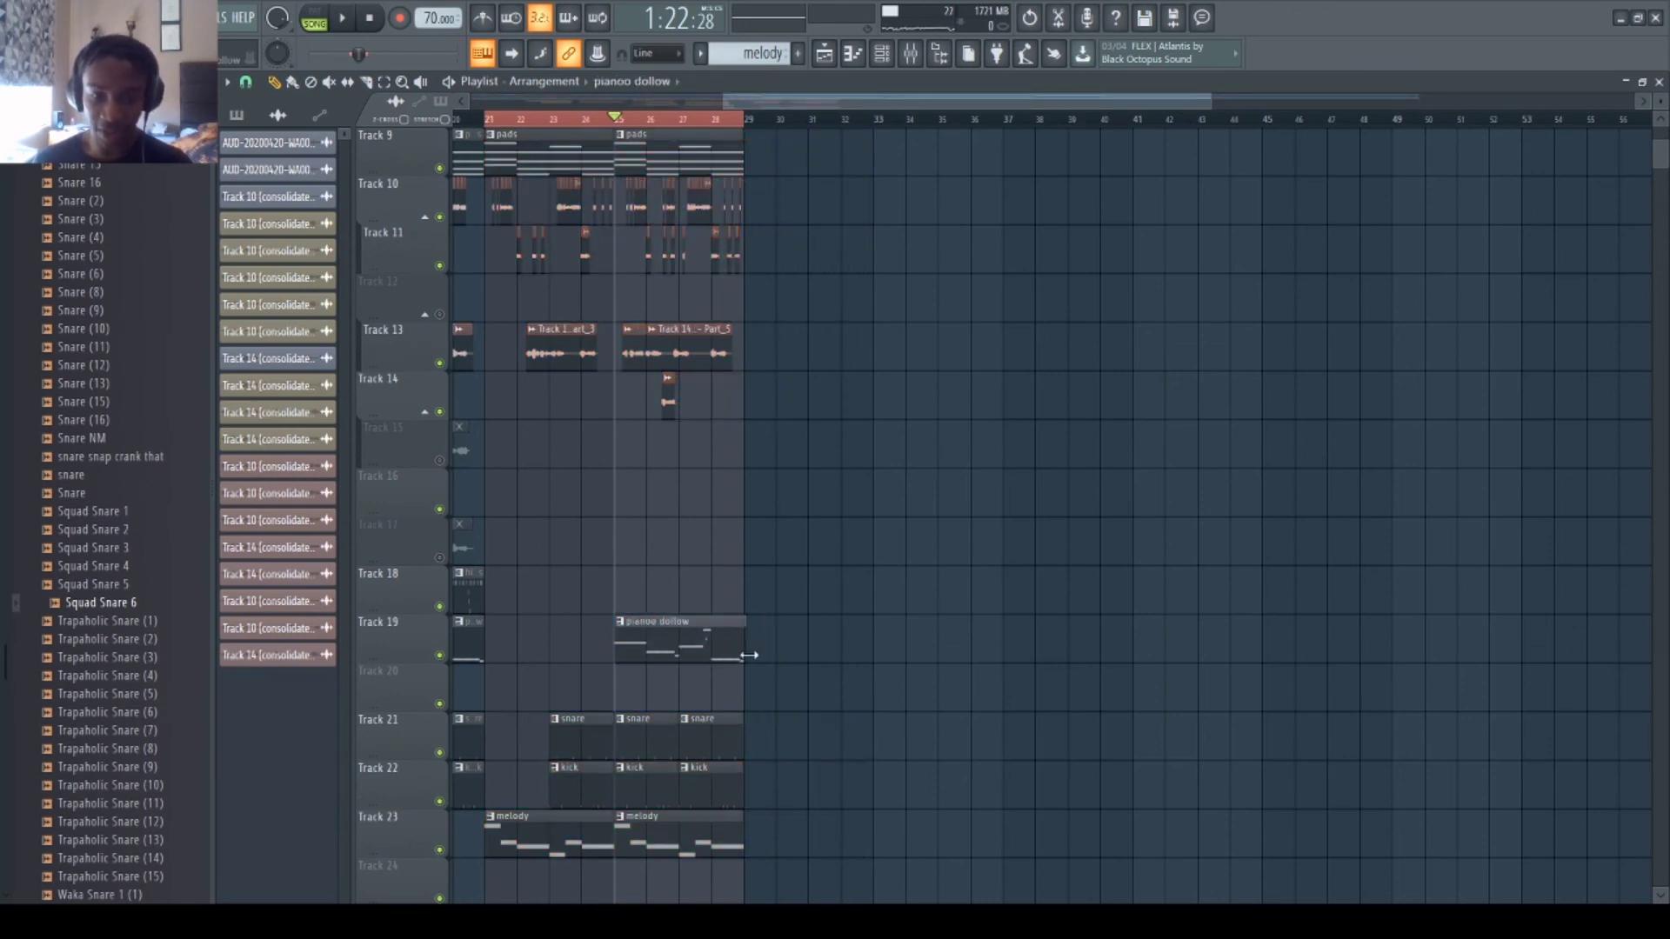
left_click_drag(754, 653, 781, 661)
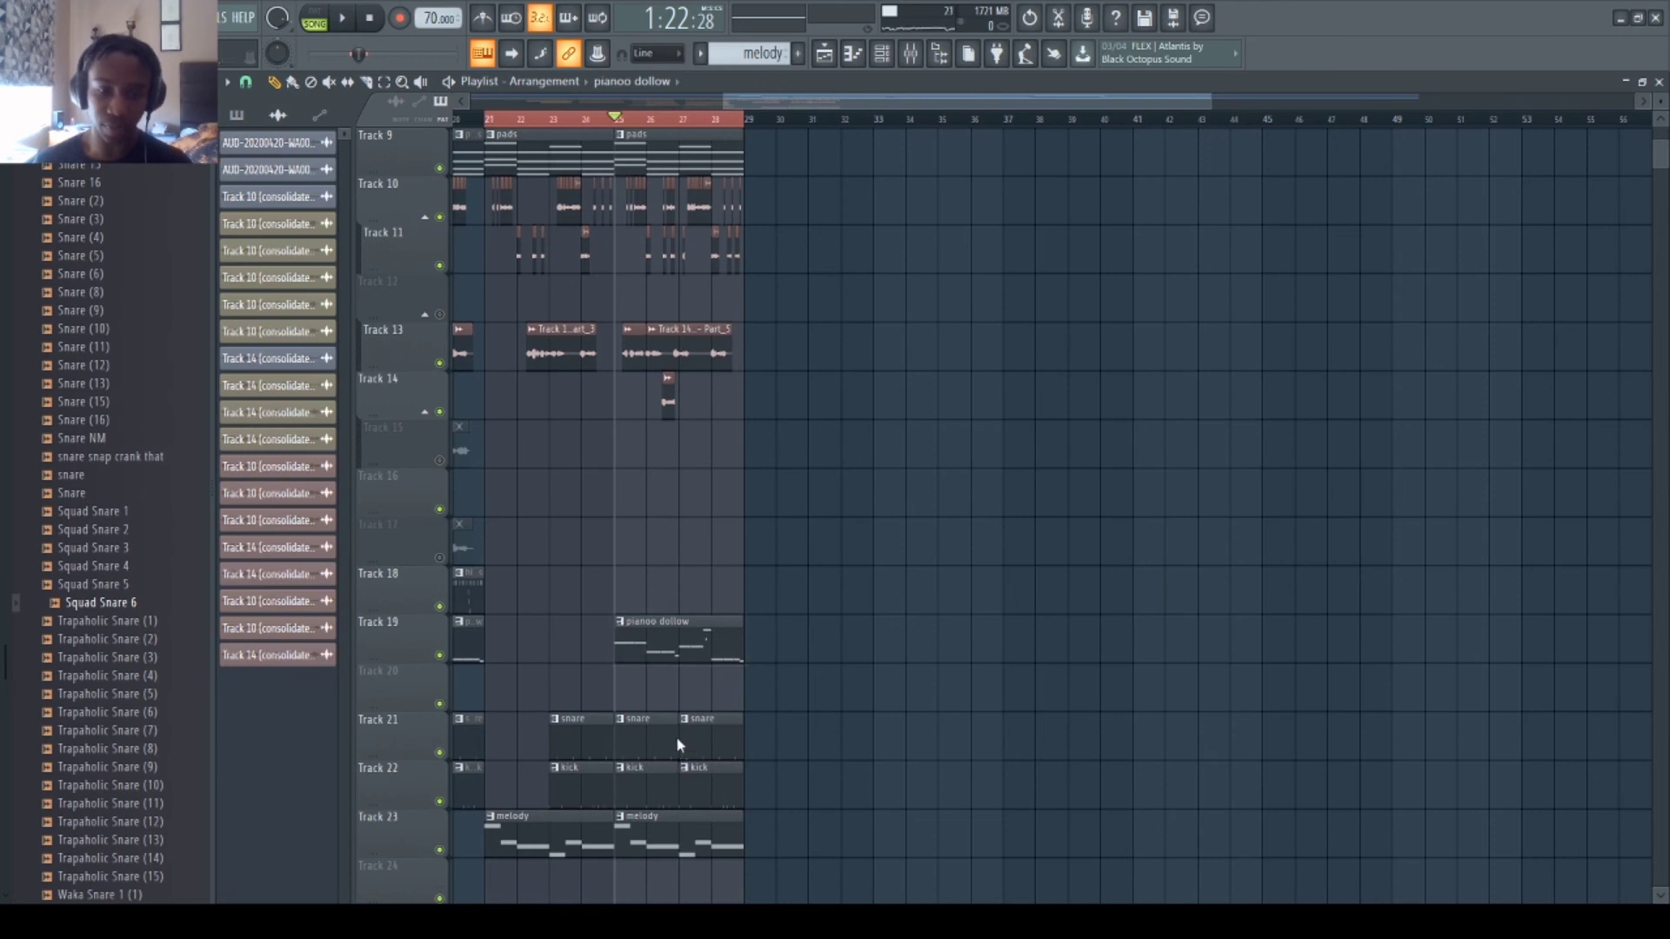
- Make the pianoo dollow clip at bar 25 unique and open its CHROME 808 notes in the piano roll
left_click(667, 619)
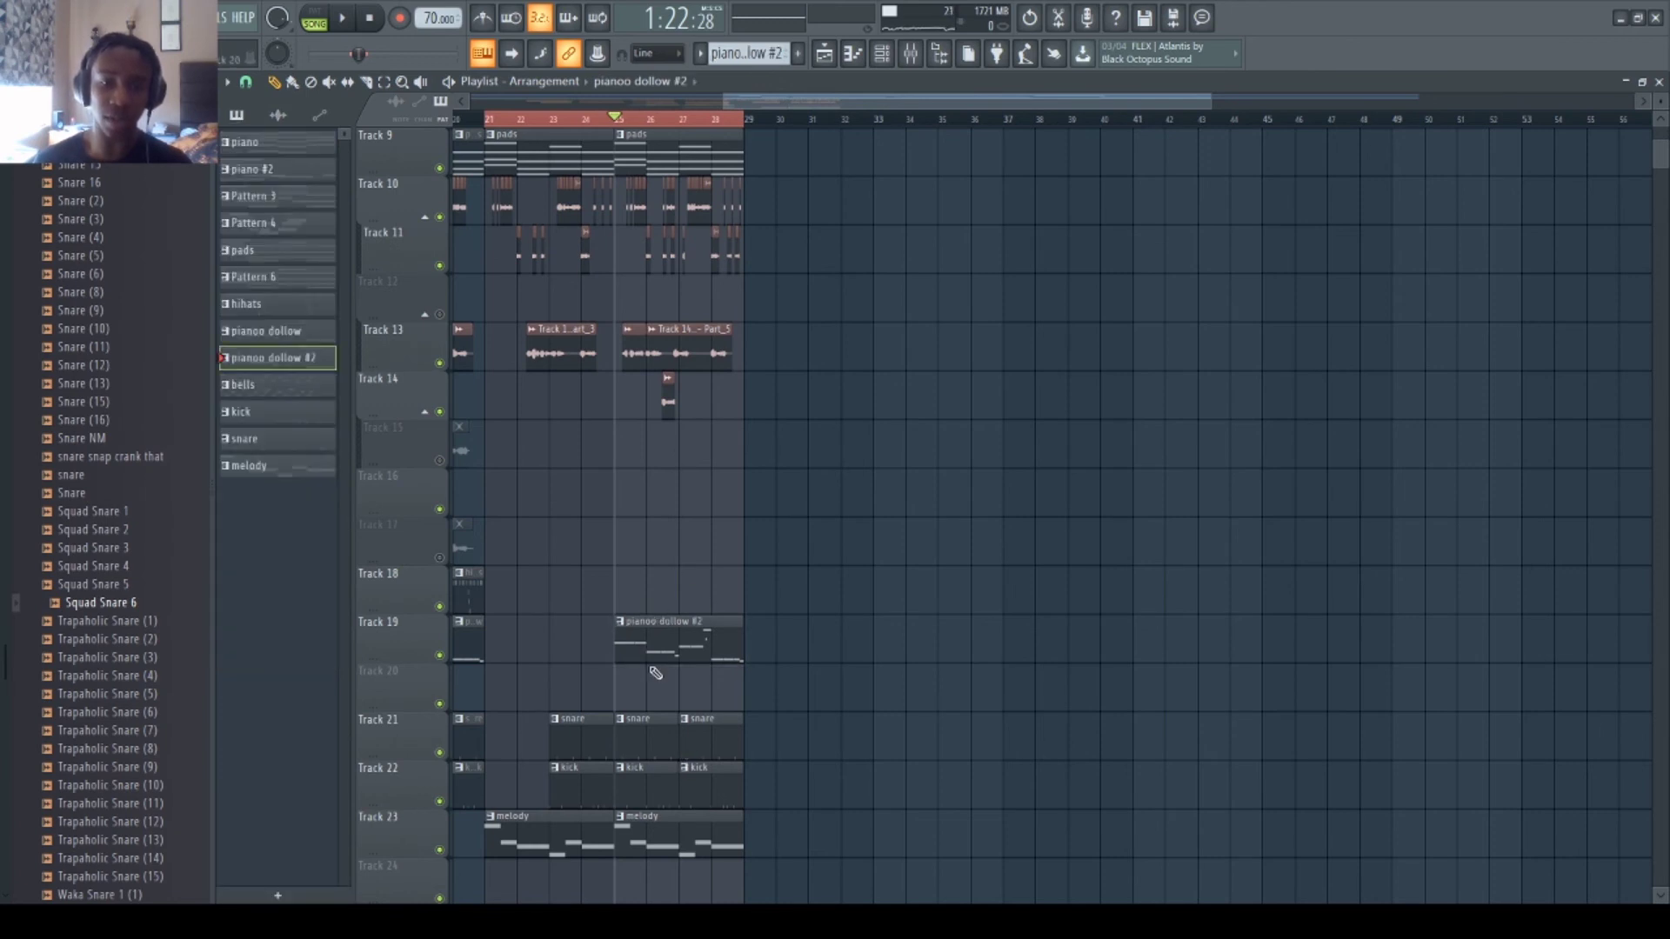
double_click(663, 653)
left_click_drag(815, 102, 562, 115)
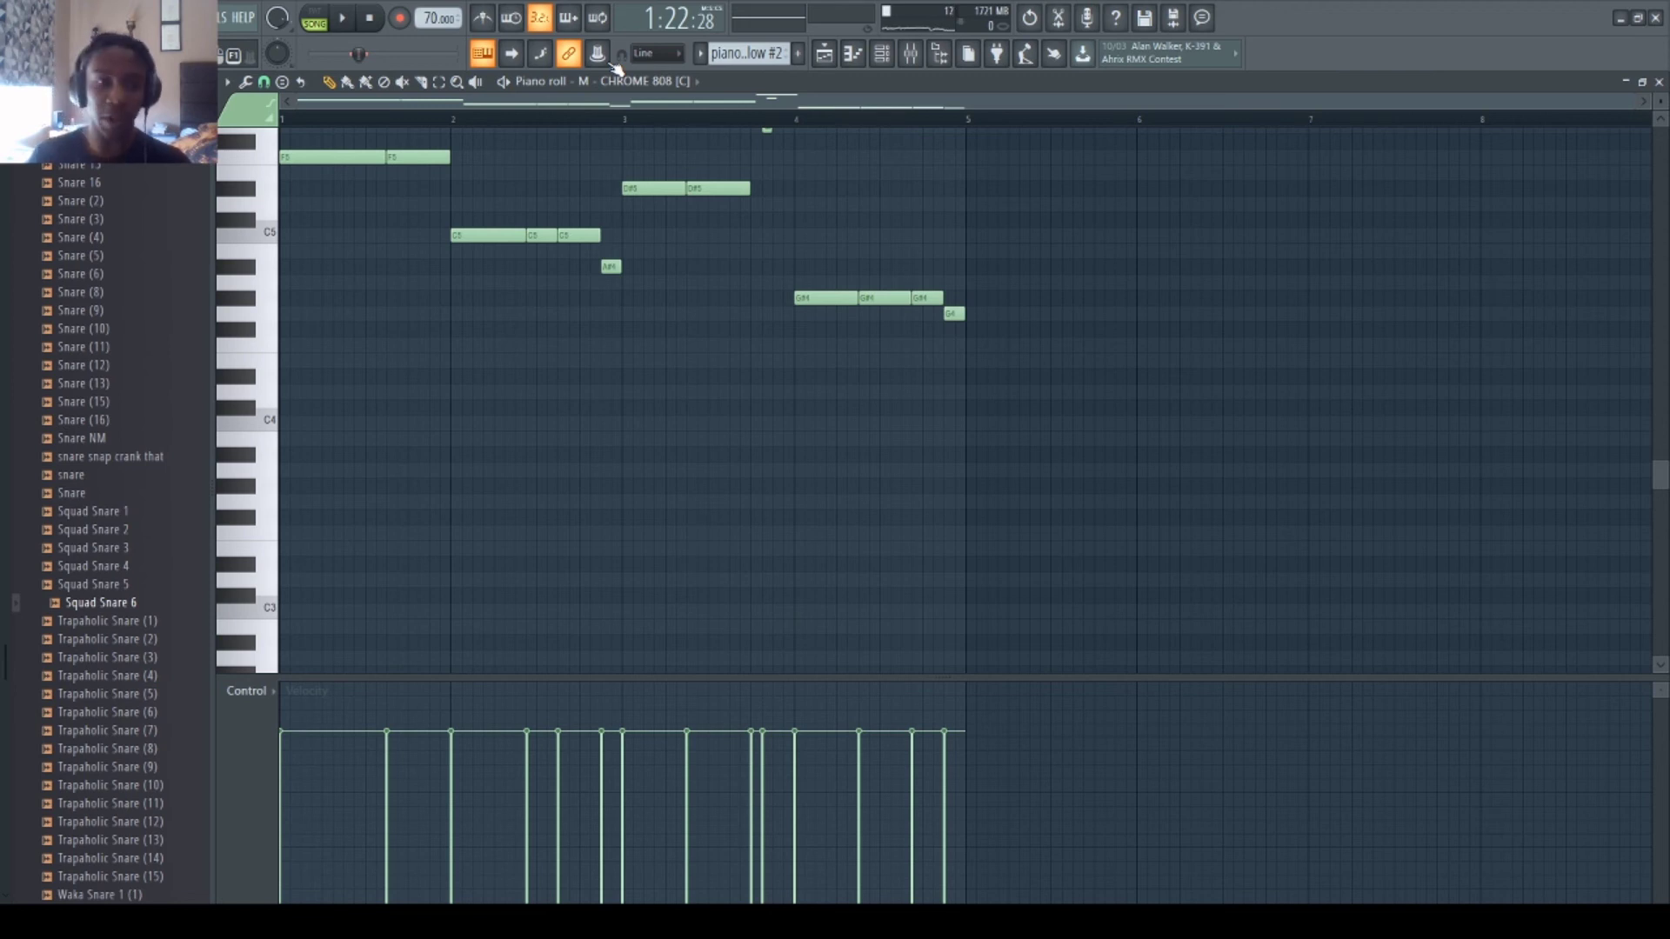
- Play the start of the 808 line and add a C6 note near the end of bar 1
key("space")
scroll(507, 298, "up", 3)
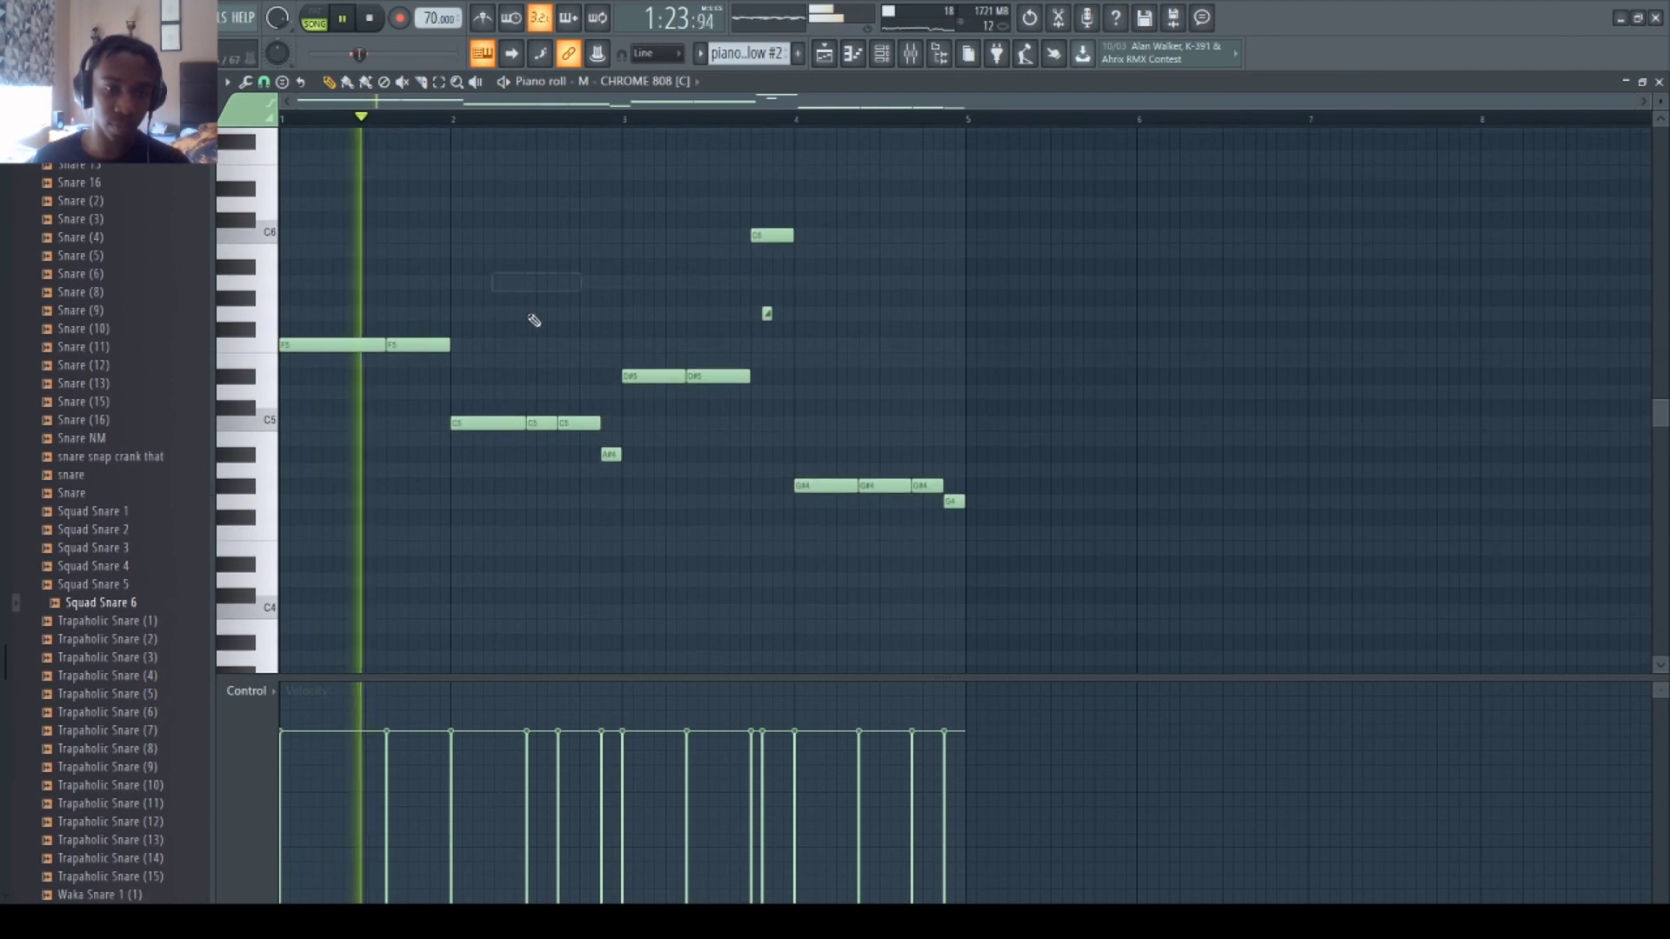
key("space")
left_click(426, 235)
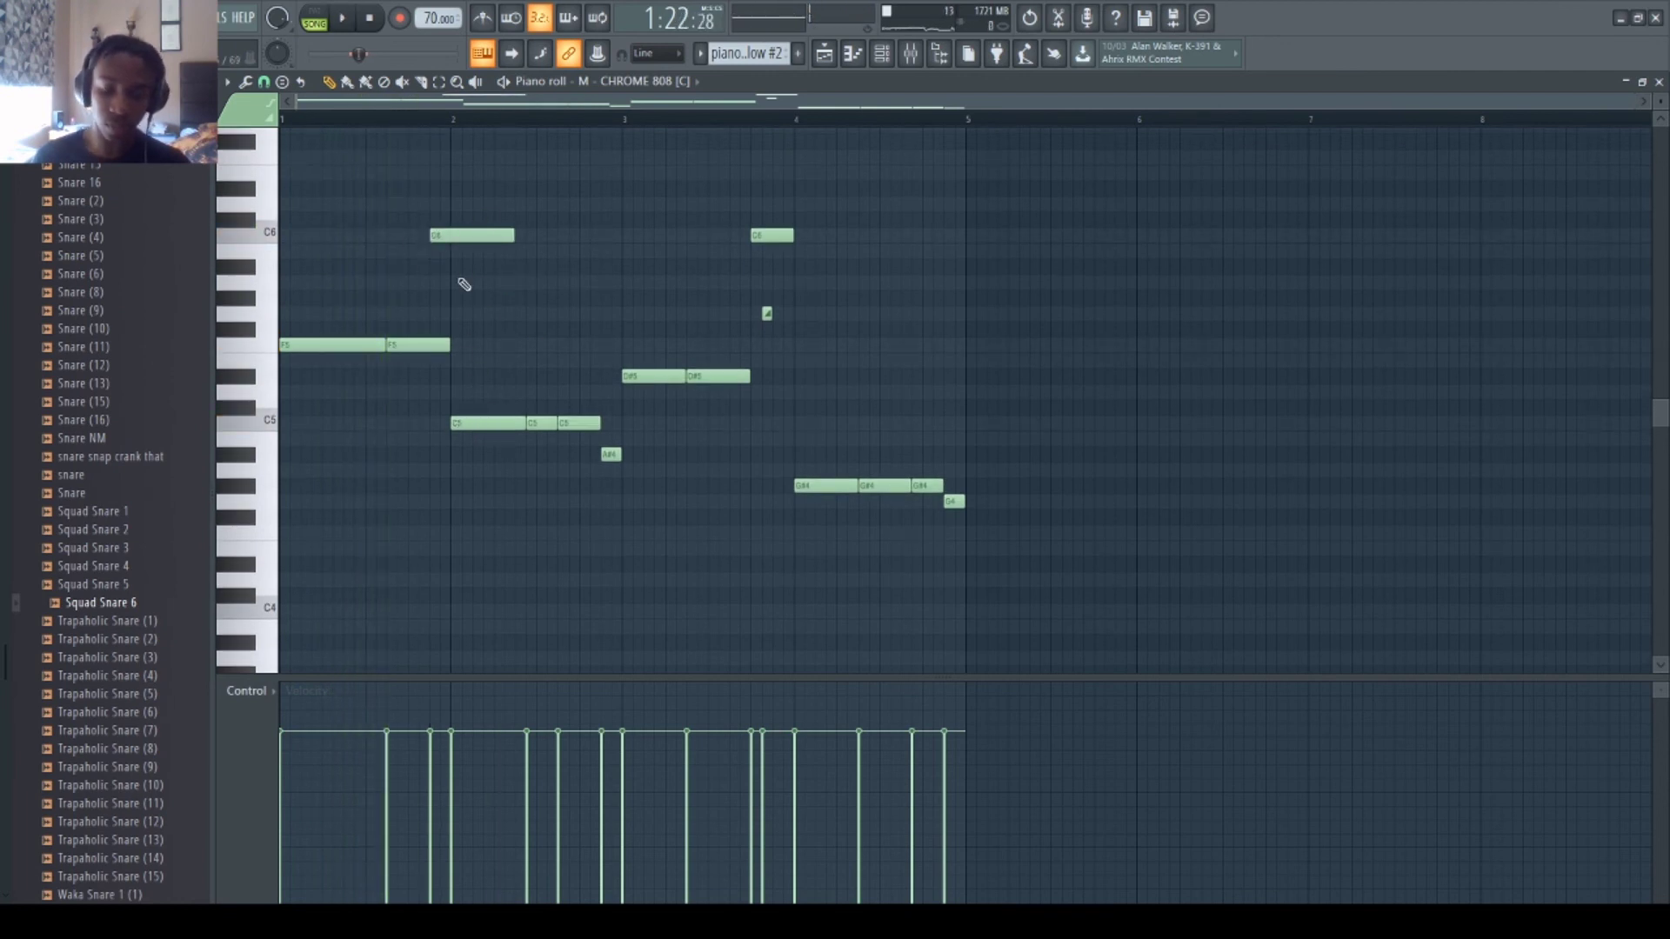
- Try the whole 808 pattern one octave higher during playback, with an added G6 note in bar 2
key("ctrl+Up")
key("space")
scroll(462, 279, "up", 4)
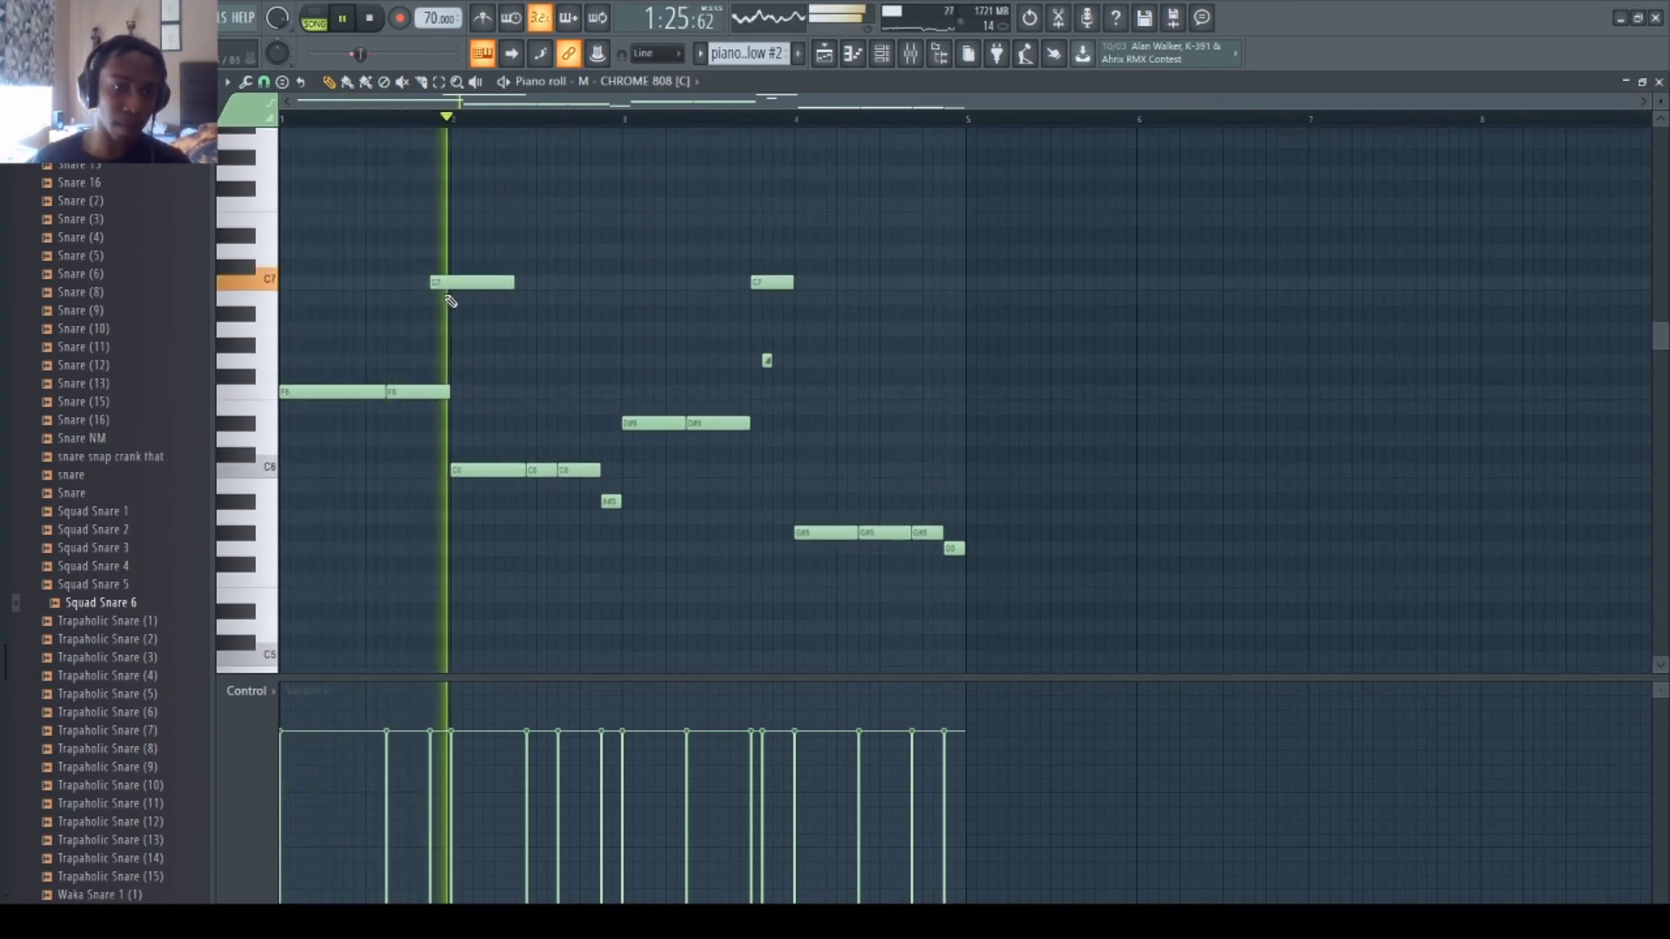
key("space")
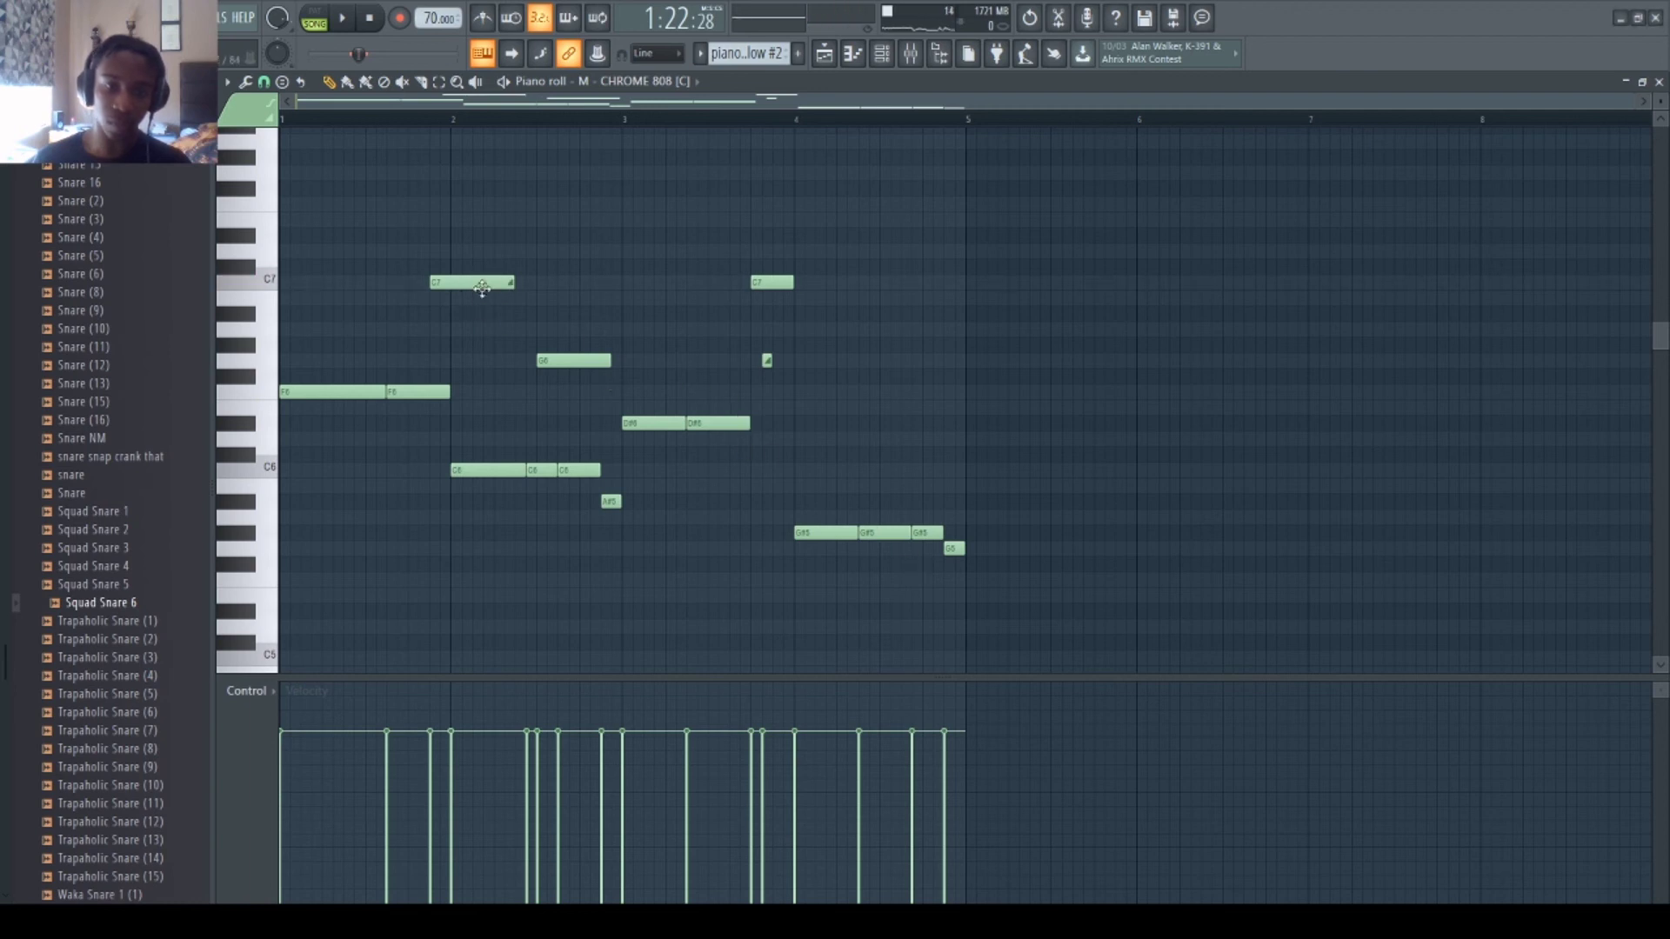
- Shorten the high C note near the end of bar 1 to finish at bar 2, and transpose the 808 pattern down one octave
key("space")
left_click_drag(513, 282, 448, 312)
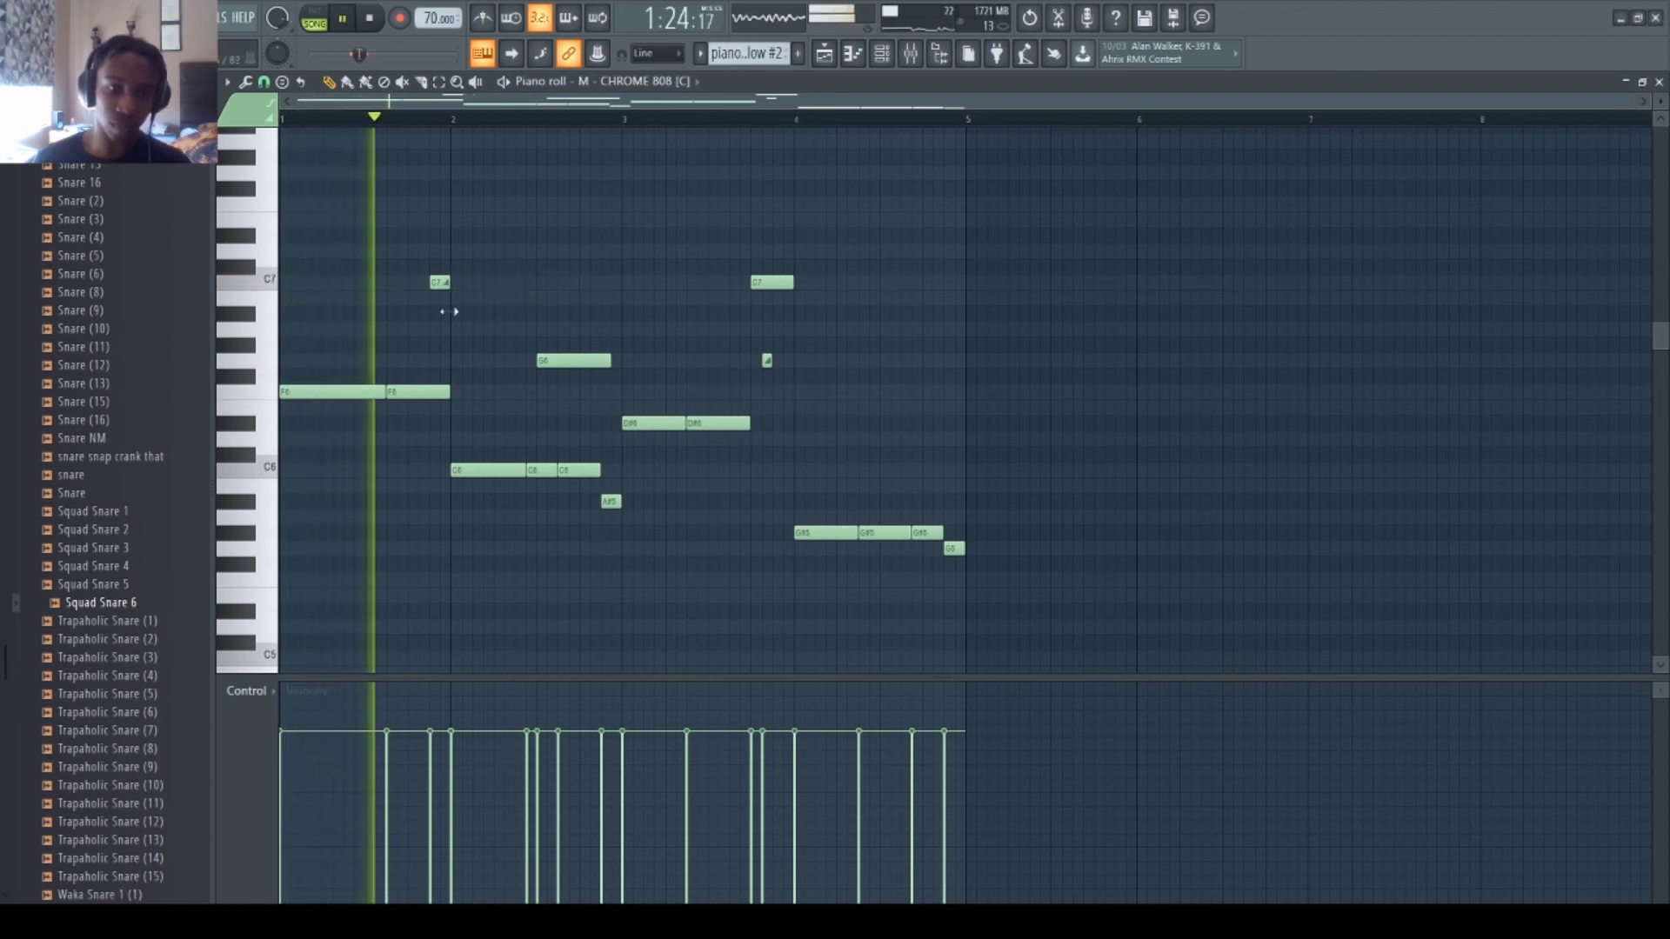
key("space")
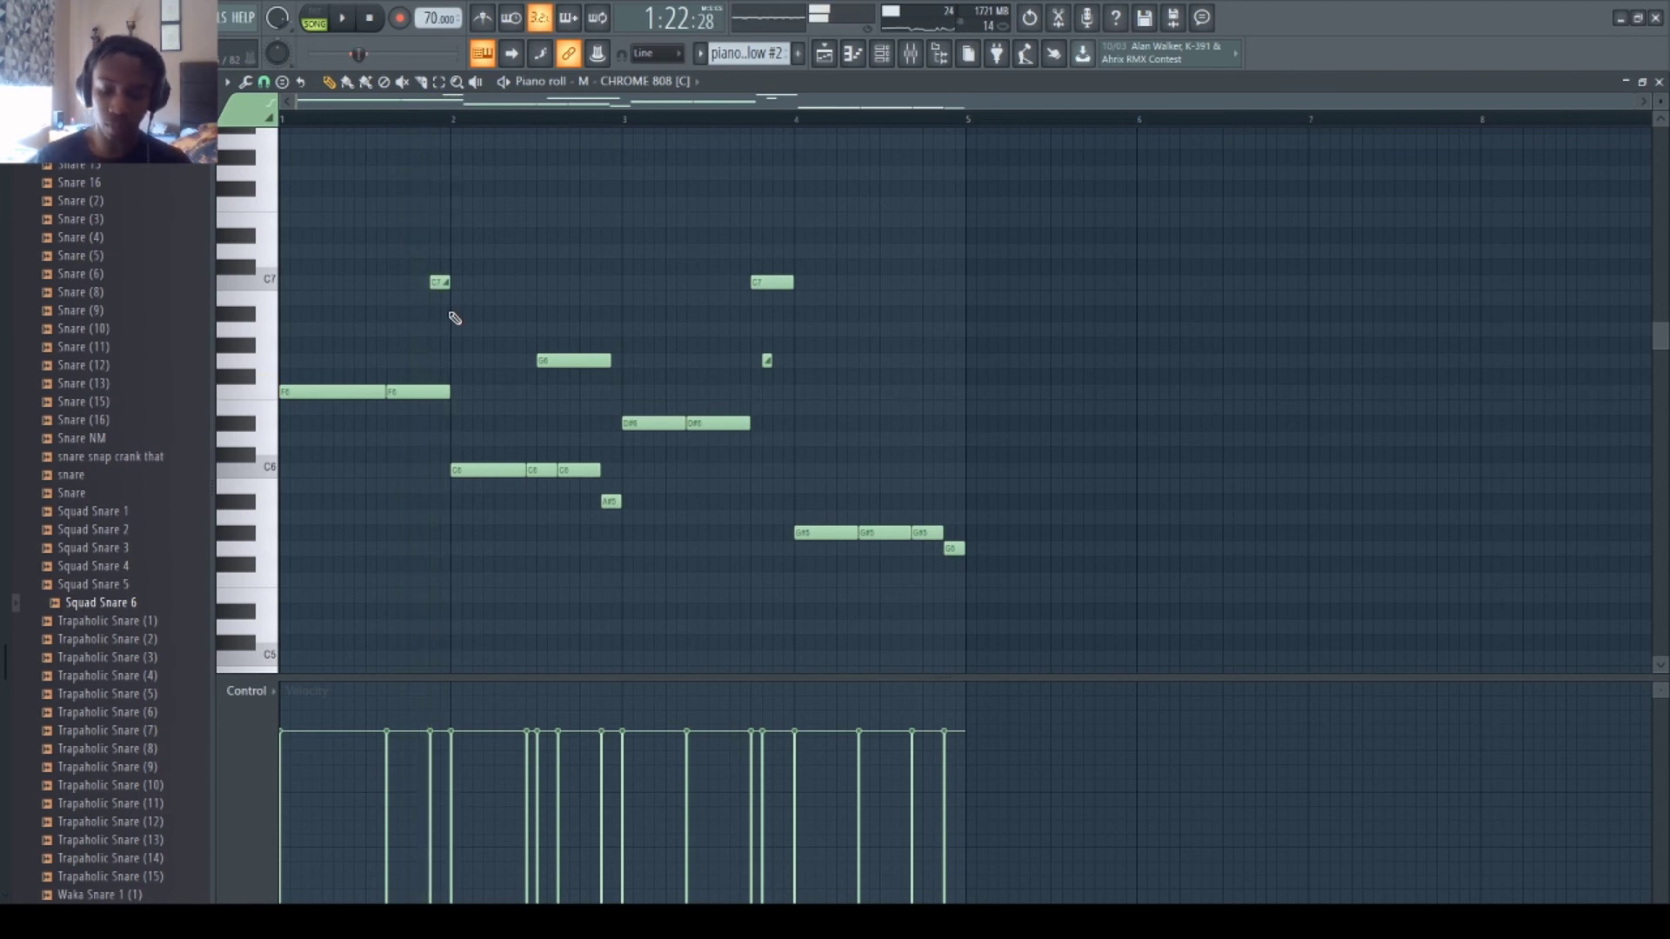
key("ctrl+Down")
- Try a longer C6 note before bar 2 during playback, and trim it to a very short hit
key("space")
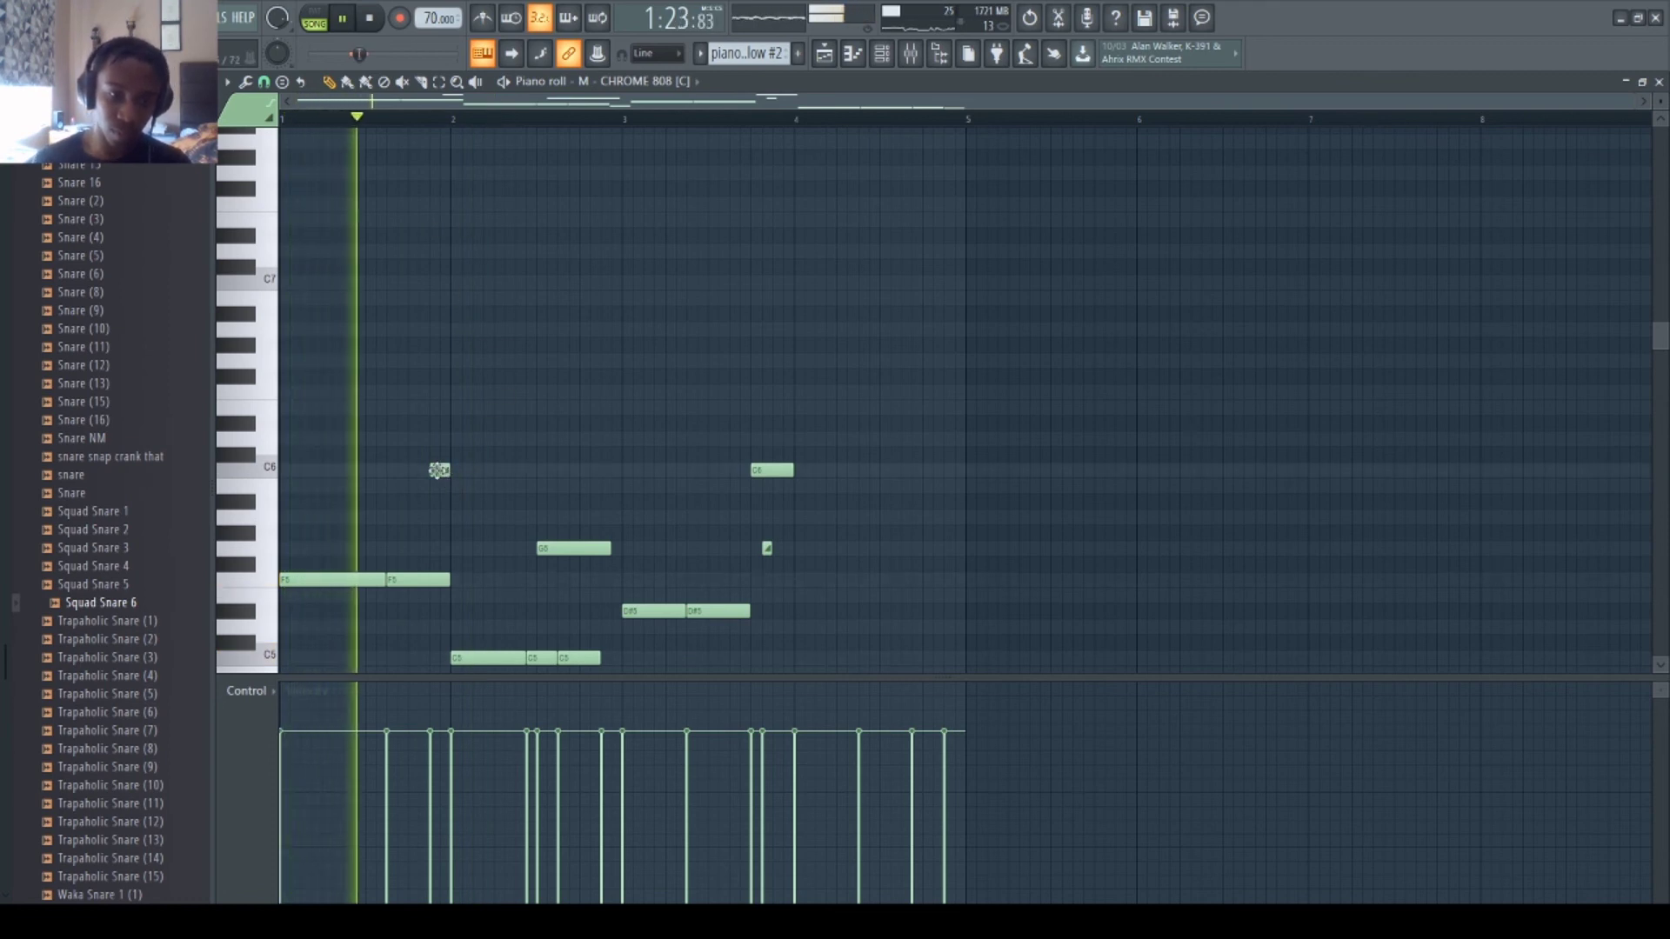
mouse_move(438, 471)
left_mouse_down()
mouse_move(420, 470)
mouse_move(451, 472)
left_mouse_up()
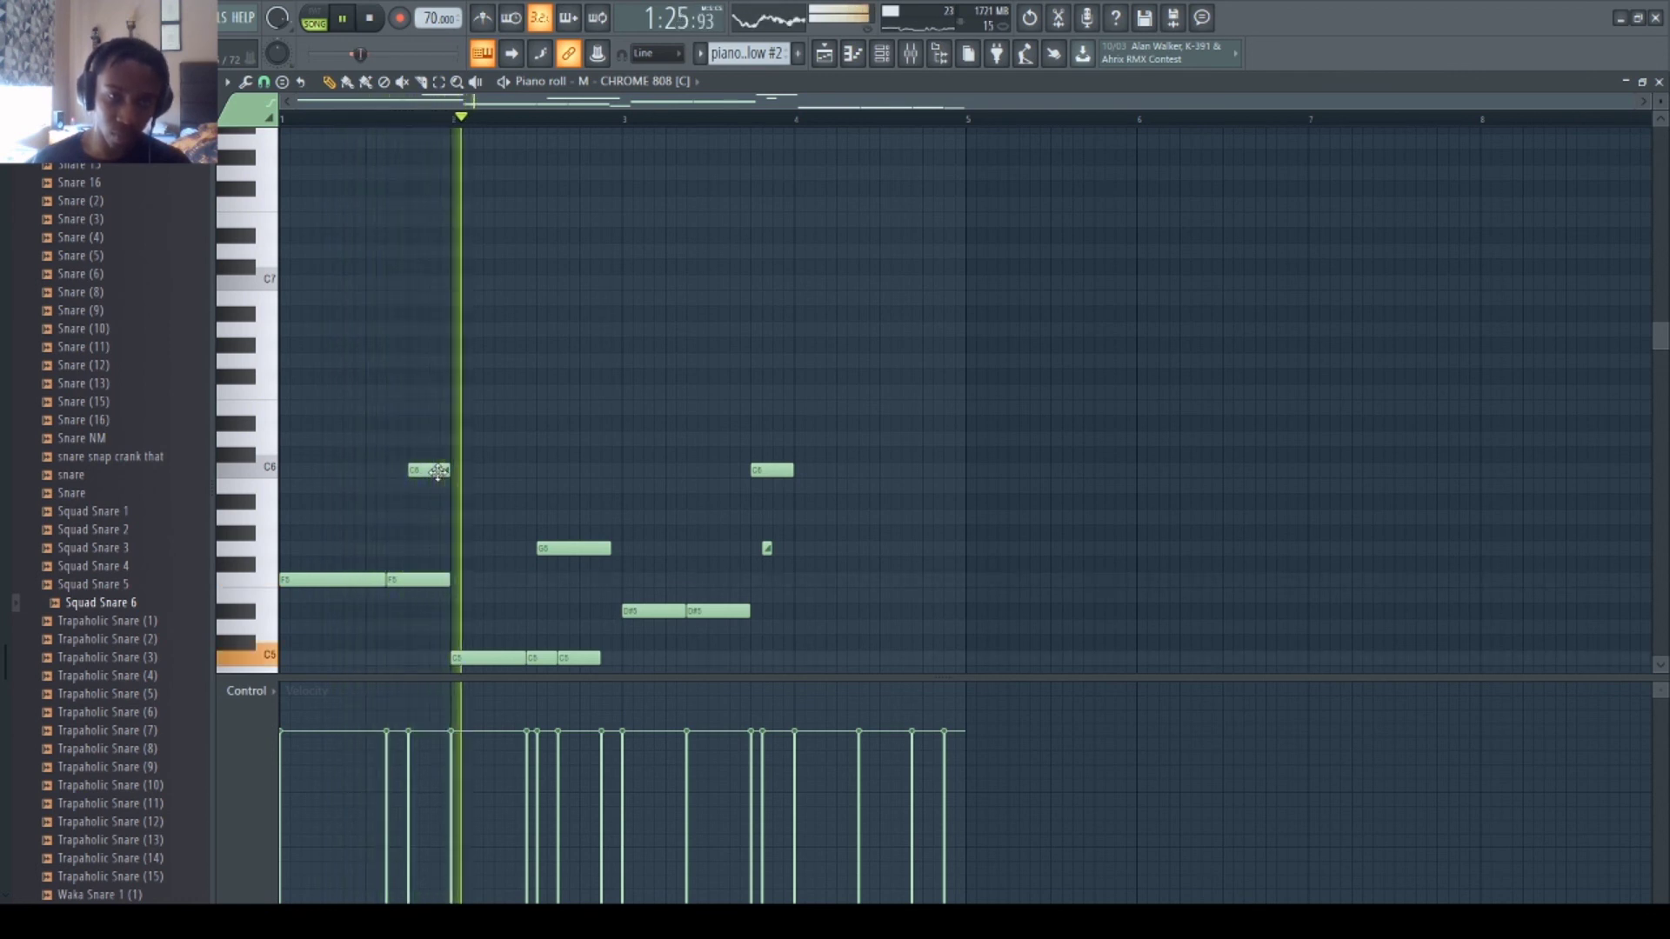
mouse_move(439, 471)
left_mouse_down()
mouse_move(464, 474)
mouse_move(437, 485)
left_mouse_up()
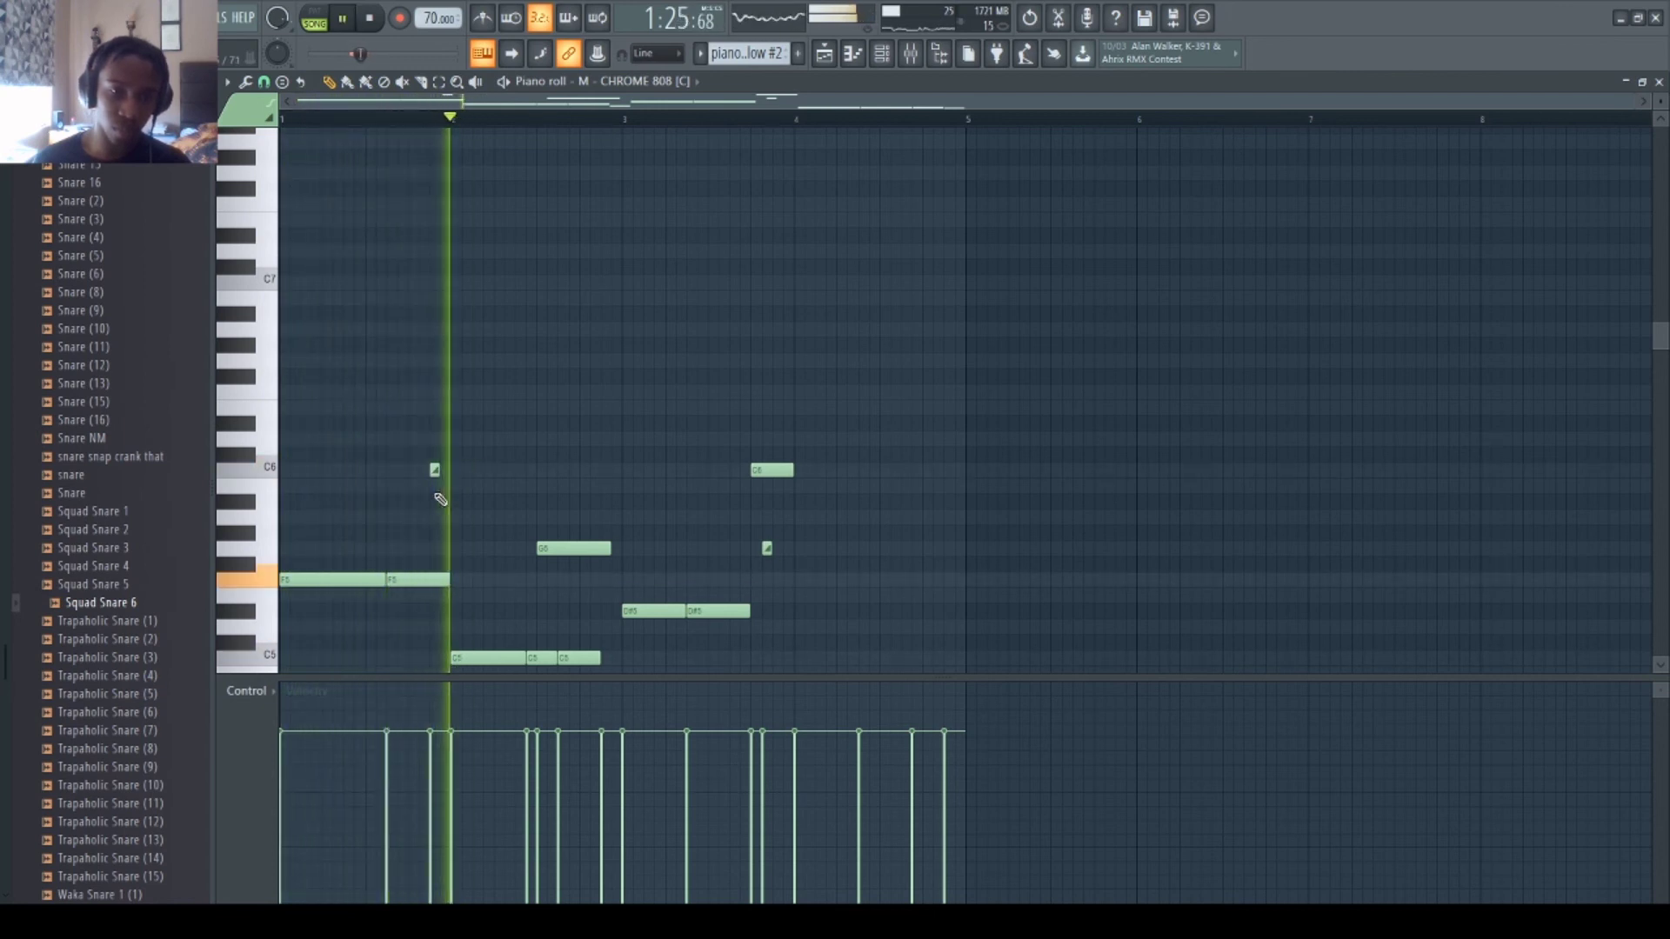
- Delete the G5 note and the middle C5 note from bar 2 of the 808 pattern
scroll(577, 447, "down", 3)
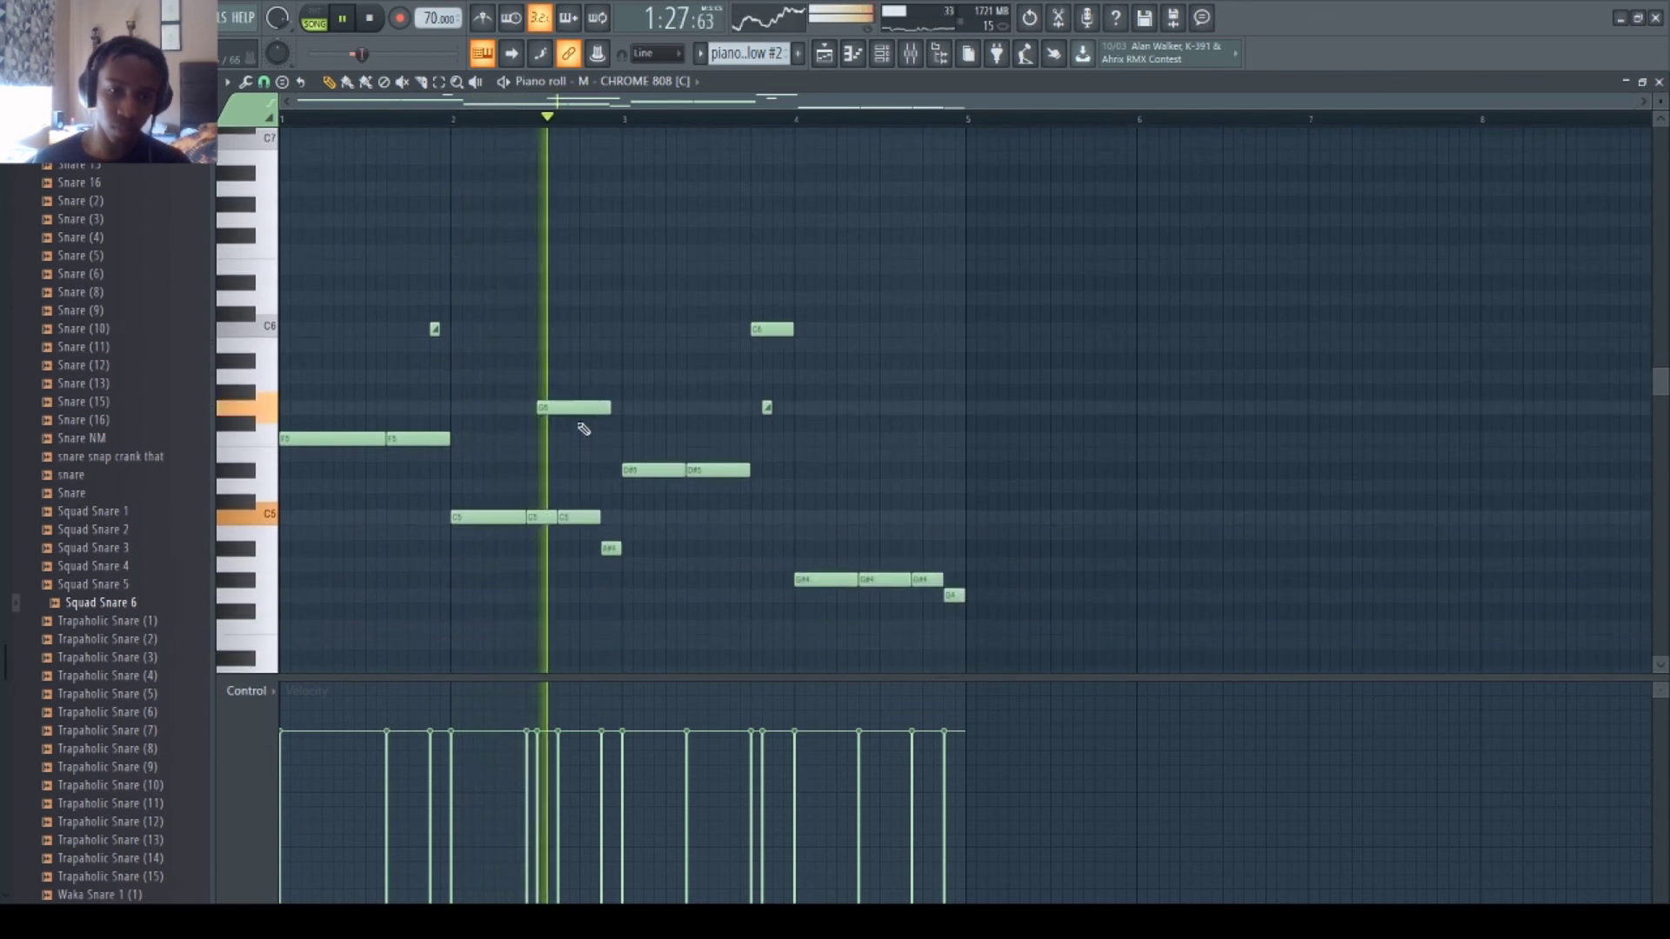
key("space")
key("space")
right_click(567, 408)
right_click(543, 518)
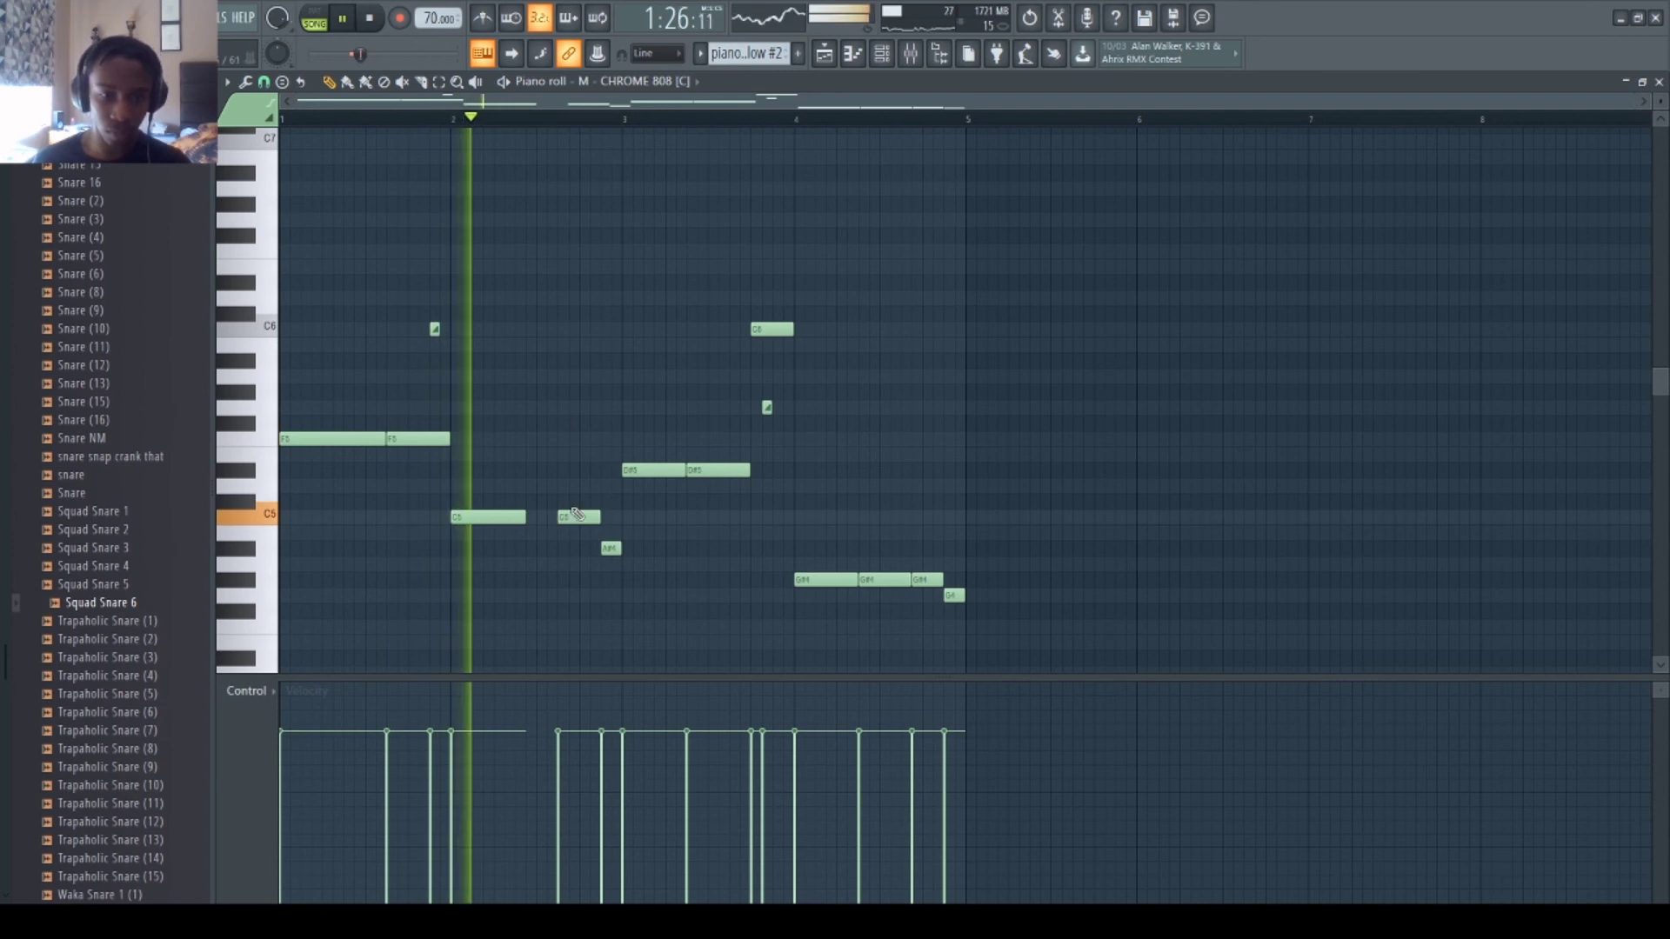
- Replace the last C5 note of bar 2 with a longer one that reaches the start of bar 3
right_click(577, 516)
left_click(561, 517)
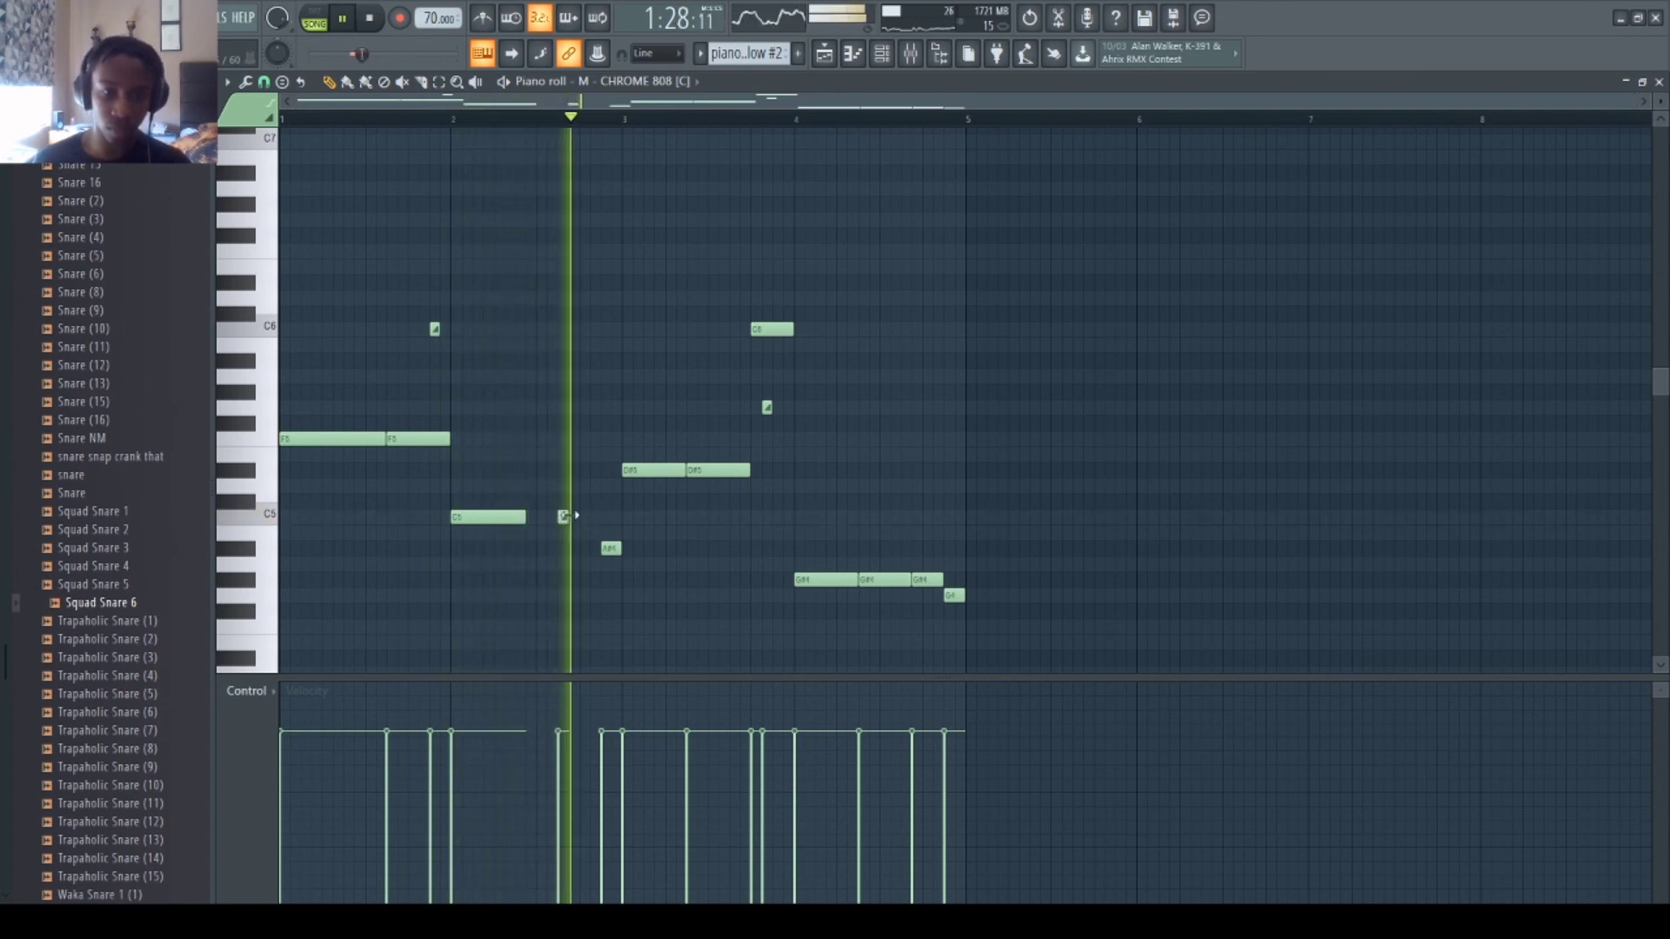
left_click_drag(569, 516, 612, 521)
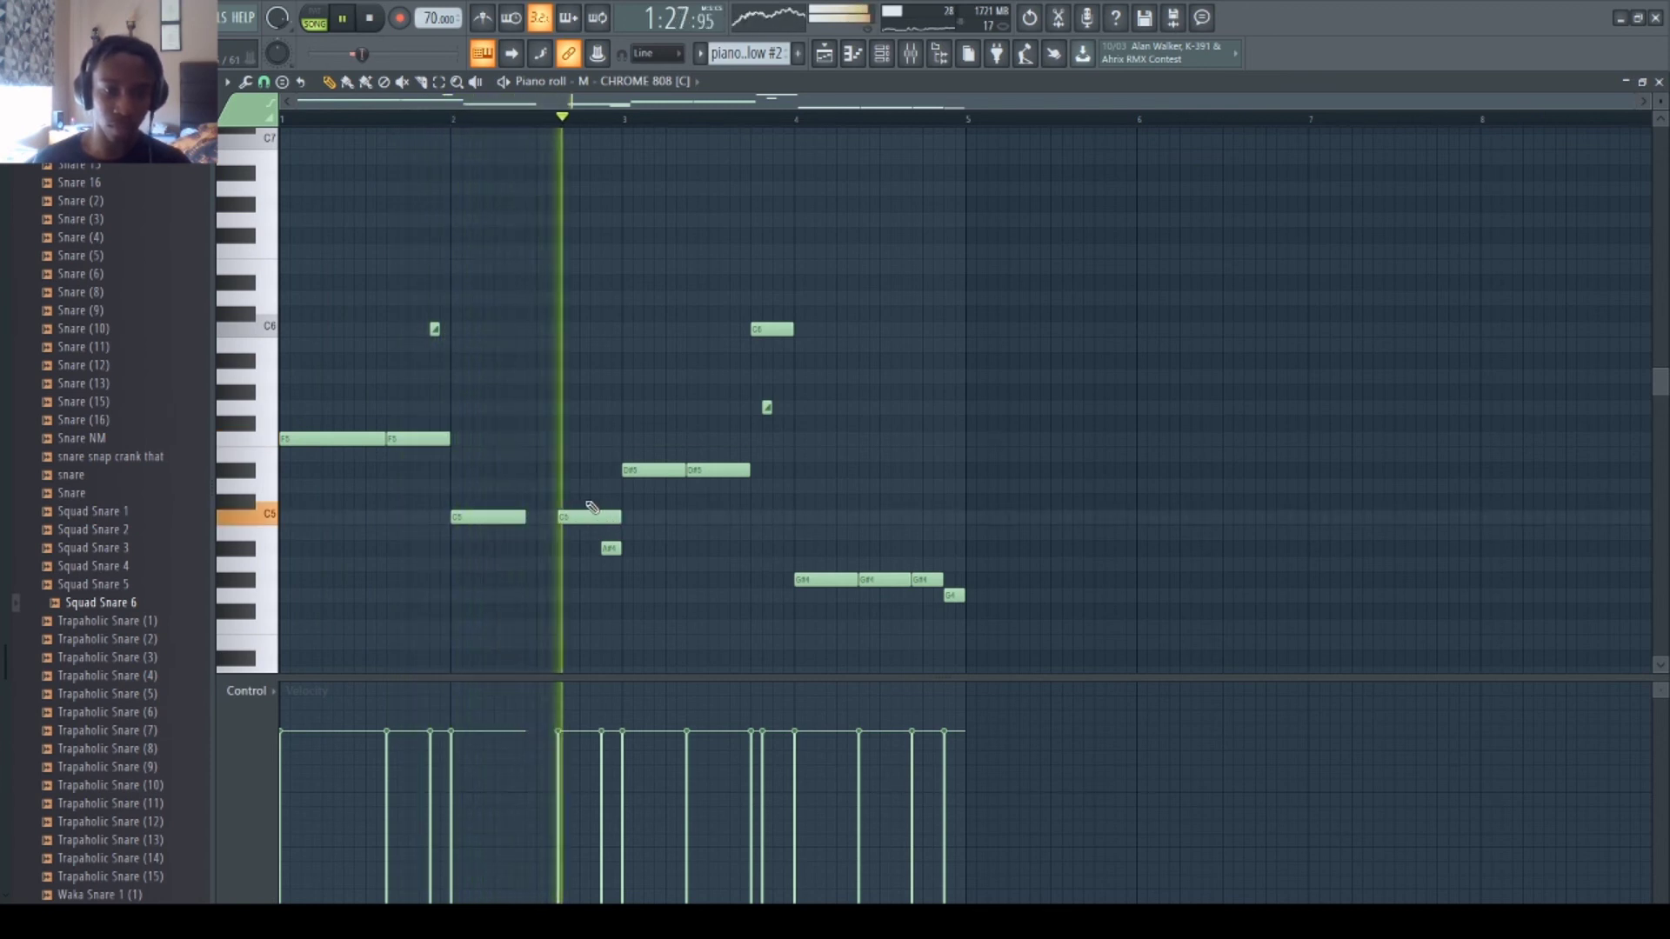
- Add very short G5 and F5 slide notes just before bar 3, and shorten the C5 note at the start of bar 2
key("space")
left_click(585, 406)
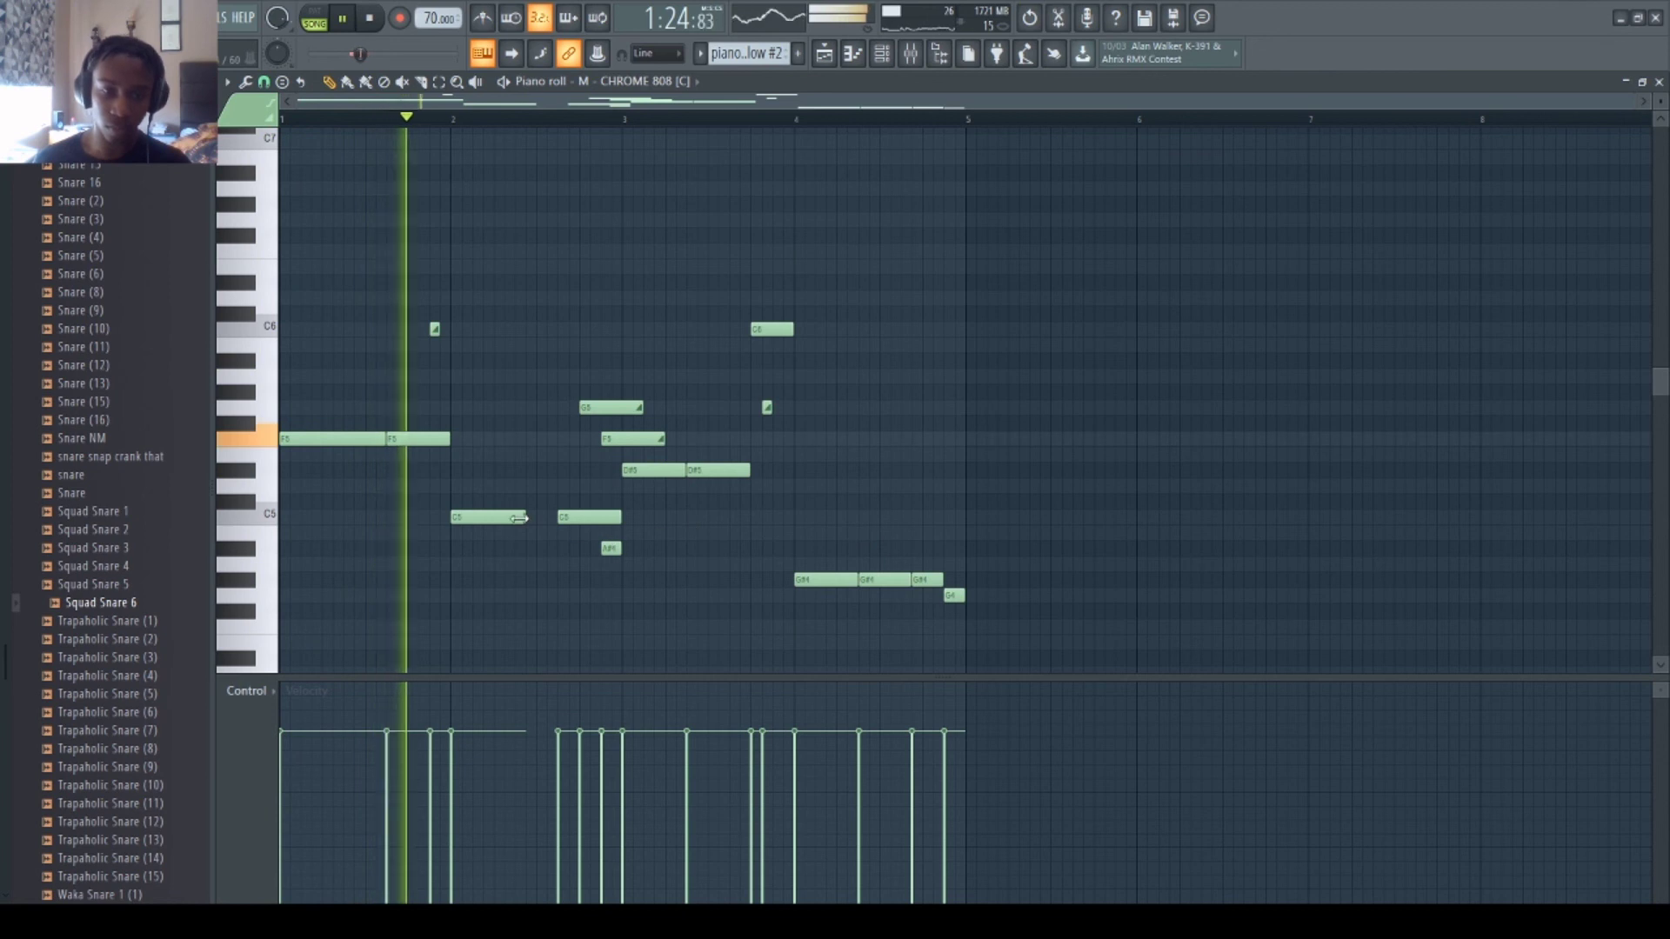
left_click_drag(526, 519, 491, 518)
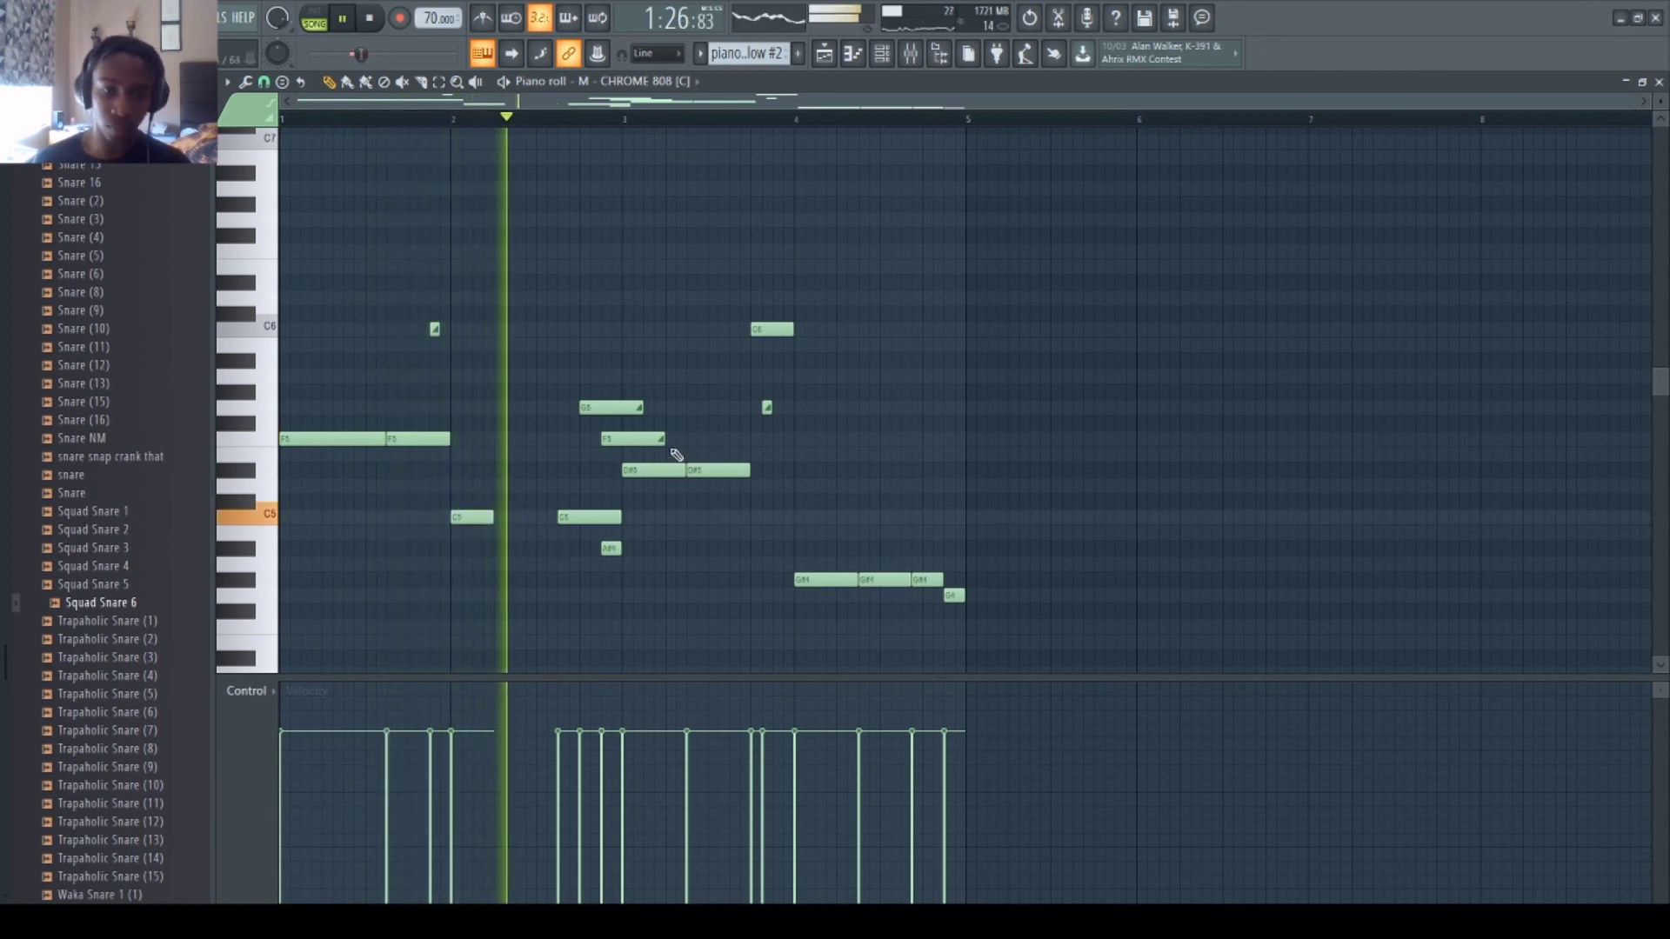
left_click_drag(661, 438, 589, 408)
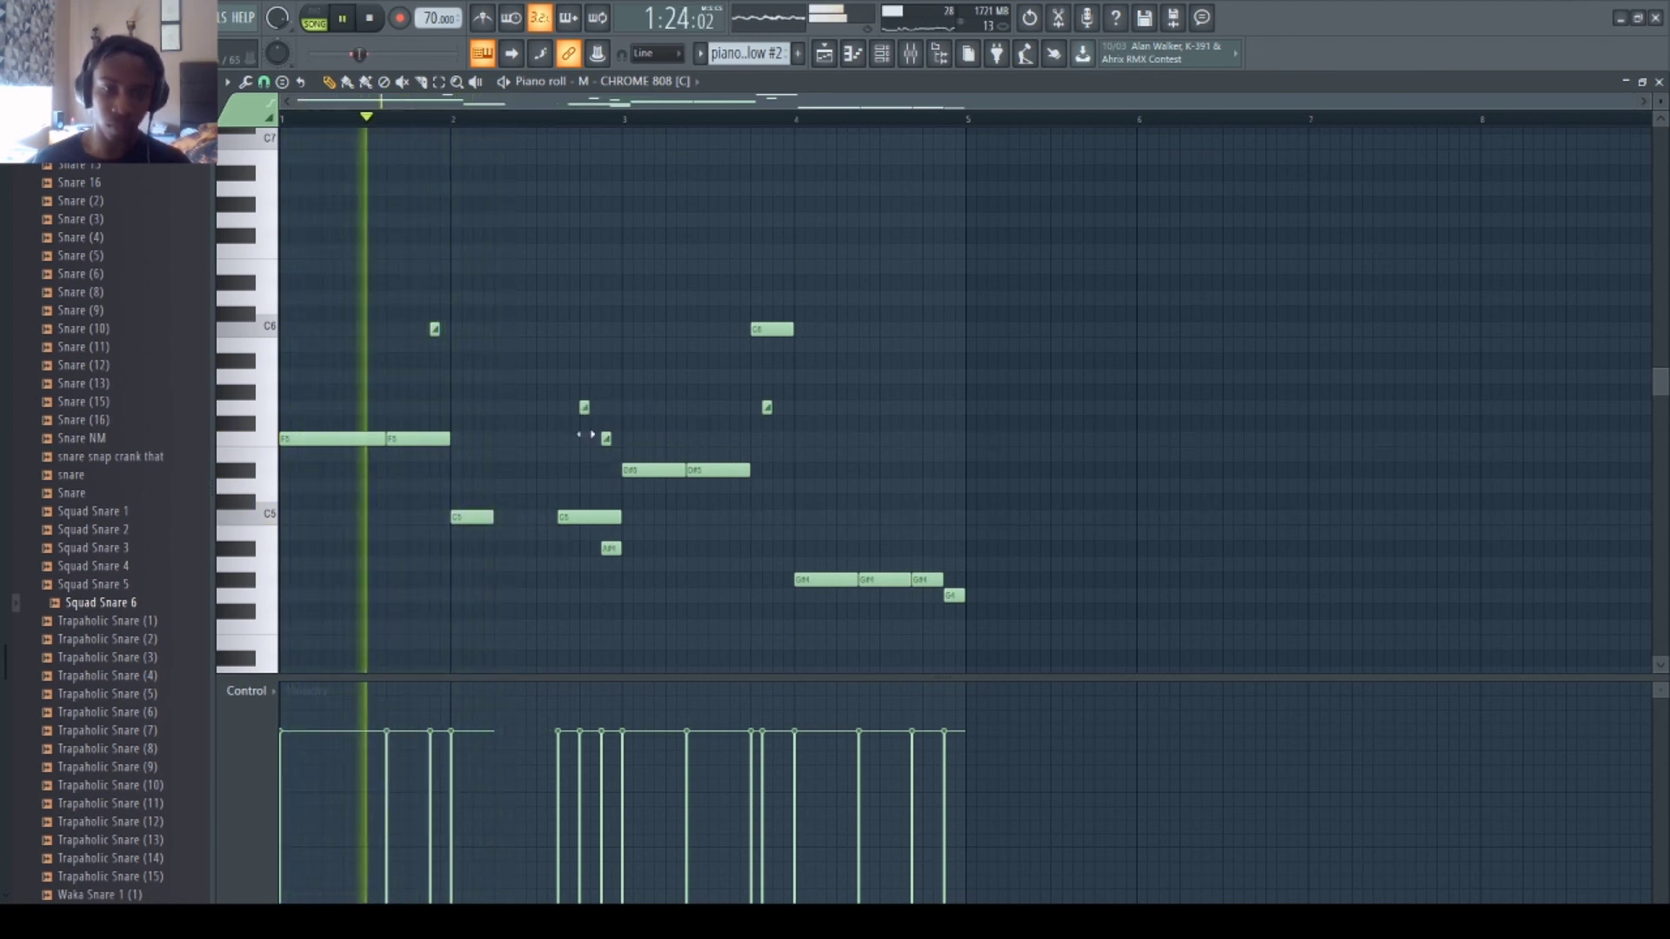
- Delete the A#4 note just before bar 3, and shorten the first D#5 note of bar 3
right_click(610, 548)
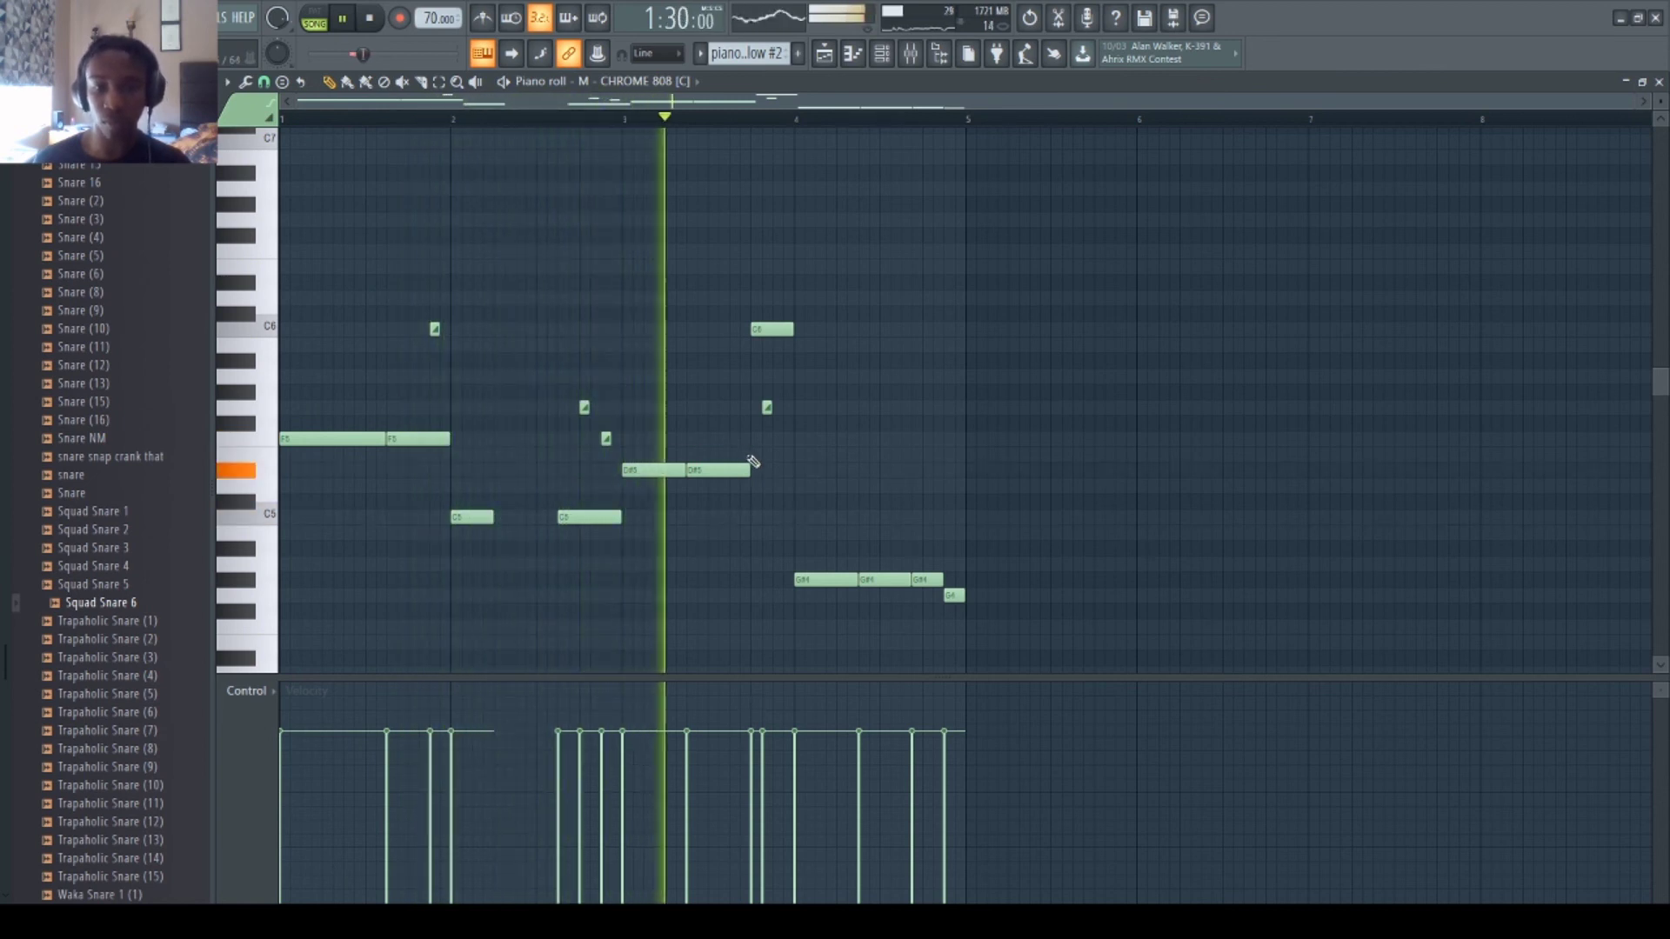
left_click_drag(683, 471, 665, 472)
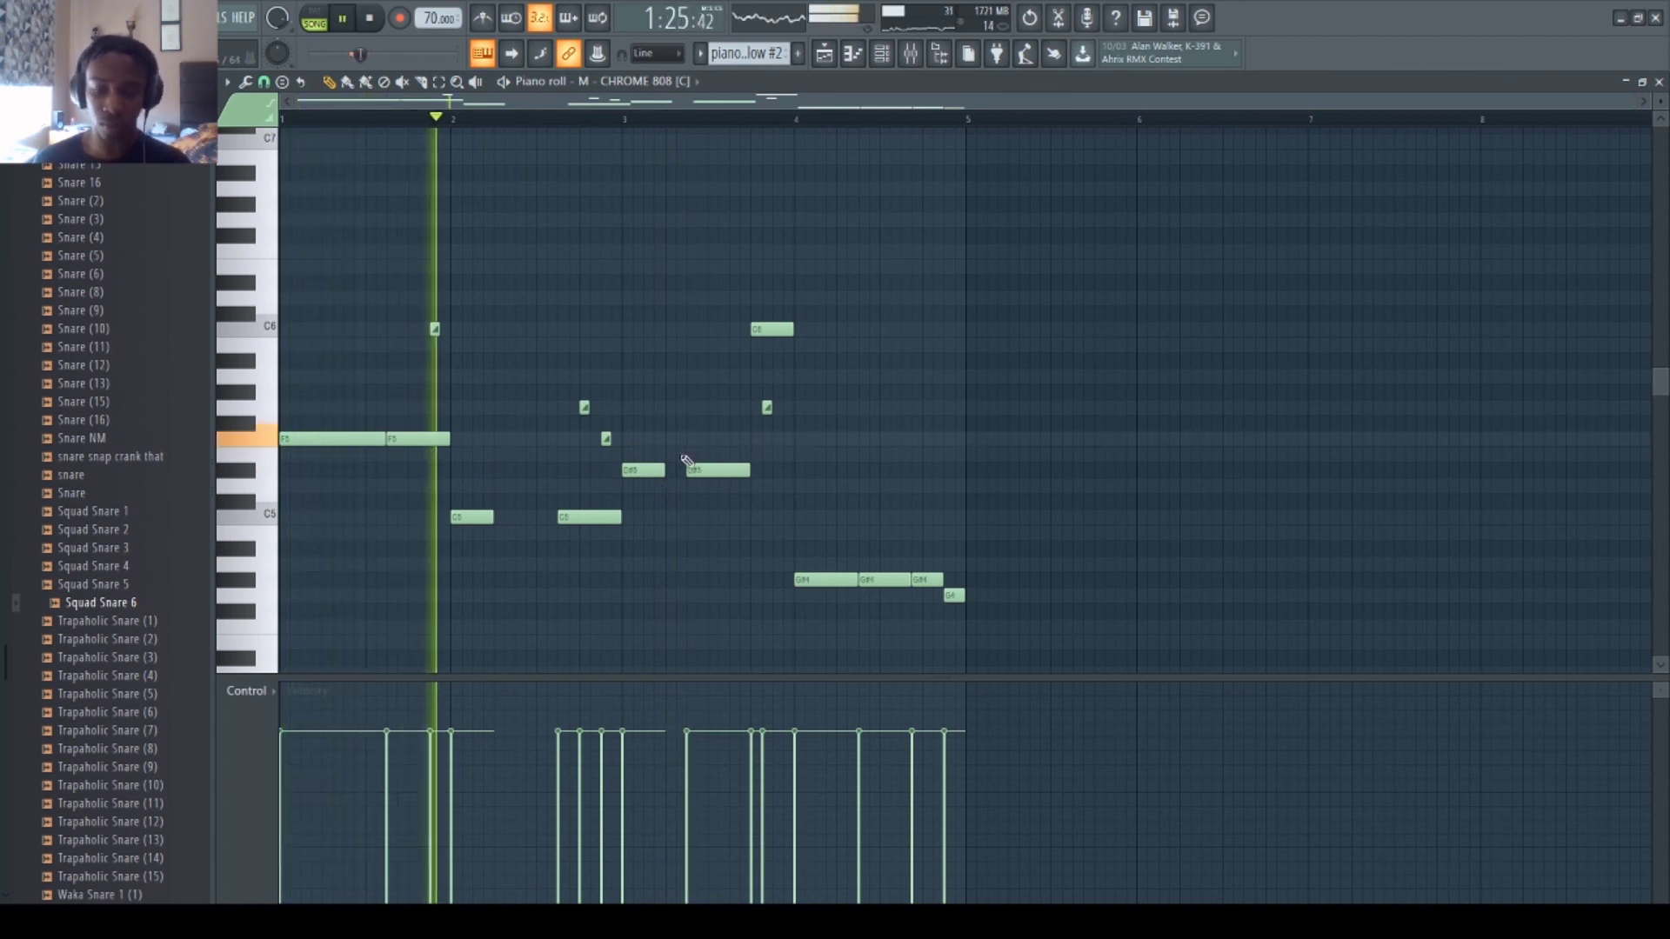
key("space")
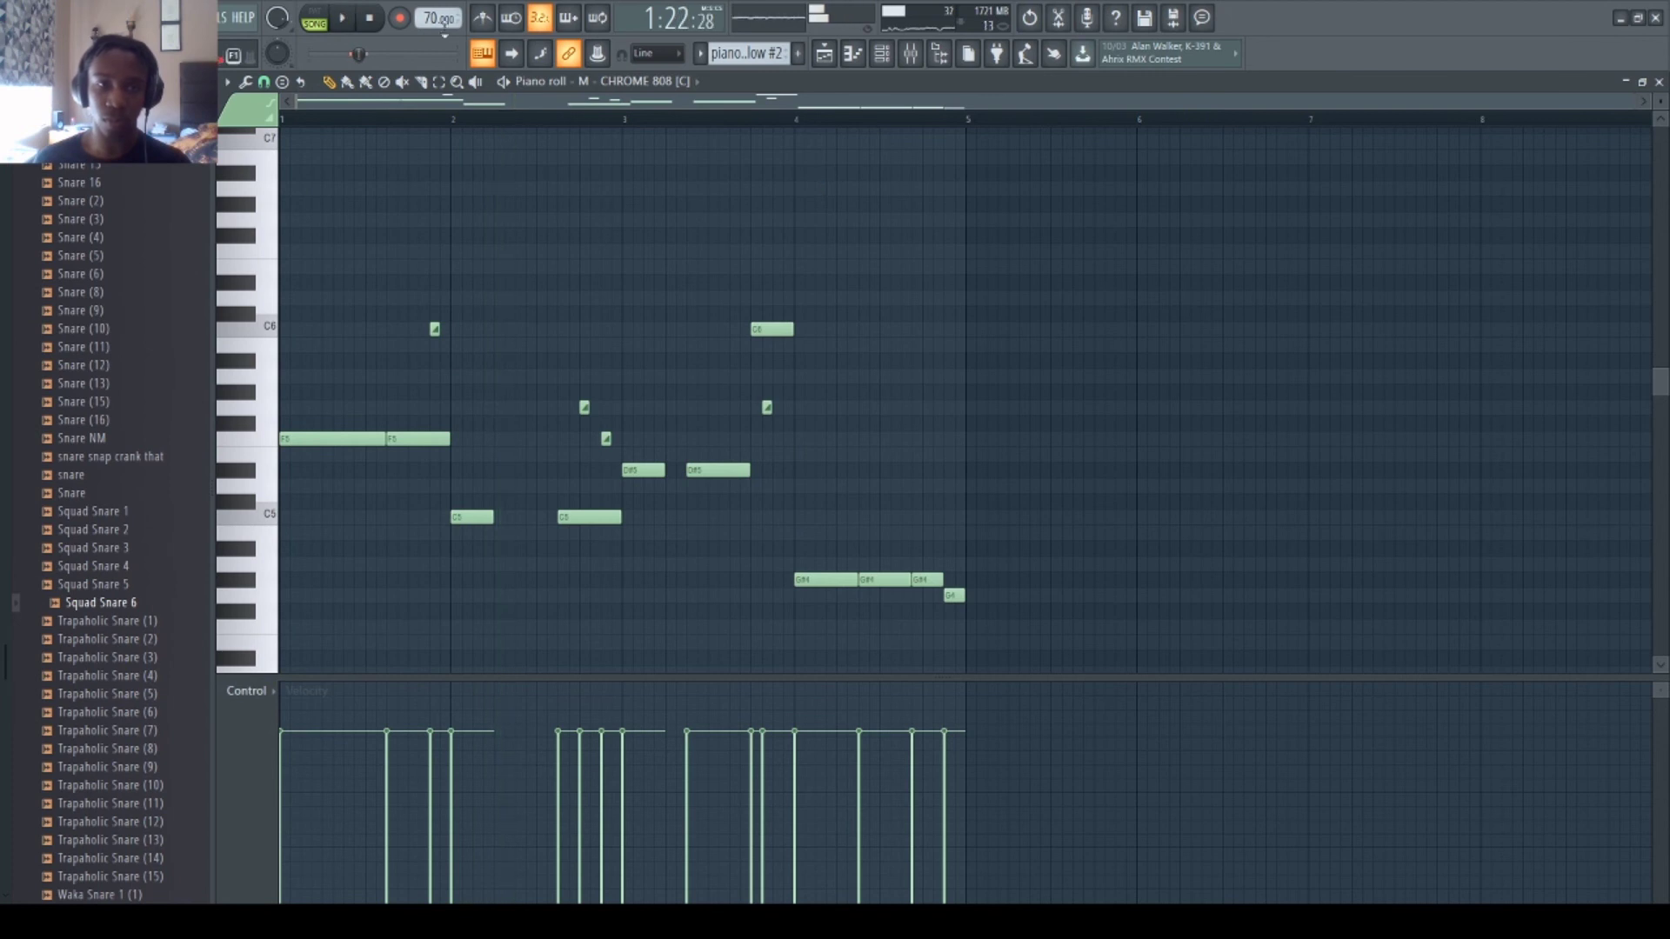
- Listen to the arrangement, reopen the 808 pattern on Track 19, and delete the middle G#4 and the final G4 from bar 4
left_click(846, 62)
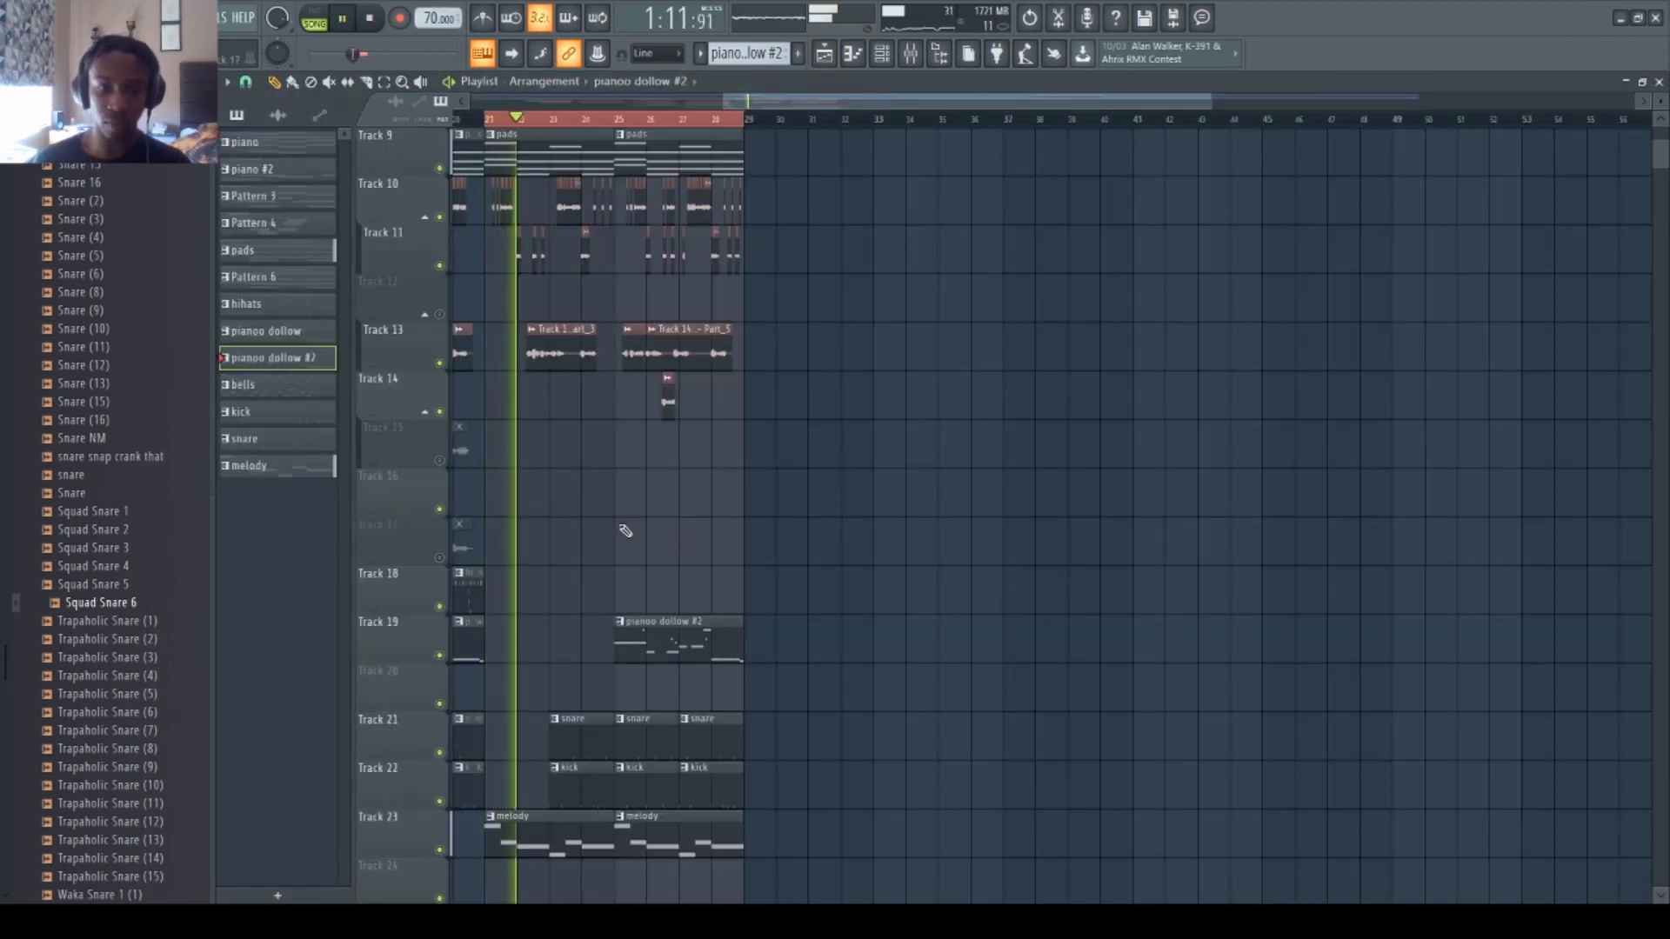
scroll(637, 531, "up", 1)
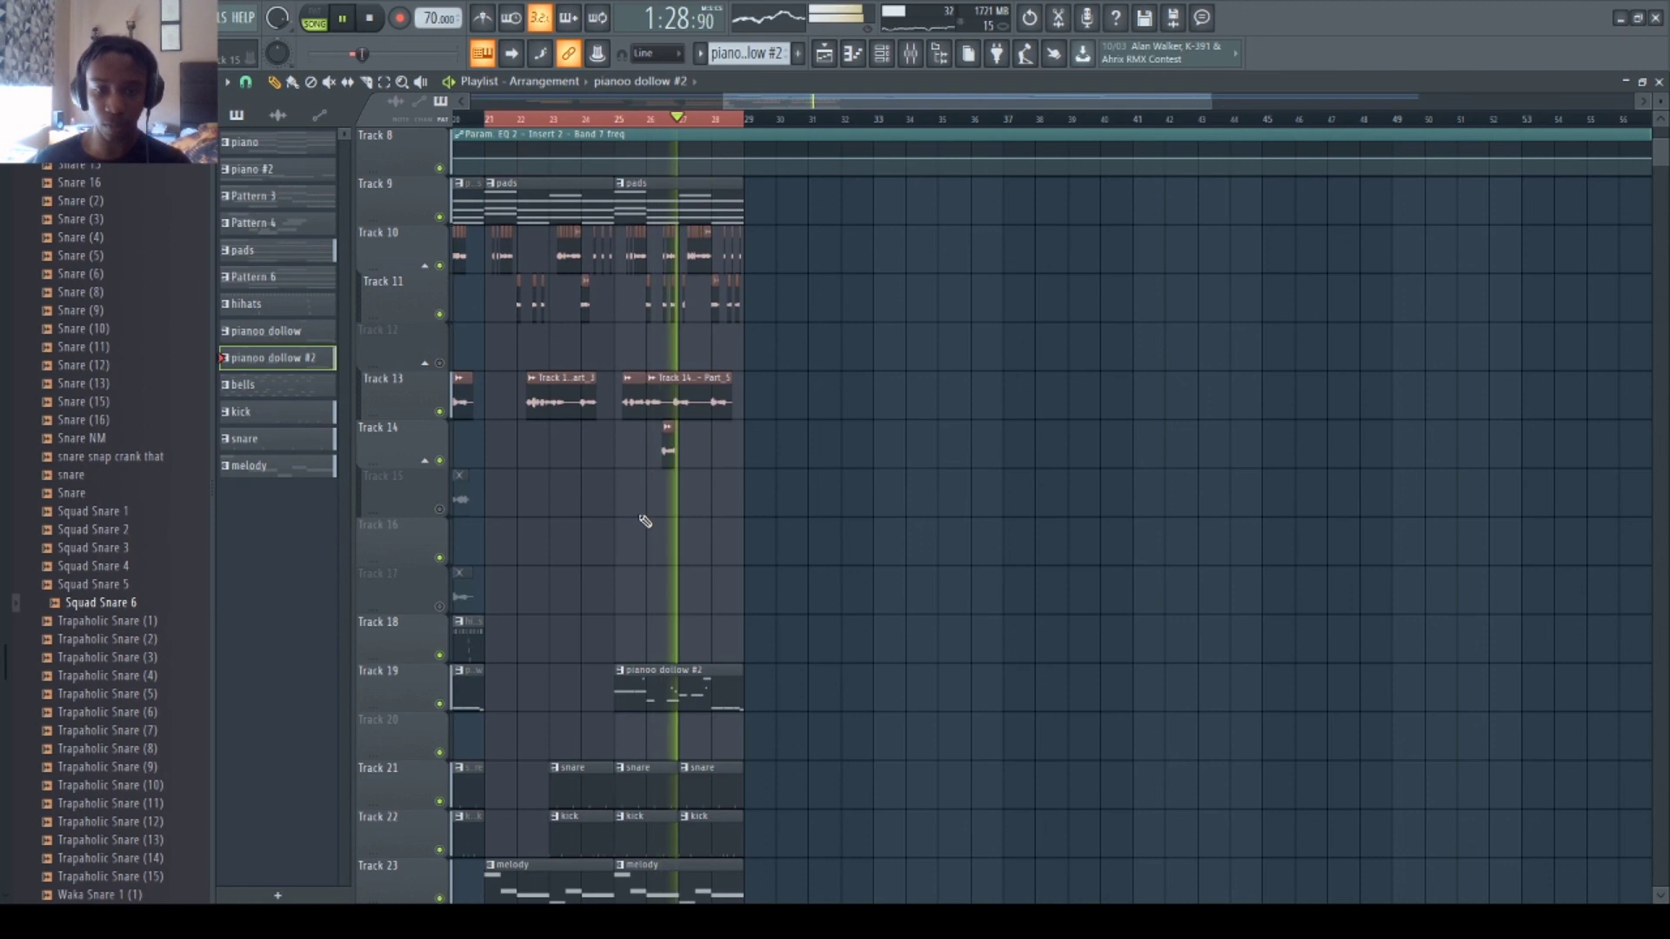
double_click(701, 689)
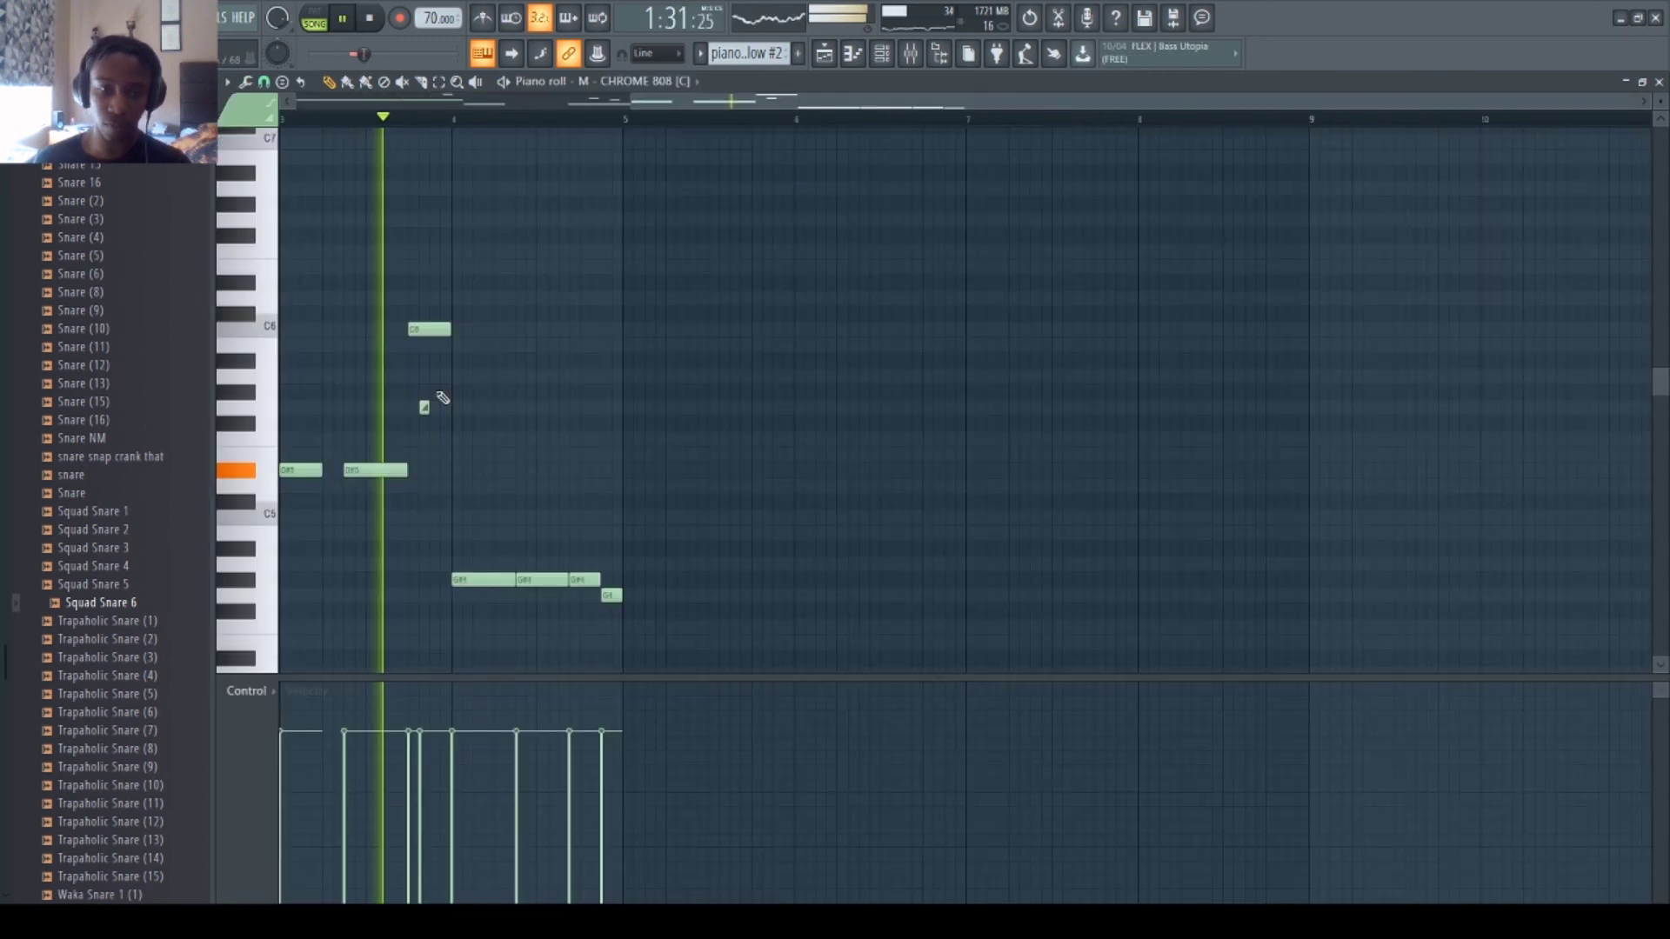
right_click(541, 580)
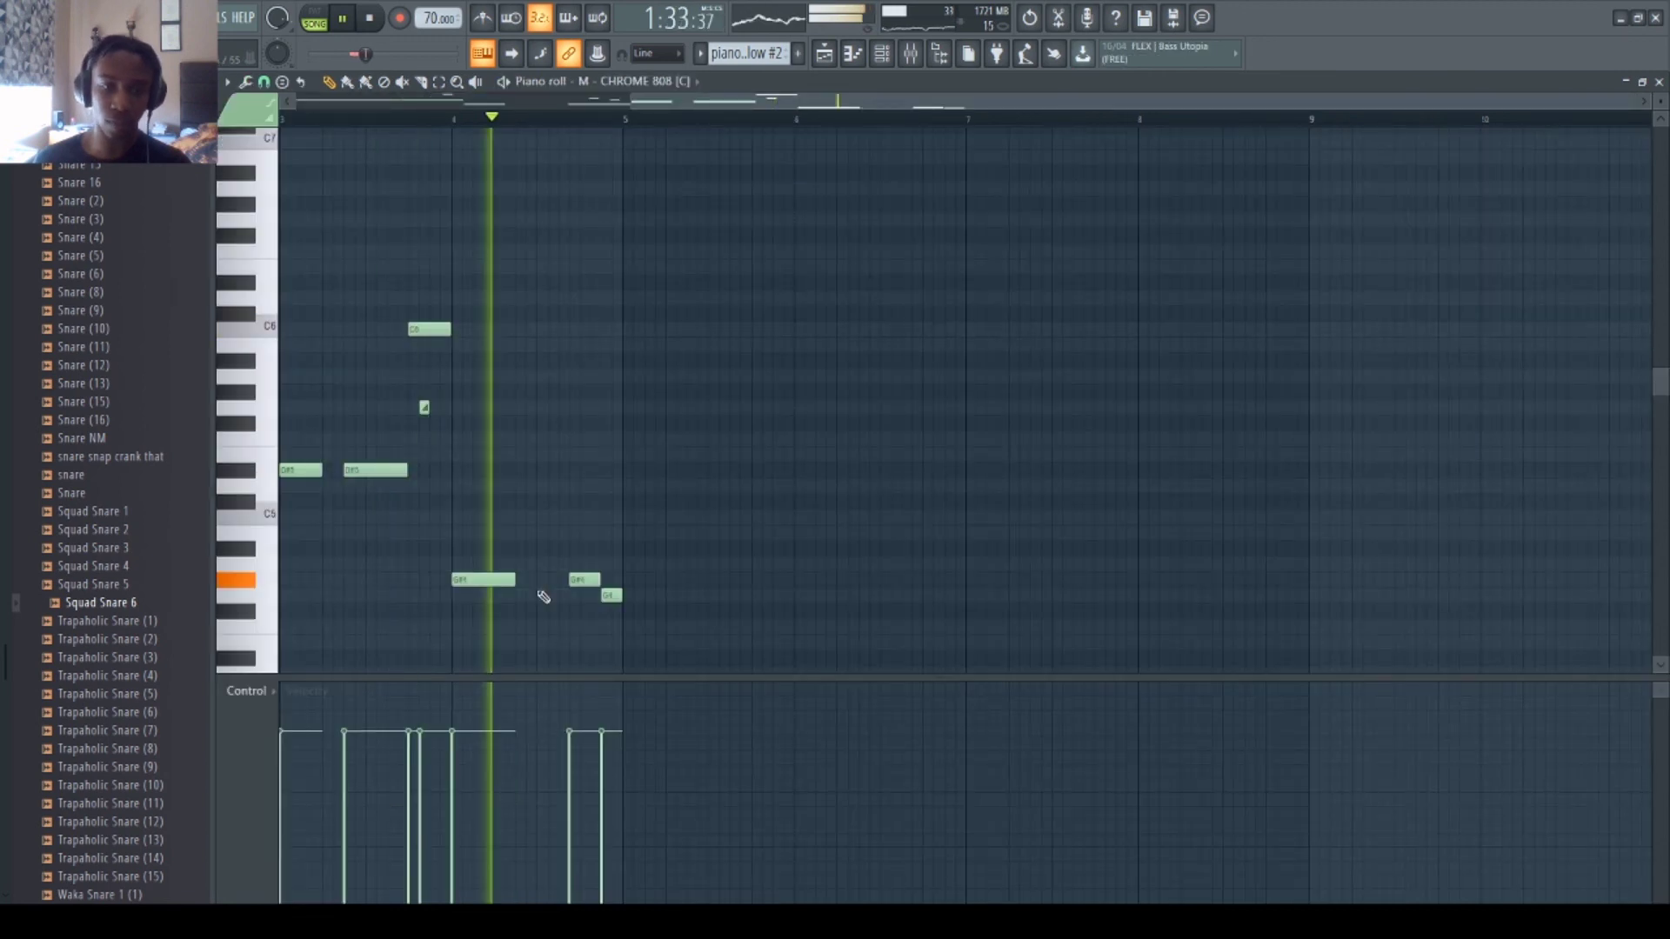
right_click(613, 596)
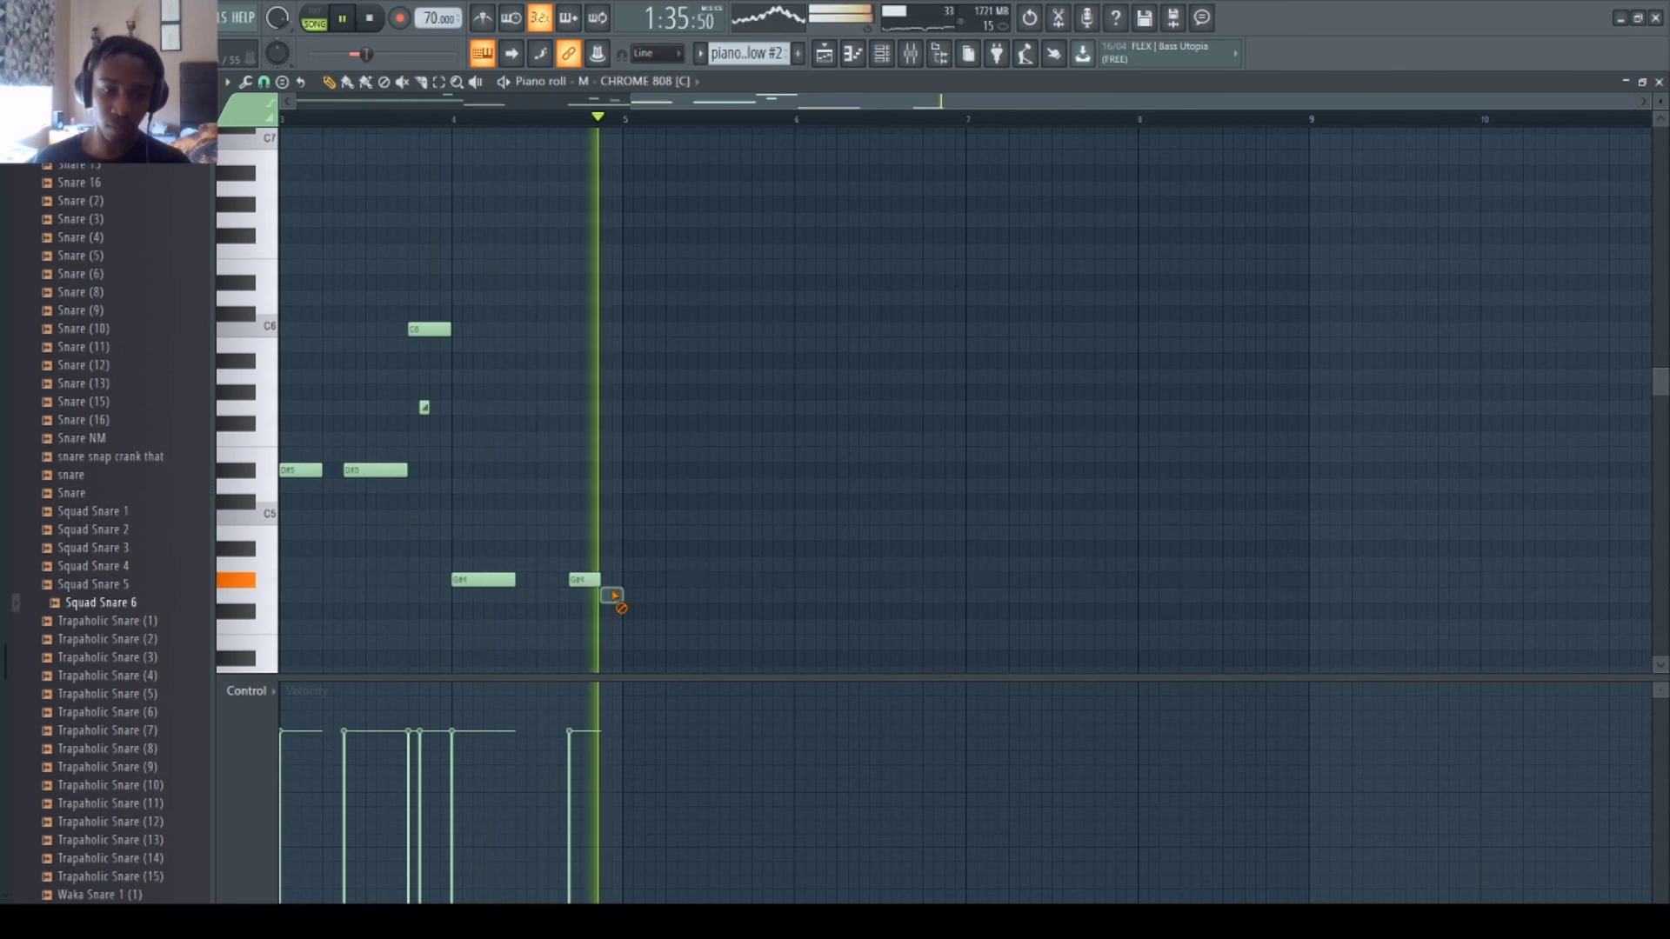
- Shorten the first G#4 note of bar 4, and move the last G#4 slightly later
key("space")
left_click_drag(589, 580, 600, 581)
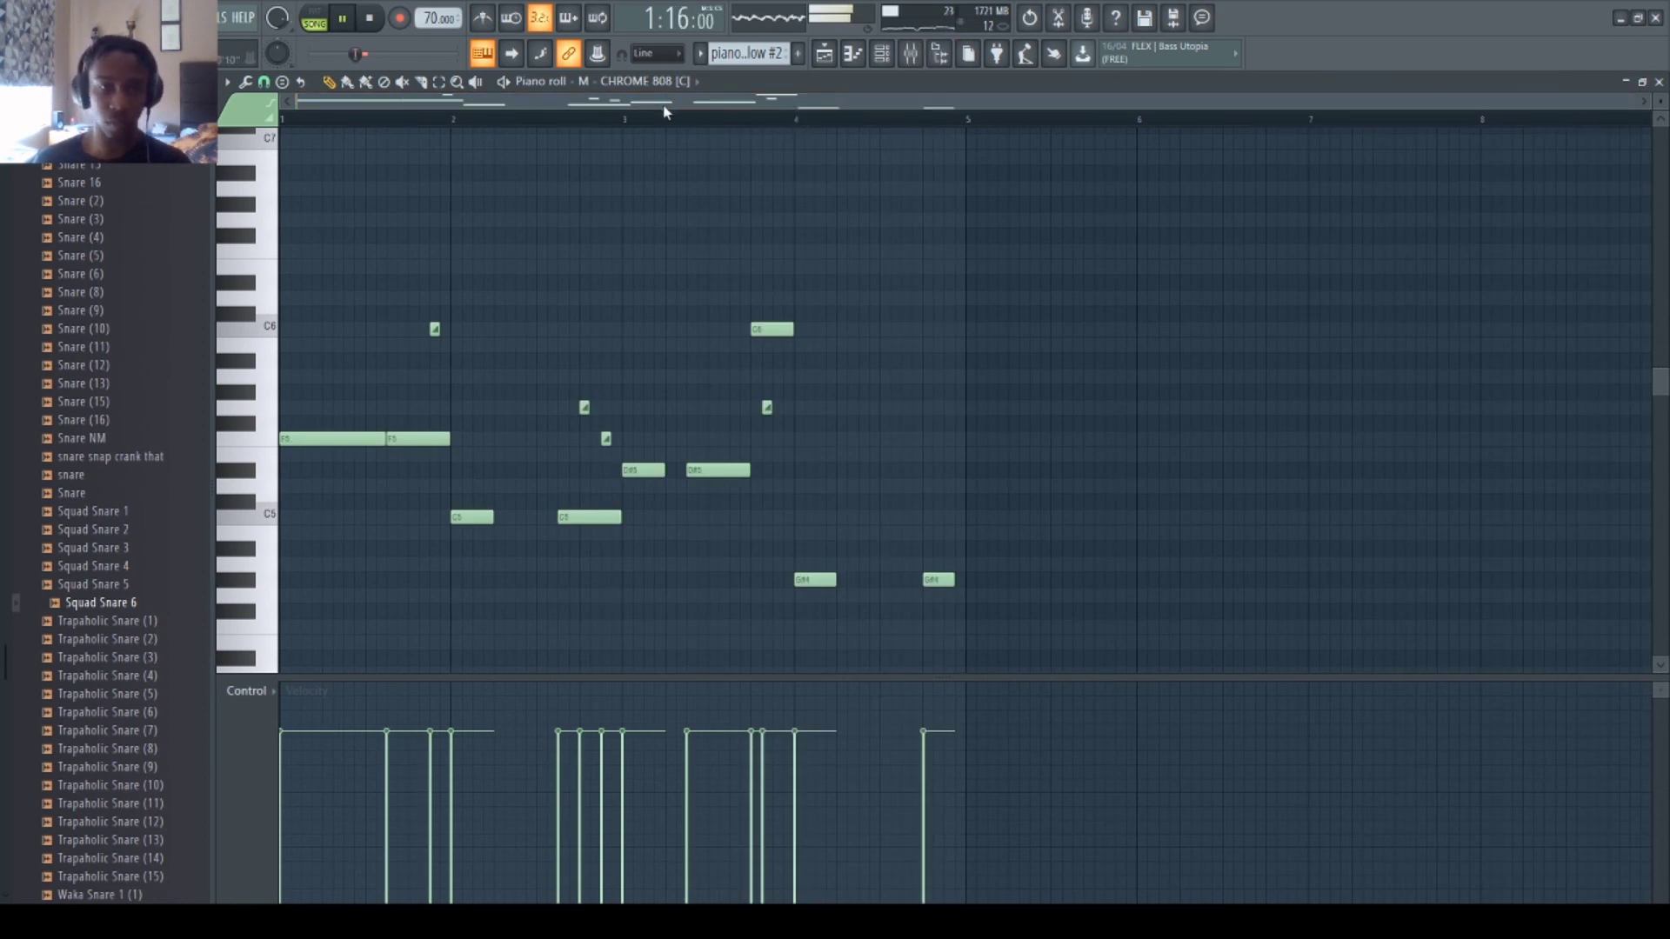
scroll(661, 129, "down", 4)
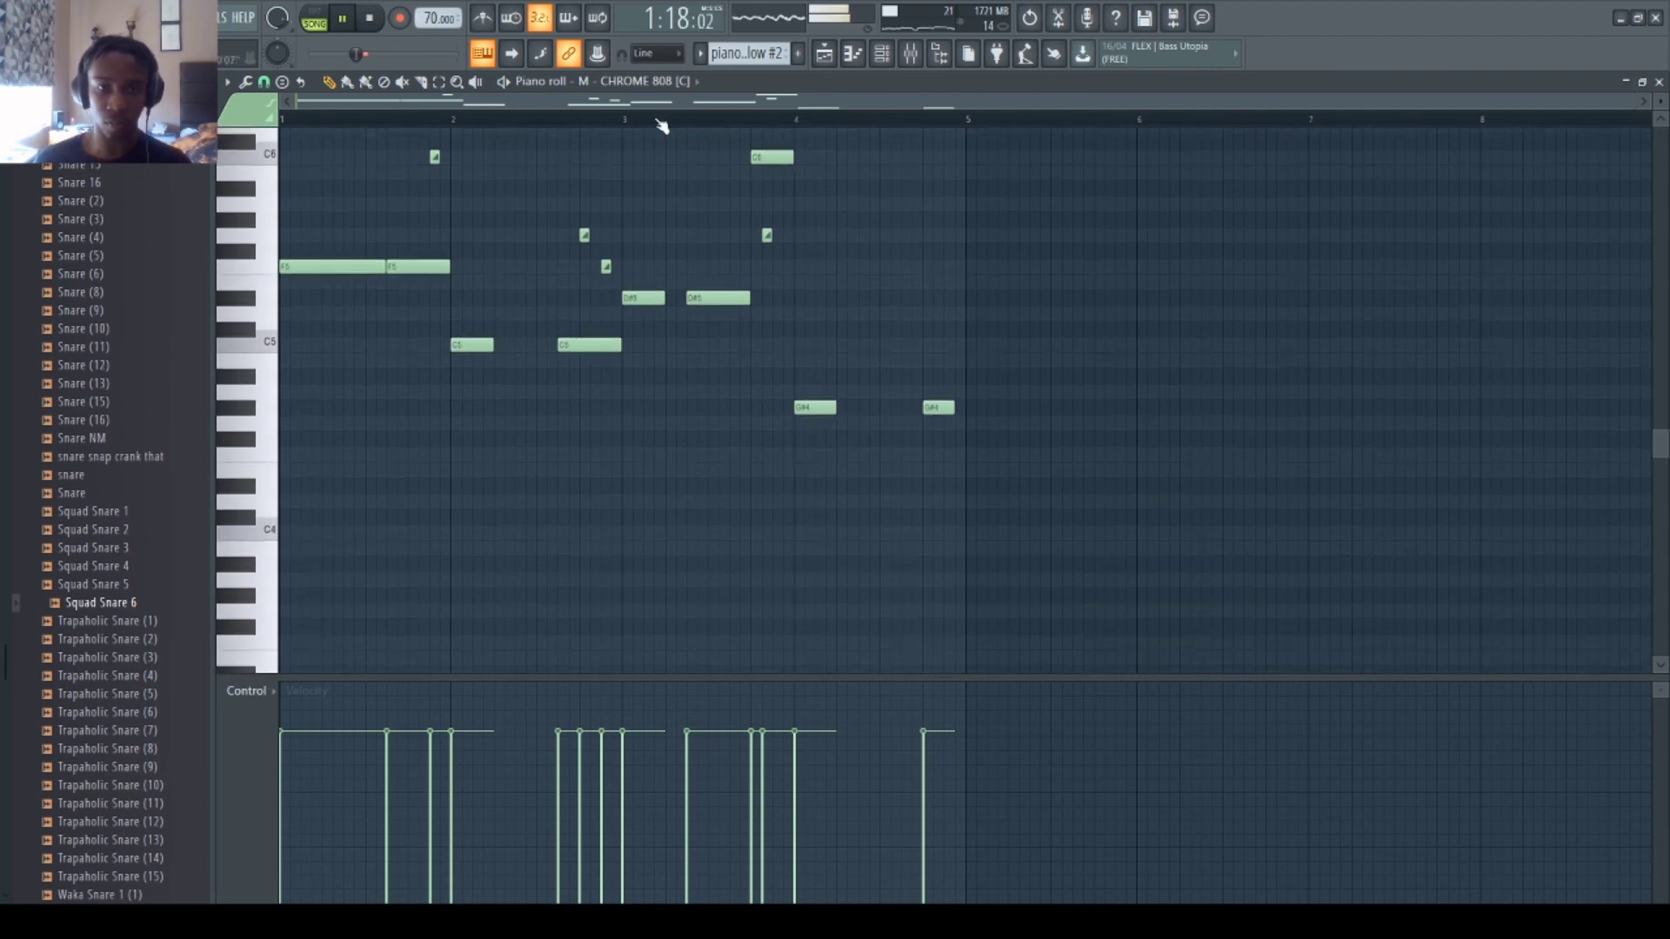
scroll(640, 235, "up", 4)
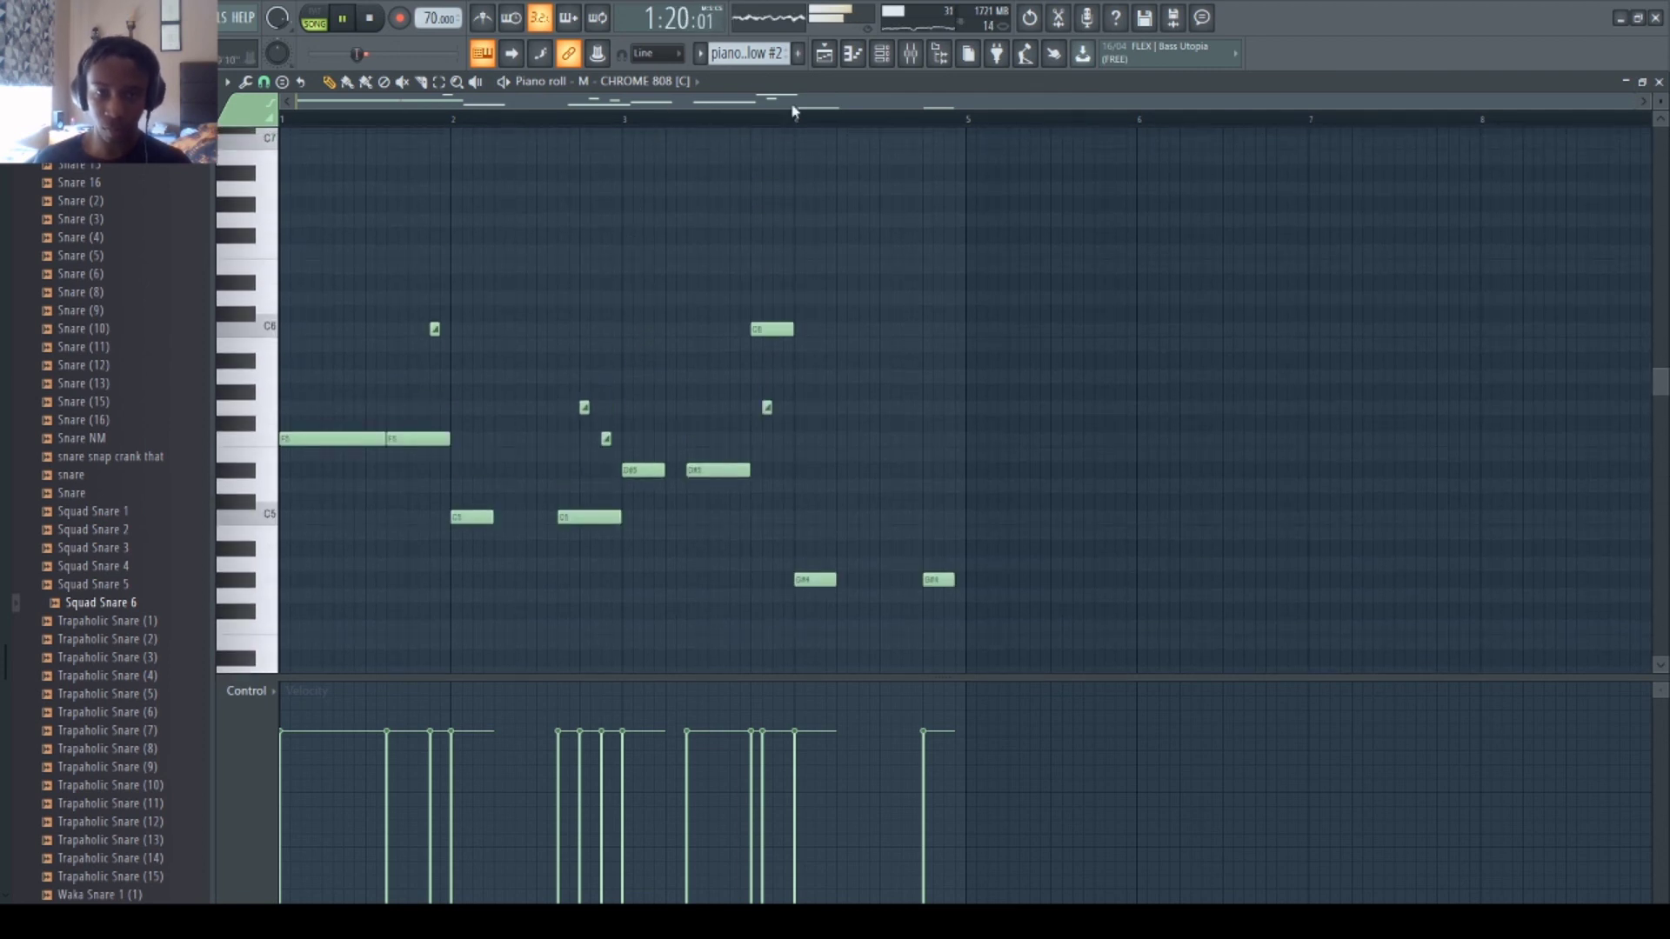
- Place two consecutive hihats clips on Track 18 of the playlist, at bars 25 and 27
left_click(823, 54)
scroll(656, 548, "down", 3)
left_click(627, 496)
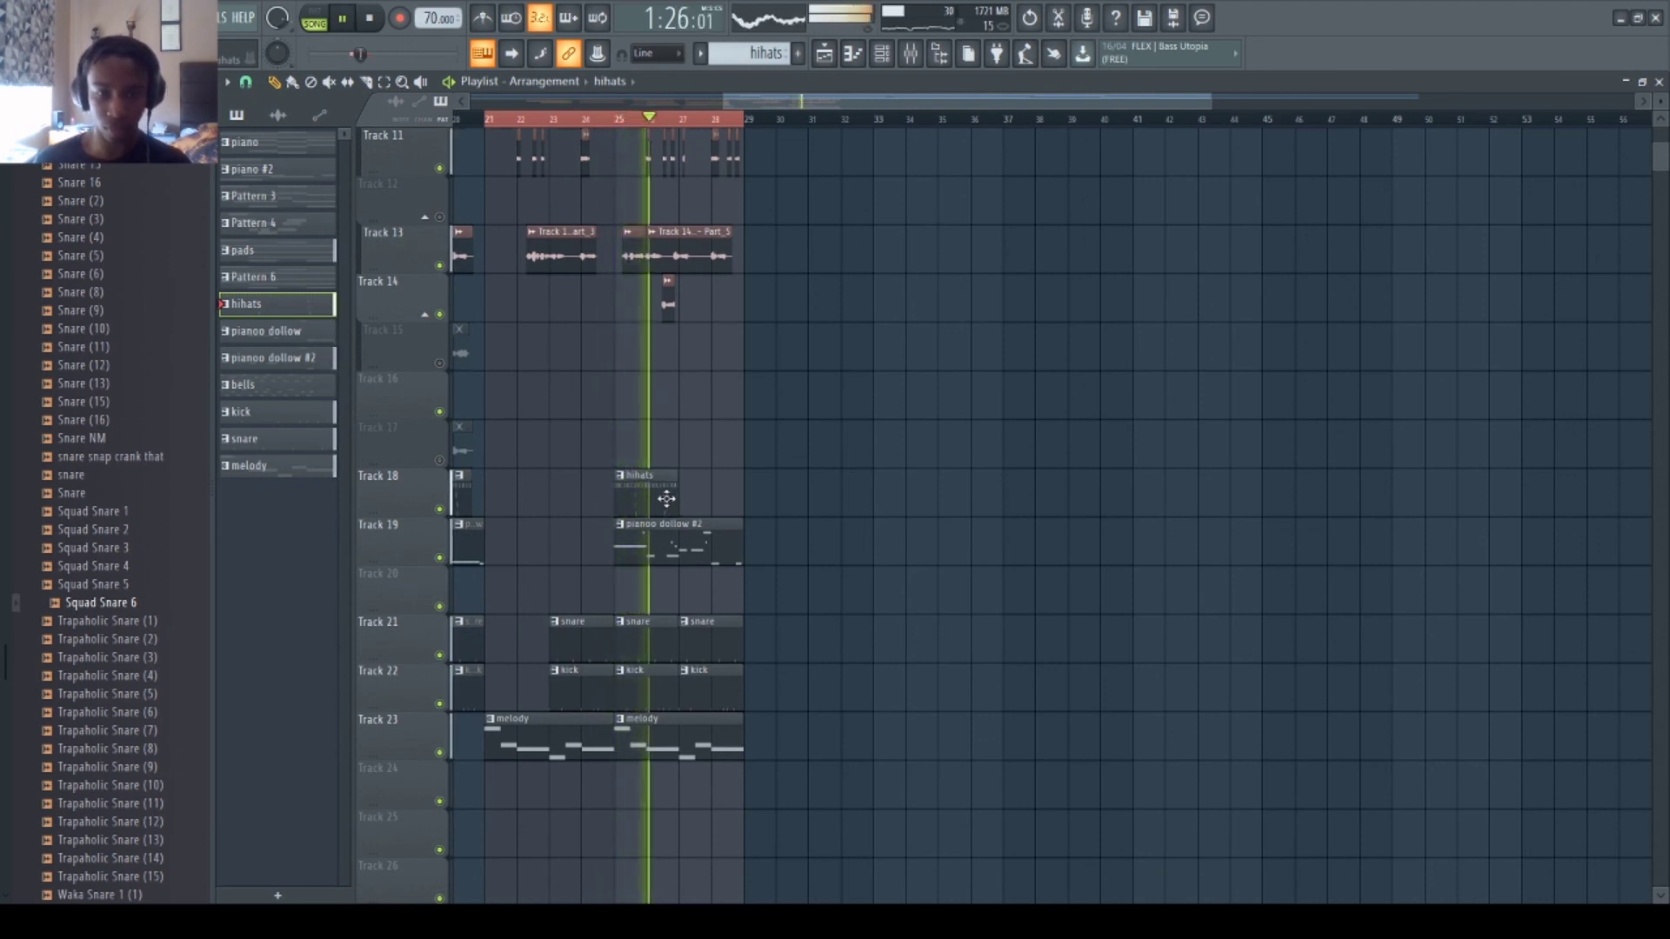
left_click(691, 489)
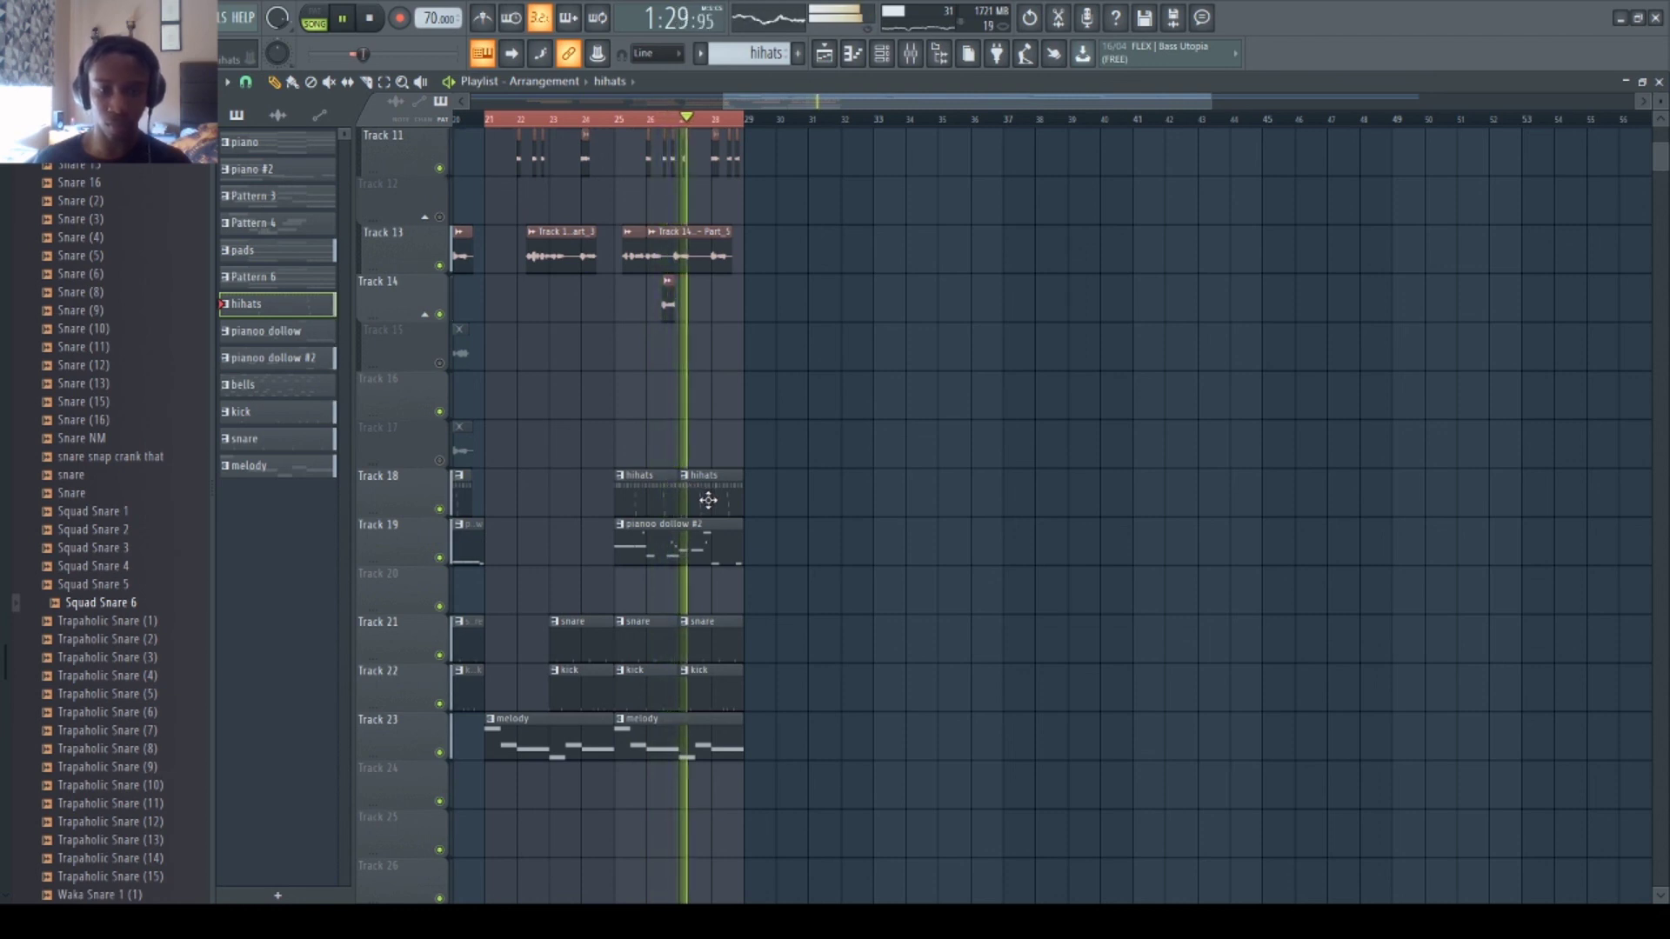
- Inspect the last bar of the 808 pattern, return to the playlist, and stop playback
scroll(780, 499, "up", 3)
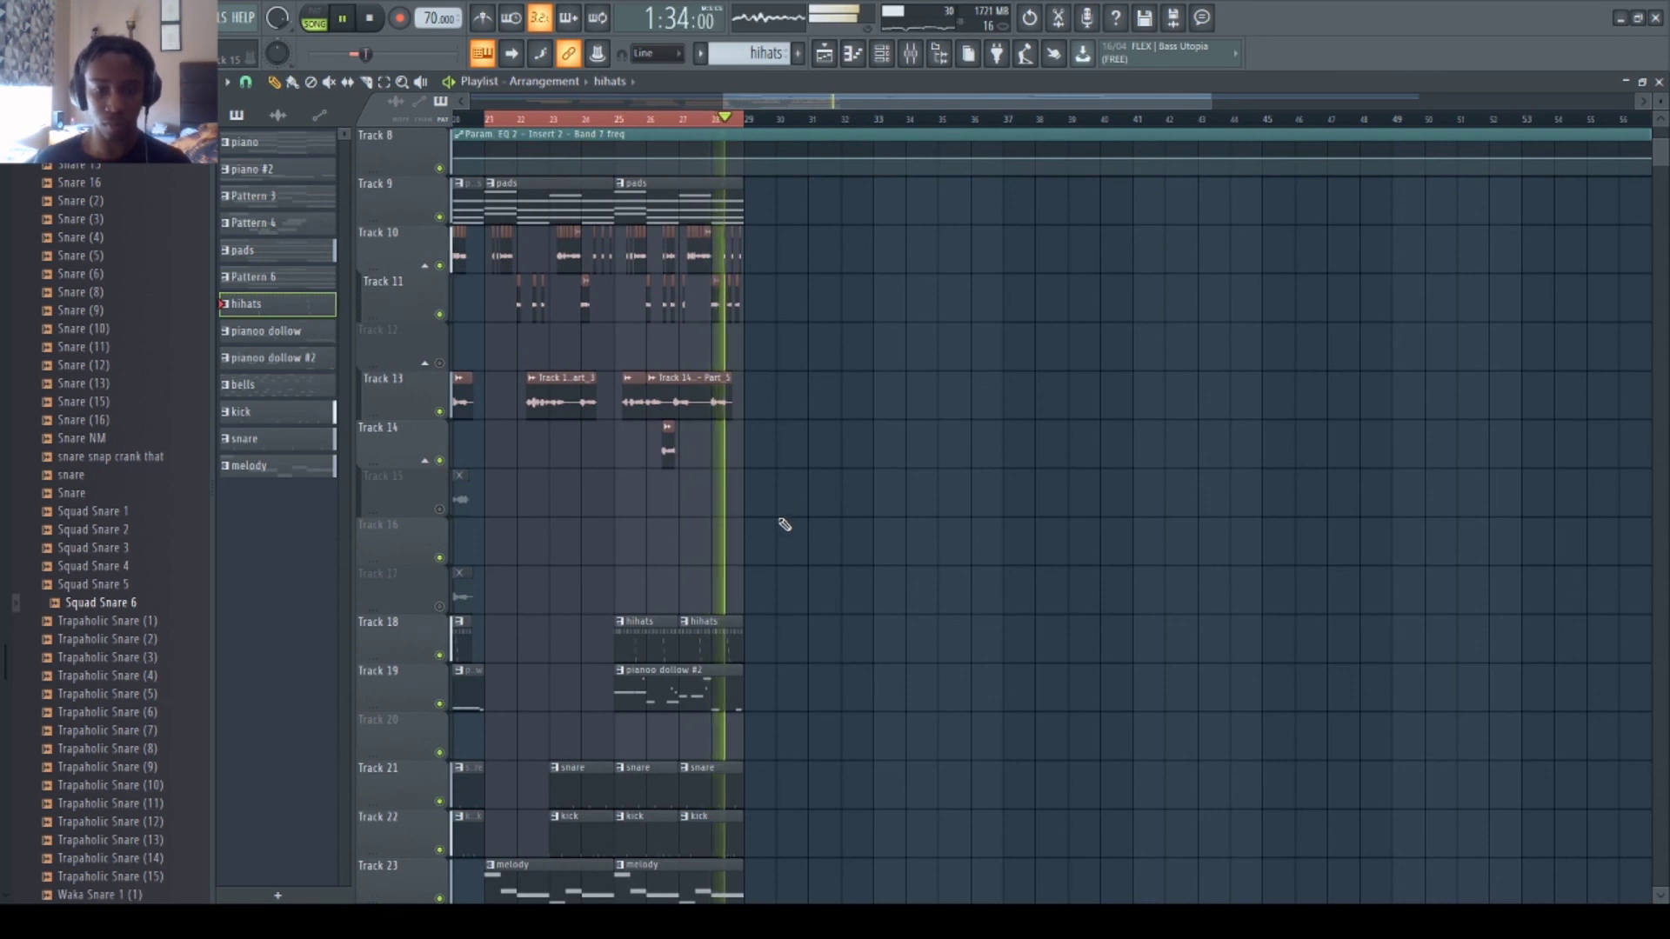
scroll(784, 513, "down", 3)
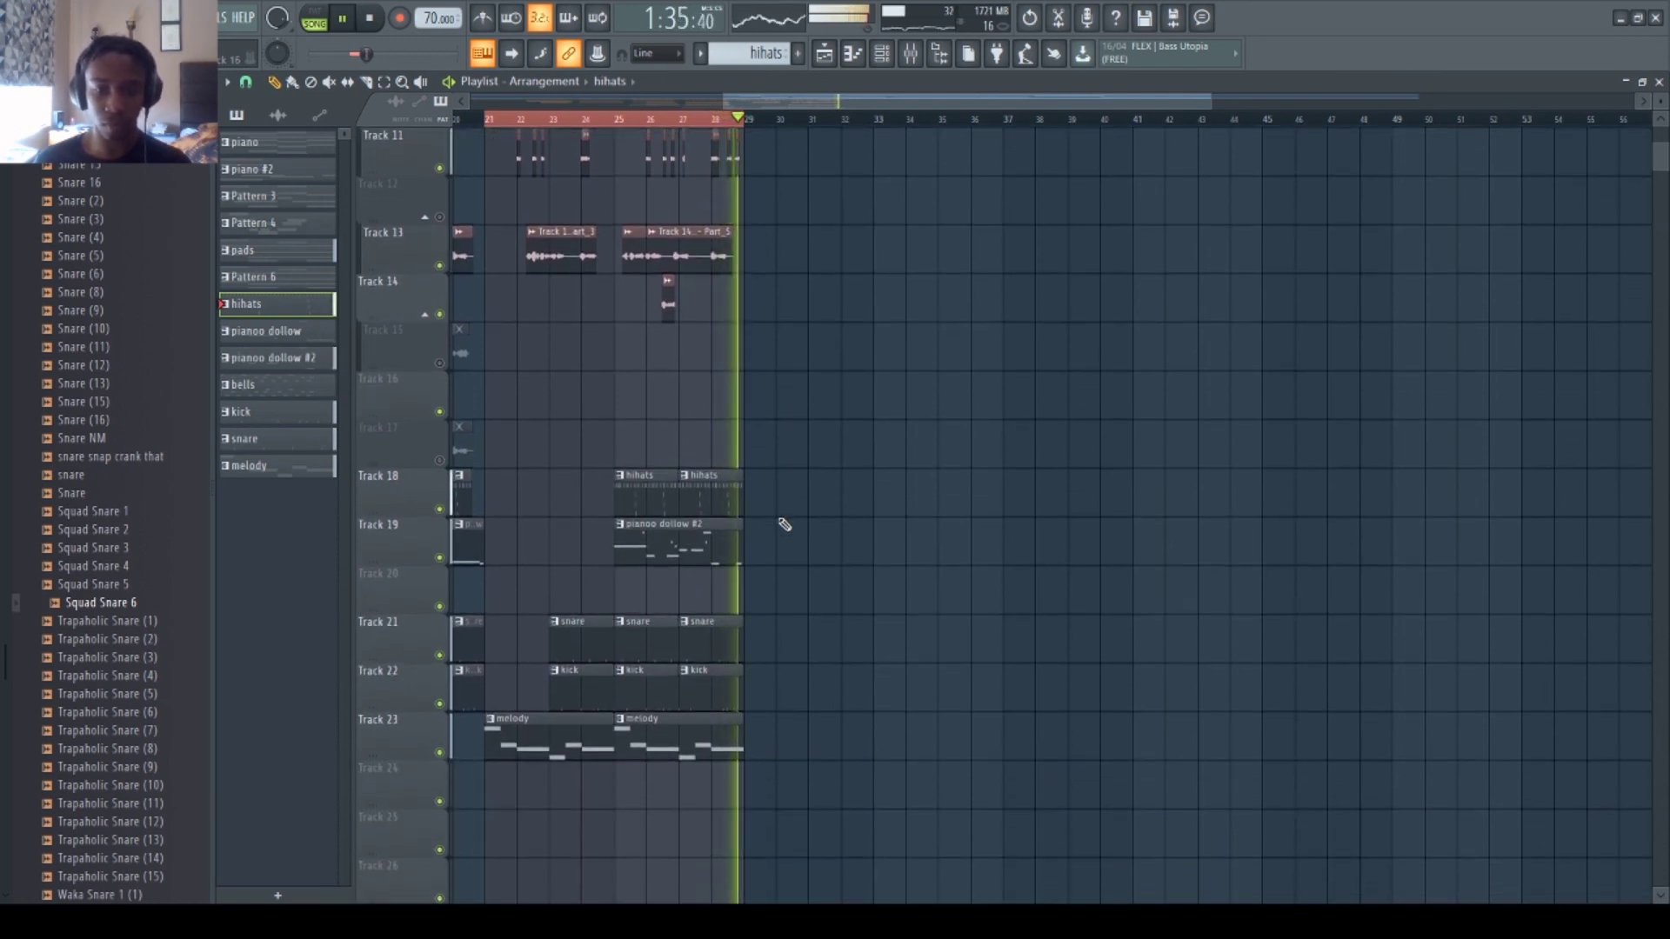
double_click(734, 533)
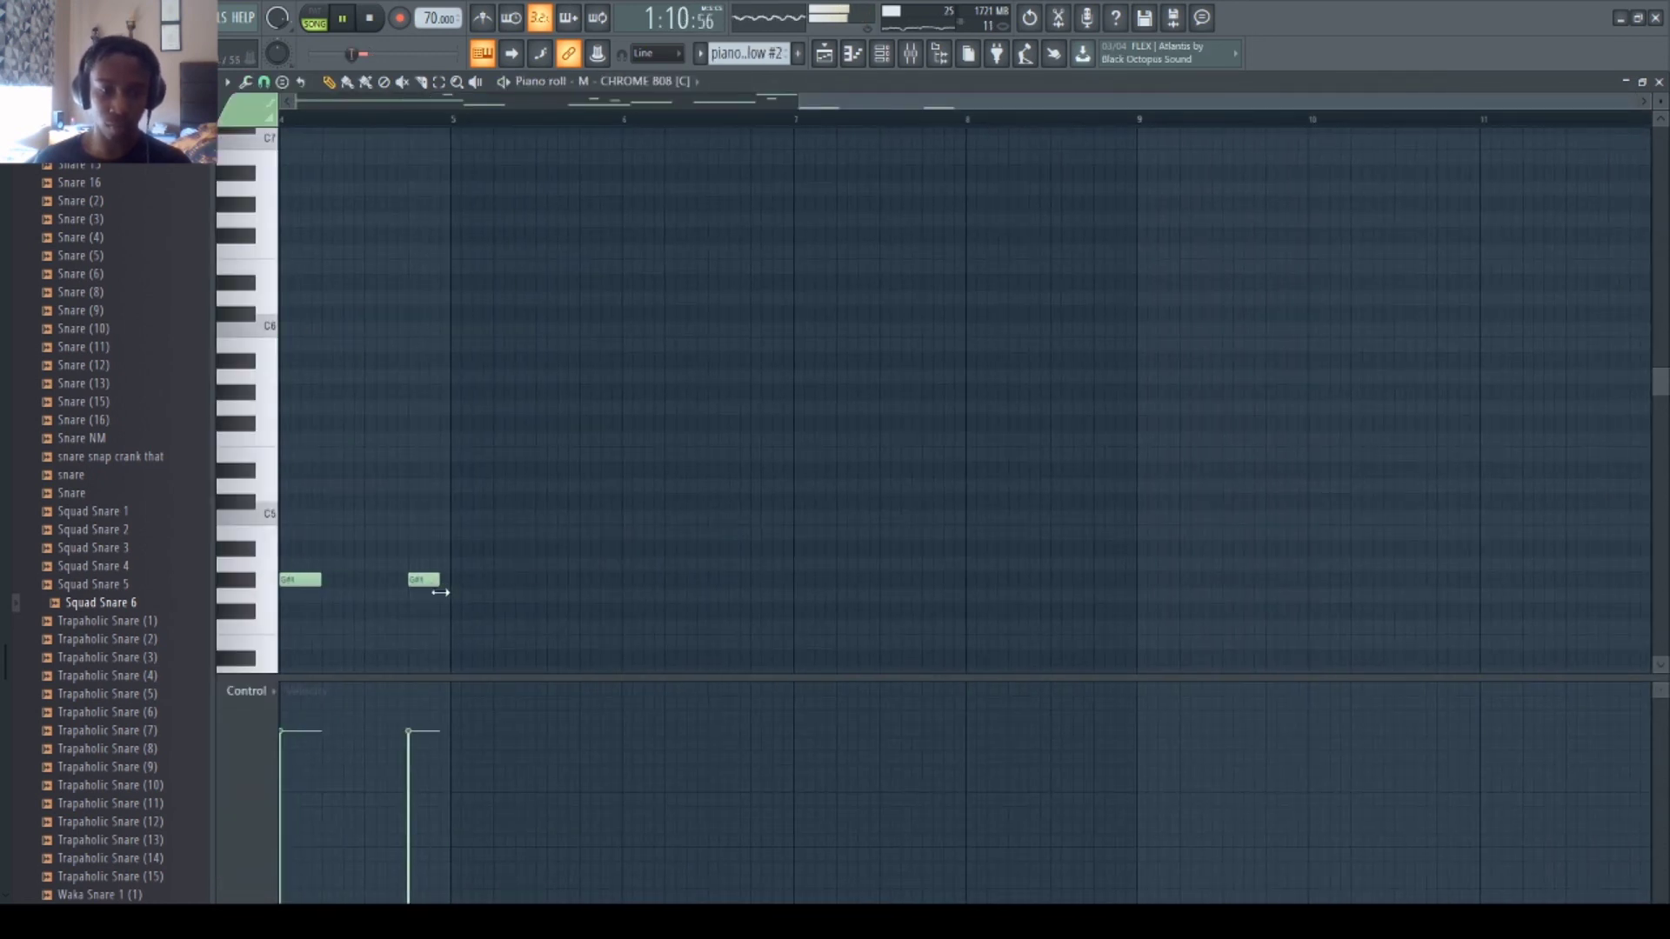
left_click(824, 53)
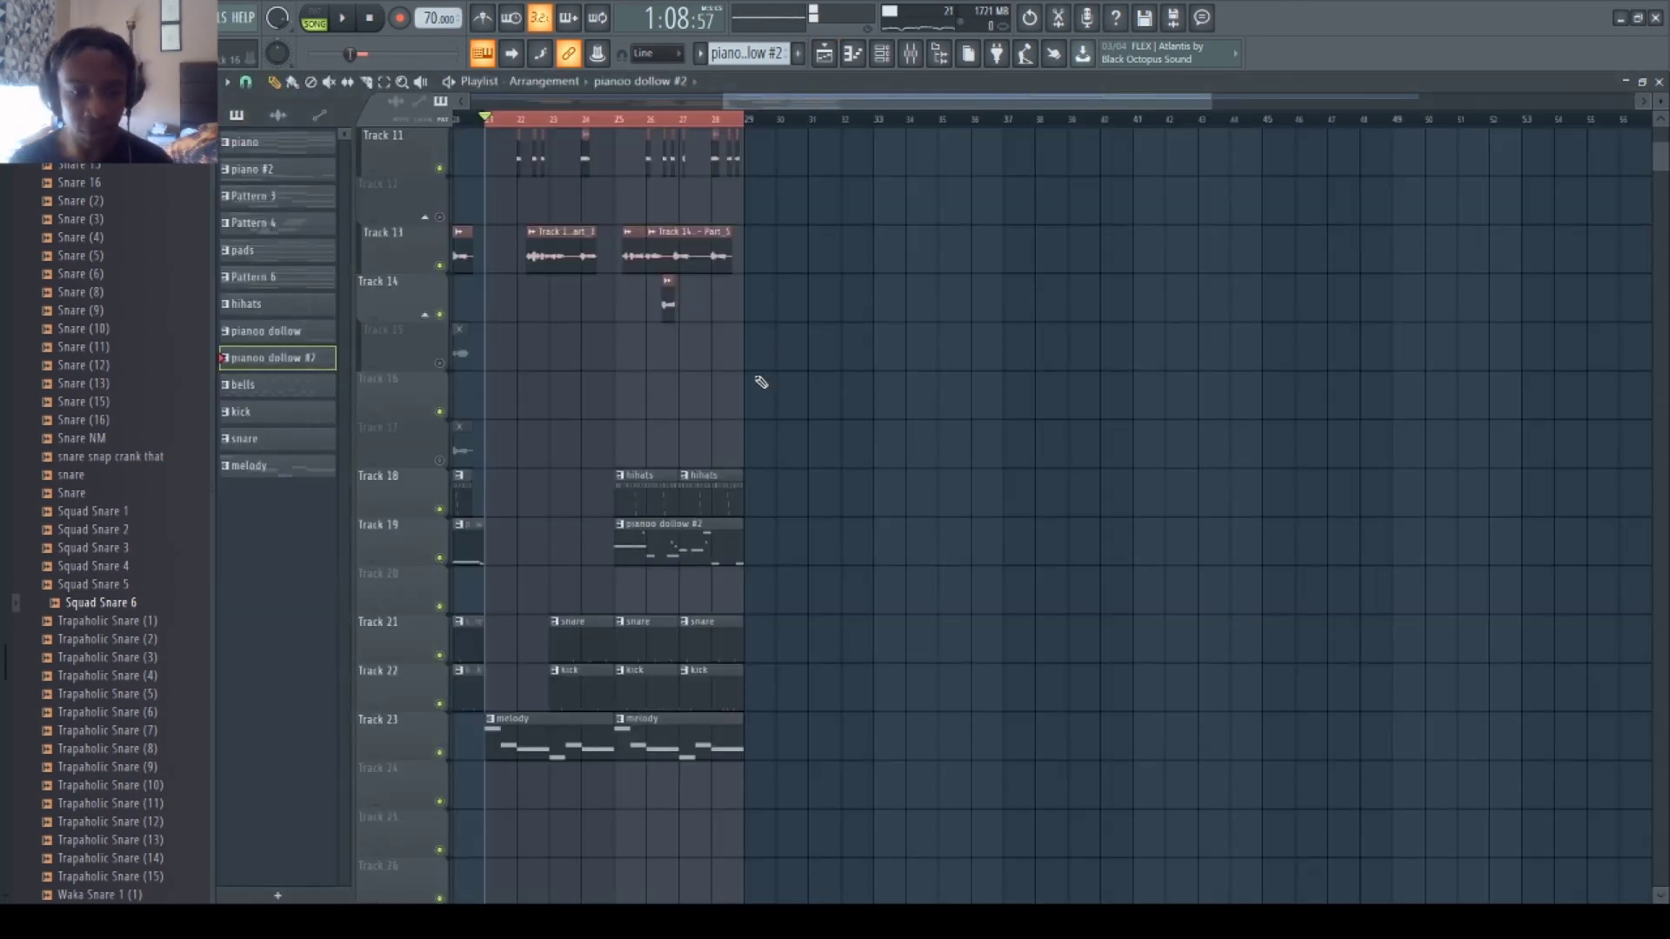
- Mute Tracks 10, 11, 13, 14, 18 and 19, and play the section from bar 21
left_click(439, 558)
left_click(439, 509)
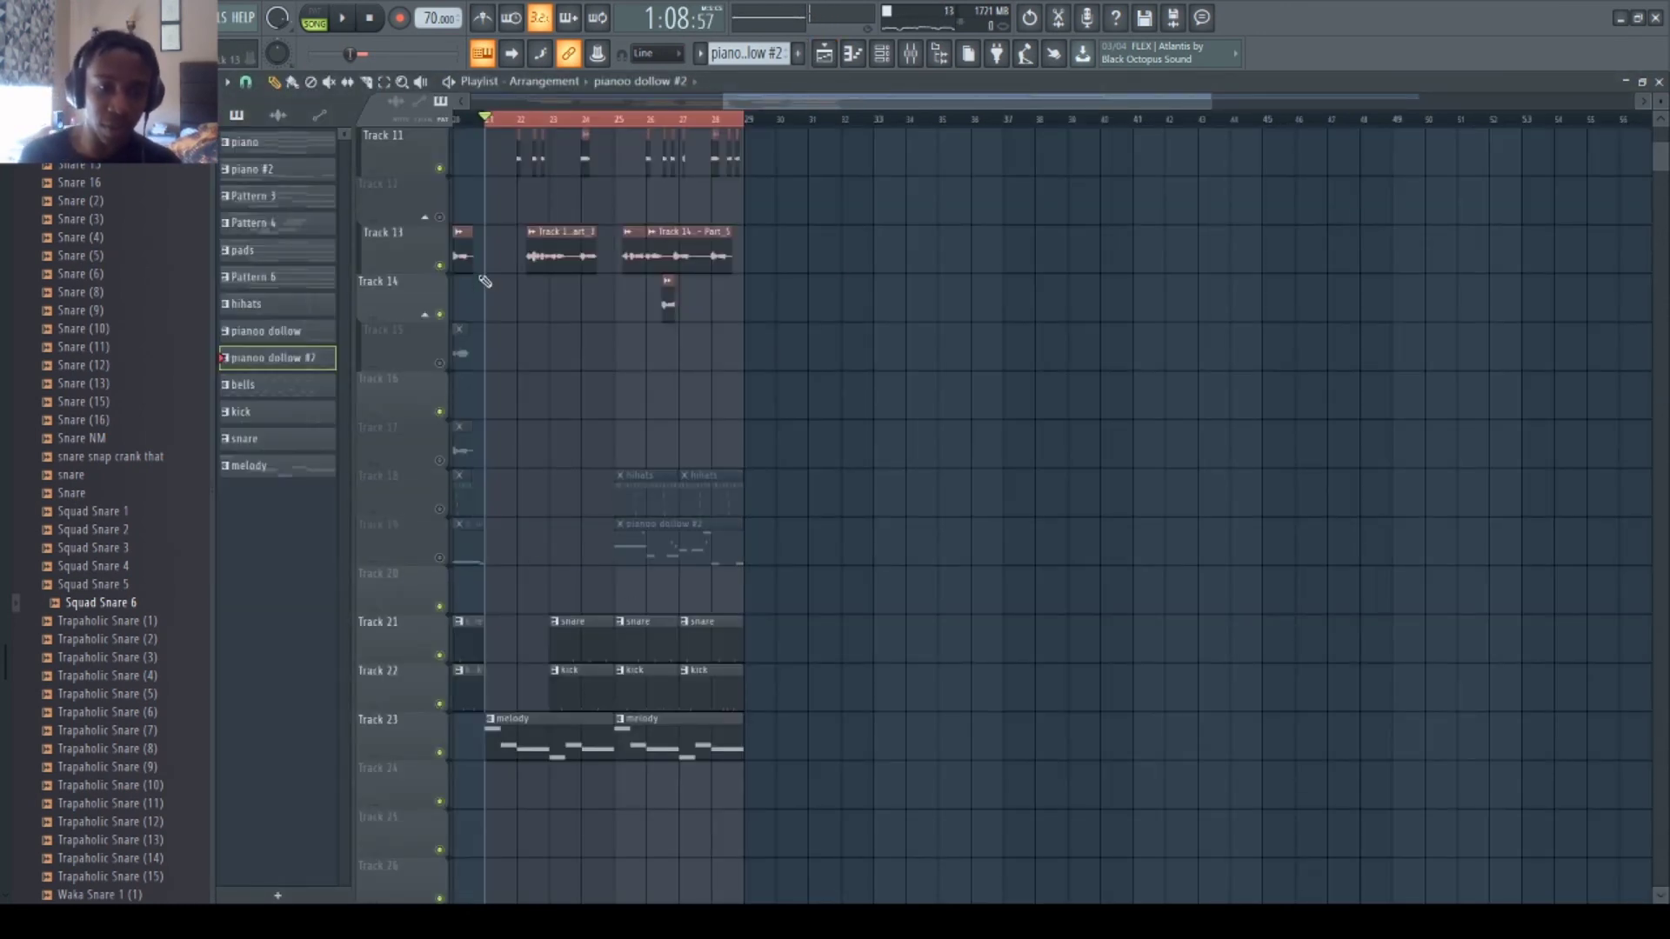
left_click(439, 265)
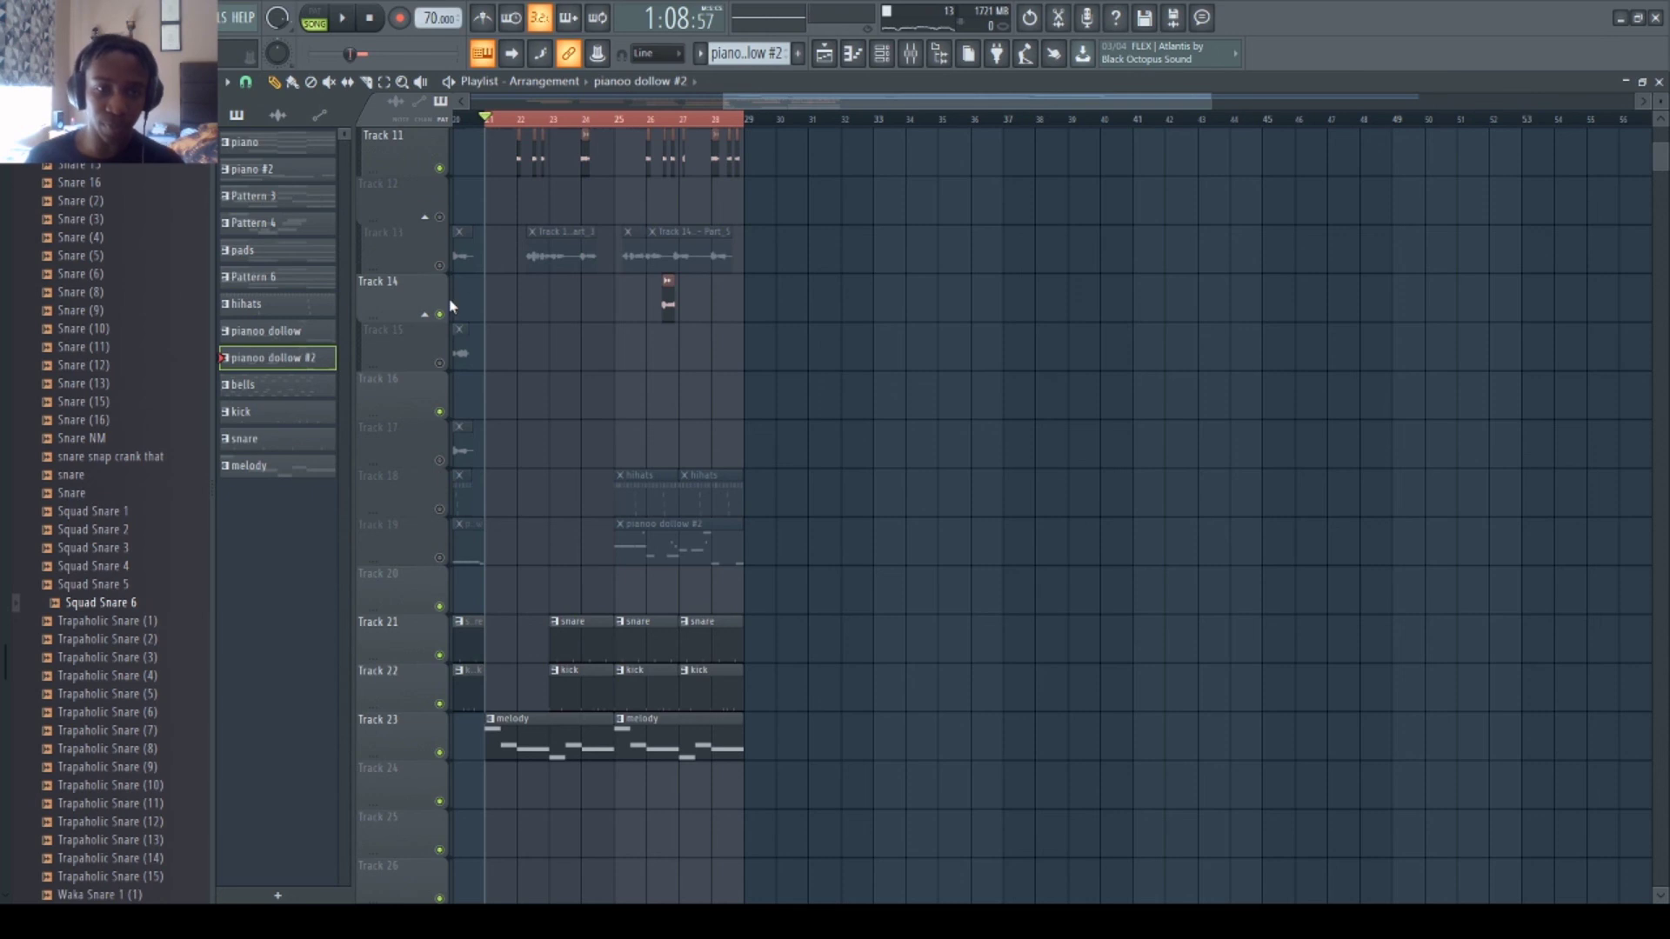
left_click(439, 314)
scroll(441, 331, "up", 4)
key("space")
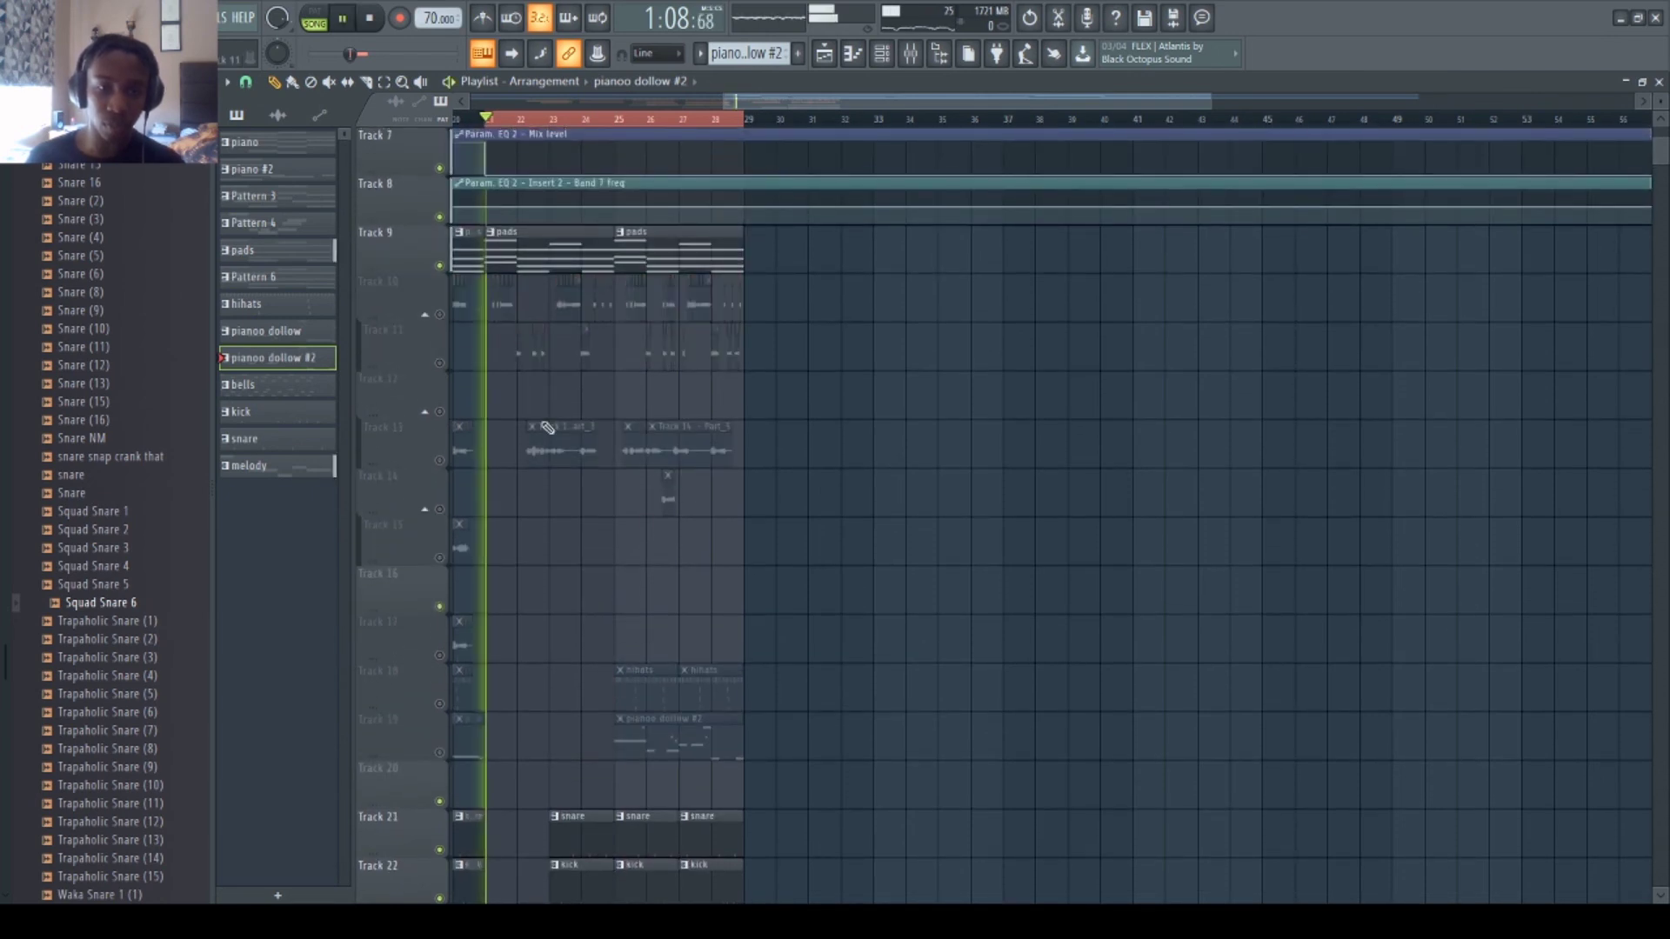
scroll(548, 427, "down", 5)
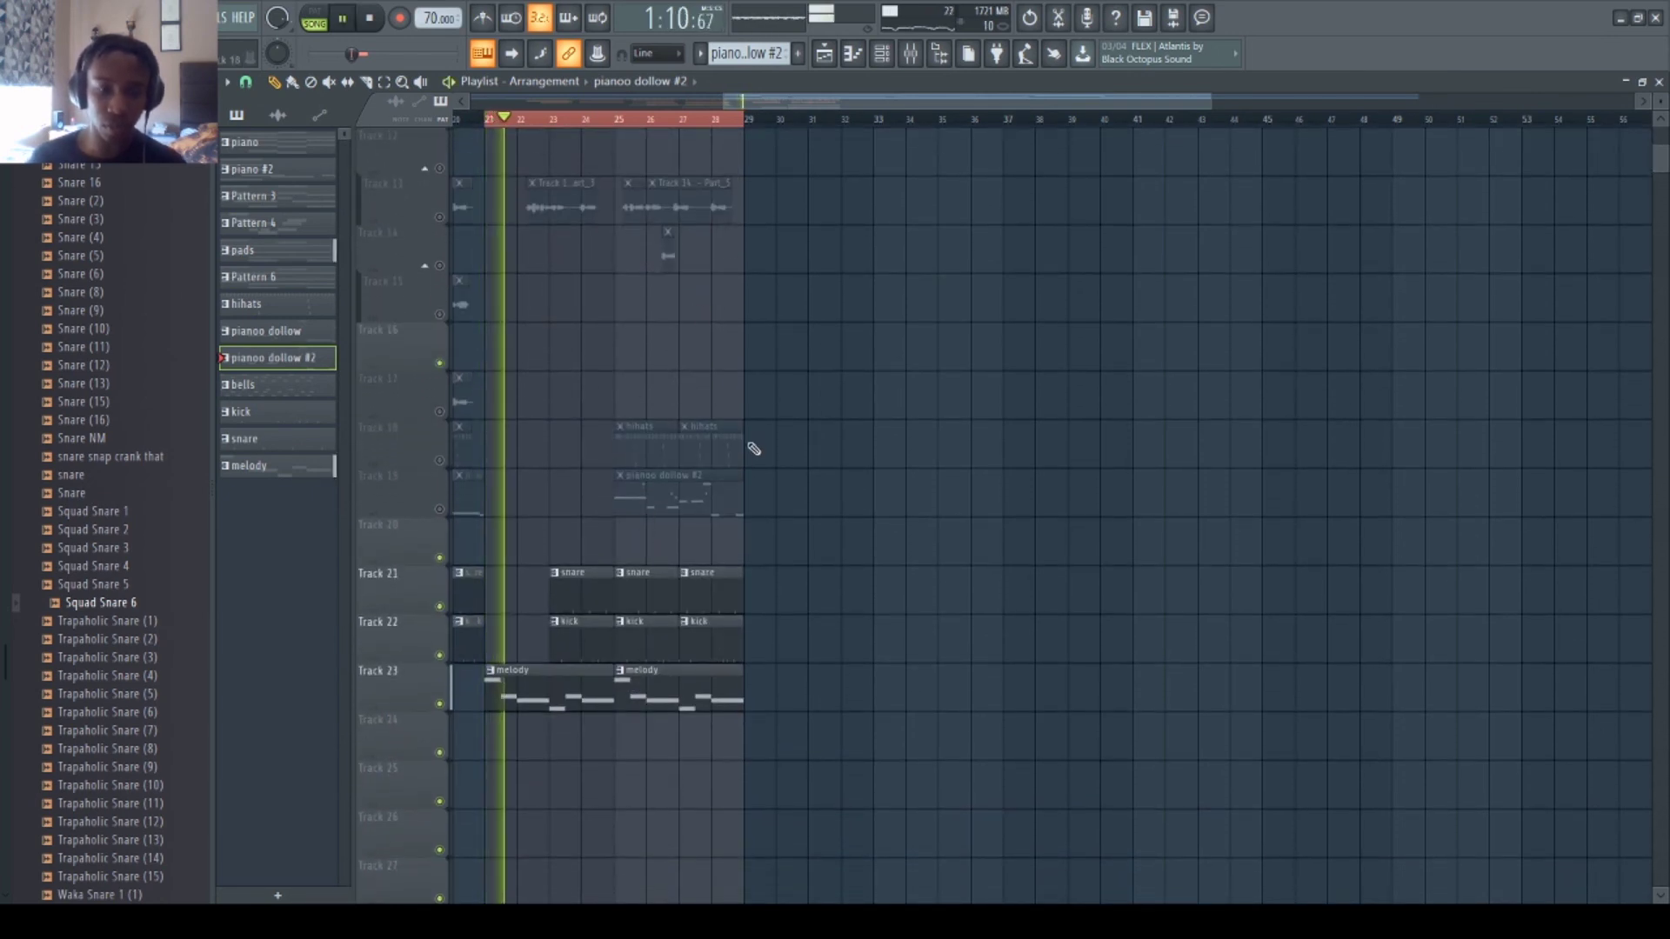
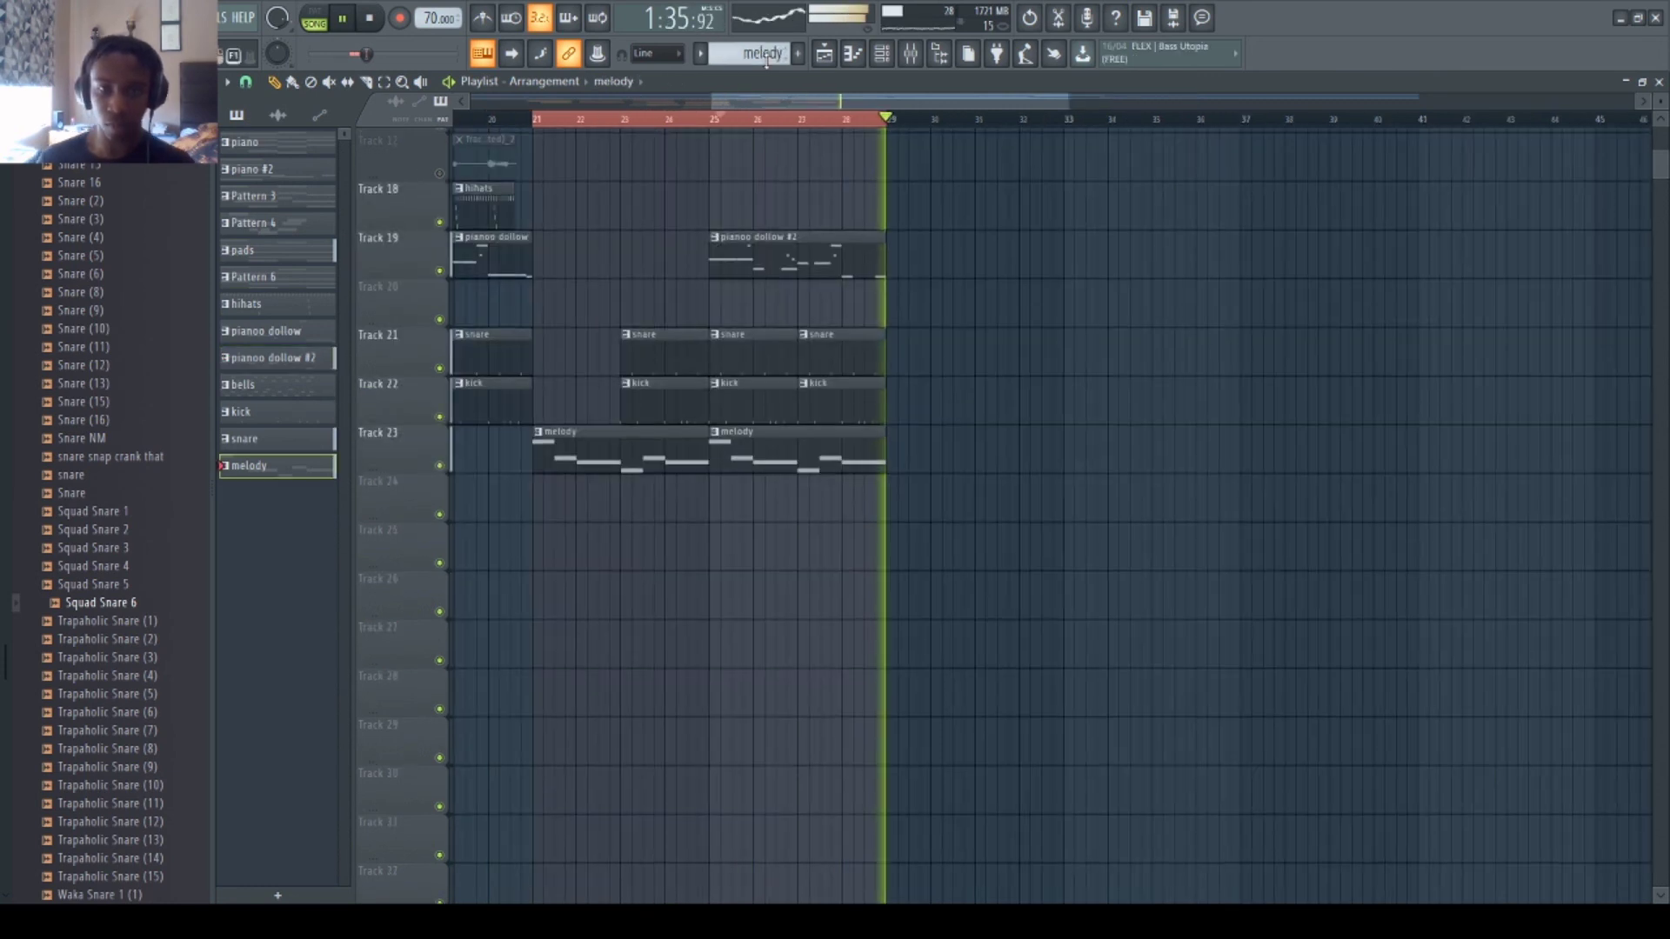
- Write a staggered F5, G#5, C6, F6 arpeggio at the start of bar 1 in Omnisphere #2's harp# pattern
key("space")
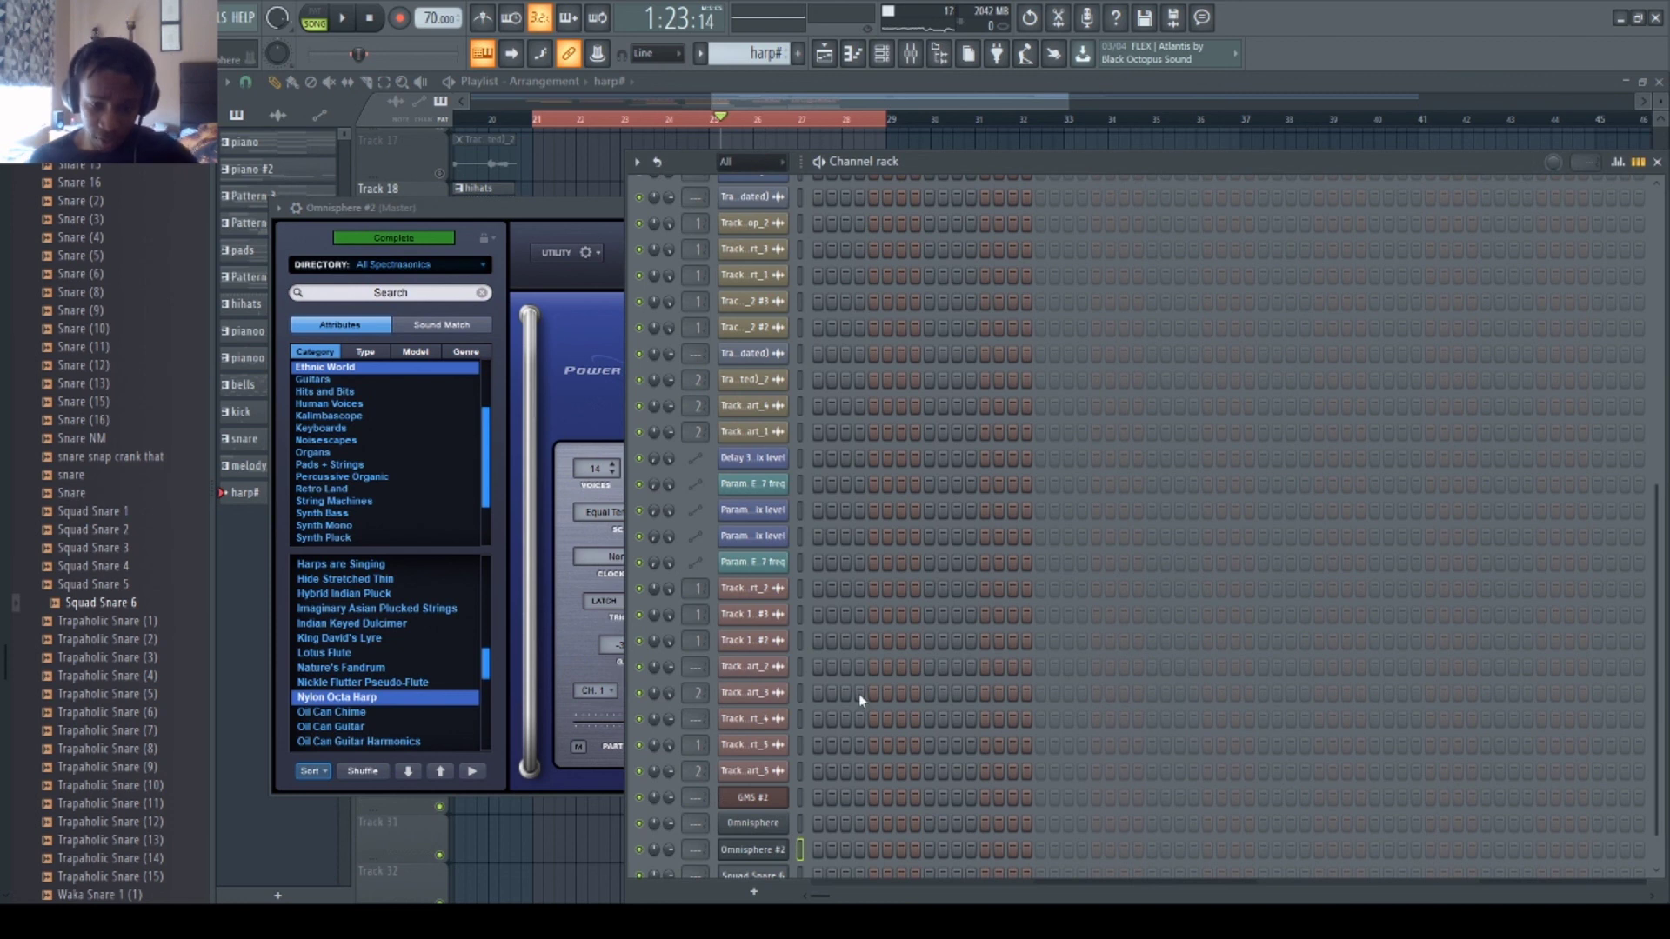
key("F7")
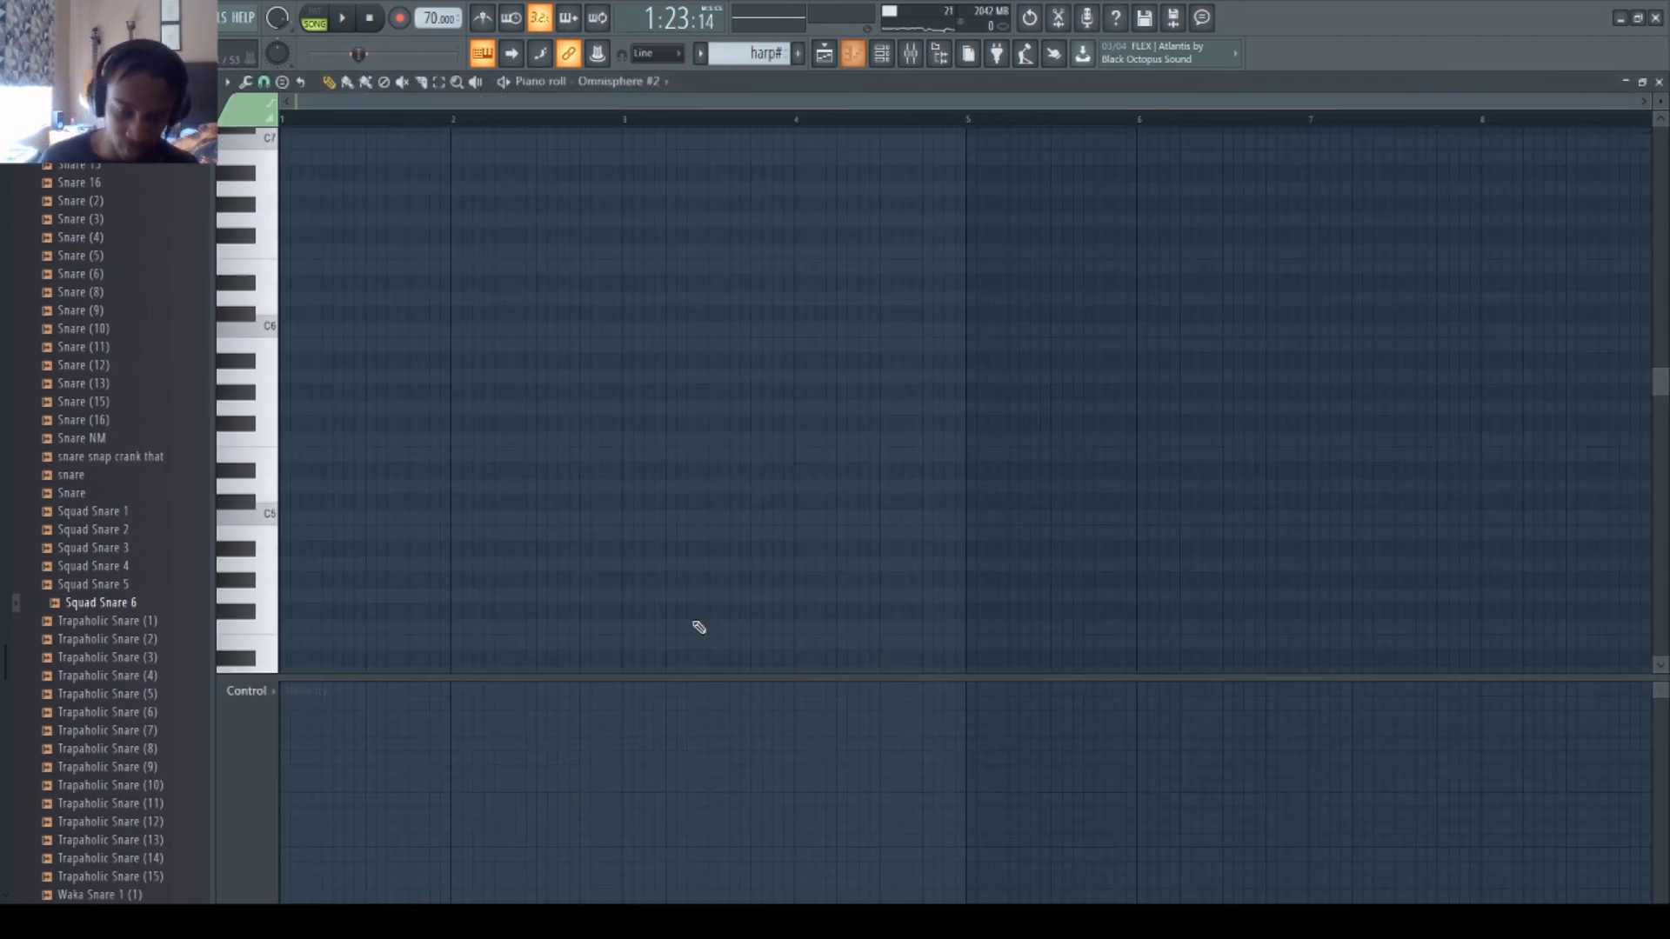
scroll(265, 281, "up", 4)
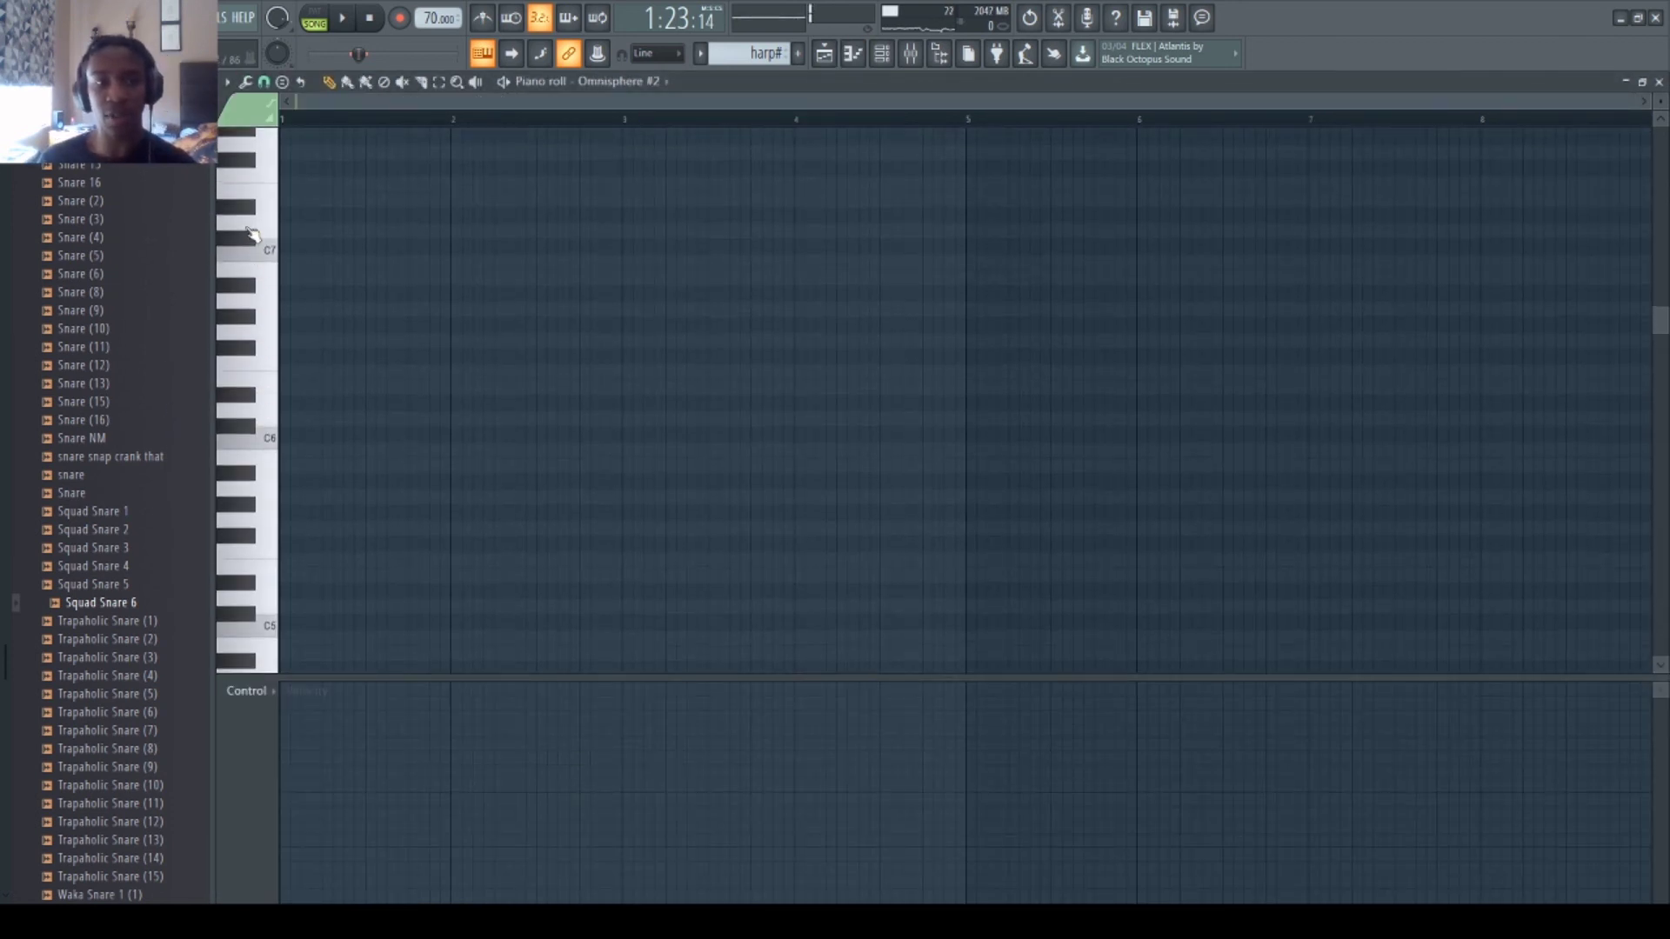
key("space")
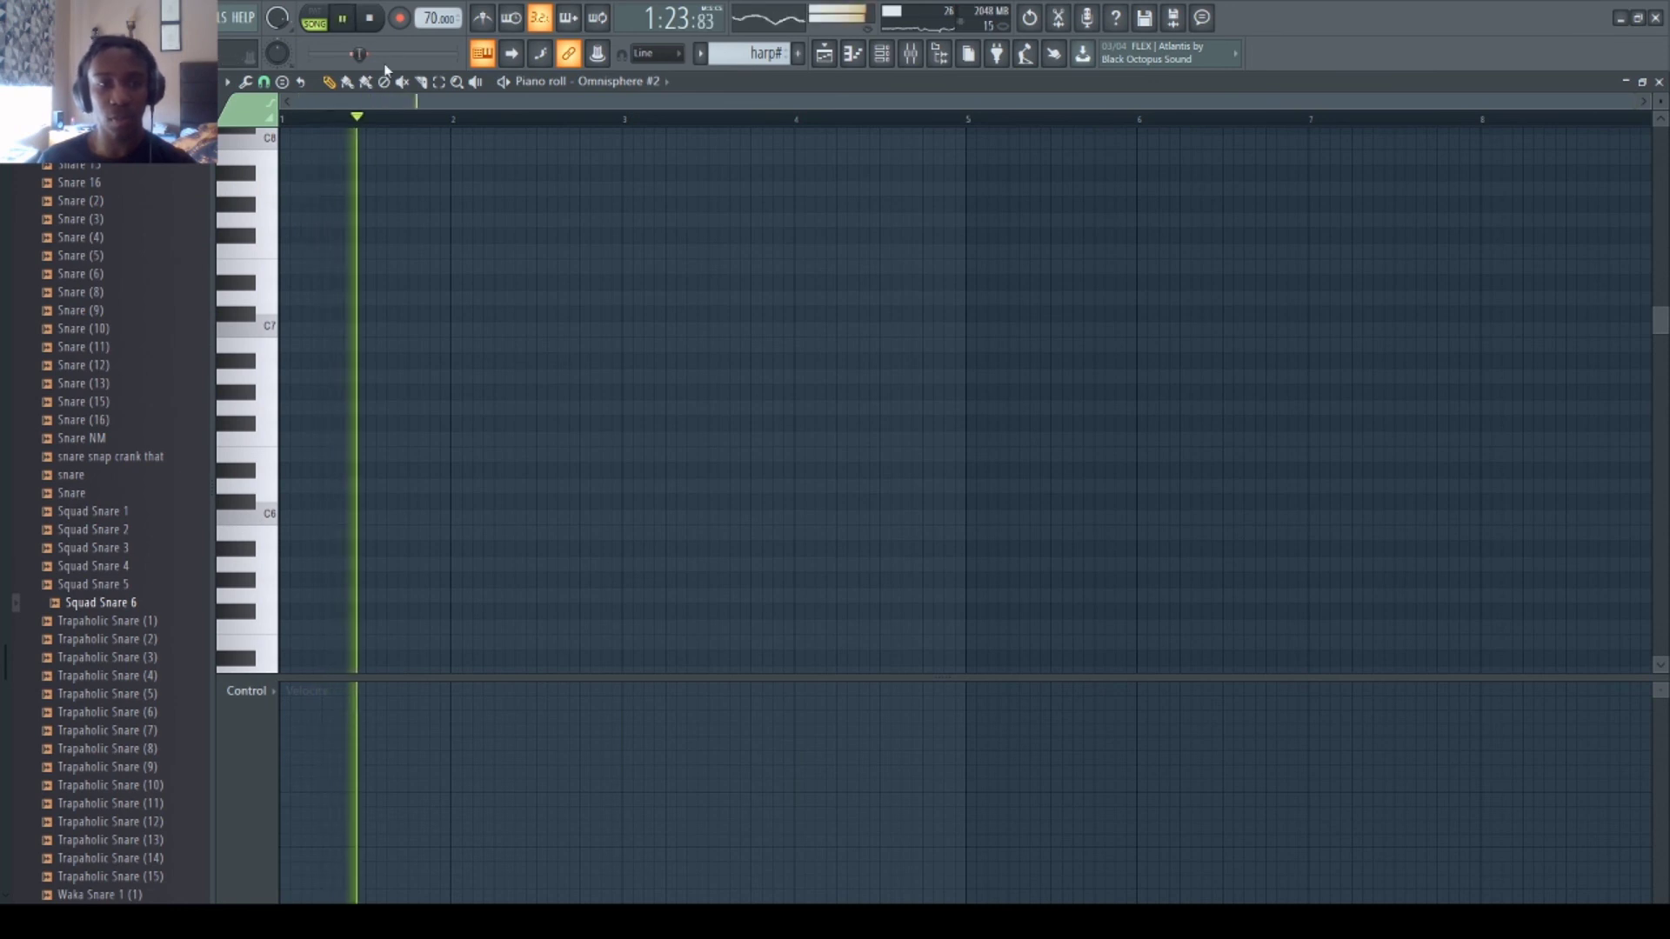
key("space")
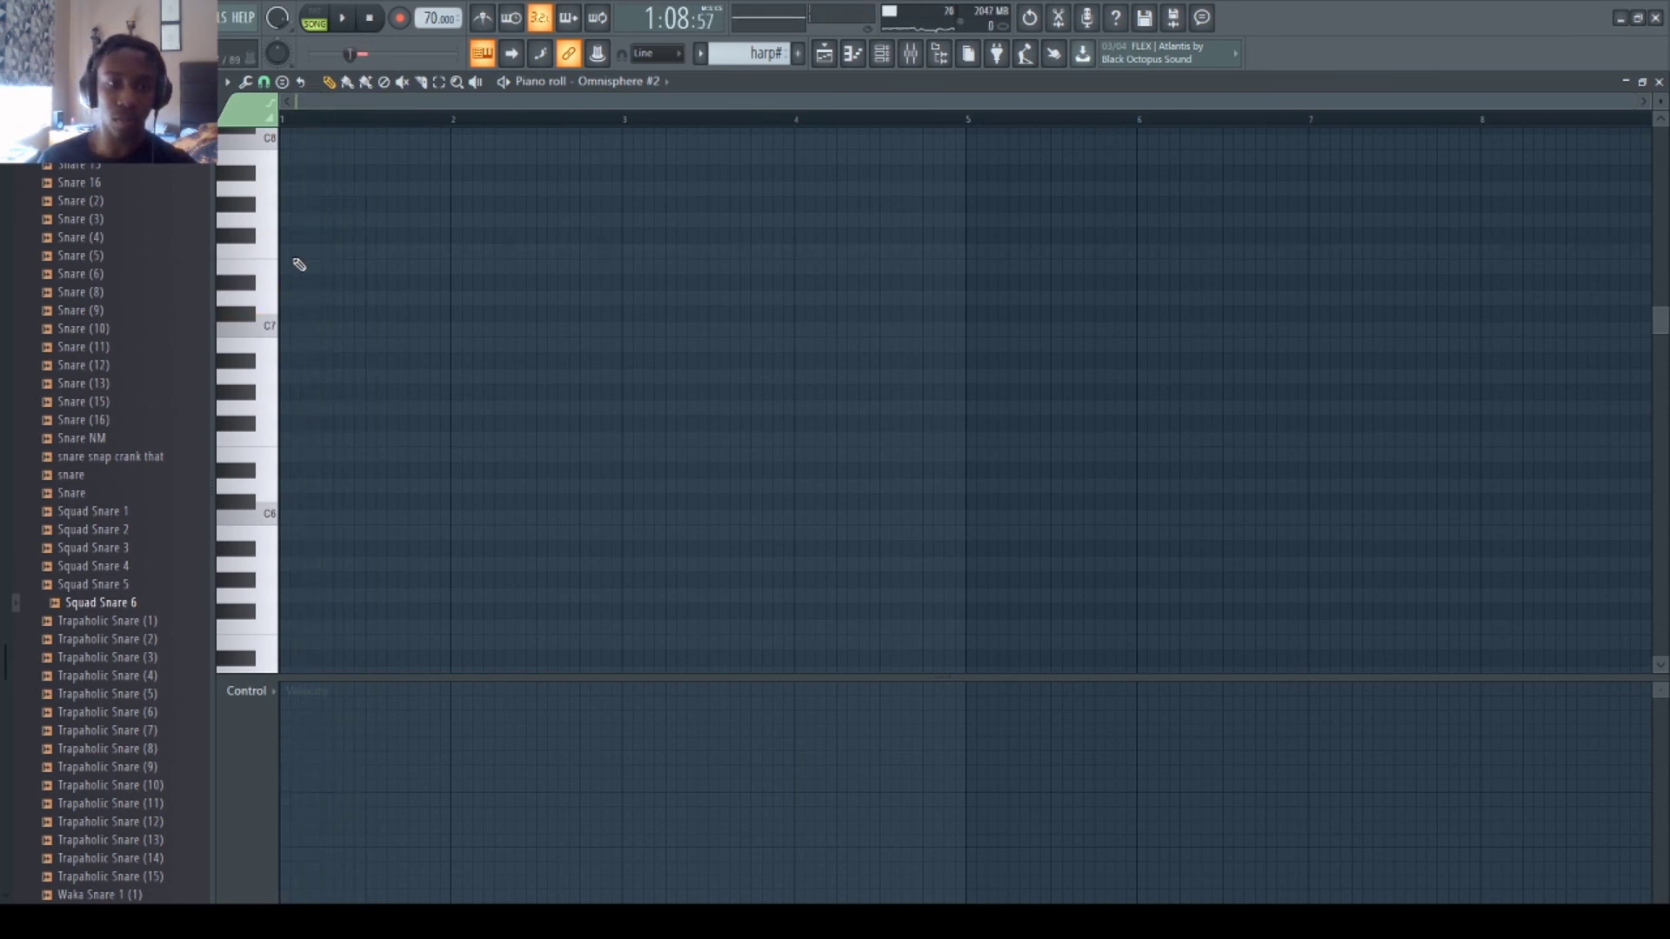
right_click(310, 156)
right_click(310, 188)
right_click(300, 250)
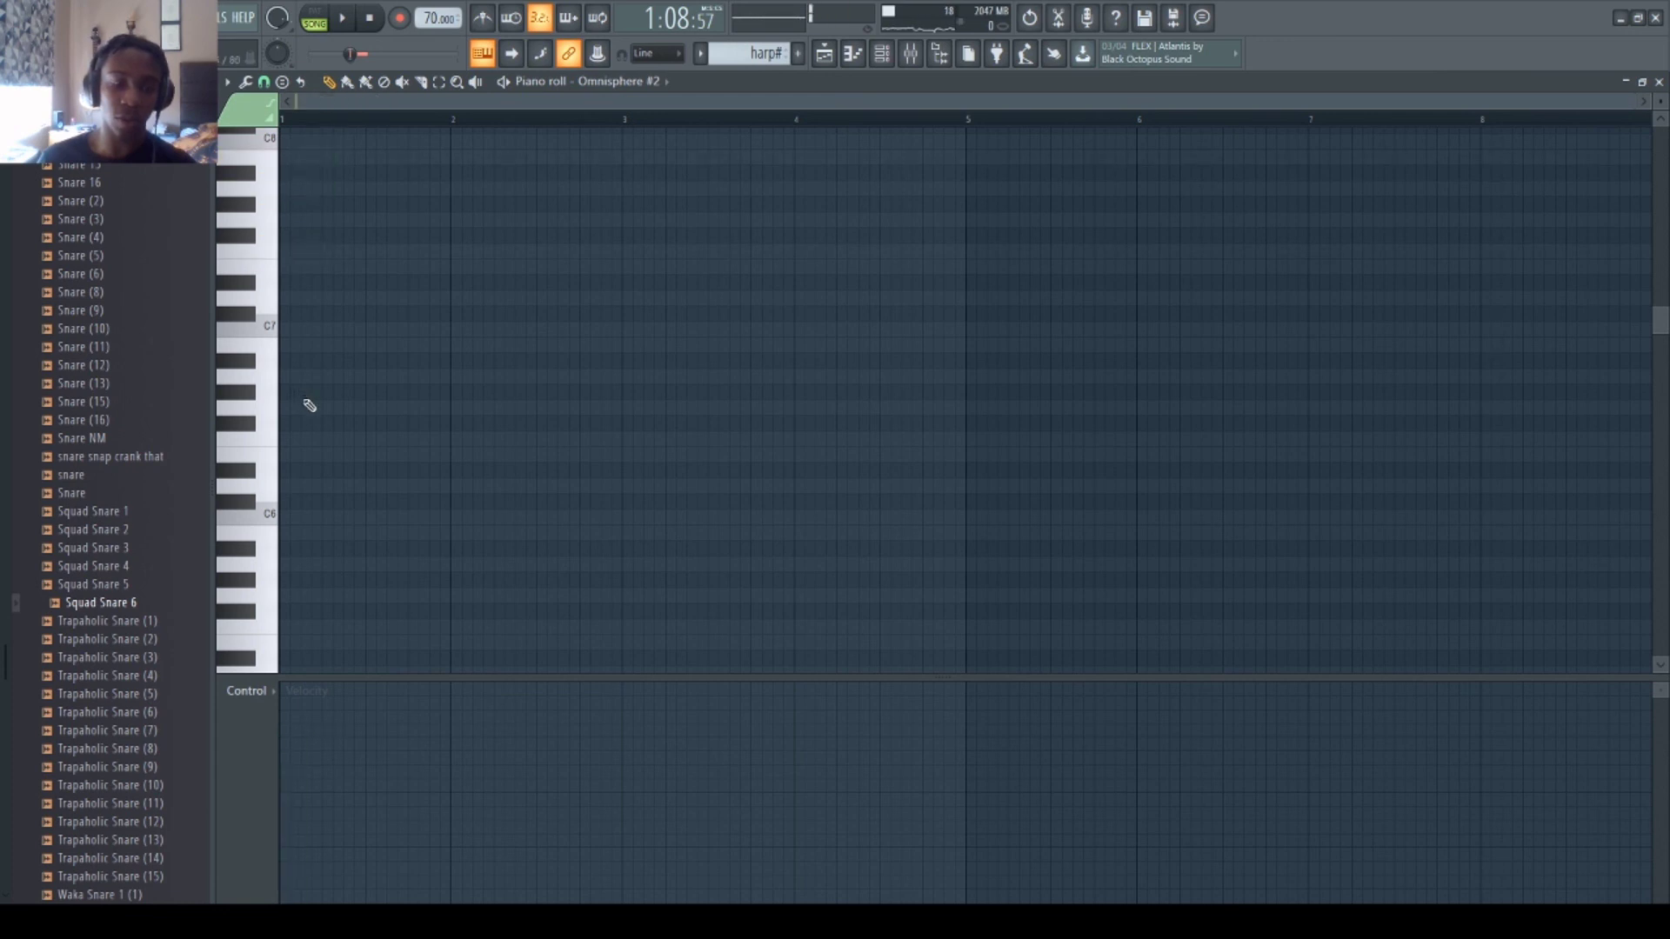
scroll(300, 452, "down", 4)
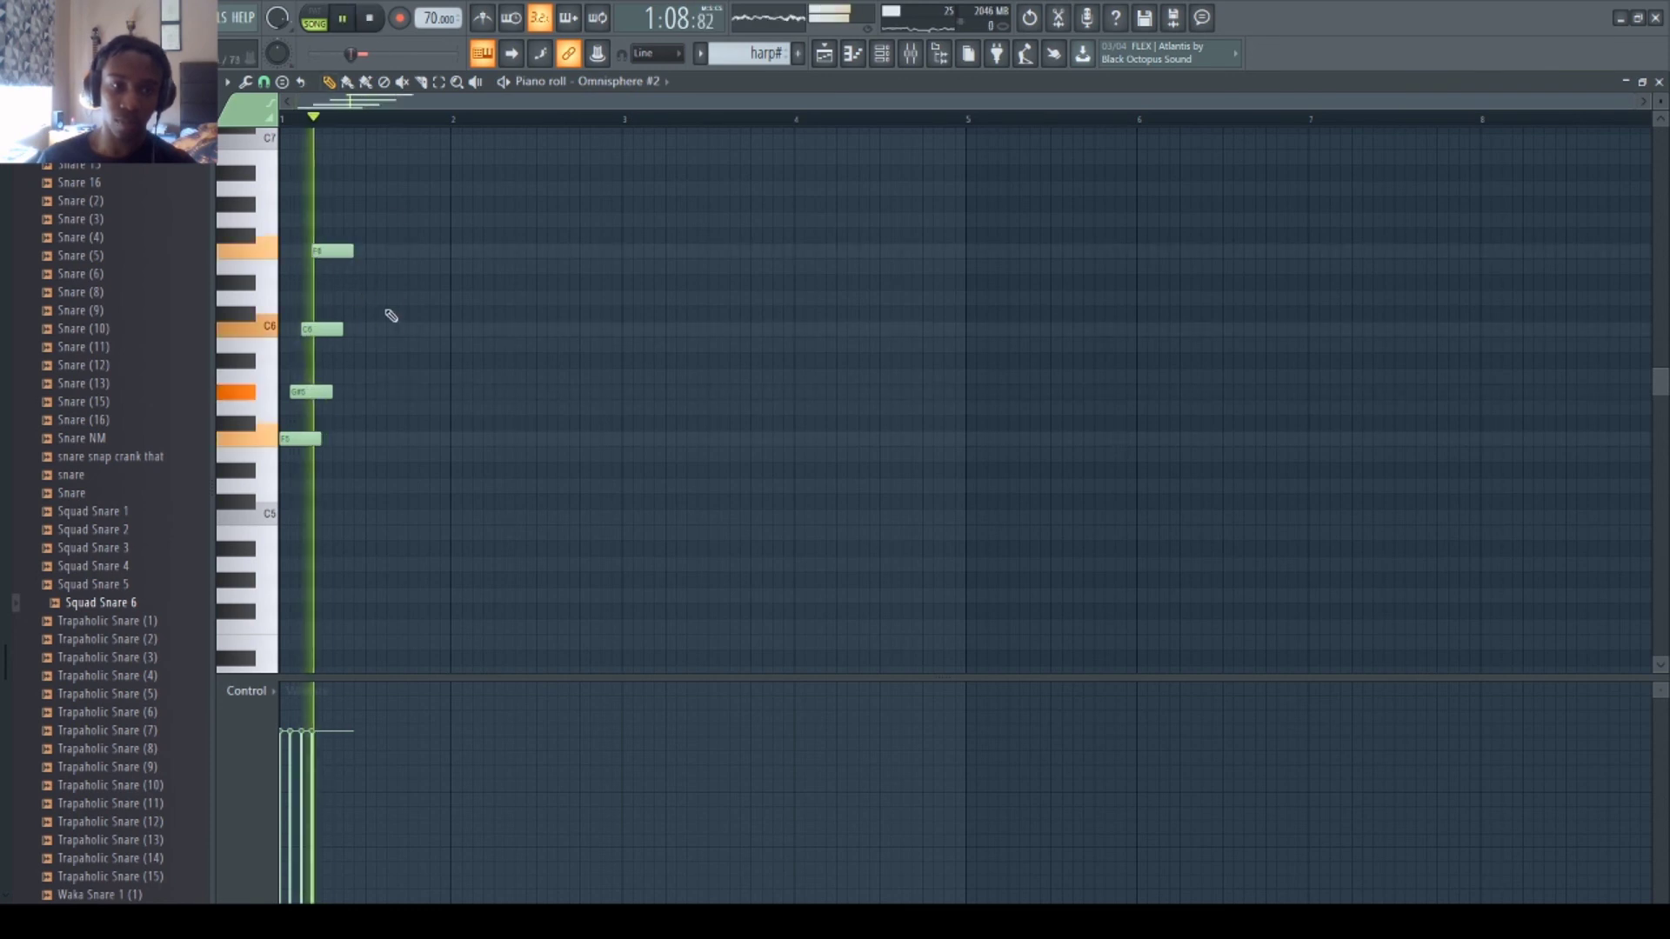
- Audition the short harp arpeggio against the section from bar 21 several times, and stop playback
key("space")
key("space")
key("space")
key("space")
key("space")
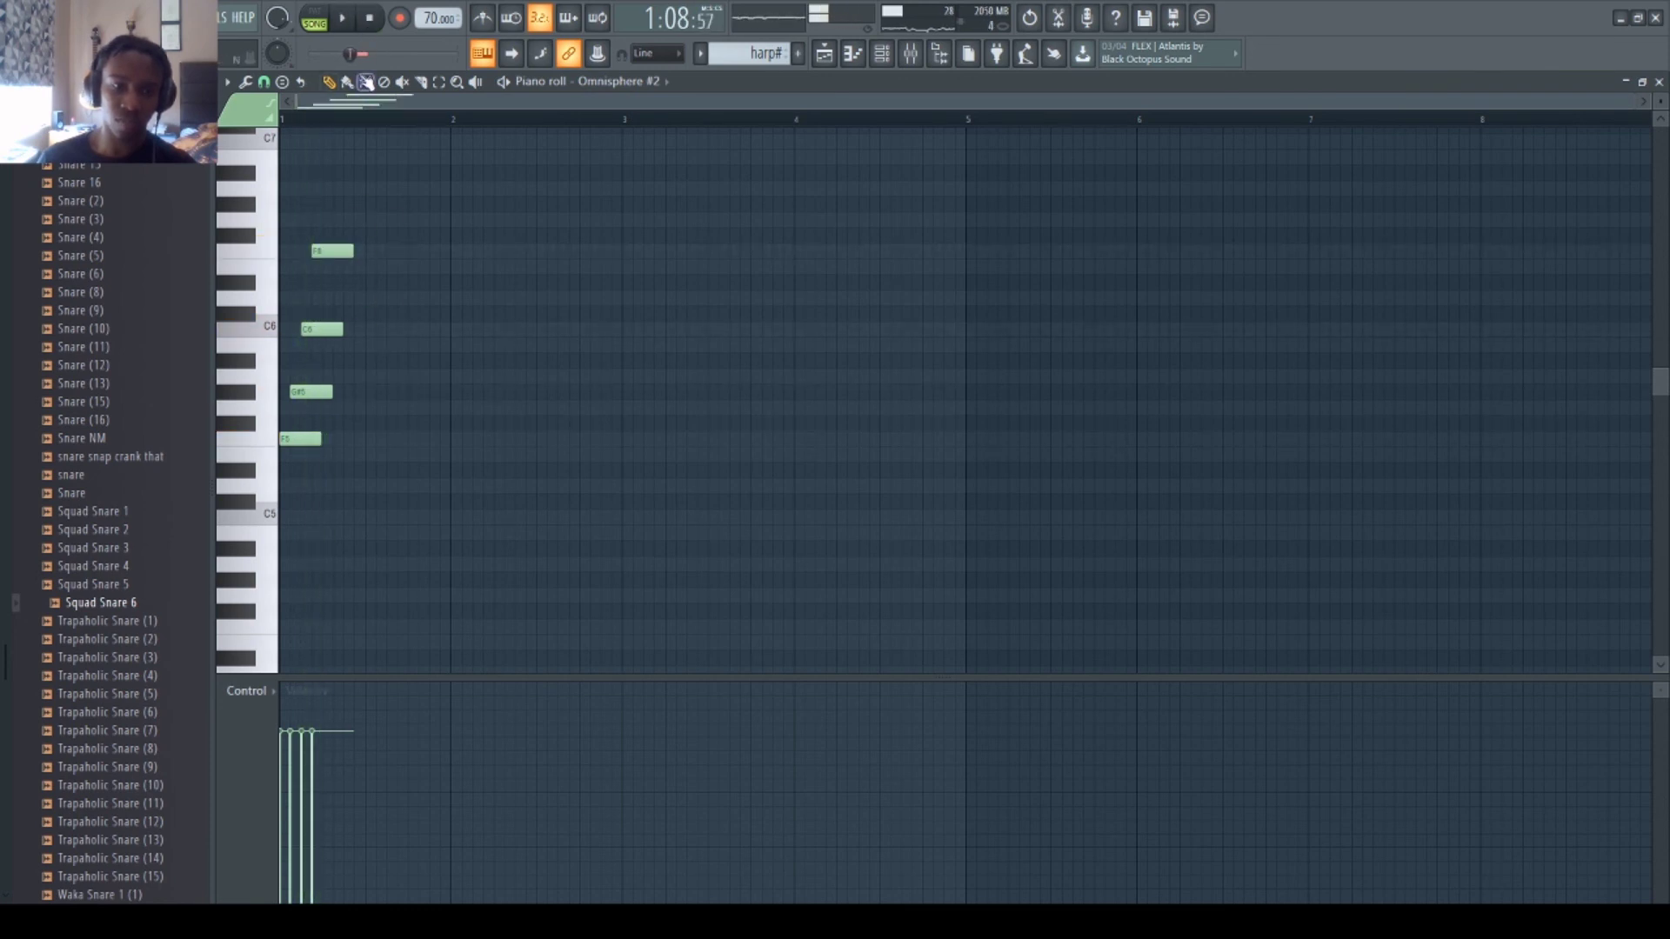
key("space")
key("space")
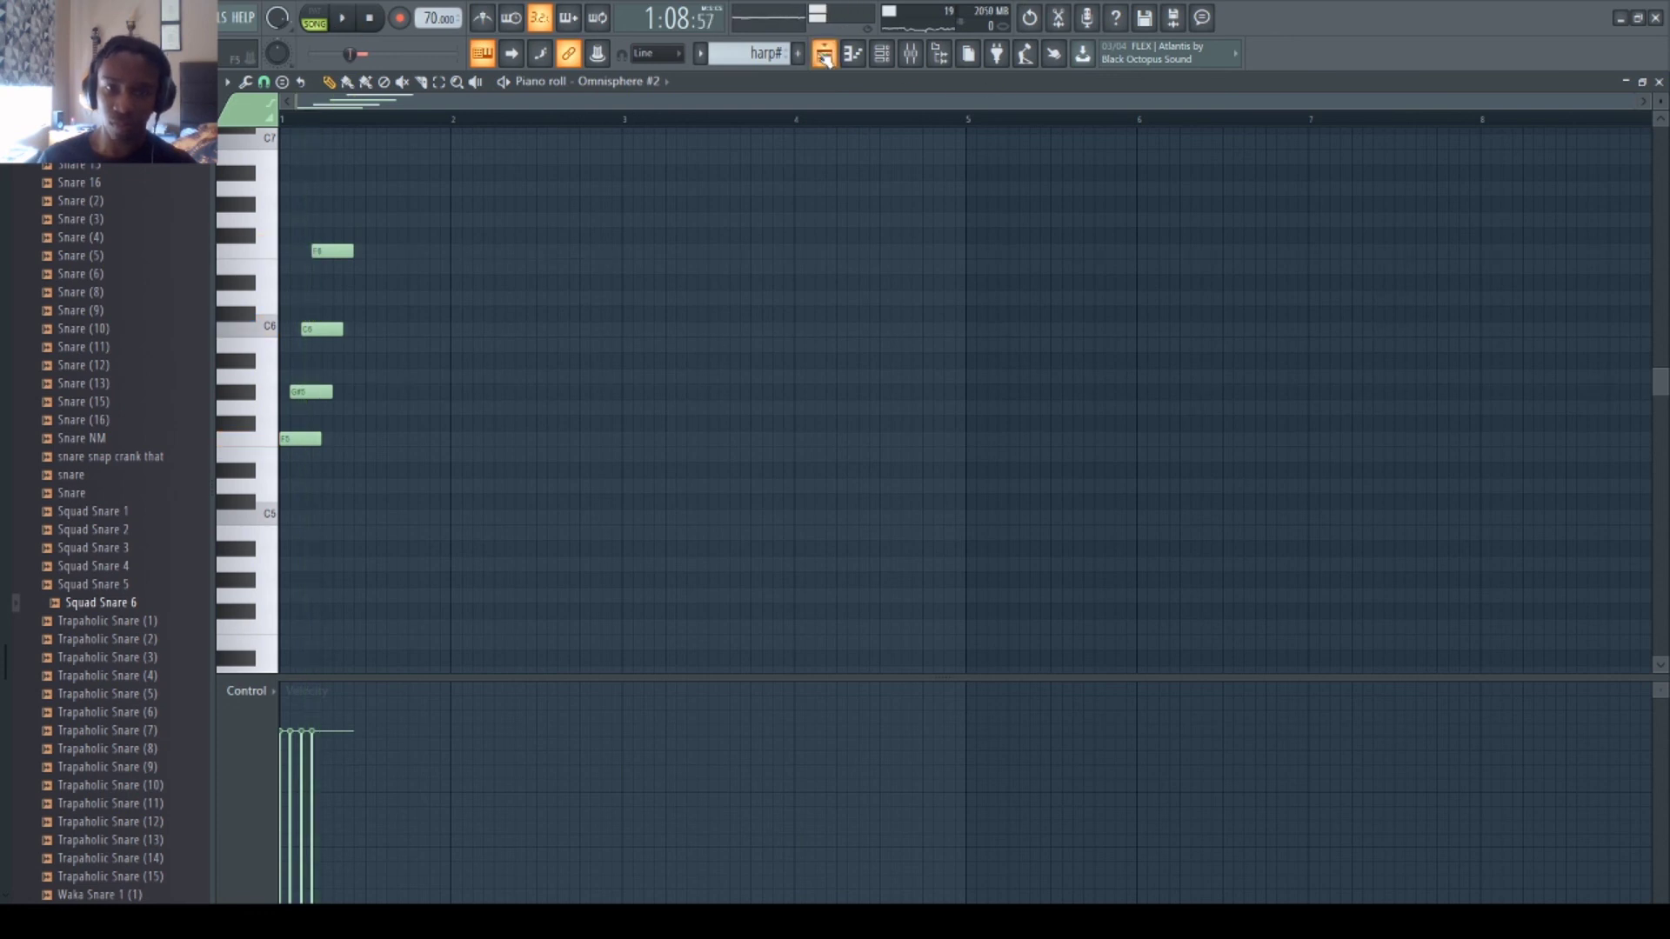
- Align the first harp# clip on Track 24 with bar 21, check it, and reopen the harp# notes
left_click(824, 56)
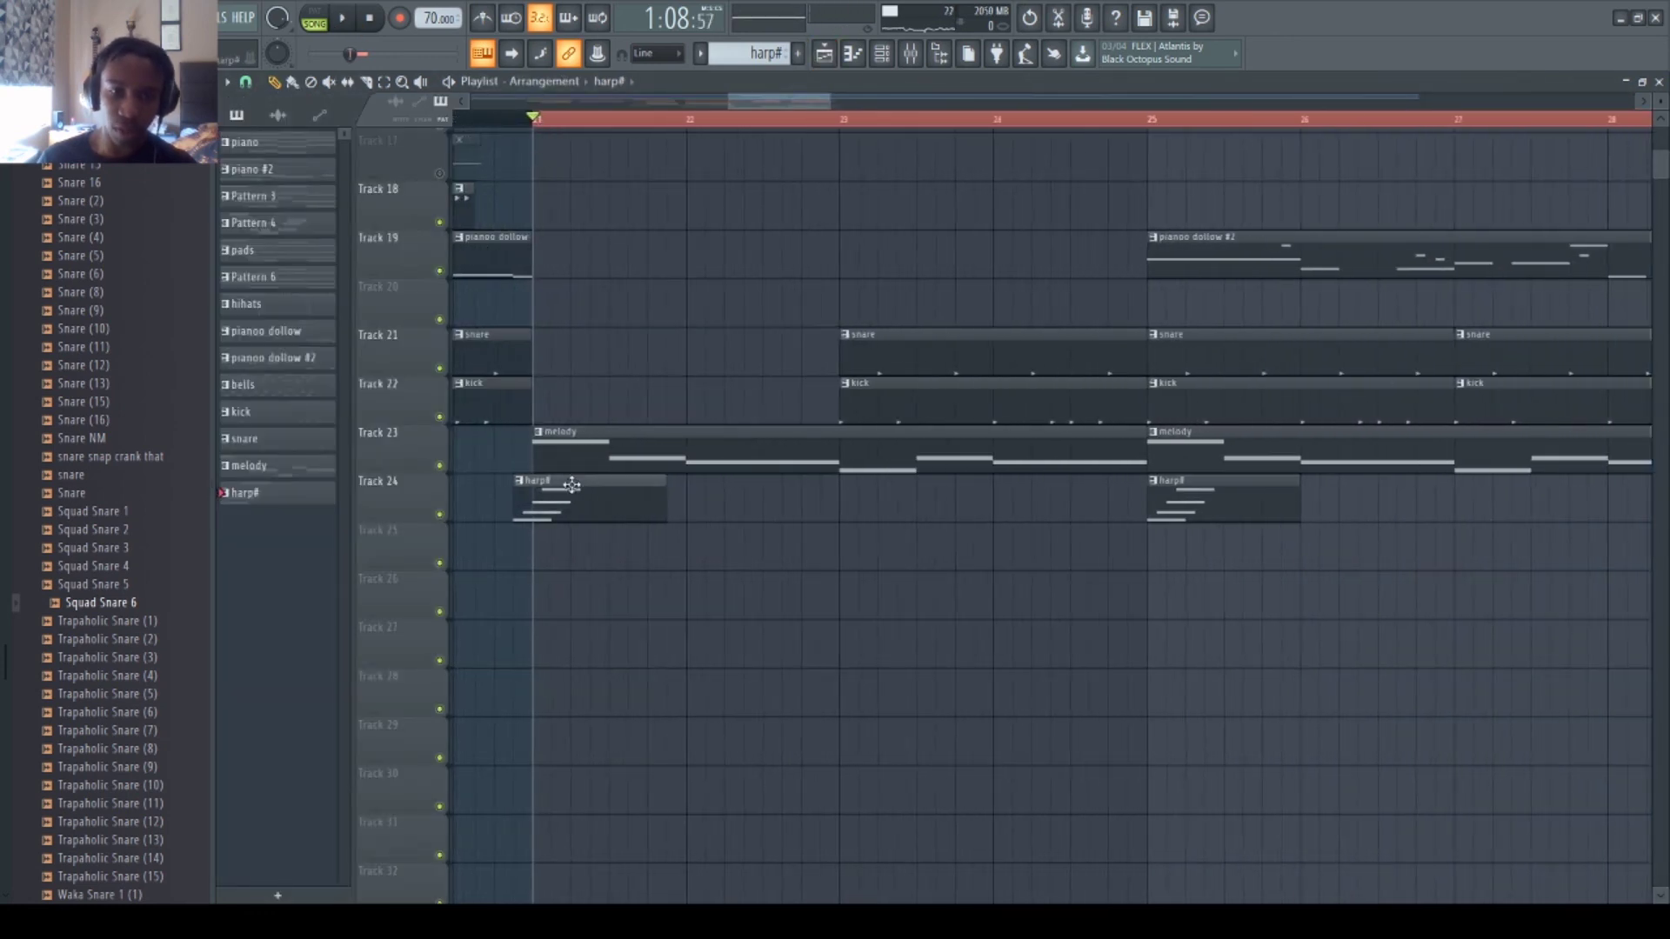
left_click_drag(572, 485, 591, 484)
key("space")
left_click(852, 55)
key("space")
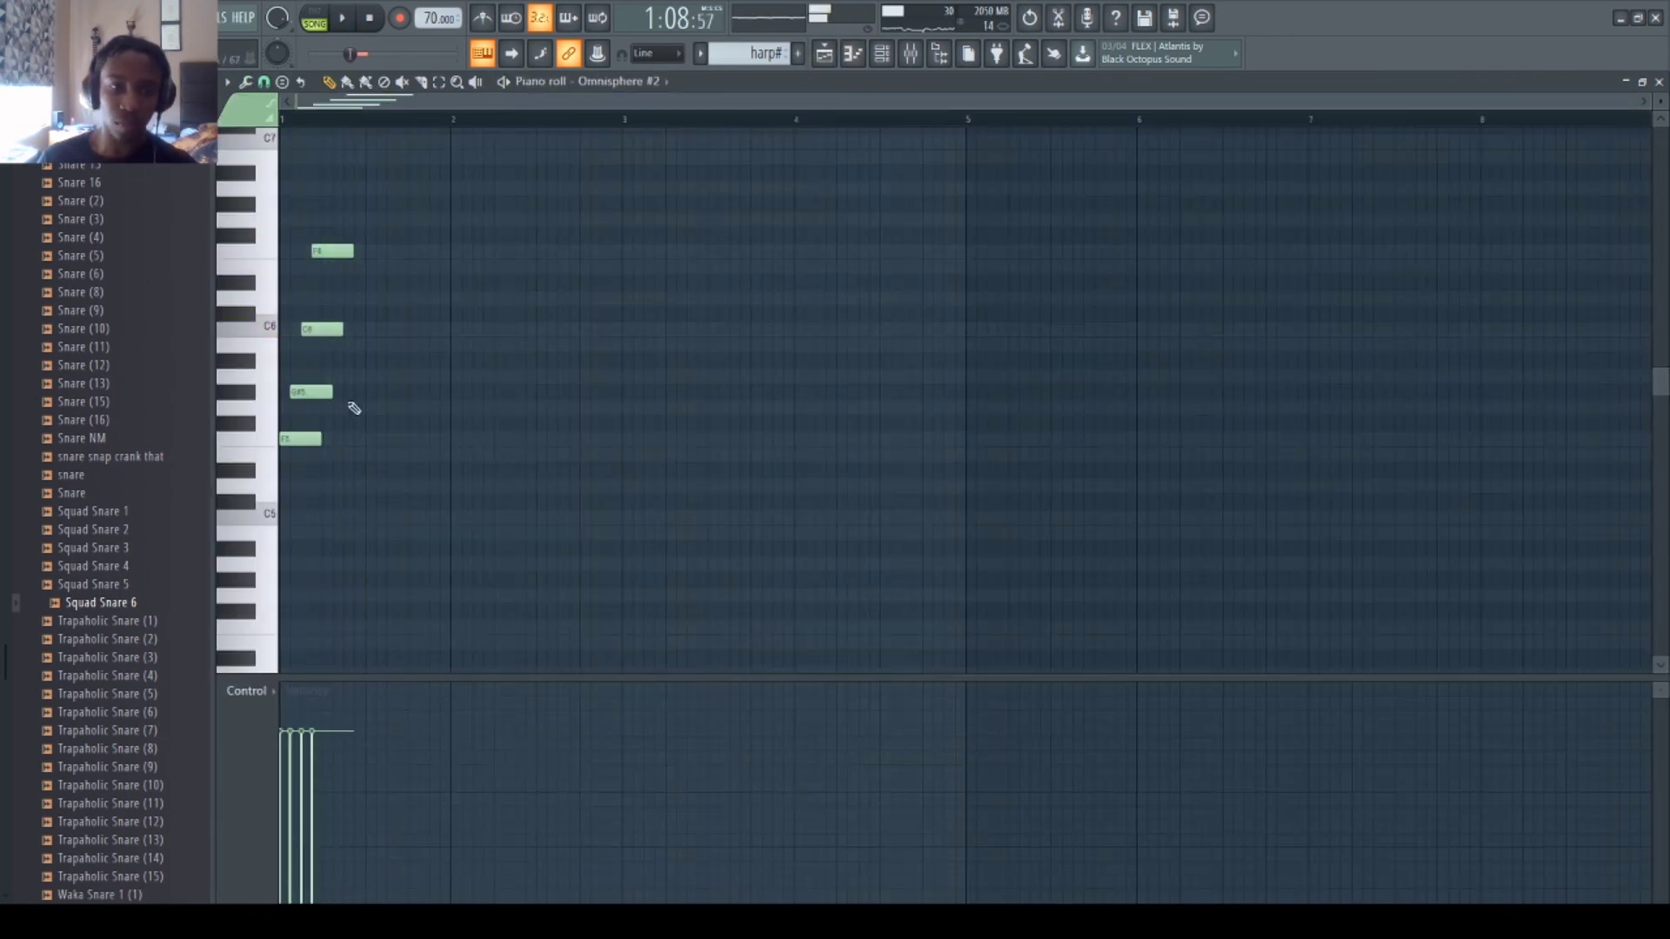
- Repeat the arpeggio four times across bar 1, and continue it with C5–D#5–G5–C6 in bar 2 and D#5–G5–C6–D#6 in bar 3
key("ctrl+a")
key("ctrl+b")
key("ctrl+b")
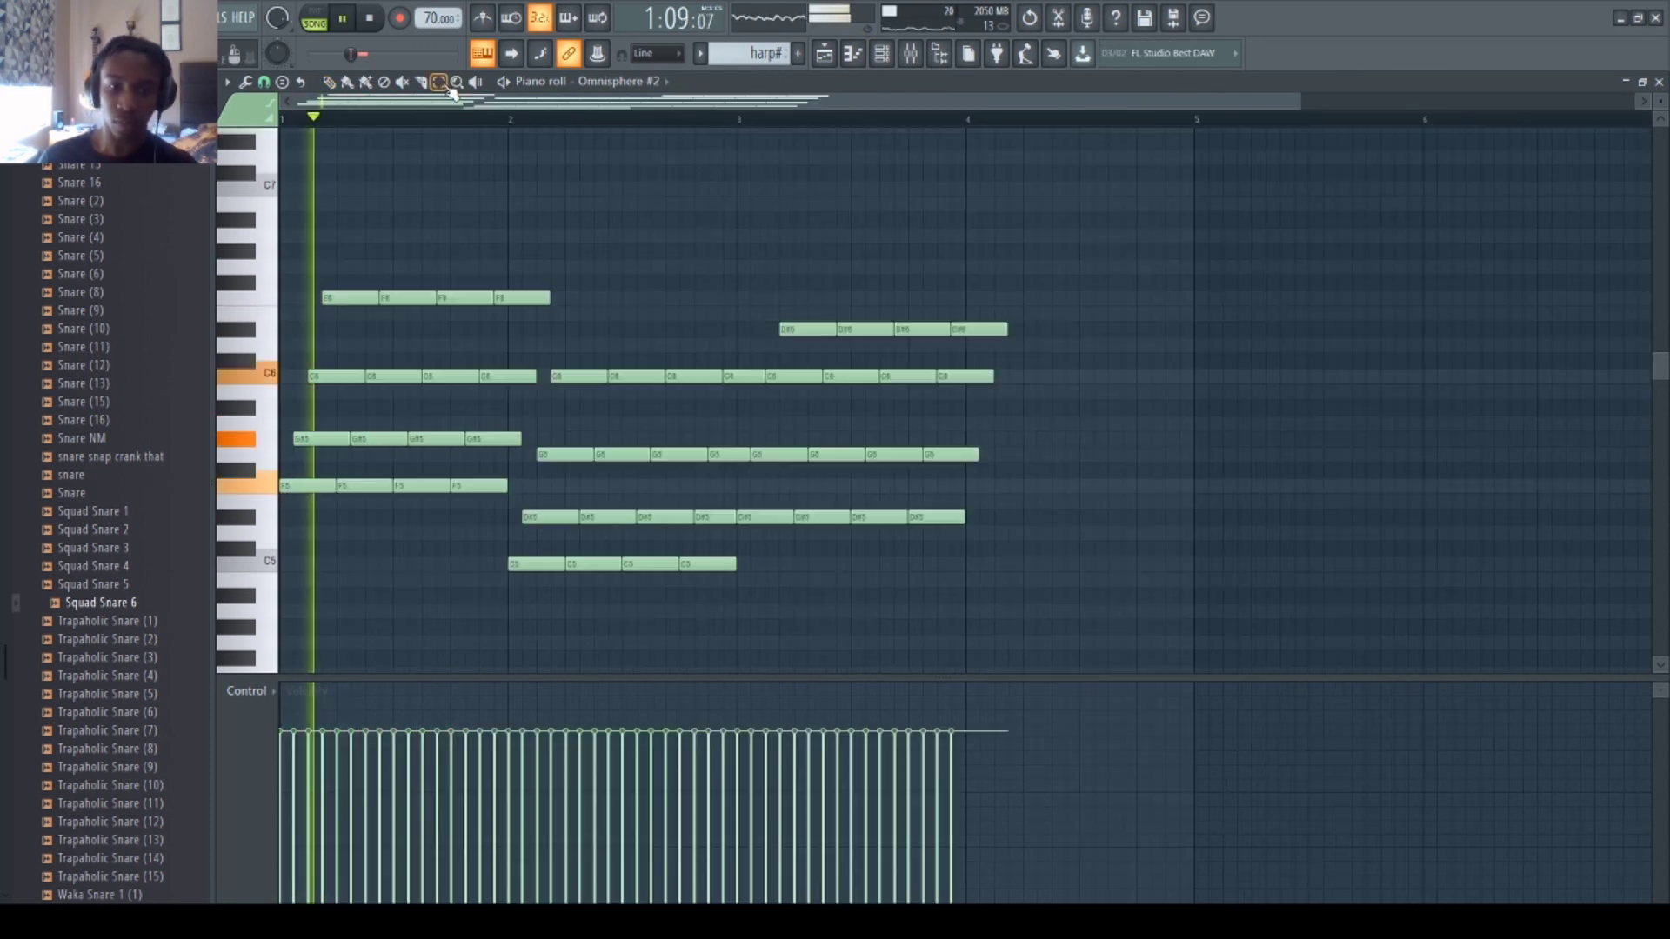
left_click_drag(578, 365, 732, 619)
left_click(535, 563, "shift")
left_click(330, 82)
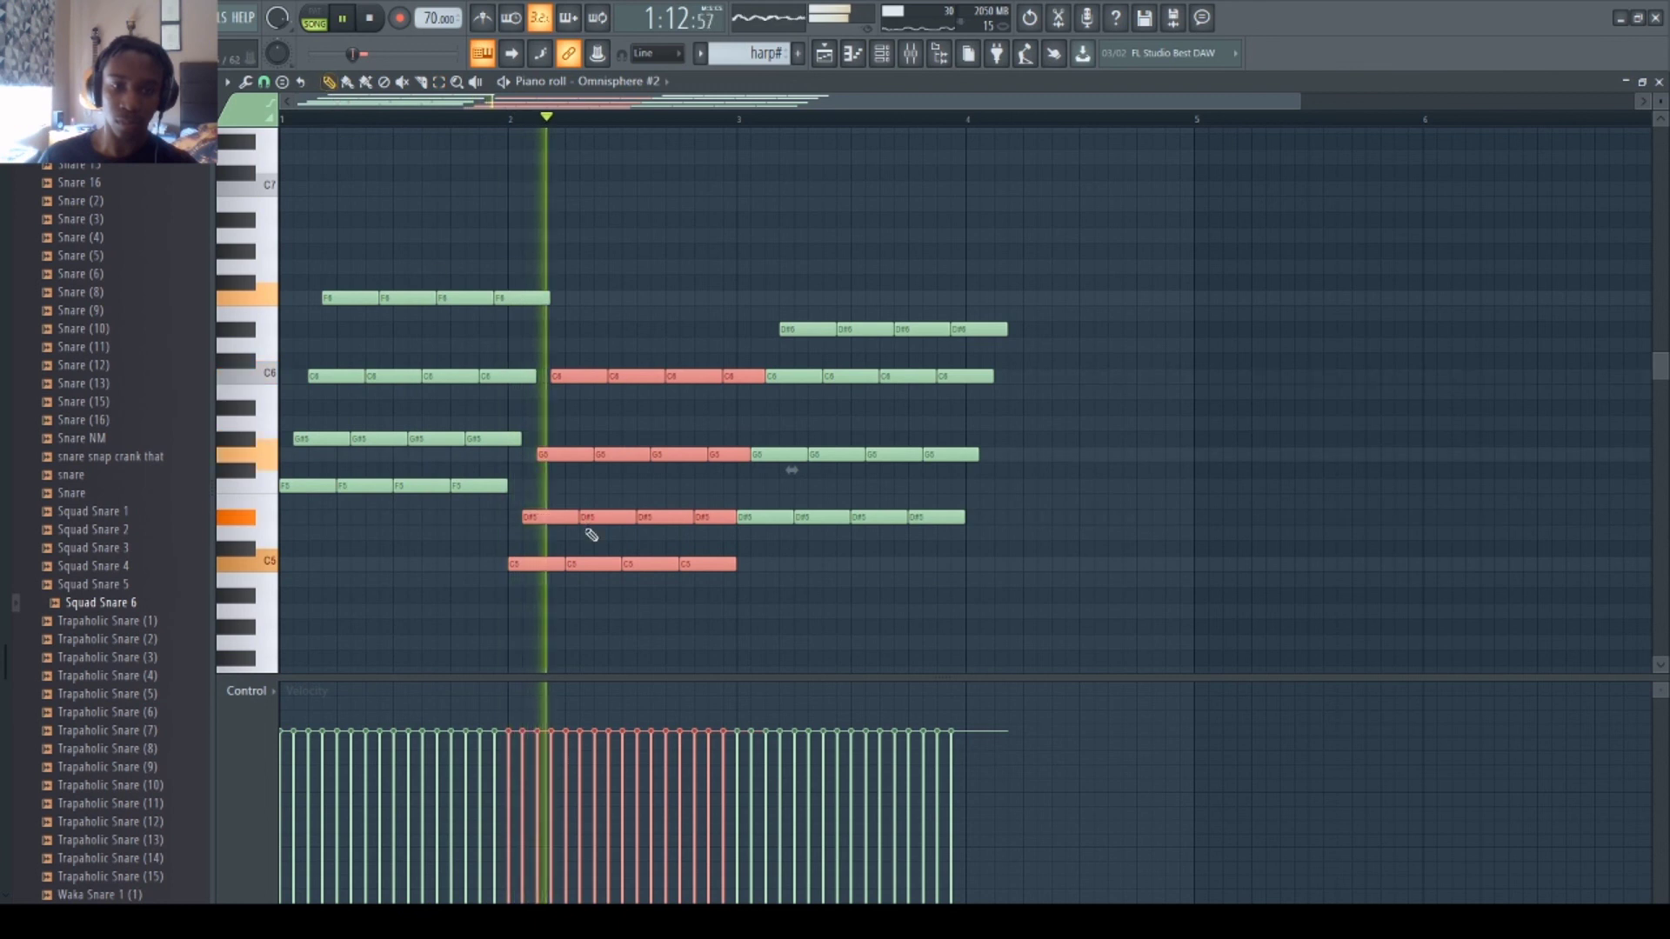
- Copy the bar 2 arpeggios into bar 4, and trim the last G5 note to end at bar 5
key("ctrl+b")
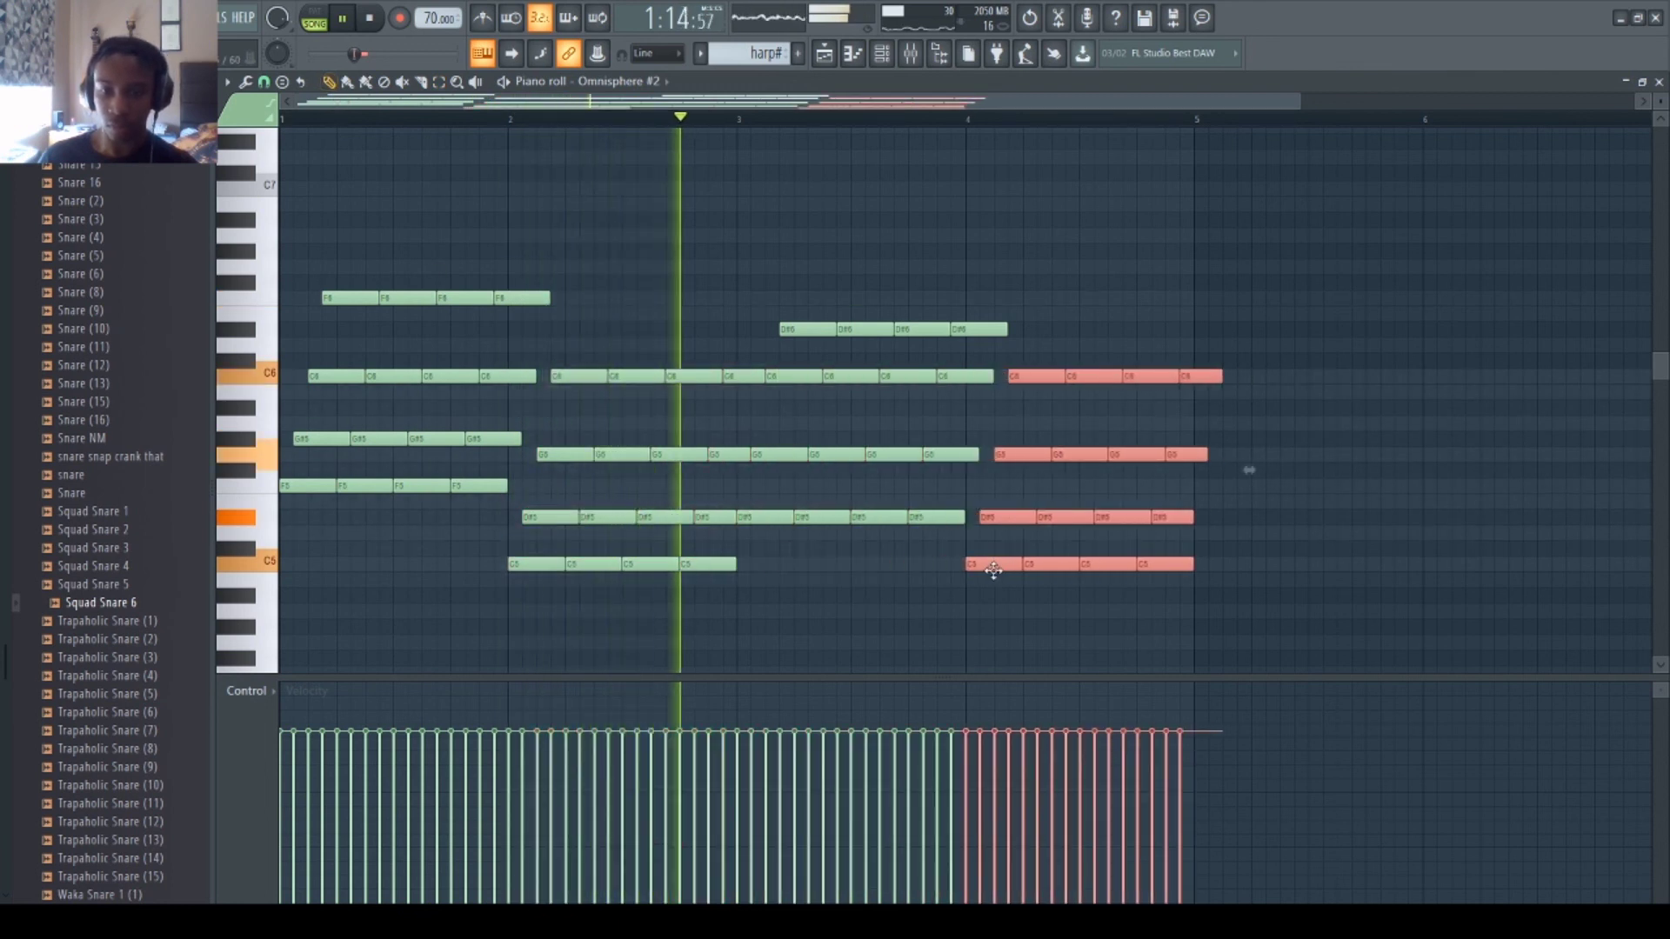
left_click(1249, 609)
right_click(1249, 609)
left_click_drag(1207, 457, 1191, 460)
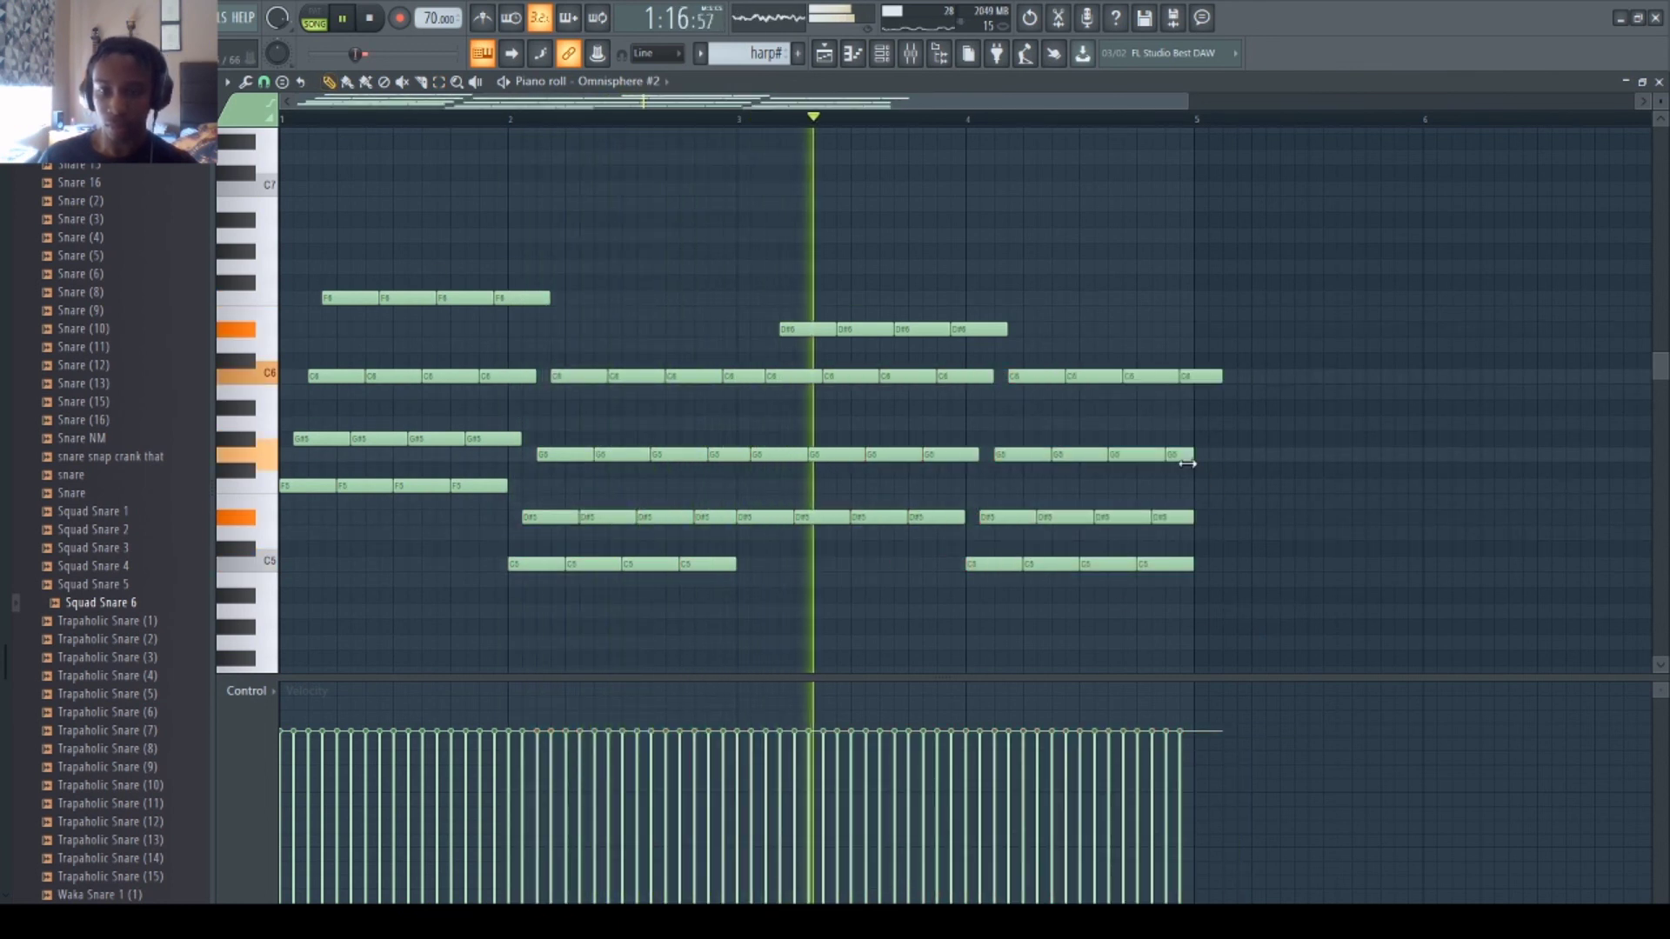
- Return to the playlist while the section plays, and unmute Track 6 with the Pattern 6 clips
key("F5")
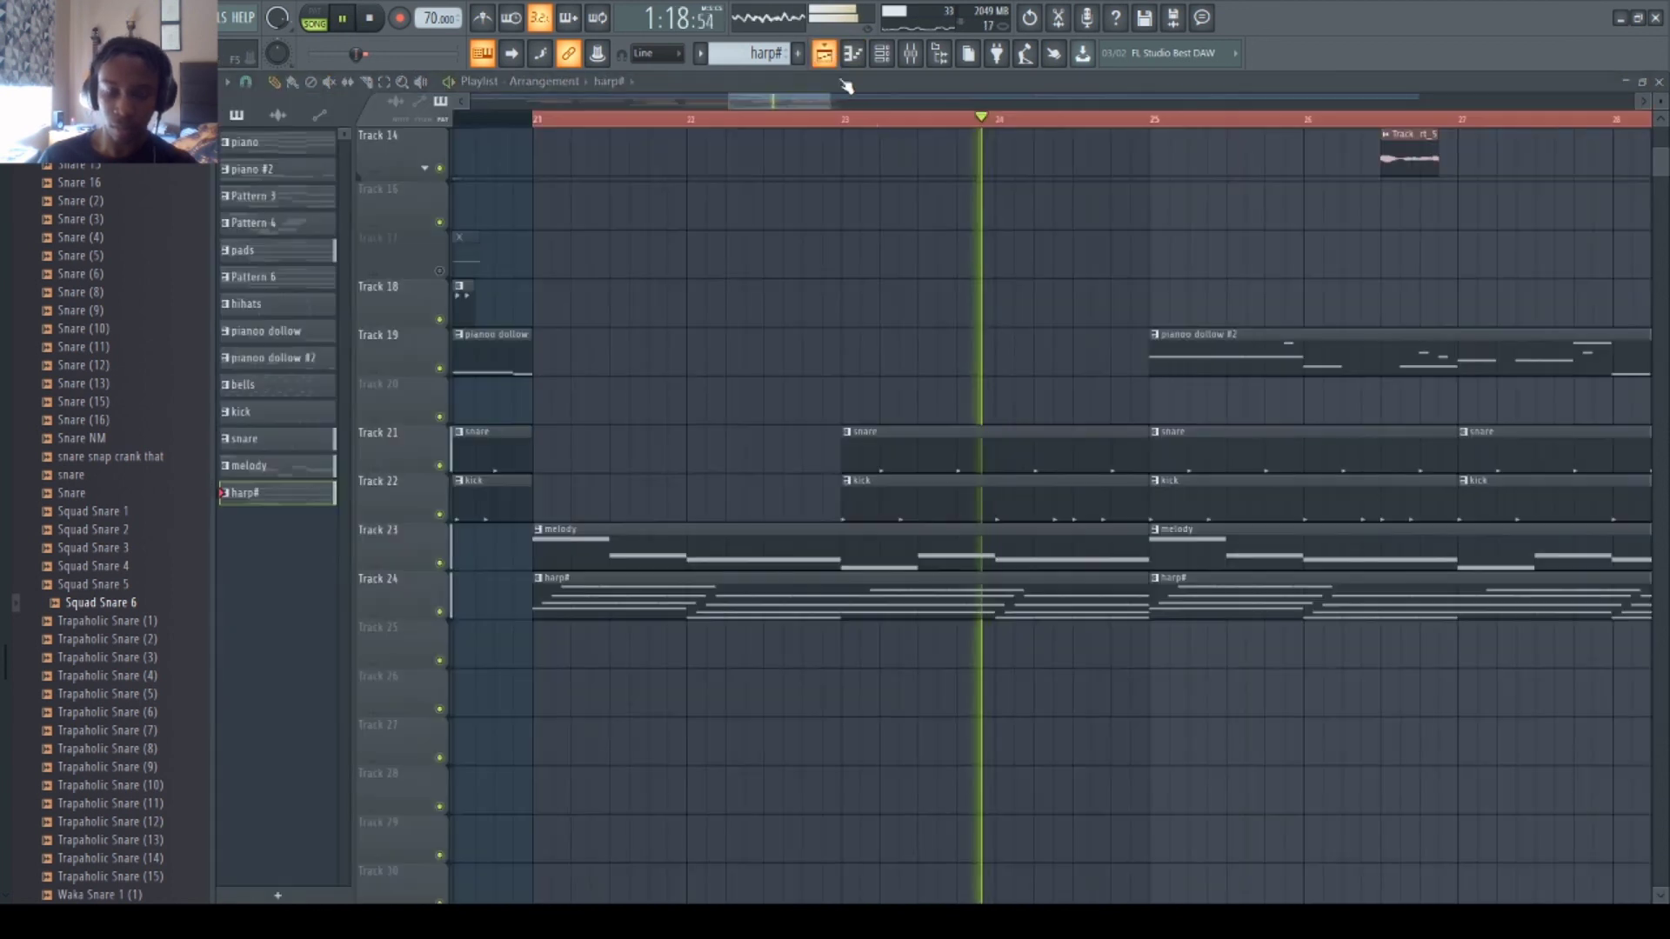
scroll(1044, 125, "down", 2)
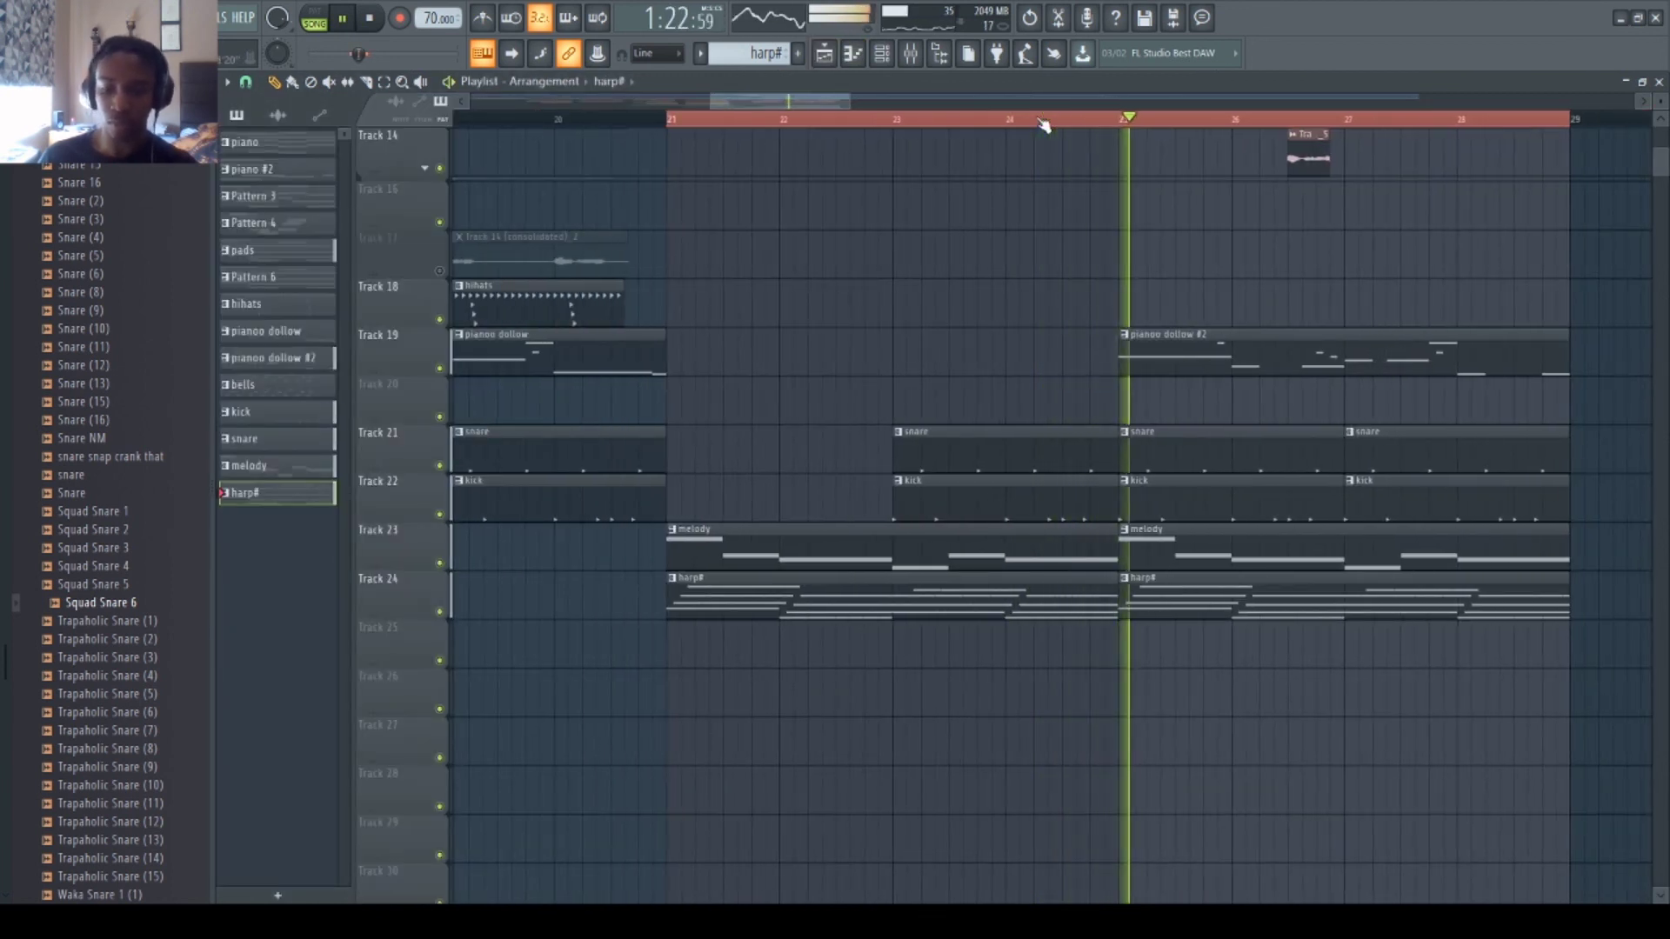
scroll(1044, 124, "down", 4)
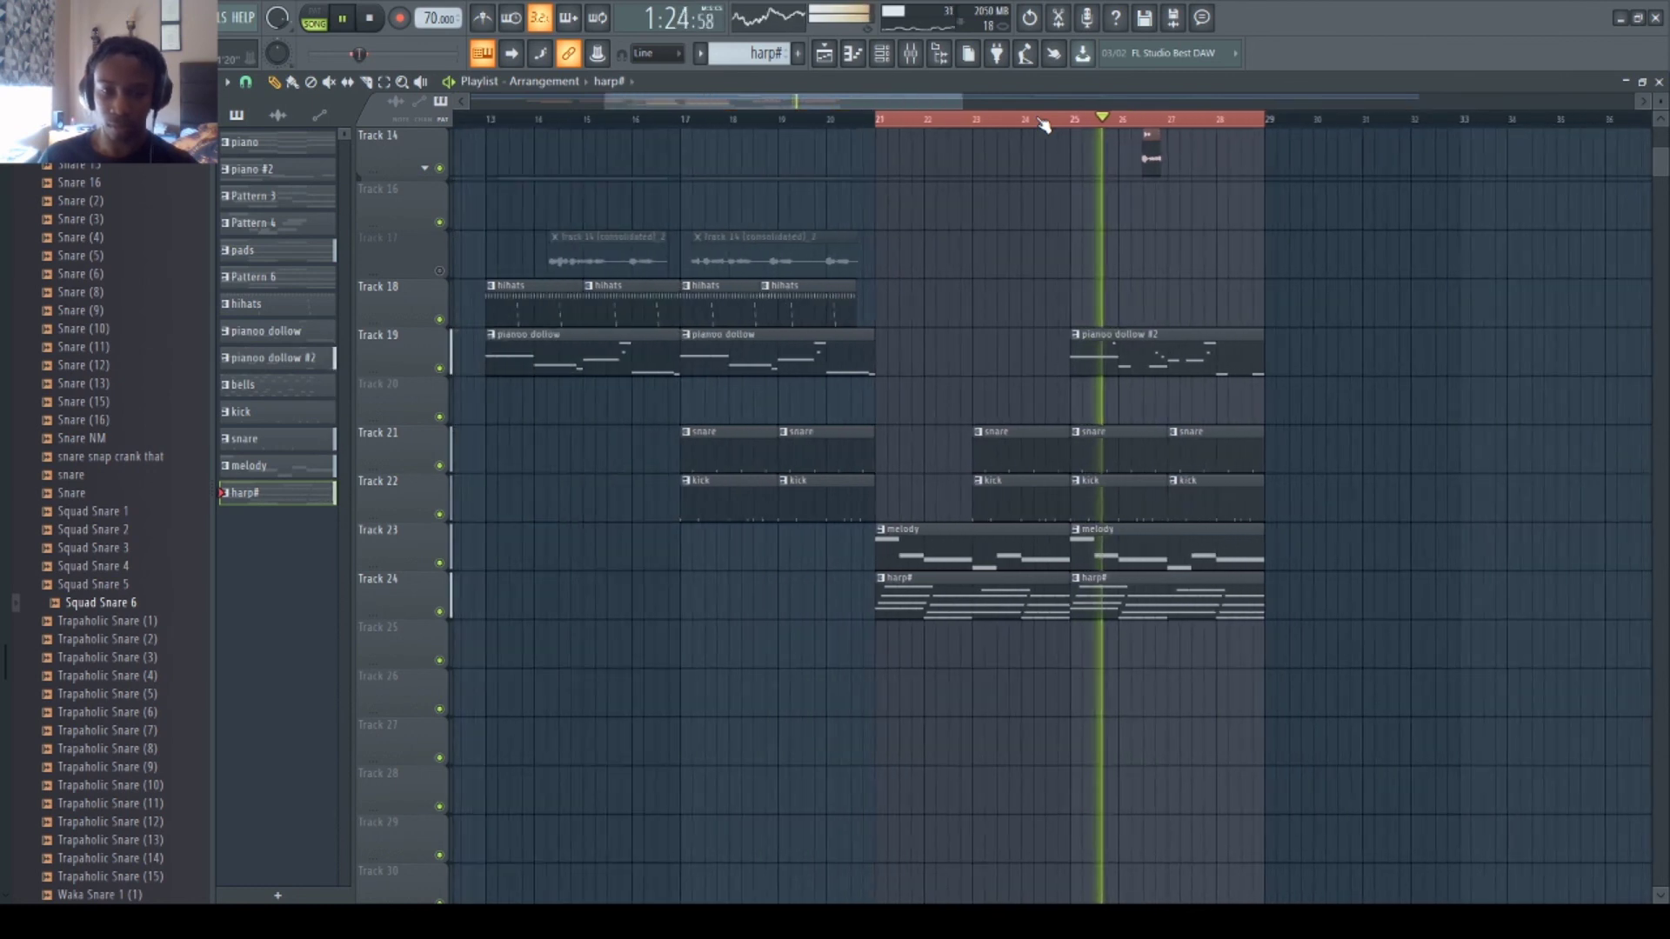
scroll(1044, 125, "down", 2)
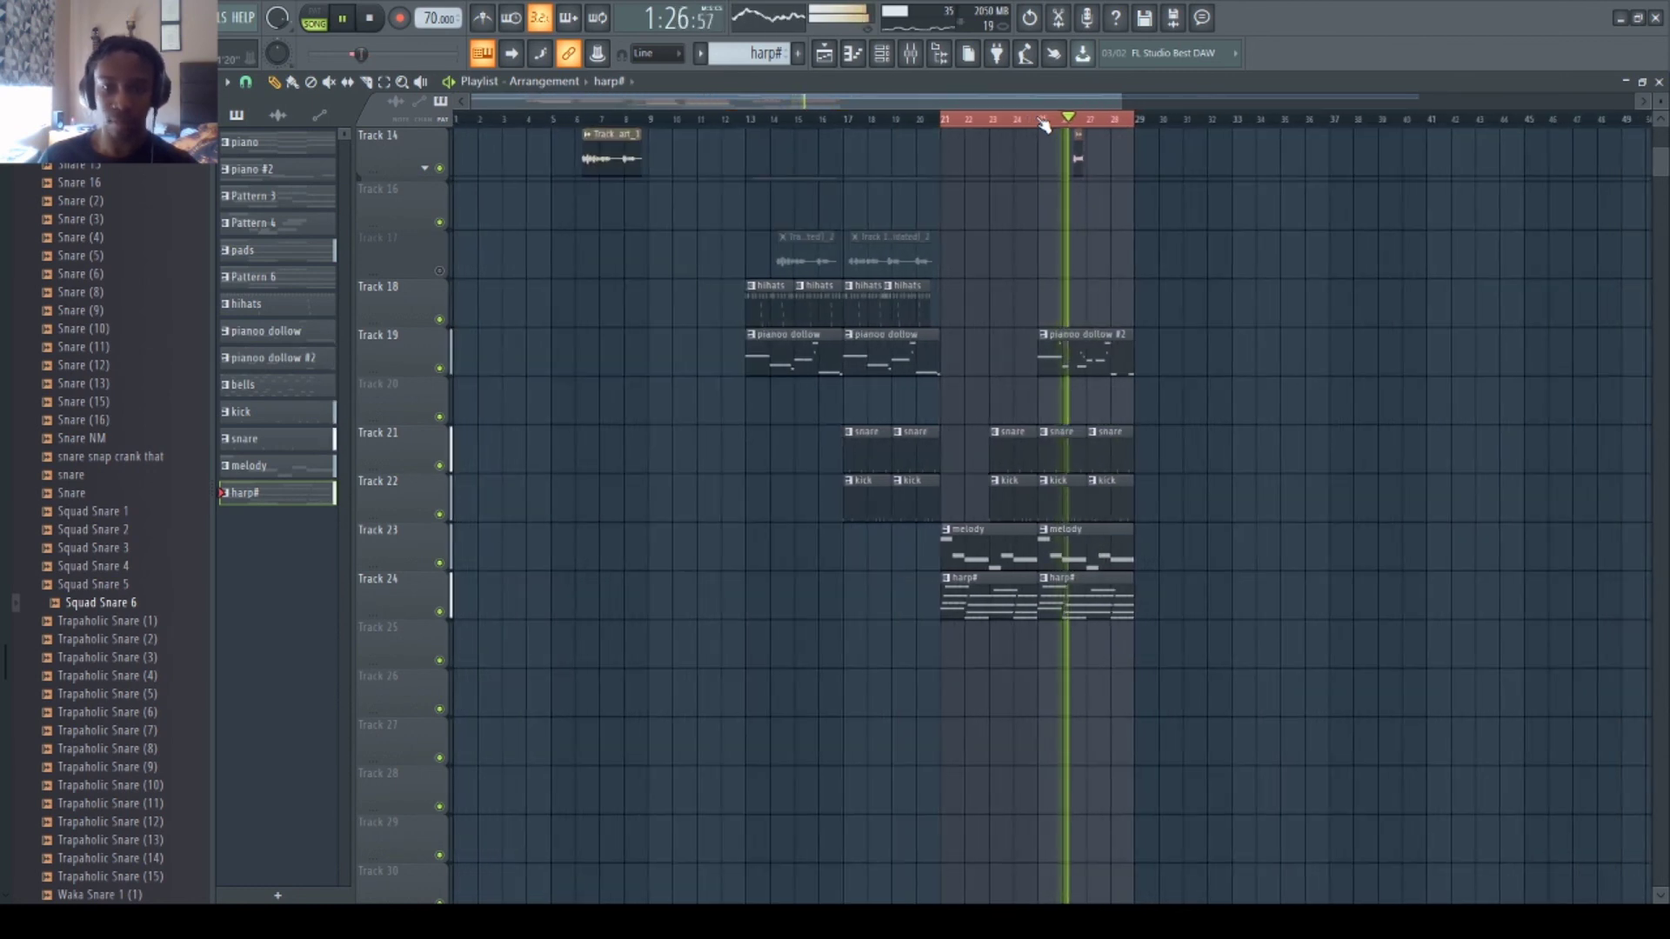
scroll(1043, 125, "up", 2)
scroll(1131, 261, "up", 3)
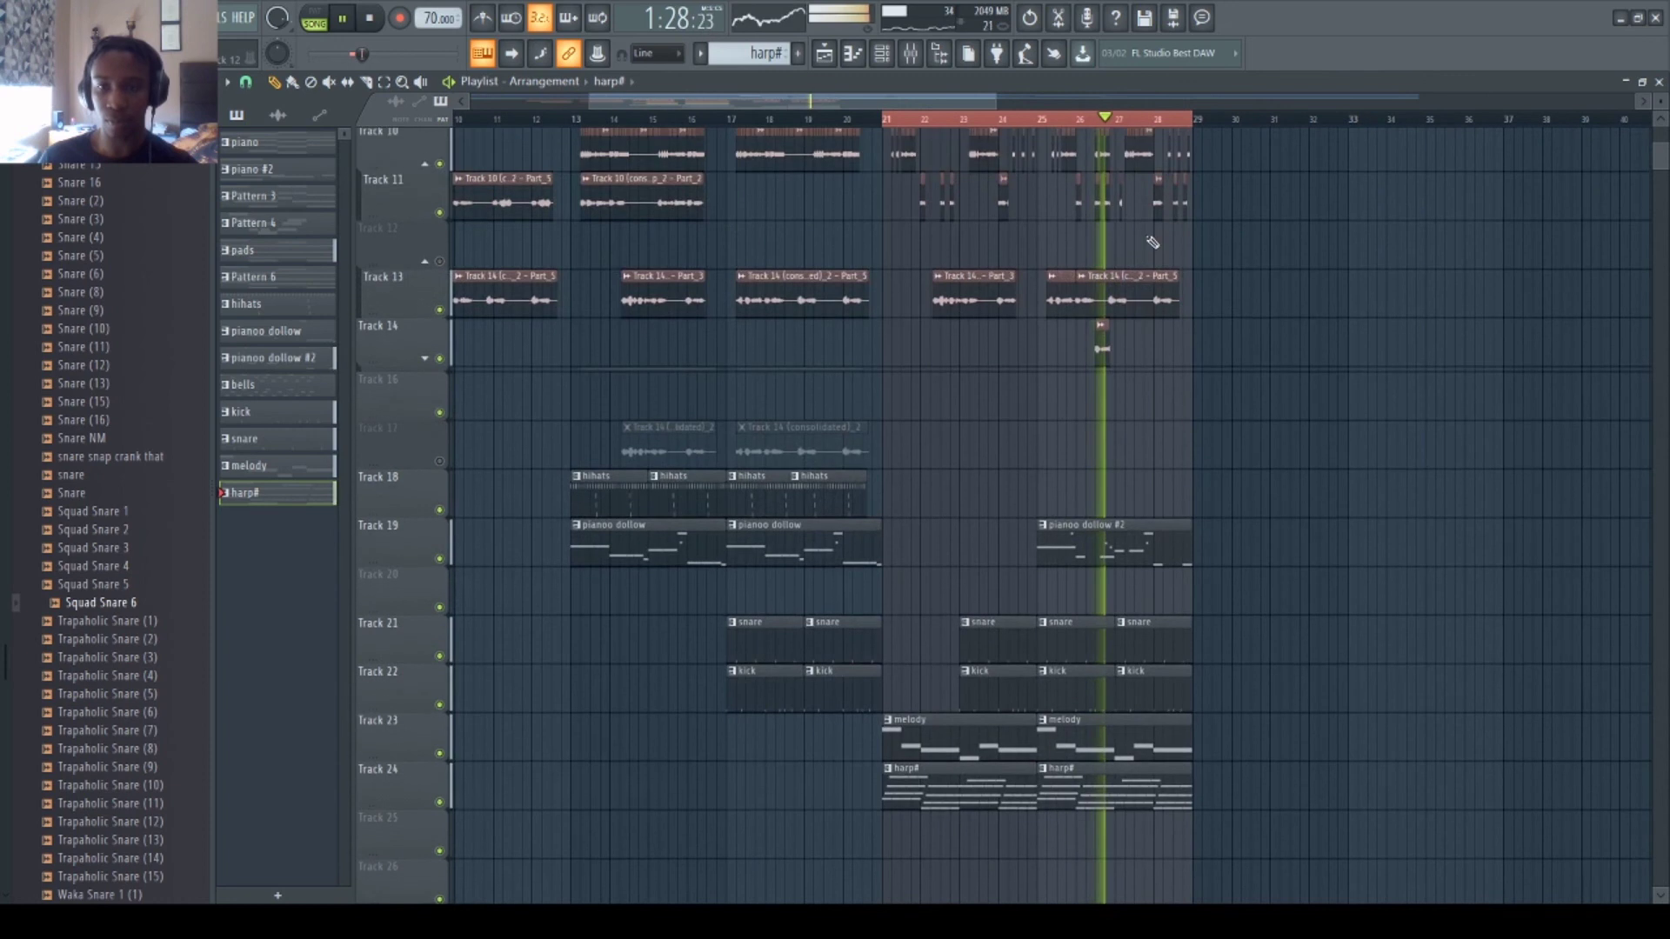
scroll(1190, 337, "up", 5)
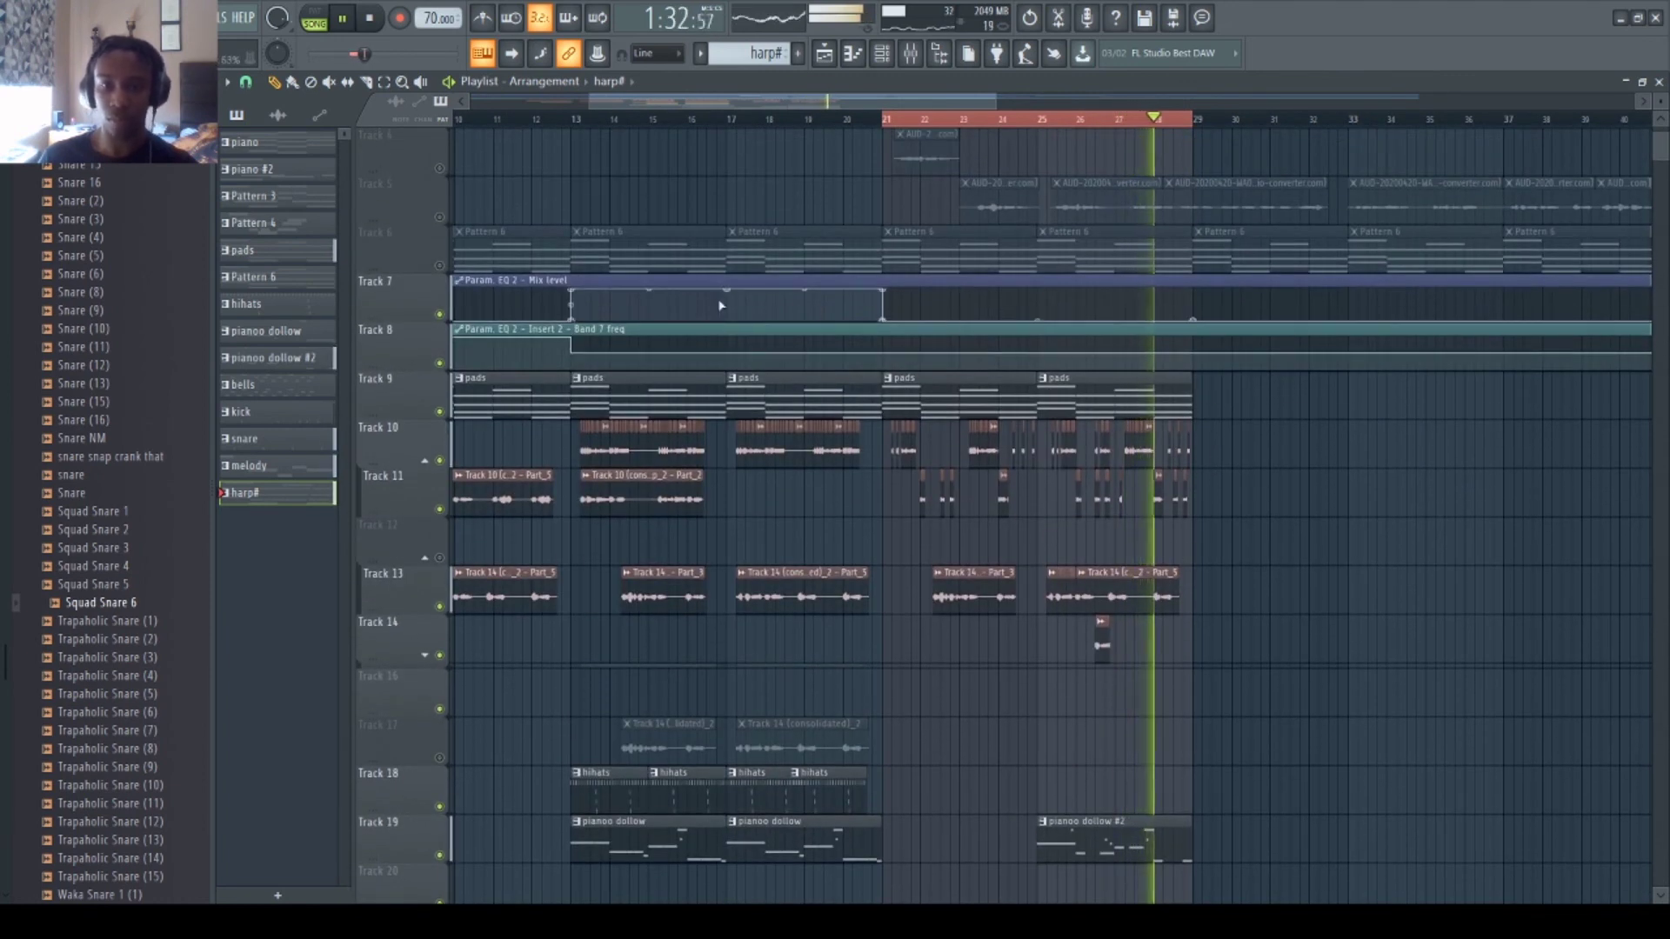
left_click(439, 266)
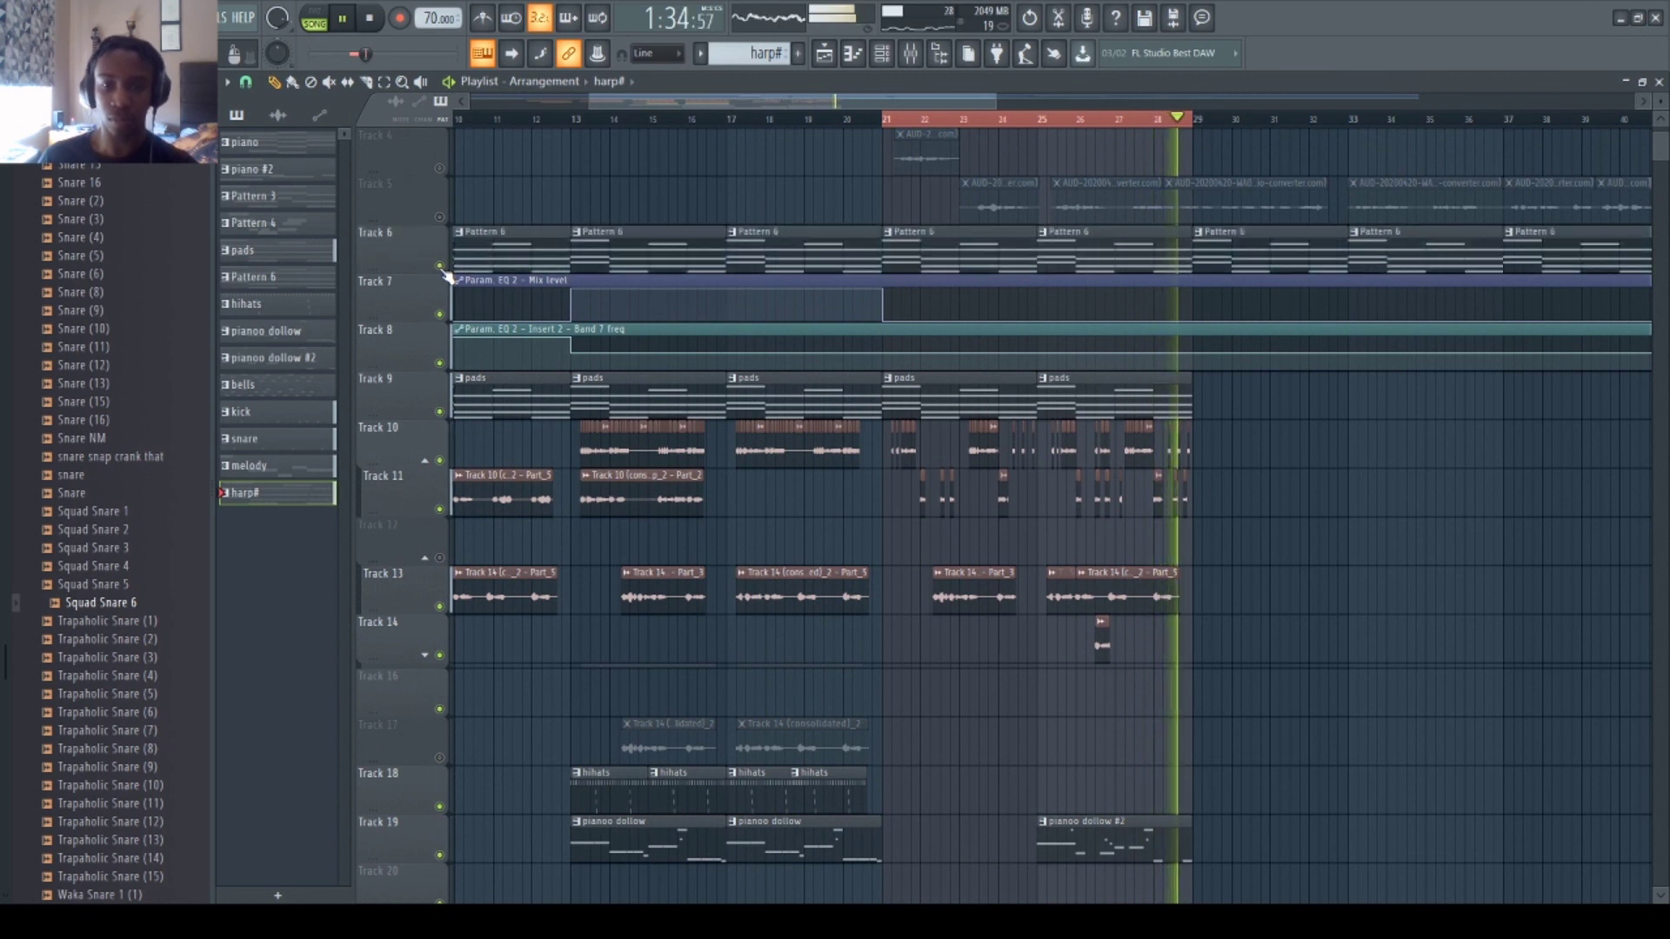
- Open the Close Grand notes of Pattern 6 and examine the chords across its four bars
double_click(937, 242)
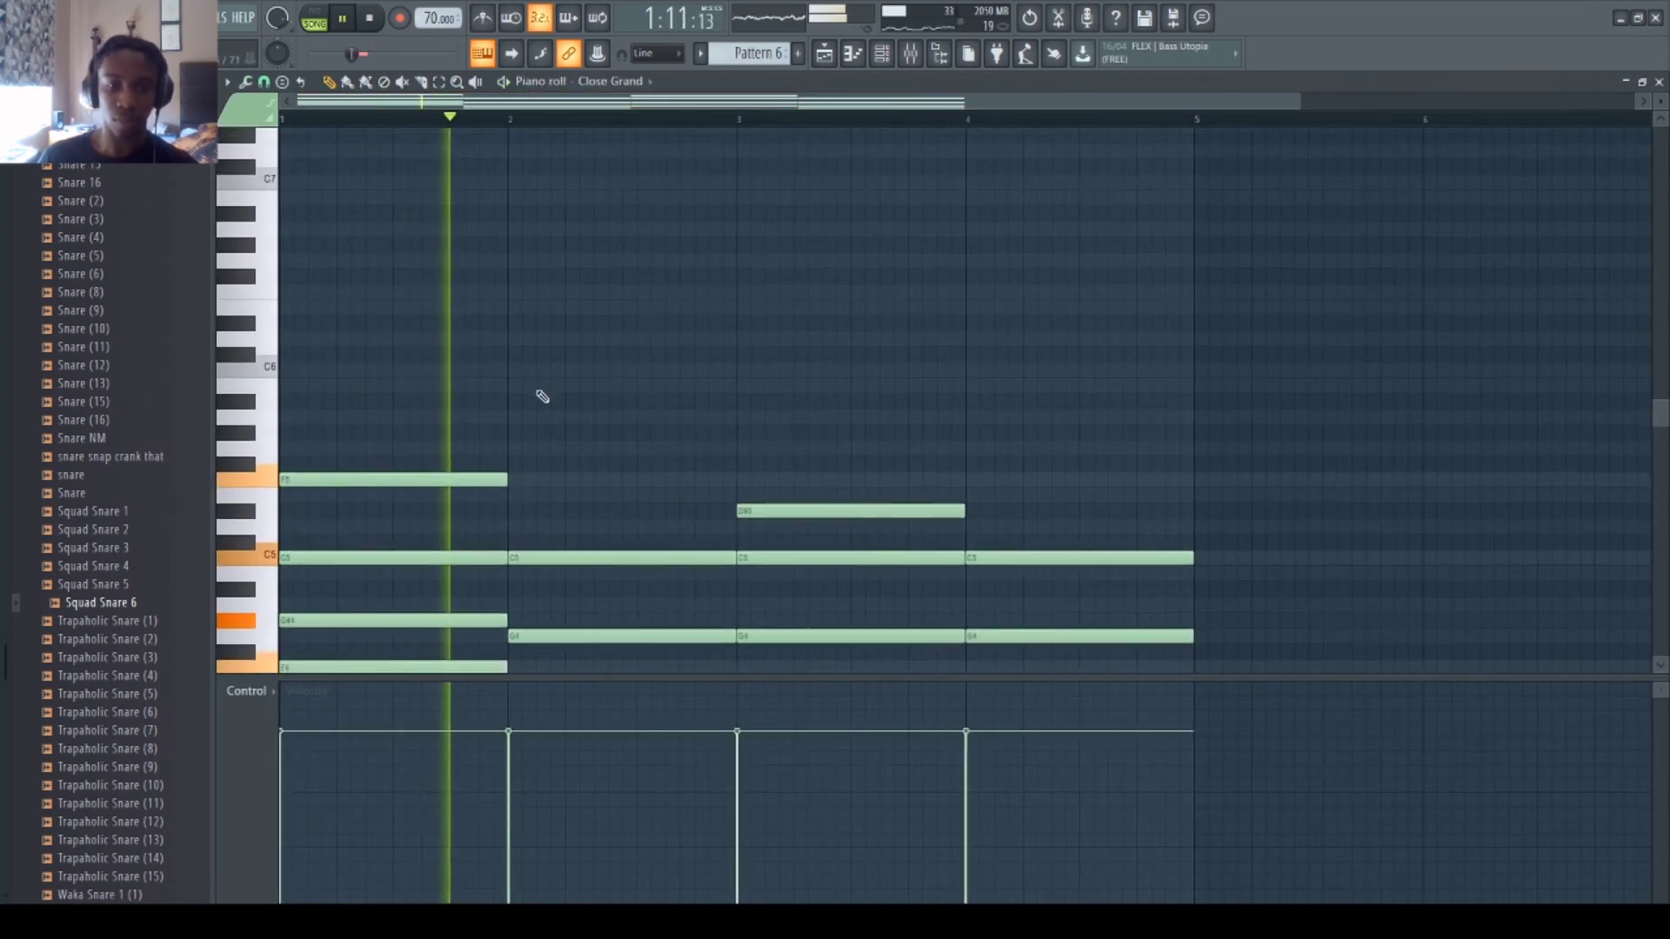
scroll(542, 397, "down", 5)
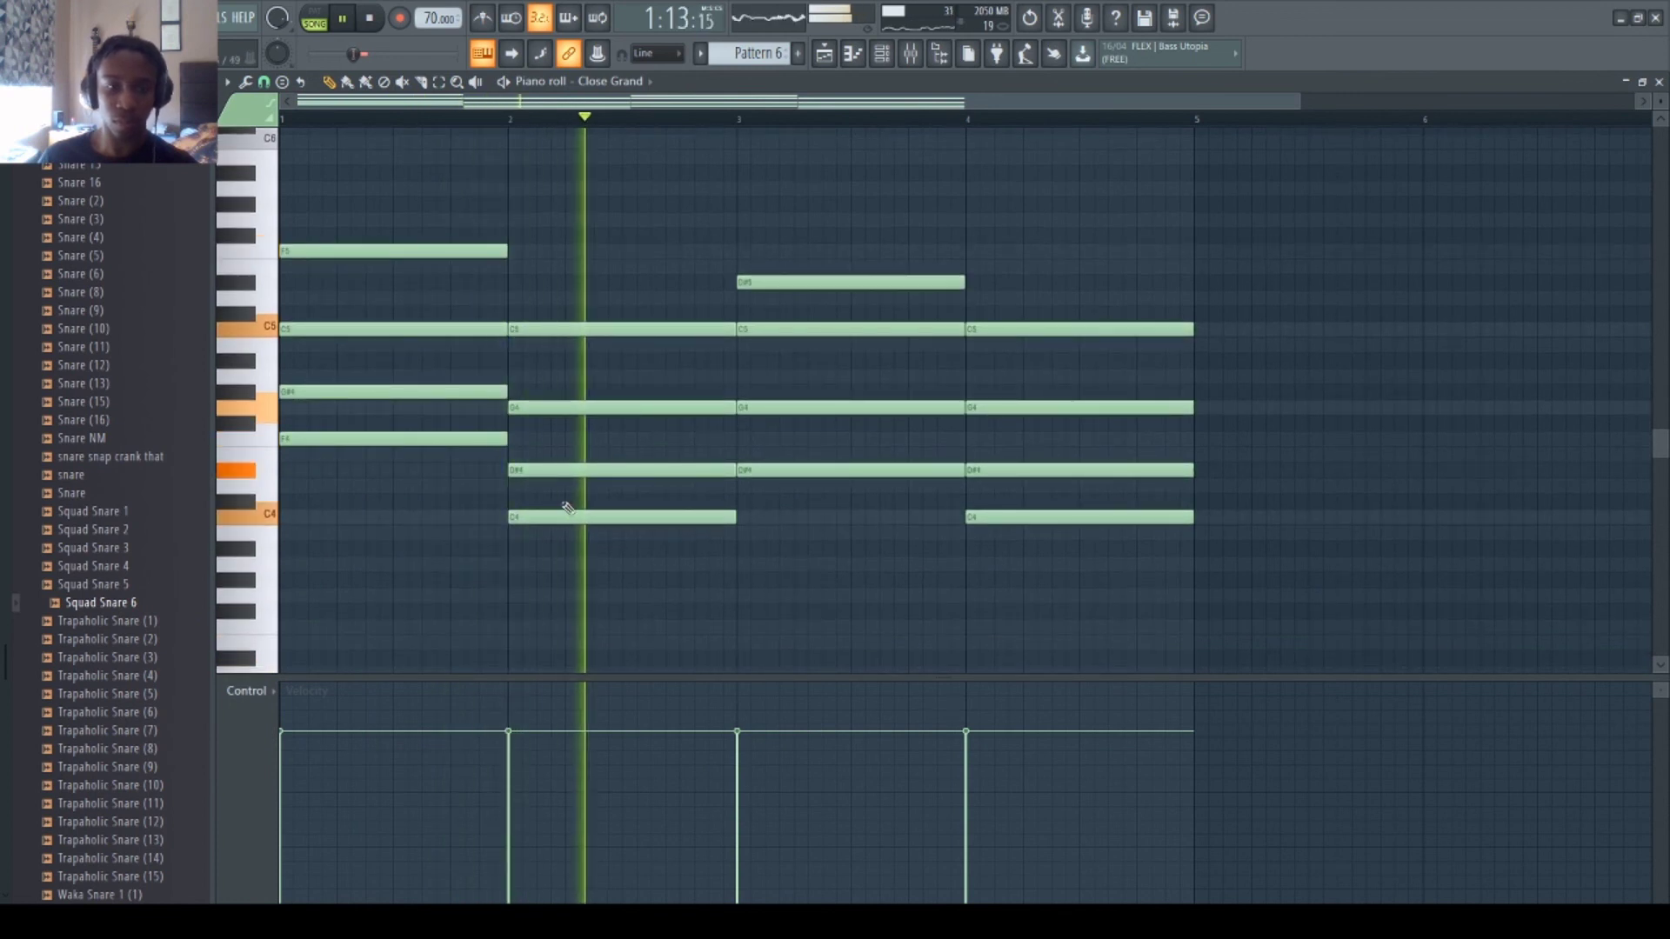
scroll(567, 508, "down", 3)
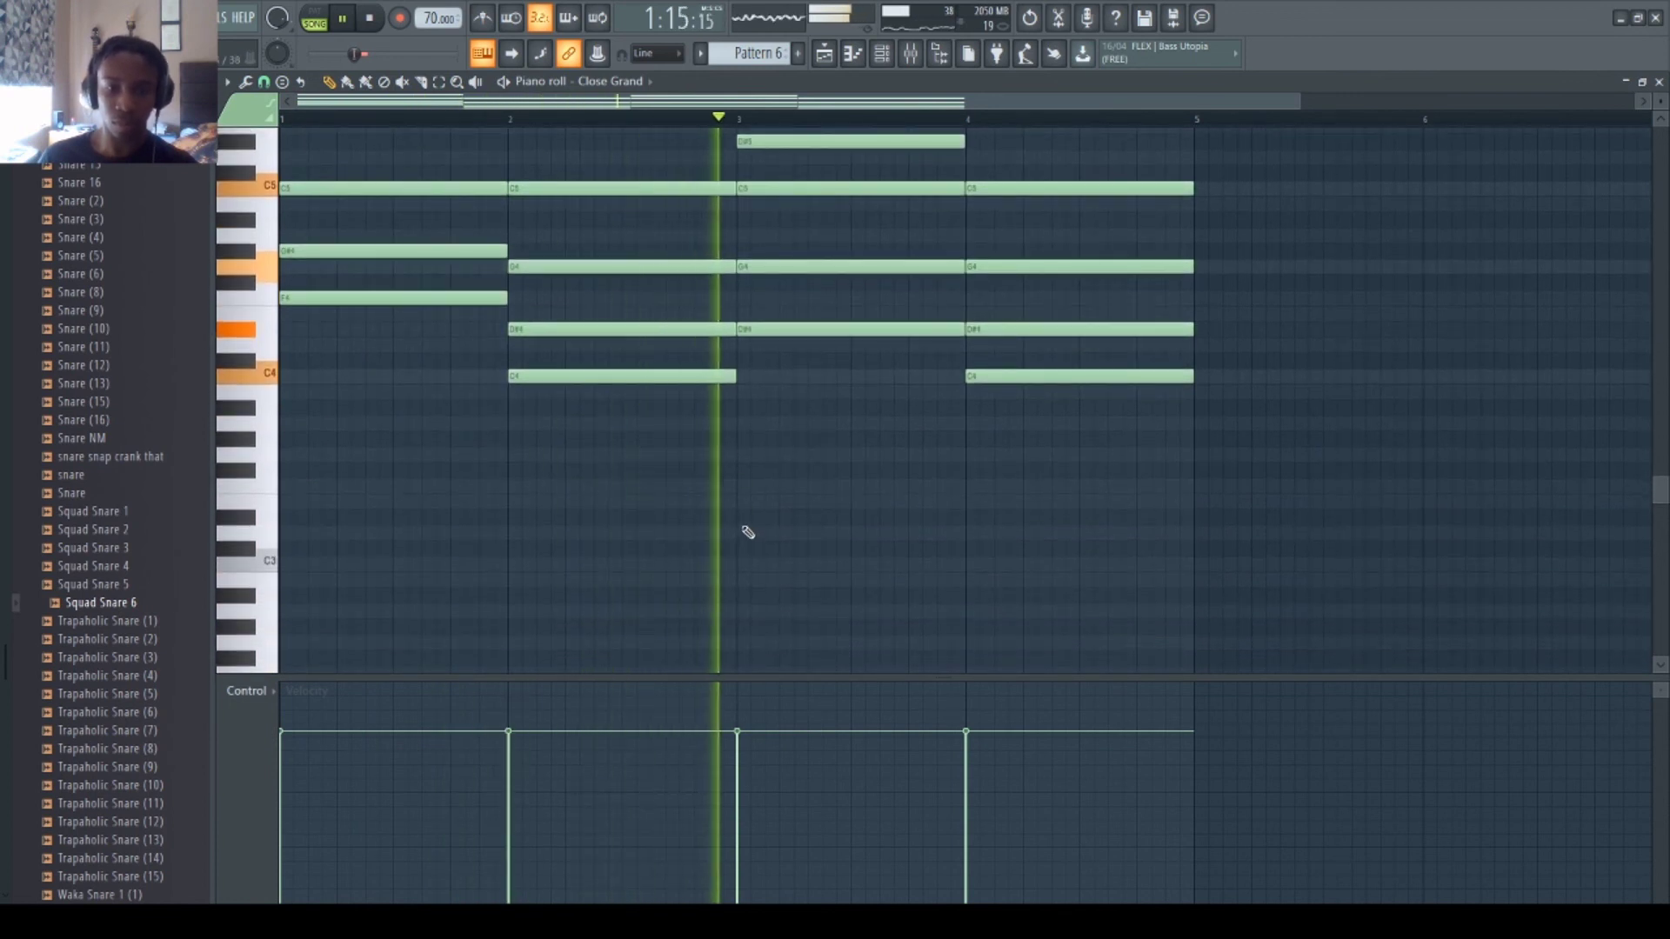
scroll(874, 312, "up", 3)
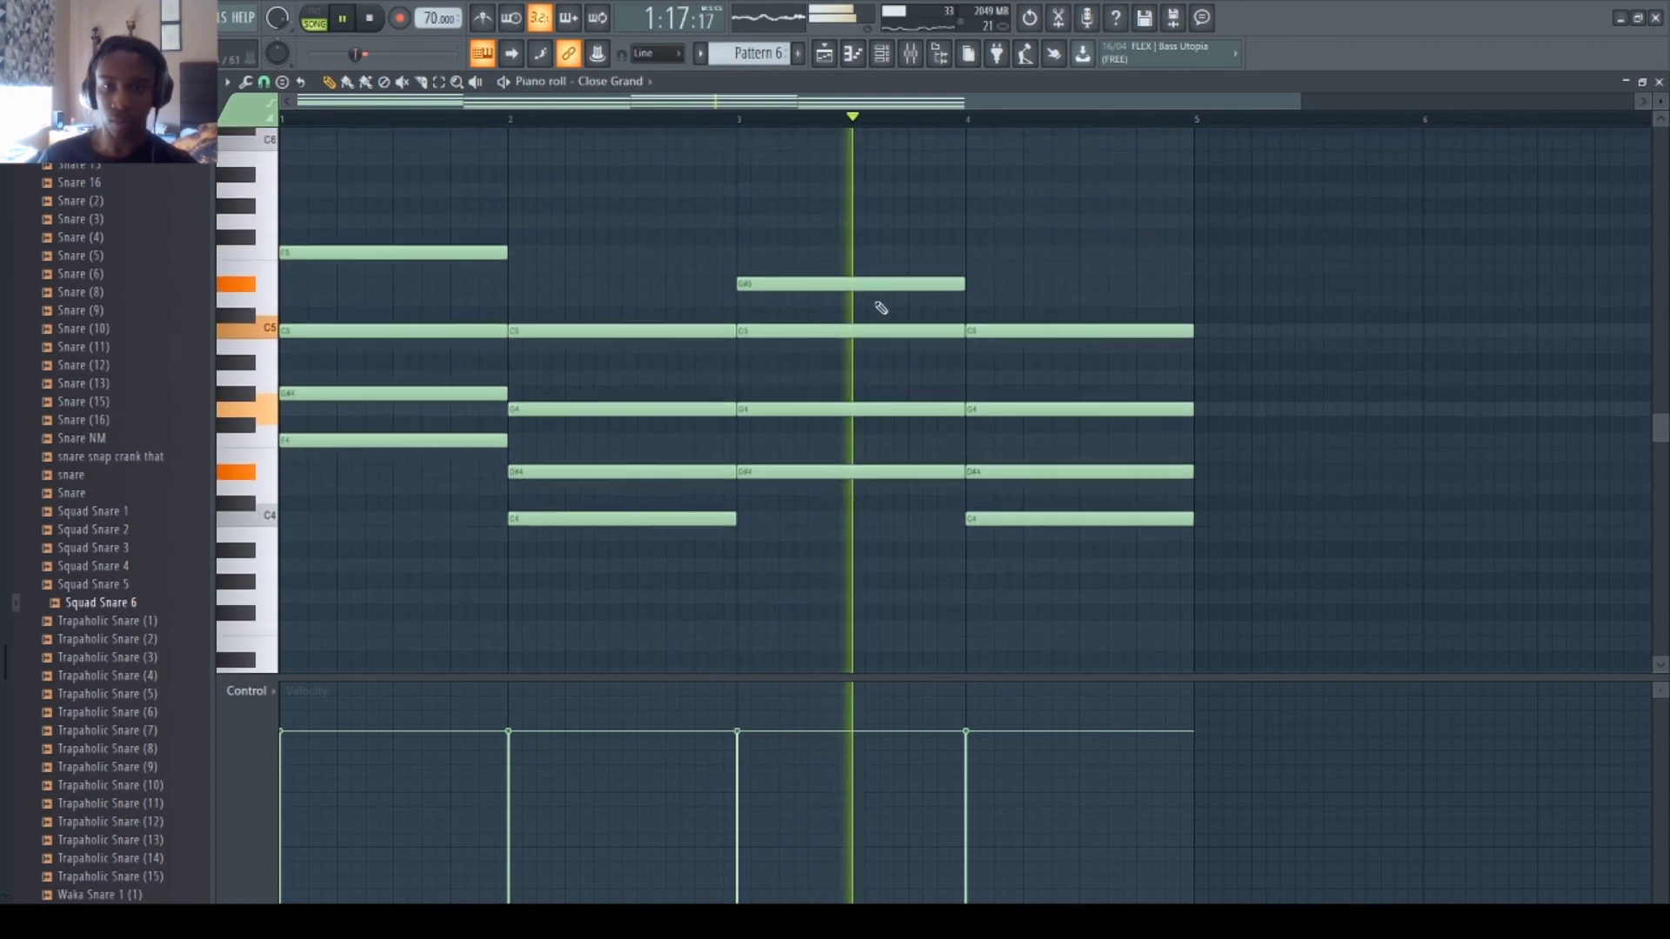
scroll(881, 308, "up", 1)
- Select the Close Grand, GMS #2, Omnisphere, Omnisphere #2 and Squad Snare 6 channels in the channel rack
left_click(881, 54)
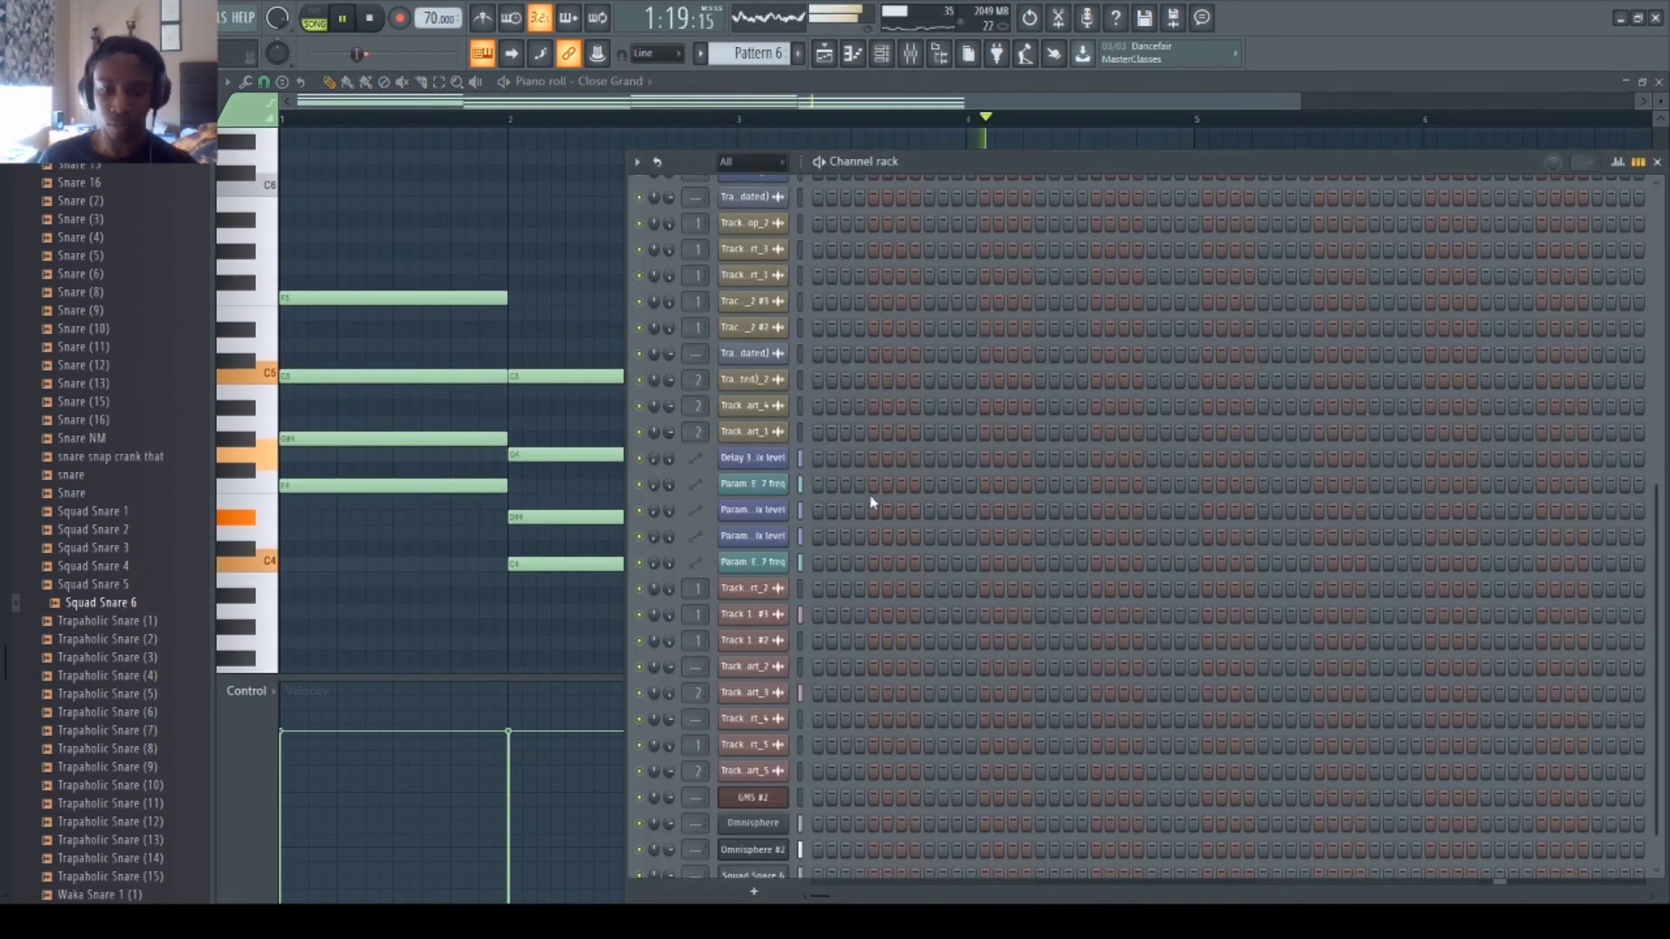
scroll(872, 501, "down", 1)
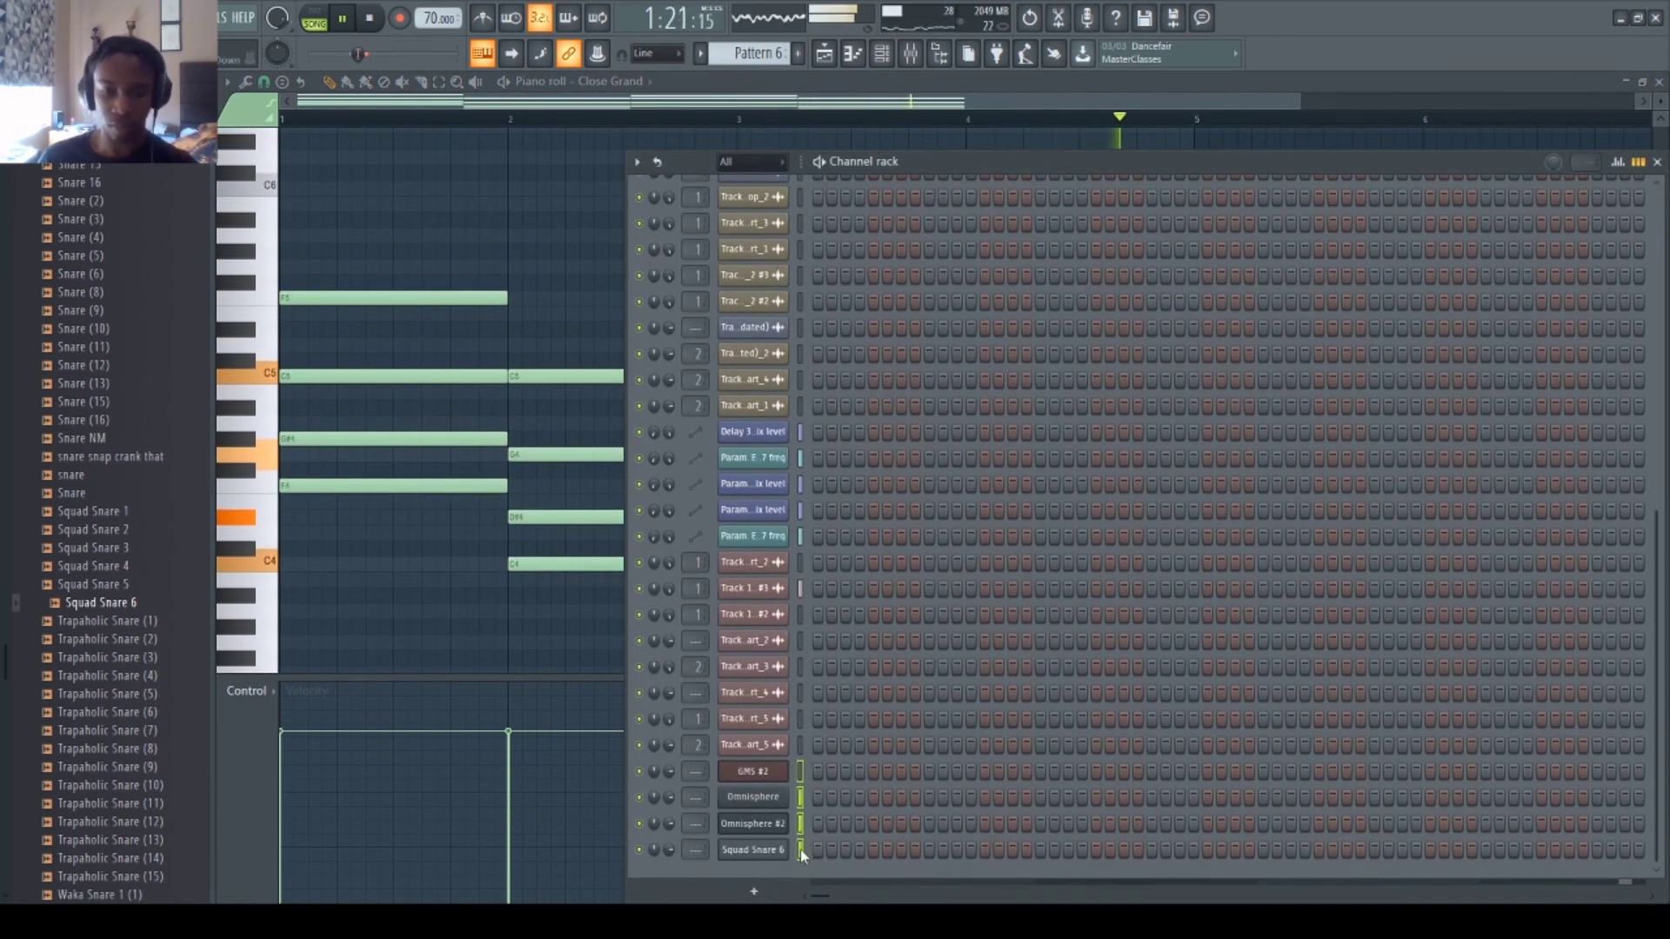
scroll(800, 707, "up", 9)
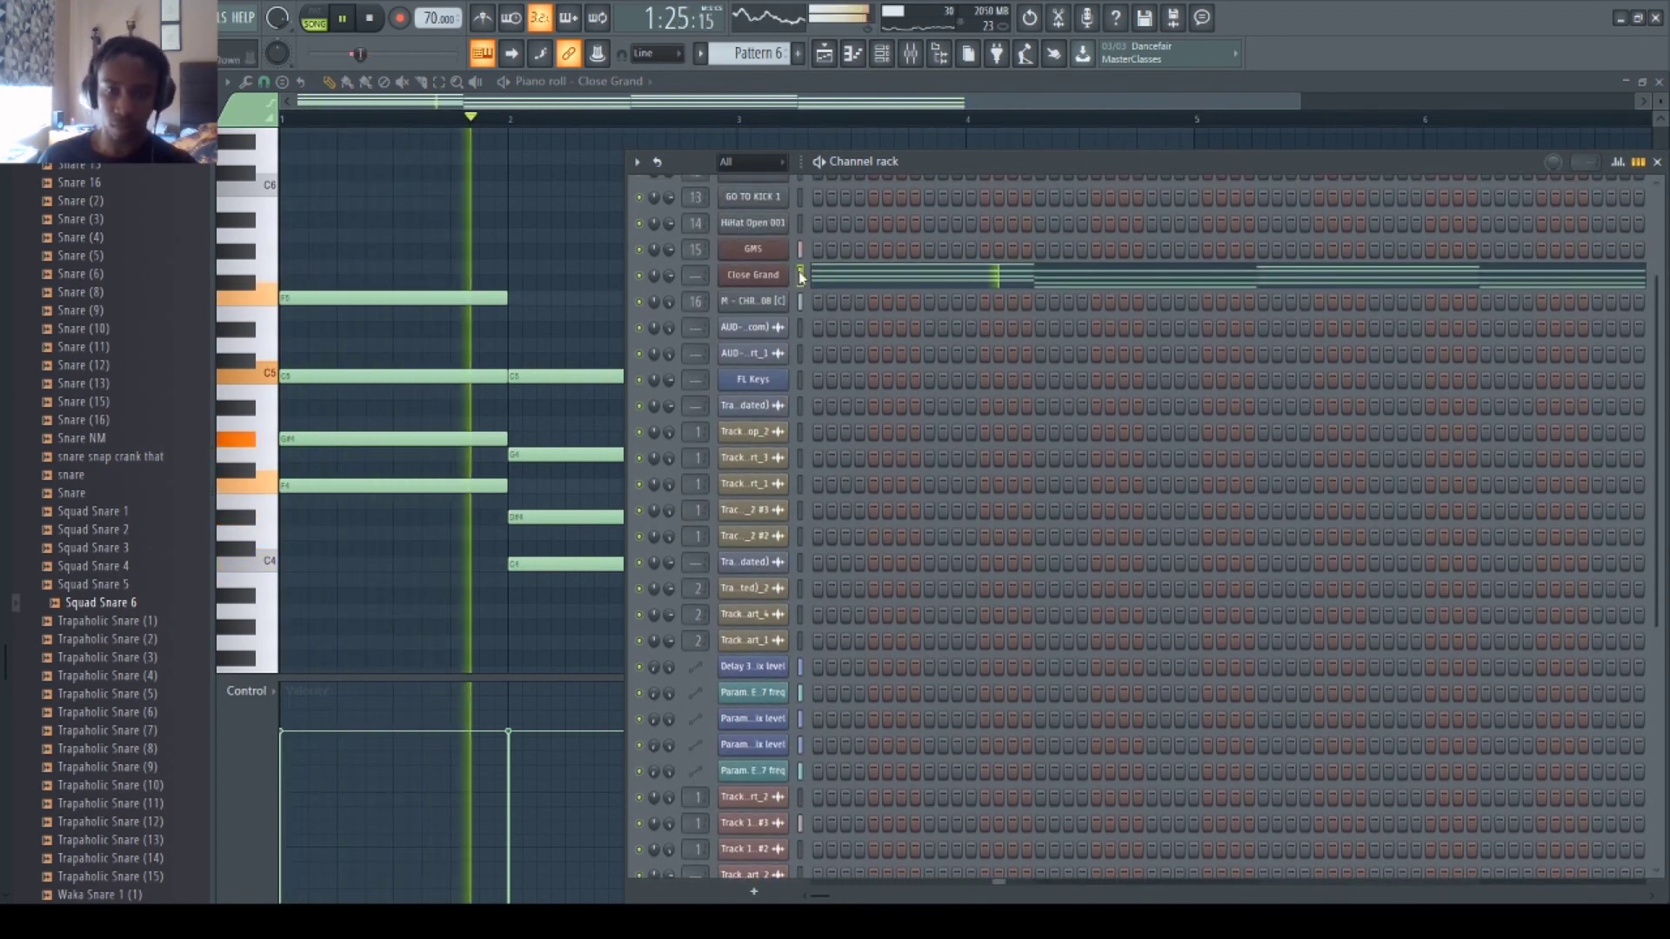
- Route the selected channels to consecutive mixer inserts starting at Insert 19
key("F5")
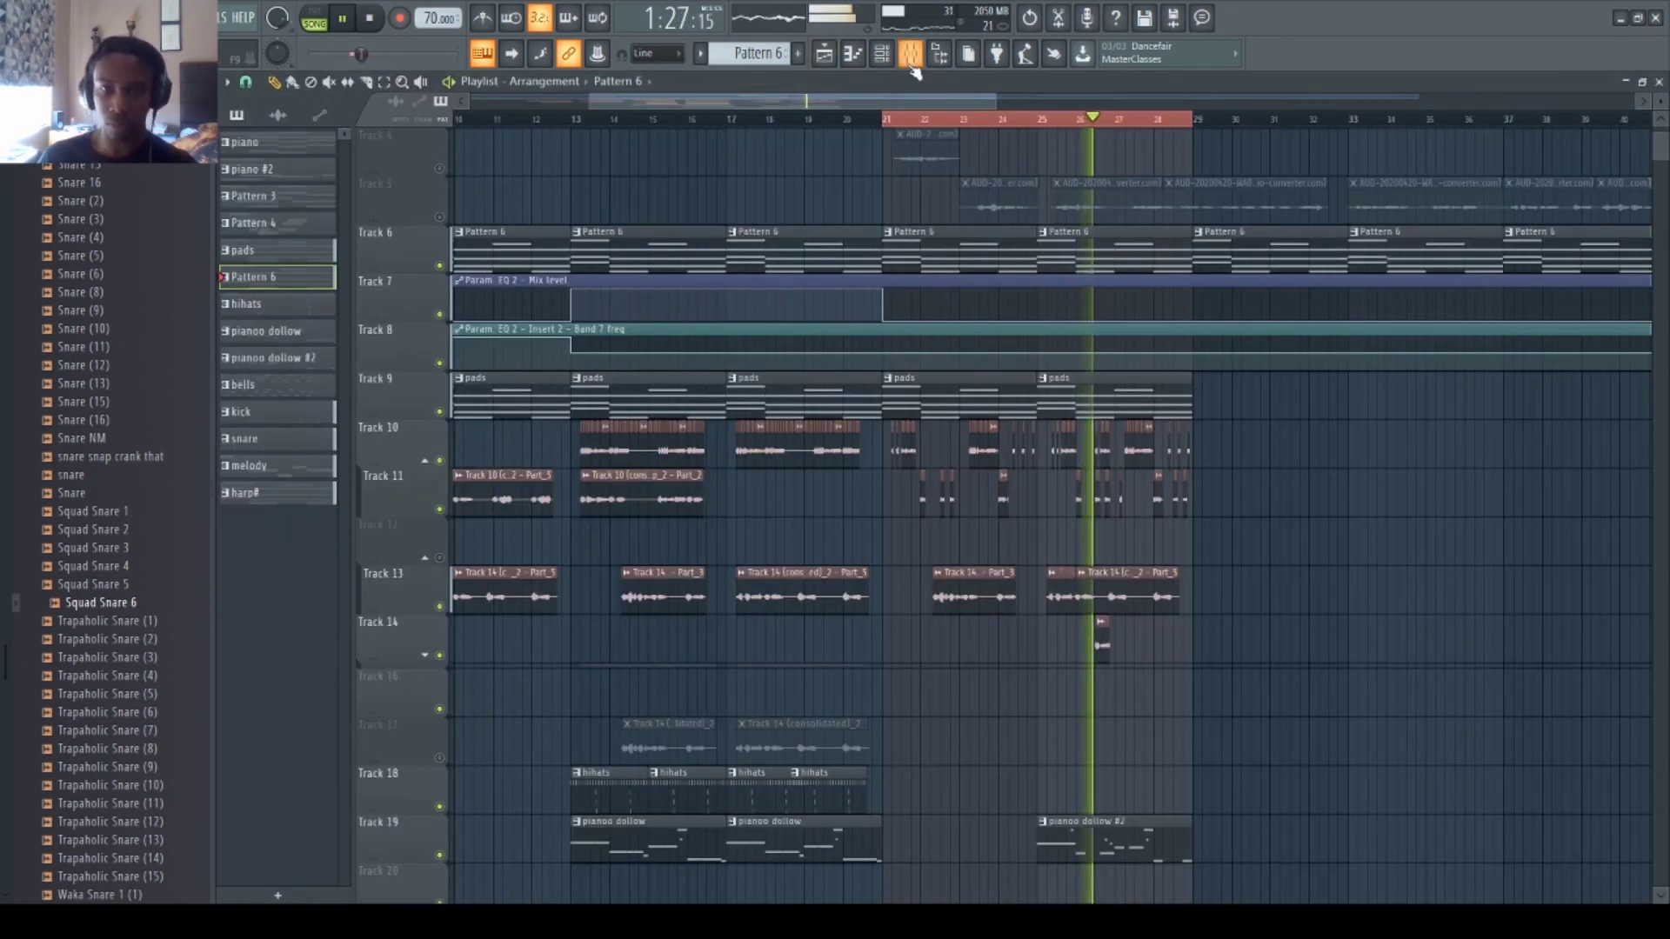
key("F9")
left_click(978, 322)
left_click(1014, 306)
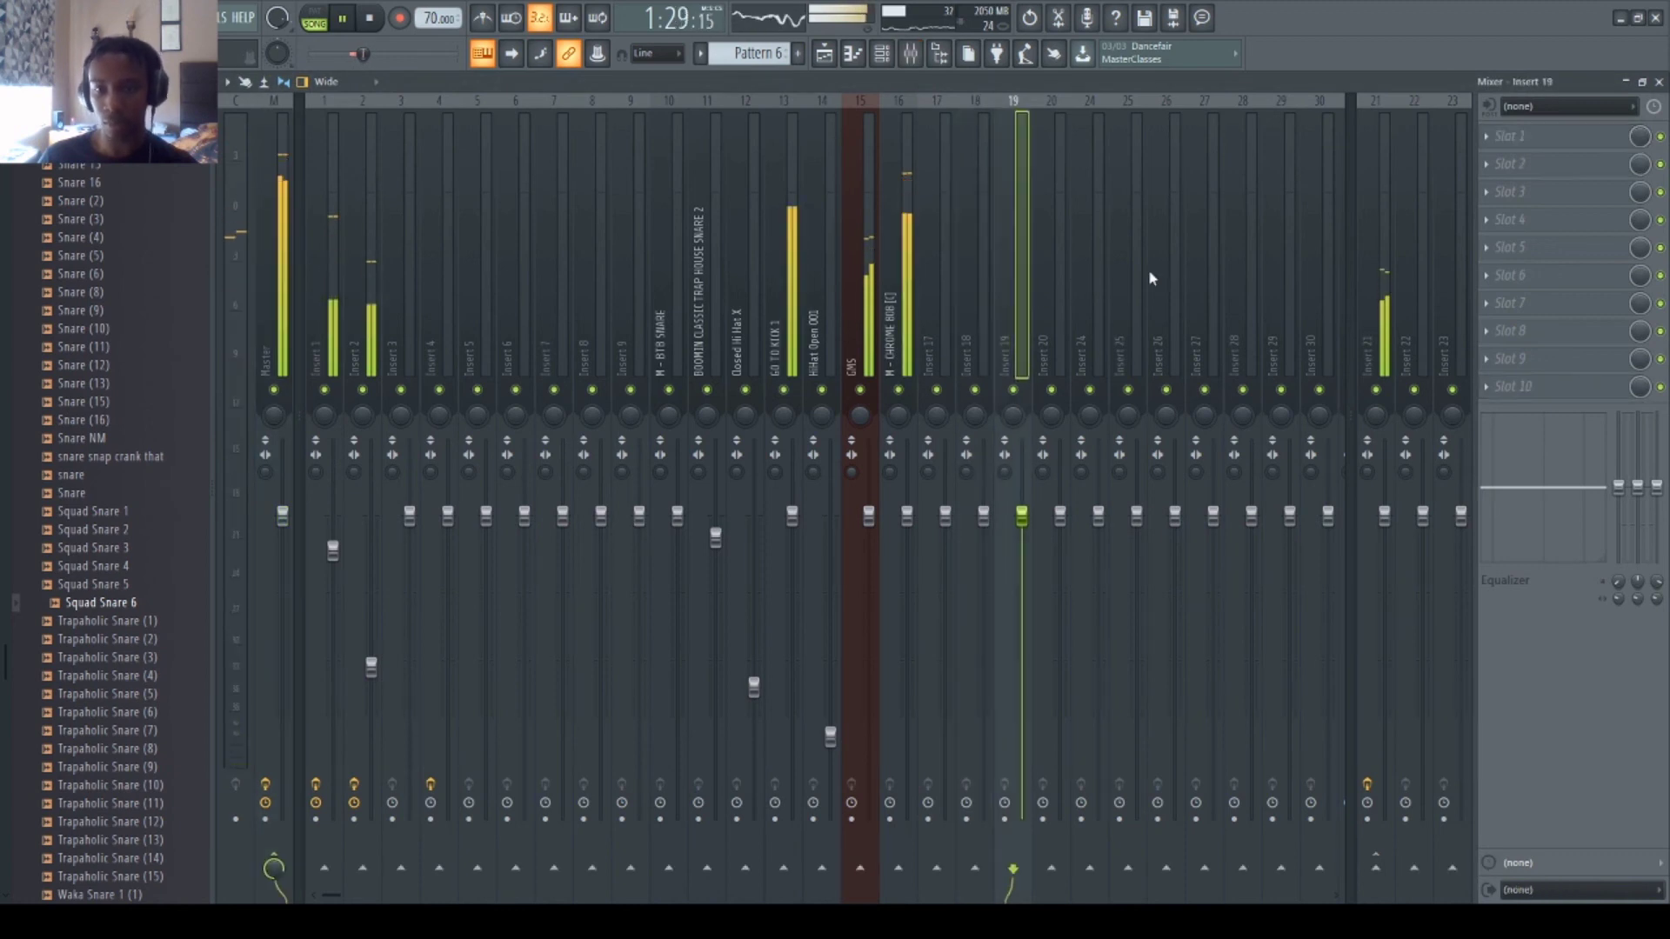
key("ctrl+shift+l")
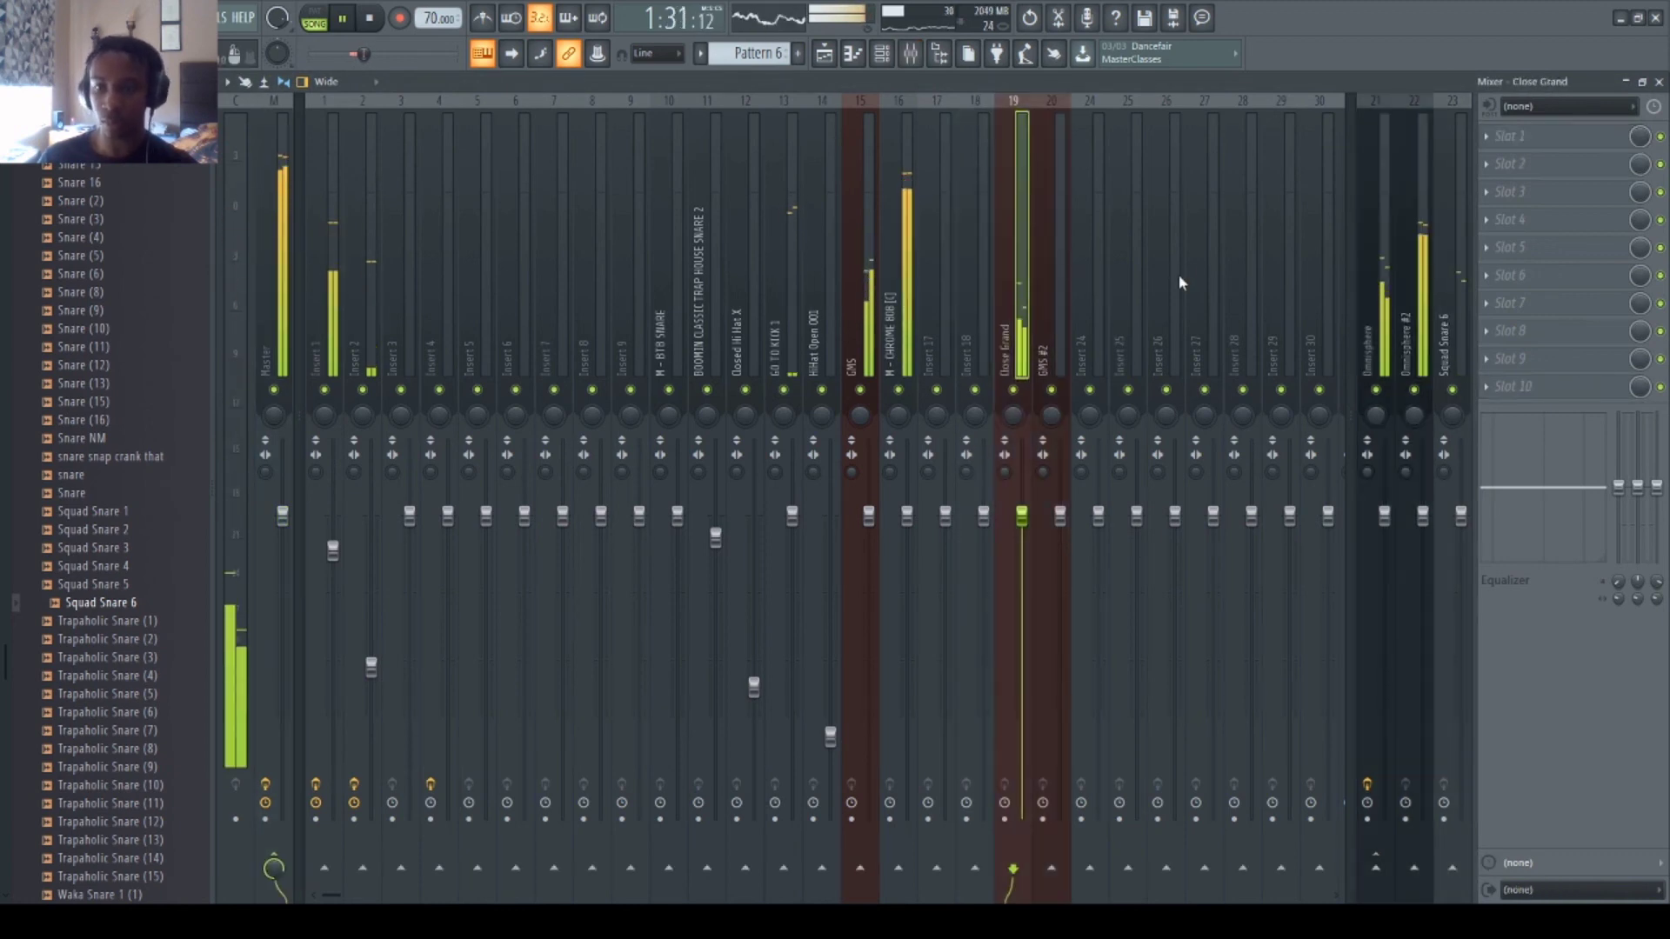
scroll(1161, 306, "right", 3)
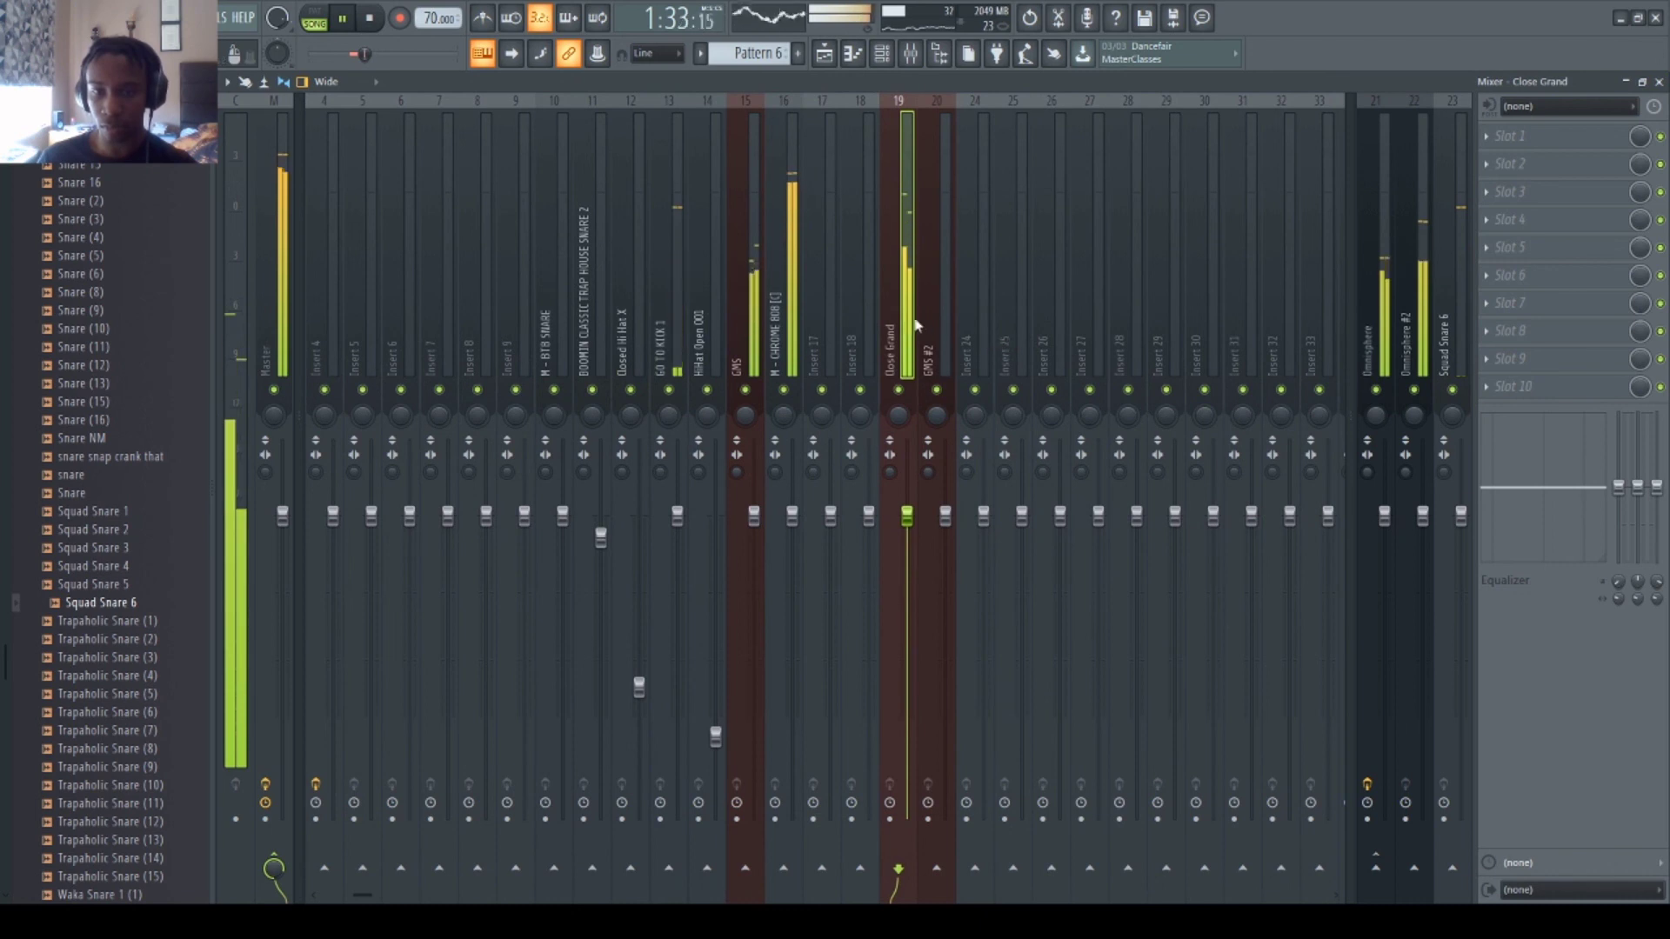
- Stop playback and return to the playlist to view the whole arrangement
key("space")
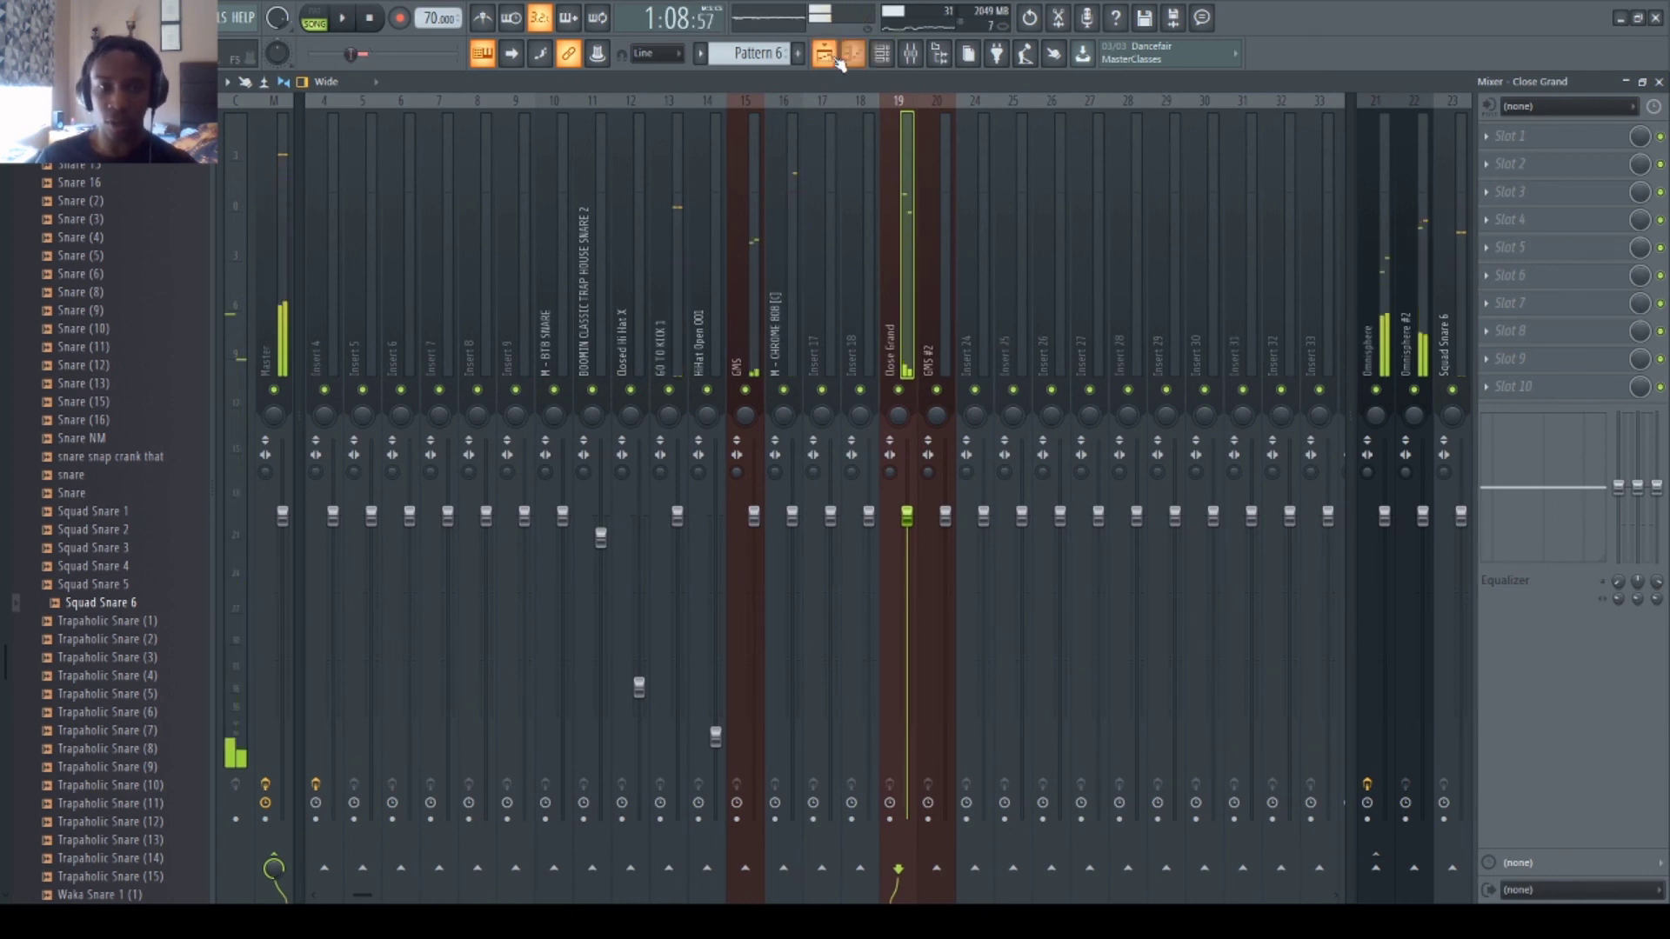
left_click(824, 54)
scroll(820, 130, "down", 6)
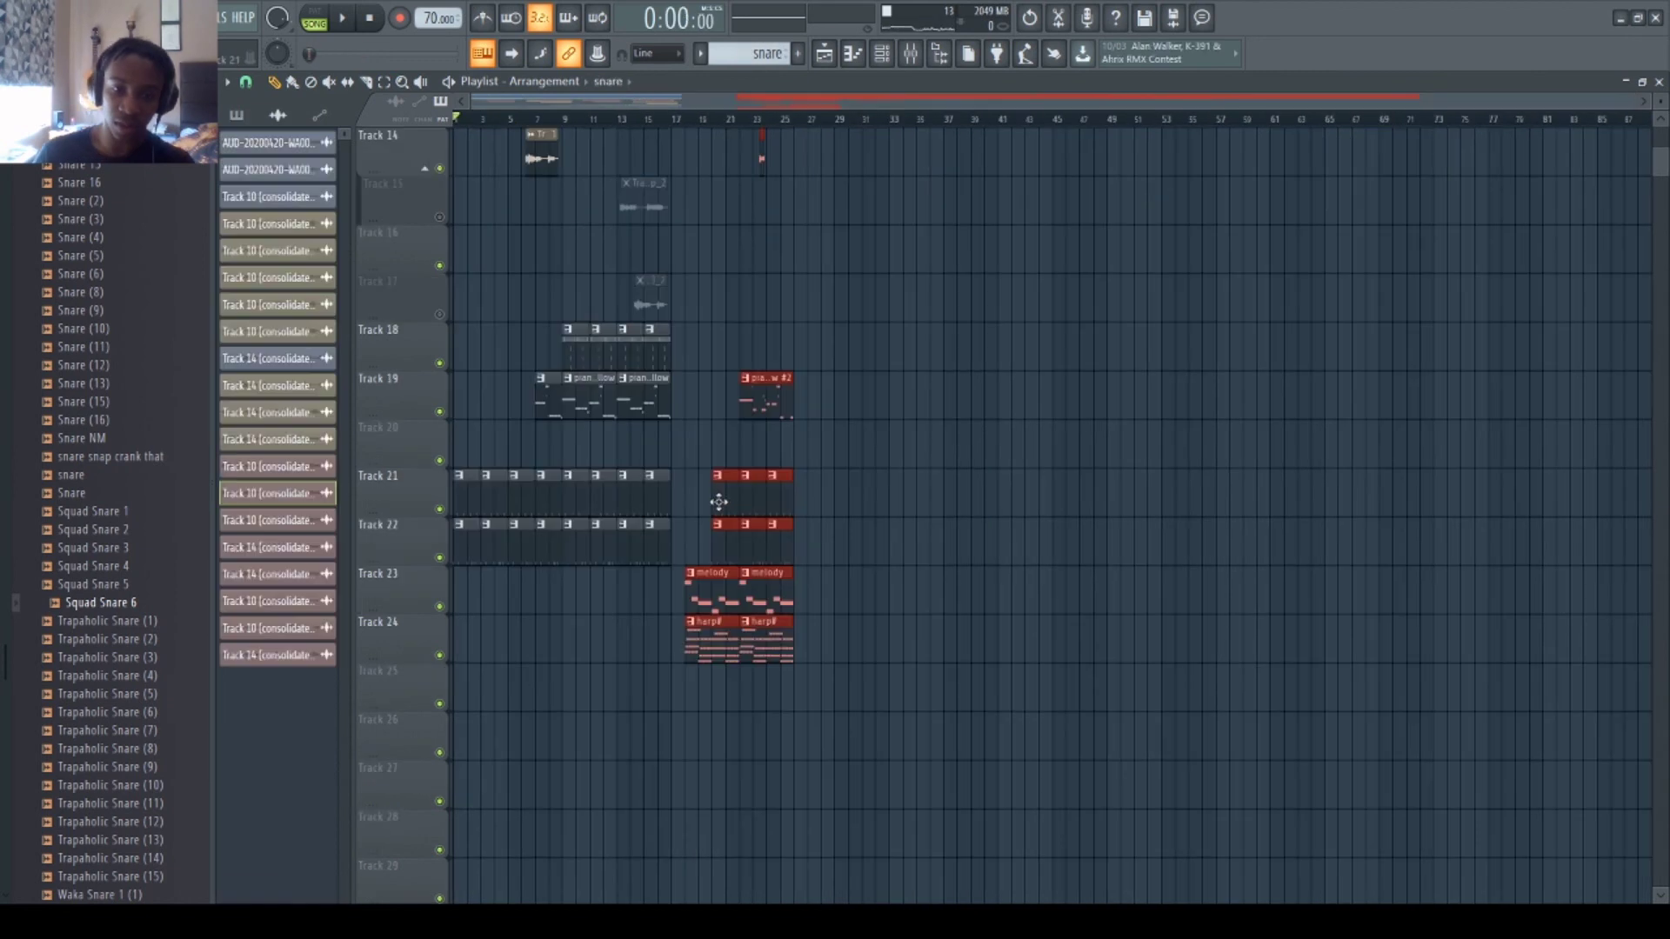
- Shift the selected clips of the second section to start at bar 17 and play the arrangement
mouse_move(727, 604)
left_mouse_down()
mouse_move(701, 603)
mouse_move(715, 608)
left_mouse_up()
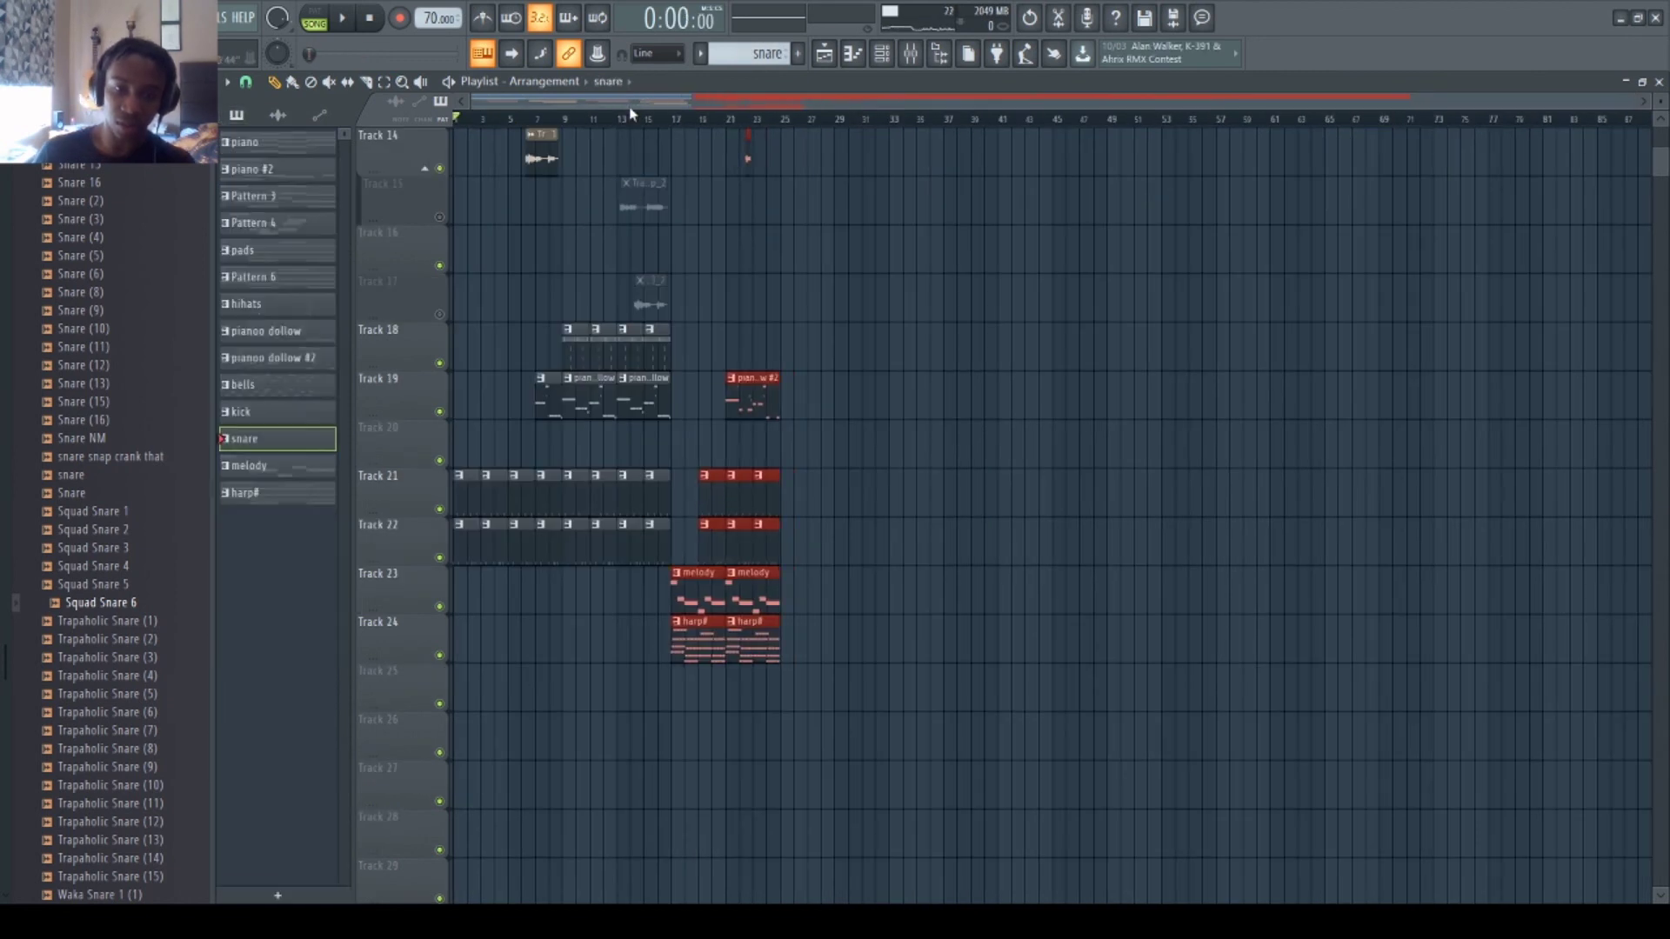
key("space")
scroll(632, 154, "up", 5)
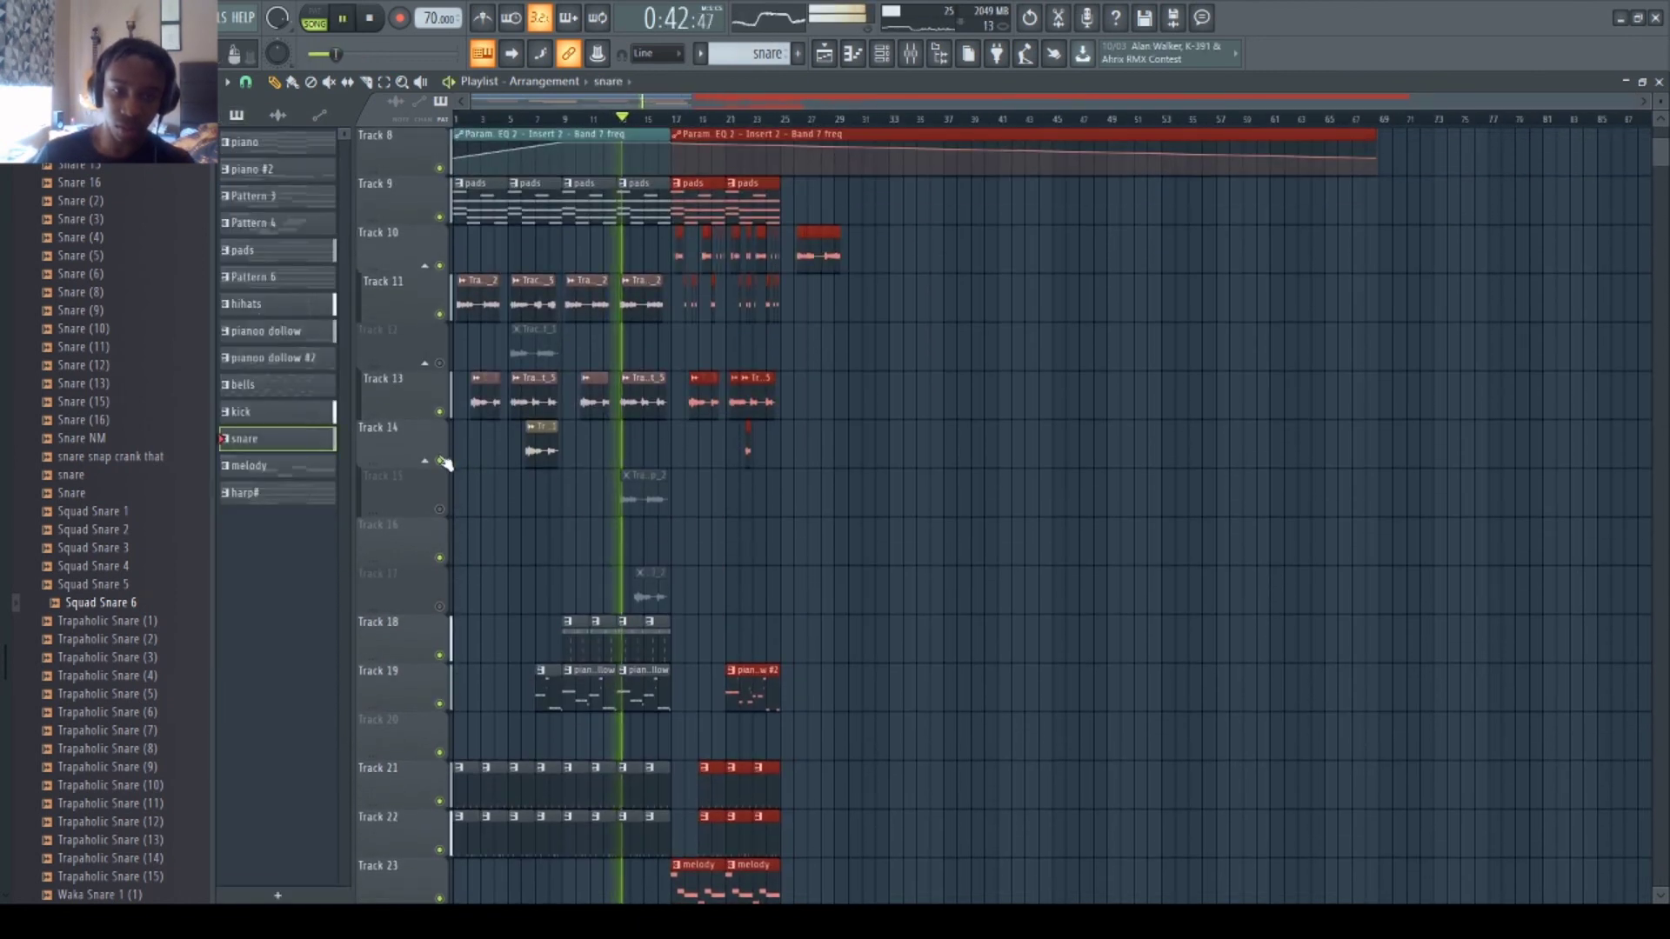
- Mute Track 14 and replay the arrangement from an earlier bar
left_click(708, 529)
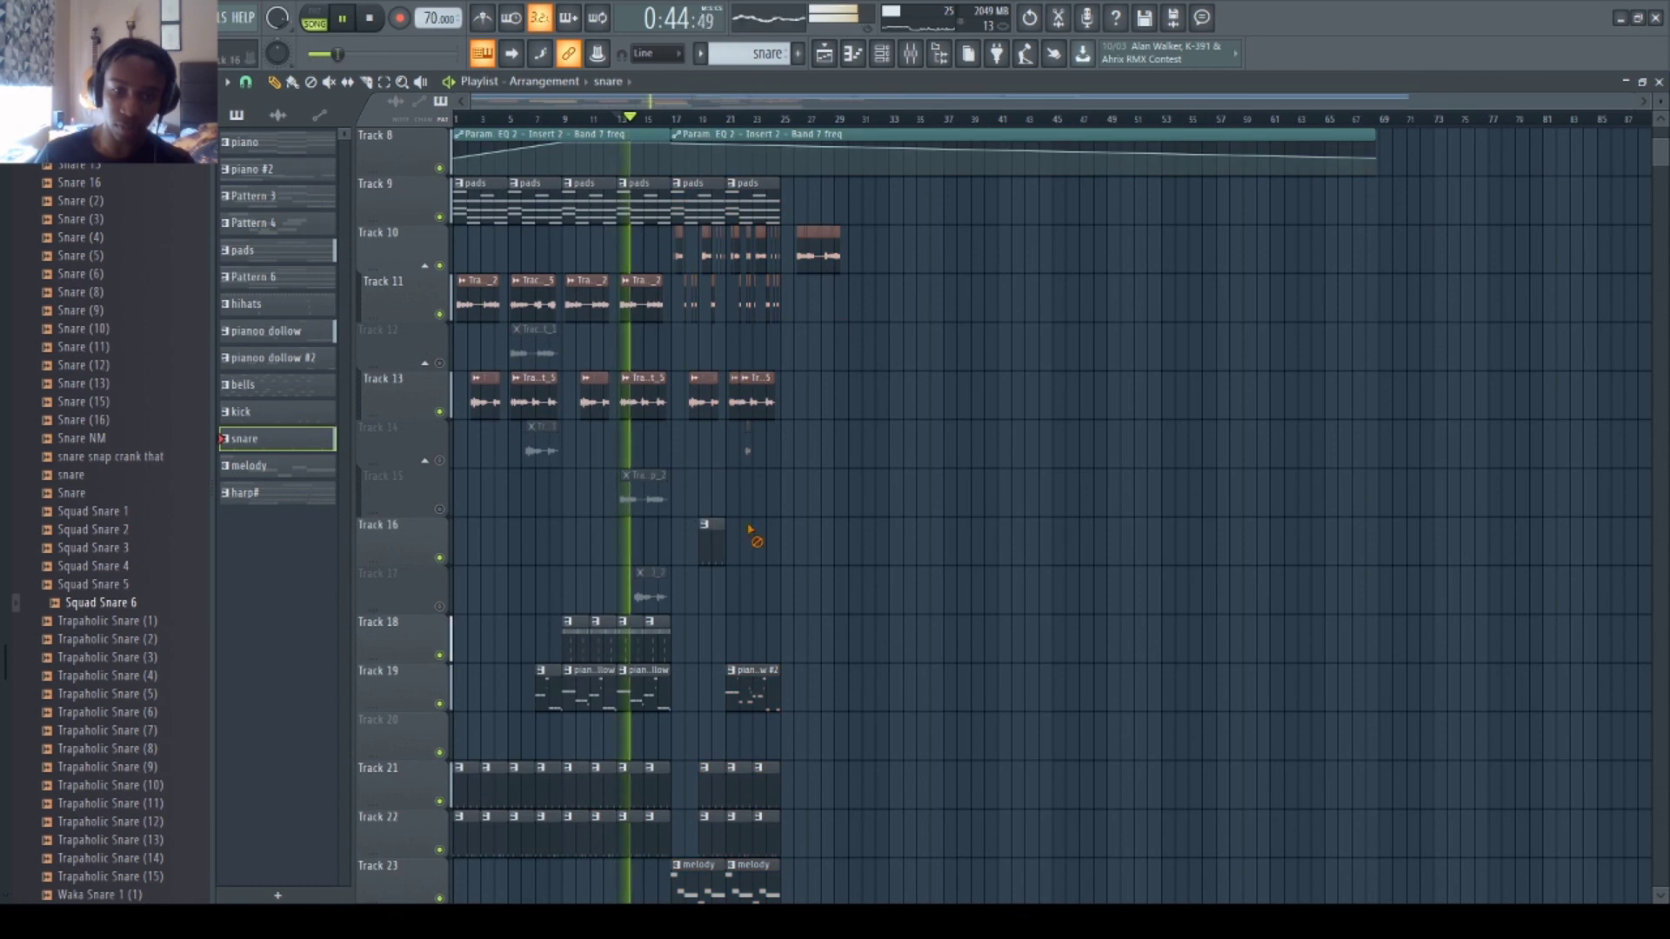
scroll(732, 592, "down", 1)
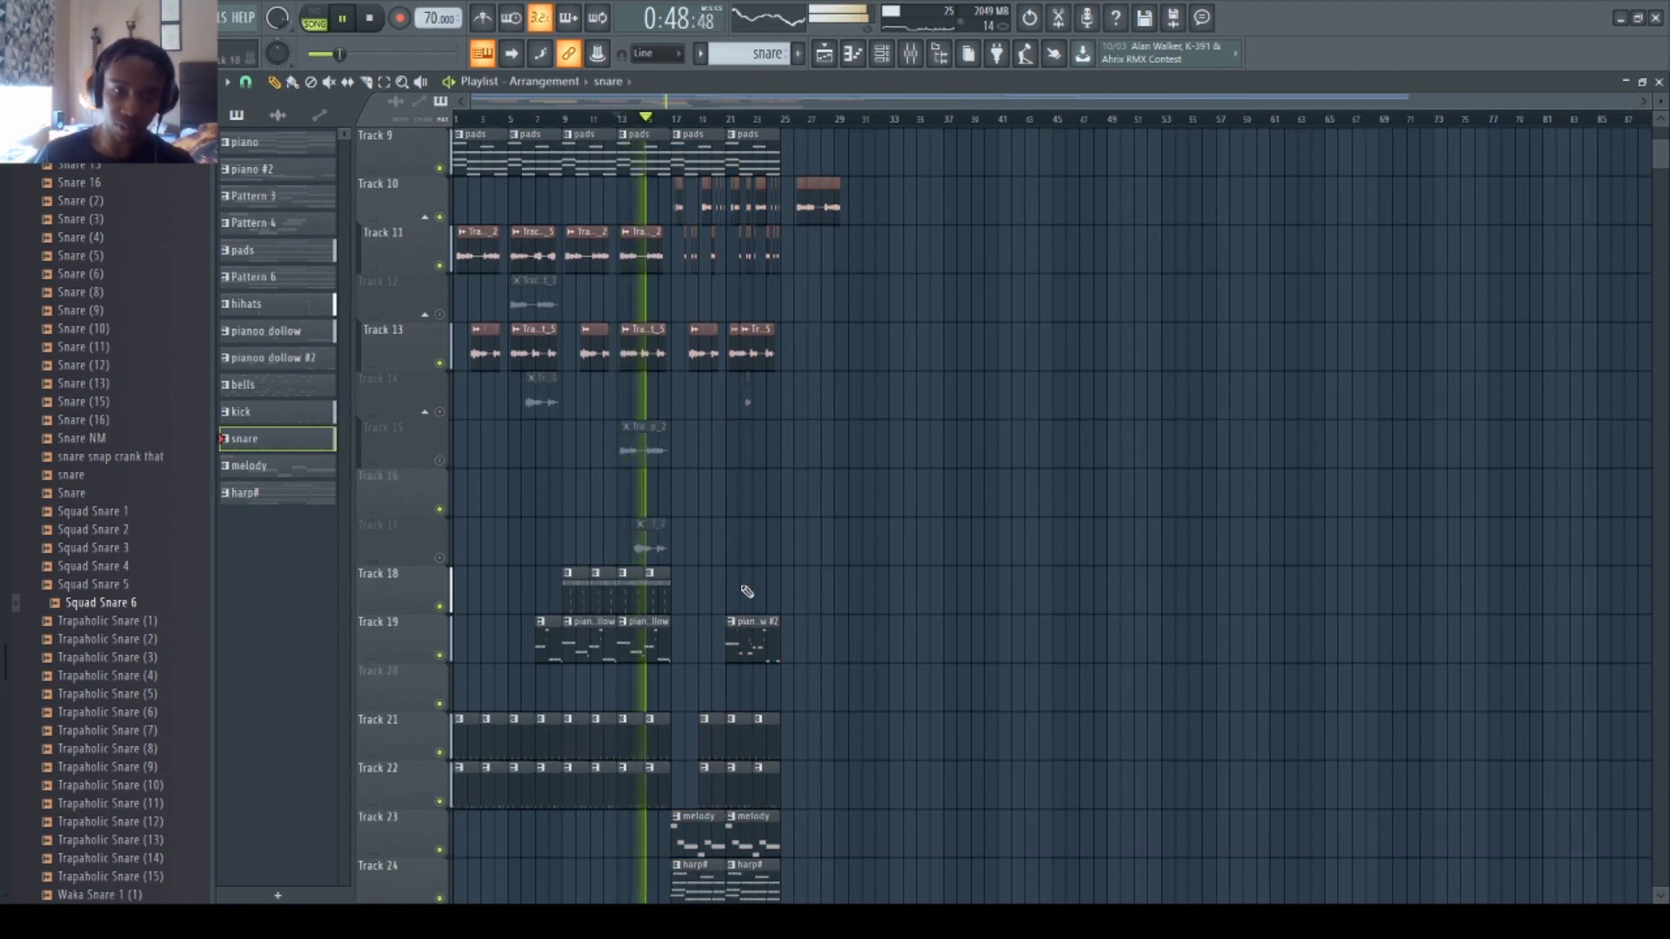
key("space")
left_click(567, 119)
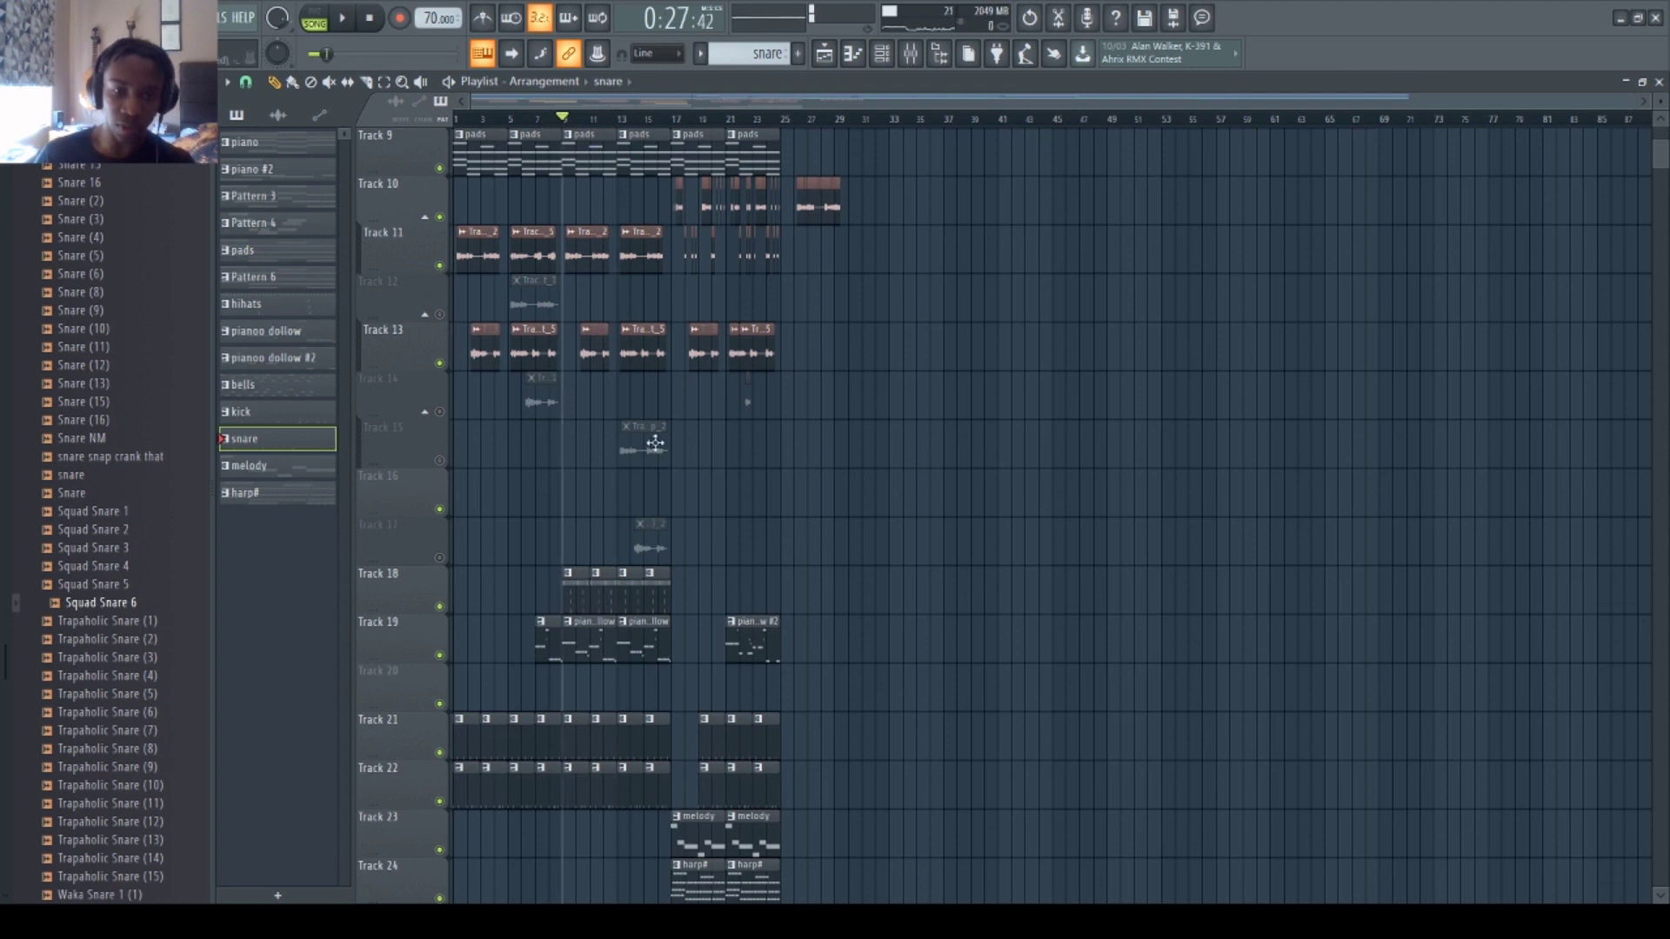
key("space")
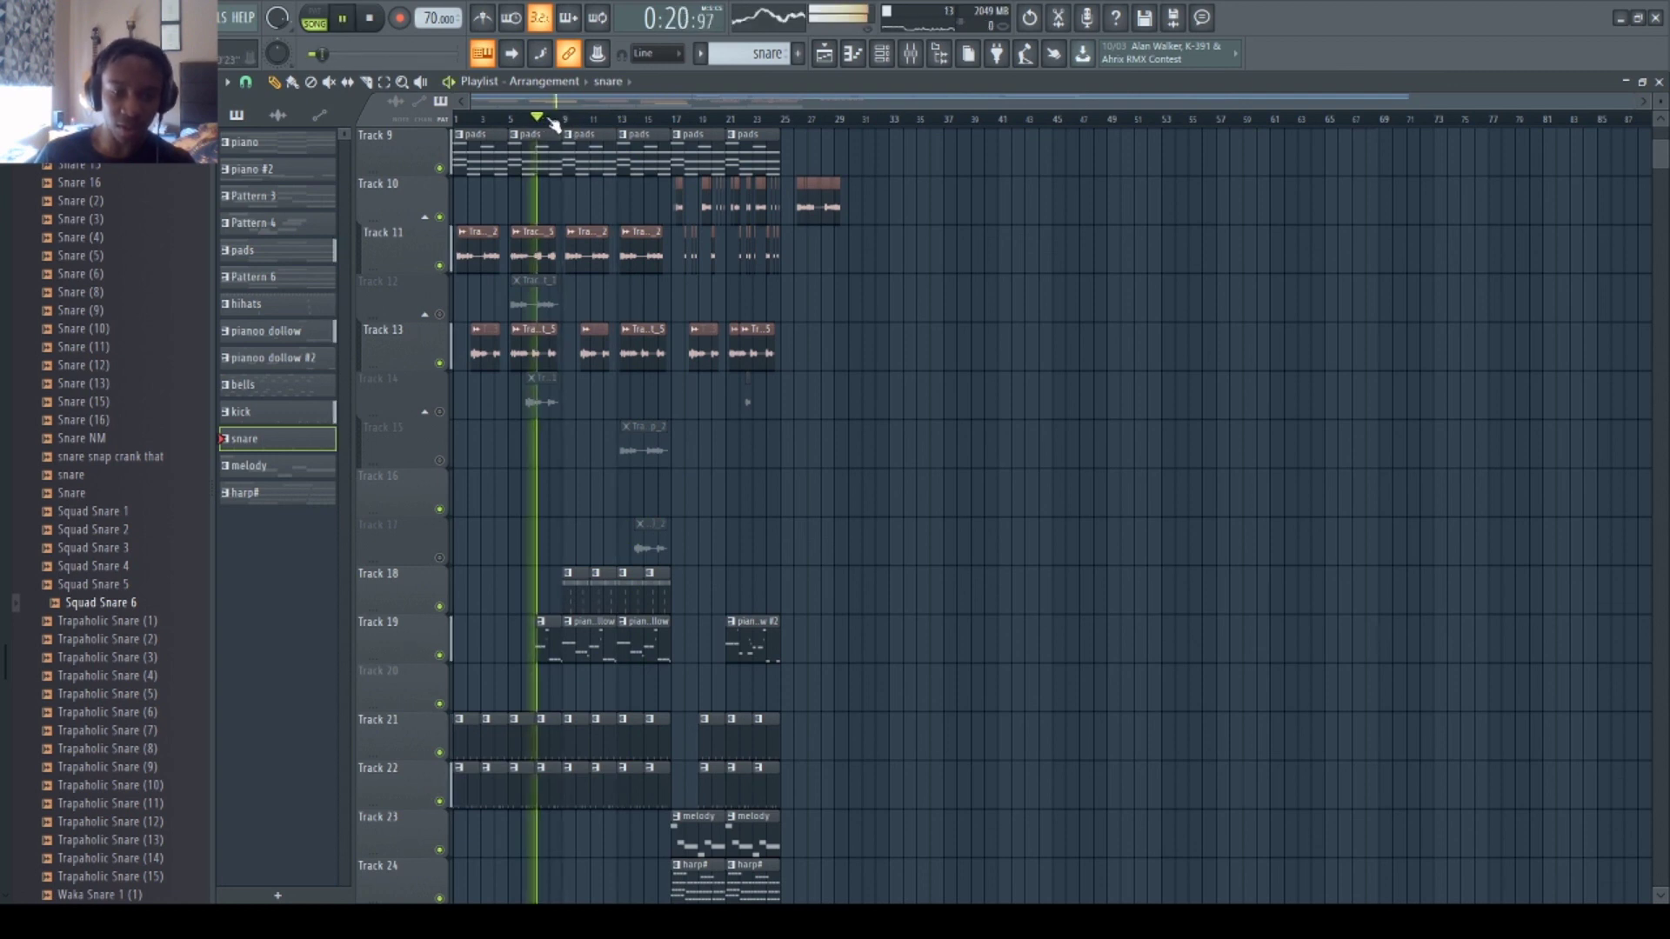
- Delete the first two hihats clips on Track 18 and the Track 11 and 13 vocal clips between bars 9 and 17
scroll(556, 117, "up", 2)
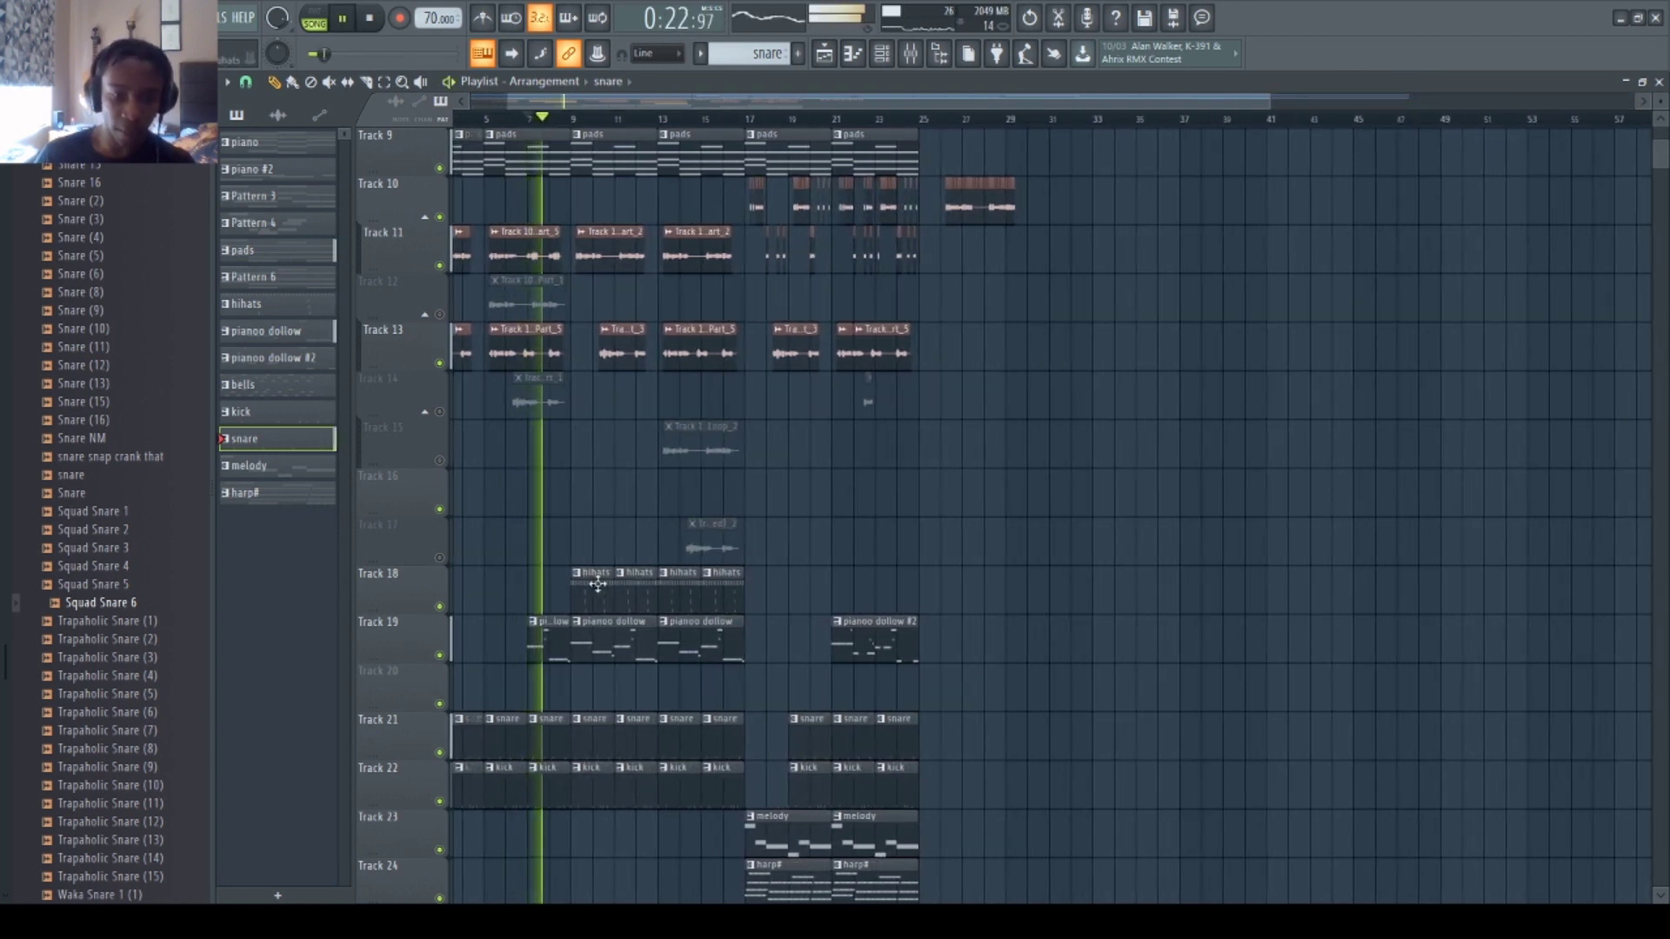
right_click(598, 583)
right_click(637, 585)
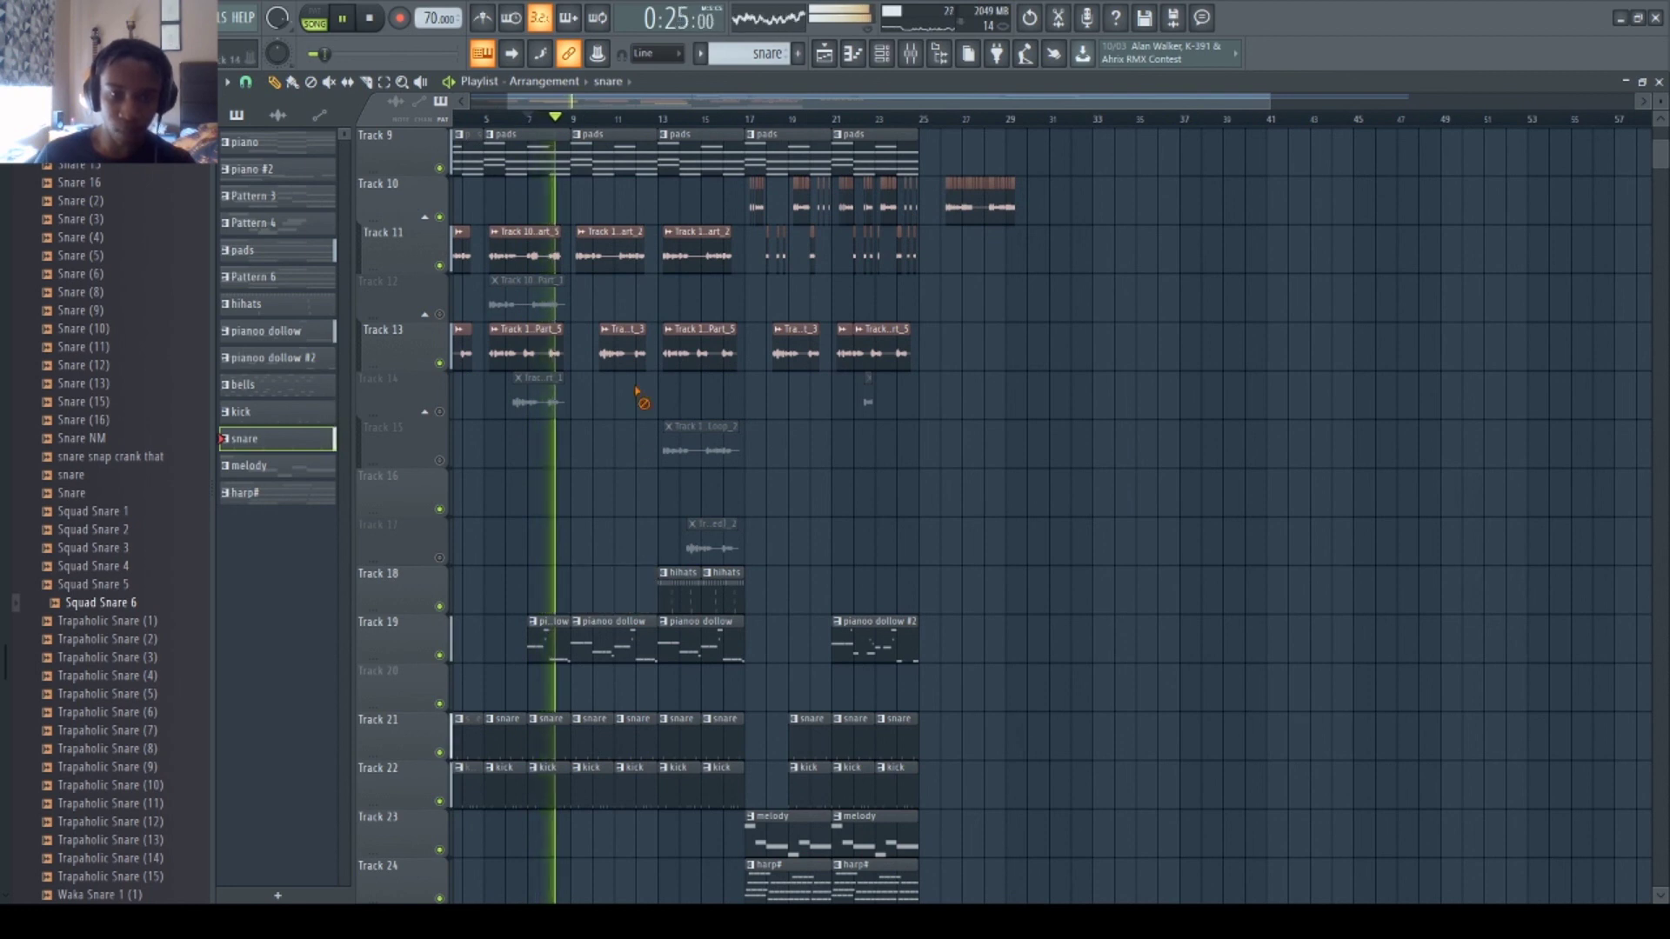
right_click(626, 334)
right_click(609, 252)
right_click(696, 252)
right_click(701, 348)
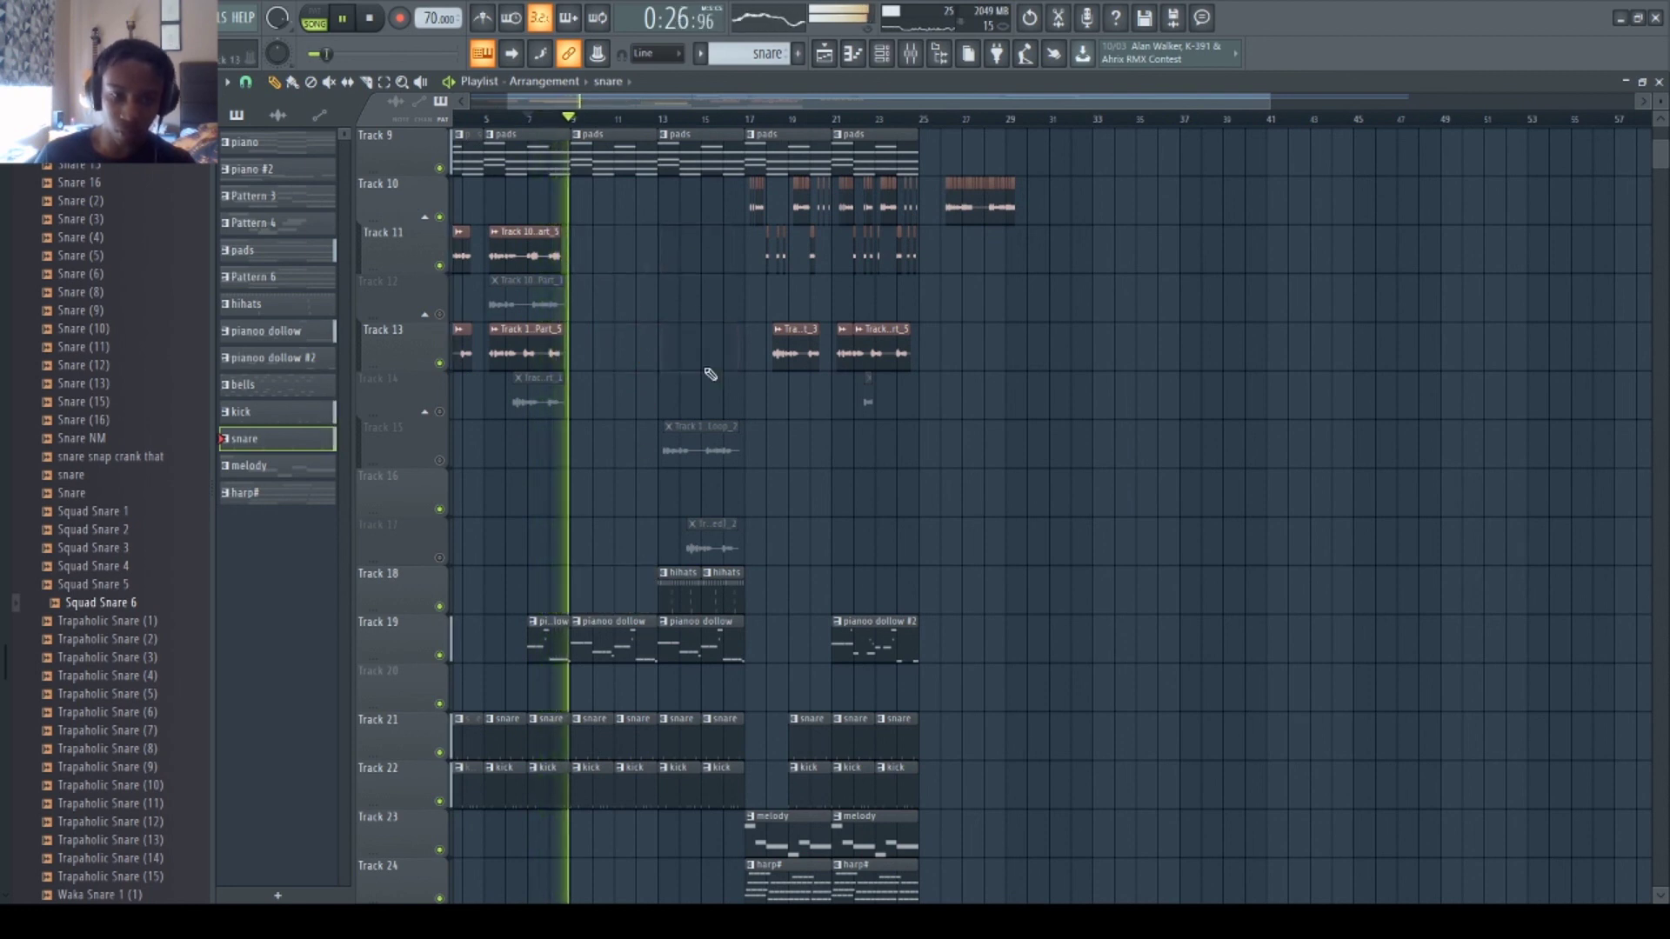
- Move the melody and harp# clips on Tracks 23 and 24 to start at bar 25
scroll(642, 346, "up", 3)
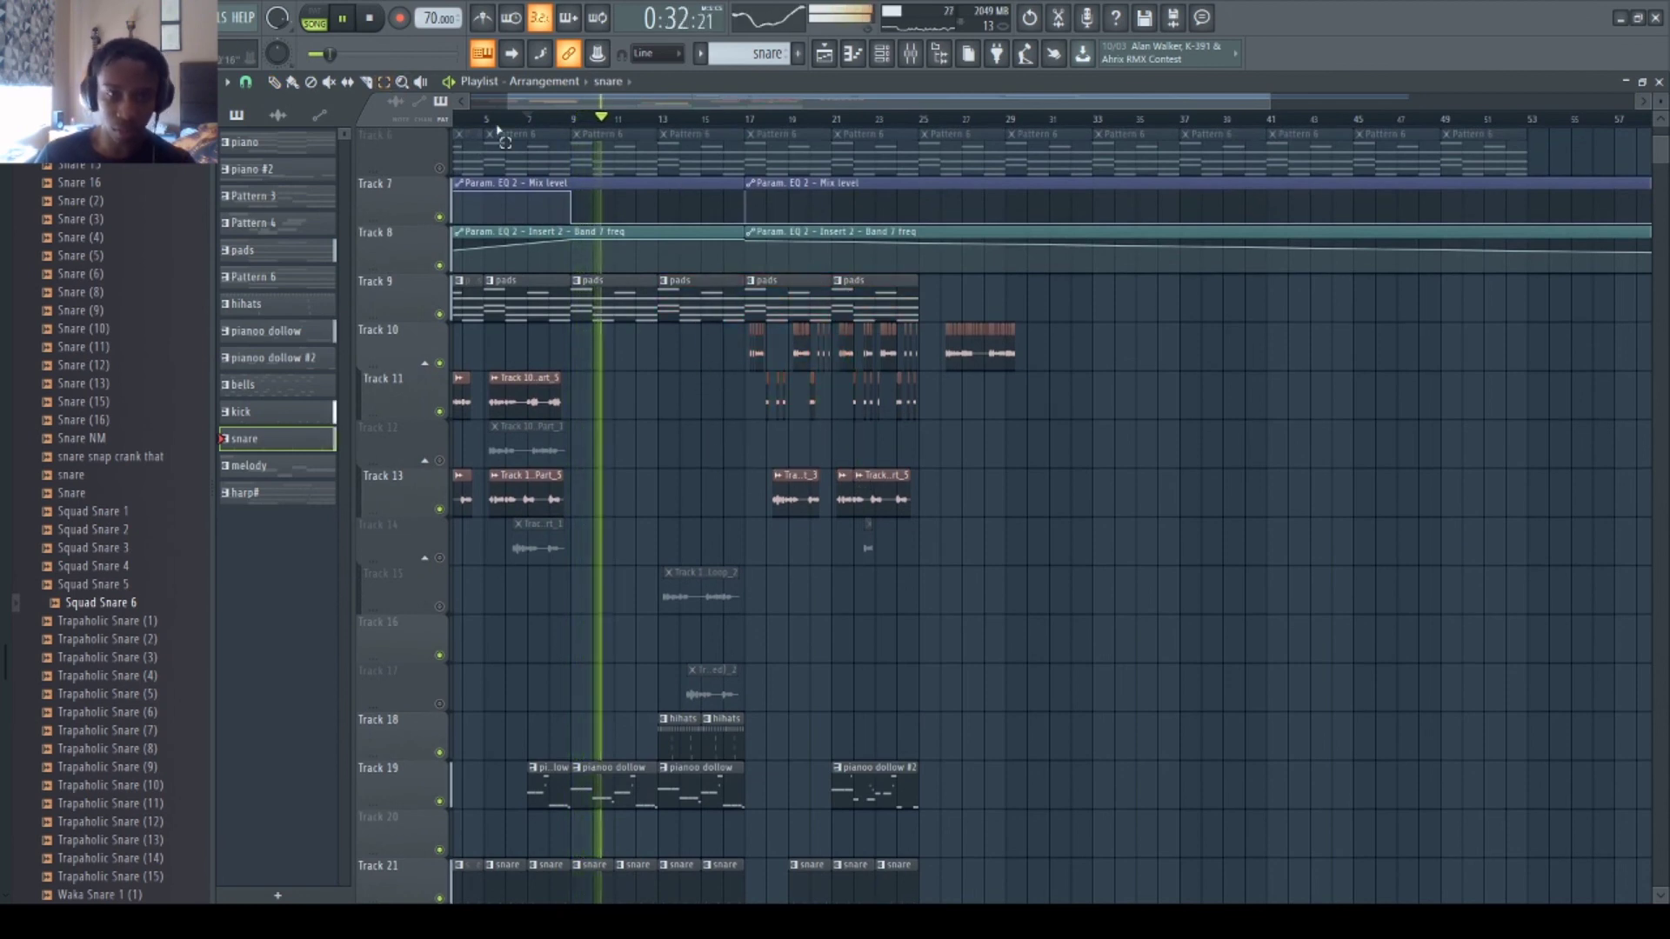
scroll(551, 242, "down", 3)
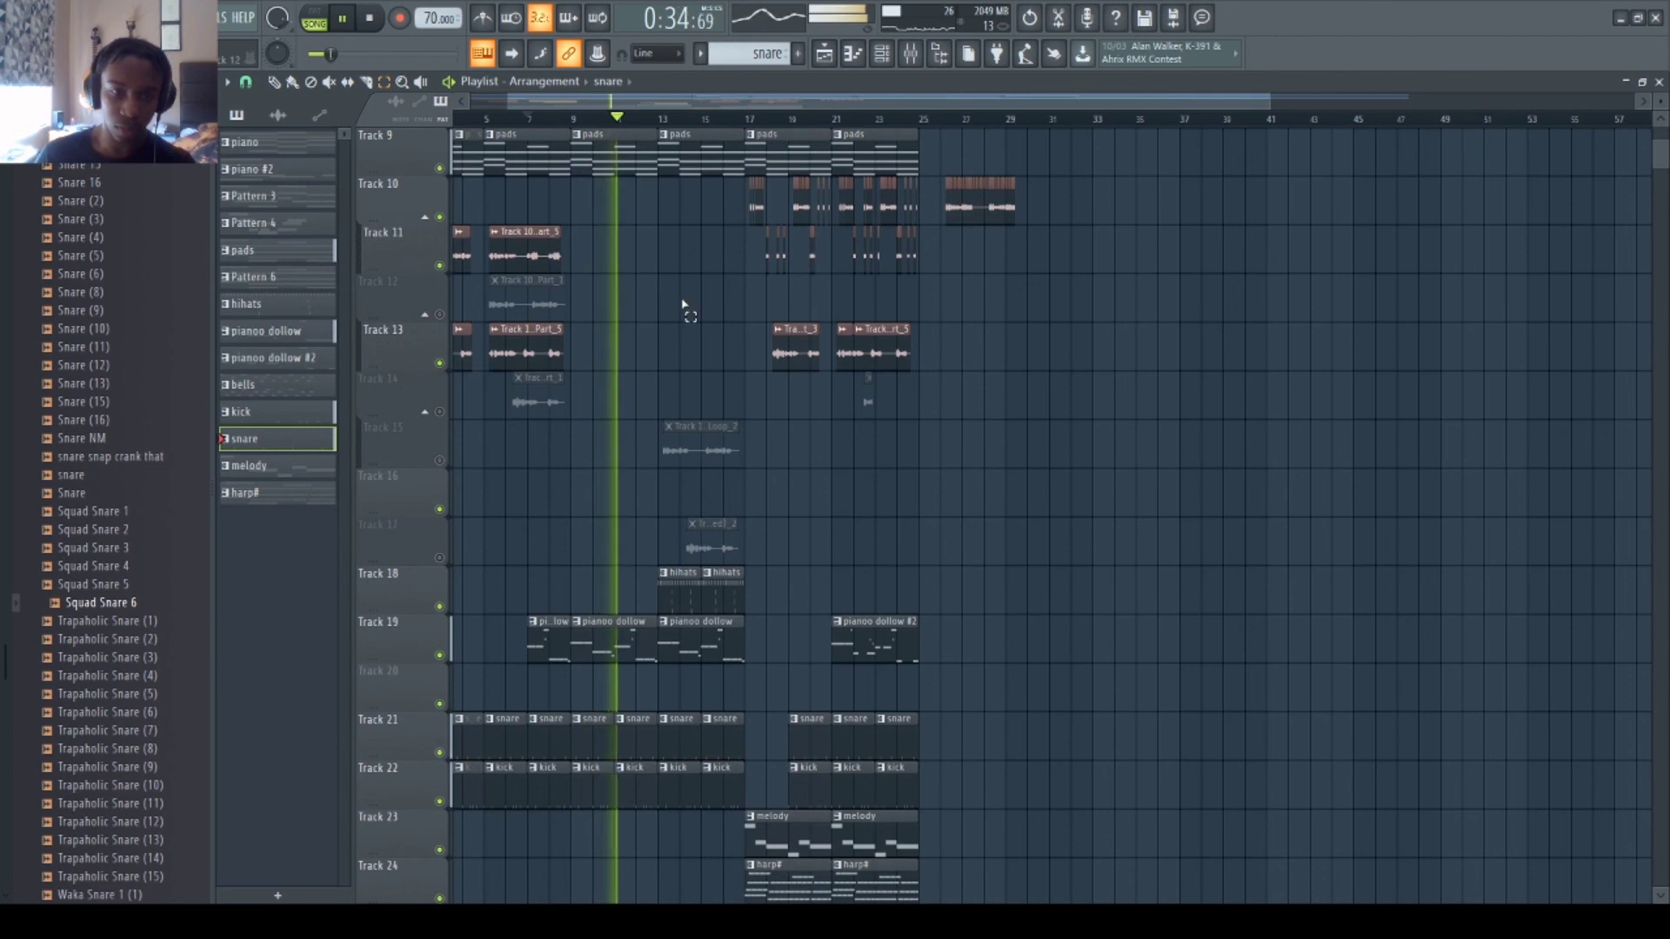
scroll(776, 623, "down", 5)
mouse_move(777, 621)
left_mouse_down()
mouse_move(861, 648)
mouse_move(914, 597)
mouse_move(1023, 596)
left_mouse_up()
left_click(274, 83)
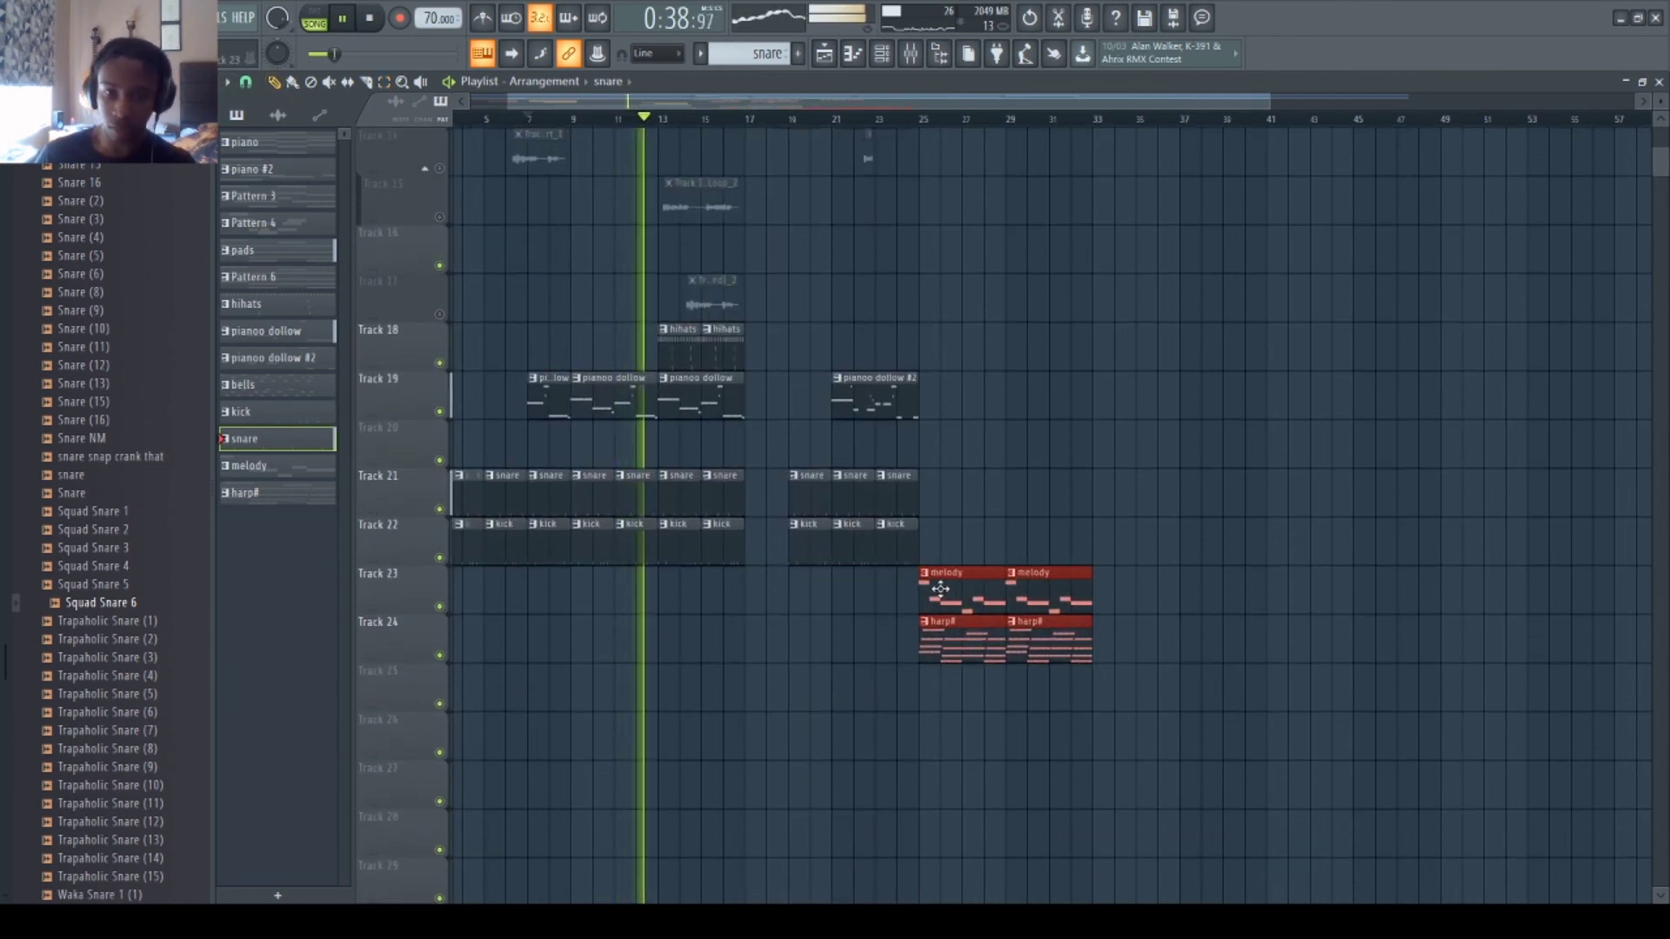
- Place three consecutive hihats clips on Track 18 from bar 19 to bar 25
scroll(913, 426, "up", 3)
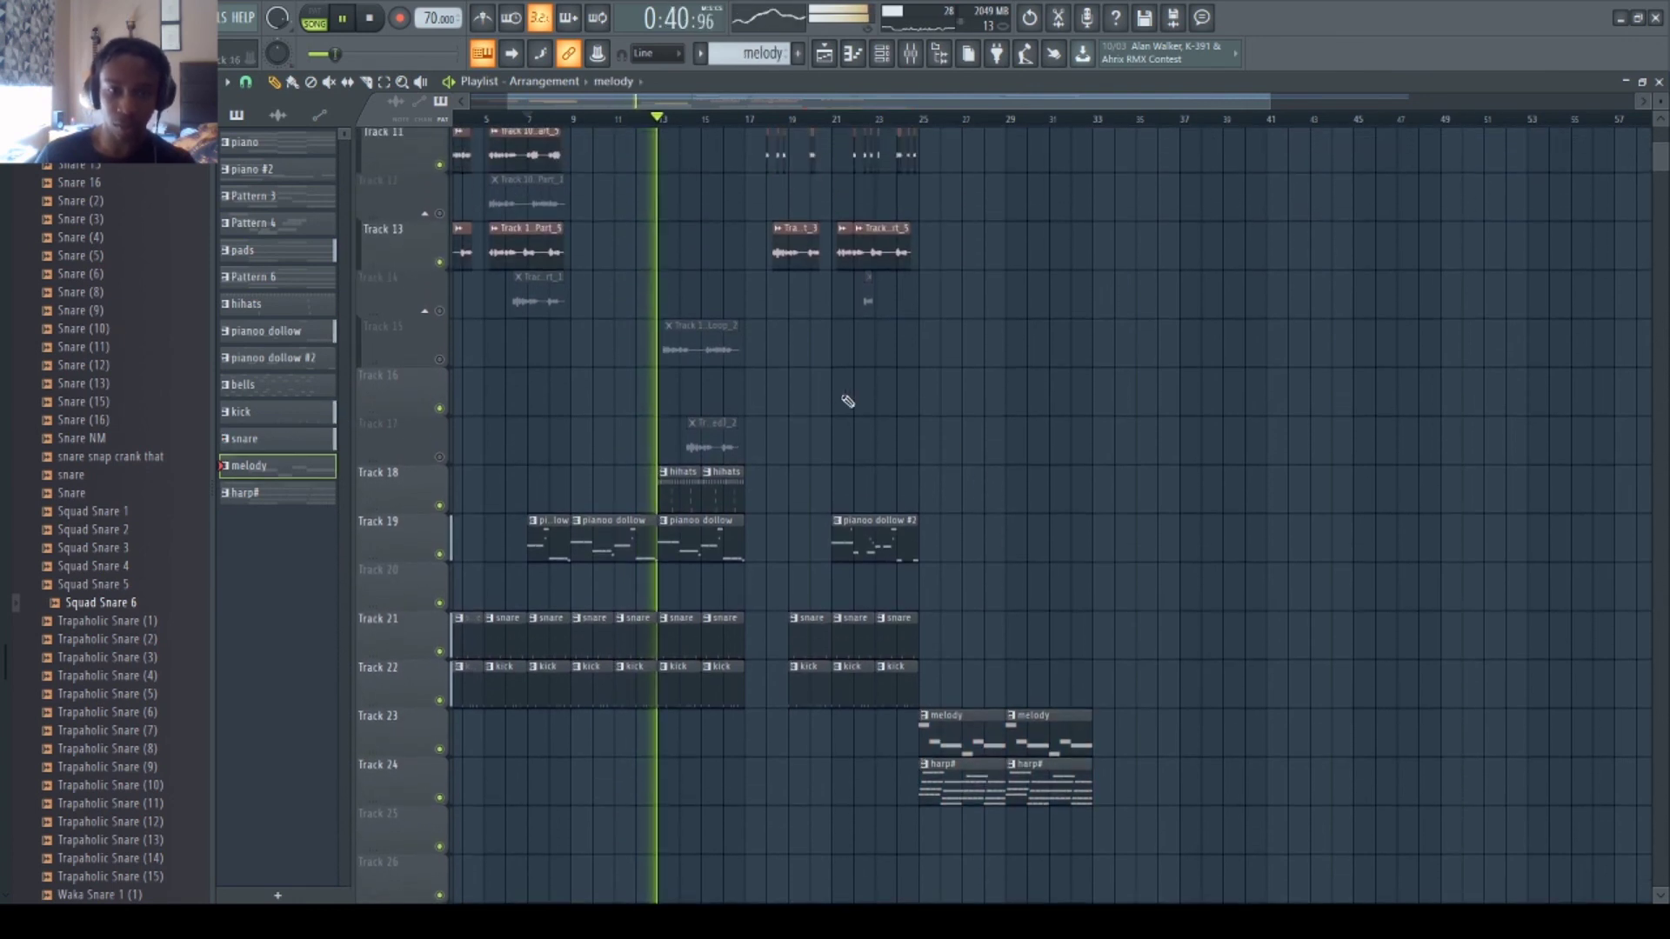
left_click(731, 496)
left_click(787, 487)
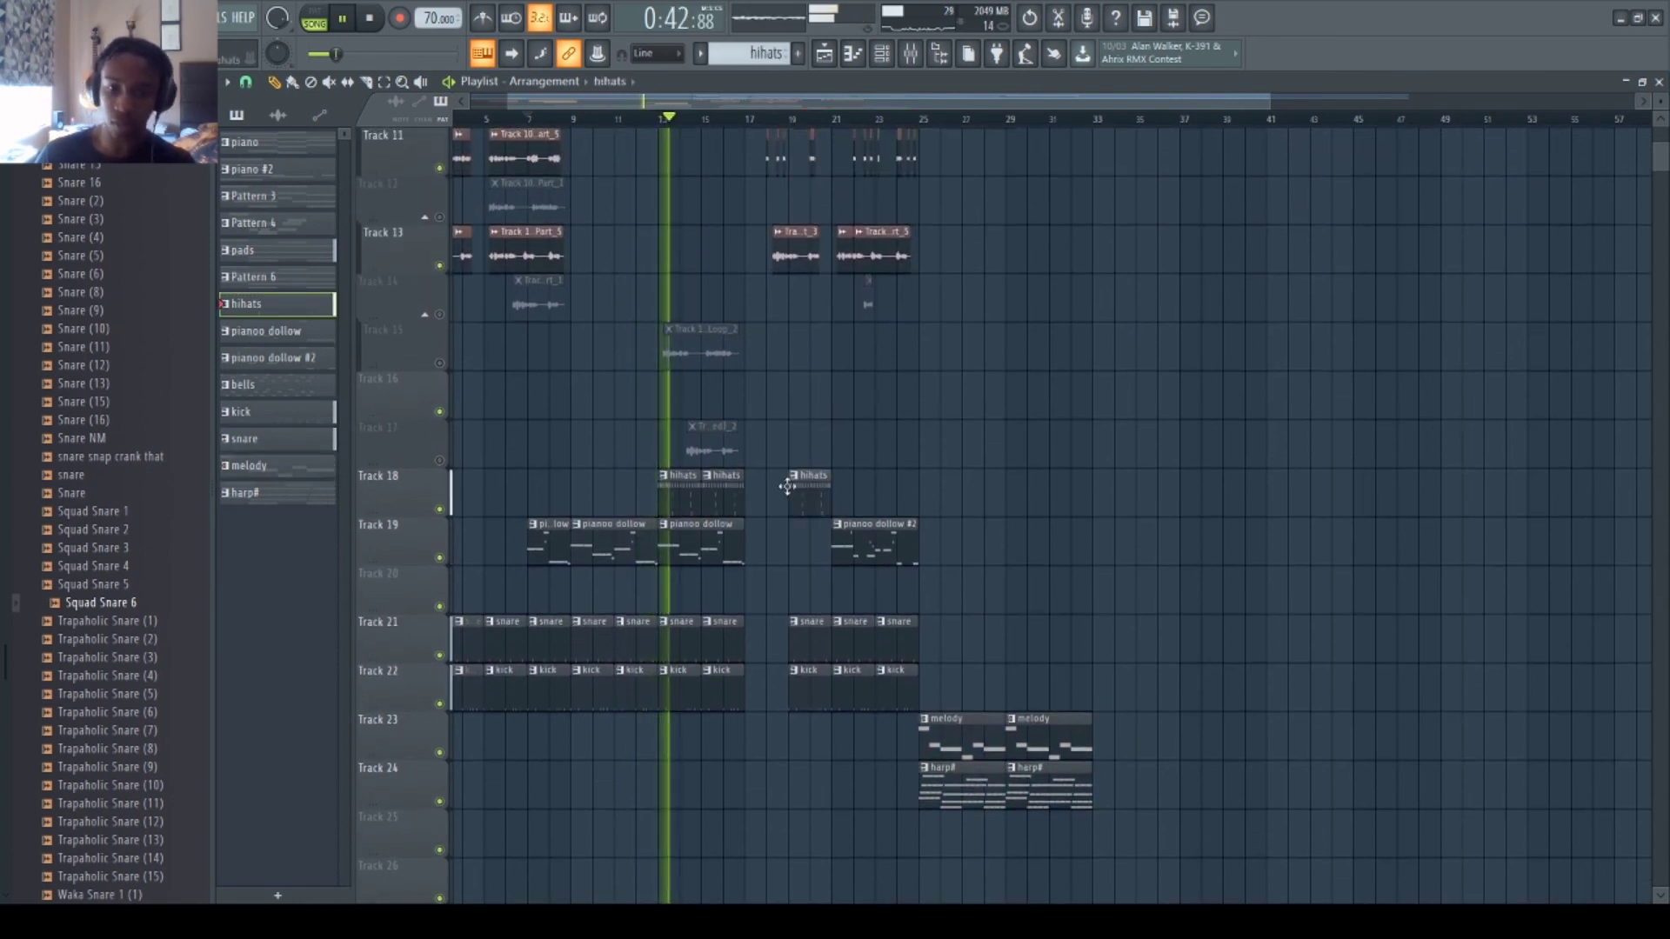
left_click(835, 501)
left_click(879, 500)
- Add a pads clip on Track 9 at bar 25 and move the last vocal clips on Track 10 to about bar 45
scroll(920, 485, "up", 5)
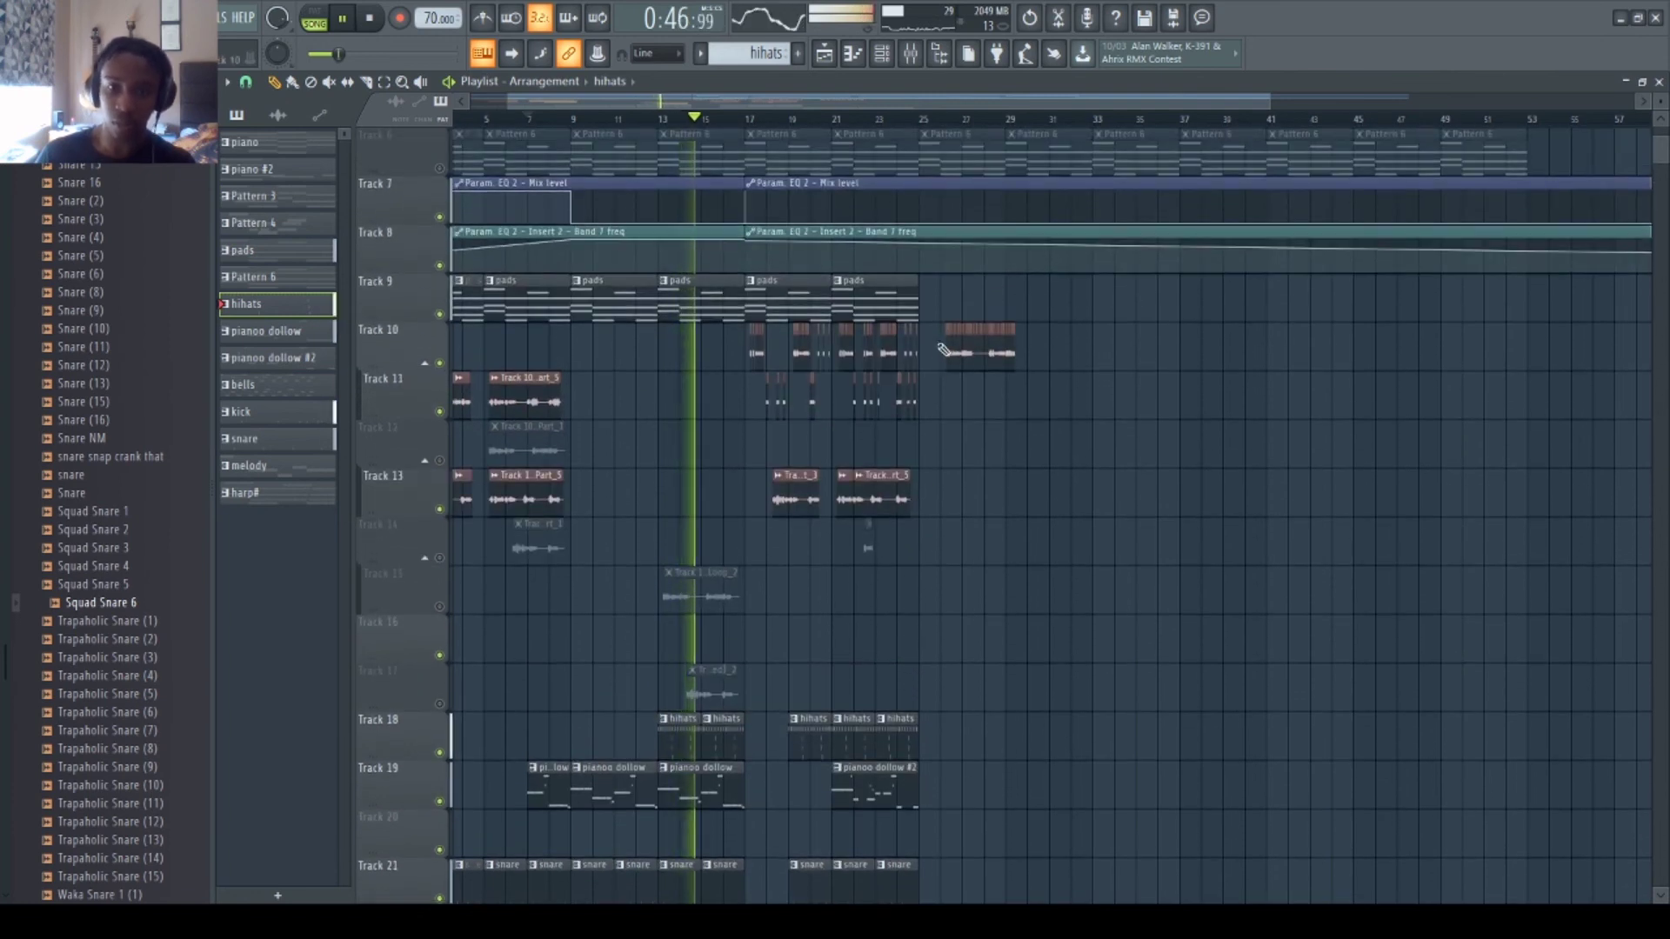
left_click(899, 304)
left_click(929, 306)
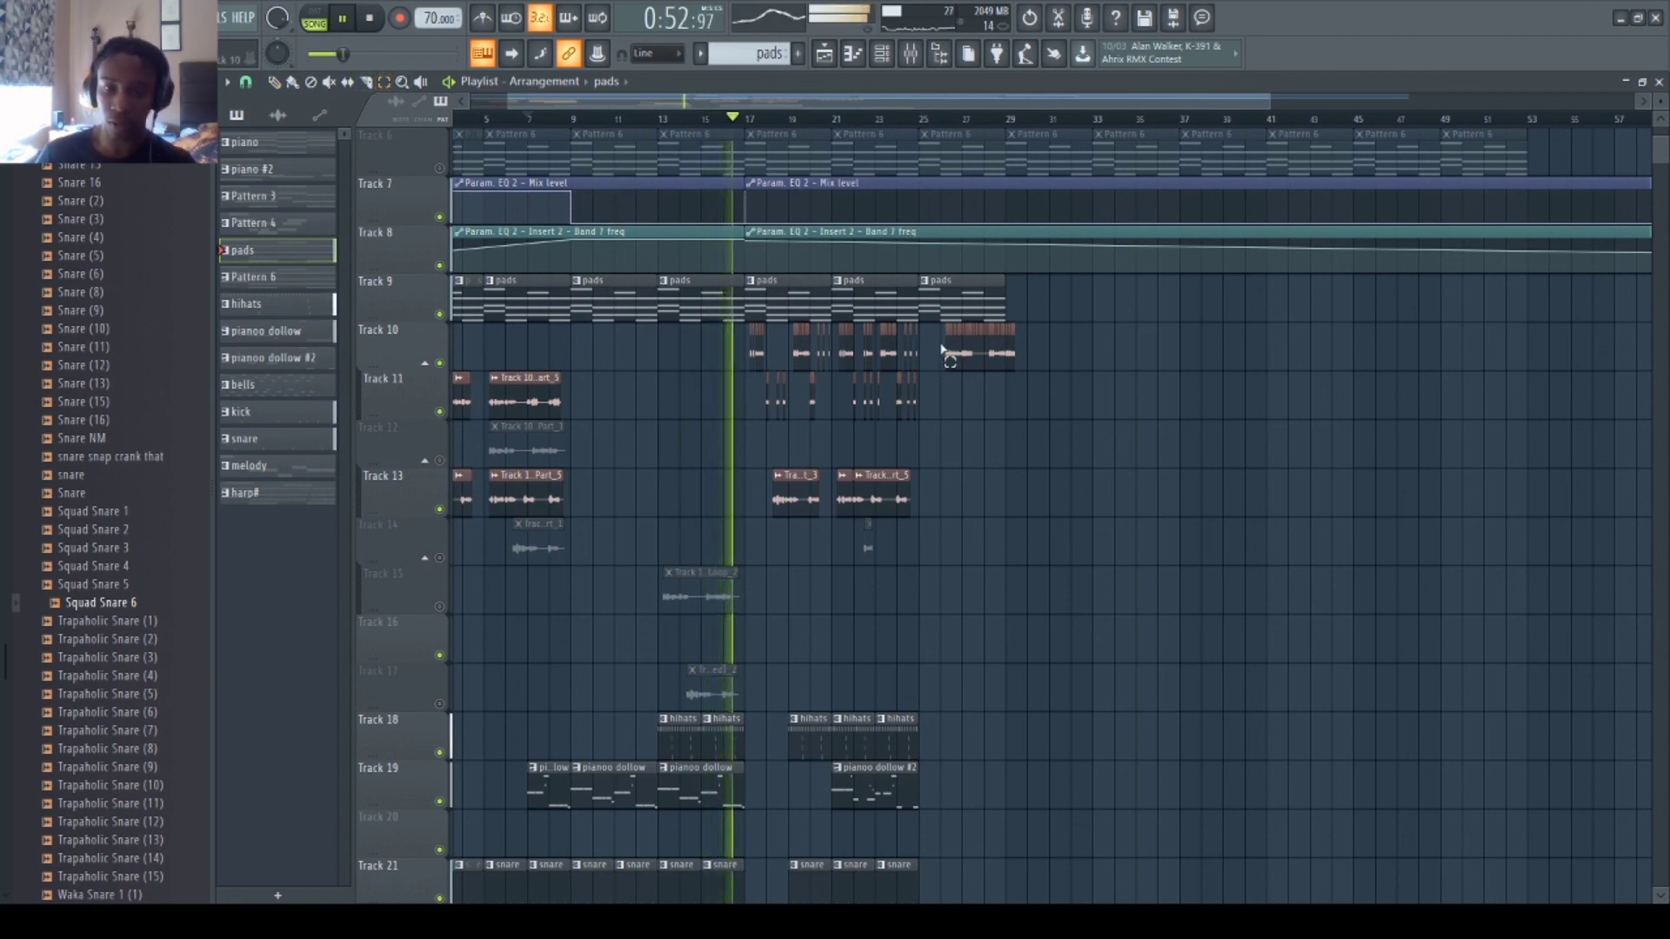
left_click_drag(934, 373, 1019, 311)
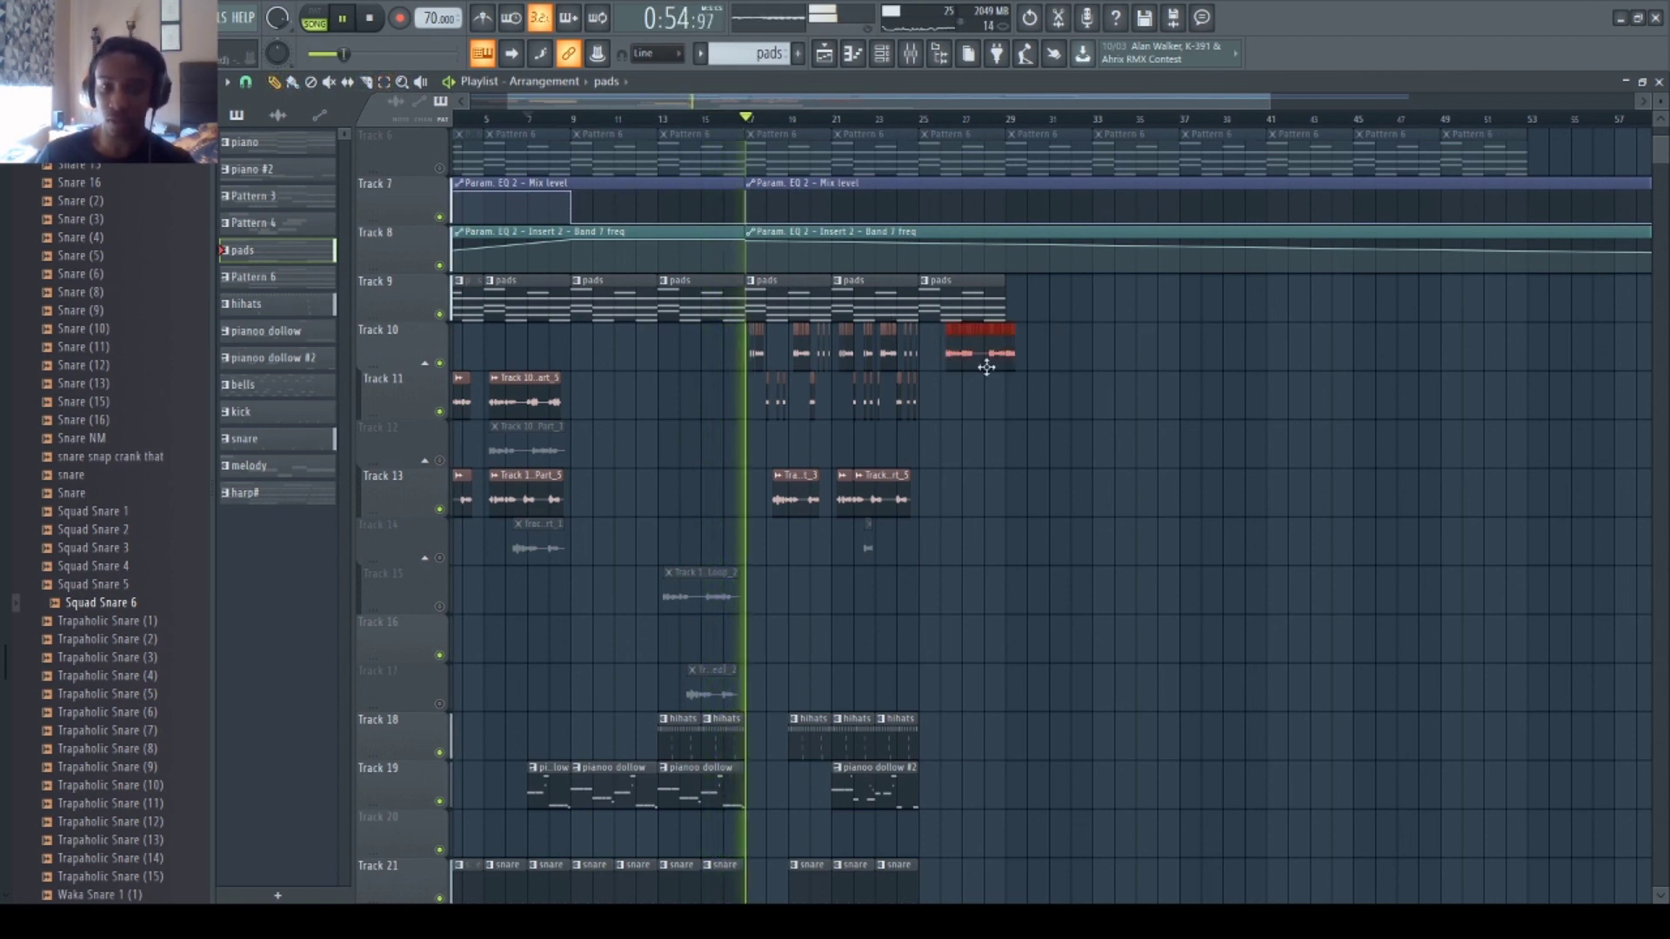
left_click_drag(985, 372, 1331, 374)
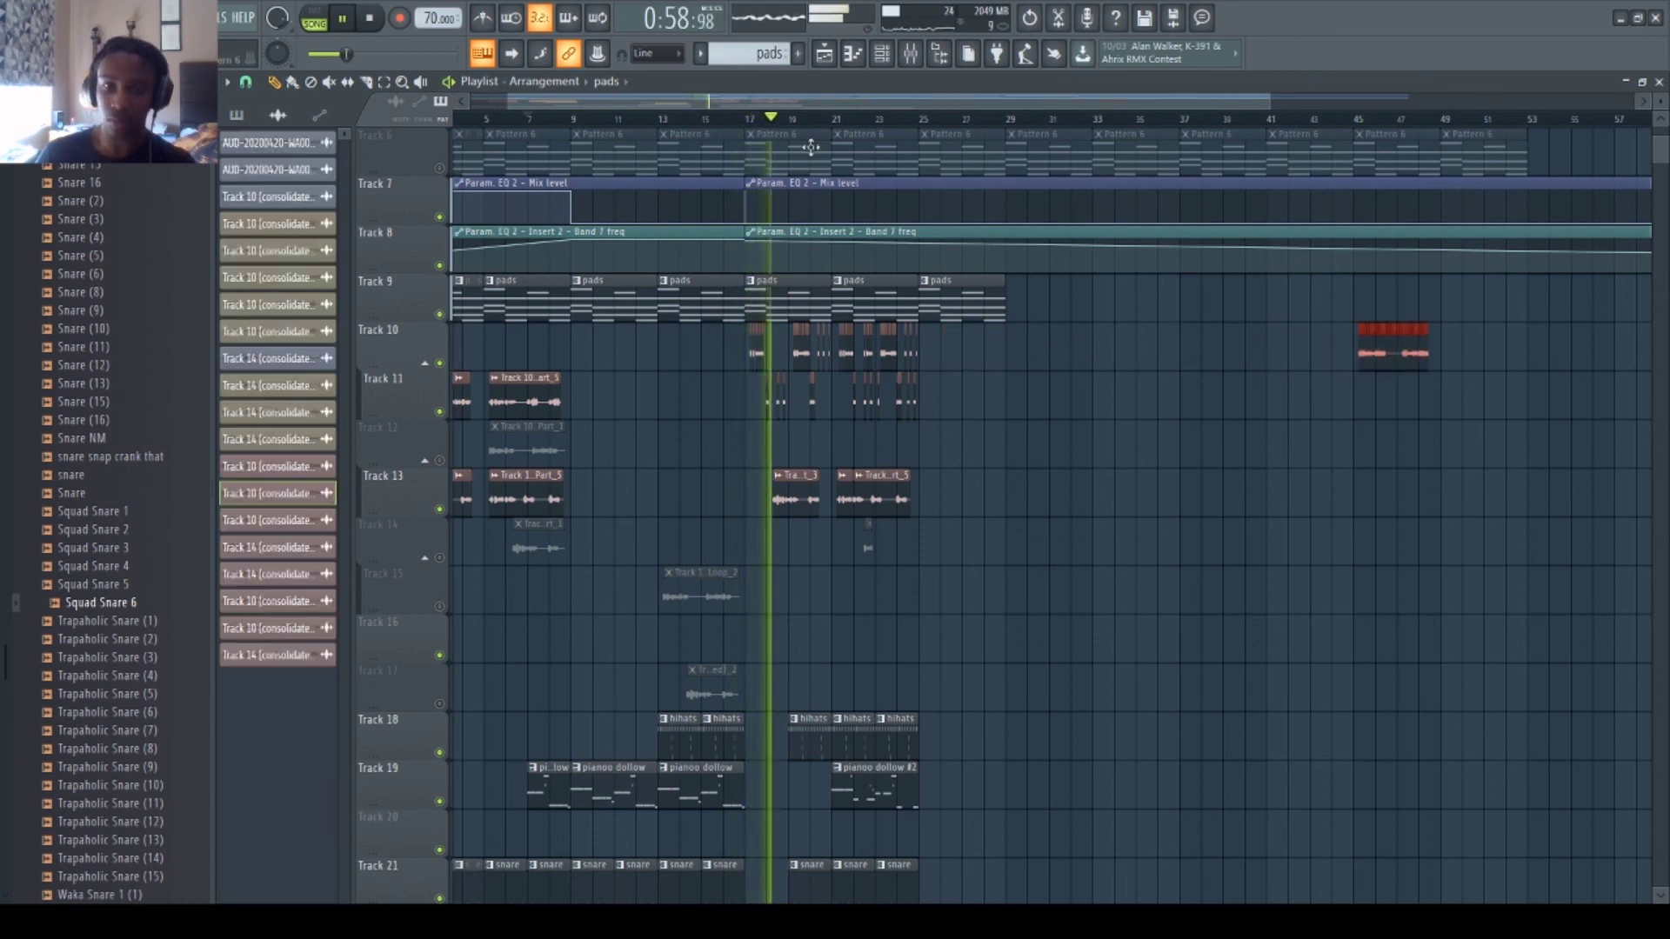
- Copy the opening vocal clips of Tracks 11 and 13 to about bar 26 and unmute Track 14
scroll(811, 131, "down", 3)
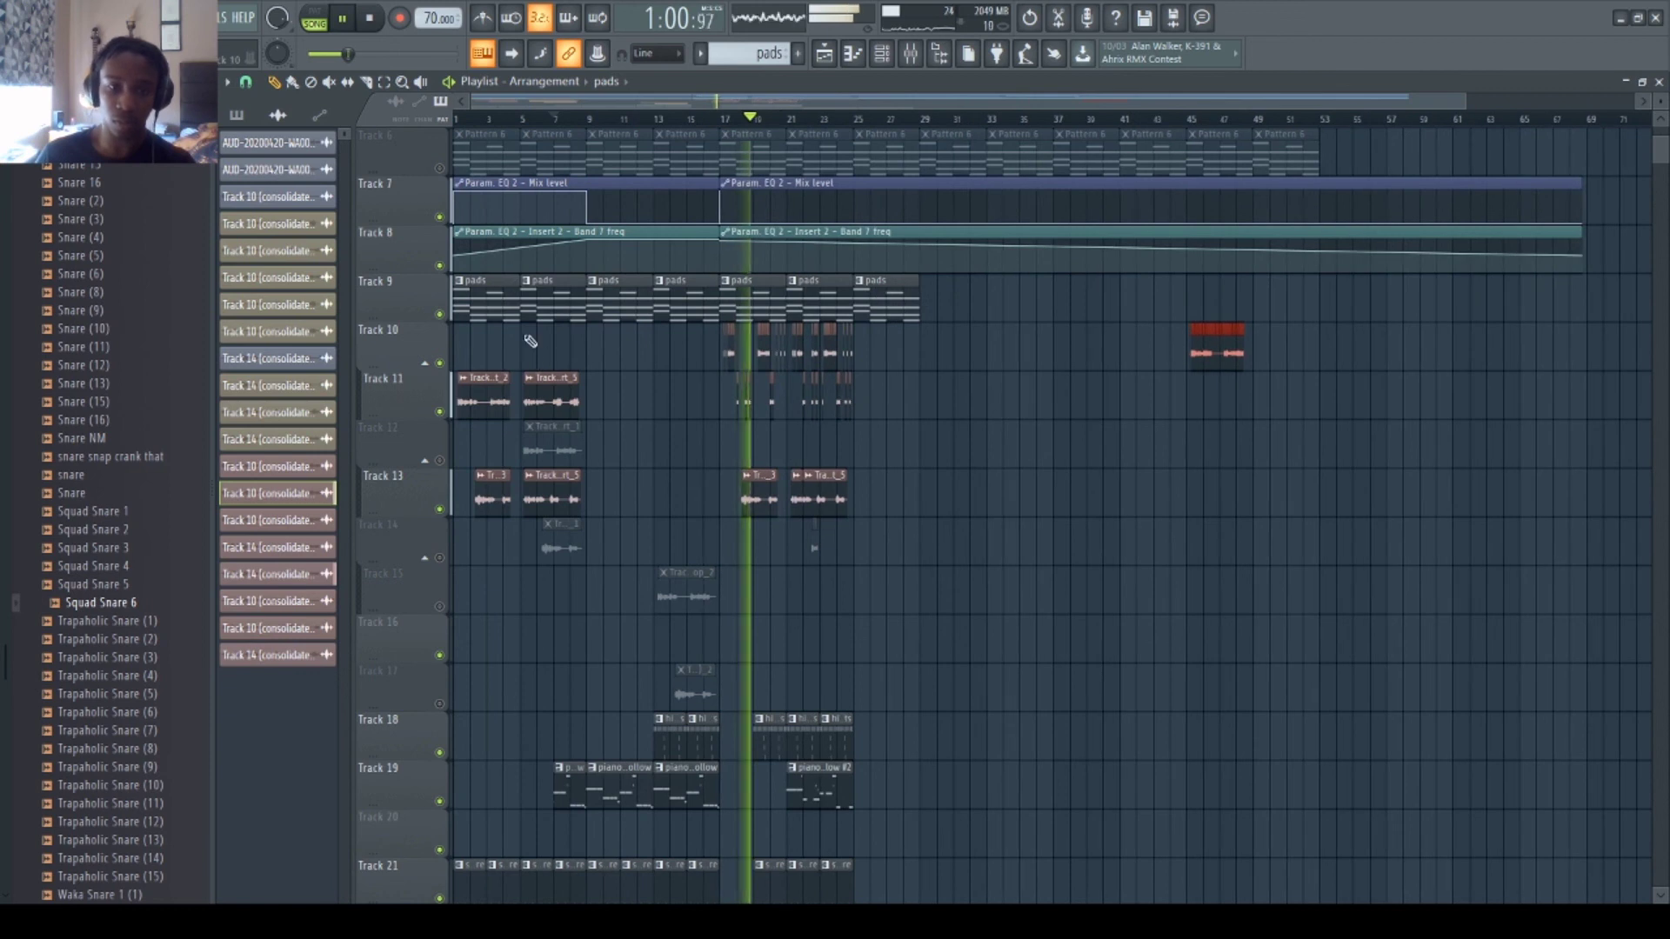
left_click_drag(564, 380, 452, 401)
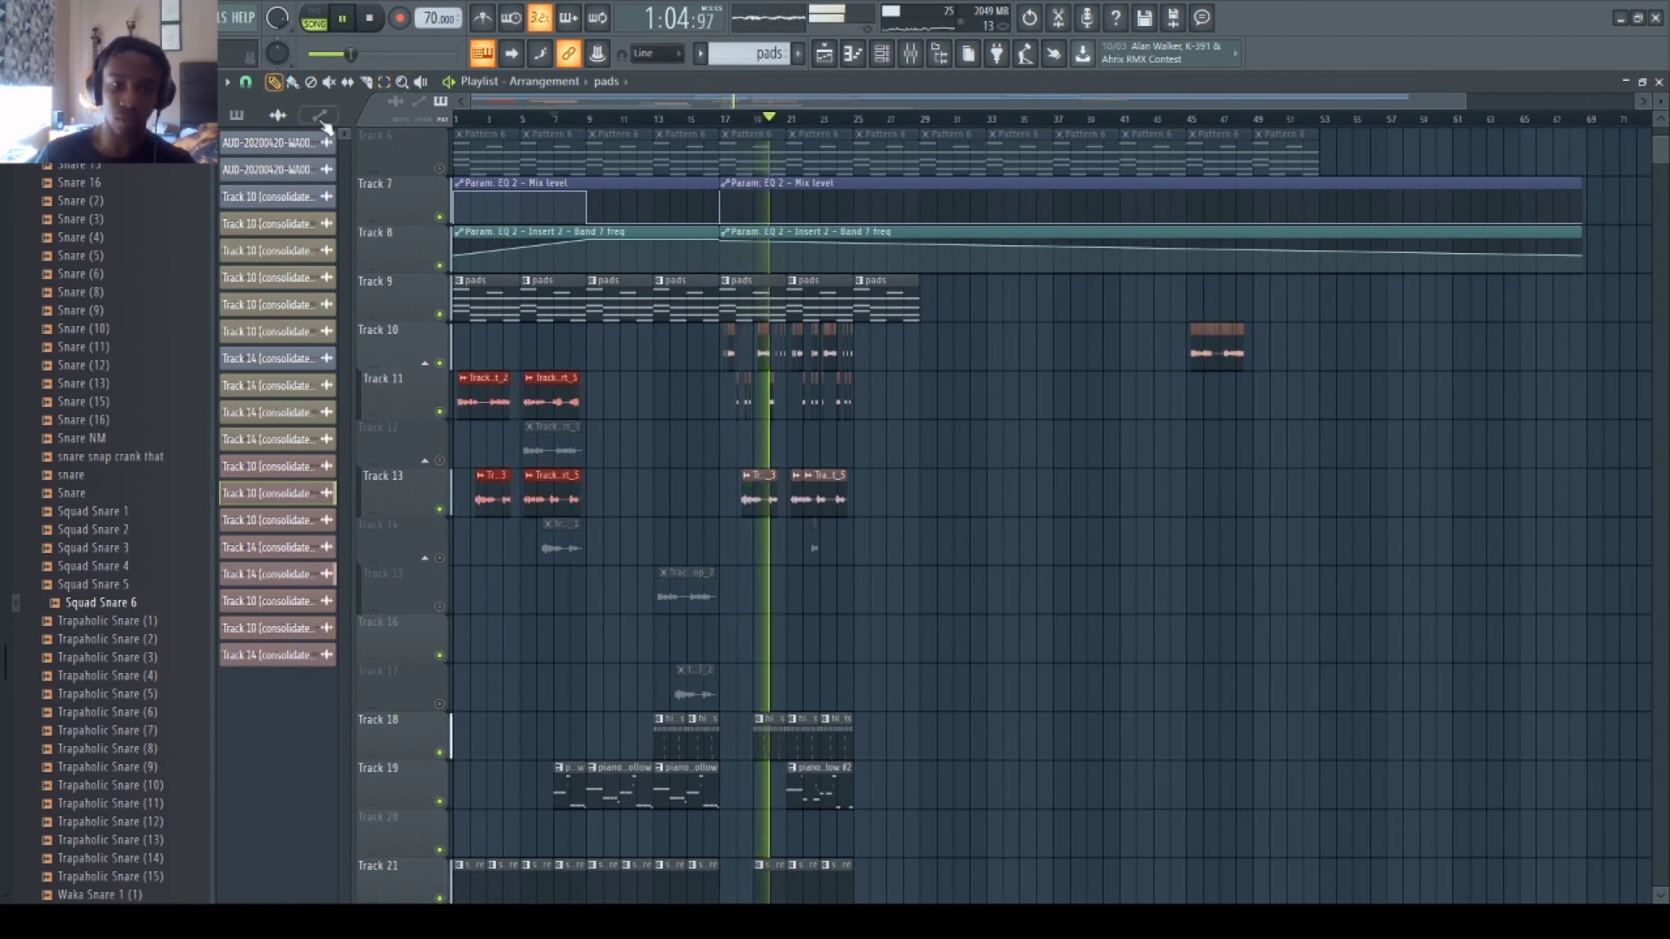
left_click_drag(480, 400, 892, 428)
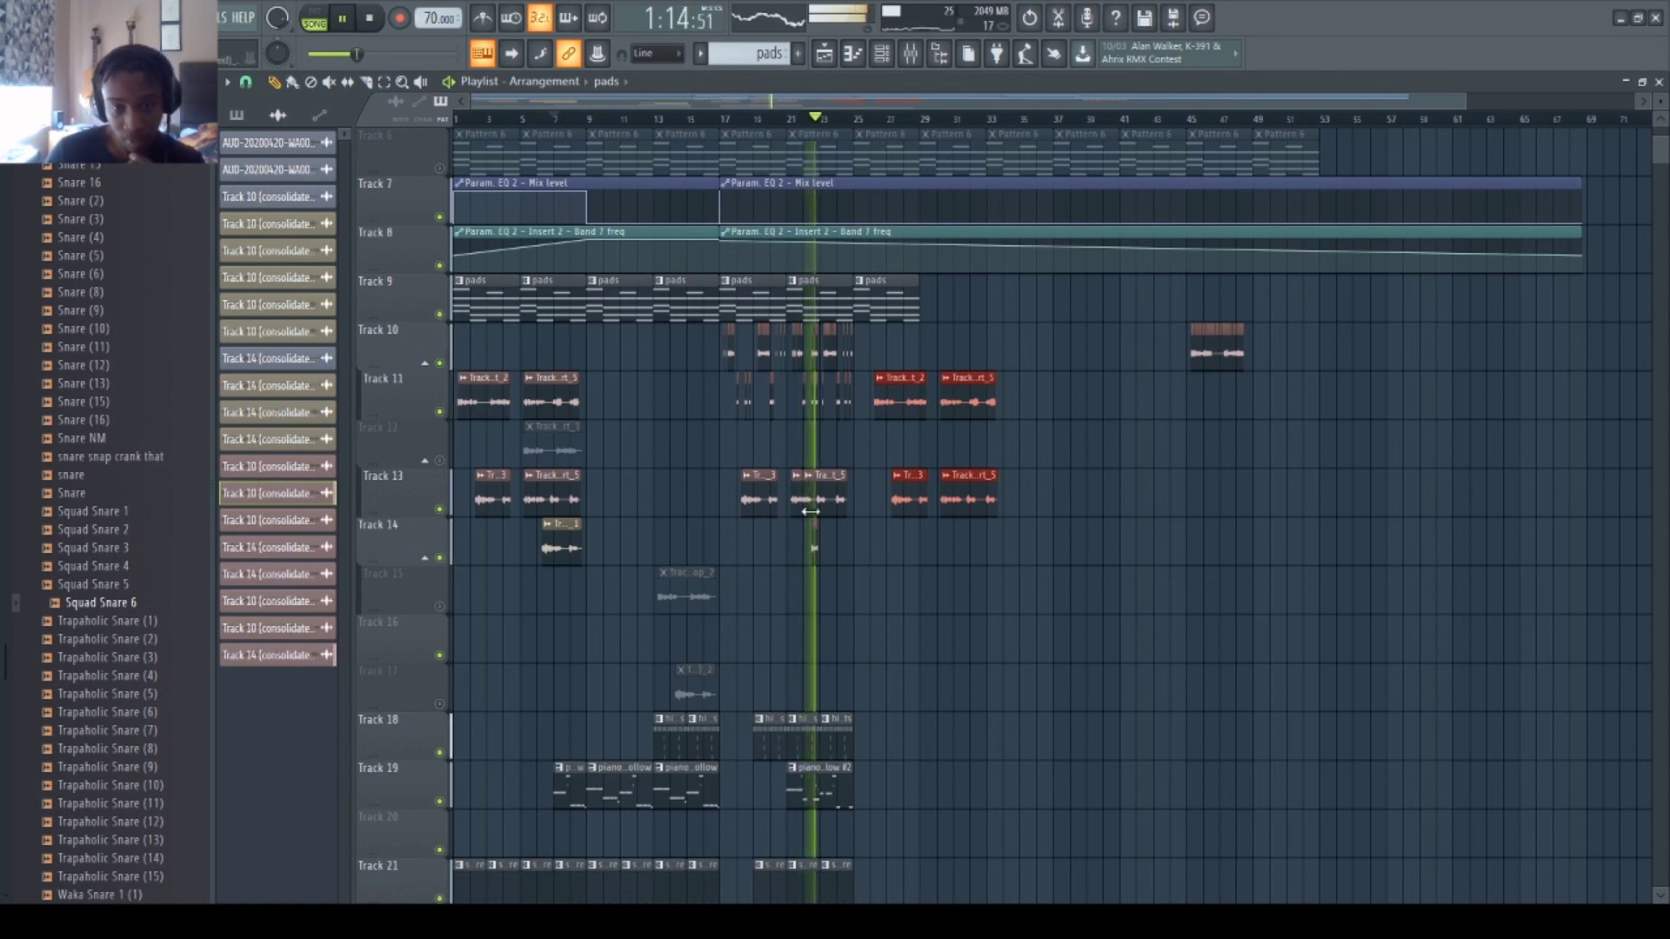
scroll(867, 556, "up", 2)
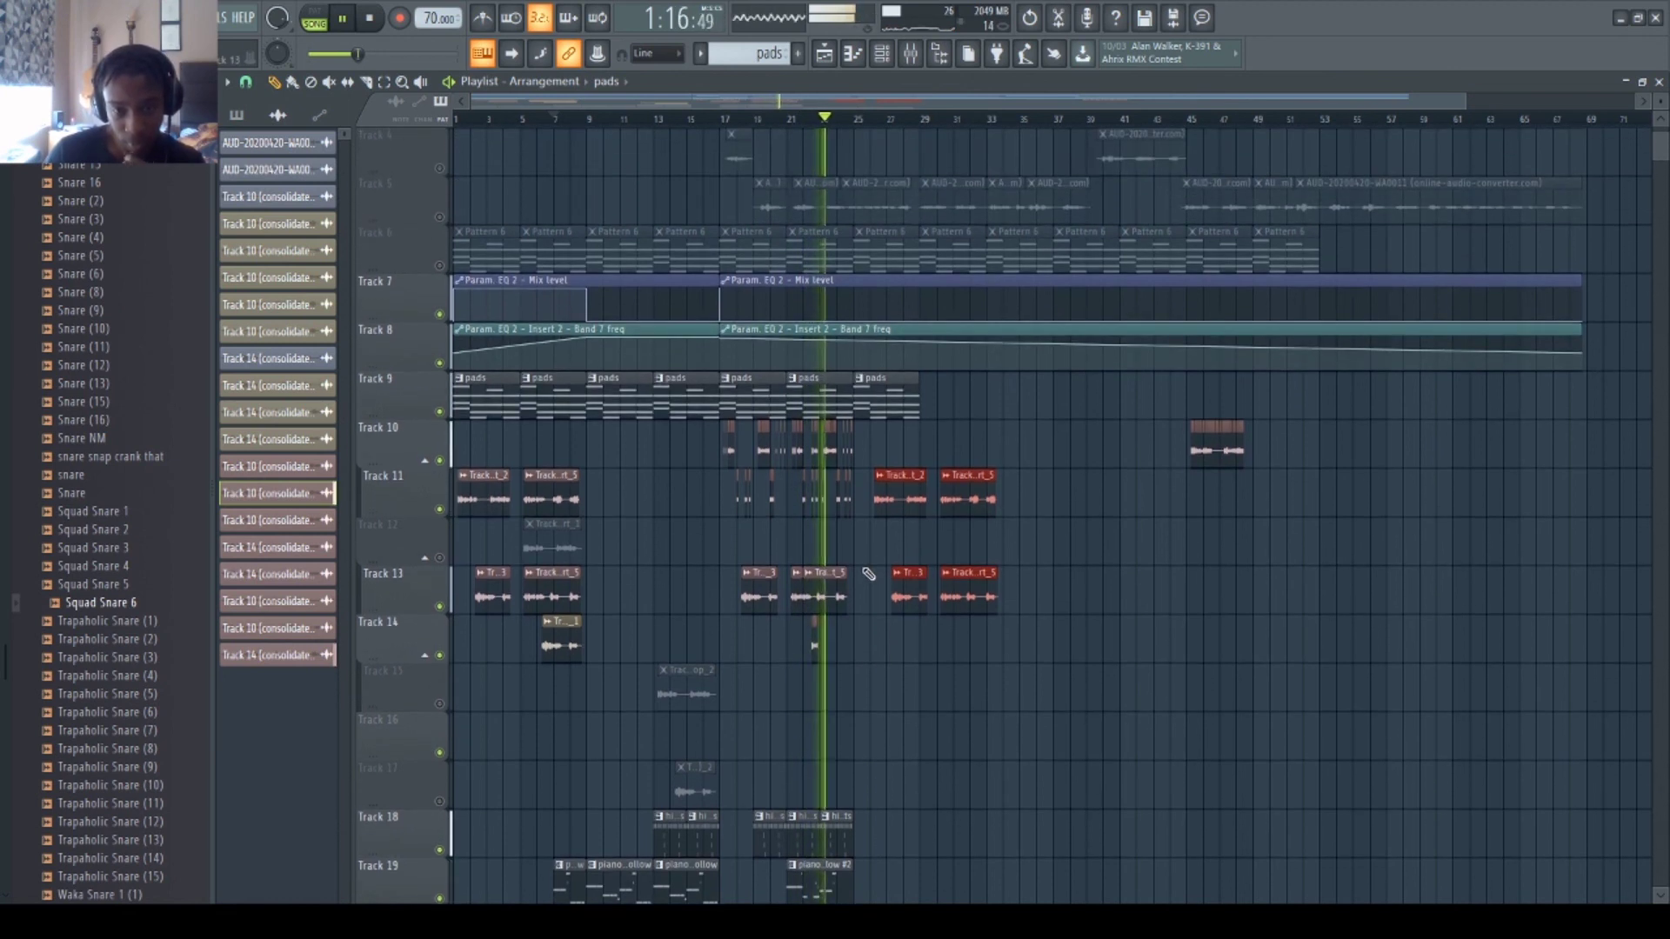
scroll(868, 574, "down", 5)
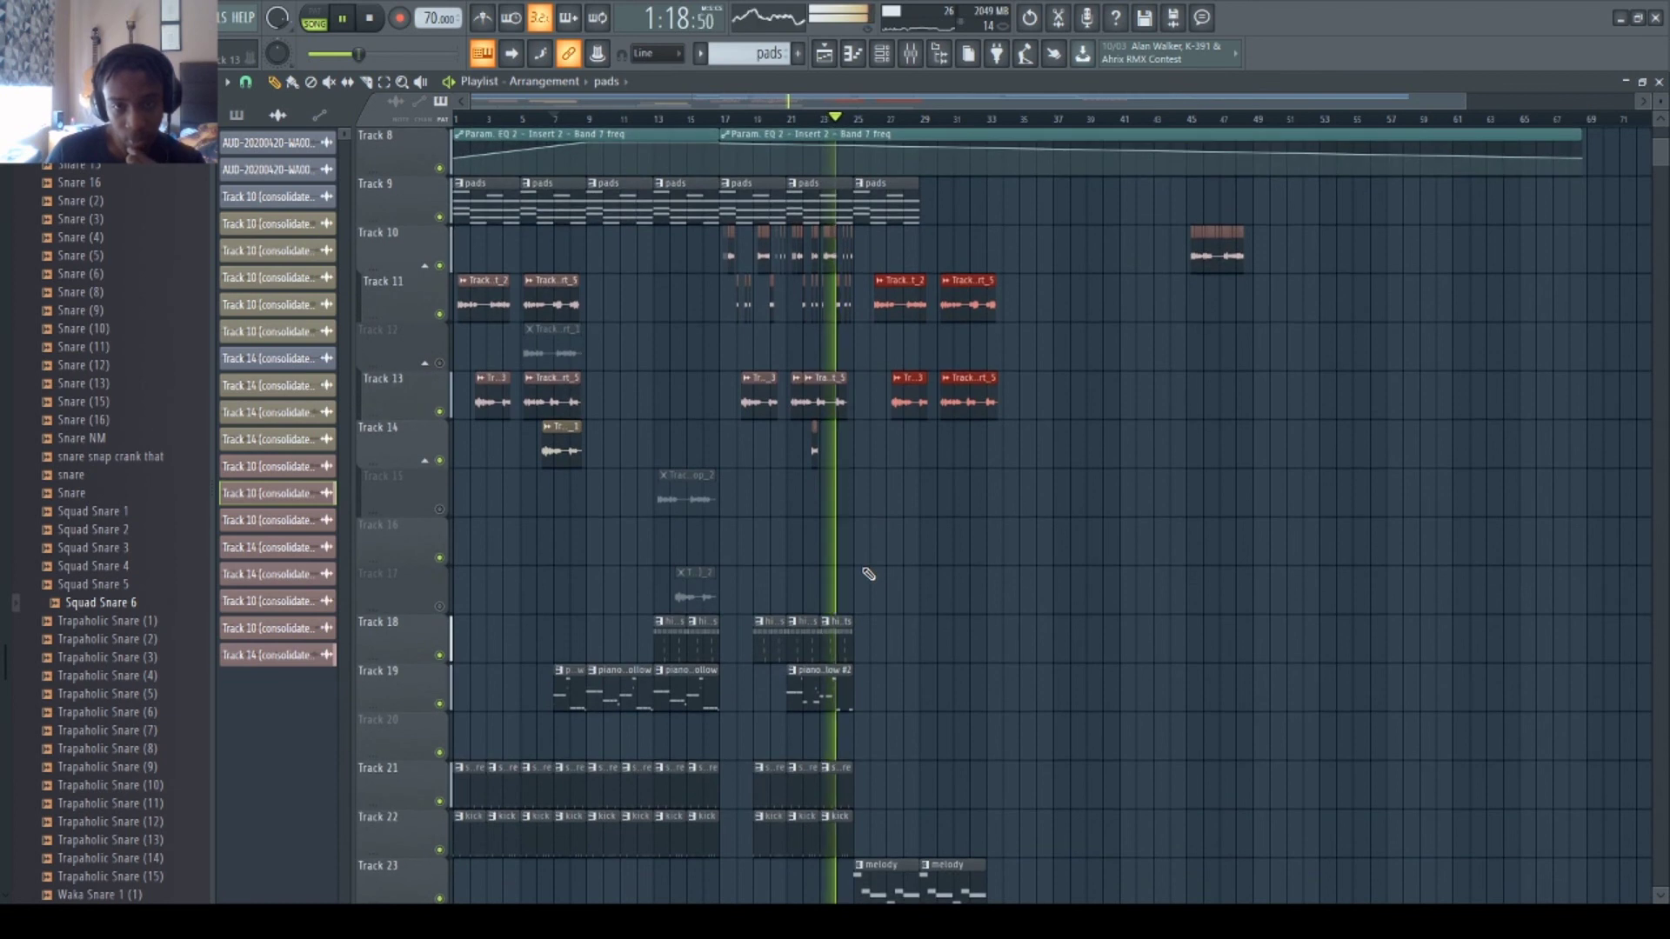
scroll(876, 572, "down", 2)
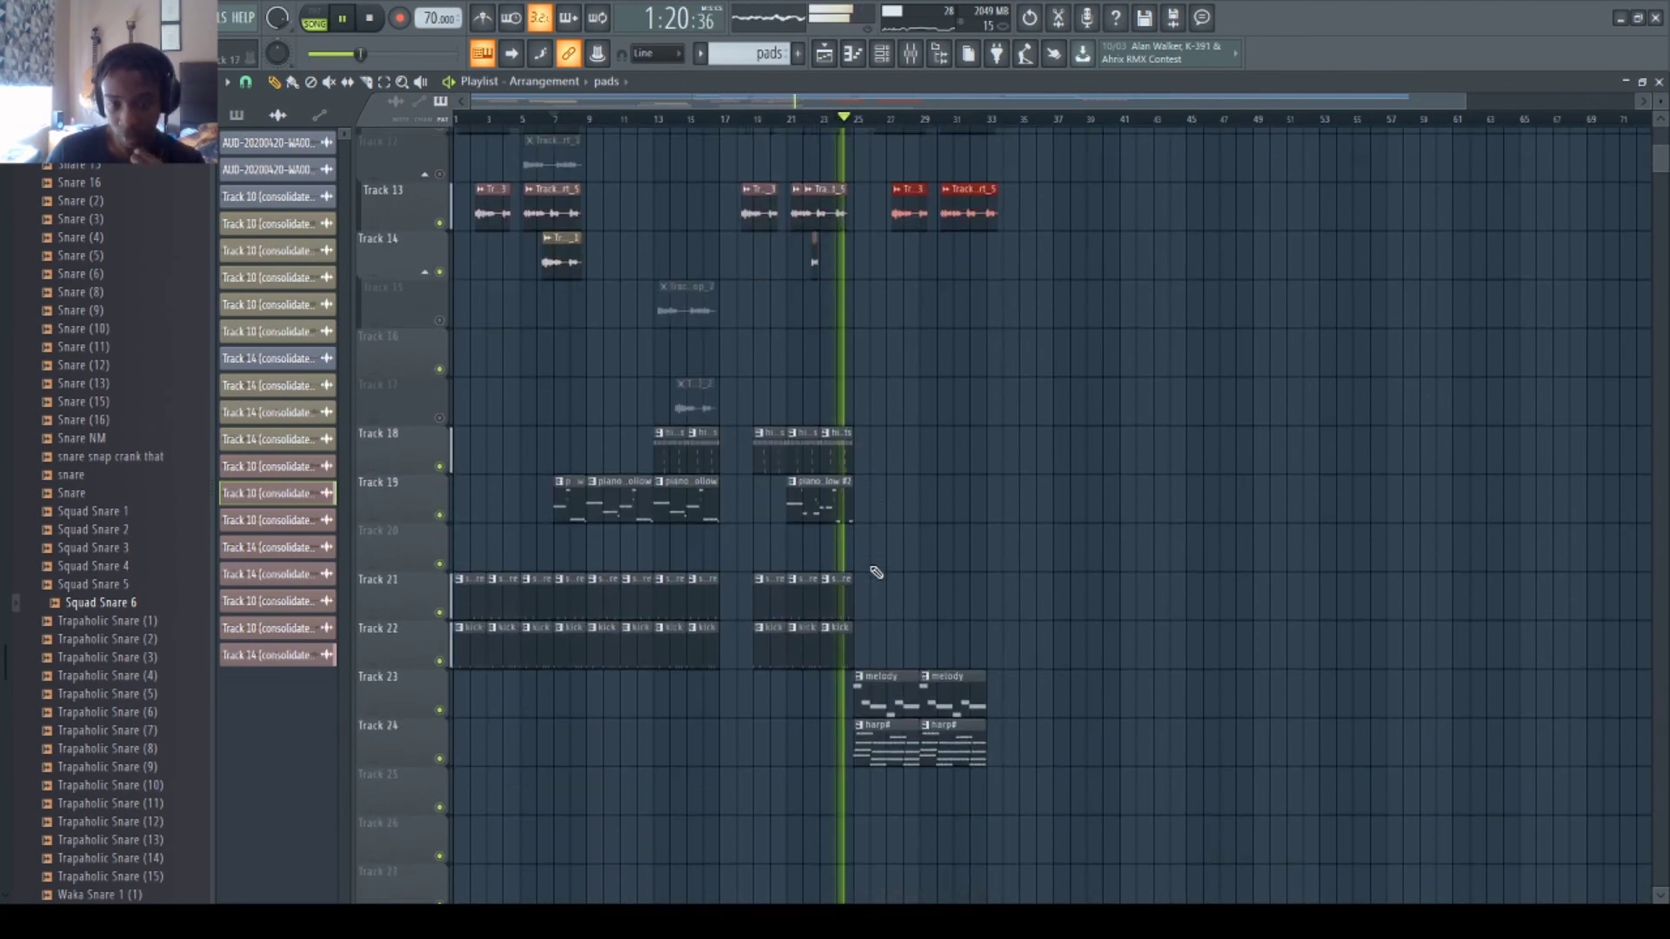
- Shift the copied vocal clips back to bar 25 and add a pads clip on Track 9 at bar 29
scroll(876, 574, "up", 3)
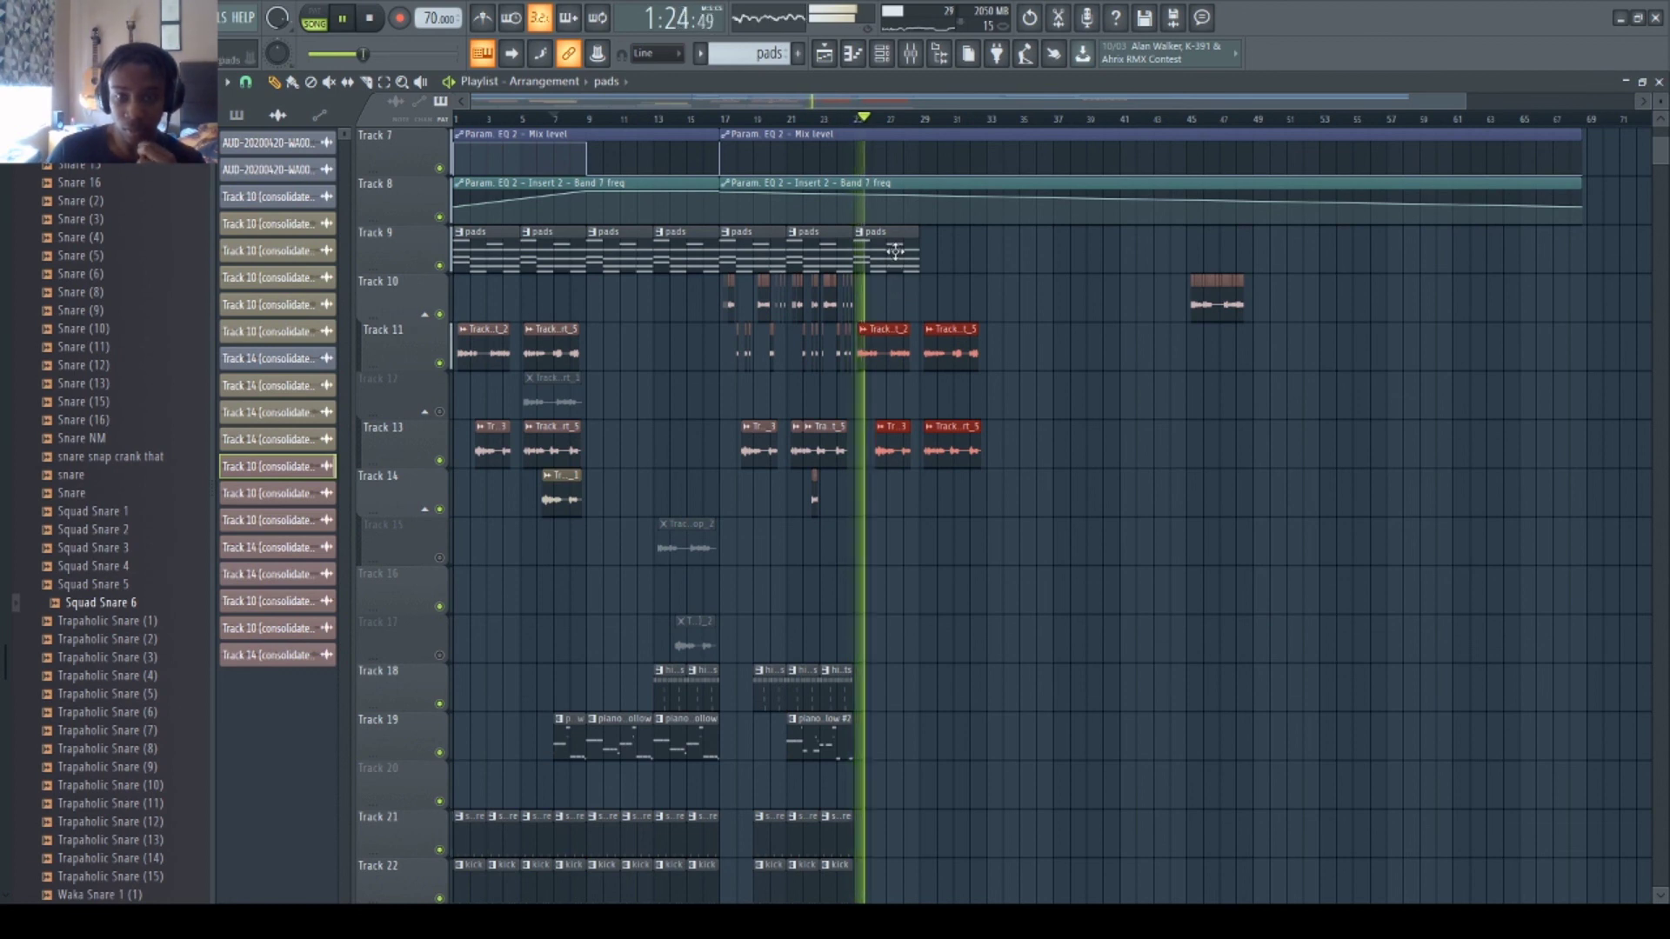
left_click(925, 266)
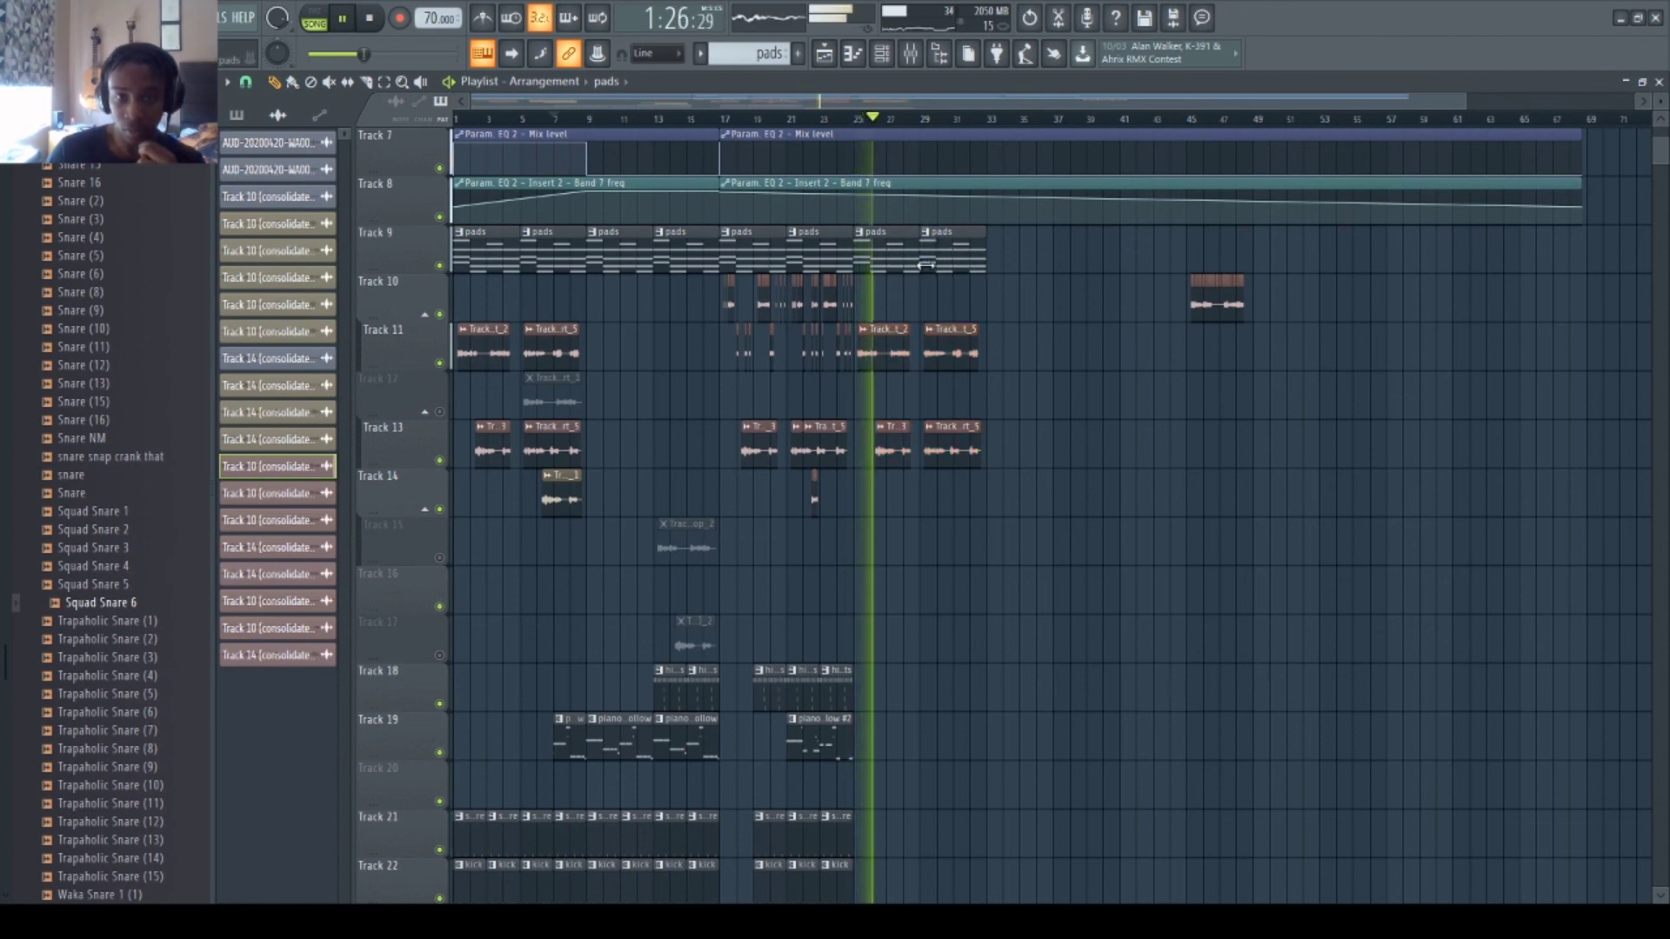
left_click(895, 443)
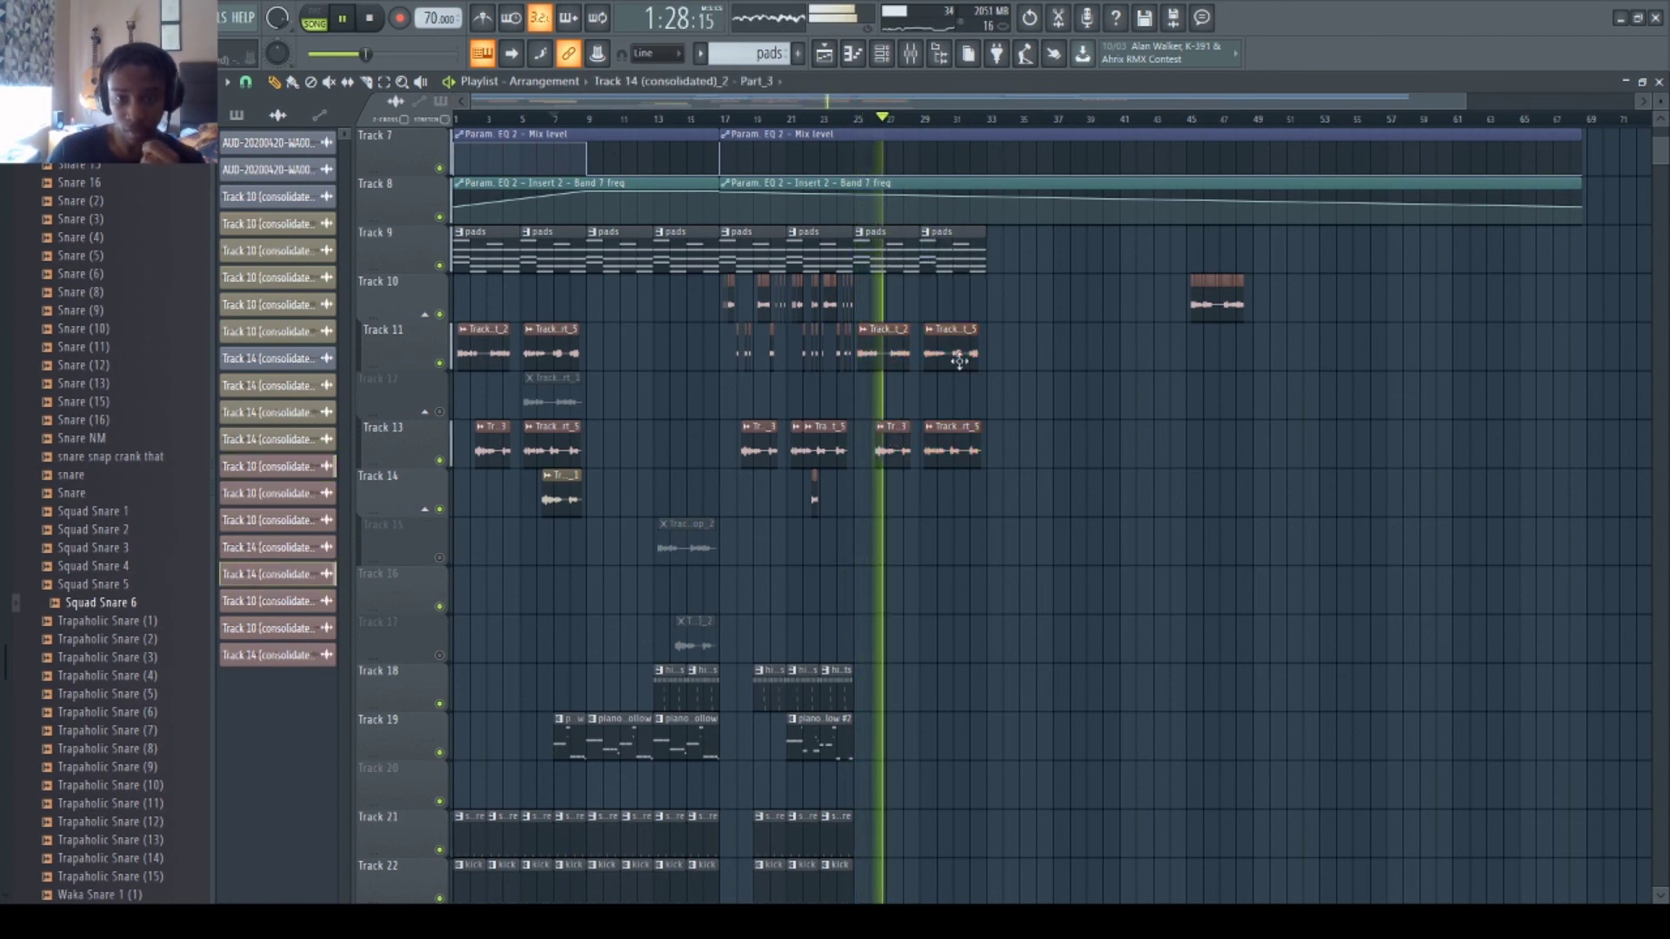
- Place two snare and two kick clips on Tracks 21 and 22 from bar 29 to 33, with a short snare clip leading in
scroll(883, 686, "down", 4)
left_click(832, 622)
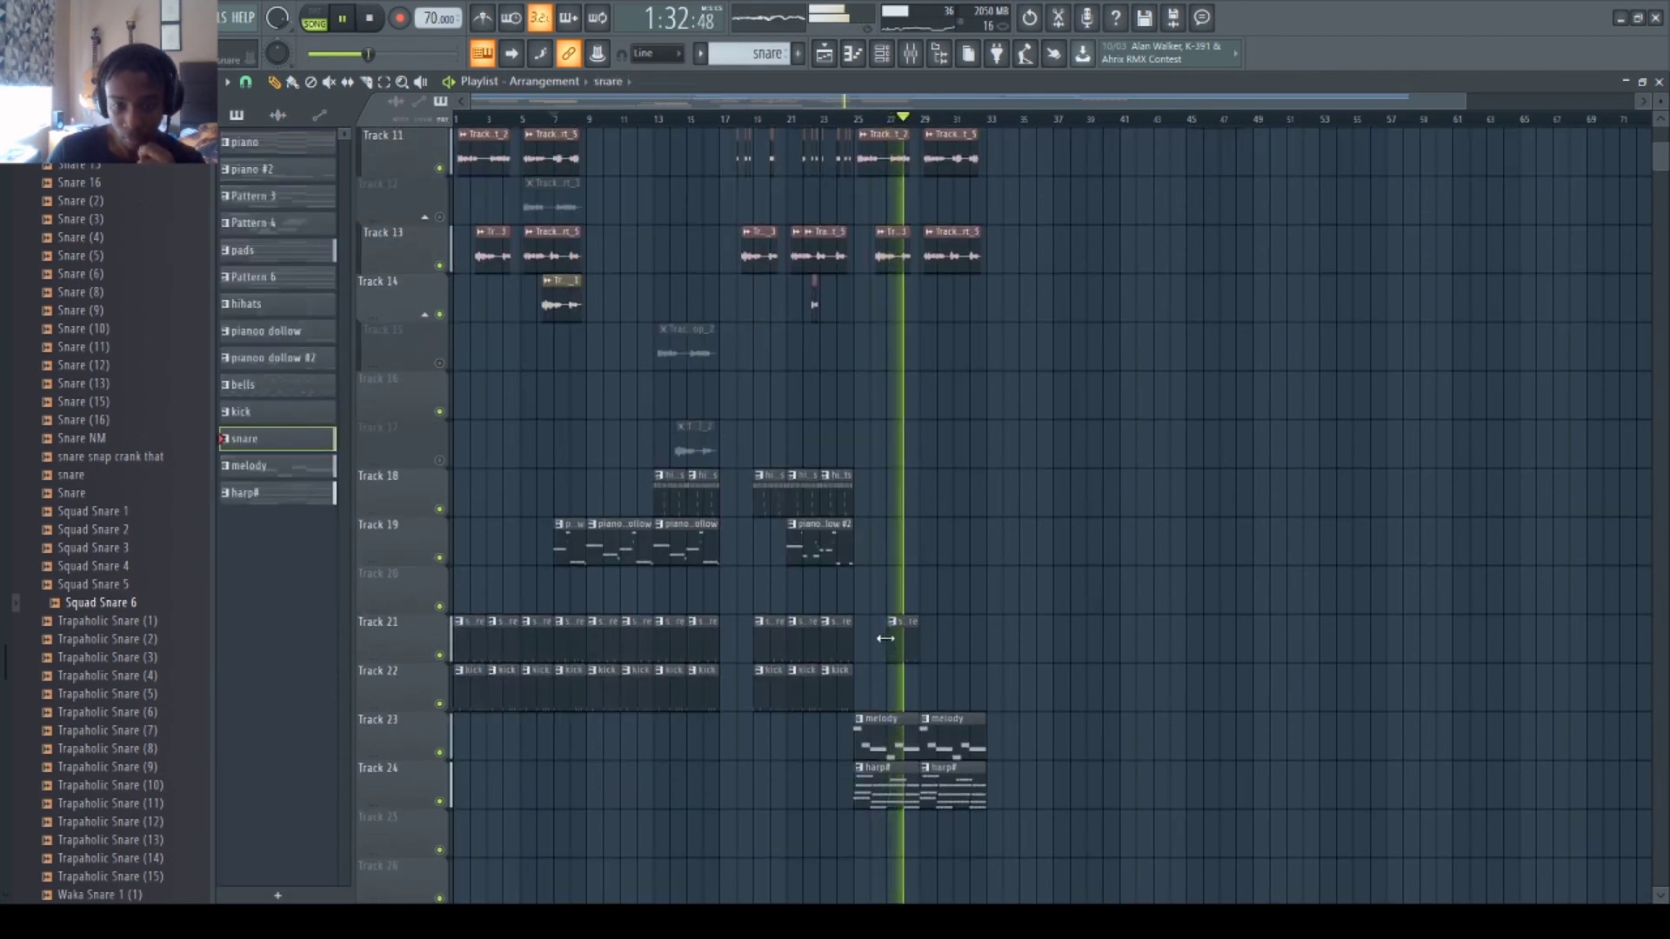
left_click(842, 681)
left_click(929, 698)
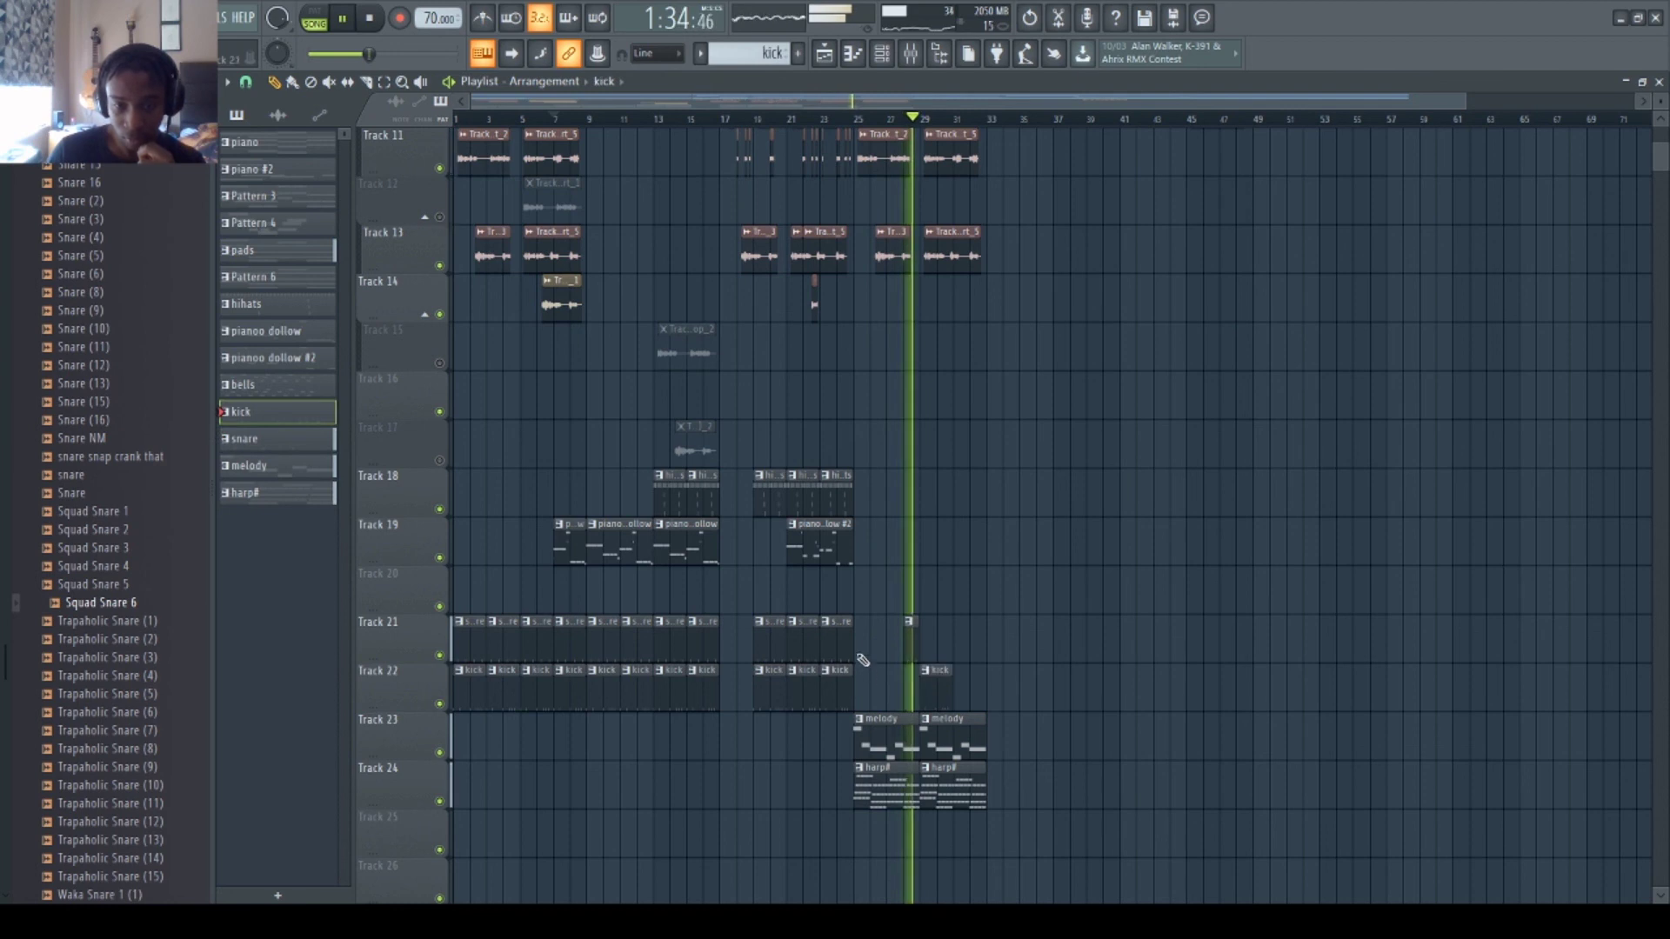
left_click(935, 652)
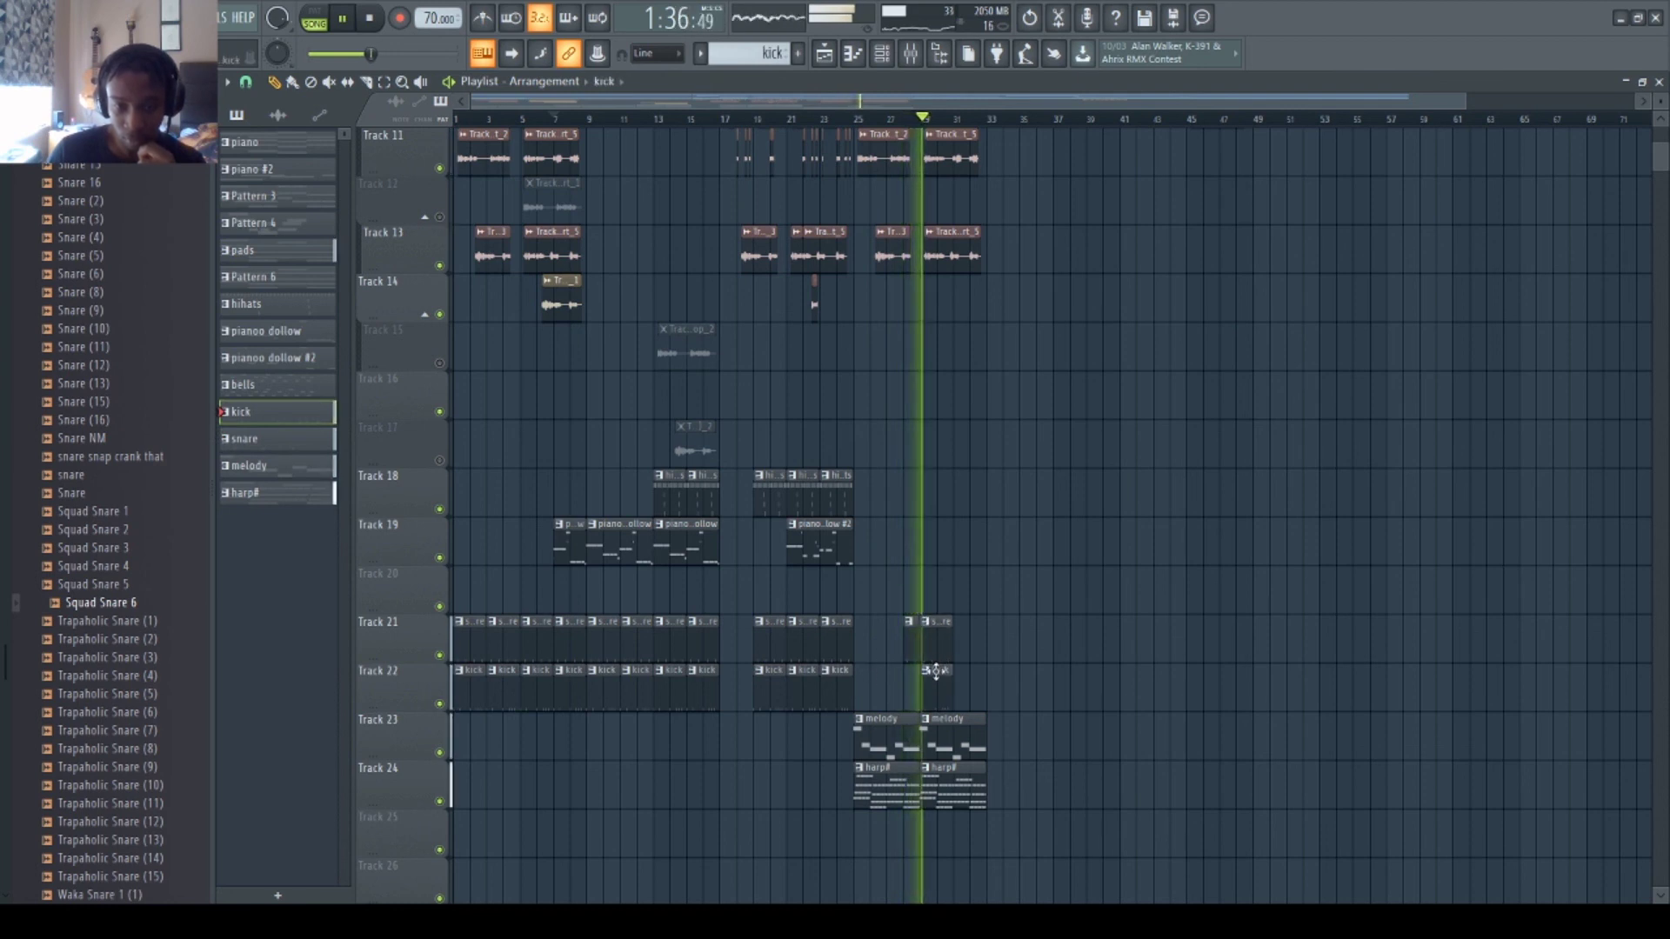
left_click(966, 687)
left_click(964, 653)
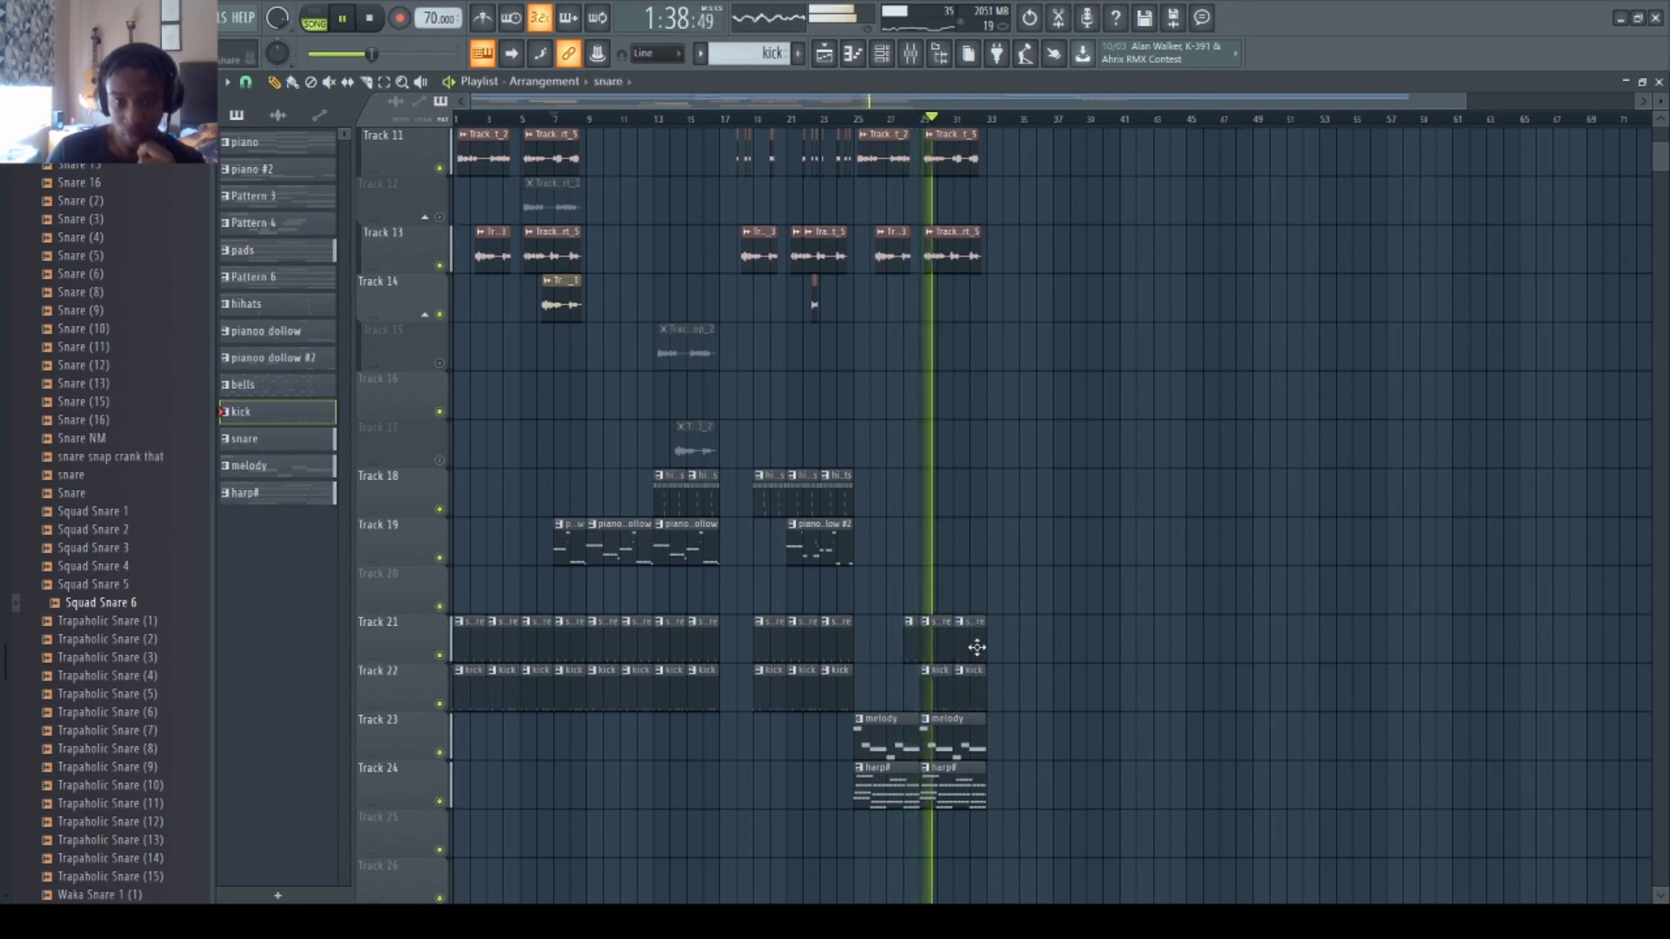
- Copy the clips between bars 17 and 25 on Tracks 9 to 22 to bar 33, and add a pianoo dollow #2 clip on Track 19 there
scroll(977, 644, "up", 4)
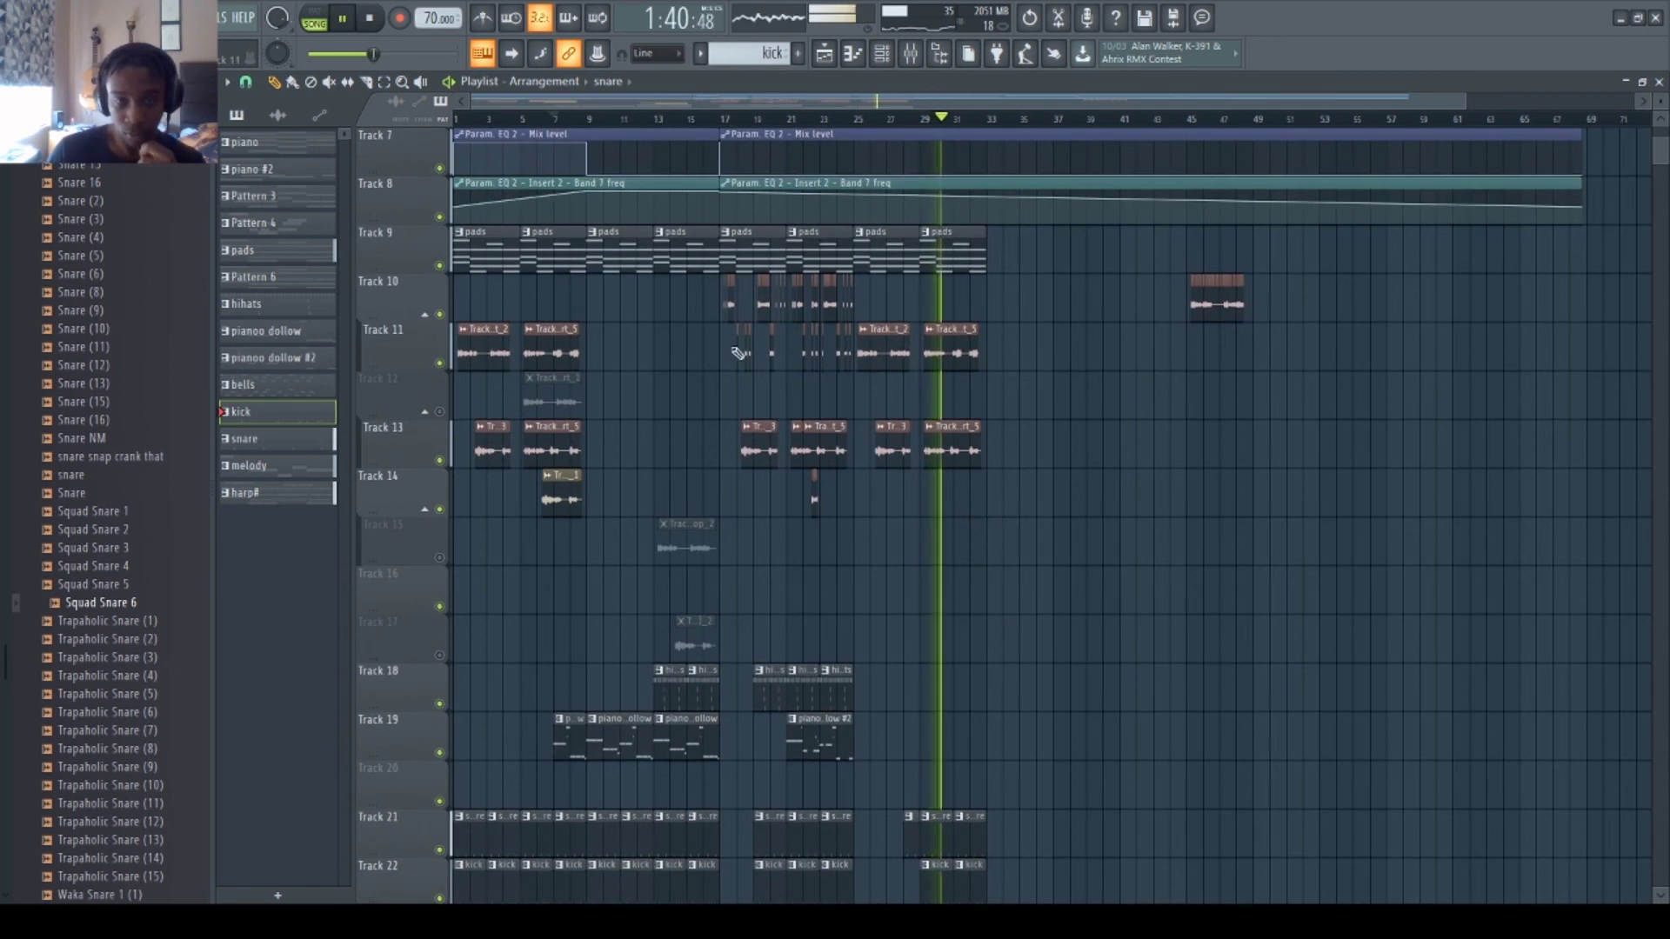
left_click(384, 83)
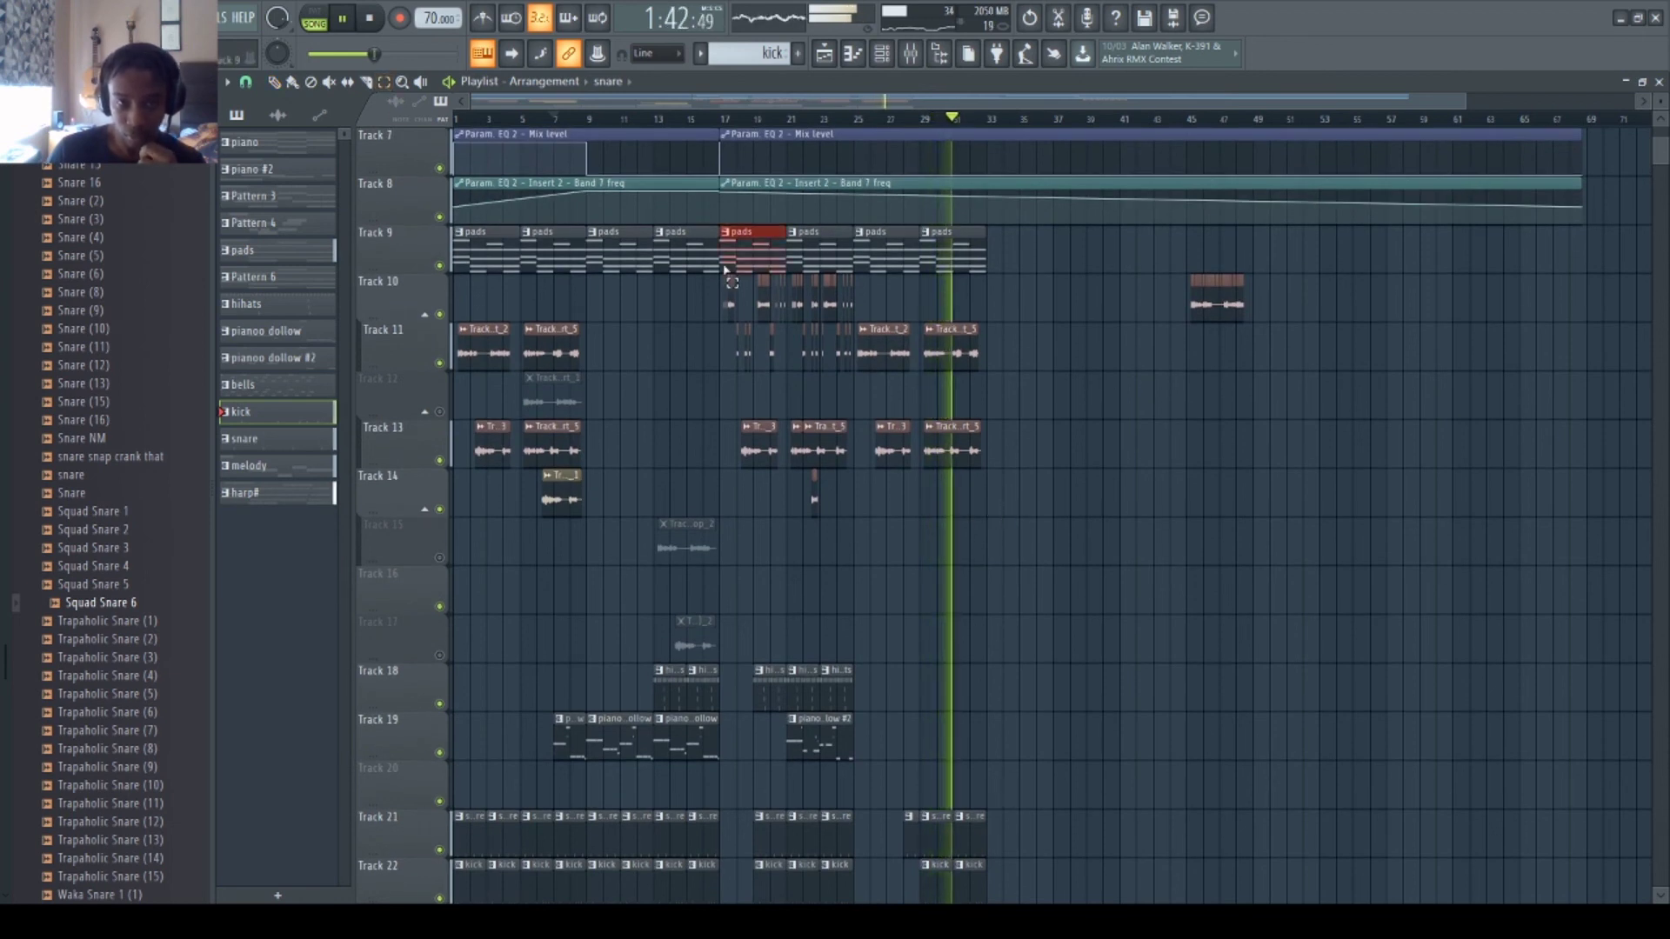
left_click_drag(727, 272, 848, 870)
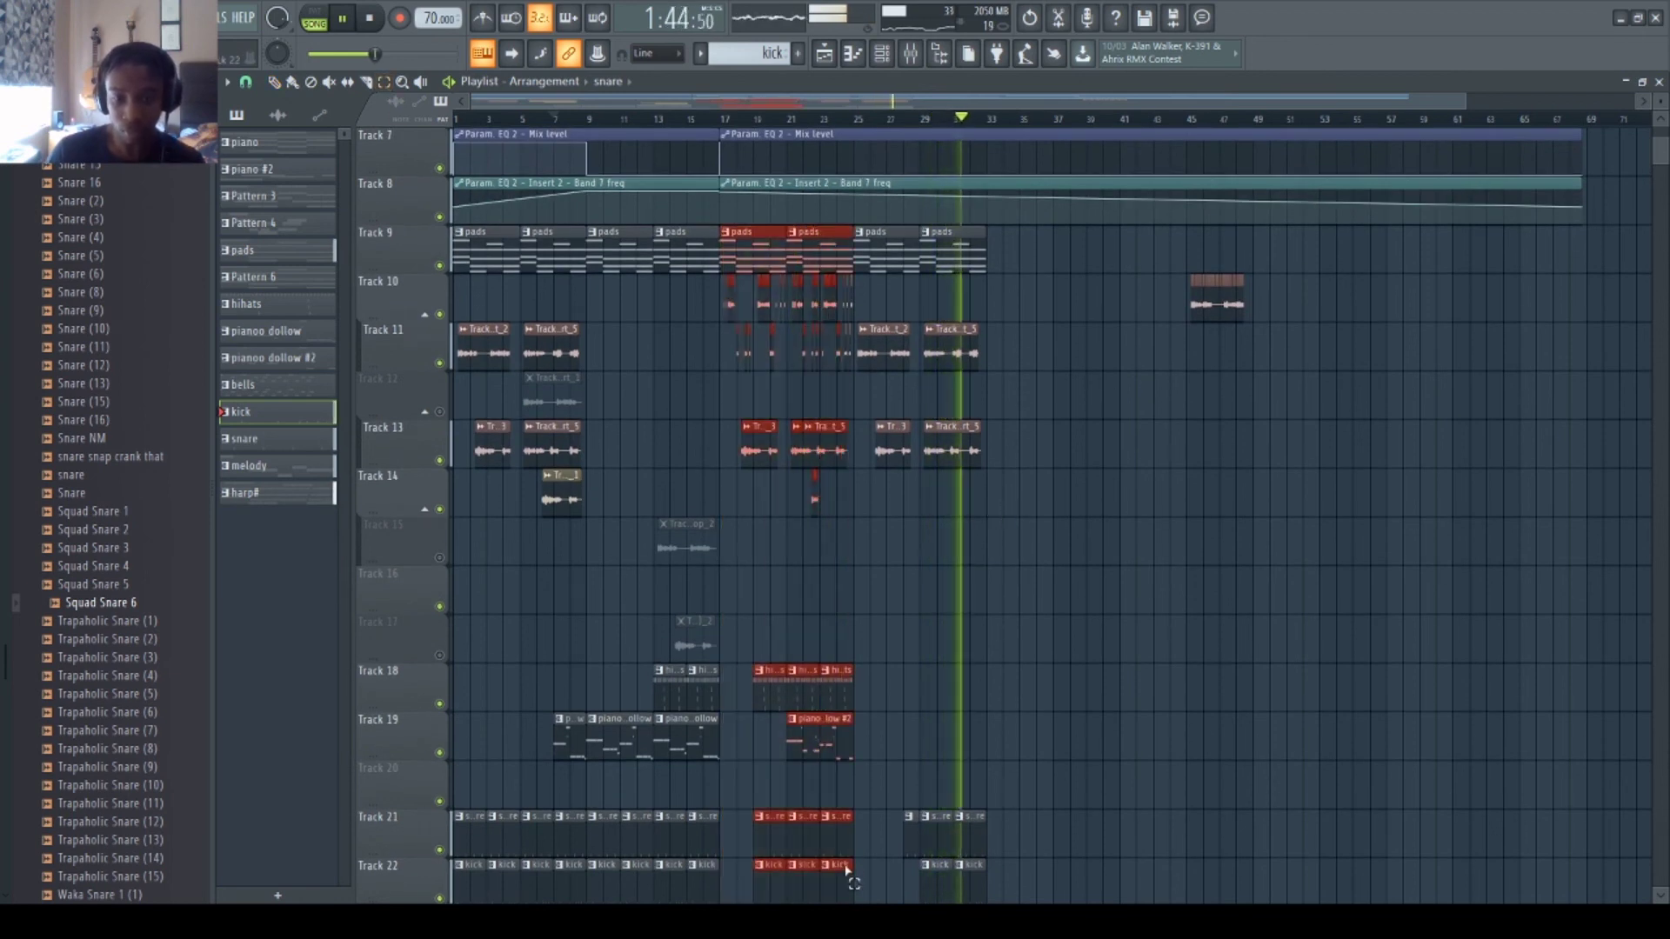
scroll(823, 600, "down", 5)
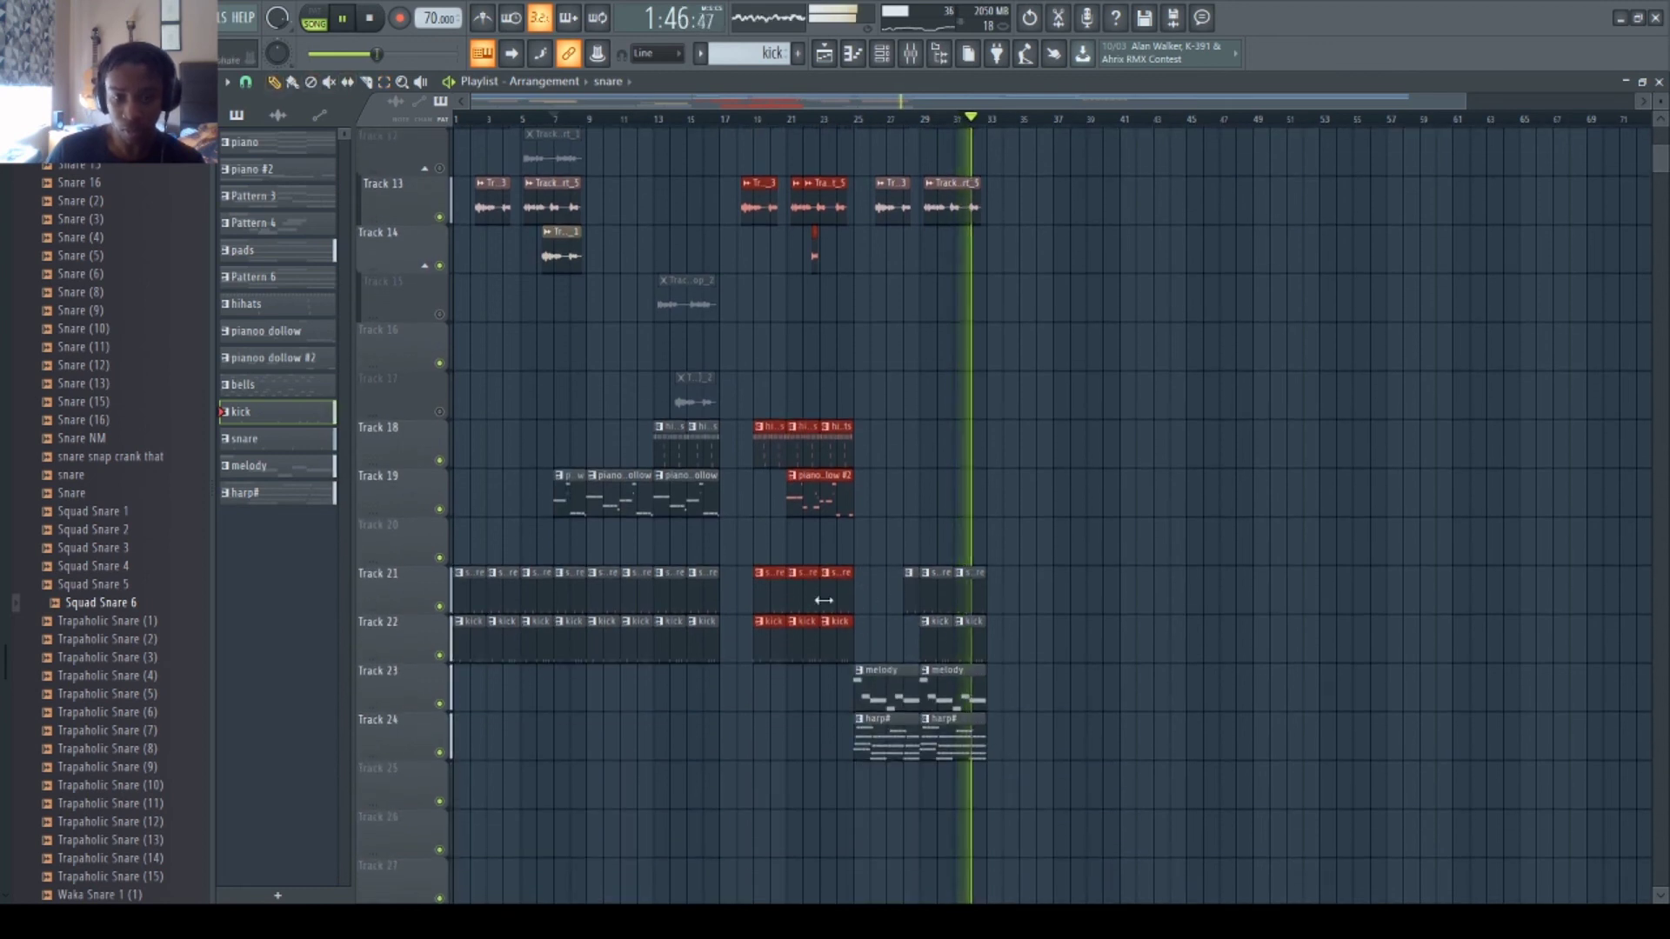
left_click_drag(808, 597, 1047, 600)
left_click(1029, 500)
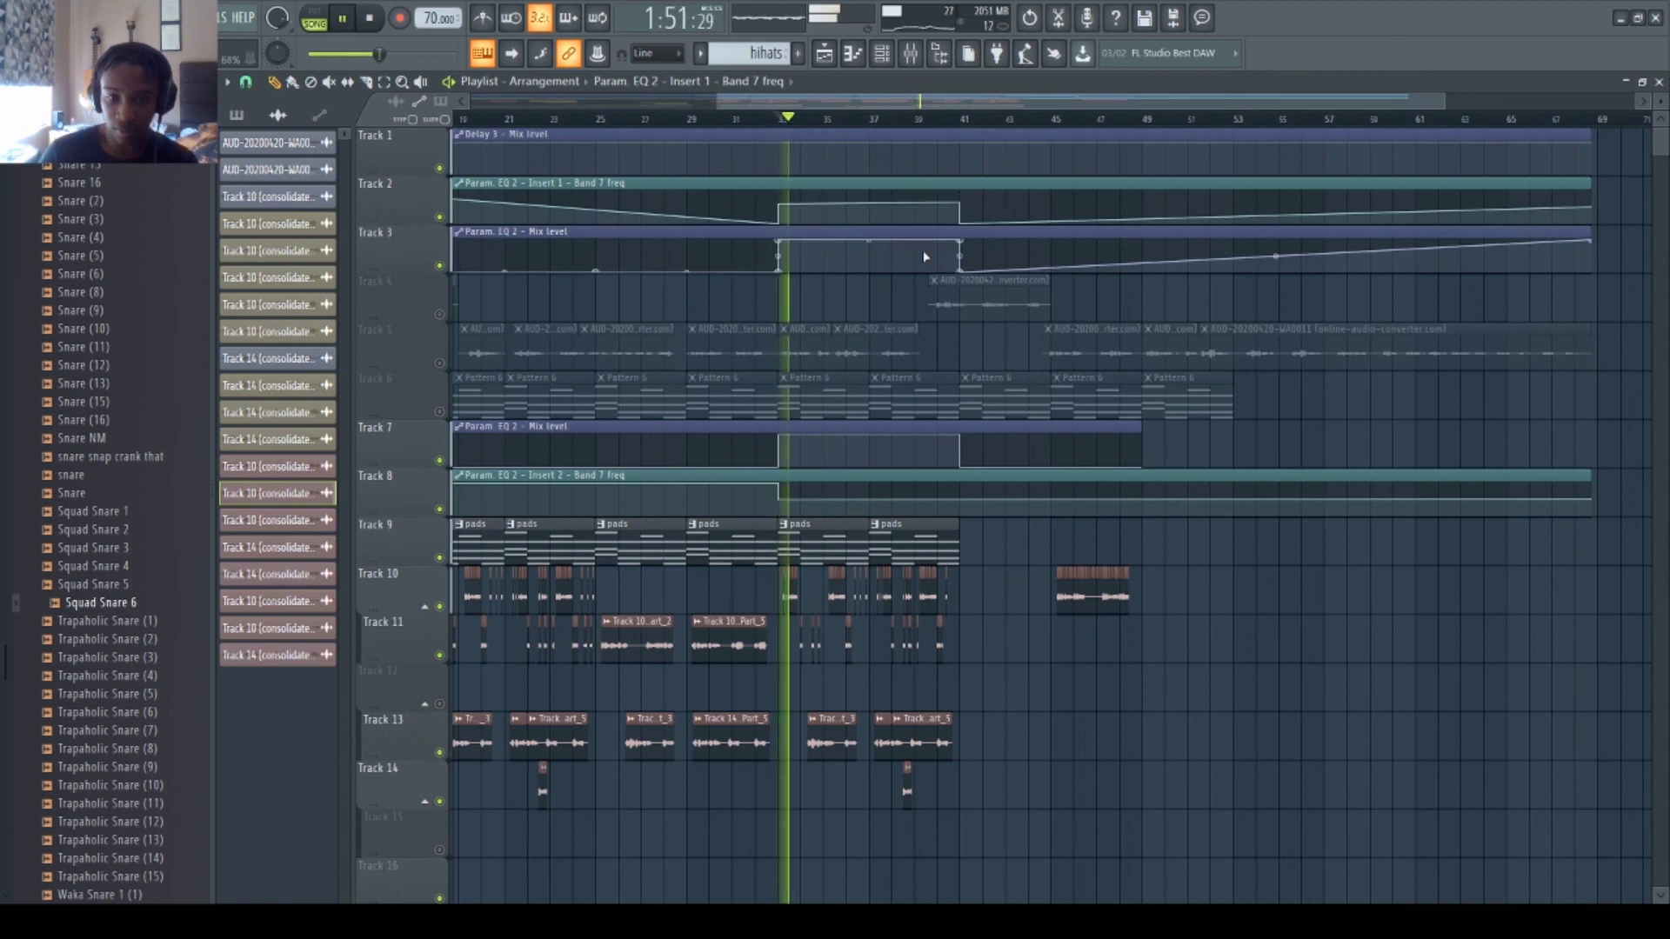
- Make the Band 7 freq automation ramp up into bar 41 for Insert 2 on Track 8 and Insert 1 on Track 2
scroll(997, 587, "down", 1)
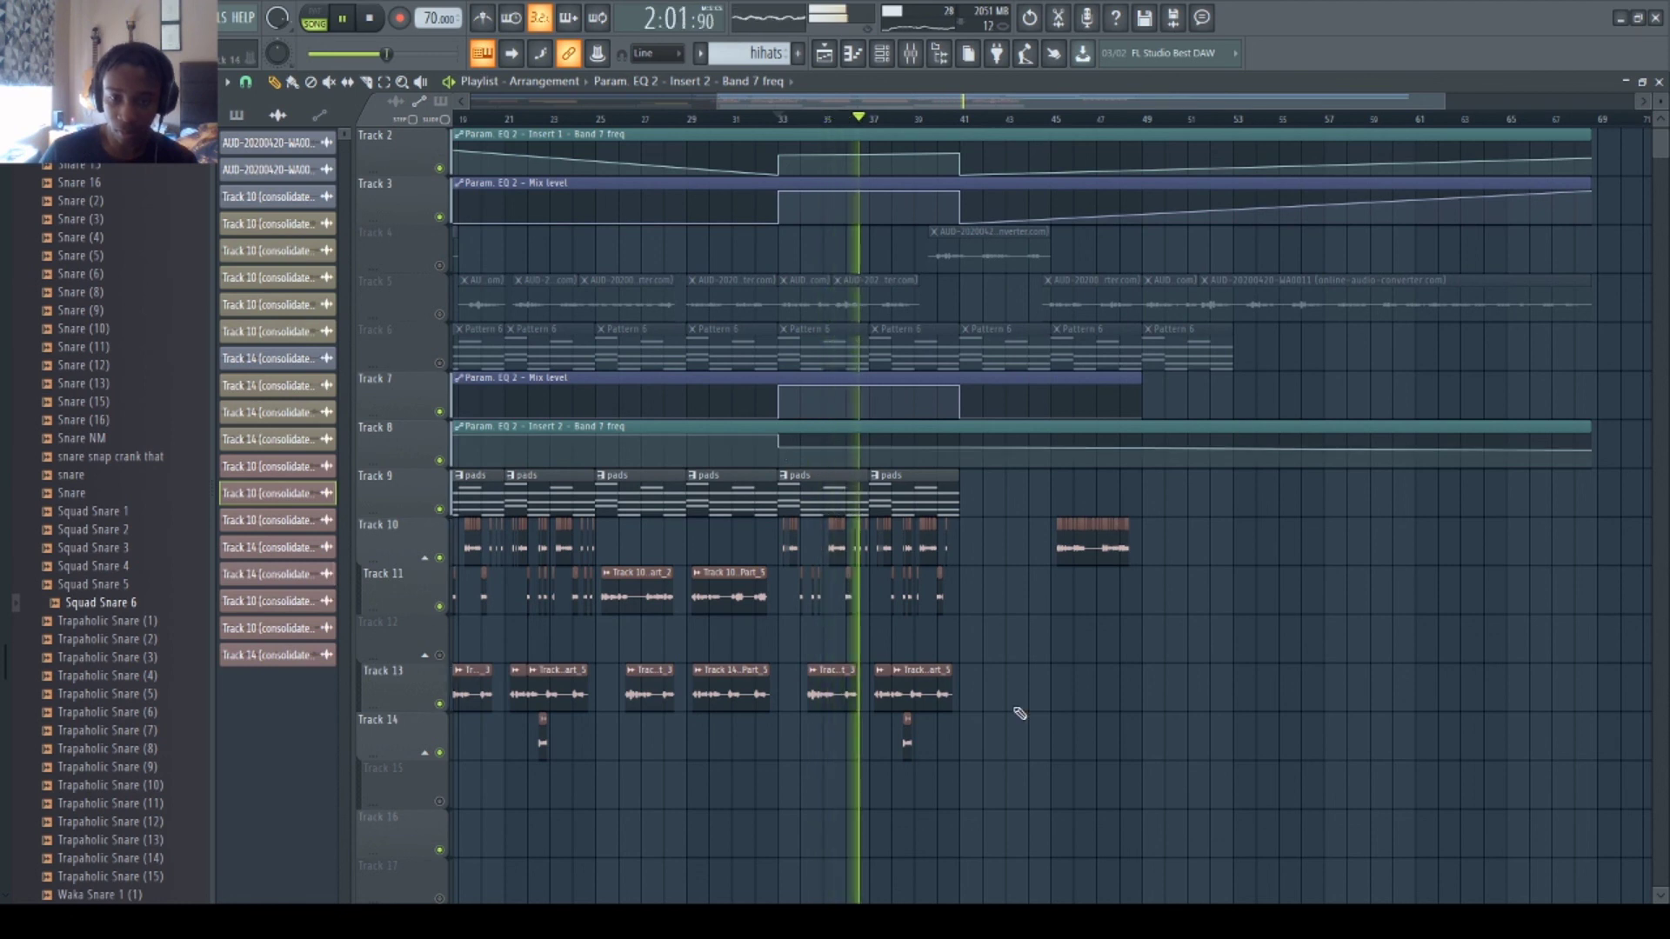
scroll(1014, 653, "down", 1)
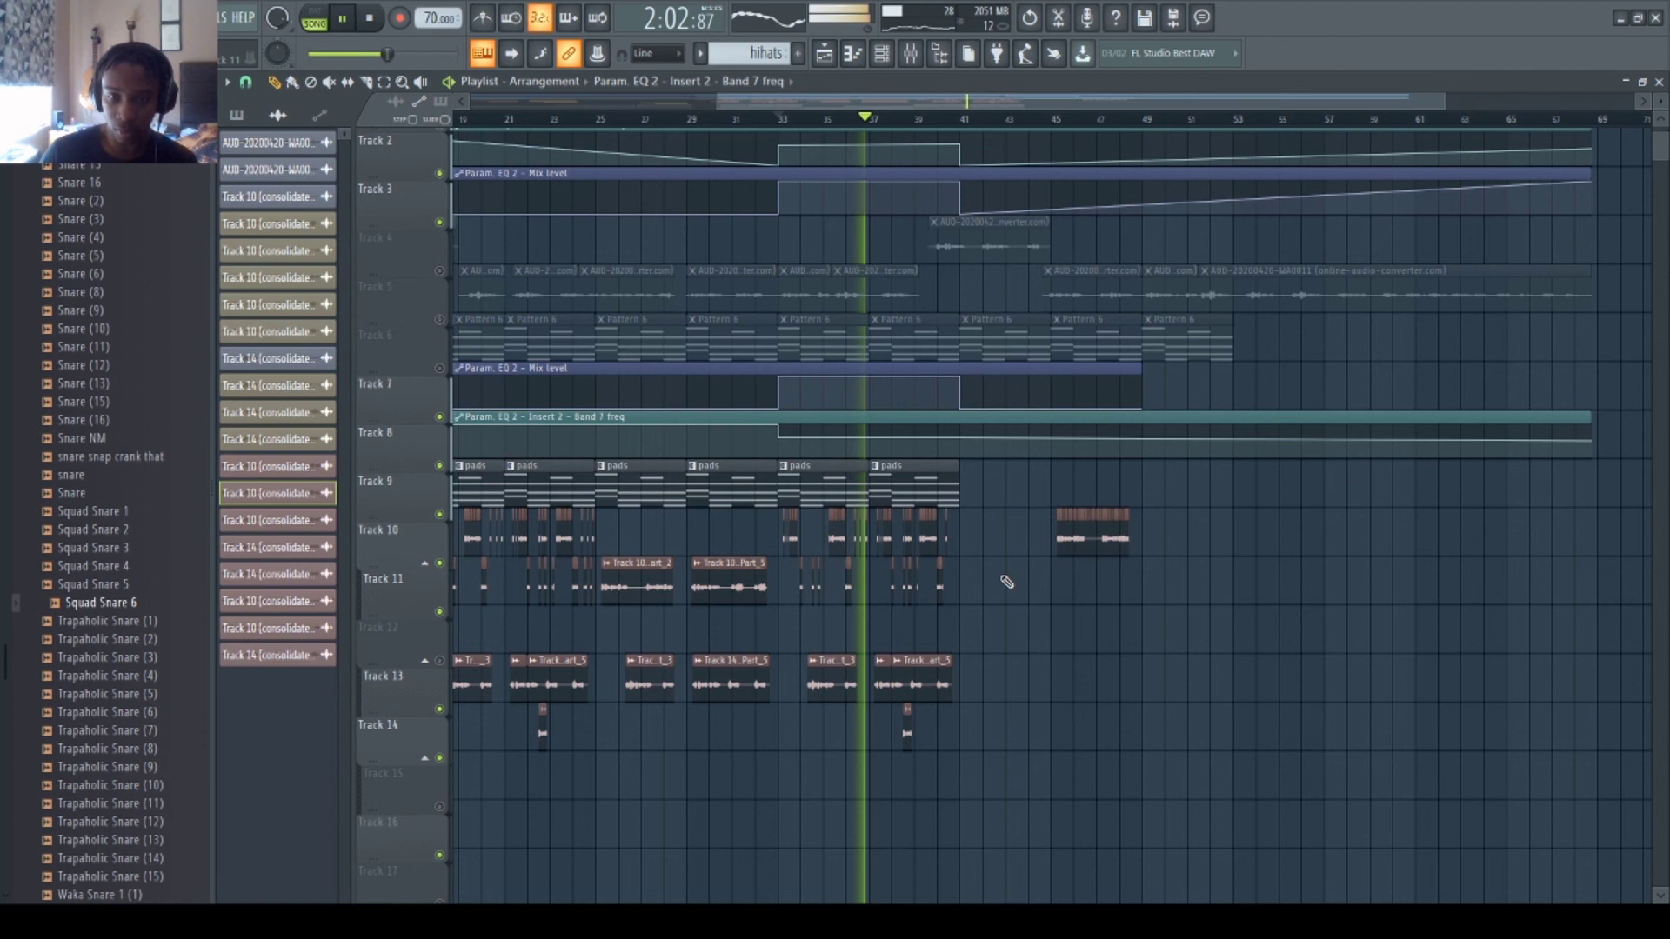
scroll(1007, 582, "down", 2)
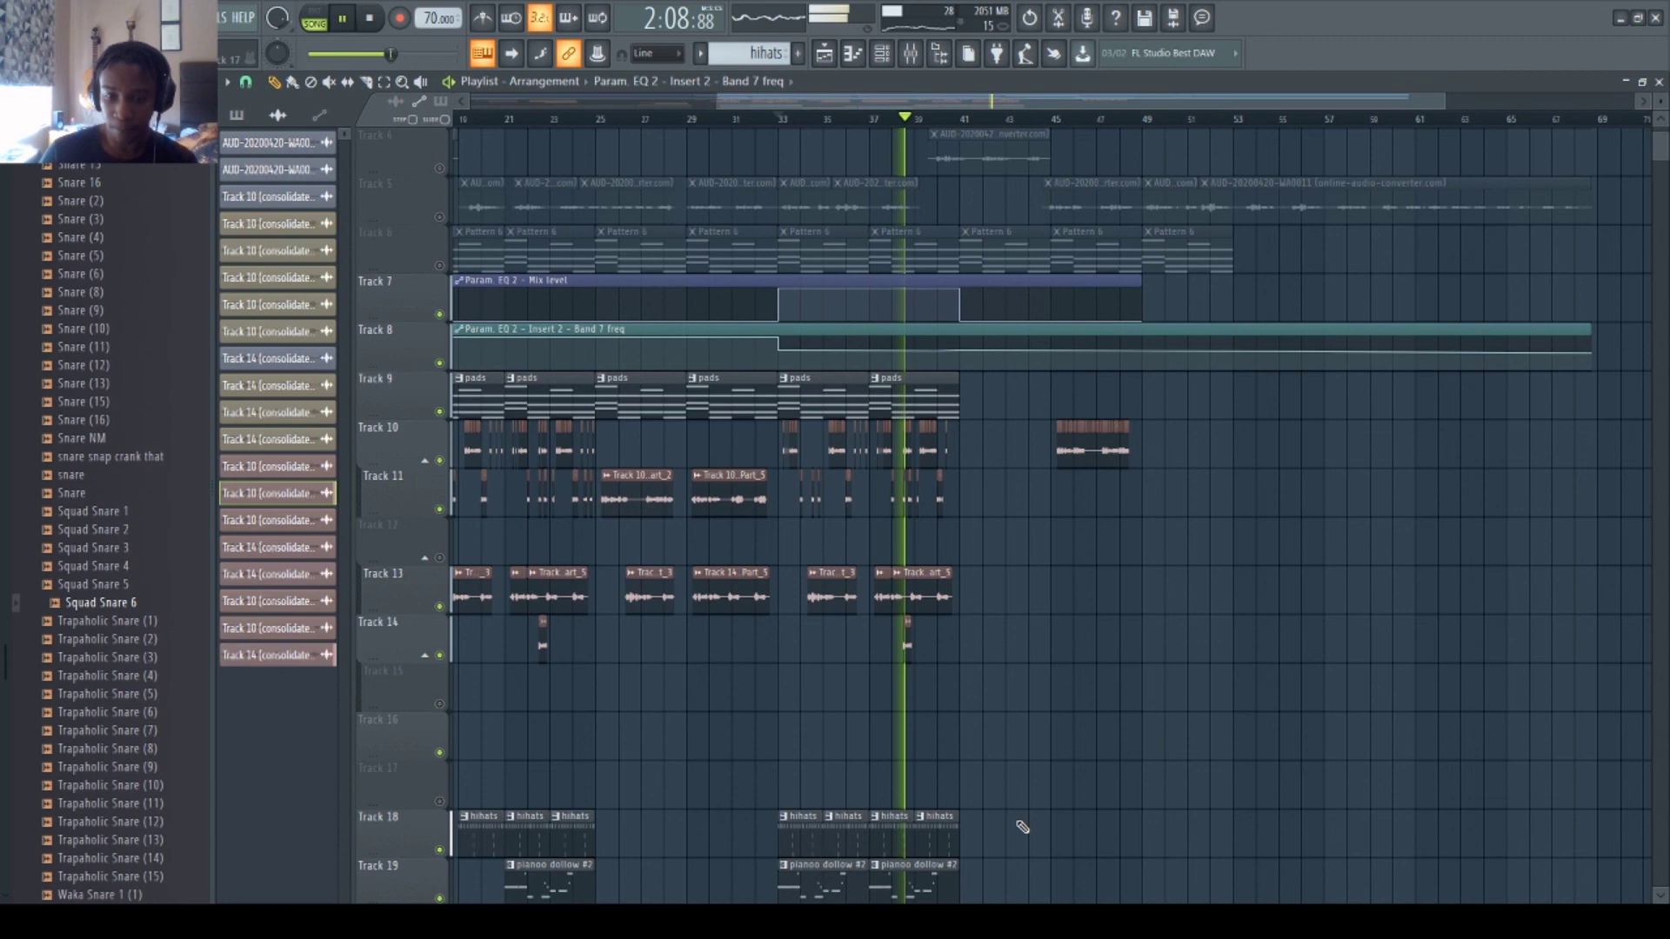
right_click(959, 340)
scroll(955, 359, "up", 3)
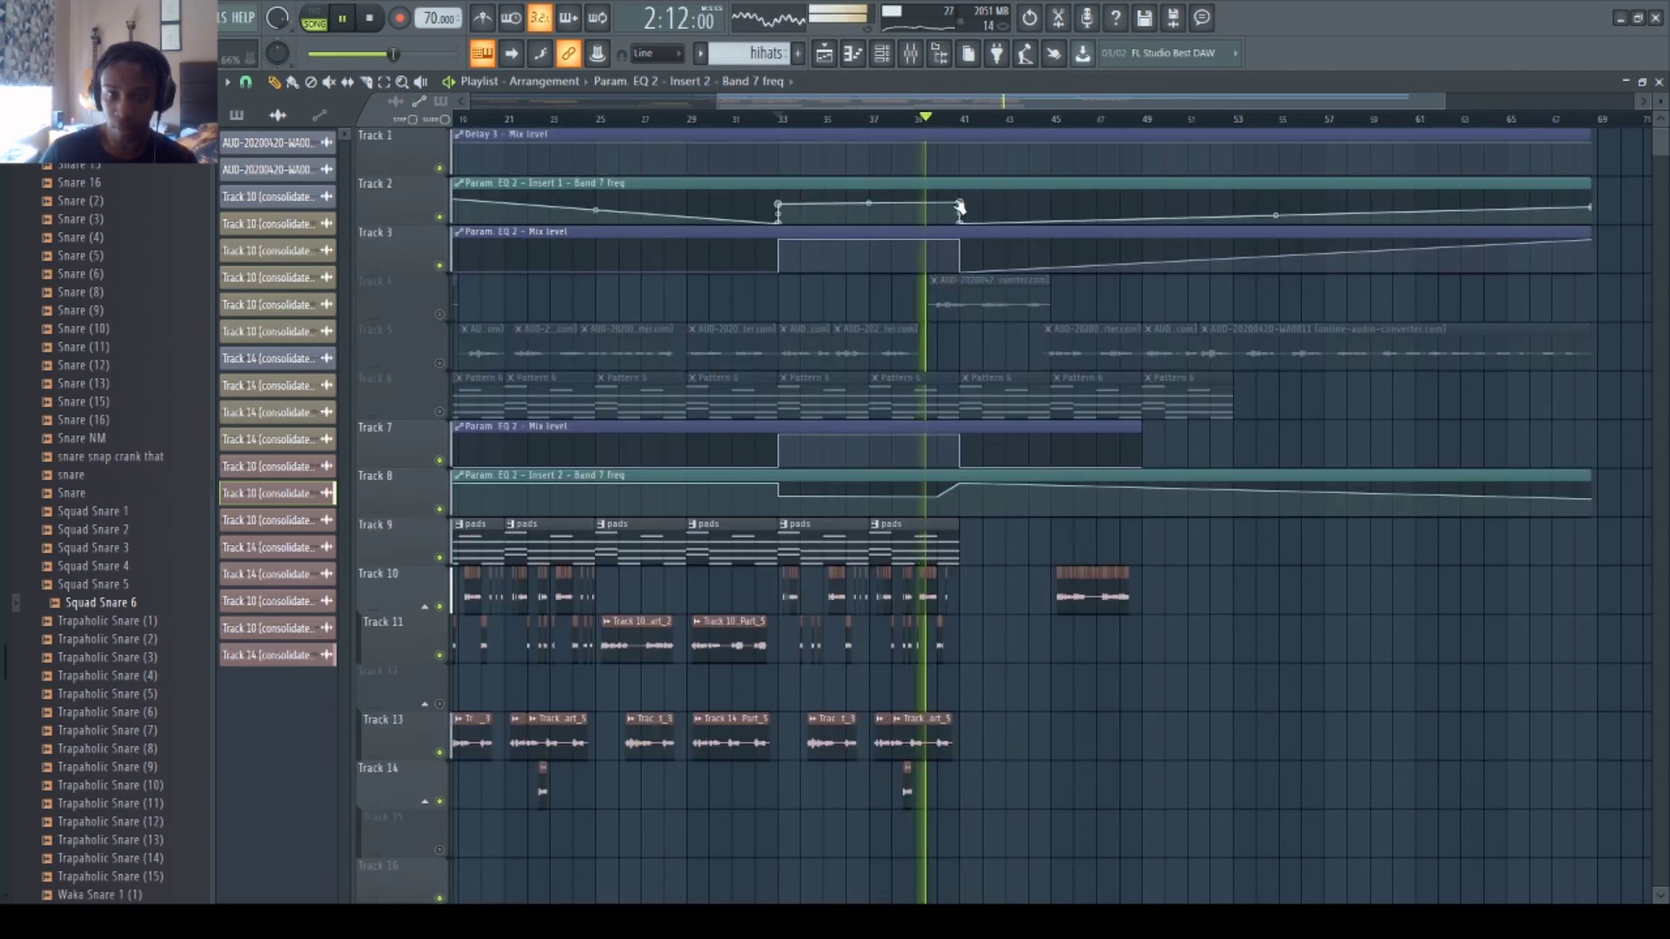
right_click(959, 206)
left_click_drag(962, 206, 961, 194)
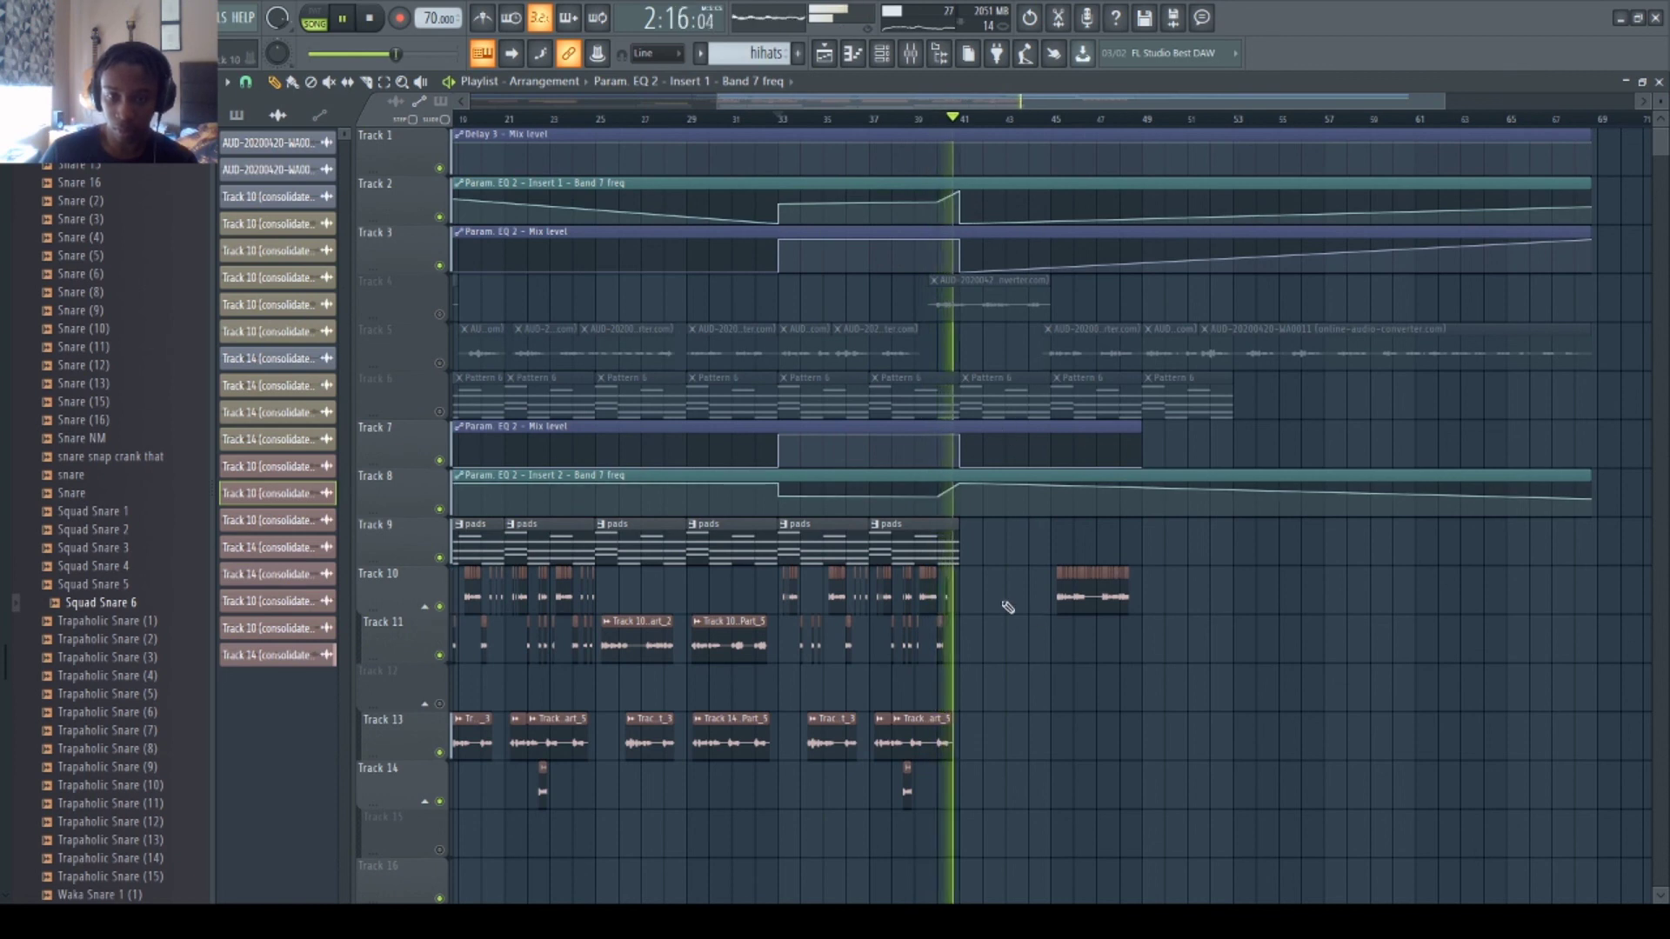
- Look over the arrangement around bar 41 on the lower tracks and stop playback
scroll(1038, 644, "down", 2)
scroll(1037, 663, "down", 1)
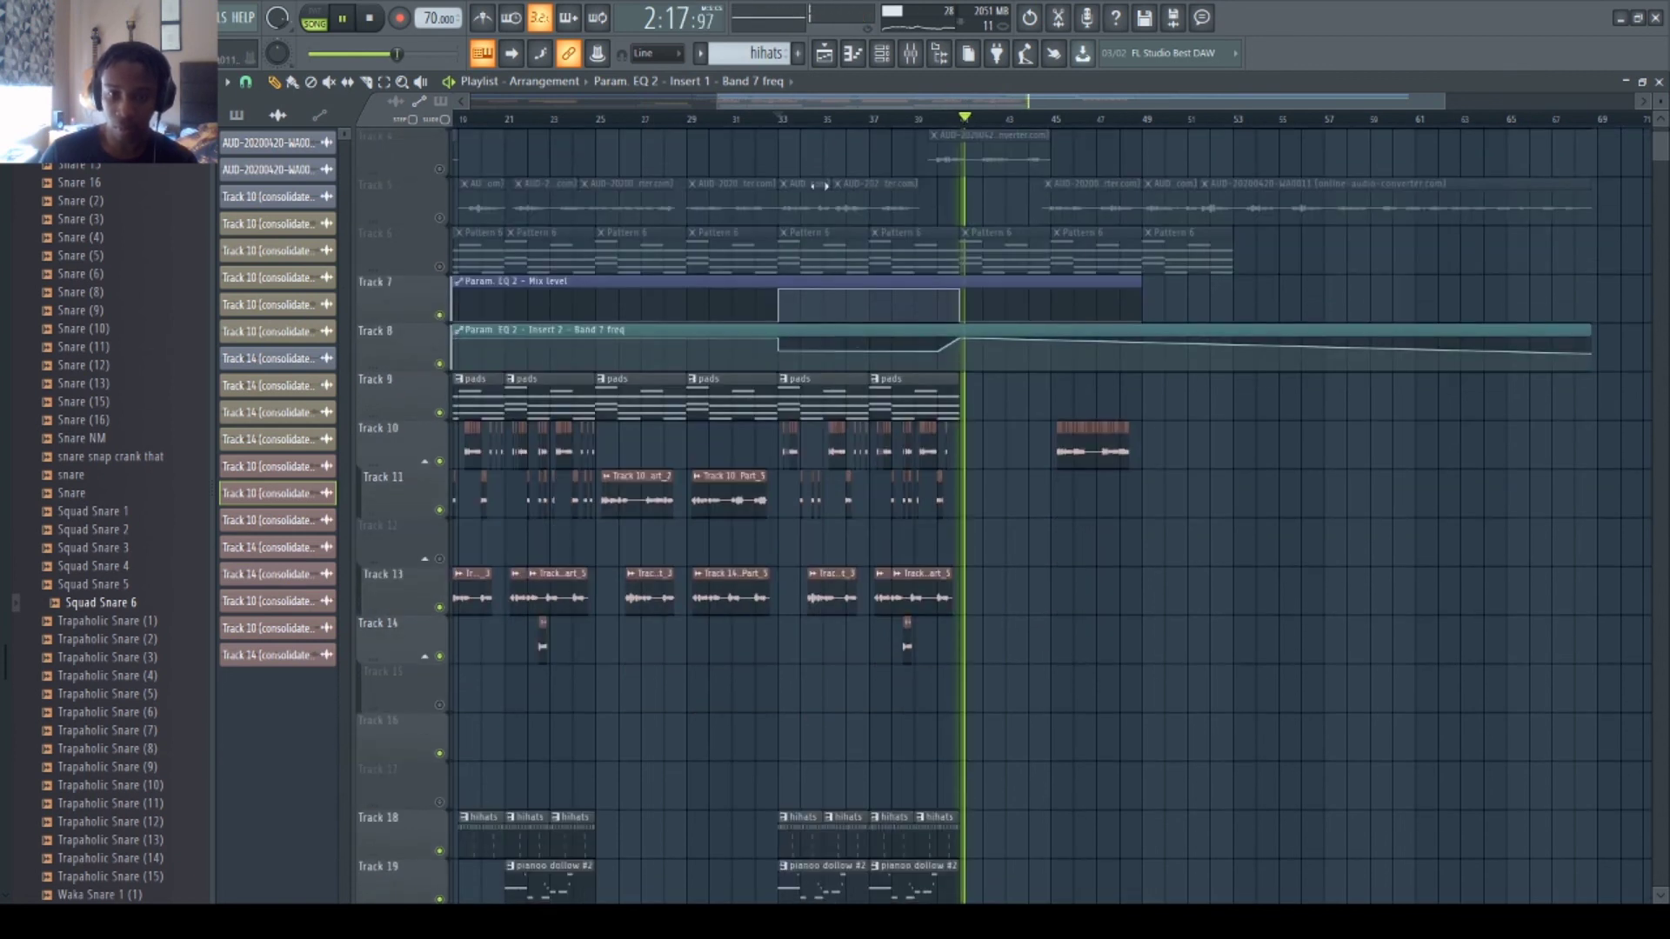
key("space")
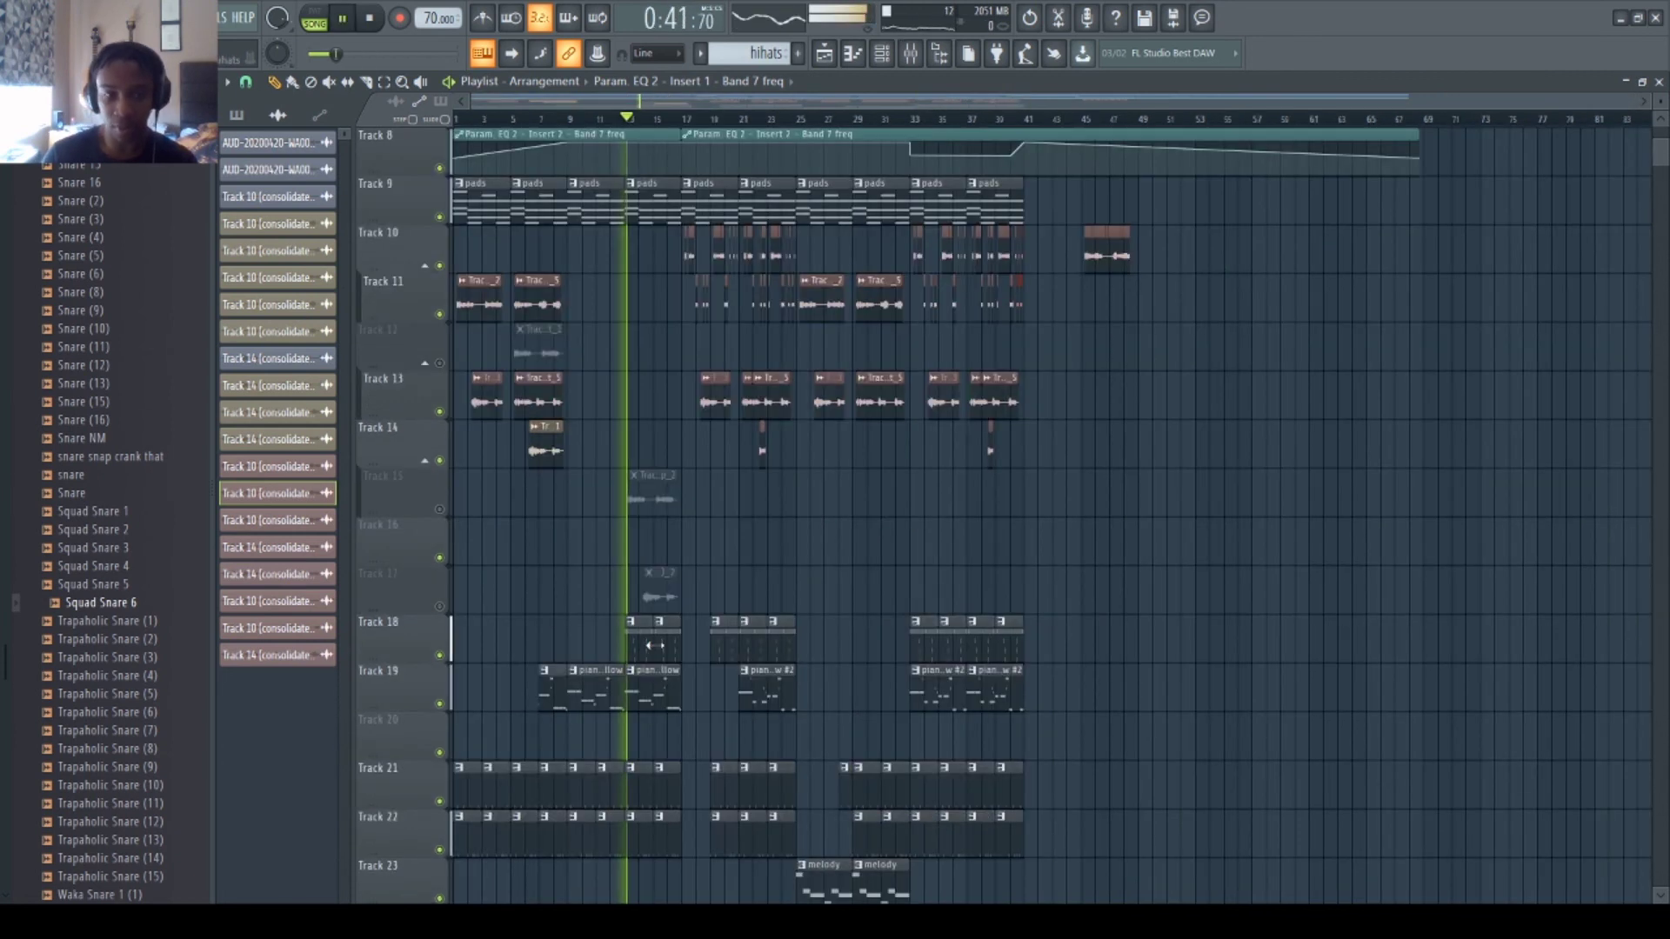
key("space")
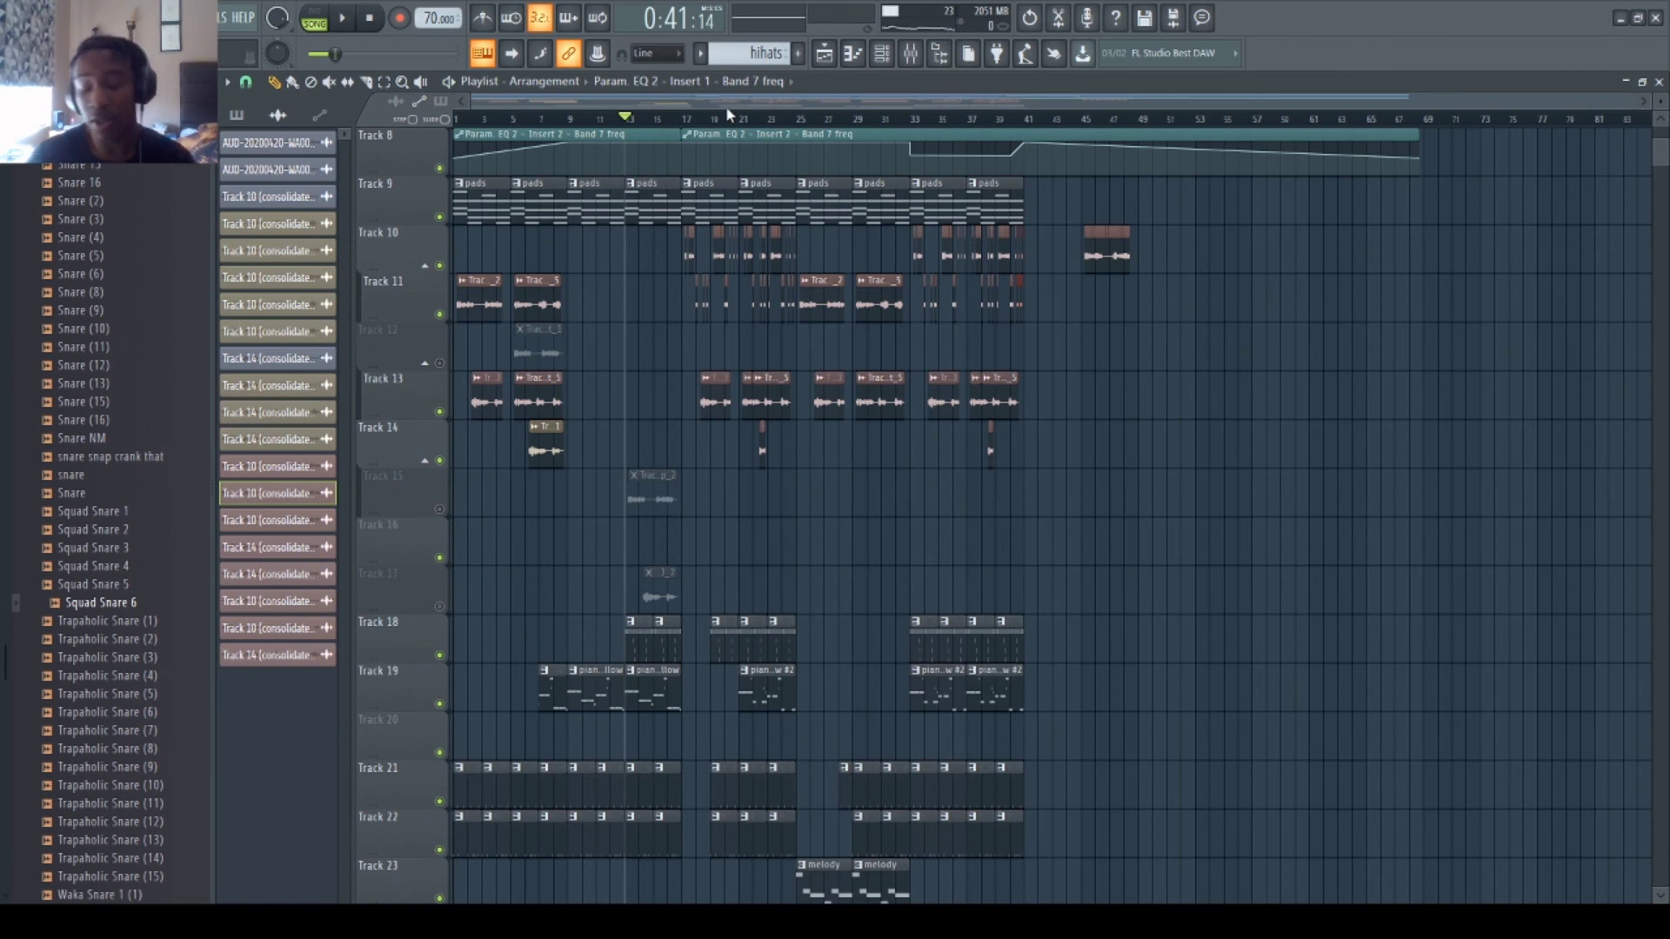